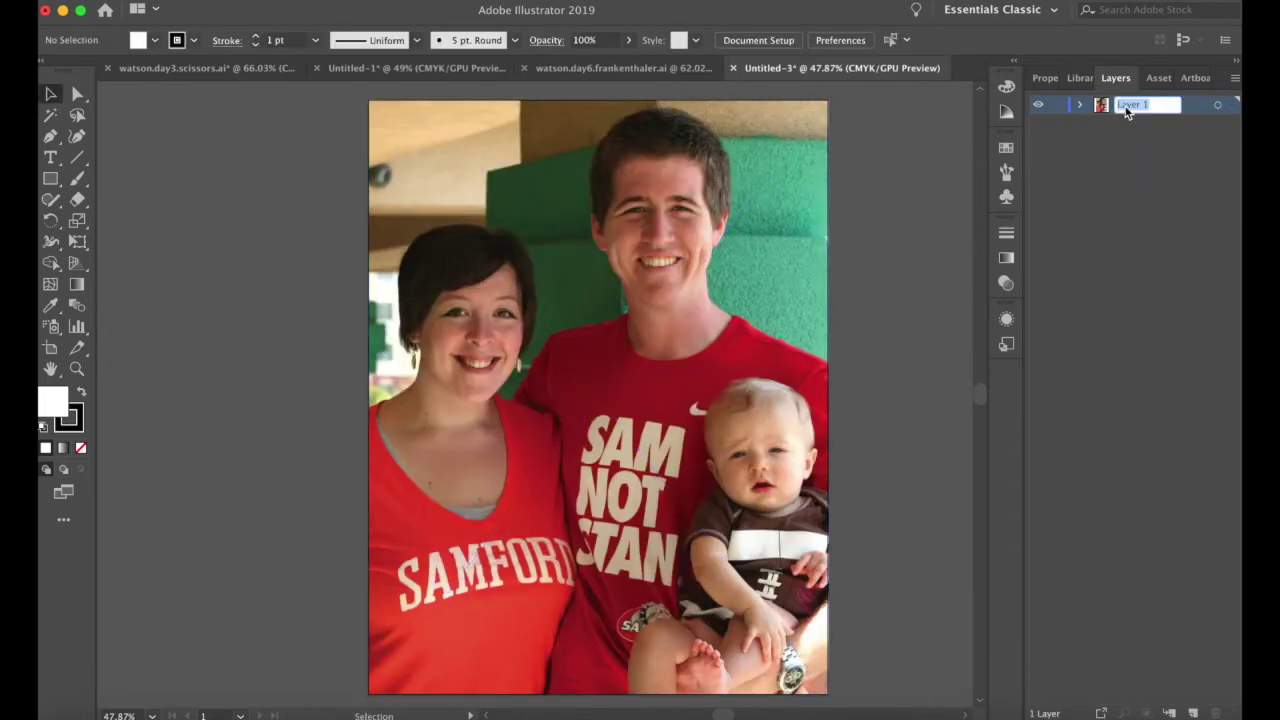
- Rename the photo's layer as Source Photo and lock it
{"action": "type", "text": "Source Photo"}
{"action": "key", "text": "Return"}
{"action": "left_click", "coordinate": [1056, 106]}
- On a new layer, draw a rectangle covering the whole artboard and fill it with green sampled from the photo's backdrop
{"action": "left_click", "coordinate": [1193, 713]}
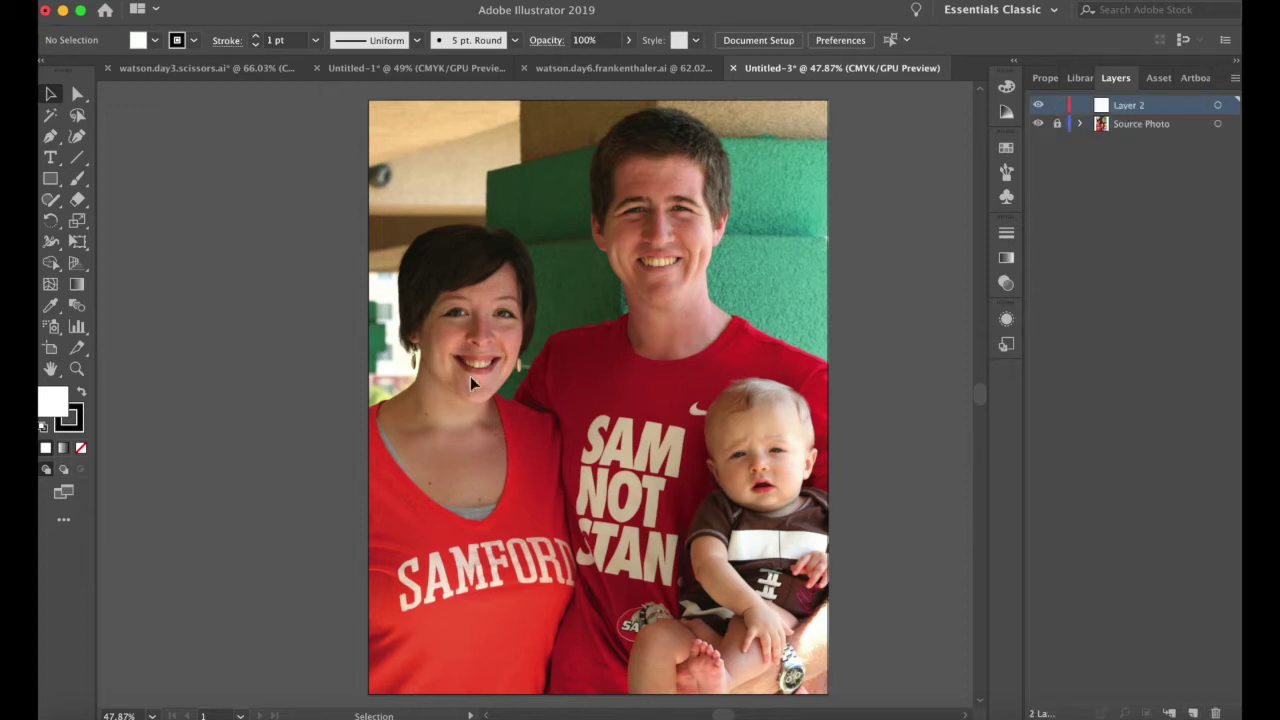
{"action": "key", "text": "m"}
{"action": "left_click_drag", "start_coordinate": [369, 101], "coordinate": [830, 692]}
{"action": "left_click", "coordinate": [80, 448]}
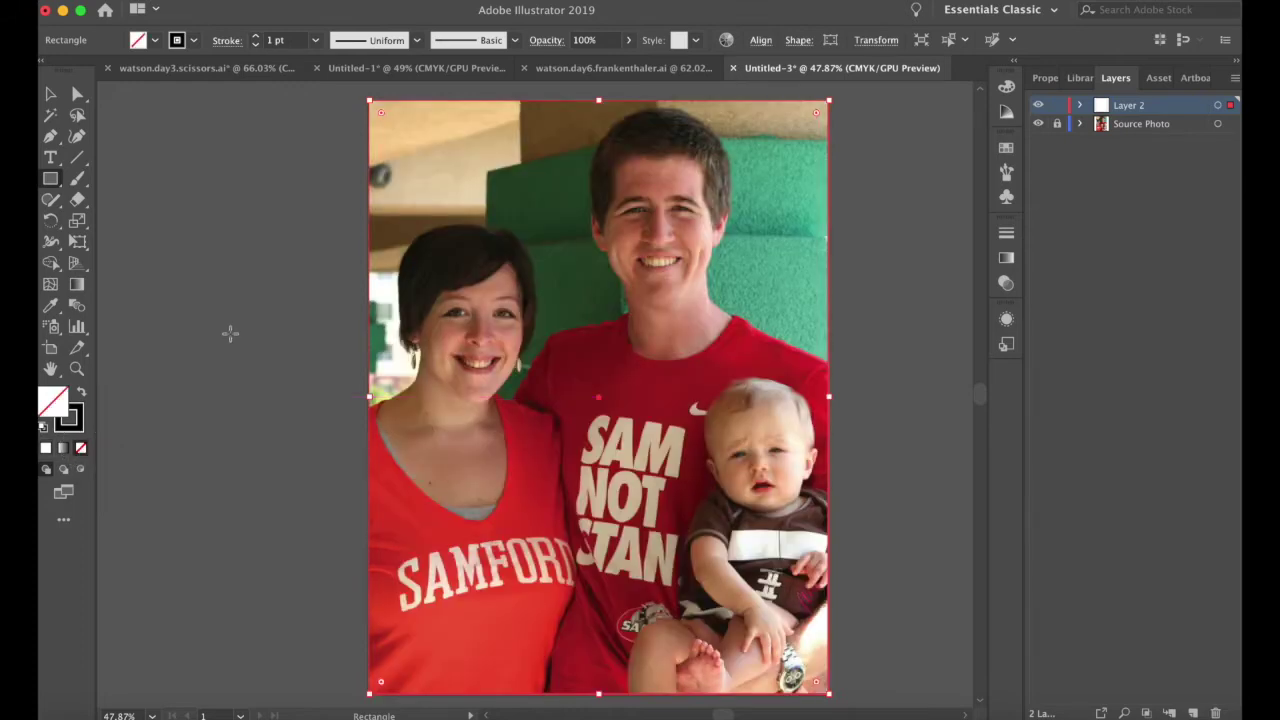
{"action": "key", "text": "i"}
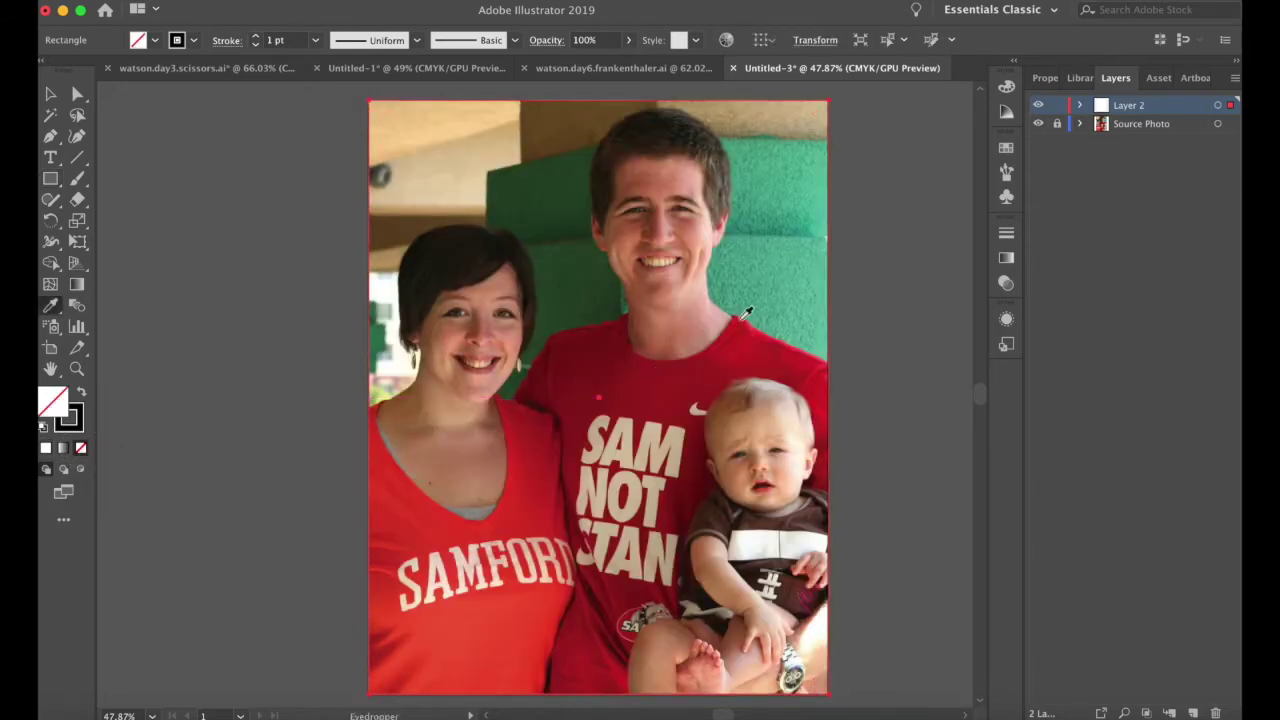
{"action": "left_click", "coordinate": [766, 183]}
- Rename the green rectangle's layer as Background
{"action": "double_click", "coordinate": [1131, 105]}
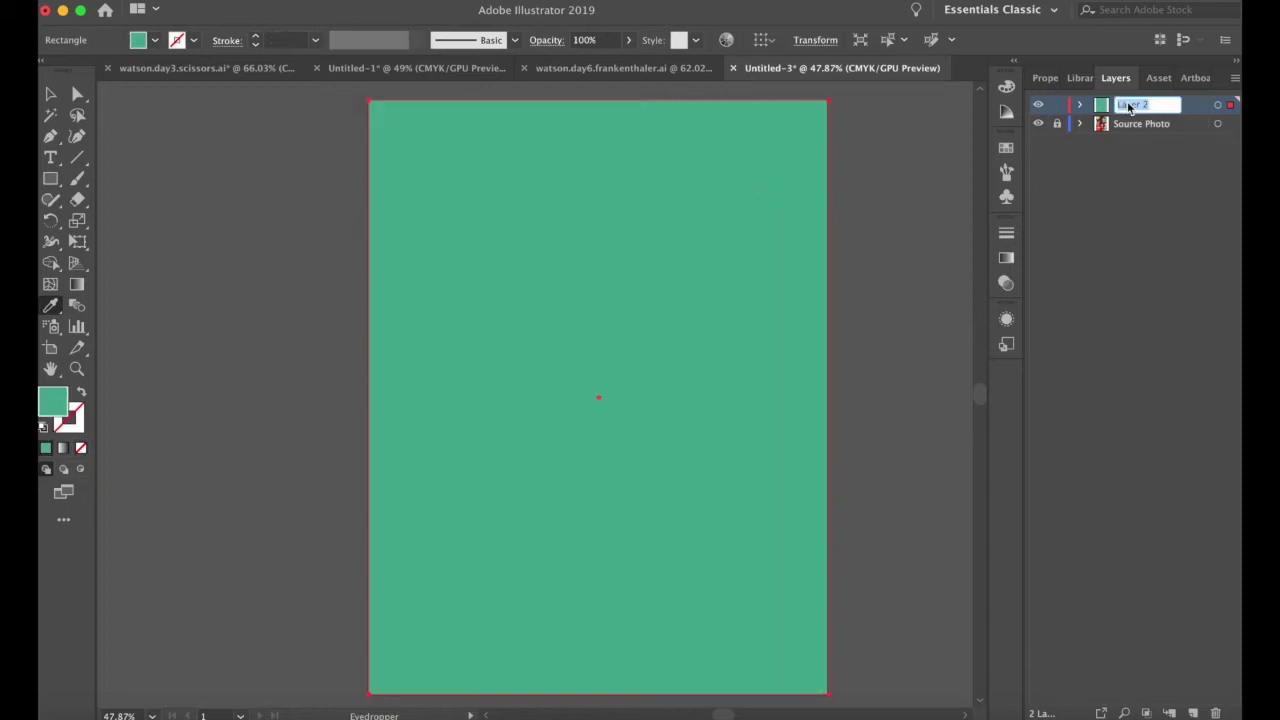
{"action": "type", "text": "Background"}
{"action": "key", "text": "Return"}
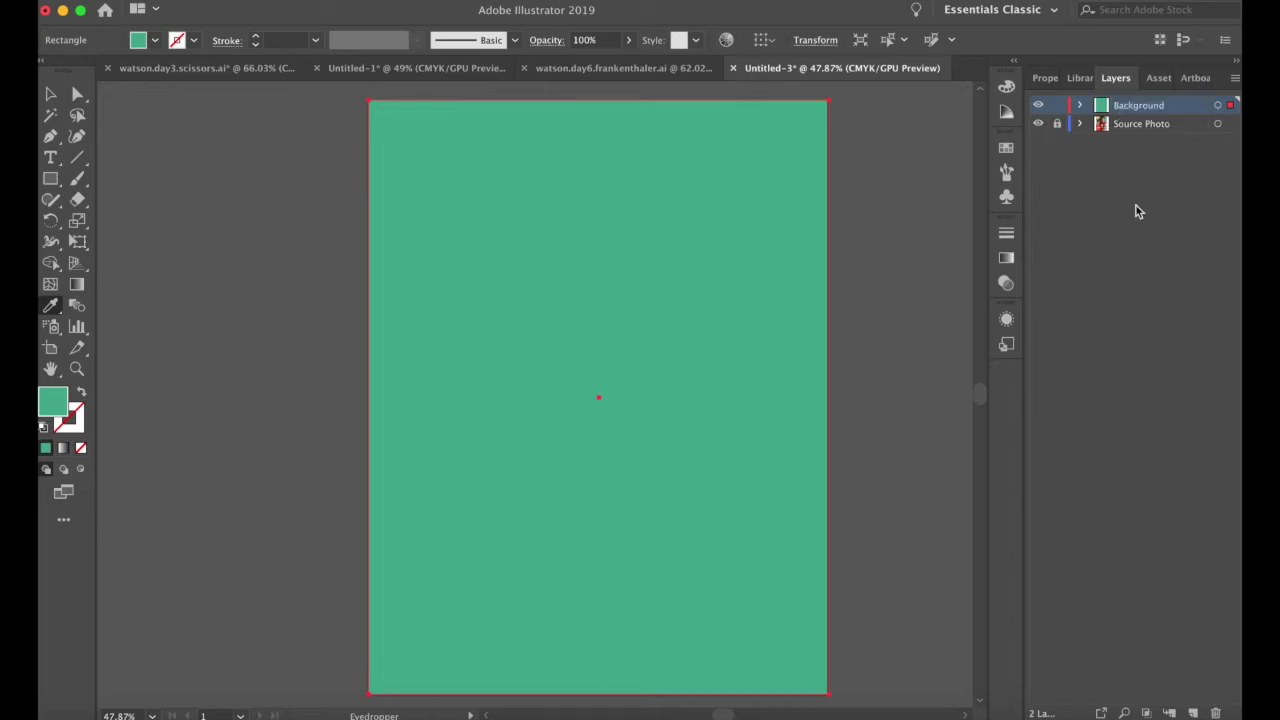
- Add a new layer above Background, deselect the rectangle, and hide the Background layer
{"action": "left_click", "coordinate": [1193, 712]}
{"action": "key", "text": "v"}
{"action": "left_click", "coordinate": [936, 190]}
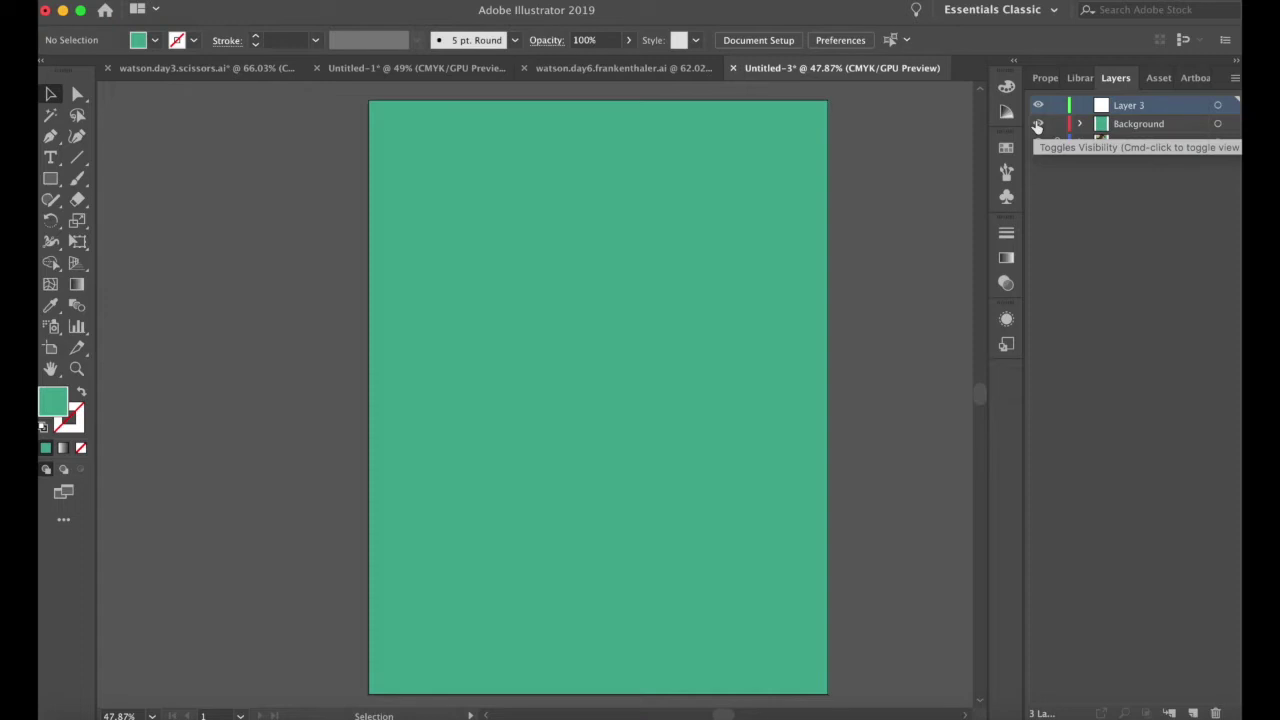
{"action": "left_click", "coordinate": [1037, 124]}
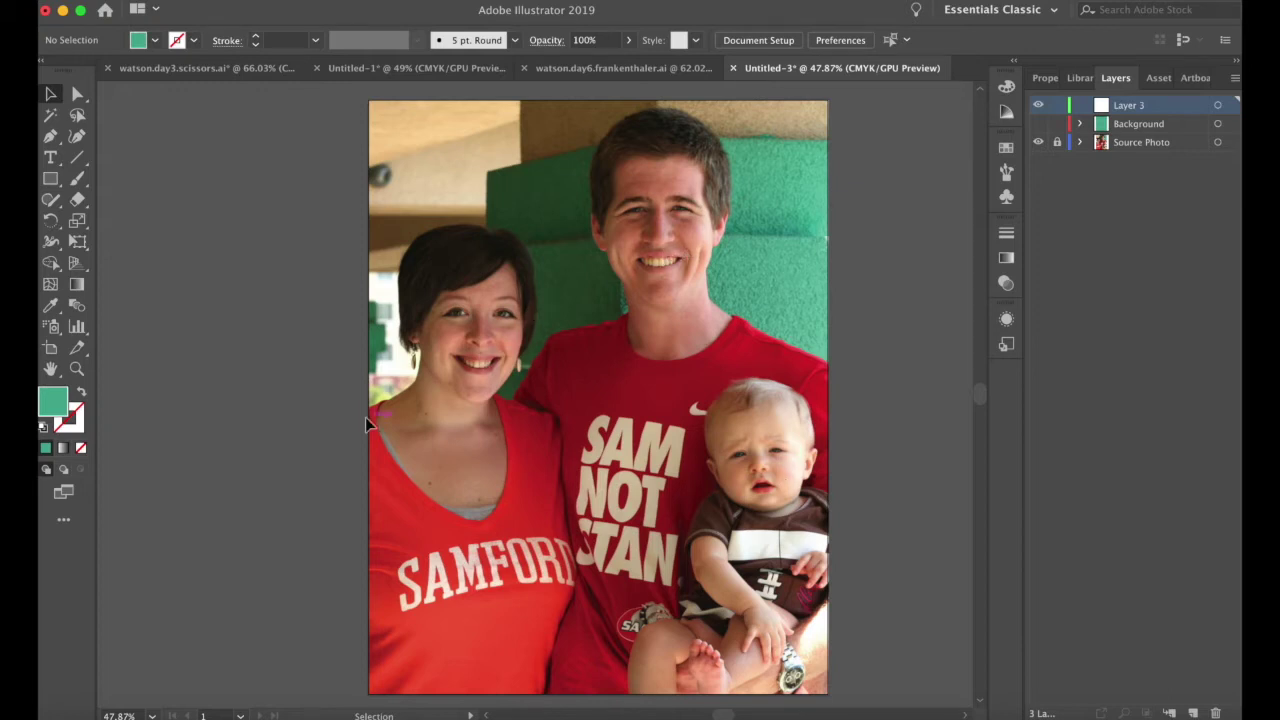
- With no fill and a green stroke, start a Pen path outside the photo's left edge and trace along the woman's shoulder
{"action": "scroll", "coordinate": [365, 417], "scroll_direction": "up", "scroll_amount": 6}
{"action": "scroll", "coordinate": [344, 414], "scroll_direction": "left", "scroll_amount": 2}
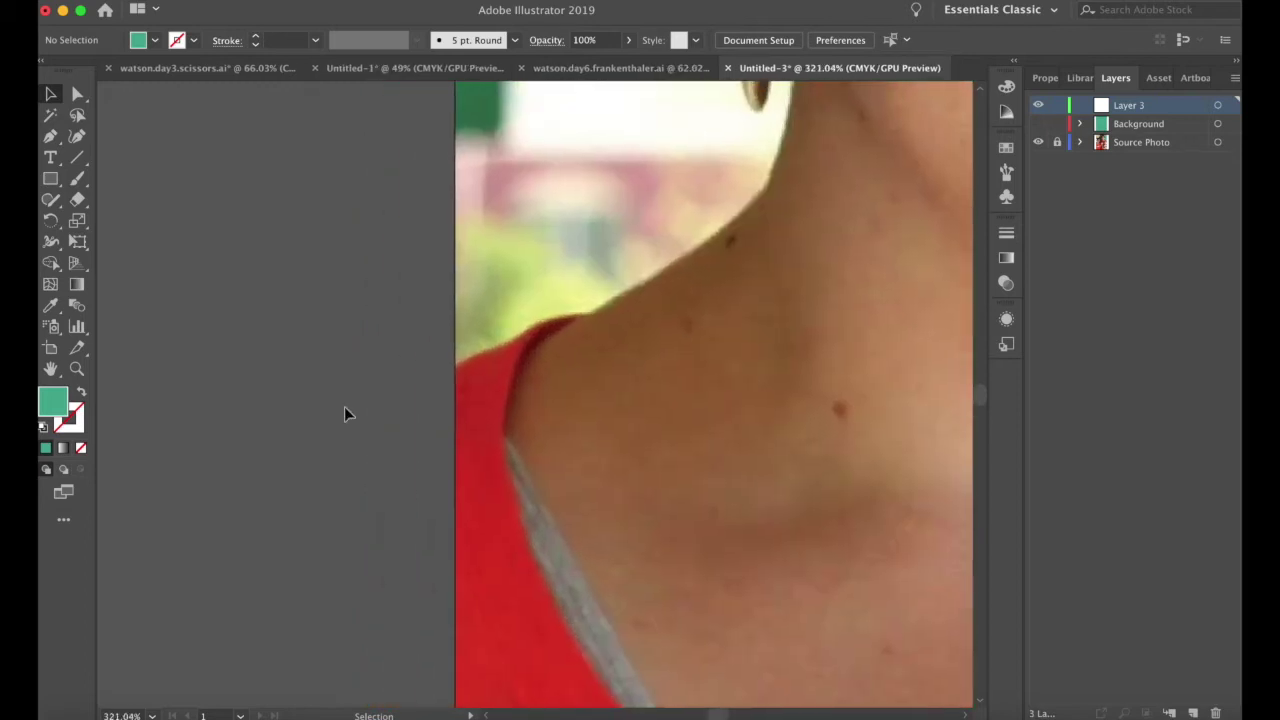
{"action": "key", "text": "p"}
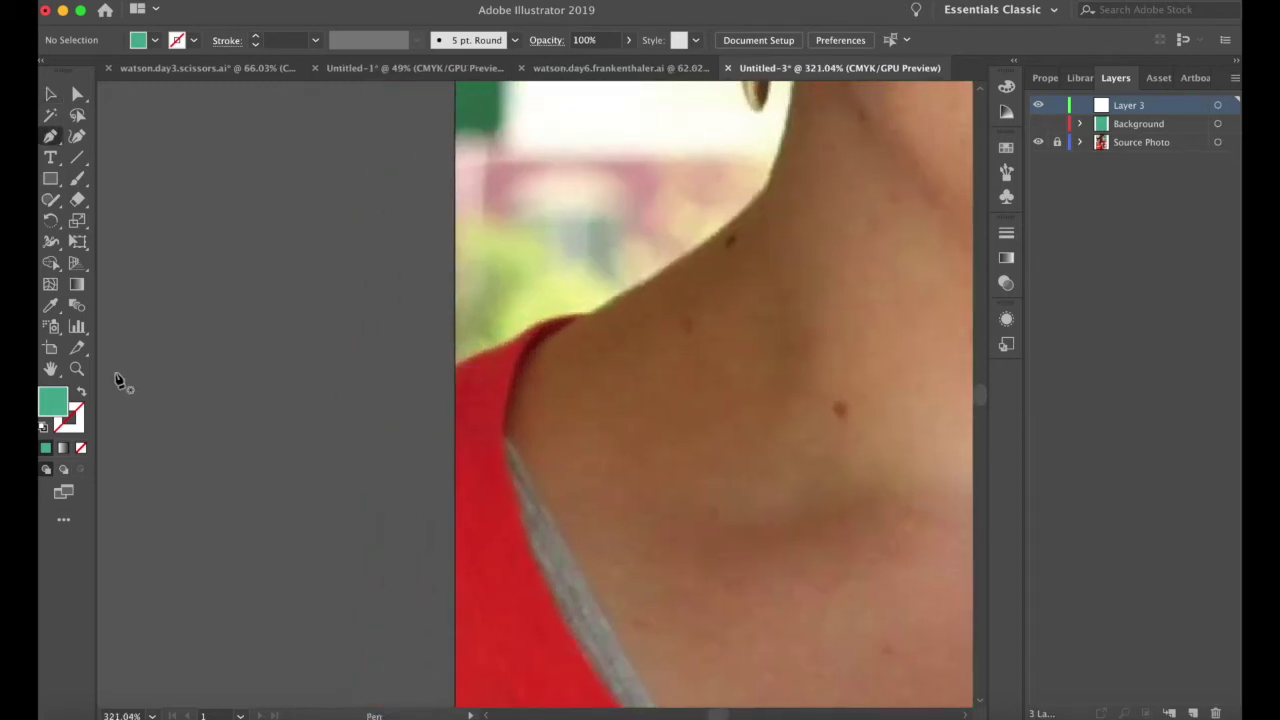
{"action": "left_click", "coordinate": [82, 392]}
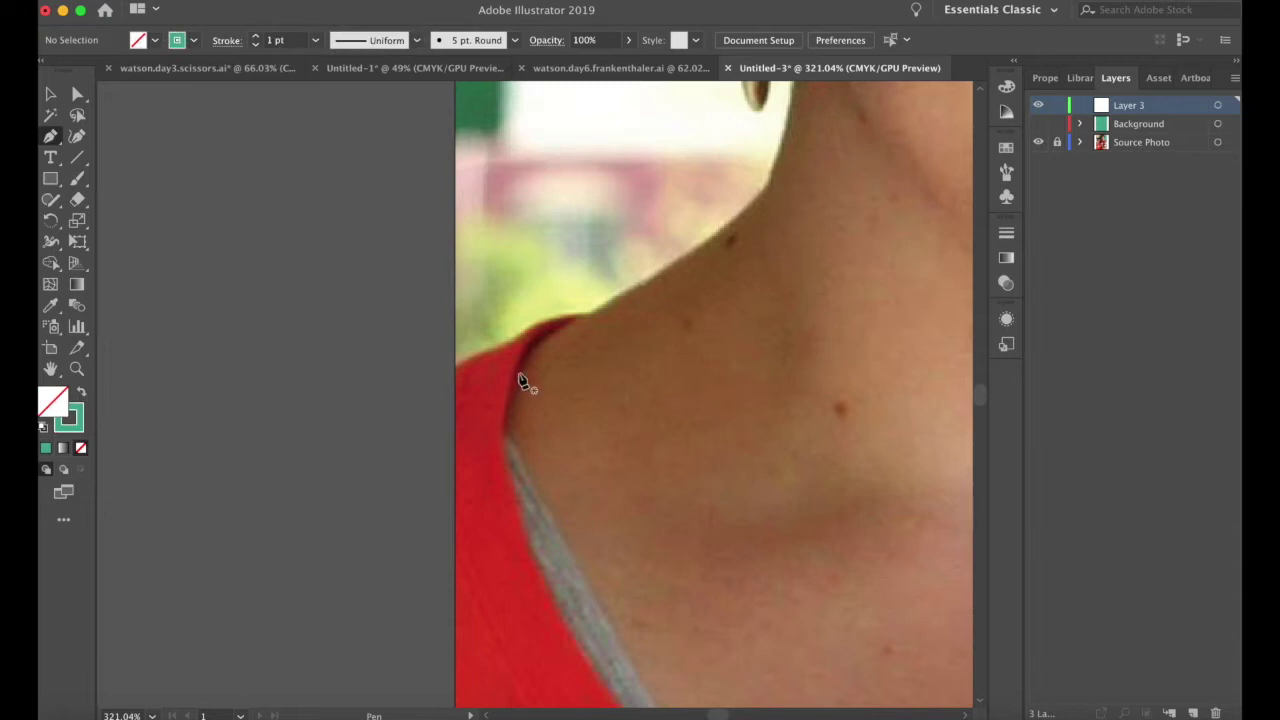
{"action": "left_click", "coordinate": [417, 387]}
{"action": "left_click_drag", "start_coordinate": [480, 355], "coordinate": [592, 320]}
{"action": "left_click", "coordinate": [590, 313]}
{"action": "left_click_drag", "start_coordinate": [657, 275], "coordinate": [669, 270]}
{"action": "left_click_drag", "start_coordinate": [742, 212], "coordinate": [748, 203]}
- Continue the Pen path up the side of the woman's neck to the hair below her ear
{"action": "left_click_drag", "start_coordinate": [769, 163], "coordinate": [737, 257]}
{"action": "left_click_drag", "start_coordinate": [740, 248], "coordinate": [701, 357]}
{"action": "left_click", "coordinate": [710, 302]}
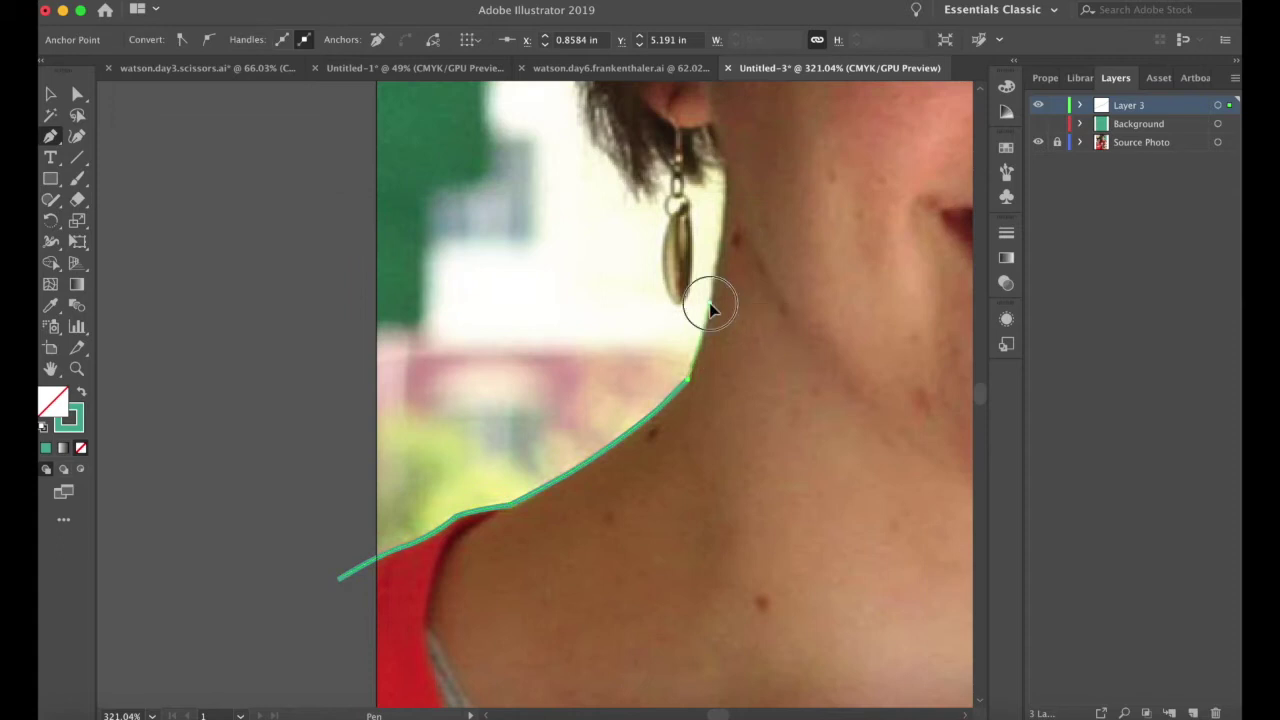
{"action": "left_click", "coordinate": [715, 271]}
{"action": "left_click", "coordinate": [726, 178]}
{"action": "left_click", "coordinate": [725, 171]}
- Trace the small hair tips between the woman's neck and her left-side earring
{"action": "scroll", "coordinate": [706, 170], "scroll_direction": "up", "scroll_amount": 5}
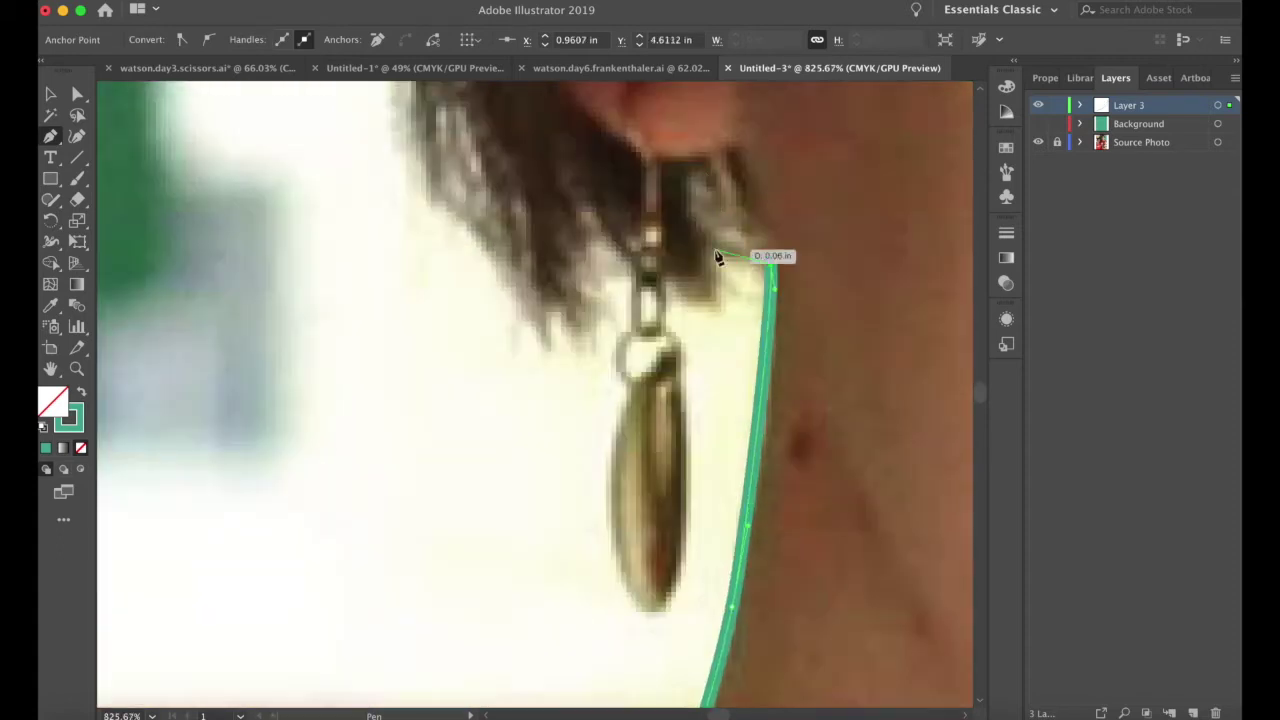
{"action": "left_click_drag", "start_coordinate": [717, 257], "coordinate": [668, 297]}
{"action": "left_click", "coordinate": [651, 282]}
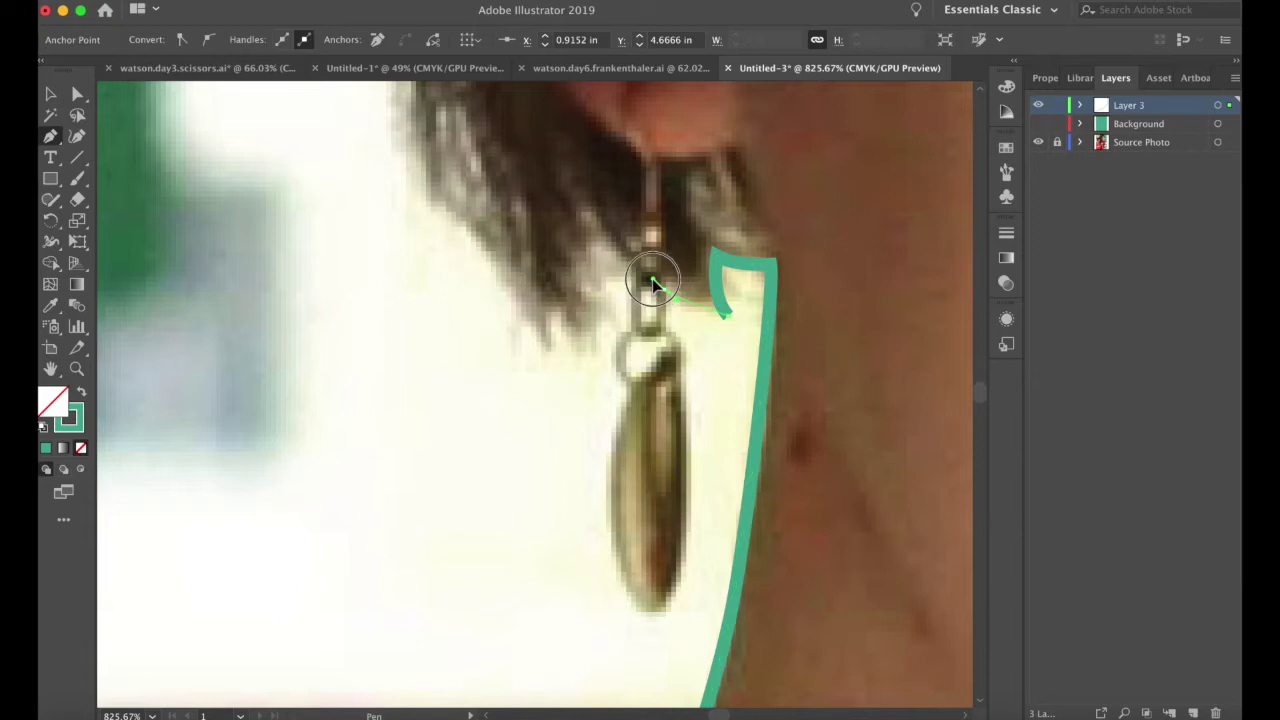
- Extend the Pen path around the woman's dangling earring, following its link, ring and oval pendant back up to the hair
{"action": "scroll", "coordinate": [677, 289], "scroll_direction": "down", "scroll_amount": 5}
{"action": "scroll", "coordinate": [676, 287], "scroll_direction": "down", "scroll_amount": 8}
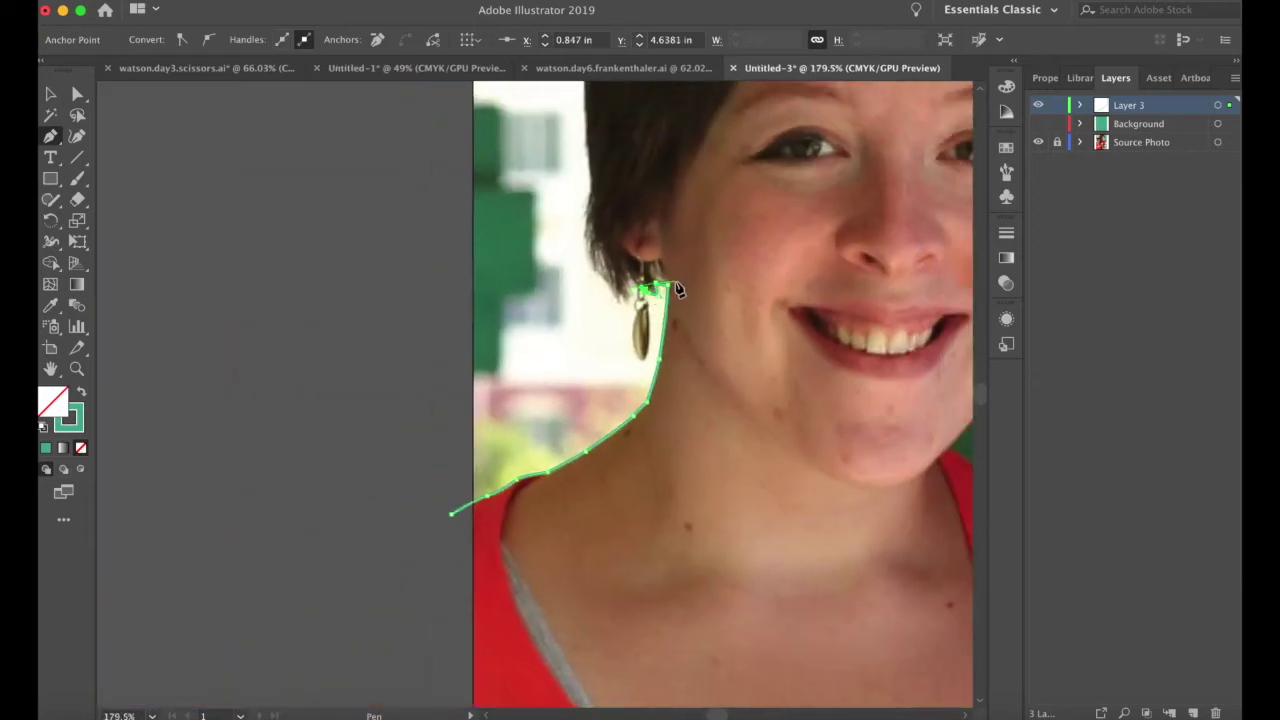
{"action": "scroll", "coordinate": [677, 289], "scroll_direction": "up", "scroll_amount": 3}
{"action": "scroll", "coordinate": [677, 289], "scroll_direction": "right", "scroll_amount": 2}
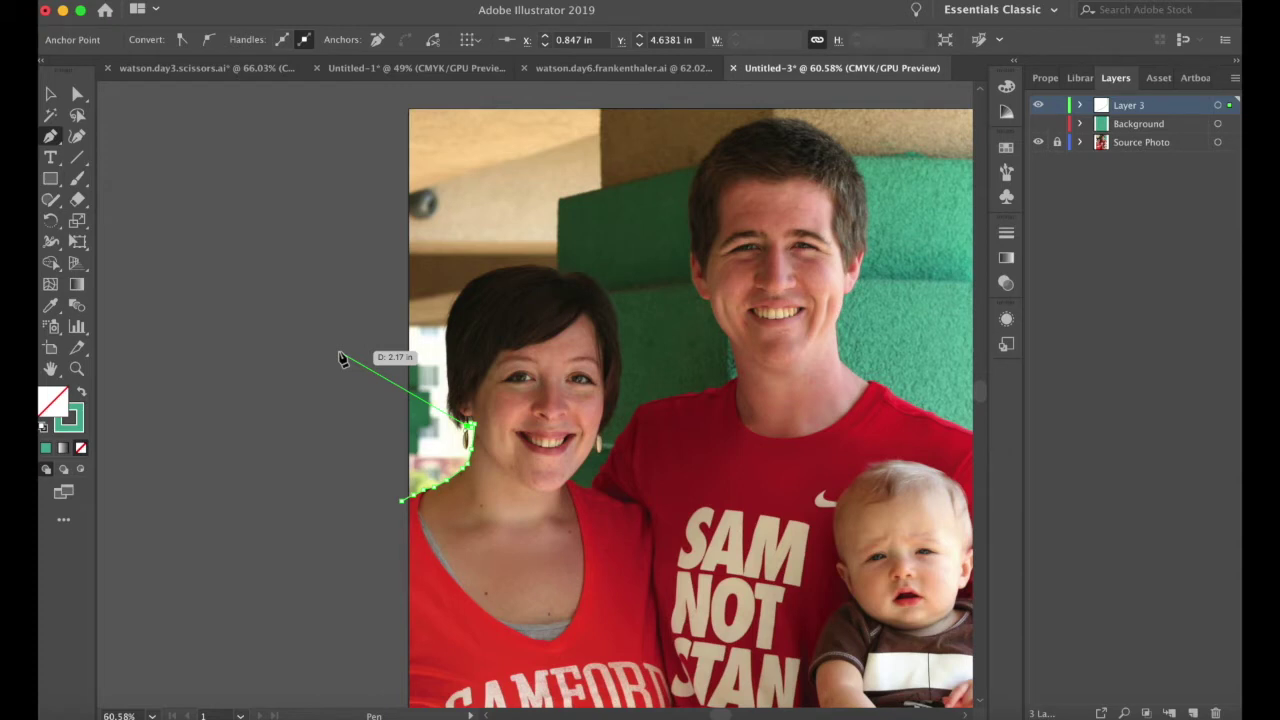
{"action": "scroll", "coordinate": [471, 443], "scroll_direction": "up", "scroll_amount": 8}
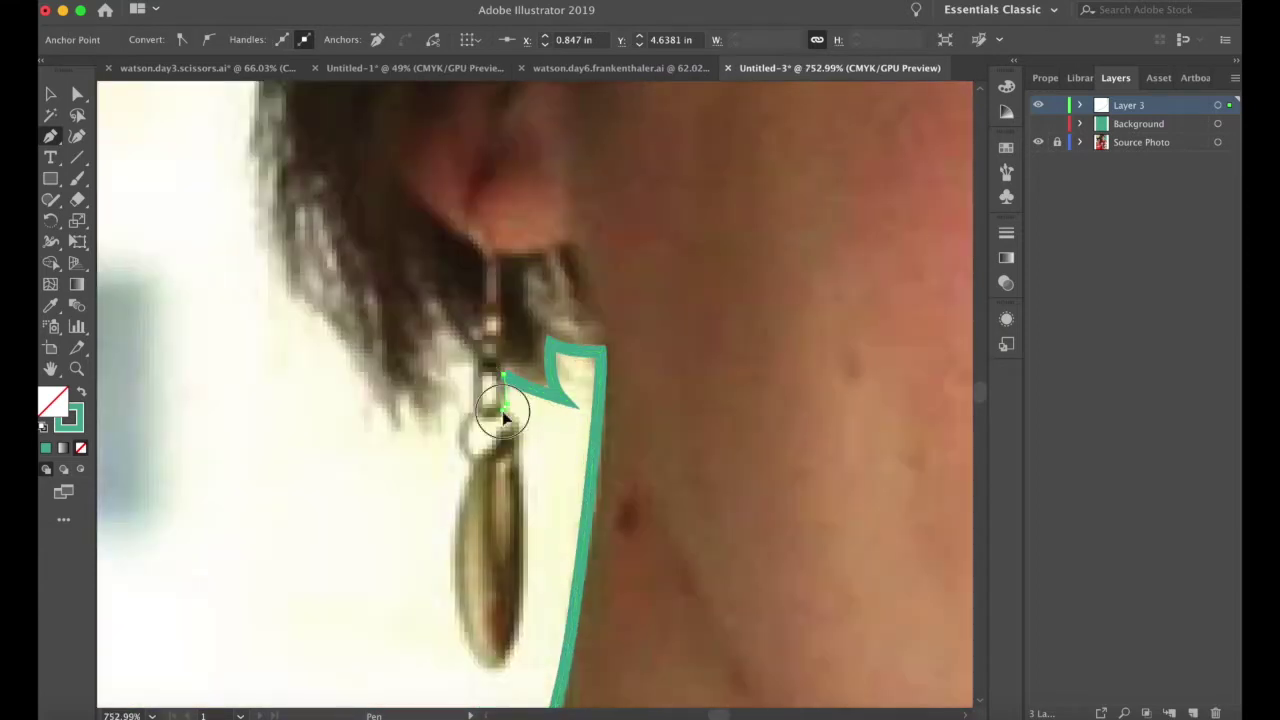
{"action": "left_click_drag", "start_coordinate": [505, 482], "coordinate": [505, 484]}
{"action": "left_click_drag", "start_coordinate": [524, 582], "coordinate": [521, 625]}
{"action": "left_click_drag", "start_coordinate": [488, 668], "coordinate": [463, 670]}
{"action": "left_click_drag", "start_coordinate": [453, 568], "coordinate": [457, 535]}
{"action": "left_click", "coordinate": [471, 457]}
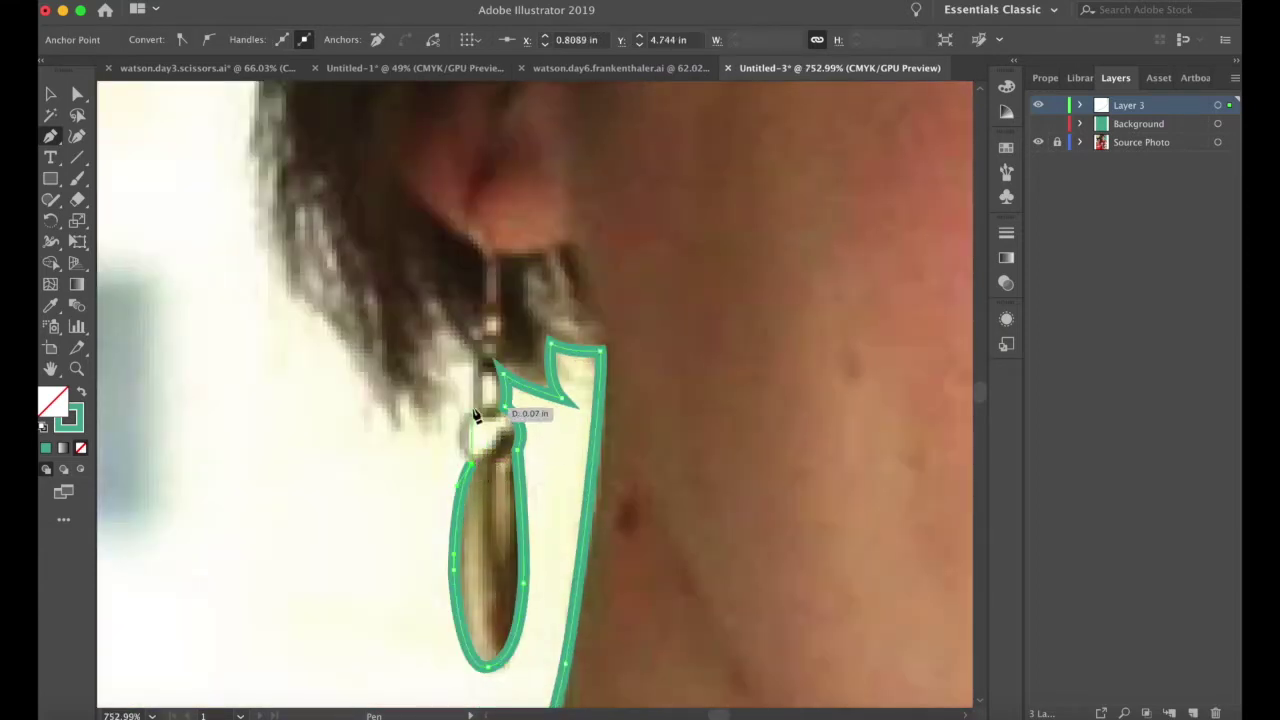
{"action": "left_click_drag", "start_coordinate": [472, 408], "coordinate": [500, 386]}
{"action": "left_click", "coordinate": [475, 357]}
- Trace the jagged hair tips beside the earring and around the lower outer corner of the woman's hair
{"action": "left_click", "coordinate": [441, 310]}
{"action": "left_click", "coordinate": [440, 360]}
{"action": "left_click", "coordinate": [462, 385]}
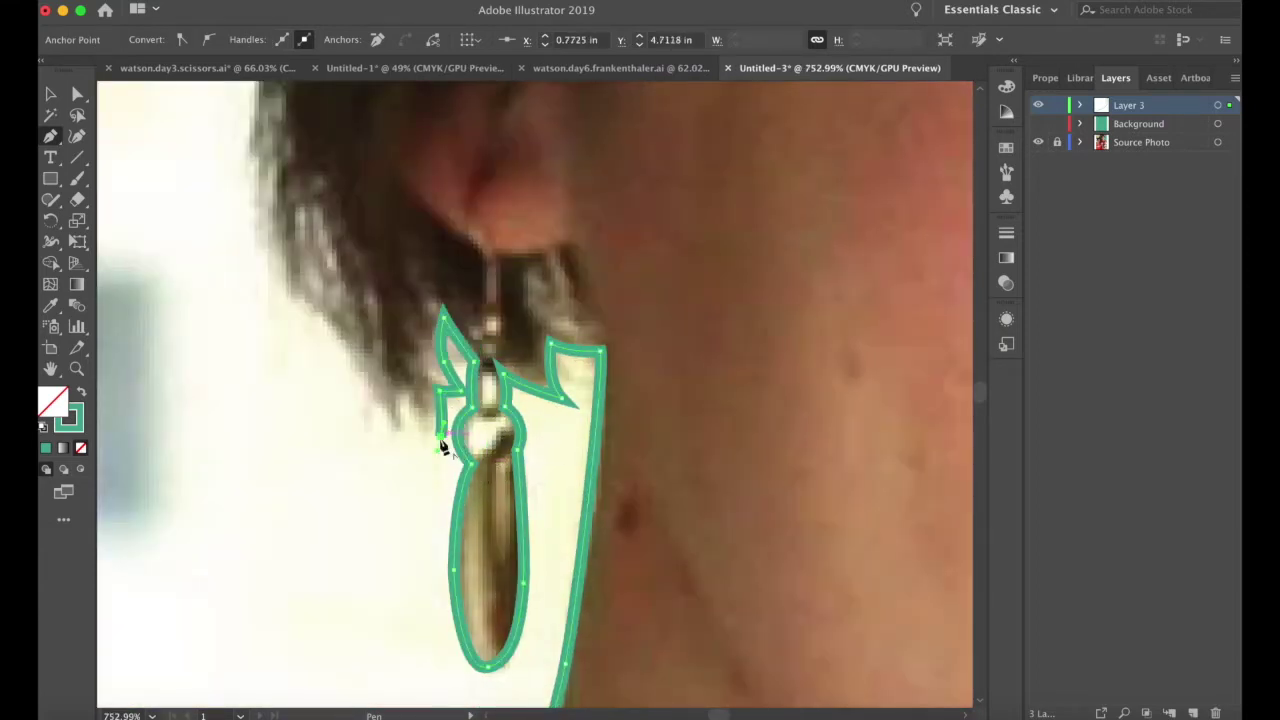
{"action": "left_click", "coordinate": [405, 397]}
{"action": "left_click", "coordinate": [402, 444]}
{"action": "left_click", "coordinate": [356, 358]}
{"action": "left_click", "coordinate": [309, 309]}
- Continue the Pen path up the left edge of the woman's hair, alongside the bright window area
{"action": "scroll", "coordinate": [309, 309], "scroll_direction": "up", "scroll_amount": 3}
{"action": "scroll", "coordinate": [317, 358], "scroll_direction": "up", "scroll_amount": 3}
{"action": "left_click", "coordinate": [314, 395]}
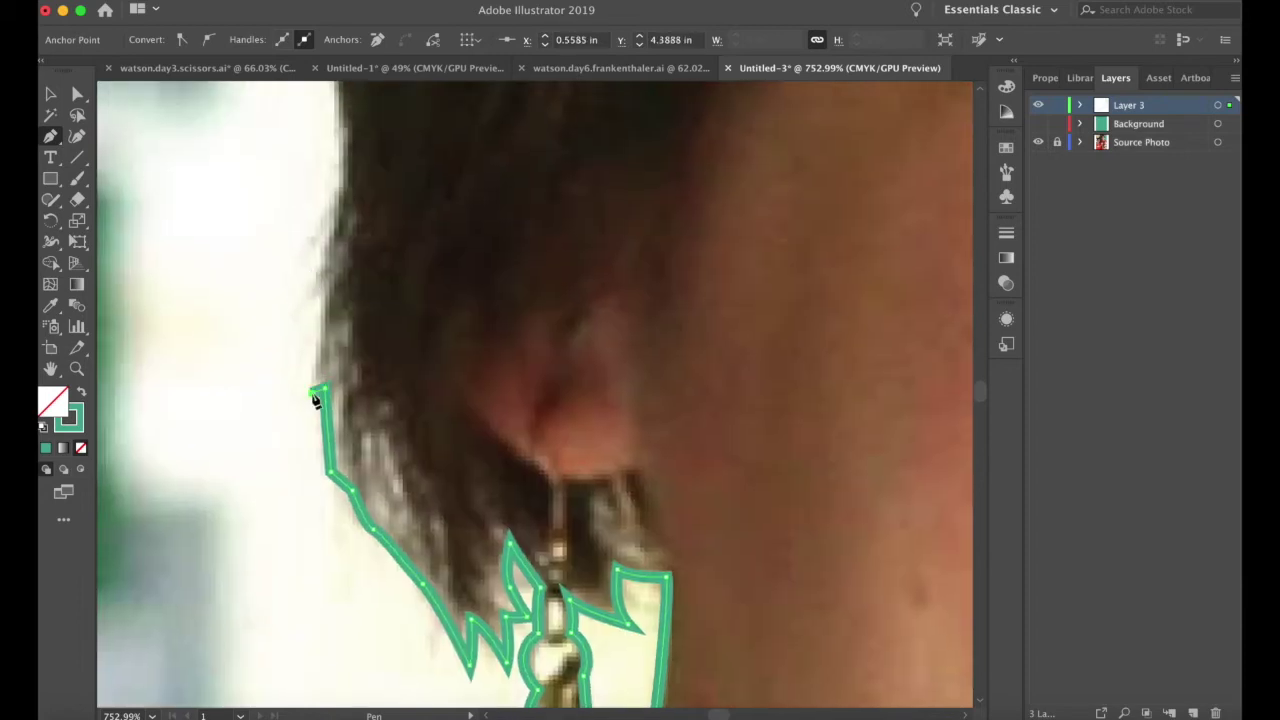
{"action": "scroll", "coordinate": [312, 309], "scroll_direction": "up", "scroll_amount": 3}
{"action": "left_click_drag", "start_coordinate": [334, 296], "coordinate": [335, 280]}
{"action": "scroll", "coordinate": [340, 282], "scroll_direction": "up", "scroll_amount": 3}
{"action": "left_click", "coordinate": [347, 348]}
{"action": "left_click", "coordinate": [343, 211]}
{"action": "scroll", "coordinate": [341, 215], "scroll_direction": "up", "scroll_amount": 6}
{"action": "left_click", "coordinate": [337, 297]}
{"action": "scroll", "coordinate": [340, 295], "scroll_direction": "up", "scroll_amount": 6}
{"action": "left_click", "coordinate": [358, 312]}
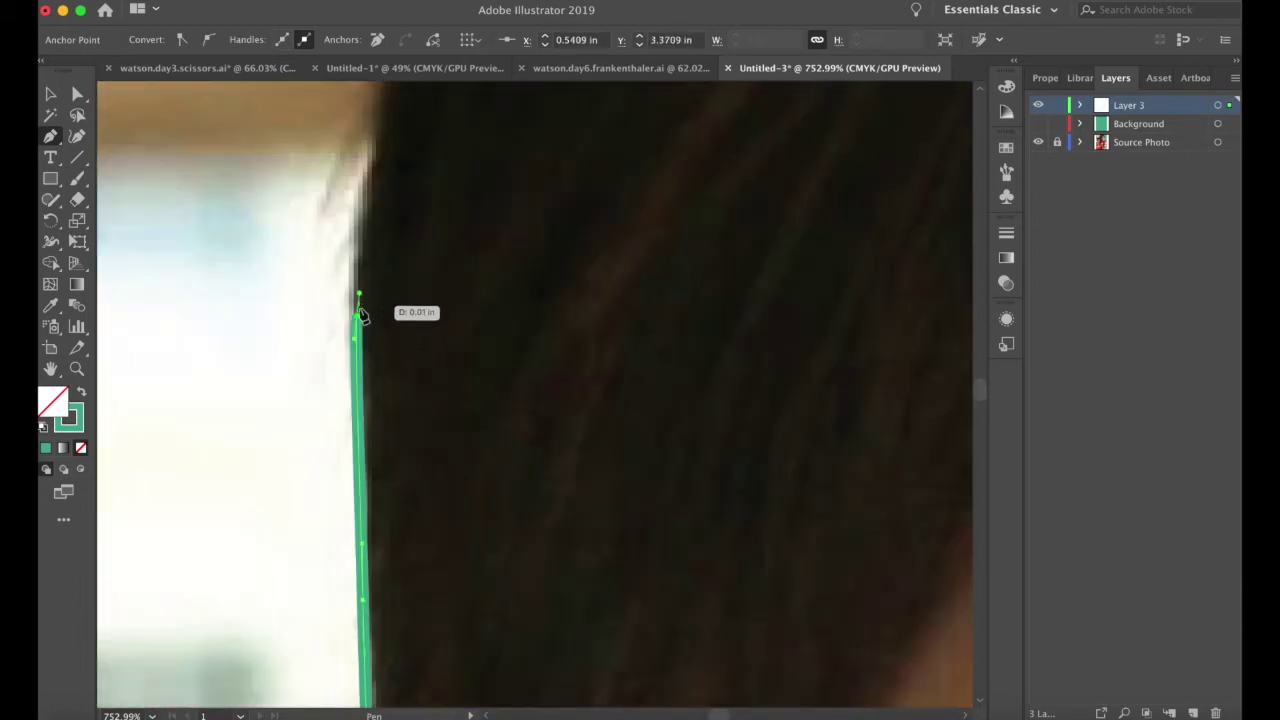
- Trace the upper left side of the woman's hair, including the small notch, where it meets the tan wall
{"action": "left_click_drag", "start_coordinate": [358, 235], "coordinate": [409, 207]}
{"action": "left_click", "coordinate": [374, 321]}
{"action": "scroll", "coordinate": [376, 318], "scroll_direction": "up", "scroll_amount": 1}
{"action": "scroll", "coordinate": [409, 207], "scroll_direction": "up", "scroll_amount": 5}
{"action": "left_click_drag", "start_coordinate": [400, 293], "coordinate": [404, 275]}
{"action": "left_click", "coordinate": [424, 237]}
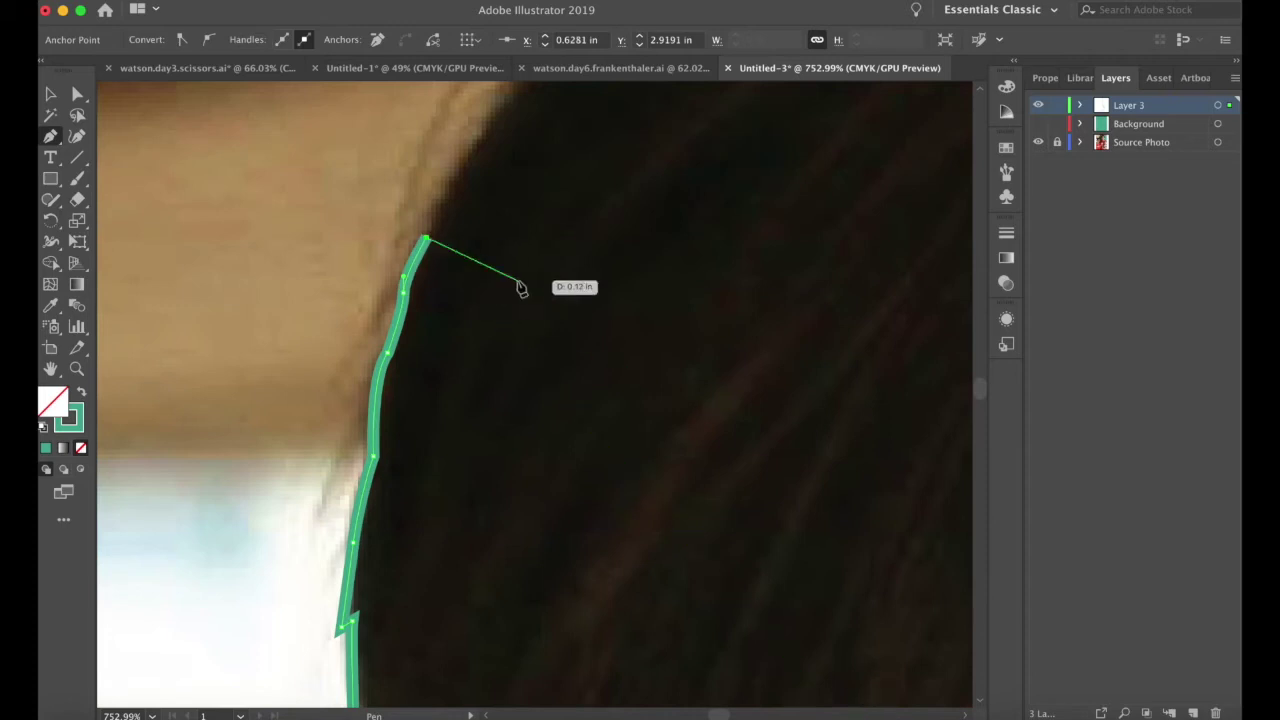
- Follow the upper left curve of the woman's hair toward the crown with the Pen path
{"action": "scroll", "coordinate": [522, 286], "scroll_direction": "up", "scroll_amount": 10}
{"action": "left_click_drag", "start_coordinate": [497, 335], "coordinate": [563, 276]}
{"action": "scroll", "coordinate": [522, 310], "scroll_direction": "up", "scroll_amount": 5}
{"action": "left_click_drag", "start_coordinate": [627, 194], "coordinate": [655, 174]}
{"action": "scroll", "coordinate": [662, 290], "scroll_direction": "up", "scroll_amount": 6}
{"action": "left_click", "coordinate": [662, 308]}
{"action": "left_click_drag", "start_coordinate": [543, 320], "coordinate": [685, 279]}
- Trace across the crown of the woman's hair to where the tan wall meets the green backdrop
{"action": "scroll", "coordinate": [757, 250], "scroll_direction": "right", "scroll_amount": 10}
{"action": "left_click", "coordinate": [768, 272]}
{"action": "scroll", "coordinate": [768, 272], "scroll_direction": "right", "scroll_amount": 8}
{"action": "left_click_drag", "start_coordinate": [651, 234], "coordinate": [709, 240]}
{"action": "left_click", "coordinate": [794, 267]}
{"action": "left_click_drag", "start_coordinate": [844, 296], "coordinate": [880, 318]}
{"action": "left_click_drag", "start_coordinate": [670, 301], "coordinate": [683, 314]}
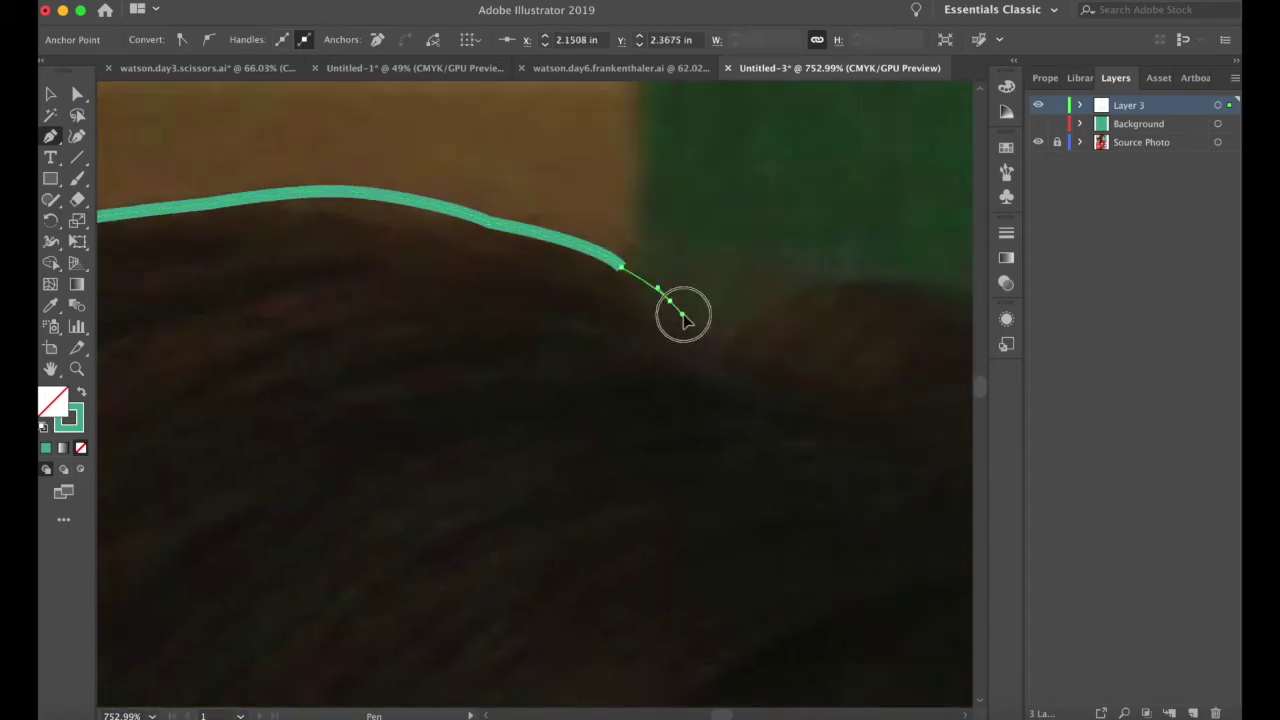
- Carry the Pen path around the upper right curve of the woman's hair against the green backdrop
{"action": "left_click", "coordinate": [713, 323]}
{"action": "left_click_drag", "start_coordinate": [787, 279], "coordinate": [826, 270]}
{"action": "scroll", "coordinate": [826, 272], "scroll_direction": "right", "scroll_amount": 10}
{"action": "left_click", "coordinate": [850, 320]}
{"action": "left_click", "coordinate": [614, 320]}
{"action": "left_click_drag", "start_coordinate": [746, 407], "coordinate": [752, 456]}
{"action": "scroll", "coordinate": [783, 449], "scroll_direction": "down", "scroll_amount": 8}
{"action": "scroll", "coordinate": [782, 559], "scroll_direction": "down", "scroll_amount": 5}
- Trace down the right edge of the woman's hair to the top of her other earring
{"action": "left_click_drag", "start_coordinate": [772, 518], "coordinate": [763, 628]}
{"action": "scroll", "coordinate": [785, 565], "scroll_direction": "down", "scroll_amount": 10}
{"action": "left_click", "coordinate": [761, 623]}
{"action": "scroll", "coordinate": [755, 628], "scroll_direction": "down", "scroll_amount": 10}
{"action": "left_click", "coordinate": [746, 632]}
{"action": "left_click_drag", "start_coordinate": [734, 549], "coordinate": [752, 611]}
{"action": "left_click", "coordinate": [682, 605]}
- Outline the woman's right-side earring, going down its outer edge, around its tip and back up to her cheek
{"action": "scroll", "coordinate": [682, 608], "scroll_direction": "down", "scroll_amount": 7}
{"action": "left_click", "coordinate": [735, 447]}
{"action": "left_click_drag", "start_coordinate": [718, 660], "coordinate": [703, 663]}
{"action": "left_click", "coordinate": [677, 596]}
{"action": "left_click", "coordinate": [664, 577]}
{"action": "left_click", "coordinate": [655, 531]}
- Trace down the woman's cheek and jaw to where they meet her red shirt
{"action": "scroll", "coordinate": [655, 533], "scroll_direction": "down", "scroll_amount": 5}
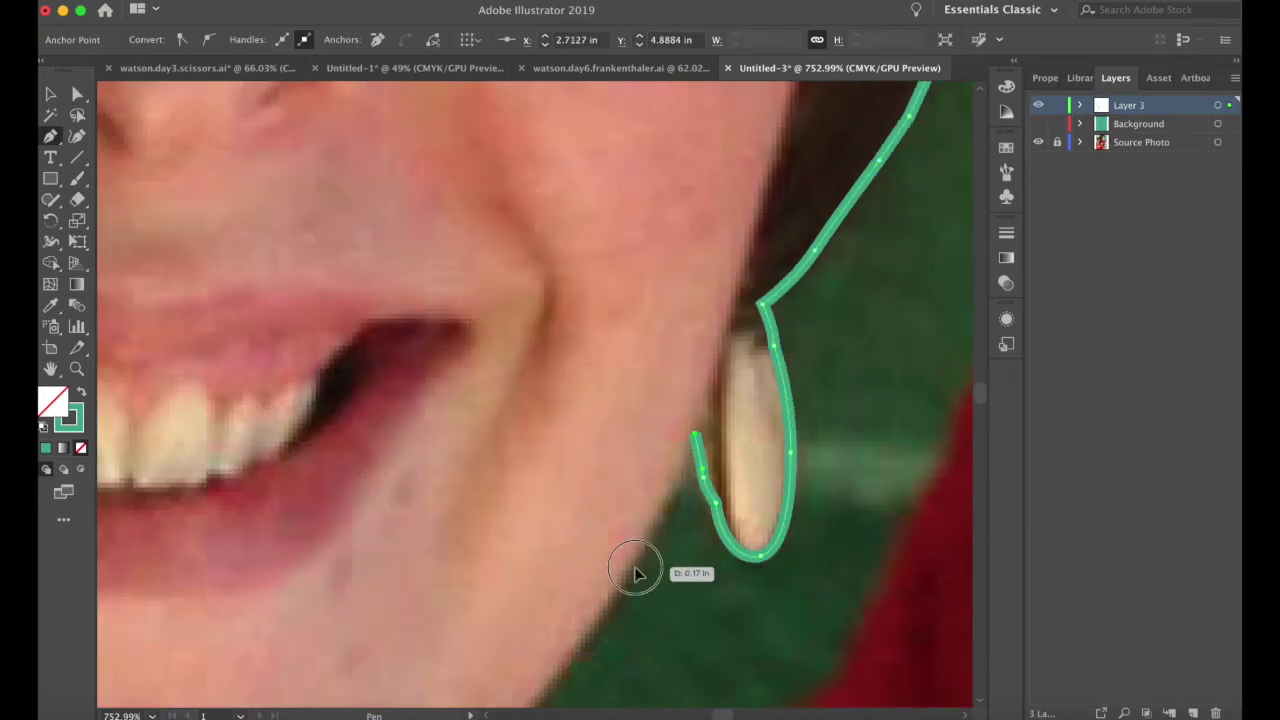
{"action": "left_click_drag", "start_coordinate": [635, 568], "coordinate": [617, 601]}
{"action": "scroll", "coordinate": [617, 601], "scroll_direction": "down", "scroll_amount": 8}
{"action": "left_click", "coordinate": [584, 573]}
{"action": "scroll", "coordinate": [584, 575], "scroll_direction": "down", "scroll_amount": 5}
{"action": "left_click", "coordinate": [555, 587]}
{"action": "left_click", "coordinate": [531, 616]}
- Follow the top edge of the woman's red shirt across to the man's sleeve
{"action": "scroll", "coordinate": [533, 620], "scroll_direction": "down", "scroll_amount": 7}
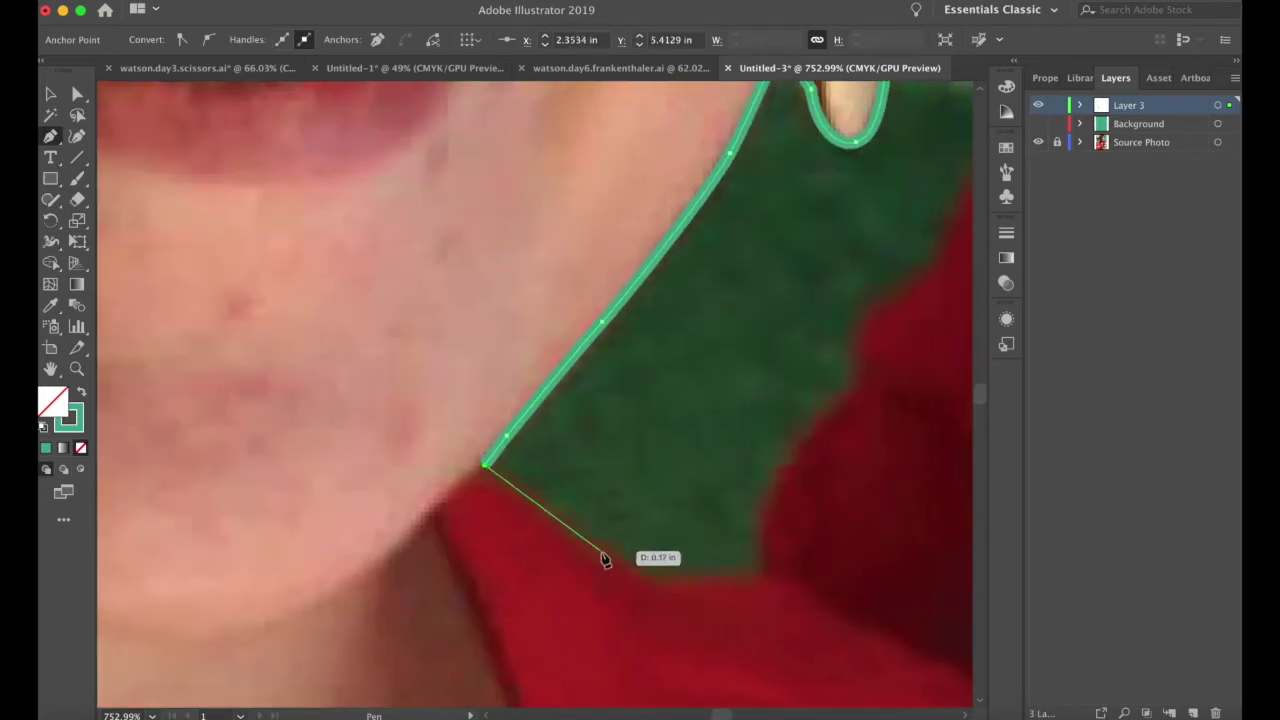
{"action": "left_click_drag", "start_coordinate": [610, 552], "coordinate": [629, 572]}
{"action": "left_click", "coordinate": [653, 579]}
{"action": "scroll", "coordinate": [660, 580], "scroll_direction": "right", "scroll_amount": 4}
{"action": "left_click", "coordinate": [678, 567]}
- Trace up the outer edge of the man's dark red sleeve along the green gap between the two people
{"action": "left_click_drag", "start_coordinate": [698, 458], "coordinate": [711, 437]}
{"action": "scroll", "coordinate": [709, 440], "scroll_direction": "up", "scroll_amount": 5}
{"action": "left_click", "coordinate": [732, 427]}
{"action": "scroll", "coordinate": [765, 338], "scroll_direction": "right", "scroll_amount": 3}
{"action": "mouse_move", "coordinate": [748, 355]}
{"action": "left_mouse_down"}
{"action": "mouse_move", "coordinate": [805, 280]}
{"action": "mouse_move", "coordinate": [735, 338]}
{"action": "left_mouse_up"}
{"action": "scroll", "coordinate": [790, 285], "scroll_direction": "up", "scroll_amount": 8}
{"action": "left_click", "coordinate": [725, 305]}
{"action": "scroll", "coordinate": [727, 305], "scroll_direction": "up", "scroll_amount": 6}
{"action": "left_click", "coordinate": [777, 280]}
{"action": "scroll", "coordinate": [775, 282], "scroll_direction": "up", "scroll_amount": 7}
{"action": "left_click_drag", "start_coordinate": [783, 248], "coordinate": [821, 234]}
{"action": "scroll", "coordinate": [824, 238], "scroll_direction": "up", "scroll_amount": 5}
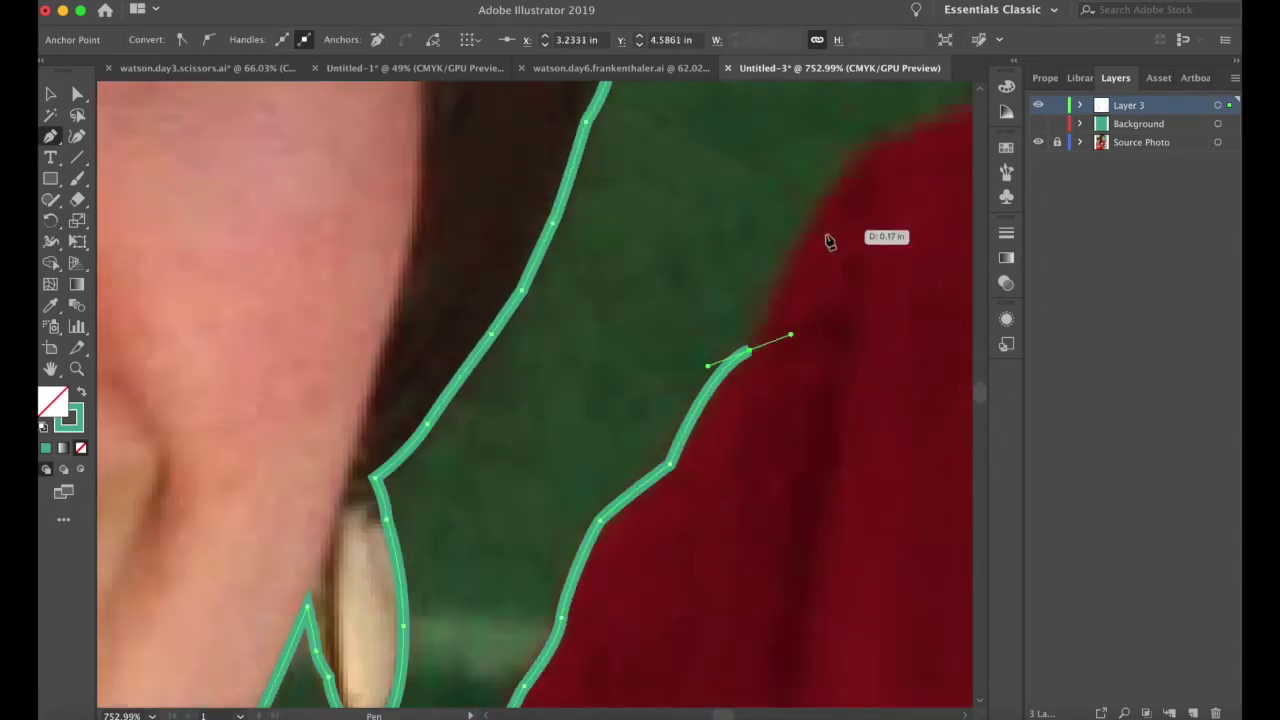
- Round the top of the man's sleeve and trace onto the outer part of his shoulder
{"action": "left_click", "coordinate": [769, 318]}
{"action": "left_click_drag", "start_coordinate": [793, 291], "coordinate": [812, 273]}
{"action": "scroll", "coordinate": [812, 275], "scroll_direction": "up", "scroll_amount": 5}
{"action": "left_click_drag", "start_coordinate": [737, 345], "coordinate": [757, 335]}
{"action": "left_click", "coordinate": [728, 355]}
{"action": "left_click", "coordinate": [764, 353]}
{"action": "left_click_drag", "start_coordinate": [841, 315], "coordinate": [867, 315]}
{"action": "left_click_drag", "start_coordinate": [787, 307], "coordinate": [805, 304]}
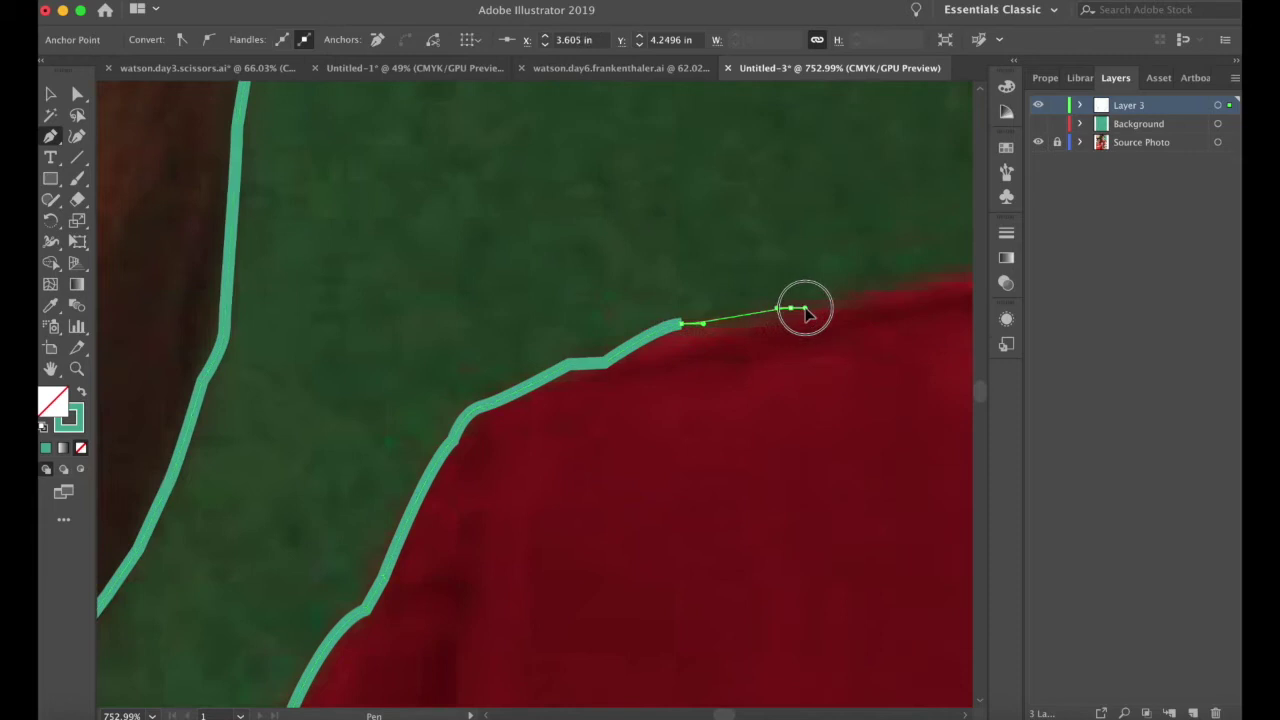
- Trace along the top of the man's shoulder to where his shirt collar meets his neck
{"action": "left_click", "coordinate": [770, 321]}
{"action": "left_click_drag", "start_coordinate": [720, 301], "coordinate": [740, 296]}
{"action": "left_click_drag", "start_coordinate": [822, 293], "coordinate": [825, 249]}
{"action": "left_click", "coordinate": [823, 302]}
{"action": "left_click", "coordinate": [755, 298]}
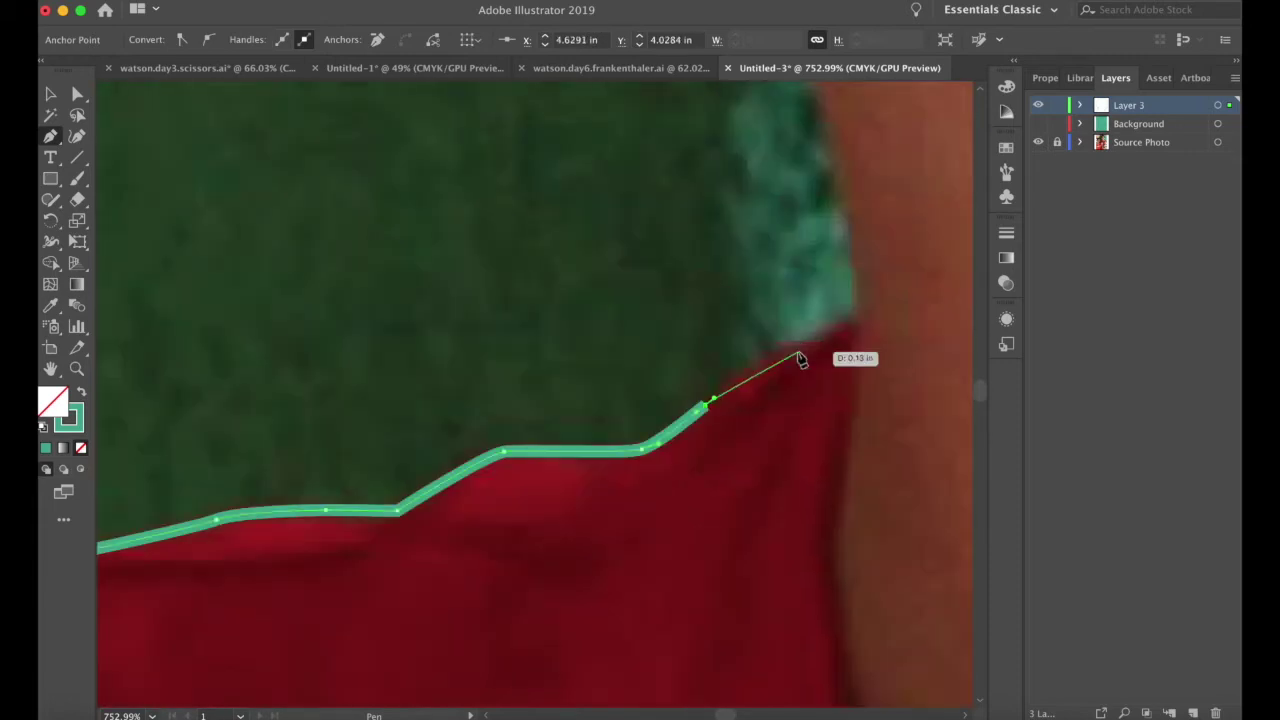
{"action": "left_click", "coordinate": [850, 318]}
- Continue the Pen path up the left side of the man's neck and jaw to the base of his ear
{"action": "left_click_drag", "start_coordinate": [798, 346], "coordinate": [775, 261]}
{"action": "scroll", "coordinate": [774, 266], "scroll_direction": "up", "scroll_amount": 6}
{"action": "left_click", "coordinate": [771, 269]}
{"action": "scroll", "coordinate": [768, 280], "scroll_direction": "up", "scroll_amount": 8}
{"action": "left_click", "coordinate": [763, 308]}
{"action": "scroll", "coordinate": [636, 287], "scroll_direction": "up", "scroll_amount": 7}
- Trace the Pen path around the man's left-hand earlobe and onto the lower outer edge of the ear
{"action": "left_click_drag", "start_coordinate": [665, 322], "coordinate": [595, 223]}
{"action": "left_click", "coordinate": [602, 243]}
{"action": "scroll", "coordinate": [600, 250], "scroll_direction": "up", "scroll_amount": 5}
{"action": "left_click_drag", "start_coordinate": [597, 351], "coordinate": [537, 240]}
{"action": "scroll", "coordinate": [574, 303], "scroll_direction": "up", "scroll_amount": 5}
{"action": "left_click", "coordinate": [566, 357]}
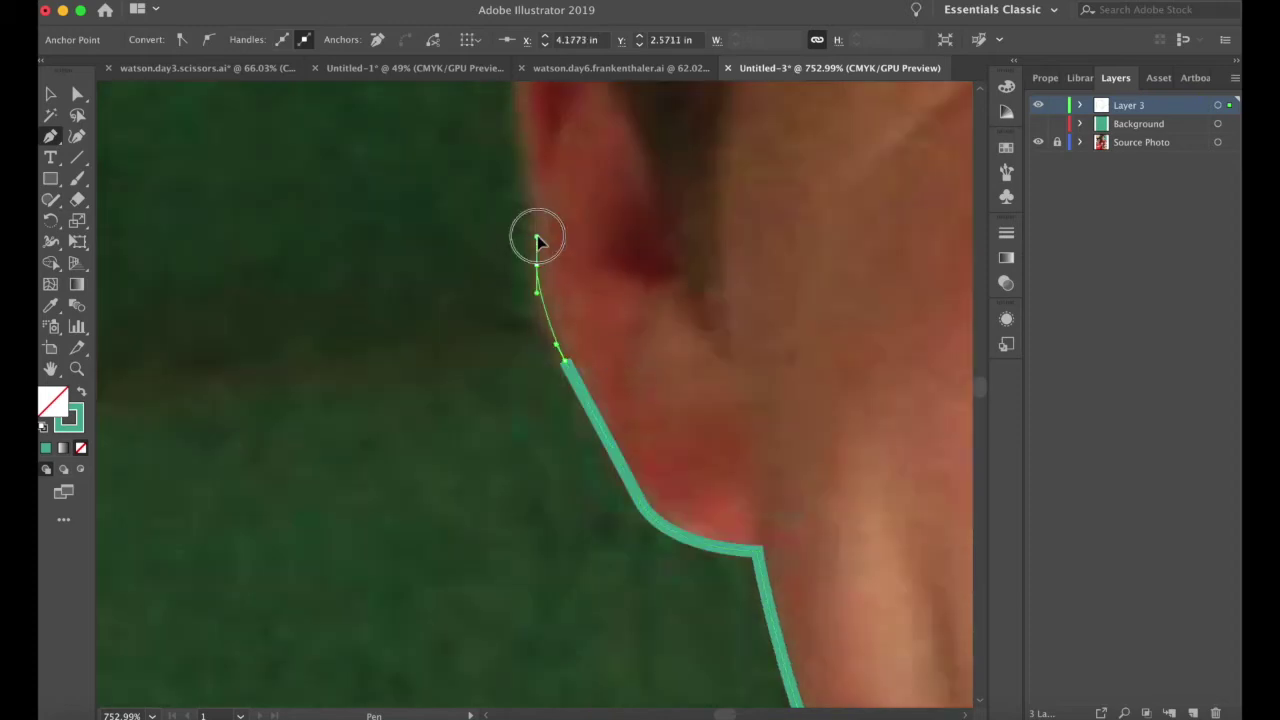
- Trace up the outer edge of the man's left-hand ear to where the dark hair begins above it
{"action": "scroll", "coordinate": [540, 243], "scroll_direction": "up", "scroll_amount": 6}
{"action": "left_click", "coordinate": [549, 228]}
{"action": "left_click", "coordinate": [552, 146]}
{"action": "scroll", "coordinate": [560, 137], "scroll_direction": "up", "scroll_amount": 6}
{"action": "left_click", "coordinate": [573, 176]}
{"action": "scroll", "coordinate": [574, 176], "scroll_direction": "up", "scroll_amount": 6}
{"action": "left_click", "coordinate": [589, 261]}
{"action": "scroll", "coordinate": [580, 272], "scroll_direction": "up", "scroll_amount": 6}
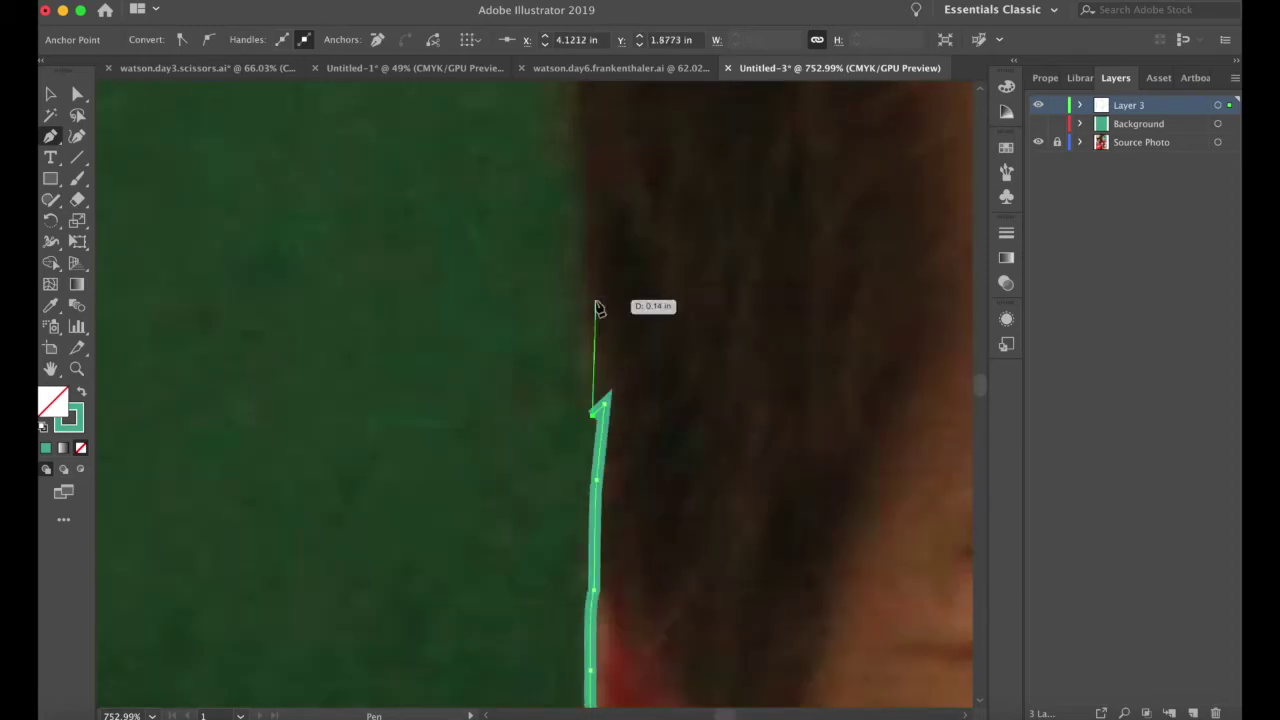
- Continue the outline up the left side of the man's hair along the dark green wall
{"action": "left_click", "coordinate": [592, 296]}
{"action": "scroll", "coordinate": [582, 214], "scroll_direction": "up", "scroll_amount": 8}
{"action": "left_click", "coordinate": [580, 304]}
{"action": "scroll", "coordinate": [574, 252], "scroll_direction": "up", "scroll_amount": 7}
{"action": "left_click", "coordinate": [590, 355]}
{"action": "scroll", "coordinate": [598, 284], "scroll_direction": "up", "scroll_amount": 6}
{"action": "left_click", "coordinate": [624, 272]}
{"action": "left_click", "coordinate": [695, 149]}
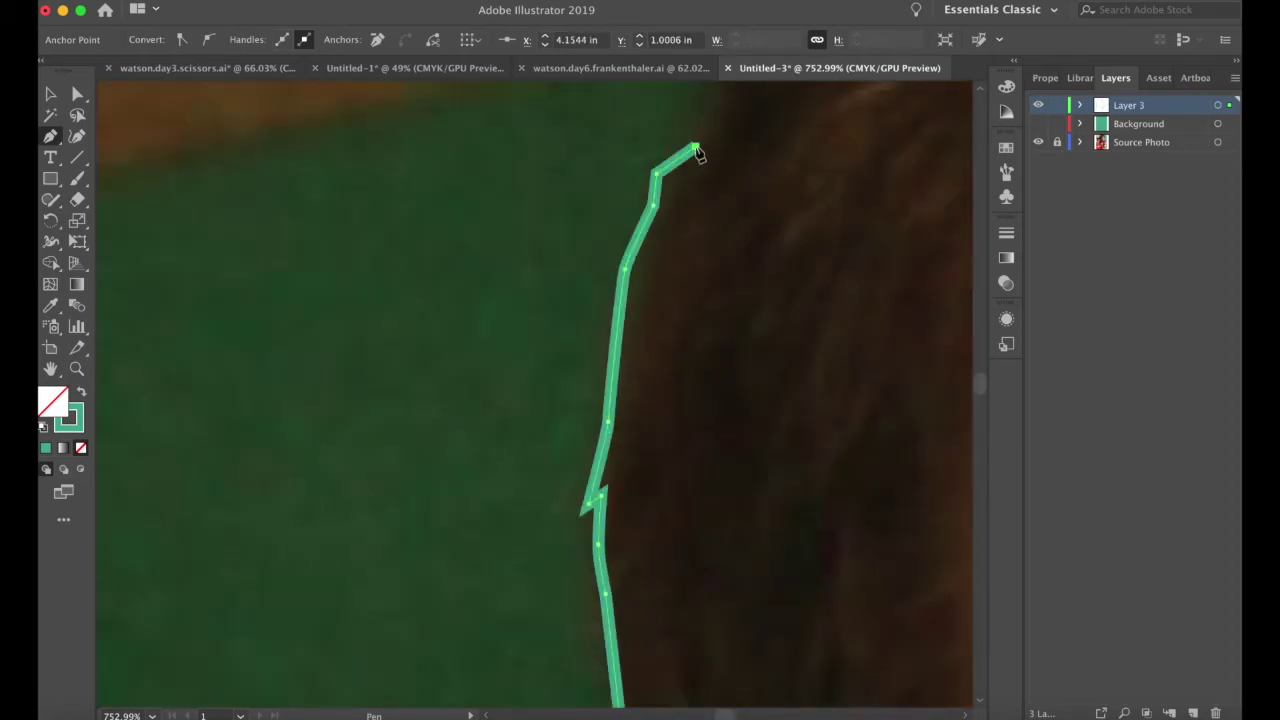
- Trace the upper left side of the man's hair with short zigzag segments that suggest tufts, past the top of the green wall
{"action": "scroll", "coordinate": [697, 152], "scroll_direction": "up", "scroll_amount": 8}
{"action": "left_click", "coordinate": [739, 222]}
{"action": "left_click", "coordinate": [718, 215]}
{"action": "left_click_drag", "start_coordinate": [718, 215], "coordinate": [629, 317]}
{"action": "left_click", "coordinate": [655, 287]}
{"action": "left_click", "coordinate": [626, 281]}
{"action": "left_click", "coordinate": [674, 261]}
{"action": "left_click", "coordinate": [646, 254]}
{"action": "left_click", "coordinate": [682, 231]}
{"action": "left_click", "coordinate": [726, 220]}
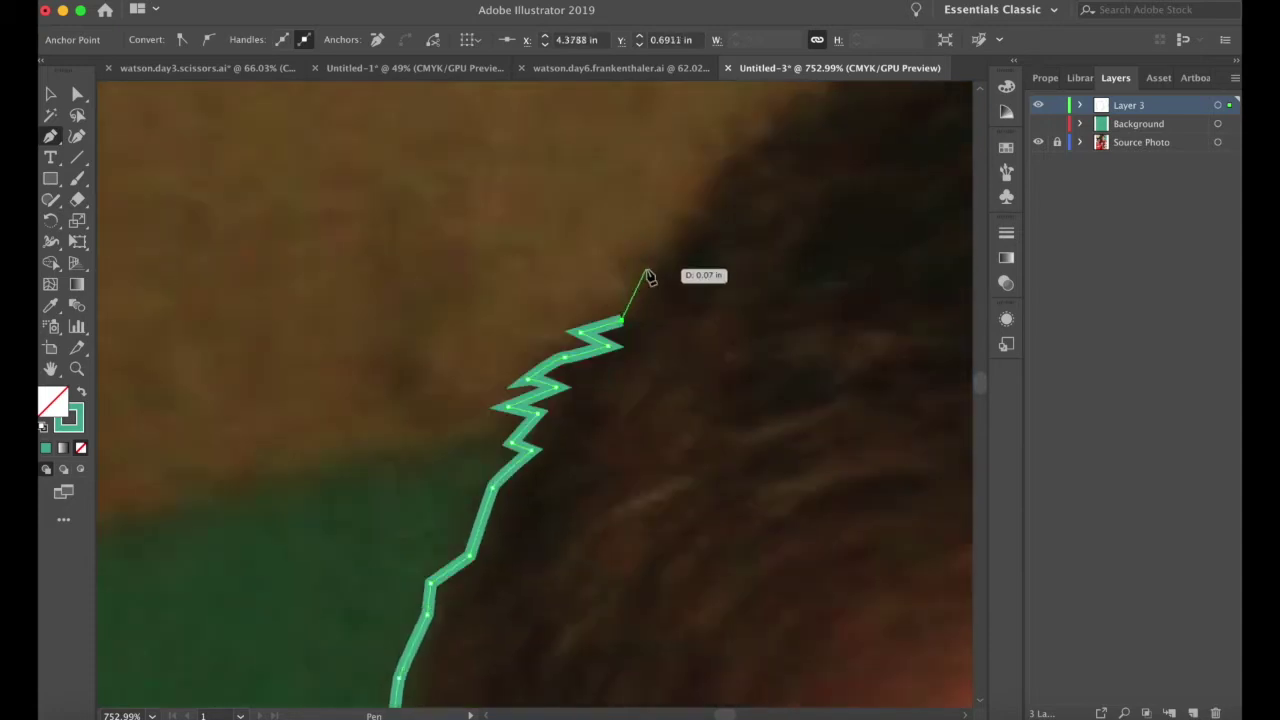
- Continue up the curve of the man's hair against the tan wall, mixing smooth curves with small jagged points
{"action": "left_click", "coordinate": [736, 230]}
{"action": "left_click_drag", "start_coordinate": [700, 260], "coordinate": [734, 251]}
{"action": "left_click", "coordinate": [717, 217]}
{"action": "left_click", "coordinate": [746, 217]}
{"action": "left_click", "coordinate": [740, 202]}
{"action": "left_click", "coordinate": [744, 243]}
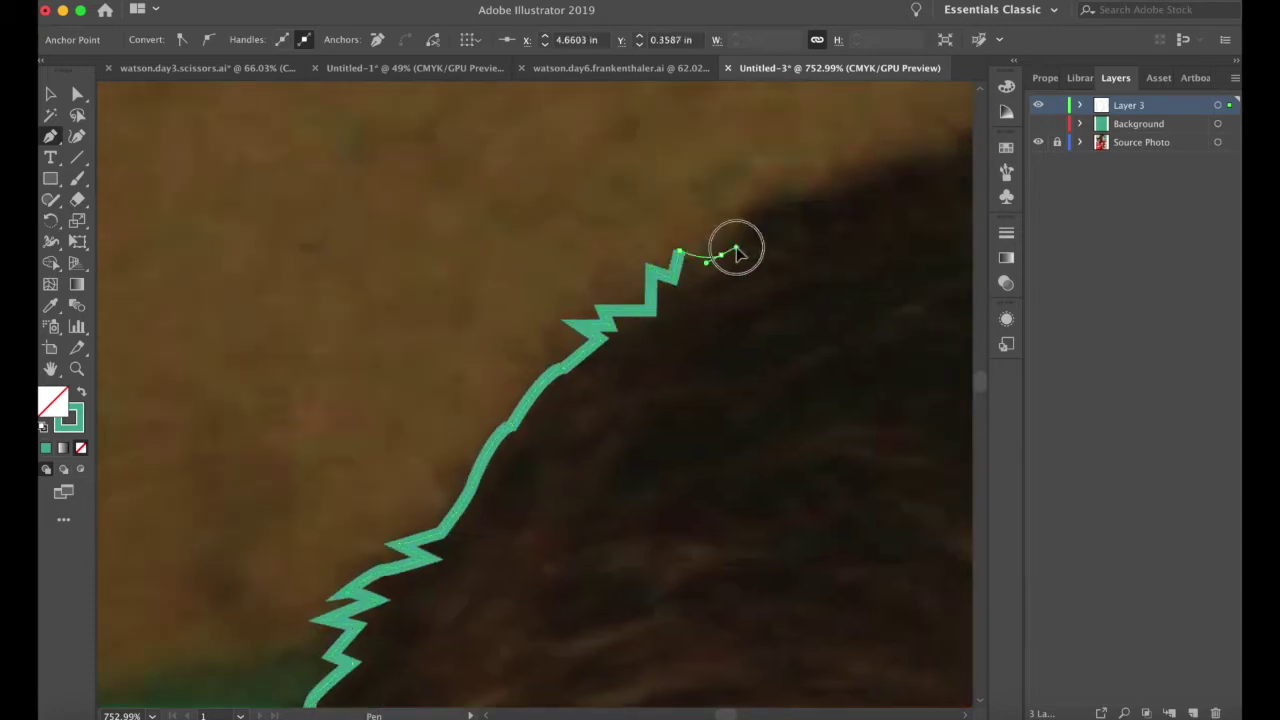
- Trace small stepped segments along the upper left hairline toward the crown of the man's head
{"action": "left_click", "coordinate": [720, 242]}
{"action": "left_click", "coordinate": [733, 224]}
{"action": "left_click", "coordinate": [780, 219]}
{"action": "left_click", "coordinate": [586, 263]}
{"action": "left_click", "coordinate": [584, 242]}
{"action": "left_click", "coordinate": [619, 242]}
{"action": "left_click", "coordinate": [753, 201]}
{"action": "left_click", "coordinate": [747, 175]}
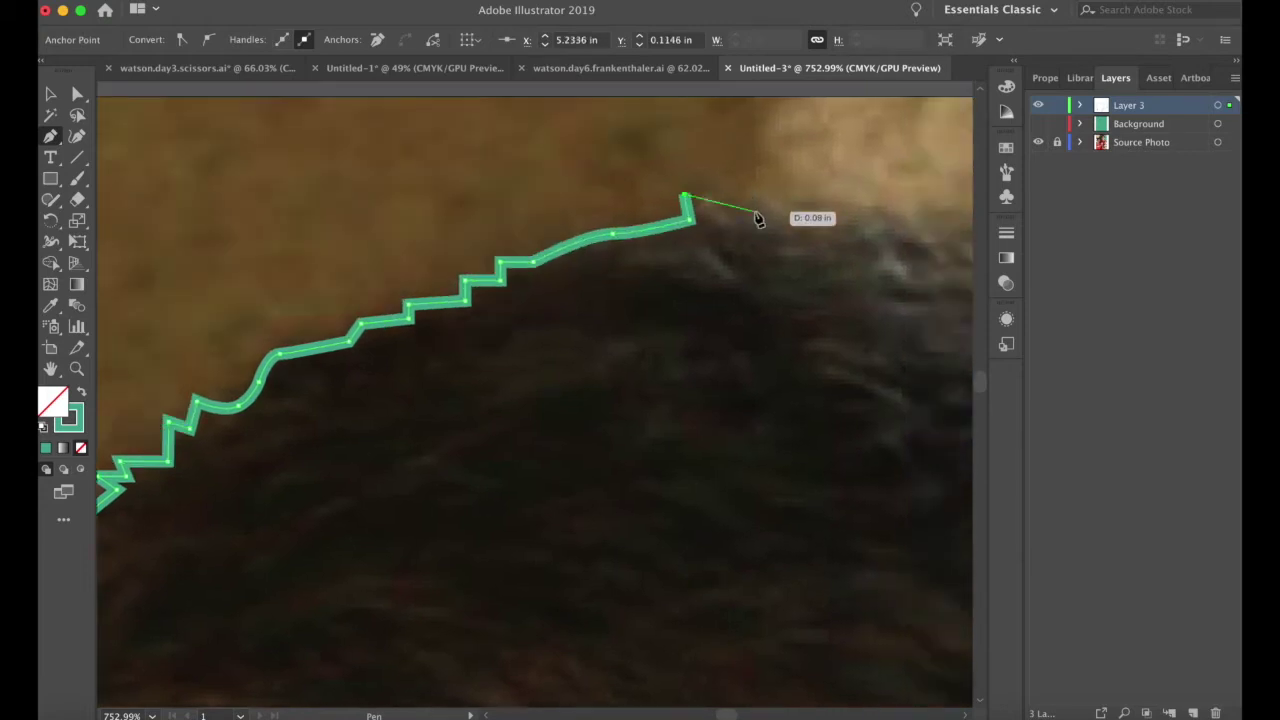
- Carry the outline over the crown of the man's head with a few small spikes and start down the right side
{"action": "left_click_drag", "start_coordinate": [663, 268], "coordinate": [675, 292]}
{"action": "left_click", "coordinate": [707, 281]}
{"action": "left_click", "coordinate": [707, 257]}
{"action": "left_click", "coordinate": [605, 282]}
{"action": "left_click", "coordinate": [626, 257]}
{"action": "left_click", "coordinate": [712, 286]}
{"action": "left_click", "coordinate": [756, 329]}
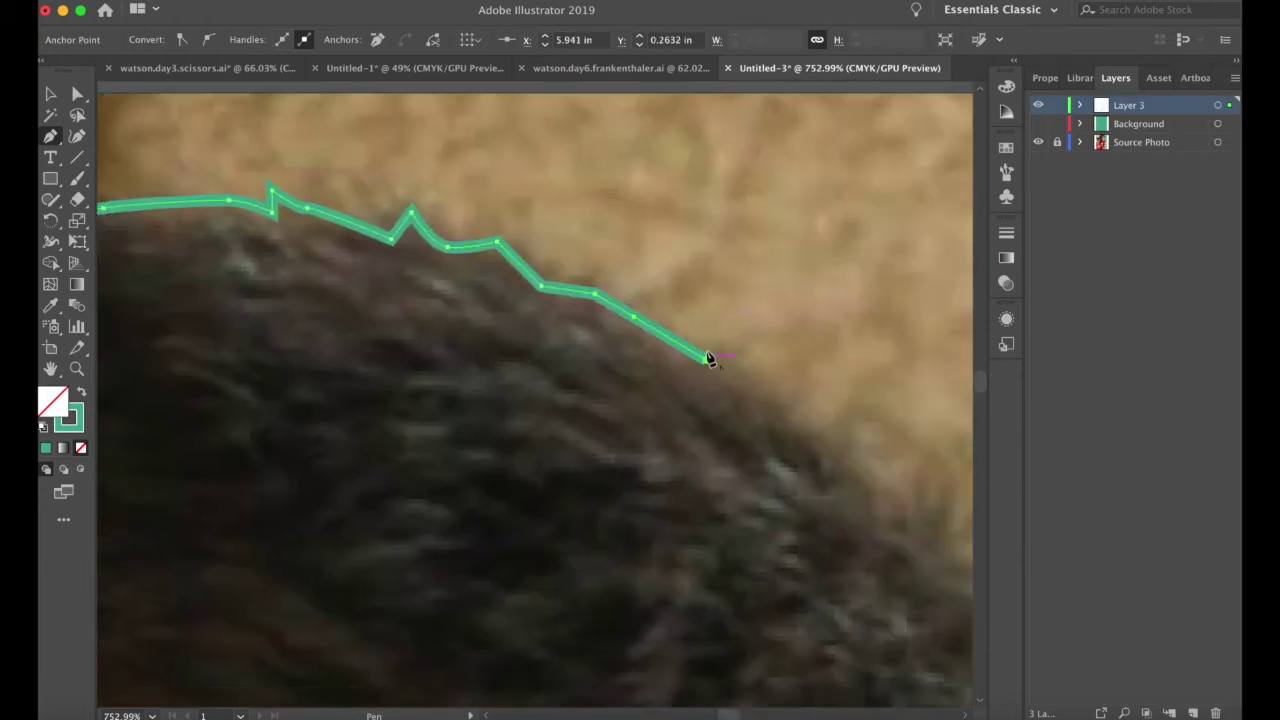
- Trace down the upper right side of the man's hair with jagged tufts to the top of the light green wall
{"action": "left_click_drag", "start_coordinate": [657, 358], "coordinate": [666, 369]}
{"action": "left_click", "coordinate": [711, 388]}
{"action": "left_click", "coordinate": [719, 356]}
{"action": "left_click", "coordinate": [757, 408]}
{"action": "left_click", "coordinate": [795, 410]}
{"action": "left_click", "coordinate": [716, 428]}
{"action": "left_click", "coordinate": [757, 502]}
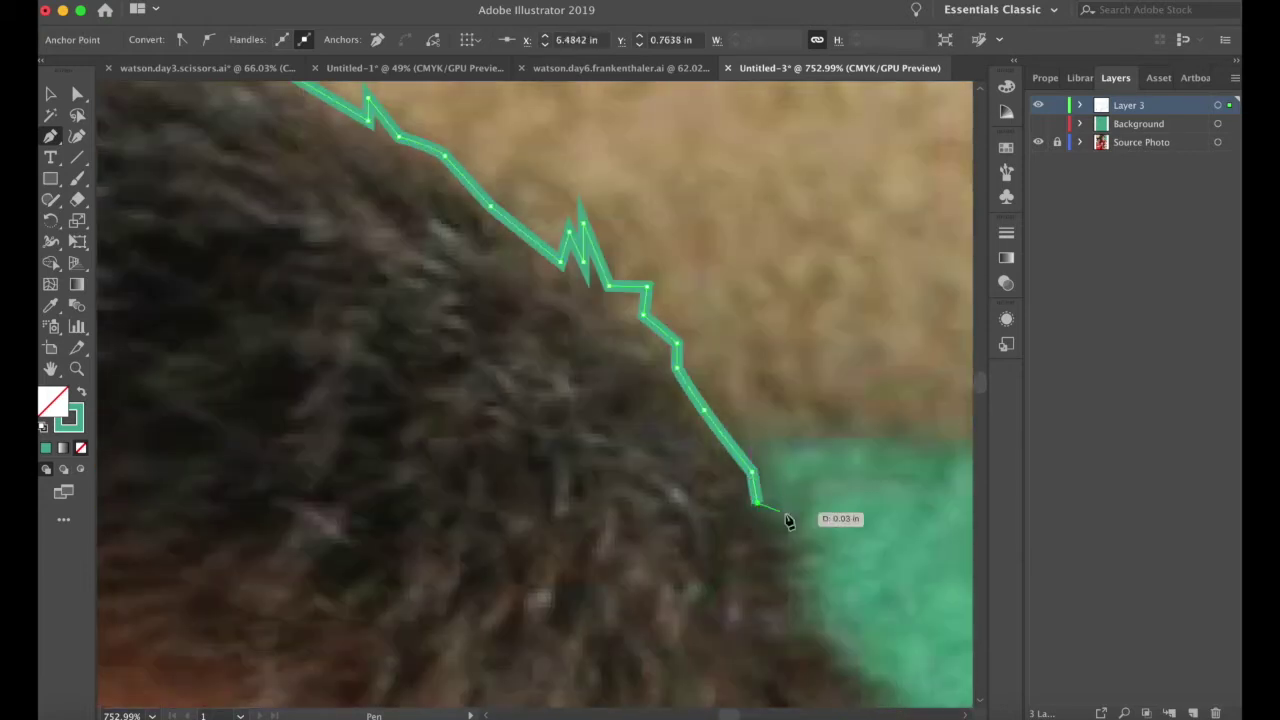
- Add zigzag tufts and short curves down the right side of the man's hair along the light green wall
{"action": "left_click", "coordinate": [797, 518]}
{"action": "left_click_drag", "start_coordinate": [697, 455], "coordinate": [706, 489]}
{"action": "left_click", "coordinate": [699, 488]}
{"action": "left_click", "coordinate": [661, 428]}
{"action": "left_click", "coordinate": [690, 458]}
{"action": "left_click", "coordinate": [626, 443]}
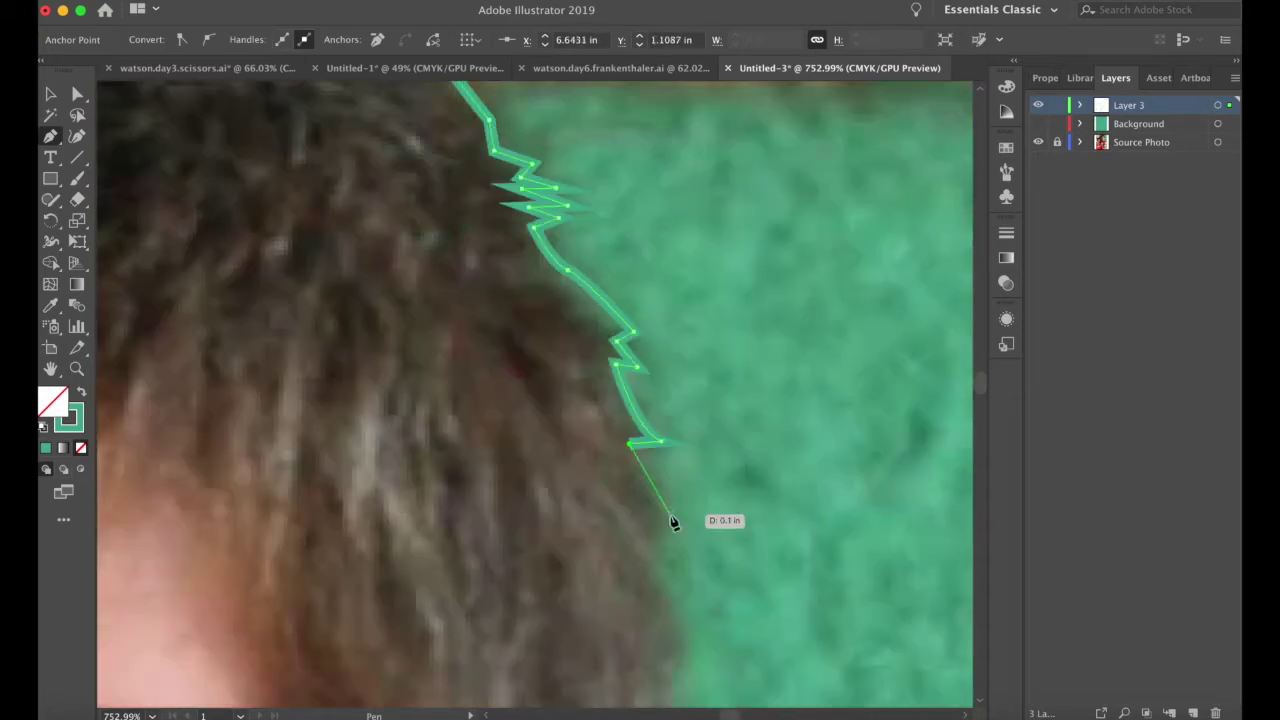
- Trace the right side of the man's hair at temple height with short, slightly angled segments
{"action": "left_click", "coordinate": [676, 516]}
{"action": "left_click", "coordinate": [648, 533]}
{"action": "left_click_drag", "start_coordinate": [644, 533], "coordinate": [645, 540]}
{"action": "left_click", "coordinate": [644, 532]}
{"action": "scroll", "coordinate": [649, 543], "scroll_direction": "down", "scroll_amount": 3}
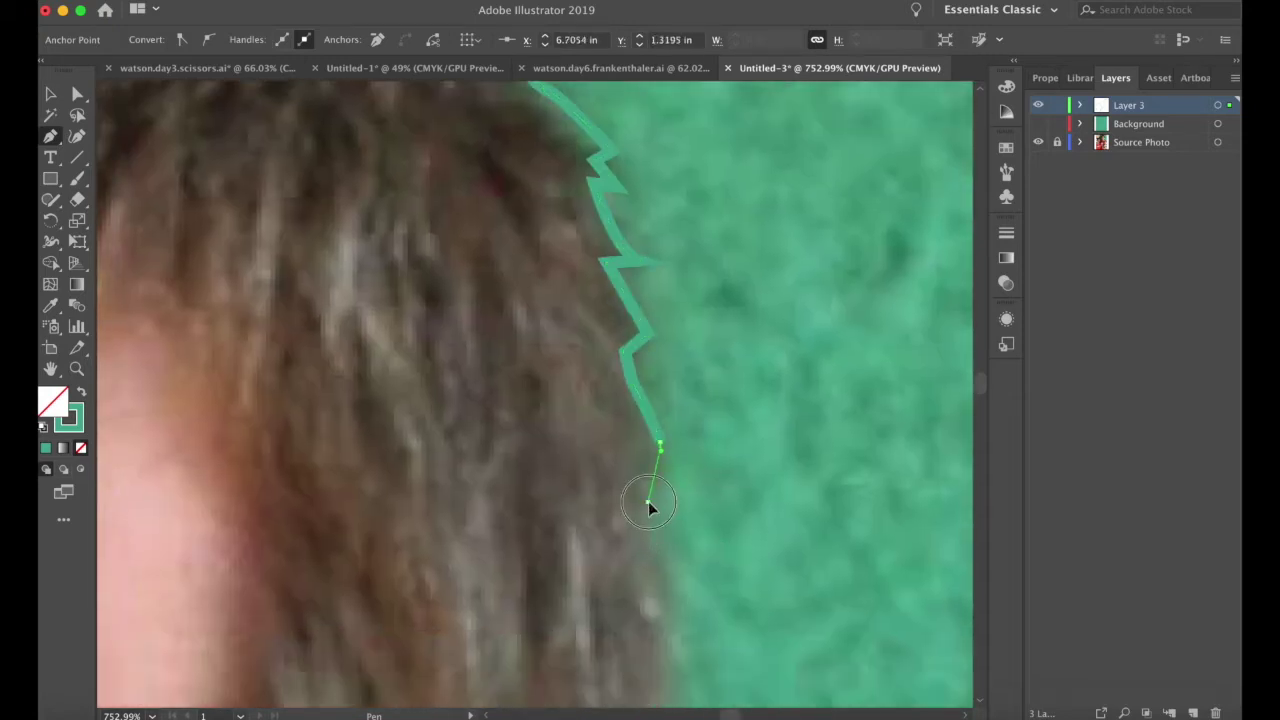
{"action": "left_click", "coordinate": [648, 501]}
{"action": "left_click", "coordinate": [669, 572]}
{"action": "scroll", "coordinate": [670, 560], "scroll_direction": "down", "scroll_amount": 3}
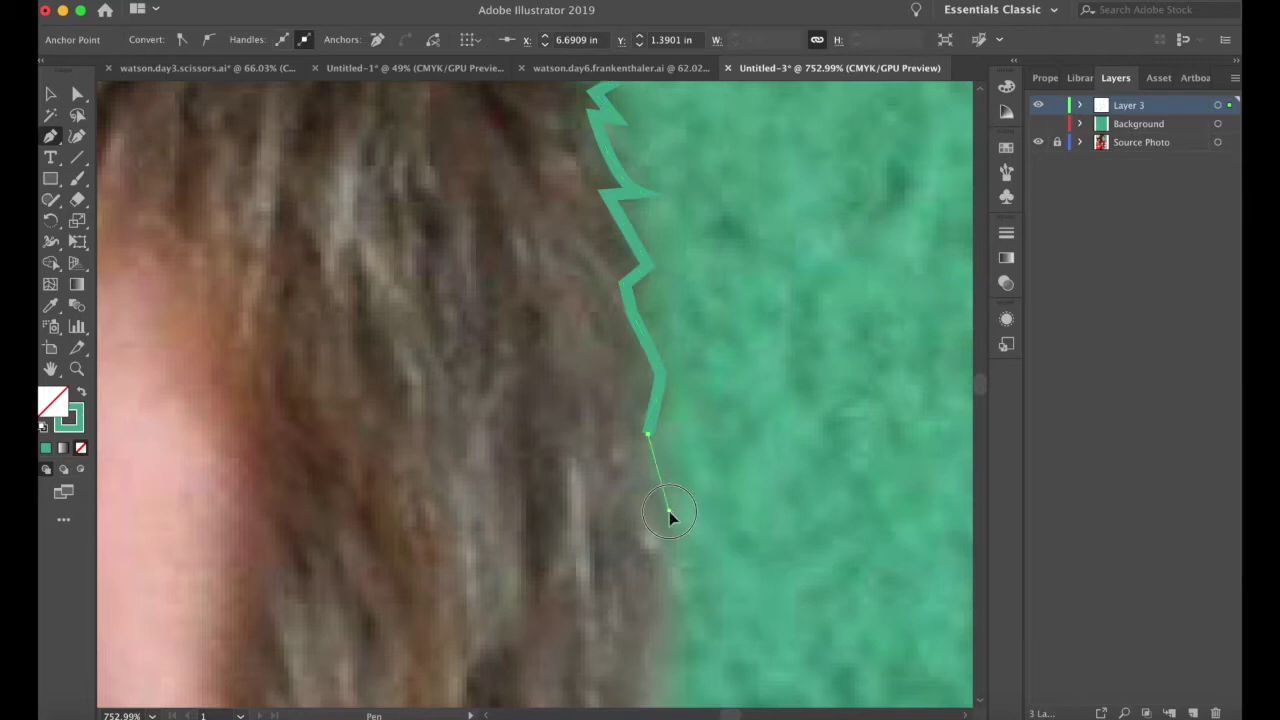
{"action": "scroll", "coordinate": [672, 525], "scroll_direction": "down", "scroll_amount": 2}
{"action": "left_click", "coordinate": [675, 557]}
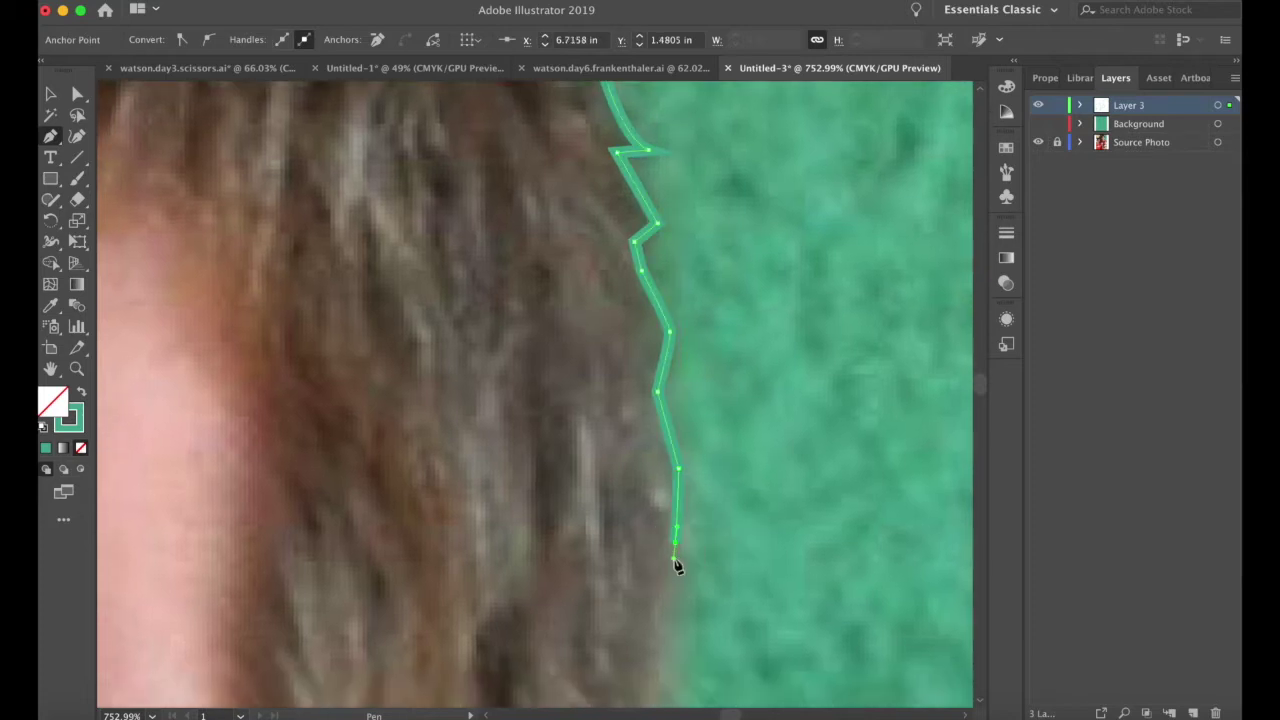
- Continue the outline down the lower right side of the man's hair toward the top of his ear
{"action": "scroll", "coordinate": [676, 566], "scroll_direction": "down", "scroll_amount": 3}
{"action": "scroll", "coordinate": [676, 566], "scroll_direction": "left", "scroll_amount": 1}
{"action": "scroll", "coordinate": [676, 566], "scroll_direction": "down", "scroll_amount": 1}
{"action": "scroll", "coordinate": [676, 566], "scroll_direction": "left", "scroll_amount": 1}
{"action": "left_click_drag", "start_coordinate": [721, 509], "coordinate": [729, 551]}
{"action": "scroll", "coordinate": [722, 534], "scroll_direction": "down", "scroll_amount": 3}
{"action": "scroll", "coordinate": [706, 554], "scroll_direction": "down", "scroll_amount": 3}
{"action": "scroll", "coordinate": [729, 551], "scroll_direction": "down", "scroll_amount": 3}
- Trace down the outer edge of the man's right-hand ear toward the earlobe
{"action": "left_click_drag", "start_coordinate": [738, 496], "coordinate": [737, 555]}
{"action": "left_click", "coordinate": [715, 518]}
{"action": "scroll", "coordinate": [715, 520], "scroll_direction": "down", "scroll_amount": 2}
{"action": "scroll", "coordinate": [715, 520], "scroll_direction": "left", "scroll_amount": 1}
{"action": "left_click", "coordinate": [723, 532]}
{"action": "scroll", "coordinate": [723, 532], "scroll_direction": "down", "scroll_amount": 3}
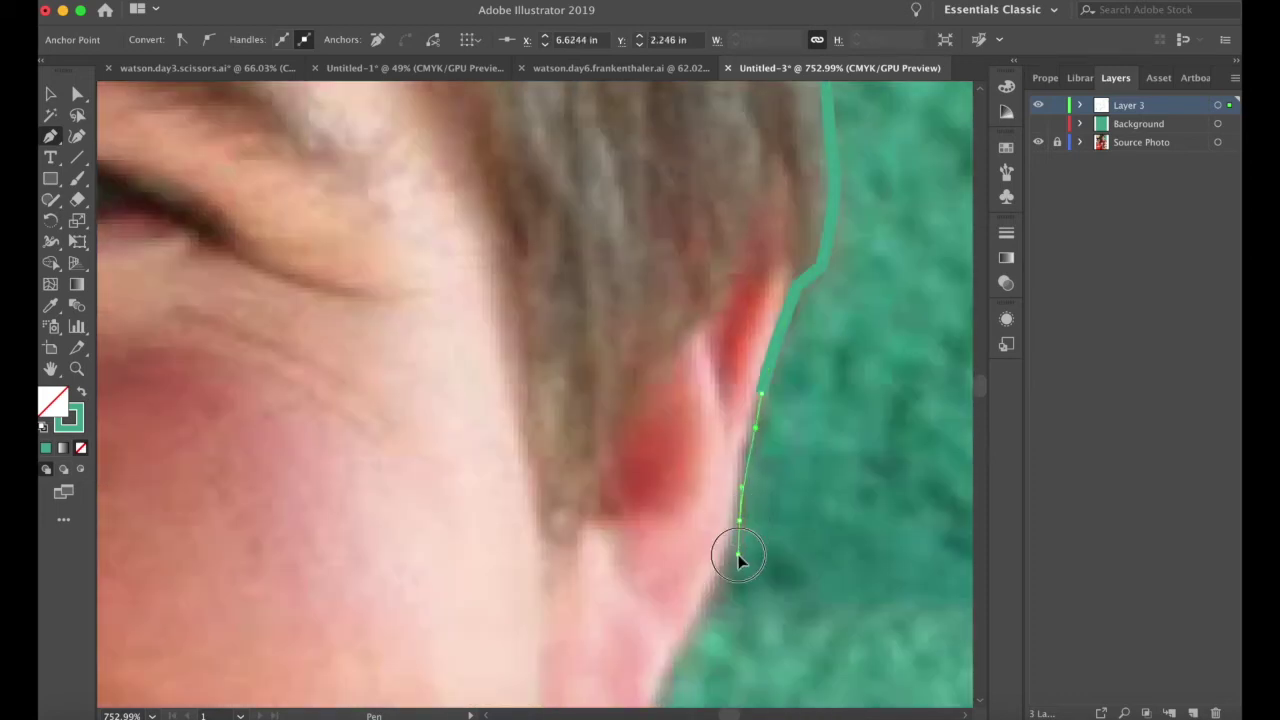
{"action": "scroll", "coordinate": [714, 554], "scroll_direction": "down", "scroll_amount": 3}
{"action": "left_click", "coordinate": [714, 554]}
- Trace from the man's right-hand earlobe down along his jaw and the side of his neck
{"action": "scroll", "coordinate": [560, 600], "scroll_direction": "down", "scroll_amount": 5}
{"action": "scroll", "coordinate": [590, 586], "scroll_direction": "down", "scroll_amount": 5}
{"action": "left_click_drag", "start_coordinate": [607, 547], "coordinate": [653, 620]}
{"action": "left_click", "coordinate": [644, 461]}
{"action": "scroll", "coordinate": [653, 600], "scroll_direction": "down", "scroll_amount": 5}
{"action": "left_click", "coordinate": [660, 488]}
{"action": "left_click", "coordinate": [697, 644]}
- Trace along the base of the man's neck and over his shirt collar onto the red shoulder
{"action": "left_click_drag", "start_coordinate": [733, 622], "coordinate": [884, 641]}
{"action": "scroll", "coordinate": [760, 641], "scroll_direction": "down", "scroll_amount": 3}
{"action": "left_click", "coordinate": [742, 628]}
{"action": "scroll", "coordinate": [884, 641], "scroll_direction": "down", "scroll_amount": 3}
{"action": "left_click", "coordinate": [726, 551]}
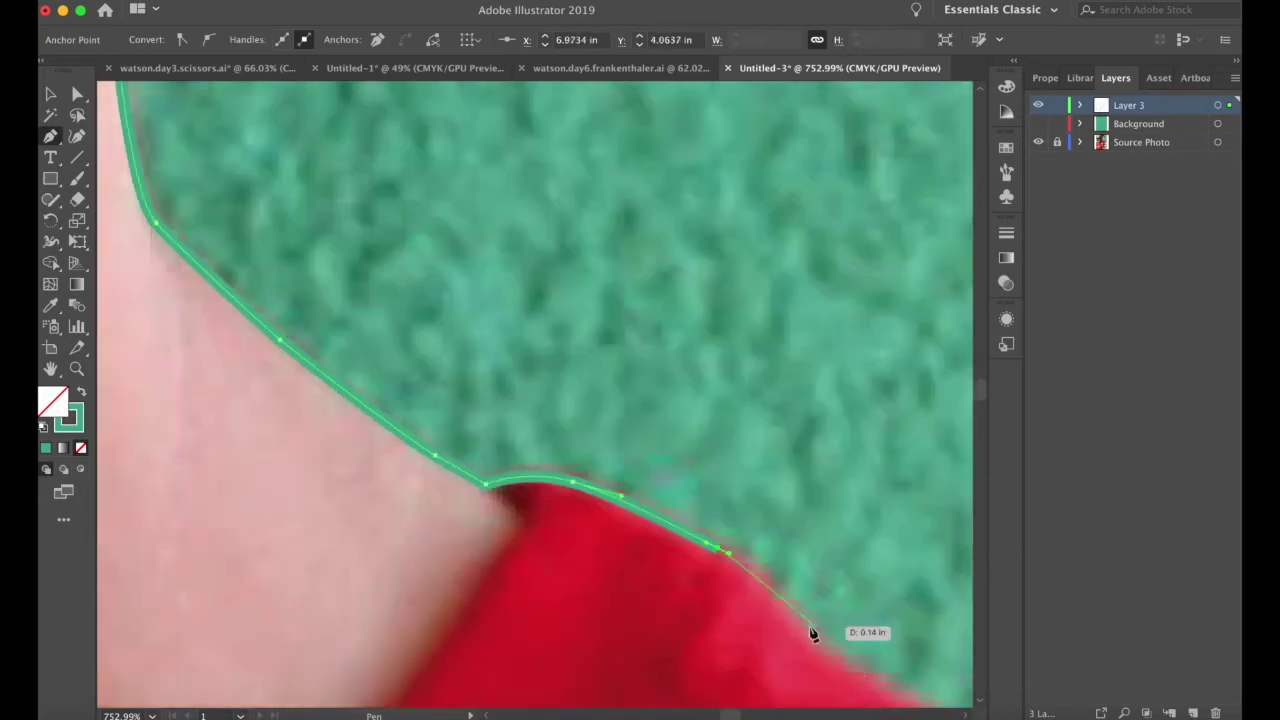
- Trace the top of the man's right-hand shoulder past the photo's edge, then end and deselect the open path
{"action": "left_click_drag", "start_coordinate": [820, 586], "coordinate": [891, 625]}
{"action": "scroll", "coordinate": [856, 607], "scroll_direction": "down", "scroll_amount": 3}
{"action": "scroll", "coordinate": [891, 625], "scroll_direction": "right", "scroll_amount": 3}
{"action": "left_click_drag", "start_coordinate": [781, 599], "coordinate": [876, 608]}
{"action": "scroll", "coordinate": [870, 630], "scroll_direction": "down", "scroll_amount": 2}
{"action": "scroll", "coordinate": [877, 606], "scroll_direction": "right", "scroll_amount": 2}
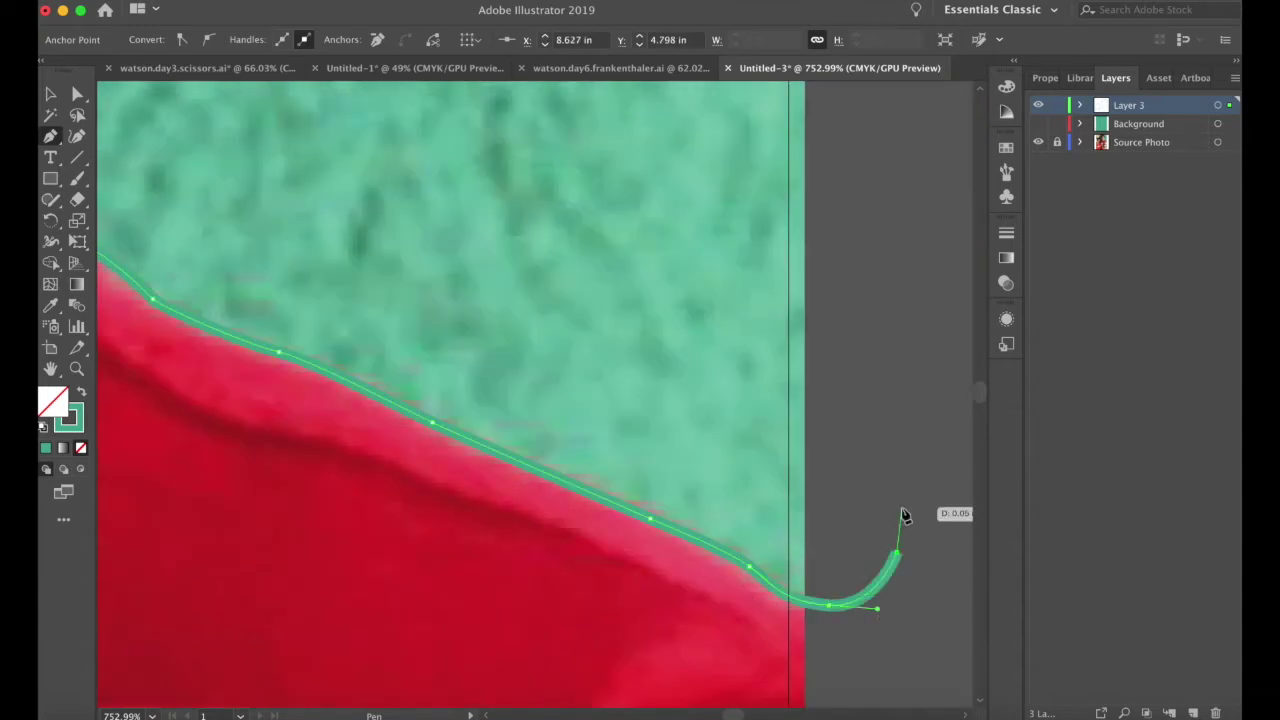
{"action": "left_click_drag", "start_coordinate": [903, 515], "coordinate": [912, 457]}
{"action": "key", "text": "v"}
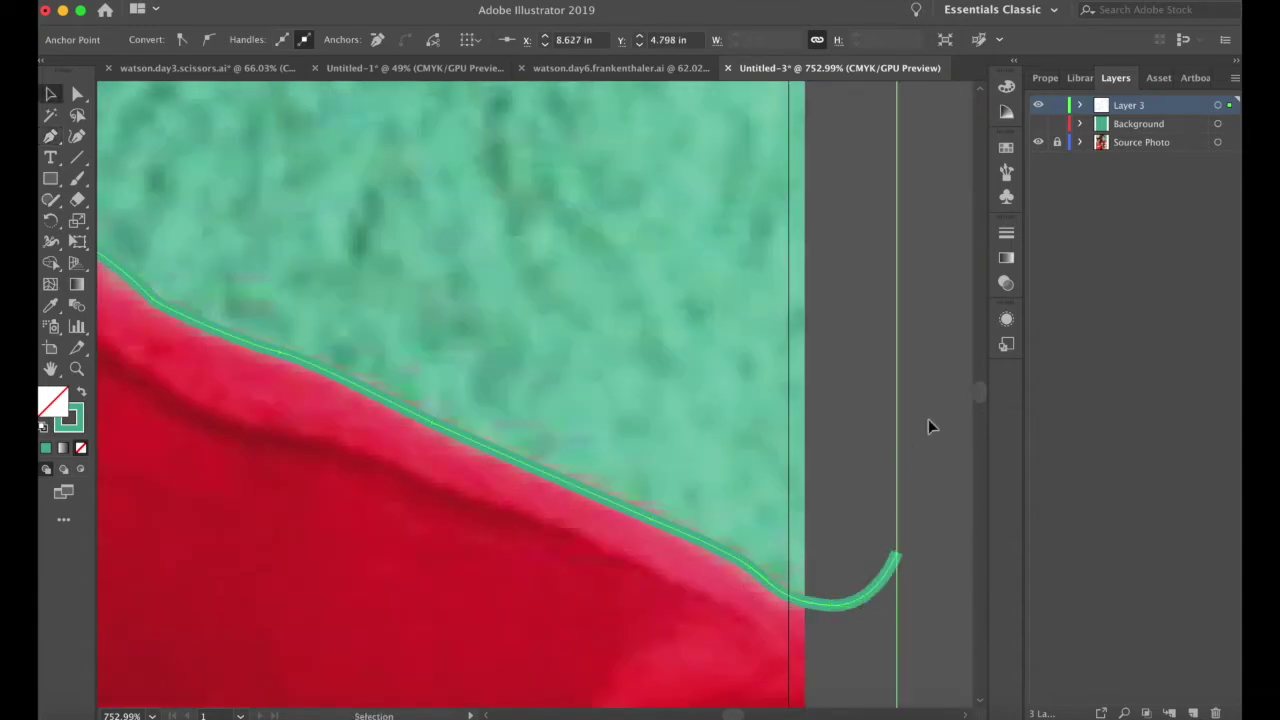
{"action": "left_click", "coordinate": [862, 402]}
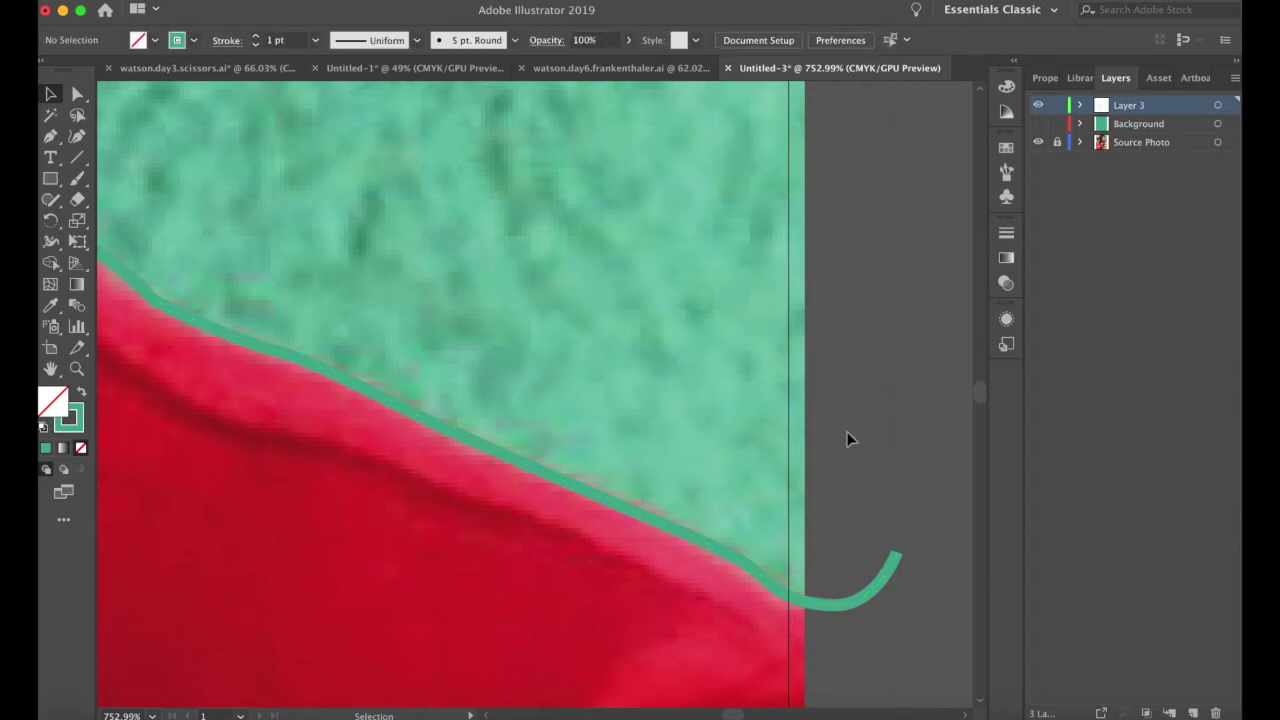
- Widen the artboard to 8.52 in so its right edge aligns with the edge of the source photo
{"action": "left_click", "coordinate": [1046, 78]}
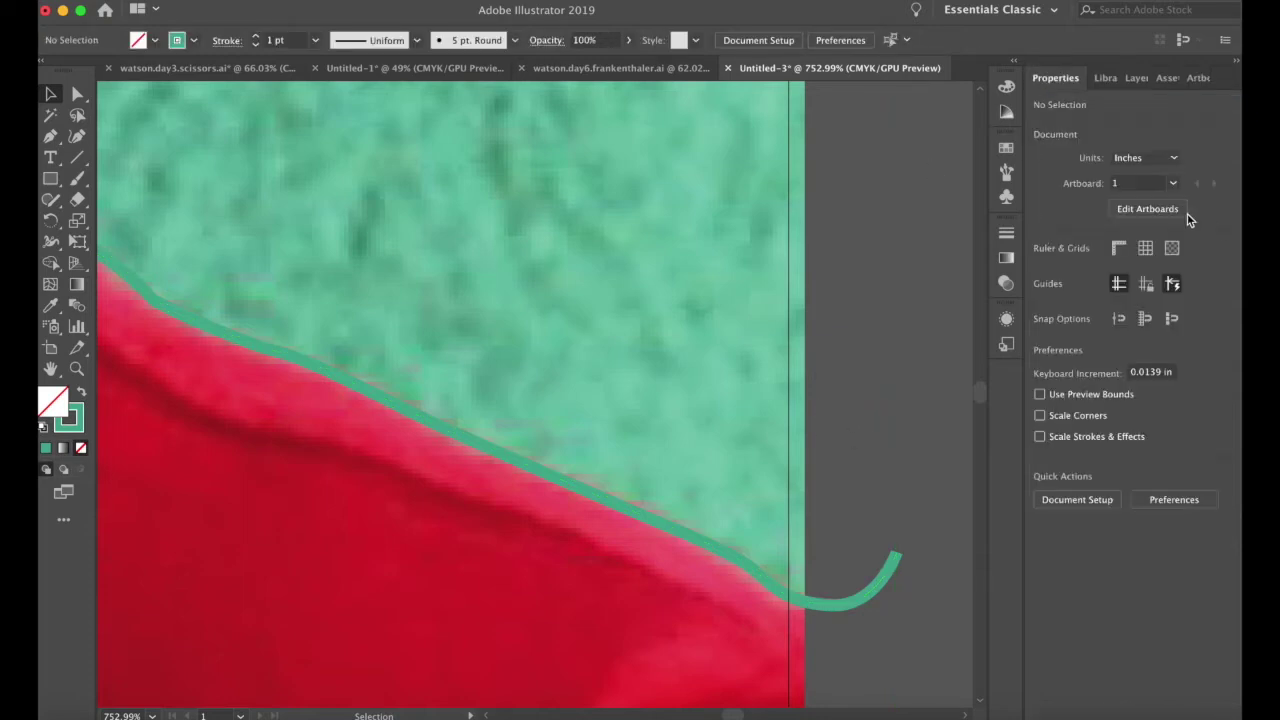
{"action": "left_click", "coordinate": [1150, 209]}
{"action": "left_click_drag", "start_coordinate": [791, 556], "coordinate": [805, 552]}
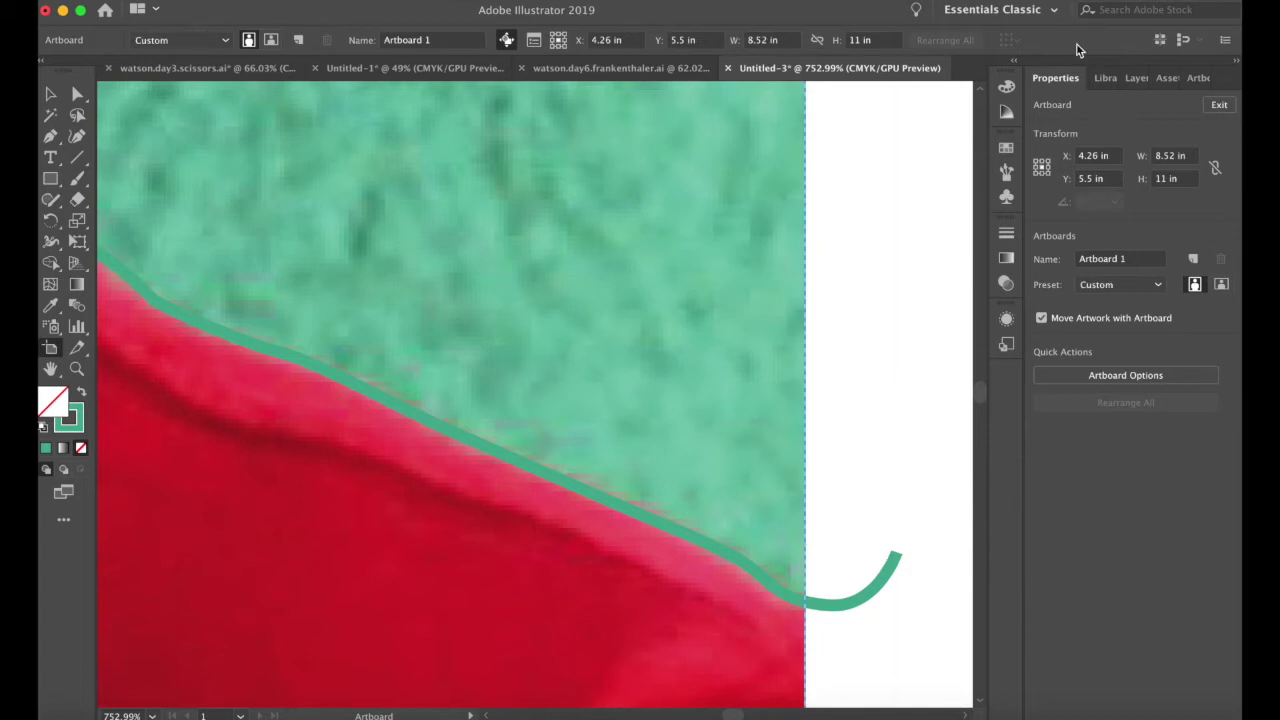
{"action": "left_click", "coordinate": [1136, 78]}
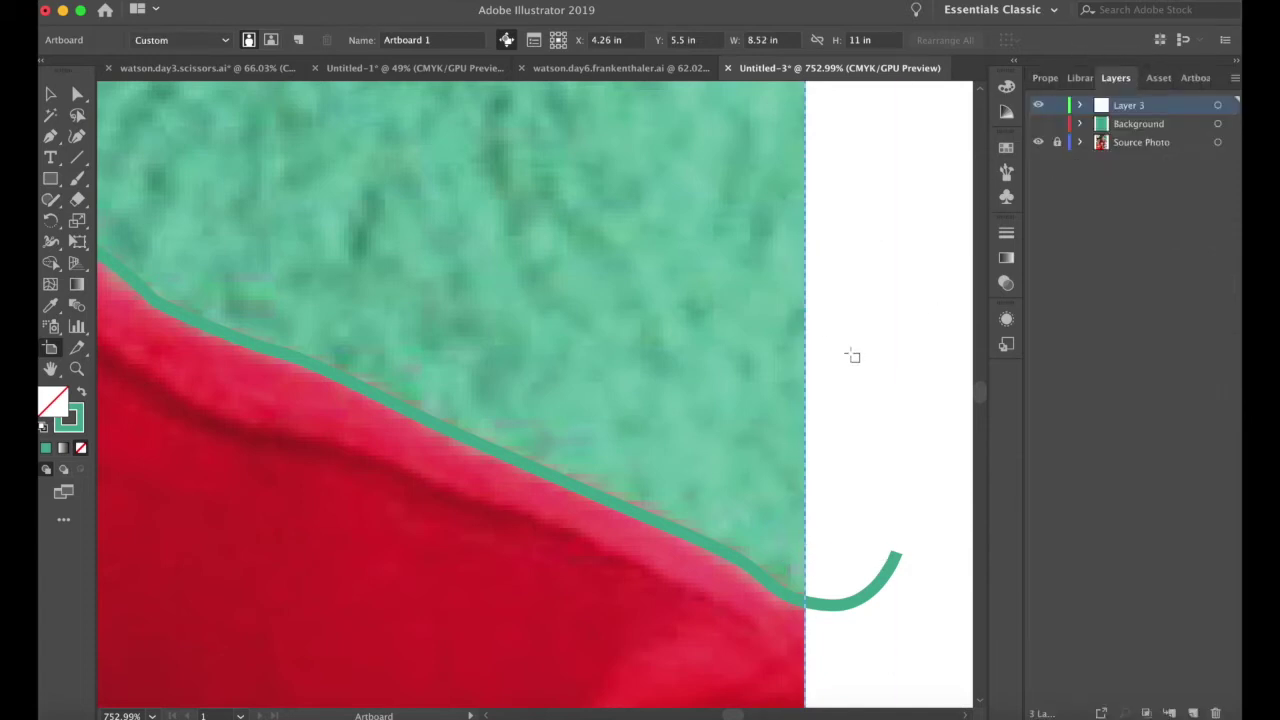
{"action": "key", "text": "v"}
- Examine the complete outline around the woman and the man across the whole photo
{"action": "scroll", "coordinate": [799, 426], "scroll_direction": "left", "scroll_amount": 2}
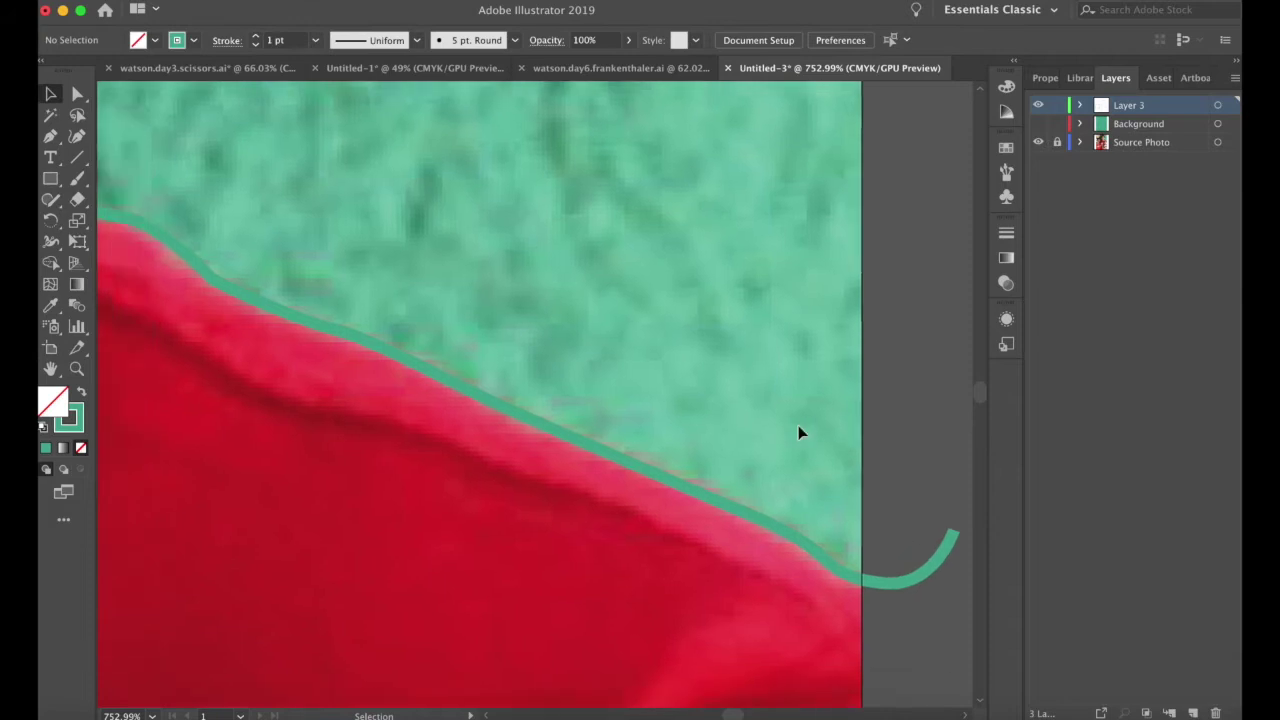
{"action": "scroll", "coordinate": [798, 425], "scroll_direction": "down", "scroll_amount": 5}
{"action": "scroll", "coordinate": [774, 421], "scroll_direction": "down", "scroll_amount": 6}
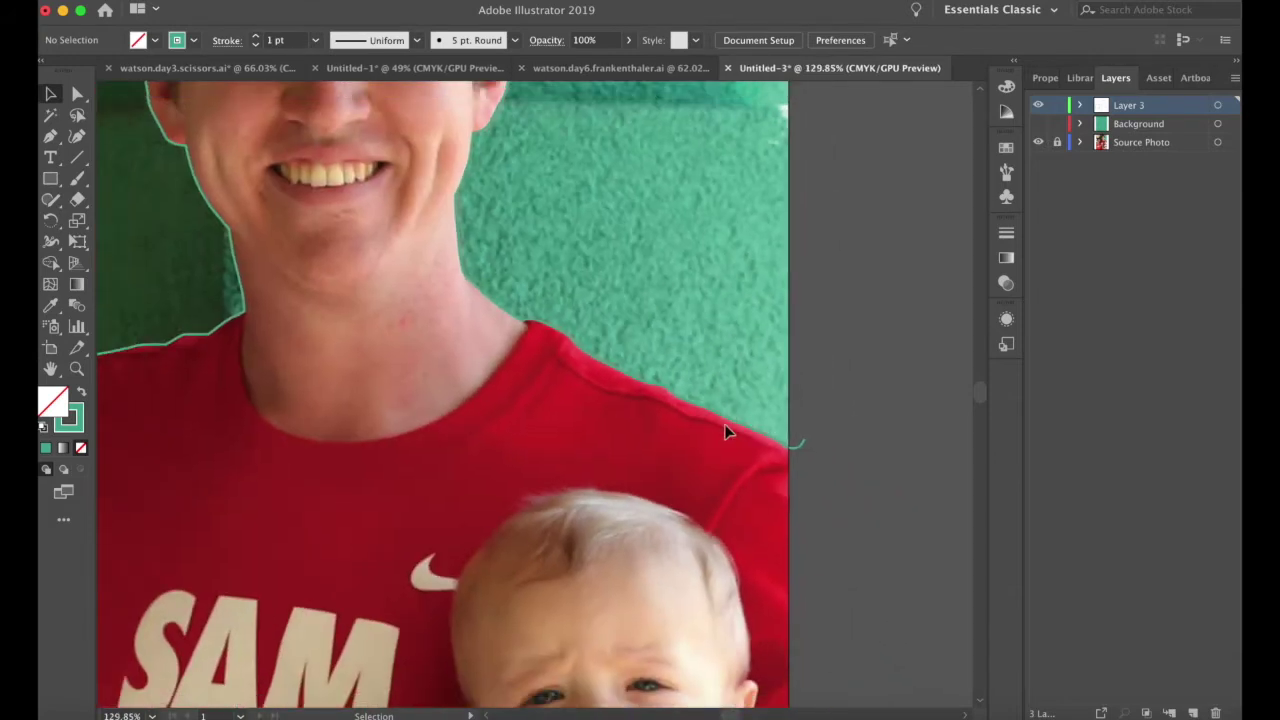
{"action": "scroll", "coordinate": [727, 432], "scroll_direction": "down", "scroll_amount": 3}
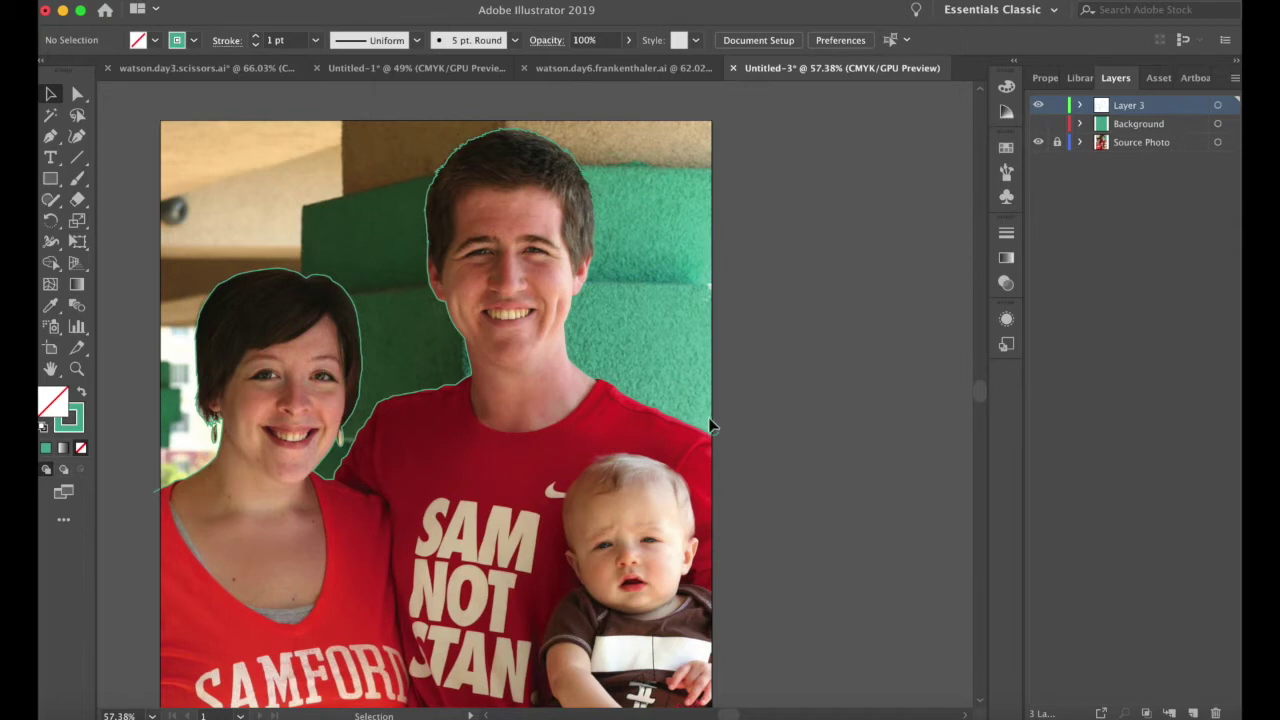
{"action": "scroll", "coordinate": [755, 441], "scroll_direction": "down", "scroll_amount": 3}
{"action": "scroll", "coordinate": [899, 449], "scroll_direction": "down", "scroll_amount": 2}
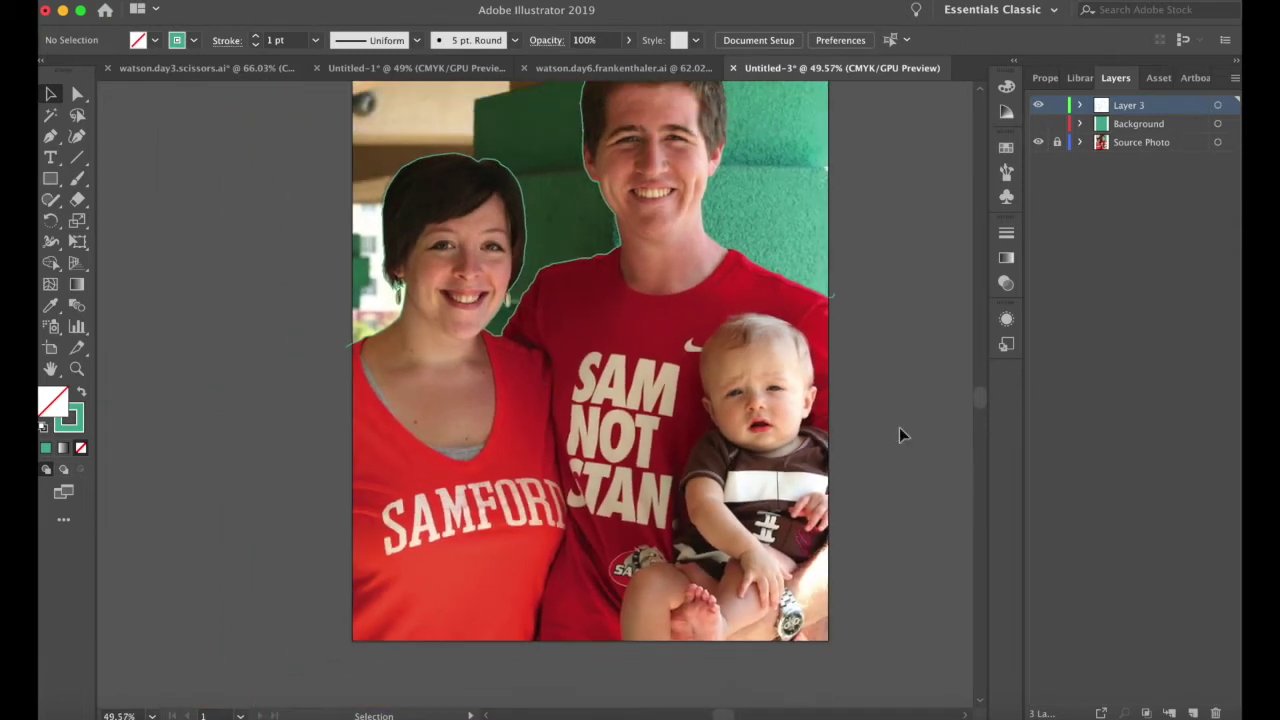
{"action": "scroll", "coordinate": [626, 521], "scroll_direction": "left", "scroll_amount": 3}
{"action": "scroll", "coordinate": [626, 521], "scroll_direction": "up", "scroll_amount": 1}
{"action": "scroll", "coordinate": [391, 523], "scroll_direction": "down", "scroll_amount": 1}
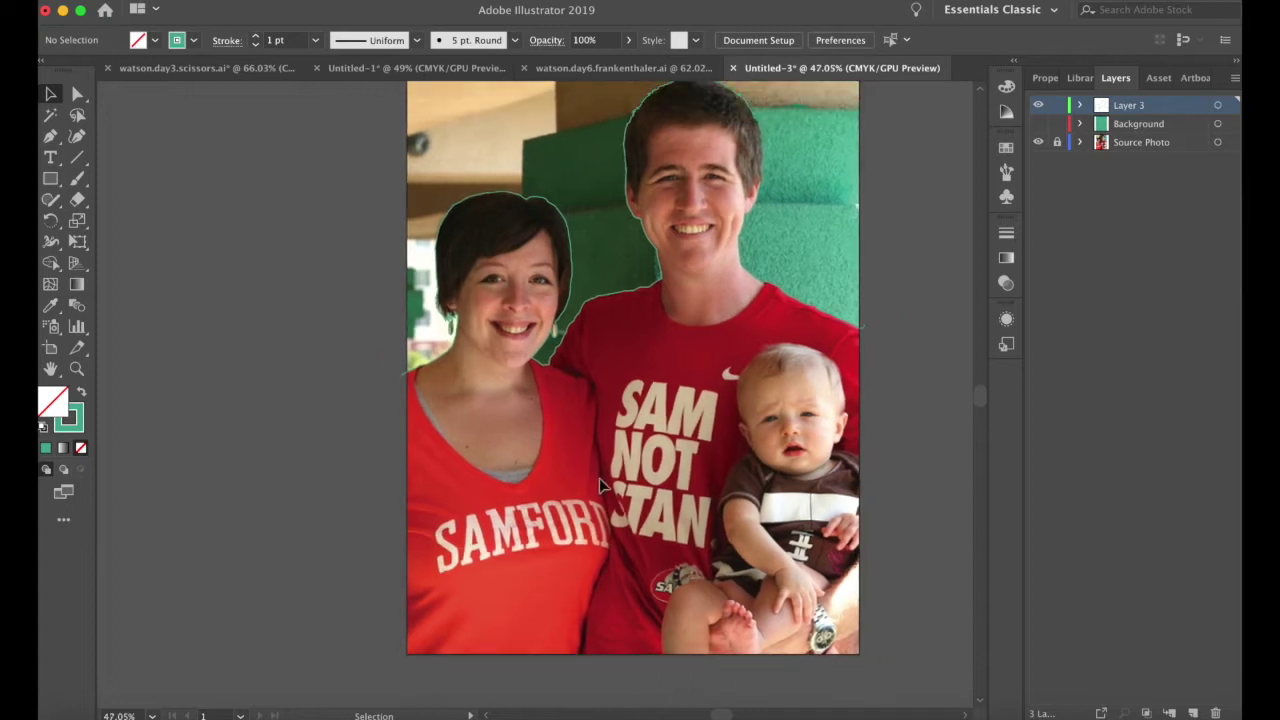
{"action": "scroll", "coordinate": [677, 392], "scroll_direction": "up", "scroll_amount": 1}
{"action": "scroll", "coordinate": [677, 392], "scroll_direction": "right", "scroll_amount": 1}
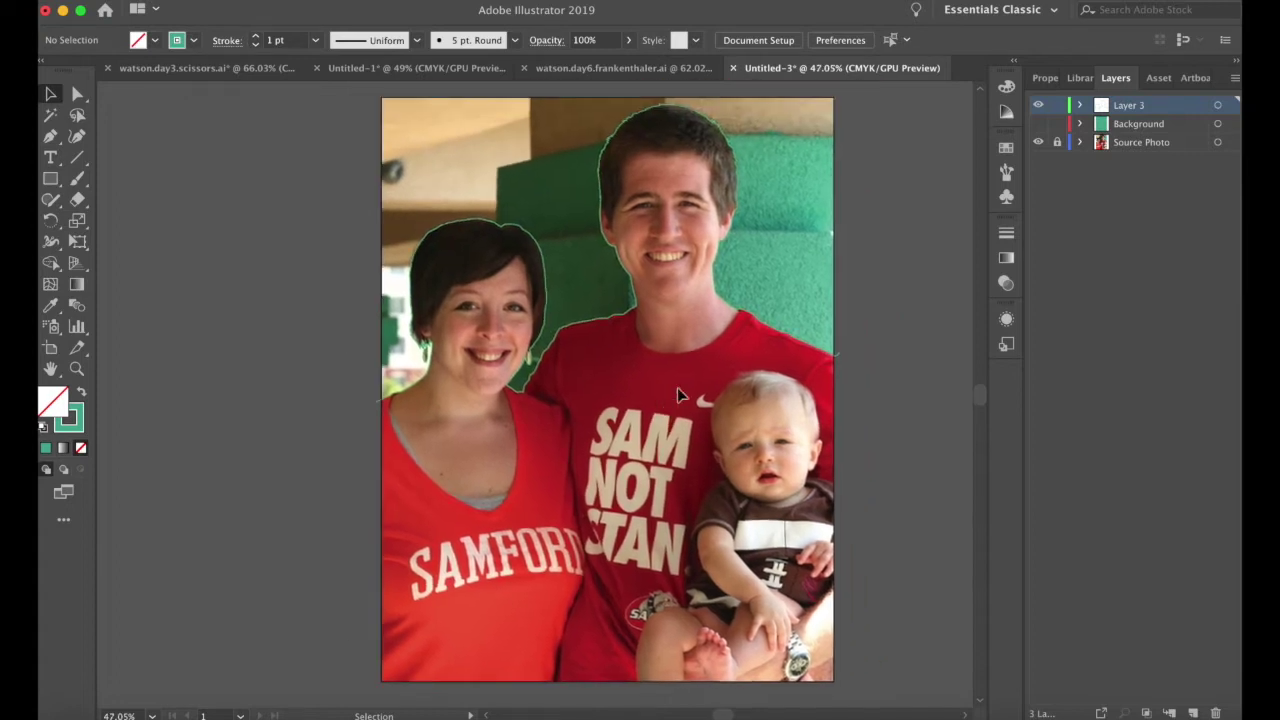
{"action": "scroll", "coordinate": [505, 349], "scroll_direction": "right", "scroll_amount": 1}
{"action": "scroll", "coordinate": [505, 349], "scroll_direction": "down", "scroll_amount": 1}
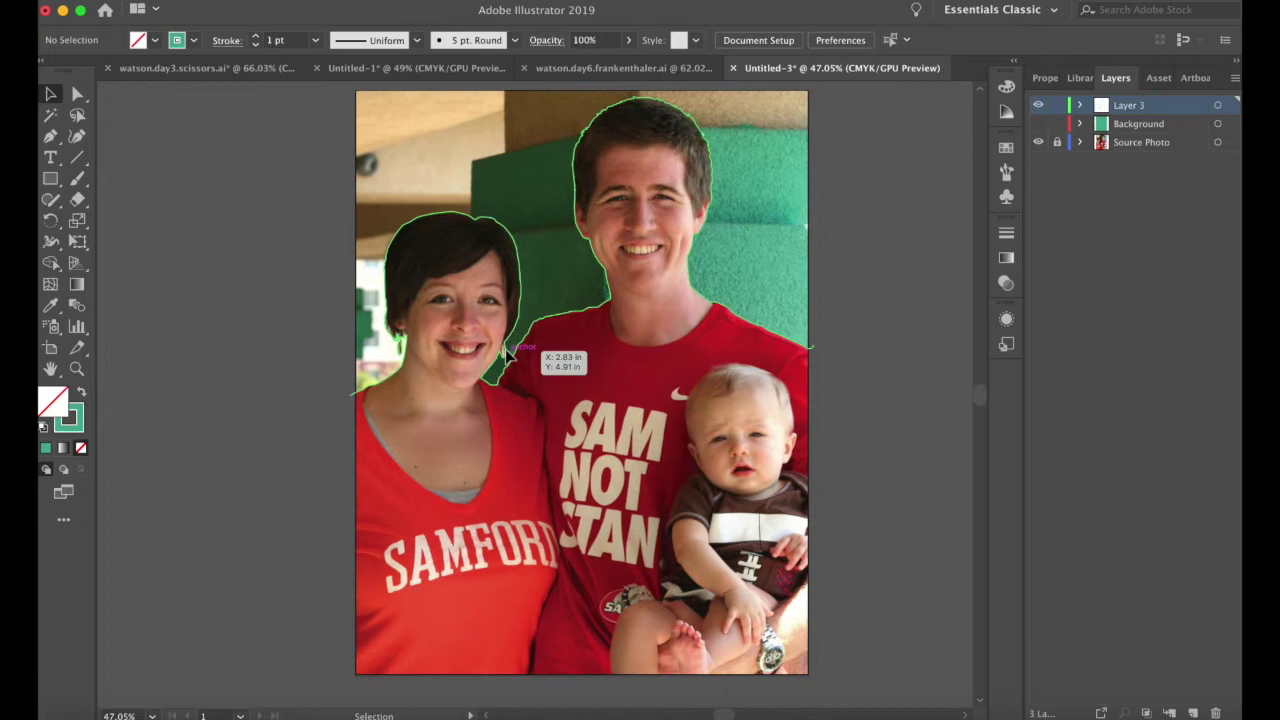
- Draw an unfilled rectangle covering the whole artboard on Layer 3
{"action": "left_click", "coordinate": [50, 178]}
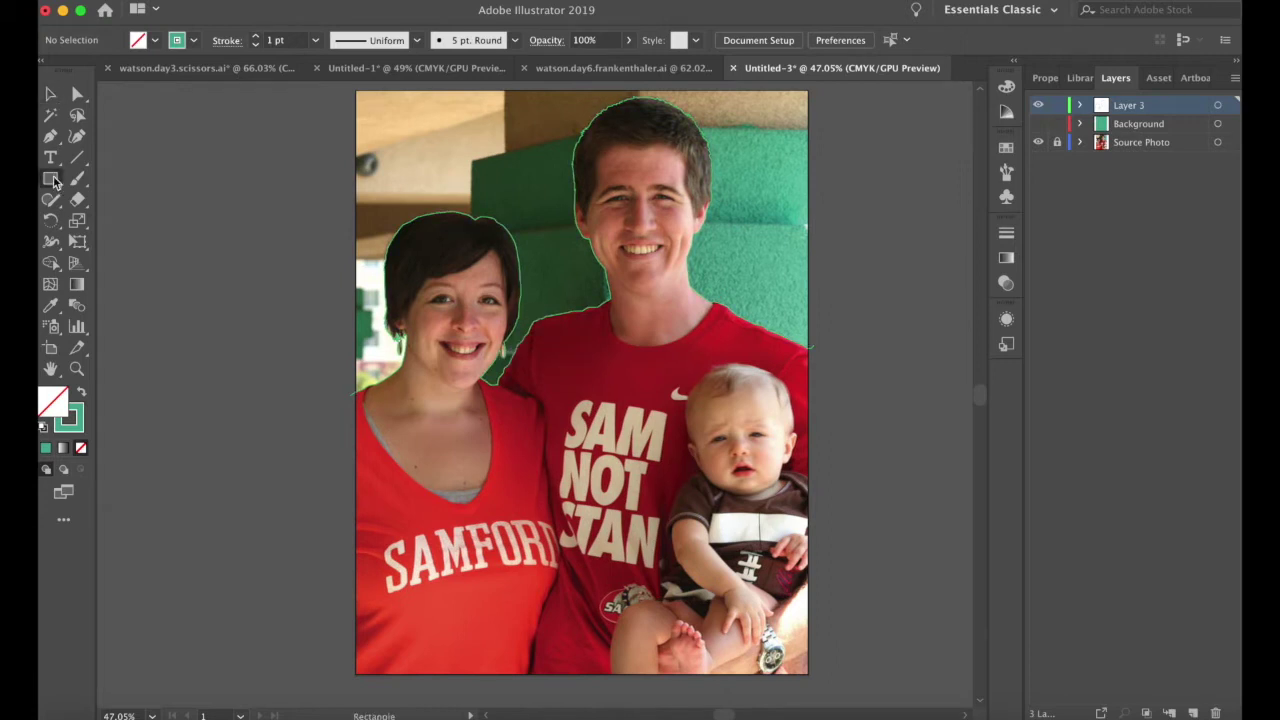
{"action": "scroll", "coordinate": [285, 272], "scroll_direction": "up", "scroll_amount": 1}
{"action": "scroll", "coordinate": [285, 272], "scroll_direction": "right", "scroll_amount": 1}
{"action": "scroll", "coordinate": [285, 272], "scroll_direction": "down", "scroll_amount": 1}
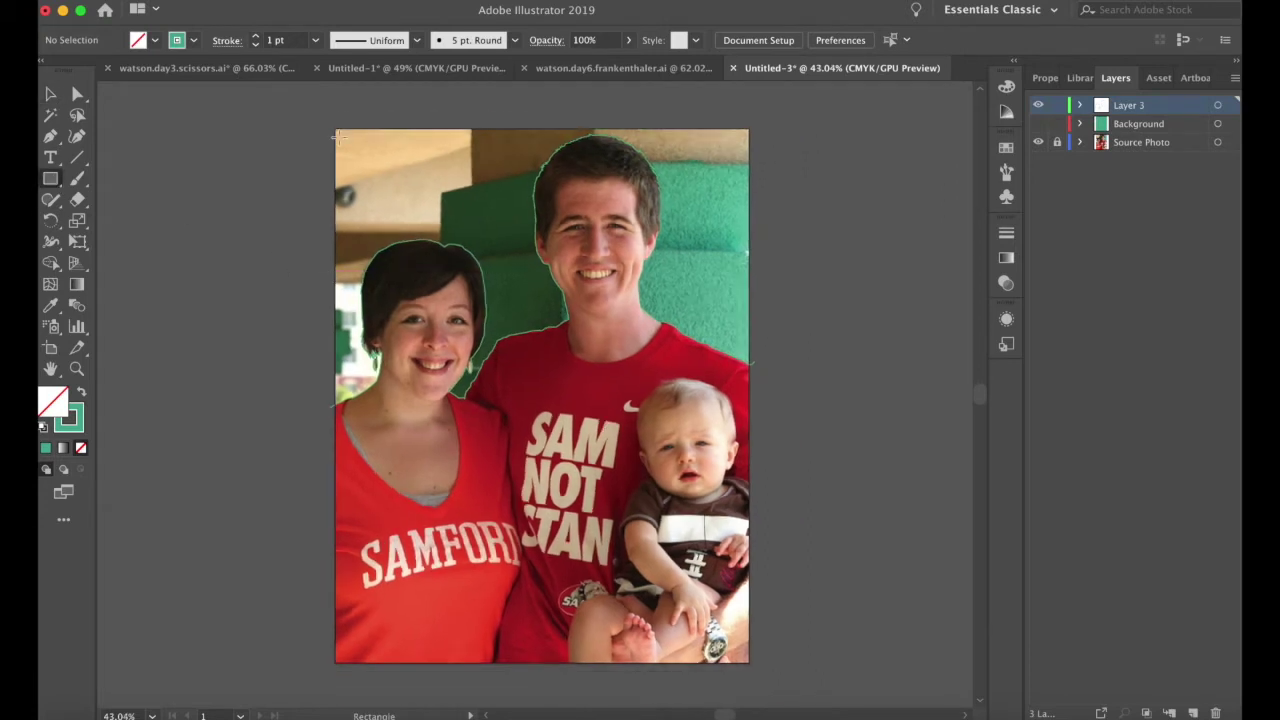
{"action": "left_click_drag", "start_coordinate": [336, 130], "coordinate": [748, 662]}
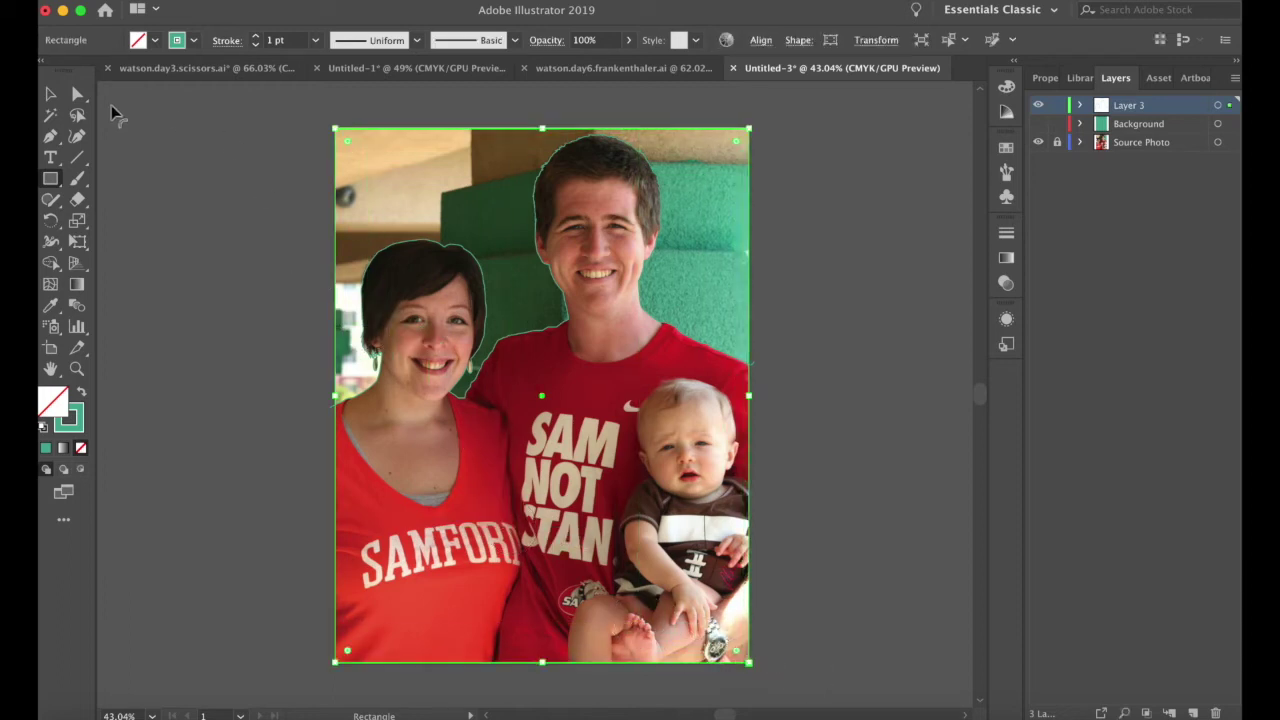
- Select the rectangle together with the traced outline and use Shape Builder to make the family area below the outline its own shape
{"action": "left_click", "coordinate": [50, 94]}
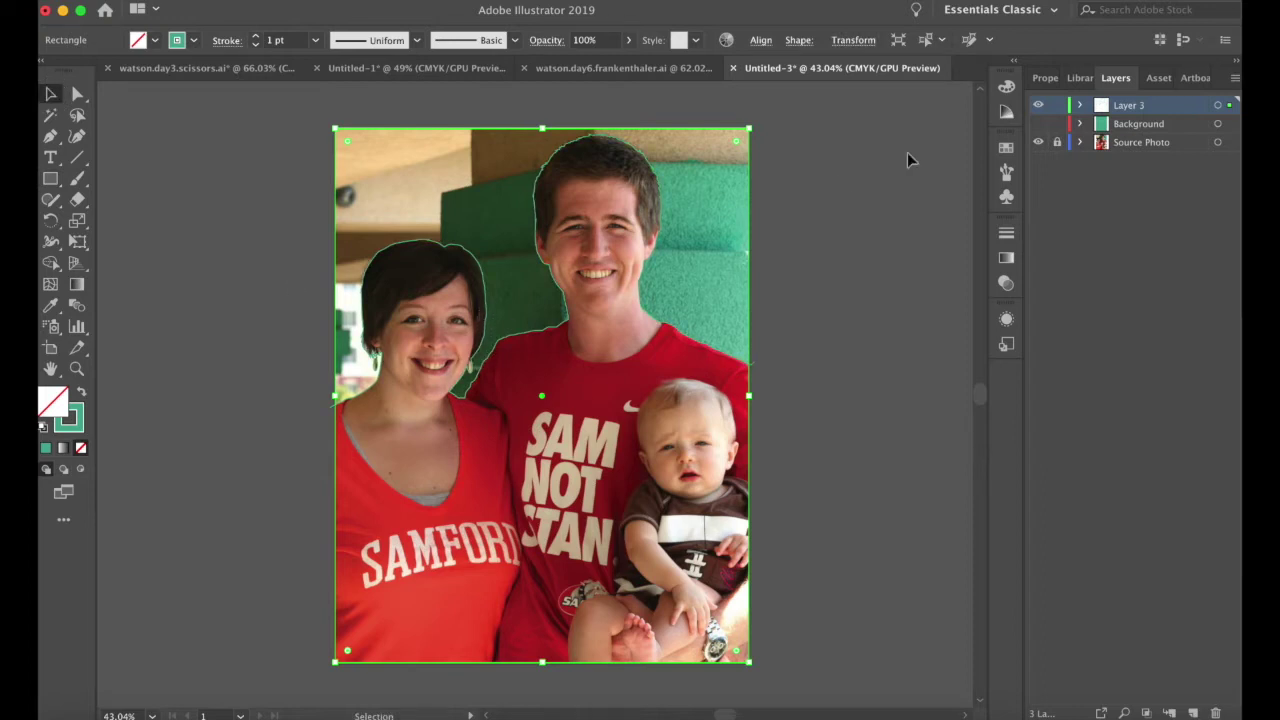
{"action": "left_click", "coordinate": [1080, 105]}
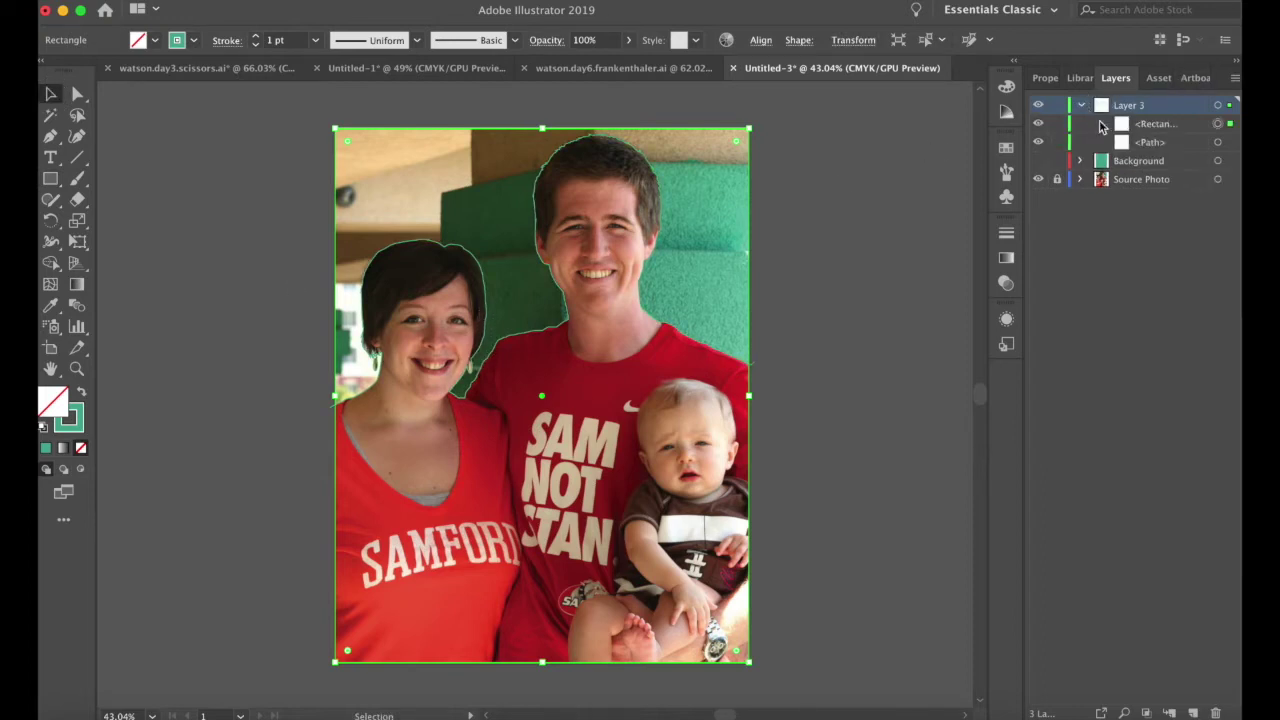
{"action": "left_click", "coordinate": [487, 284], "text": "shift"}
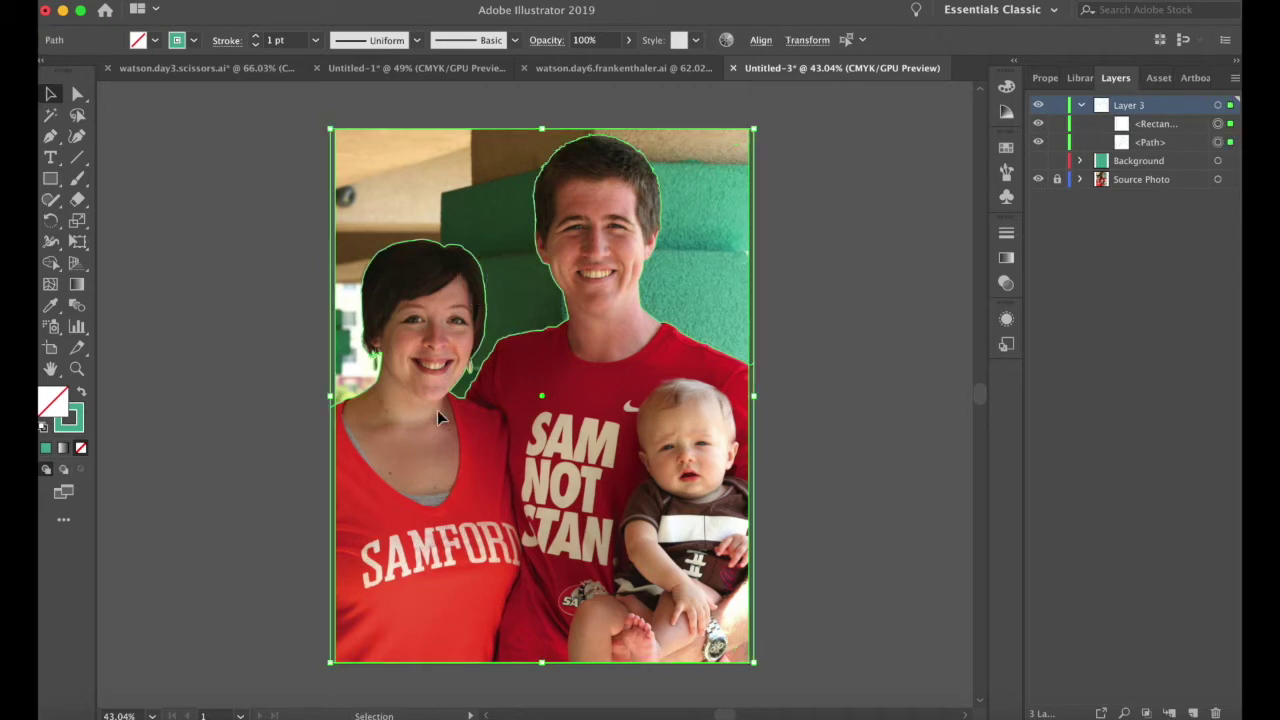
{"action": "key", "text": "shift+m"}
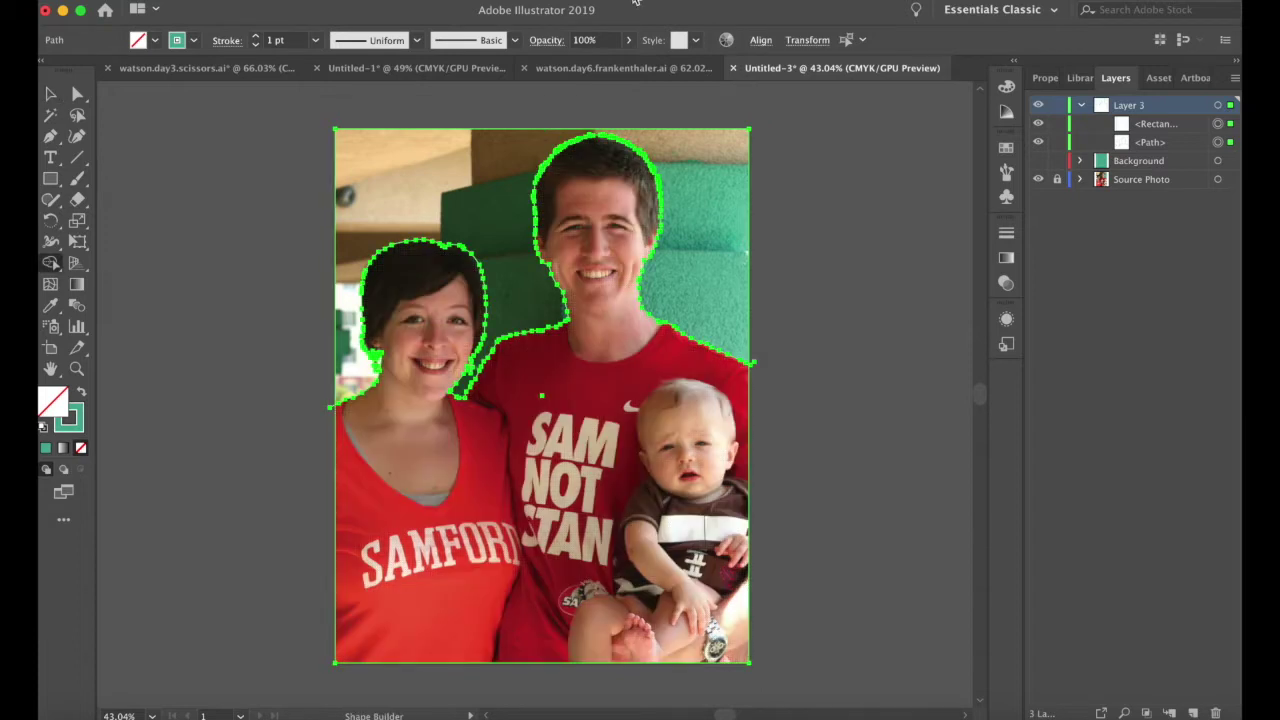
{"action": "left_click", "coordinate": [603, 435]}
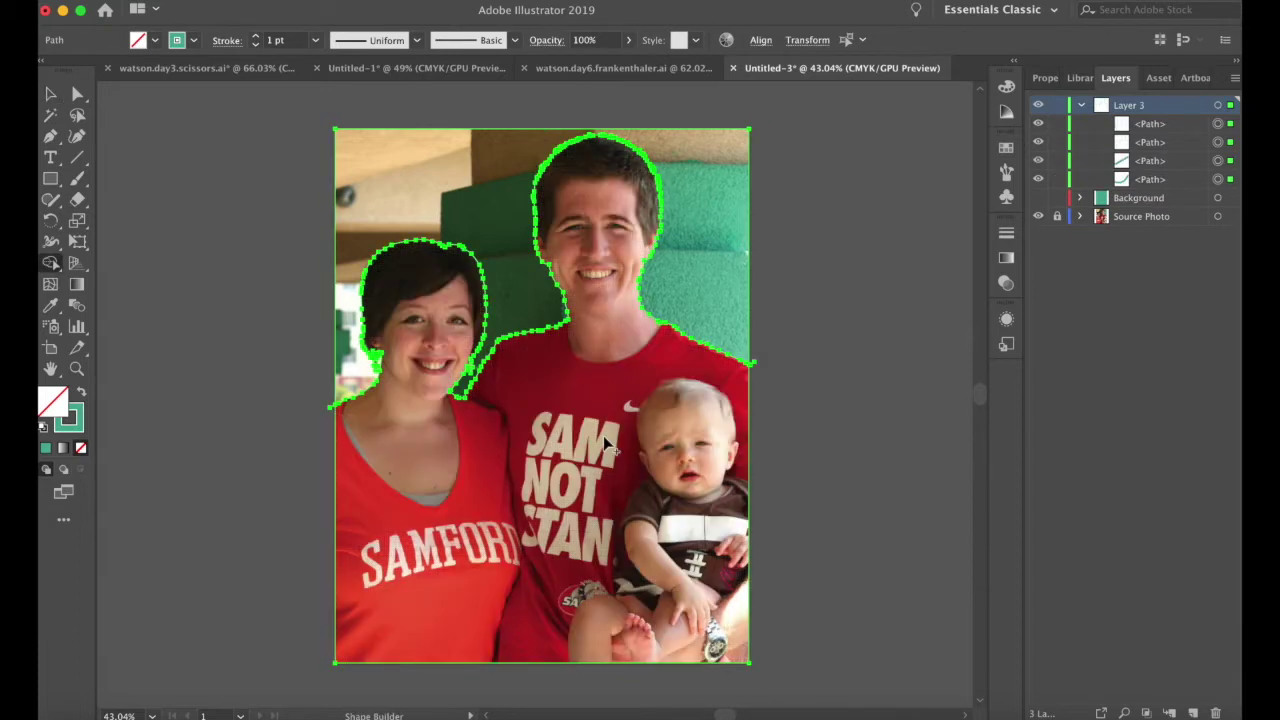
- Delete the two small leftover path fragments at the left and right edges of the artboard
{"action": "left_click", "coordinate": [47, 91]}
{"action": "left_click", "coordinate": [257, 234]}
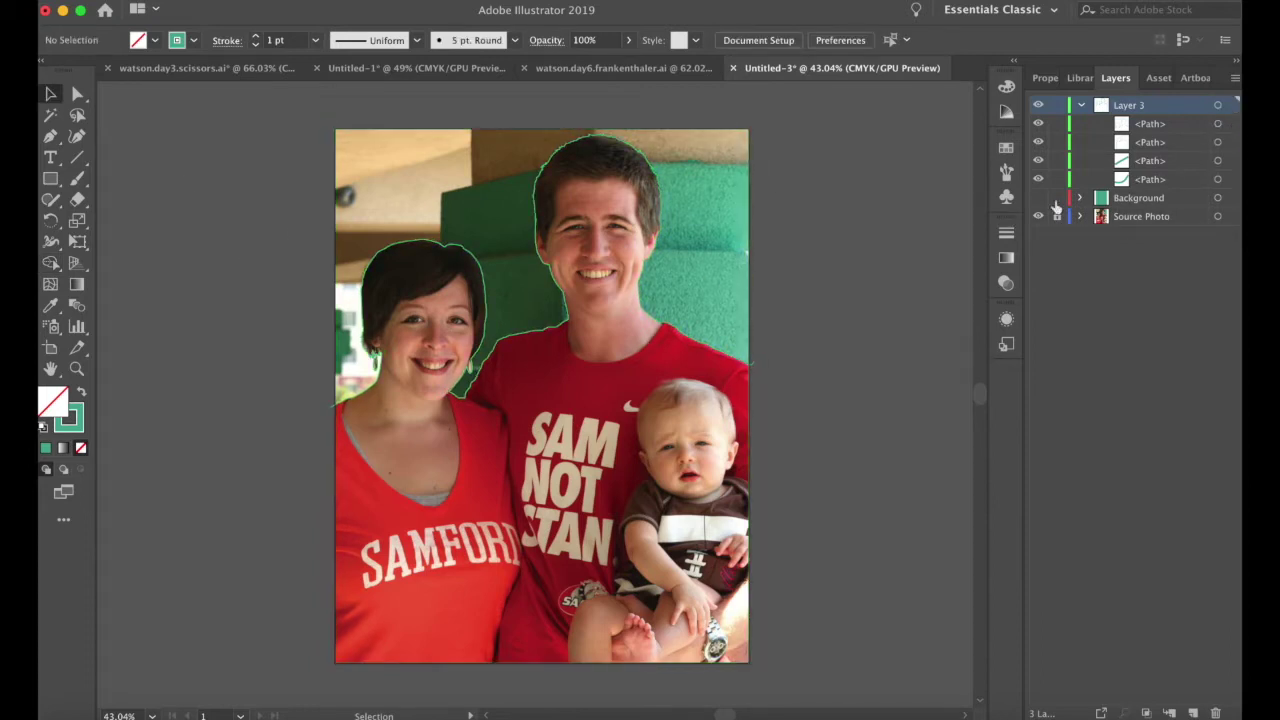
{"action": "left_click", "coordinate": [1230, 161]}
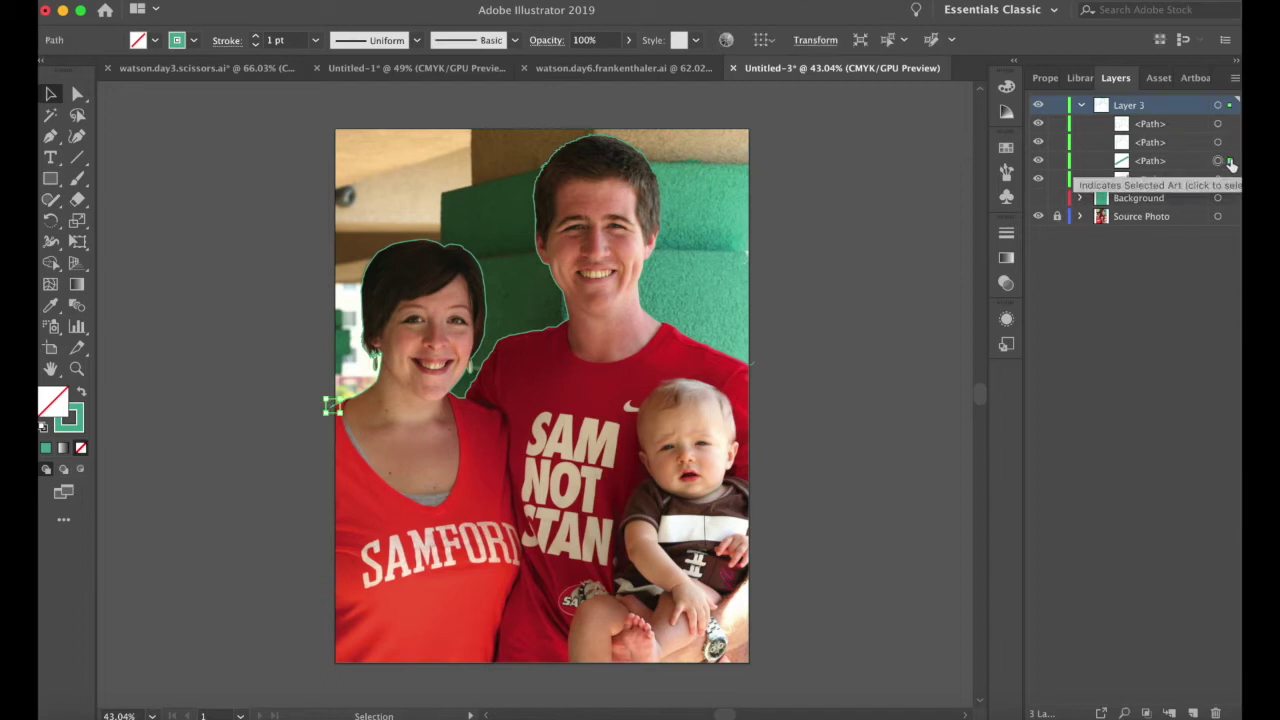
{"action": "key", "text": "Delete"}
{"action": "left_click", "coordinate": [1230, 162]}
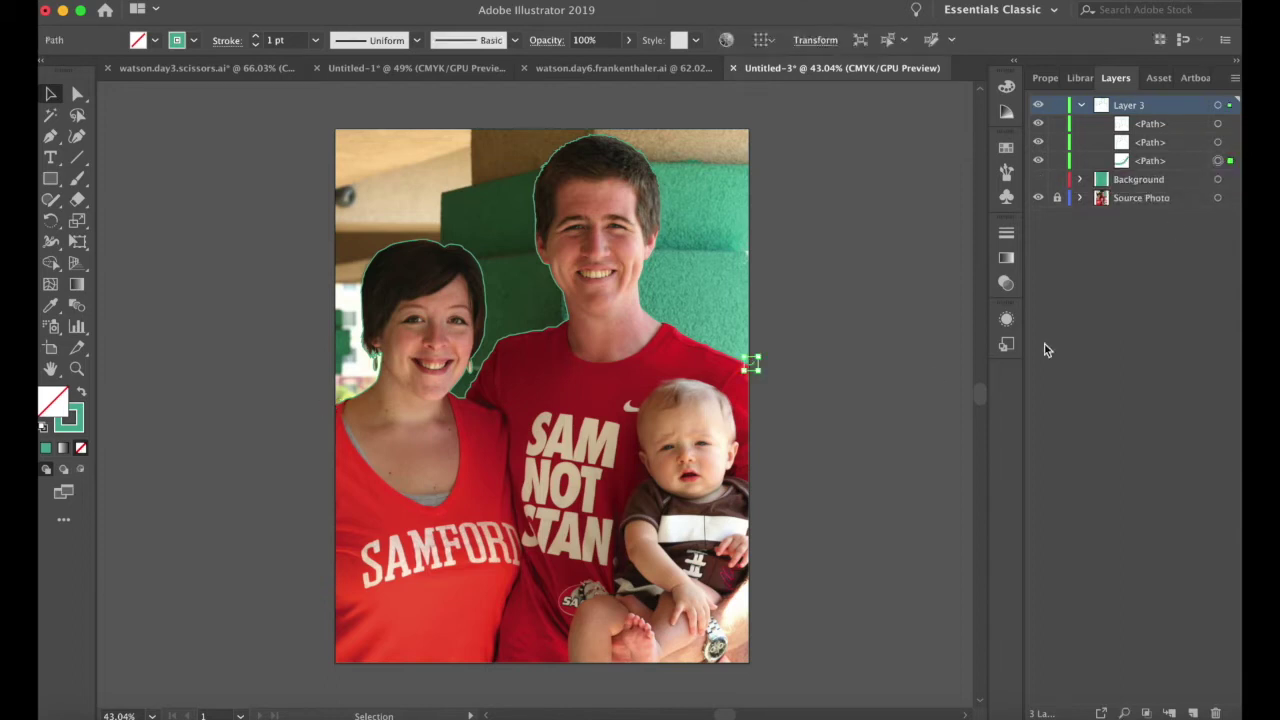
{"action": "scroll", "coordinate": [756, 368], "scroll_direction": "up", "scroll_amount": 5}
{"action": "key", "text": "Delete"}
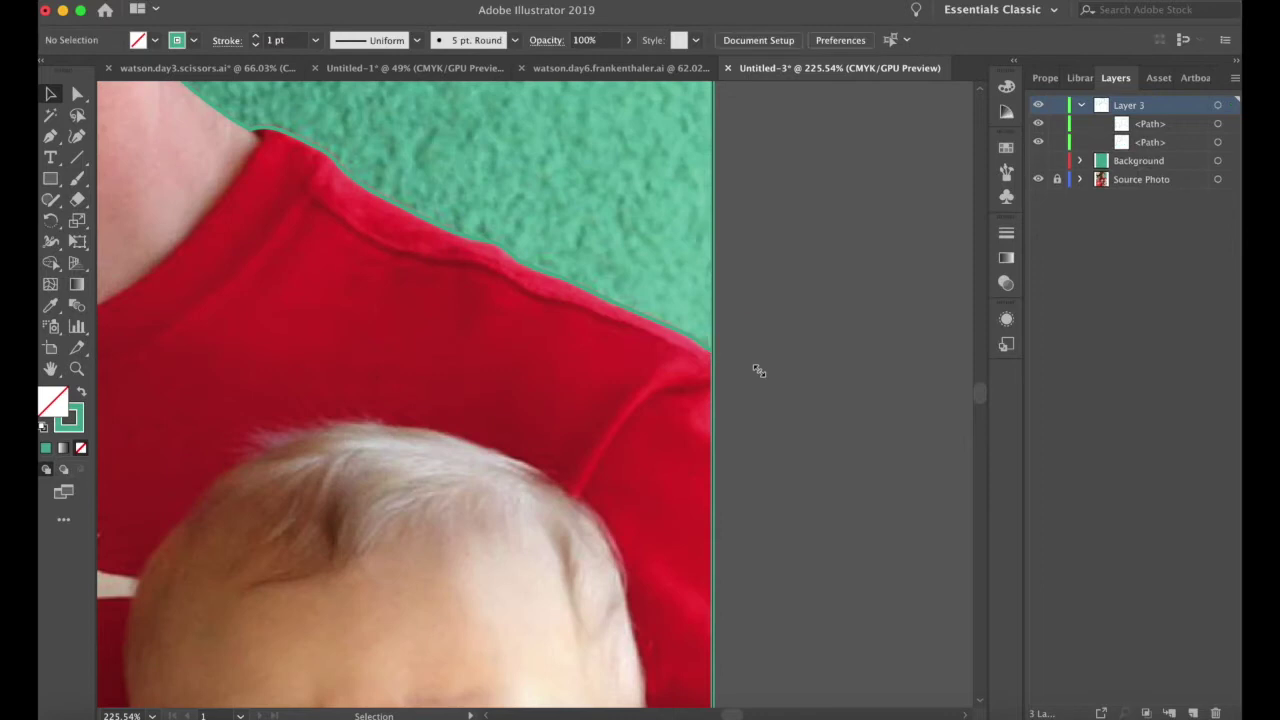
- Fill the family silhouette with a dark red sampled from the man's shirt in the photo
{"action": "key", "text": "ctrl+0"}
{"action": "left_click", "coordinate": [534, 564]}
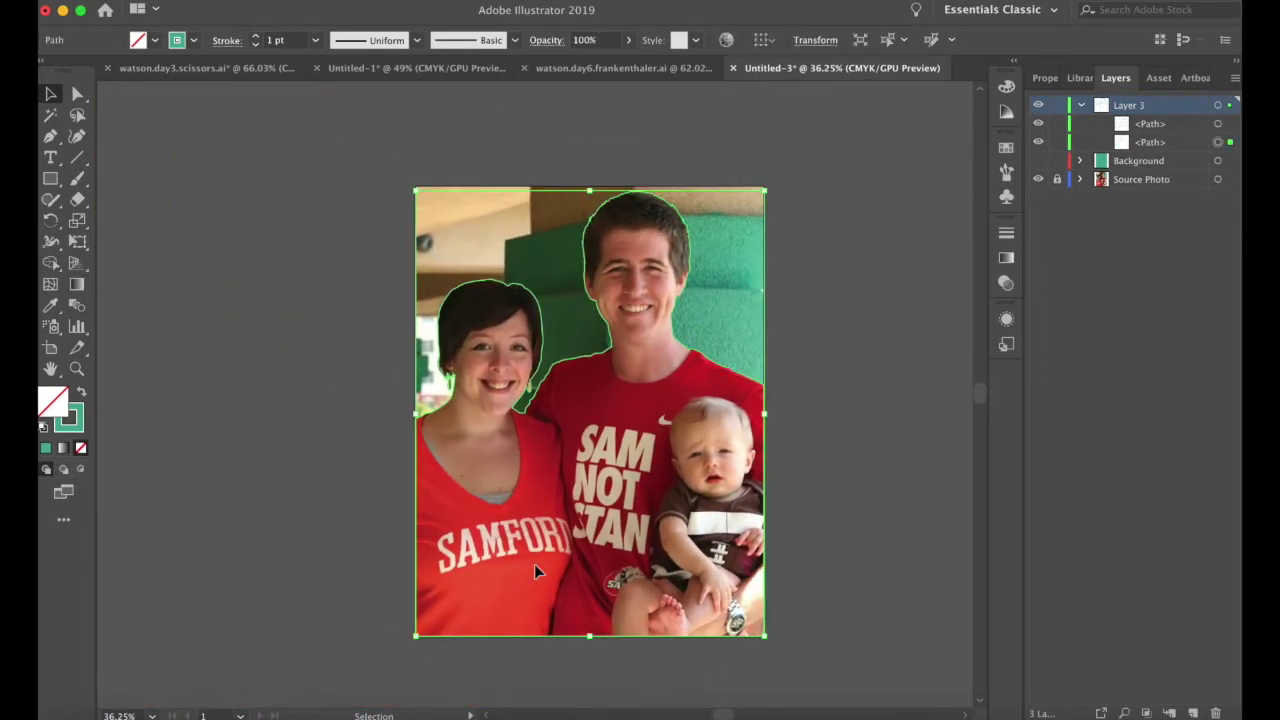
{"action": "key", "text": "i"}
{"action": "left_click", "coordinate": [597, 388]}
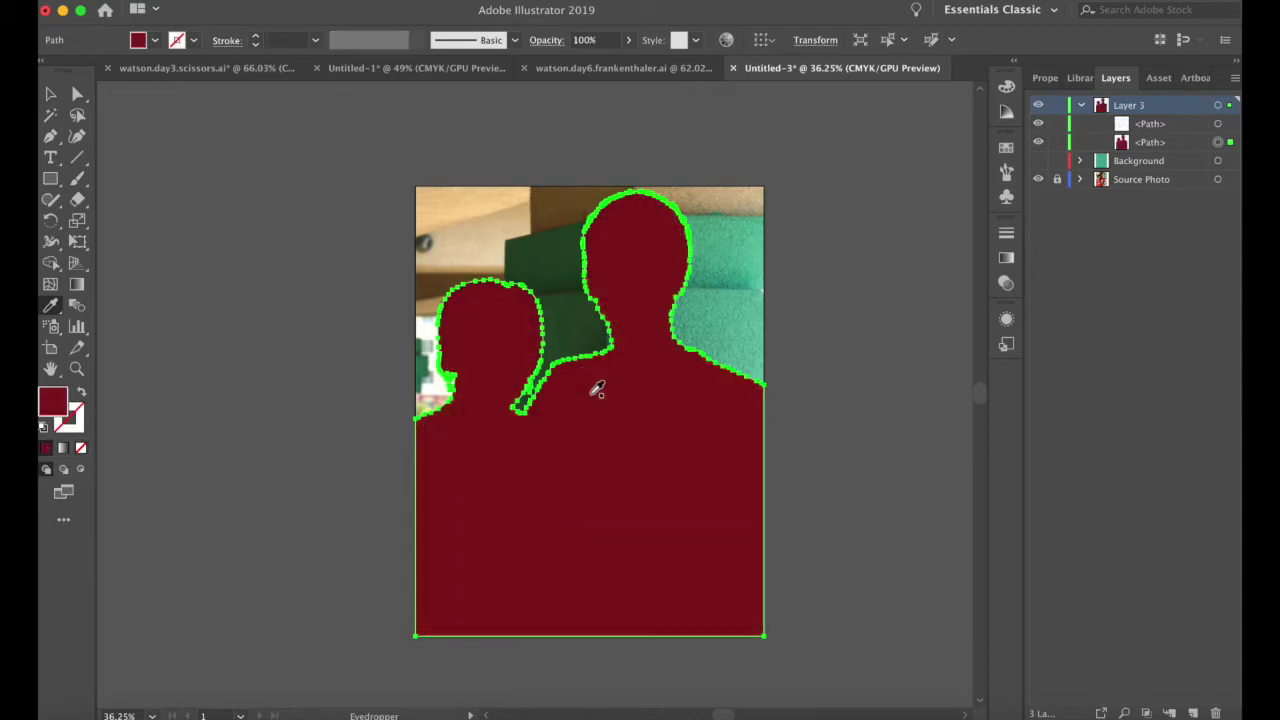
{"action": "key", "text": "v"}
{"action": "left_click", "coordinate": [366, 394]}
- Preview the silhouette against the green Background layer, ending with that layer hidden
{"action": "left_click", "coordinate": [1040, 165]}
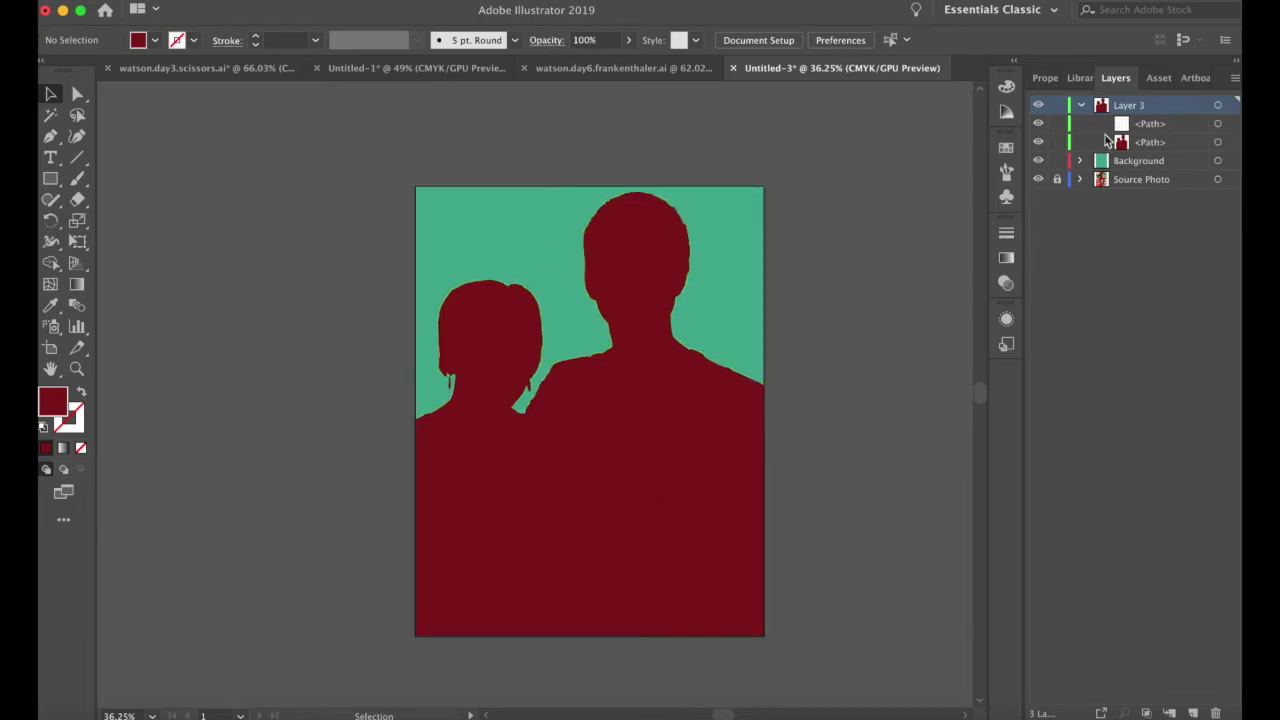
{"action": "left_click", "coordinate": [1039, 161]}
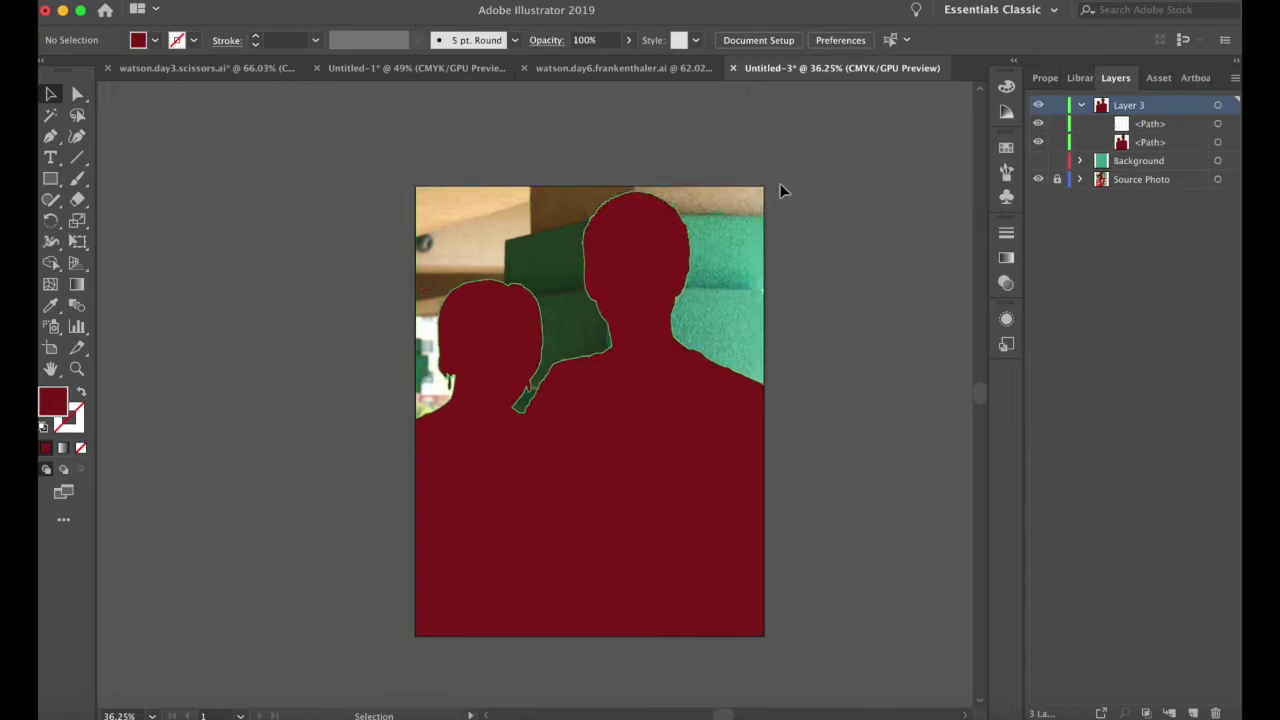
{"action": "left_click", "coordinate": [1039, 160]}
{"action": "left_click", "coordinate": [1039, 160]}
- Delete the leftover shape around the heads and briefly check the silhouette over the green Background layer
{"action": "left_click", "coordinate": [767, 257]}
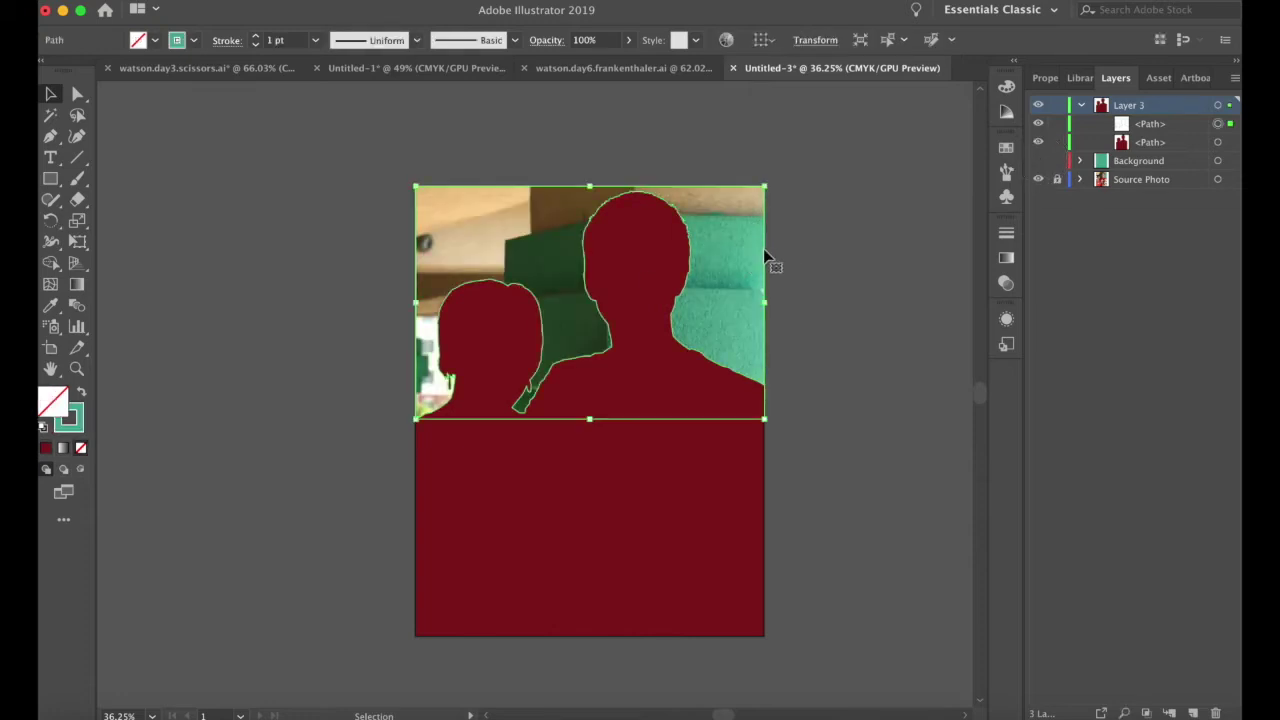
{"action": "key", "text": "Delete"}
{"action": "left_click", "coordinate": [1039, 145]}
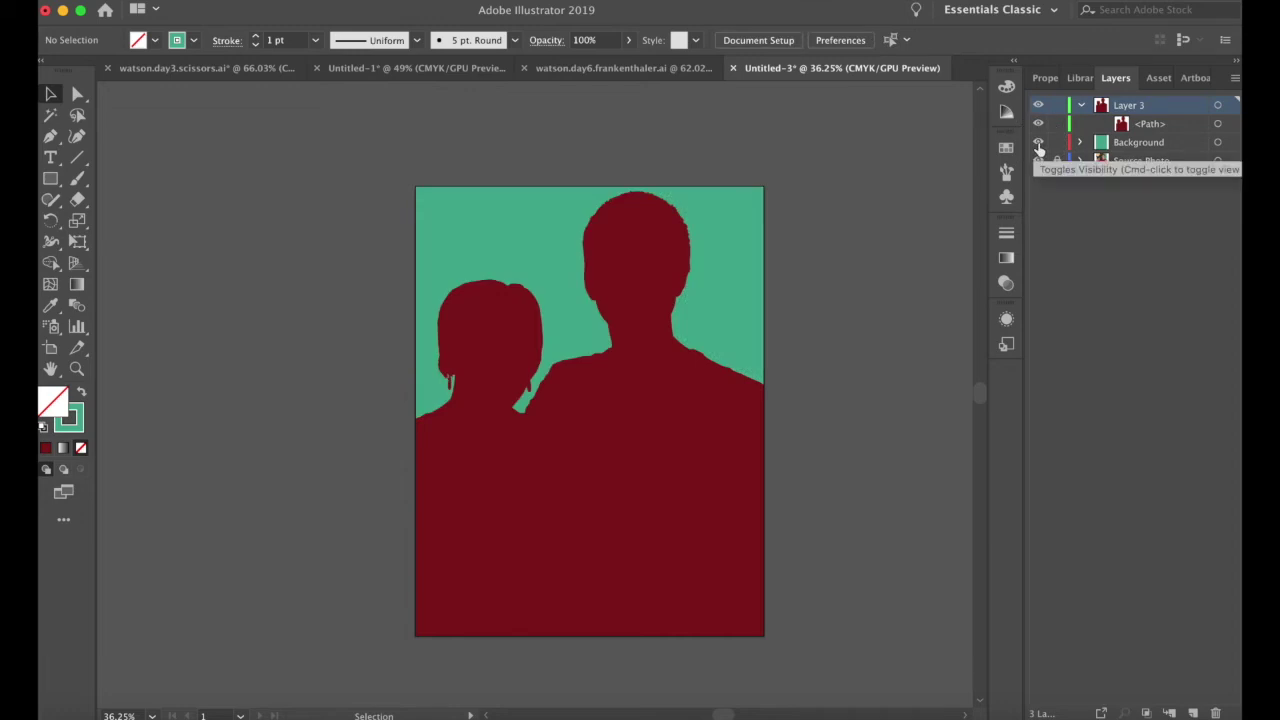
{"action": "left_click", "coordinate": [1039, 145]}
- Swap the silhouette's fill and stroke, turning it into an unfilled shape with a dark red outline
{"action": "scroll", "coordinate": [806, 423], "scroll_direction": "up", "scroll_amount": 1}
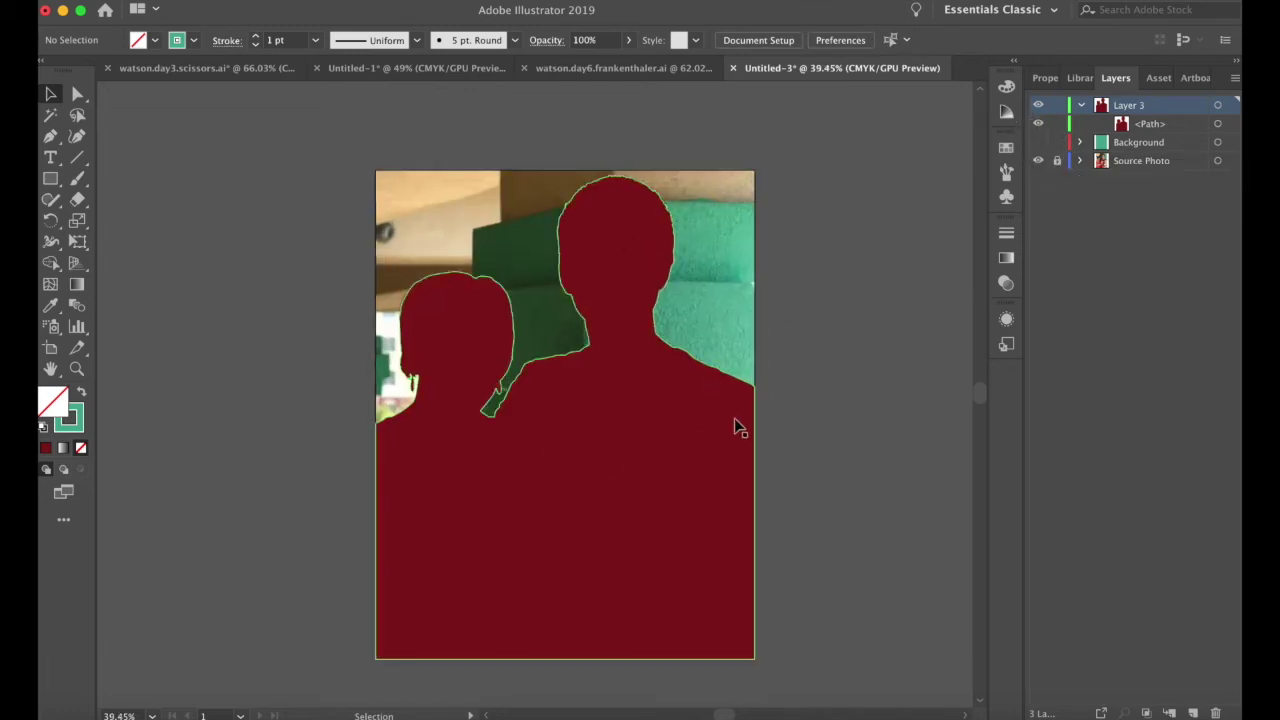
{"action": "left_click", "coordinate": [596, 432]}
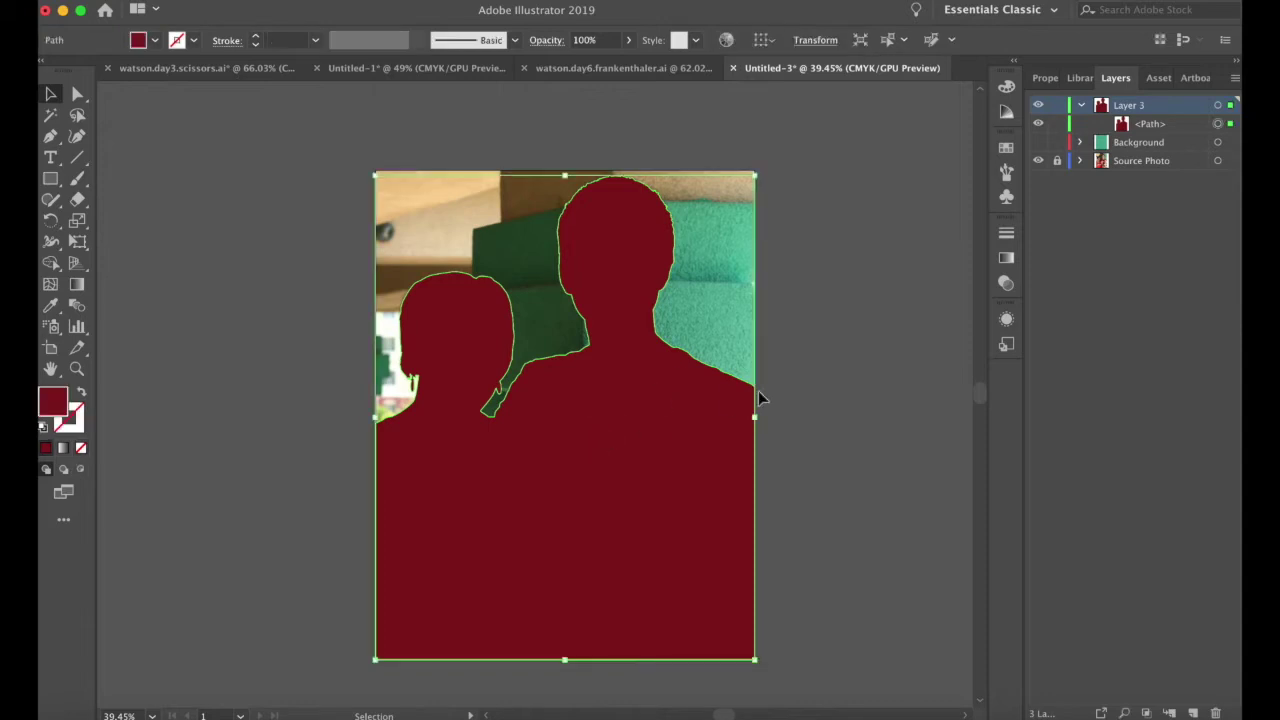
{"action": "key", "text": "shift+x"}
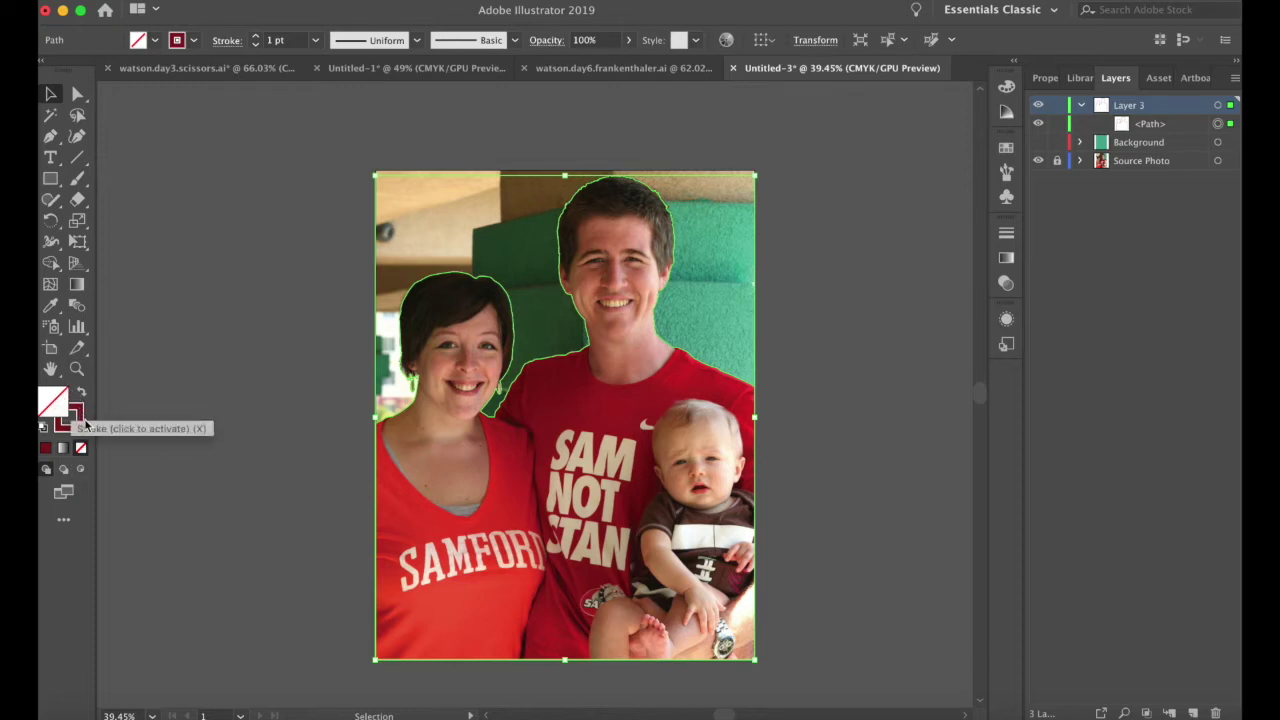
- Trace the woman's shoulder and upper arm against the man's shirt with the Pen tool, starting in the gap beside her neck
{"action": "scroll", "coordinate": [493, 370], "scroll_direction": "up", "scroll_amount": 5}
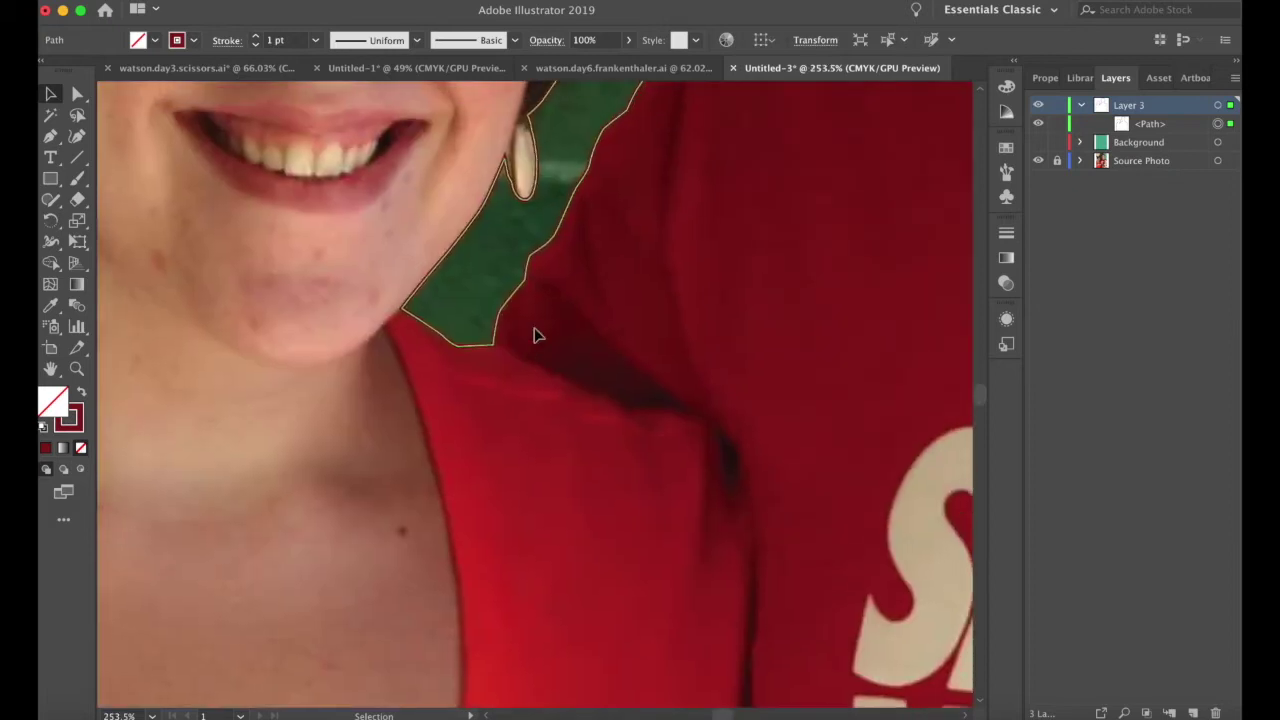
{"action": "key", "text": "p"}
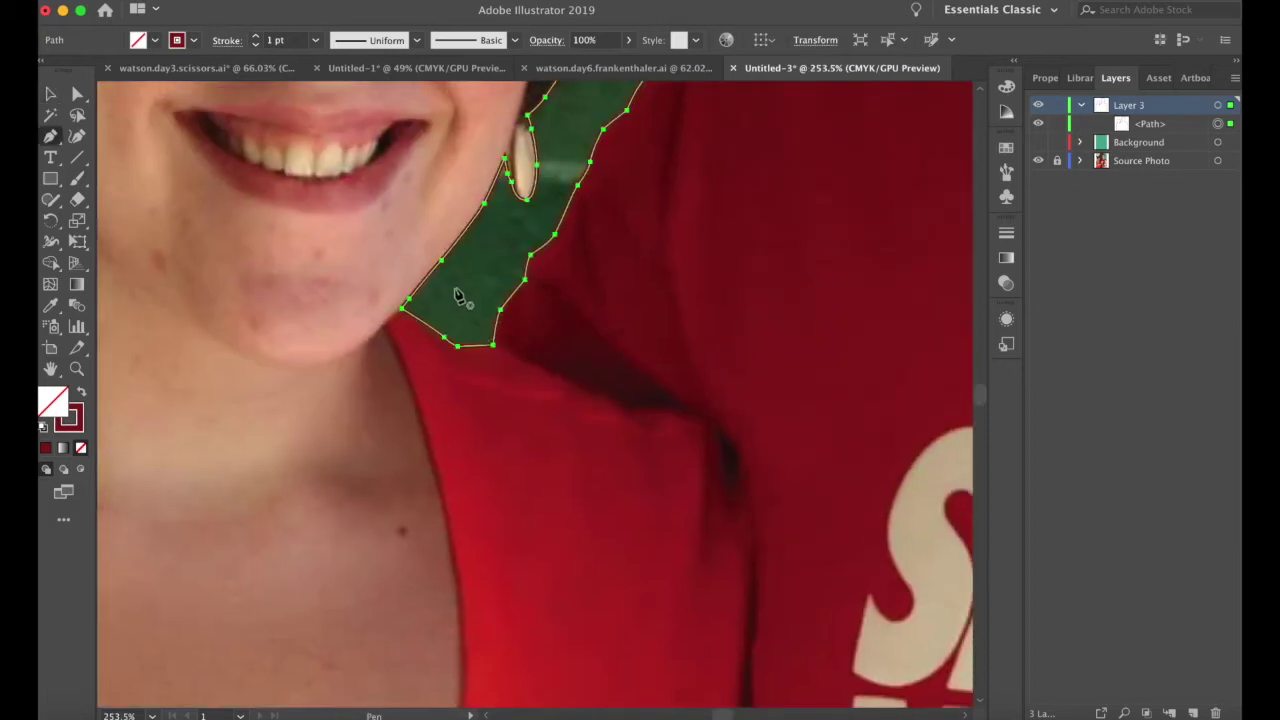
{"action": "left_click_drag", "start_coordinate": [458, 296], "coordinate": [670, 409]}
{"action": "left_click_drag", "start_coordinate": [703, 422], "coordinate": [710, 429]}
{"action": "left_click_drag", "start_coordinate": [745, 470], "coordinate": [755, 492]}
{"action": "scroll", "coordinate": [755, 490], "scroll_direction": "down", "scroll_amount": 3}
{"action": "left_click_drag", "start_coordinate": [755, 487], "coordinate": [756, 497]}
{"action": "scroll", "coordinate": [757, 497], "scroll_direction": "down", "scroll_amount": 3}
{"action": "left_click_drag", "start_coordinate": [765, 500], "coordinate": [830, 600]}
{"action": "scroll", "coordinate": [771, 527], "scroll_direction": "down", "scroll_amount": 5}
{"action": "scroll", "coordinate": [790, 549], "scroll_direction": "down", "scroll_amount": 3}
{"action": "scroll", "coordinate": [826, 583], "scroll_direction": "down", "scroll_amount": 3}
{"action": "scroll", "coordinate": [830, 600], "scroll_direction": "down", "scroll_amount": 5}
- Continue the dividing line past the SAMFORD lettering and down the woman's side, ending it just below the artboard's lower edge
{"action": "left_click", "coordinate": [765, 310]}
{"action": "left_click_drag", "start_coordinate": [753, 354], "coordinate": [751, 364]}
{"action": "left_click", "coordinate": [746, 441]}
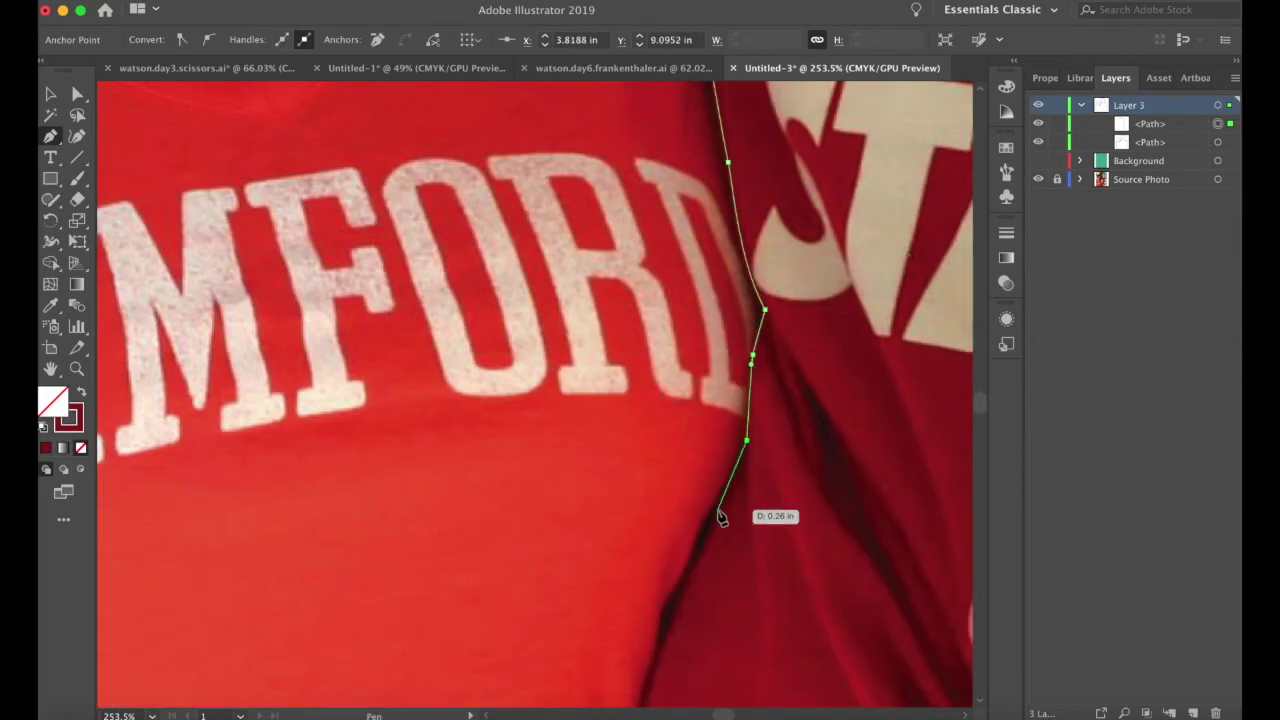
{"action": "left_click_drag", "start_coordinate": [718, 512], "coordinate": [712, 523]}
{"action": "left_click_drag", "start_coordinate": [684, 583], "coordinate": [681, 595]}
{"action": "scroll", "coordinate": [659, 662], "scroll_direction": "down", "scroll_amount": 3}
{"action": "mouse_move", "coordinate": [662, 645]}
{"action": "left_mouse_down"}
{"action": "mouse_move", "coordinate": [659, 662]}
{"action": "mouse_move", "coordinate": [657, 650]}
{"action": "left_mouse_up"}
{"action": "scroll", "coordinate": [657, 655], "scroll_direction": "down", "scroll_amount": 4}
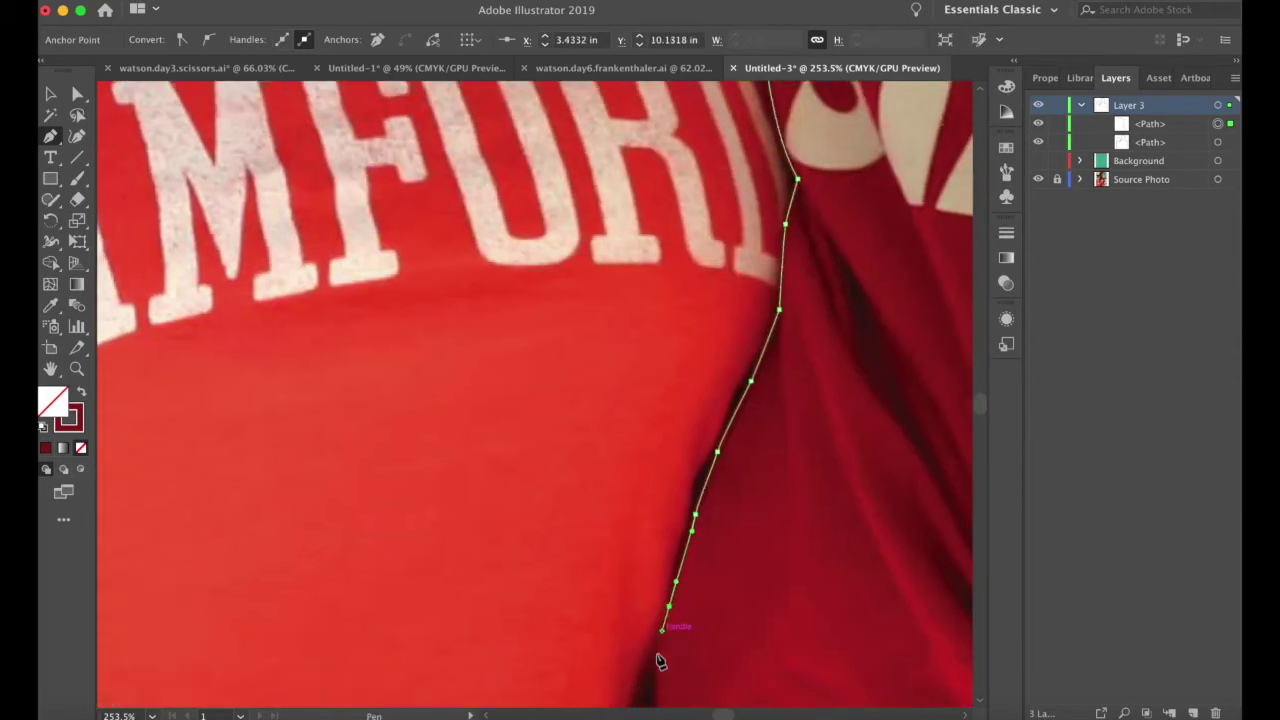
{"action": "left_click_drag", "start_coordinate": [700, 537], "coordinate": [698, 559]}
{"action": "left_click_drag", "start_coordinate": [686, 605], "coordinate": [684, 620]}
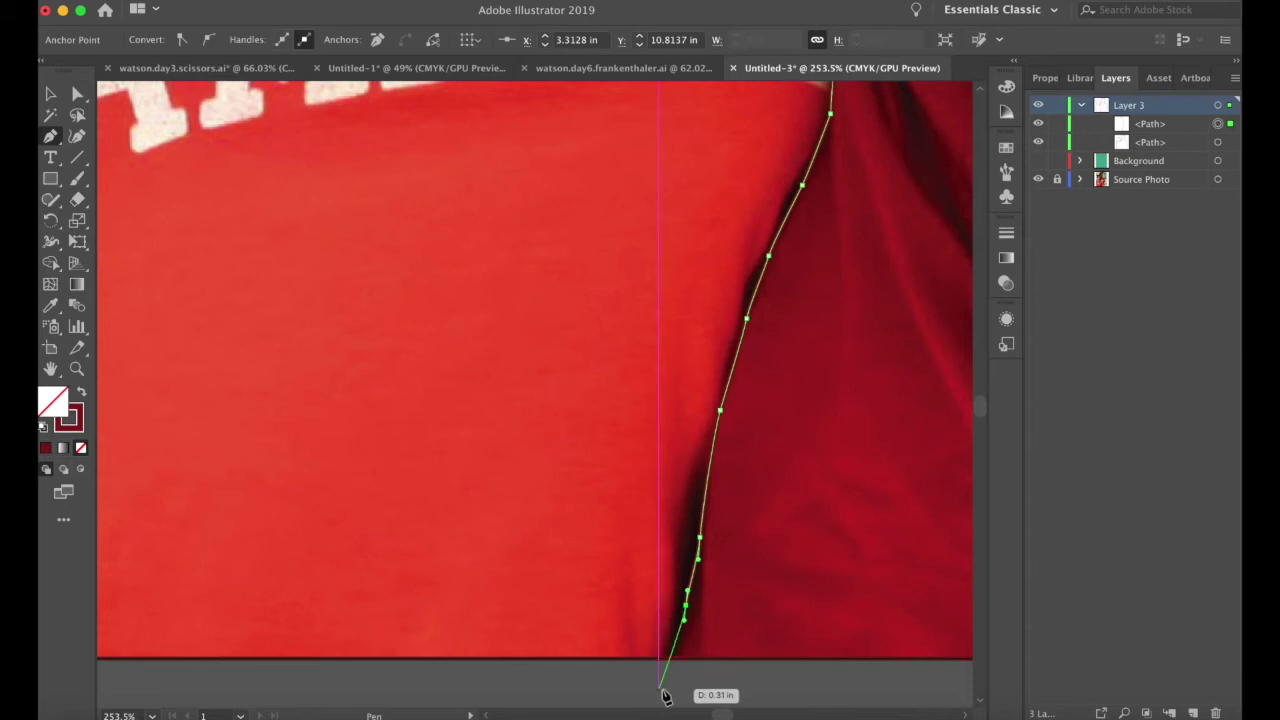
{"action": "left_click_drag", "start_coordinate": [664, 692], "coordinate": [777, 636]}
{"action": "scroll", "coordinate": [777, 638], "scroll_direction": "down", "scroll_amount": 2}
{"action": "scroll", "coordinate": [777, 638], "scroll_direction": "down", "scroll_amount": 2}
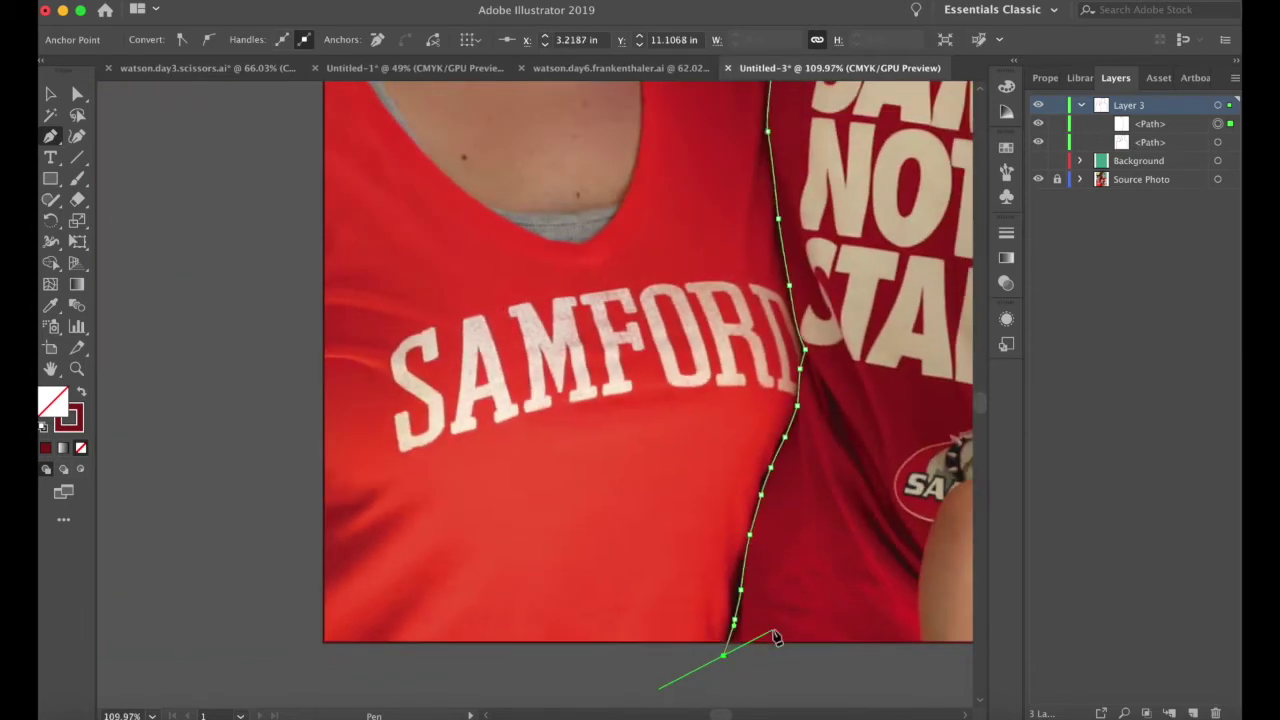
{"action": "key", "text": "v"}
{"action": "left_click", "coordinate": [248, 508]}
- Select the family outline with the dividing line and use Shape Builder to make the woman's area its own shape
{"action": "scroll", "coordinate": [240, 507], "scroll_direction": "down", "scroll_amount": 2}
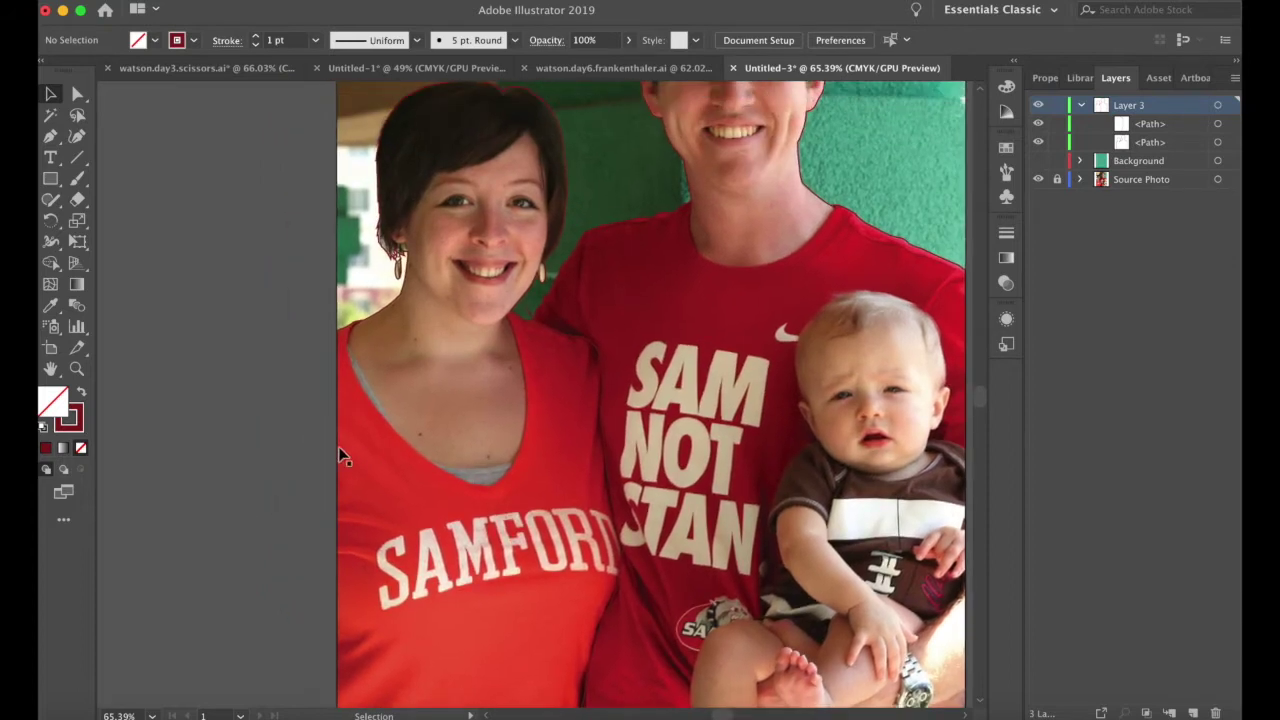
{"action": "left_click", "coordinate": [338, 448]}
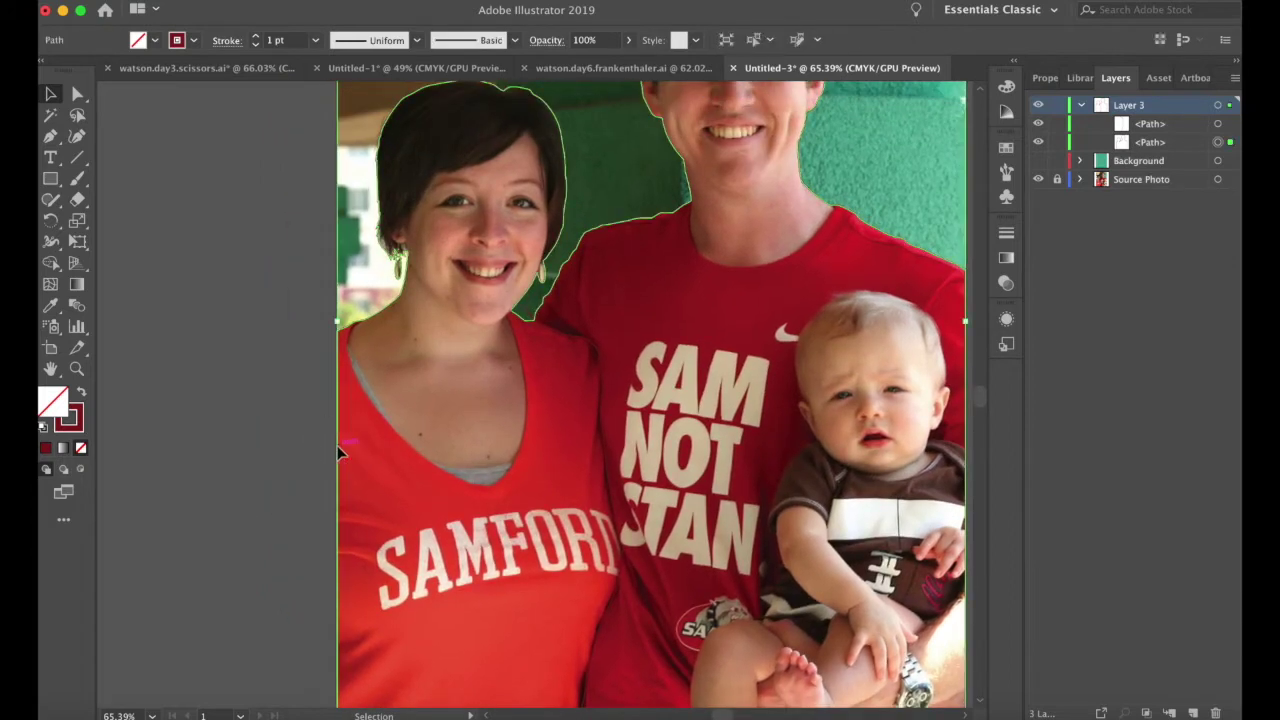
{"action": "left_click", "coordinate": [614, 490], "text": "shift"}
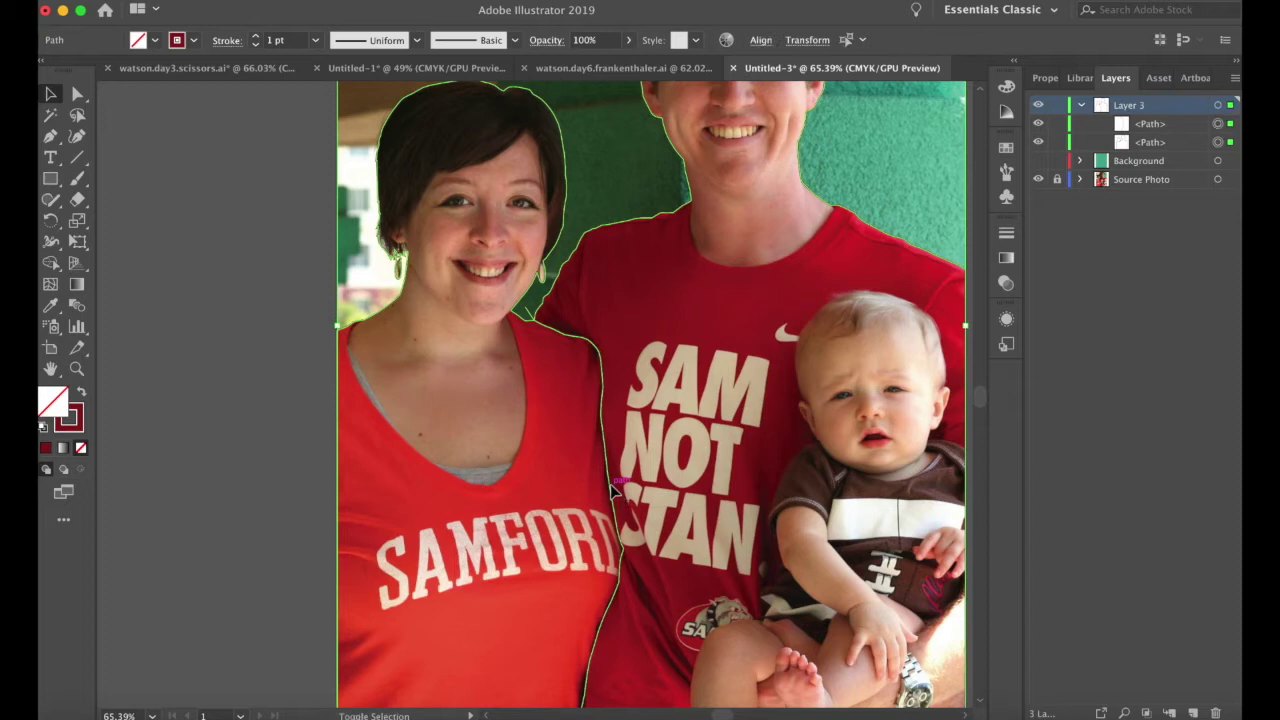
{"action": "key", "text": "shift+m"}
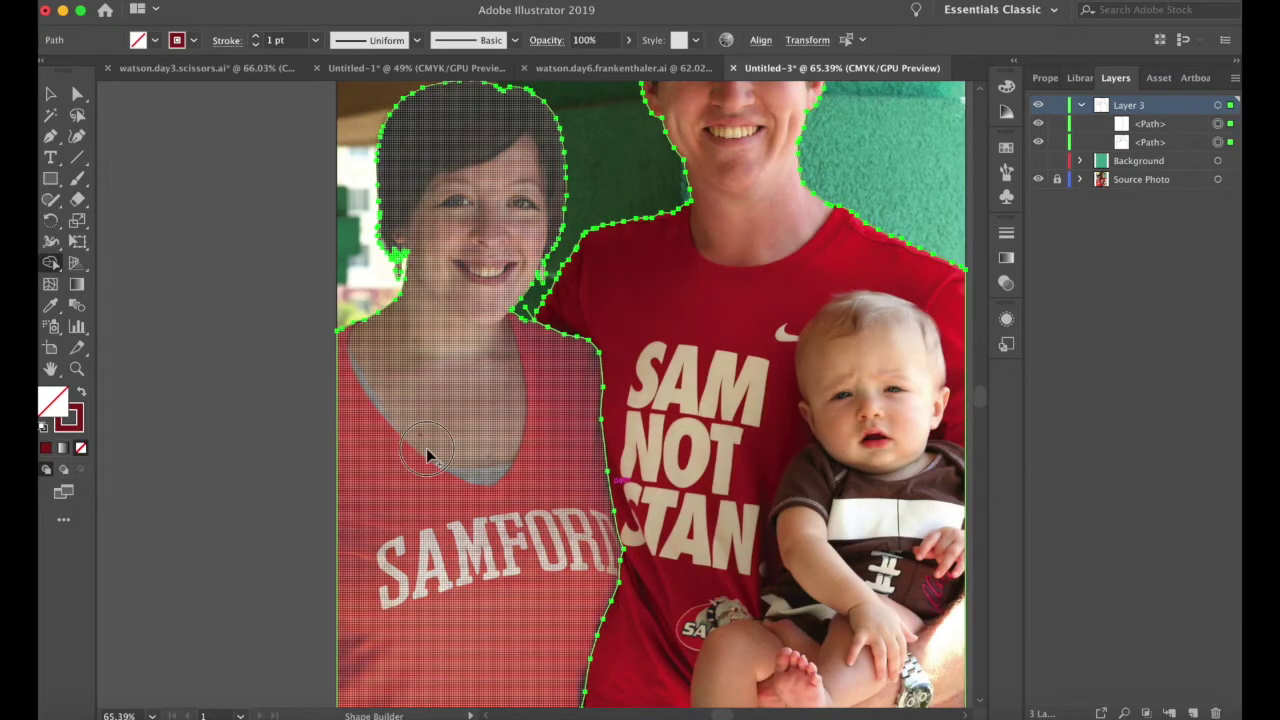
{"action": "left_click", "coordinate": [427, 455]}
{"action": "left_click", "coordinate": [50, 93]}
- Fill the woman's shape with a bright red sampled from her shirt in the photo
{"action": "left_click", "coordinate": [338, 433]}
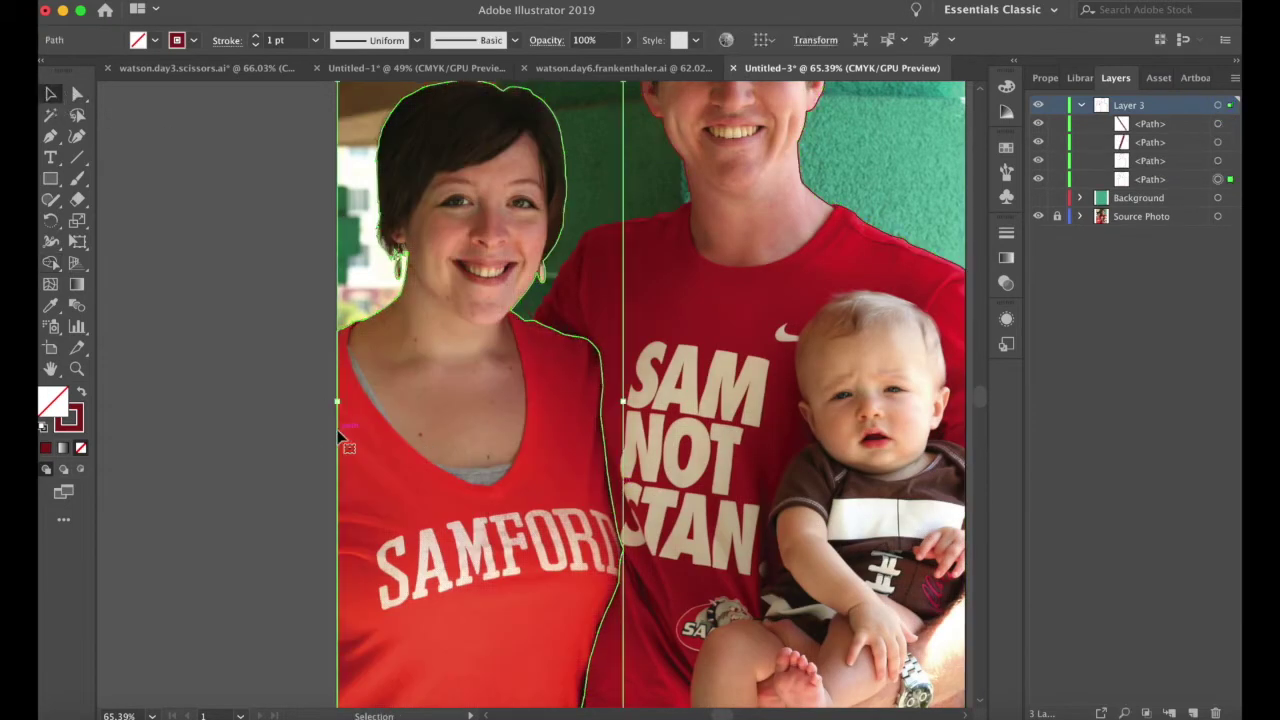
{"action": "key", "text": "i"}
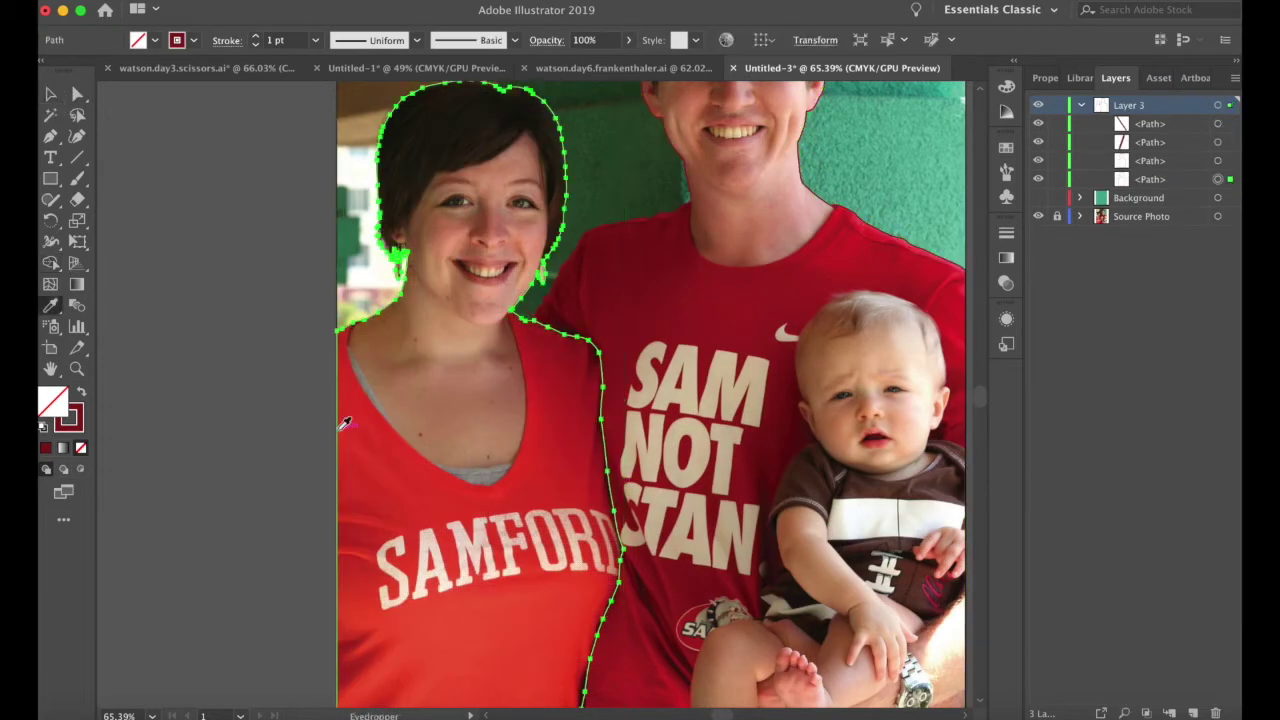
{"action": "left_click", "coordinate": [381, 461]}
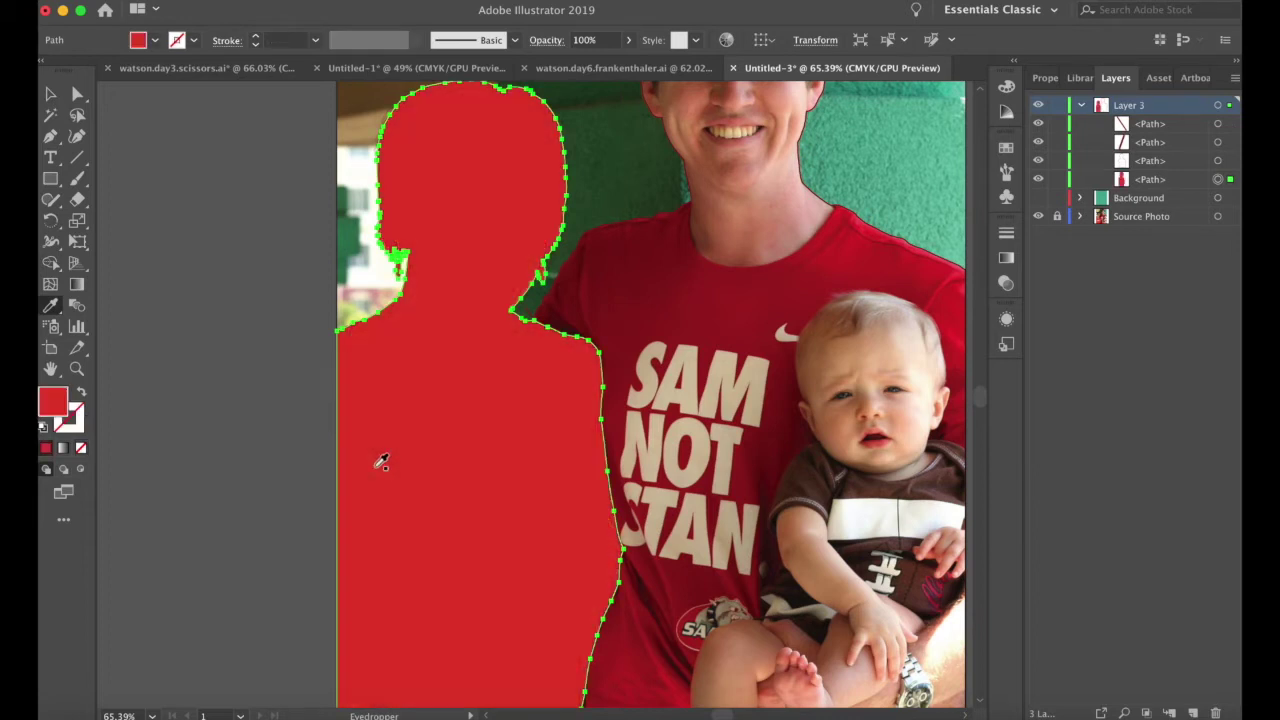
{"action": "left_click", "coordinate": [50, 93]}
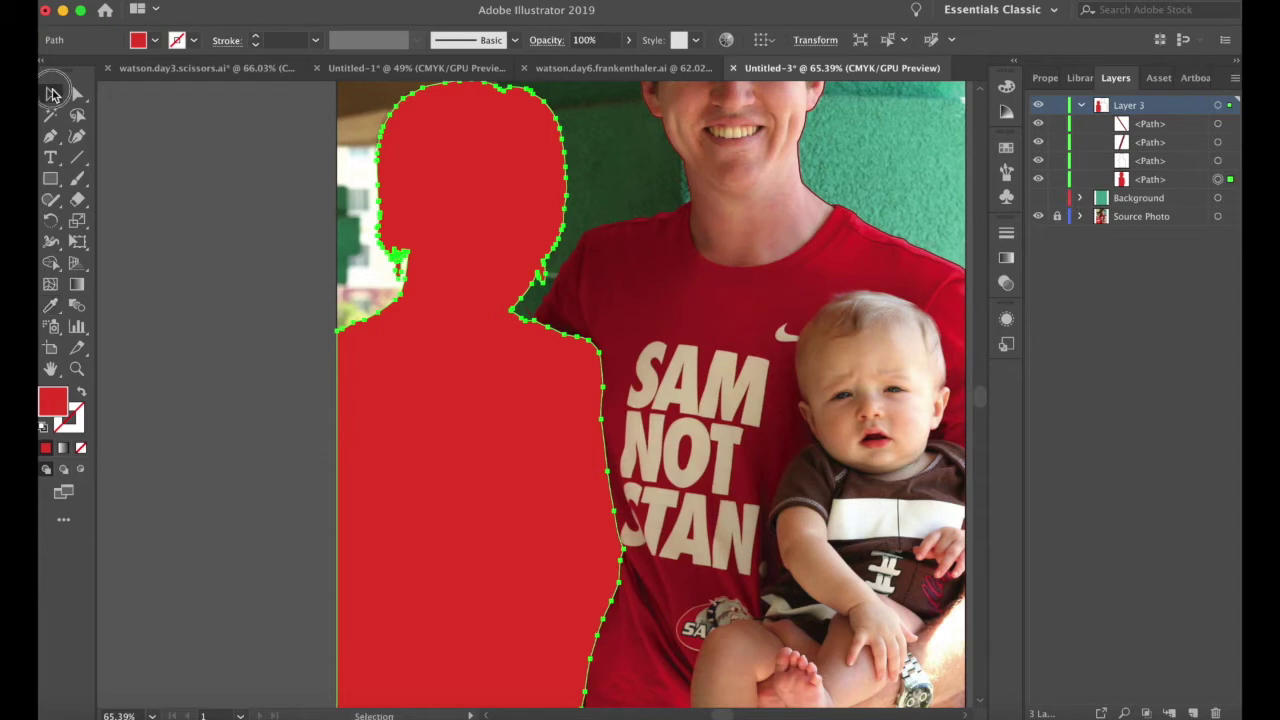
{"action": "left_click", "coordinate": [189, 183]}
- Delete the two leftover end pieces of the dividing line from Layer 3
{"action": "left_click", "coordinate": [1224, 125]}
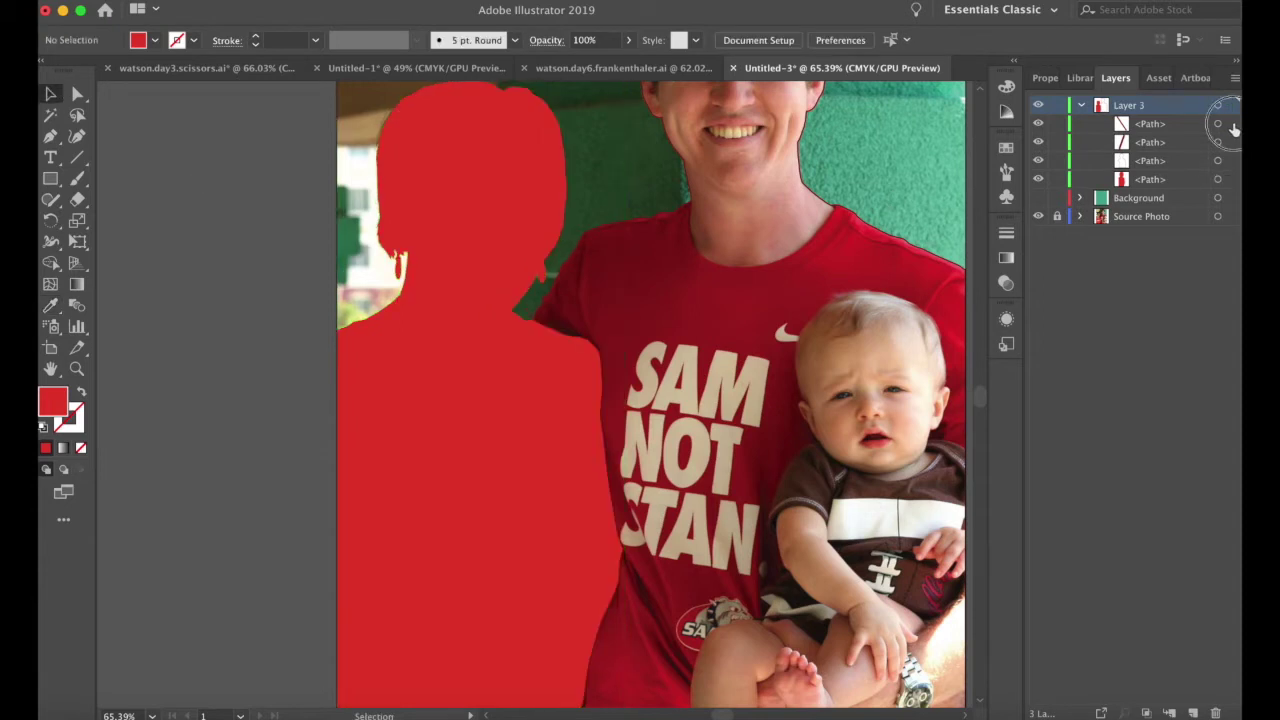
{"action": "key", "text": "Delete"}
{"action": "left_click", "coordinate": [1233, 125]}
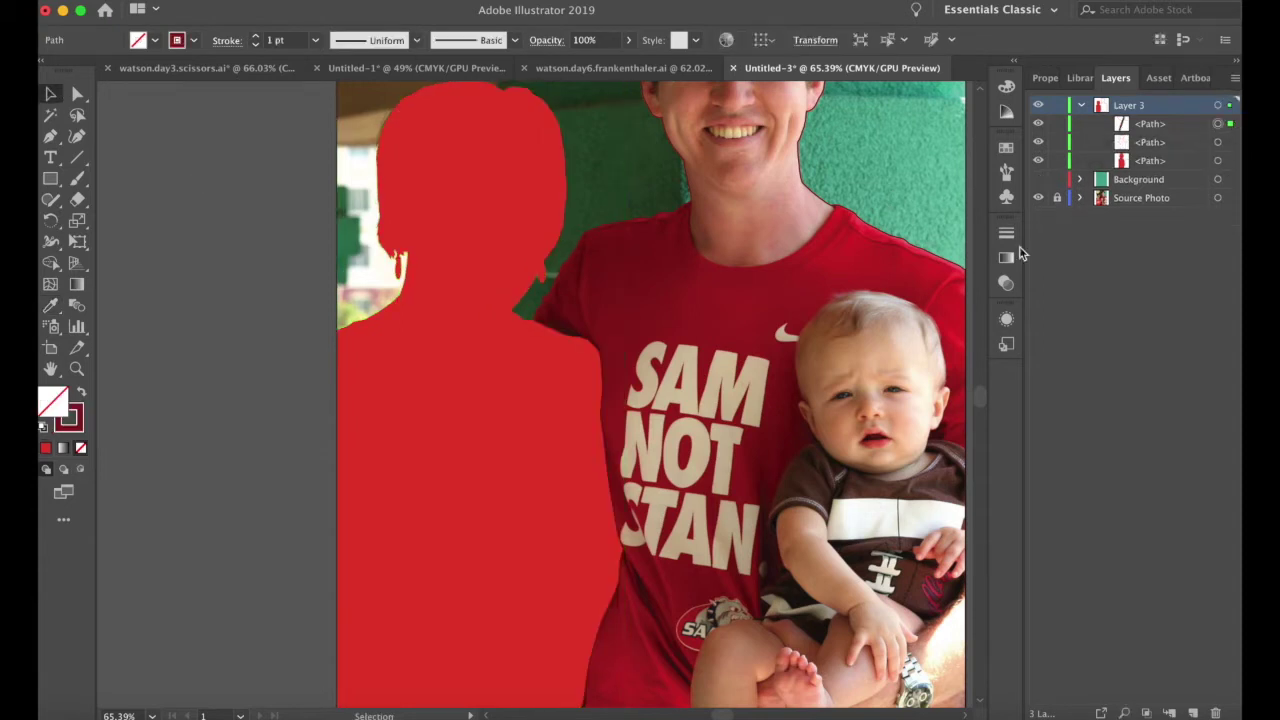
{"action": "scroll", "coordinate": [975, 308], "scroll_direction": "down", "scroll_amount": 5}
{"action": "key", "text": "Delete"}
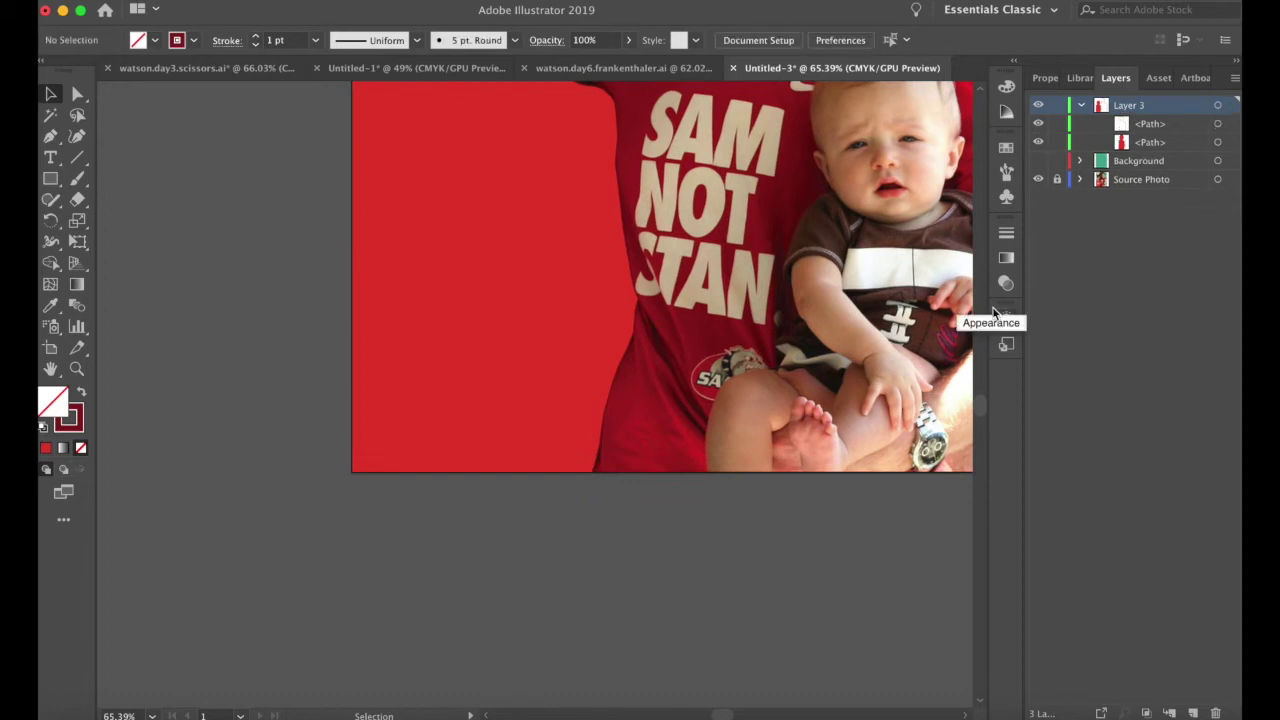
- Fill the man's shape with the dark red of its outline and compare it with the woman's shape
{"action": "scroll", "coordinate": [777, 309], "scroll_direction": "up", "scroll_amount": 8}
{"action": "scroll", "coordinate": [777, 309], "scroll_direction": "left", "scroll_amount": 2}
{"action": "left_click", "coordinate": [778, 314]}
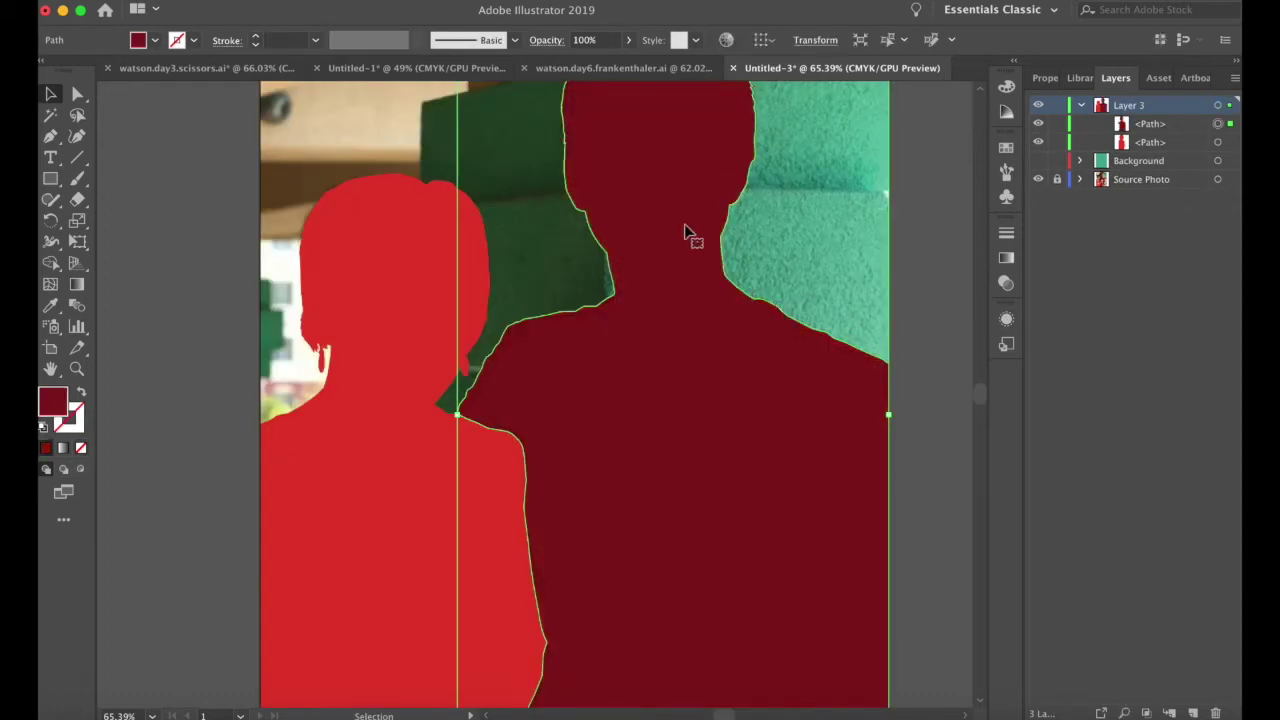
{"action": "left_click", "coordinate": [915, 416]}
{"action": "scroll", "coordinate": [605, 429], "scroll_direction": "down", "scroll_amount": 5}
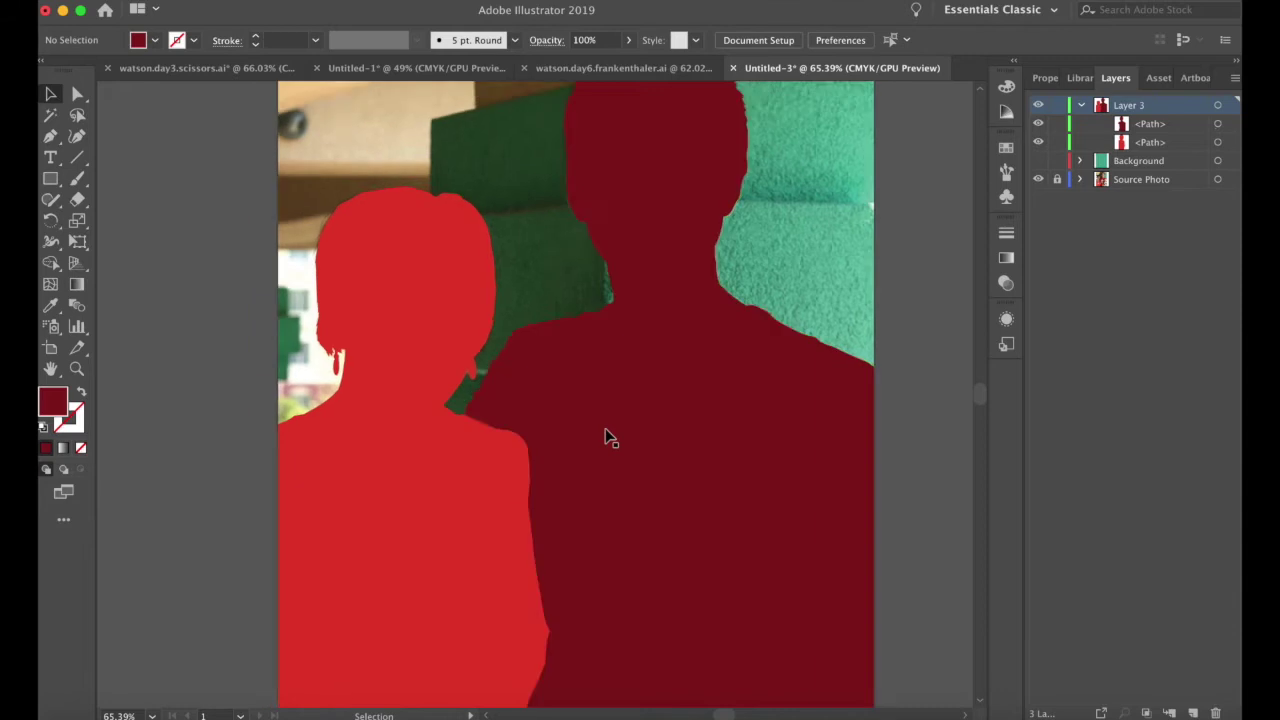
{"action": "scroll", "coordinate": [716, 452], "scroll_direction": "right", "scroll_amount": 3}
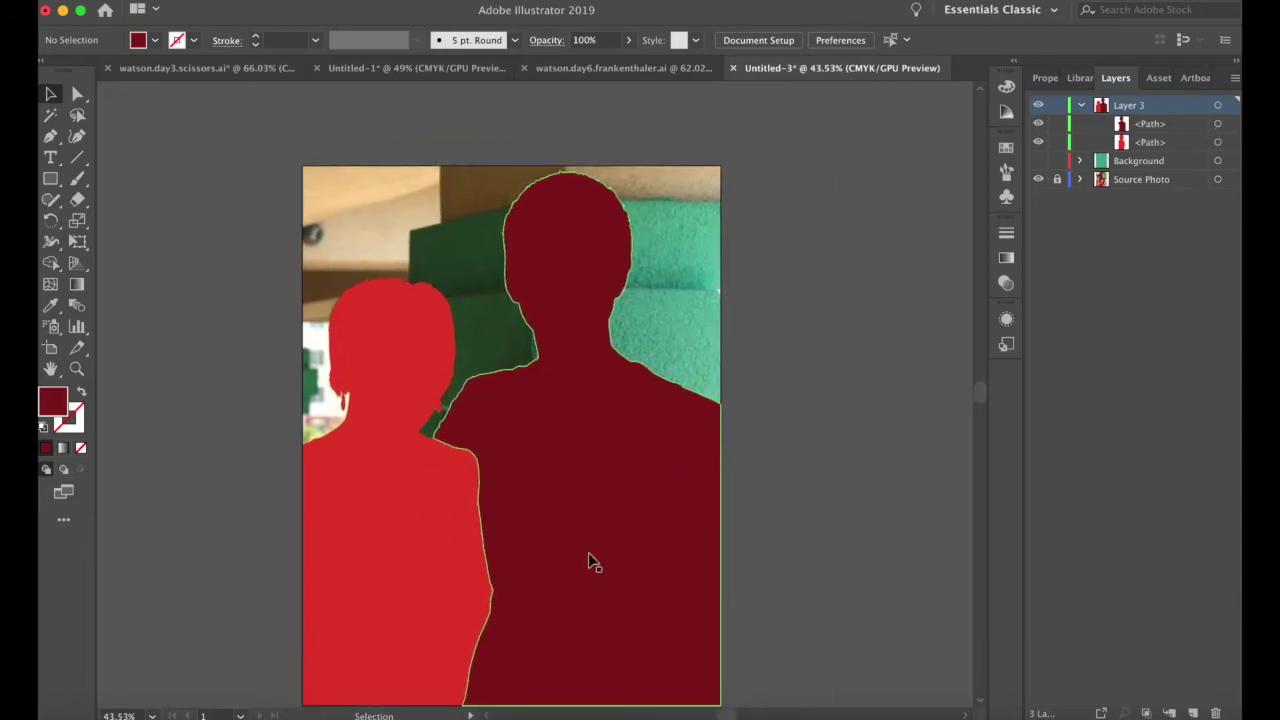
- Swap the man's shape back to no fill with a dark red stroke, exposing the baby in the photo
{"action": "left_click", "coordinate": [632, 456]}
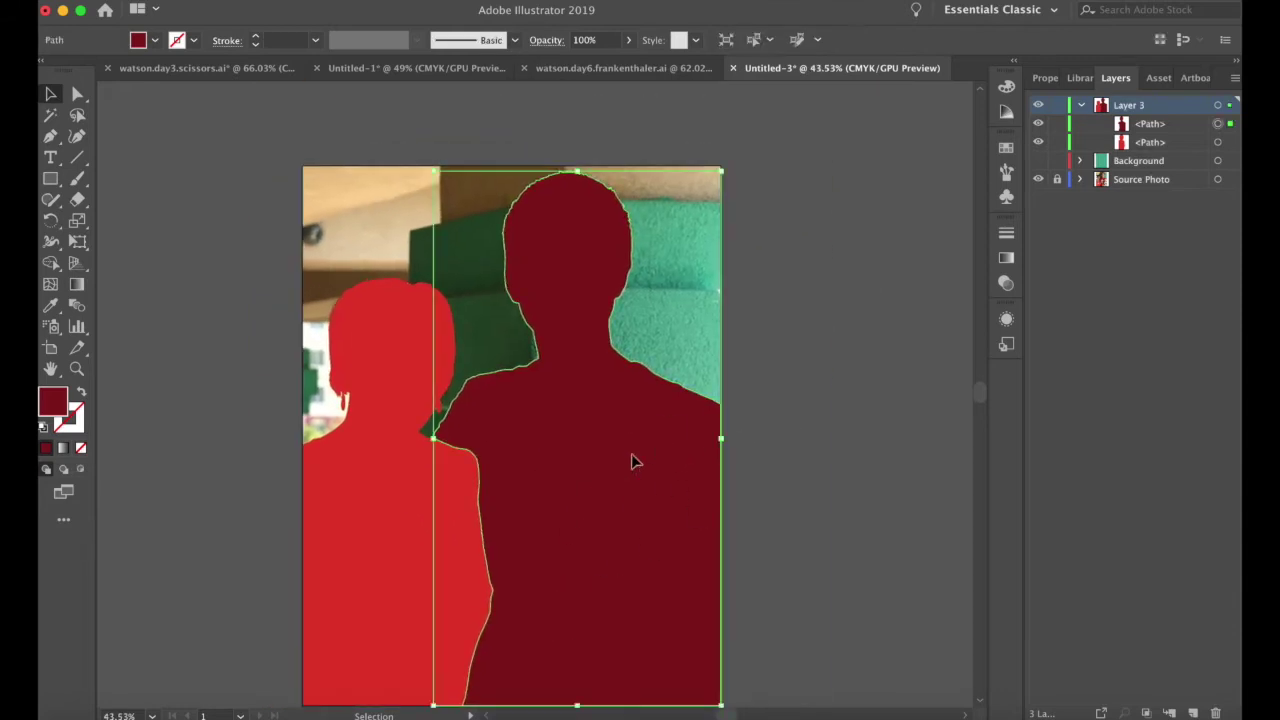
{"action": "key", "text": "shift+x"}
{"action": "scroll", "coordinate": [655, 585], "scroll_direction": "up", "scroll_amount": 6}
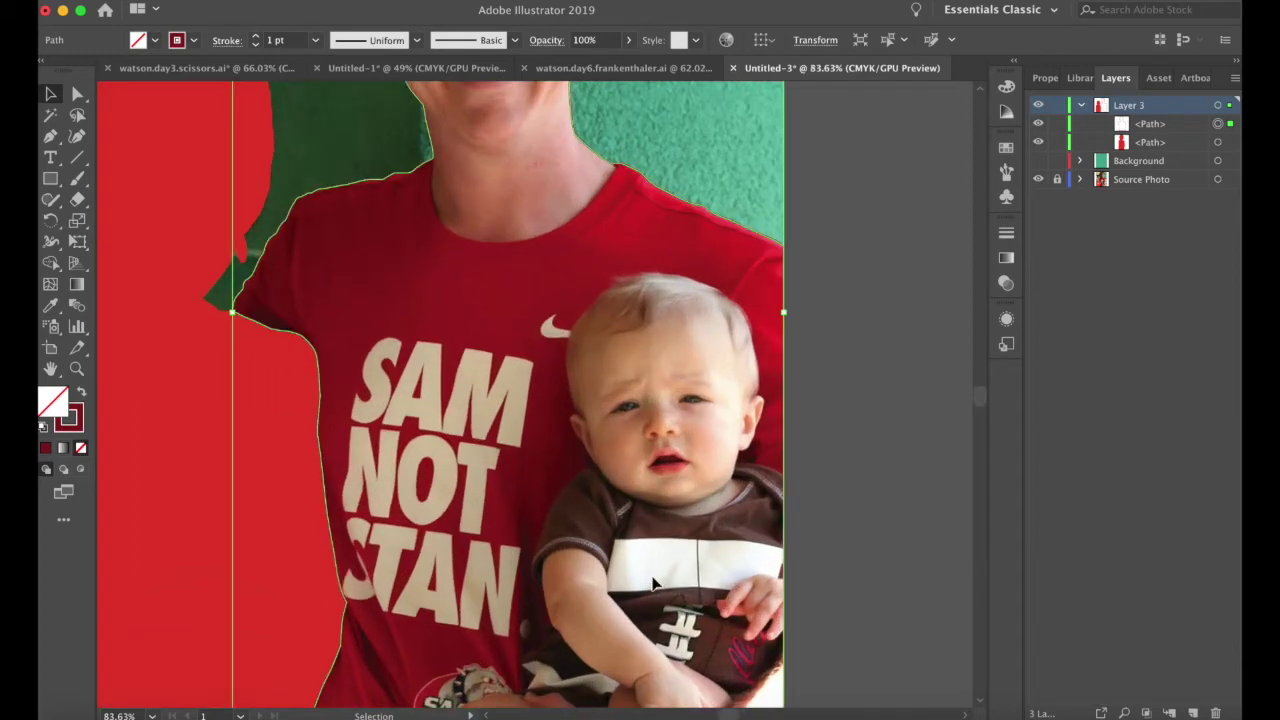
- Start a Pen path just below the artboard and trace up along the baby's leg and over the knee to the outfit
{"action": "key", "text": "p"}
{"action": "left_click", "coordinate": [551, 596]}
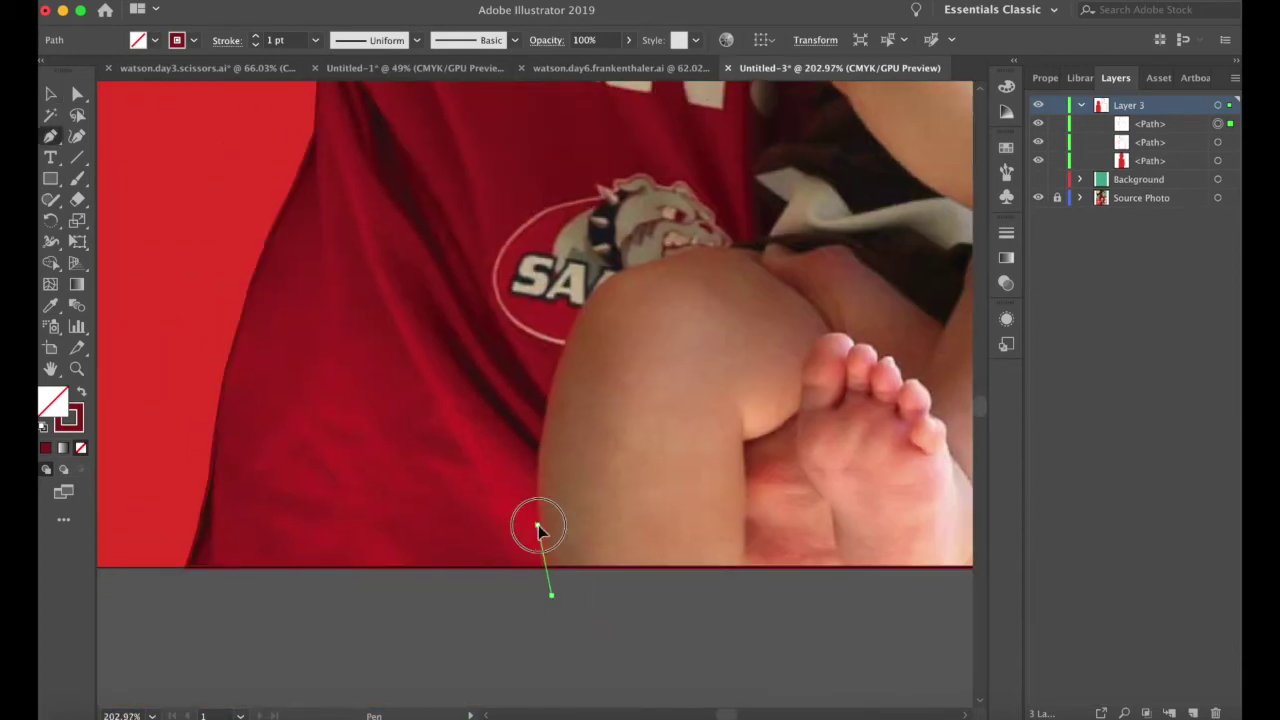
{"action": "left_click_drag", "start_coordinate": [537, 525], "coordinate": [537, 505]}
{"action": "left_click_drag", "start_coordinate": [544, 428], "coordinate": [479, 8]}
{"action": "left_click", "coordinate": [437, 1]}
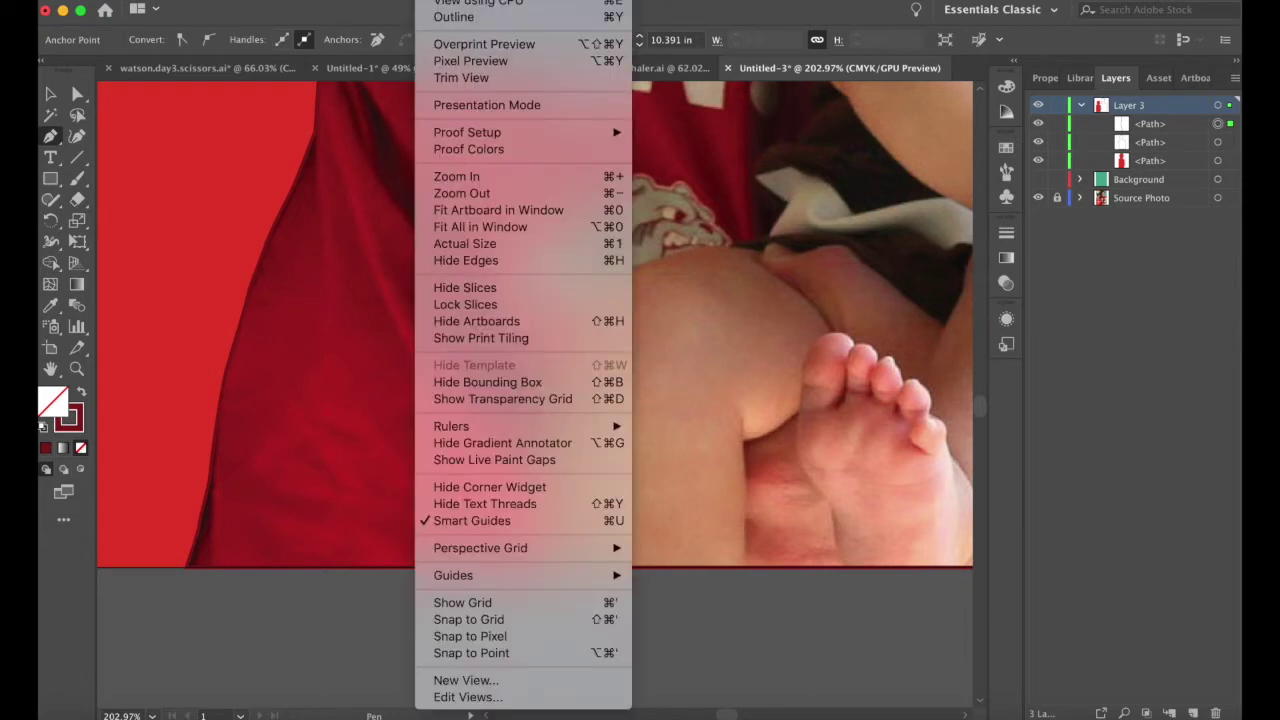
{"action": "left_click", "coordinate": [772, 331]}
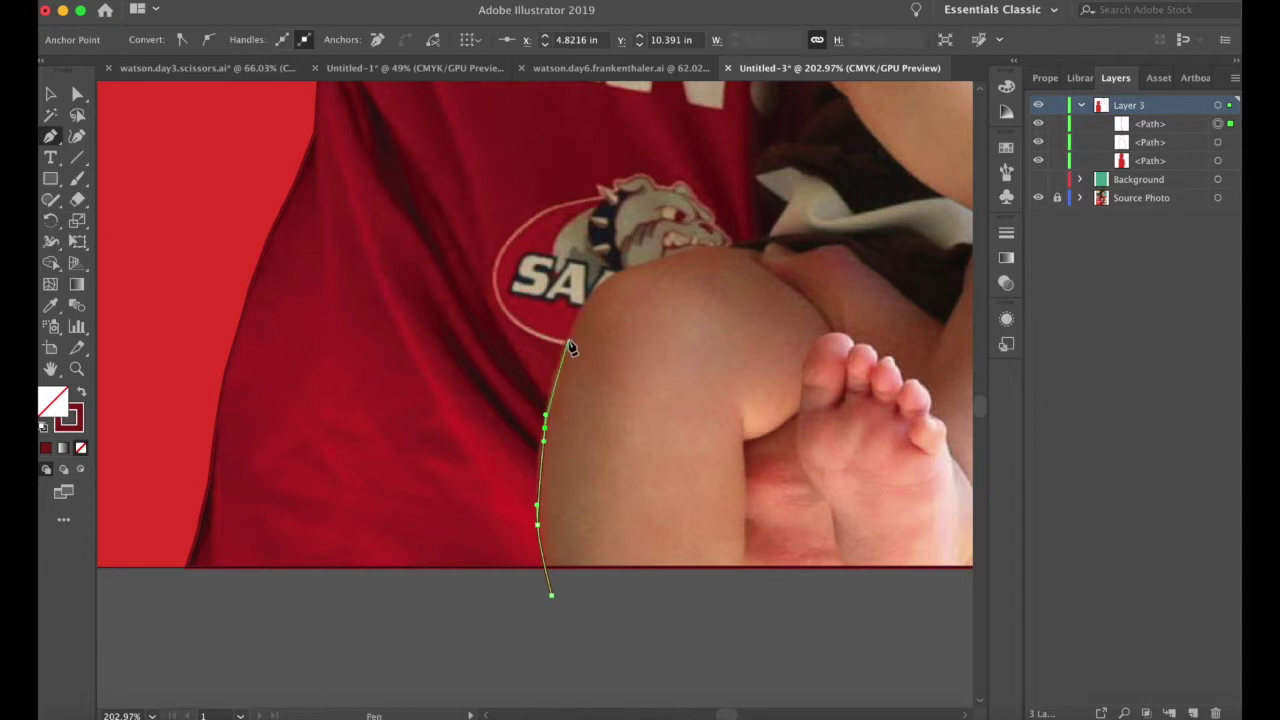
{"action": "left_click_drag", "start_coordinate": [569, 341], "coordinate": [574, 326]}
{"action": "left_click_drag", "start_coordinate": [614, 272], "coordinate": [631, 264]}
{"action": "left_click", "coordinate": [695, 247]}
{"action": "left_click", "coordinate": [734, 244]}
{"action": "left_click", "coordinate": [758, 237]}
- Continue the path up along the baby's outfit and the outer edge of the arm
{"action": "scroll", "coordinate": [760, 240], "scroll_direction": "up", "scroll_amount": 5}
{"action": "left_click", "coordinate": [709, 196]}
{"action": "left_click_drag", "start_coordinate": [729, 271], "coordinate": [782, 189]}
{"action": "scroll", "coordinate": [709, 240], "scroll_direction": "down", "scroll_amount": 5}
{"action": "left_click", "coordinate": [703, 402]}
{"action": "left_click", "coordinate": [736, 394]}
{"action": "left_click", "coordinate": [753, 365]}
{"action": "left_click", "coordinate": [755, 328]}
- Trace the baby's sleeve and shoulder up to the corner where the shoulder meets the jaw
{"action": "left_click", "coordinate": [715, 199]}
{"action": "scroll", "coordinate": [716, 203], "scroll_direction": "up", "scroll_amount": 5}
{"action": "left_click", "coordinate": [697, 300]}
{"action": "scroll", "coordinate": [746, 182], "scroll_direction": "up", "scroll_amount": 4}
{"action": "left_click_drag", "start_coordinate": [808, 160], "coordinate": [816, 157]}
{"action": "scroll", "coordinate": [818, 162], "scroll_direction": "up", "scroll_amount": 5}
{"action": "left_click", "coordinate": [743, 391]}
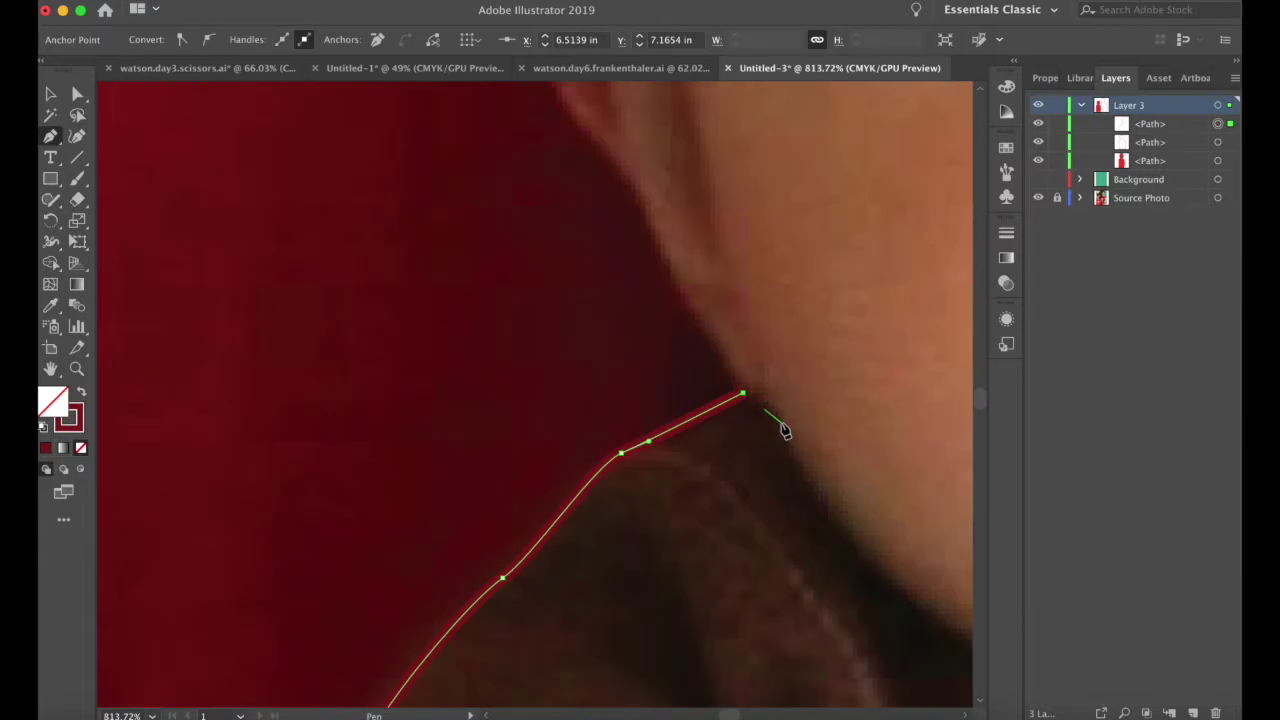
- Outline the edge of the baby's jaw and the ear on the side nearest the shirt lettering
{"action": "left_click", "coordinate": [720, 346]}
{"action": "left_click_drag", "start_coordinate": [663, 249], "coordinate": [645, 218]}
{"action": "scroll", "coordinate": [646, 222], "scroll_direction": "up", "scroll_amount": 5}
{"action": "left_click_drag", "start_coordinate": [675, 433], "coordinate": [638, 400]}
{"action": "left_click_drag", "start_coordinate": [594, 268], "coordinate": [594, 250]}
{"action": "left_click_drag", "start_coordinate": [648, 208], "coordinate": [684, 203]}
{"action": "scroll", "coordinate": [684, 210], "scroll_direction": "down", "scroll_amount": 4}
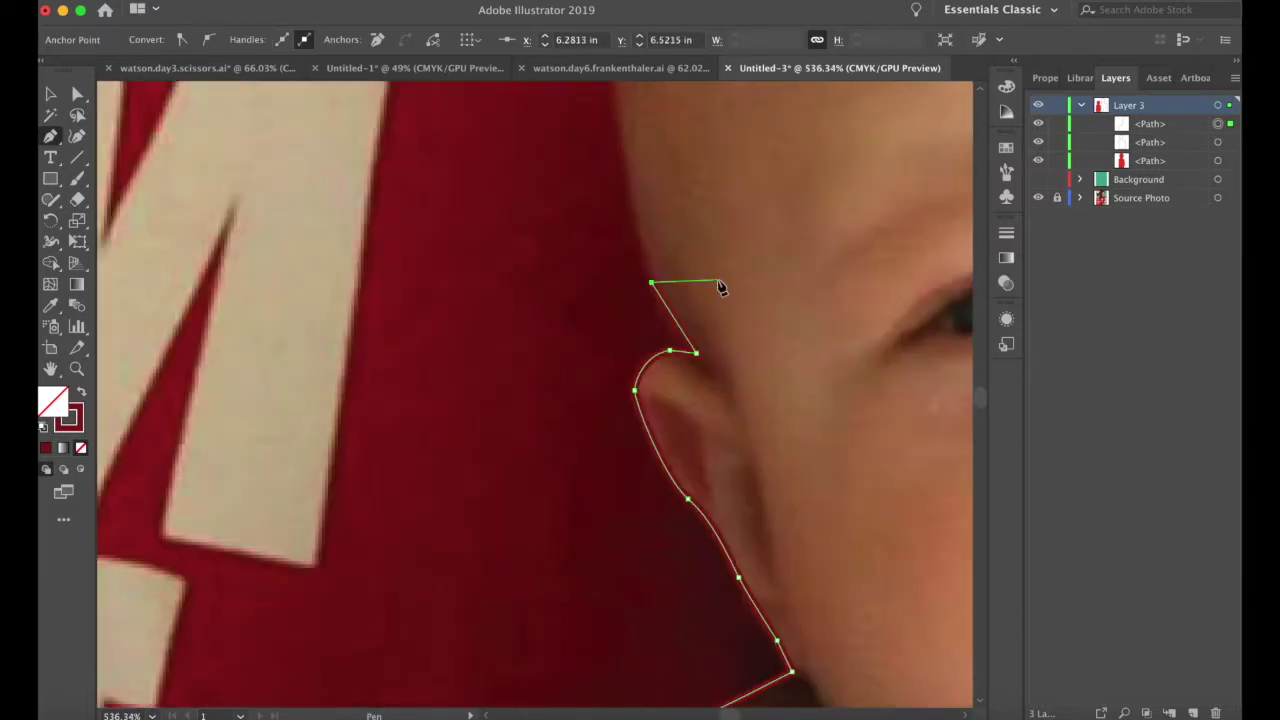
- Extend the path from above that ear up along the side of the baby's head with smooth curve points
{"action": "left_click_drag", "start_coordinate": [657, 287], "coordinate": [647, 266]}
{"action": "left_click_drag", "start_coordinate": [629, 180], "coordinate": [626, 165]}
{"action": "scroll", "coordinate": [630, 186], "scroll_direction": "up", "scroll_amount": 5}
{"action": "left_click_drag", "start_coordinate": [648, 347], "coordinate": [648, 326]}
{"action": "left_click_drag", "start_coordinate": [641, 227], "coordinate": [644, 205]}
{"action": "scroll", "coordinate": [644, 210], "scroll_direction": "up", "scroll_amount": 4}
{"action": "left_click_drag", "start_coordinate": [655, 262], "coordinate": [660, 241]}
{"action": "left_click_drag", "start_coordinate": [685, 191], "coordinate": [696, 173]}
- Trace the upper curve of the baby's head past the Nike swoosh to where the loose hair begins
{"action": "scroll", "coordinate": [696, 175], "scroll_direction": "up", "scroll_amount": 5}
{"action": "left_click_drag", "start_coordinate": [690, 300], "coordinate": [707, 281]}
{"action": "left_click_drag", "start_coordinate": [743, 246], "coordinate": [754, 237]}
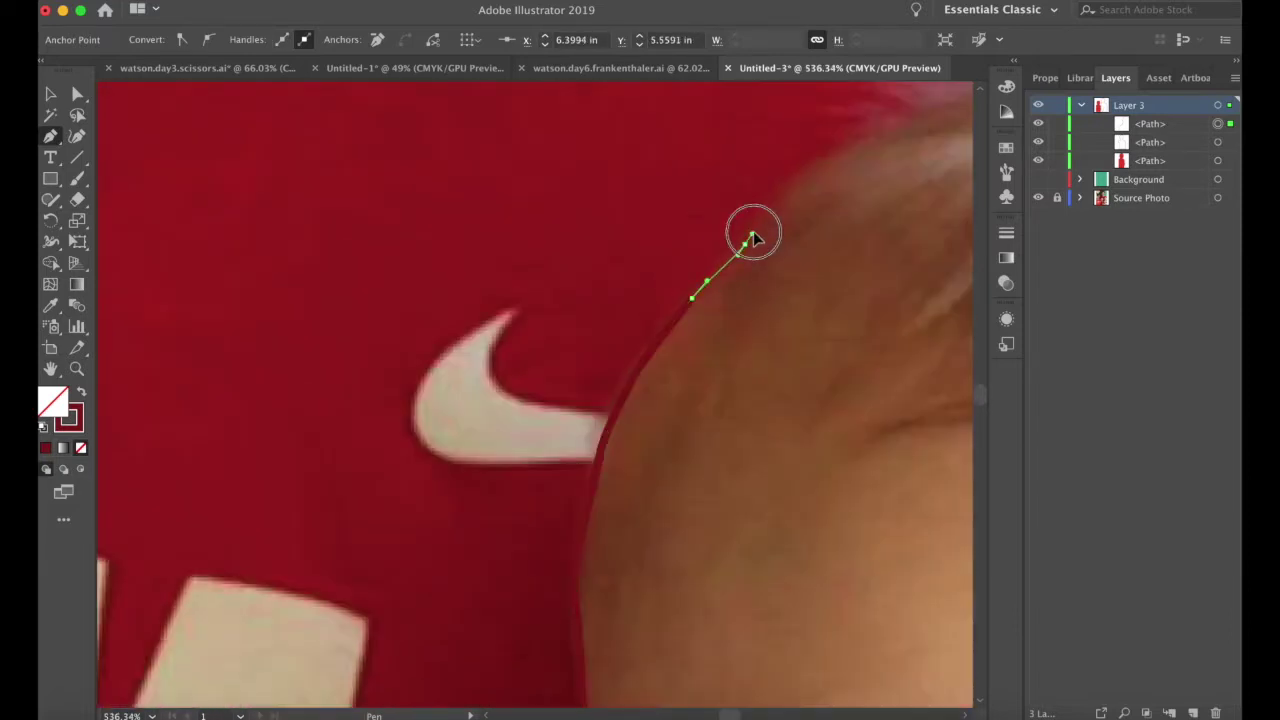
{"action": "scroll", "coordinate": [754, 237], "scroll_direction": "up", "scroll_amount": 3}
{"action": "scroll", "coordinate": [754, 237], "scroll_direction": "right", "scroll_amount": 4}
{"action": "left_click_drag", "start_coordinate": [650, 295], "coordinate": [663, 284]}
{"action": "left_click_drag", "start_coordinate": [722, 243], "coordinate": [735, 235]}
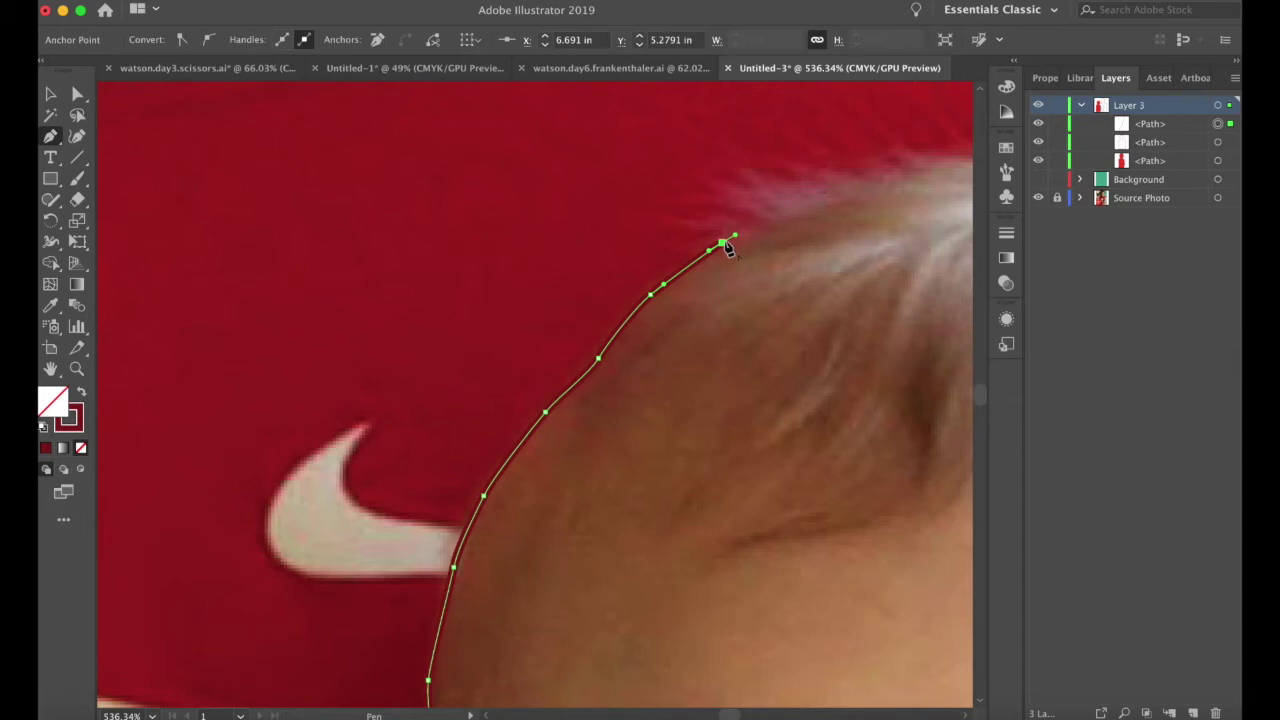
- Draw the loose hair tufts on the baby's head as a series of sharp zigzag spikes
{"action": "left_click", "coordinate": [722, 243]}
{"action": "left_click", "coordinate": [676, 247]}
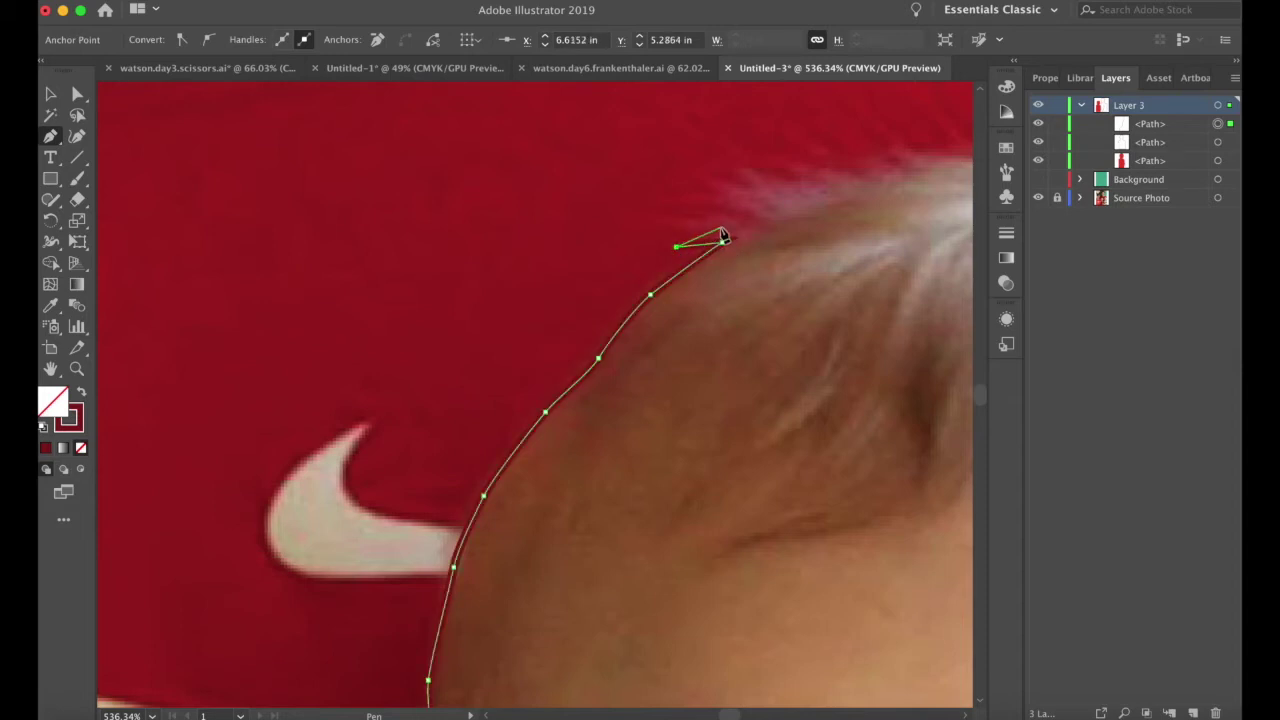
{"action": "left_click_drag", "start_coordinate": [726, 213], "coordinate": [650, 208]}
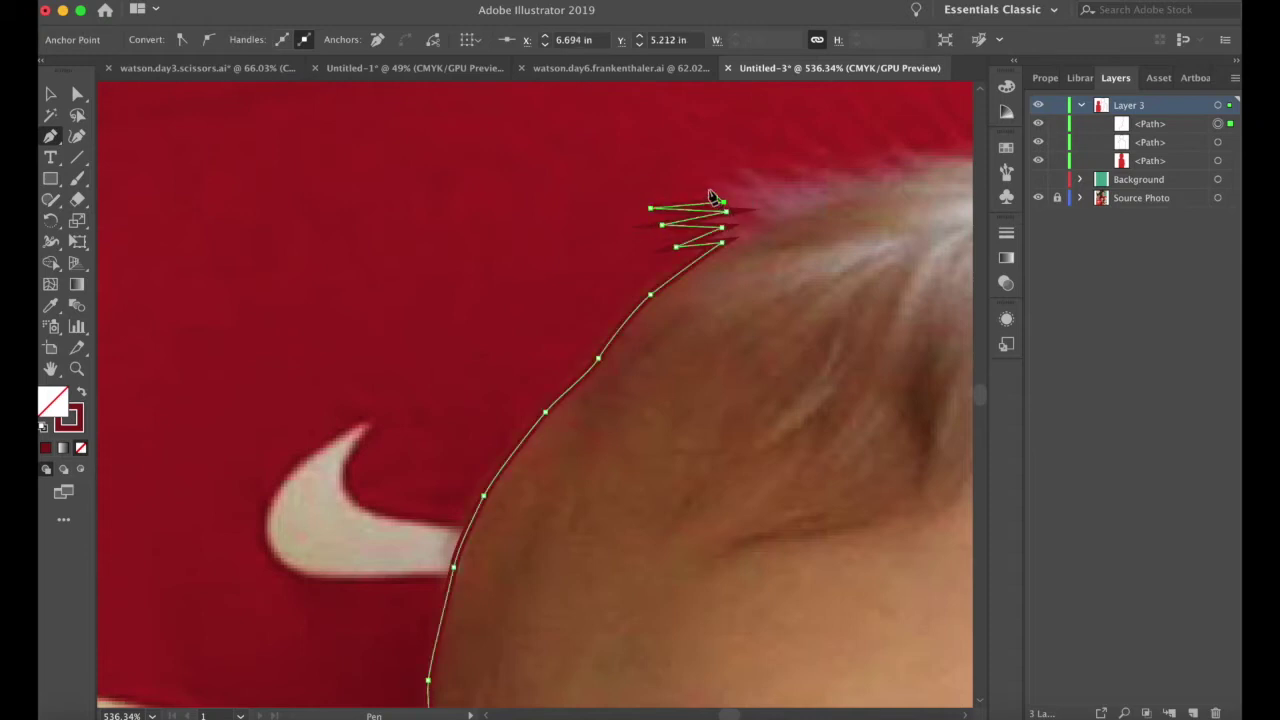
{"action": "left_click", "coordinate": [763, 194]}
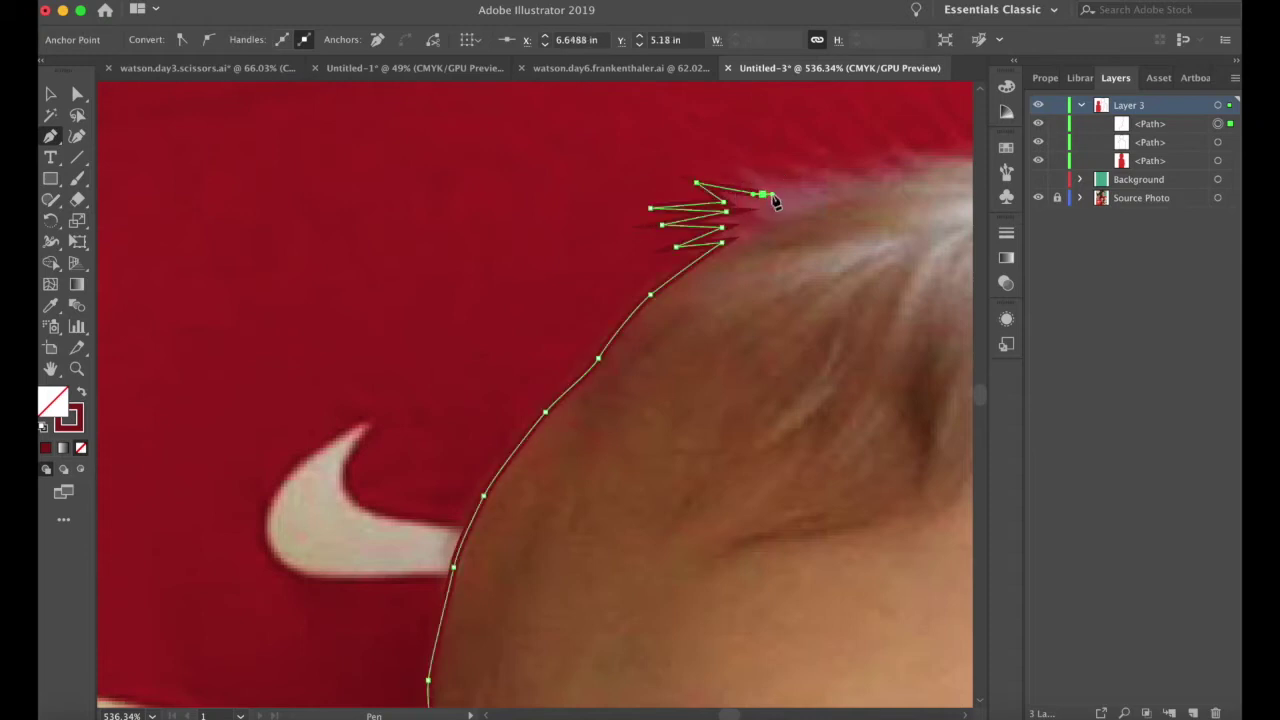
{"action": "left_click", "coordinate": [763, 194]}
{"action": "left_click", "coordinate": [752, 179]}
{"action": "left_click_drag", "start_coordinate": [806, 185], "coordinate": [817, 187]}
{"action": "left_click", "coordinate": [837, 187]}
{"action": "left_click", "coordinate": [785, 165]}
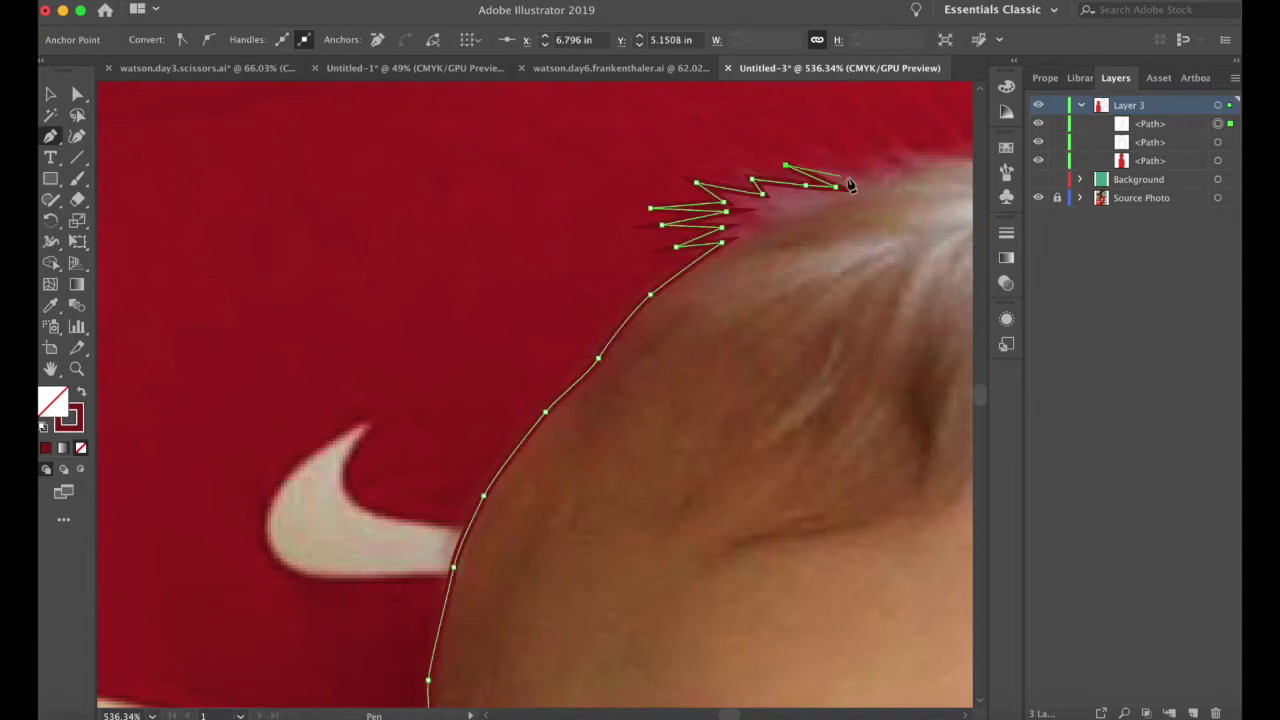
{"action": "left_click", "coordinate": [865, 178]}
- Continue the baby's hairline across the crown with a few more spiked tufts and a smooth curve
{"action": "scroll", "coordinate": [868, 184], "scroll_direction": "right", "scroll_amount": 4}
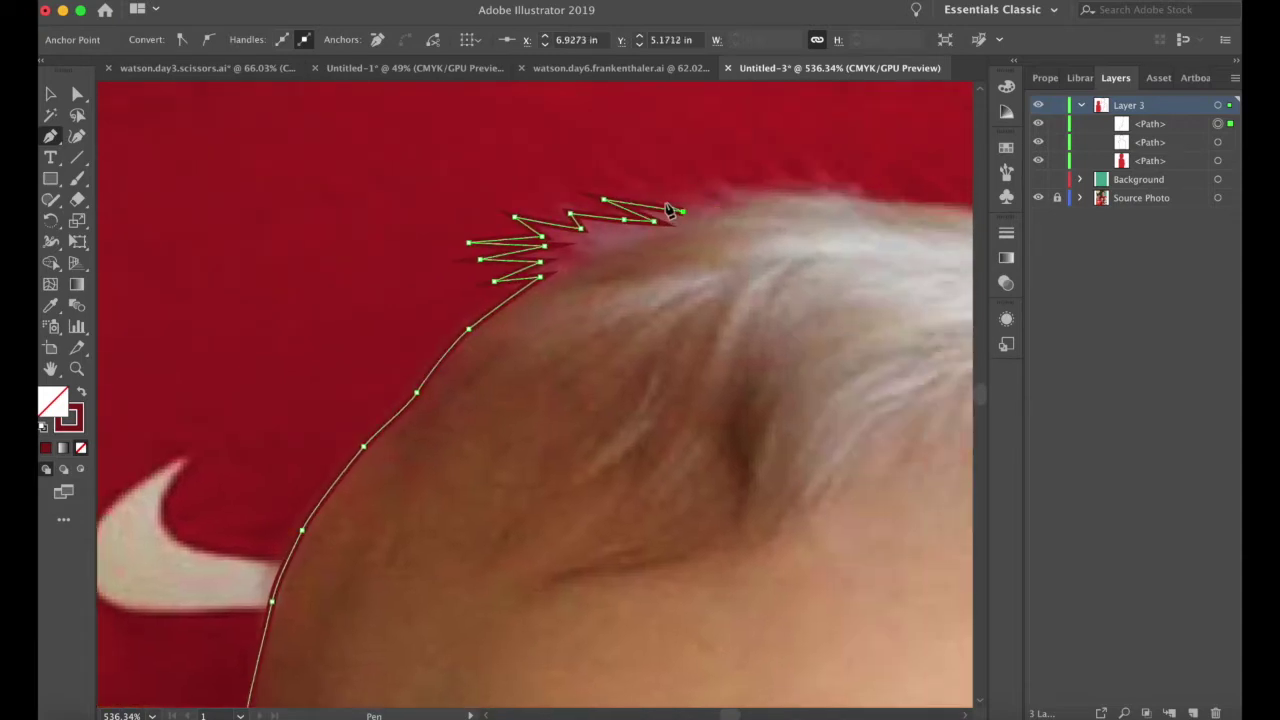
{"action": "left_click", "coordinate": [655, 188]}
{"action": "left_click_drag", "start_coordinate": [720, 201], "coordinate": [777, 257]}
{"action": "left_click", "coordinate": [806, 177]}
{"action": "left_click", "coordinate": [869, 194]}
{"action": "scroll", "coordinate": [871, 196], "scroll_direction": "right", "scroll_amount": 4}
{"action": "scroll", "coordinate": [849, 291], "scroll_direction": "right", "scroll_amount": 3}
- Trace the far side of the baby's head from the crown down toward the other ear
{"action": "left_click_drag", "start_coordinate": [806, 371], "coordinate": [865, 415]}
{"action": "scroll", "coordinate": [814, 374], "scroll_direction": "down", "scroll_amount": 2}
{"action": "left_click_drag", "start_coordinate": [863, 488], "coordinate": [868, 498]}
{"action": "scroll", "coordinate": [866, 495], "scroll_direction": "down", "scroll_amount": 4}
{"action": "left_click_drag", "start_coordinate": [874, 377], "coordinate": [880, 397]}
{"action": "left_click_drag", "start_coordinate": [897, 491], "coordinate": [898, 508]}
{"action": "left_click", "coordinate": [897, 622]}
- Outline the baby's second ear from its tip down to the lobe
{"action": "scroll", "coordinate": [883, 605], "scroll_direction": "down", "scroll_amount": 4}
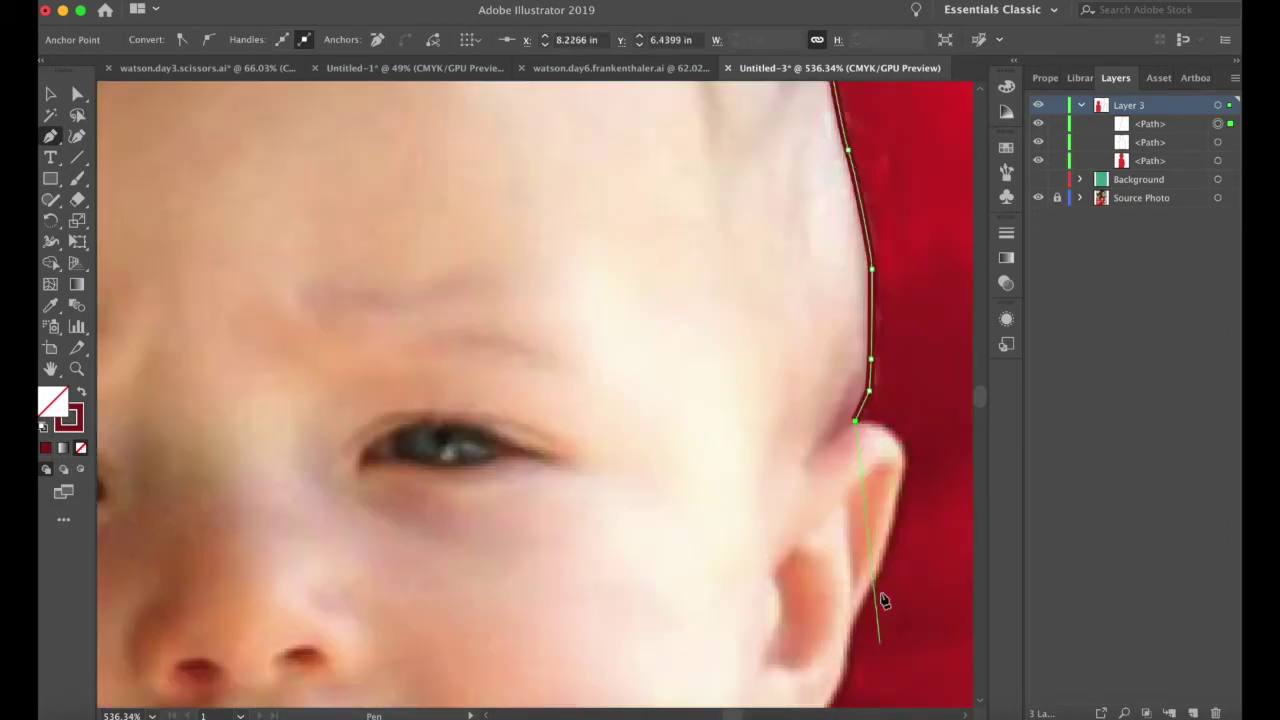
{"action": "left_click_drag", "start_coordinate": [906, 450], "coordinate": [912, 468]}
{"action": "left_click", "coordinate": [893, 525]}
{"action": "left_click", "coordinate": [884, 565]}
{"action": "scroll", "coordinate": [882, 566], "scroll_direction": "down", "scroll_amount": 4}
{"action": "left_click", "coordinate": [873, 477]}
{"action": "left_click", "coordinate": [861, 529]}
{"action": "left_click", "coordinate": [832, 596]}
- Trace the baby's jaw and far shoulder, ending the path just beyond the artboard's edge
{"action": "scroll", "coordinate": [760, 642], "scroll_direction": "down", "scroll_amount": 4}
{"action": "left_click_drag", "start_coordinate": [816, 498], "coordinate": [736, 503]}
{"action": "left_click", "coordinate": [794, 585]}
{"action": "left_click", "coordinate": [862, 582]}
{"action": "scroll", "coordinate": [862, 582], "scroll_direction": "right", "scroll_amount": 7}
{"action": "scroll", "coordinate": [862, 582], "scroll_direction": "down", "scroll_amount": 3}
{"action": "left_click_drag", "start_coordinate": [852, 574], "coordinate": [874, 588]}
{"action": "scroll", "coordinate": [893, 520], "scroll_direction": "down", "scroll_amount": 8}
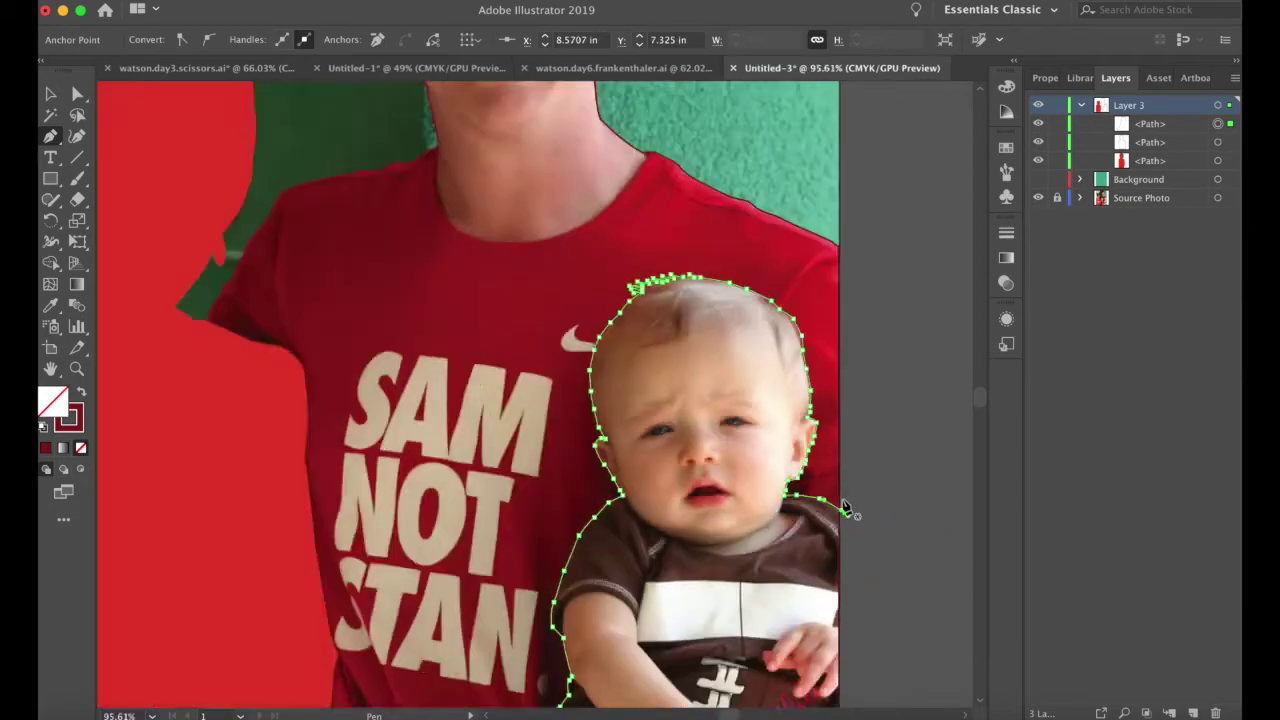
- Split the baby's area from the man's shape along the traced path with the Shape Builder
{"action": "scroll", "coordinate": [835, 510], "scroll_direction": "up", "scroll_amount": 2}
{"action": "key", "text": "v"}
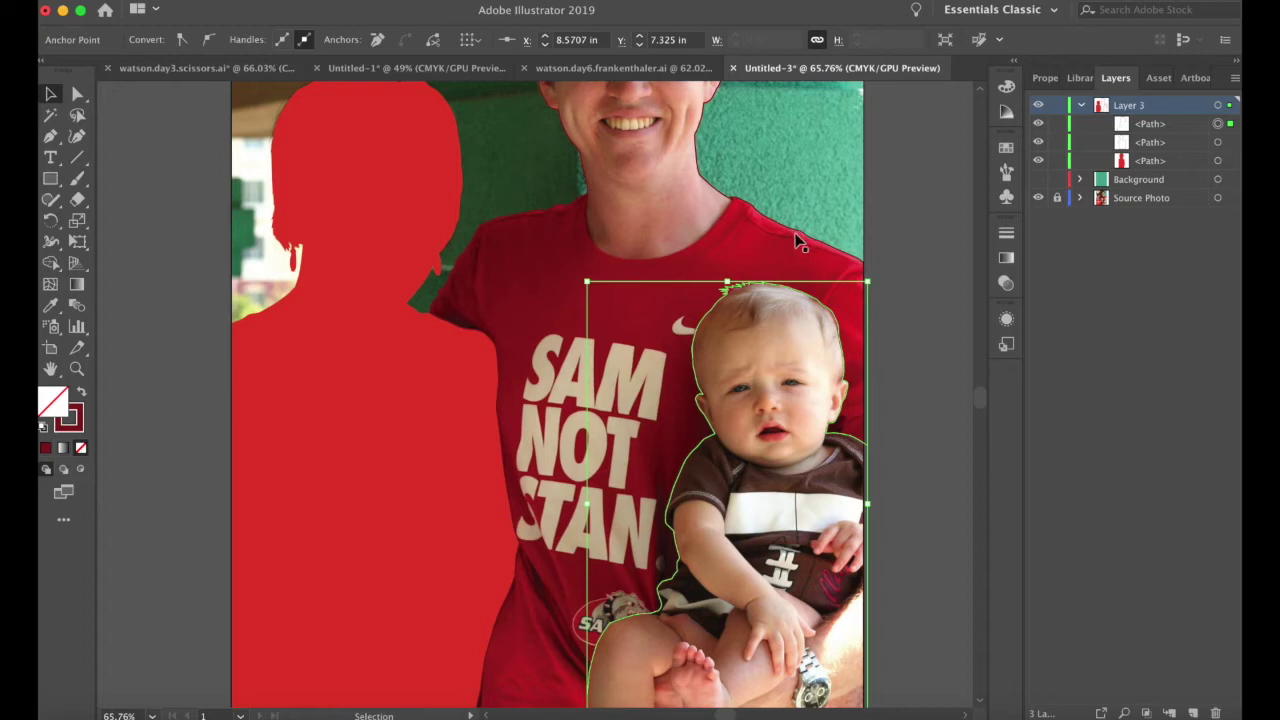
{"action": "left_click", "coordinate": [711, 185], "text": "shift"}
{"action": "key", "text": "shift+m"}
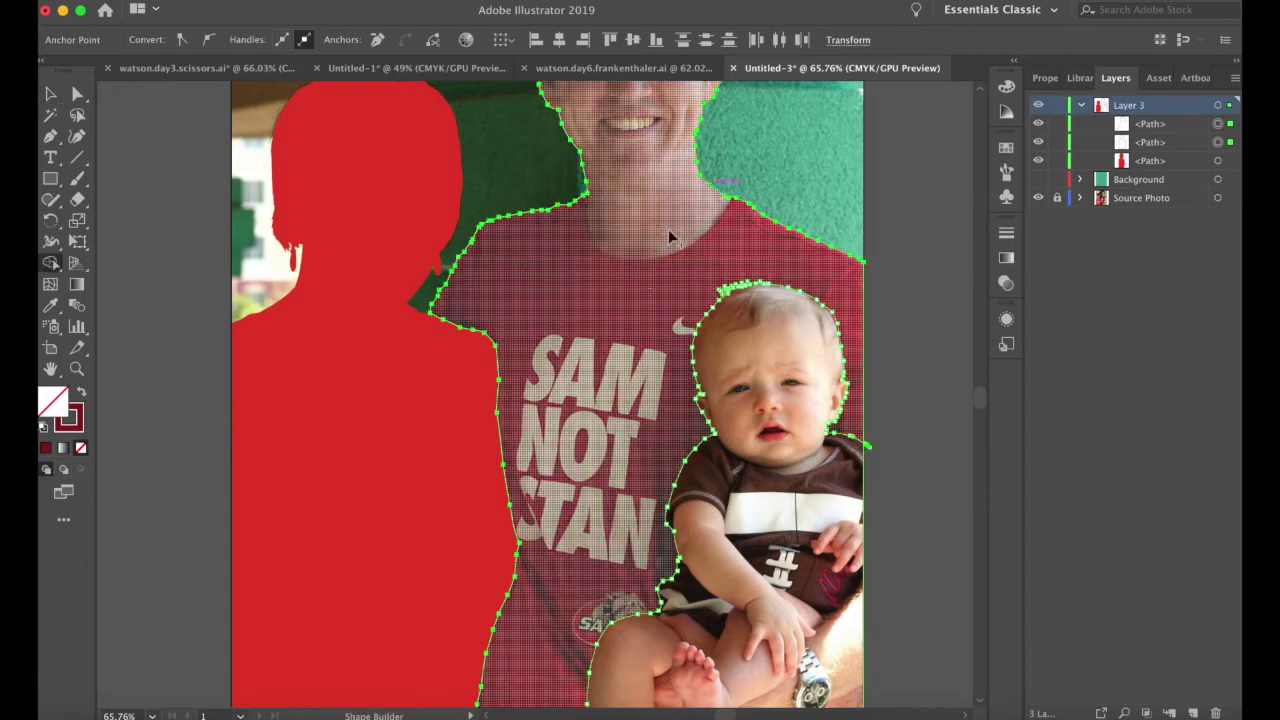
{"action": "left_click", "coordinate": [640, 278]}
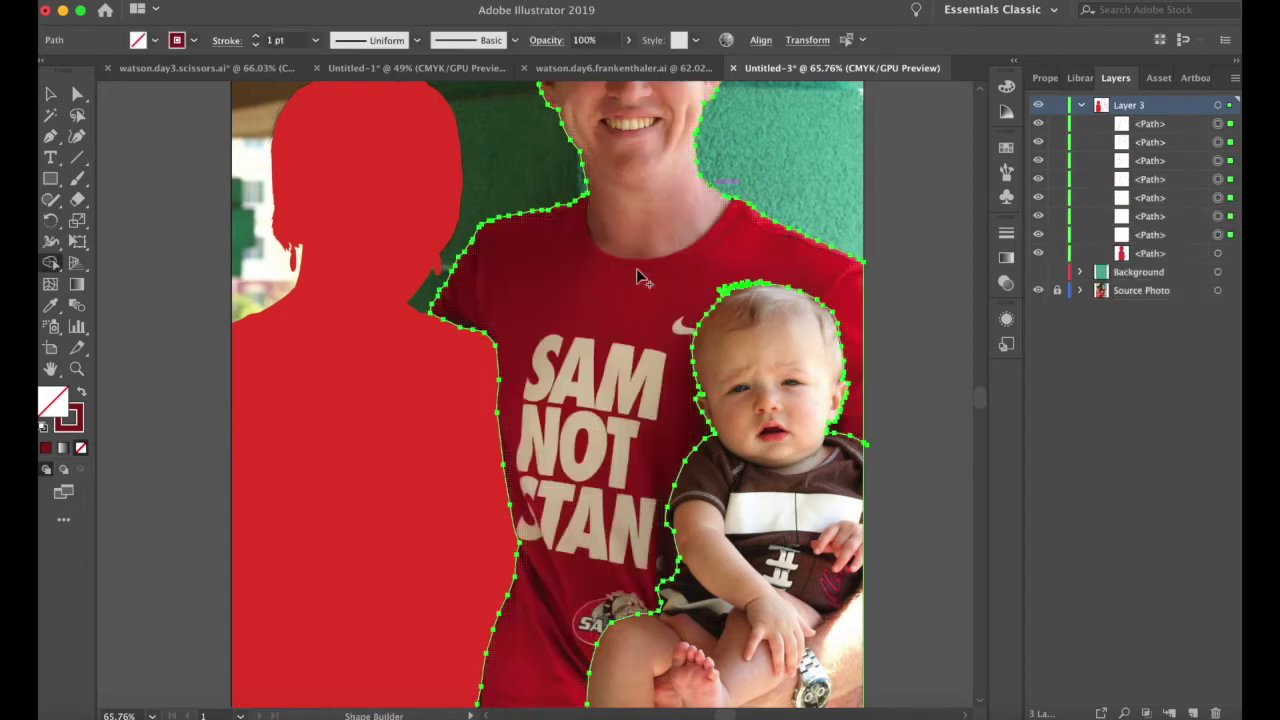
{"action": "left_click", "coordinate": [752, 493]}
{"action": "scroll", "coordinate": [752, 493], "scroll_direction": "down", "scroll_amount": 5}
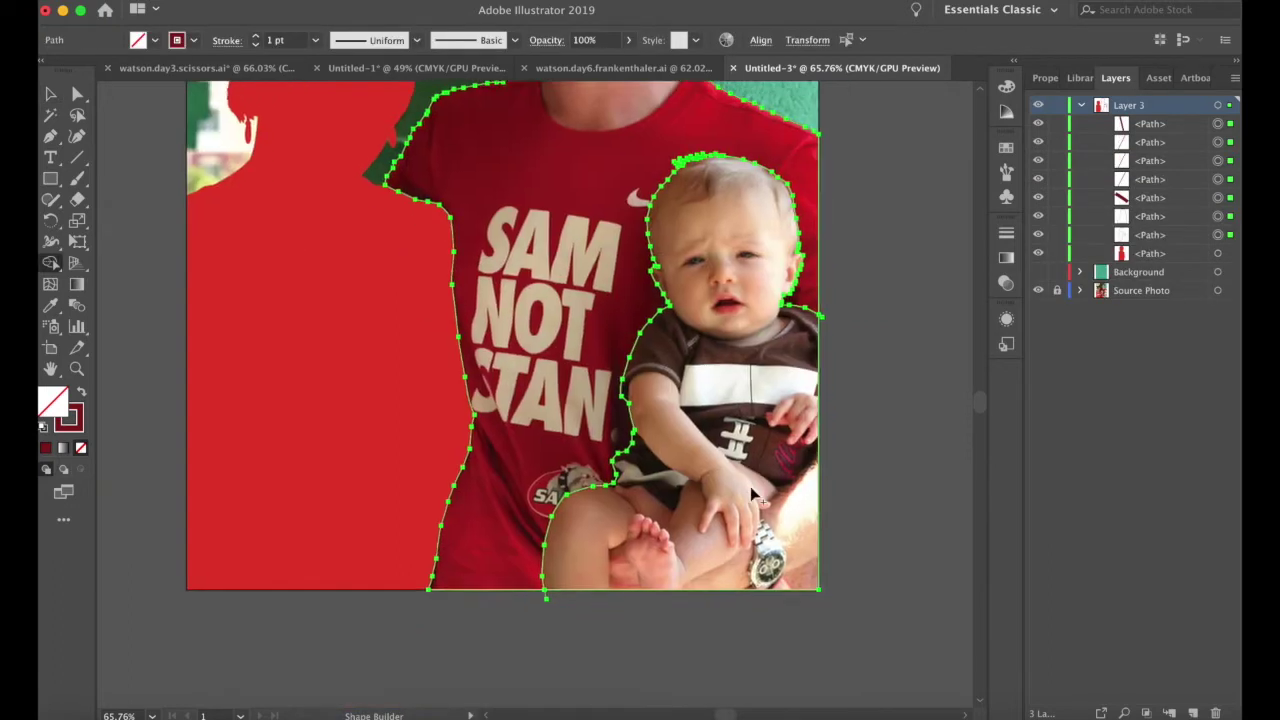
- Fill the baby's shape with the dark brown sampled from the baby's outfit in the photo
{"action": "key", "text": "v"}
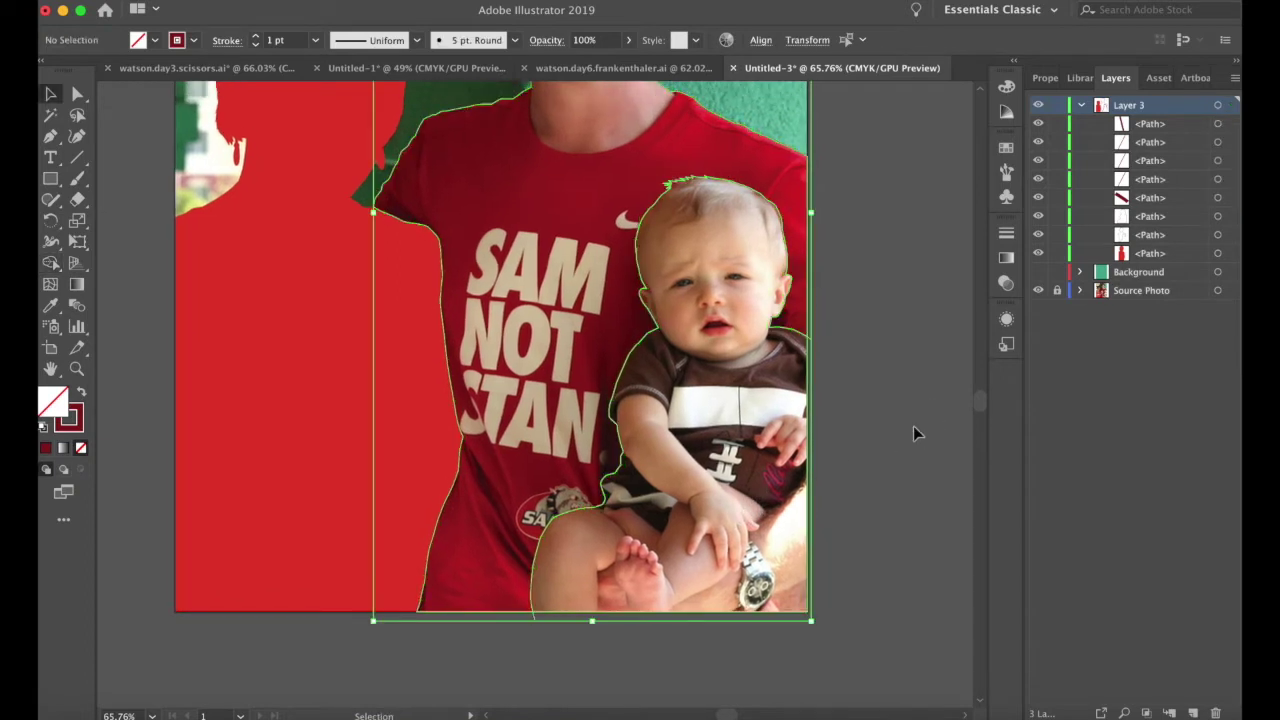
{"action": "left_click", "coordinate": [913, 426]}
{"action": "scroll", "coordinate": [913, 426], "scroll_direction": "up", "scroll_amount": 3}
{"action": "left_click", "coordinate": [779, 565]}
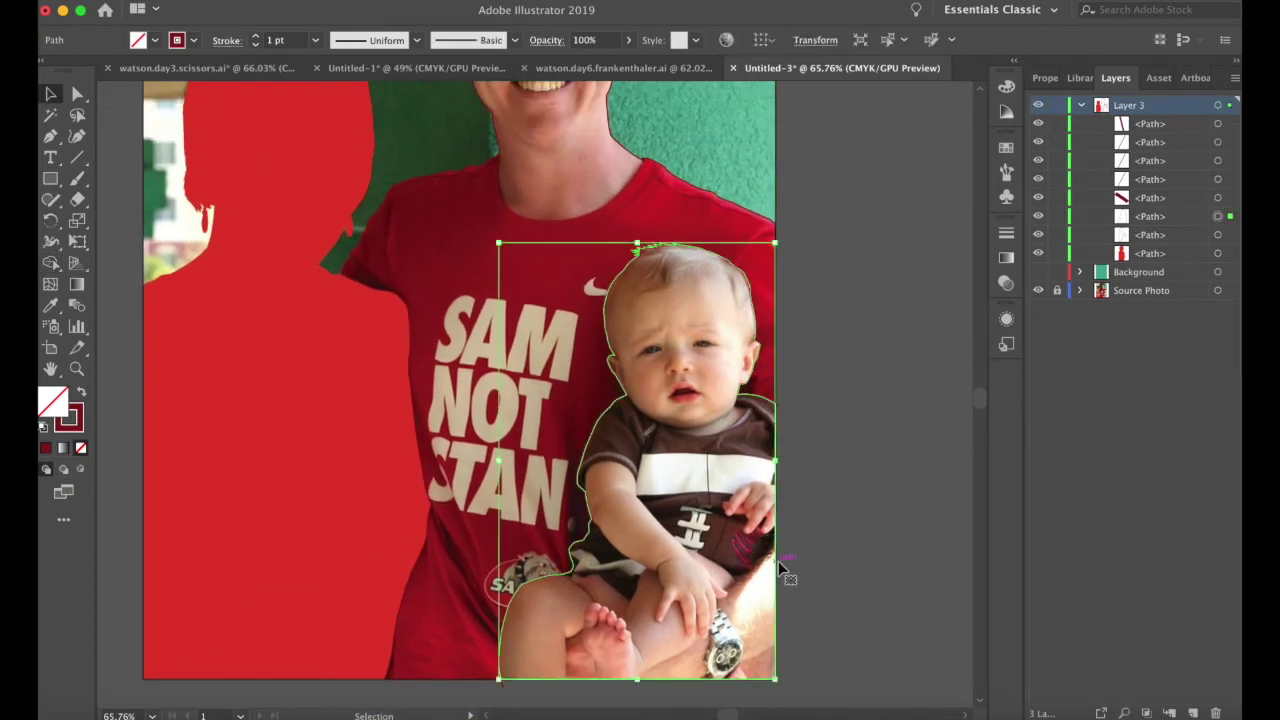
{"action": "key", "text": "i"}
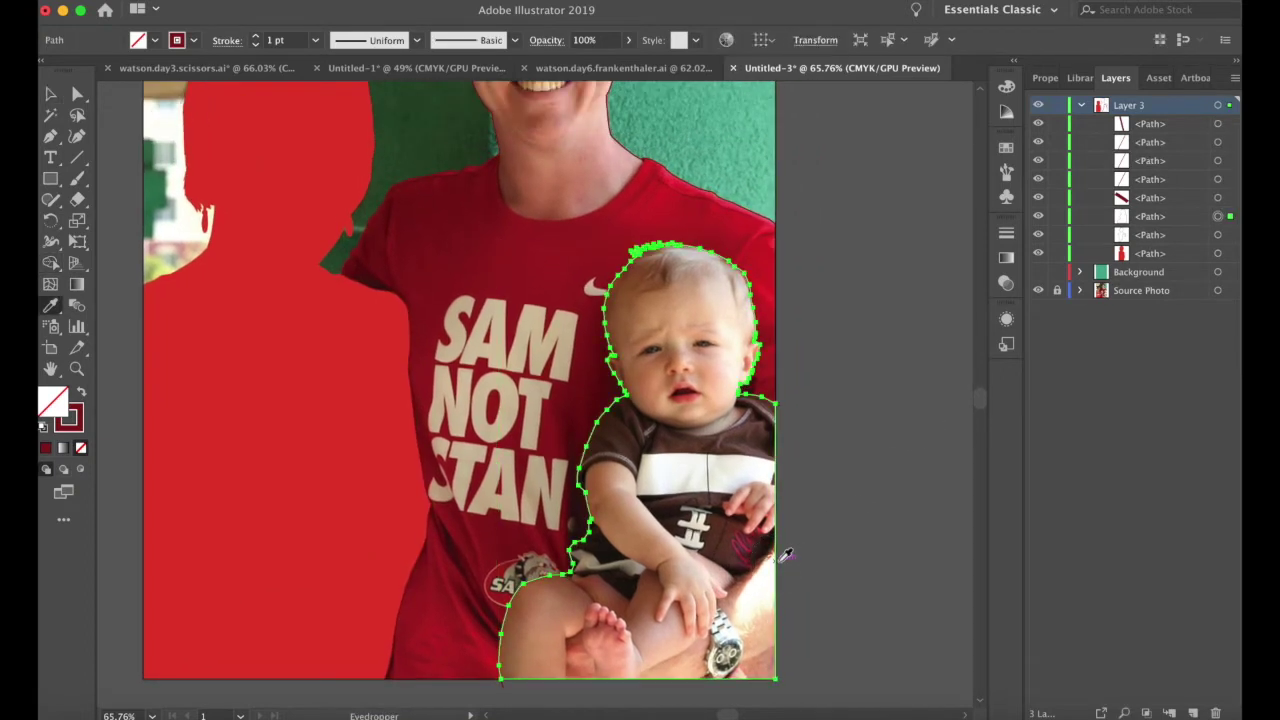
{"action": "left_click", "coordinate": [723, 520]}
{"action": "key", "text": "v"}
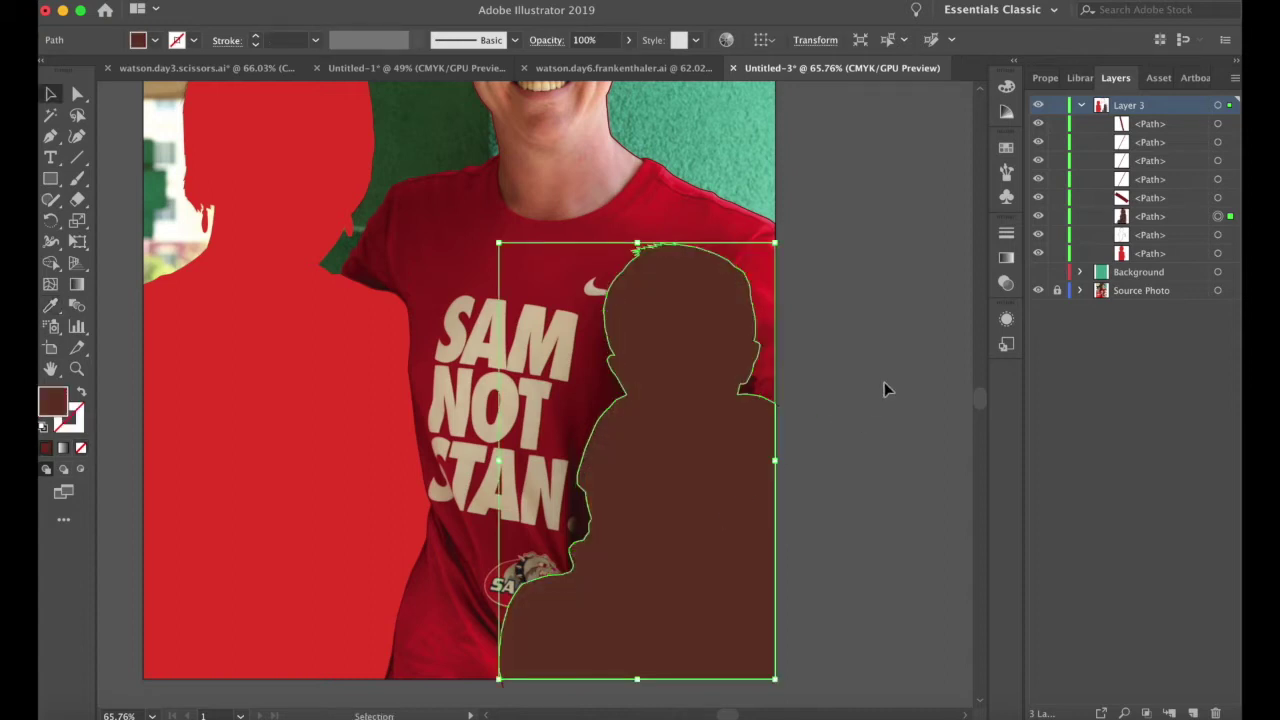
- Swap the man's shape to a dark red fill with no stroke and deselect it
{"action": "left_click", "coordinate": [884, 382]}
{"action": "left_click", "coordinate": [775, 235]}
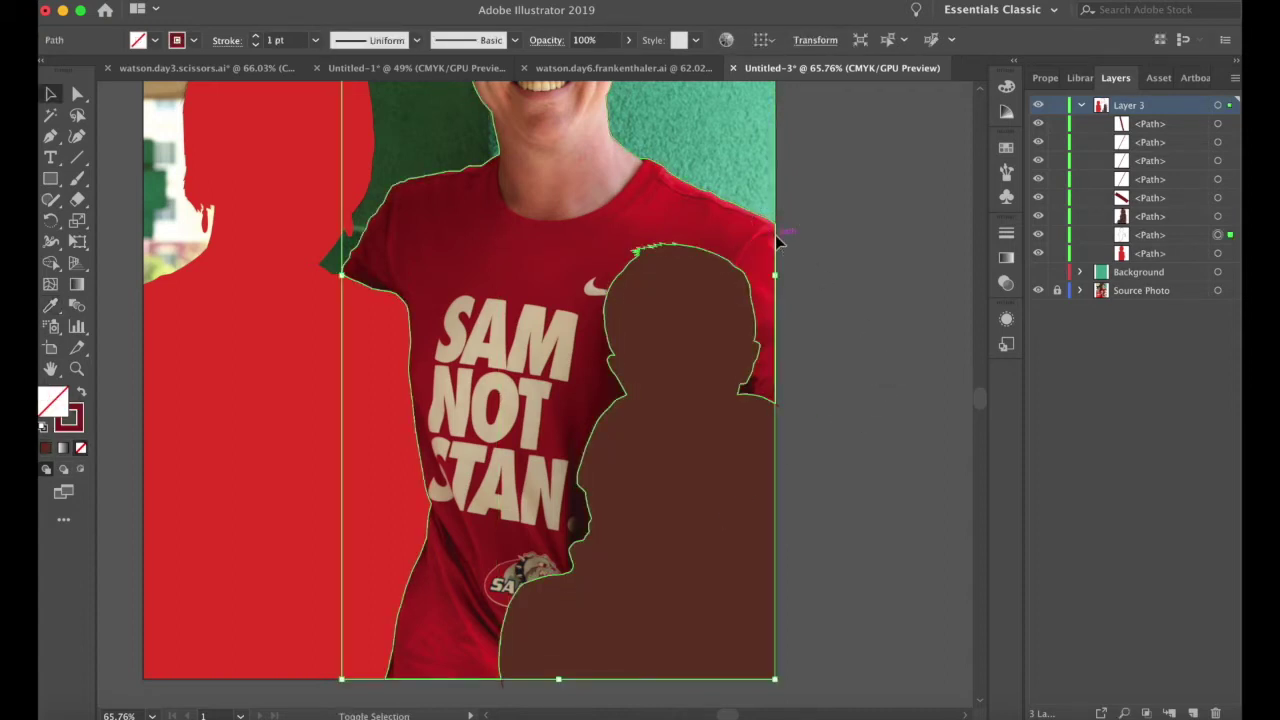
{"action": "key", "text": "shift+x"}
{"action": "left_click", "coordinate": [858, 304]}
{"action": "scroll", "coordinate": [858, 304], "scroll_direction": "down", "scroll_amount": 3}
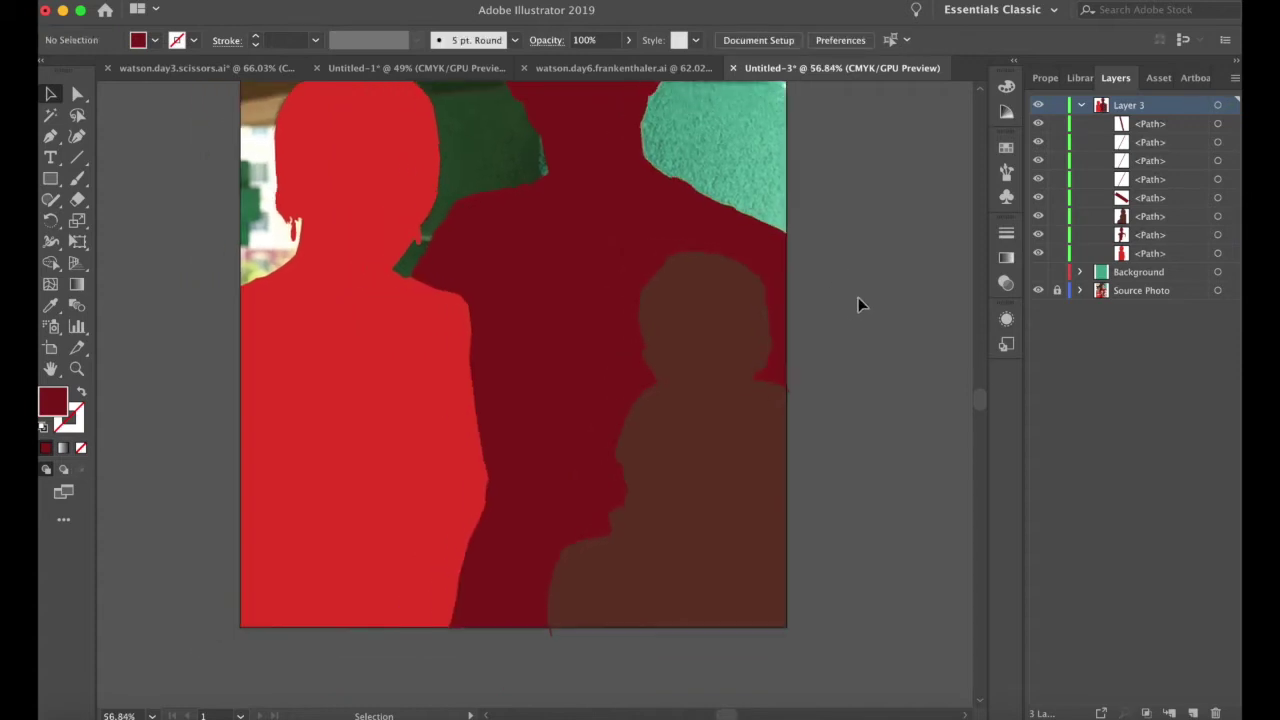
- Delete the five leftover path fragments above the baby's shape from Layer 3
{"action": "left_click", "coordinate": [1230, 126]}
{"action": "key", "text": "Delete"}
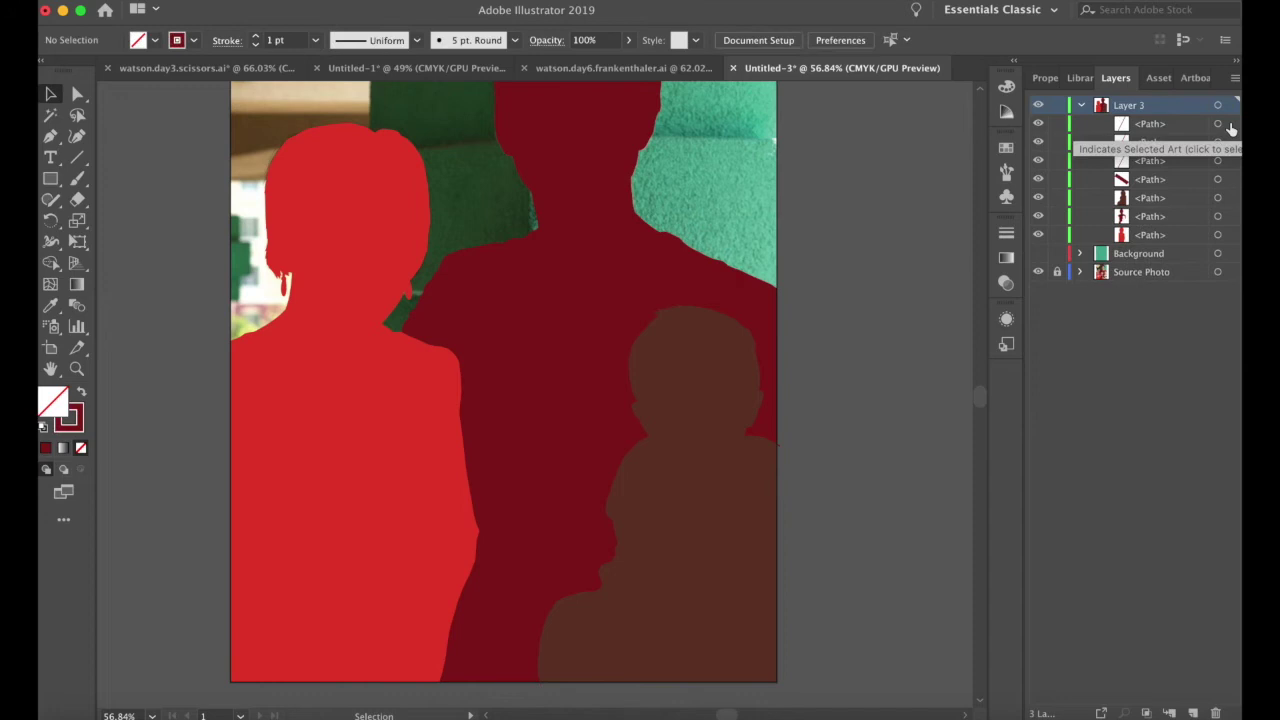
{"action": "left_click", "coordinate": [1230, 126]}
{"action": "key", "text": "Delete"}
{"action": "left_click", "coordinate": [1230, 126]}
{"action": "key", "text": "Delete"}
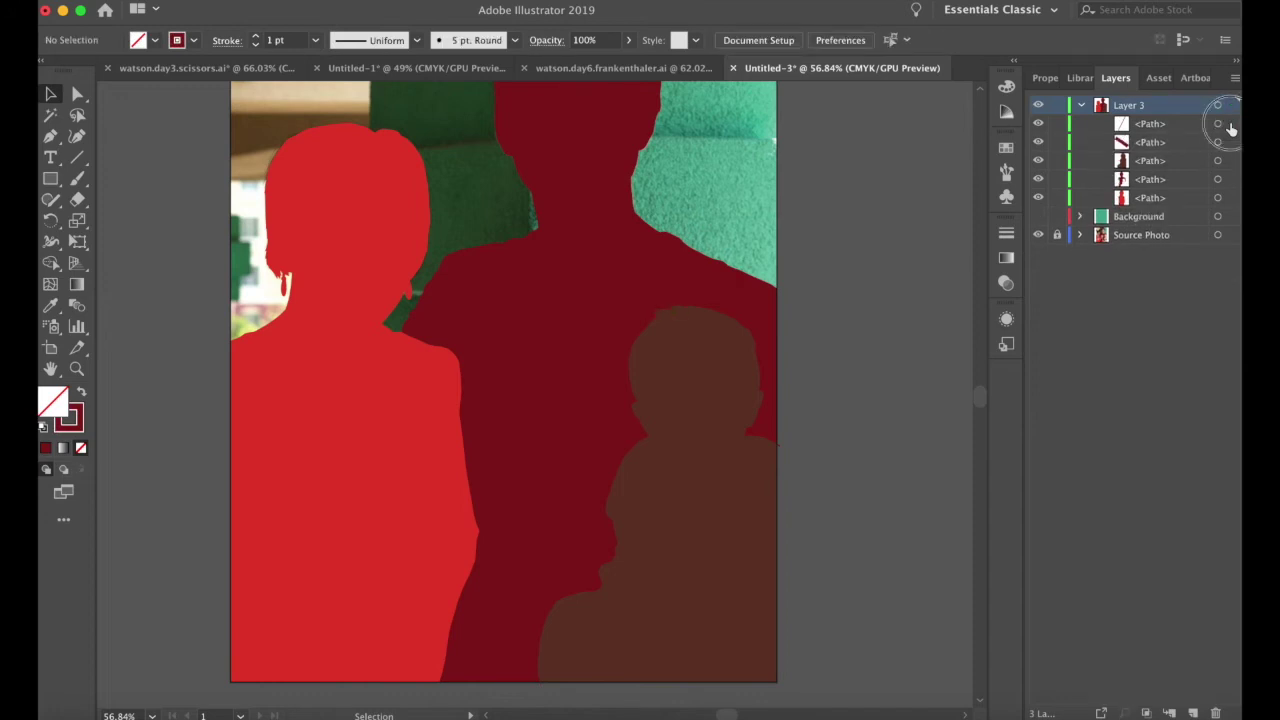
{"action": "left_click", "coordinate": [1230, 126]}
{"action": "key", "text": "Delete"}
{"action": "left_click", "coordinate": [1230, 126]}
{"action": "key", "text": "Delete"}
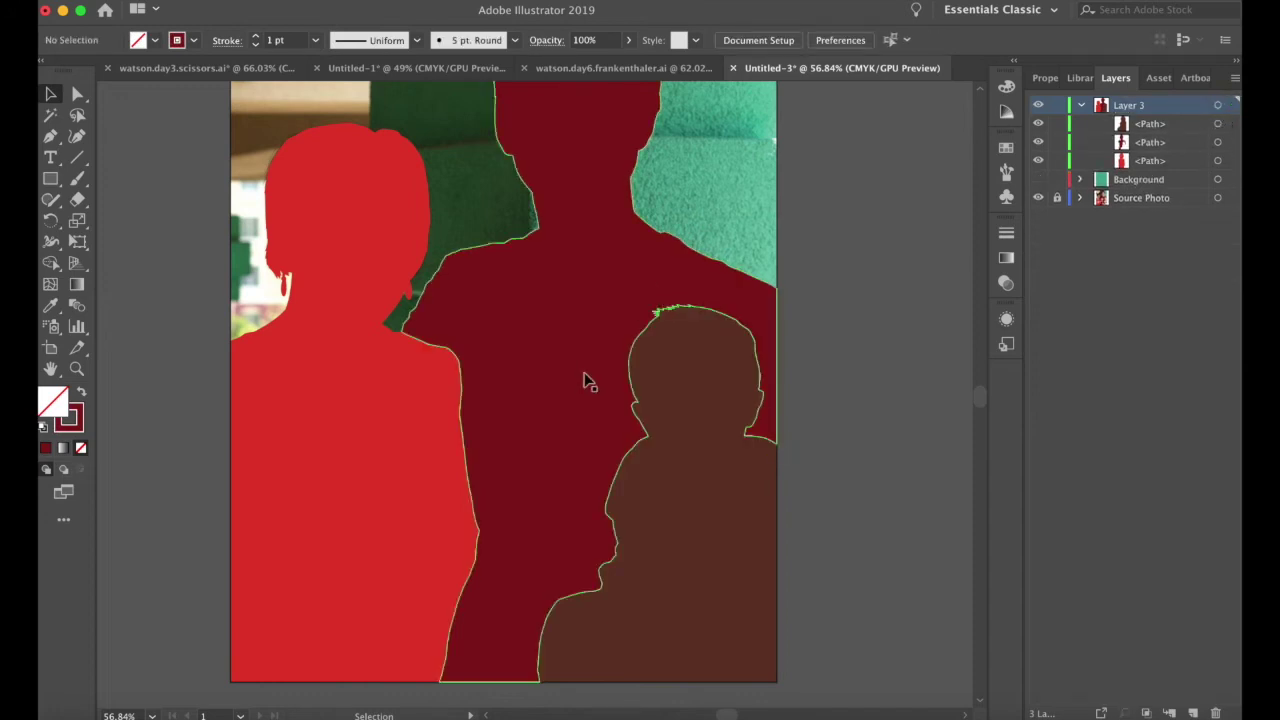
- Show the green Background layer to check the three silhouettes against it, and hide it again
{"action": "scroll", "coordinate": [584, 373], "scroll_direction": "down", "scroll_amount": 3}
{"action": "scroll", "coordinate": [807, 358], "scroll_direction": "up", "scroll_amount": 2}
{"action": "scroll", "coordinate": [807, 358], "scroll_direction": "left", "scroll_amount": 2}
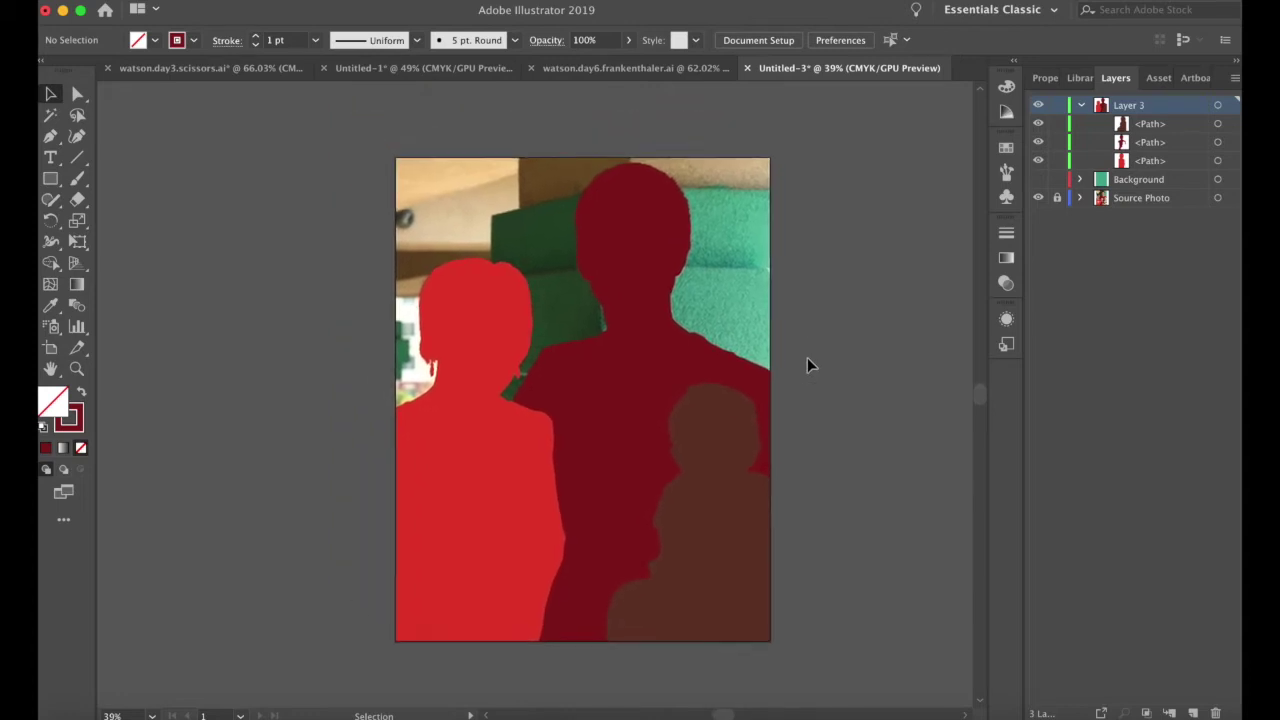
{"action": "left_click", "coordinate": [1038, 180]}
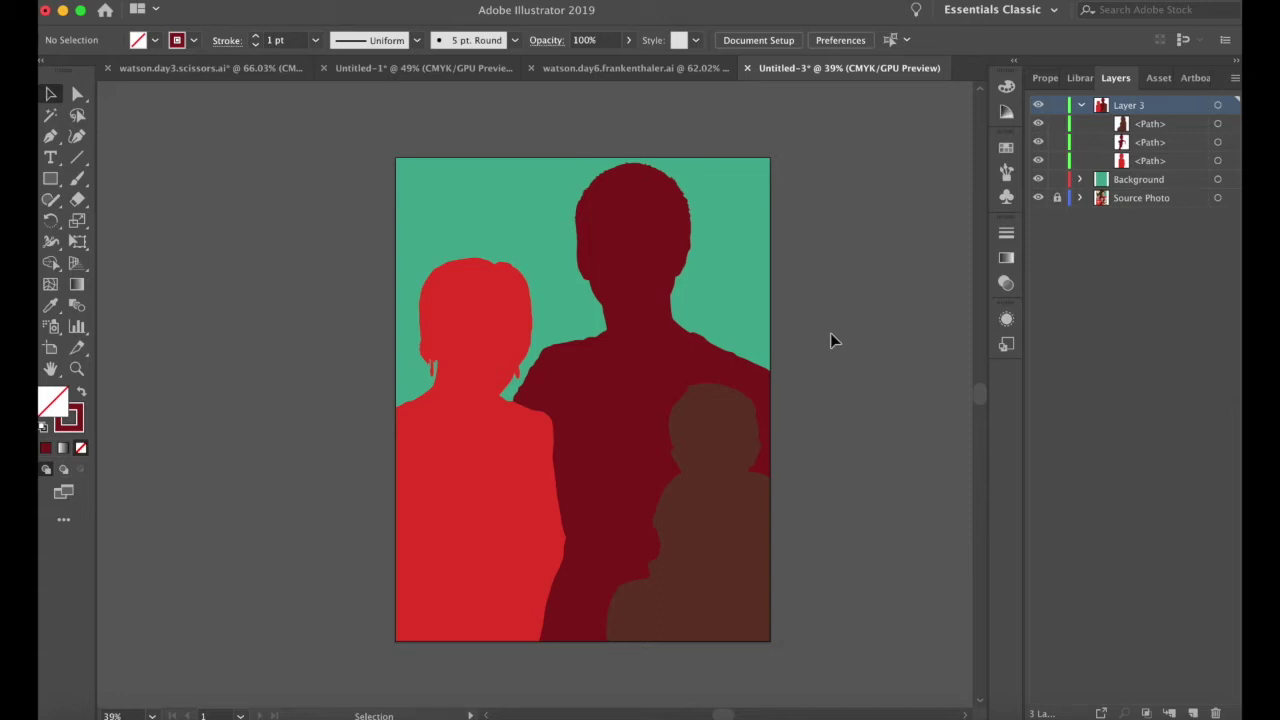
{"action": "left_click", "coordinate": [1038, 179]}
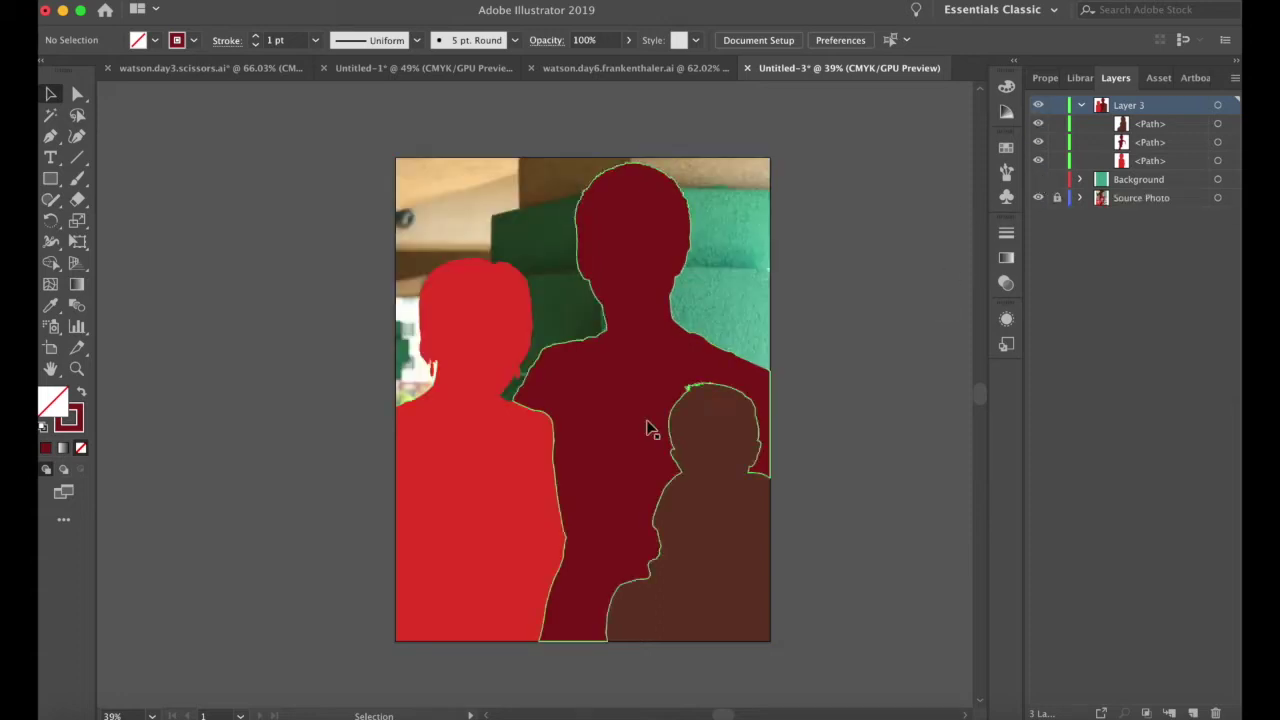
- Swap the woman's shape to no fill with a red stroke, and add a new layer above Layer 3
{"action": "left_click", "coordinate": [495, 508]}
{"action": "scroll", "coordinate": [436, 468], "scroll_direction": "up", "scroll_amount": 5}
{"action": "scroll", "coordinate": [421, 428], "scroll_direction": "up", "scroll_amount": 5}
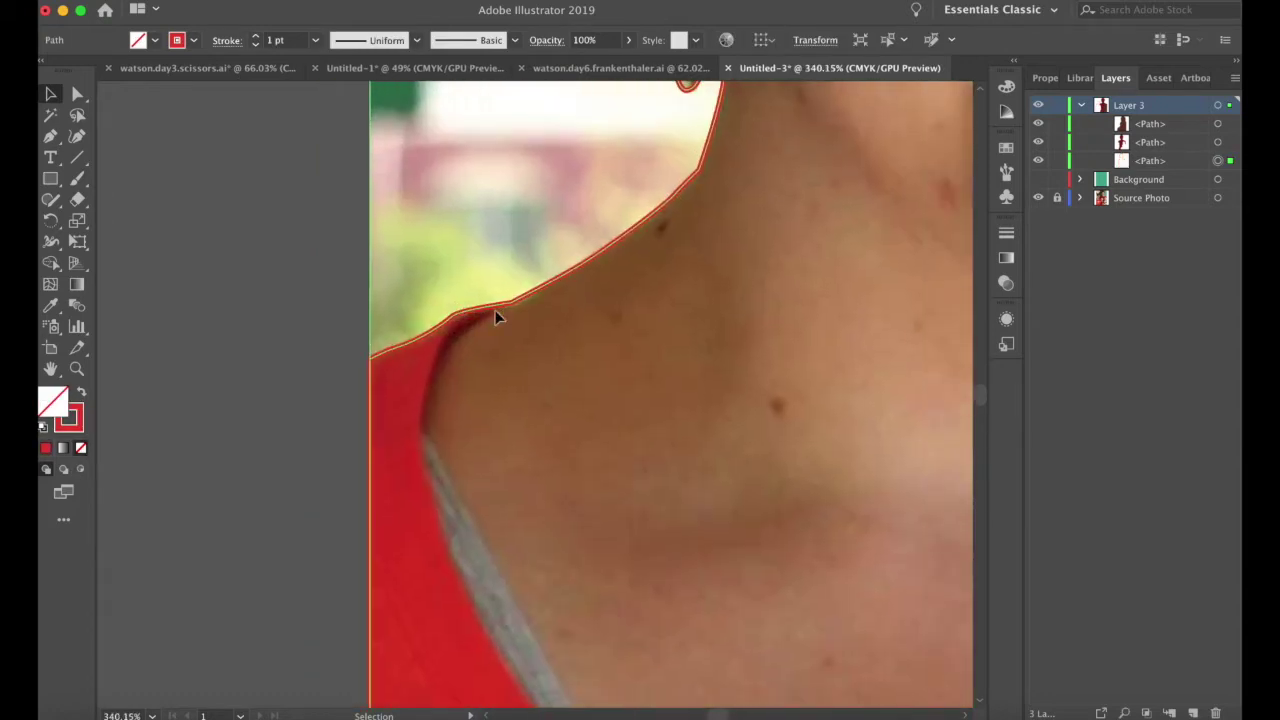
{"action": "key", "text": "p"}
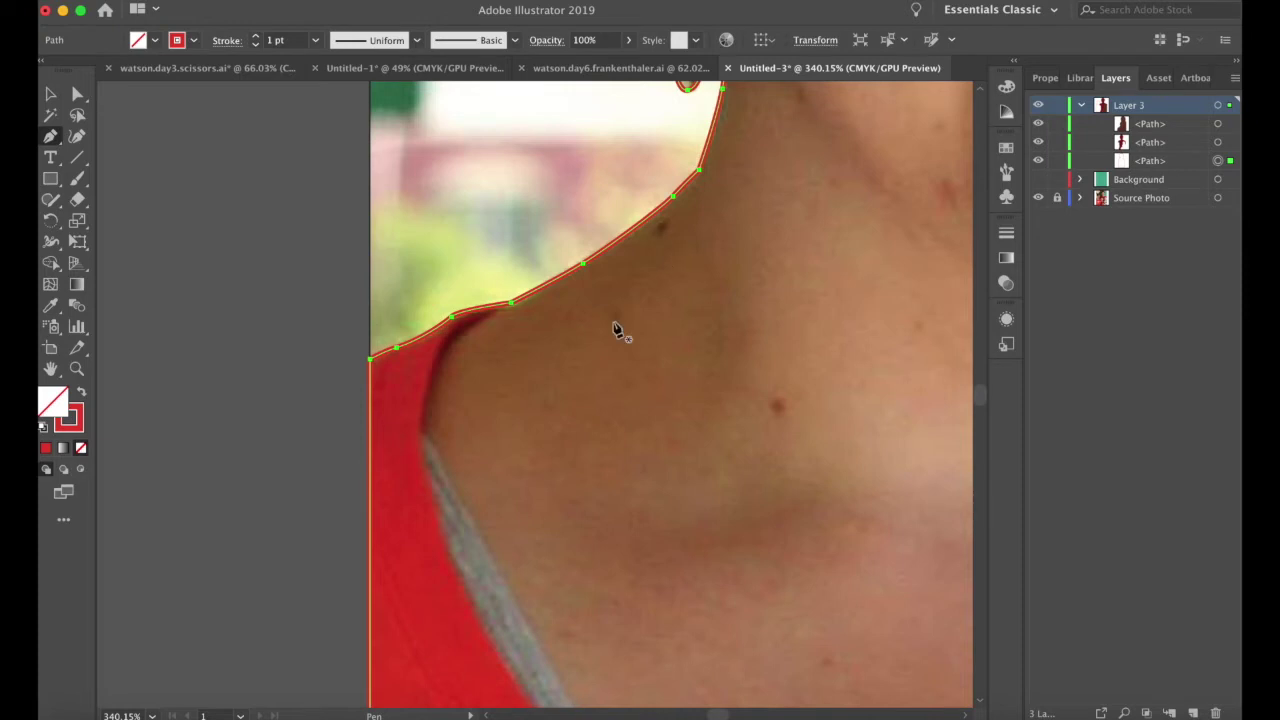
{"action": "scroll", "coordinate": [615, 328], "scroll_direction": "down", "scroll_amount": 8}
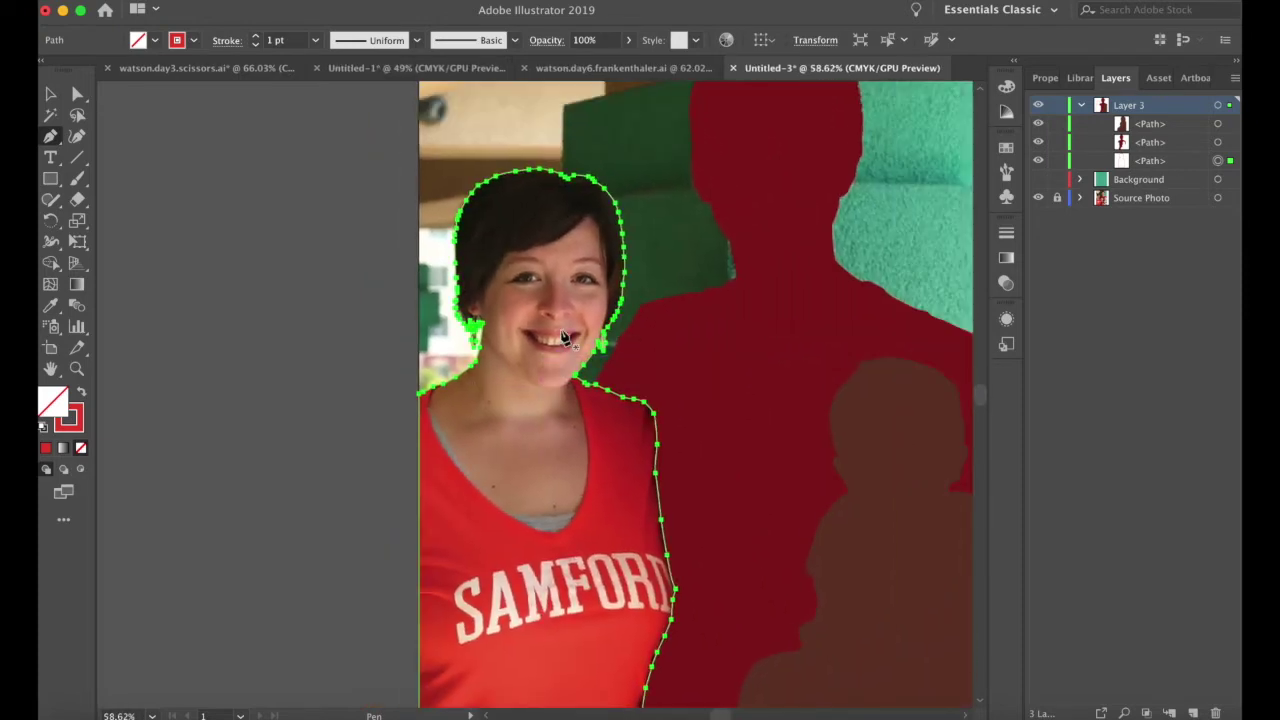
{"action": "scroll", "coordinate": [563, 337], "scroll_direction": "right", "scroll_amount": 5}
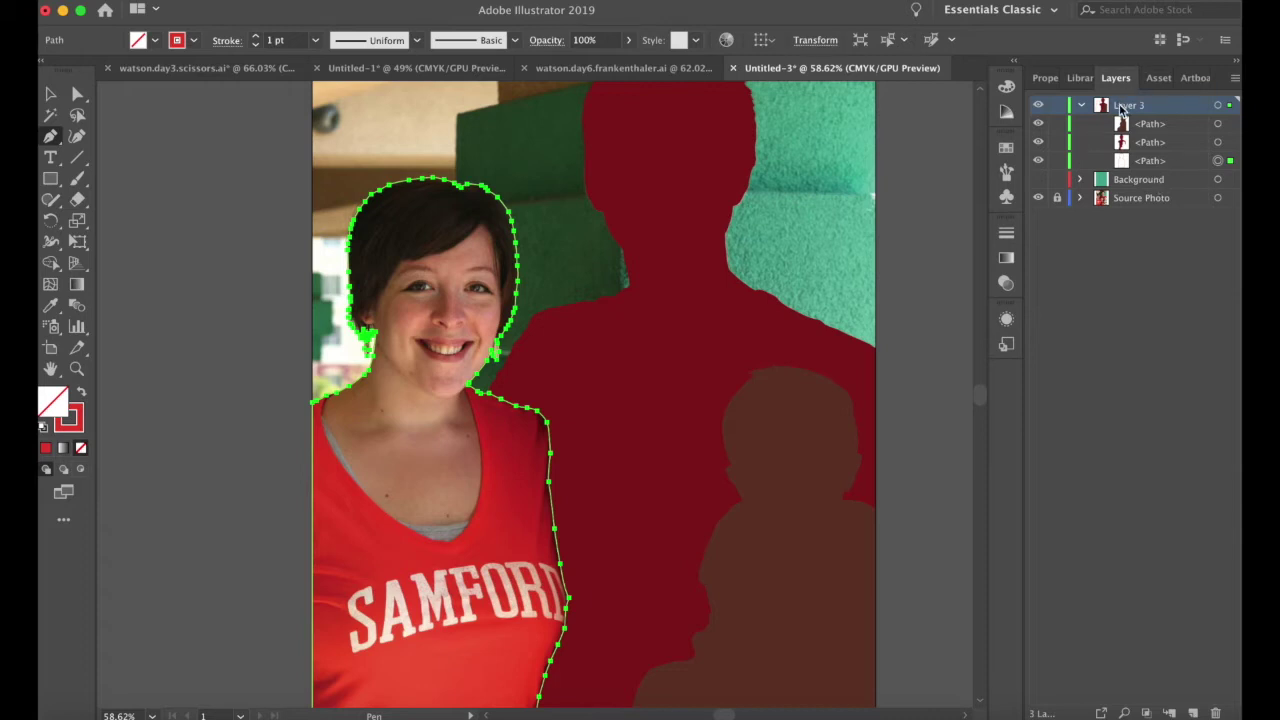
{"action": "left_click", "coordinate": [1193, 713]}
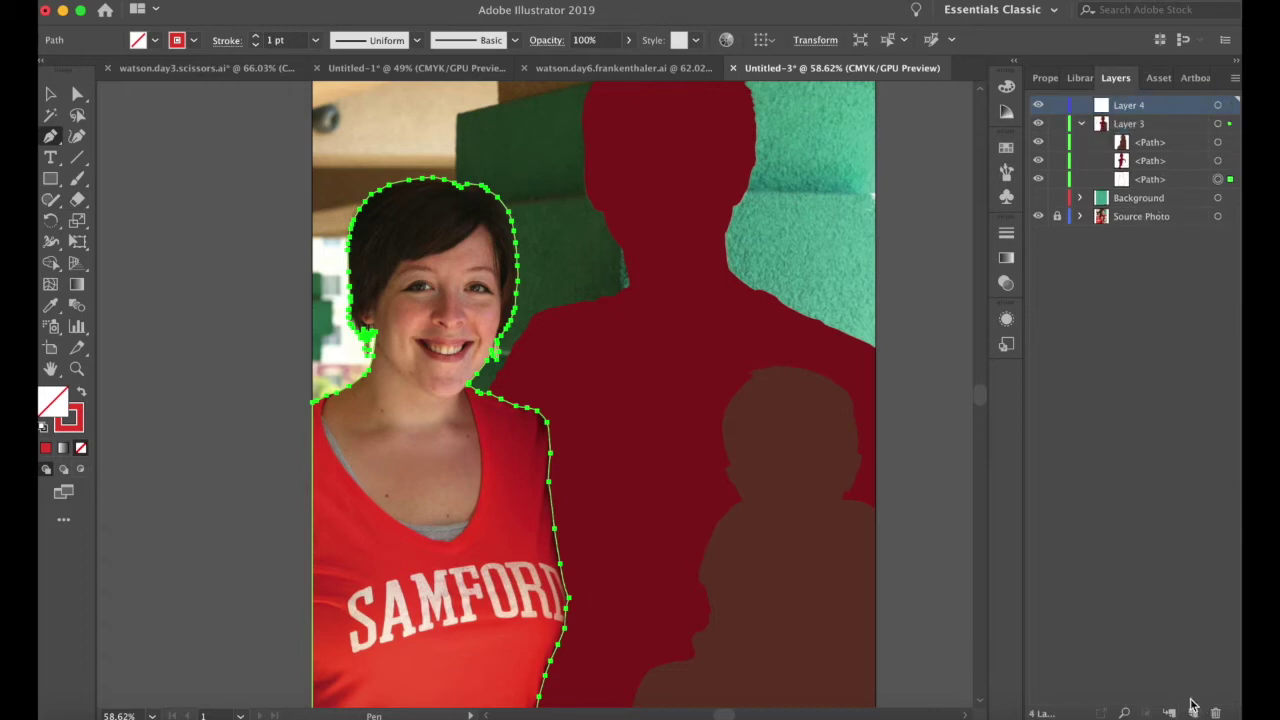
- Add another layer at the top of the stack and rename Layer 3 with the woman's name
{"action": "left_click", "coordinate": [1193, 713]}
{"action": "left_click", "coordinate": [1135, 144]}
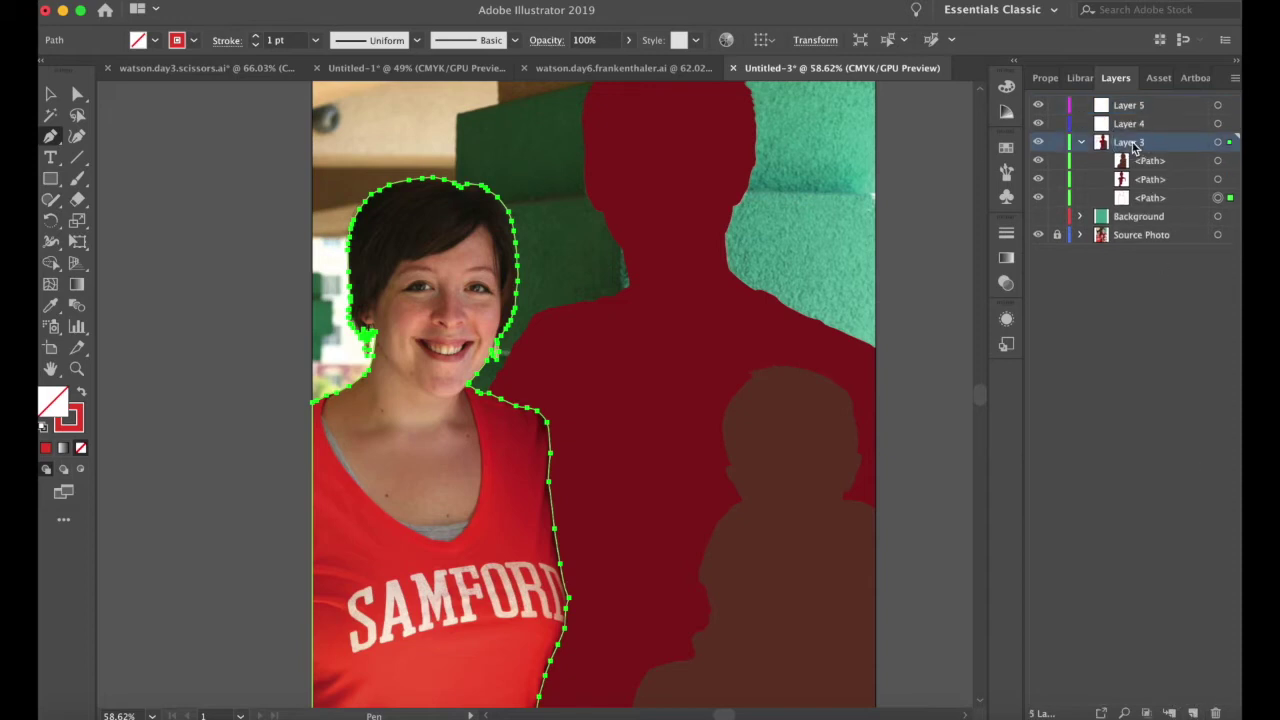
{"action": "double_click", "coordinate": [1130, 145]}
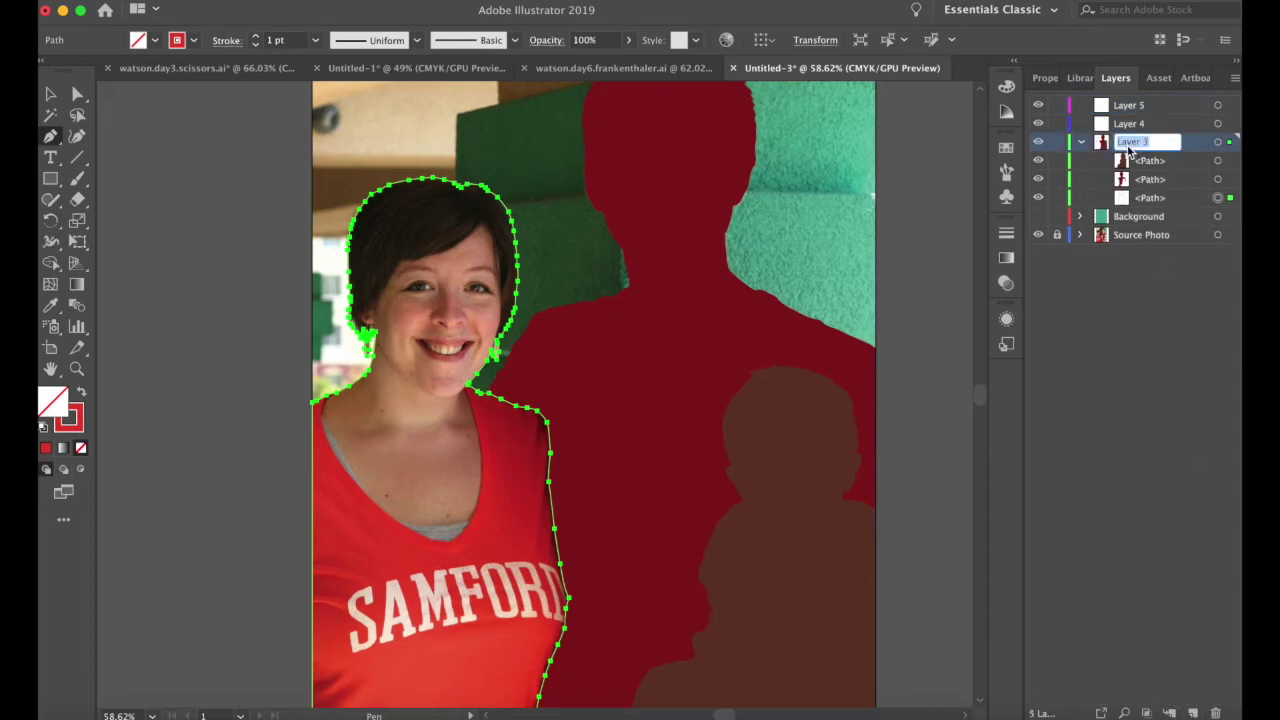
{"action": "type", "text": "Lily"}
{"action": "key", "text": "Return"}
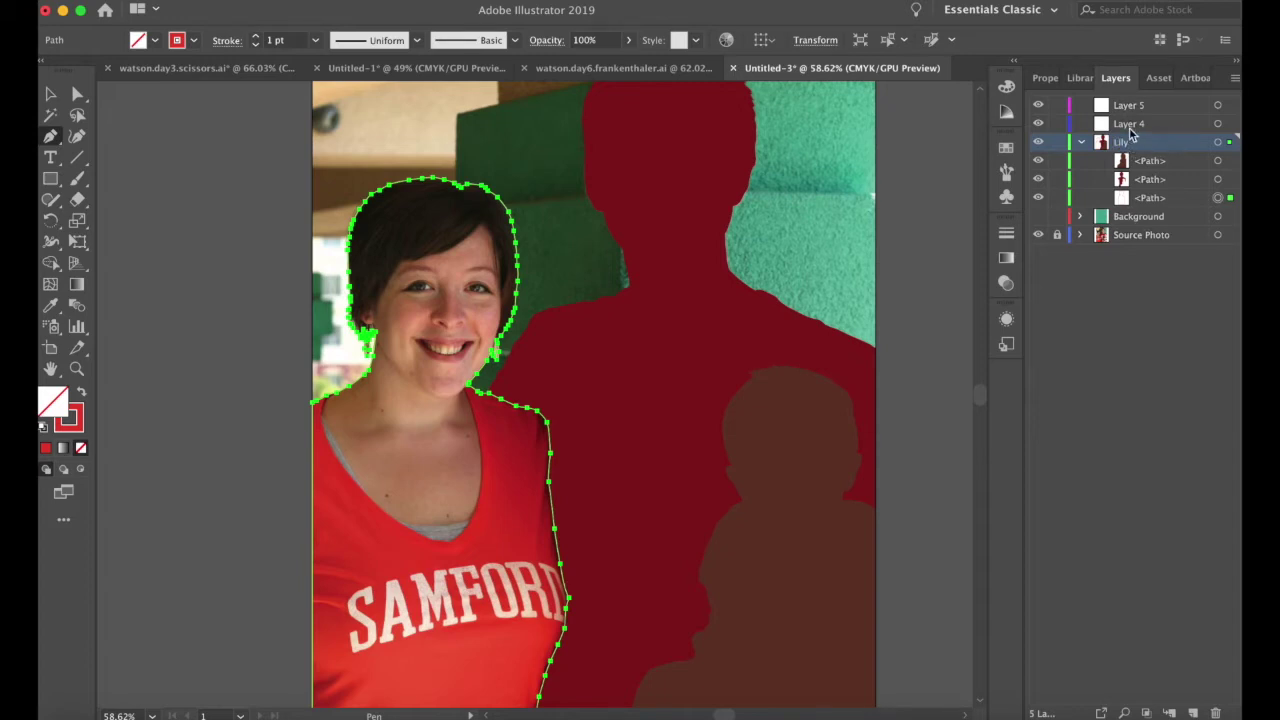
- Rename Layer 4 with the man's name and Layer 5 with the baby's name
{"action": "double_click", "coordinate": [1131, 127]}
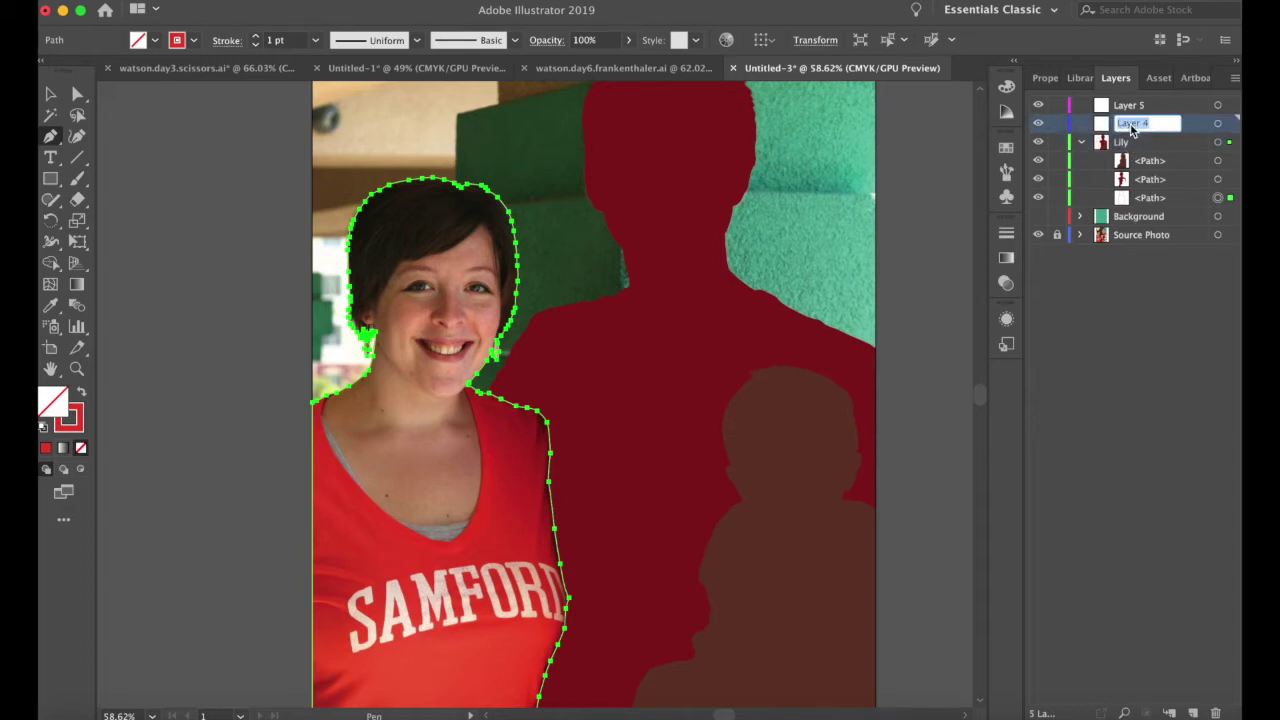
{"action": "type", "text": "Stephen"}
{"action": "key", "text": "Return"}
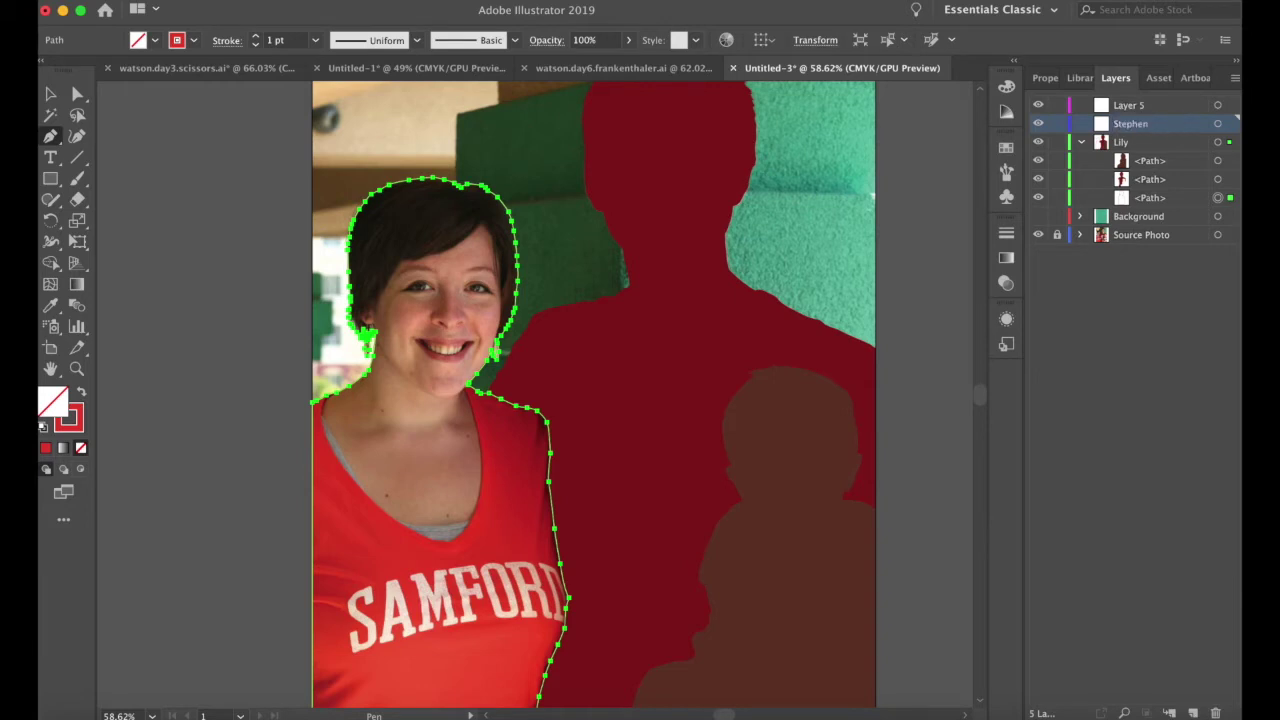
{"action": "double_click", "coordinate": [1131, 108]}
{"action": "type", "text": "Eli"}
{"action": "key", "text": "Return"}
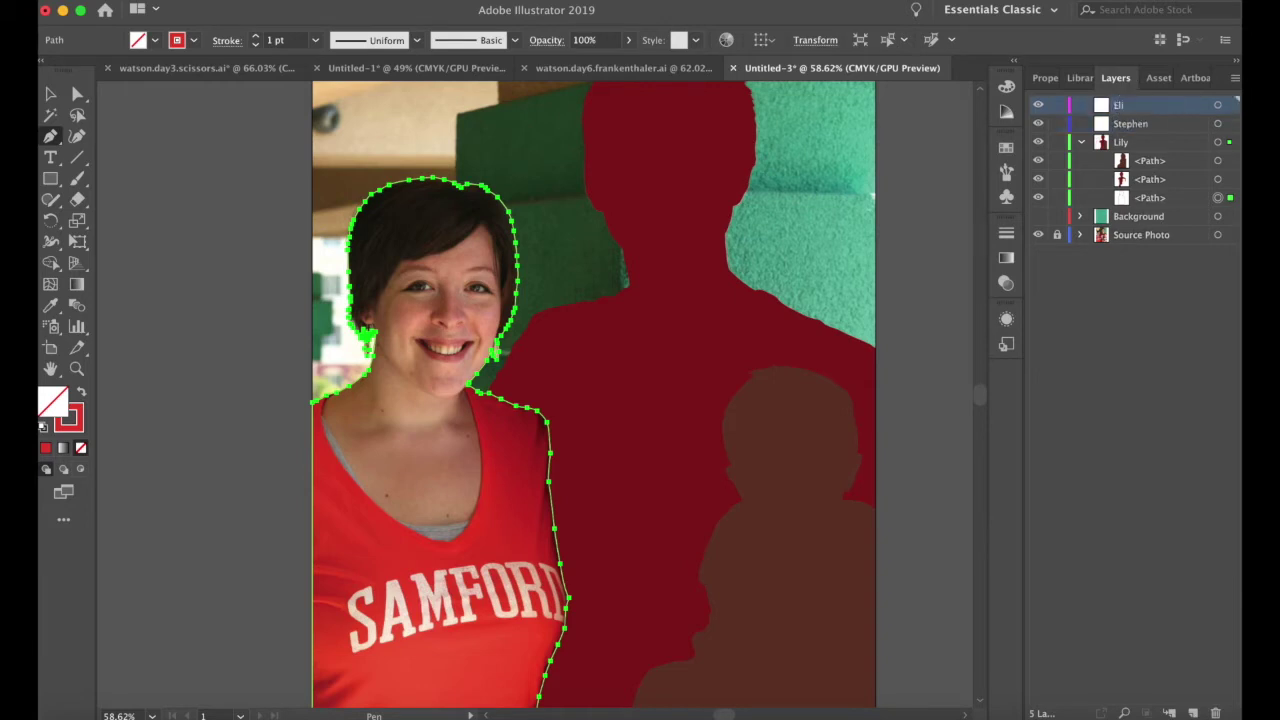
- Move the baby's path into the baby's layer and the man's path into the man's layer, then expand both layers
{"action": "left_click_drag", "start_coordinate": [1148, 160], "coordinate": [1130, 110]}
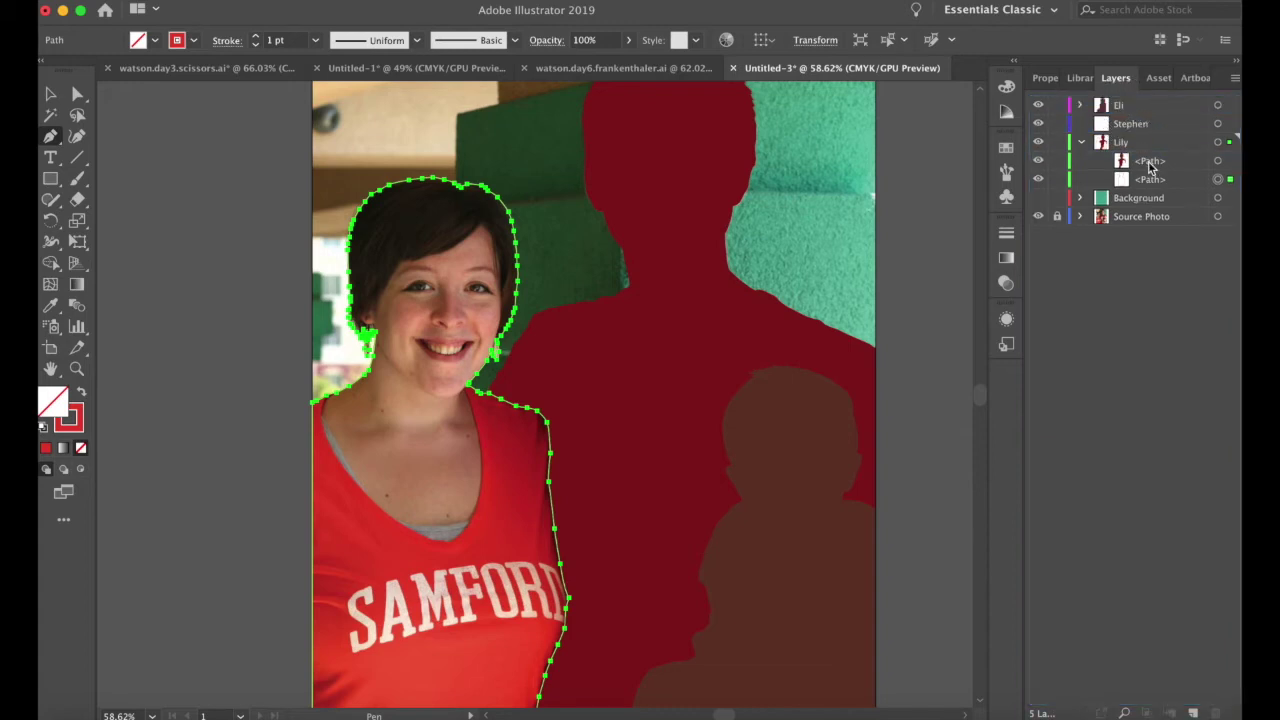
{"action": "left_click_drag", "start_coordinate": [1148, 165], "coordinate": [1134, 124]}
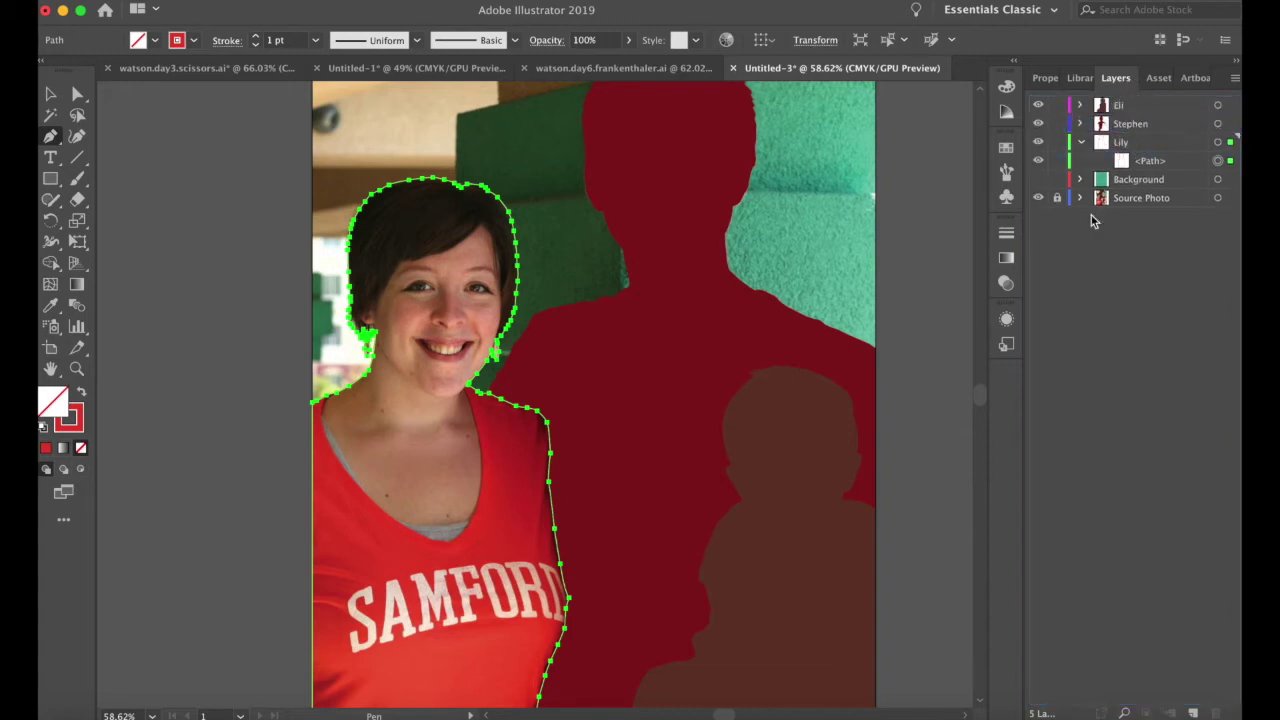
{"action": "left_click", "coordinate": [1080, 124]}
{"action": "left_click", "coordinate": [1080, 105]}
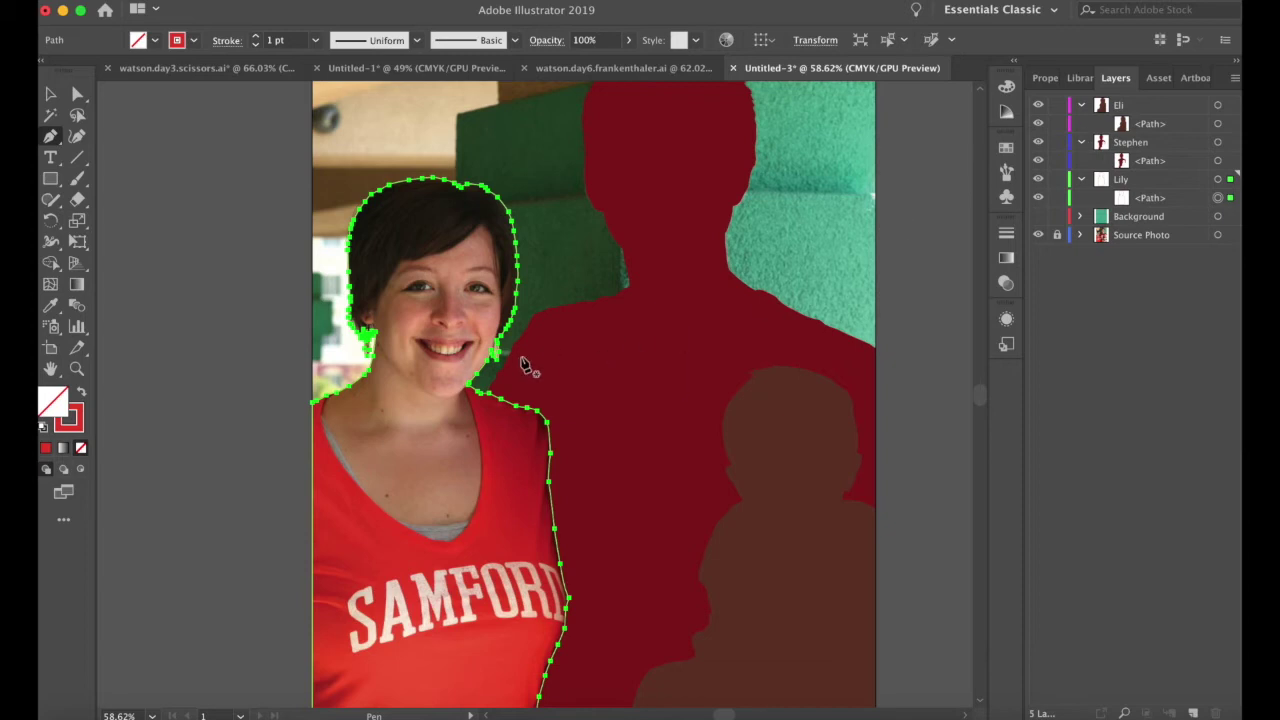
- Start a Pen path just outside the woman's shoulder outline and trace the first side of her shirt's neckline downward
{"action": "scroll", "coordinate": [509, 446], "scroll_direction": "down", "scroll_amount": 3}
{"action": "scroll", "coordinate": [509, 446], "scroll_direction": "left", "scroll_amount": 2}
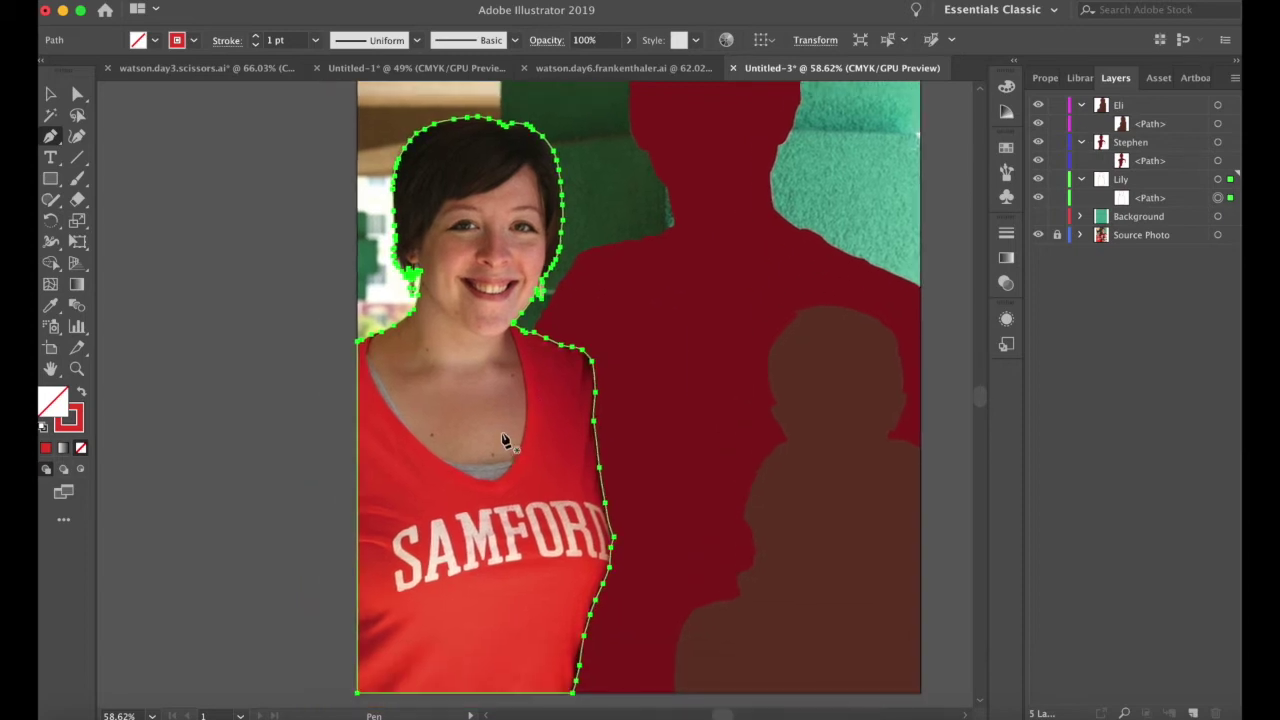
{"action": "scroll", "coordinate": [497, 317], "scroll_direction": "up", "scroll_amount": 8}
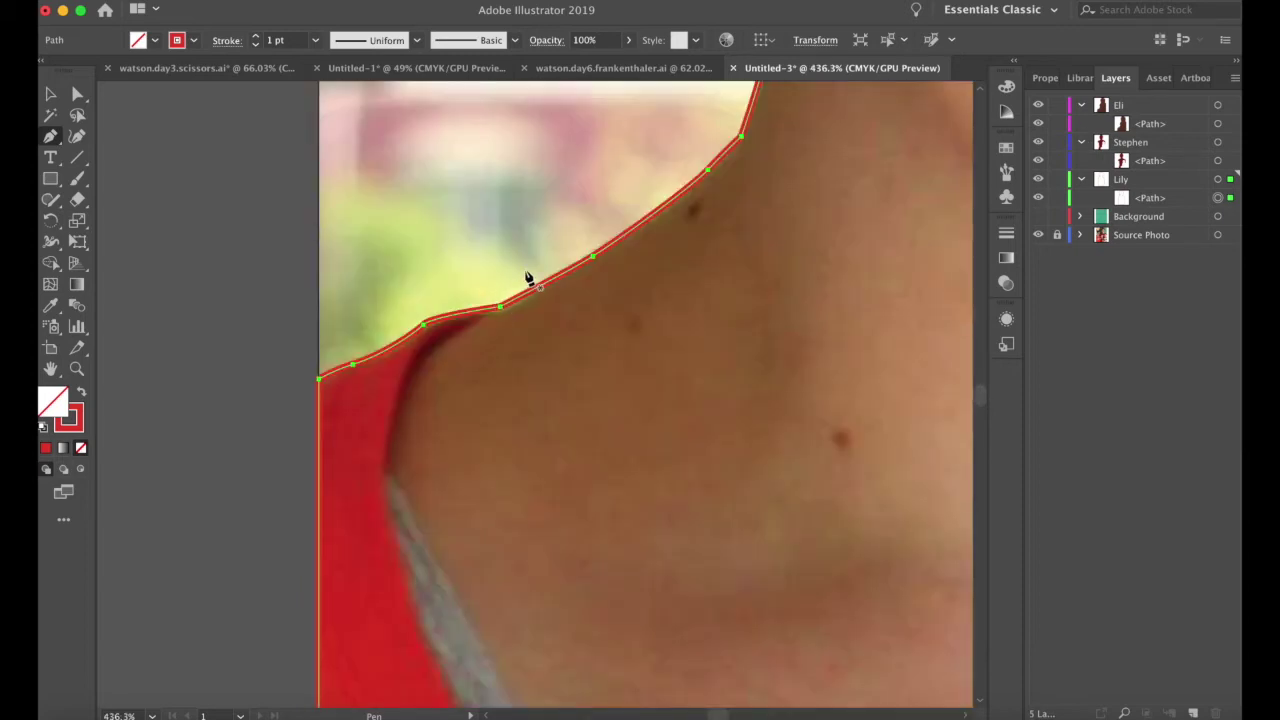
{"action": "left_click_drag", "start_coordinate": [500, 306], "coordinate": [398, 402]}
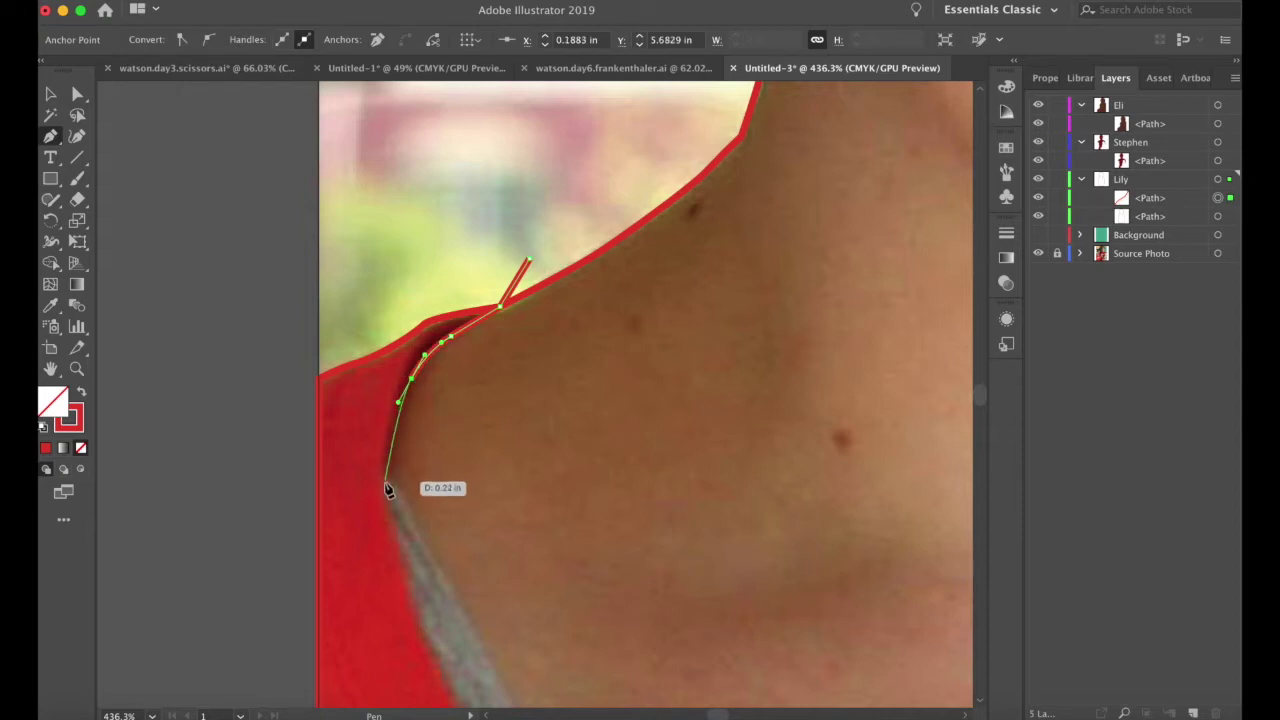
{"action": "left_click", "coordinate": [388, 489]}
{"action": "scroll", "coordinate": [390, 482], "scroll_direction": "down", "scroll_amount": 3}
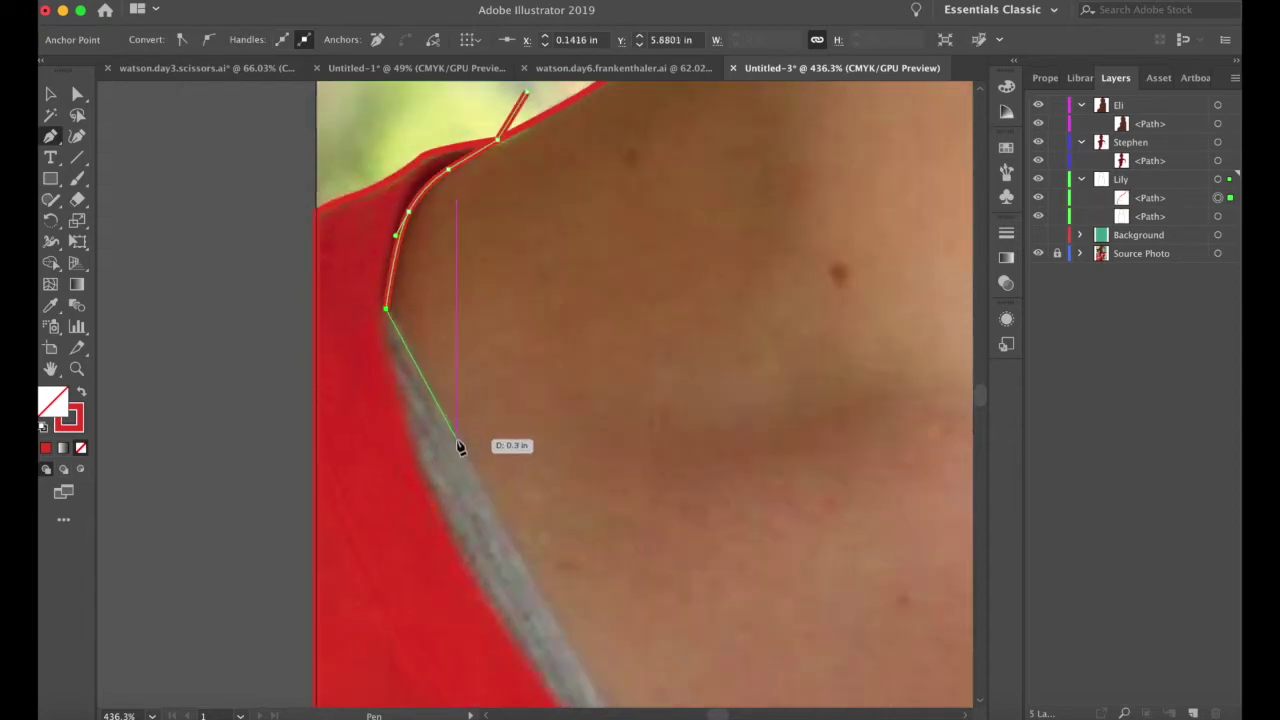
{"action": "scroll", "coordinate": [467, 462], "scroll_direction": "down", "scroll_amount": 3}
{"action": "left_click_drag", "start_coordinate": [457, 440], "coordinate": [543, 478]}
- Continue the neckline path around the lowest part of the woman's V-neck, where her skin meets the grey undershirt
{"action": "scroll", "coordinate": [543, 480], "scroll_direction": "down", "scroll_amount": 4}
{"action": "left_click", "coordinate": [606, 466]}
{"action": "left_click_drag", "start_coordinate": [623, 565], "coordinate": [637, 577]}
{"action": "left_click_drag", "start_coordinate": [738, 621], "coordinate": [756, 627]}
{"action": "left_click_drag", "start_coordinate": [734, 591], "coordinate": [763, 554]}
{"action": "scroll", "coordinate": [795, 588], "scroll_direction": "right", "scroll_amount": 4}
- Trace the other side of the woman's neckline up to her chin and end the path outside her outline
{"action": "left_click_drag", "start_coordinate": [814, 449], "coordinate": [820, 398]}
{"action": "scroll", "coordinate": [820, 400], "scroll_direction": "up", "scroll_amount": 4}
{"action": "left_click_drag", "start_coordinate": [820, 395], "coordinate": [763, 318]}
{"action": "scroll", "coordinate": [820, 370], "scroll_direction": "up", "scroll_amount": 8}
{"action": "left_click", "coordinate": [730, 249]}
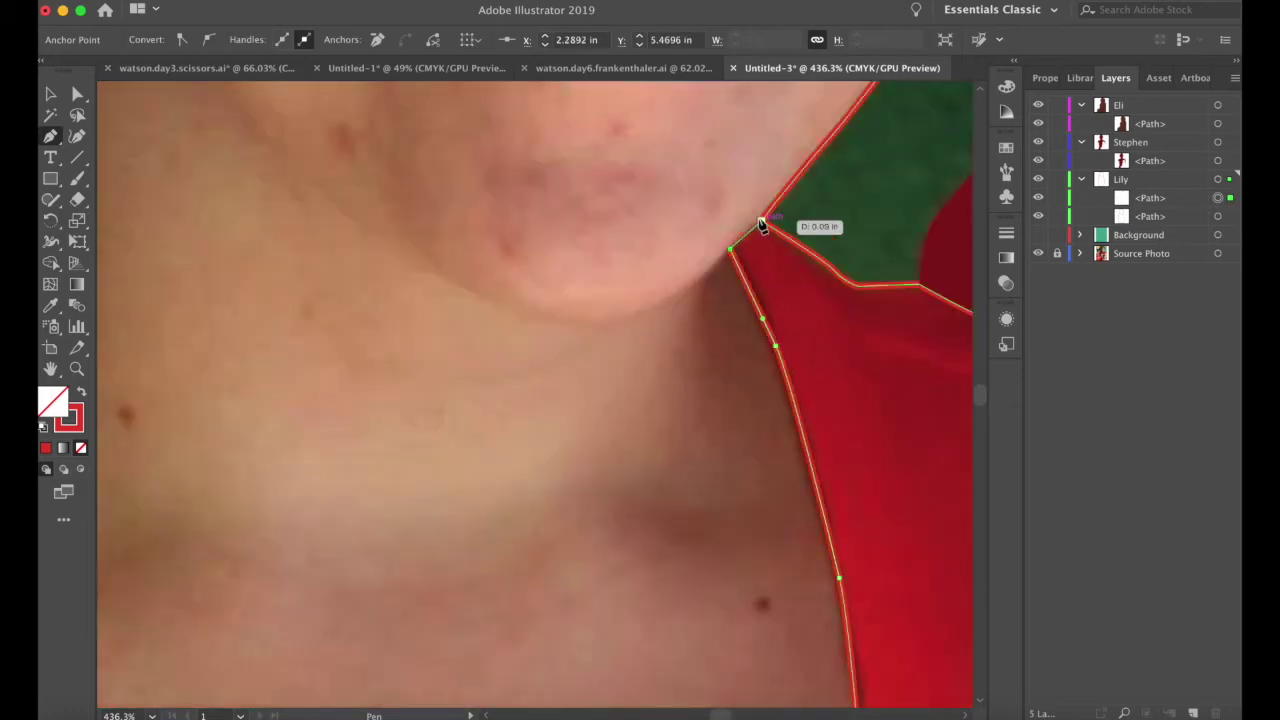
{"action": "scroll", "coordinate": [762, 224], "scroll_direction": "up", "scroll_amount": 3}
{"action": "left_click", "coordinate": [865, 287]}
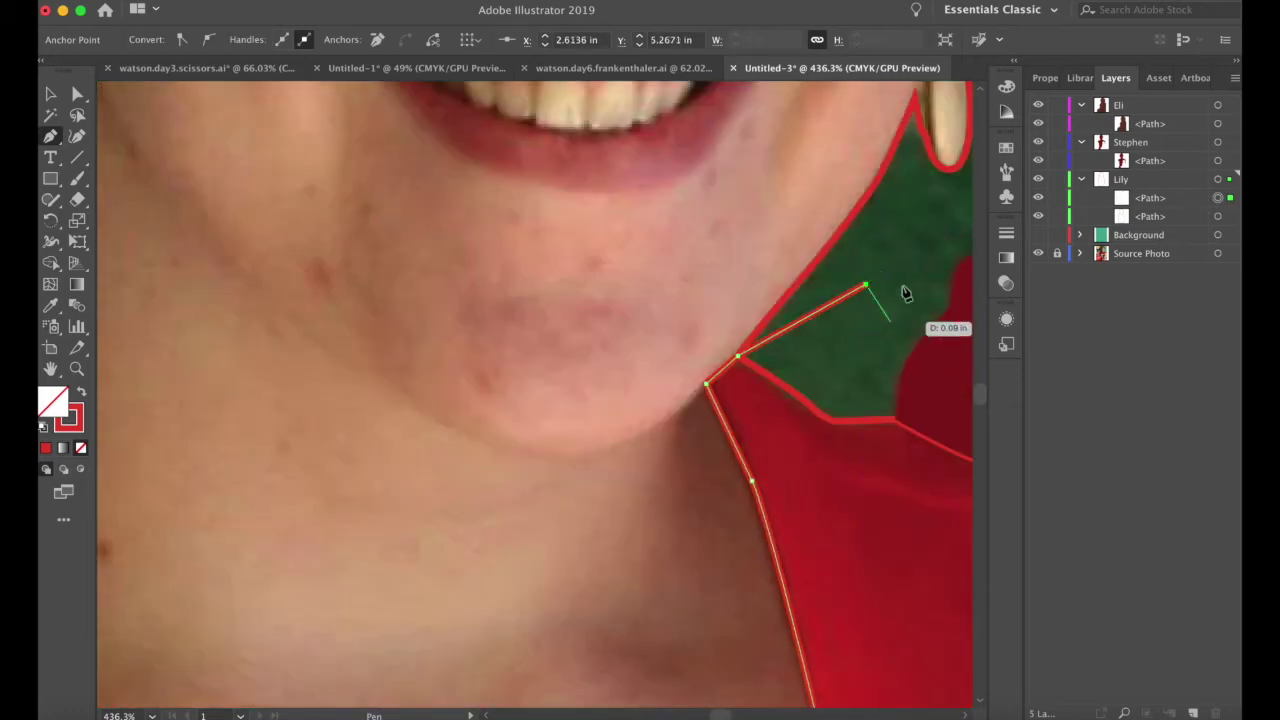
{"action": "left_click_drag", "start_coordinate": [905, 293], "coordinate": [918, 250]}
{"action": "scroll", "coordinate": [614, 349], "scroll_direction": "down", "scroll_amount": 6}
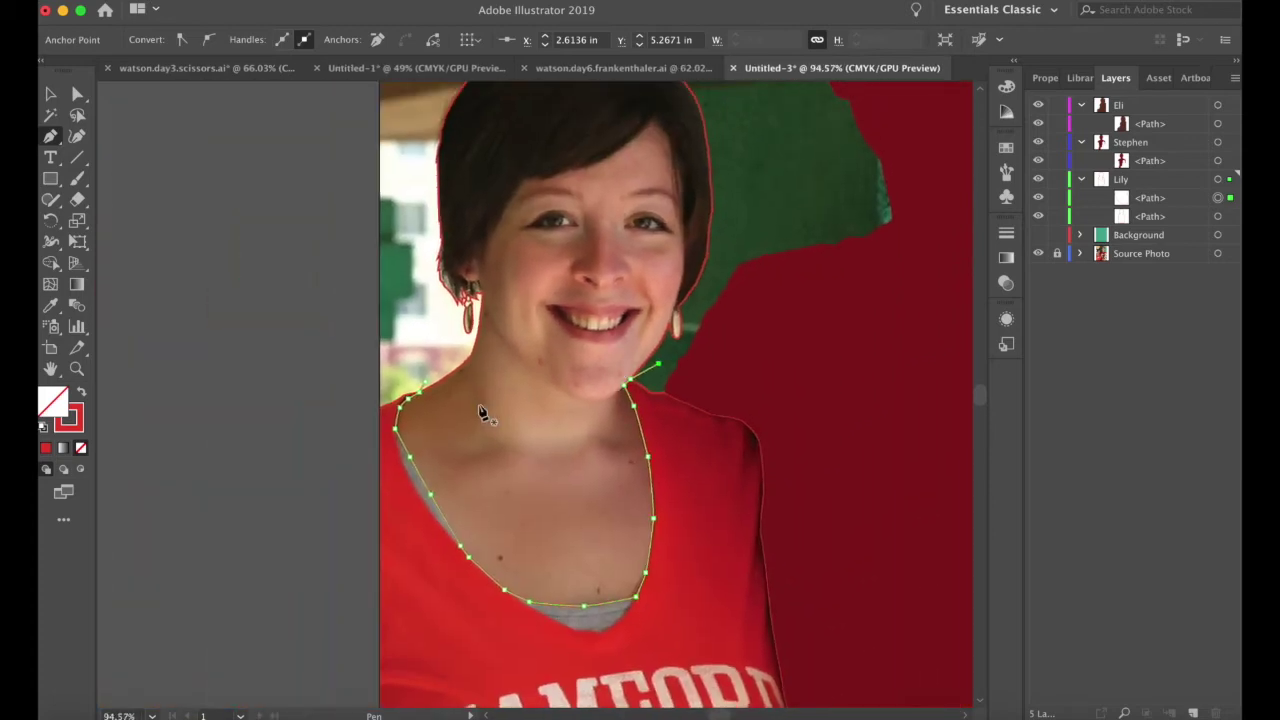
- Select the neckline path together with the woman's outline and separate her head and neck area with the Shape Builder
{"action": "key", "text": "v"}
{"action": "left_click", "coordinate": [480, 302], "text": "shift"}
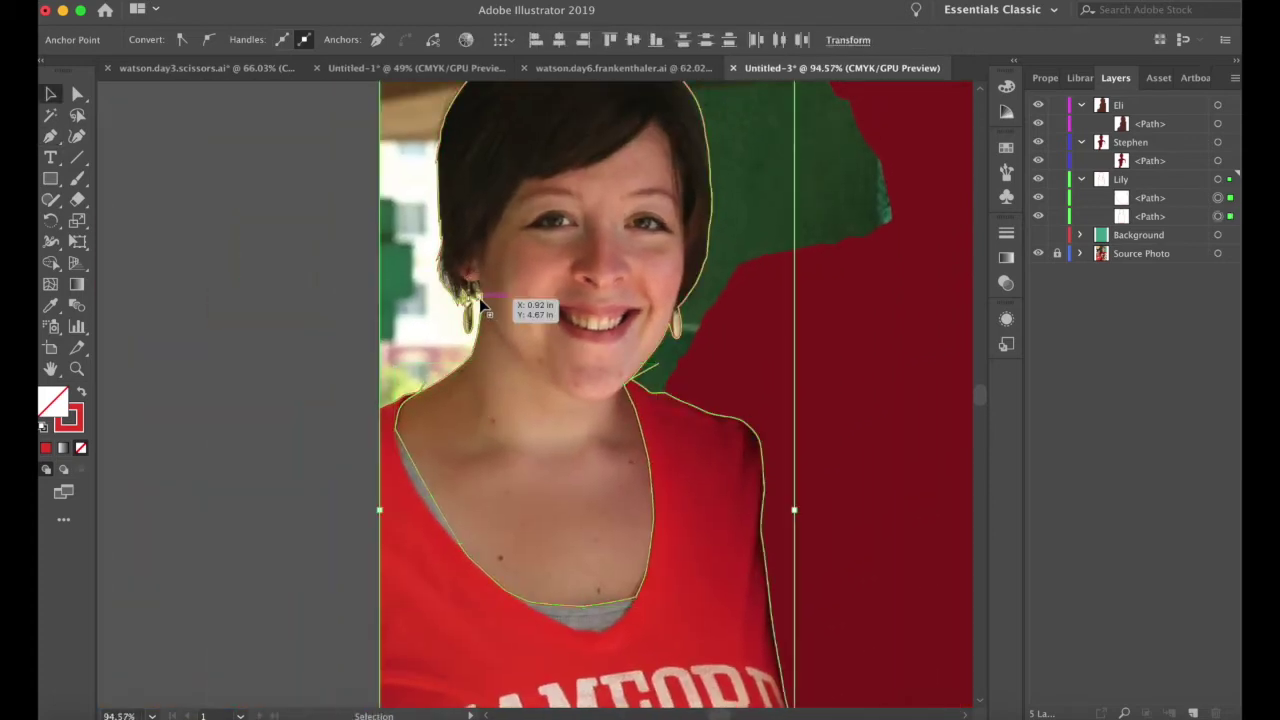
{"action": "key", "text": "shift"}
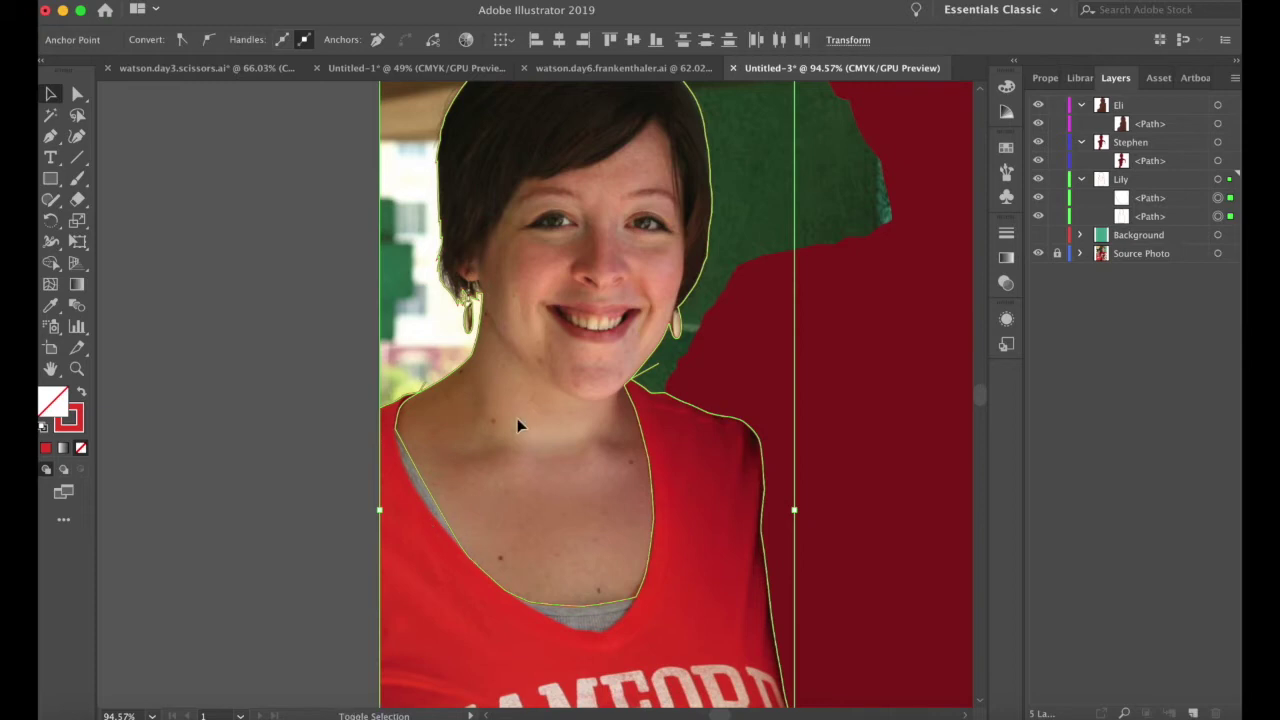
{"action": "key", "text": "shift+m"}
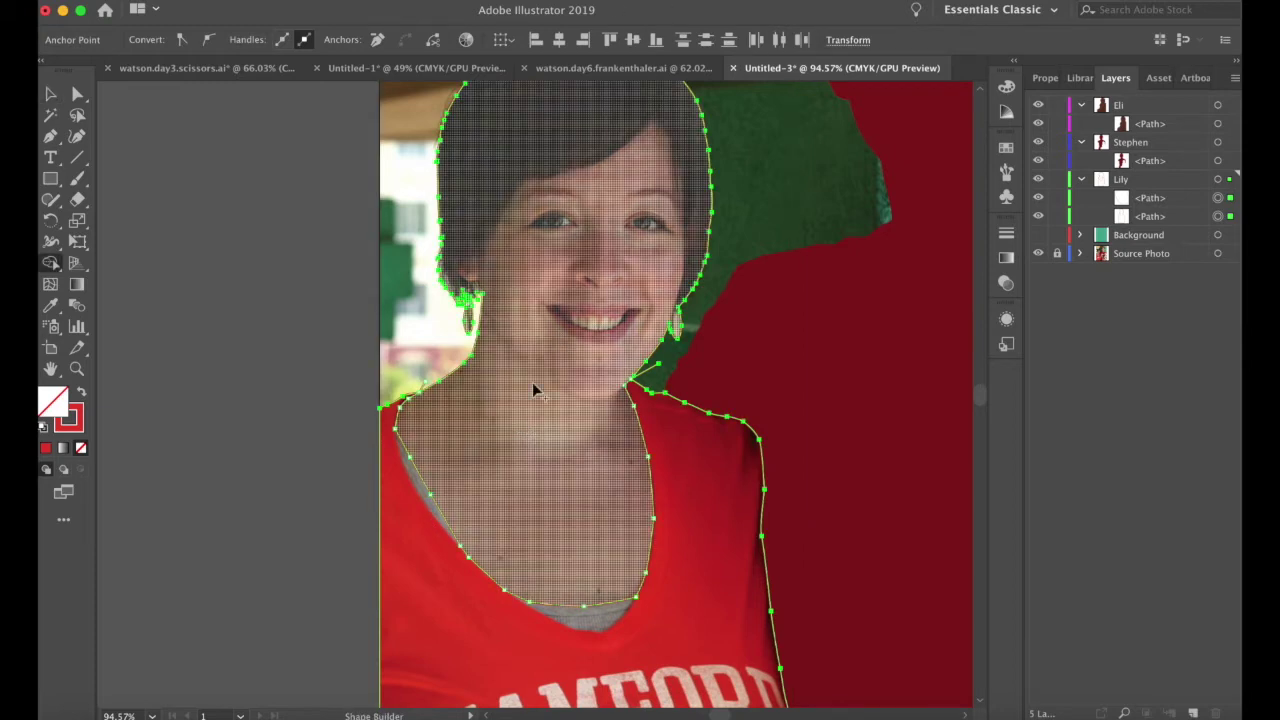
{"action": "left_click", "coordinate": [515, 470]}
{"action": "key", "text": "v"}
- Fill the woman's skin shape with the tan sampled from her chest, and swap her shirt shape to a red fill without stroke
{"action": "key", "text": "i"}
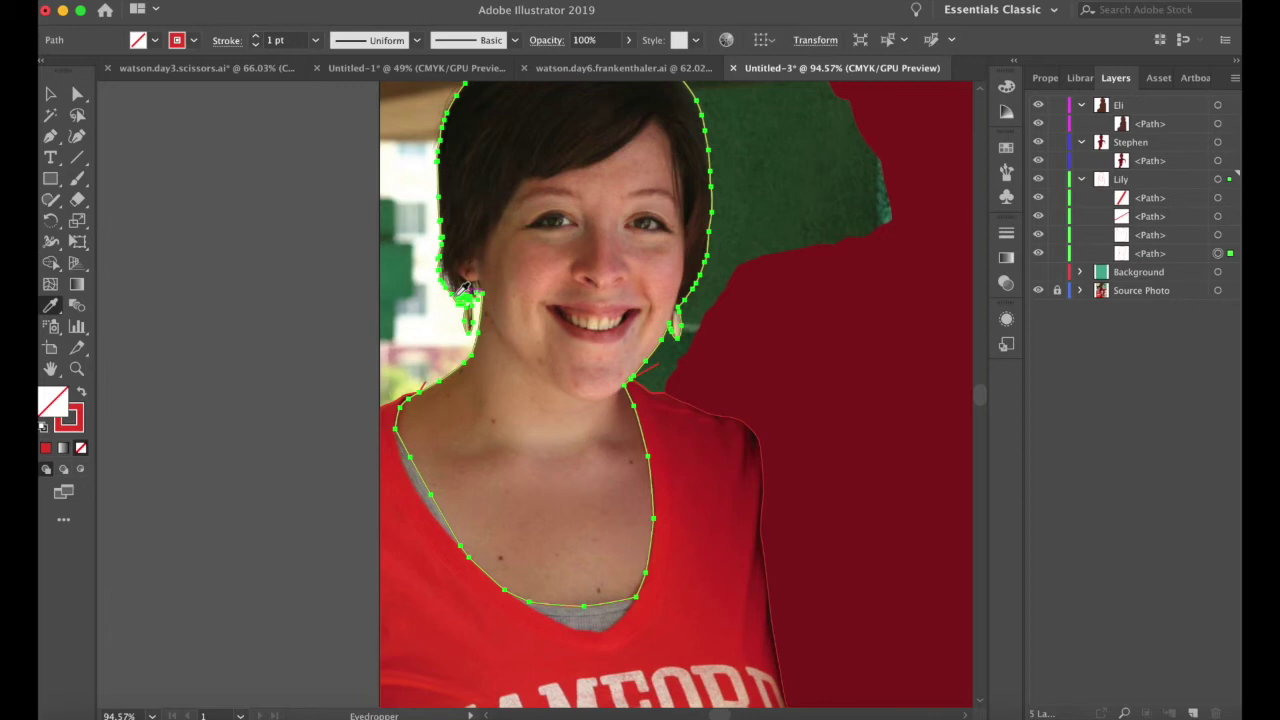
{"action": "left_click", "coordinate": [501, 480]}
{"action": "left_click", "coordinate": [50, 97]}
{"action": "left_click", "coordinate": [380, 538]}
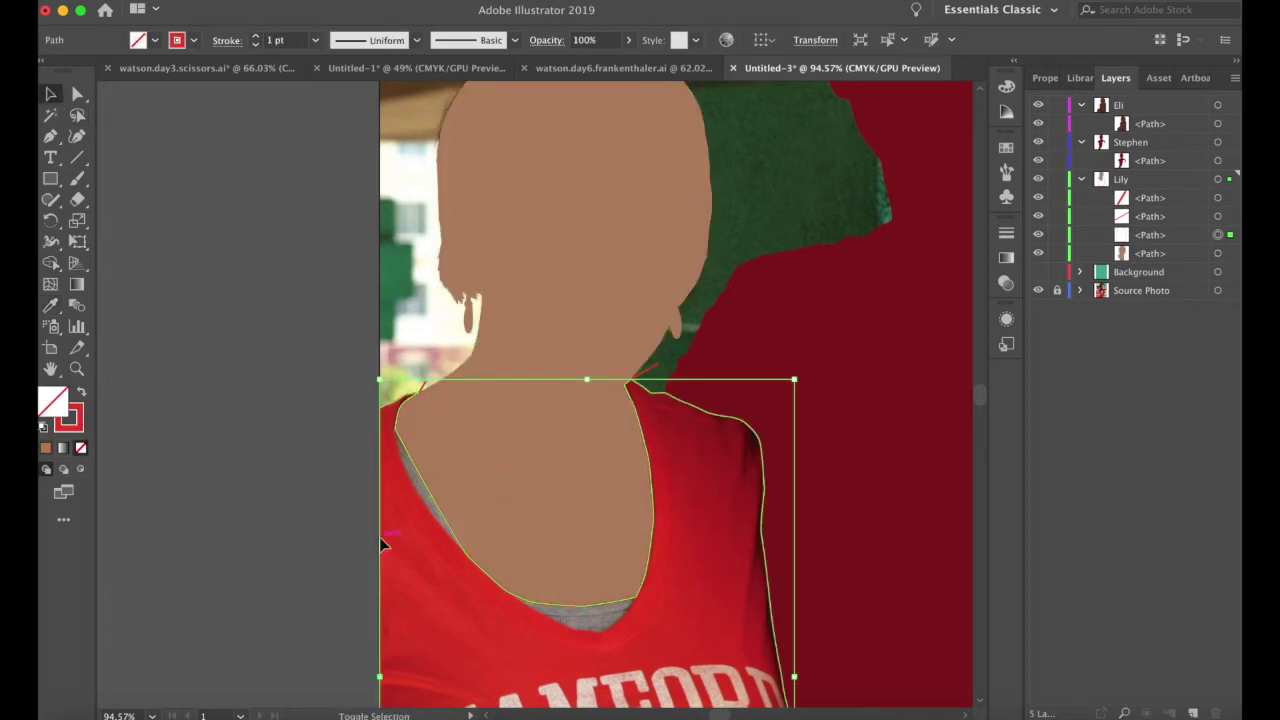
{"action": "key", "text": "shift+x"}
{"action": "left_click", "coordinate": [325, 462]}
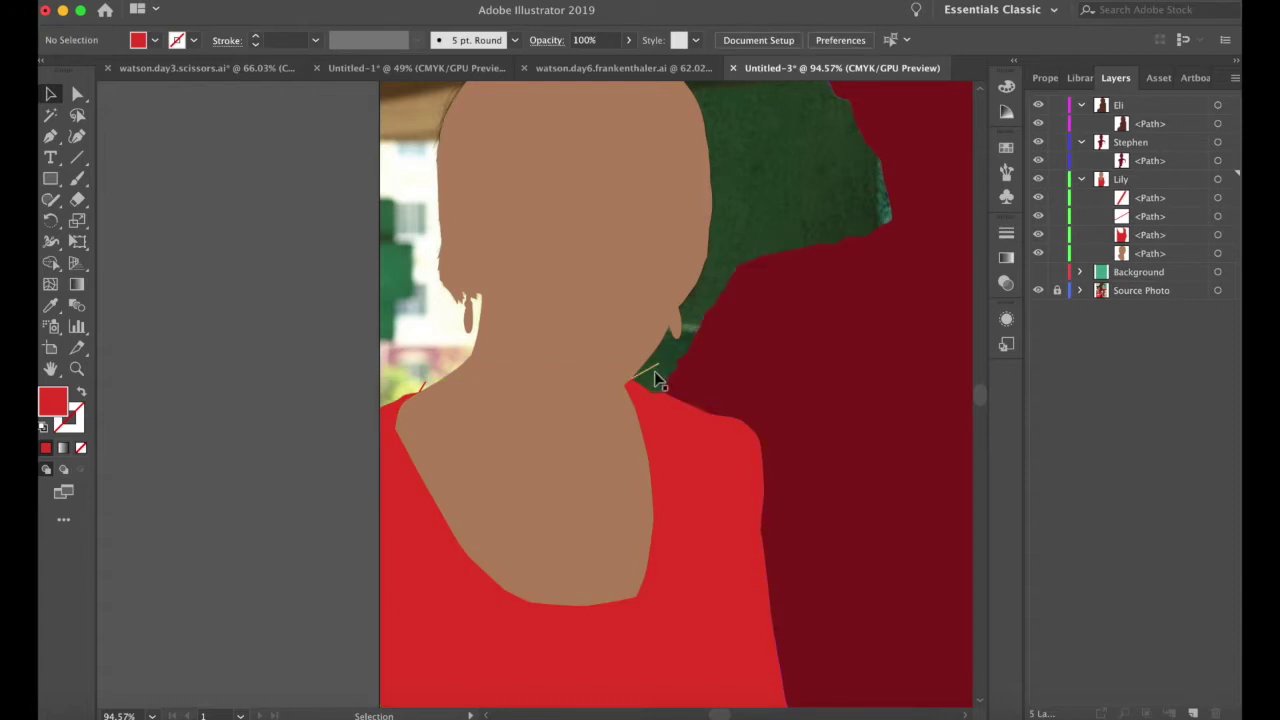
- Delete the two leftover path fragments from the woman's layer
{"action": "left_click", "coordinate": [1230, 200]}
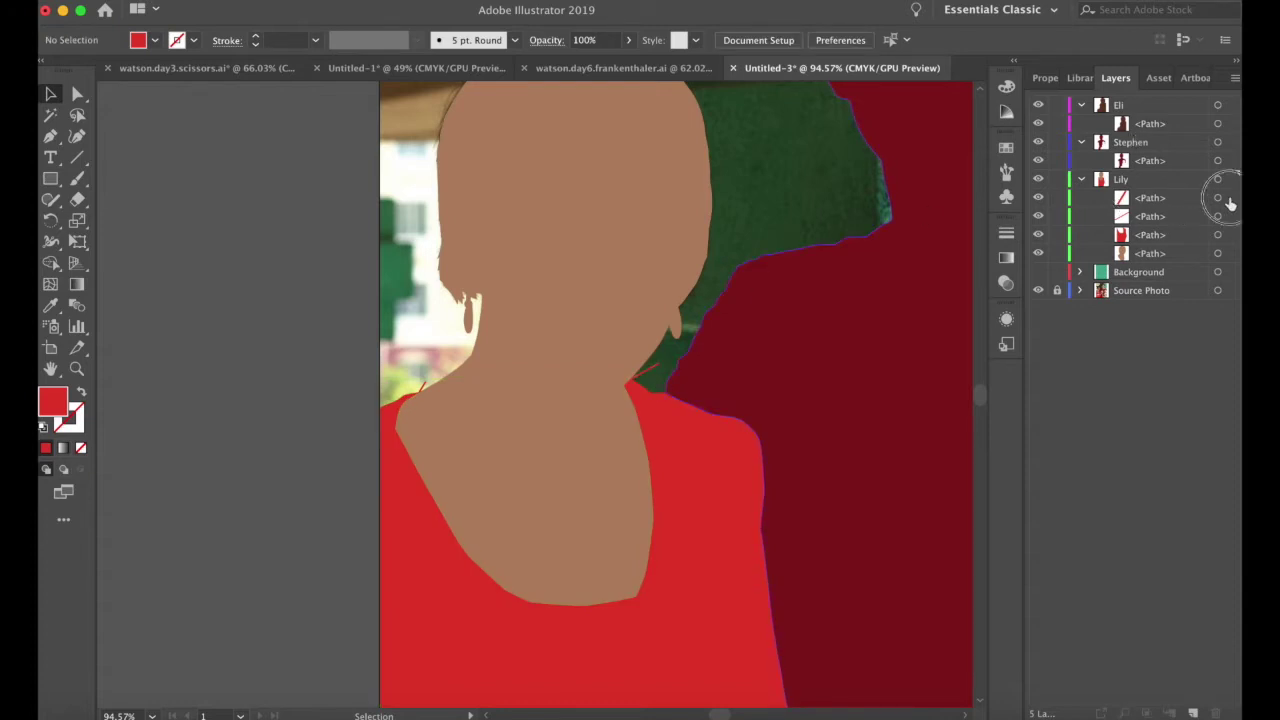
{"action": "key", "text": "Delete"}
{"action": "left_click", "coordinate": [1230, 200]}
{"action": "key", "text": "Delete"}
{"action": "scroll", "coordinate": [283, 238], "scroll_direction": "down", "scroll_amount": 5}
{"action": "scroll", "coordinate": [283, 238], "scroll_direction": "up", "scroll_amount": 1}
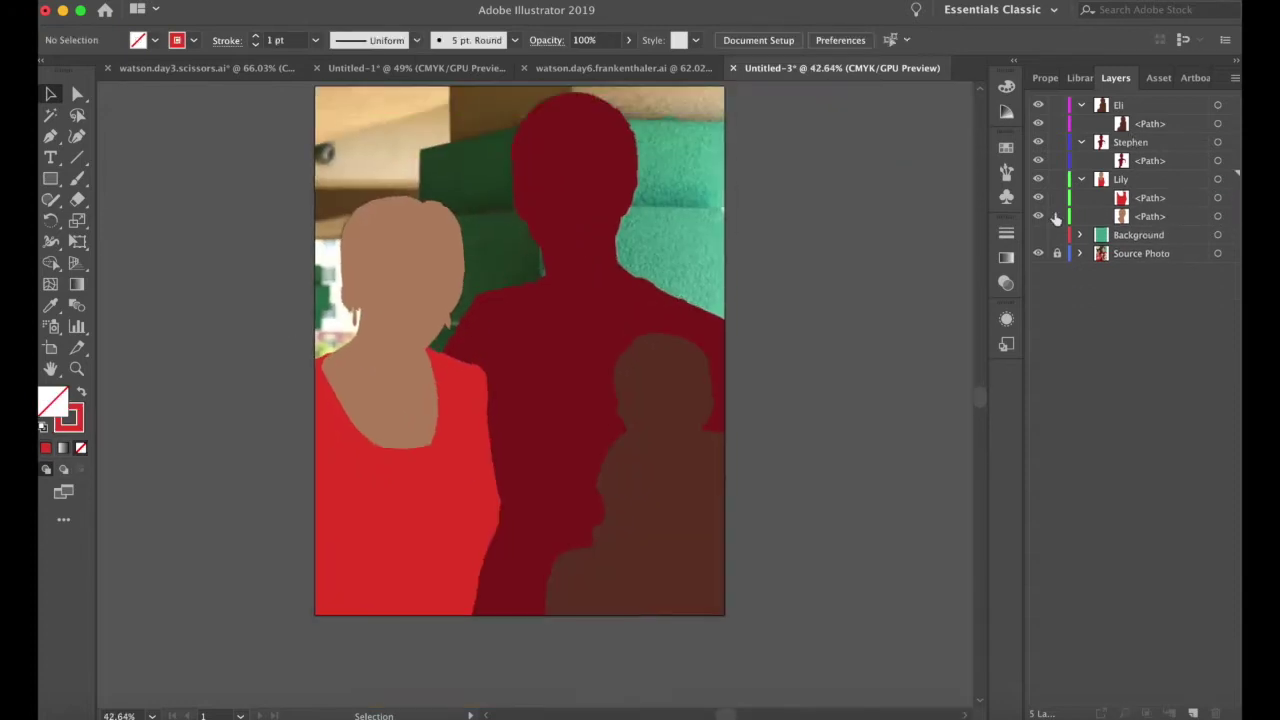
- Show the green Background layer to check the coloured shapes against it
{"action": "left_click", "coordinate": [1038, 235]}
{"action": "scroll", "coordinate": [771, 435], "scroll_direction": "up", "scroll_amount": 2}
{"action": "scroll", "coordinate": [755, 369], "scroll_direction": "left", "scroll_amount": 1}
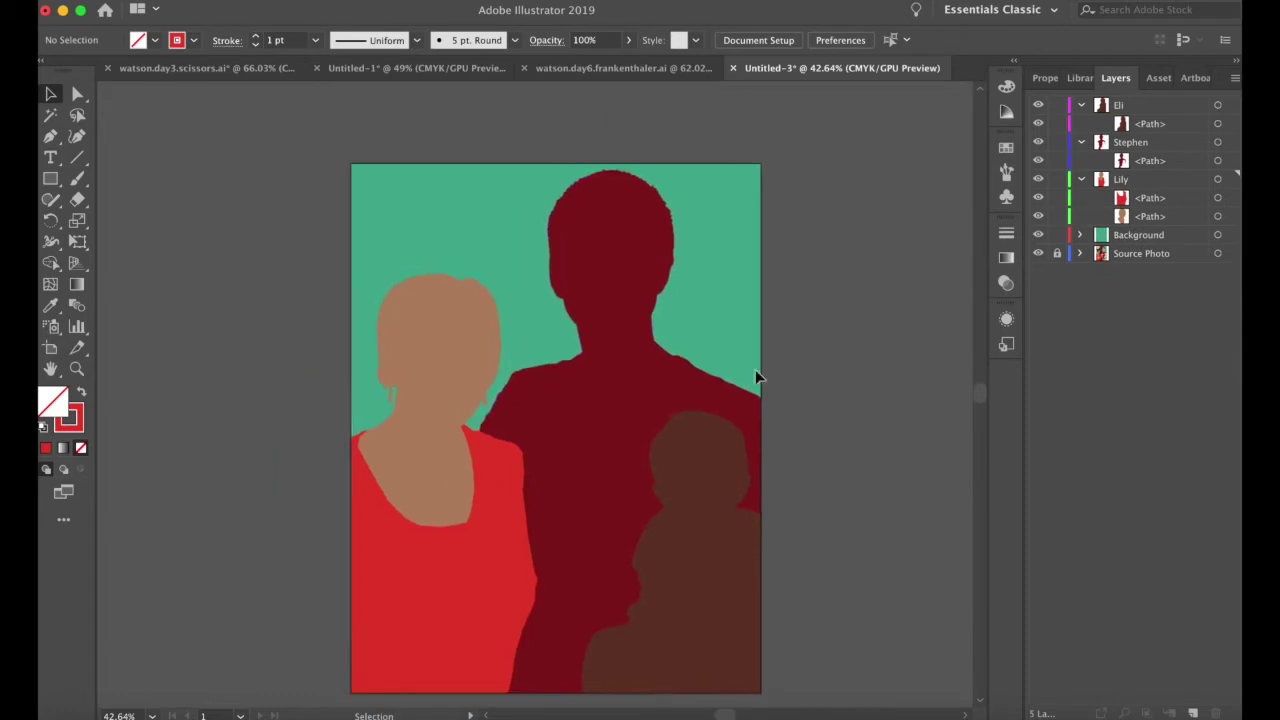
- Swap the man's shape to no fill with a dark red stroke, and hide the Background layer
{"action": "left_click", "coordinate": [622, 270]}
{"action": "key", "text": "slash"}
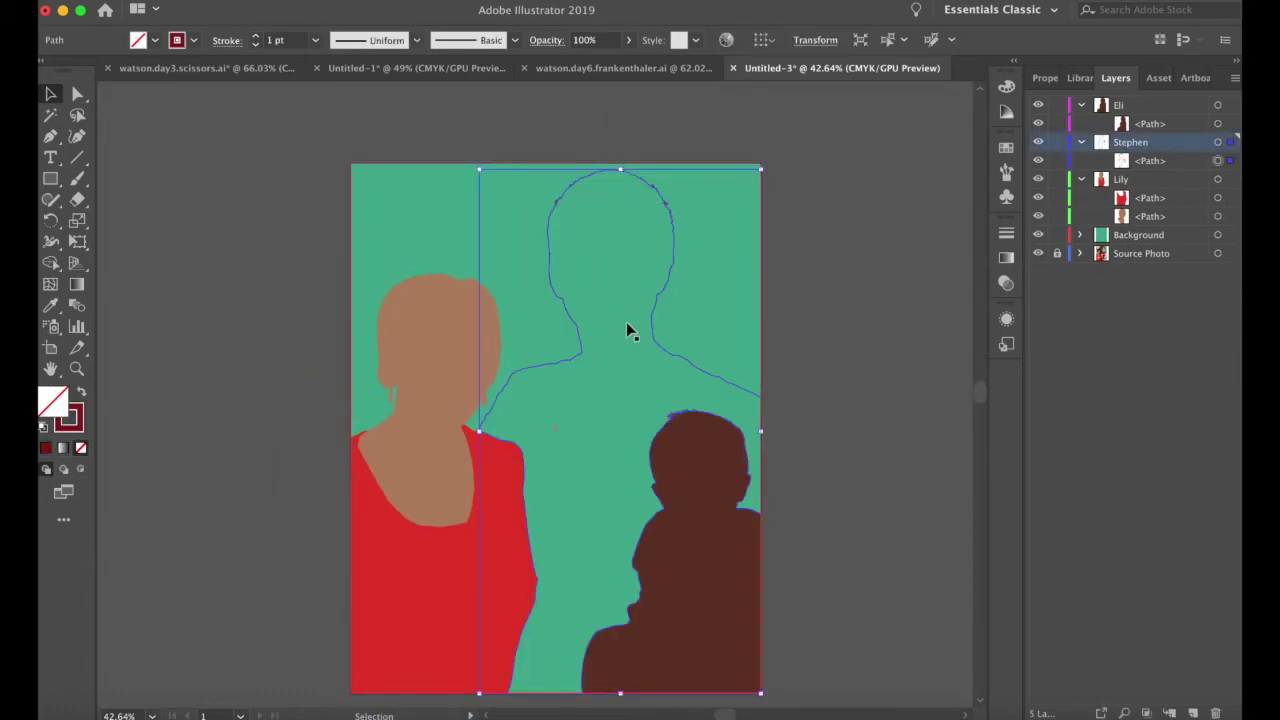
{"action": "left_click", "coordinate": [1038, 235]}
- Start a Pen path in the green area beside the man's neck and trace the first side of his collar downward
{"action": "scroll", "coordinate": [520, 500], "scroll_direction": "up", "scroll_amount": 10}
{"action": "key", "text": "p"}
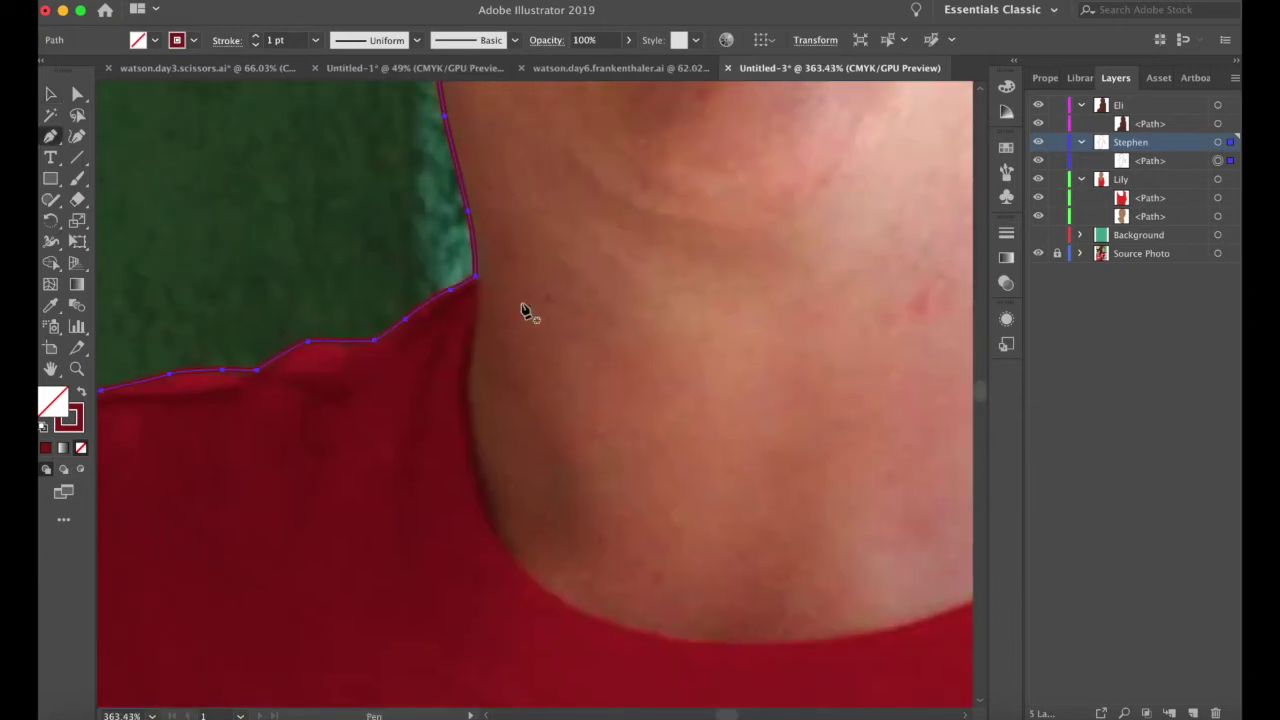
{"action": "scroll", "coordinate": [440, 290], "scroll_direction": "up", "scroll_amount": 2}
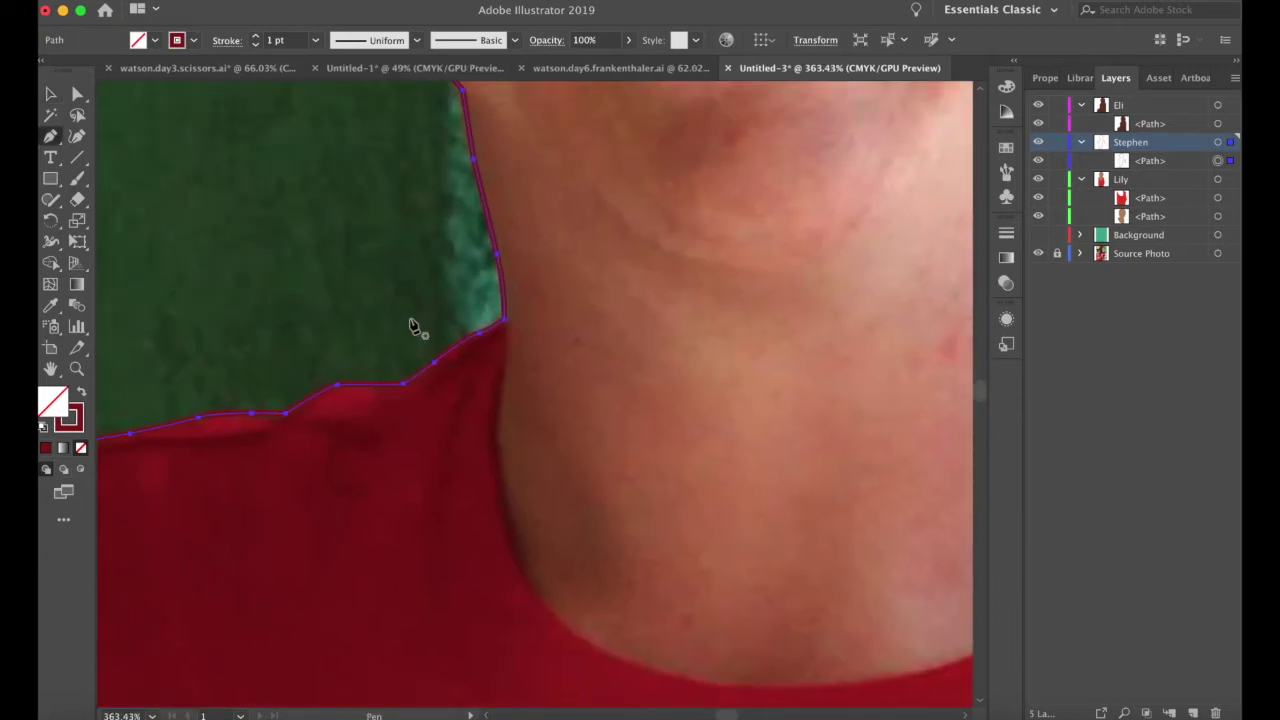
{"action": "left_click", "coordinate": [504, 321]}
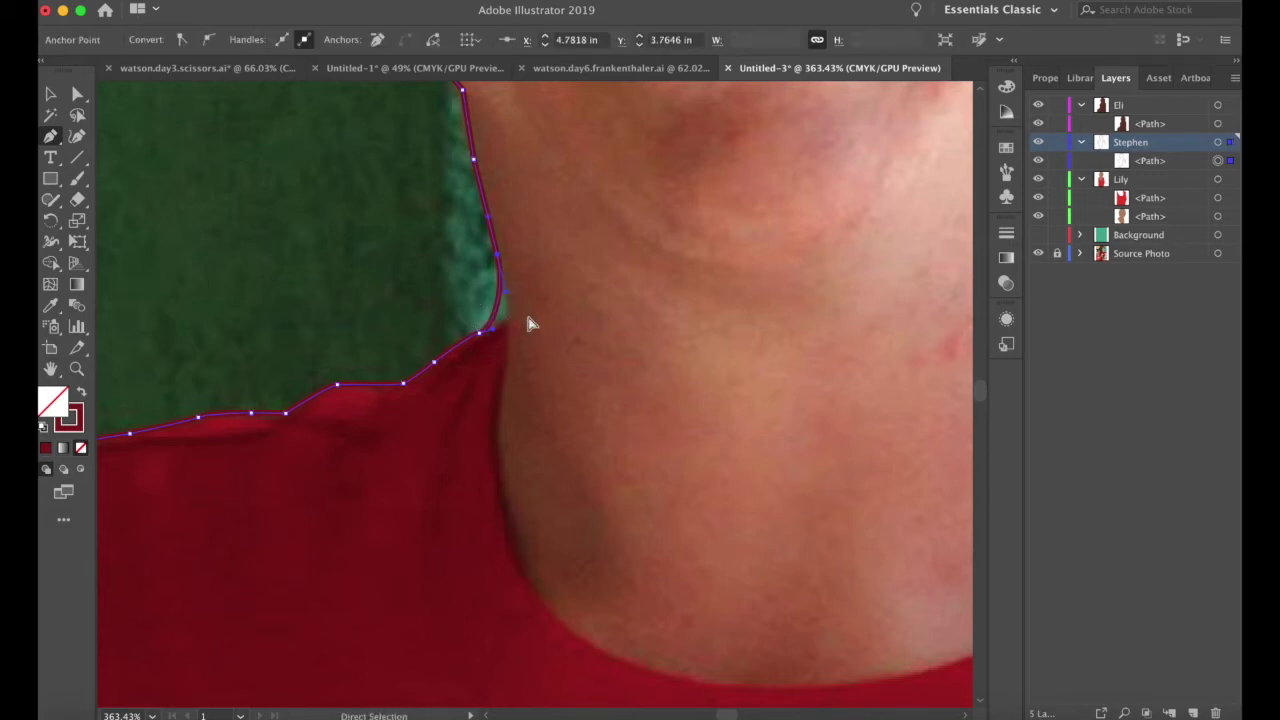
{"action": "key", "text": "super+z"}
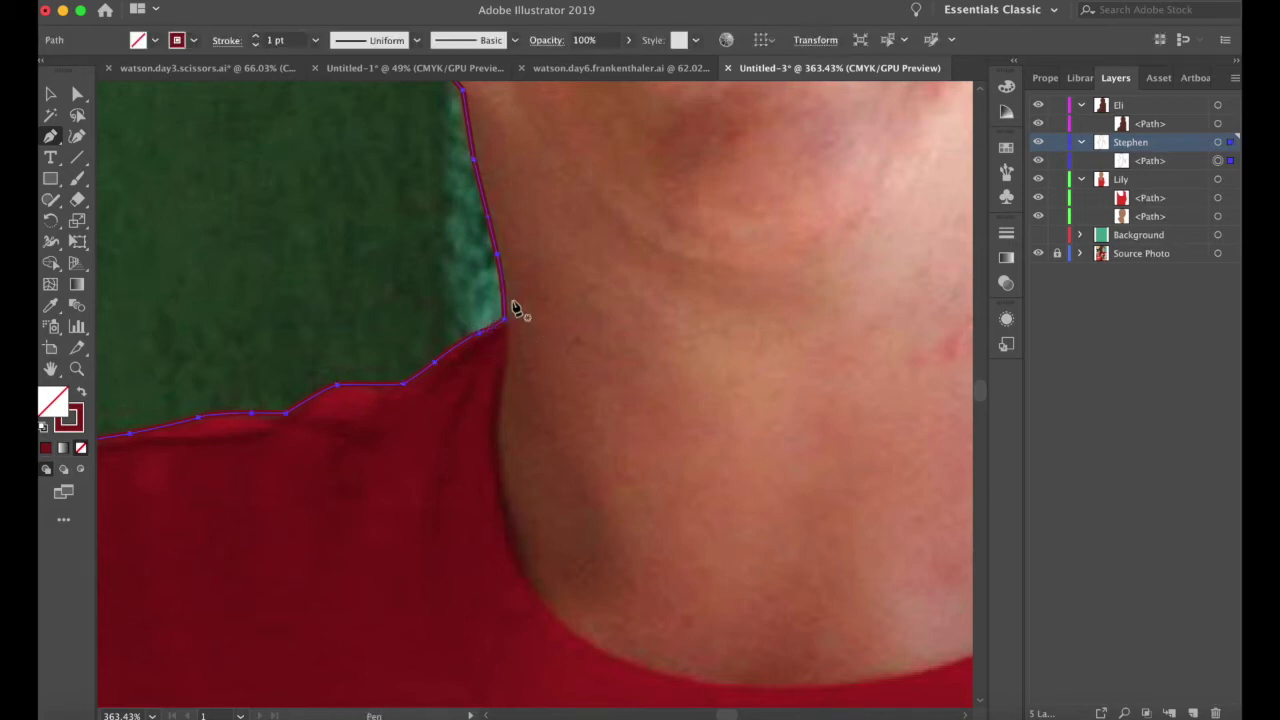
{"action": "left_click", "coordinate": [455, 248]}
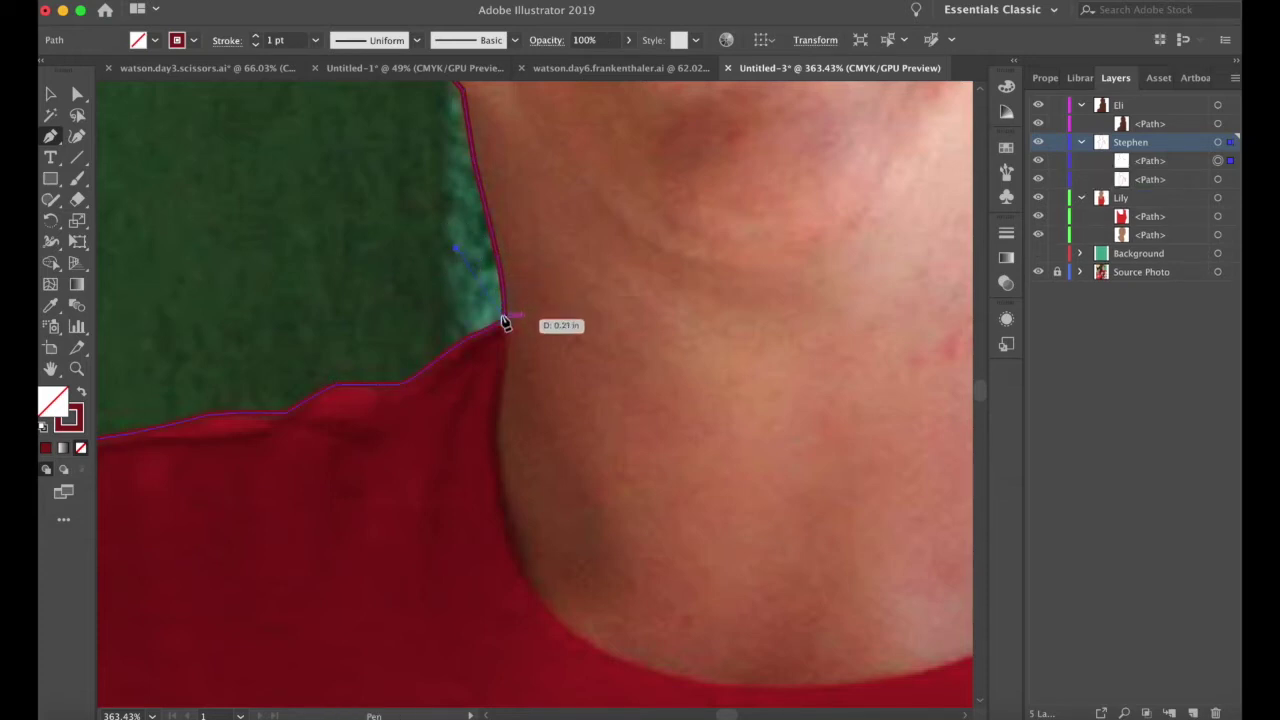
{"action": "left_click_drag", "start_coordinate": [505, 321], "coordinate": [504, 394]}
{"action": "left_click_drag", "start_coordinate": [499, 463], "coordinate": [504, 489]}
- Continue the collar path around the lowest part of the man's neckline and begin rising toward his other shoulder
{"action": "left_click_drag", "start_coordinate": [540, 597], "coordinate": [560, 624]}
{"action": "left_click_drag", "start_coordinate": [636, 665], "coordinate": [654, 673]}
{"action": "scroll", "coordinate": [654, 673], "scroll_direction": "right", "scroll_amount": 3}
{"action": "left_click_drag", "start_coordinate": [734, 657], "coordinate": [803, 598]}
{"action": "scroll", "coordinate": [778, 660], "scroll_direction": "right", "scroll_amount": 5}
{"action": "left_click_drag", "start_coordinate": [871, 523], "coordinate": [889, 502]}
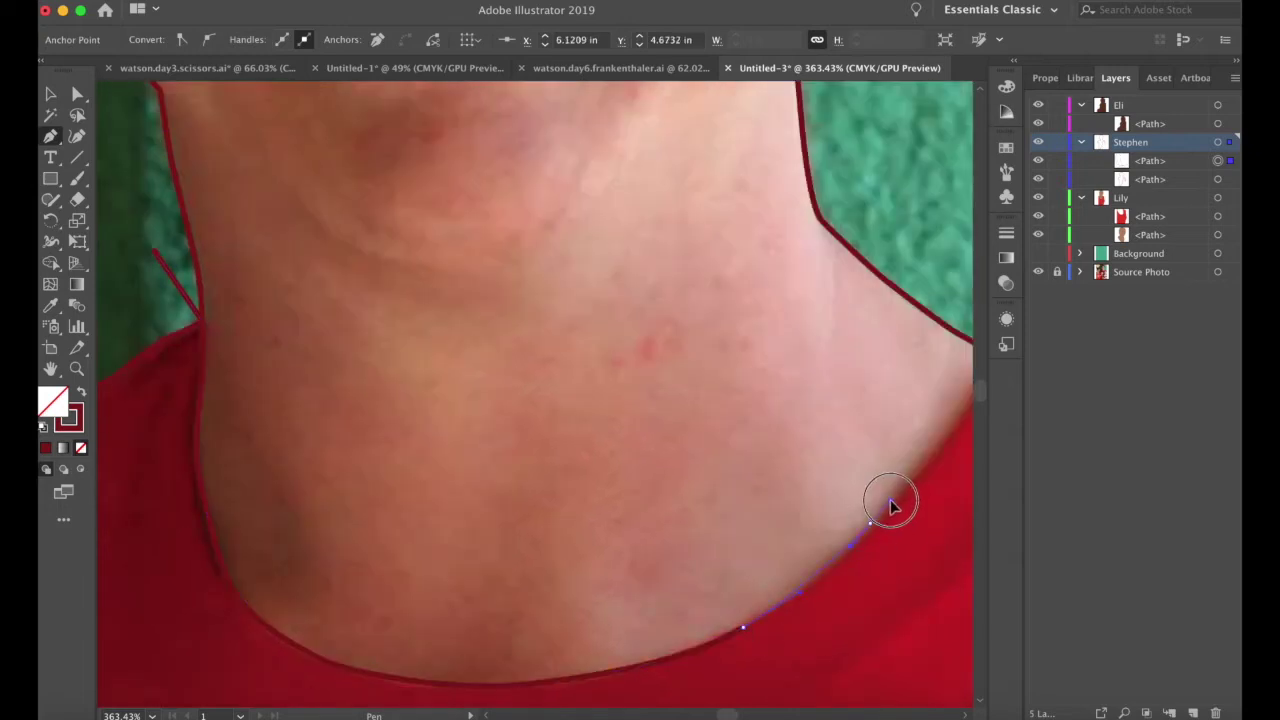
- Extend the collar path up to the man's other shoulder and end it outside his outline in the green background
{"action": "scroll", "coordinate": [889, 502], "scroll_direction": "right", "scroll_amount": 4}
{"action": "left_click_drag", "start_coordinate": [798, 556], "coordinate": [818, 536]}
{"action": "left_click", "coordinate": [834, 498]}
{"action": "left_click", "coordinate": [797, 403]}
{"action": "scroll", "coordinate": [681, 346], "scroll_direction": "down", "scroll_amount": 5}
- Select the collar path together with the man's outline and separate his head and neck area with the Shape Builder
{"action": "key", "text": "v"}
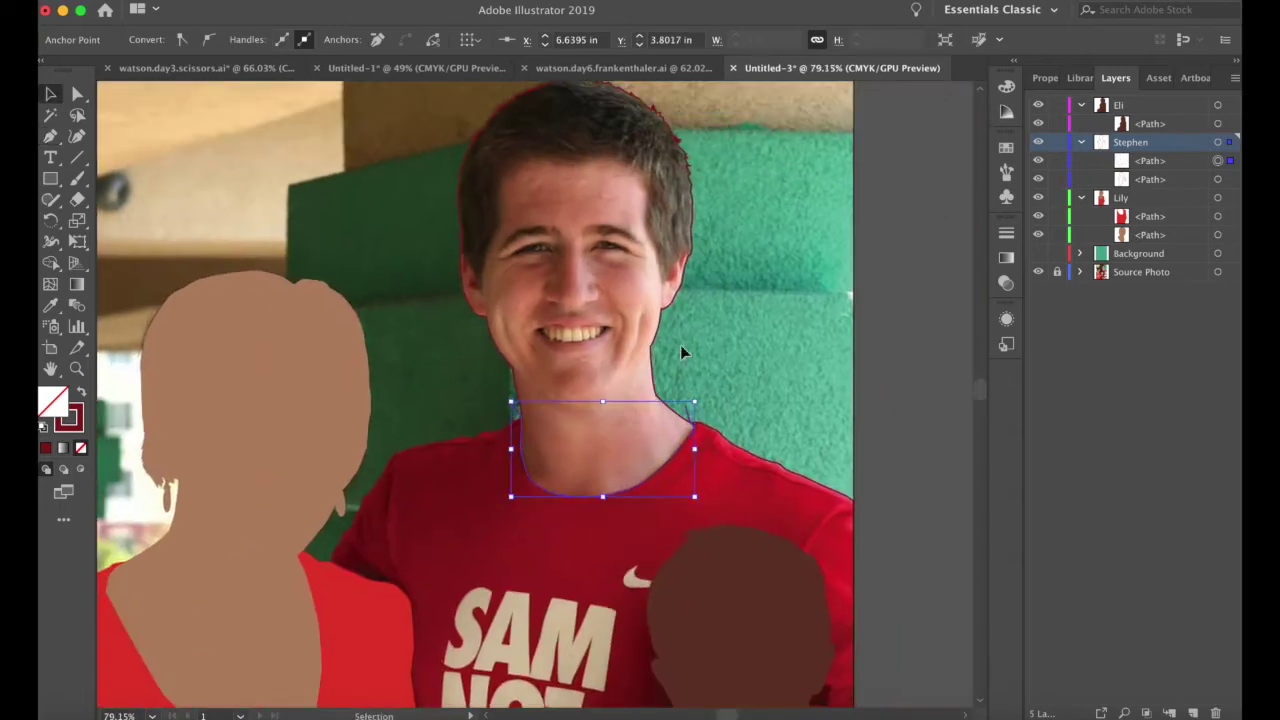
{"action": "left_click", "coordinate": [730, 441], "text": "shift"}
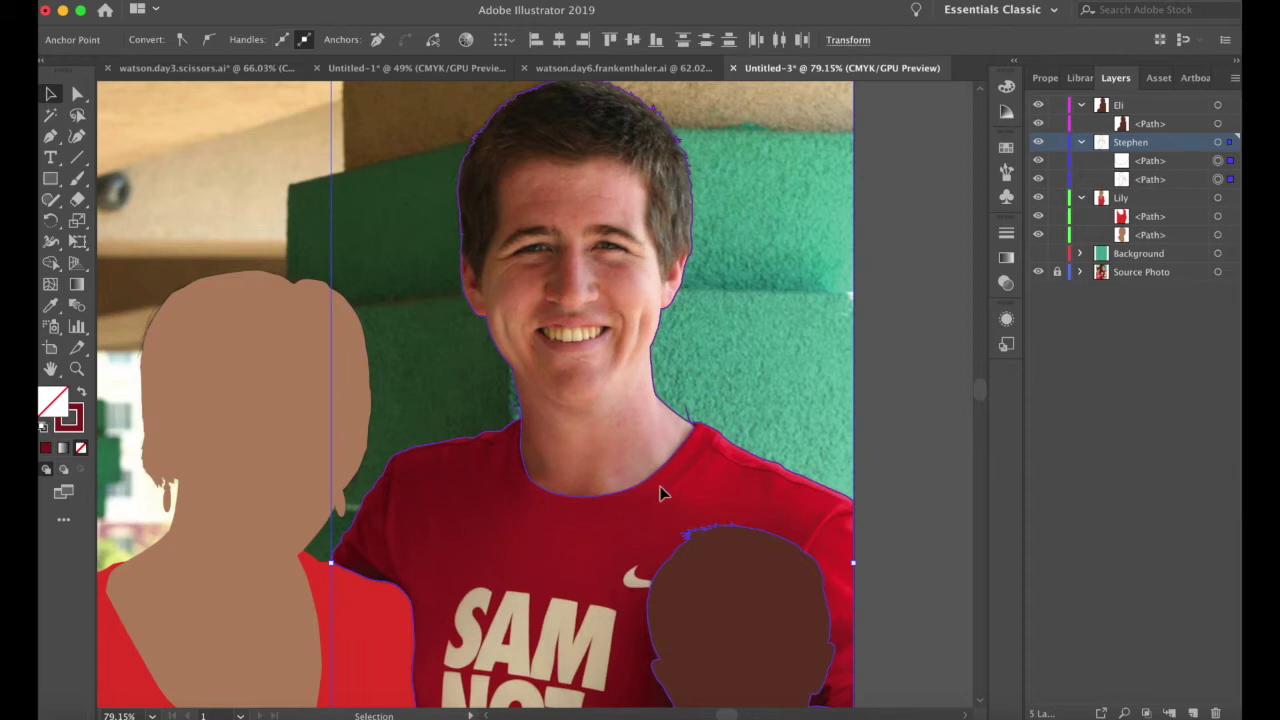
{"action": "key", "text": "shift+m"}
{"action": "left_click", "coordinate": [597, 344]}
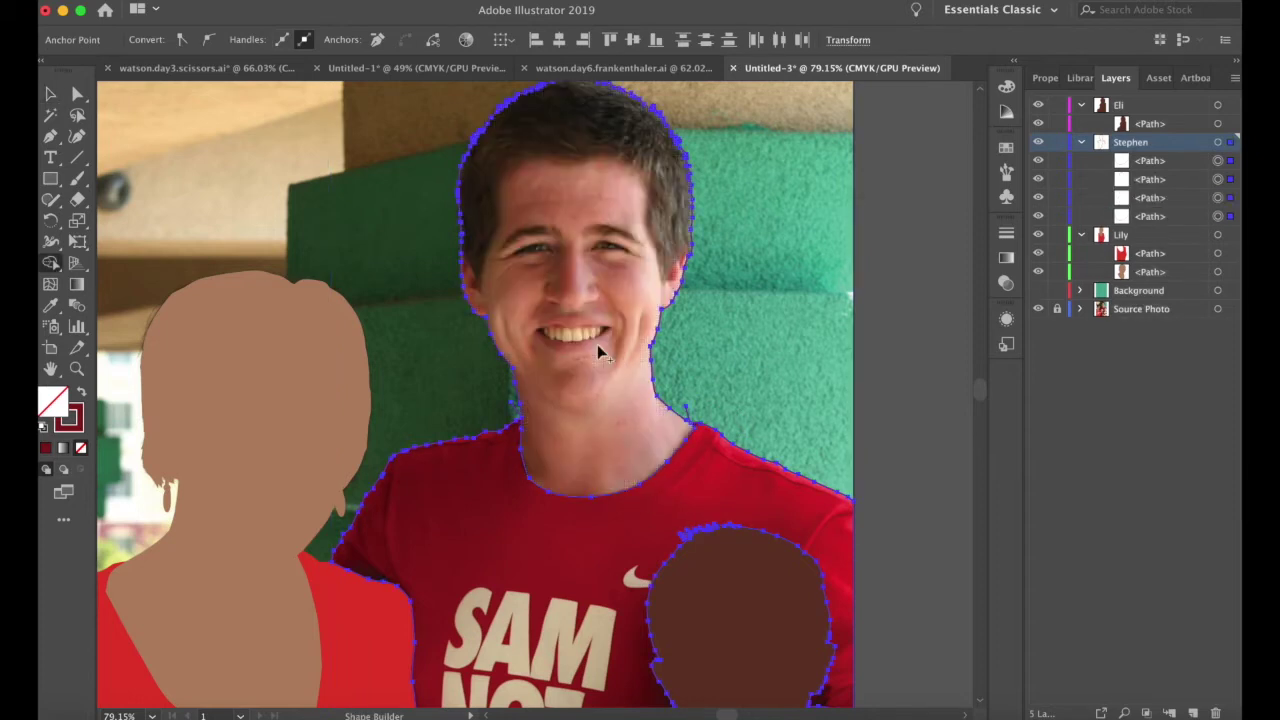
- Fill the man's head and neck shape with a skin tone sampled from his neck in the photo
{"action": "key", "text": "v"}
{"action": "left_click", "coordinate": [883, 371]}
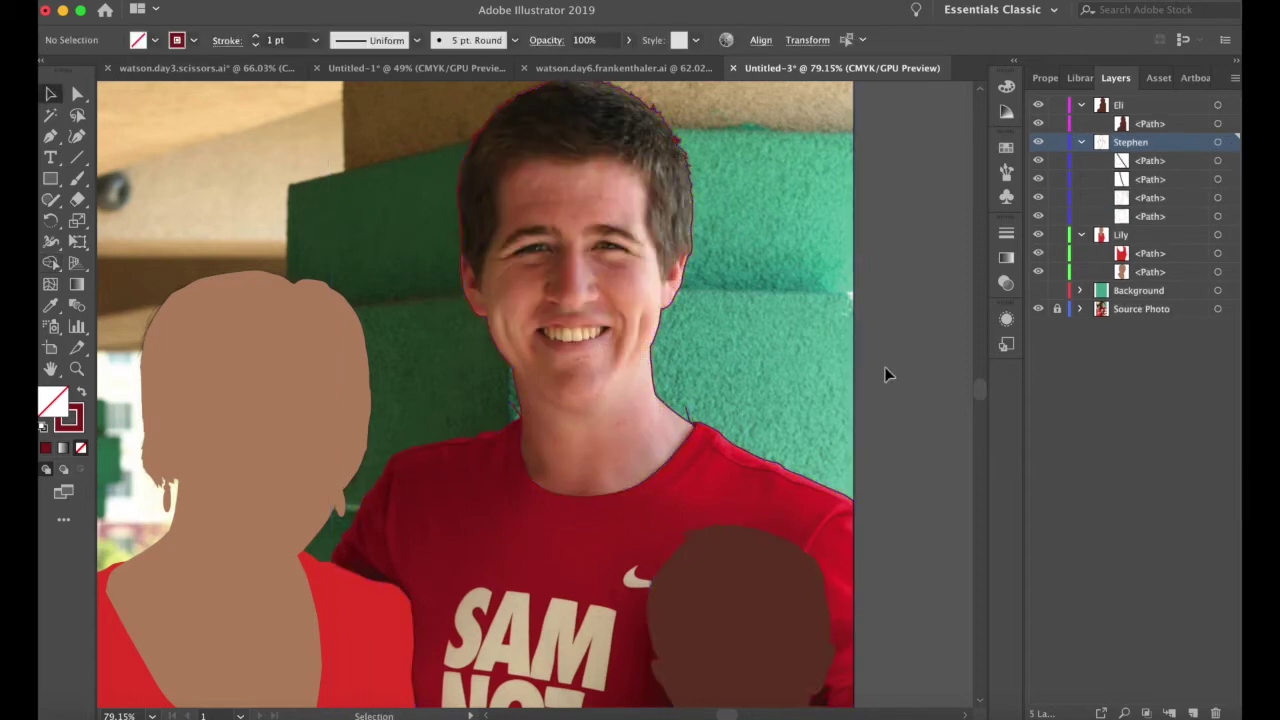
{"action": "left_click", "coordinate": [652, 363]}
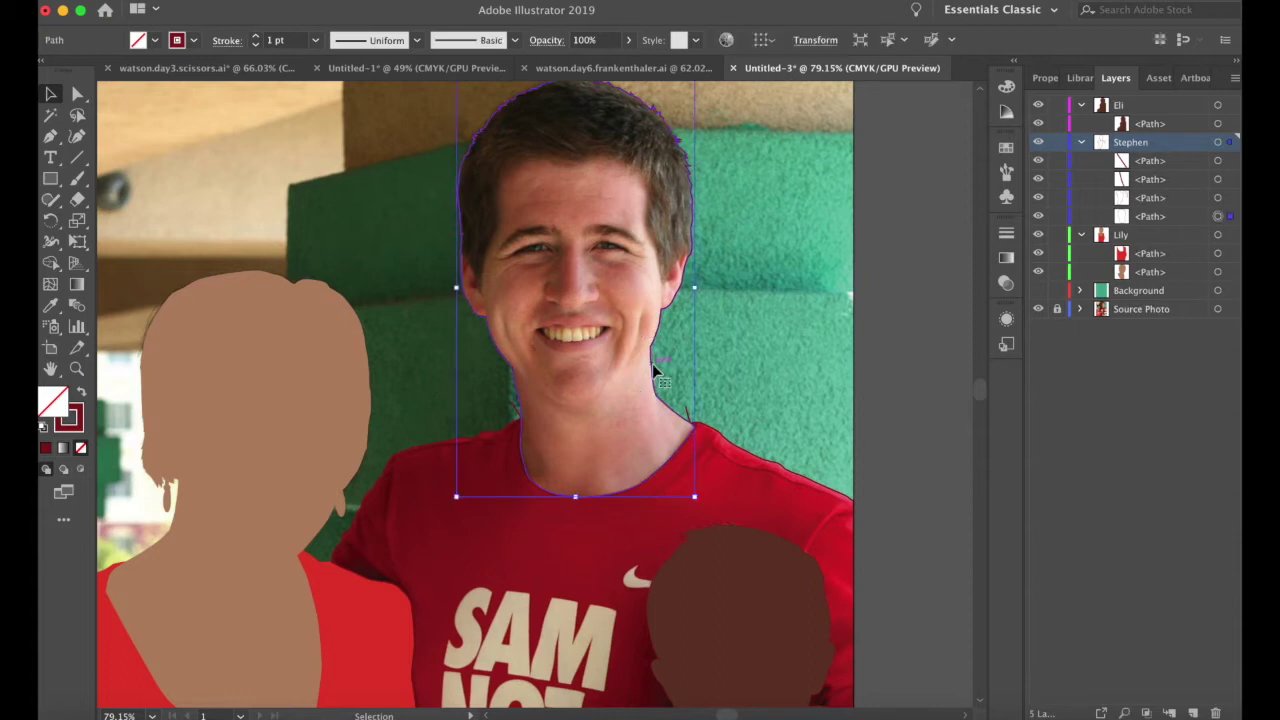
{"action": "key", "text": "i"}
{"action": "left_click", "coordinate": [581, 427]}
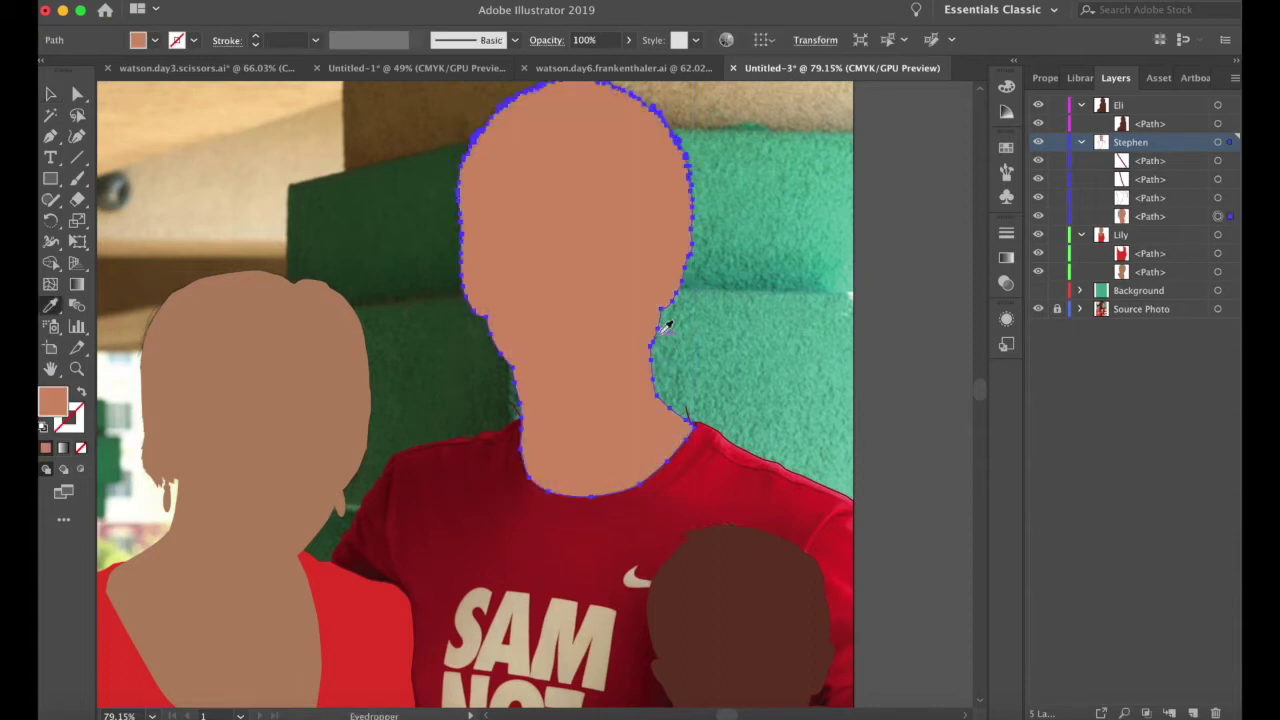
{"action": "key", "text": "v"}
{"action": "left_click", "coordinate": [893, 410]}
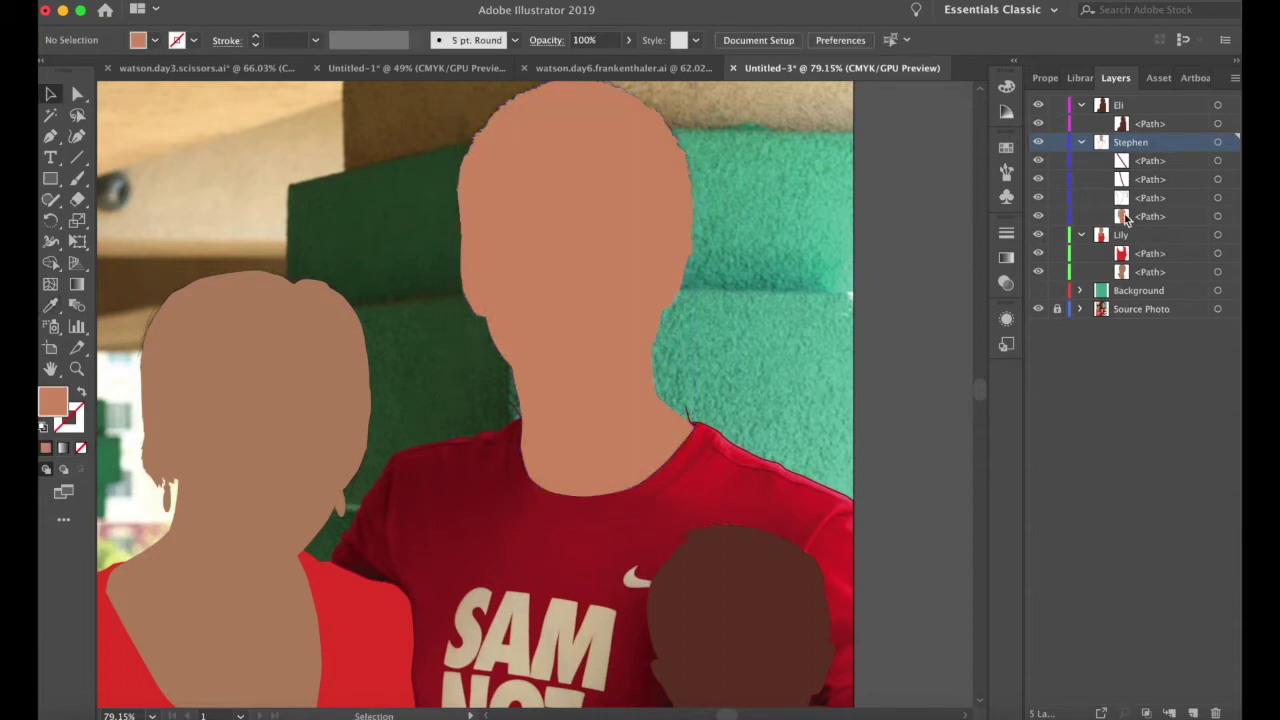
- Delete the two stray line paths left over beside the man's neck from his layer
{"action": "left_click", "coordinate": [1218, 163]}
{"action": "key", "text": "Delete"}
{"action": "left_click", "coordinate": [1218, 163]}
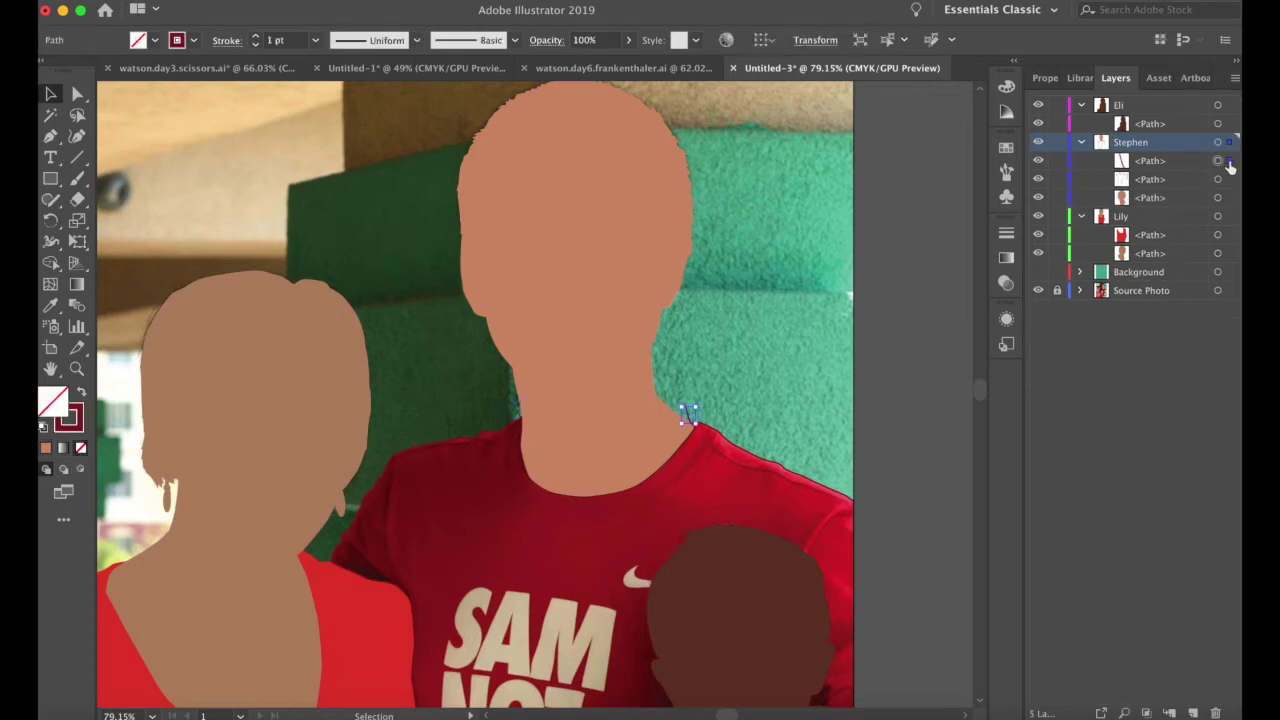
{"action": "key", "text": "Delete"}
{"action": "scroll", "coordinate": [757, 330], "scroll_direction": "down", "scroll_amount": 5}
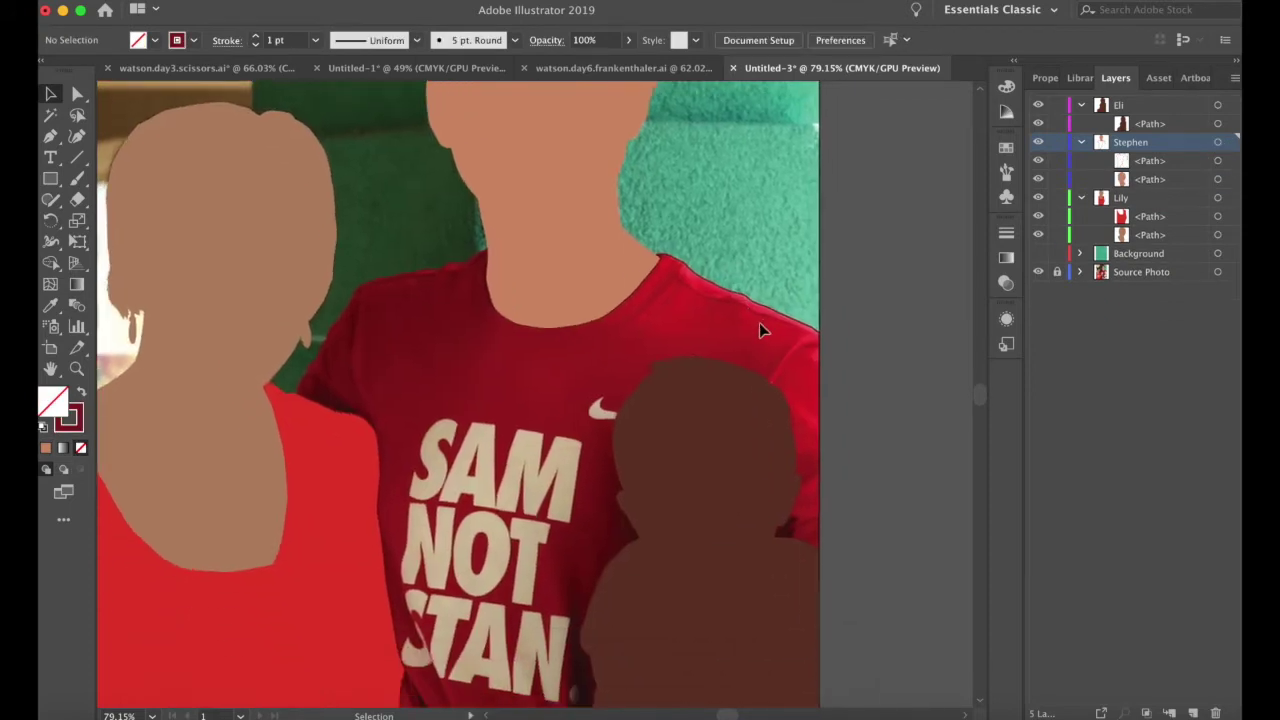
- Turn the man's shirt outline into a solid dark red fill without stroke and fit the whole artboard in view
{"action": "left_click", "coordinate": [772, 318]}
{"action": "key", "text": "shift+x"}
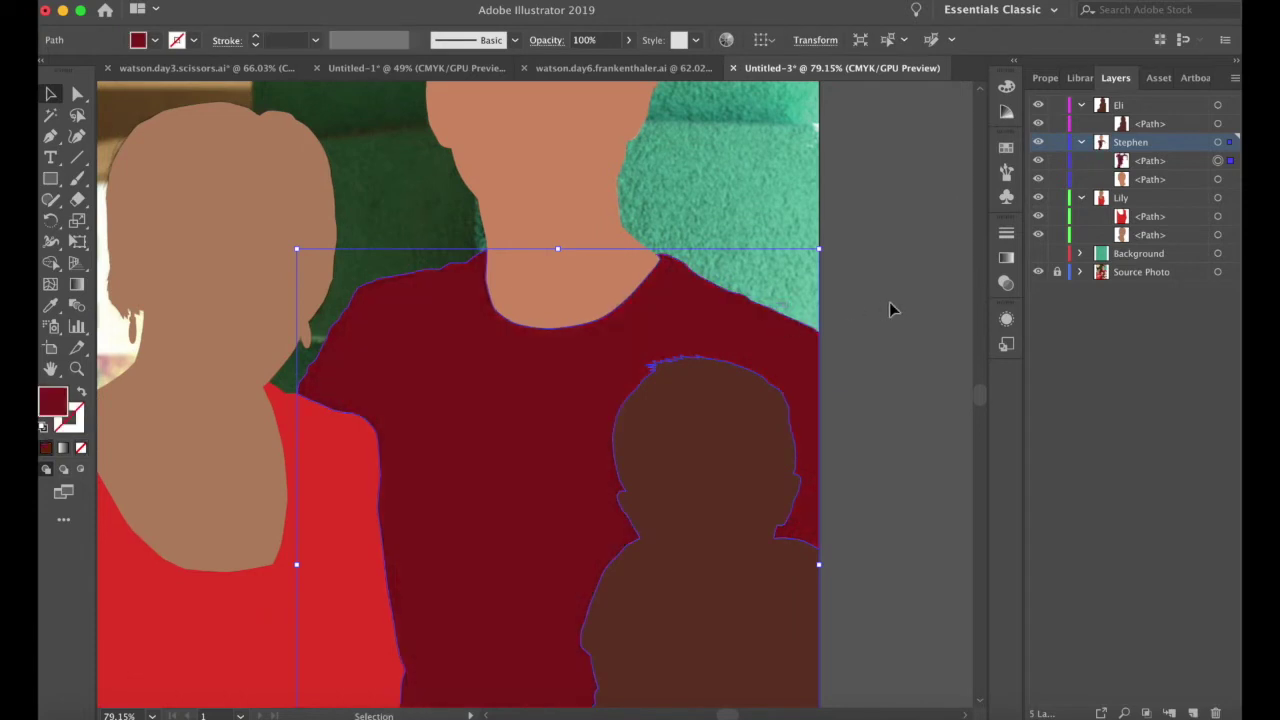
{"action": "left_click", "coordinate": [866, 344]}
{"action": "key", "text": "super+0"}
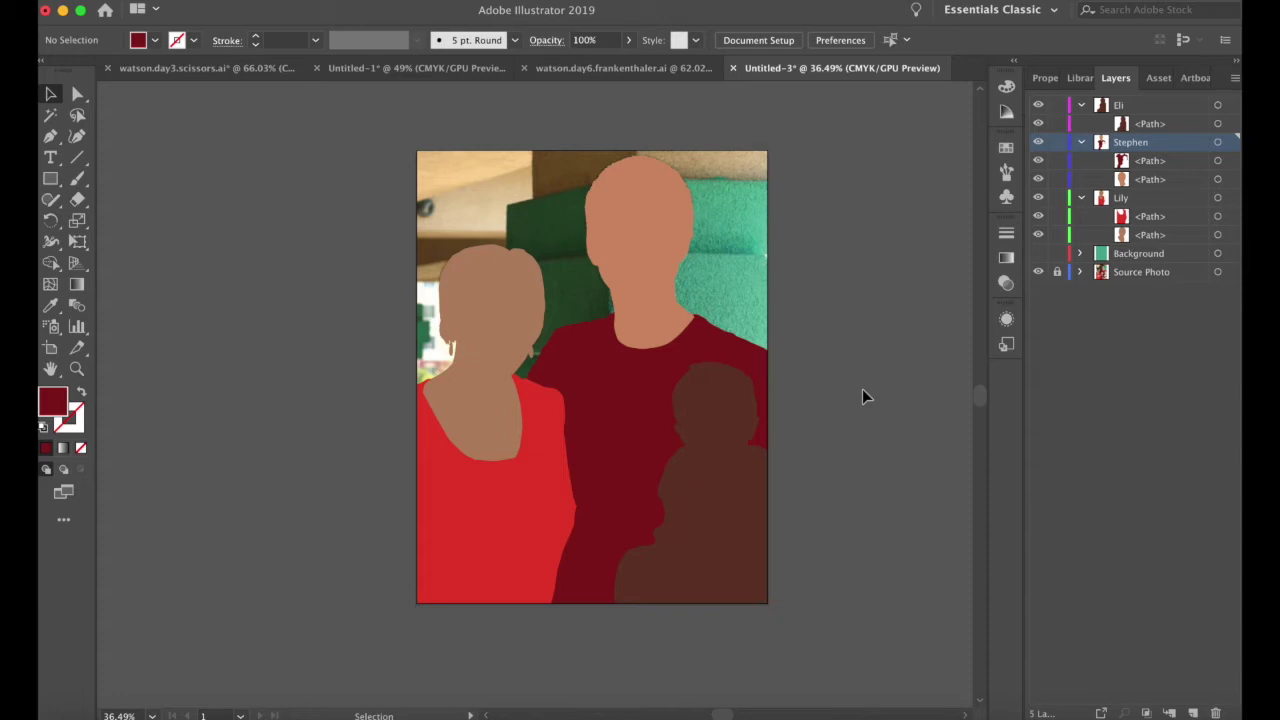
{"action": "scroll", "coordinate": [807, 411], "scroll_direction": "right", "scroll_amount": 2}
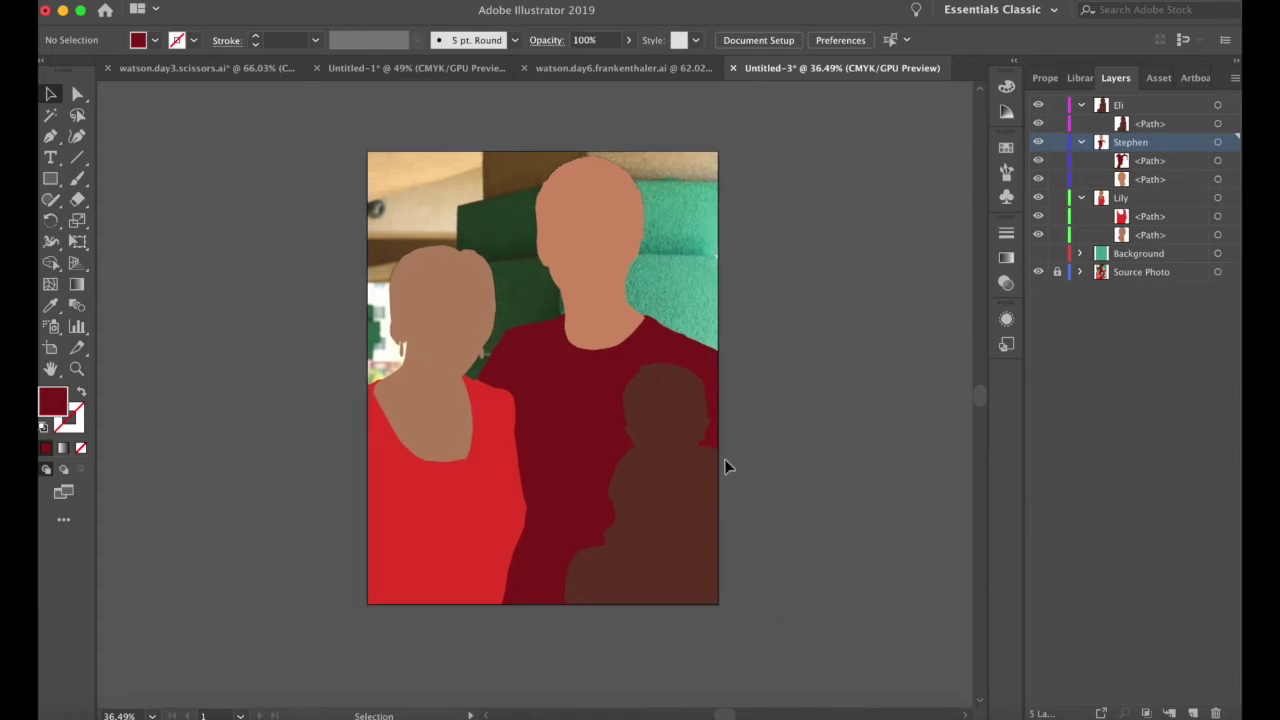
{"action": "scroll", "coordinate": [724, 459], "scroll_direction": "up", "scroll_amount": 5, "text": "alt"}
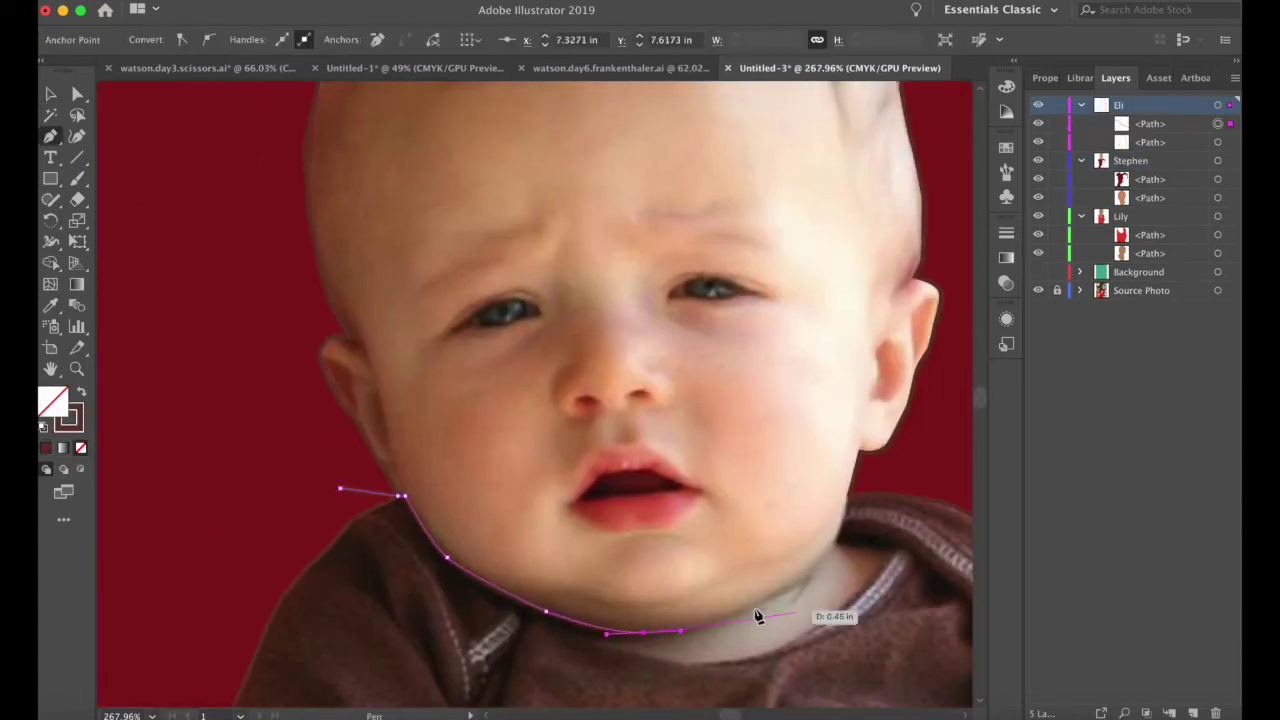
{"action": "left_click_drag", "start_coordinate": [748, 605], "coordinate": [765, 597]}
{"action": "left_click_drag", "start_coordinate": [798, 573], "coordinate": [843, 523]}
{"action": "left_click", "coordinate": [850, 495]}
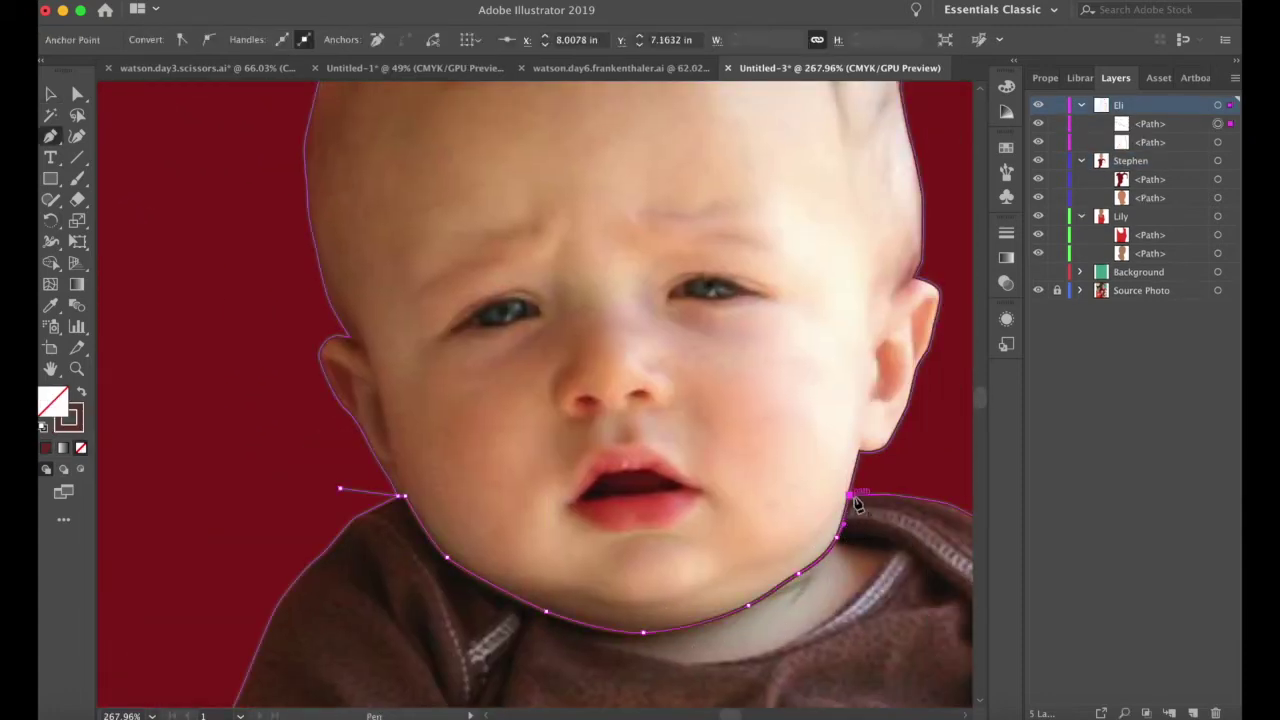
{"action": "key", "text": "super+z"}
{"action": "key", "text": "super+z"}
{"action": "key", "text": "super+z"}
{"action": "key", "text": "super+z"}
{"action": "key", "text": "super+z"}
- Trace the collar path along the baby's shirt neckline and up past his other shoulder into the dark red background
{"action": "left_click", "coordinate": [607, 650]}
{"action": "left_click", "coordinate": [677, 663]}
{"action": "left_click", "coordinate": [789, 646]}
{"action": "left_click", "coordinate": [851, 603]}
{"action": "left_click", "coordinate": [888, 553]}
{"action": "left_click", "coordinate": [834, 543]}
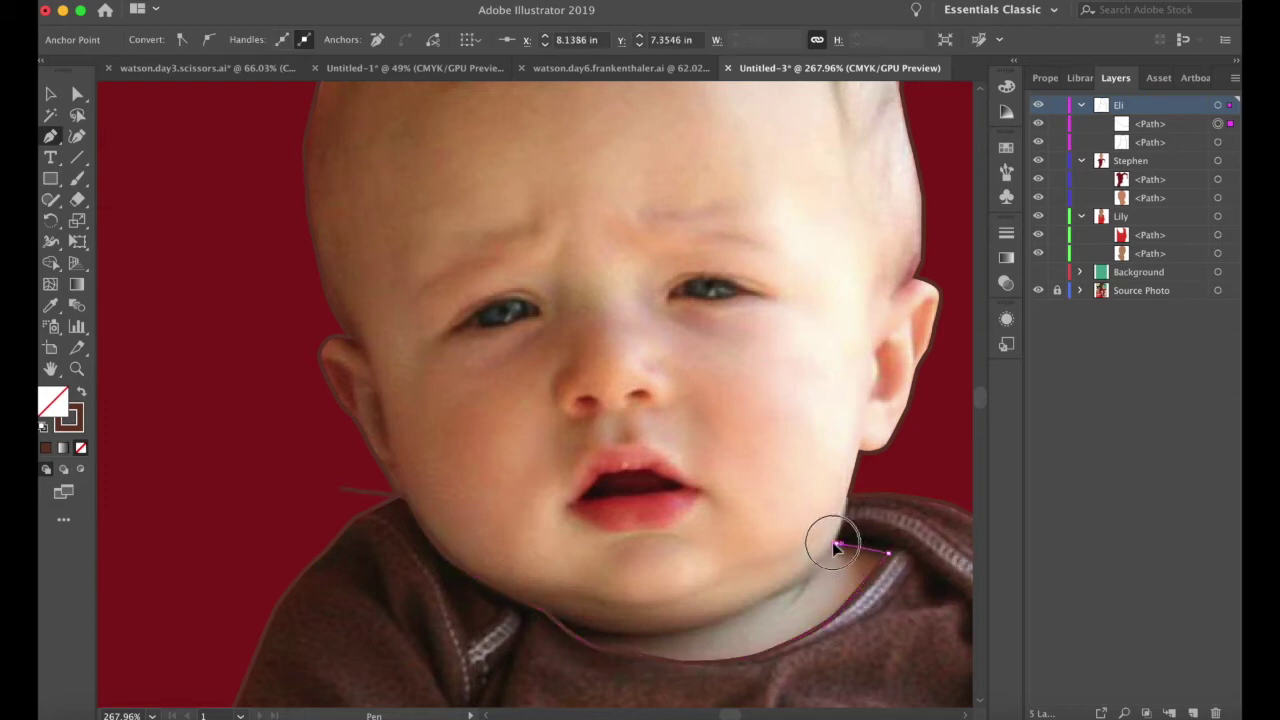
{"action": "left_click", "coordinate": [848, 503]}
{"action": "left_click", "coordinate": [891, 478]}
- Separate the baby's head from his outline along the collar path with the Shape Builder and delete the leftover line
{"action": "key", "text": "v"}
{"action": "scroll", "coordinate": [340, 510], "scroll_direction": "down", "scroll_amount": 4}
{"action": "left_click", "coordinate": [379, 490]}
{"action": "left_click", "coordinate": [650, 595], "text": "shift"}
{"action": "key", "text": "shift+m"}
{"action": "left_click", "coordinate": [1235, 124]}
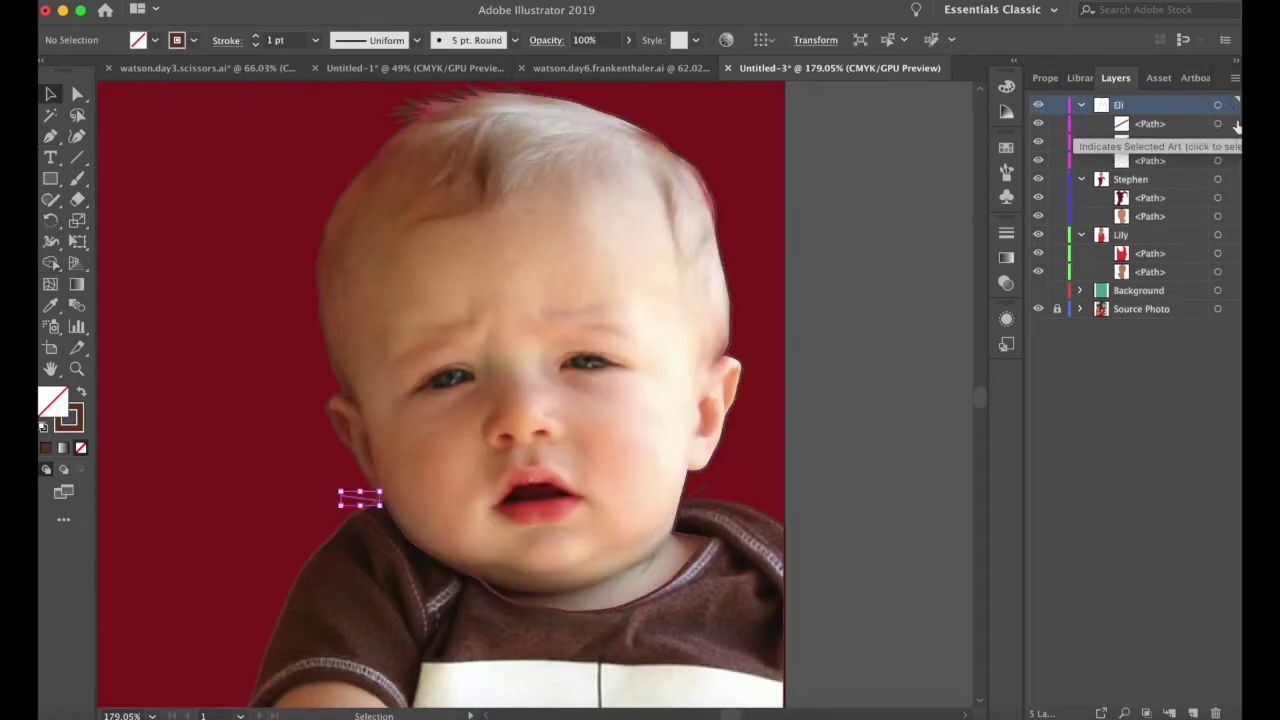
{"action": "key", "text": "Delete"}
- Fill the baby's head shape with a skin tone sampled from his cheek in the photo
{"action": "left_click", "coordinate": [1236, 142]}
{"action": "key", "text": "i"}
{"action": "left_click", "coordinate": [617, 417]}
{"action": "key", "text": "v"}
{"action": "left_click", "coordinate": [788, 580]}
{"action": "scroll", "coordinate": [788, 580], "scroll_direction": "down", "scroll_amount": 5}
{"action": "scroll", "coordinate": [572, 457], "scroll_direction": "down", "scroll_amount": 3}
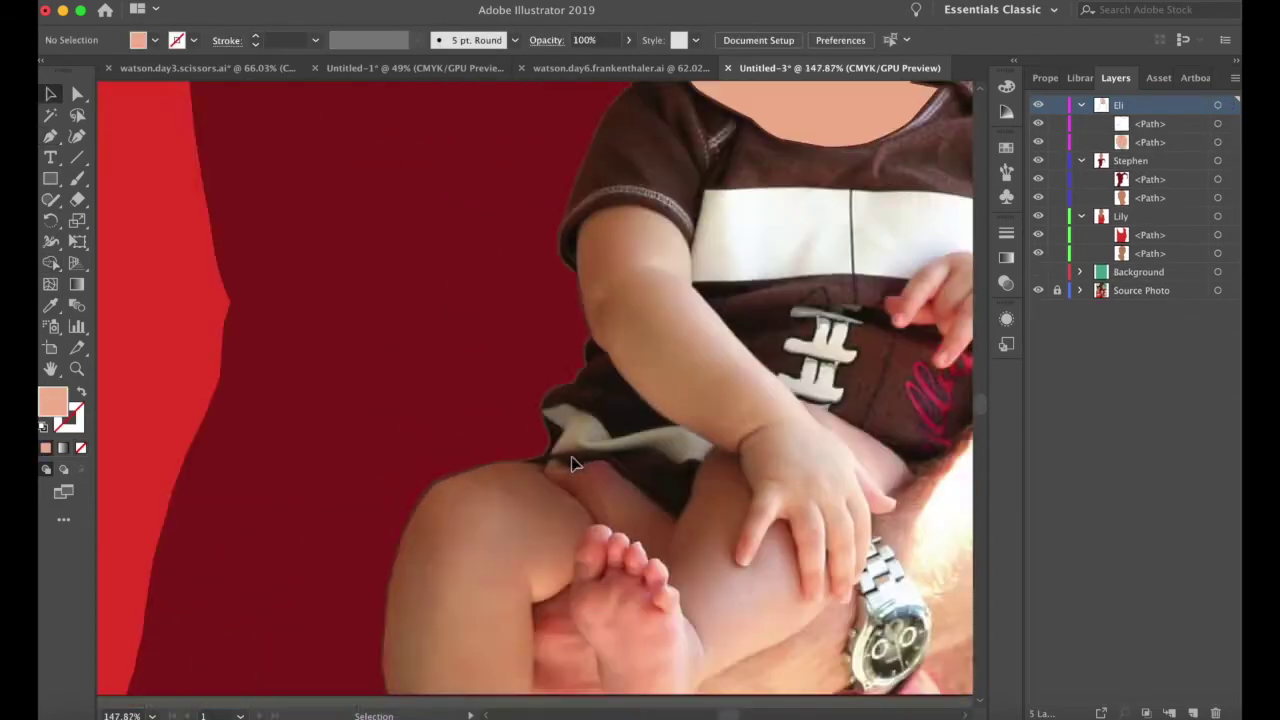
- Start a stroke-only Pen path in the background above the baby's knee and trace the first part of his outfit's lower hem
{"action": "scroll", "coordinate": [573, 458], "scroll_direction": "up", "scroll_amount": 5}
{"action": "key", "text": "p"}
{"action": "left_click", "coordinate": [405, 446]}
{"action": "left_click", "coordinate": [440, 463]}
{"action": "left_click", "coordinate": [495, 475]}
{"action": "left_click", "coordinate": [514, 460]}
{"action": "key", "text": "shift+x"}
{"action": "left_click", "coordinate": [561, 480]}
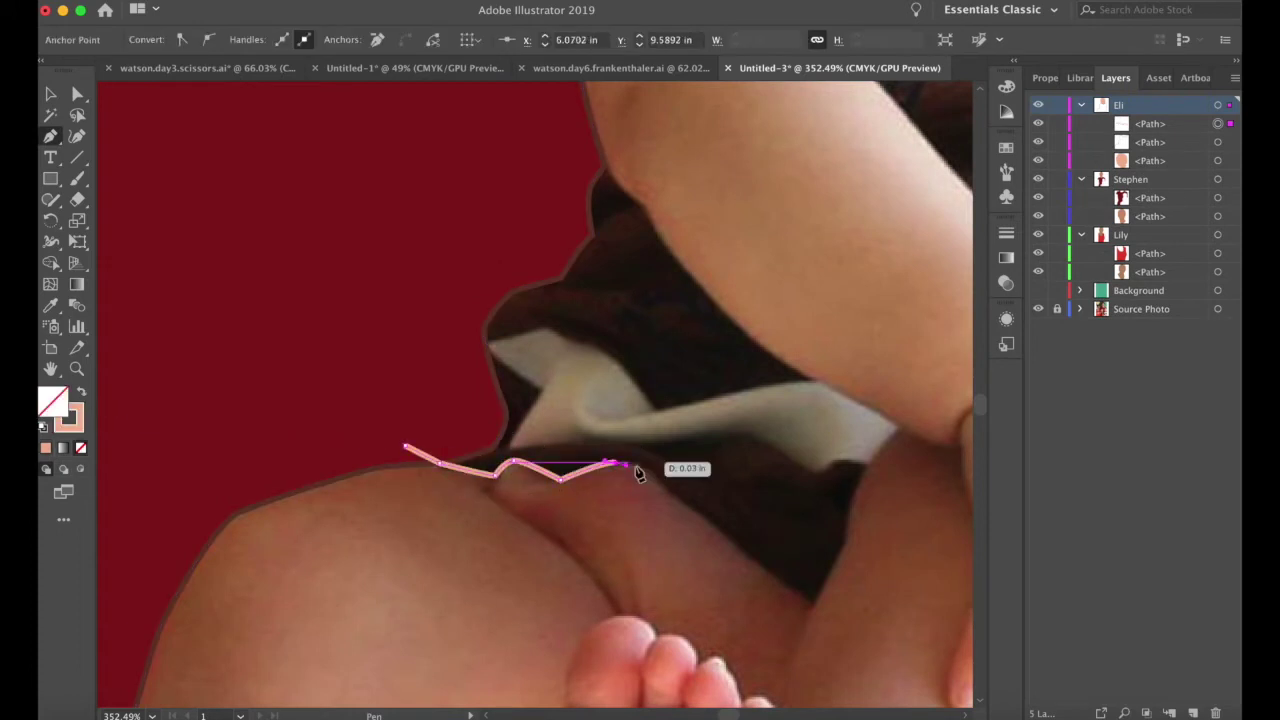
- Continue the path along the hem down between the baby's legs and back up to the underside of his forearm
{"action": "left_click", "coordinate": [659, 479]}
{"action": "left_click", "coordinate": [709, 522]}
{"action": "left_click", "coordinate": [790, 588]}
{"action": "left_click", "coordinate": [814, 607]}
{"action": "left_click", "coordinate": [848, 547]}
{"action": "left_click", "coordinate": [863, 476]}
{"action": "left_click", "coordinate": [899, 427]}
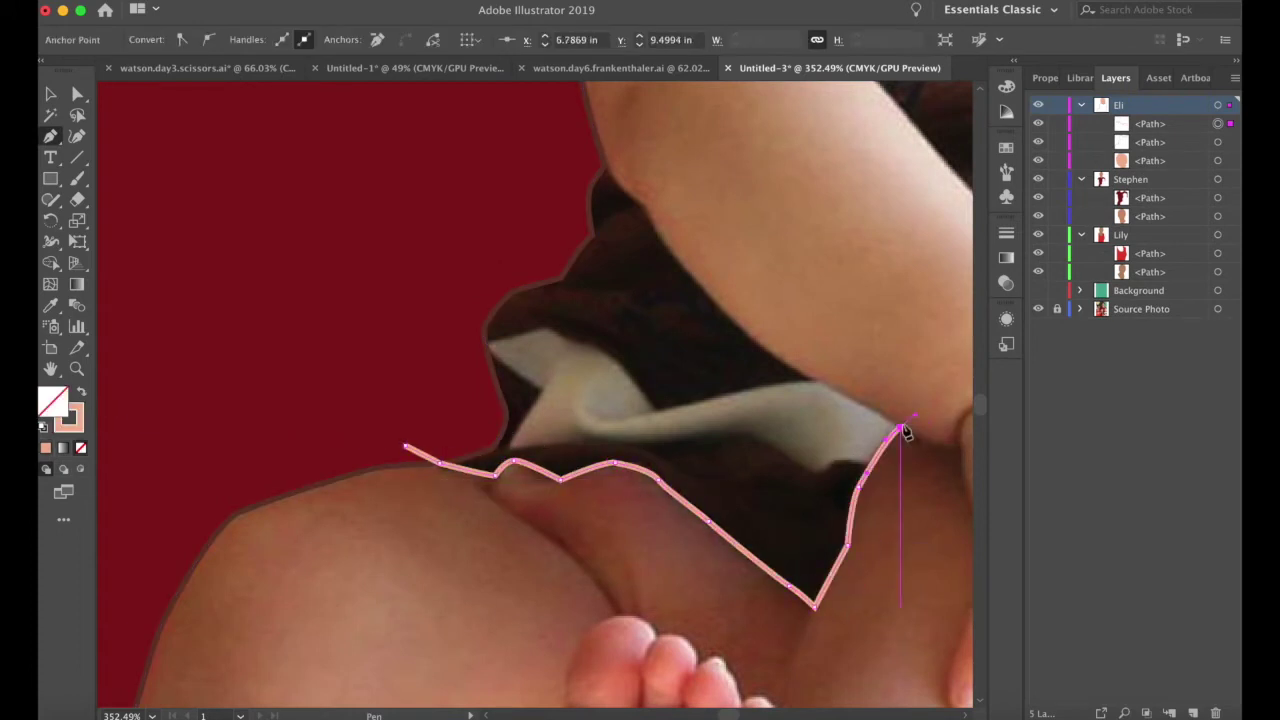
- Trace the path back along the underside of the baby's forearm and end it outside his outline in the background
{"action": "left_click", "coordinate": [817, 382]}
{"action": "left_click", "coordinate": [742, 329]}
{"action": "left_click", "coordinate": [673, 254]}
{"action": "left_click", "coordinate": [646, 208]}
{"action": "left_click", "coordinate": [600, 162]}
{"action": "left_click", "coordinate": [549, 139]}
{"action": "key", "text": "v"}
- Separate the lower outfit area from the baby's outline with the Shape Builder and delete the leftover path
{"action": "scroll", "coordinate": [500, 326], "scroll_direction": "up", "scroll_amount": 2}
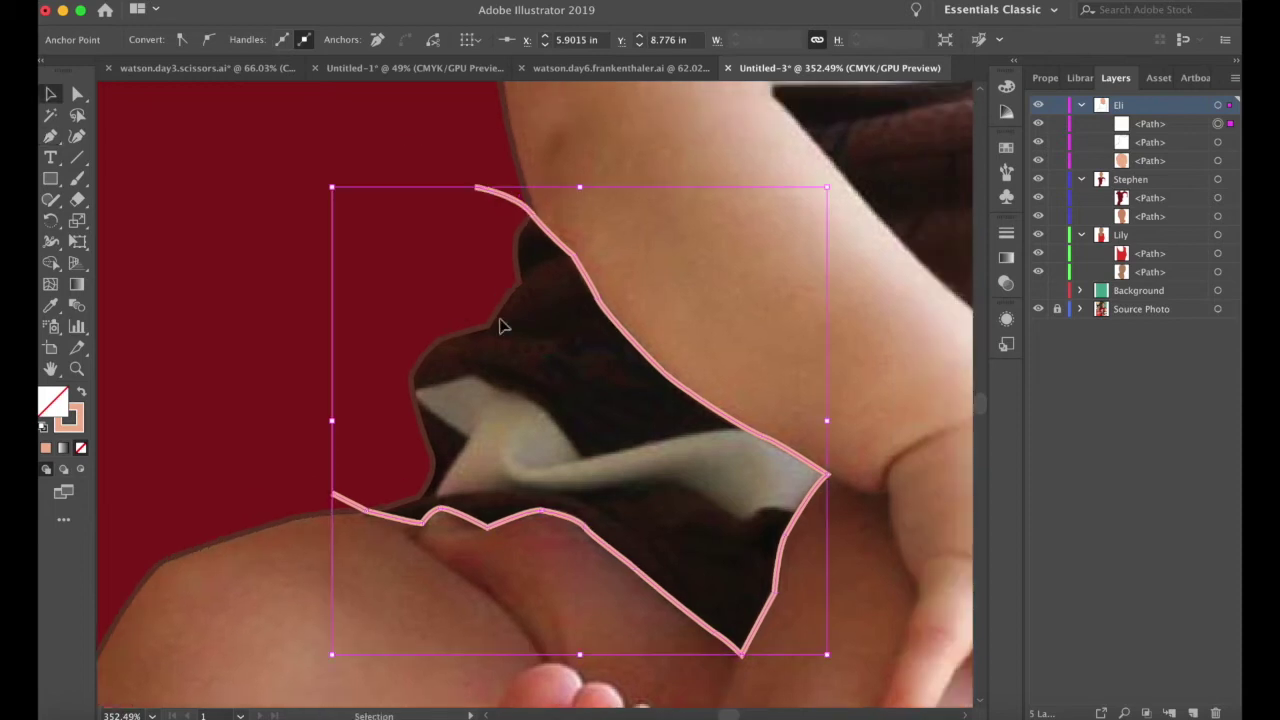
{"action": "left_click", "coordinate": [490, 318], "text": "shift"}
{"action": "key", "text": "shift+m"}
{"action": "left_click", "coordinate": [449, 350]}
{"action": "left_click", "coordinate": [1229, 142]}
{"action": "key", "text": "Delete"}
- Fill the lower outfit shape with a dark brown sampled from the fabric in the photo
{"action": "left_click", "coordinate": [1229, 125]}
{"action": "key", "text": "i"}
{"action": "left_click", "coordinate": [524, 354]}
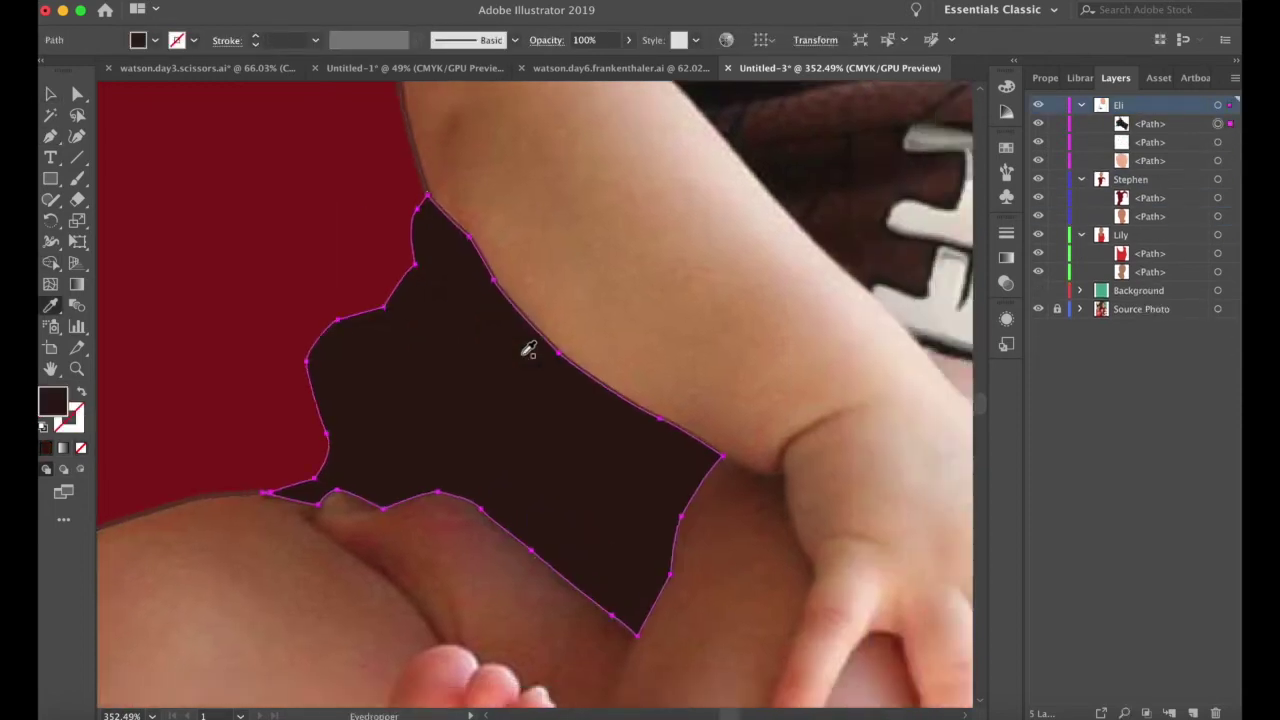
- Trace a stroke-only Pen path from the background beside the baby's sleeve around the sleeve opening to the inner side of his arm
{"action": "scroll", "coordinate": [528, 350], "scroll_direction": "down", "scroll_amount": 5}
{"action": "scroll", "coordinate": [376, 292], "scroll_direction": "up", "scroll_amount": 5}
{"action": "key", "text": "p"}
{"action": "left_click", "coordinate": [446, 488]}
{"action": "left_click", "coordinate": [482, 451]}
{"action": "left_click", "coordinate": [482, 356]}
{"action": "left_click_drag", "start_coordinate": [508, 281], "coordinate": [600, 242]}
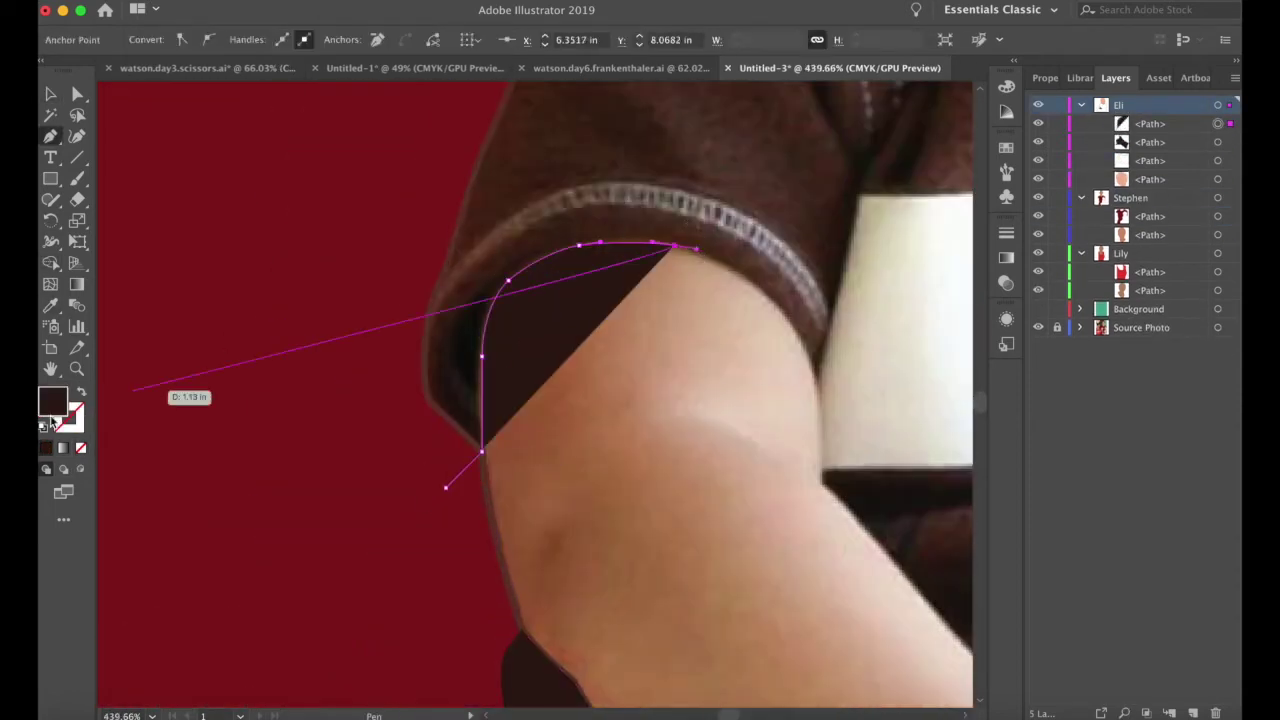
{"action": "left_click", "coordinate": [81, 391]}
{"action": "left_click_drag", "start_coordinate": [775, 300], "coordinate": [796, 322]}
{"action": "left_click", "coordinate": [816, 378]}
{"action": "left_click", "coordinate": [819, 482]}
- Continue the path down along the baby's forearm and leg to the lowest point of his outfit and start rising
{"action": "left_click_drag", "start_coordinate": [819, 482], "coordinate": [653, 405]}
{"action": "mouse_move", "coordinate": [746, 514]}
{"action": "left_mouse_down"}
{"action": "mouse_move", "coordinate": [774, 541]}
{"action": "mouse_move", "coordinate": [746, 561]}
{"action": "mouse_move", "coordinate": [612, 536]}
{"action": "left_mouse_up"}
{"action": "left_click", "coordinate": [836, 611]}
{"action": "left_click", "coordinate": [782, 599]}
{"action": "left_click_drag", "start_coordinate": [678, 561], "coordinate": [686, 563]}
{"action": "left_click", "coordinate": [768, 613]}
{"action": "left_click_drag", "start_coordinate": [768, 613], "coordinate": [563, 477]}
{"action": "left_click", "coordinate": [693, 559]}
{"action": "left_click", "coordinate": [750, 610]}
- Extend the path up the outfit's far edge and end it outside the artboard
{"action": "left_click_drag", "start_coordinate": [823, 584], "coordinate": [840, 574]}
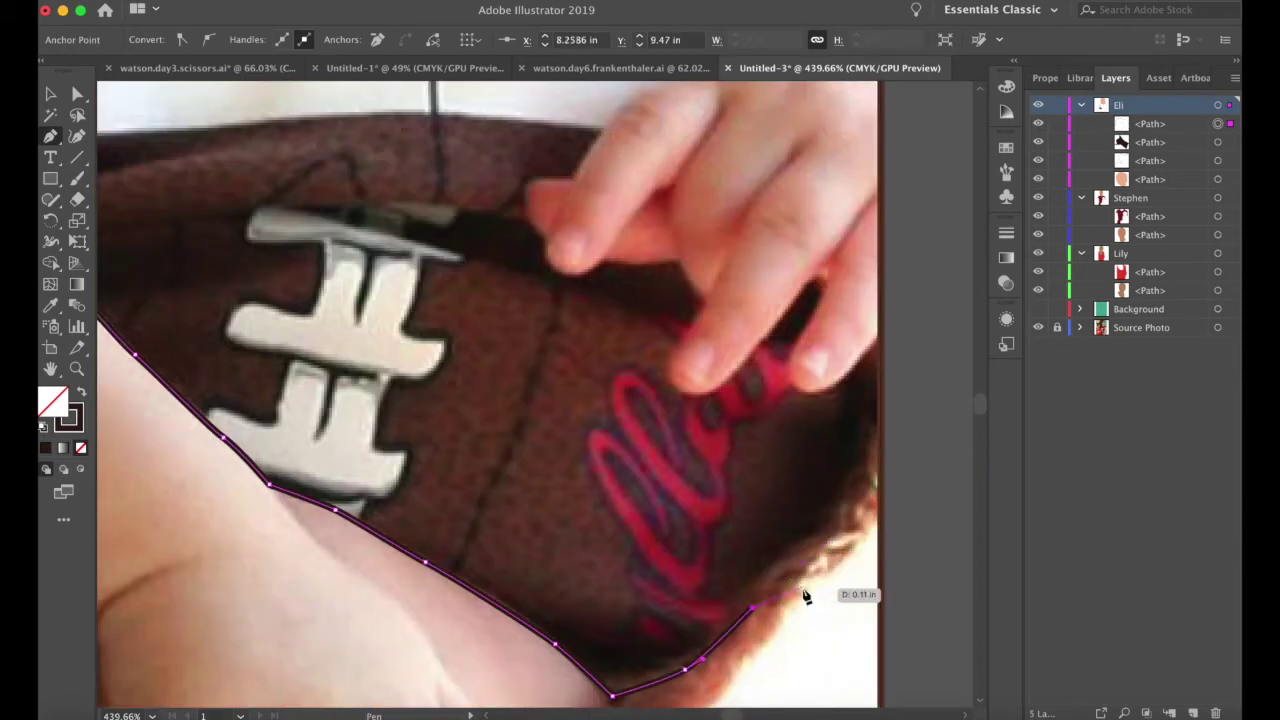
{"action": "left_click", "coordinate": [835, 538]}
{"action": "left_click_drag", "start_coordinate": [871, 485], "coordinate": [874, 478]}
{"action": "left_click", "coordinate": [903, 397]}
{"action": "left_click", "coordinate": [953, 321]}
- Start a new Pen path beyond the baby's other hand and trace around the tip of his outermost finger
{"action": "left_click", "coordinate": [894, 320]}
{"action": "left_click", "coordinate": [860, 361]}
{"action": "left_click_drag", "start_coordinate": [819, 391], "coordinate": [807, 391]}
{"action": "left_click_drag", "start_coordinate": [787, 370], "coordinate": [787, 352]}
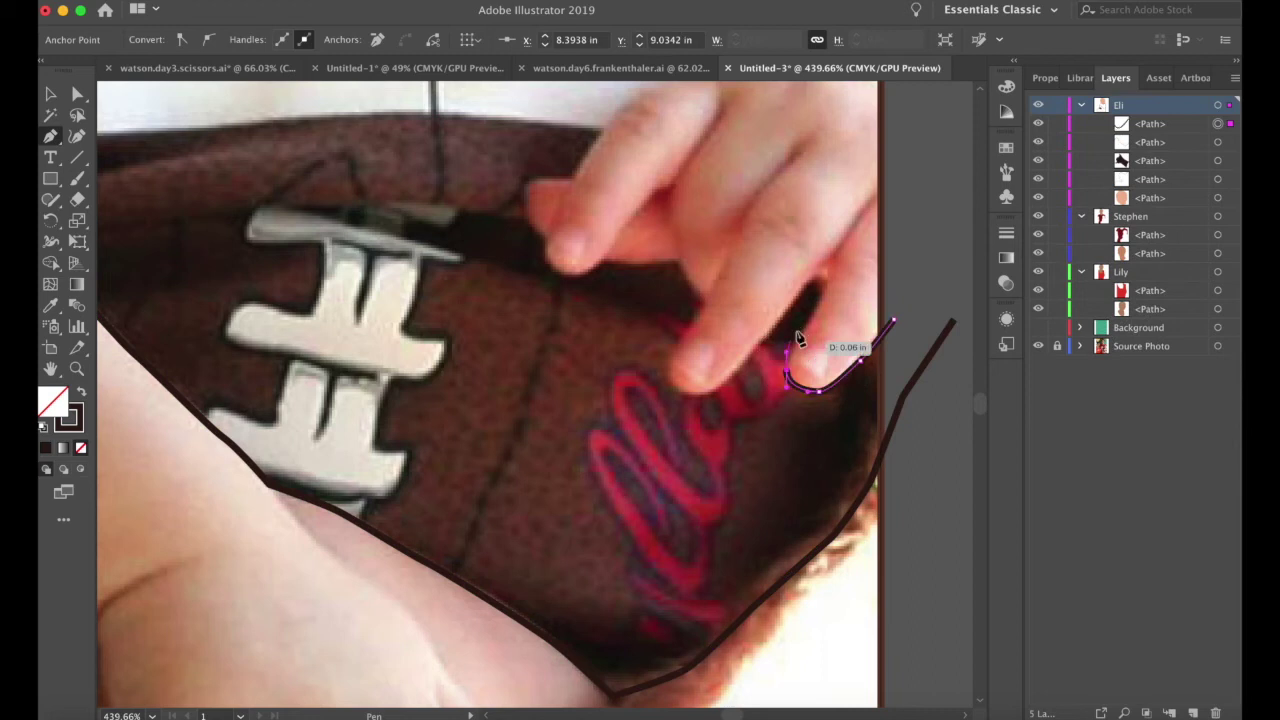
{"action": "left_click", "coordinate": [813, 320]}
{"action": "left_click_drag", "start_coordinate": [824, 292], "coordinate": [824, 284]}
{"action": "left_click_drag", "start_coordinate": [810, 281], "coordinate": [801, 281]}
- Continue the hand path down and around the tip of the baby's next finger
{"action": "left_click", "coordinate": [772, 327]}
{"action": "left_click", "coordinate": [740, 368]}
{"action": "left_click_drag", "start_coordinate": [696, 391], "coordinate": [669, 356]}
{"action": "left_click", "coordinate": [693, 324]}
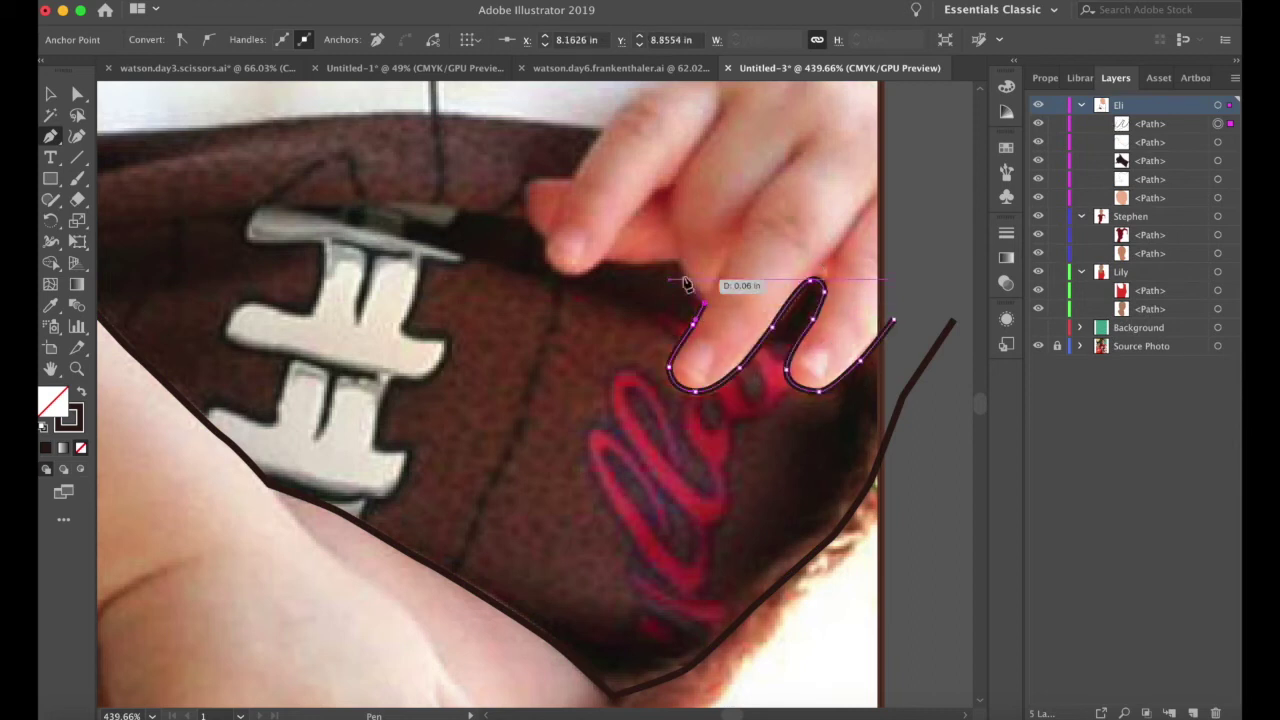
{"action": "left_click", "coordinate": [681, 261]}
- Extend the hand path around the tip of the baby's index finger toward his thumb
{"action": "left_click_drag", "start_coordinate": [681, 261], "coordinate": [757, 349]}
{"action": "left_click", "coordinate": [686, 348]}
{"action": "left_click_drag", "start_coordinate": [646, 359], "coordinate": [637, 361]}
{"action": "left_click", "coordinate": [620, 328]}
{"action": "left_click_drag", "start_coordinate": [603, 303], "coordinate": [617, 371]}
- Trace the hand path around the baby's thumb tip and along the upper edge of his hand
{"action": "left_click", "coordinate": [603, 269]}
{"action": "left_click", "coordinate": [646, 269]}
{"action": "left_click_drag", "start_coordinate": [650, 319], "coordinate": [659, 305]}
{"action": "left_click", "coordinate": [684, 286]}
{"action": "left_click_drag", "start_coordinate": [731, 260], "coordinate": [741, 254]}
{"action": "left_click_drag", "start_coordinate": [790, 238], "coordinate": [795, 235]}
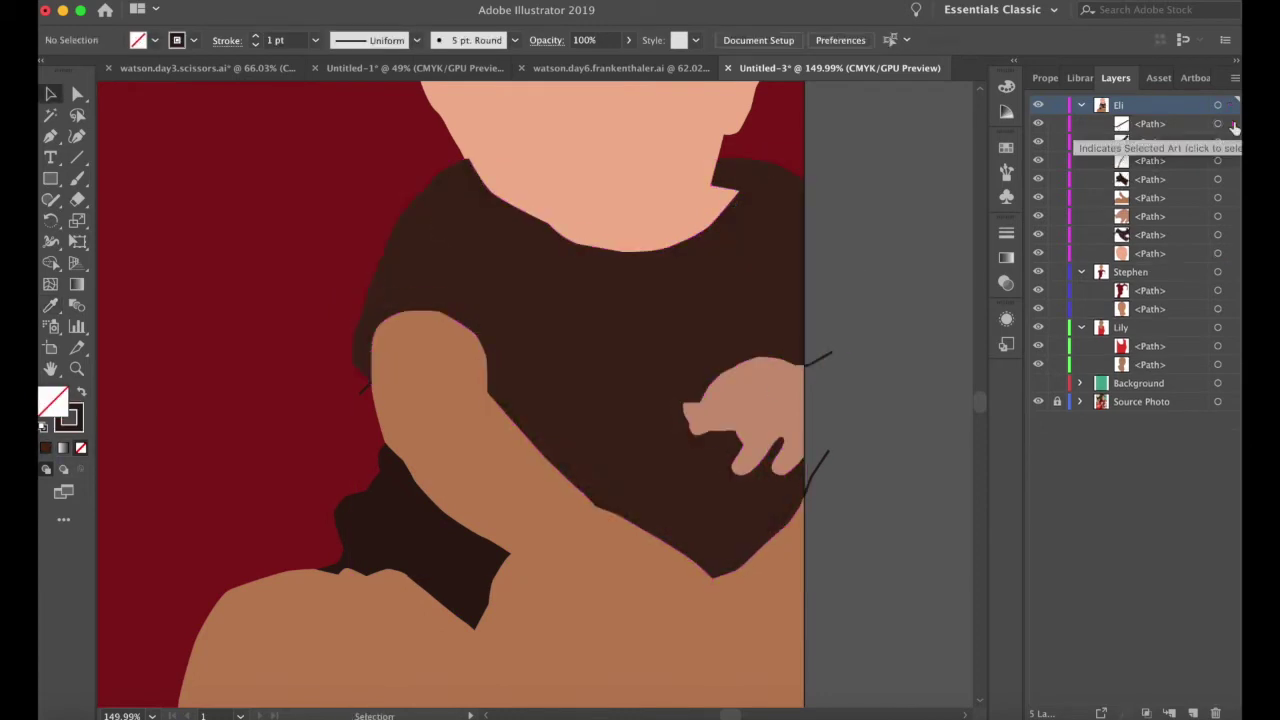
- Clear the stray line paths from the baby's layer and fit the whole artboard in view
{"action": "left_click", "coordinate": [1232, 124]}
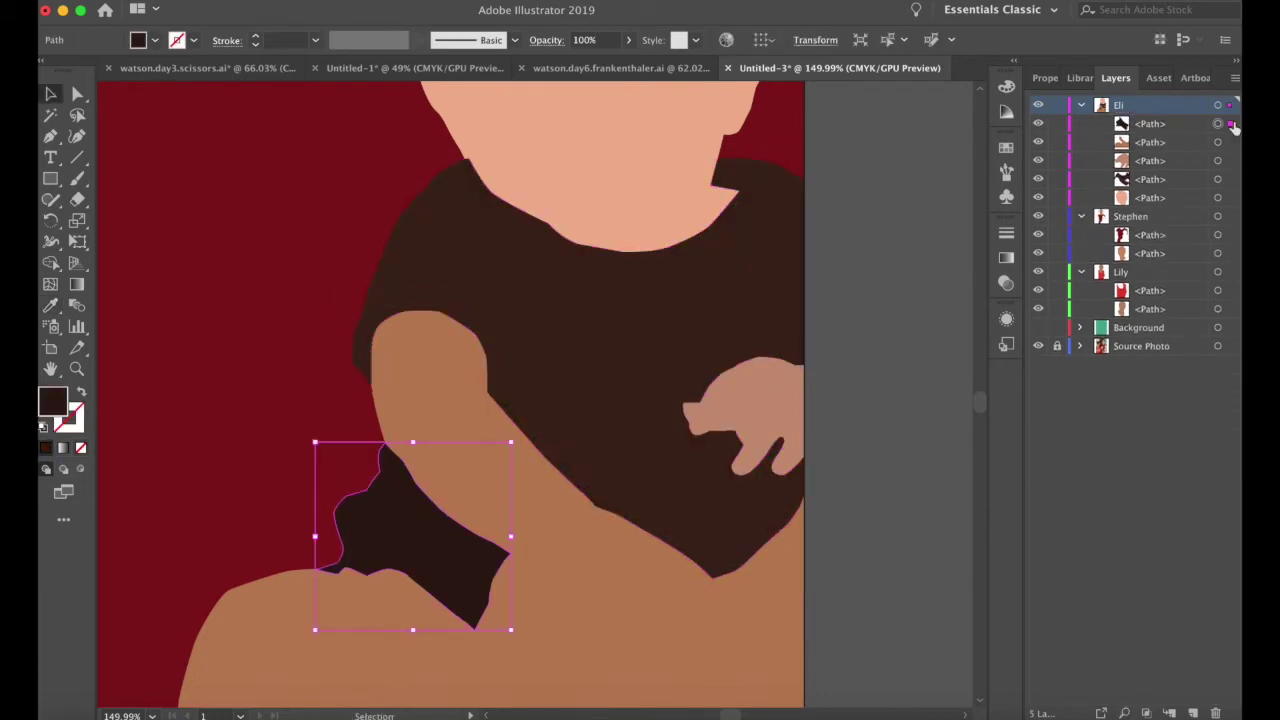
{"action": "key", "text": "super+0"}
{"action": "left_click", "coordinate": [921, 424]}
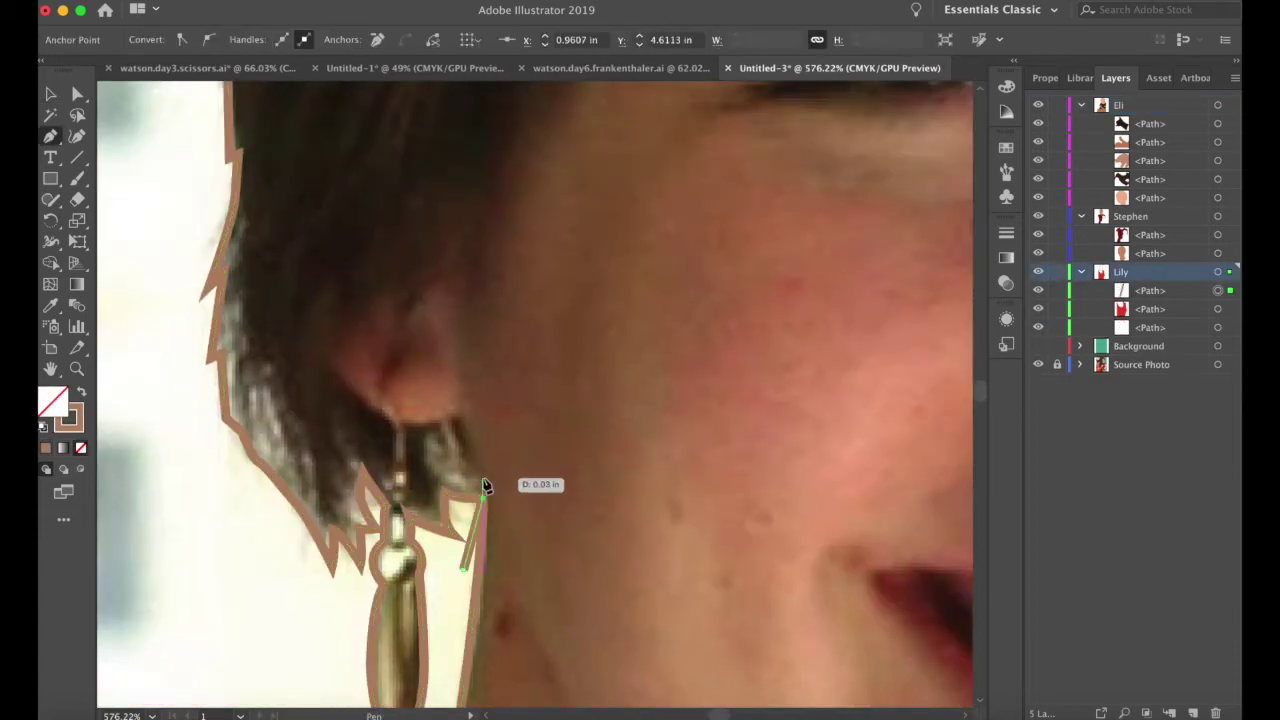
- Continue the woman's hairline path from her neck around the earlobe and up the outer edge of her ear
{"action": "left_click", "coordinate": [458, 416]}
{"action": "left_click", "coordinate": [407, 423]}
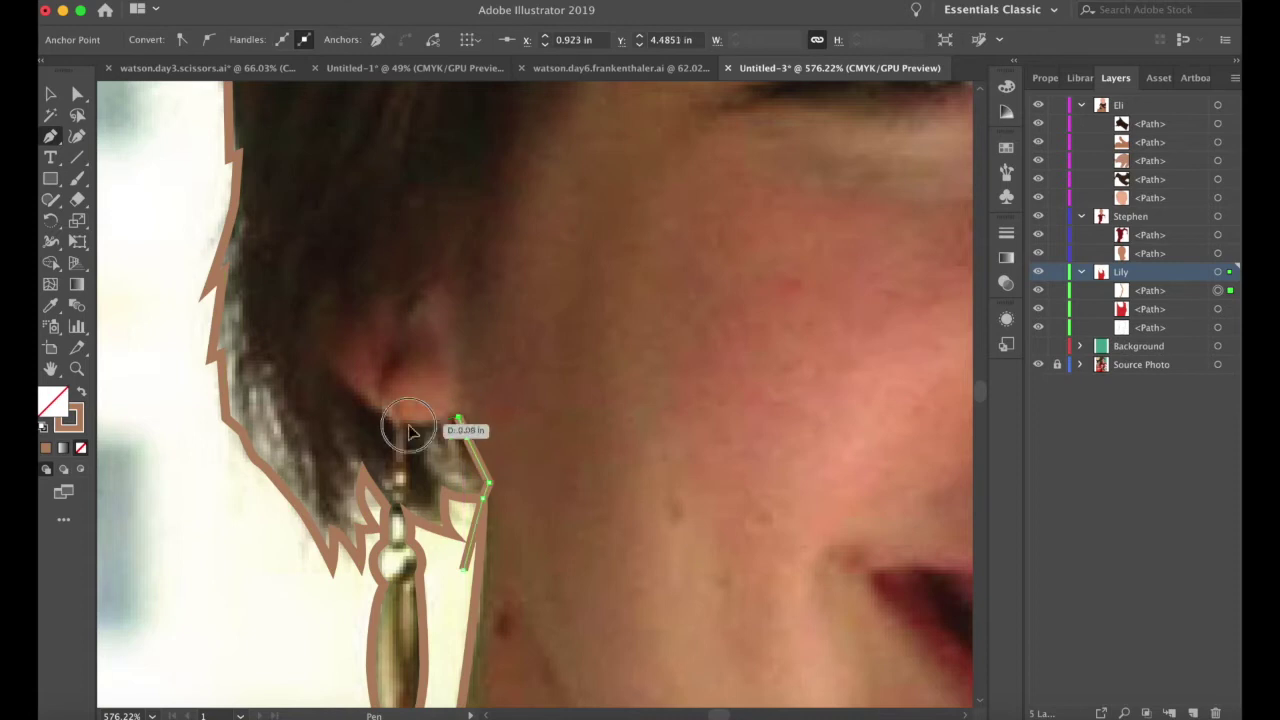
{"action": "left_click", "coordinate": [358, 393]}
{"action": "left_click", "coordinate": [337, 367]}
{"action": "left_click", "coordinate": [334, 331]}
{"action": "left_click", "coordinate": [340, 303]}
- Add jagged hair-strand points to the path across the woman's ear and round over the ear's upper part
{"action": "left_click", "coordinate": [353, 347]}
{"action": "left_click", "coordinate": [356, 317]}
{"action": "left_click", "coordinate": [372, 338]}
{"action": "scroll", "coordinate": [392, 291], "scroll_direction": "up", "scroll_amount": 3}
{"action": "left_click", "coordinate": [413, 388]}
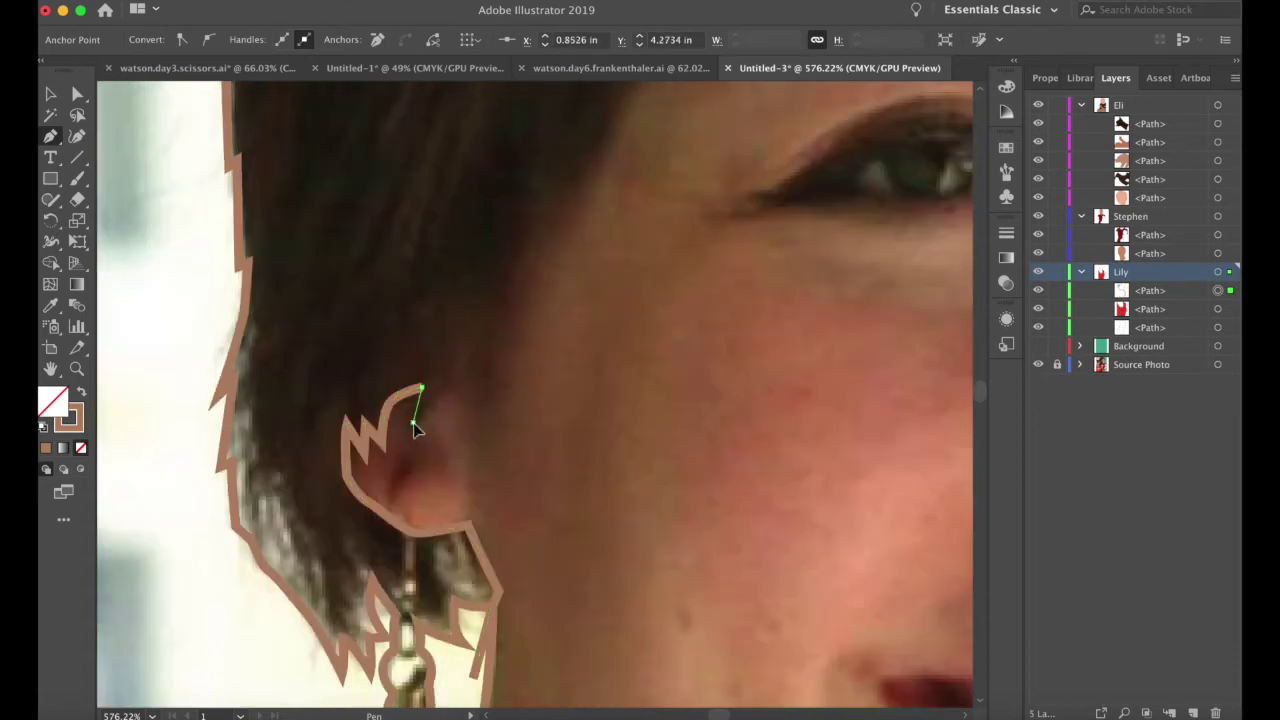
{"action": "left_click", "coordinate": [447, 379]}
- Extend the hairline path up the woman's temple with one pointed hair strand beside her eye
{"action": "scroll", "coordinate": [497, 360], "scroll_direction": "up", "scroll_amount": 3}
{"action": "left_click", "coordinate": [533, 299]}
{"action": "left_click", "coordinate": [564, 235]}
{"action": "left_click", "coordinate": [544, 318]}
{"action": "left_click_drag", "start_coordinate": [578, 262], "coordinate": [592, 249]}
{"action": "scroll", "coordinate": [592, 249], "scroll_direction": "up", "scroll_amount": 5}
{"action": "left_click_drag", "start_coordinate": [559, 443], "coordinate": [571, 423]}
{"action": "left_click_drag", "start_coordinate": [594, 379], "coordinate": [605, 360]}
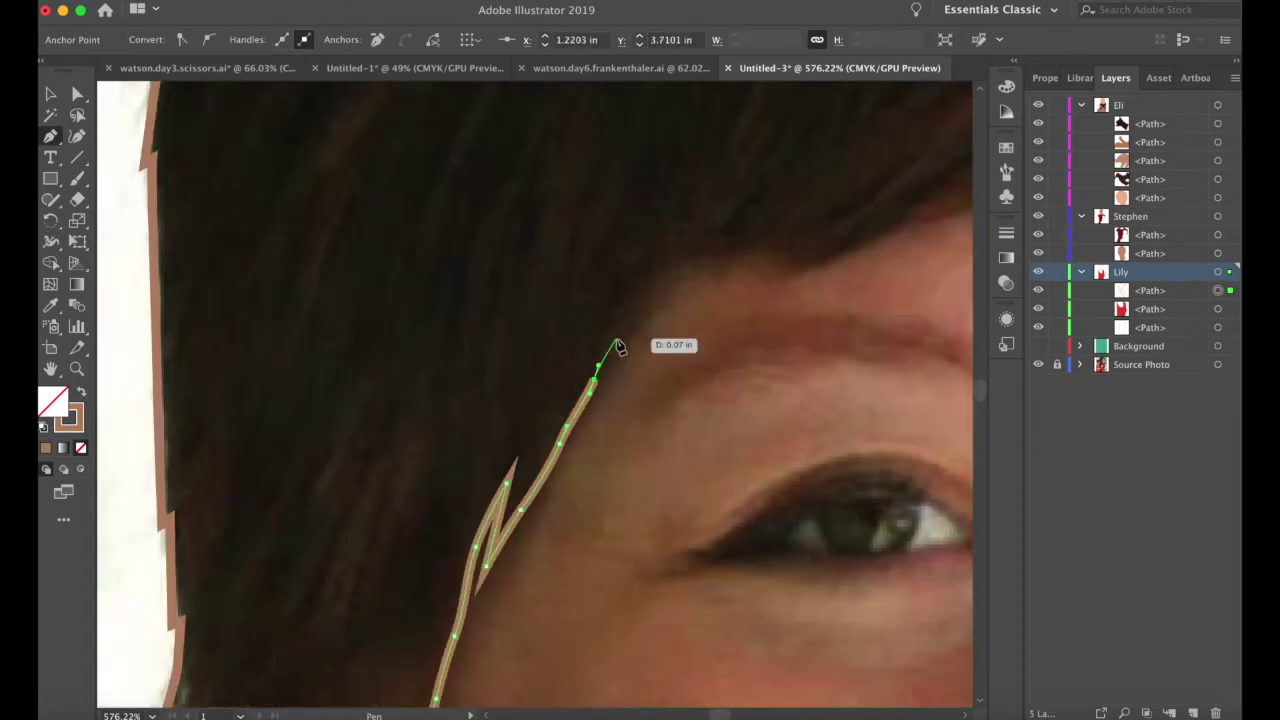
- Continue the woman's hairline path up her temple and along her fringe above the eyebrow with small jagged hair points
{"action": "left_click_drag", "start_coordinate": [640, 301], "coordinate": [654, 280]}
{"action": "left_click", "coordinate": [676, 230]}
{"action": "scroll", "coordinate": [726, 270], "scroll_direction": "right", "scroll_amount": 3}
{"action": "left_click", "coordinate": [645, 305]}
{"action": "left_click", "coordinate": [671, 318]}
{"action": "left_click", "coordinate": [663, 332]}
{"action": "left_click", "coordinate": [716, 320]}
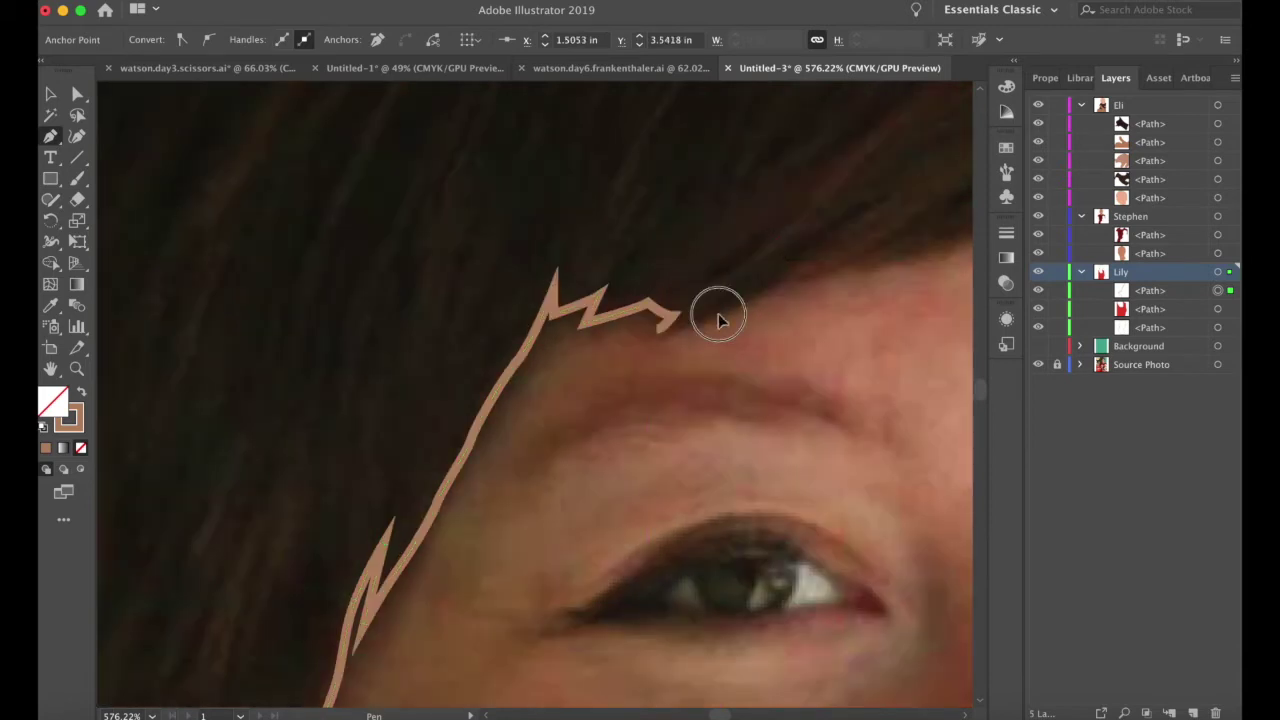
{"action": "left_click", "coordinate": [784, 286]}
- Sweep the path along the woman's fringe up to its peak and start down the far side of her forehead
{"action": "scroll", "coordinate": [790, 286], "scroll_direction": "right", "scroll_amount": 3}
{"action": "left_click", "coordinate": [712, 340]}
{"action": "scroll", "coordinate": [788, 354], "scroll_direction": "right", "scroll_amount": 3}
{"action": "left_click_drag", "start_coordinate": [803, 359], "coordinate": [818, 348]}
{"action": "scroll", "coordinate": [865, 264], "scroll_direction": "right", "scroll_amount": 3}
{"action": "left_click_drag", "start_coordinate": [800, 289], "coordinate": [814, 309]}
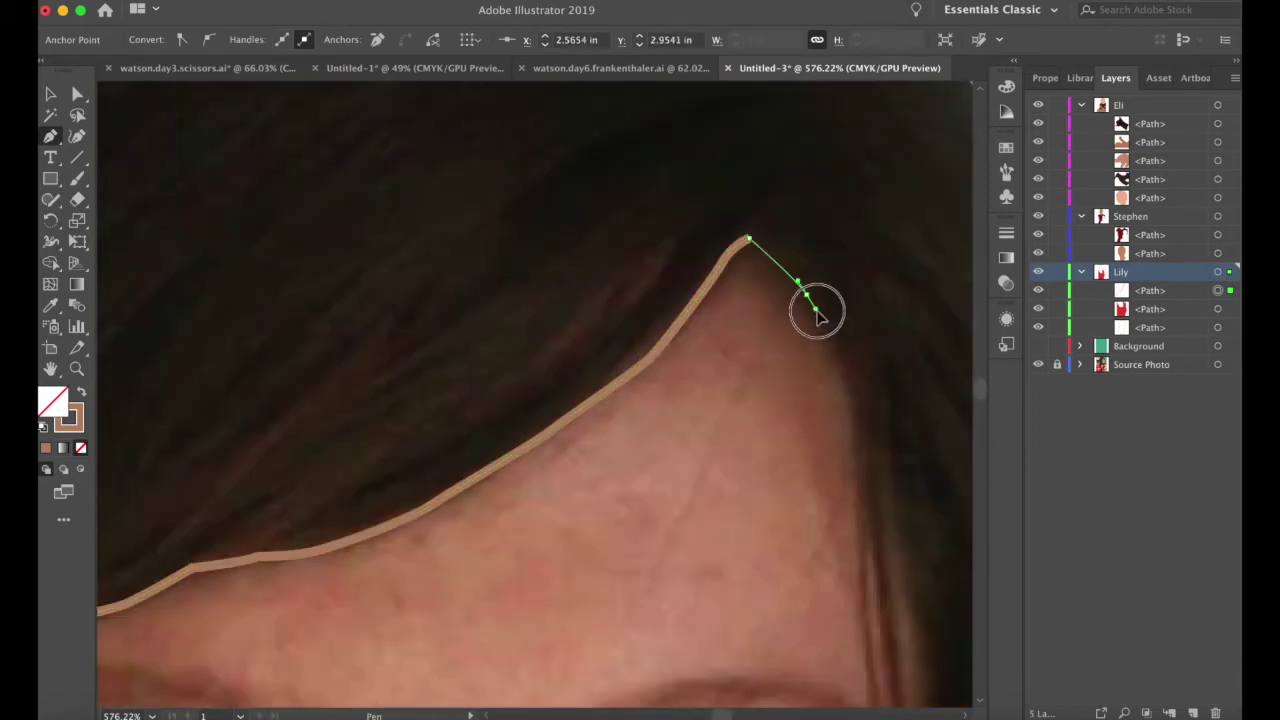
- Draw long, narrow pointed hair strands down the far side of the woman's forehead to beside her eyebrow
{"action": "left_click", "coordinate": [843, 385]}
{"action": "scroll", "coordinate": [843, 385], "scroll_direction": "down", "scroll_amount": 3}
{"action": "left_click_drag", "start_coordinate": [802, 377], "coordinate": [806, 394]}
{"action": "left_click", "coordinate": [823, 562]}
{"action": "left_click", "coordinate": [862, 616]}
{"action": "left_click", "coordinate": [829, 329]}
{"action": "scroll", "coordinate": [862, 450], "scroll_direction": "down", "scroll_amount": 6}
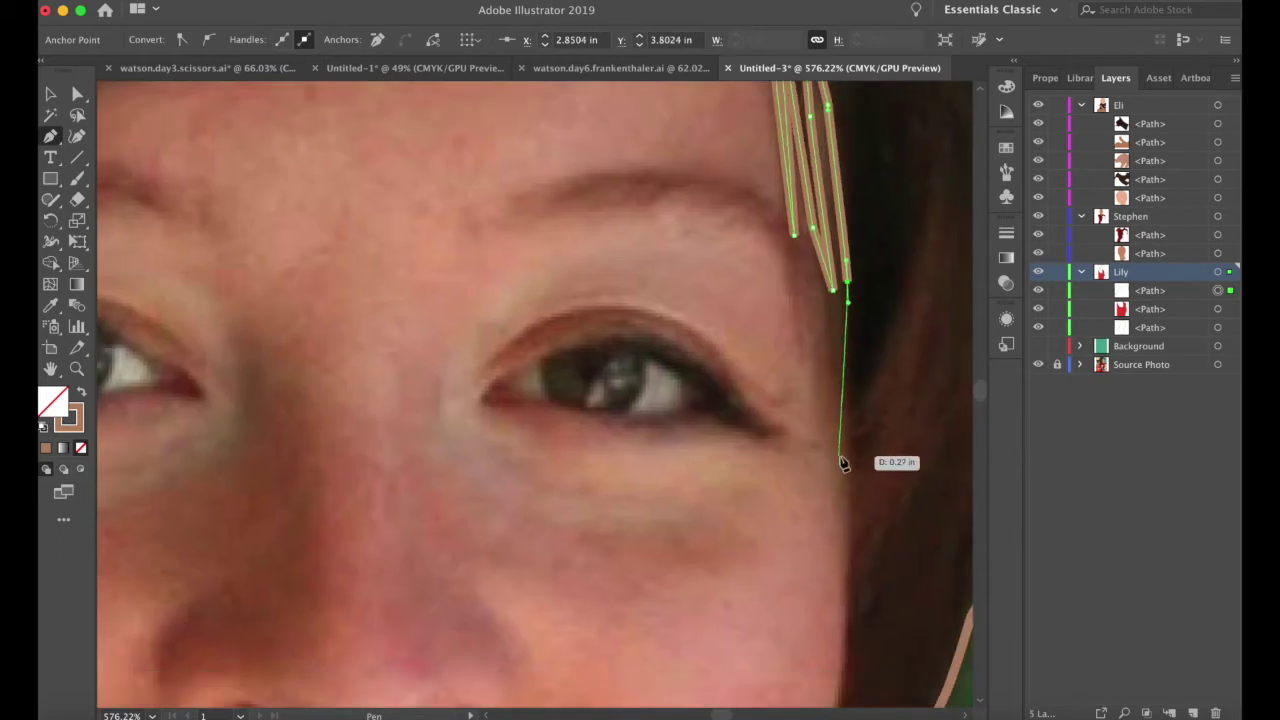
- Extend the hairline path down the outer edge of the woman's cheek and past the head outline beside the earring
{"action": "left_click", "coordinate": [845, 468]}
{"action": "scroll", "coordinate": [848, 476], "scroll_direction": "down", "scroll_amount": 3}
{"action": "left_click_drag", "start_coordinate": [849, 485], "coordinate": [849, 502]}
{"action": "scroll", "coordinate": [852, 480], "scroll_direction": "down", "scroll_amount": 3}
{"action": "left_click_drag", "start_coordinate": [845, 443], "coordinate": [840, 464]}
{"action": "scroll", "coordinate": [841, 486], "scroll_direction": "down", "scroll_amount": 3}
{"action": "left_click", "coordinate": [843, 512]}
{"action": "scroll", "coordinate": [836, 527], "scroll_direction": "down", "scroll_amount": 3}
{"action": "left_click", "coordinate": [829, 507]}
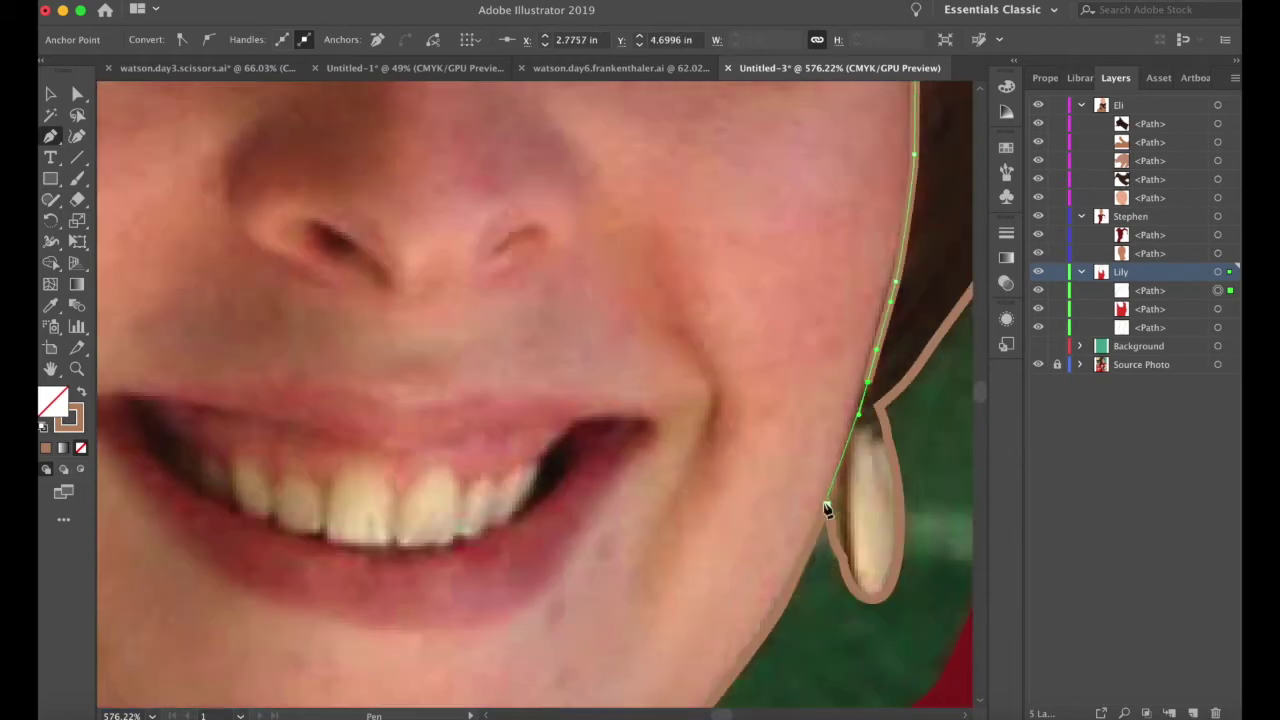
{"action": "left_click", "coordinate": [824, 585]}
- Select the finished hairline path together with the woman's head outline for dividing hair from skin
{"action": "scroll", "coordinate": [845, 684], "scroll_direction": "down", "scroll_amount": 5}
{"action": "key", "text": "v"}
{"action": "left_click", "coordinate": [480, 554], "text": "shift"}
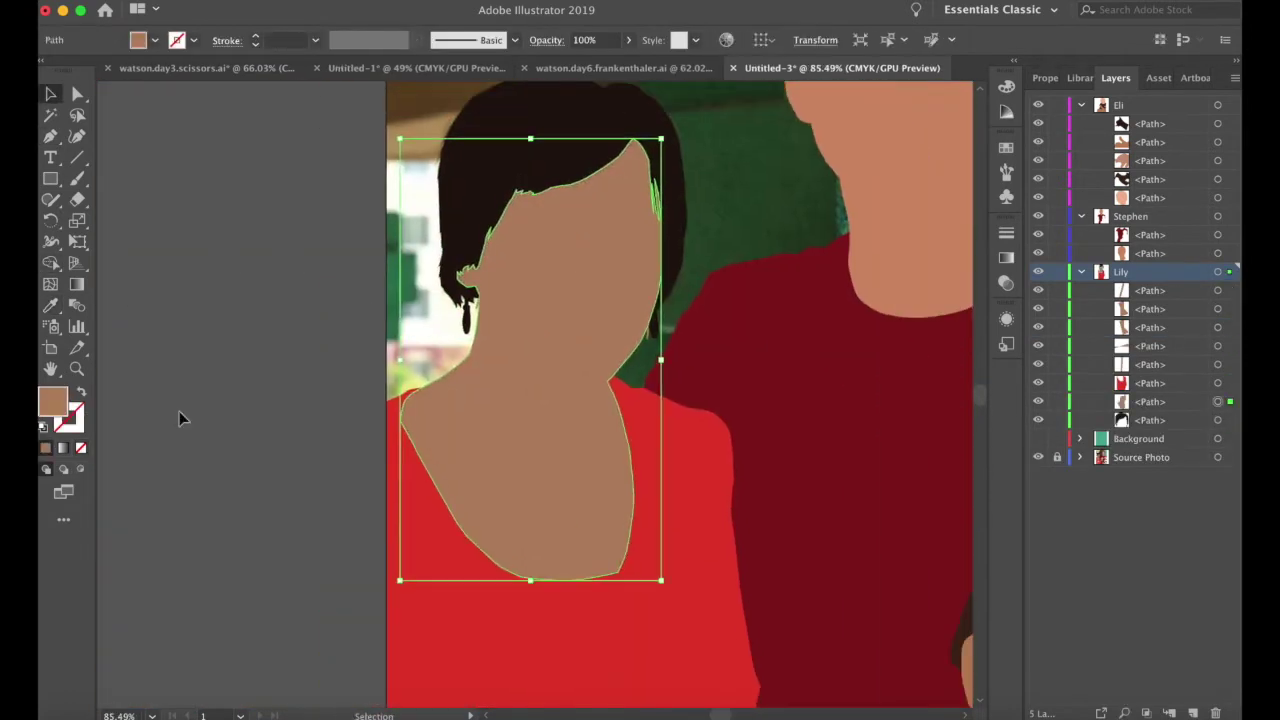
- Delete the leftover stray paths listed above the red top shape in the woman's layer
{"action": "left_click", "coordinate": [1231, 291]}
{"action": "key", "text": "Delete"}
{"action": "left_click", "coordinate": [1231, 291]}
{"action": "key", "text": "Delete"}
{"action": "left_click", "coordinate": [1231, 291]}
{"action": "key", "text": "Delete"}
{"action": "left_click", "coordinate": [1231, 291]}
{"action": "key", "text": "Delete"}
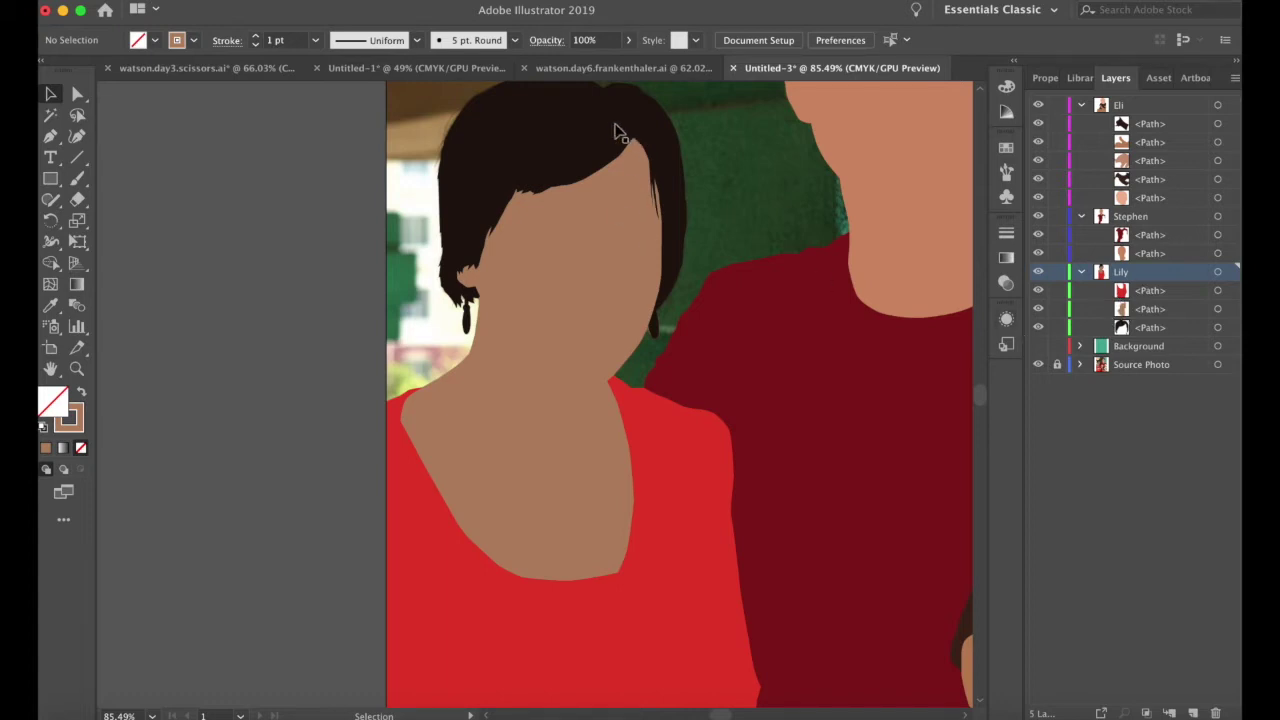
- Swap the fill and stroke of the man's head shape so it is an unfilled outline over the photo
{"action": "scroll", "coordinate": [530, 350], "scroll_direction": "right", "scroll_amount": 3}
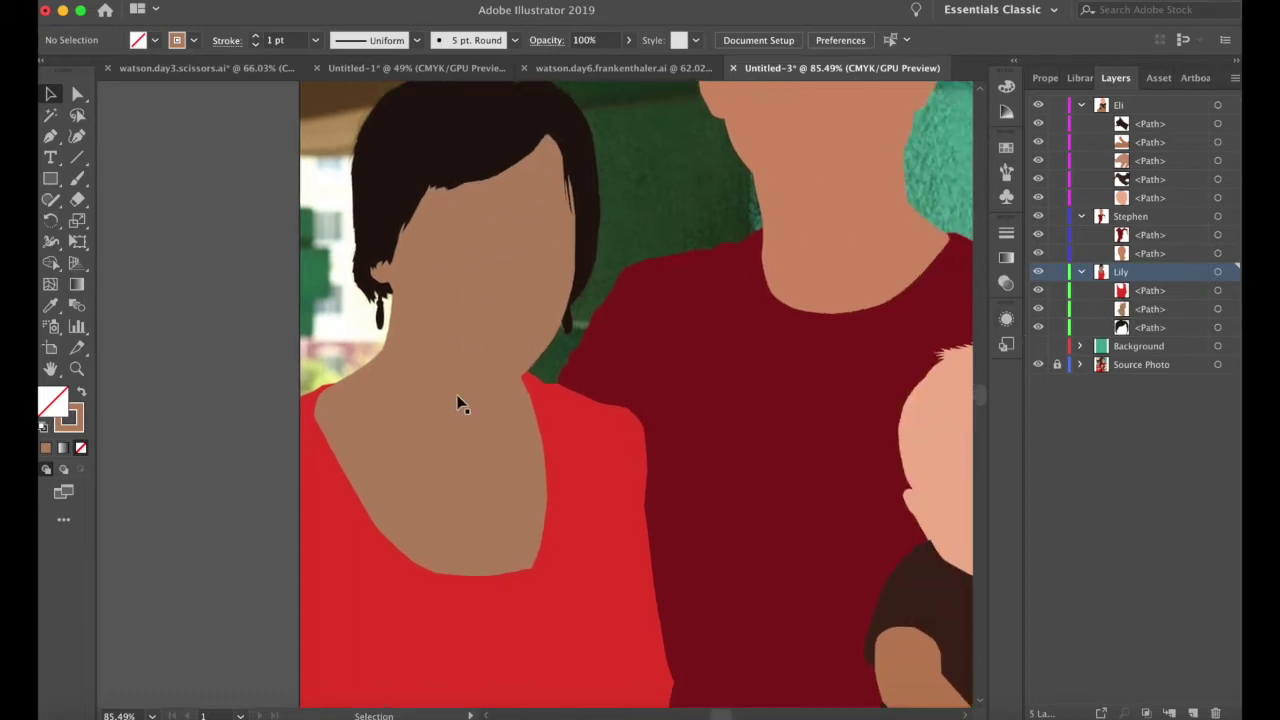
{"action": "scroll", "coordinate": [458, 403], "scroll_direction": "down", "scroll_amount": 2}
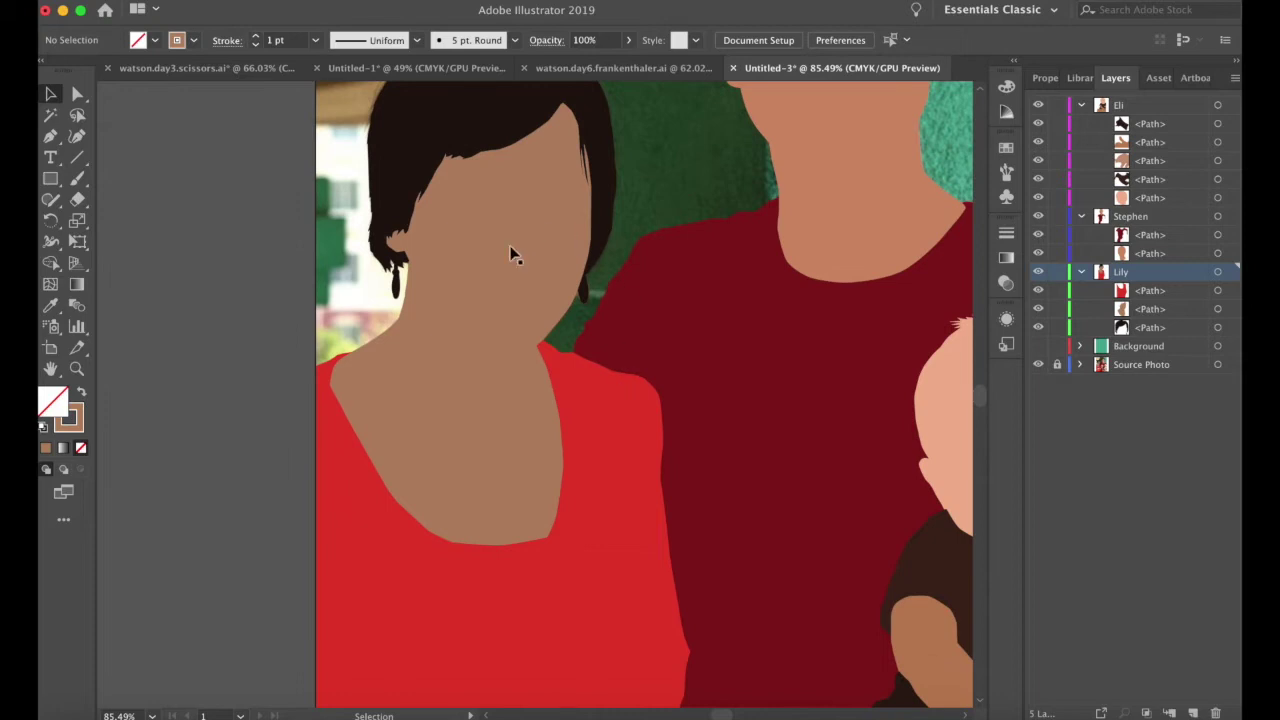
{"action": "scroll", "coordinate": [510, 254], "scroll_direction": "up", "scroll_amount": 3}
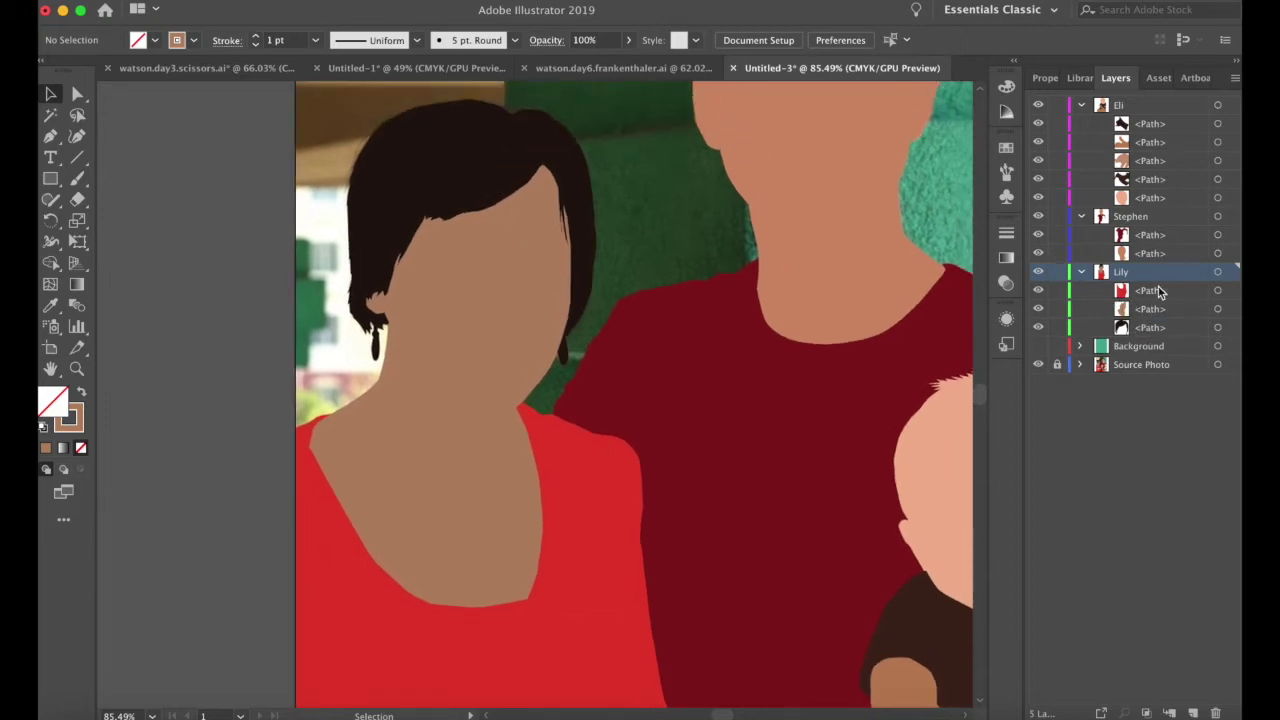
{"action": "scroll", "coordinate": [742, 358], "scroll_direction": "up", "scroll_amount": 5}
{"action": "scroll", "coordinate": [742, 358], "scroll_direction": "right", "scroll_amount": 3}
{"action": "scroll", "coordinate": [771, 352], "scroll_direction": "down", "scroll_amount": 1}
{"action": "scroll", "coordinate": [771, 352], "scroll_direction": "right", "scroll_amount": 1}
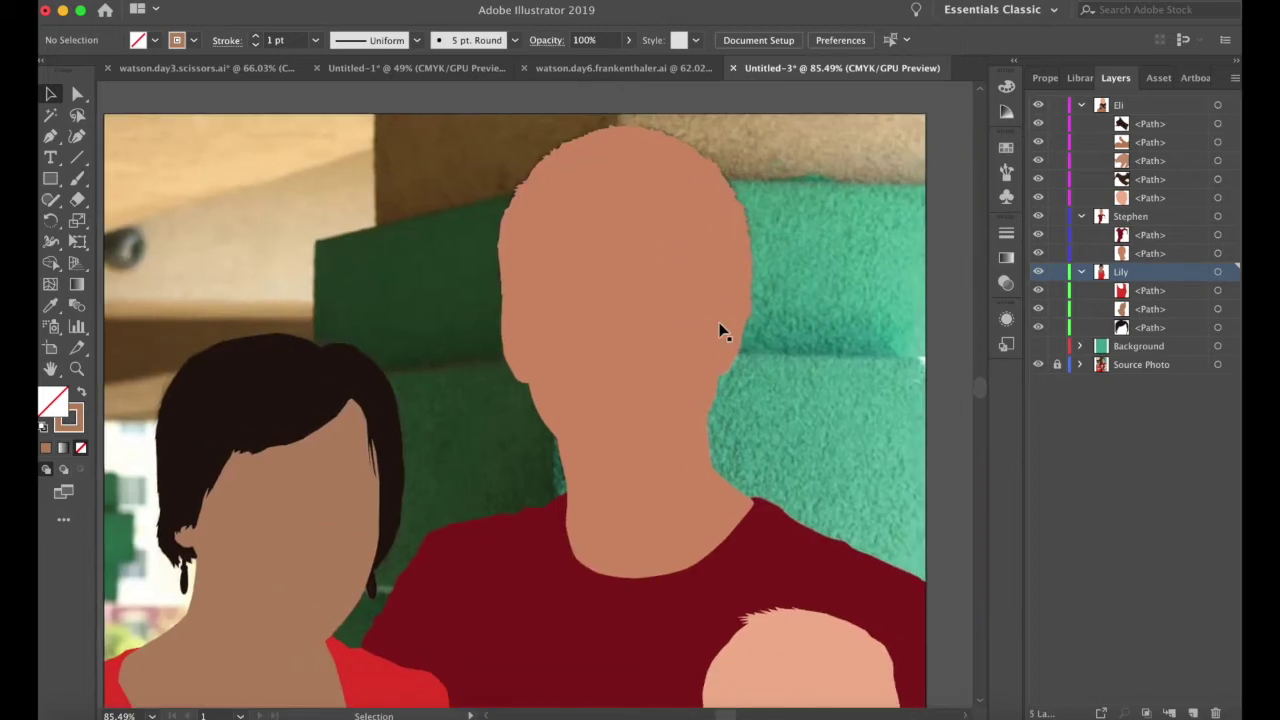
{"action": "left_click", "coordinate": [649, 310]}
{"action": "key", "text": "shift+x"}
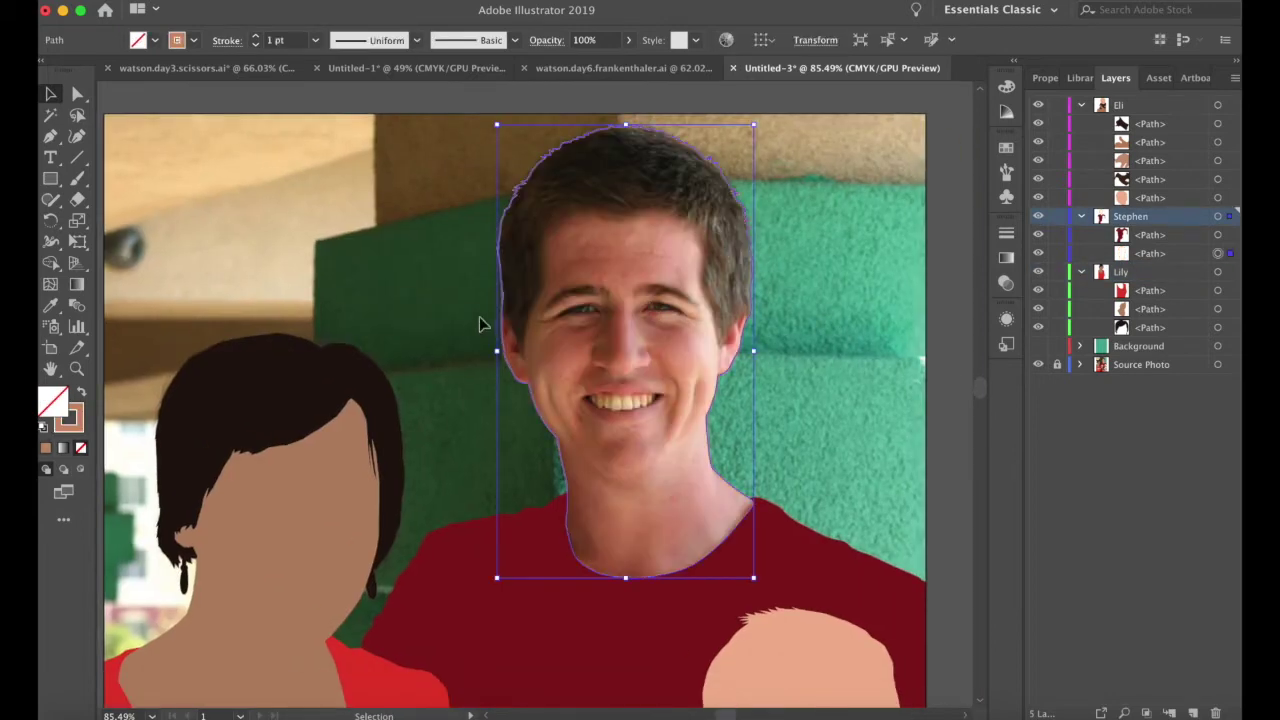
- Start a hairline path outside the man's head above his ear and trace it down to the tip of his sideburn
{"action": "scroll", "coordinate": [479, 323], "scroll_direction": "up", "scroll_amount": 6}
{"action": "scroll", "coordinate": [586, 371], "scroll_direction": "left", "scroll_amount": 1}
{"action": "scroll", "coordinate": [586, 371], "scroll_direction": "down", "scroll_amount": 1}
{"action": "key", "text": "p"}
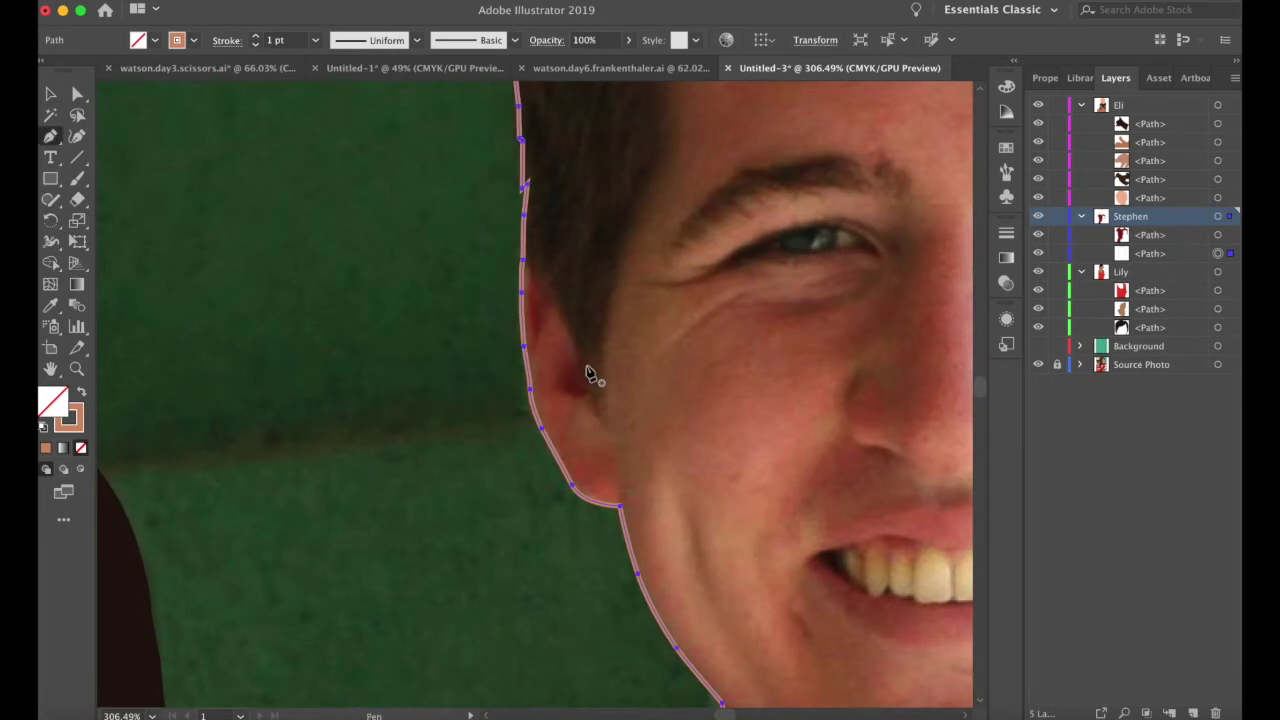
{"action": "left_click", "coordinate": [500, 204]}
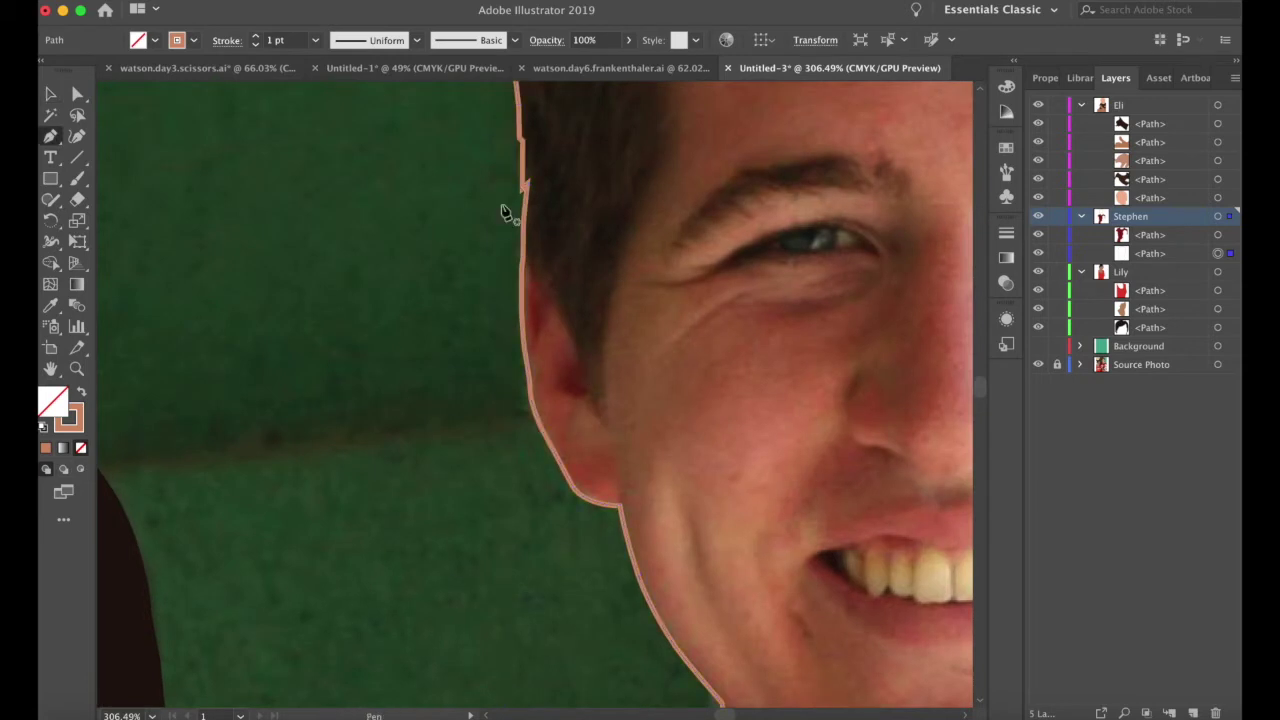
{"action": "left_click", "coordinate": [534, 271]}
{"action": "left_click", "coordinate": [548, 297]}
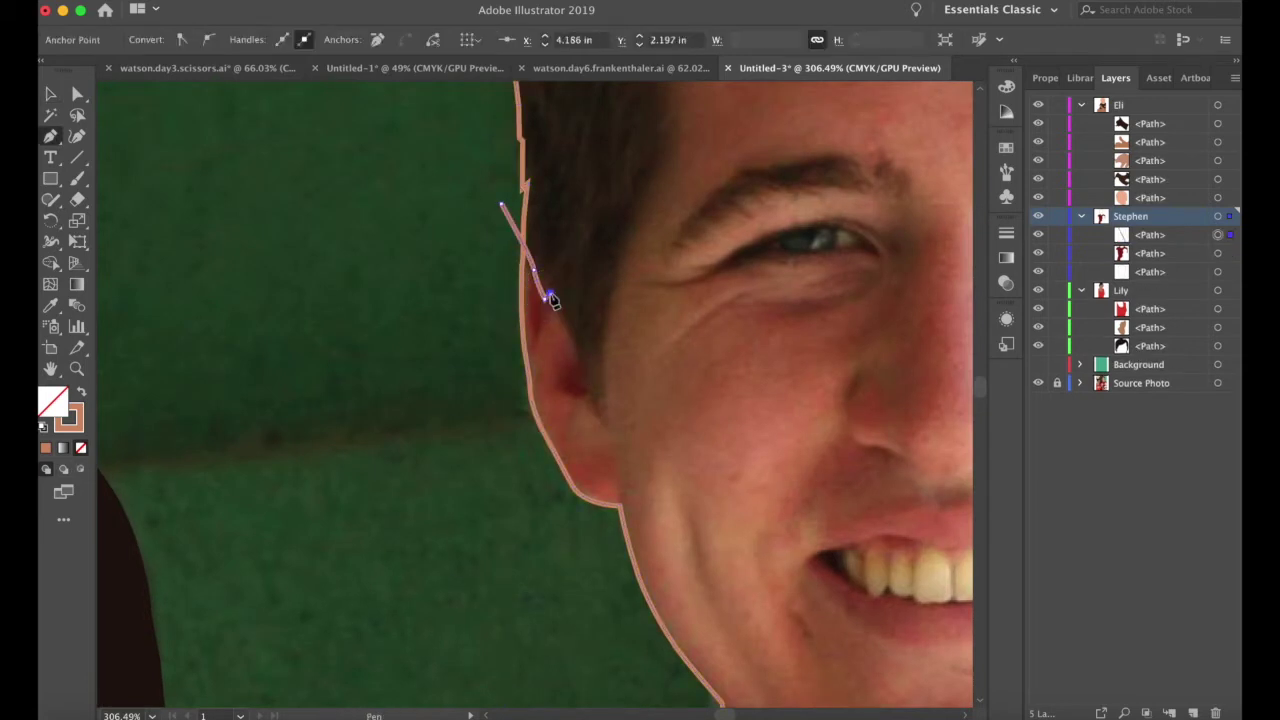
{"action": "left_click", "coordinate": [574, 347]}
{"action": "left_click", "coordinate": [591, 403]}
{"action": "left_click", "coordinate": [609, 431]}
- Trace the path up the inner edge of the man's sideburn and temple to a small notch at the forehead corner
{"action": "left_click", "coordinate": [600, 351]}
{"action": "left_click", "coordinate": [610, 294]}
{"action": "left_click", "coordinate": [620, 244]}
{"action": "scroll", "coordinate": [622, 246], "scroll_direction": "up", "scroll_amount": 3}
{"action": "left_click", "coordinate": [614, 332]}
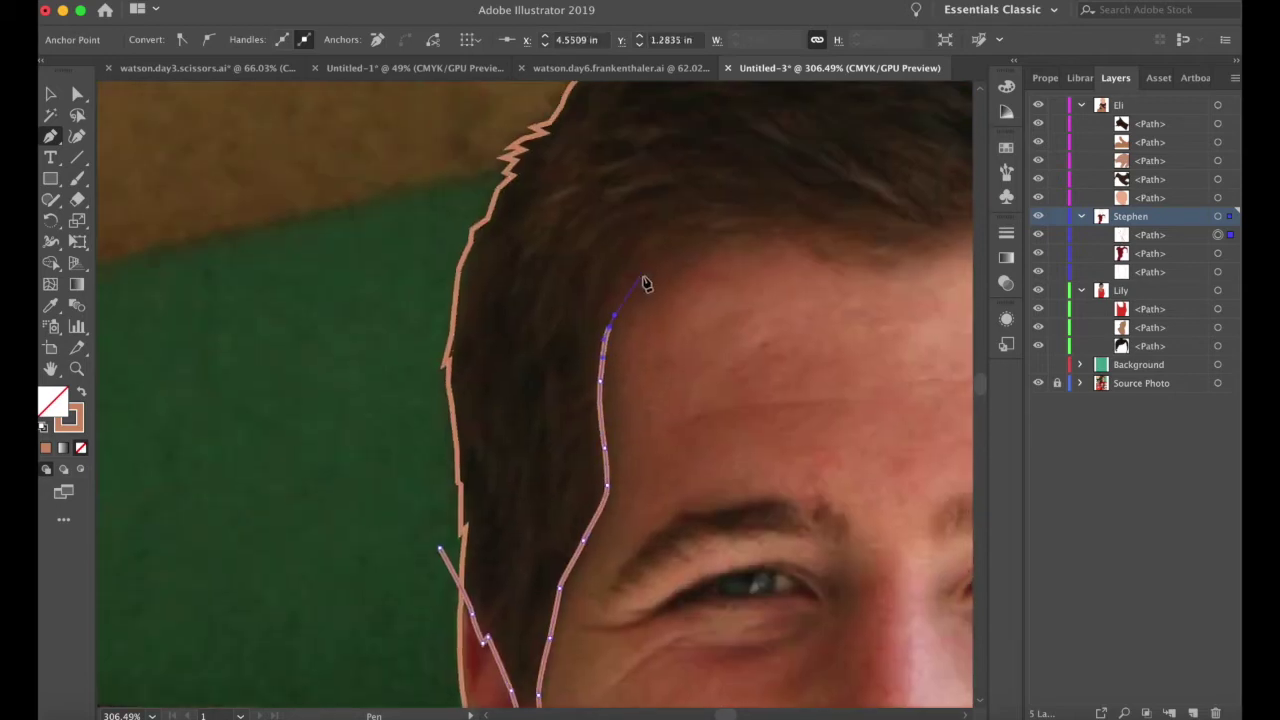
{"action": "left_click", "coordinate": [643, 278]}
{"action": "left_click", "coordinate": [629, 281]}
- Continue the man's hairline across the first half of his forehead, adding small jagged hair points near the middle
{"action": "left_click_drag", "start_coordinate": [667, 251], "coordinate": [717, 275]}
{"action": "left_click", "coordinate": [735, 241]}
{"action": "left_click", "coordinate": [784, 238]}
{"action": "left_click", "coordinate": [847, 277]}
{"action": "left_click", "coordinate": [834, 260]}
{"action": "left_click", "coordinate": [883, 275]}
- Curve the man's hairline over the other half of his forehead, ending with a jagged spike towards the far temple
{"action": "left_click", "coordinate": [737, 265]}
{"action": "left_click", "coordinate": [802, 263]}
{"action": "left_click", "coordinate": [805, 287]}
{"action": "left_click_drag", "start_coordinate": [823, 283], "coordinate": [849, 285]}
{"action": "left_click", "coordinate": [853, 314]}
{"action": "left_click", "coordinate": [866, 294]}
{"action": "left_click_drag", "start_coordinate": [885, 328], "coordinate": [912, 337]}
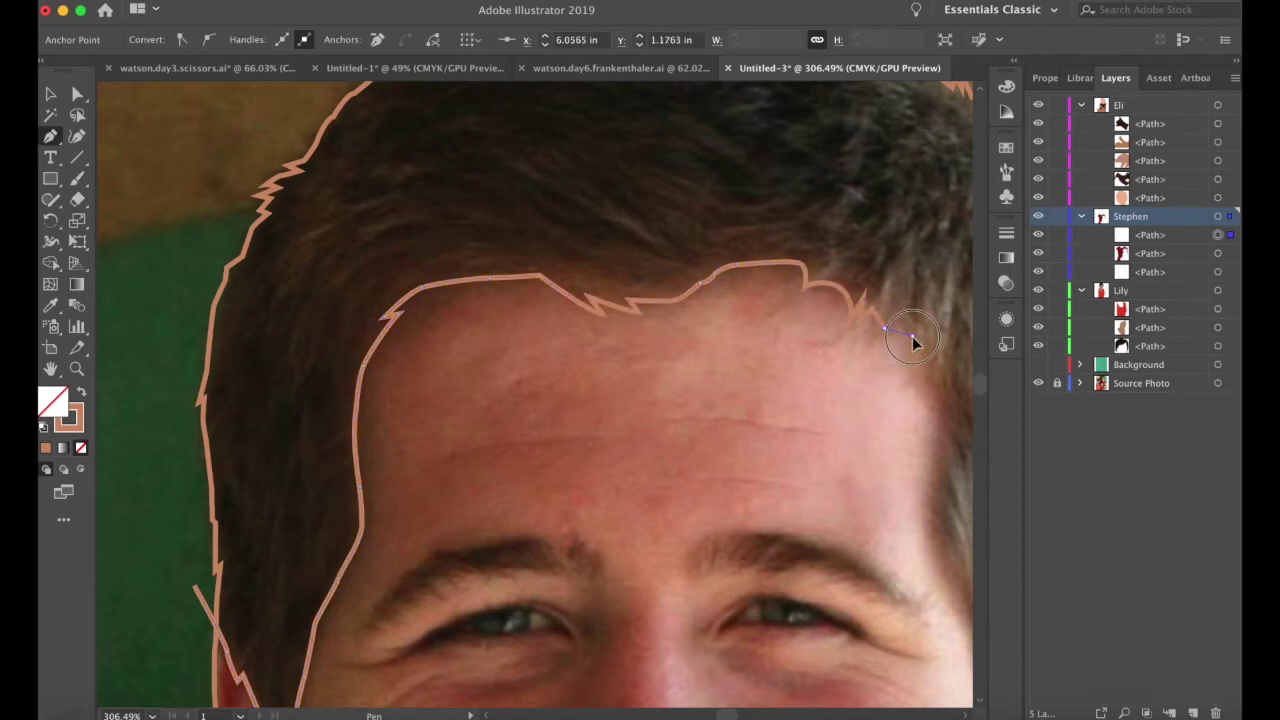
- Trace the hairline down the man's far temple with a small jagged notch to beside his eye
{"action": "scroll", "coordinate": [912, 337], "scroll_direction": "right", "scroll_amount": 3}
{"action": "left_click_drag", "start_coordinate": [804, 371], "coordinate": [806, 383]}
{"action": "left_click", "coordinate": [797, 440]}
{"action": "left_click", "coordinate": [793, 446]}
{"action": "scroll", "coordinate": [800, 481], "scroll_direction": "down", "scroll_amount": 1}
{"action": "left_click", "coordinate": [771, 424]}
{"action": "left_click_drag", "start_coordinate": [771, 466], "coordinate": [777, 476]}
{"action": "left_click_drag", "start_coordinate": [800, 527], "coordinate": [800, 534]}
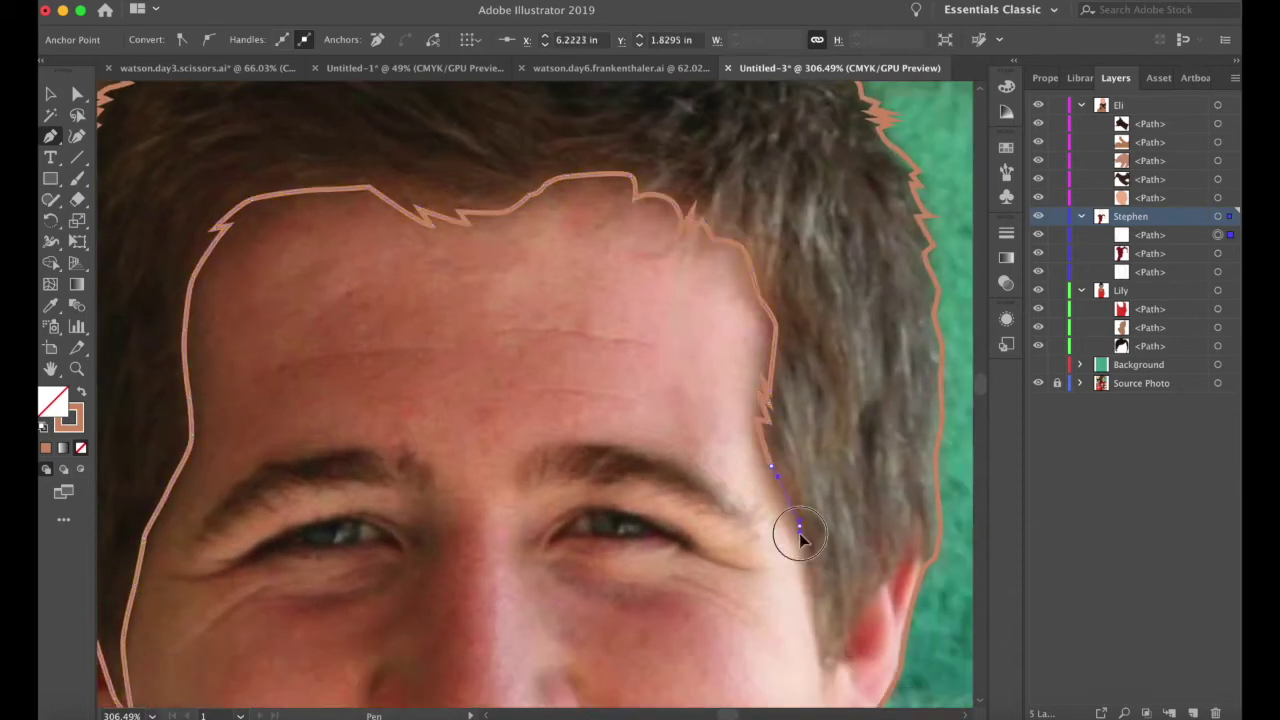
- Trace around the tip of the man's far sideburn and up along his ear, ending outside the head outline
{"action": "scroll", "coordinate": [800, 534], "scroll_direction": "down", "scroll_amount": 3}
{"action": "left_click", "coordinate": [796, 515]}
{"action": "left_click", "coordinate": [802, 561]}
{"action": "left_click", "coordinate": [816, 588]}
{"action": "left_click", "coordinate": [821, 577]}
{"action": "left_click", "coordinate": [836, 577]}
{"action": "left_click", "coordinate": [836, 541]}
{"action": "left_click", "coordinate": [848, 515]}
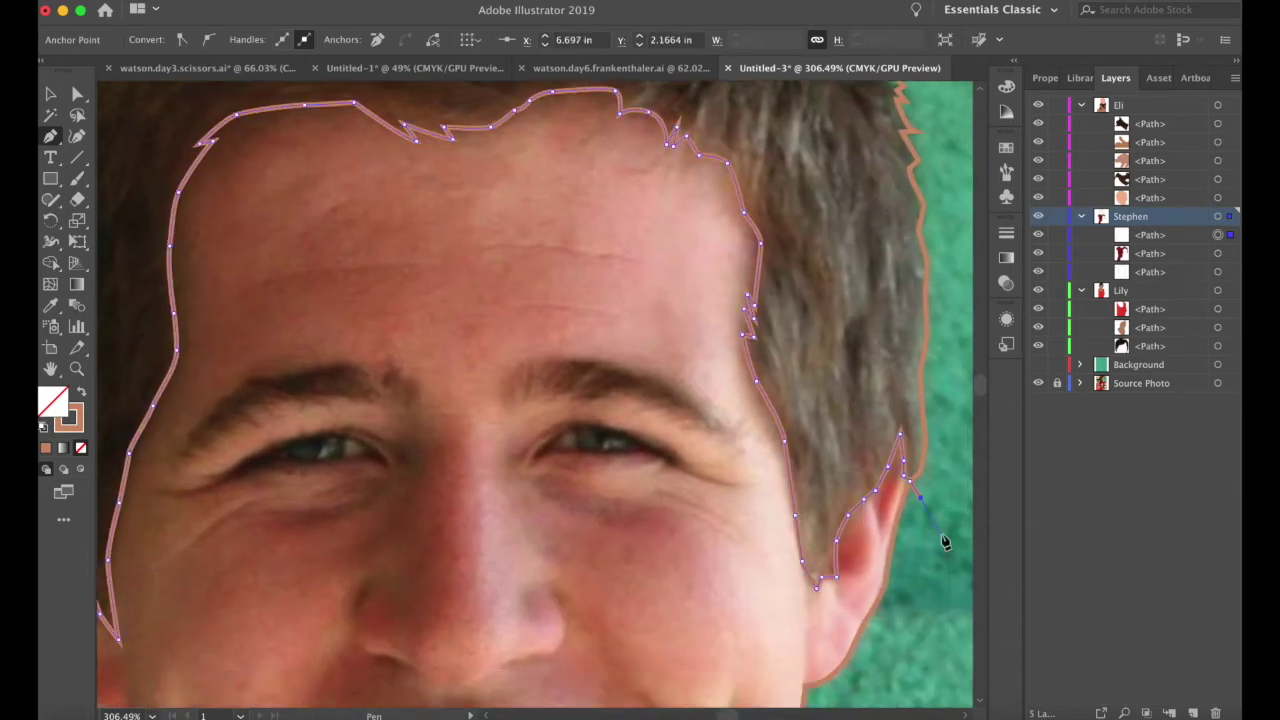
- Select the hairline path with the man's head outline and separate the hair region using Shape Builder
{"action": "scroll", "coordinate": [943, 535], "scroll_direction": "down", "scroll_amount": 5}
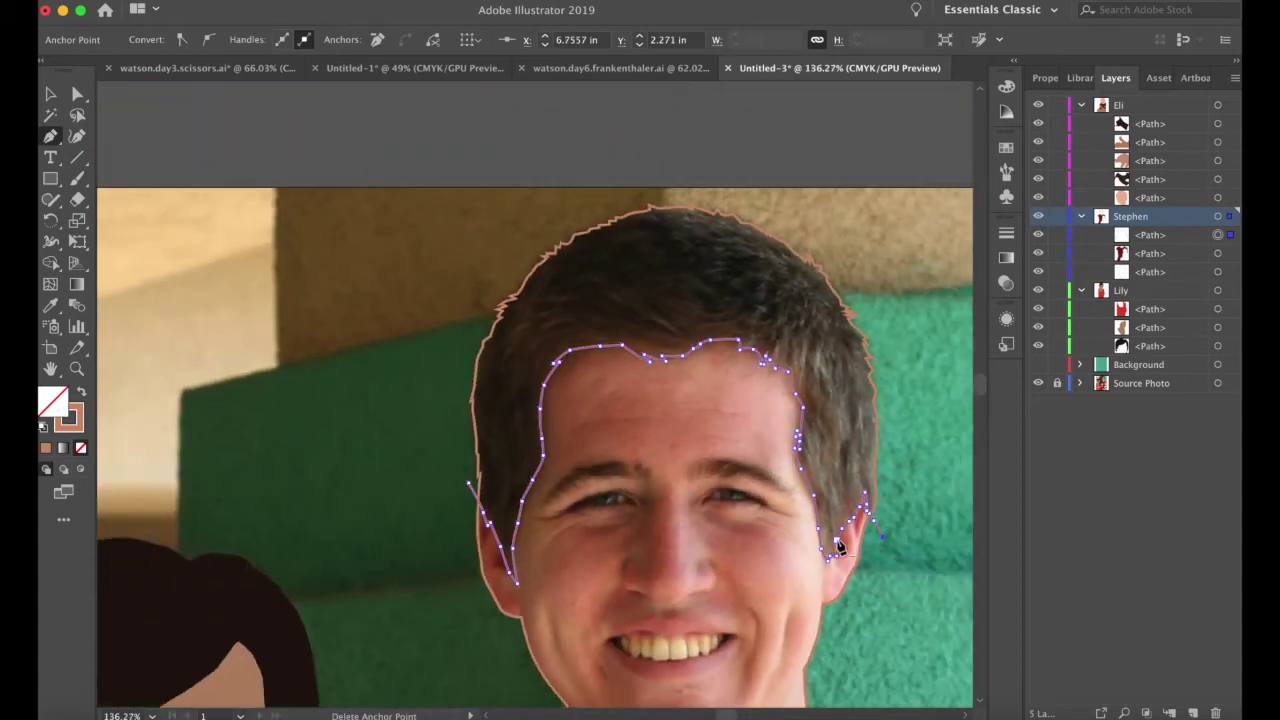
{"action": "scroll", "coordinate": [840, 547], "scroll_direction": "down", "scroll_amount": 3}
{"action": "key", "text": "v"}
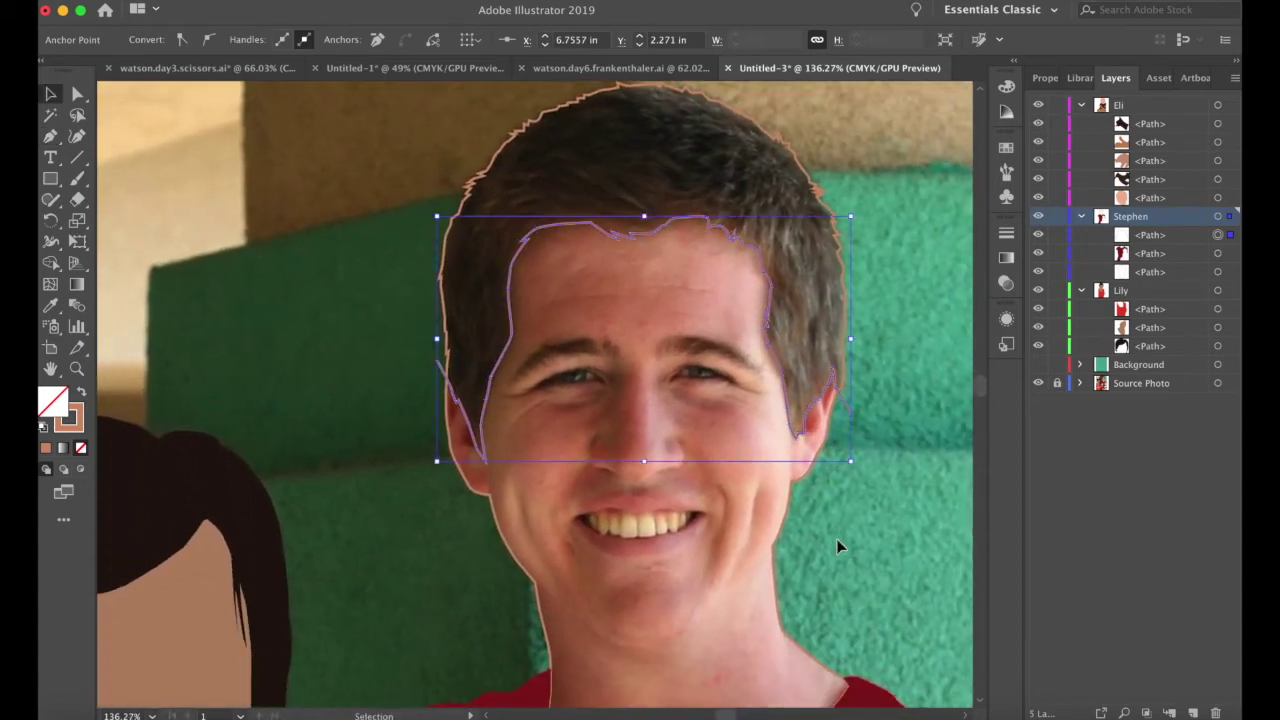
{"action": "left_click", "coordinate": [785, 535], "text": "shift"}
{"action": "key", "text": "shift+m"}
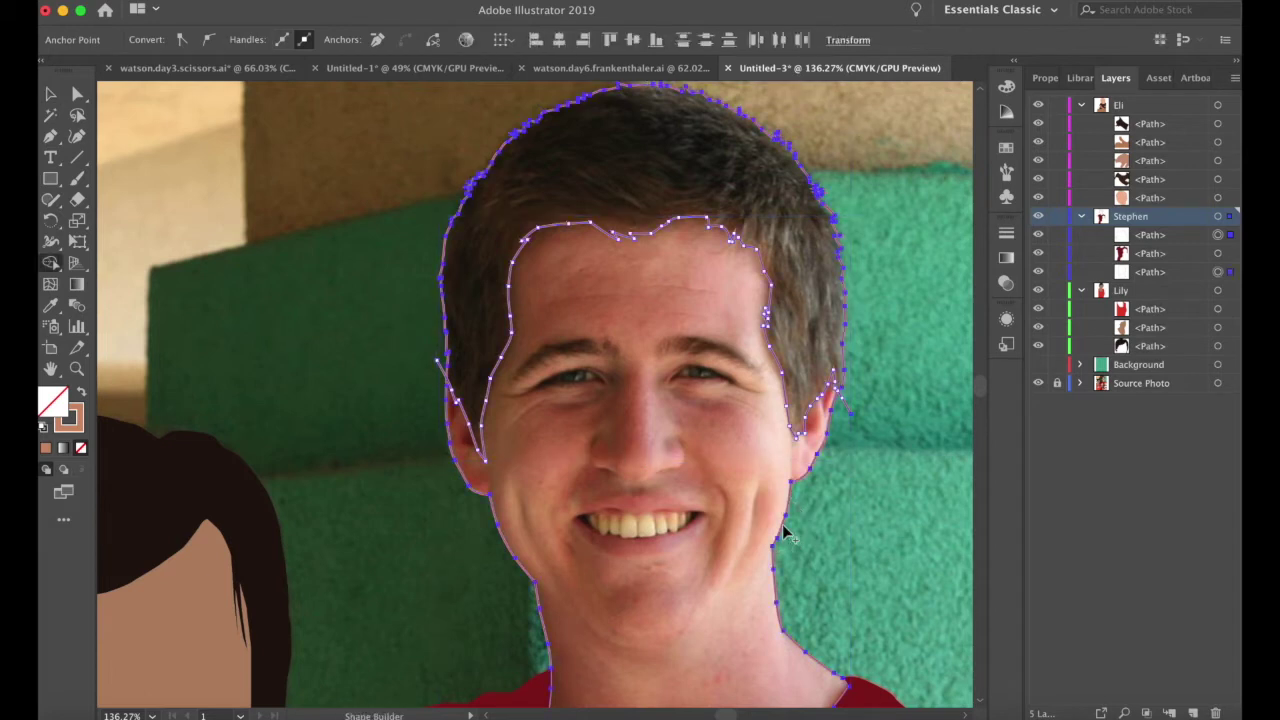
{"action": "left_click", "coordinate": [686, 150]}
{"action": "key", "text": "v"}
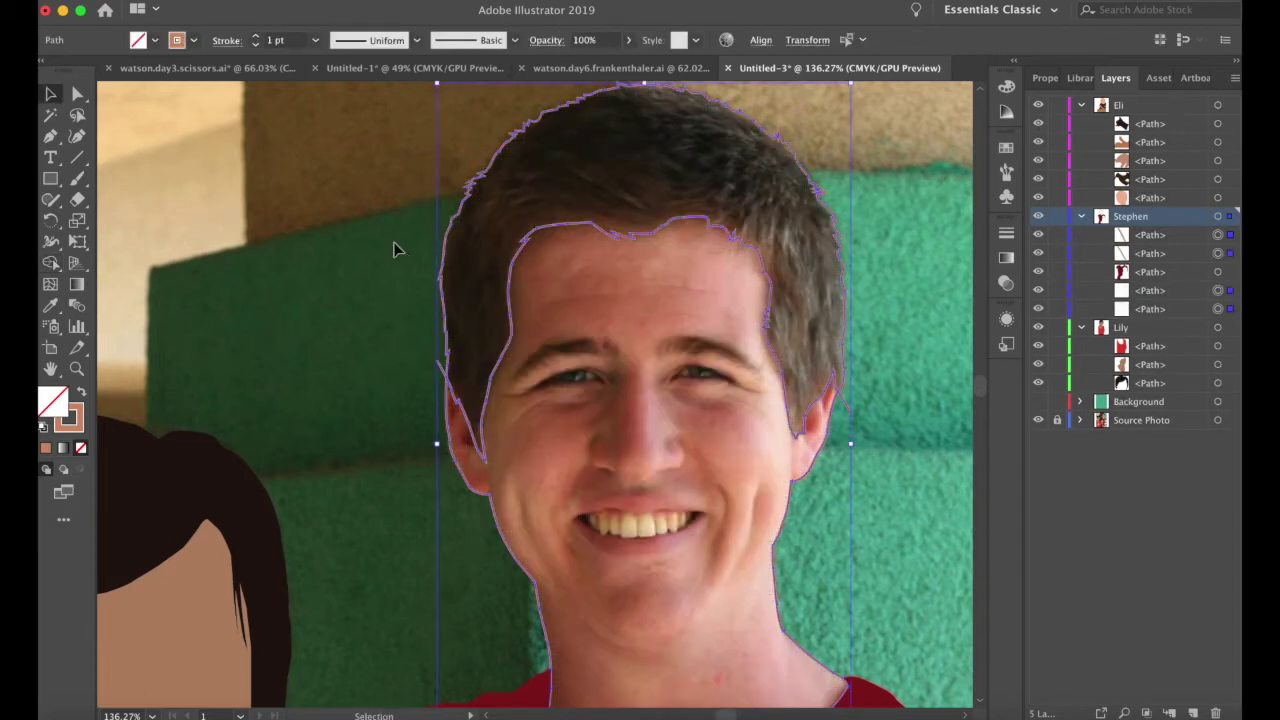
- Fill the man's hair shape with a dark tone sampled from the hair in the photo
{"action": "left_click", "coordinate": [320, 271]}
{"action": "left_click", "coordinate": [785, 148]}
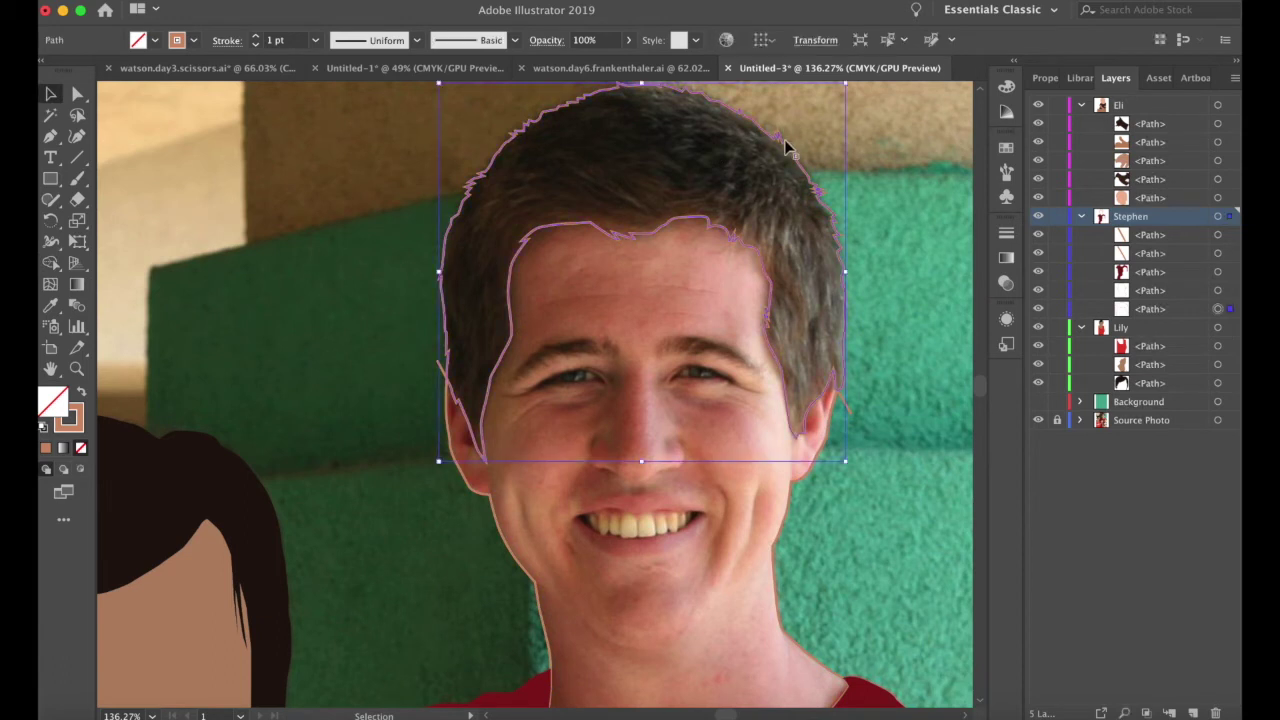
{"action": "key", "text": "i"}
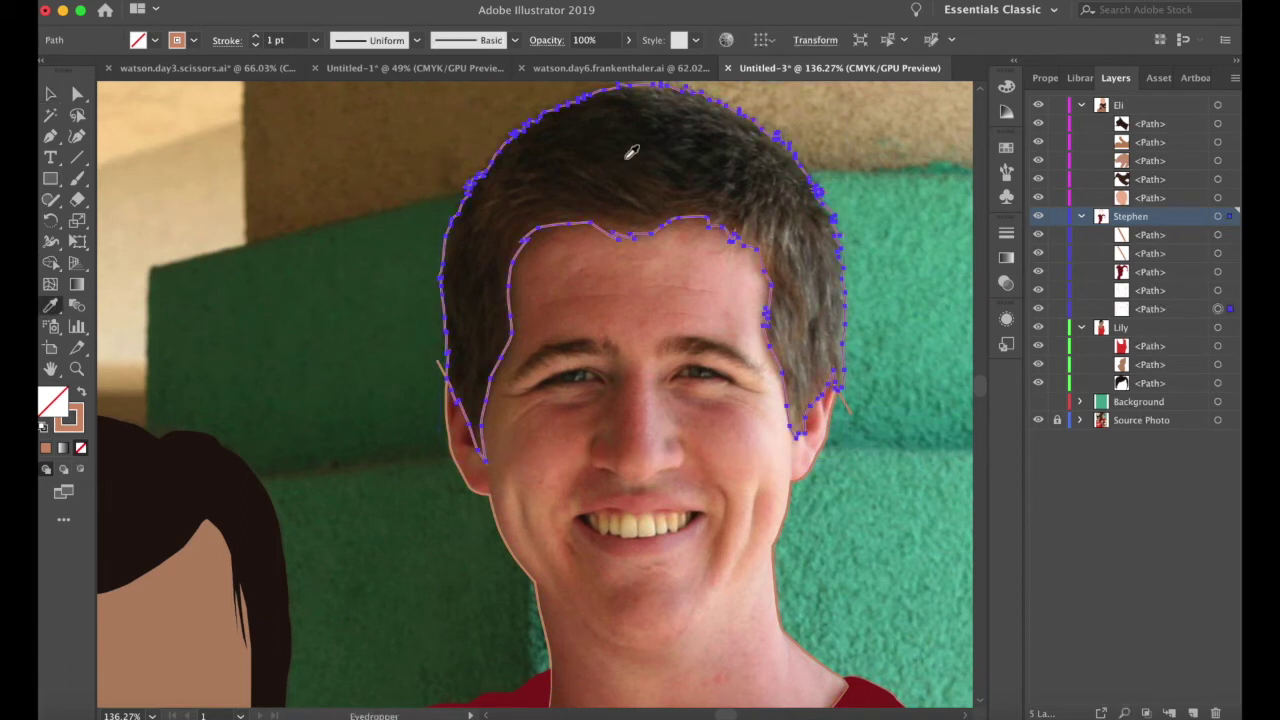
{"action": "left_click", "coordinate": [663, 144]}
{"action": "scroll", "coordinate": [620, 166], "scroll_direction": "right", "scroll_amount": 2}
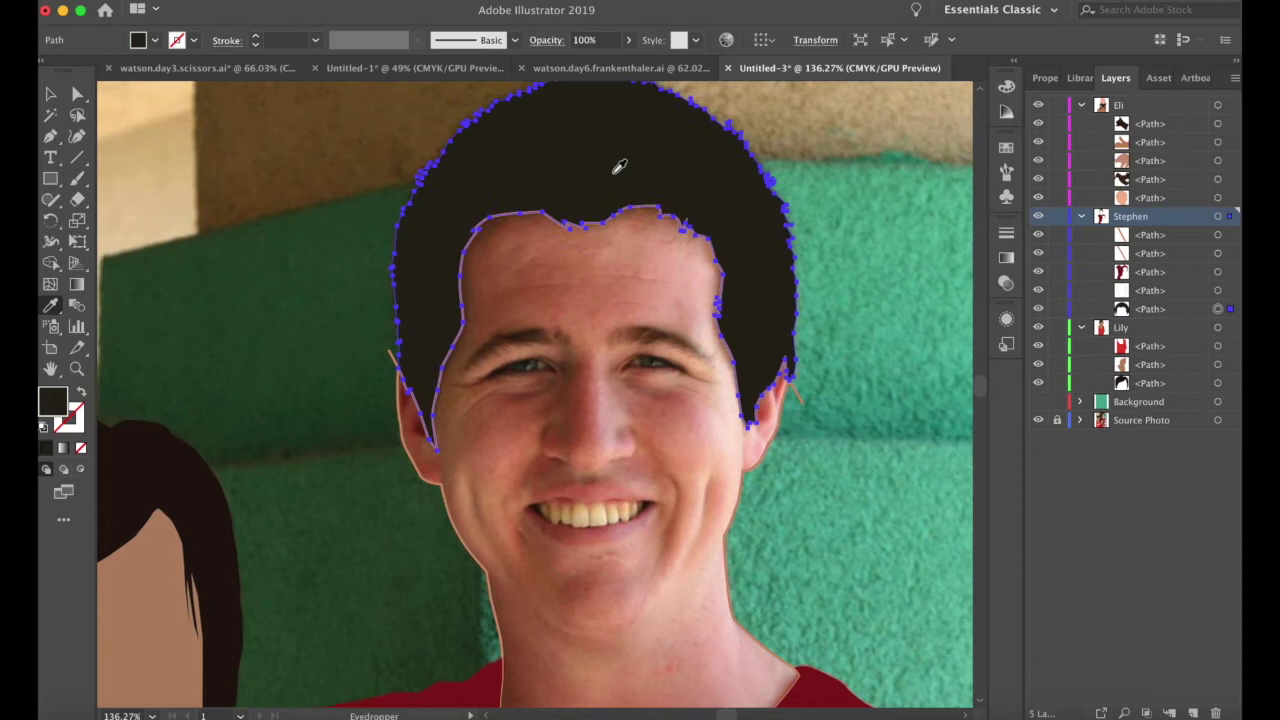
{"action": "key", "text": "v"}
{"action": "left_click", "coordinate": [855, 510]}
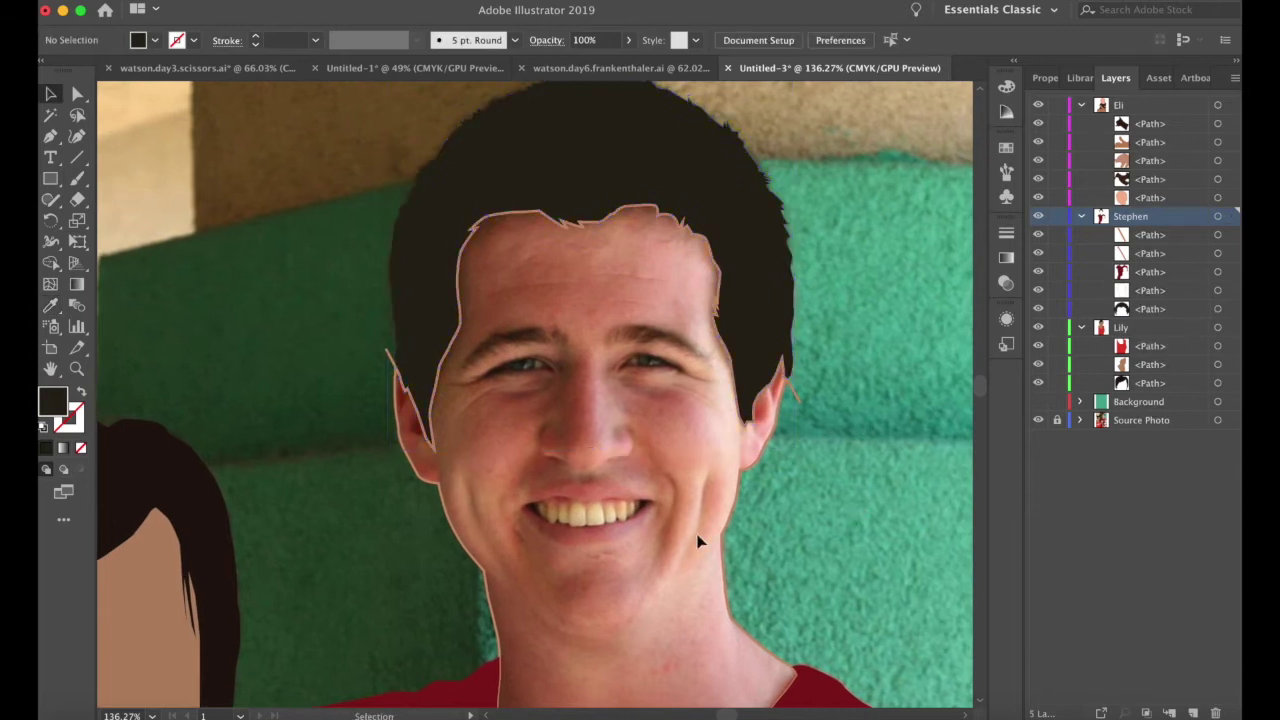
- Swap the stroke and fill of the man's face and neck shape so it is solid skin colour
{"action": "left_click", "coordinate": [726, 543]}
{"action": "key", "text": "shift+x"}
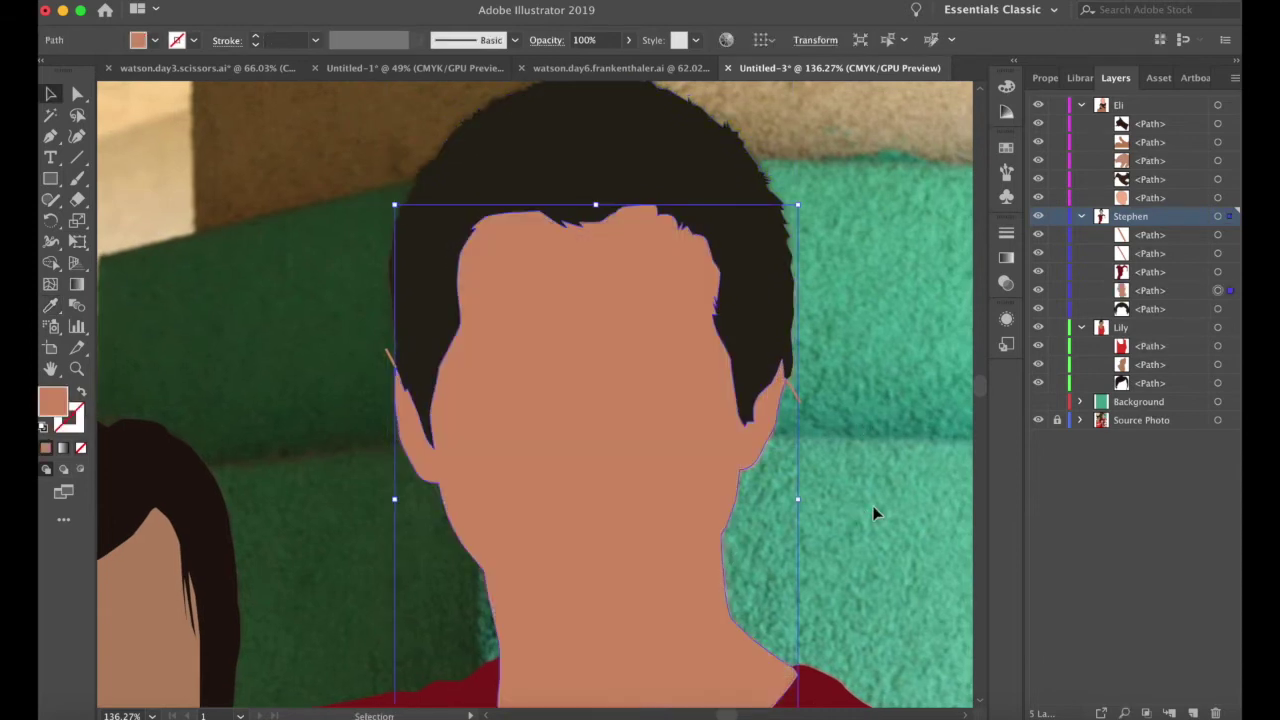
{"action": "left_click", "coordinate": [876, 435]}
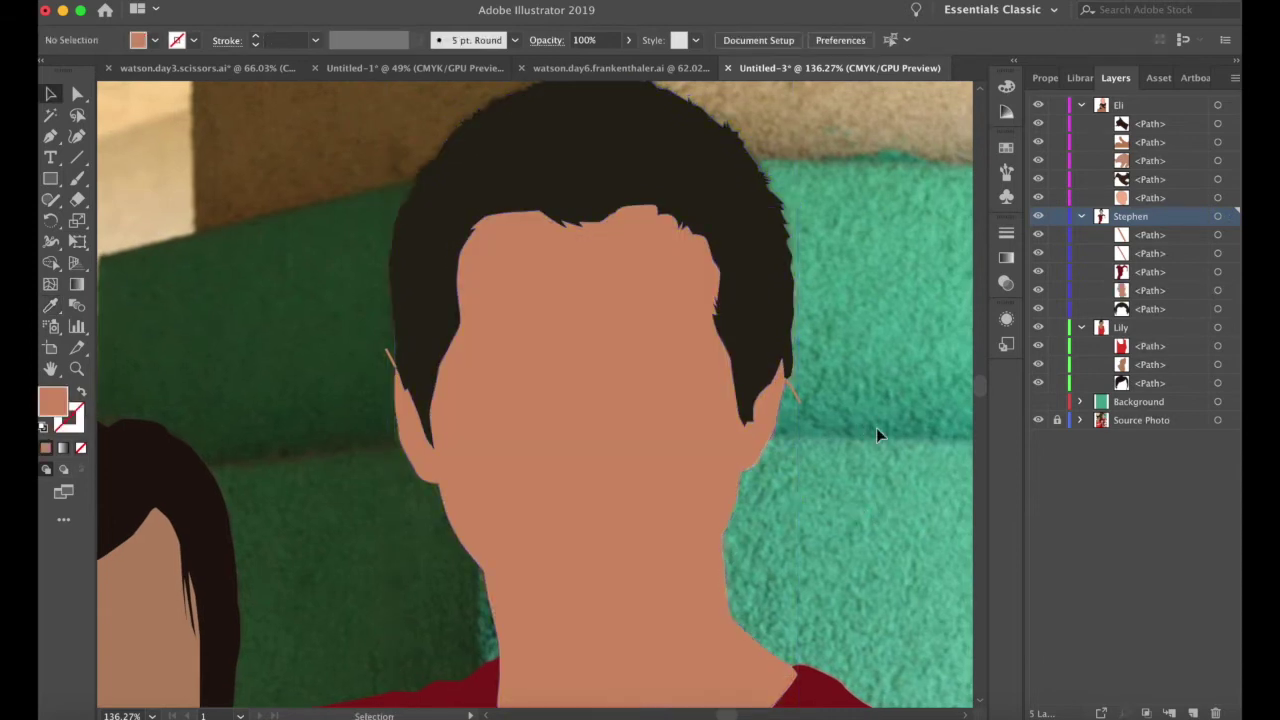
- Delete the two stray line ends left beside the man's ears
{"action": "left_click", "coordinate": [801, 396]}
{"action": "key", "text": "Delete"}
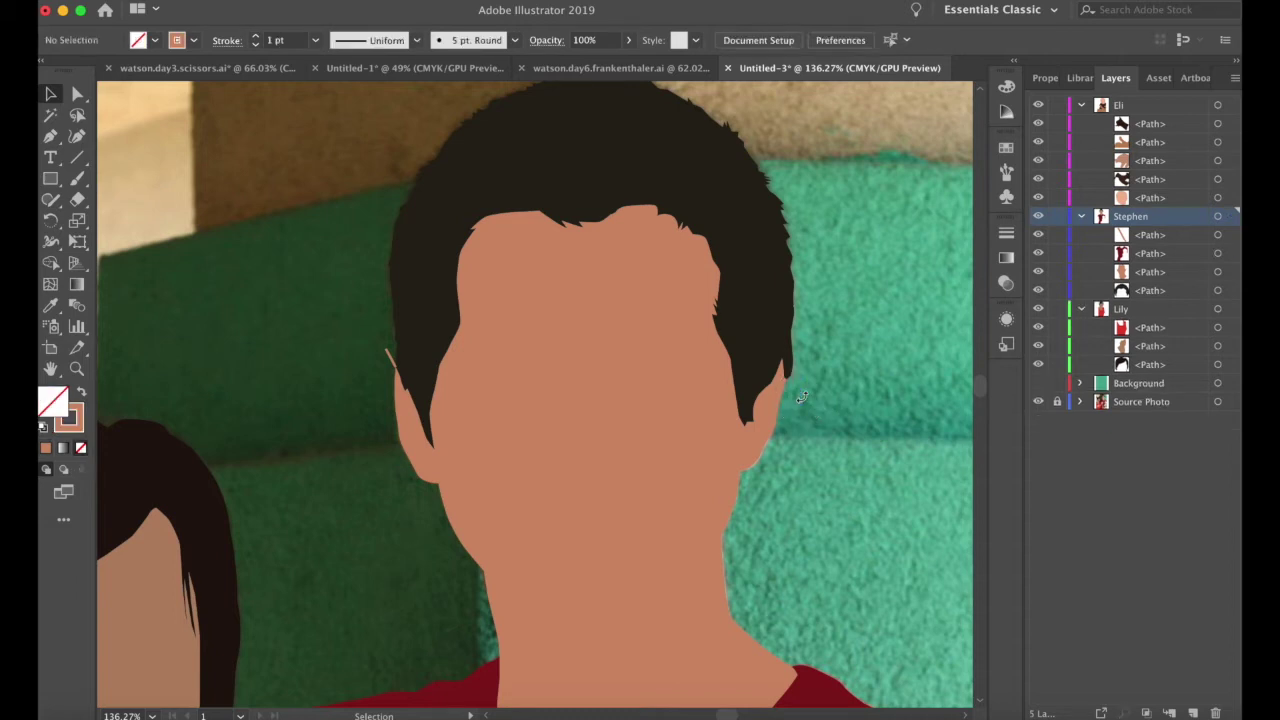
{"action": "left_click", "coordinate": [1218, 253]}
{"action": "key", "text": "Delete"}
- Hide the background layer and swap the baby's head shape to an unfilled outline over the photo
{"action": "scroll", "coordinate": [530, 463], "scroll_direction": "down", "scroll_amount": 2}
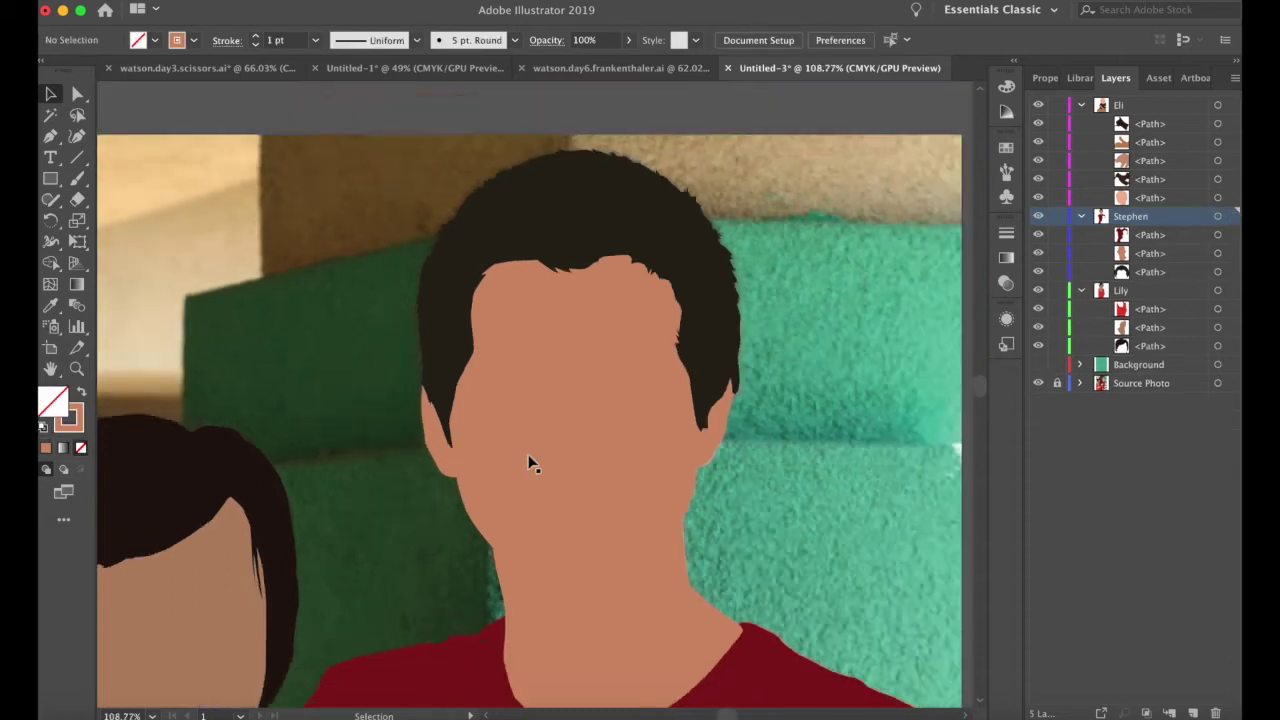
{"action": "scroll", "coordinate": [530, 463], "scroll_direction": "down", "scroll_amount": 5}
{"action": "scroll", "coordinate": [600, 400], "scroll_direction": "down", "scroll_amount": 3}
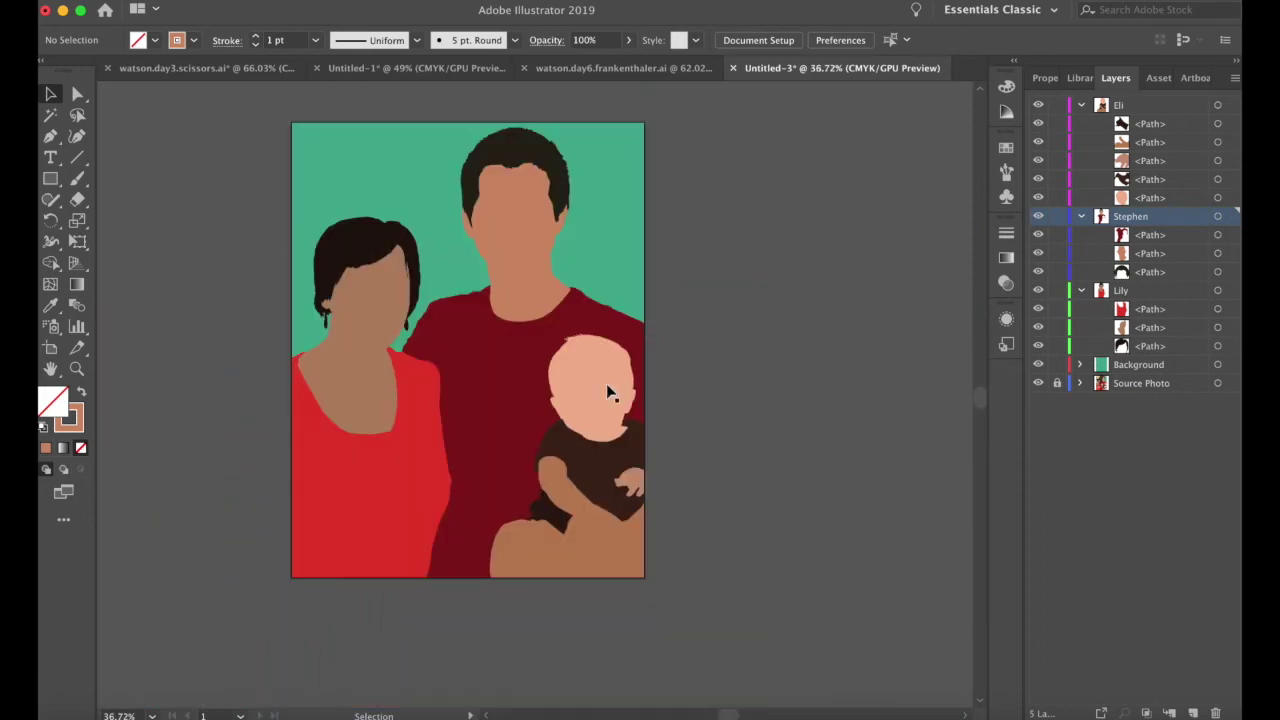
{"action": "scroll", "coordinate": [633, 402], "scroll_direction": "up", "scroll_amount": 6}
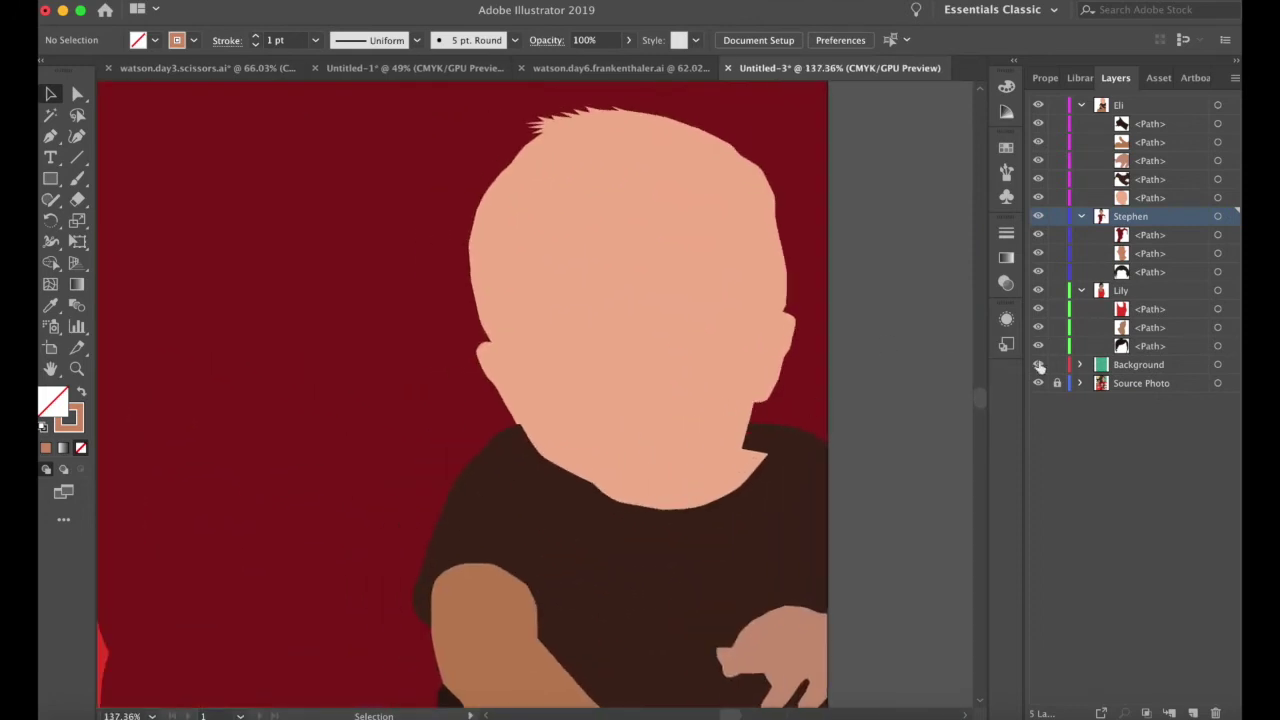
{"action": "left_click", "coordinate": [1038, 365]}
{"action": "left_click", "coordinate": [615, 300]}
{"action": "key", "text": "shift+x"}
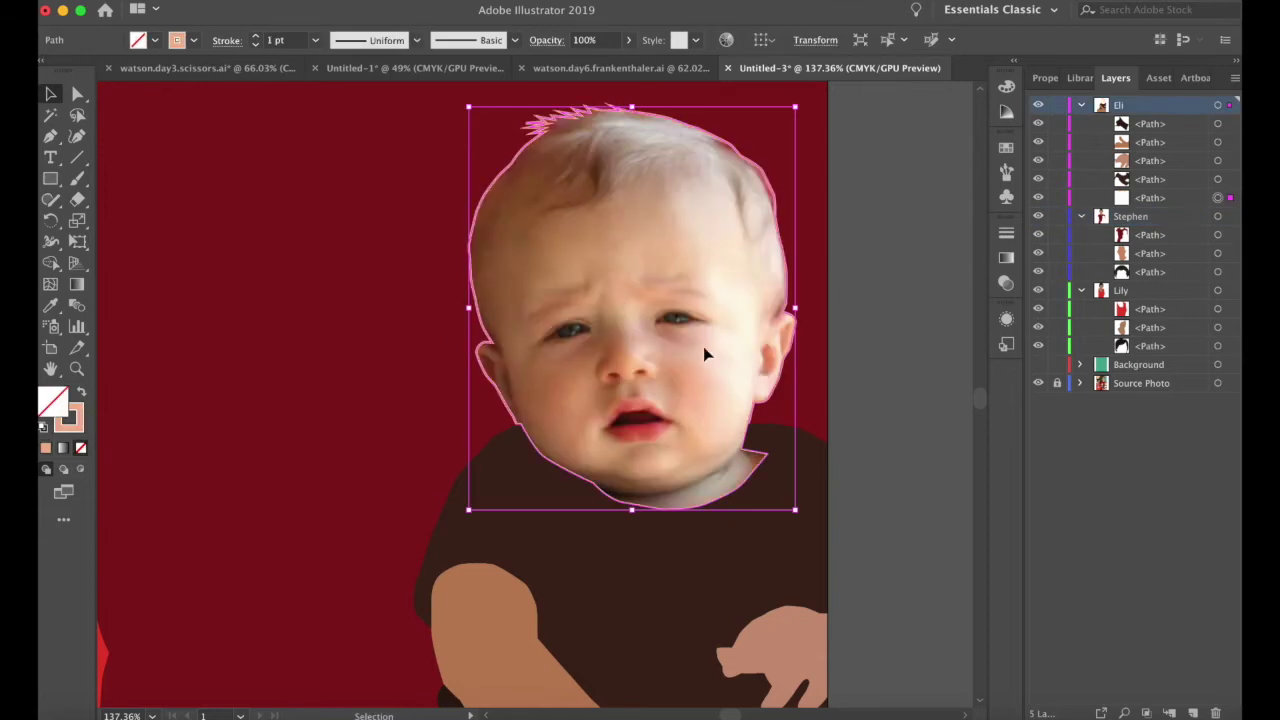
{"action": "scroll", "coordinate": [588, 262], "scroll_direction": "up", "scroll_amount": 2}
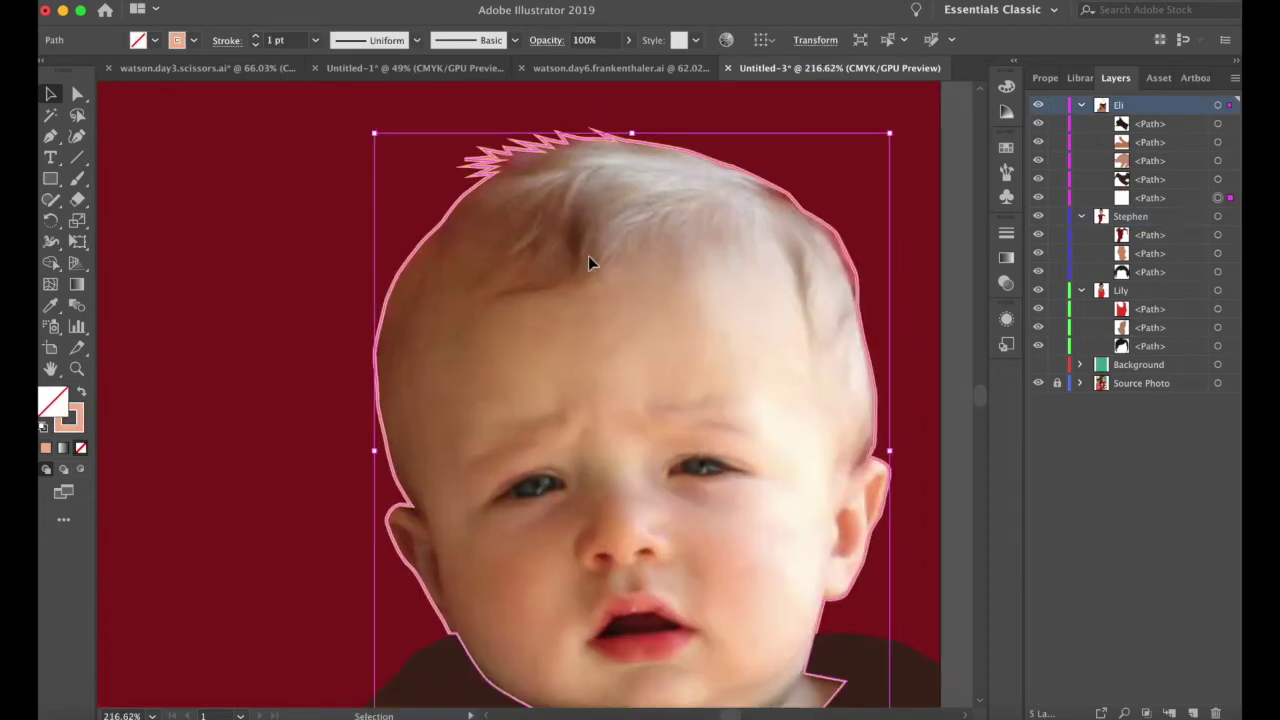
{"action": "scroll", "coordinate": [588, 262], "scroll_direction": "down", "scroll_amount": 2}
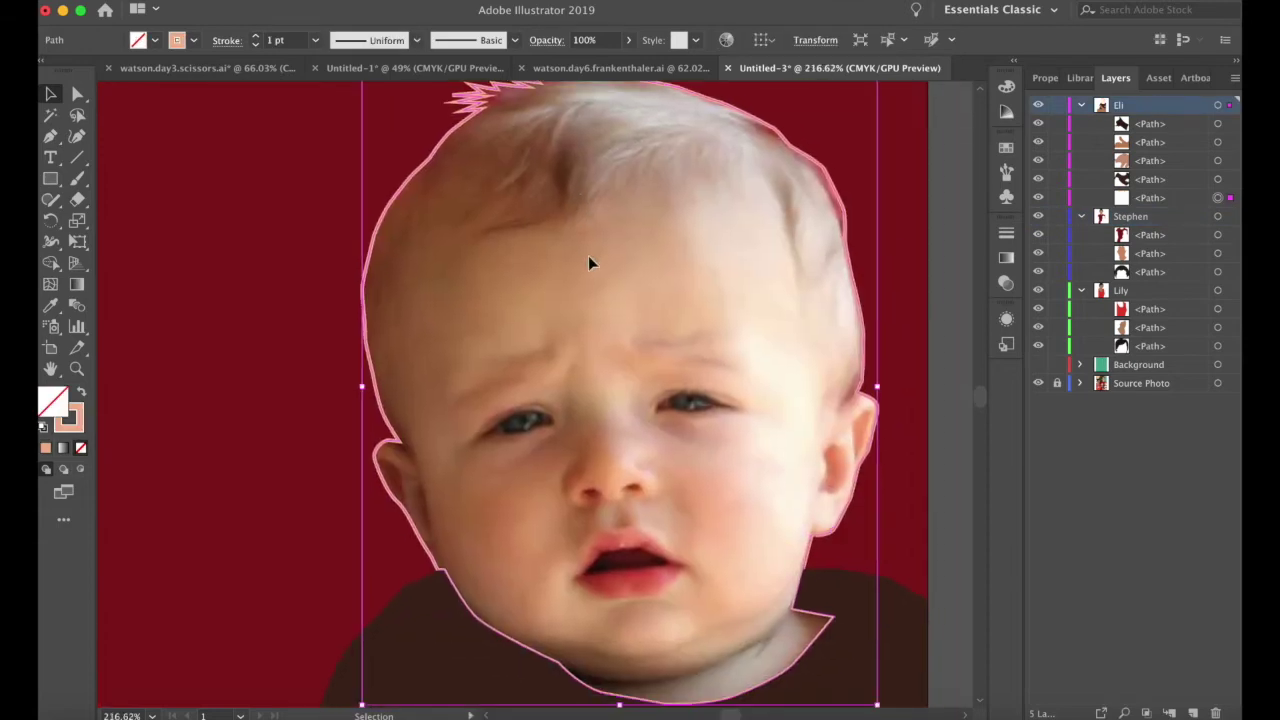
- Draw a jagged hairline with the Pen tool across the baby's forehead, starting and ending outside the opposite sides of the head outline
{"action": "scroll", "coordinate": [588, 260], "scroll_direction": "up", "scroll_amount": 2}
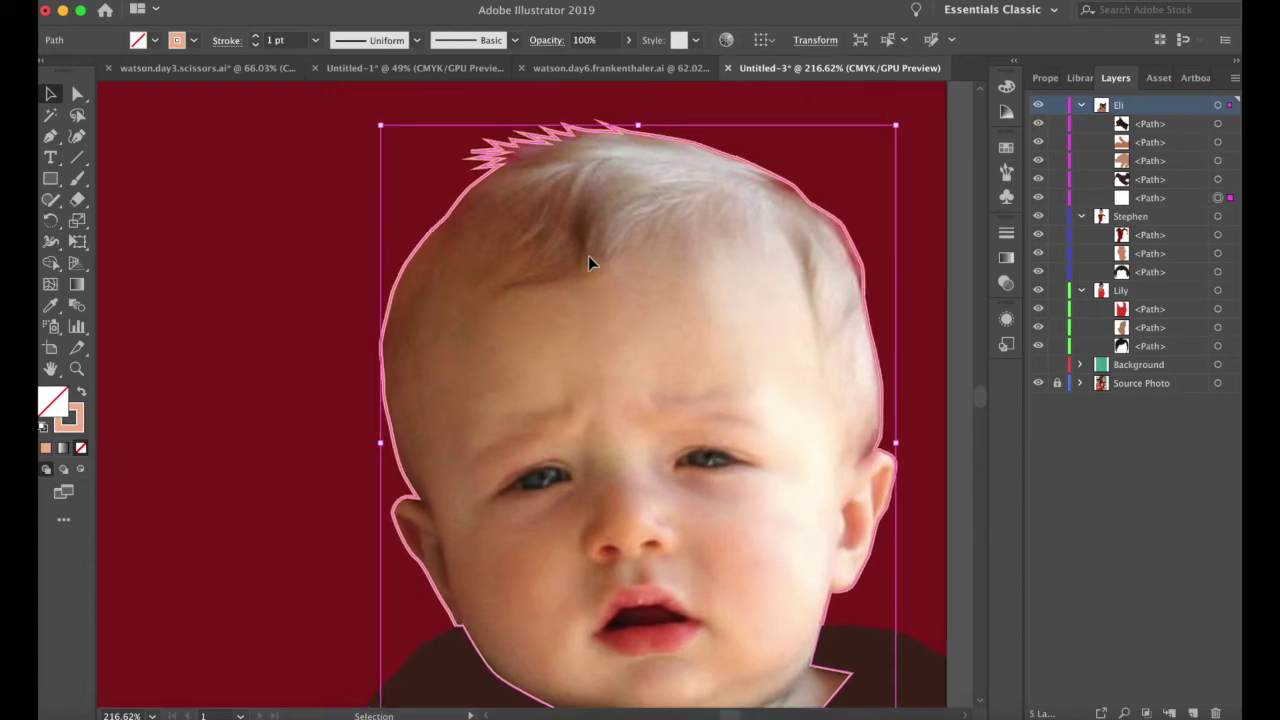
{"action": "key", "text": "p"}
{"action": "left_click", "coordinate": [376, 310]}
{"action": "left_click", "coordinate": [376, 360]}
{"action": "left_click", "coordinate": [393, 345]}
{"action": "left_click", "coordinate": [416, 319]}
{"action": "left_click", "coordinate": [442, 268]}
{"action": "left_click", "coordinate": [466, 256]}
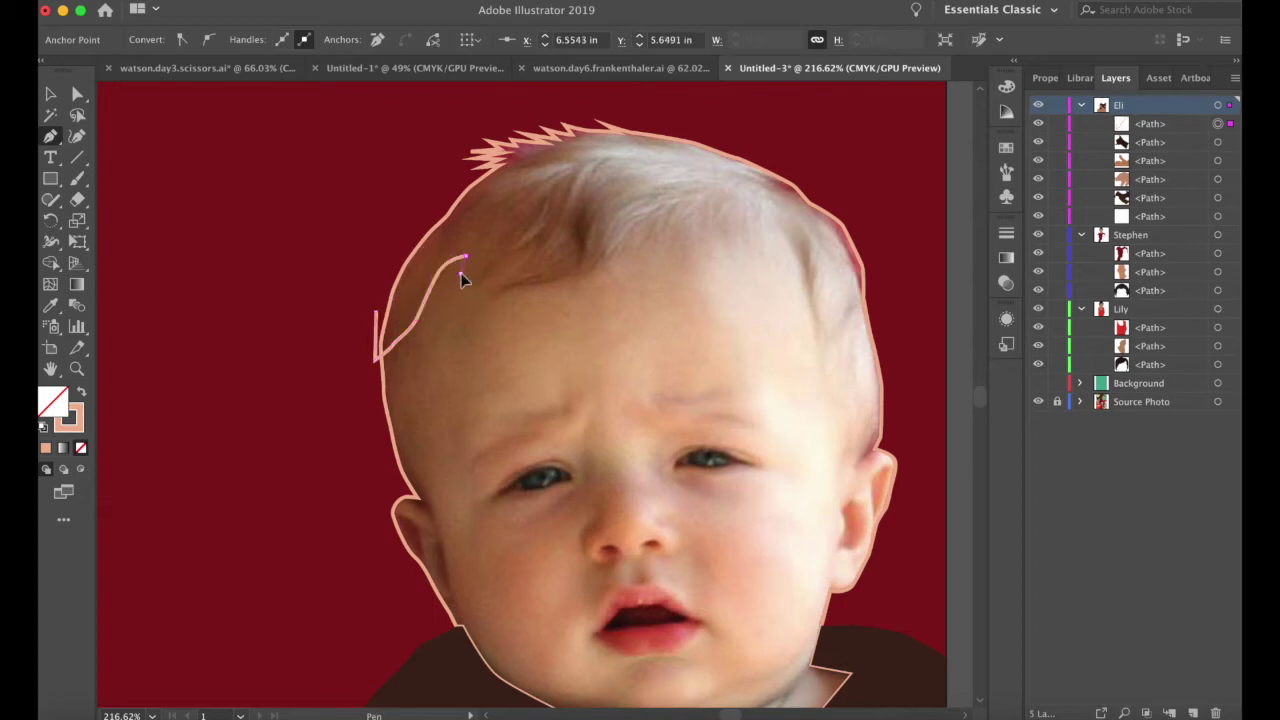
{"action": "left_click", "coordinate": [461, 273]}
{"action": "left_click", "coordinate": [540, 241]}
{"action": "left_click", "coordinate": [495, 298]}
{"action": "left_click", "coordinate": [580, 277]}
{"action": "left_click", "coordinate": [566, 290]}
{"action": "left_click", "coordinate": [602, 257]}
{"action": "left_click", "coordinate": [600, 271]}
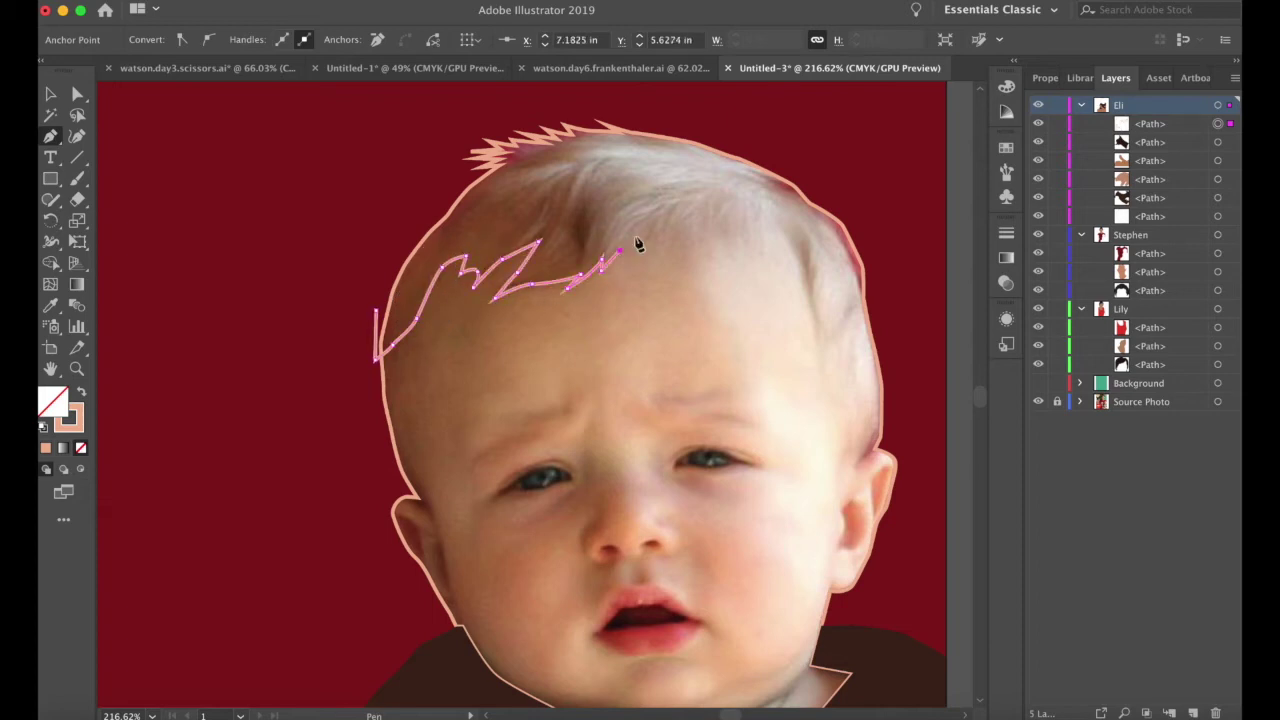
{"action": "left_click", "coordinate": [656, 228]}
{"action": "left_click", "coordinate": [690, 218]}
{"action": "left_click", "coordinate": [710, 222]}
{"action": "left_click", "coordinate": [731, 206]}
{"action": "left_click", "coordinate": [743, 242]}
{"action": "left_click", "coordinate": [754, 217]}
{"action": "left_click", "coordinate": [765, 213]}
{"action": "left_click", "coordinate": [789, 235]}
{"action": "left_click", "coordinate": [807, 278]}
{"action": "left_click", "coordinate": [819, 317]}
{"action": "left_click", "coordinate": [857, 286]}
{"action": "left_click", "coordinate": [924, 324]}
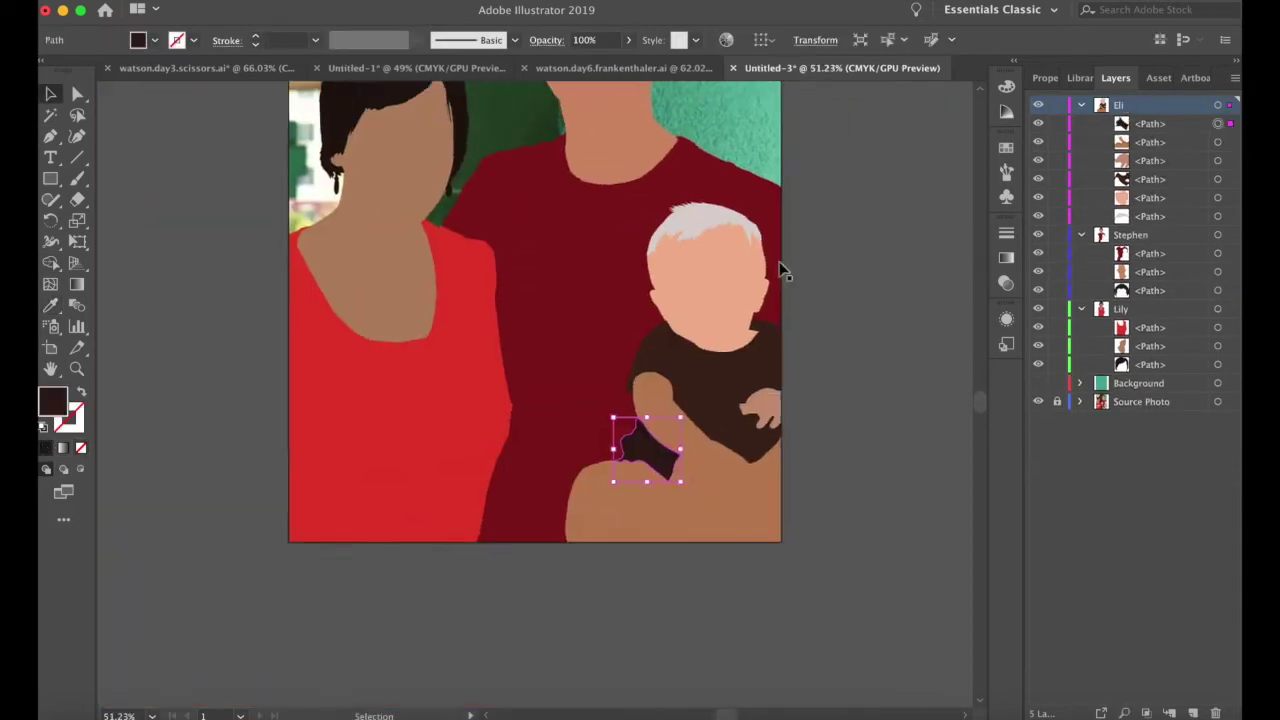
- Hide the background layer and swap the woman's face and neck shape to an unfilled outline over the photo
{"action": "scroll", "coordinate": [782, 398], "scroll_direction": "down", "scroll_amount": 3}
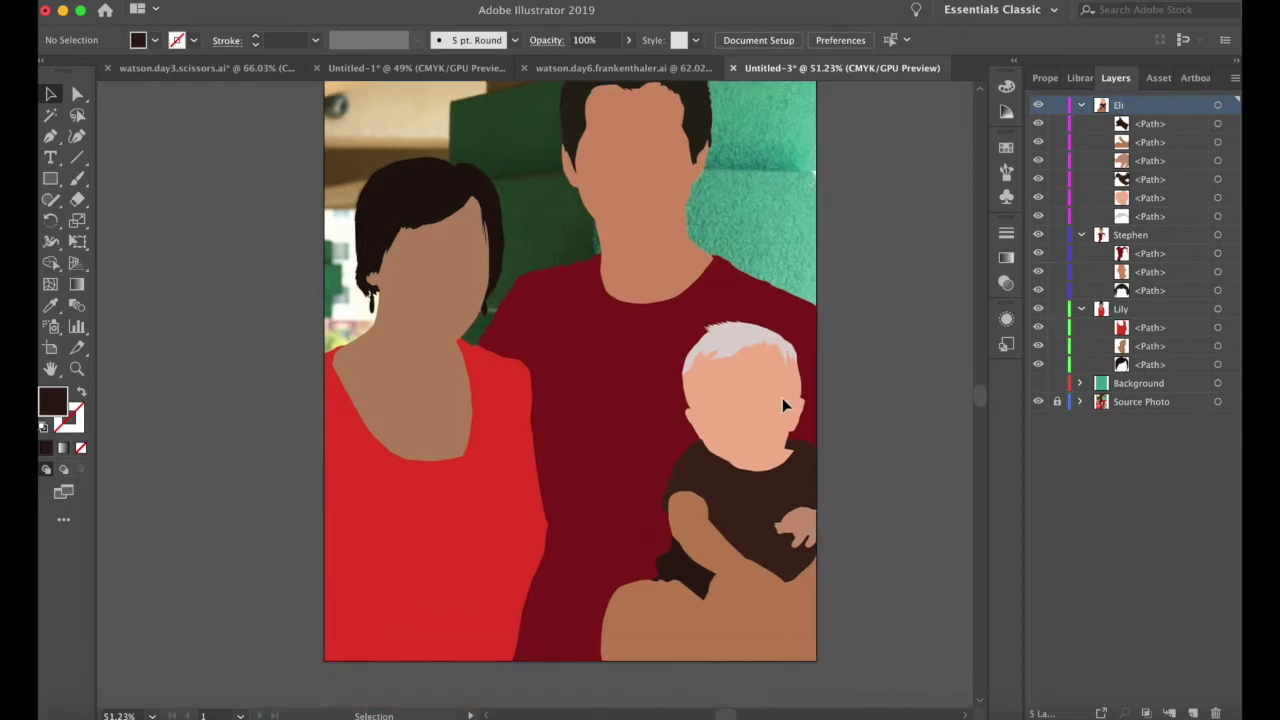
{"action": "scroll", "coordinate": [888, 428], "scroll_direction": "right", "scroll_amount": 3}
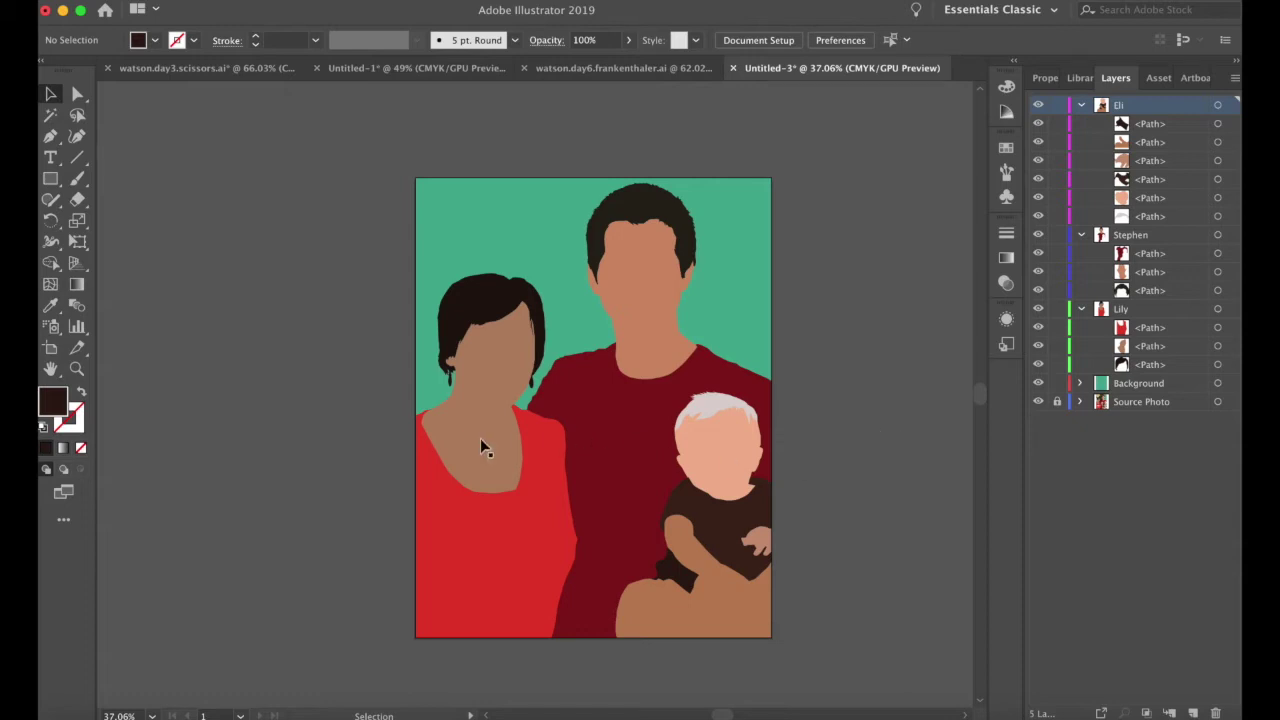
{"action": "scroll", "coordinate": [480, 438], "scroll_direction": "up", "scroll_amount": 5}
{"action": "left_click", "coordinate": [1038, 383]}
{"action": "left_click", "coordinate": [571, 465]}
{"action": "key", "text": "shift+x"}
{"action": "scroll", "coordinate": [571, 465], "scroll_direction": "up", "scroll_amount": 3}
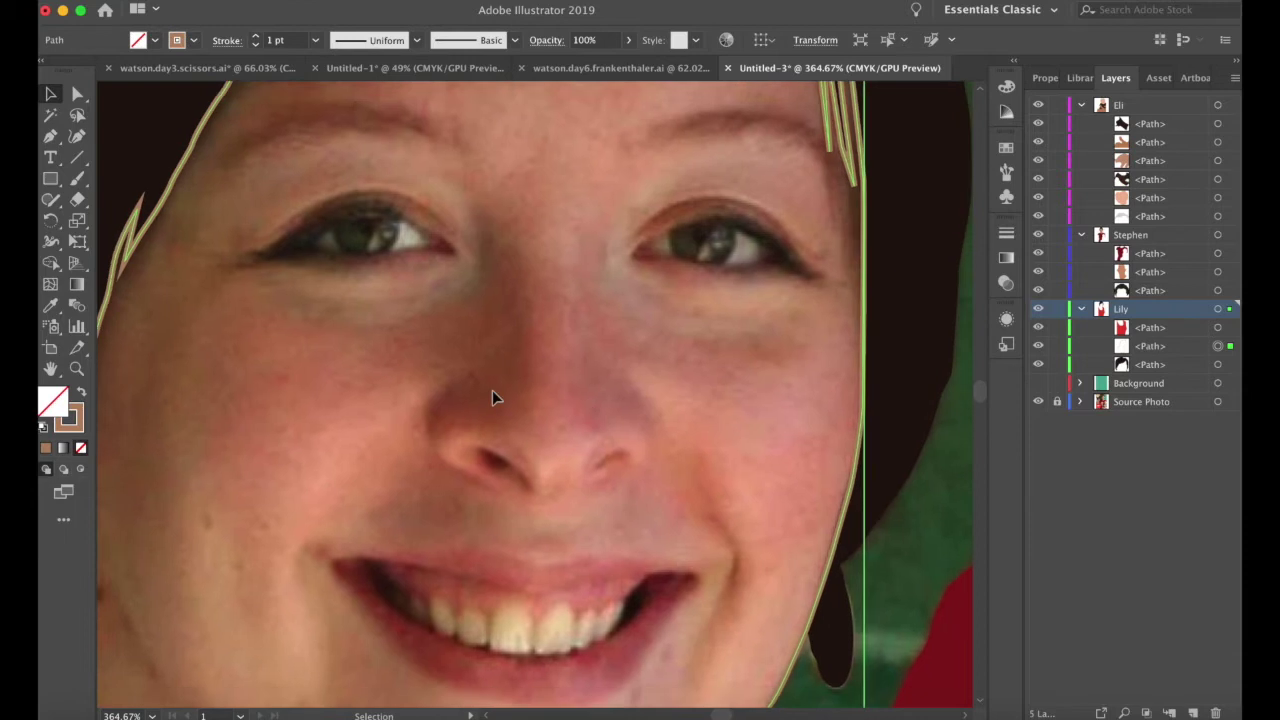
{"action": "scroll", "coordinate": [492, 397], "scroll_direction": "down", "scroll_amount": 2}
{"action": "scroll", "coordinate": [492, 397], "scroll_direction": "left", "scroll_amount": 2}
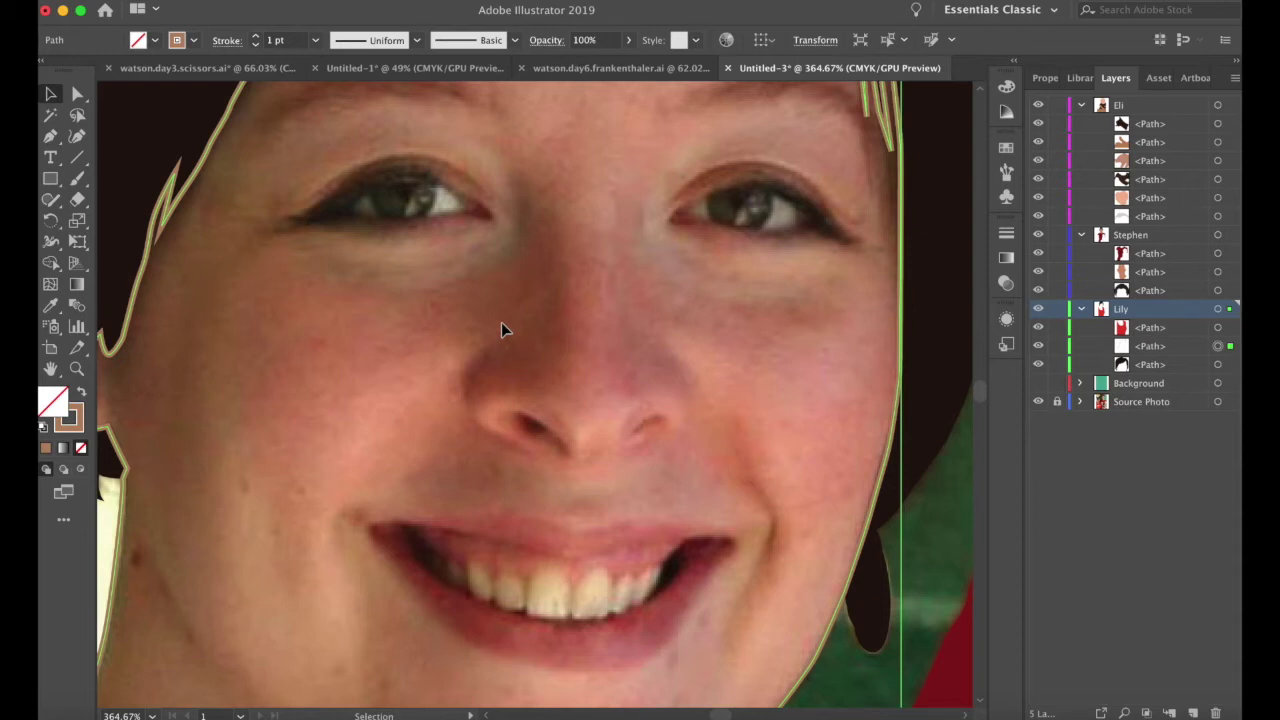
{"action": "scroll", "coordinate": [506, 330], "scroll_direction": "down", "scroll_amount": 6}
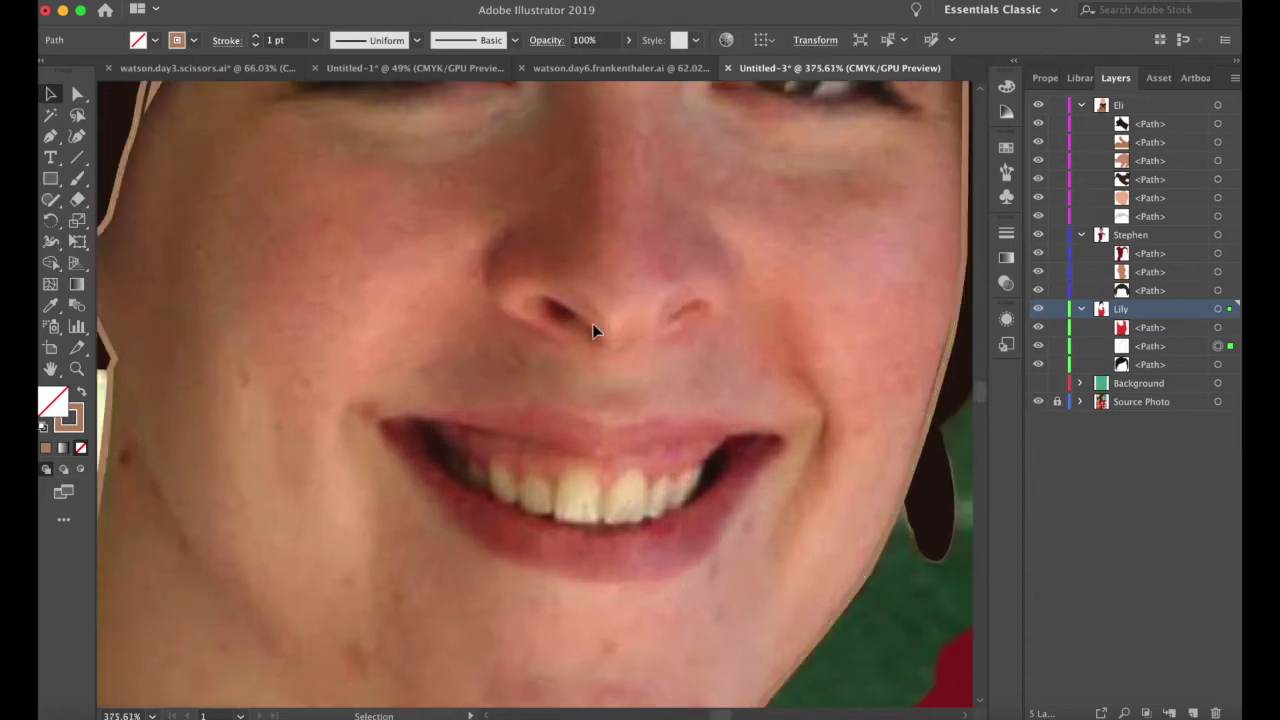
- Trace the lower contour of the woman's nose with the Pen tool, around both nostrils and up the far side of the bridge
{"action": "scroll", "coordinate": [593, 325], "scroll_direction": "up", "scroll_amount": 5}
{"action": "key", "text": "p"}
{"action": "left_click", "coordinate": [400, 251]}
{"action": "left_click", "coordinate": [354, 300]}
{"action": "left_click", "coordinate": [357, 386]}
{"action": "left_click", "coordinate": [537, 471]}
{"action": "left_click", "coordinate": [603, 505]}
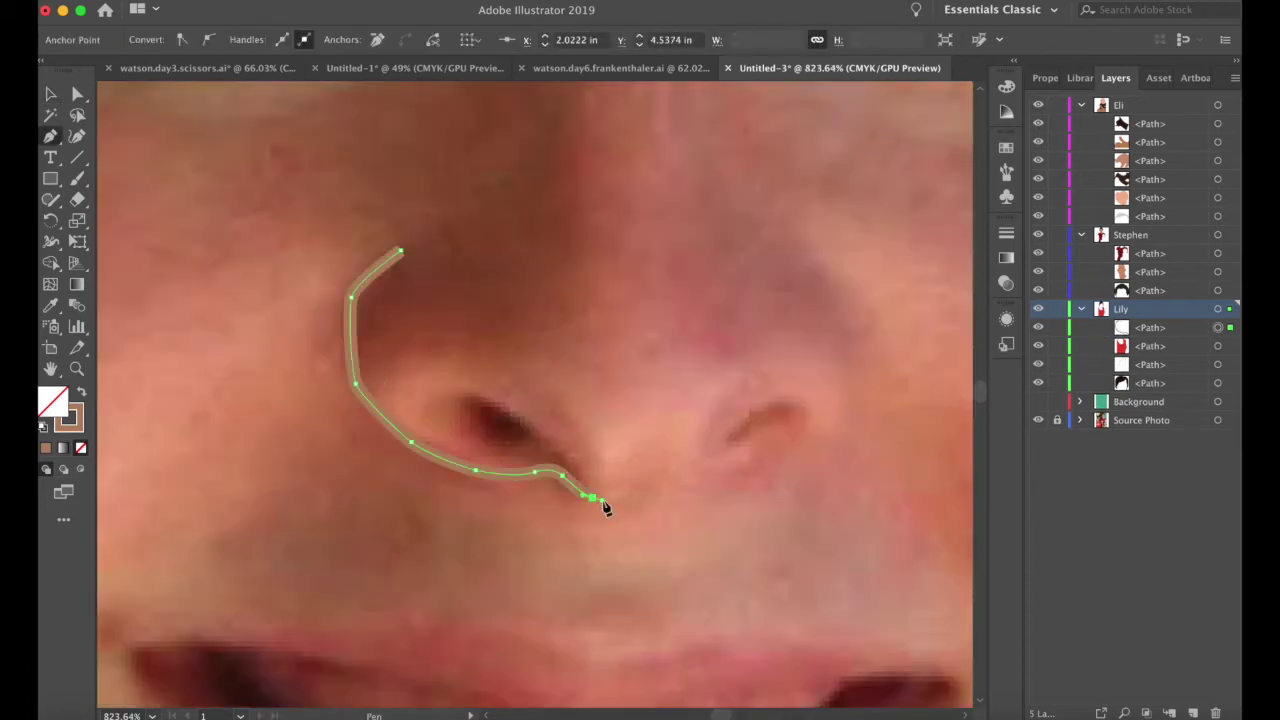
{"action": "mouse_move", "coordinate": [658, 492]}
{"action": "left_mouse_down"}
{"action": "mouse_move", "coordinate": [728, 480]}
{"action": "mouse_move", "coordinate": [762, 437]}
{"action": "mouse_move", "coordinate": [760, 395]}
{"action": "mouse_move", "coordinate": [720, 338]}
{"action": "left_mouse_up"}
{"action": "left_click_drag", "start_coordinate": [701, 305], "coordinate": [696, 296]}
{"action": "left_click_drag", "start_coordinate": [667, 250], "coordinate": [660, 244]}
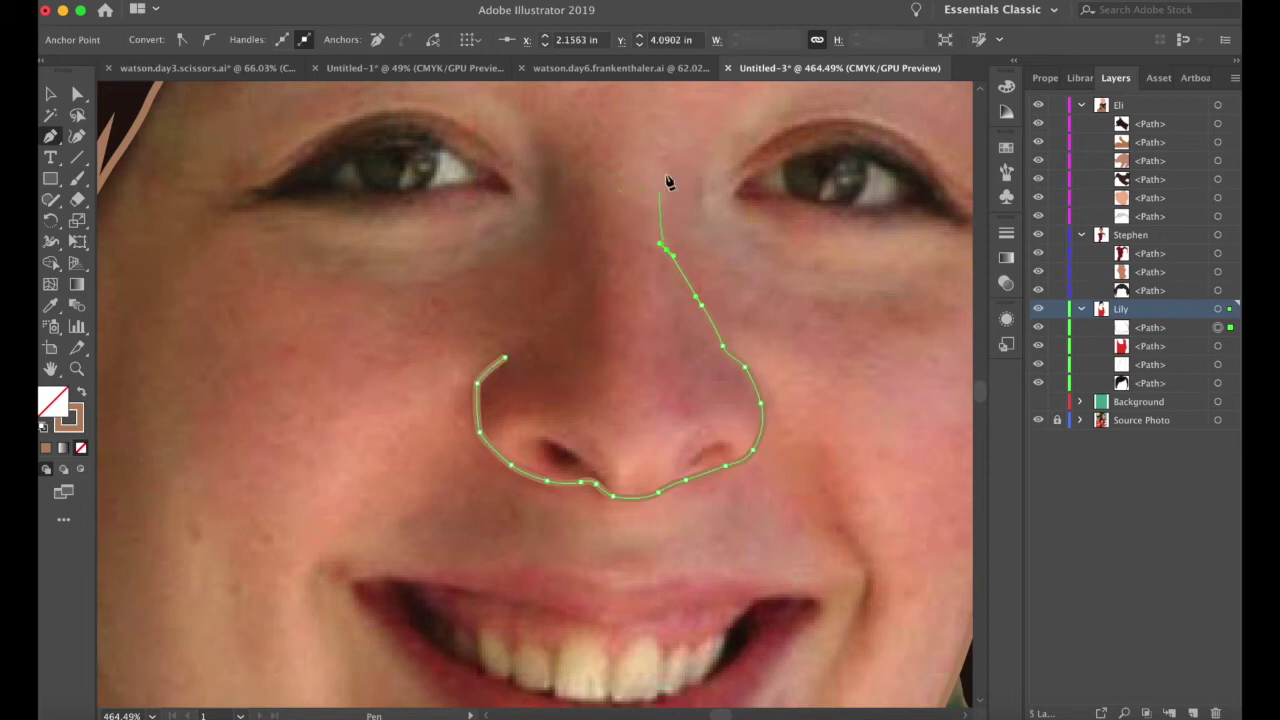
{"action": "scroll", "coordinate": [650, 175], "scroll_direction": "up", "scroll_amount": 3}
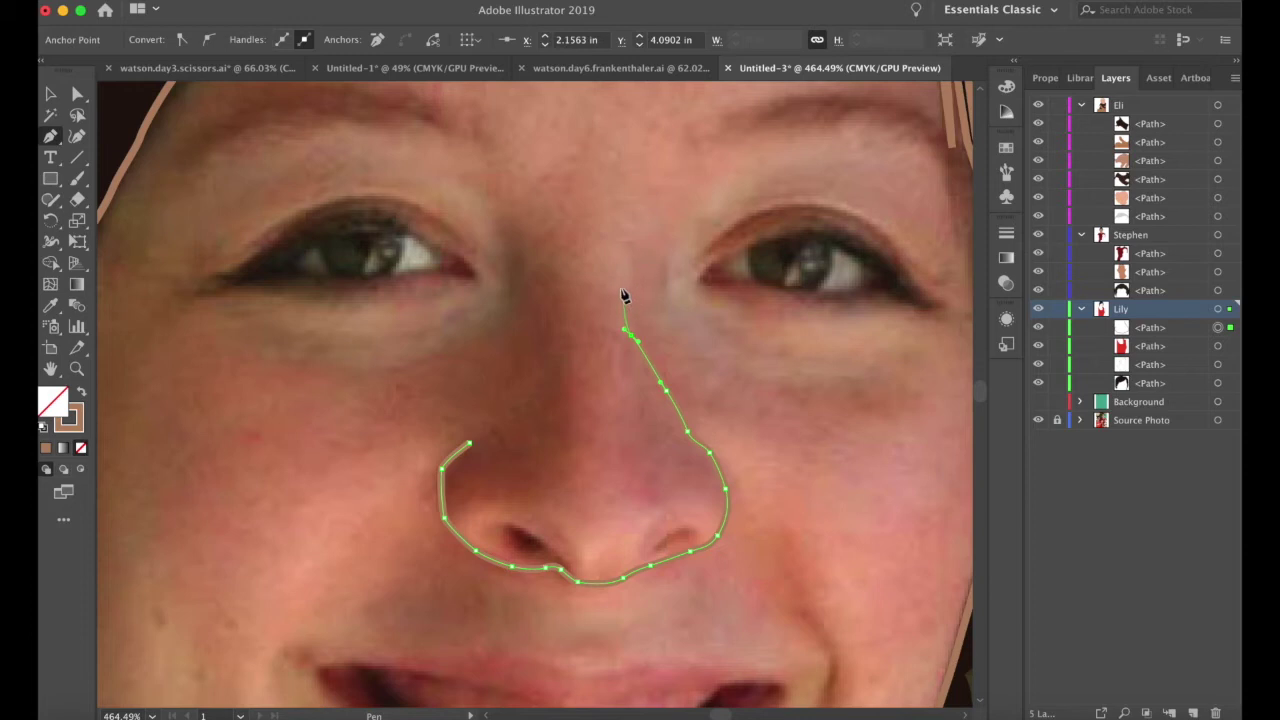
- Continue the nose outline across the bridge, up to a narrow peak beside the inner eye corner and back down
{"action": "left_click", "coordinate": [615, 289]}
{"action": "left_click", "coordinate": [567, 288]}
{"action": "left_click", "coordinate": [566, 287]}
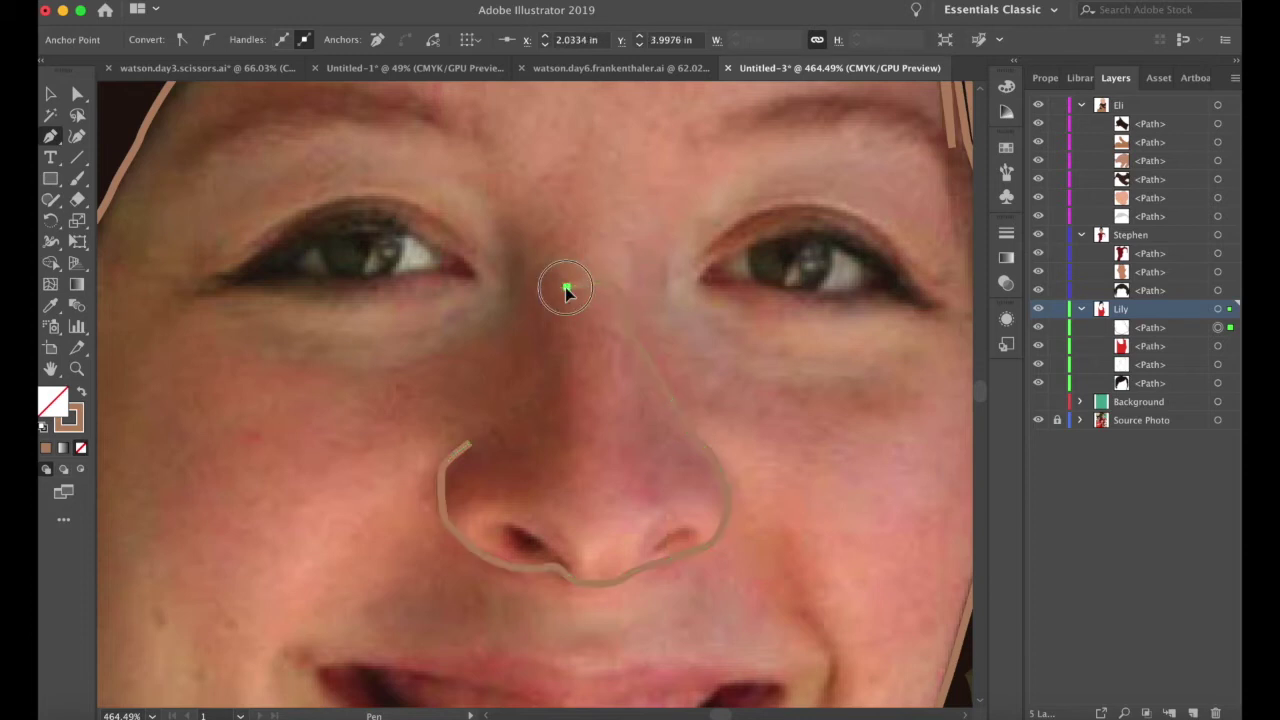
{"action": "left_click_drag", "start_coordinate": [540, 268], "coordinate": [507, 264]}
{"action": "left_click", "coordinate": [499, 227]}
{"action": "left_click", "coordinate": [508, 262]}
{"action": "left_click", "coordinate": [503, 303]}
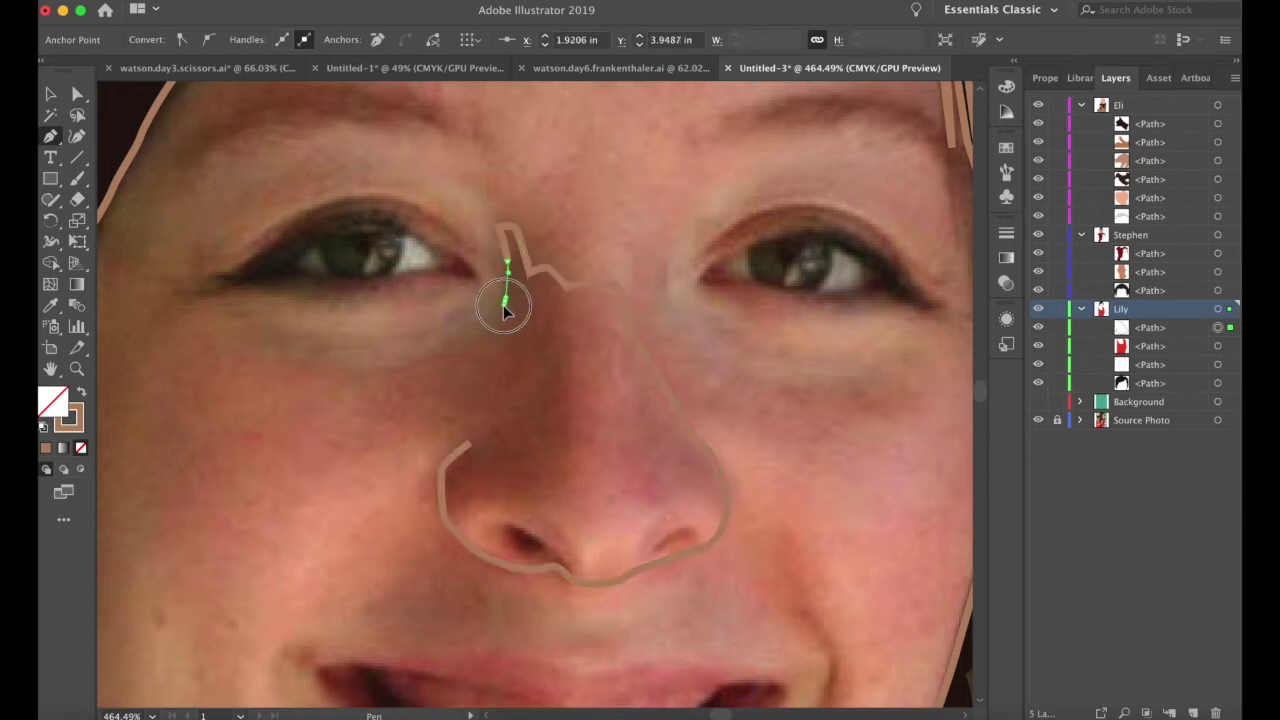
- Finish the nose outline down its shaded side to the starting nostril edge, undoing and redrawing the last anchor points
{"action": "left_click_drag", "start_coordinate": [500, 343], "coordinate": [470, 427]}
{"action": "left_click", "coordinate": [470, 421]}
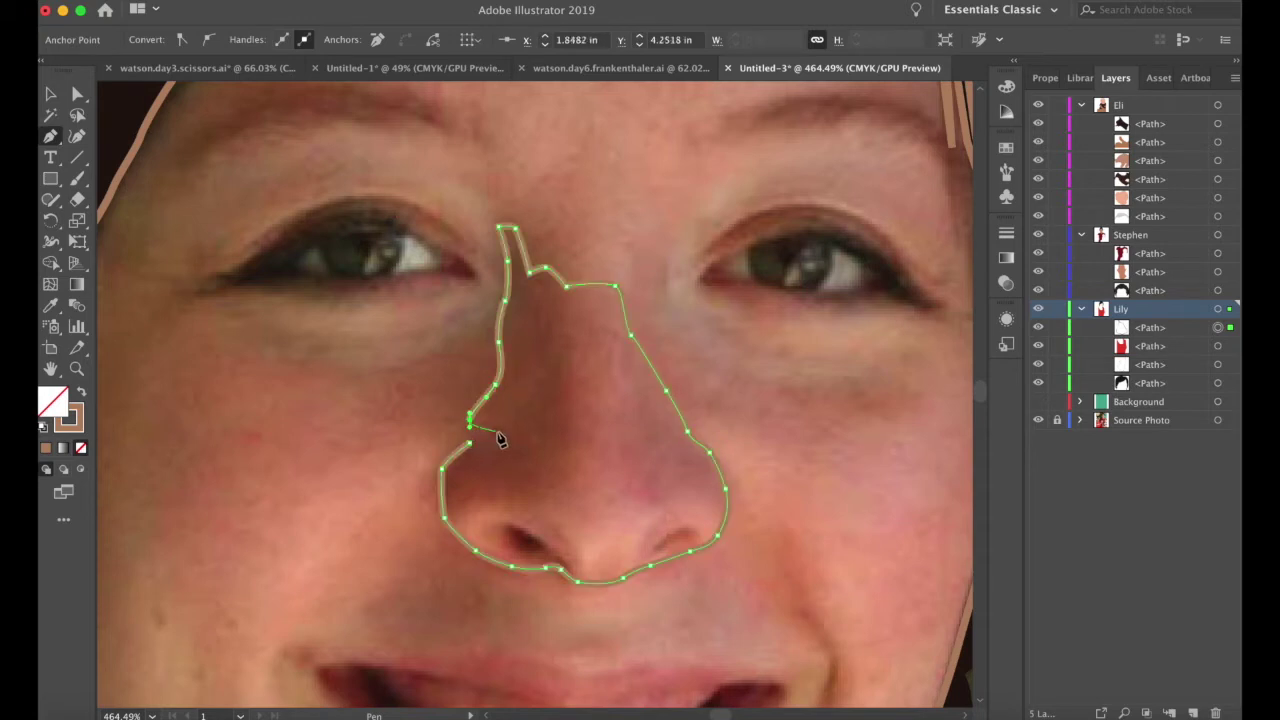
{"action": "key", "text": "super+z"}
{"action": "key", "text": "super+z"}
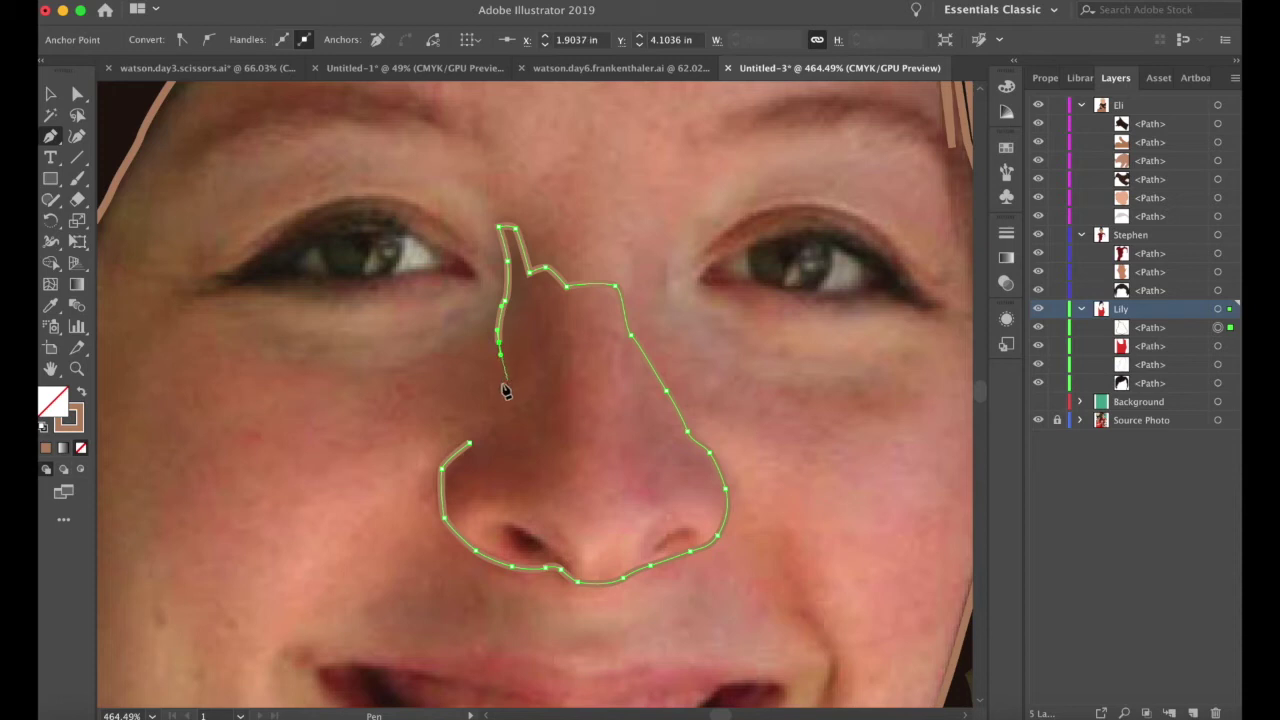
{"action": "left_click", "coordinate": [495, 397]}
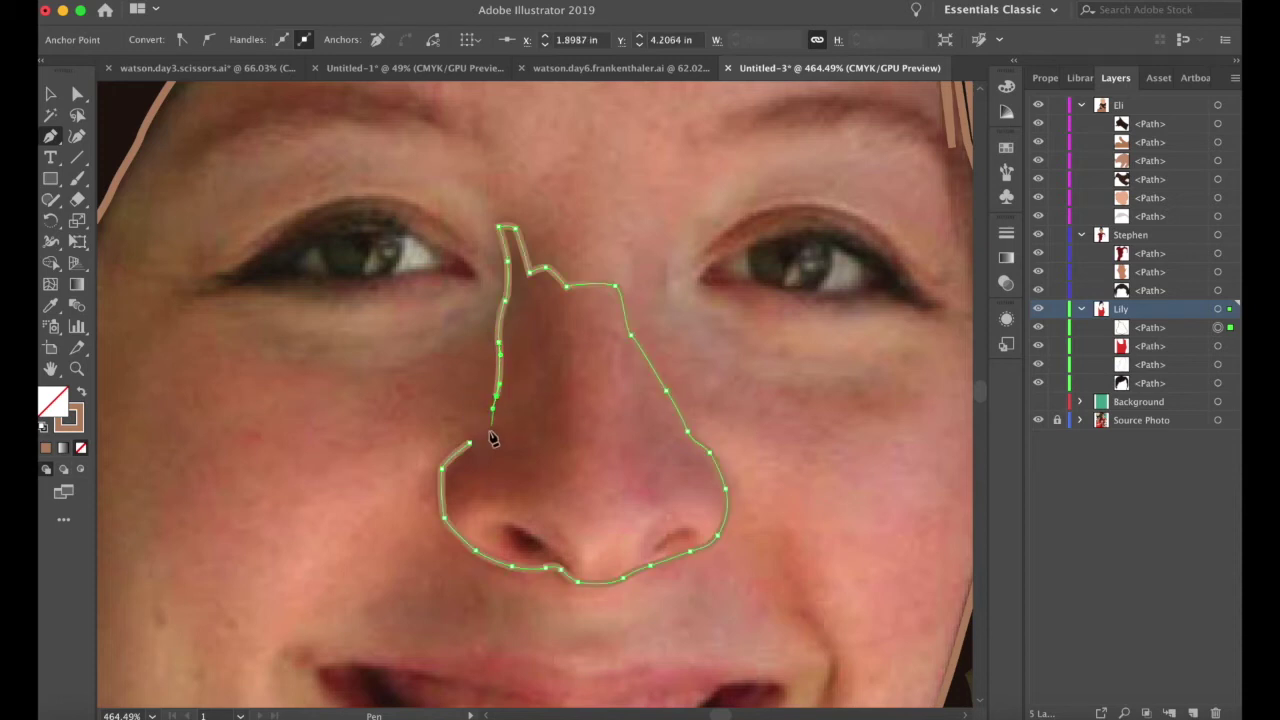
{"action": "left_click_drag", "start_coordinate": [475, 446], "coordinate": [458, 456]}
- Examine the nose outline against the shading around the woman's nose, eyes and mouth in the photo
{"action": "scroll", "coordinate": [423, 449], "scroll_direction": "down", "scroll_amount": 3}
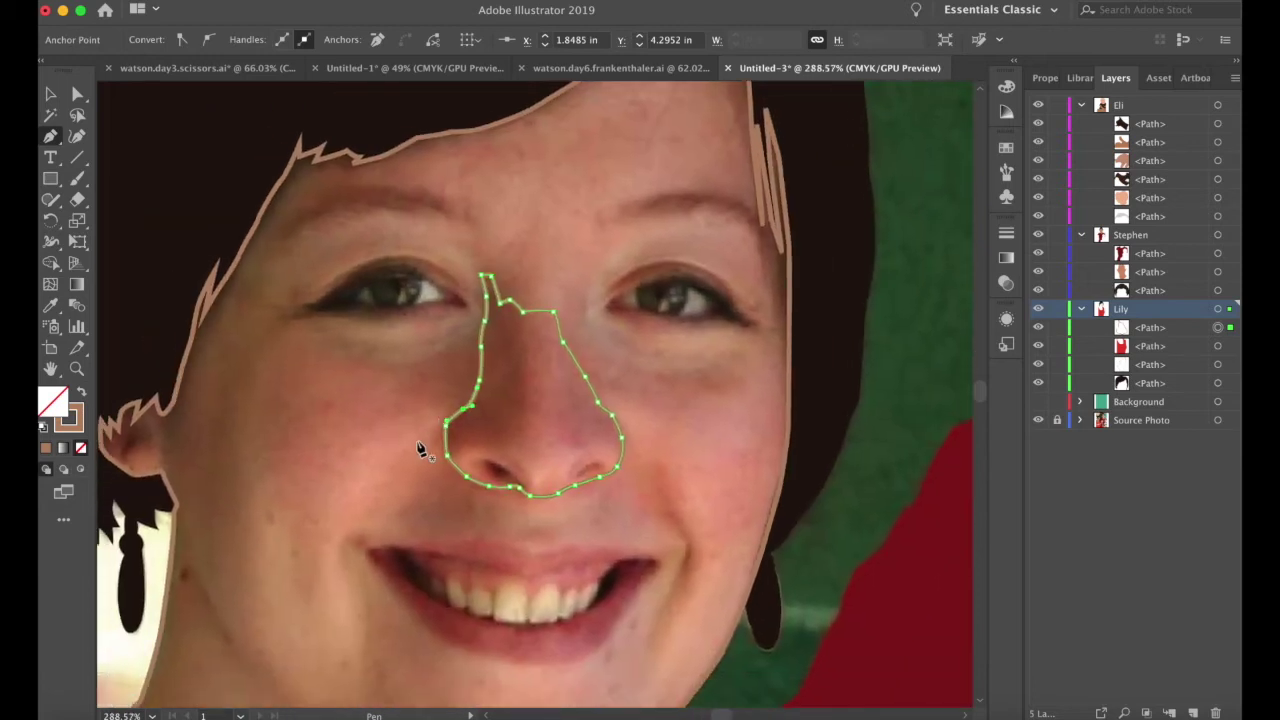
{"action": "scroll", "coordinate": [436, 438], "scroll_direction": "left", "scroll_amount": 3}
{"action": "scroll", "coordinate": [450, 382], "scroll_direction": "up", "scroll_amount": 3}
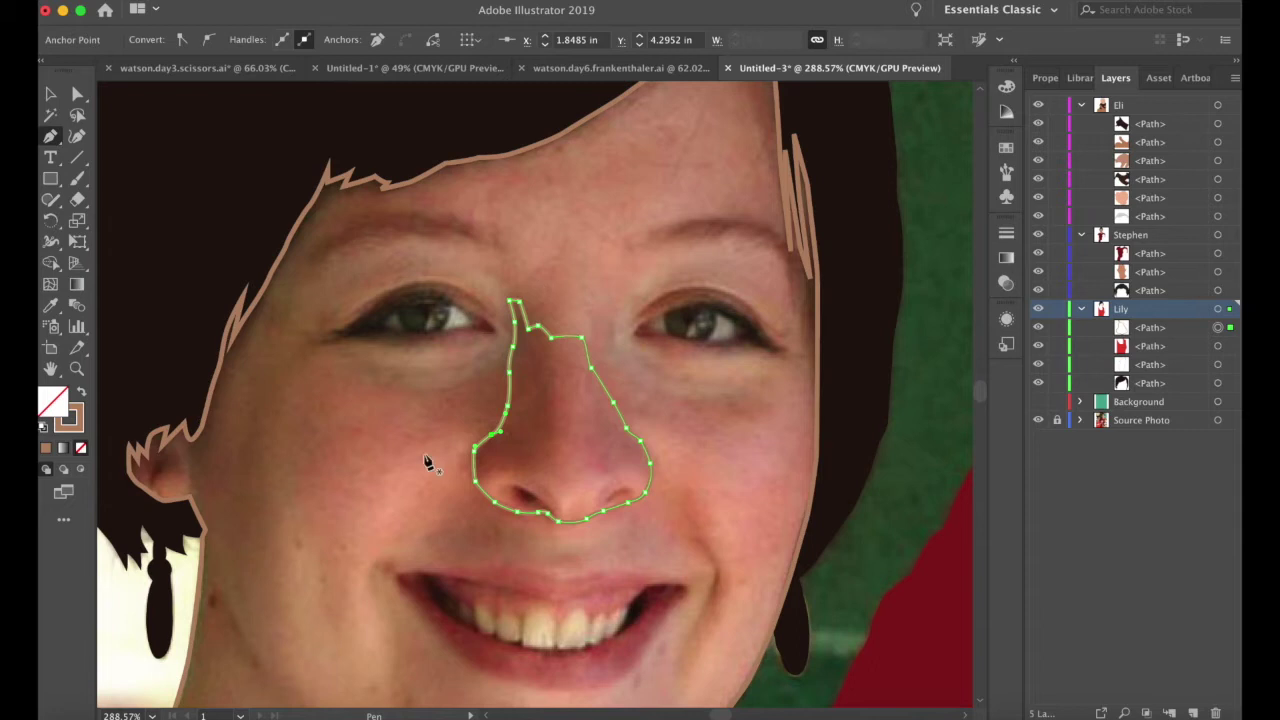
{"action": "scroll", "coordinate": [577, 503], "scroll_direction": "down", "scroll_amount": 5}
{"action": "scroll", "coordinate": [577, 503], "scroll_direction": "left", "scroll_amount": 3}
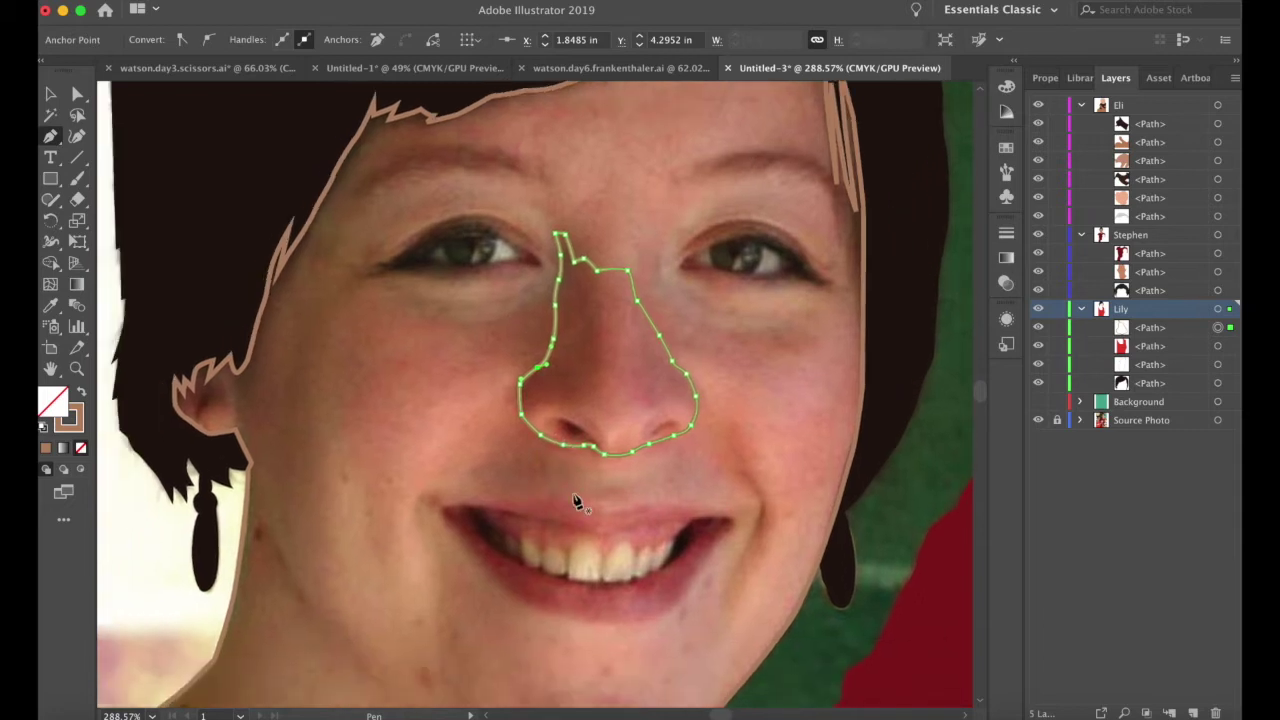
{"action": "scroll", "coordinate": [700, 406], "scroll_direction": "right", "scroll_amount": 2}
{"action": "scroll", "coordinate": [670, 375], "scroll_direction": "up", "scroll_amount": 3}
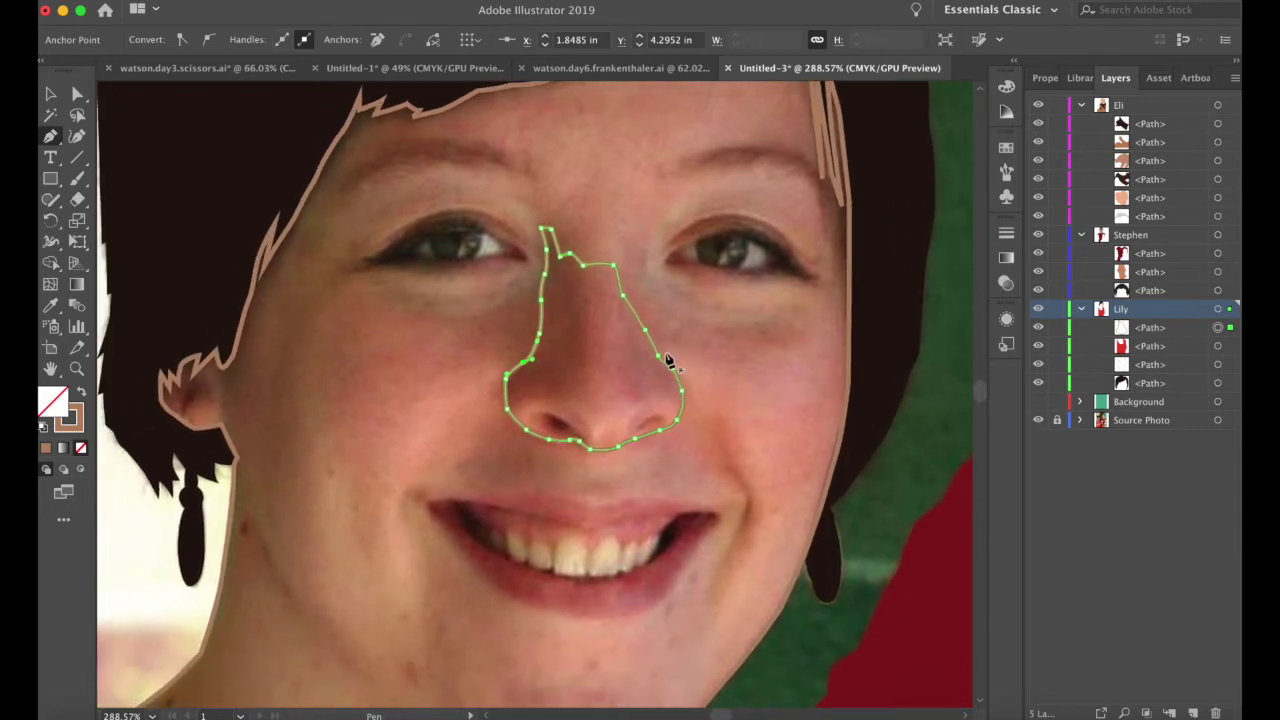
{"action": "scroll", "coordinate": [668, 360], "scroll_direction": "left", "scroll_amount": 2}
{"action": "scroll", "coordinate": [668, 360], "scroll_direction": "up", "scroll_amount": 1}
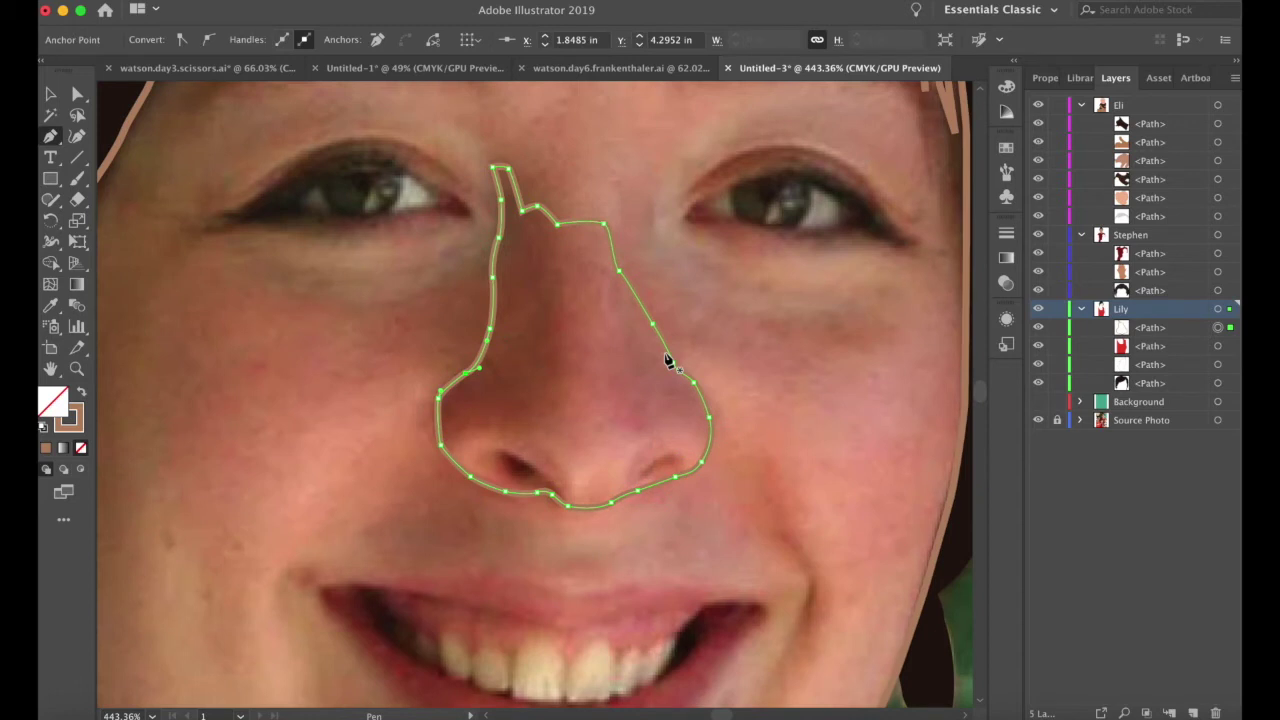
{"action": "scroll", "coordinate": [538, 366], "scroll_direction": "down", "scroll_amount": 4}
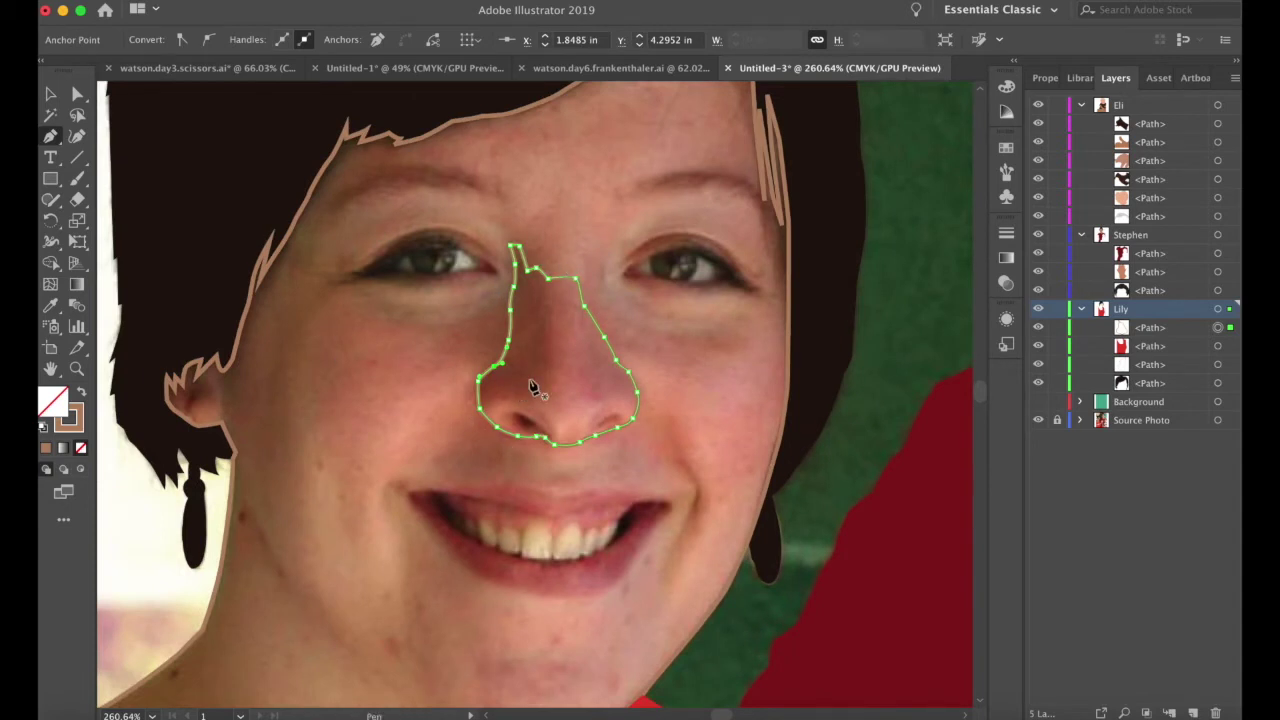
{"action": "scroll", "coordinate": [600, 357], "scroll_direction": "up", "scroll_amount": 2}
{"action": "scroll", "coordinate": [600, 357], "scroll_direction": "right", "scroll_amount": 1}
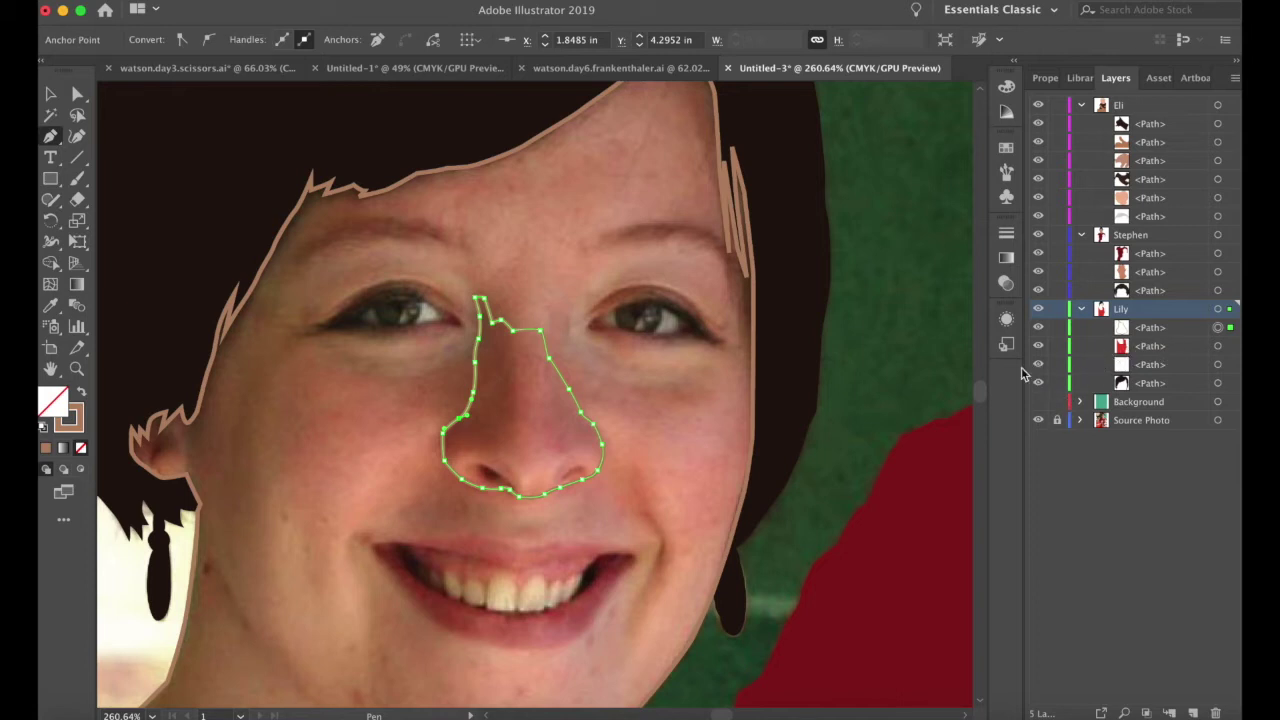
{"action": "scroll", "coordinate": [500, 424], "scroll_direction": "down", "scroll_amount": 3}
{"action": "scroll", "coordinate": [500, 424], "scroll_direction": "left", "scroll_amount": 2}
{"action": "scroll", "coordinate": [522, 437], "scroll_direction": "up", "scroll_amount": 3}
{"action": "scroll", "coordinate": [522, 437], "scroll_direction": "right", "scroll_amount": 2}
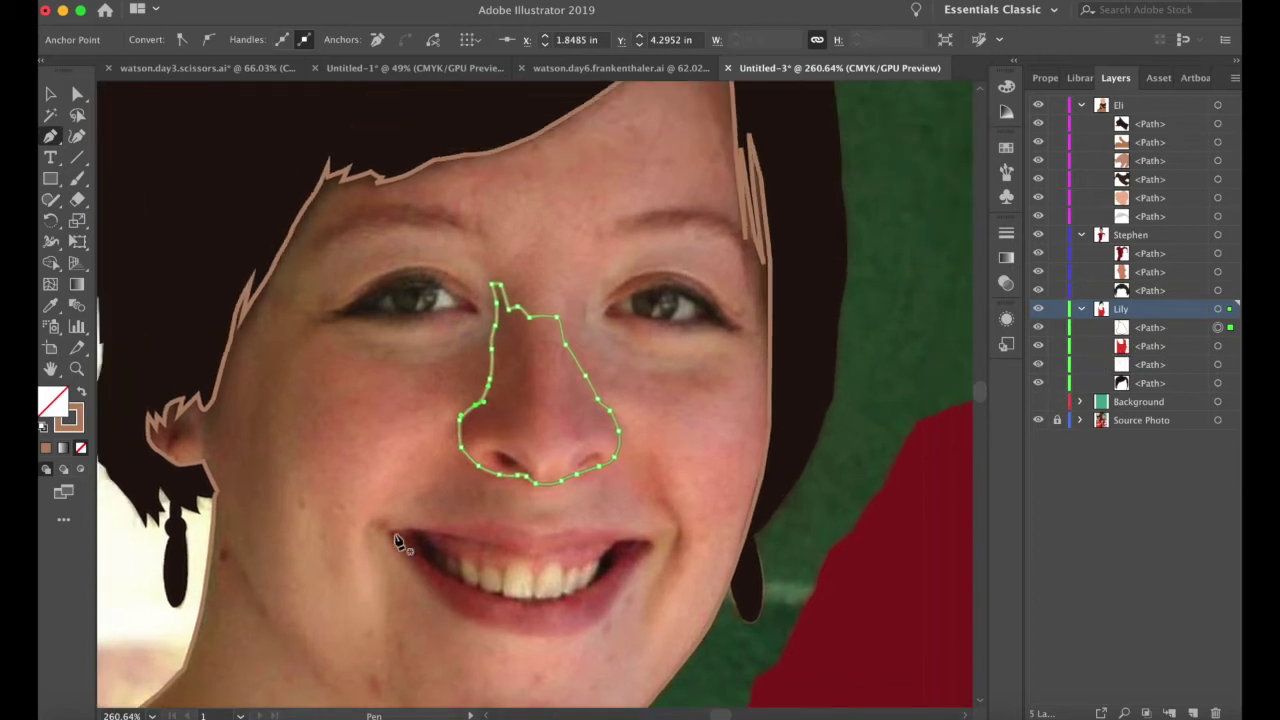
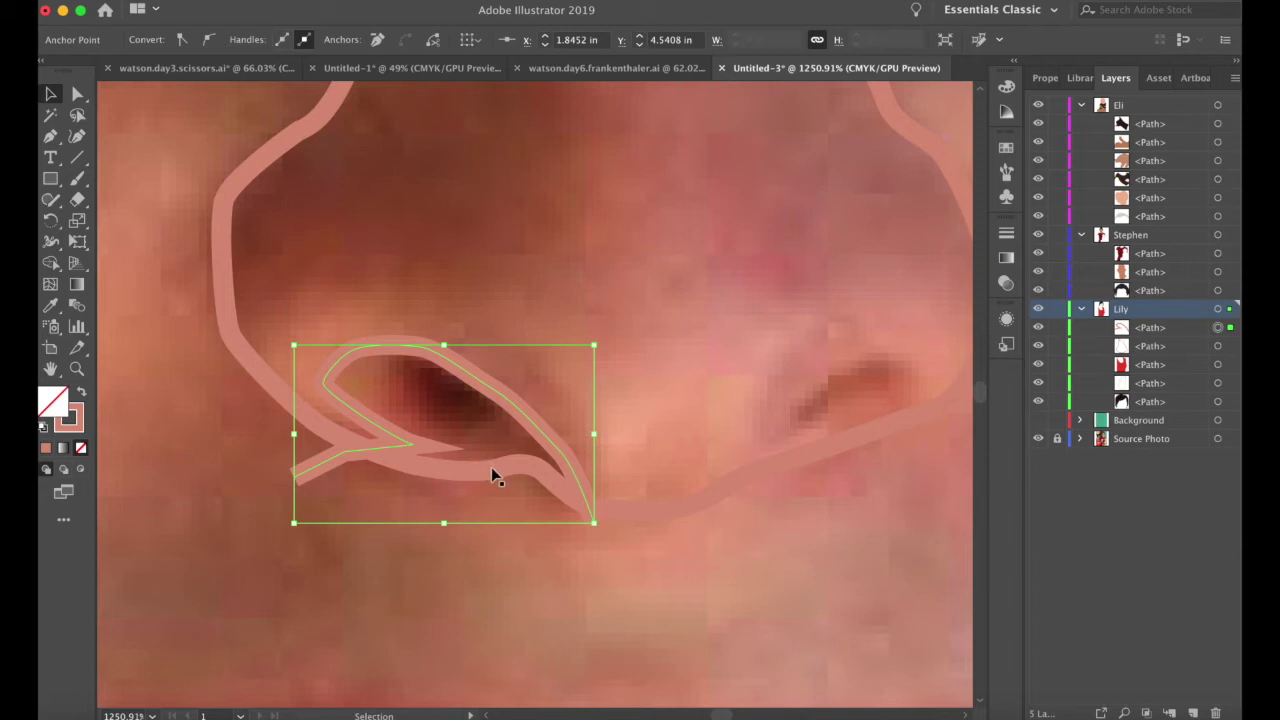
- Split off the nostril region enclosed by the nostril line and the nose outline with the Shape Builder tool
{"action": "left_click", "coordinate": [491, 467], "text": "shift"}
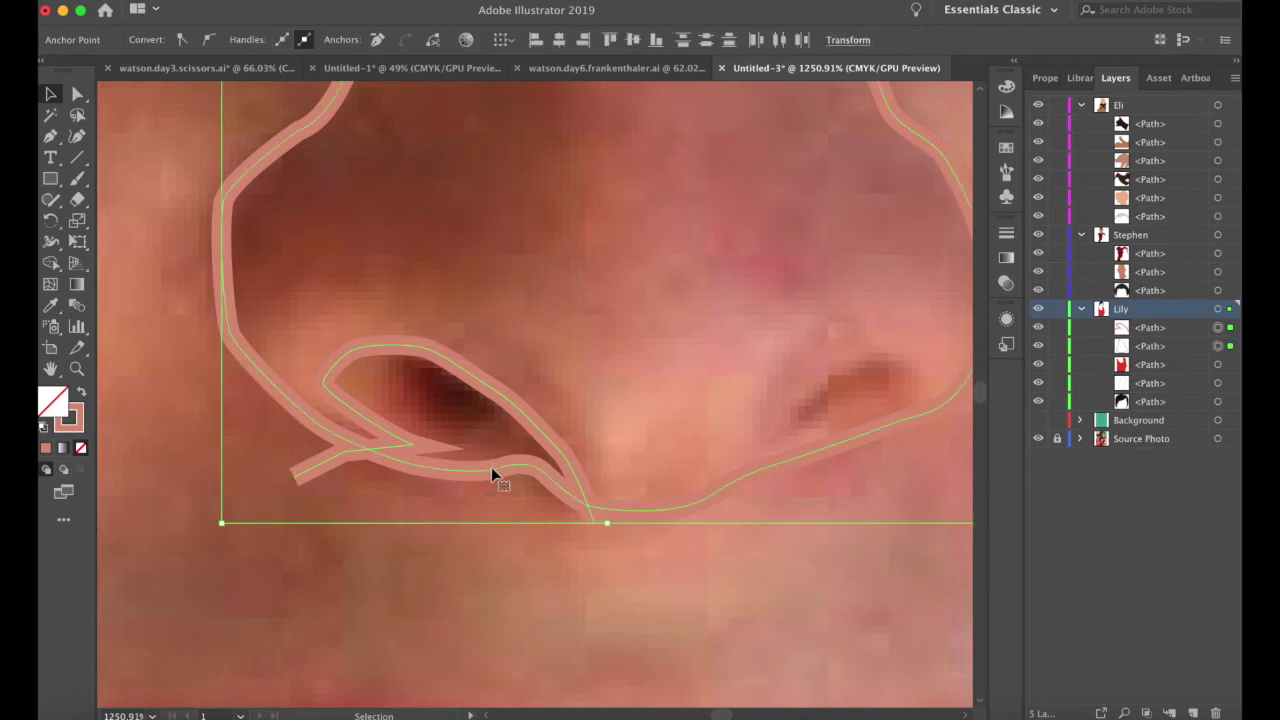
{"action": "key", "text": "shift+m"}
{"action": "left_click", "coordinate": [449, 425]}
{"action": "key", "text": "v"}
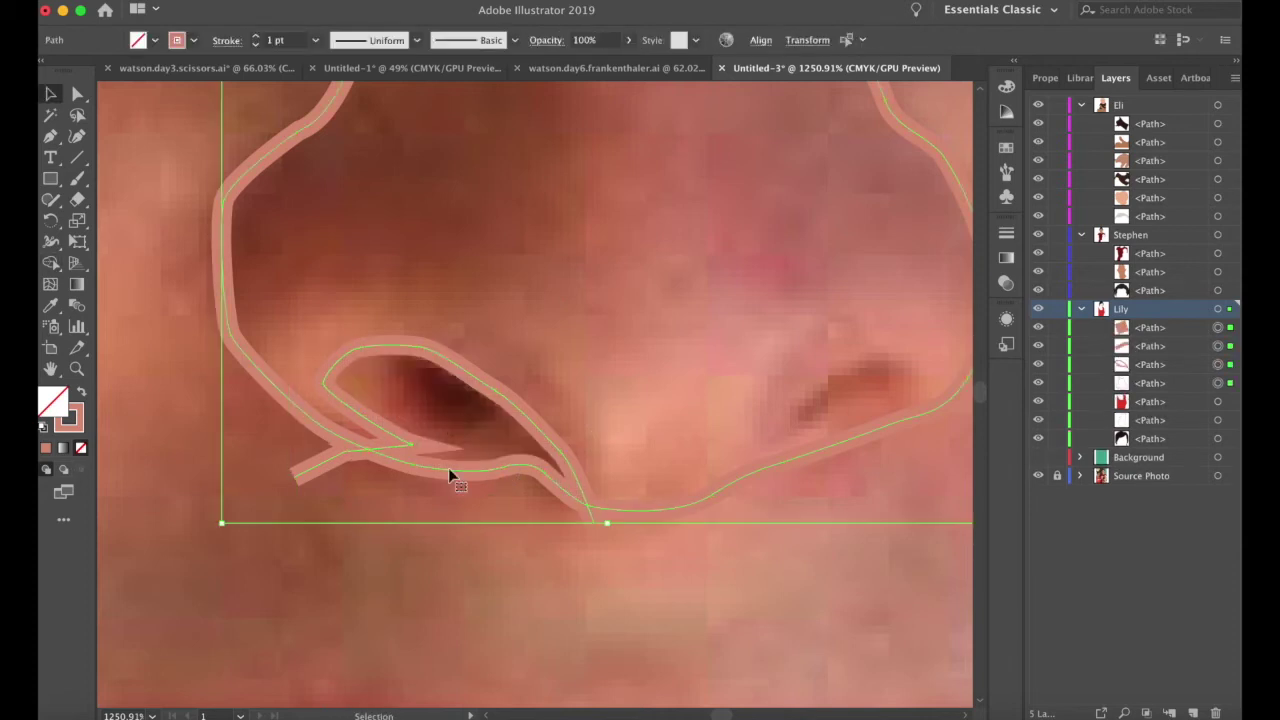
- Delete the stray nostril line end outside the nose and the tiny leftover piece at the nostril's tip
{"action": "left_click", "coordinate": [330, 487]}
{"action": "left_click", "coordinate": [330, 465]}
{"action": "key", "text": "Delete"}
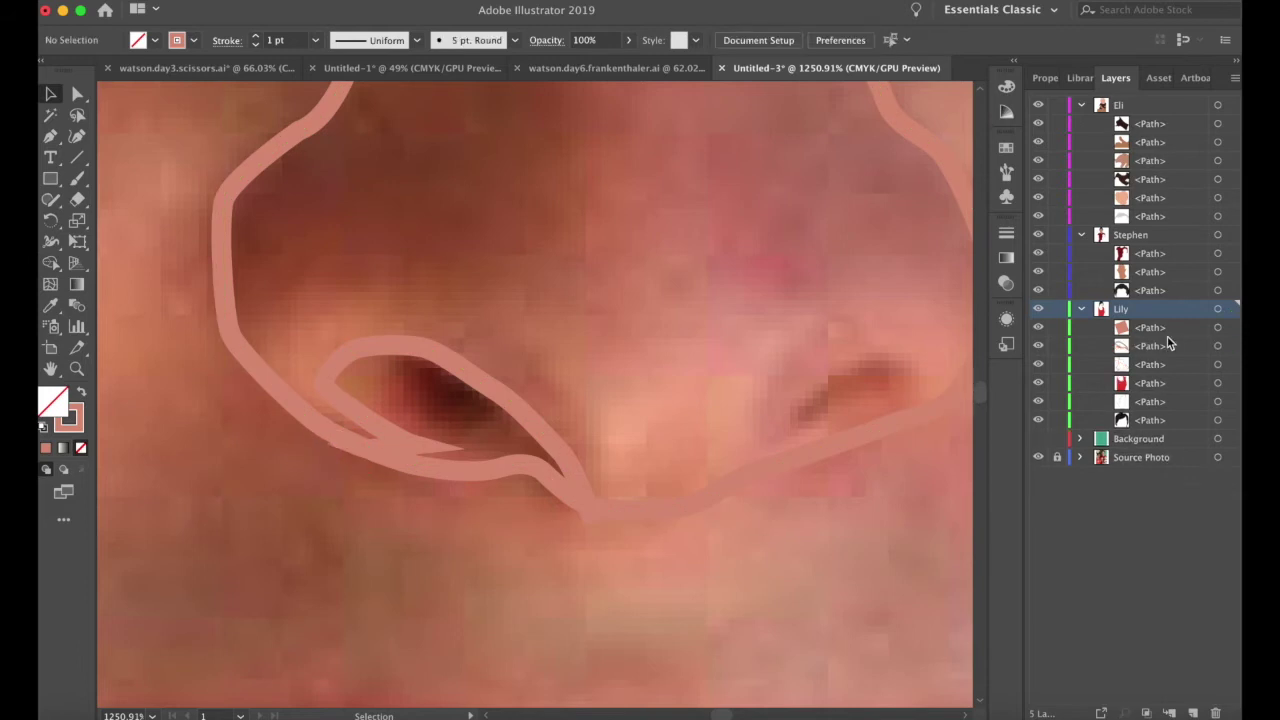
{"action": "left_click", "coordinate": [1227, 331]}
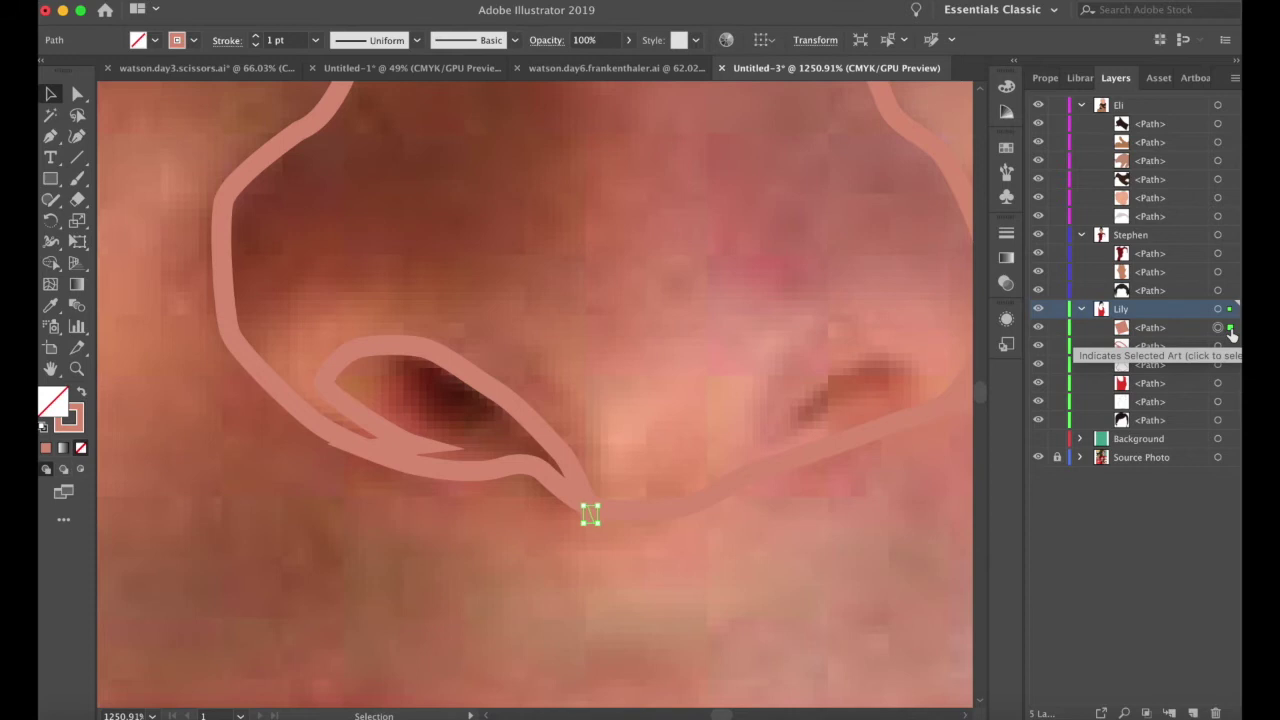
{"action": "key", "text": "Delete"}
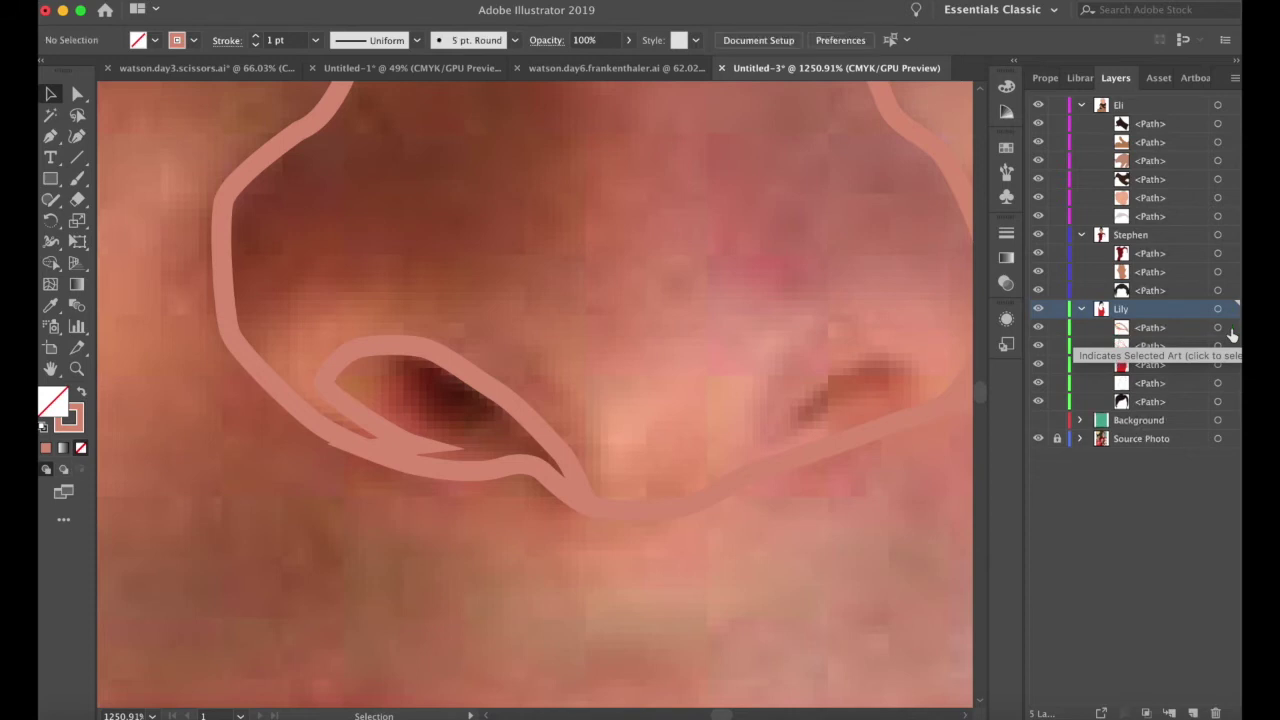
- Colour the nostril shape with a reddish brown sampled from the photo, then swap its fill to the stroke
{"action": "left_click", "coordinate": [499, 402]}
{"action": "key", "text": "i"}
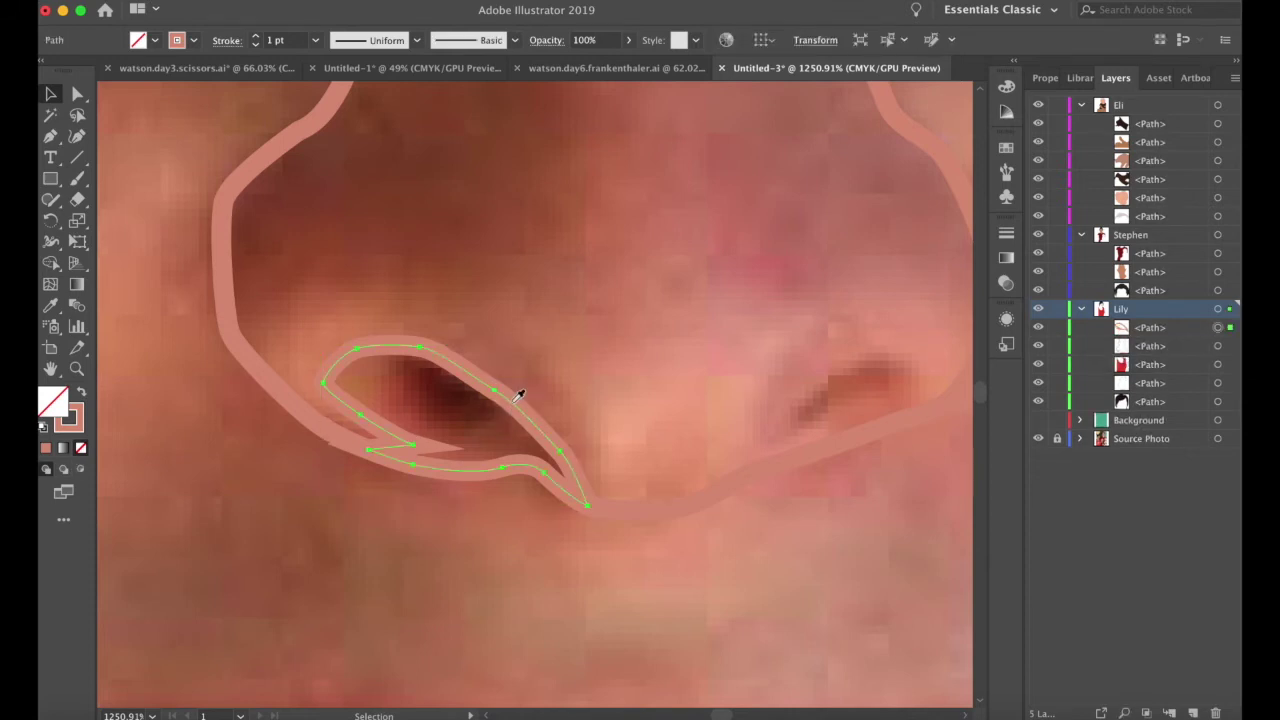
{"action": "left_click", "coordinate": [482, 456]}
{"action": "scroll", "coordinate": [512, 424], "scroll_direction": "down", "scroll_amount": 3}
{"action": "scroll", "coordinate": [512, 424], "scroll_direction": "up", "scroll_amount": 5}
{"action": "key", "text": "v"}
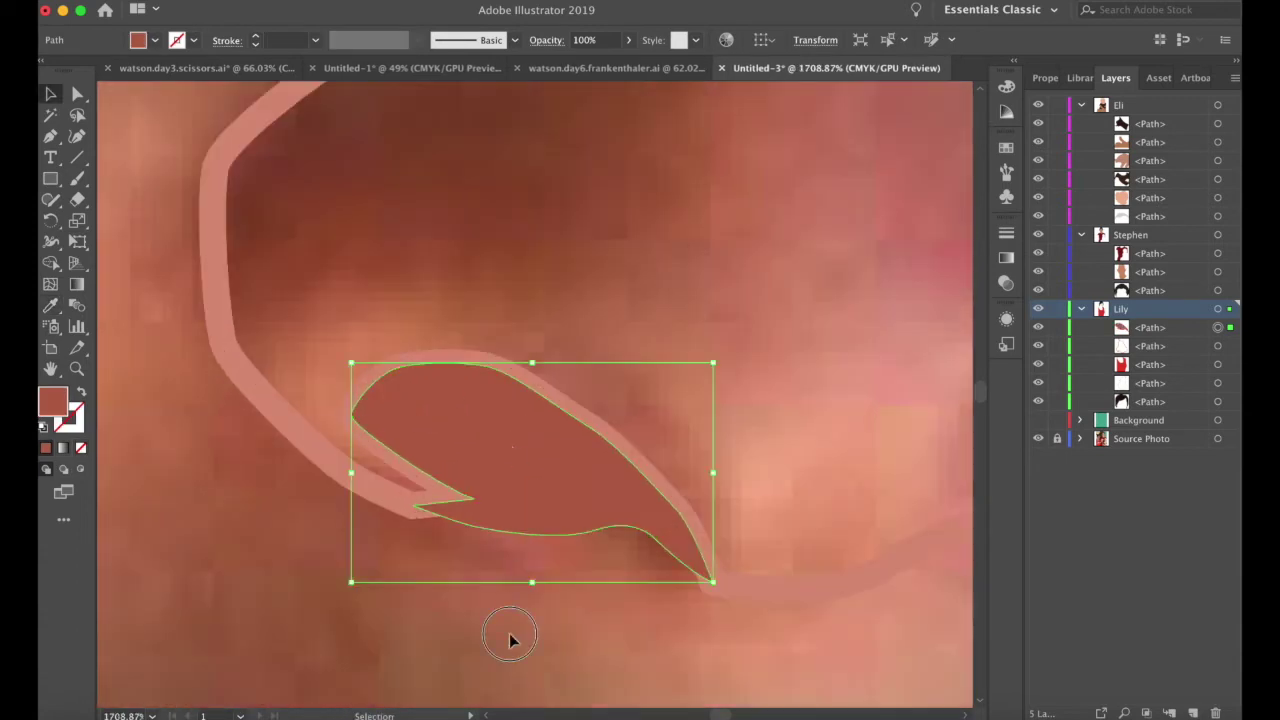
{"action": "key", "text": "shift+x"}
- Draw a curved line with the Pen tool around the underside of the nostril's dark opening, crossing the nostril outline at both ends
{"action": "key", "text": "p"}
{"action": "left_click", "coordinate": [447, 335]}
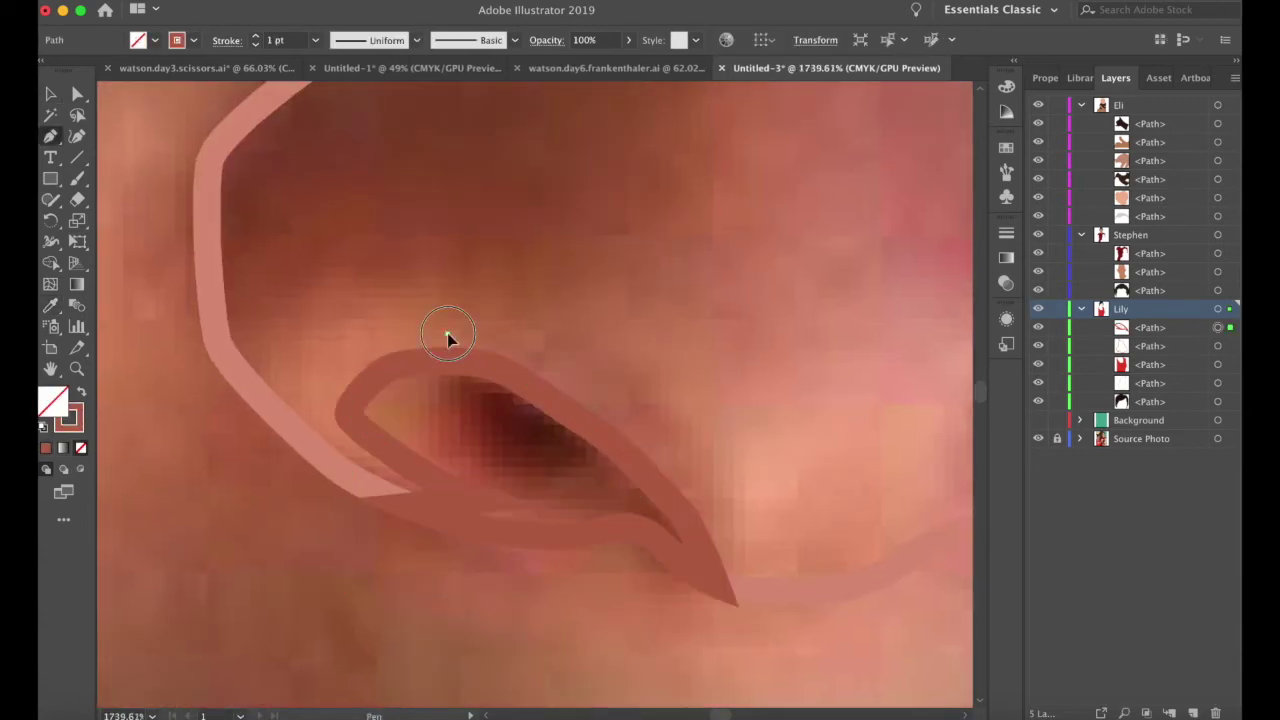
{"action": "left_click", "coordinate": [441, 427]}
{"action": "left_click_drag", "start_coordinate": [441, 427], "coordinate": [563, 486]}
{"action": "left_click_drag", "start_coordinate": [583, 470], "coordinate": [592, 467]}
{"action": "left_click", "coordinate": [712, 460]}
{"action": "key", "text": "v"}
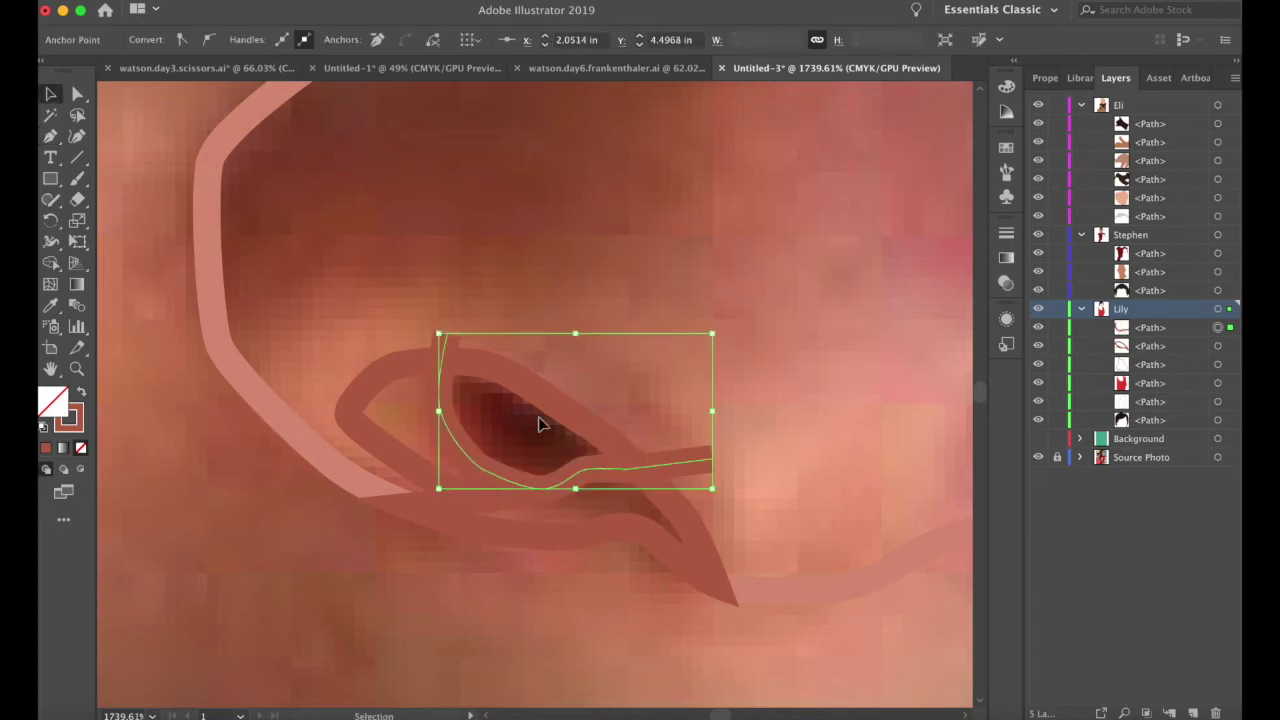
- Split off the nostril's dark opening between the curved line and the nostril outline with the Shape Builder tool
{"action": "left_click", "coordinate": [556, 405], "text": "shift"}
{"action": "key", "text": "shift+m"}
{"action": "left_click", "coordinate": [523, 423]}
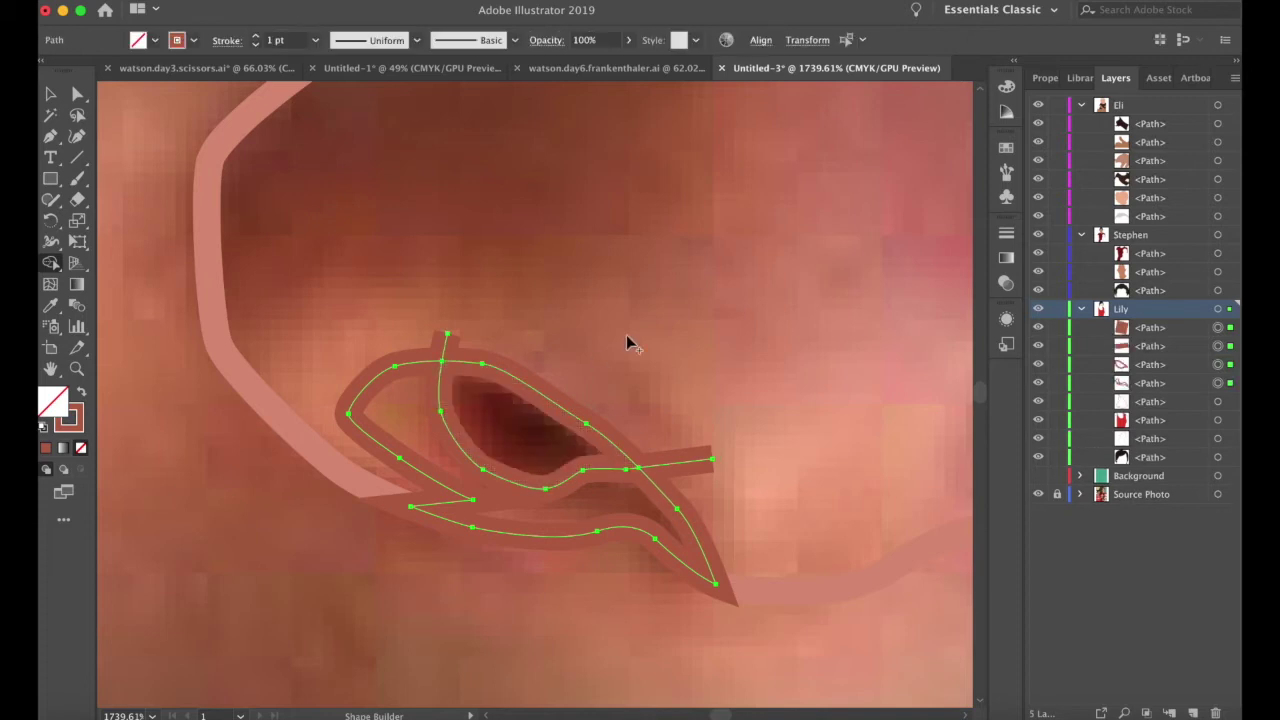
- Delete the stray line ends sticking out above the dark opening and past its outer tip
{"action": "key", "text": "v"}
{"action": "left_click", "coordinate": [573, 316]}
{"action": "left_click", "coordinate": [448, 340]}
{"action": "key", "text": "Delete"}
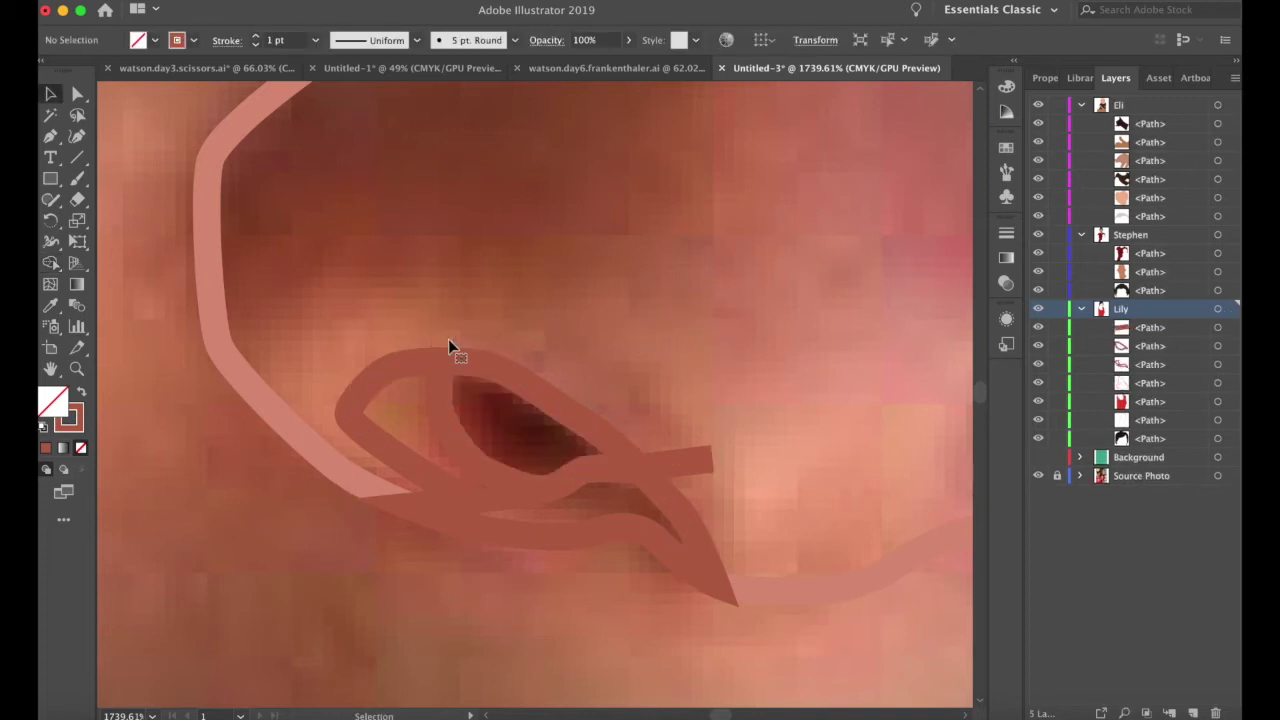
{"action": "left_click", "coordinate": [669, 460]}
{"action": "key", "text": "Delete"}
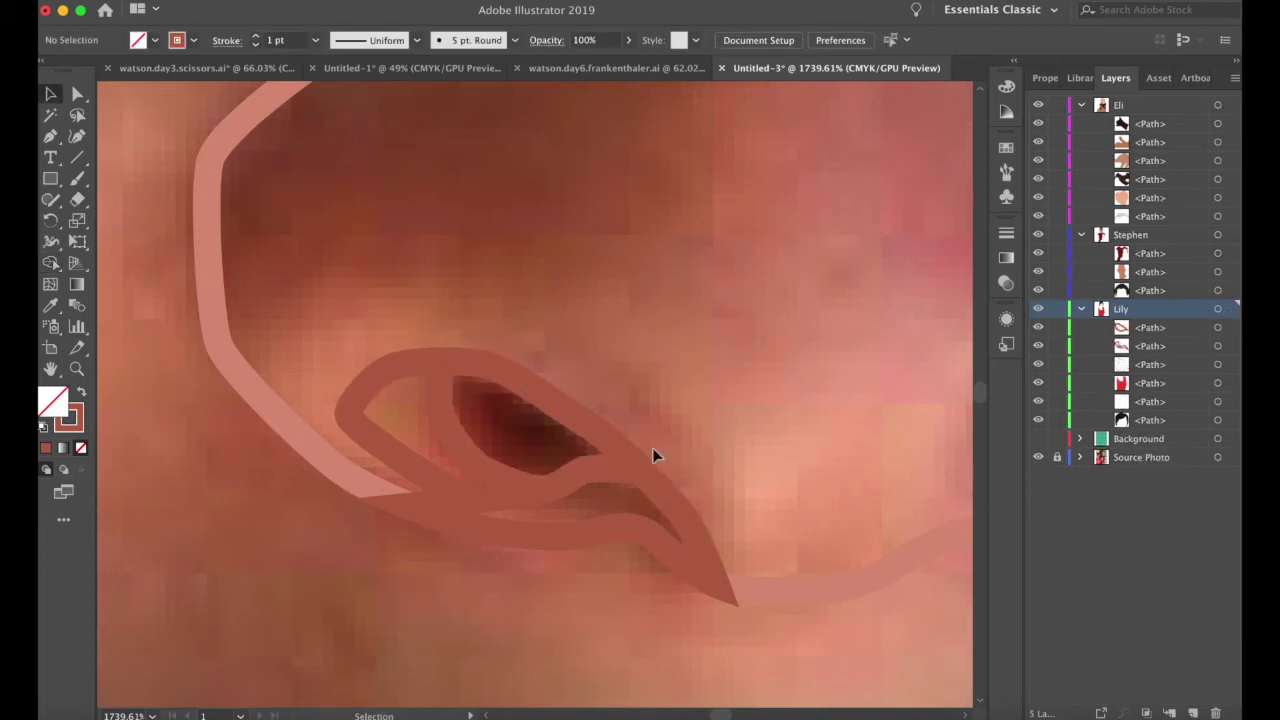
- Fill the dark opening with a deep brown sampled from the photo, and swap the surrounding nostril's reddish-brown stroke to its fill
{"action": "left_click", "coordinate": [560, 409]}
{"action": "key", "text": "i"}
{"action": "left_click", "coordinate": [513, 425]}
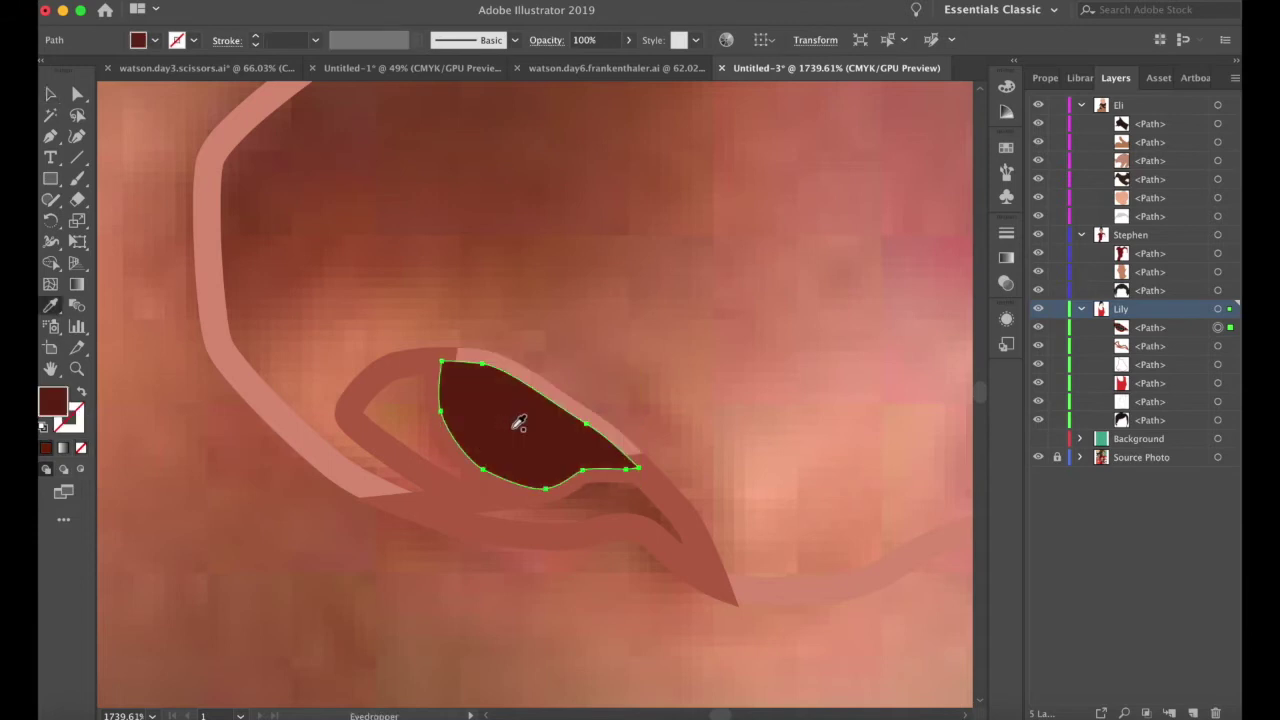
{"action": "scroll", "coordinate": [623, 389], "scroll_direction": "down", "scroll_amount": 3}
{"action": "key", "text": "v"}
{"action": "key", "text": "super+shift+a"}
{"action": "left_click", "coordinate": [492, 375]}
{"action": "key", "text": "shift+x"}
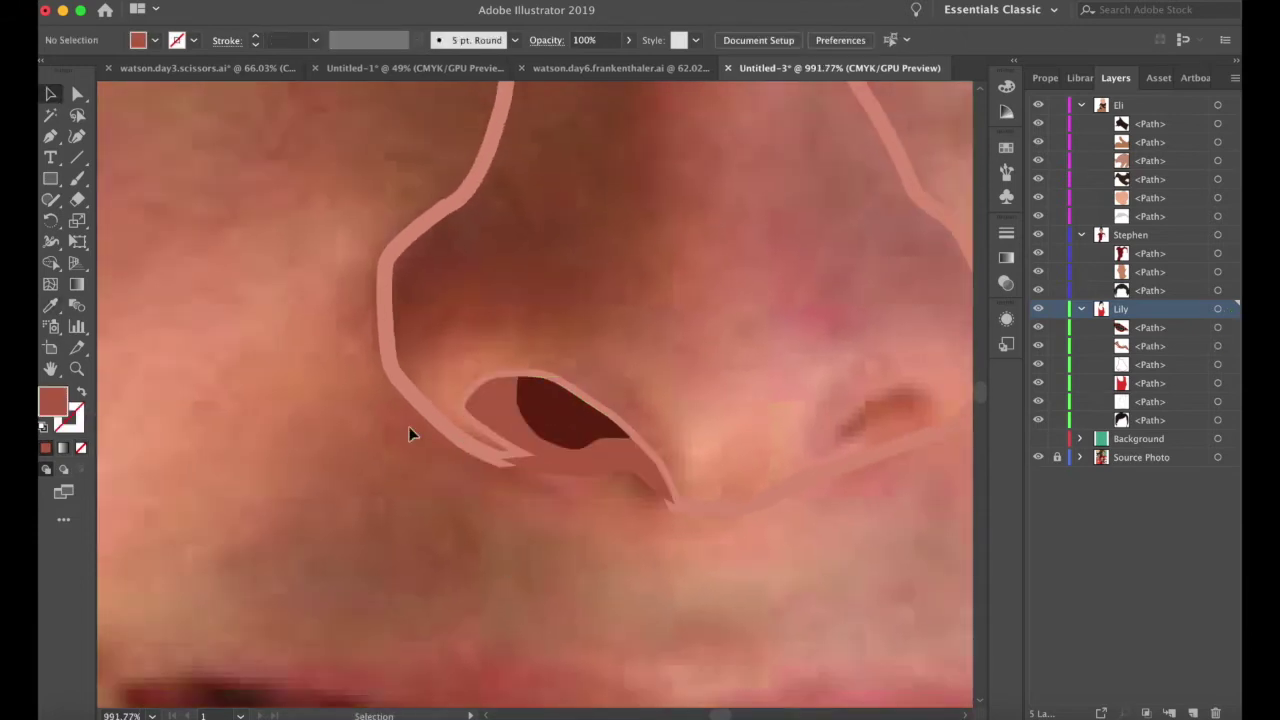
- Swap the nose outline's colour to its fill to review the nose, then return the colour to the stroke
{"action": "left_click", "coordinate": [414, 403]}
{"action": "key", "text": "shift+x"}
{"action": "scroll", "coordinate": [462, 462], "scroll_direction": "down", "scroll_amount": 5}
{"action": "scroll", "coordinate": [461, 468], "scroll_direction": "up", "scroll_amount": 5}
{"action": "left_click", "coordinate": [594, 364]}
{"action": "key", "text": "shift+x"}
- Draw a Pen line from below the nose up the edge of its right-hand shadow, crossing the outline at the bridge
{"action": "mouse_move", "coordinate": [552, 487]}
{"action": "left_mouse_down"}
{"action": "mouse_move", "coordinate": [622, 330]}
{"action": "mouse_move", "coordinate": [583, 322]}
{"action": "mouse_move", "coordinate": [573, 247]}
{"action": "left_mouse_up"}
{"action": "scroll", "coordinate": [573, 250], "scroll_direction": "up", "scroll_amount": 3}
{"action": "left_click_drag", "start_coordinate": [569, 301], "coordinate": [569, 289]}
{"action": "left_click_drag", "start_coordinate": [567, 244], "coordinate": [569, 230]}
{"action": "scroll", "coordinate": [569, 235], "scroll_direction": "up", "scroll_amount": 3}
{"action": "left_click", "coordinate": [546, 270]}
{"action": "left_click", "coordinate": [532, 216]}
{"action": "scroll", "coordinate": [533, 210], "scroll_direction": "up", "scroll_amount": 3}
{"action": "left_click", "coordinate": [541, 160]}
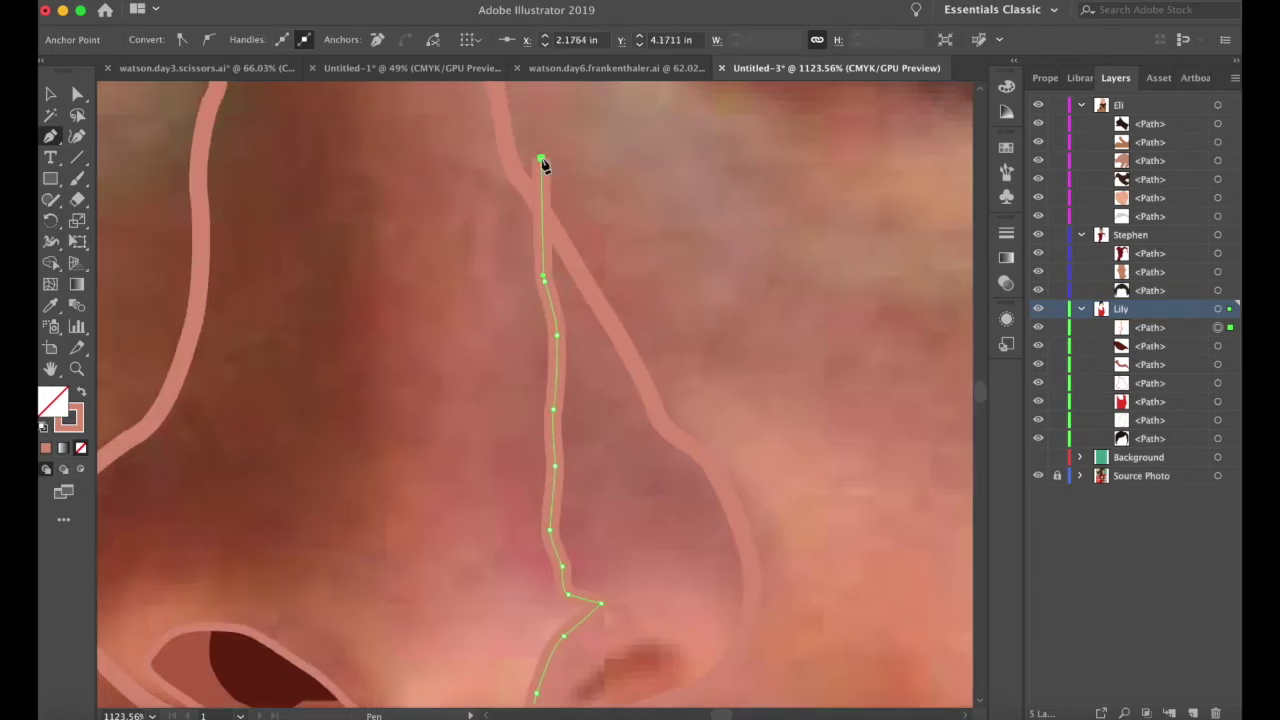
{"action": "left_click", "coordinate": [607, 143]}
- Split off the right side of the nose along the new line with the Shape Builder tool
{"action": "scroll", "coordinate": [746, 293], "scroll_direction": "down", "scroll_amount": 3}
{"action": "scroll", "coordinate": [746, 295], "scroll_direction": "right", "scroll_amount": 3}
{"action": "key", "text": "v"}
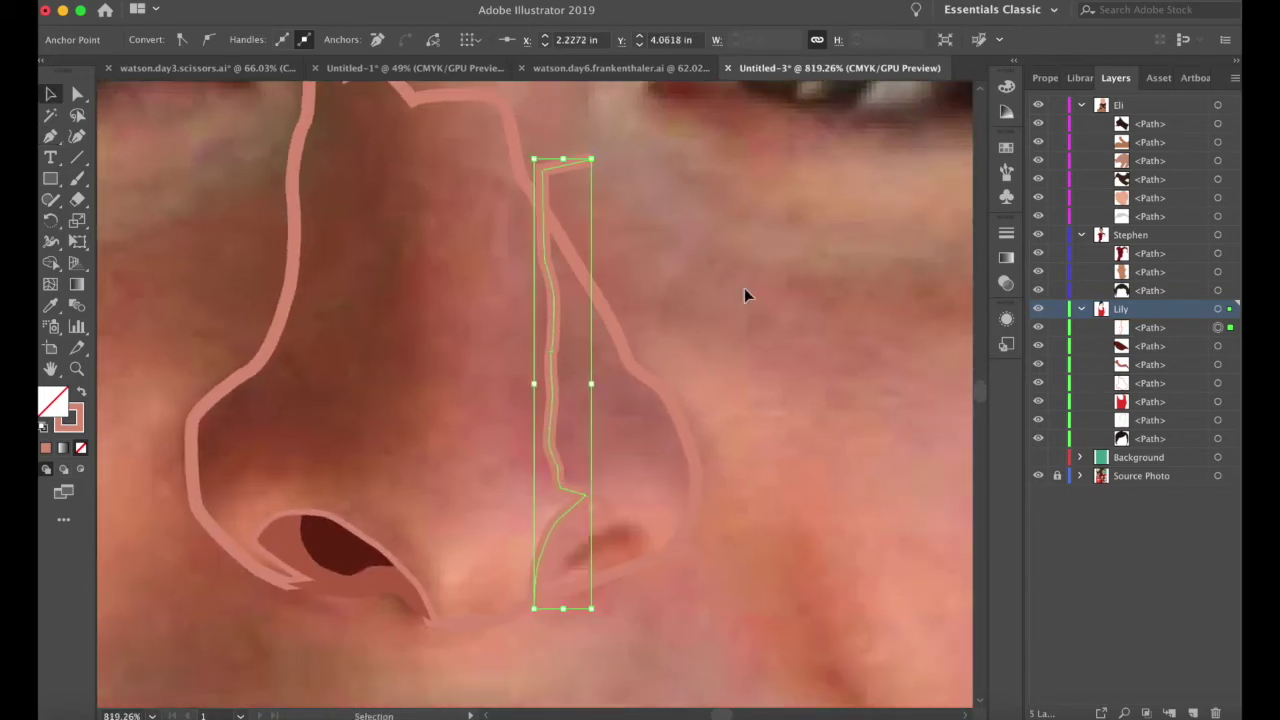
{"action": "left_click", "coordinate": [622, 353], "text": "shift"}
{"action": "key", "text": "shift+m"}
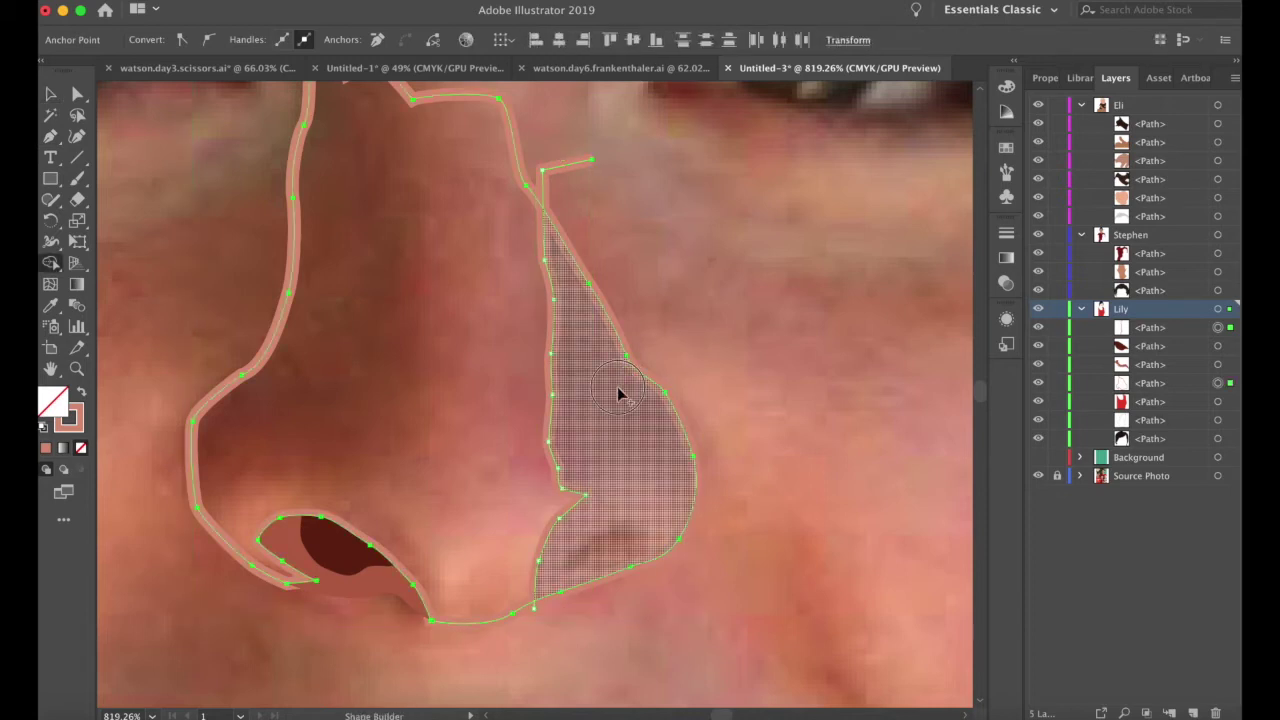
{"action": "left_click", "coordinate": [619, 394]}
{"action": "key", "text": "v"}
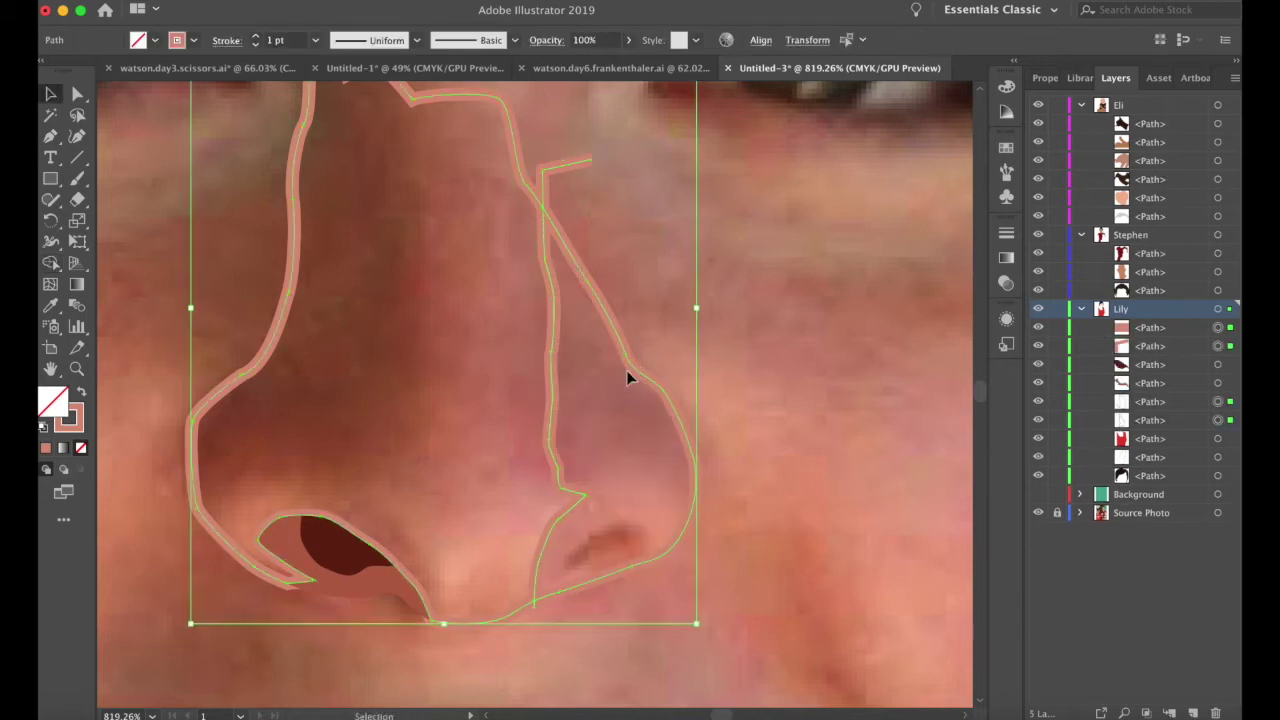
- Fill the nose's right-side shape with a mauve brown sampled from the photo
{"action": "left_click", "coordinate": [738, 369]}
{"action": "left_click", "coordinate": [617, 334]}
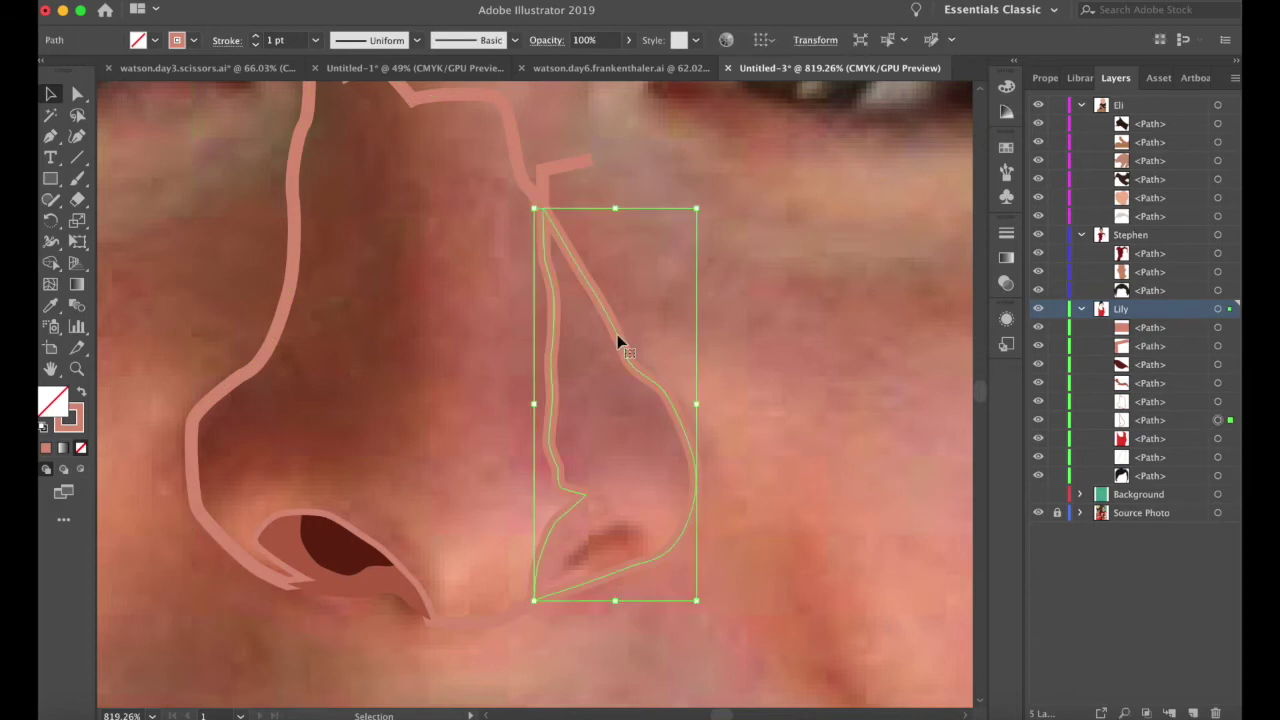
{"action": "key", "text": "i"}
{"action": "left_click", "coordinate": [616, 387]}
{"action": "key", "text": "v"}
{"action": "left_click", "coordinate": [766, 330]}
- Delete the stray line ends at the bridge and below the nose
{"action": "left_click", "coordinate": [564, 170]}
{"action": "key", "text": "Delete"}
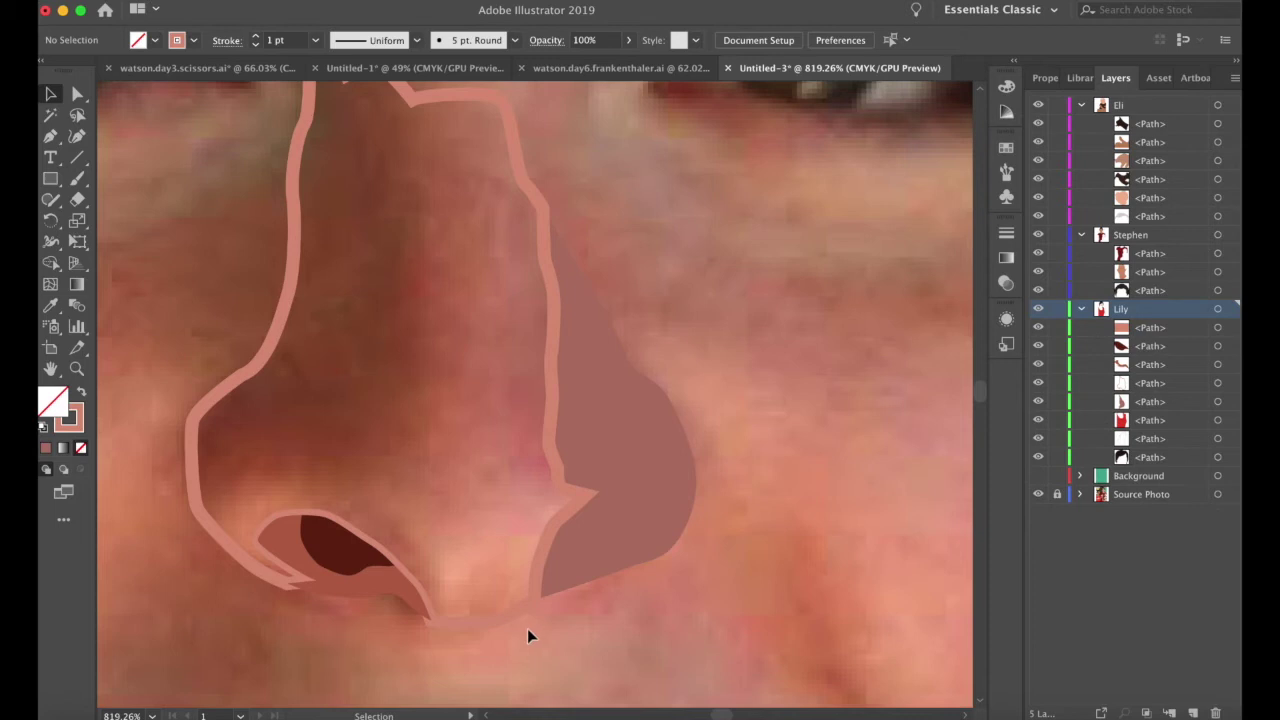
{"action": "left_click", "coordinate": [533, 608]}
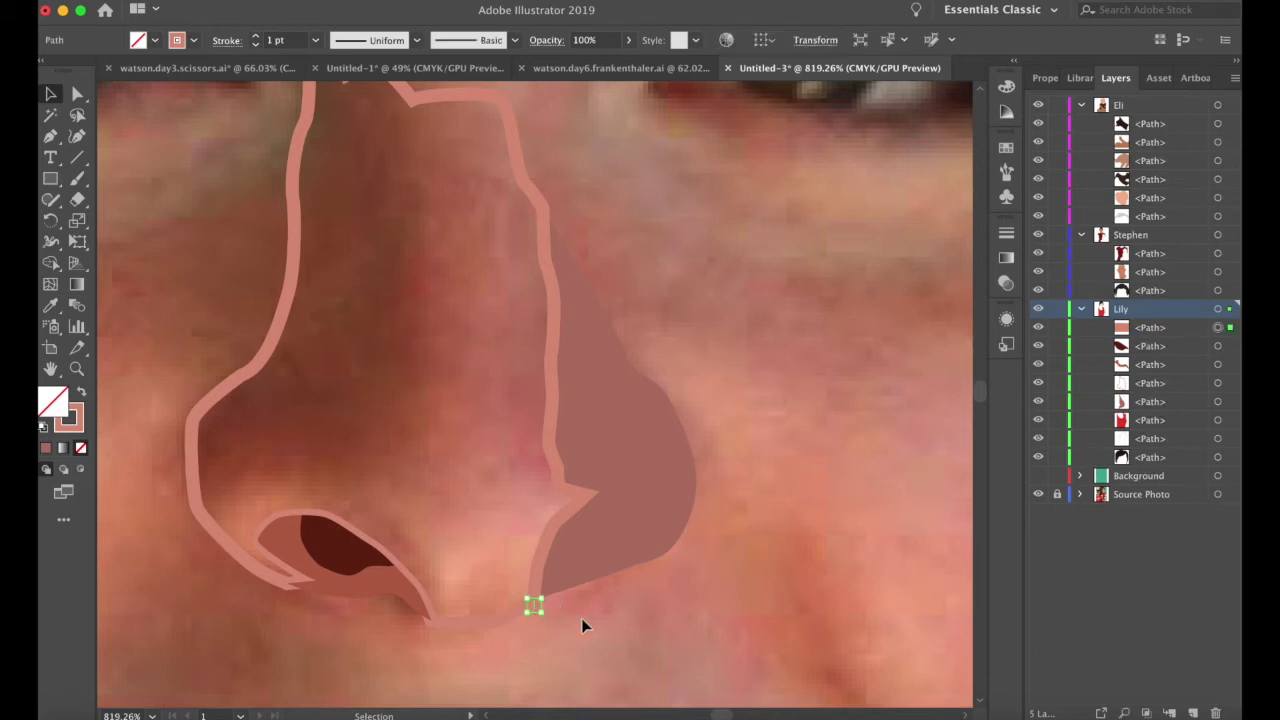
{"action": "key", "text": "Delete"}
- Swap the main nose shape's salmon stroke to its fill
{"action": "left_click", "coordinate": [636, 511]}
{"action": "left_click", "coordinate": [551, 300]}
{"action": "key", "text": "shift+x"}
{"action": "scroll", "coordinate": [504, 280], "scroll_direction": "down", "scroll_amount": 10}
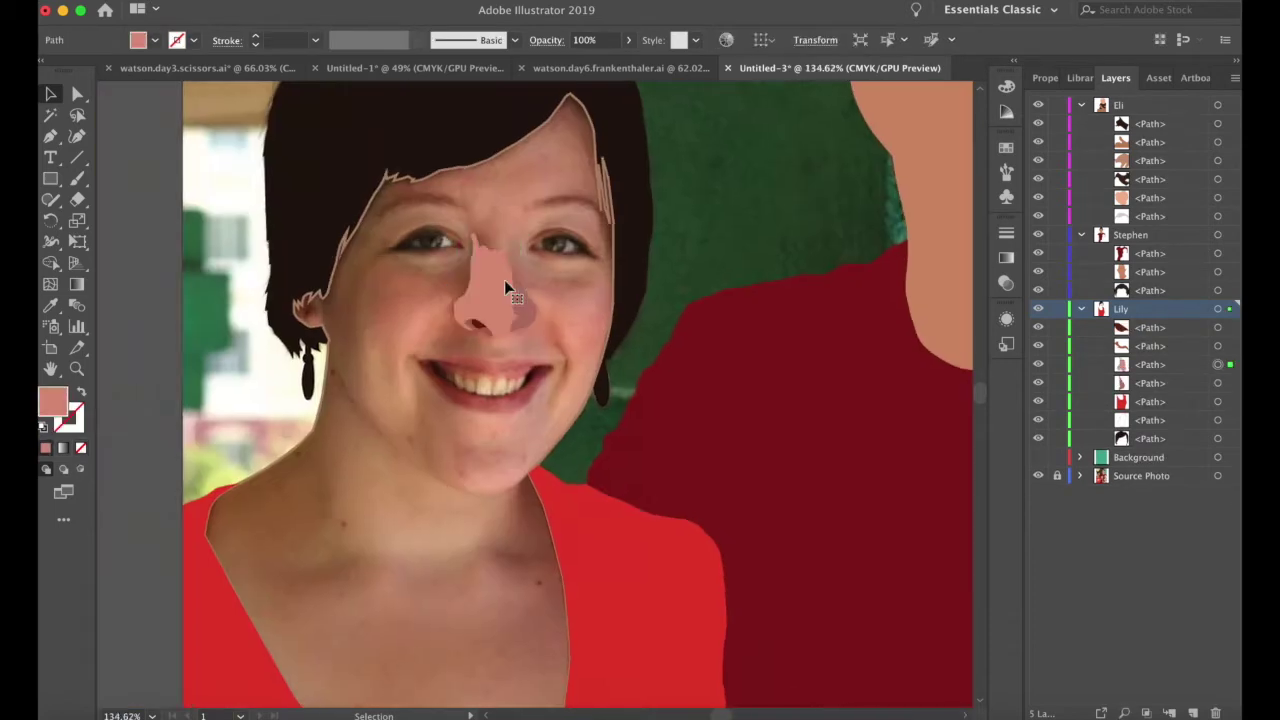
- Show the right-side shape as an outline and draw Pen lines arching over the right nostril and hooking around its inner lower edge
{"action": "scroll", "coordinate": [517, 312], "scroll_direction": "up", "scroll_amount": 10}
{"action": "left_click", "coordinate": [594, 391]}
{"action": "key", "text": "p"}
{"action": "left_click", "coordinate": [472, 466]}
{"action": "left_click_drag", "start_coordinate": [615, 339], "coordinate": [630, 339]}
{"action": "left_click", "coordinate": [692, 386]}
{"action": "left_click", "coordinate": [673, 481]}
{"action": "left_click", "coordinate": [524, 531]}
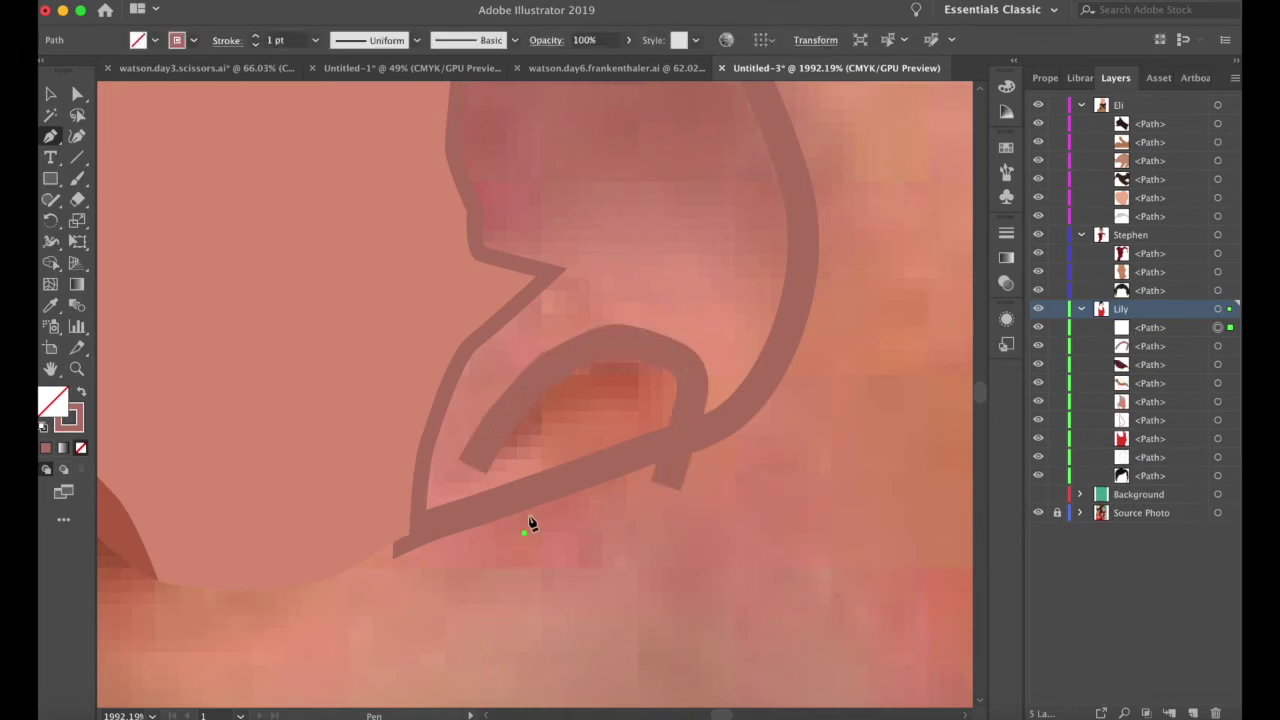
{"action": "left_click", "coordinate": [540, 454]}
{"action": "left_click", "coordinate": [473, 466]}
- Split off the right nostril region enclosed by the lines and delete the stray ends outside it
{"action": "key", "text": "v"}
{"action": "left_click", "coordinate": [769, 385], "text": "shift"}
{"action": "key", "text": "Delete"}
{"action": "left_click", "coordinate": [528, 518]}
{"action": "key", "text": "Delete"}
- Colour the right nostril with an orange brown sampled from the photo and swap it to the stroke
{"action": "left_click", "coordinate": [692, 384]}
{"action": "key", "text": "i"}
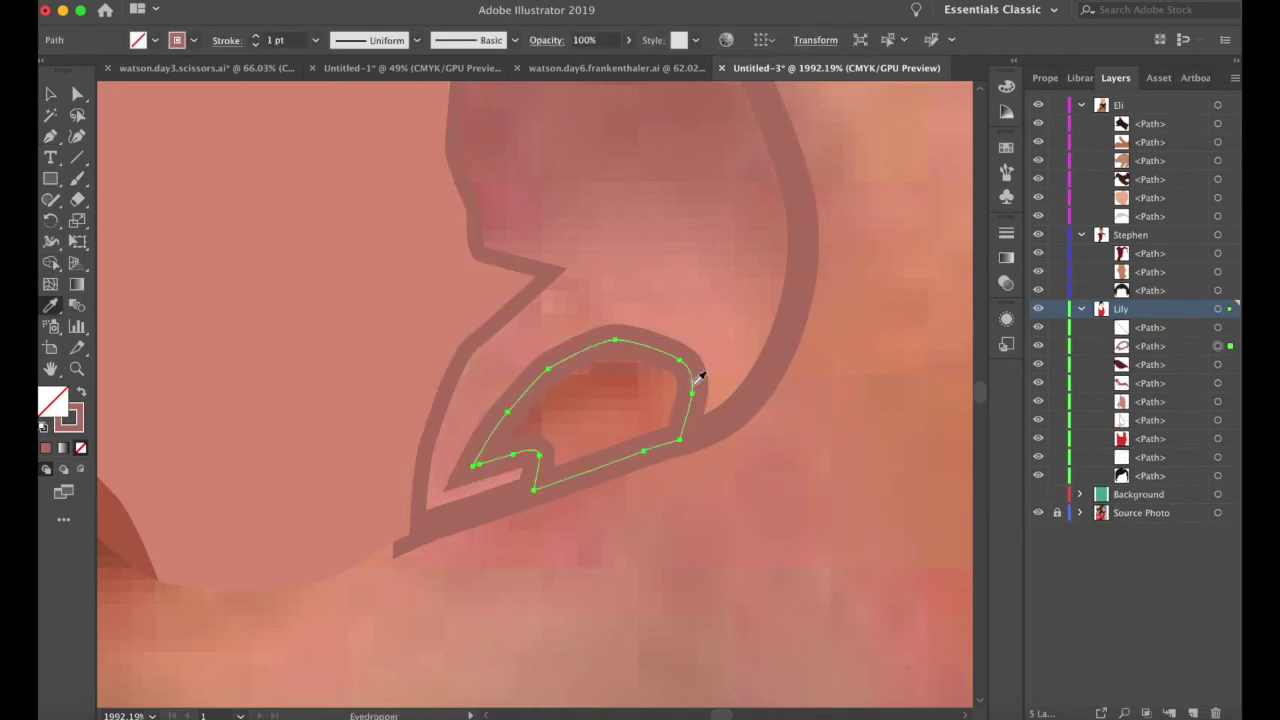
{"action": "left_click", "coordinate": [616, 406]}
{"action": "key", "text": "shift+x"}
{"action": "key", "text": "v"}
- Try a 0.25 pt stroke weight on the right nostril, then set it back to 1 pt
{"action": "key", "text": "p"}
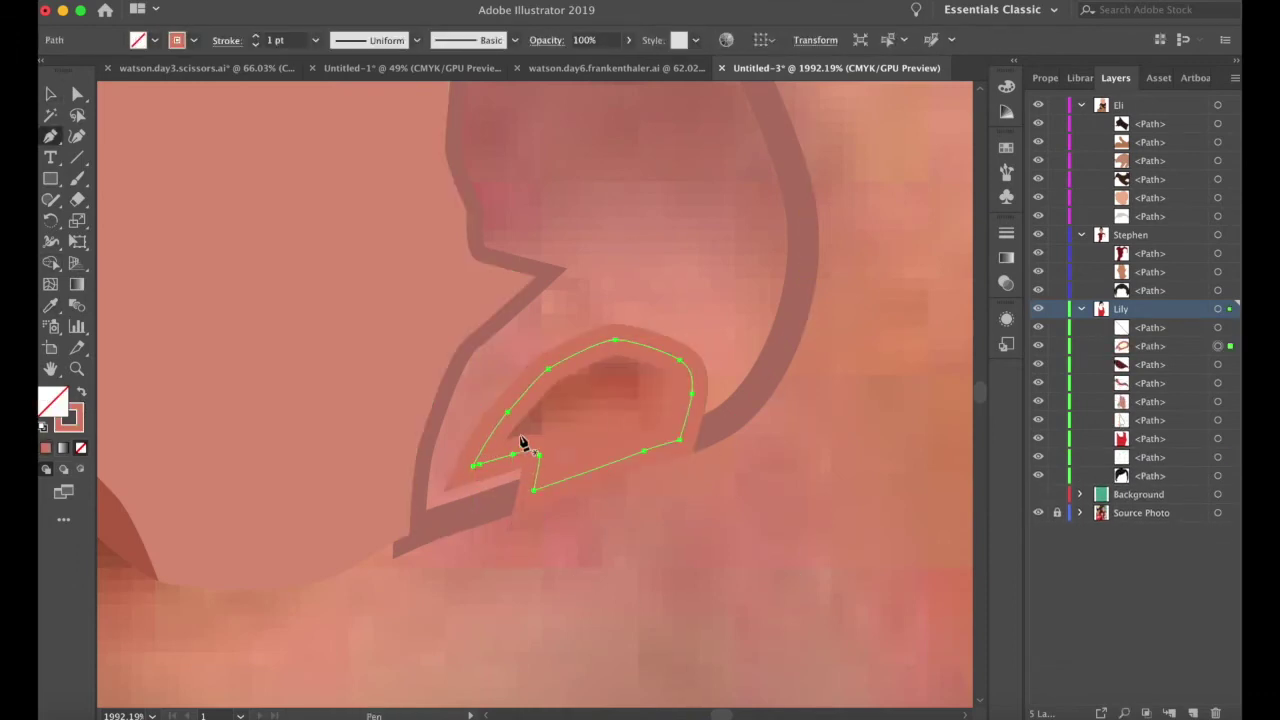
{"action": "left_click", "coordinate": [473, 467]}
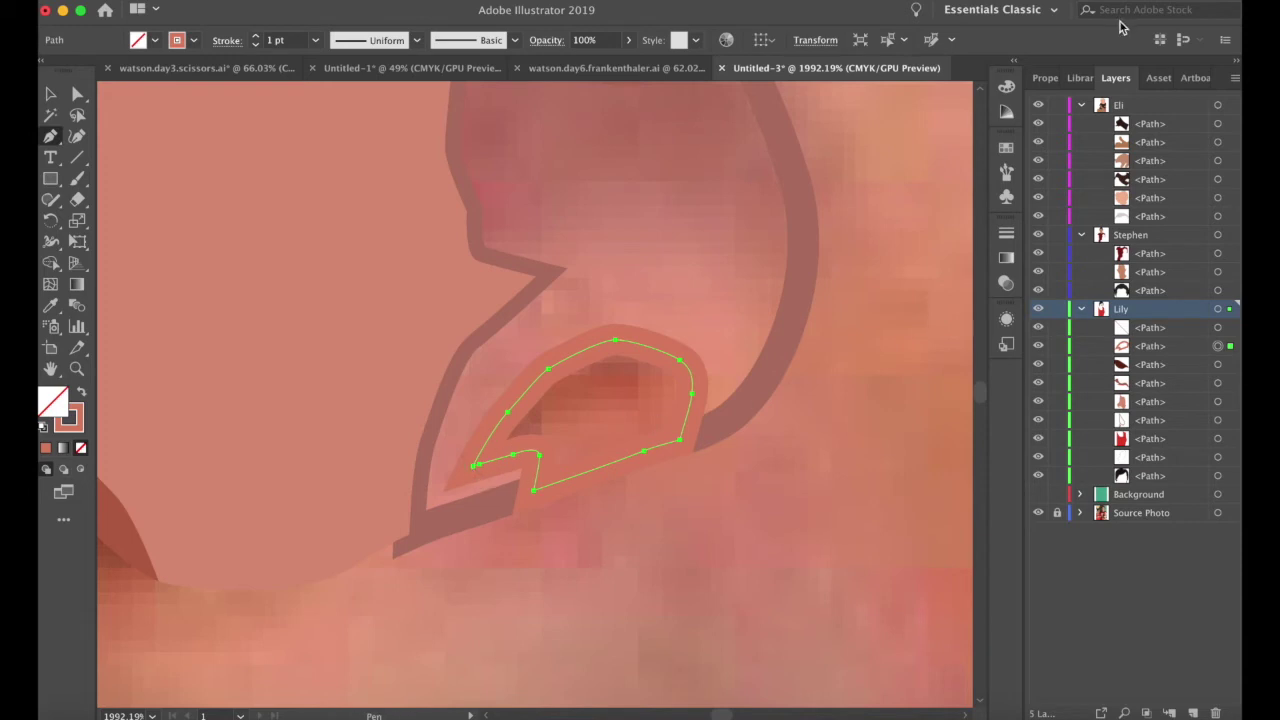
{"action": "left_click", "coordinate": [1055, 77]}
{"action": "left_click", "coordinate": [1108, 302]}
{"action": "left_click", "coordinate": [1108, 302]}
{"action": "left_click", "coordinate": [1108, 302]}
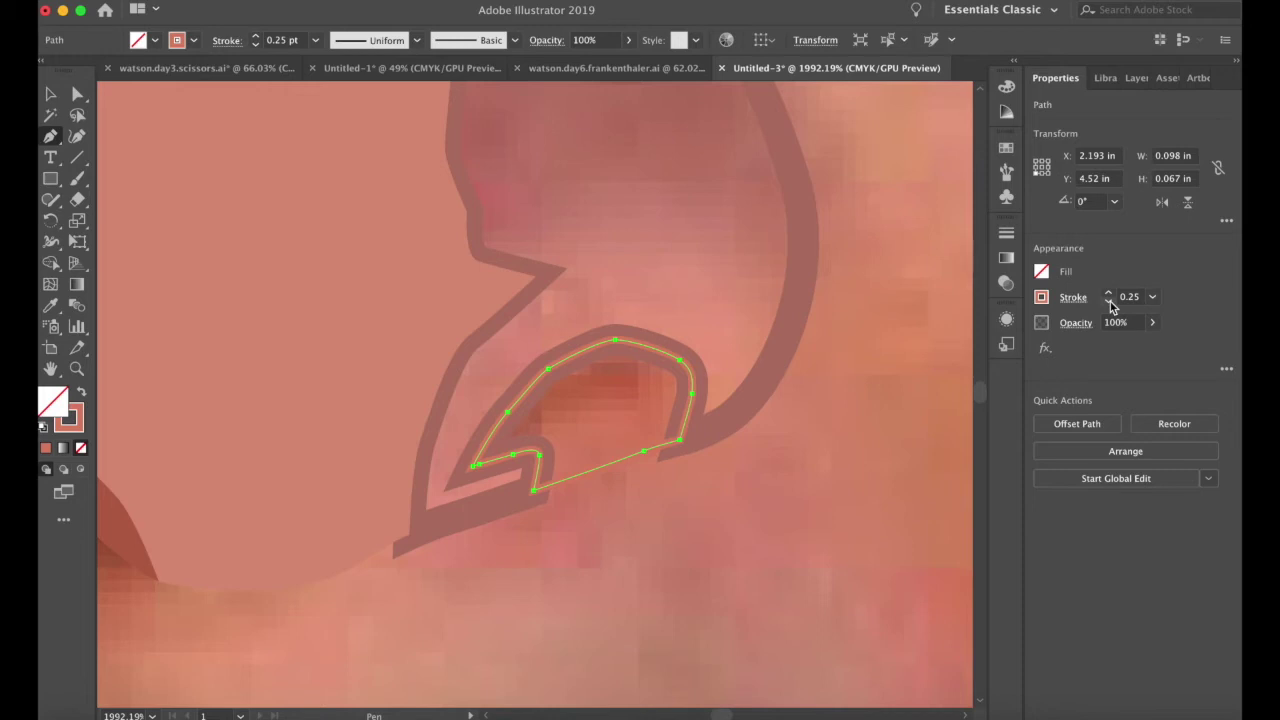
{"action": "left_click", "coordinate": [1108, 292]}
{"action": "left_click", "coordinate": [1108, 292]}
{"action": "left_click", "coordinate": [1108, 292]}
- Draw a curved Pen line through the right nostril beneath its darker upper shadow, crossing the nostril outline at both ends
{"action": "scroll", "coordinate": [577, 440], "scroll_direction": "down", "scroll_amount": 5}
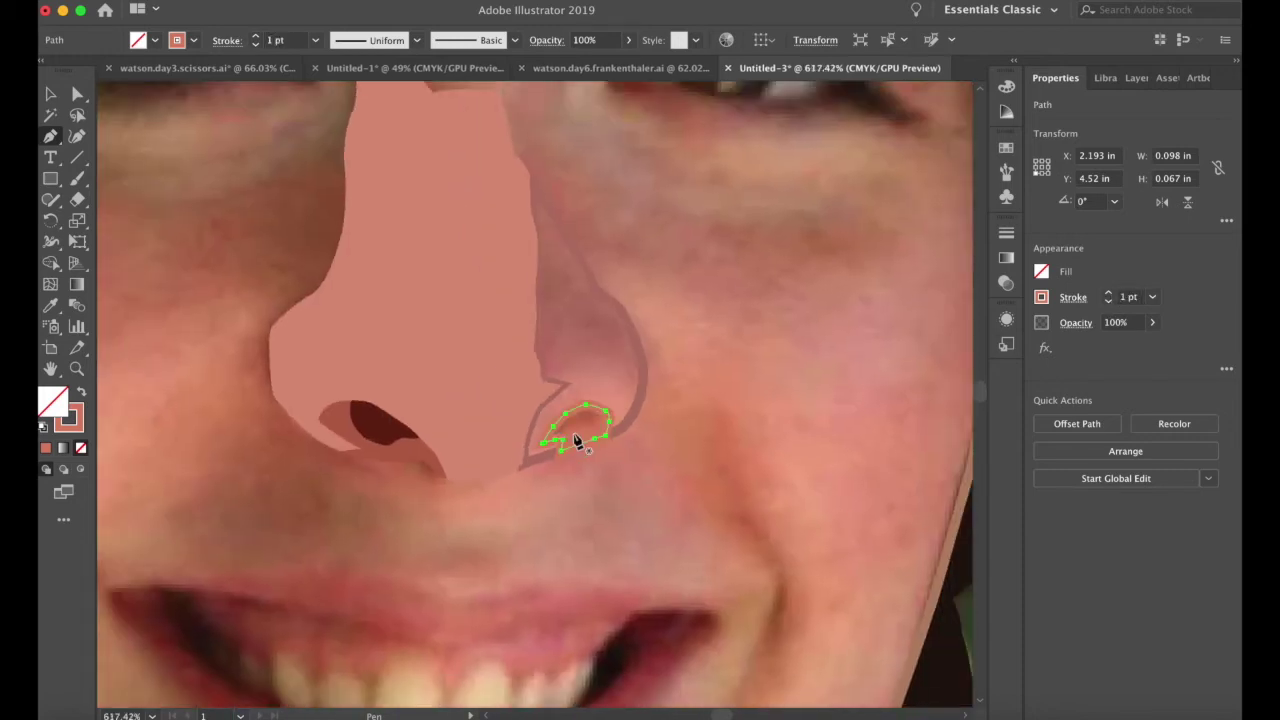
{"action": "scroll", "coordinate": [543, 473], "scroll_direction": "up", "scroll_amount": 5}
{"action": "scroll", "coordinate": [543, 473], "scroll_direction": "right", "scroll_amount": 3}
{"action": "left_click", "coordinate": [669, 283]}
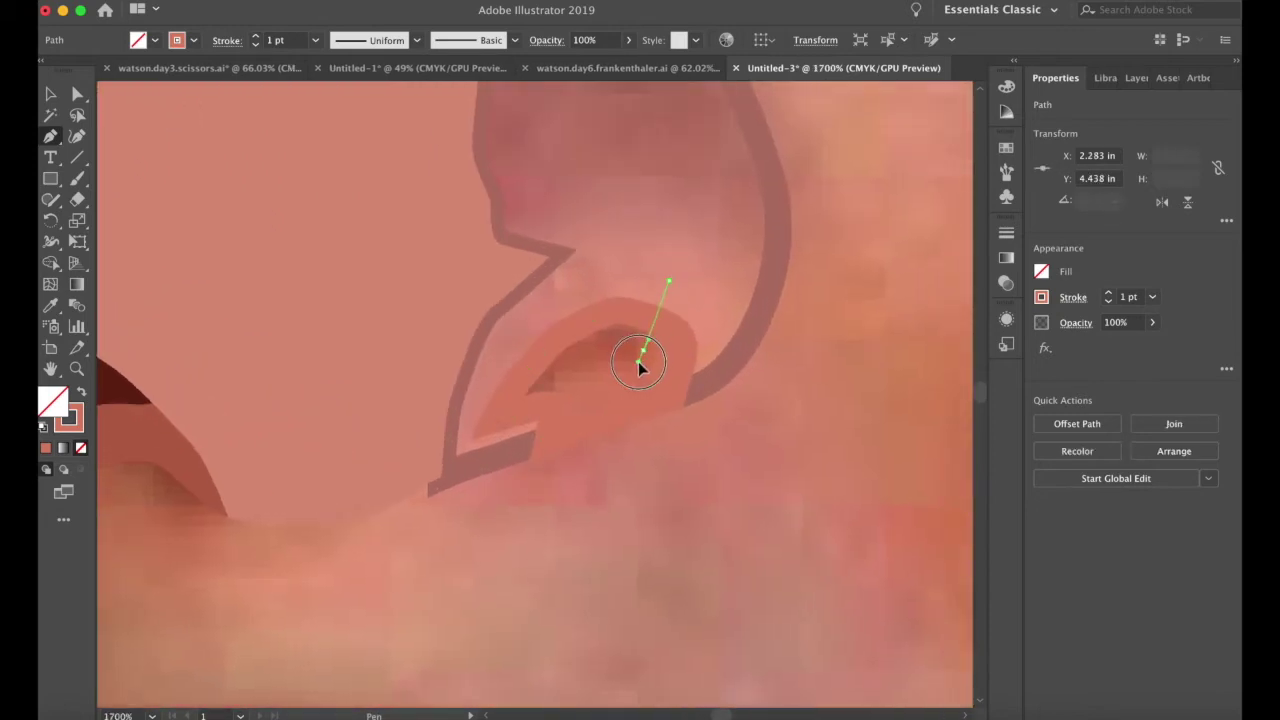
{"action": "left_click_drag", "start_coordinate": [642, 350], "coordinate": [584, 374]}
{"action": "left_click", "coordinate": [497, 434]}
- Split off the right nostril's upper shadow along the curved line and fill it with a darker orange brown
{"action": "key", "text": "v"}
{"action": "left_click", "coordinate": [618, 314], "text": "shift"}
{"action": "key", "text": "i"}
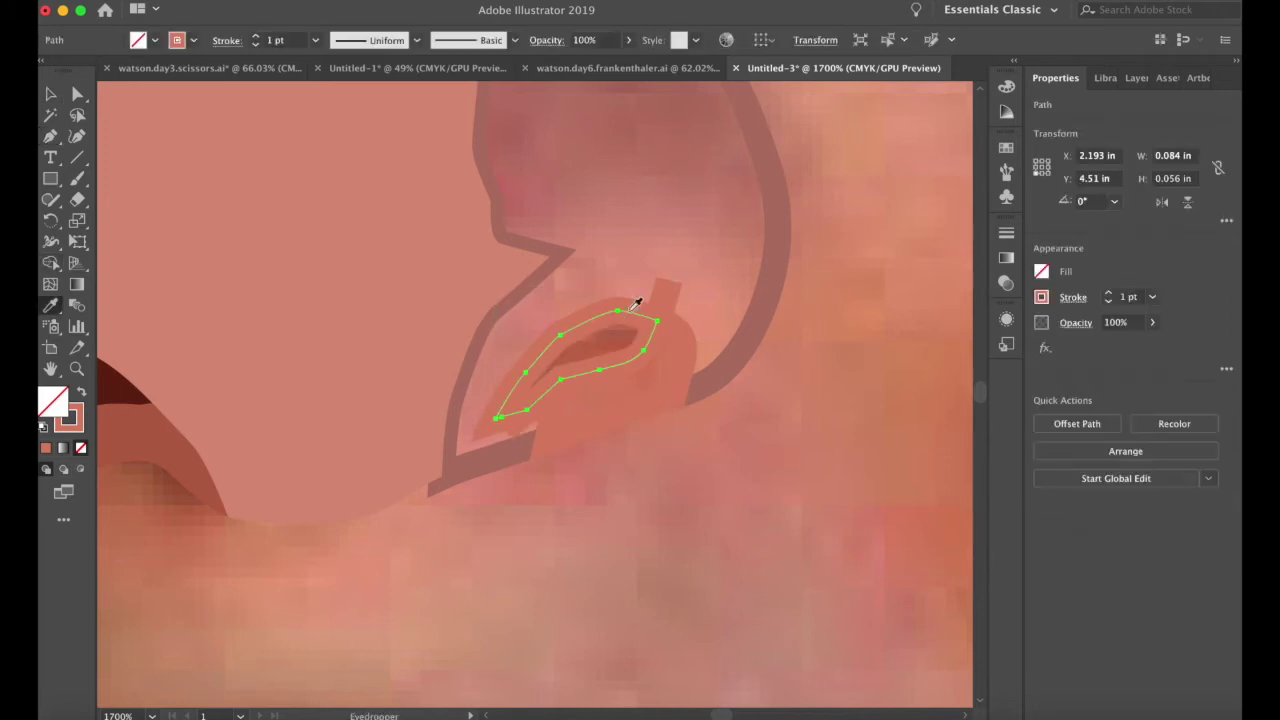
{"action": "key", "text": "shift+x"}
{"action": "scroll", "coordinate": [714, 409], "scroll_direction": "down", "scroll_amount": 3}
- Swap the main nose shape back to a stroke and draw a Pen line around the highlighted rim of the left nostril
{"action": "left_click", "coordinate": [748, 402]}
{"action": "key", "text": "shift+x"}
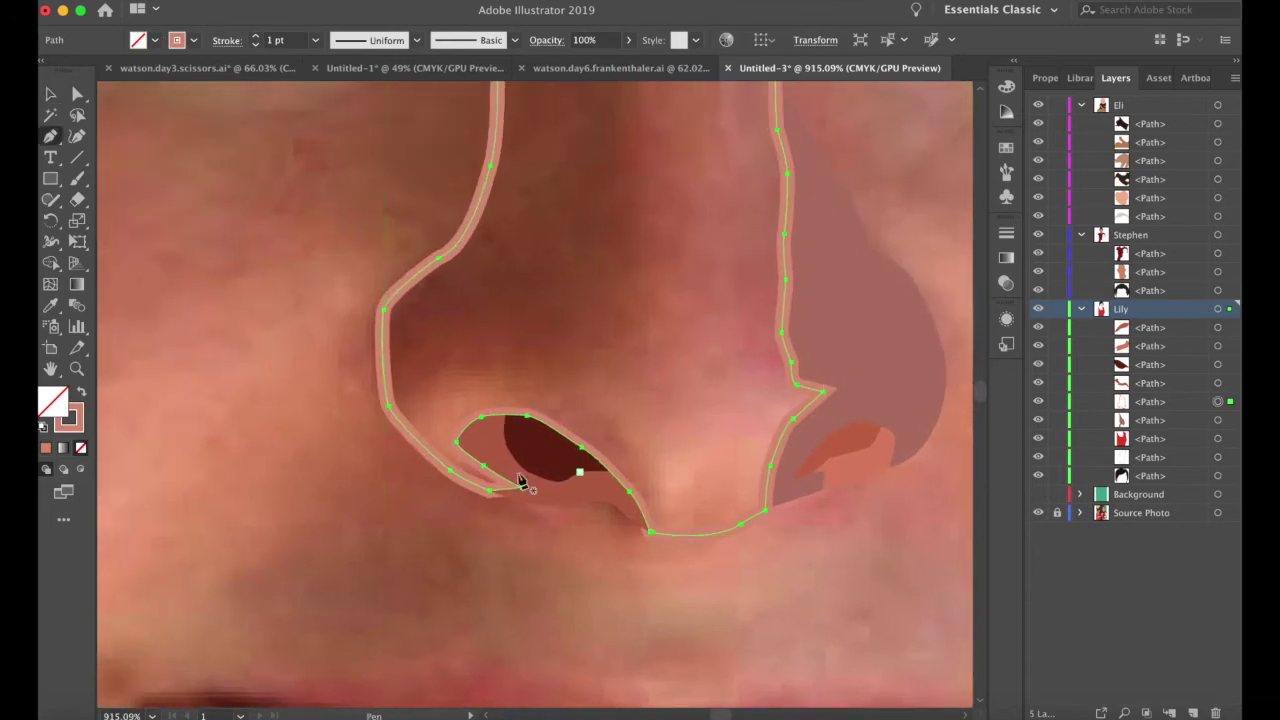
{"action": "left_click", "coordinate": [503, 501]}
{"action": "left_click", "coordinate": [438, 443]}
{"action": "left_click", "coordinate": [418, 410]}
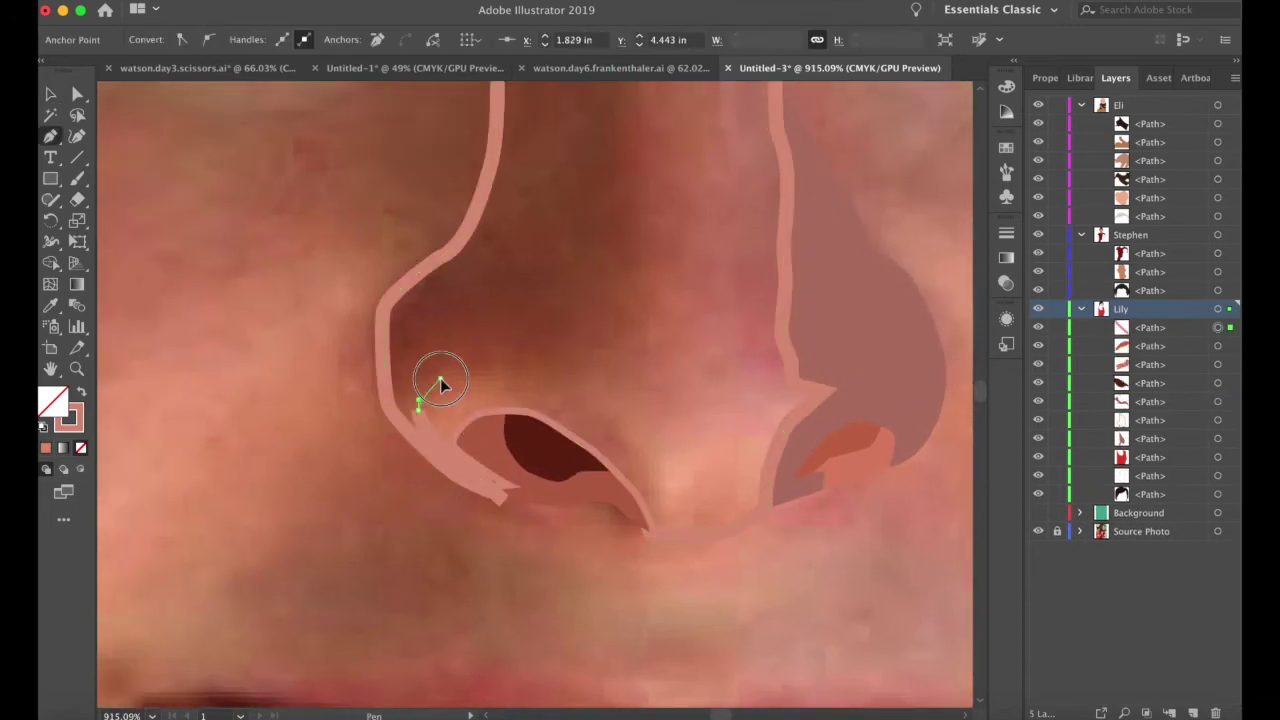
{"action": "left_click", "coordinate": [440, 379]}
{"action": "left_click", "coordinate": [491, 375]}
{"action": "left_click_drag", "start_coordinate": [548, 393], "coordinate": [556, 399]}
{"action": "left_click_drag", "start_coordinate": [603, 448], "coordinate": [609, 454]}
{"action": "left_click", "coordinate": [627, 470]}
- Split off the rim around the left nostril from the nose shape and fill it with a light orange brown
{"action": "key", "text": "v"}
{"action": "left_click", "coordinate": [413, 278], "text": "shift"}
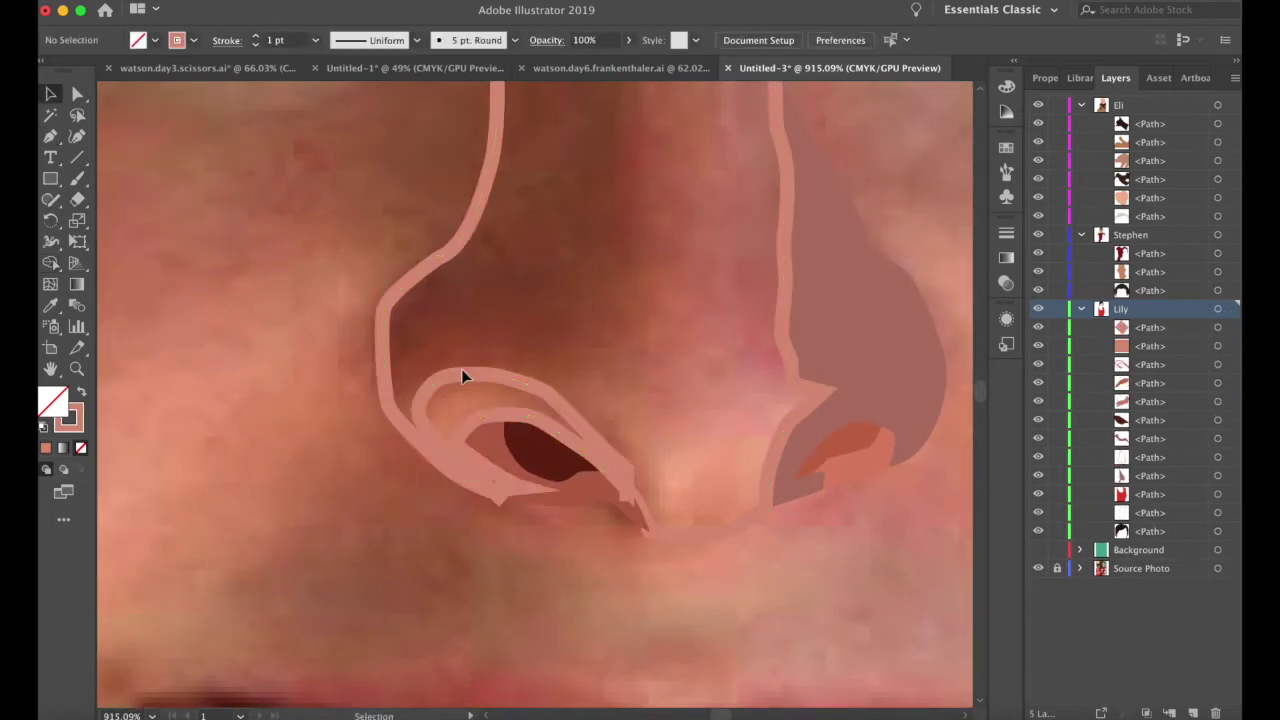
{"action": "left_click", "coordinate": [461, 370]}
{"action": "key", "text": "shift+x"}
{"action": "left_click", "coordinate": [958, 388]}
{"action": "key", "text": "shift+x"}
- Draw a Pen line from below the nose along the left shadow's edge, up past the outline at the bridge
{"action": "left_click", "coordinate": [449, 256]}
{"action": "scroll", "coordinate": [449, 256], "scroll_direction": "right", "scroll_amount": 2}
{"action": "key", "text": "p"}
{"action": "left_click", "coordinate": [562, 556]}
{"action": "left_click", "coordinate": [563, 493]}
{"action": "left_click", "coordinate": [536, 448]}
{"action": "left_click", "coordinate": [498, 414]}
{"action": "left_click", "coordinate": [495, 377]}
{"action": "left_click", "coordinate": [528, 368]}
{"action": "scroll", "coordinate": [557, 330], "scroll_direction": "up", "scroll_amount": 3}
{"action": "left_click", "coordinate": [560, 326]}
{"action": "left_click", "coordinate": [563, 269]}
{"action": "left_click", "coordinate": [560, 135]}
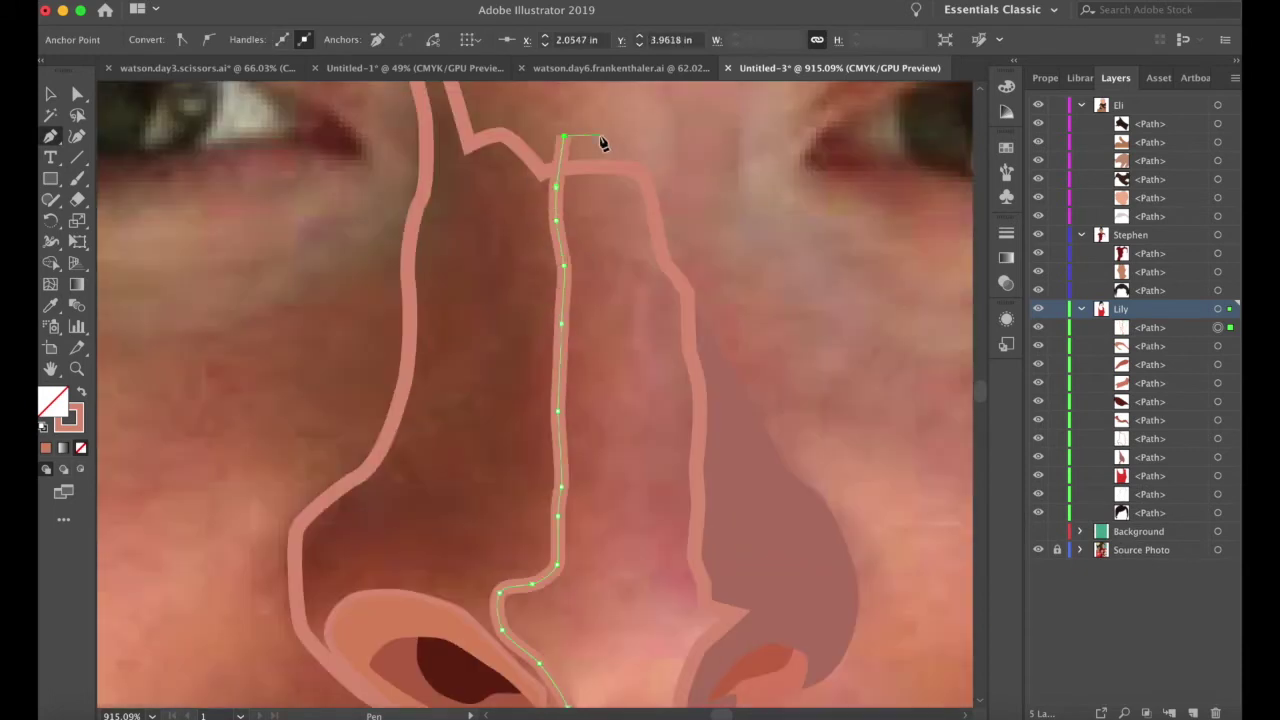
- Split off the shaded left side of the nose with the Shape Builder tool and delete the stray line end
{"action": "scroll", "coordinate": [600, 141], "scroll_direction": "down", "scroll_amount": 3}
{"action": "key", "text": "v"}
{"action": "left_click", "coordinate": [518, 277], "text": "shift"}
{"action": "left_click", "coordinate": [628, 593]}
{"action": "key", "text": "Delete"}
{"action": "left_click", "coordinate": [499, 349]}
{"action": "key", "text": "shift+m"}
{"action": "left_click", "coordinate": [549, 369]}
- Fill the nose's left-side shape with a dark brown sampled from the photo
{"action": "key", "text": "v"}
{"action": "key", "text": "i"}
{"action": "left_click", "coordinate": [482, 385]}
- Preview the central nose shape with a solid fill at a wider view, then turn it back into an outline
{"action": "scroll", "coordinate": [413, 428], "scroll_direction": "down", "scroll_amount": 5}
{"action": "left_click", "coordinate": [531, 420]}
{"action": "key", "text": "shift+x"}
{"action": "scroll", "coordinate": [607, 540], "scroll_direction": "down", "scroll_amount": 3}
{"action": "scroll", "coordinate": [560, 503], "scroll_direction": "up", "scroll_amount": 7}
{"action": "left_click", "coordinate": [611, 519]}
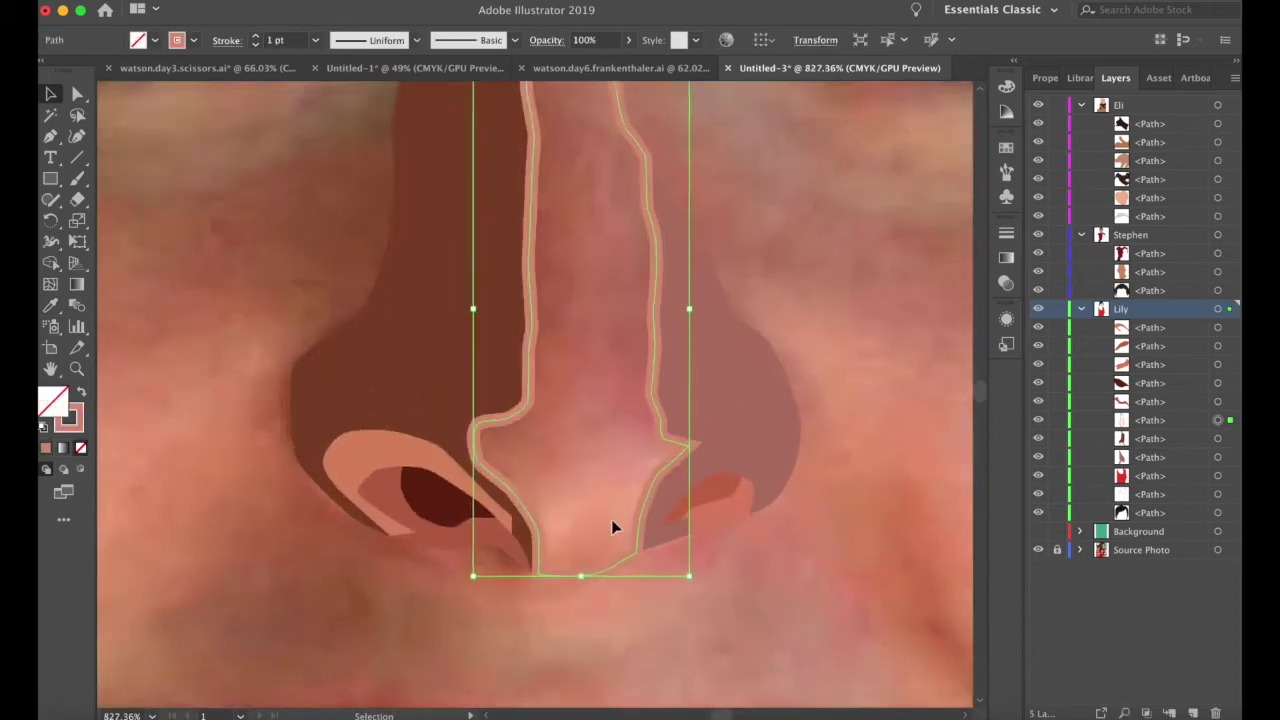
- Draw a wavy Pen line across the nose just above the tip, crossing the central shape's outline on both sides
{"action": "key", "text": "p"}
{"action": "left_click", "coordinate": [673, 417]}
{"action": "left_click_drag", "start_coordinate": [632, 416], "coordinate": [601, 434]}
{"action": "left_click", "coordinate": [558, 427]}
{"action": "left_click", "coordinate": [502, 433]}
- Split off the nose tip below the wavy line with the Shape Builder tool and colour it light peach sampled from the photo
{"action": "key", "text": "v"}
{"action": "left_click", "coordinate": [598, 523], "text": "shift"}
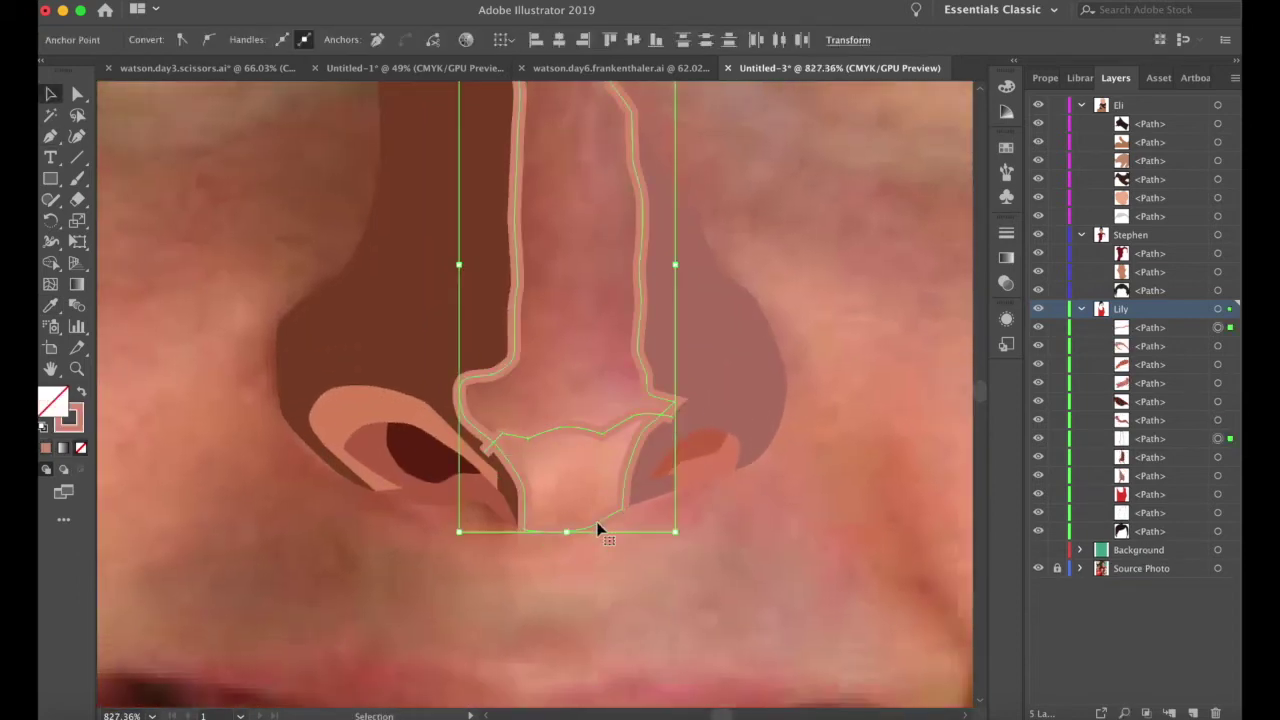
{"action": "key", "text": "shift+m"}
{"action": "left_click", "coordinate": [611, 516]}
{"action": "key", "text": "i"}
{"action": "left_click", "coordinate": [606, 466]}
- Delete the leftover line end beside the nose tip and select the remaining central bridge shape
{"action": "key", "text": "v"}
{"action": "key", "text": "Delete"}
{"action": "left_click", "coordinate": [576, 159]}
{"action": "scroll", "coordinate": [551, 230], "scroll_direction": "down", "scroll_amount": 5}
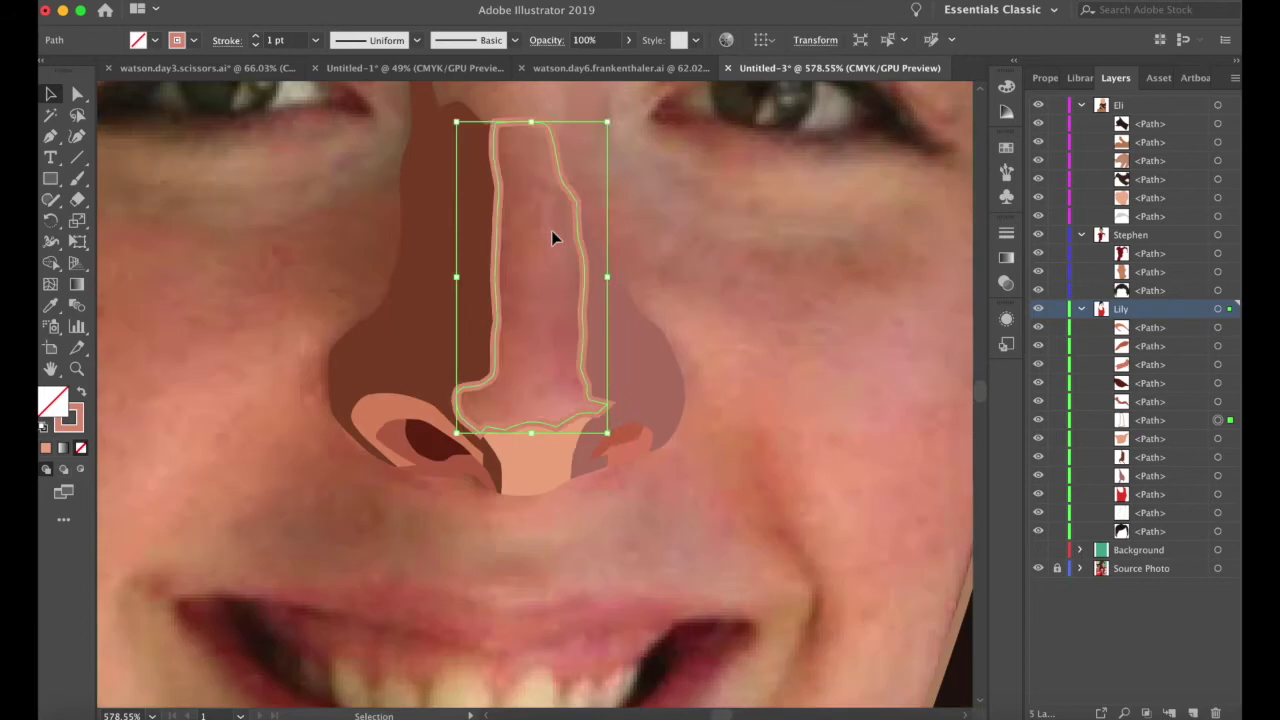
- Fill the nose bridge solid, turn the mauve side shape into an outline and draw a Pen line across it above the nostril
{"action": "key", "text": "shift+x"}
{"action": "left_click", "coordinate": [673, 326]}
{"action": "key", "text": "shift+x"}
{"action": "key", "text": "p"}
{"action": "left_click", "coordinate": [669, 395]}
{"action": "left_click_drag", "start_coordinate": [586, 354], "coordinate": [555, 355]}
{"action": "left_click", "coordinate": [521, 370]}
- Split the nostril rim off the mauve side shape with the Shape Builder tool and colour it pink sampled from the photo
{"action": "key", "text": "v"}
{"action": "left_click", "coordinate": [664, 321], "text": "shift"}
{"action": "key", "text": "shift+m"}
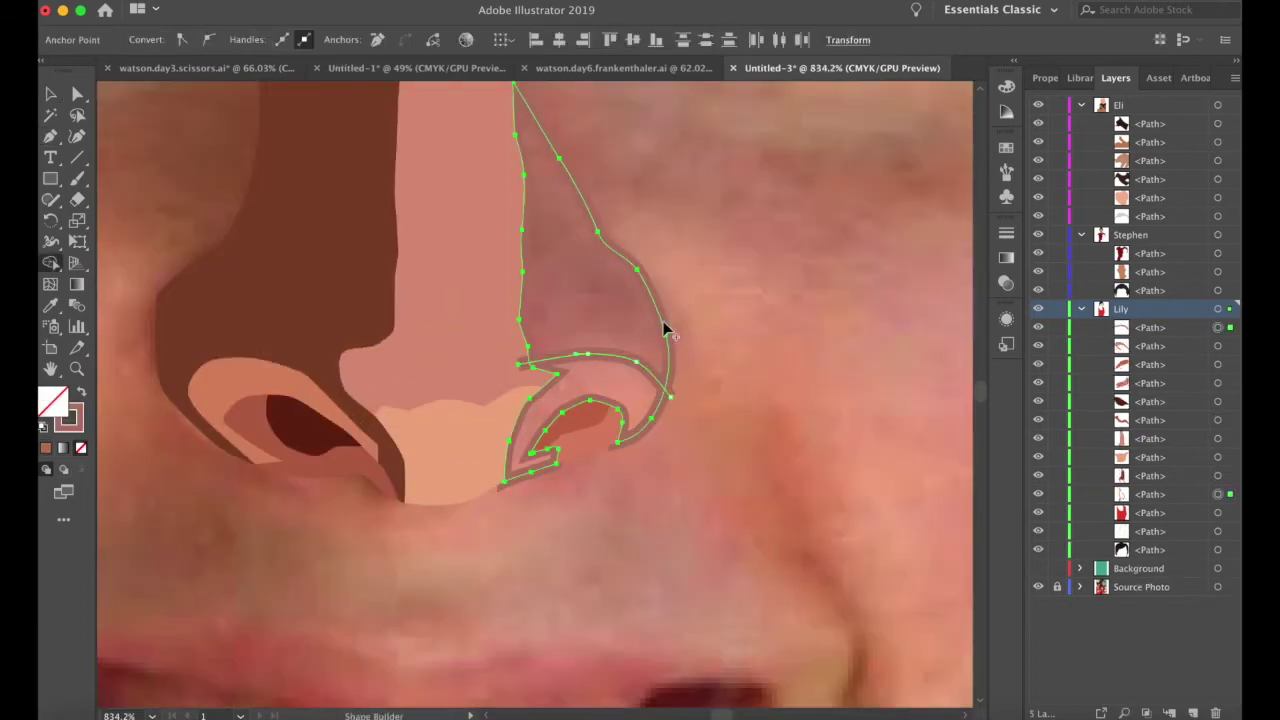
{"action": "left_click", "coordinate": [634, 384]}
{"action": "key", "text": "i"}
- Delete the two leftover line pieces around the nostril rim and give the remaining mauve side shape its solid fill
{"action": "left_click", "coordinate": [1218, 346]}
{"action": "left_click", "coordinate": [1218, 328], "text": "shift"}
{"action": "key", "text": "Delete"}
{"action": "key", "text": "shift+x"}
{"action": "scroll", "coordinate": [551, 379], "scroll_direction": "down", "scroll_amount": 5}
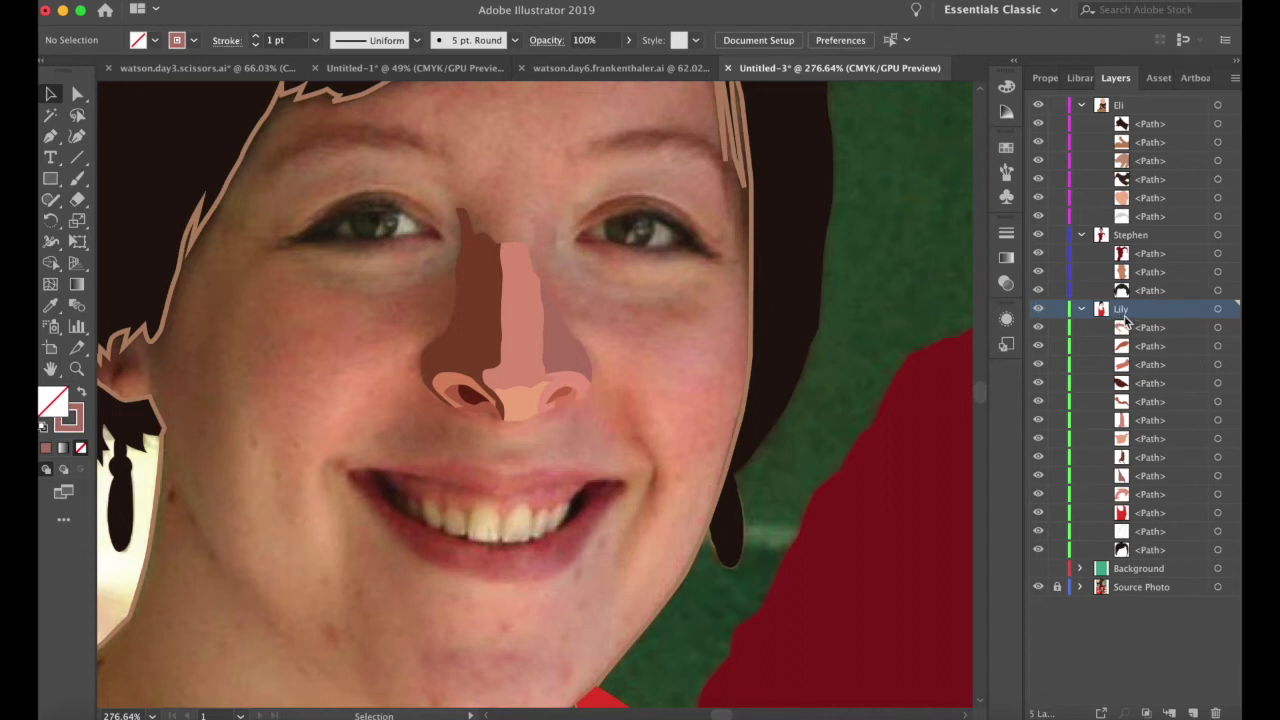
- Create a sublayer inside the woman's layer and name it as her nose
{"action": "left_click", "coordinate": [1169, 712]}
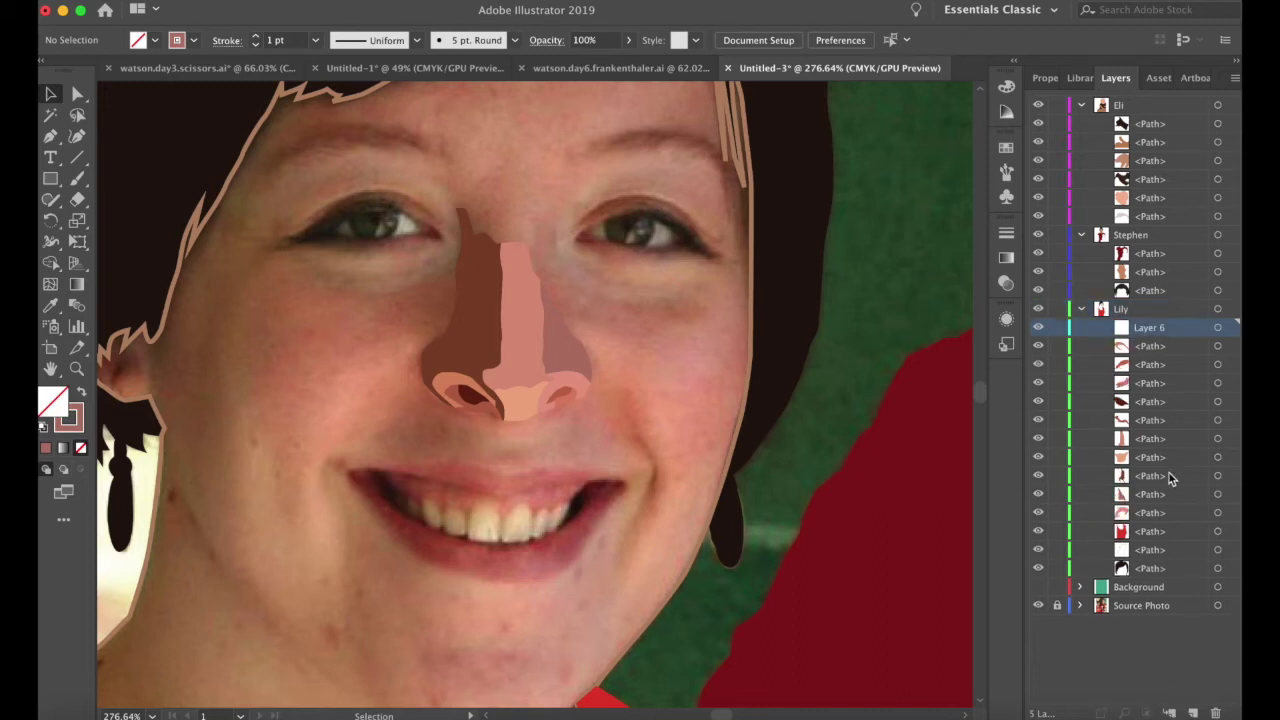
{"action": "double_click", "coordinate": [1153, 327]}
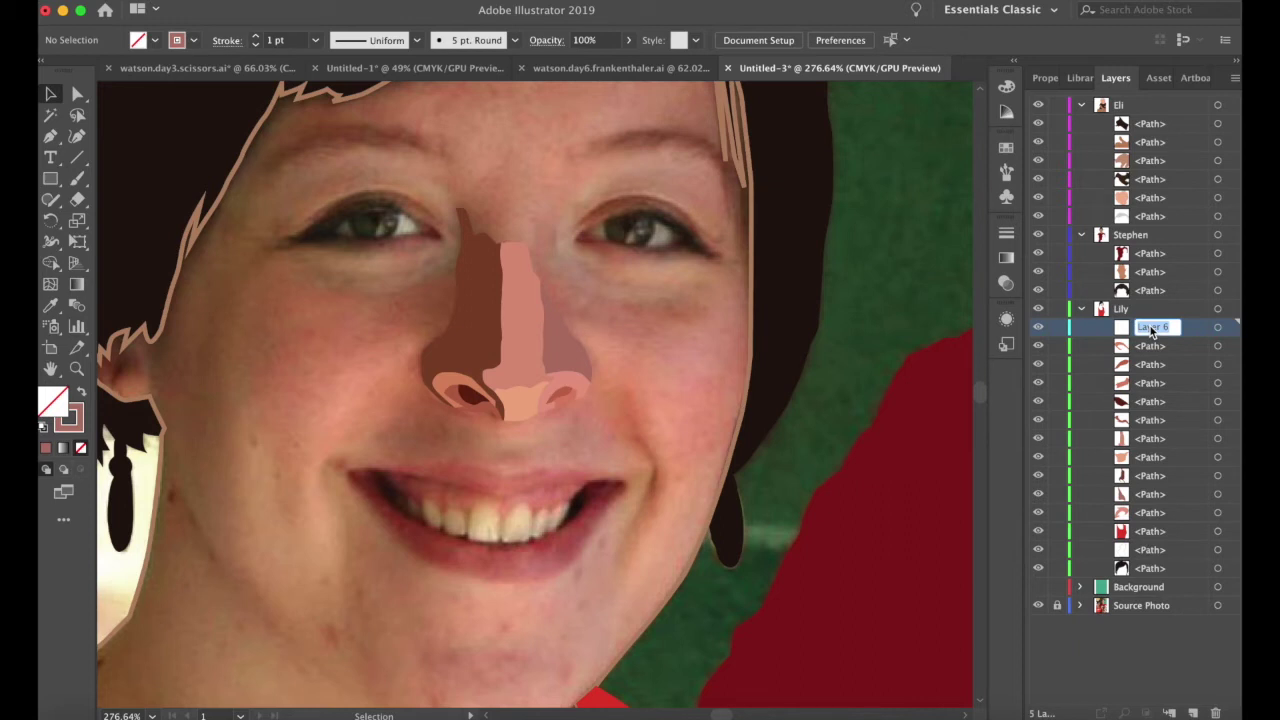
{"action": "type", "text": "Lily's Nose"}
{"action": "key", "text": "Return"}
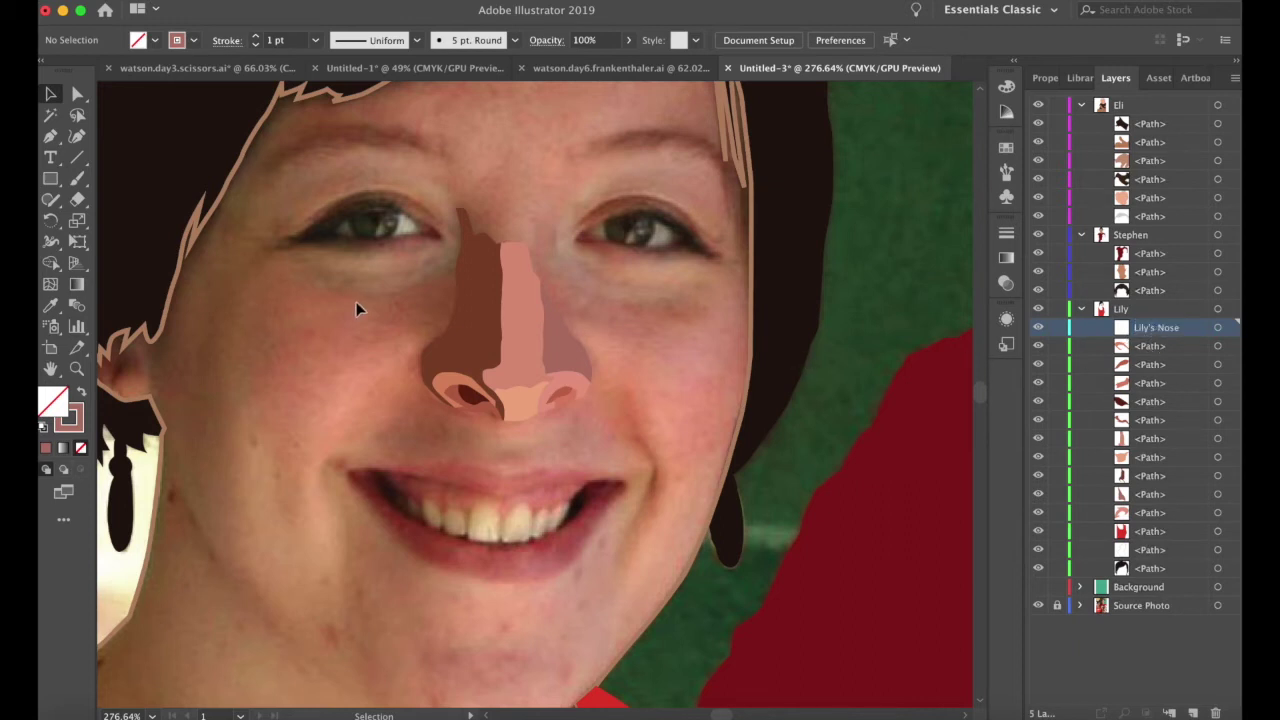
- Select all the nose shapes and move their paths into the new nose sublayer
{"action": "left_click_drag", "start_coordinate": [400, 194], "coordinate": [616, 431]}
{"action": "left_click", "coordinate": [1150, 346]}
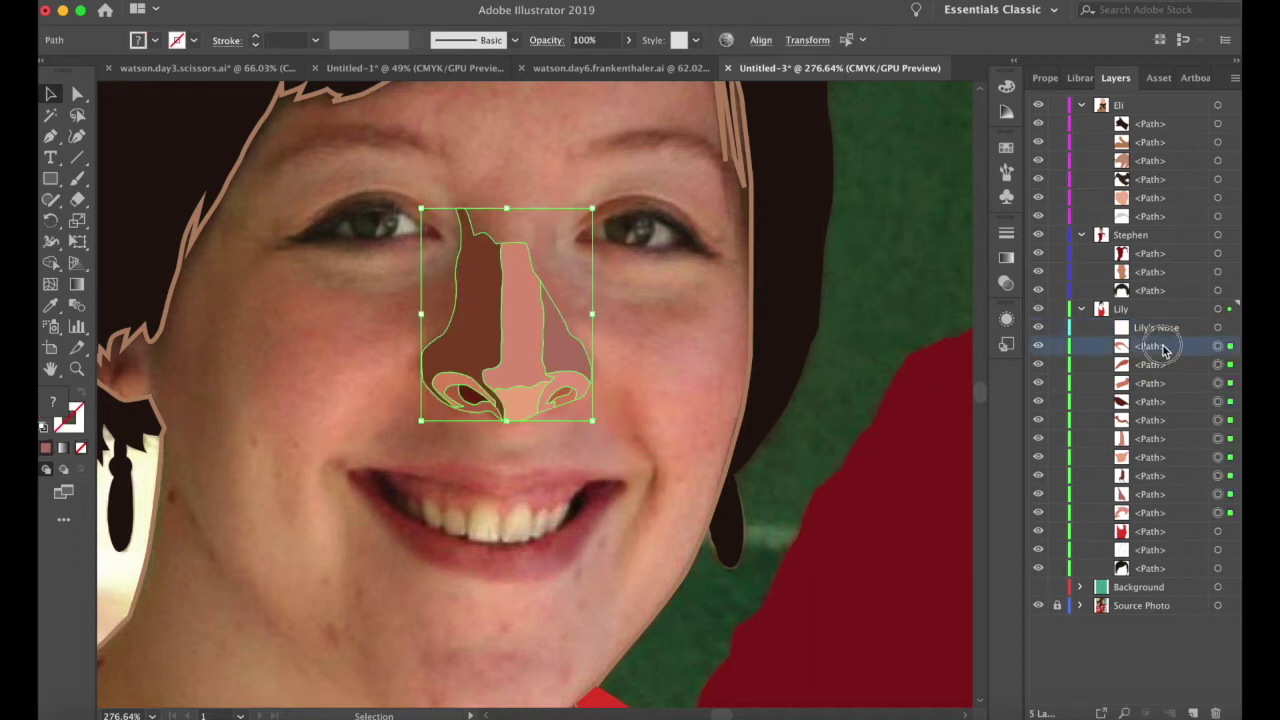
{"action": "left_click", "coordinate": [1155, 512], "text": "shift"}
{"action": "left_click_drag", "start_coordinate": [1147, 350], "coordinate": [1148, 328]}
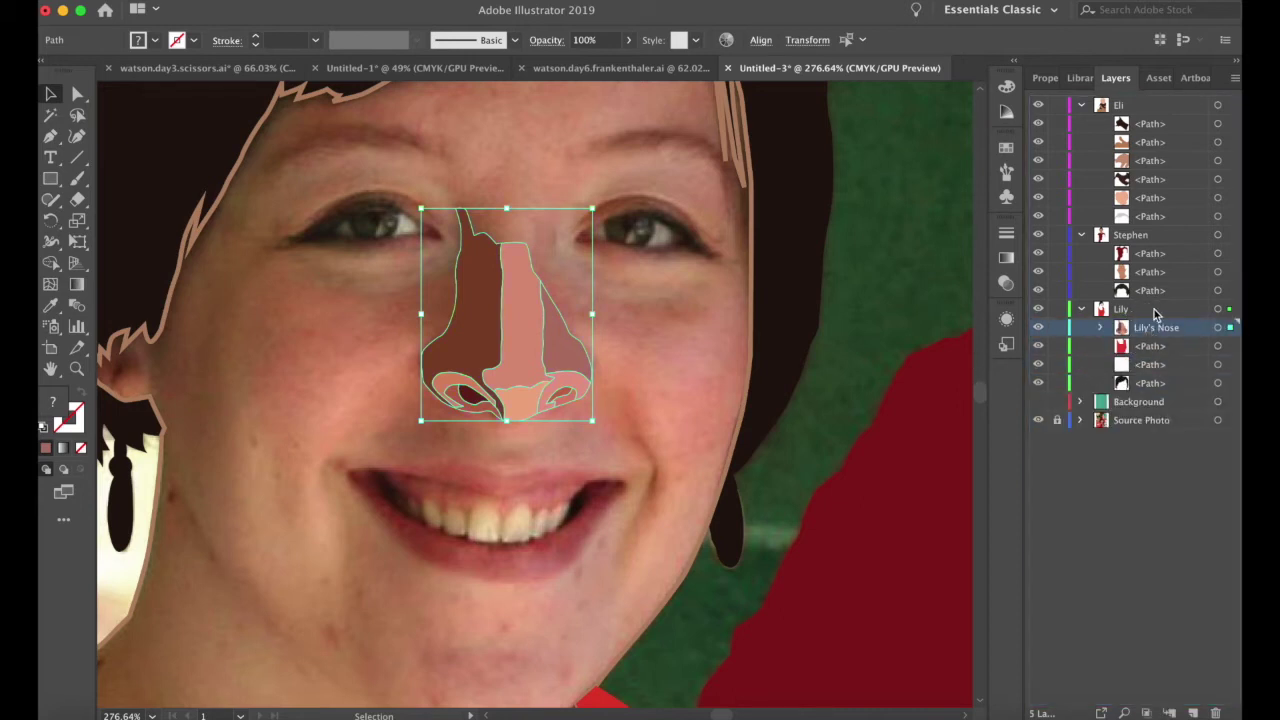
{"action": "left_click", "coordinate": [667, 364]}
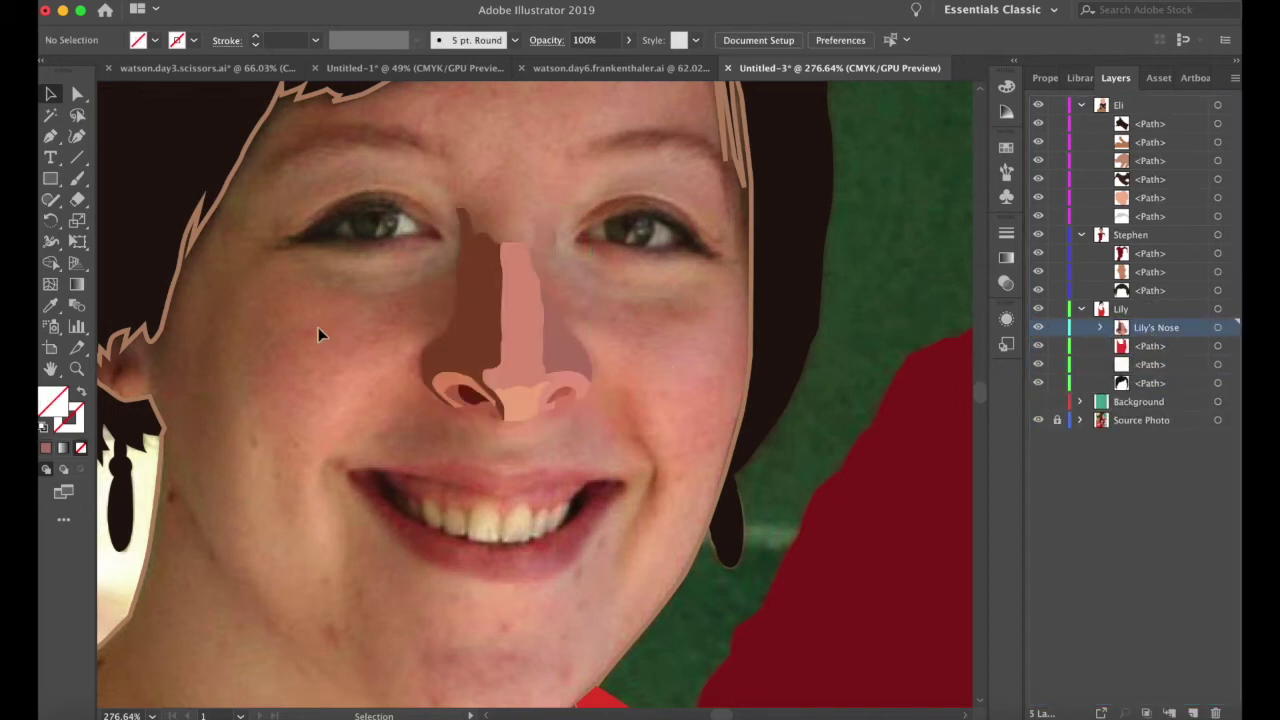
- Compare the dark brown side of the nose with the photo as an outline and restore its solid fill
{"action": "scroll", "coordinate": [306, 391], "scroll_direction": "down", "scroll_amount": 5}
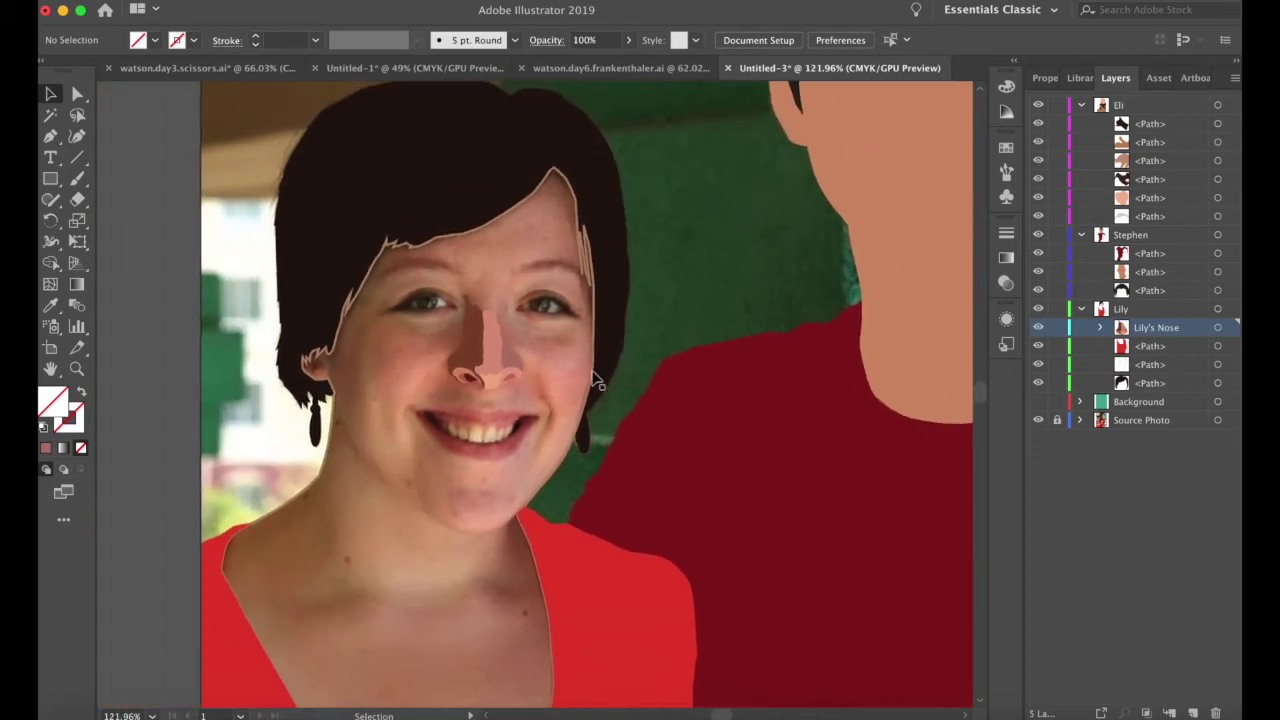
{"action": "scroll", "coordinate": [511, 382], "scroll_direction": "up", "scroll_amount": 8}
{"action": "left_click", "coordinate": [507, 369]}
{"action": "scroll", "coordinate": [507, 369], "scroll_direction": "down", "scroll_amount": 3}
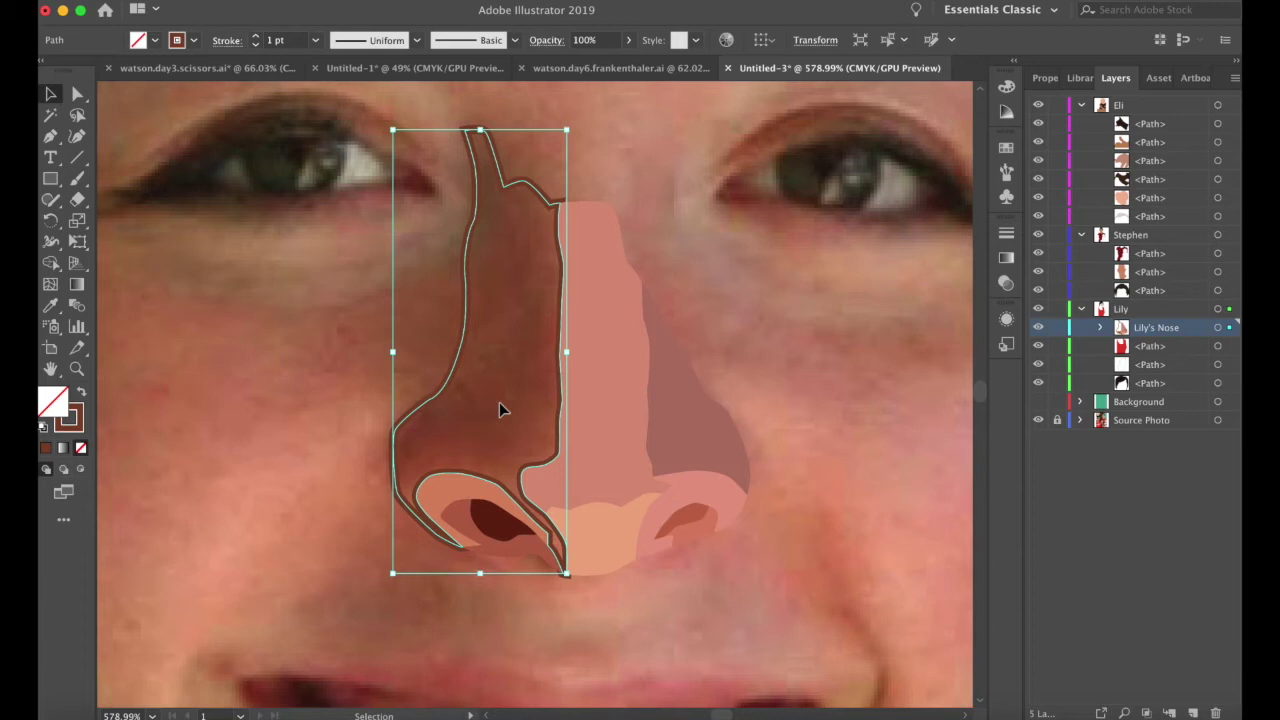
{"action": "key", "text": "shift+x"}
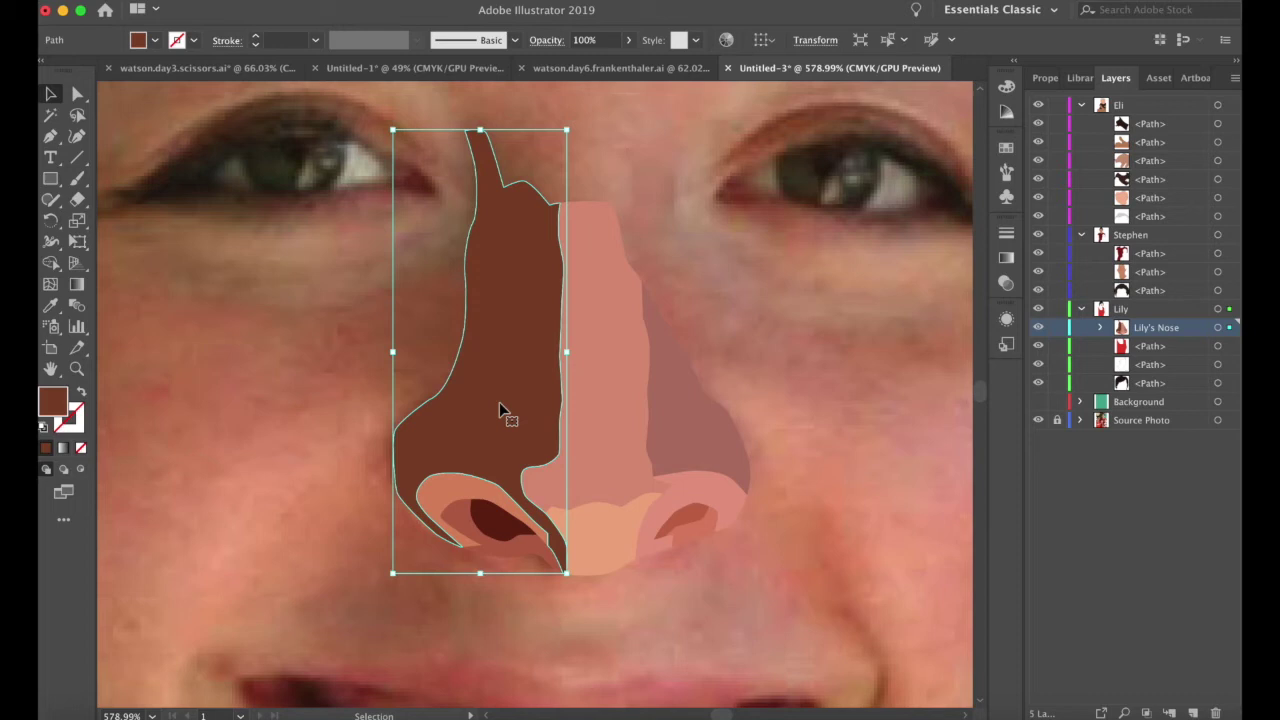
{"action": "left_click", "coordinate": [266, 443]}
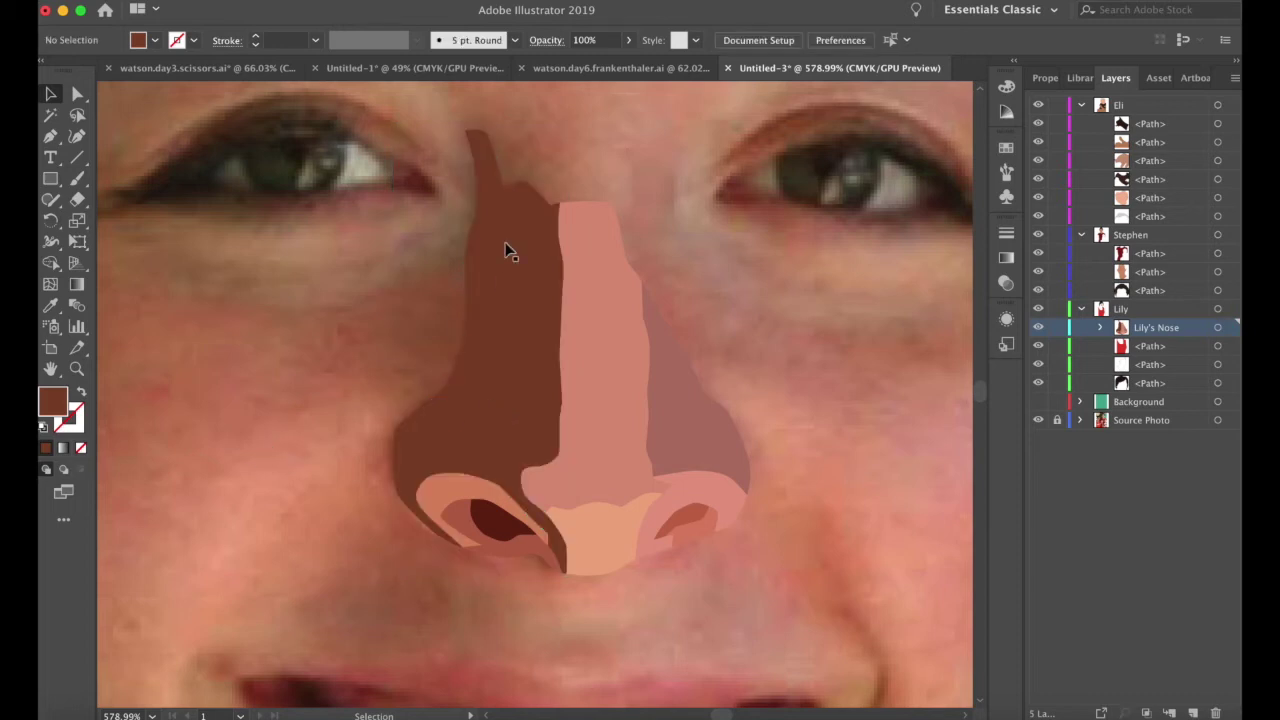
- Turn the dark brown side shape of the nose into an outline so the photo shading underneath can be traced
{"action": "left_click", "coordinate": [514, 342]}
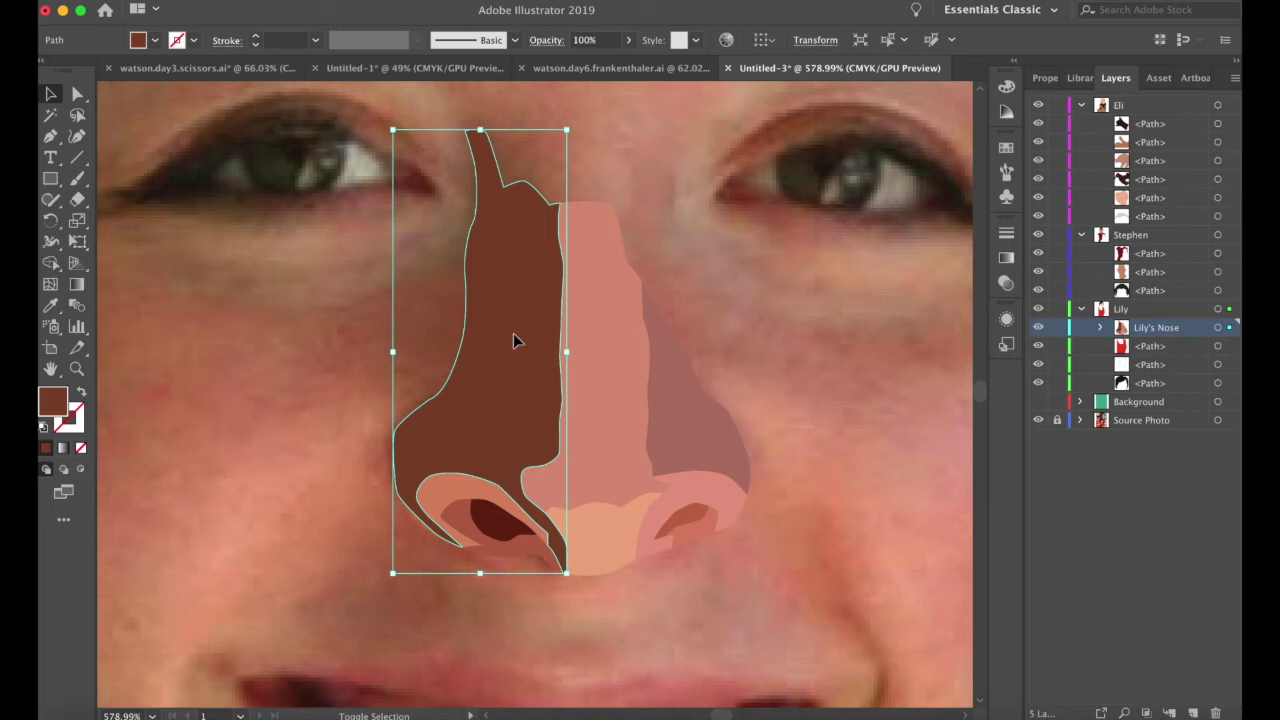
{"action": "key", "text": "shift+x"}
{"action": "left_click", "coordinate": [308, 380]}
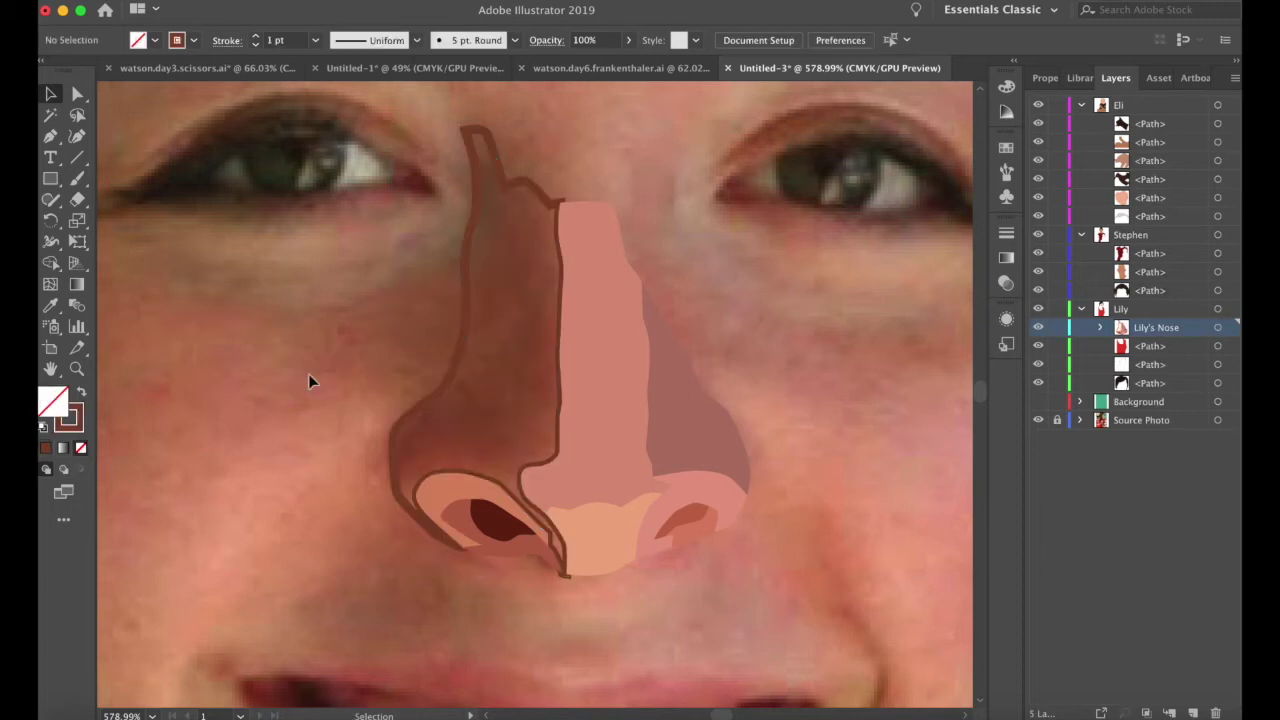
{"action": "scroll", "coordinate": [308, 380], "scroll_direction": "down", "scroll_amount": 3}
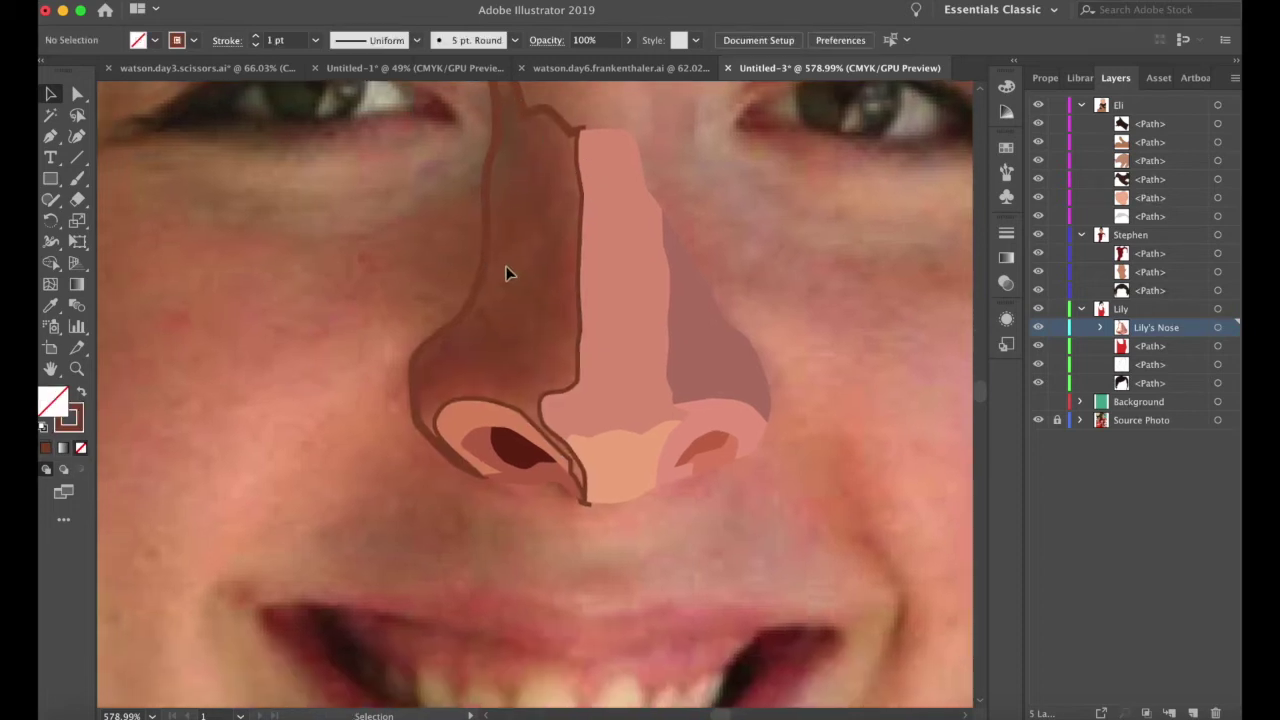
{"action": "scroll", "coordinate": [515, 230], "scroll_direction": "up", "scroll_amount": 2}
{"action": "scroll", "coordinate": [515, 230], "scroll_direction": "right", "scroll_amount": 3}
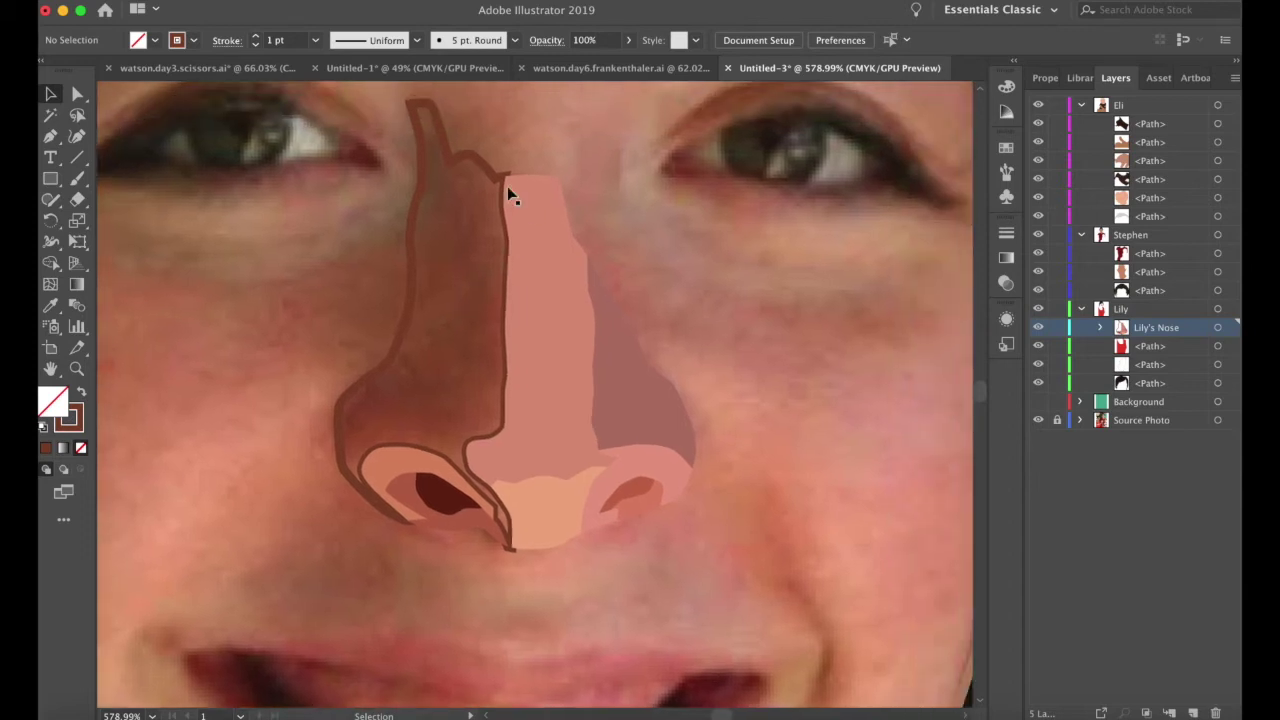
- Draw a Pen line across the dark side shape, arching over the nostril rim and rising to the edge of the bridge
{"action": "key", "text": "p"}
{"action": "left_click_drag", "start_coordinate": [341, 494], "coordinate": [492, 374]}
{"action": "left_click", "coordinate": [398, 432]}
{"action": "left_click", "coordinate": [451, 442]}
{"action": "left_click", "coordinate": [499, 357]}
{"action": "left_click", "coordinate": [516, 321]}
- Divide the dark side shape along the new line with the Shape Builder tool and select its upper part
{"action": "key", "text": "v"}
{"action": "left_click", "coordinate": [502, 430], "text": "shift"}
{"action": "key", "text": "shift+m"}
{"action": "left_click", "coordinate": [480, 487]}
{"action": "key", "text": "v"}
{"action": "key", "text": "shift+super+a"}
{"action": "left_click", "coordinate": [506, 318]}
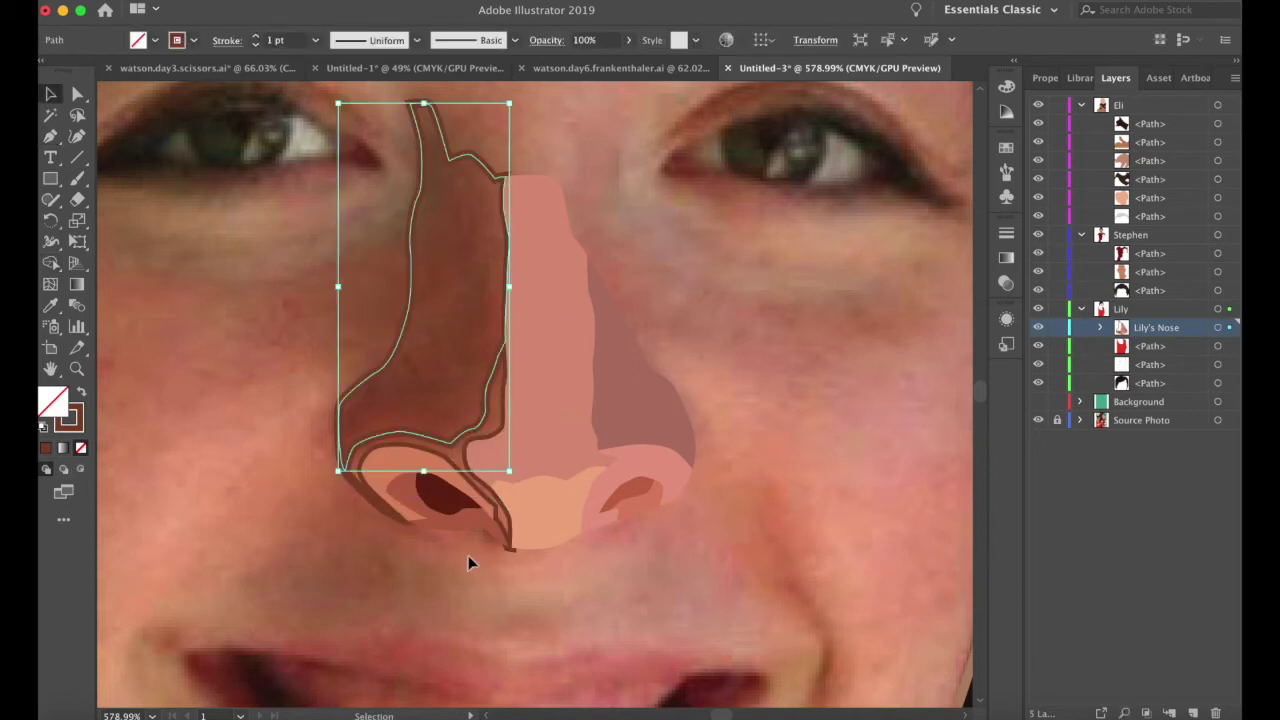
- Fill the upper dark side part solid brown and bring the nostril rim and bridge shapes to the front
{"action": "key", "text": "shift+x"}
{"action": "left_click", "coordinate": [383, 452]}
{"action": "key", "text": "shift+super+]"}
{"action": "left_click", "coordinate": [505, 430]}
{"action": "key", "text": "shift+super+]"}
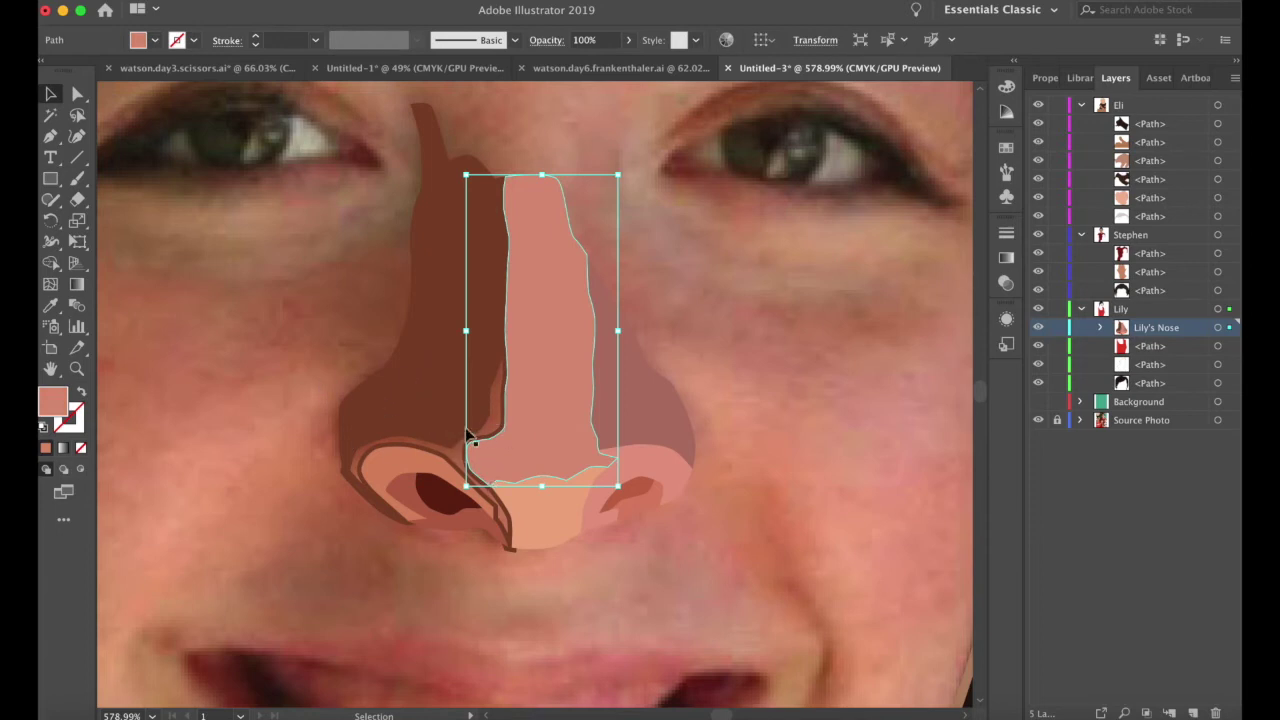
{"action": "left_click", "coordinate": [357, 338]}
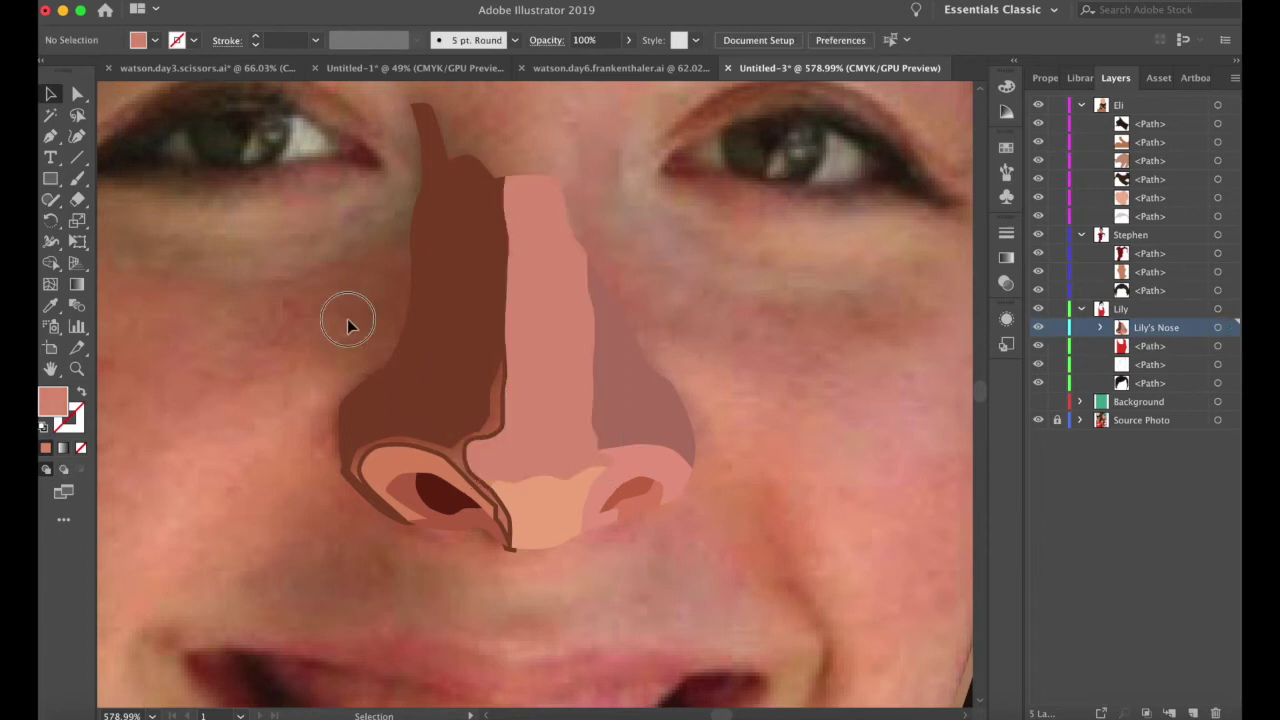
- Select only the strip between the dark side and the nostril rim and colour it reddish brown sampled from the photo
{"action": "left_click", "coordinate": [505, 488]}
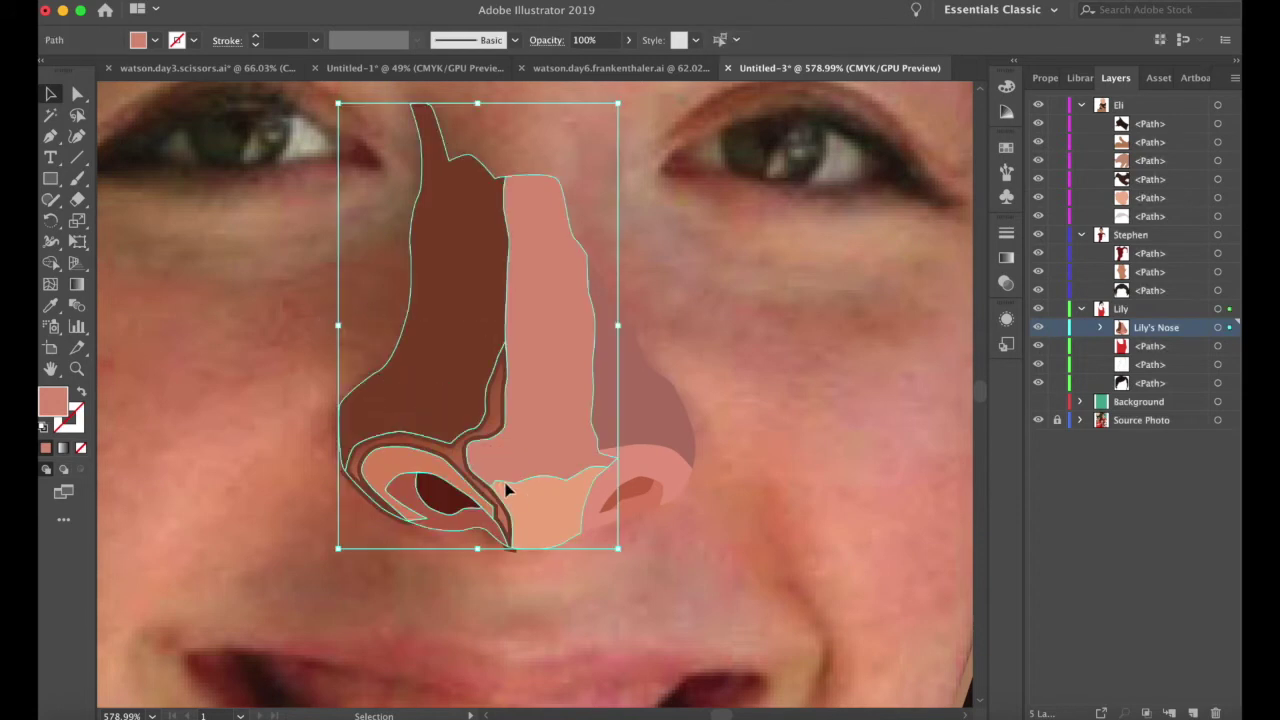
{"action": "left_click", "coordinate": [534, 449], "text": "shift"}
{"action": "left_click", "coordinate": [535, 487], "text": "shift"}
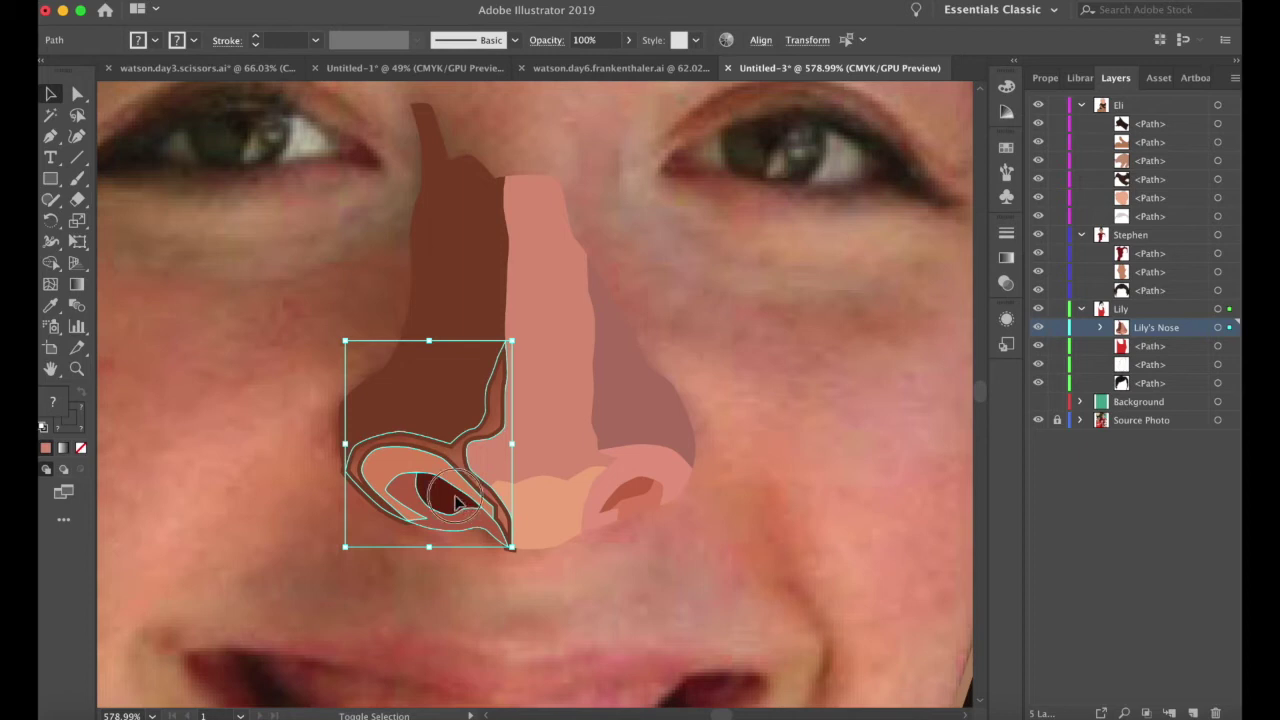
{"action": "left_click", "coordinate": [409, 490], "text": "shift"}
{"action": "left_click", "coordinate": [447, 502]}
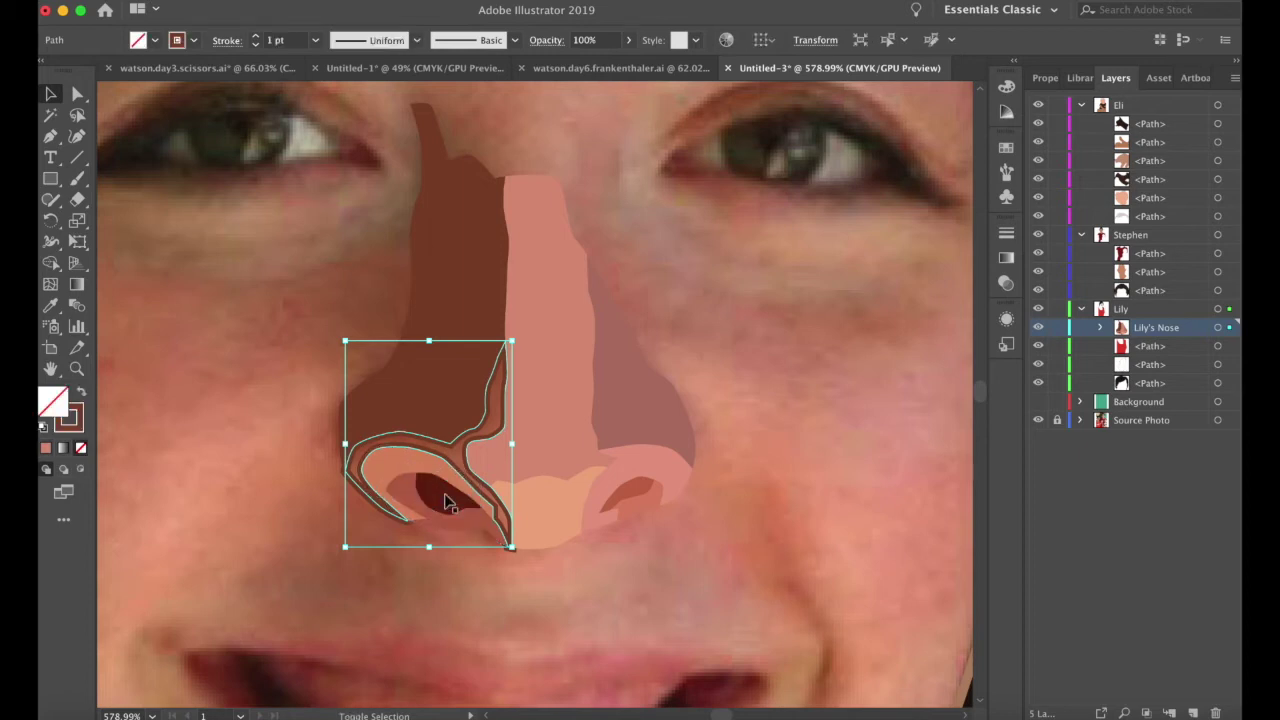
{"action": "key", "text": "i"}
{"action": "left_click", "coordinate": [458, 454]}
{"action": "scroll", "coordinate": [337, 438], "scroll_direction": "down", "scroll_amount": 5}
{"action": "key", "text": "v"}
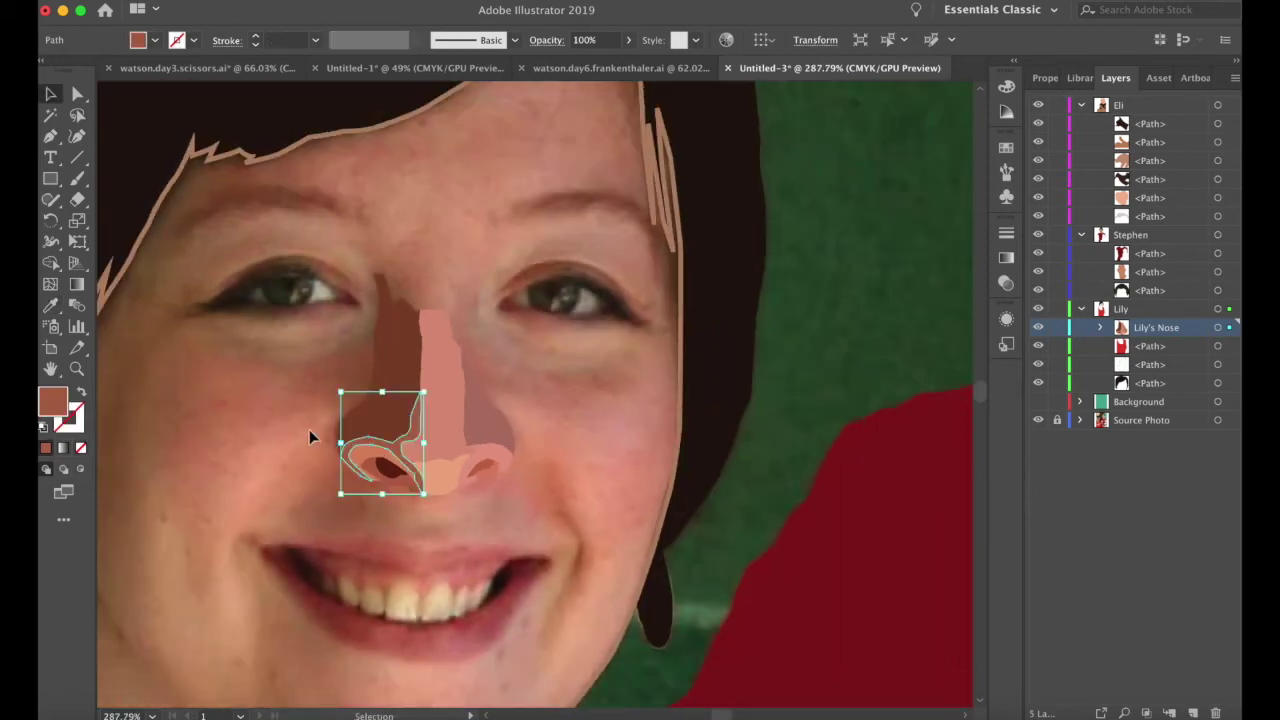
{"action": "left_click", "coordinate": [309, 429]}
- Preview the woman's face and neck shape with its tan solid fill behind the nose
{"action": "scroll", "coordinate": [309, 429], "scroll_direction": "down", "scroll_amount": 5}
{"action": "scroll", "coordinate": [364, 479], "scroll_direction": "left", "scroll_amount": 3}
{"action": "scroll", "coordinate": [364, 487], "scroll_direction": "left", "scroll_amount": 3}
{"action": "scroll", "coordinate": [364, 487], "scroll_direction": "down", "scroll_amount": 1}
{"action": "left_click", "coordinate": [312, 553]}
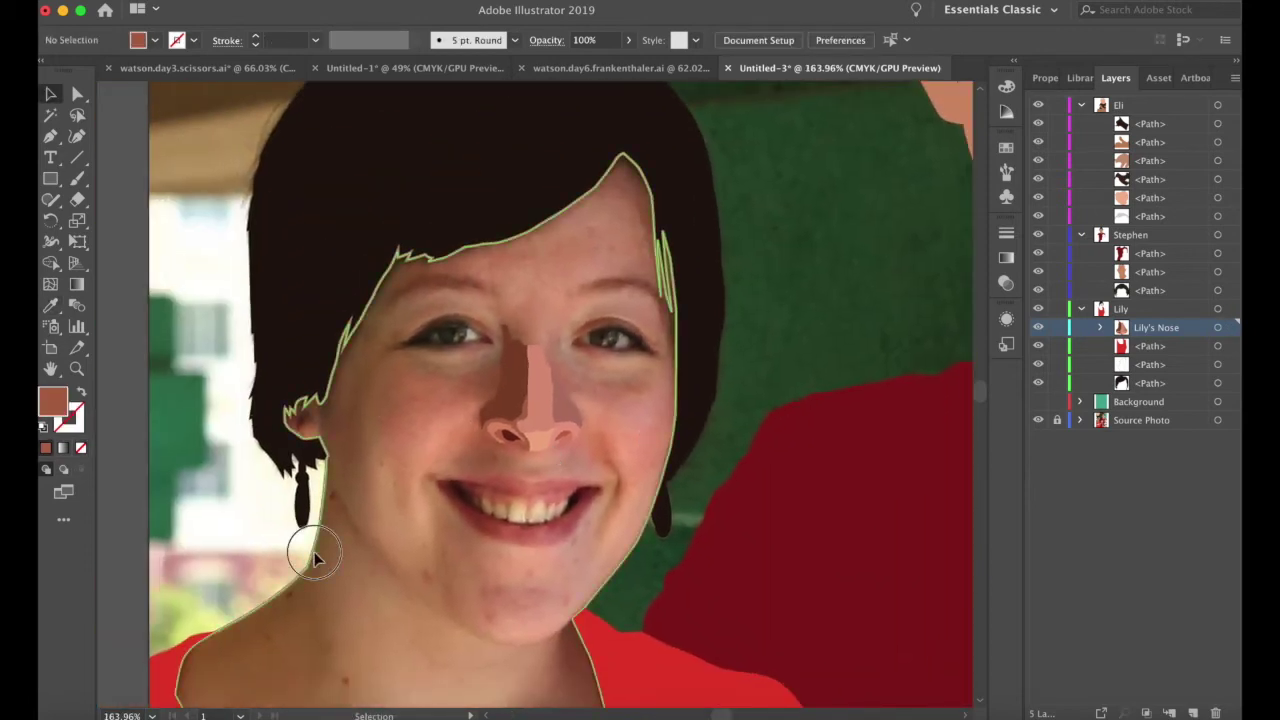
{"action": "key", "text": "shift+x"}
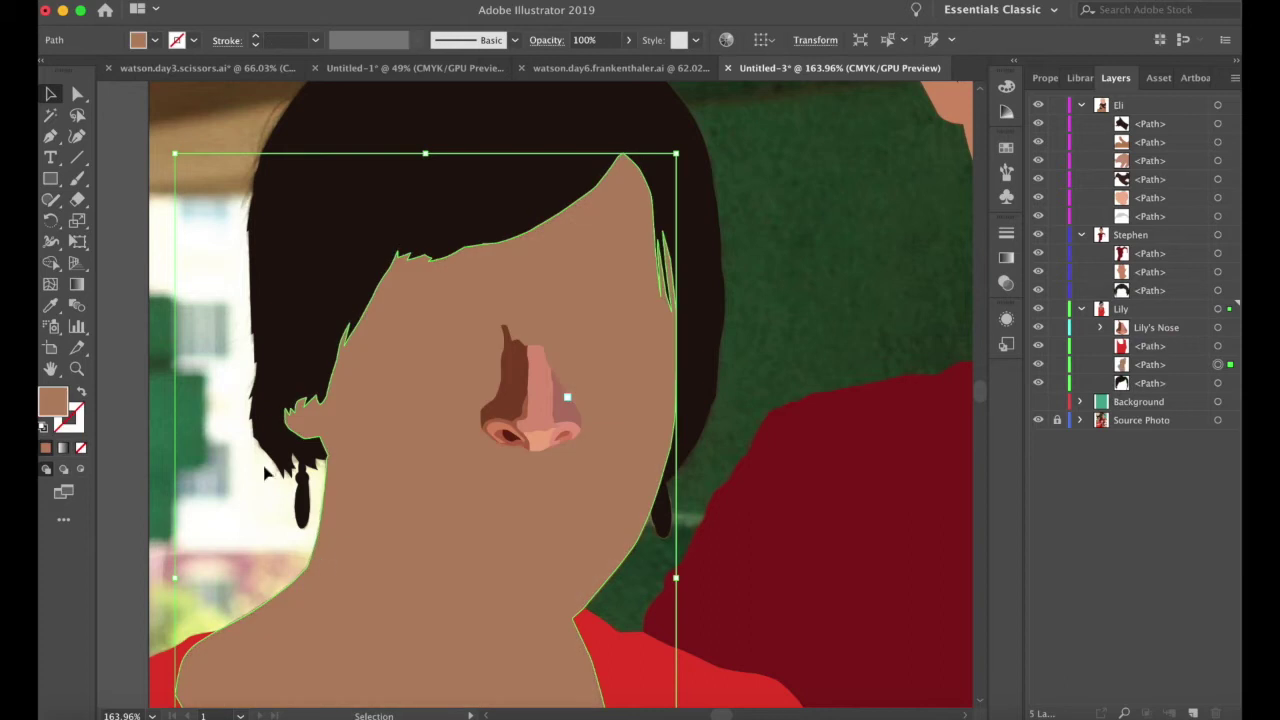
{"action": "left_click", "coordinate": [224, 486]}
{"action": "scroll", "coordinate": [557, 445], "scroll_direction": "right", "scroll_amount": 3}
{"action": "scroll", "coordinate": [557, 445], "scroll_direction": "up", "scroll_amount": 2}
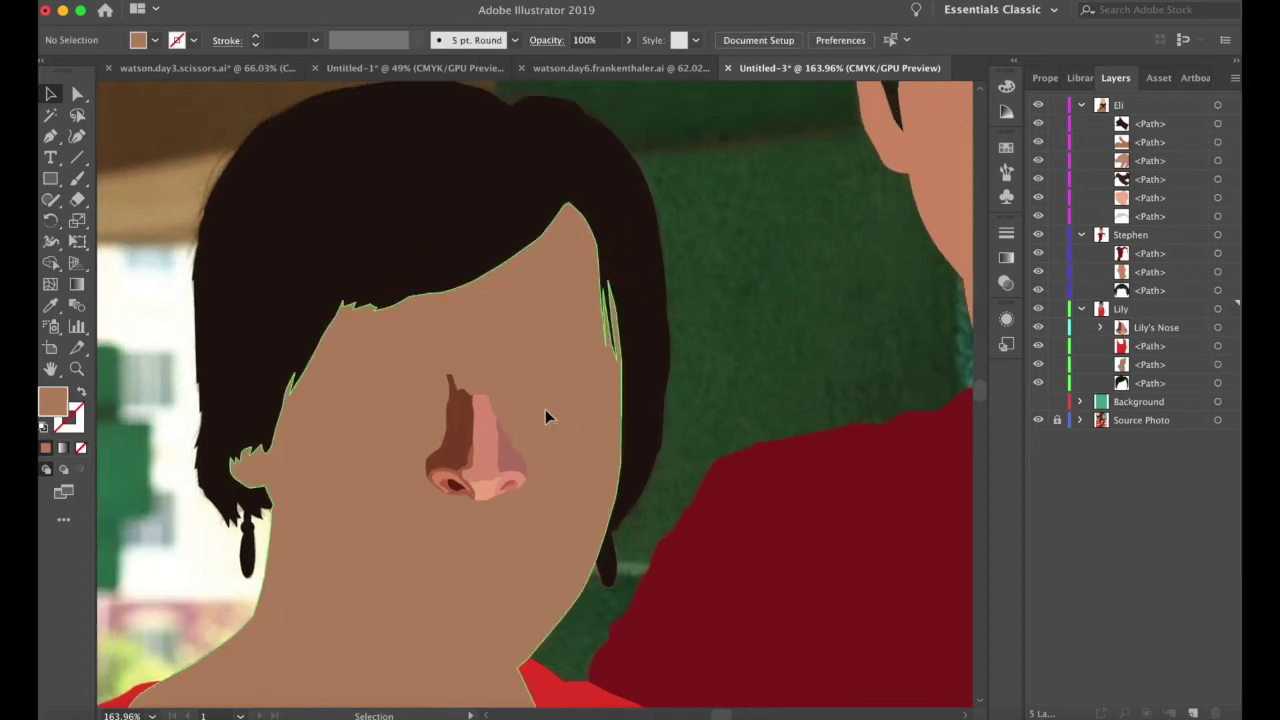
- Recolour the woman's face and neck shape with a solid peach sampled from her cheek in the photo
{"action": "left_click", "coordinate": [546, 417]}
{"action": "key", "text": "shift+x"}
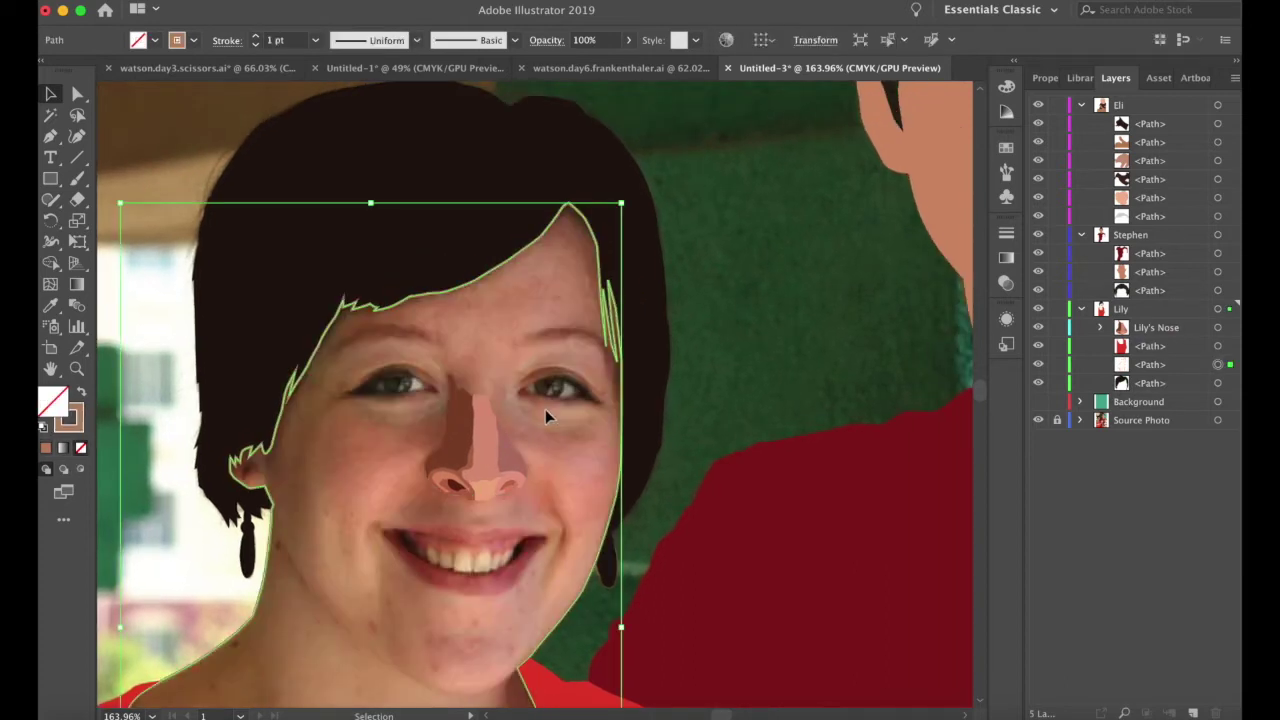
{"action": "key", "text": "i"}
{"action": "left_click", "coordinate": [563, 462]}
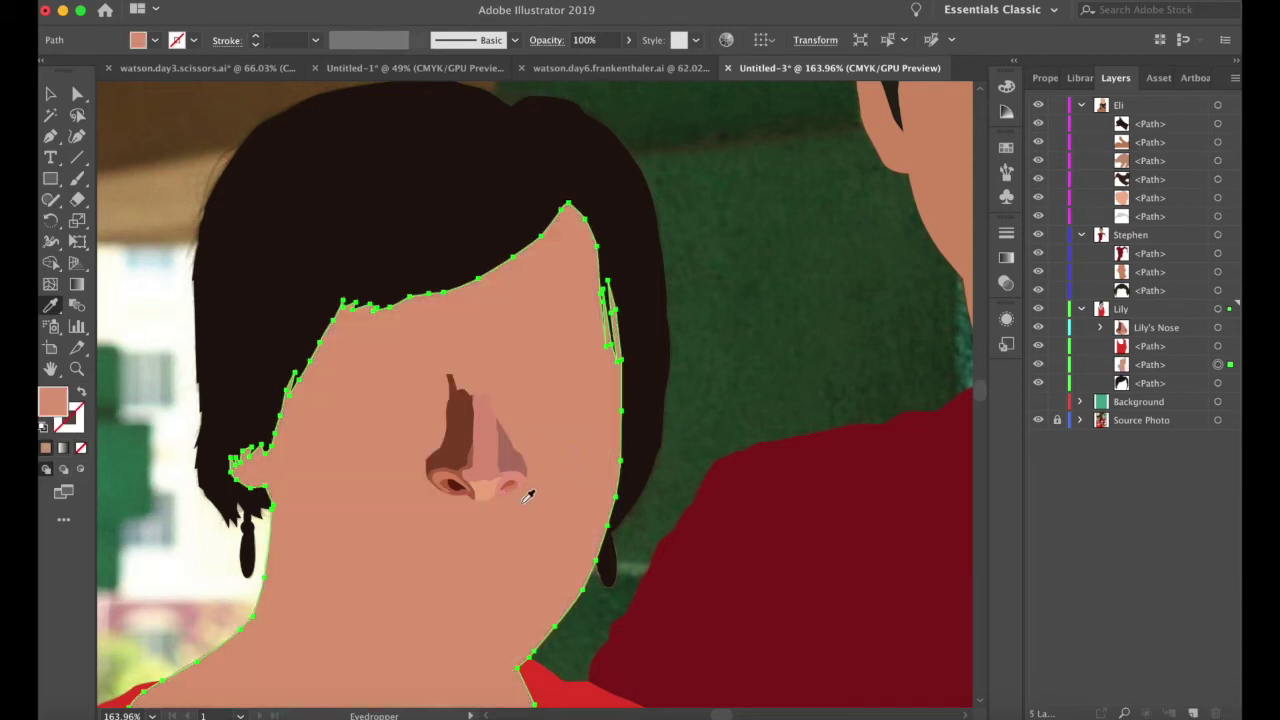
{"action": "key", "text": "v"}
{"action": "left_click", "coordinate": [166, 362]}
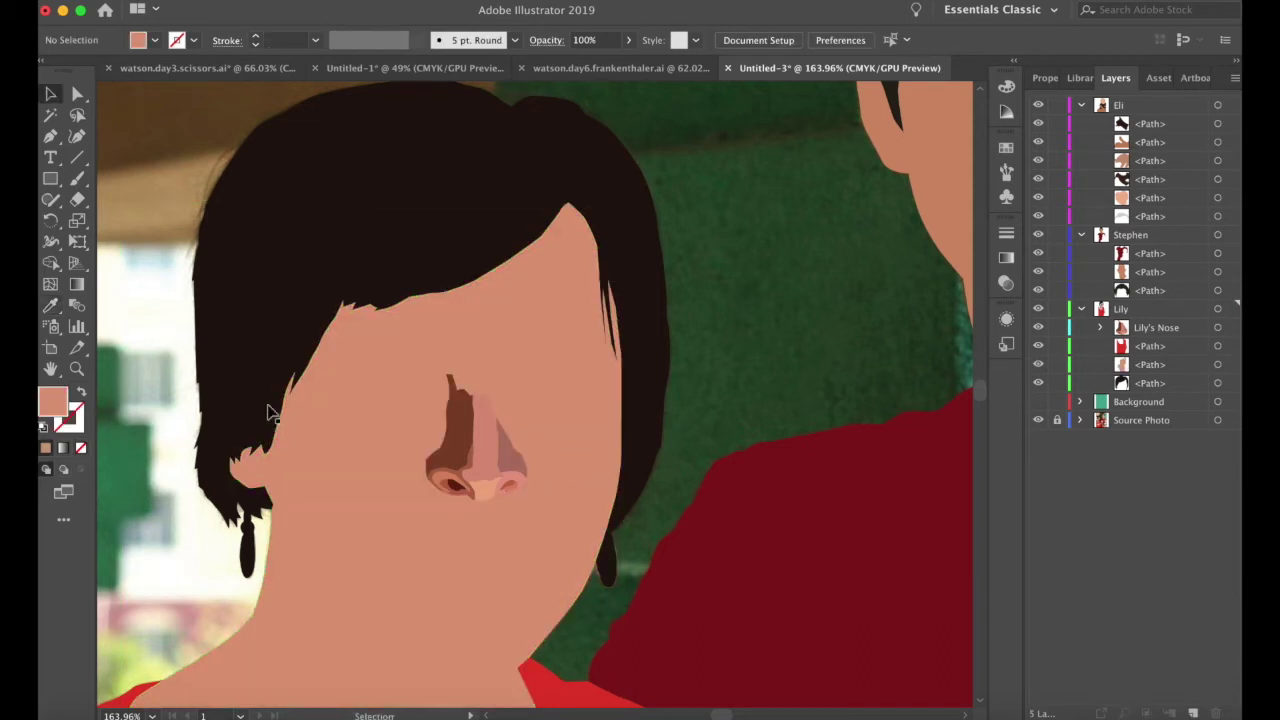
- Examine the nose up close against the peach face and the photo, switching the face to an outline and back to solid
{"action": "scroll", "coordinate": [366, 433], "scroll_direction": "up", "scroll_amount": 2}
{"action": "scroll", "coordinate": [366, 433], "scroll_direction": "down", "scroll_amount": 1}
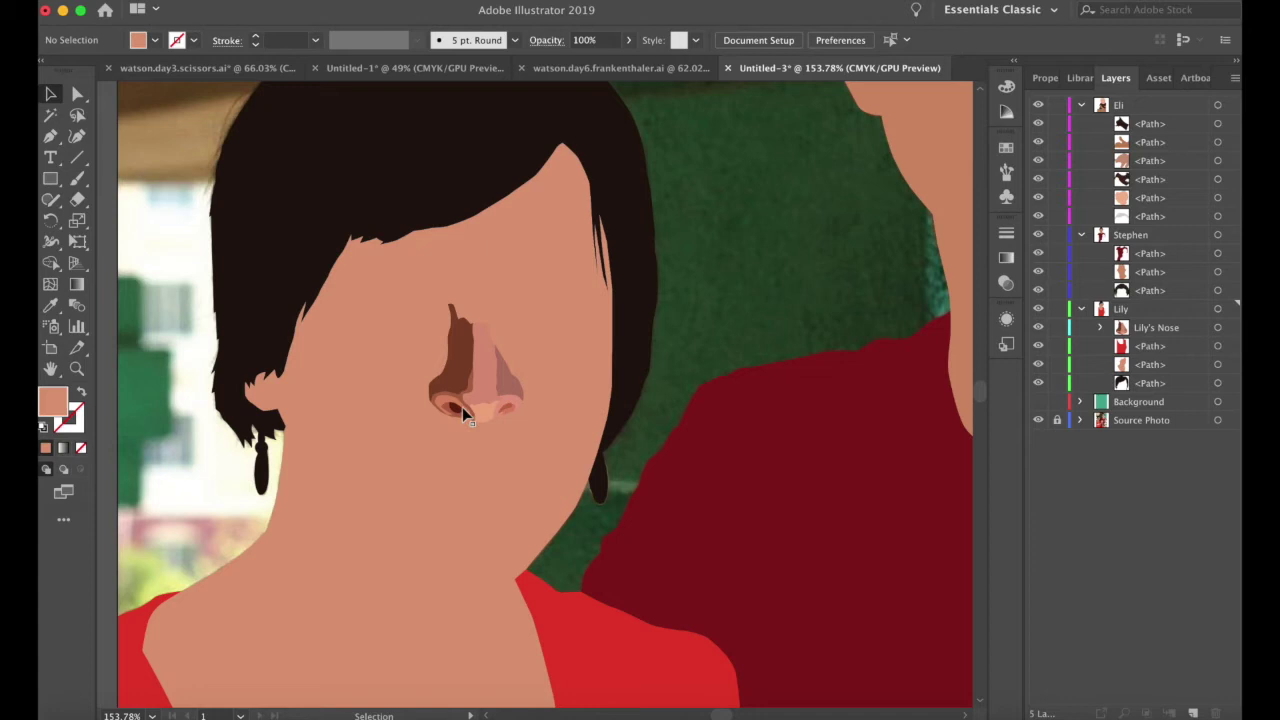
{"action": "scroll", "coordinate": [462, 407], "scroll_direction": "up", "scroll_amount": 3}
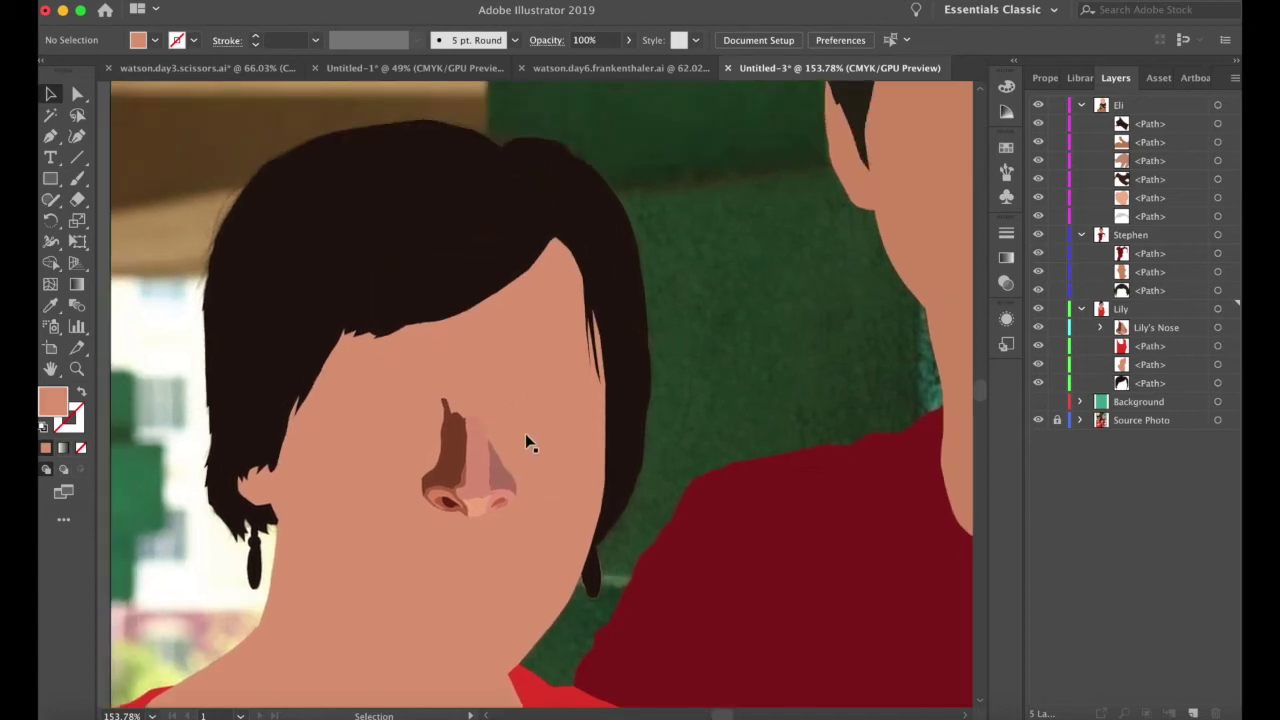
{"action": "scroll", "coordinate": [528, 440], "scroll_direction": "up", "scroll_amount": 10}
{"action": "scroll", "coordinate": [463, 384], "scroll_direction": "down", "scroll_amount": 2}
{"action": "scroll", "coordinate": [463, 384], "scroll_direction": "left", "scroll_amount": 2}
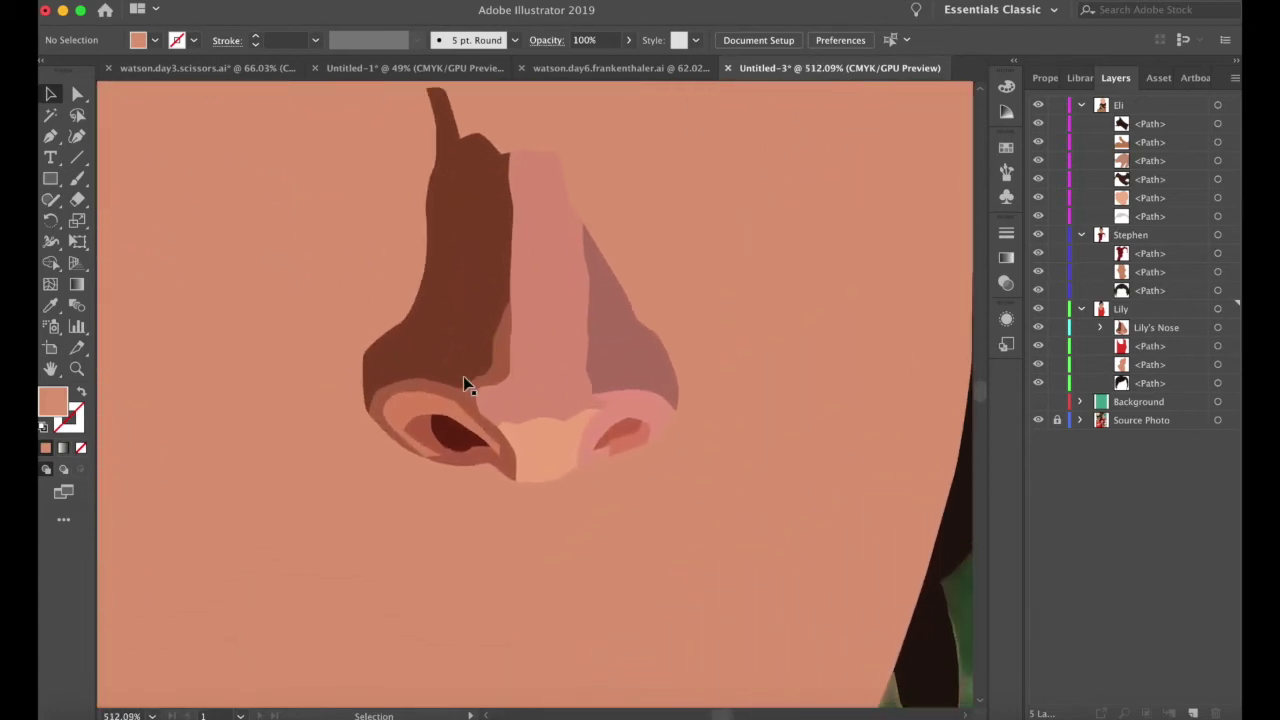
{"action": "left_click", "coordinate": [224, 513]}
{"action": "key", "text": "shift+x"}
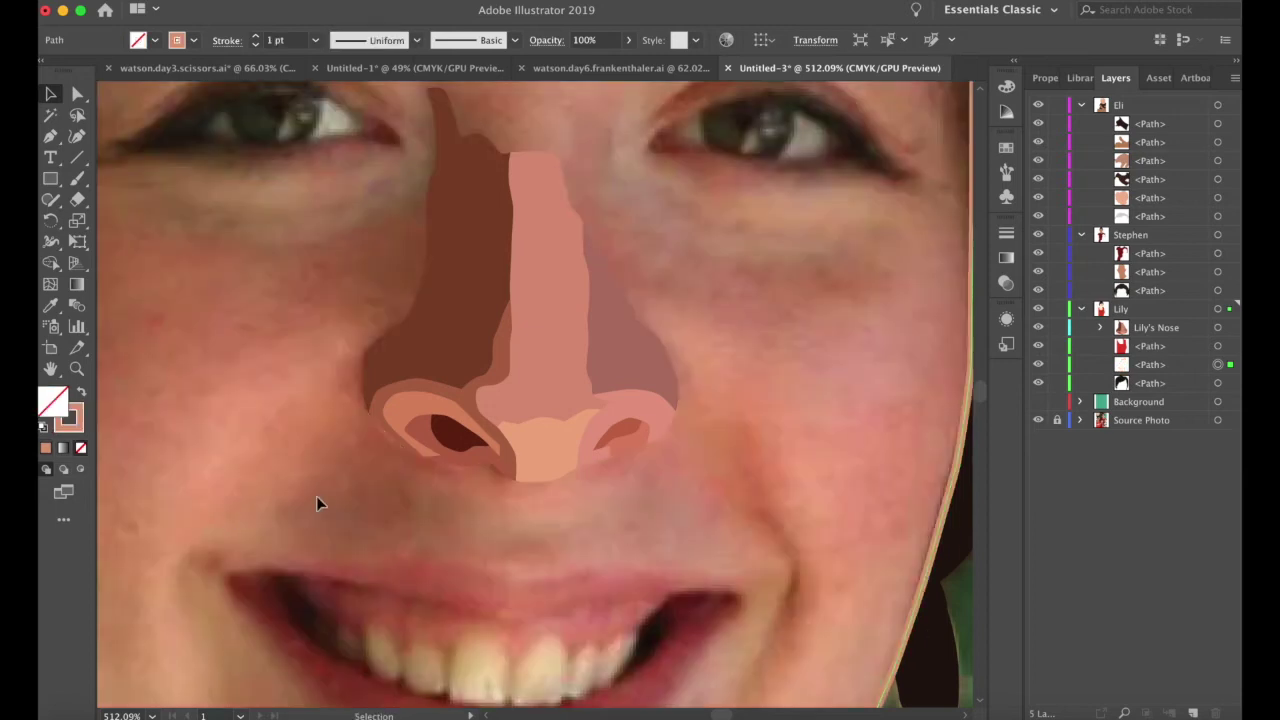
{"action": "scroll", "coordinate": [350, 497], "scroll_direction": "up", "scroll_amount": 1}
{"action": "scroll", "coordinate": [350, 497], "scroll_direction": "right", "scroll_amount": 1}
{"action": "scroll", "coordinate": [386, 500], "scroll_direction": "down", "scroll_amount": 5}
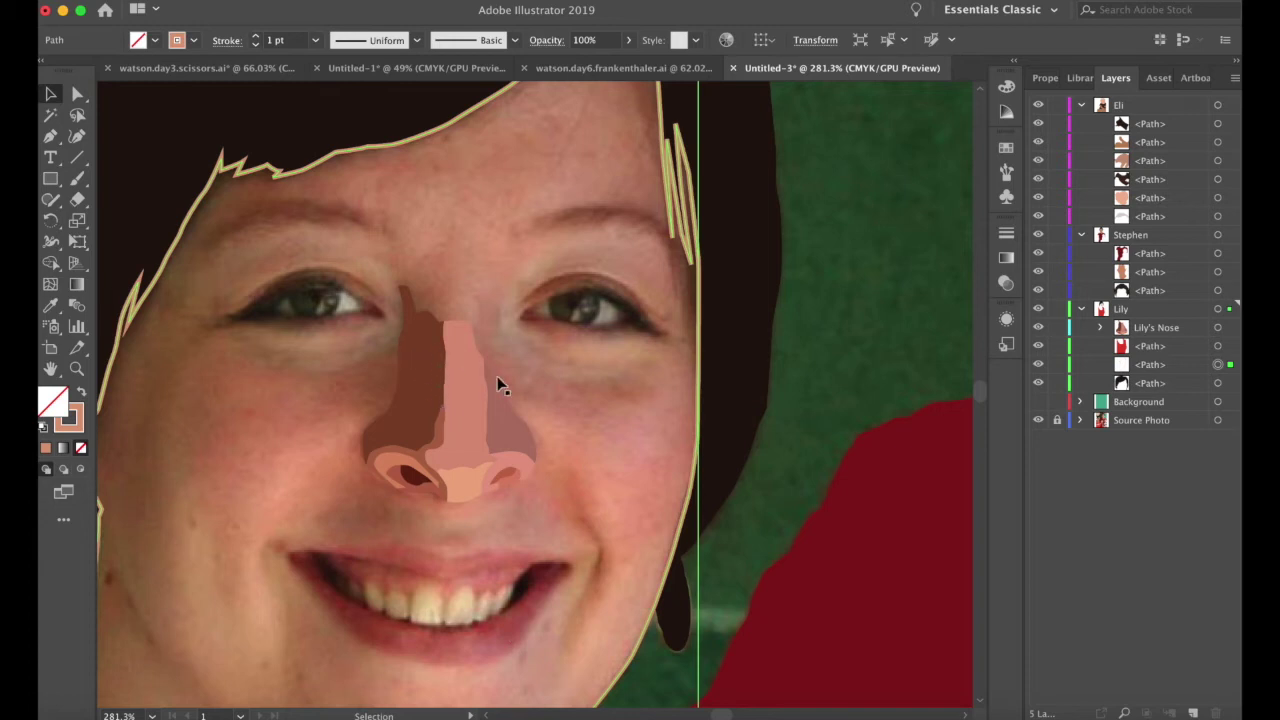
{"action": "key", "text": "shift+x"}
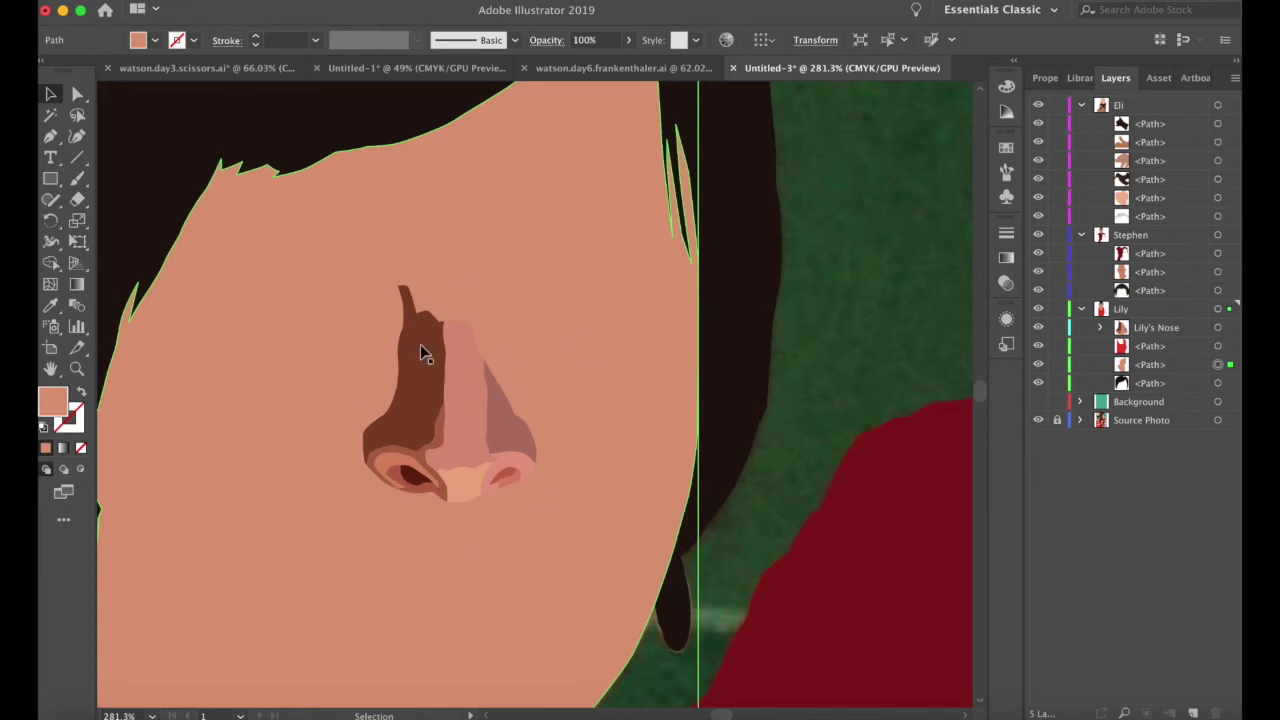
- Show the man's face and neck shape as an outline only, exposing his nose in the photo up close
{"action": "scroll", "coordinate": [283, 418], "scroll_direction": "down", "scroll_amount": 5}
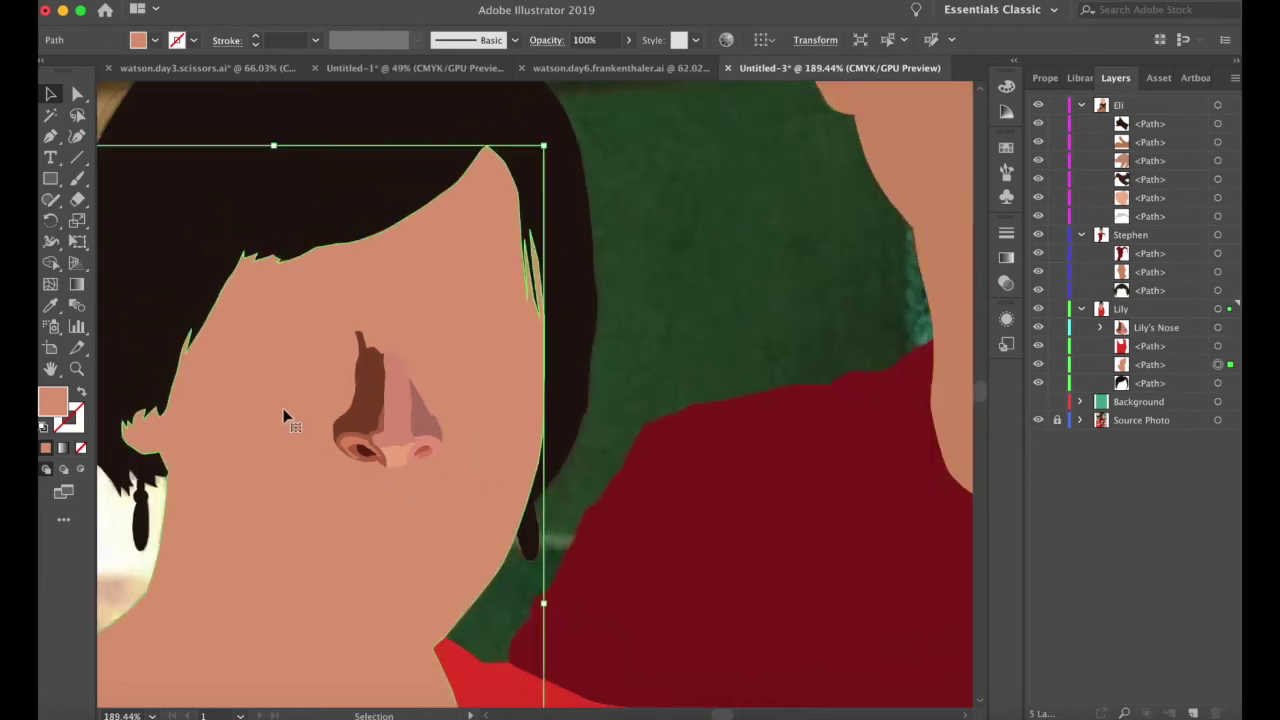
{"action": "left_click", "coordinate": [473, 393]}
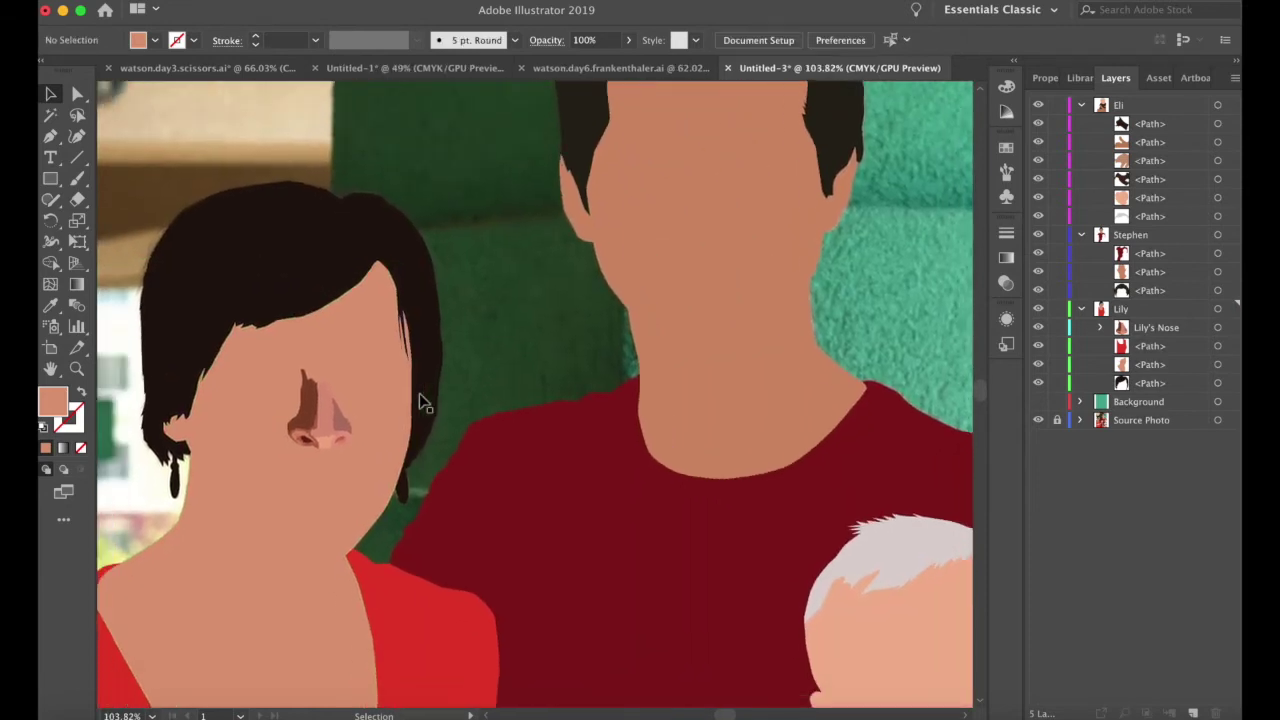
{"action": "scroll", "coordinate": [419, 393], "scroll_direction": "down", "scroll_amount": 2}
{"action": "scroll", "coordinate": [419, 393], "scroll_direction": "left", "scroll_amount": 3}
{"action": "scroll", "coordinate": [481, 363], "scroll_direction": "up", "scroll_amount": 4}
{"action": "scroll", "coordinate": [481, 363], "scroll_direction": "right", "scroll_amount": 4}
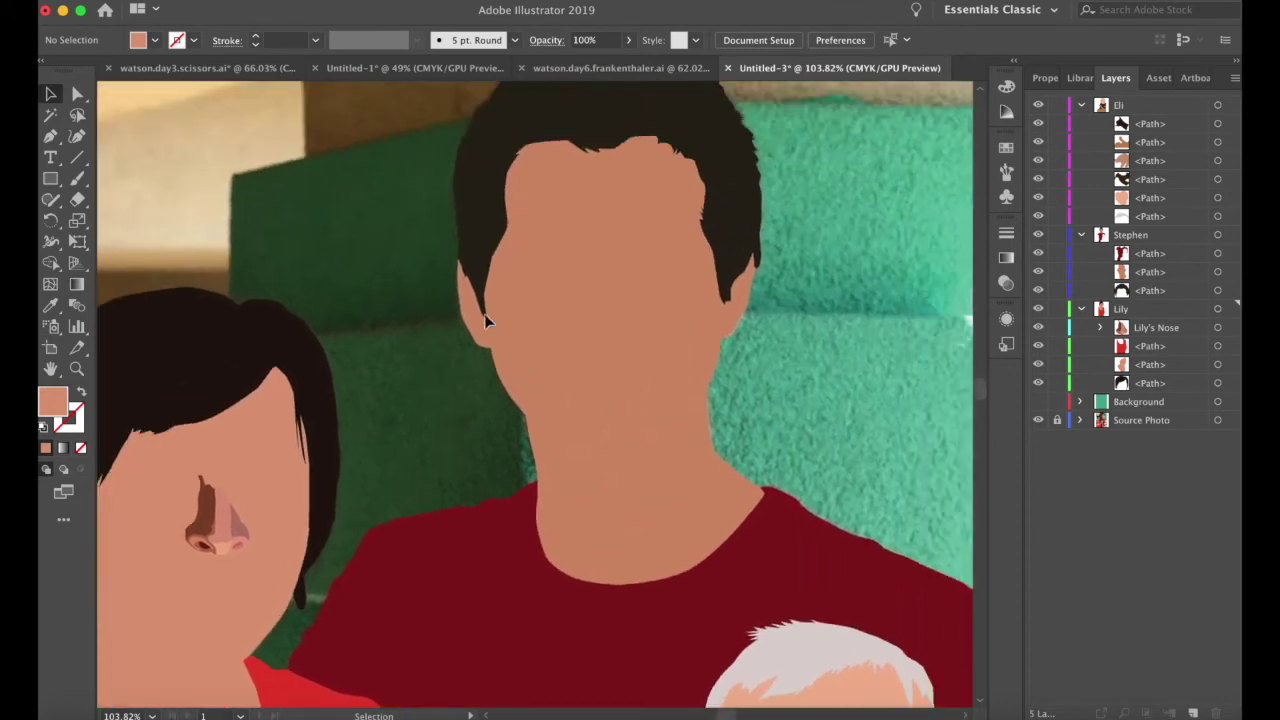
{"action": "left_click", "coordinate": [618, 351]}
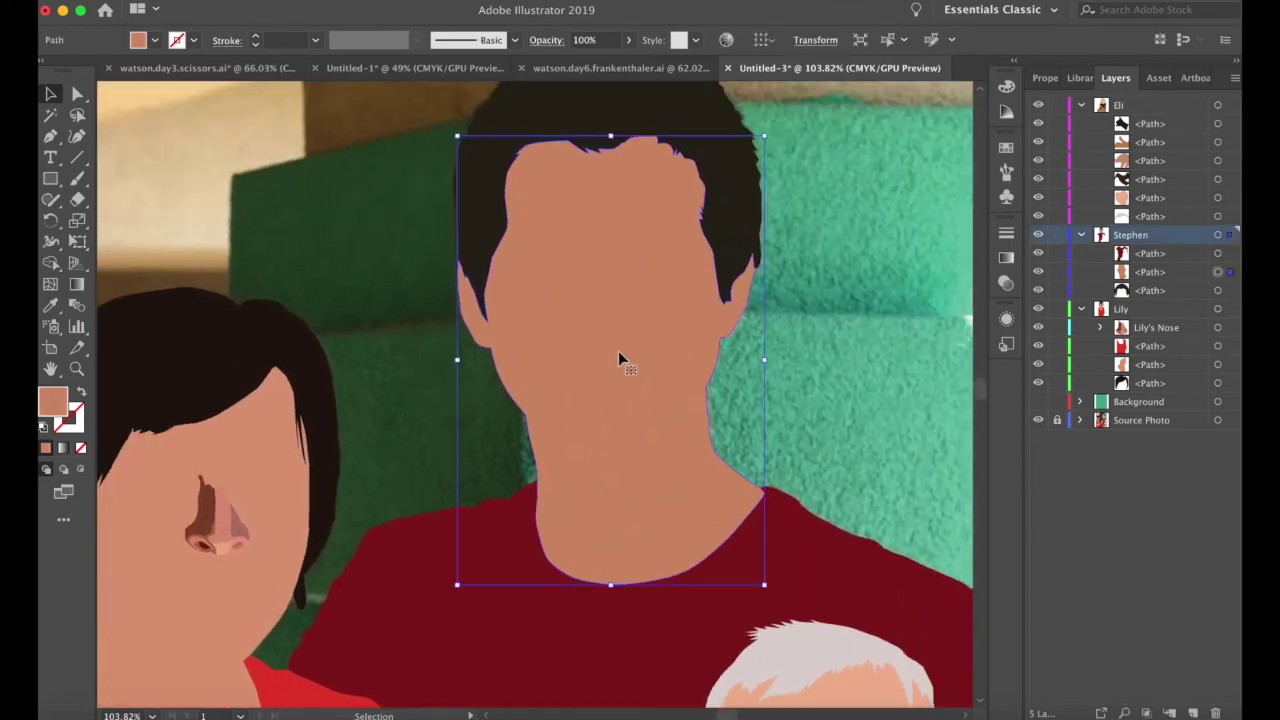
{"action": "key", "text": "shift+x"}
{"action": "scroll", "coordinate": [642, 357], "scroll_direction": "up", "scroll_amount": 6}
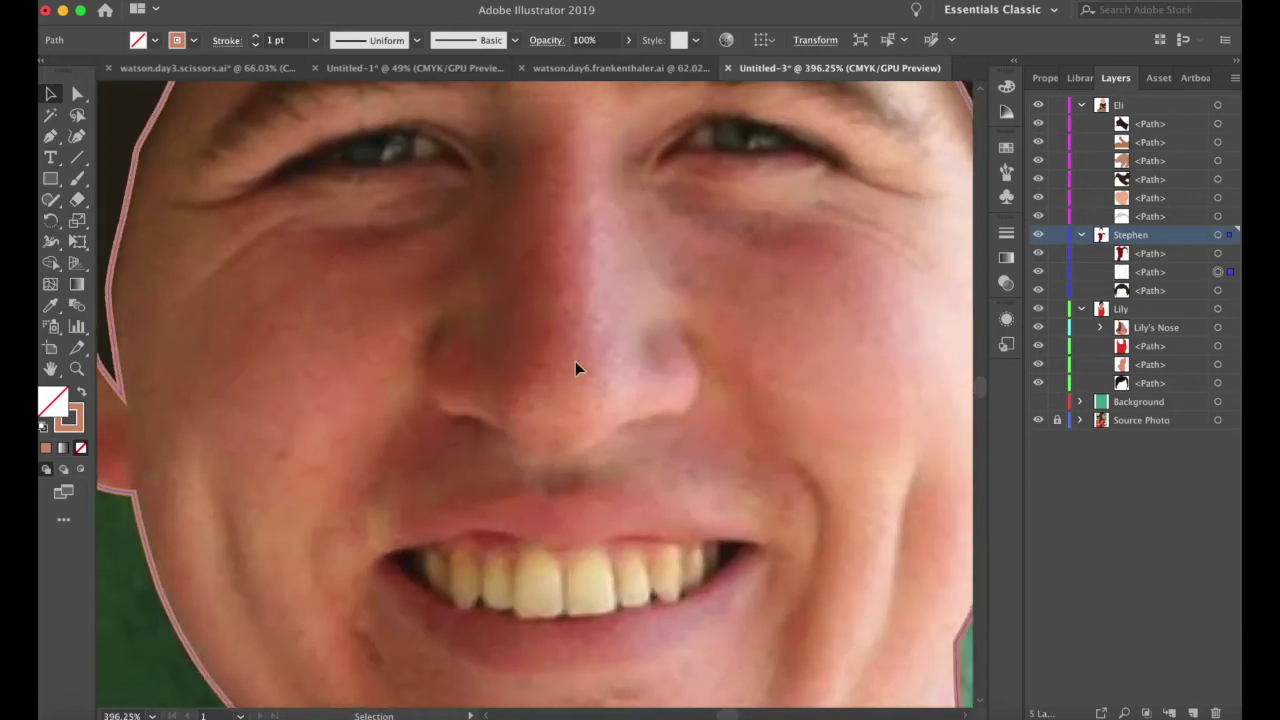
- Trace the man's whole nose, from nostril wings to bridge, as one closed path with the Pen tool
{"action": "key", "text": "p"}
{"action": "left_click_drag", "start_coordinate": [442, 348], "coordinate": [437, 356]}
{"action": "left_click_drag", "start_coordinate": [424, 384], "coordinate": [452, 432]}
{"action": "left_click_drag", "start_coordinate": [470, 433], "coordinate": [511, 460]}
{"action": "left_click_drag", "start_coordinate": [550, 467], "coordinate": [684, 427]}
{"action": "left_click_drag", "start_coordinate": [694, 405], "coordinate": [694, 397]}
{"action": "left_click_drag", "start_coordinate": [690, 371], "coordinate": [677, 342]}
{"action": "left_click_drag", "start_coordinate": [669, 334], "coordinate": [635, 291]}
{"action": "left_click", "coordinate": [640, 333]}
{"action": "left_click_drag", "start_coordinate": [627, 246], "coordinate": [625, 239]}
{"action": "left_click", "coordinate": [577, 140]}
{"action": "left_click", "coordinate": [574, 119]}
{"action": "left_click", "coordinate": [534, 116]}
{"action": "left_click_drag", "start_coordinate": [517, 141], "coordinate": [516, 187]}
{"action": "left_click_drag", "start_coordinate": [493, 221], "coordinate": [490, 228]}
{"action": "left_click_drag", "start_coordinate": [477, 271], "coordinate": [477, 278]}
{"action": "left_click", "coordinate": [481, 320]}
- Give the man's nose outline a reddish stroke sampled from the bridge of his nose in the photo
{"action": "left_click", "coordinate": [592, 231]}
{"action": "key", "text": "shift+x"}
{"action": "key", "text": "v"}
{"action": "scroll", "coordinate": [480, 375], "scroll_direction": "up", "scroll_amount": 3}
{"action": "key", "text": "p"}
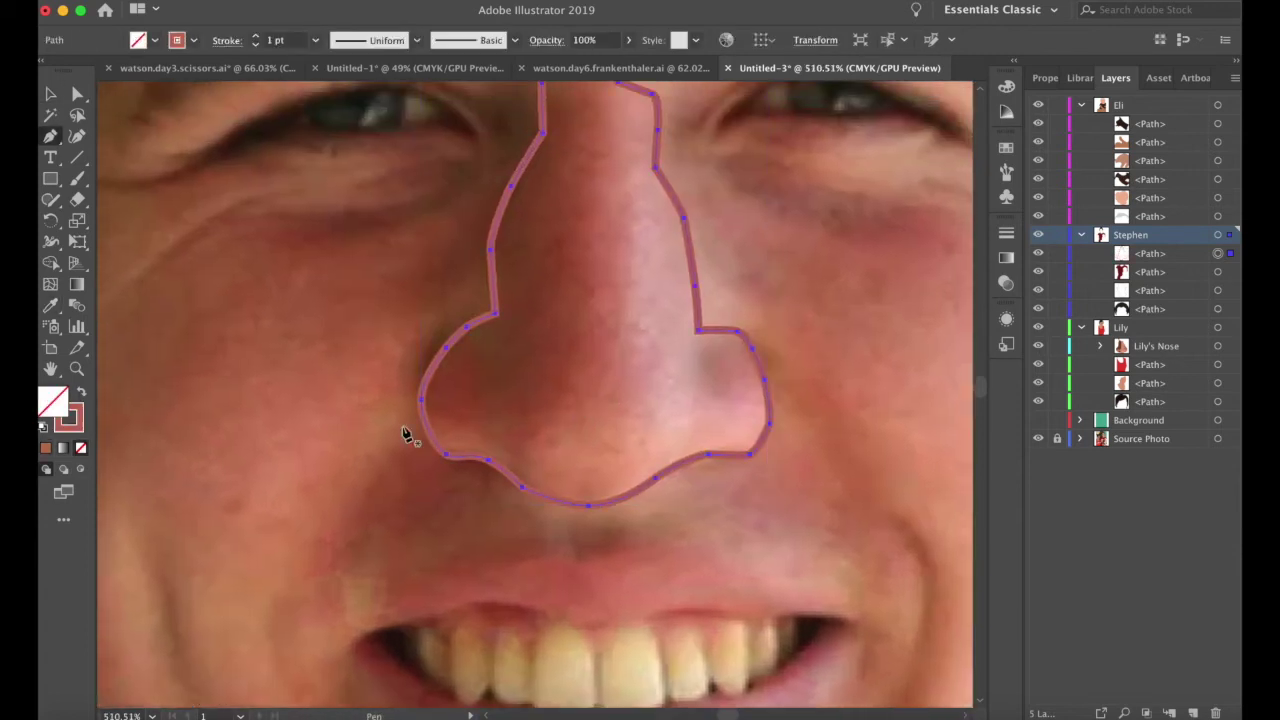
- Draw a pen line across the nose outline that bounds the shadowed side from the nostril wing up to the bridge
{"action": "left_click", "coordinate": [405, 428]}
{"action": "left_click_drag", "start_coordinate": [462, 424], "coordinate": [472, 428]}
{"action": "left_click_drag", "start_coordinate": [528, 457], "coordinate": [534, 439]}
{"action": "left_click", "coordinate": [589, 294]}
{"action": "left_click", "coordinate": [584, 256]}
{"action": "scroll", "coordinate": [587, 256], "scroll_direction": "up", "scroll_amount": 3}
{"action": "left_click", "coordinate": [589, 170]}
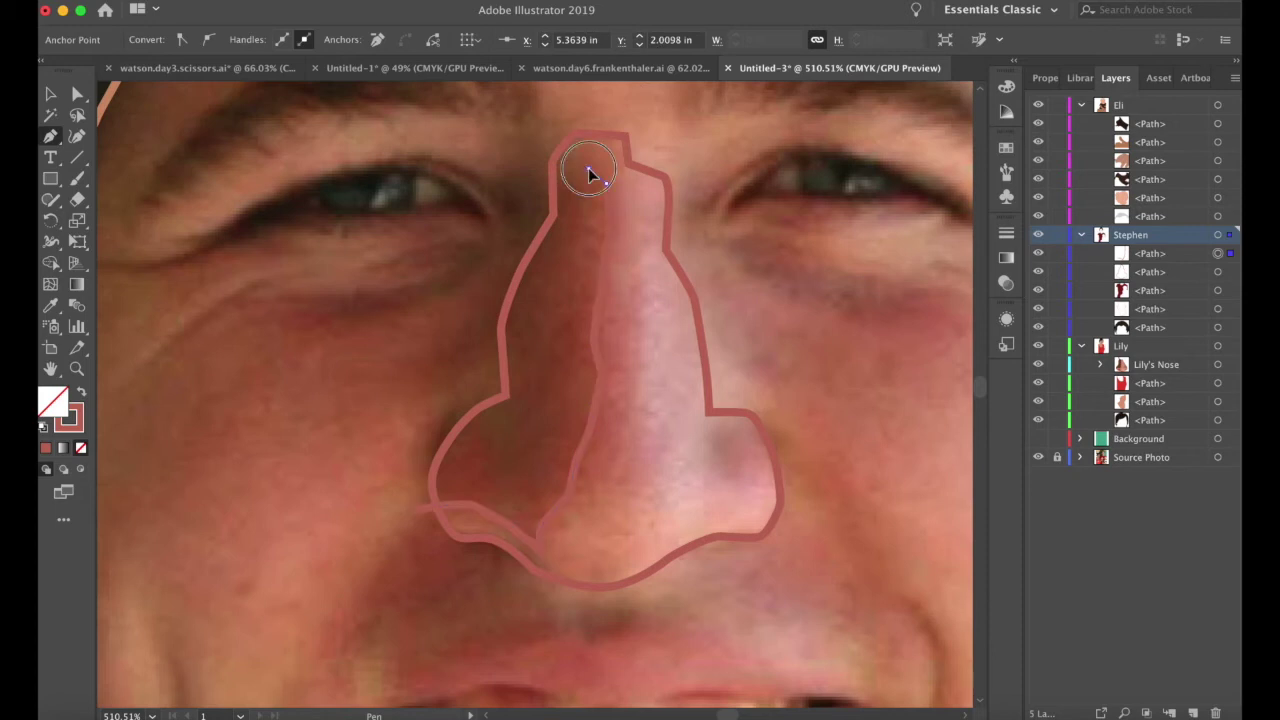
{"action": "left_click", "coordinate": [540, 182]}
- Split the nose along the shadow line, fill the shadowed side with dark reddish brown, and delete the leftover piece
{"action": "key", "text": "v"}
{"action": "left_click", "coordinate": [503, 358], "text": "shift"}
{"action": "key", "text": "shift+m"}
{"action": "left_click", "coordinate": [503, 358]}
{"action": "key", "text": "i"}
{"action": "left_click", "coordinate": [1231, 271], "text": "shift"}
{"action": "key", "text": "Delete"}
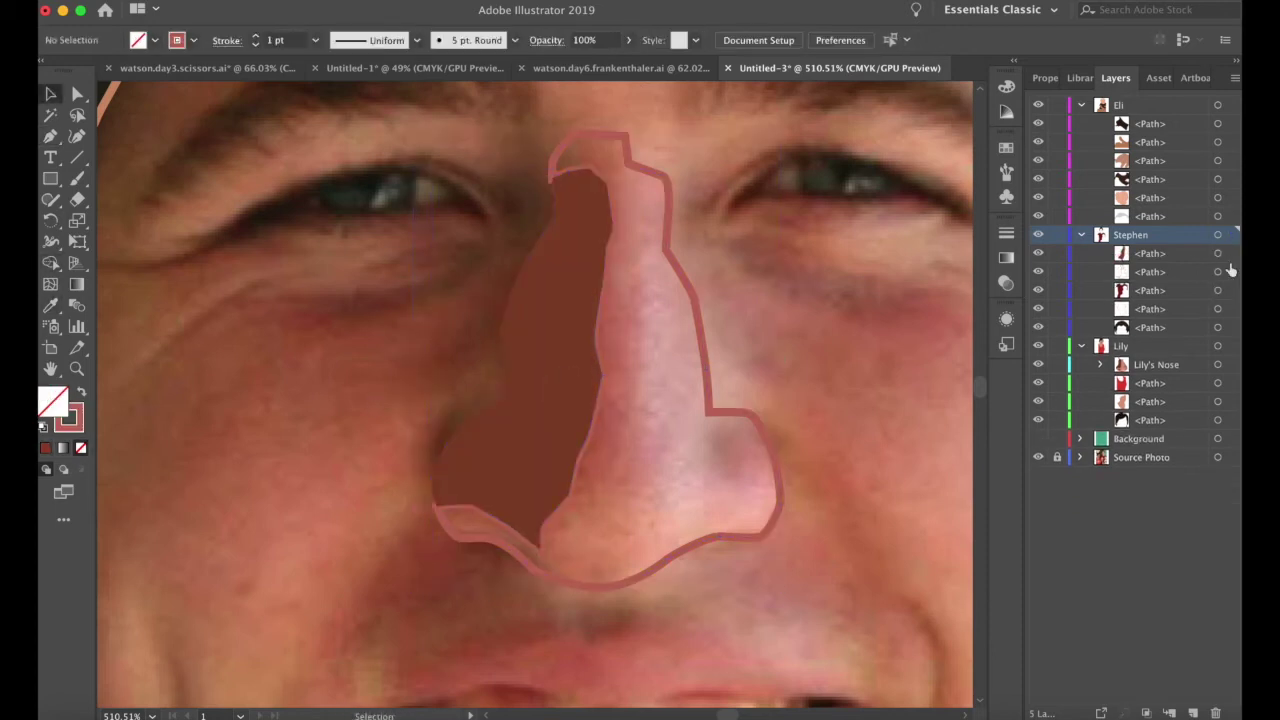
- Cut a rounded patch out of the nostril wing on the lit side, fill it dusty pink, and delete the leftover pieces
{"action": "scroll", "coordinate": [609, 471], "scroll_direction": "right", "scroll_amount": 3}
{"action": "key", "text": "p"}
{"action": "left_click", "coordinate": [656, 373]}
{"action": "left_click_drag", "start_coordinate": [606, 398], "coordinate": [601, 406]}
{"action": "left_click_drag", "start_coordinate": [630, 463], "coordinate": [657, 460]}
{"action": "left_click", "coordinate": [700, 450]}
{"action": "key", "text": "v"}
{"action": "key", "text": "shift+m"}
{"action": "key", "text": "v"}
{"action": "left_click", "coordinate": [763, 447], "text": "shift"}
{"action": "key", "text": "Delete"}
{"action": "left_click", "coordinate": [690, 457]}
{"action": "key", "text": "Delete"}
- Draw a pen line down the bridge and around the nose tip, separating the reddish midtone from the pale highlight
{"action": "scroll", "coordinate": [690, 456], "scroll_direction": "left", "scroll_amount": 3}
{"action": "key", "text": "p"}
{"action": "left_click", "coordinate": [635, 161]}
{"action": "left_click", "coordinate": [605, 184]}
{"action": "left_click", "coordinate": [612, 235]}
{"action": "left_click", "coordinate": [620, 267]}
{"action": "left_click", "coordinate": [620, 299]}
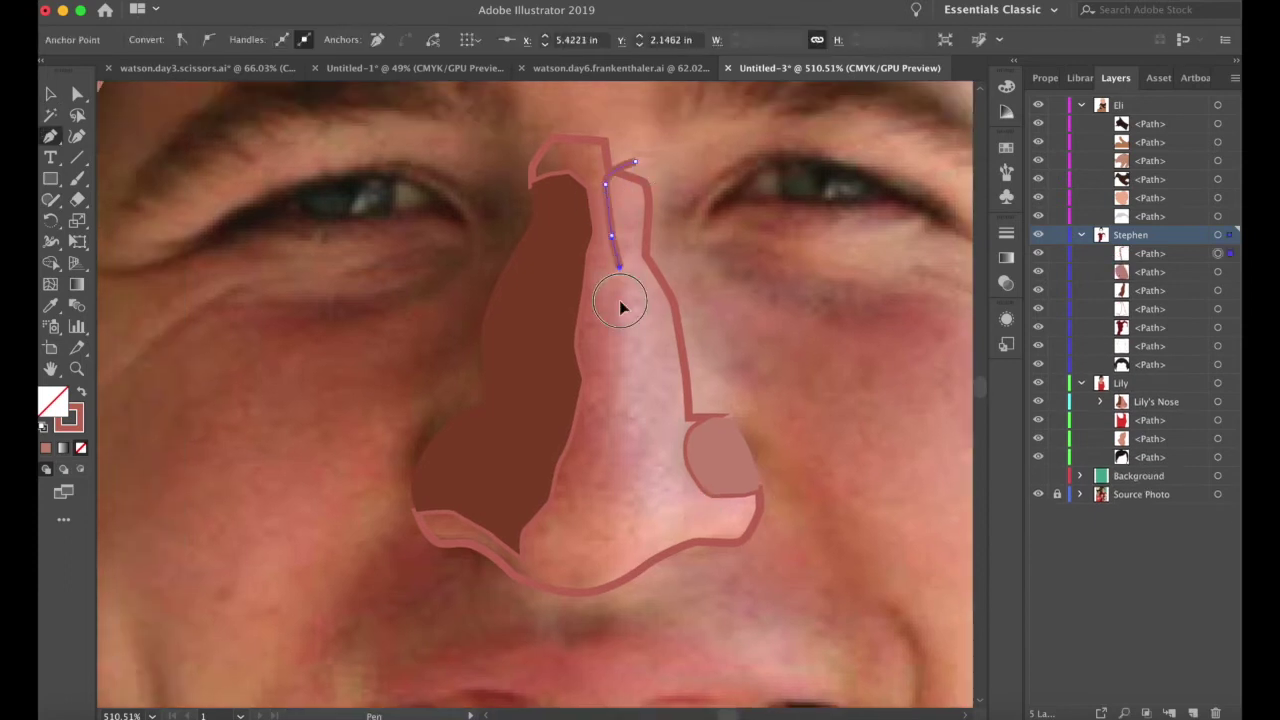
{"action": "left_click", "coordinate": [553, 521]}
{"action": "left_click", "coordinate": [541, 544]}
{"action": "left_click", "coordinate": [537, 562]}
{"action": "left_click", "coordinate": [596, 563]}
{"action": "left_click", "coordinate": [601, 576]}
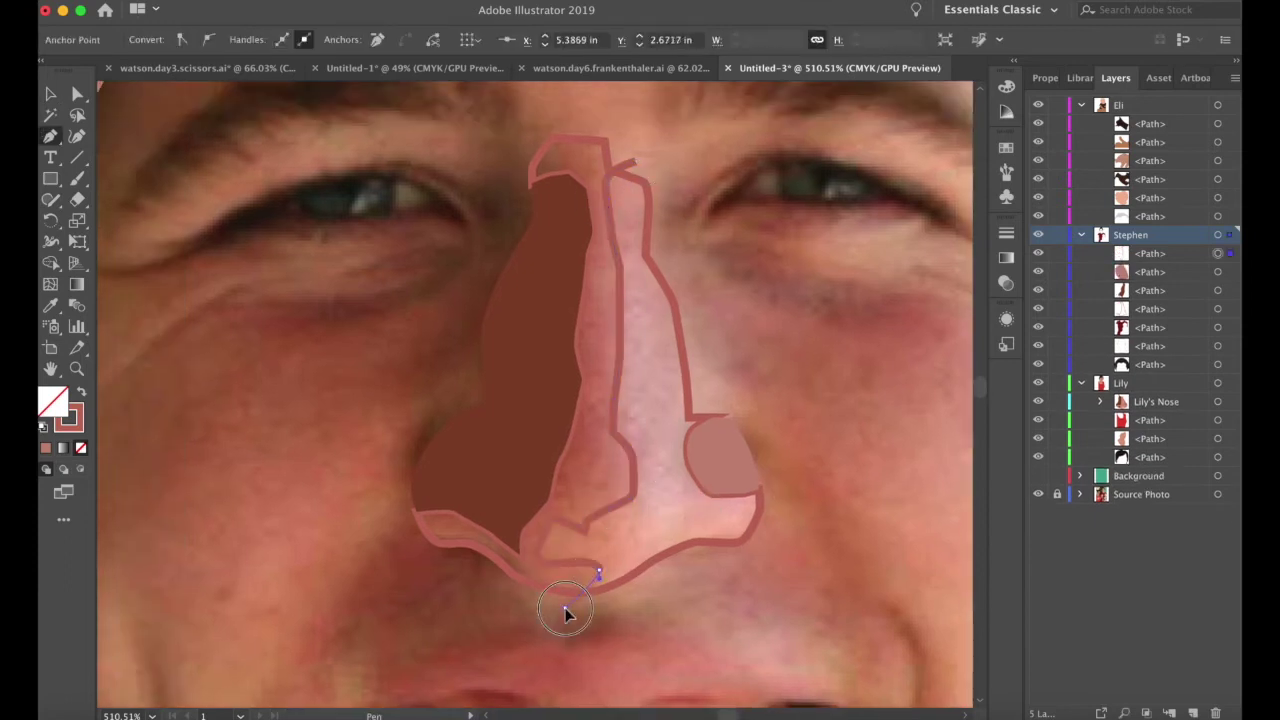
{"action": "left_click", "coordinate": [572, 603]}
- Split the nose along the midtone line, fill the pieces brick red and pale pink, and delete the stray end
{"action": "key", "text": "v"}
{"action": "left_click", "coordinate": [685, 544], "text": "shift"}
{"action": "left_click", "coordinate": [608, 158]}
{"action": "key", "text": "i"}
{"action": "left_click", "coordinate": [686, 371]}
{"action": "key", "text": "i"}
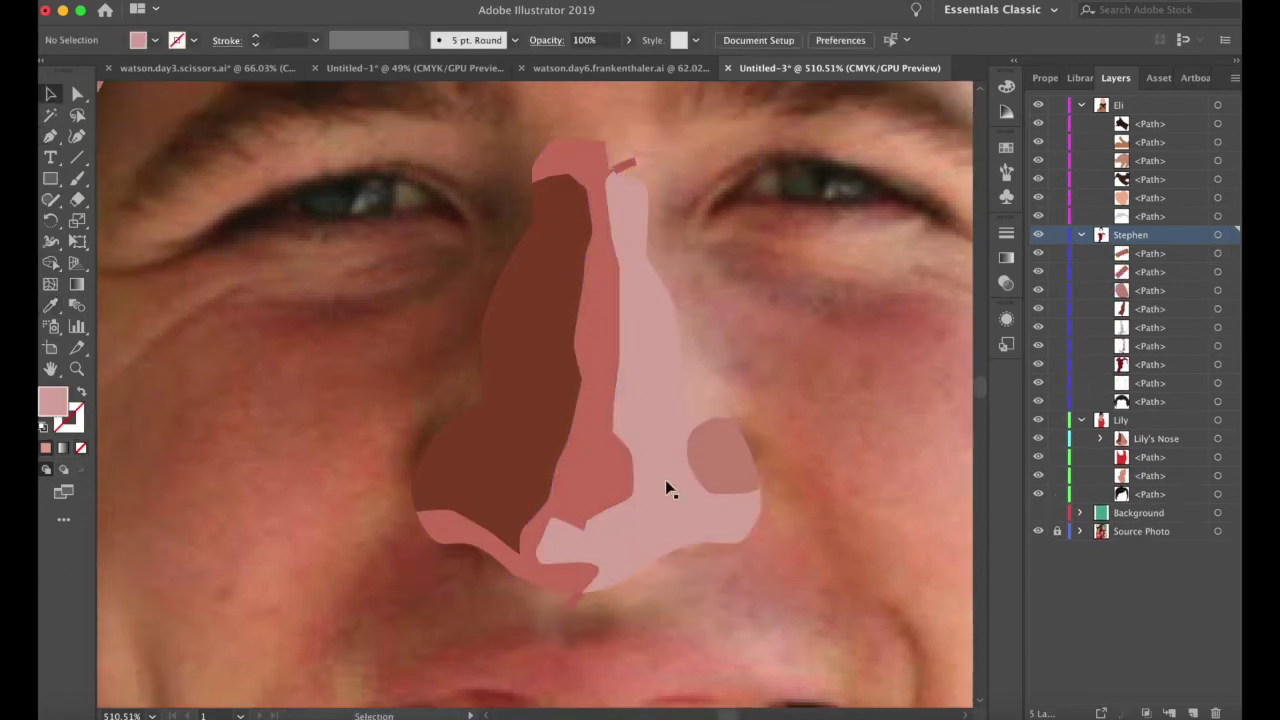
{"action": "left_click", "coordinate": [626, 164]}
{"action": "key", "text": "Delete"}
- Preview the man's nose against his solid face fill and return the face to an outline
{"action": "scroll", "coordinate": [620, 370], "scroll_direction": "down", "scroll_amount": 5}
{"action": "left_click", "coordinate": [424, 592]}
{"action": "key", "text": "shift+x"}
{"action": "scroll", "coordinate": [640, 360], "scroll_direction": "up", "scroll_amount": 5}
{"action": "key", "text": "shift+x"}
- Show the nose's dark side as an outline and split off a shadow patch above the nostril wing, deleting the leftover
{"action": "left_click", "coordinate": [454, 497]}
{"action": "key", "text": "shift+x"}
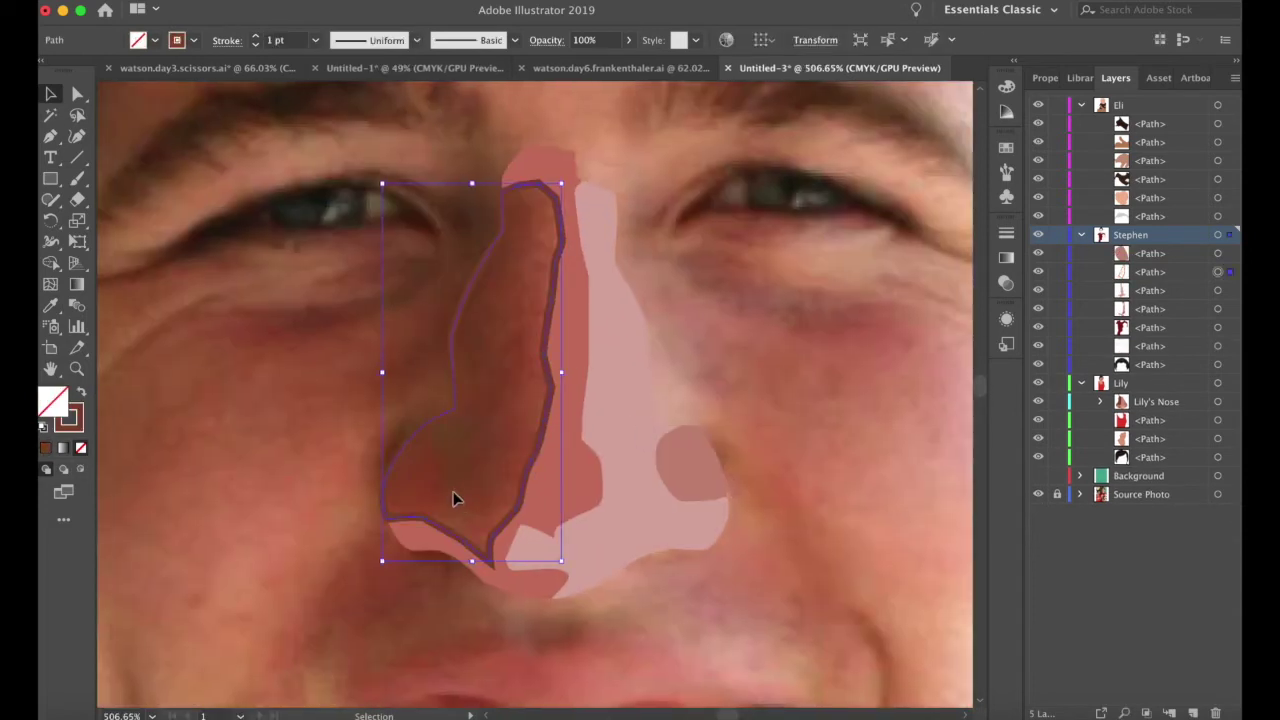
{"action": "key", "text": "p"}
{"action": "left_click", "coordinate": [395, 439]}
{"action": "left_click", "coordinate": [434, 442]}
{"action": "key", "text": "v"}
{"action": "left_click", "coordinate": [388, 476], "text": "shift"}
{"action": "key", "text": "shift+m"}
{"action": "key", "text": "v"}
{"action": "left_click", "coordinate": [450, 422]}
{"action": "left_click", "coordinate": [1230, 254]}
{"action": "key", "text": "Delete"}
{"action": "key", "text": "shift+x"}
{"action": "key", "text": "shift+x"}
- Draw a pen line from the nostril wing around the inner shadow and up the dark side to the bridge
{"action": "key", "text": "p"}
{"action": "left_click", "coordinate": [374, 469]}
{"action": "left_click", "coordinate": [425, 453]}
{"action": "left_click", "coordinate": [440, 485]}
{"action": "left_click", "coordinate": [468, 502]}
{"action": "left_click", "coordinate": [492, 492]}
{"action": "left_click", "coordinate": [505, 453]}
{"action": "left_click", "coordinate": [517, 226]}
{"action": "left_click", "coordinate": [516, 199]}
{"action": "left_click", "coordinate": [490, 166]}
- Split the nose's dark side along the inner shadow line and recolour the pieces in browns sampled from the photo
{"action": "key", "text": "v"}
{"action": "left_click", "coordinate": [453, 325], "text": "shift"}
{"action": "key", "text": "shift+m"}
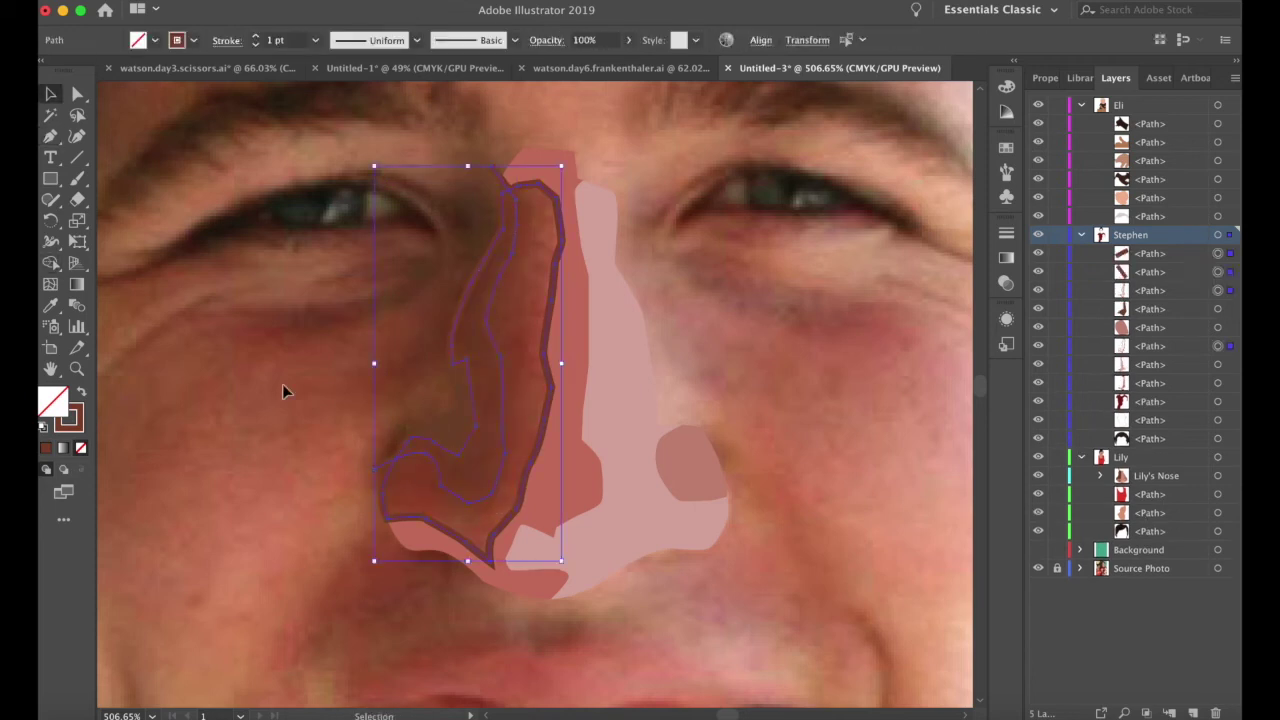
{"action": "key", "text": "i"}
{"action": "key", "text": "shift+x"}
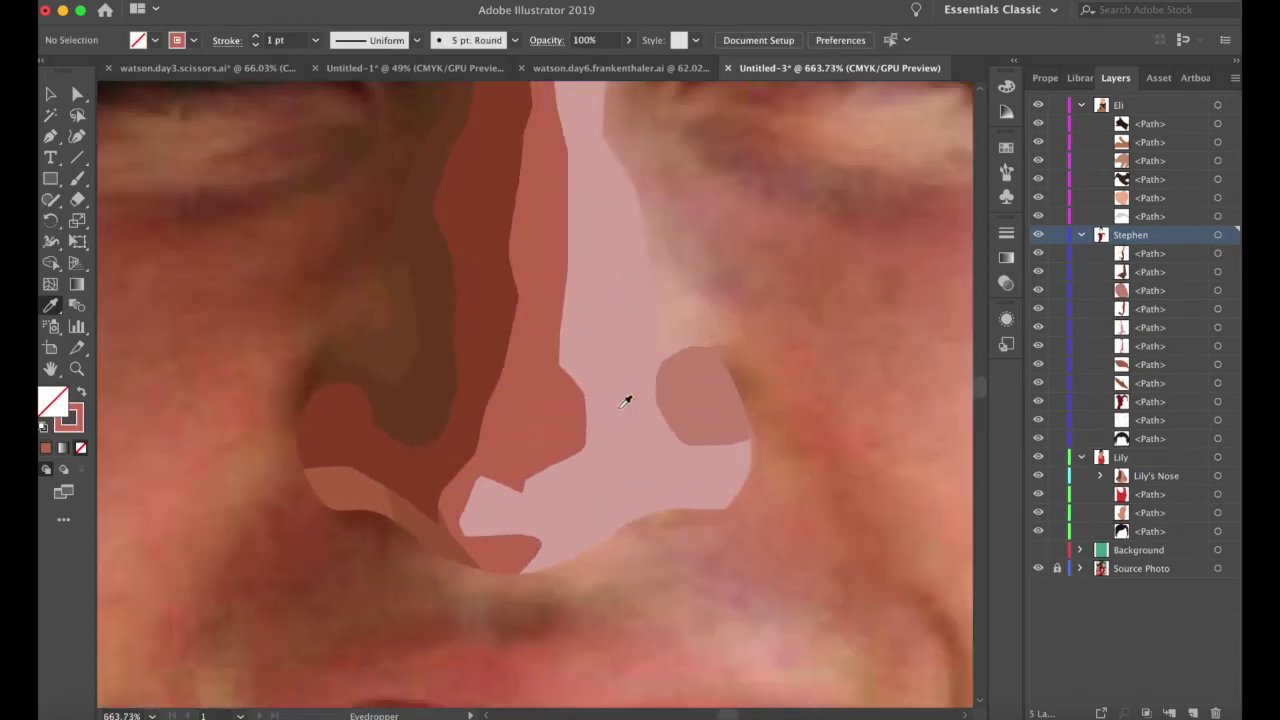
- Show the man's face and neck with its solid fill and compare his nose with the woman's
{"action": "key", "text": "v"}
{"action": "left_click", "coordinate": [605, 511]}
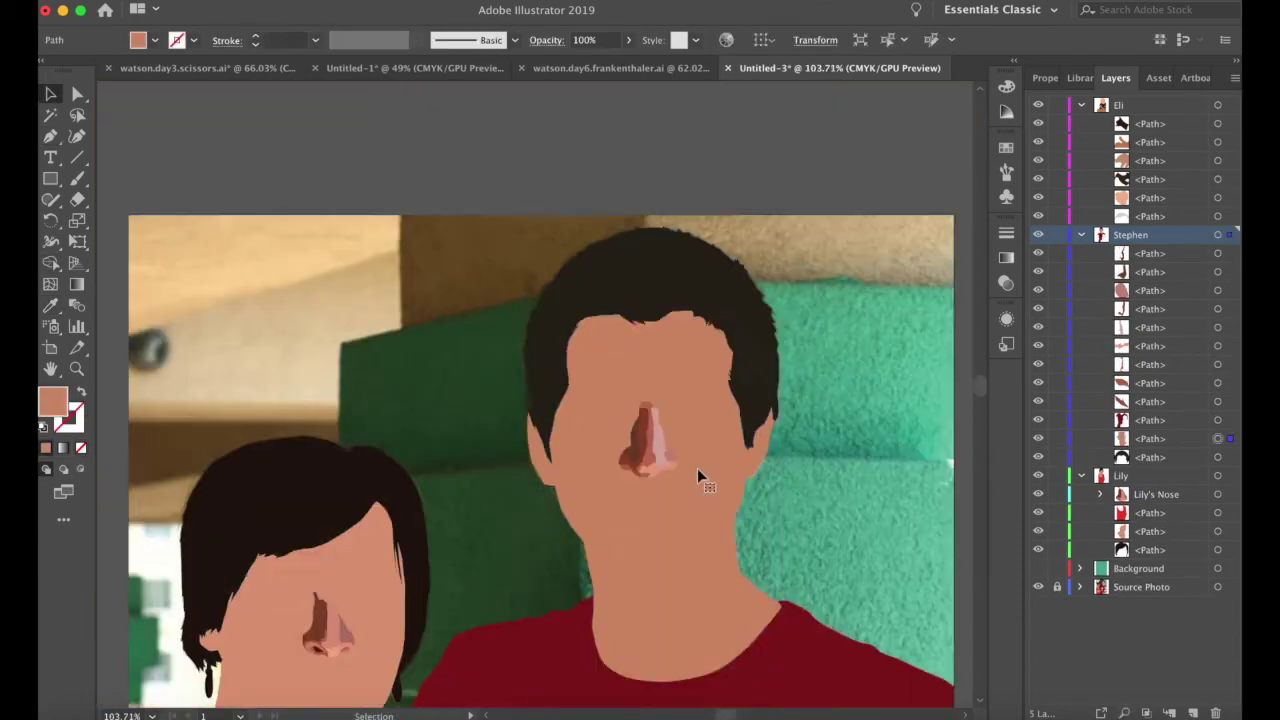
{"action": "left_click", "coordinate": [698, 474]}
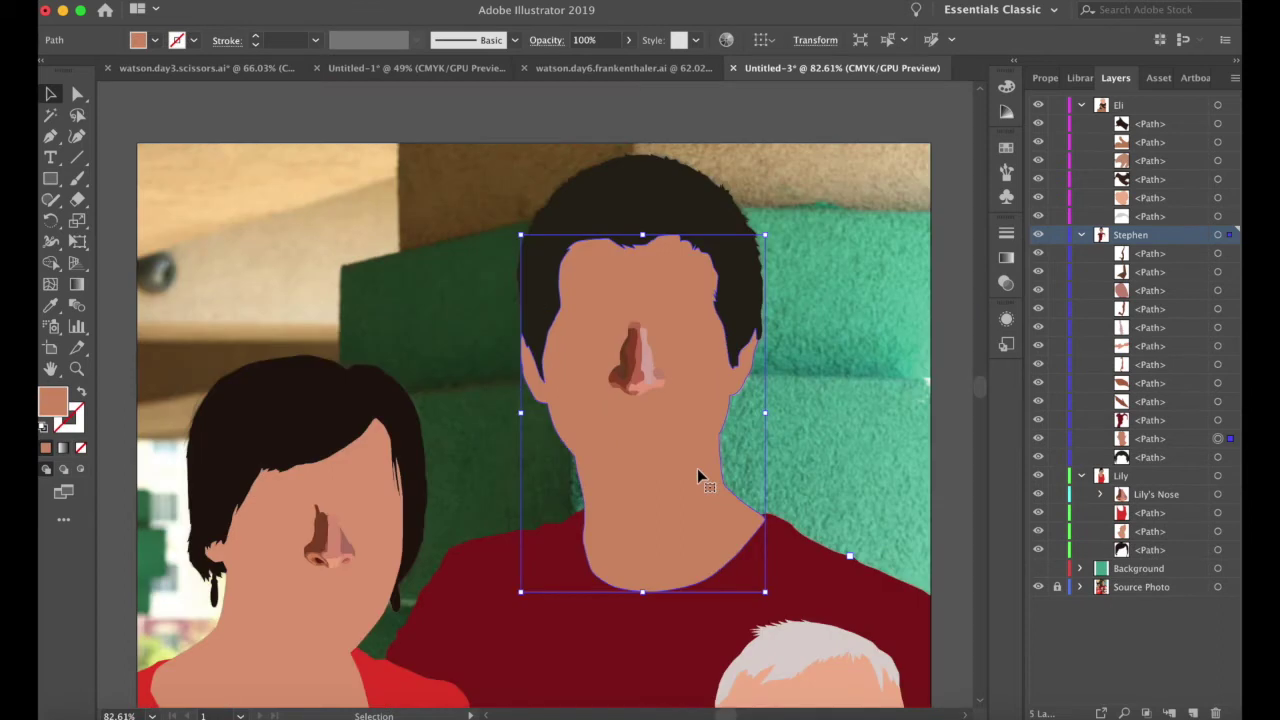
{"action": "scroll", "coordinate": [697, 468], "scroll_direction": "down", "scroll_amount": 5}
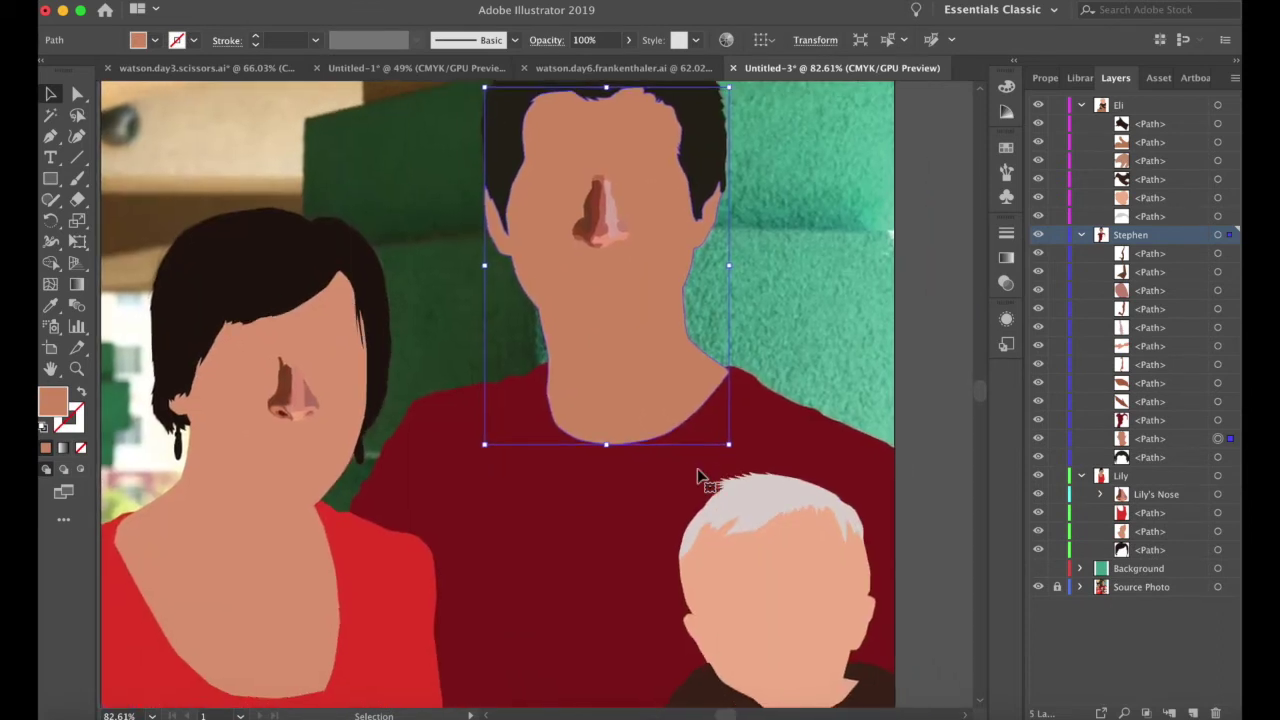
{"action": "scroll", "coordinate": [697, 468], "scroll_direction": "right", "scroll_amount": 2}
{"action": "scroll", "coordinate": [729, 234], "scroll_direction": "up", "scroll_amount": 5}
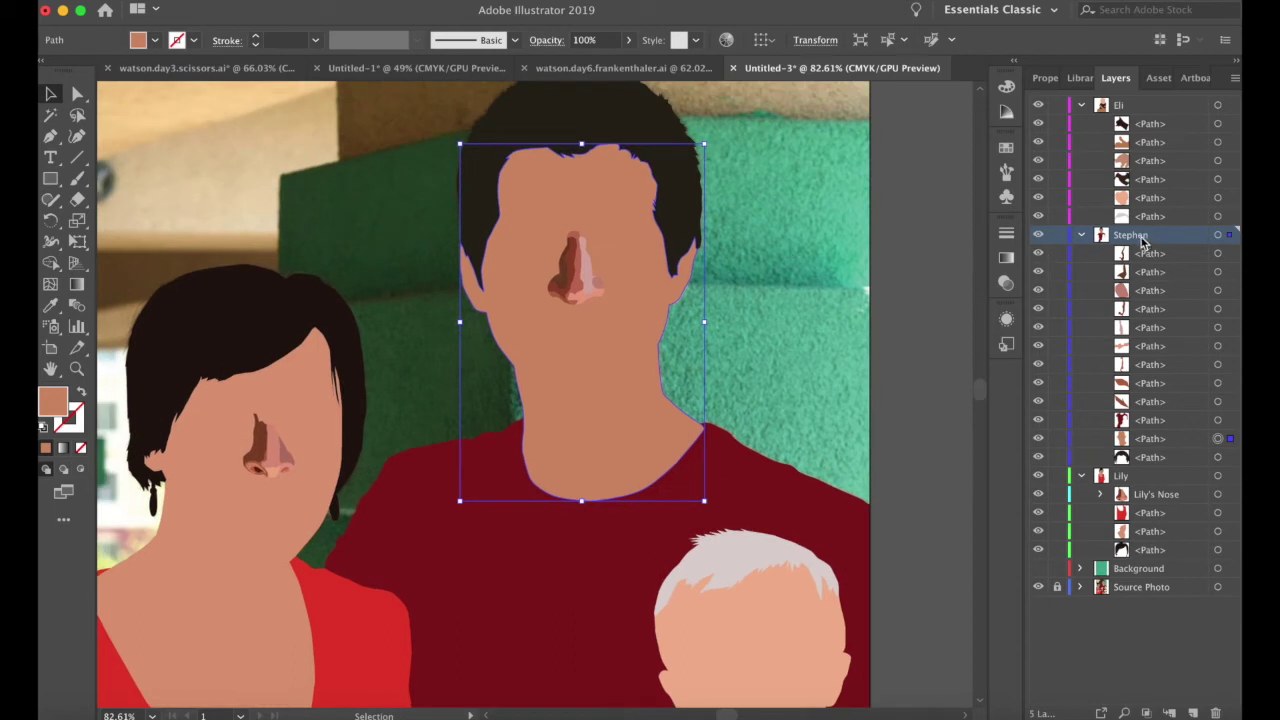
- Add a sublayer inside the man's layer and name it as his nose layer, matching the woman's nose sublayer
{"action": "left_click", "coordinate": [1168, 712]}
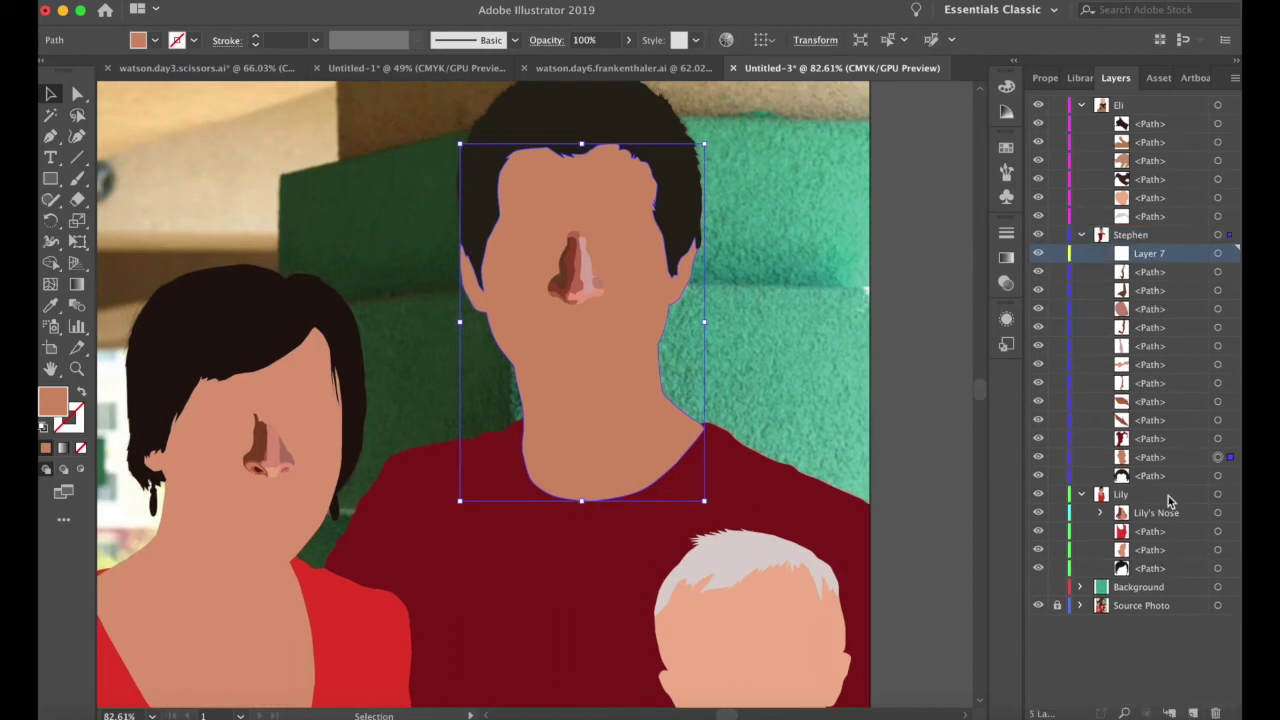
{"action": "double_click", "coordinate": [1151, 256]}
{"action": "type", "text": "Stephen's Nose"}
{"action": "key", "text": "Return"}
{"action": "left_click", "coordinate": [714, 337]}
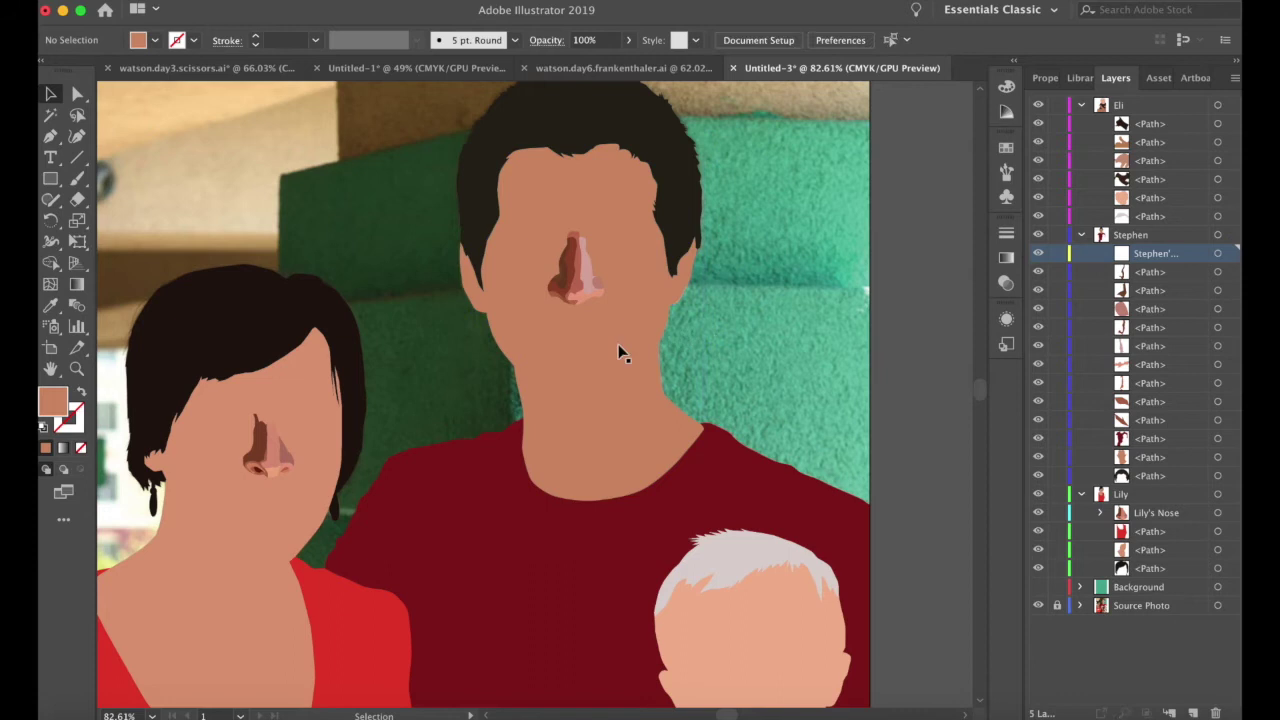
- Turn the man's face into an outline and move all his nose shapes into the new nose sublayer
{"action": "left_click", "coordinate": [585, 375]}
{"action": "key", "text": "shift+x"}
{"action": "left_click", "coordinate": [811, 316]}
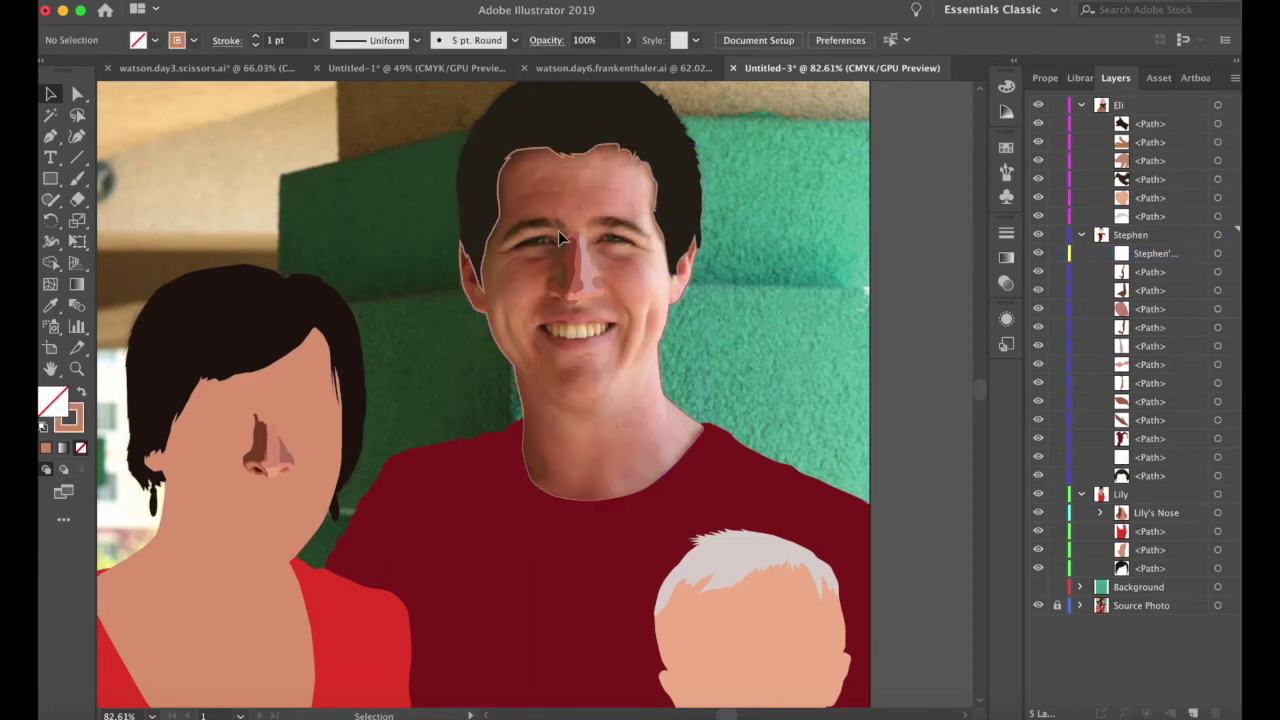
{"action": "left_click", "coordinate": [603, 301]}
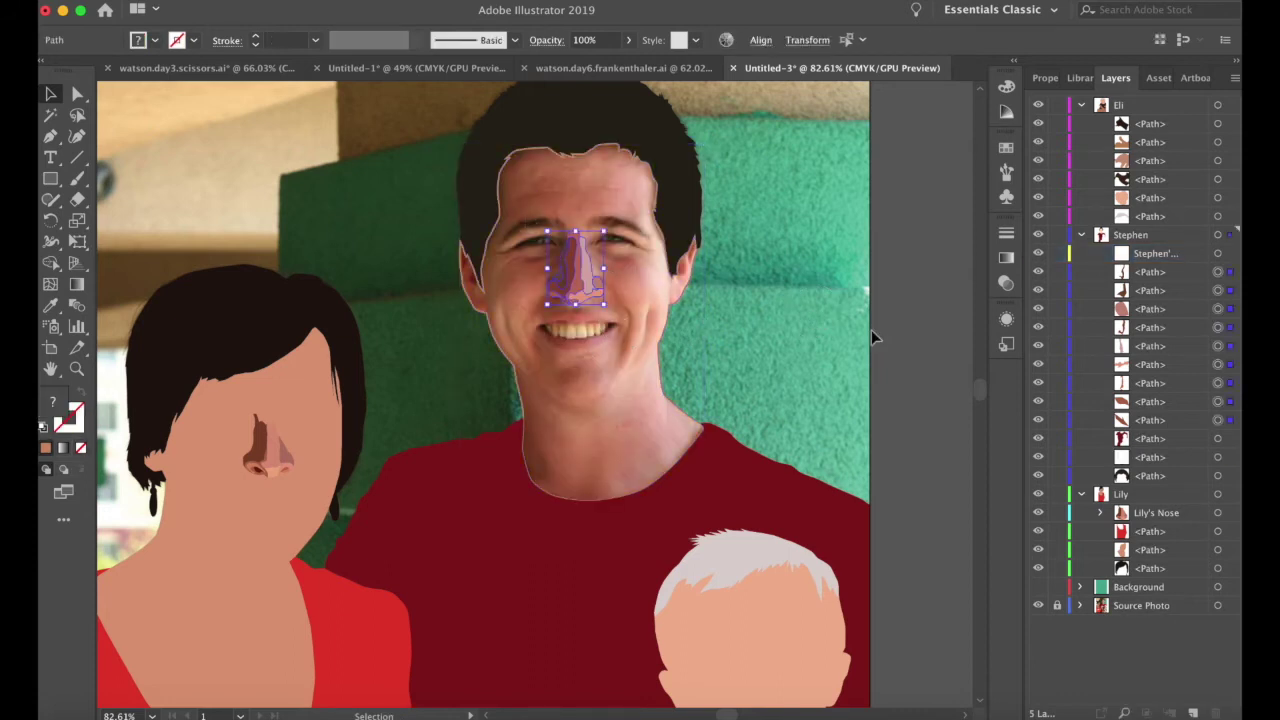
{"action": "left_click", "coordinate": [1186, 422], "text": "shift"}
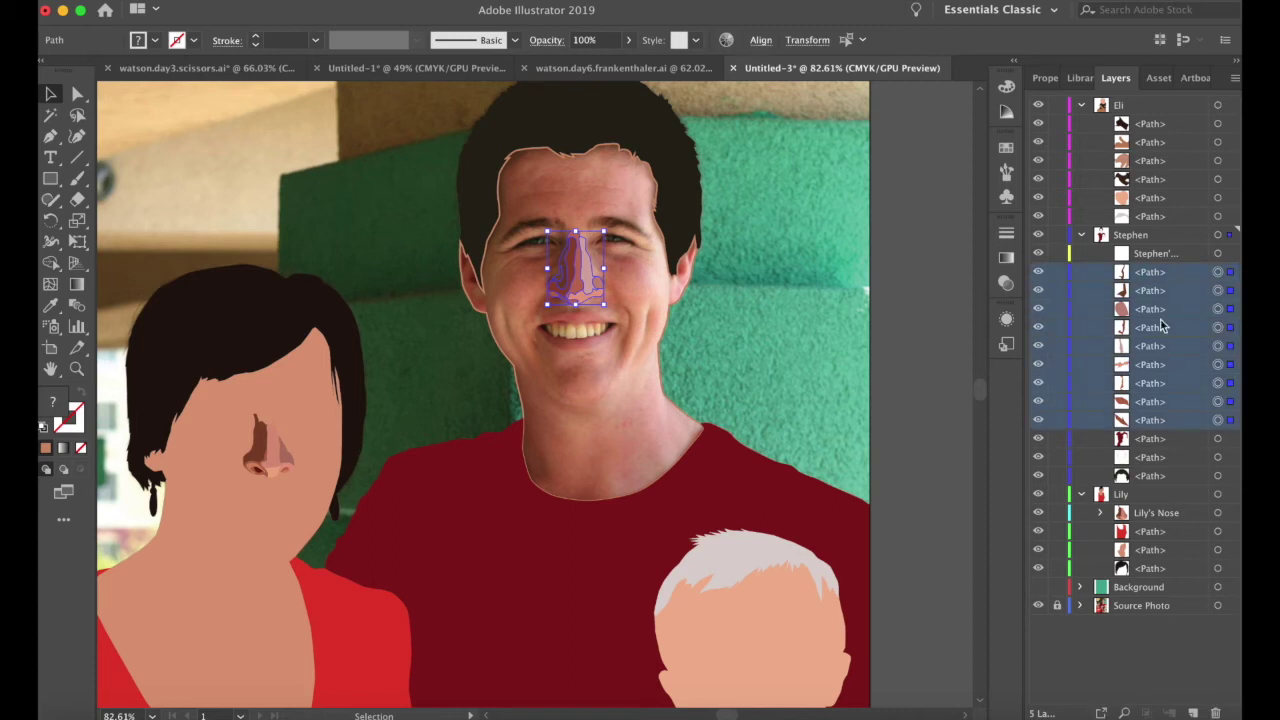
{"action": "left_click_drag", "start_coordinate": [1150, 280], "coordinate": [1145, 253]}
{"action": "left_click", "coordinate": [770, 336]}
{"action": "scroll", "coordinate": [711, 363], "scroll_direction": "down", "scroll_amount": 3}
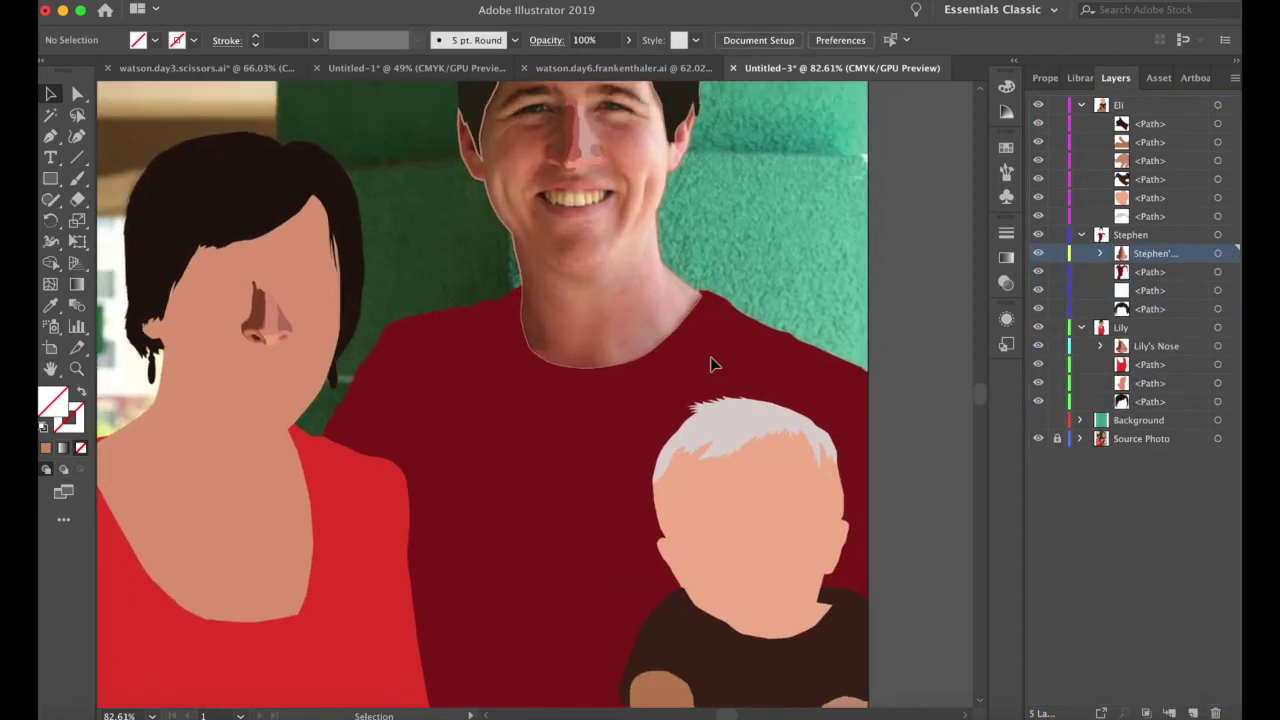
- Restore the solid fill of the man's face and neck shape
{"action": "left_click", "coordinate": [666, 335]}
{"action": "key", "text": "shift+x"}
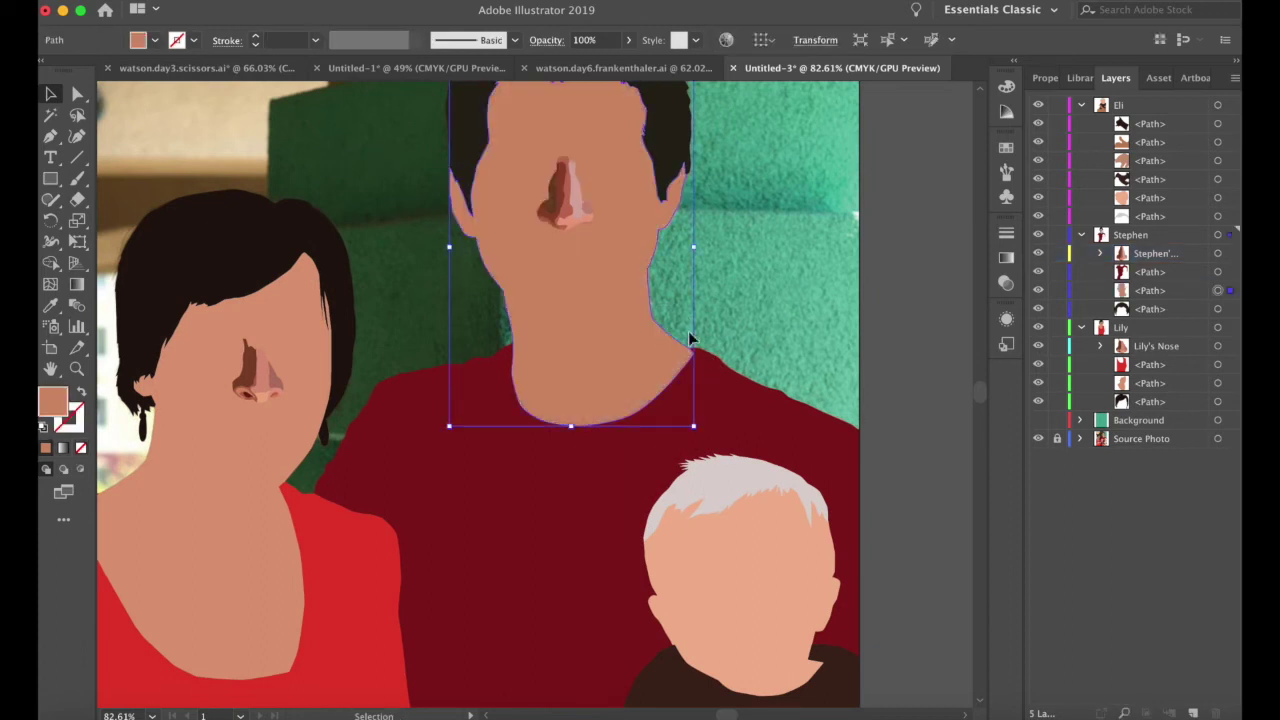
{"action": "left_click", "coordinate": [718, 327]}
- Show the baby's face shape as an outline only, exposing the nose in the photo up close
{"action": "scroll", "coordinate": [641, 424], "scroll_direction": "down", "scroll_amount": 5}
{"action": "scroll", "coordinate": [641, 424], "scroll_direction": "up", "scroll_amount": 5}
{"action": "scroll", "coordinate": [639, 417], "scroll_direction": "up", "scroll_amount": 1}
{"action": "left_click", "coordinate": [641, 405]}
{"action": "key", "text": "shift+x"}
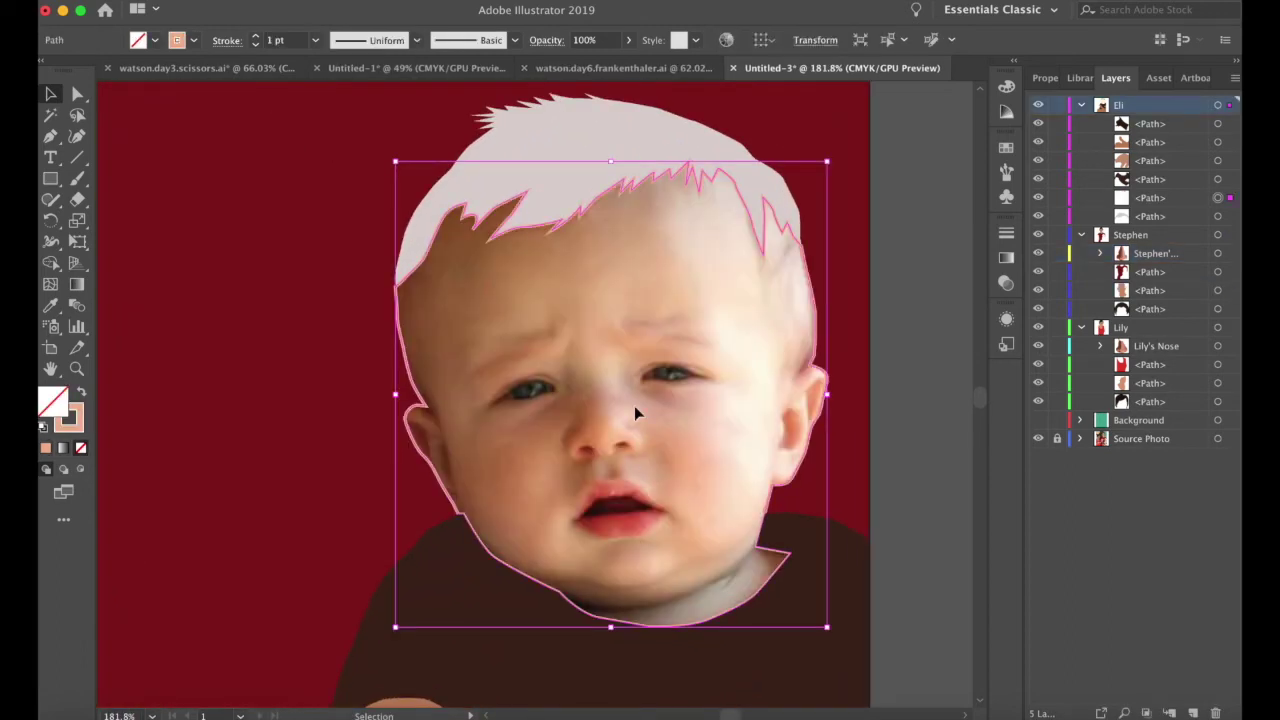
{"action": "scroll", "coordinate": [600, 430], "scroll_direction": "up", "scroll_amount": 1}
{"action": "scroll", "coordinate": [578, 456], "scroll_direction": "up", "scroll_amount": 7}
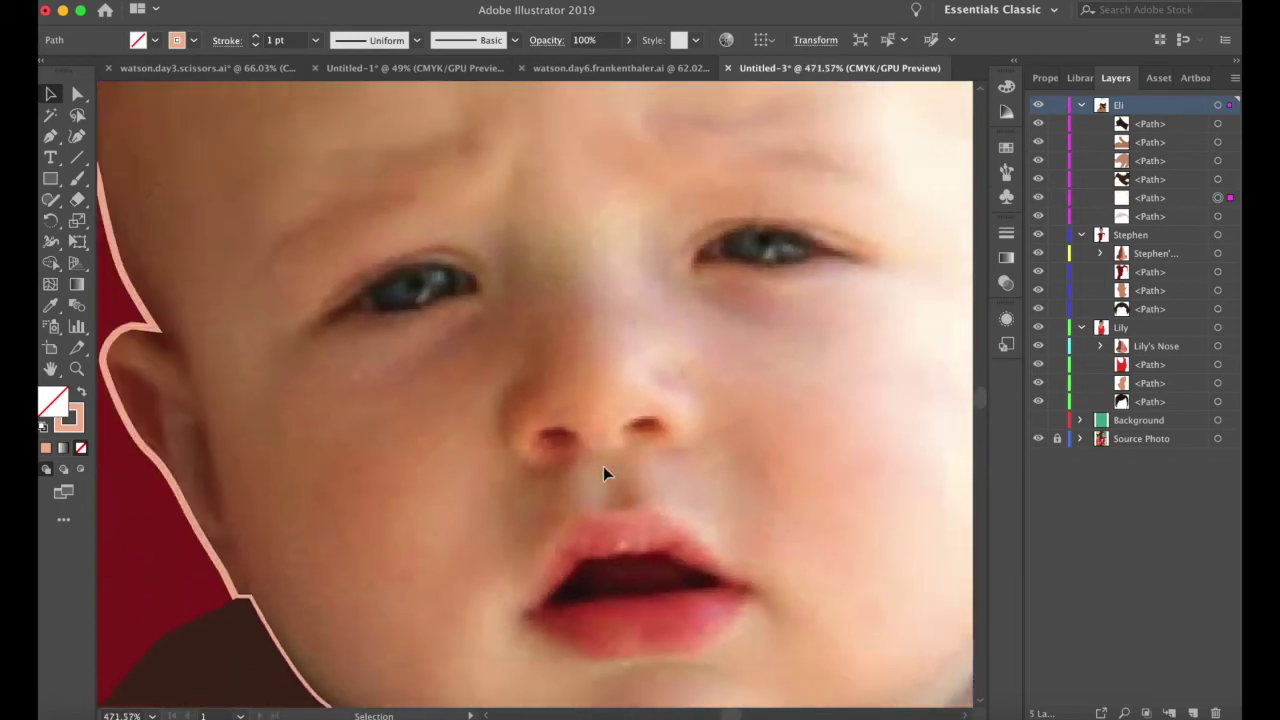
- Trace the baby's whole nose, including the undersides of both nostrils, as one closed path with the Pen tool
{"action": "scroll", "coordinate": [603, 472], "scroll_direction": "down", "scroll_amount": 3}
{"action": "key", "text": "p"}
{"action": "left_click", "coordinate": [489, 427]}
{"action": "left_click_drag", "start_coordinate": [522, 474], "coordinate": [602, 412]}
{"action": "left_click", "coordinate": [549, 464]}
{"action": "left_click", "coordinate": [599, 395]}
{"action": "left_click", "coordinate": [553, 356]}
{"action": "left_click_drag", "start_coordinate": [589, 363], "coordinate": [511, 368]}
{"action": "left_click", "coordinate": [508, 389]}
{"action": "left_click", "coordinate": [503, 416]}
{"action": "left_click", "coordinate": [490, 426]}
- Give the baby's nose outline an orange-tan stroke sampled from the photo
{"action": "key", "text": "i"}
{"action": "left_click", "coordinate": [589, 428]}
{"action": "key", "text": "shift+x"}
{"action": "key", "text": "v"}
{"action": "scroll", "coordinate": [545, 418], "scroll_direction": "up", "scroll_amount": 5}
{"action": "key", "text": "p"}
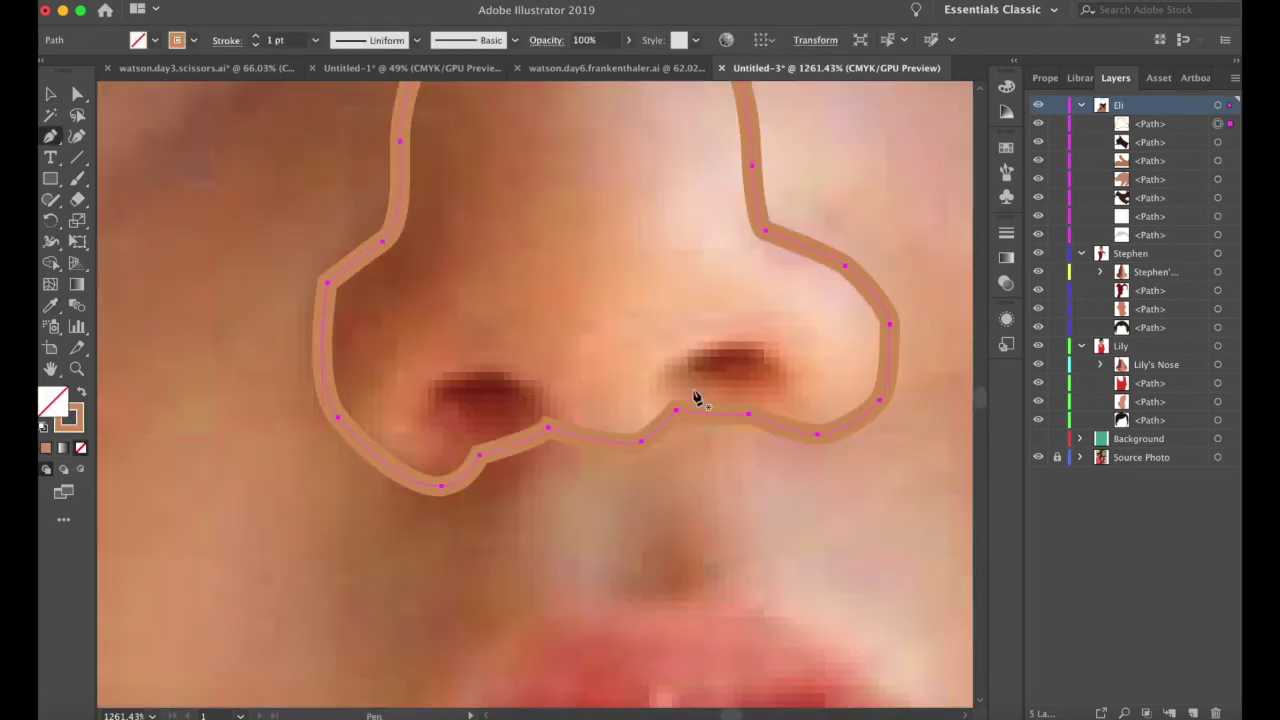
- Trace the right-hand nostril of the baby's nose as a pen path overlapping the nose outline
{"action": "left_click", "coordinate": [656, 371]}
{"action": "left_click_drag", "start_coordinate": [759, 347], "coordinate": [795, 376]}
{"action": "left_click", "coordinate": [789, 397]}
{"action": "left_click", "coordinate": [716, 444]}
{"action": "left_click", "coordinate": [656, 376]}
{"action": "left_click", "coordinate": [700, 443]}
- Split the right-hand nostril from the nose with Shape Builder, fill it reddish brown and delete the leftover path
{"action": "key", "text": "v"}
{"action": "key", "text": "shift+m"}
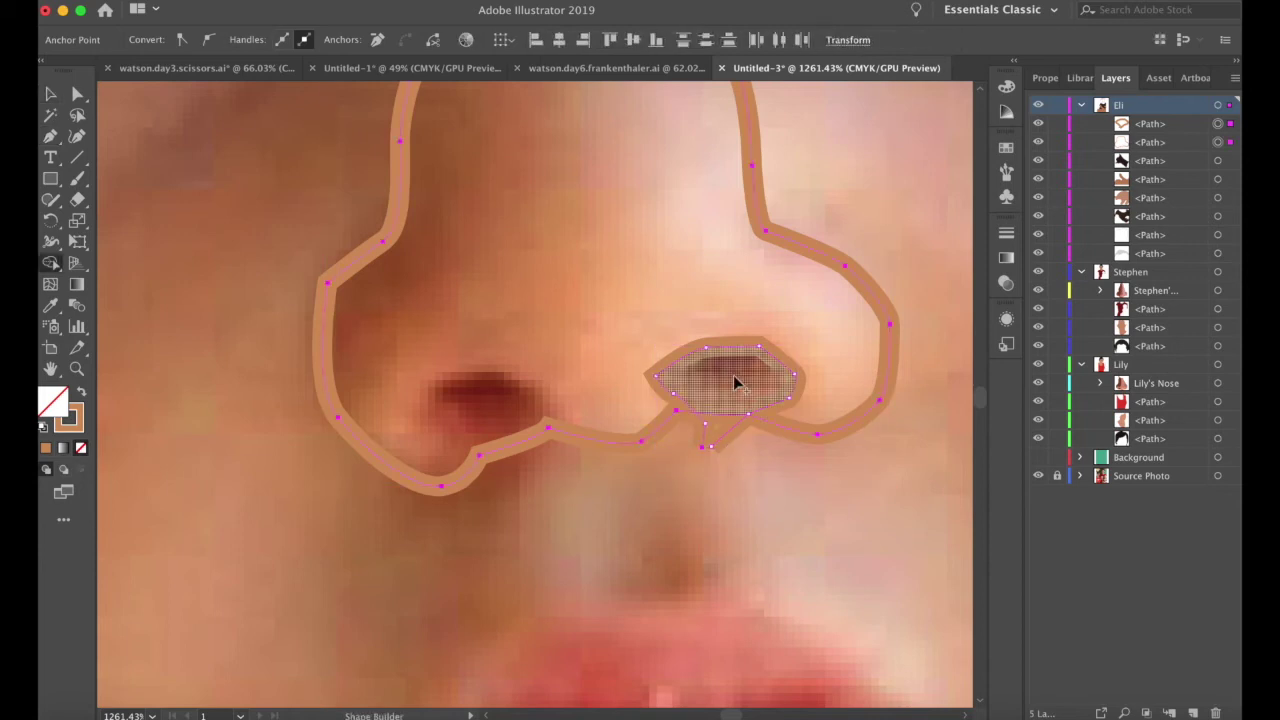
{"action": "left_click", "coordinate": [733, 375]}
{"action": "key", "text": "i"}
{"action": "key", "text": "v"}
{"action": "left_click", "coordinate": [716, 439]}
{"action": "key", "text": "Delete"}
- Trace the baby's left-hand nostril with the Pen tool, extending the path ends past the nose outline
{"action": "key", "text": "p"}
{"action": "left_click", "coordinate": [567, 455]}
{"action": "left_click", "coordinate": [496, 376]}
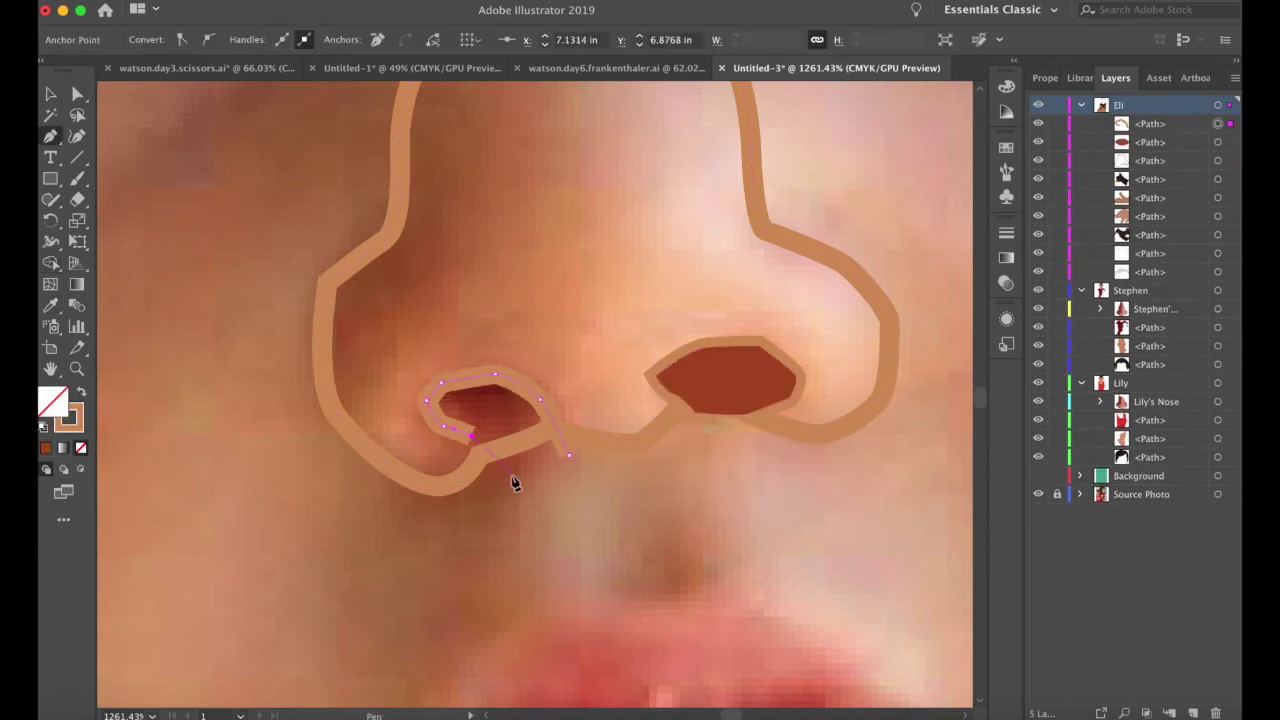
{"action": "left_click", "coordinate": [512, 477]}
- Split off the left-hand nostril with Shape Builder, delete the excess path and fill it with sampled dark red-brown
{"action": "key", "text": "v"}
{"action": "left_click", "coordinate": [622, 441], "text": "shift"}
{"action": "key", "text": "shift+m"}
{"action": "left_click", "coordinate": [490, 408]}
{"action": "left_click", "coordinate": [1216, 713]}
{"action": "key", "text": "i"}
{"action": "left_click", "coordinate": [728, 380]}
{"action": "scroll", "coordinate": [518, 438], "scroll_direction": "down", "scroll_amount": 5}
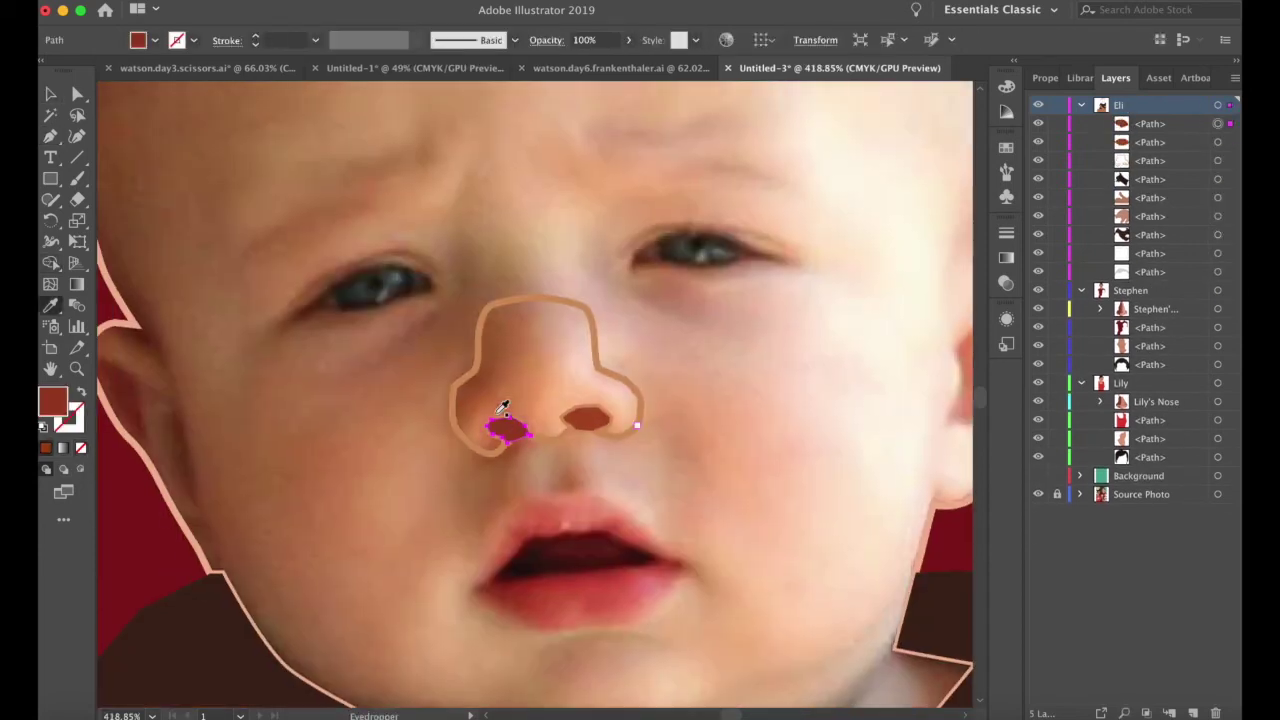
{"action": "key", "text": "shift+x"}
{"action": "left_click", "coordinate": [222, 574]}
{"action": "key", "text": "shift+x"}
{"action": "scroll", "coordinate": [524, 432], "scroll_direction": "up", "scroll_amount": 5}
{"action": "left_click", "coordinate": [524, 432]}
{"action": "key", "text": "shift+x"}
{"action": "key", "text": "shift+x"}
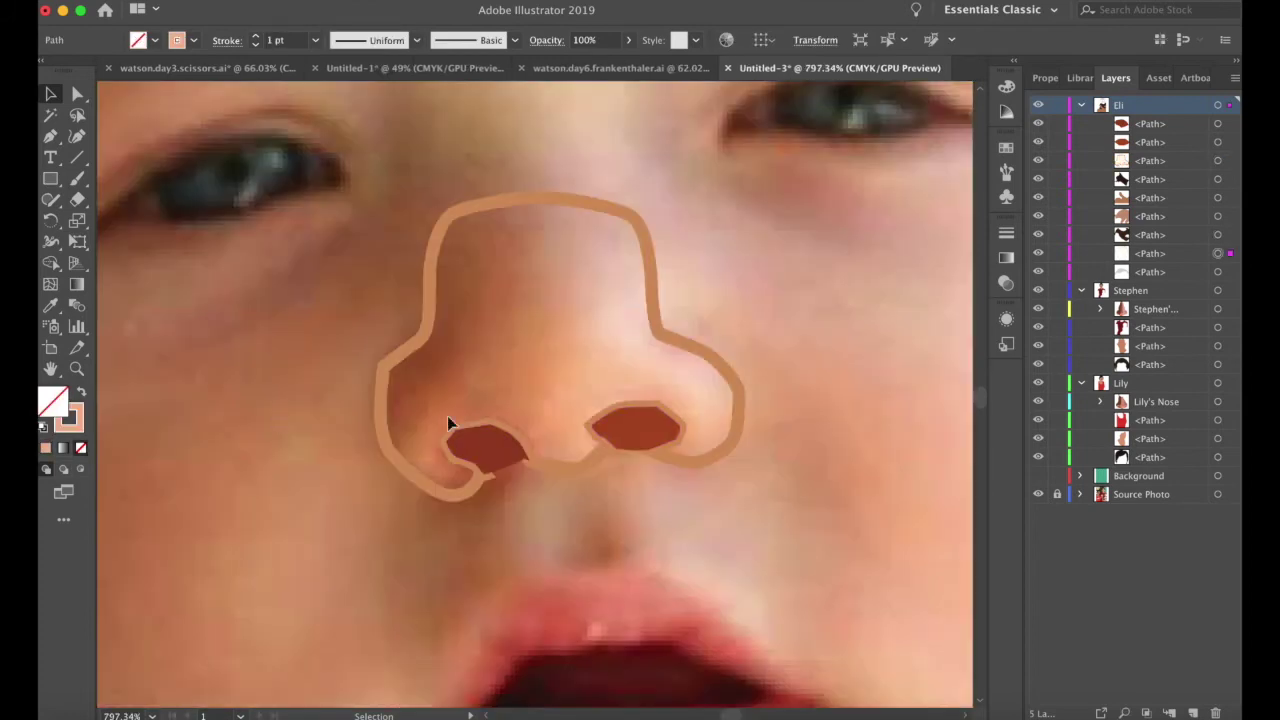
- Trace the shadow edge from above the bridge of the baby's nose down past the left-hand nostril wing
{"action": "key", "text": "p"}
{"action": "left_click", "coordinate": [528, 143]}
{"action": "left_click", "coordinate": [528, 240]}
{"action": "left_click", "coordinate": [485, 301]}
{"action": "left_click", "coordinate": [464, 349]}
{"action": "left_click", "coordinate": [451, 390]}
{"action": "left_click", "coordinate": [424, 406]}
{"action": "left_click", "coordinate": [414, 449]}
{"action": "left_click", "coordinate": [385, 483]}
- Split the nose along the shadow edge, filling the shadow side dark brown and the rest orange-tan, and remove the excess line
{"action": "key", "text": "v"}
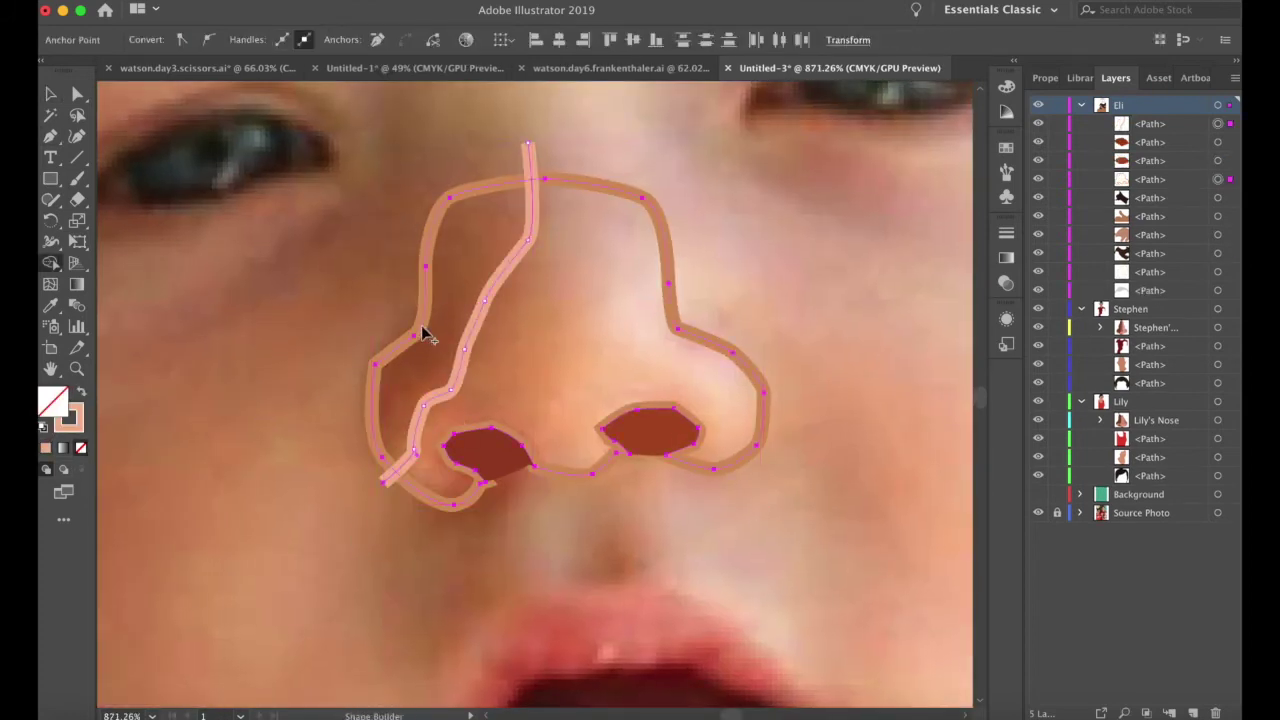
{"action": "left_click", "coordinate": [448, 328]}
{"action": "key", "text": "v"}
{"action": "key", "text": "shift+x"}
{"action": "key", "text": "Delete"}
- Create a sublayer inside the baby's layer, name it as his nose, and move all of the nose paths into it
{"action": "left_click", "coordinate": [1169, 713]}
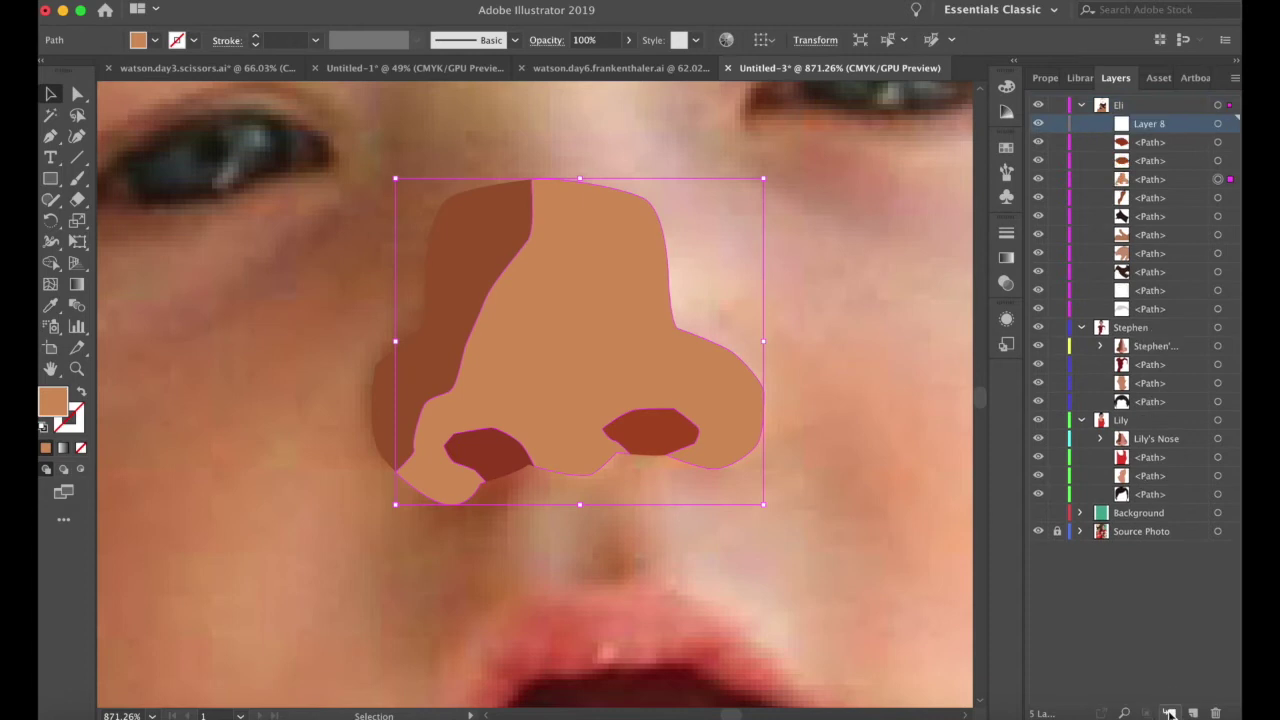
{"action": "key", "text": "shift+e"}
{"action": "double_click", "coordinate": [1150, 124]}
{"action": "type", "text": "Eli's Nose"}
{"action": "key", "text": "Return"}
{"action": "left_click", "coordinate": [1150, 142]}
{"action": "left_click", "coordinate": [1149, 199], "text": "shift"}
{"action": "left_click_drag", "start_coordinate": [1149, 198], "coordinate": [1152, 124]}
- Trace the edge between midtone and lit side from the bridge to the base of the baby's nose
{"action": "scroll", "coordinate": [930, 300], "scroll_direction": "down", "scroll_amount": 10}
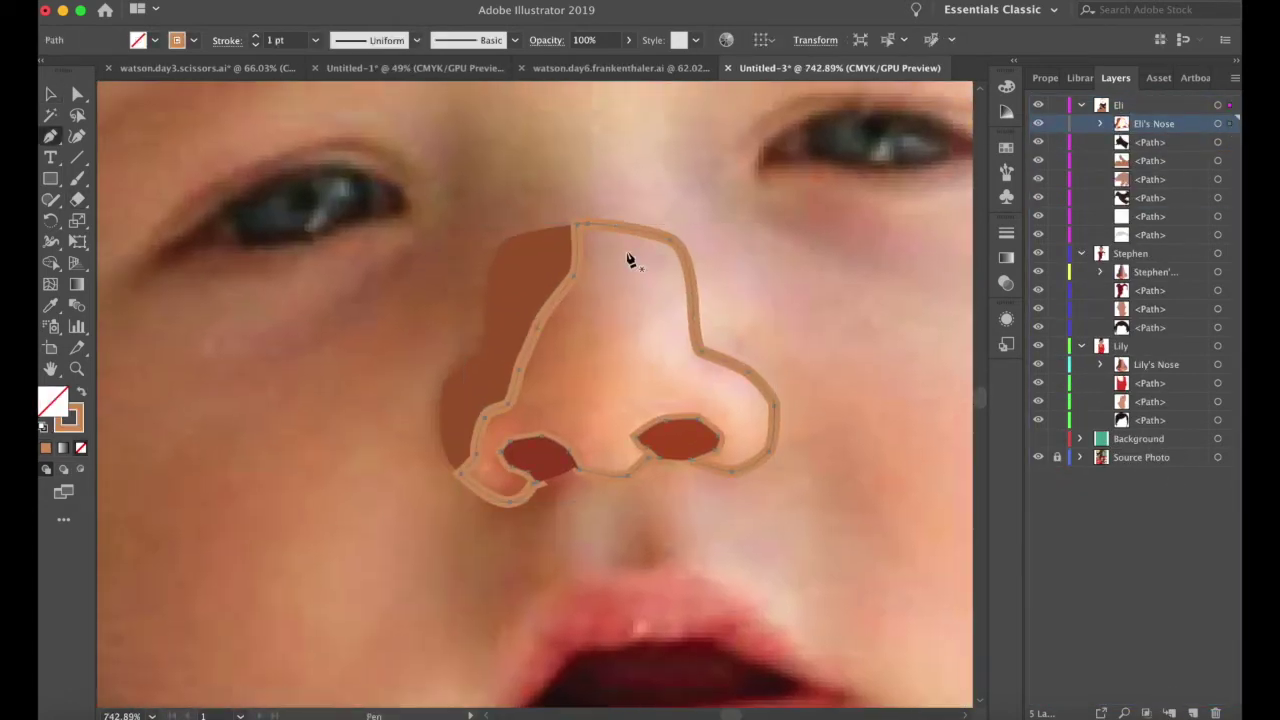
{"action": "left_click", "coordinate": [587, 193]}
{"action": "left_click", "coordinate": [593, 253]}
{"action": "left_click_drag", "start_coordinate": [604, 314], "coordinate": [646, 355]}
{"action": "left_click_drag", "start_coordinate": [612, 397], "coordinate": [607, 443]}
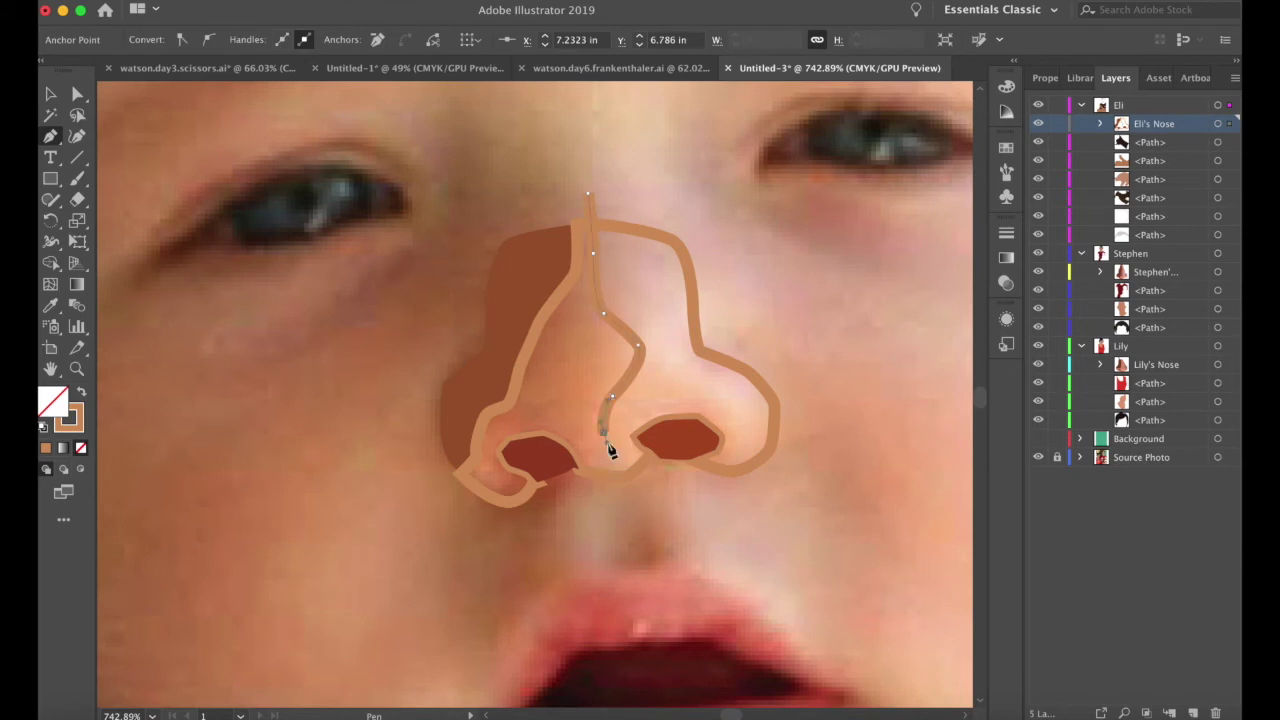
{"action": "left_click", "coordinate": [694, 274]}
{"action": "left_click", "coordinate": [591, 480]}
- Colour the nose's middle section orange and give the lit section a pale pink outline using tones sampled from the photo
{"action": "key", "text": "i"}
{"action": "left_click", "coordinate": [1100, 123]}
{"action": "left_click", "coordinate": [714, 400]}
{"action": "key", "text": "shift+x"}
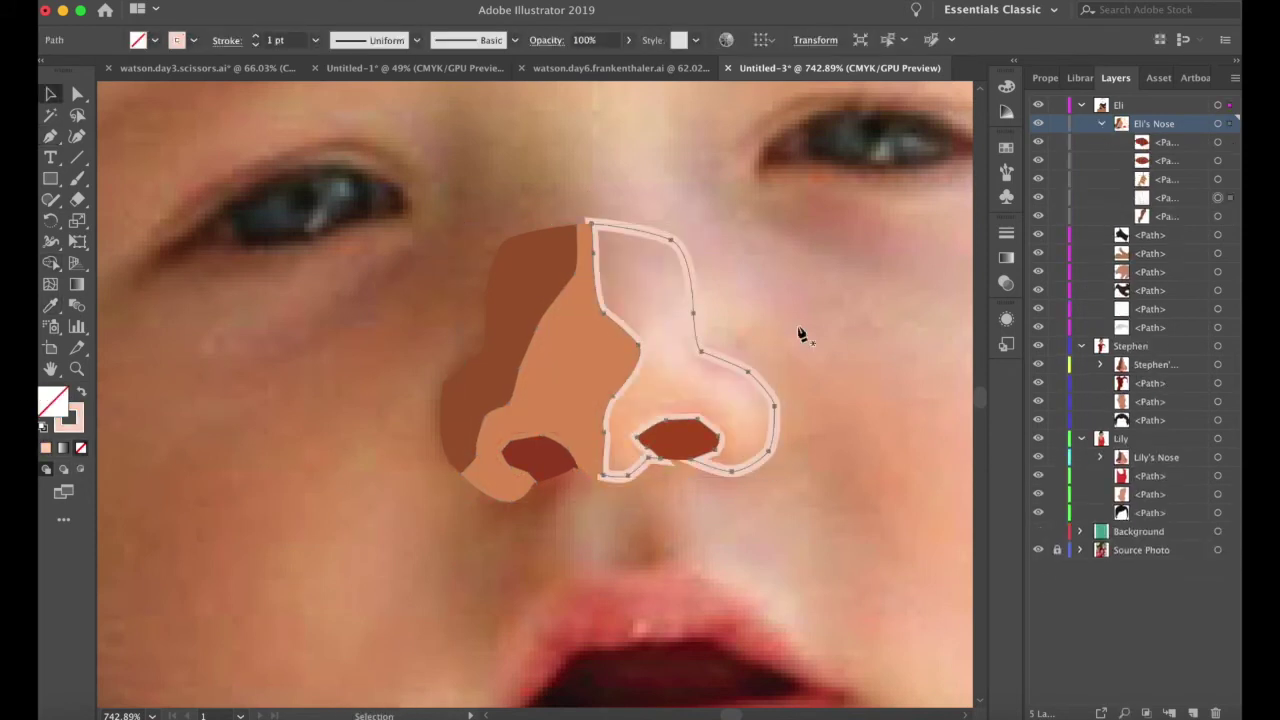
- Trace a dividing line across the lit section, passing above the right-hand nostril to beyond the nose wing
{"action": "key", "text": "p"}
{"action": "left_click", "coordinate": [622, 342]}
{"action": "left_click", "coordinate": [674, 370]}
{"action": "left_click", "coordinate": [741, 424]}
{"action": "left_click", "coordinate": [792, 381]}
- Split the lit section along the new line, fill the lower part peach and delete the excess path
{"action": "key", "text": "shift+m"}
{"action": "key", "text": "v"}
{"action": "left_click", "coordinate": [745, 440]}
{"action": "left_click", "coordinate": [869, 371]}
{"action": "left_click", "coordinate": [784, 384]}
{"action": "key", "text": "Delete"}
{"action": "left_click", "coordinate": [694, 325]}
- Trace the upper edge of the highlight from the nose tip across to the right-hand wing
{"action": "key", "text": "p"}
{"action": "left_click_drag", "start_coordinate": [647, 315], "coordinate": [662, 311]}
{"action": "left_click", "coordinate": [686, 322]}
{"action": "left_click_drag", "start_coordinate": [698, 357], "coordinate": [718, 375]}
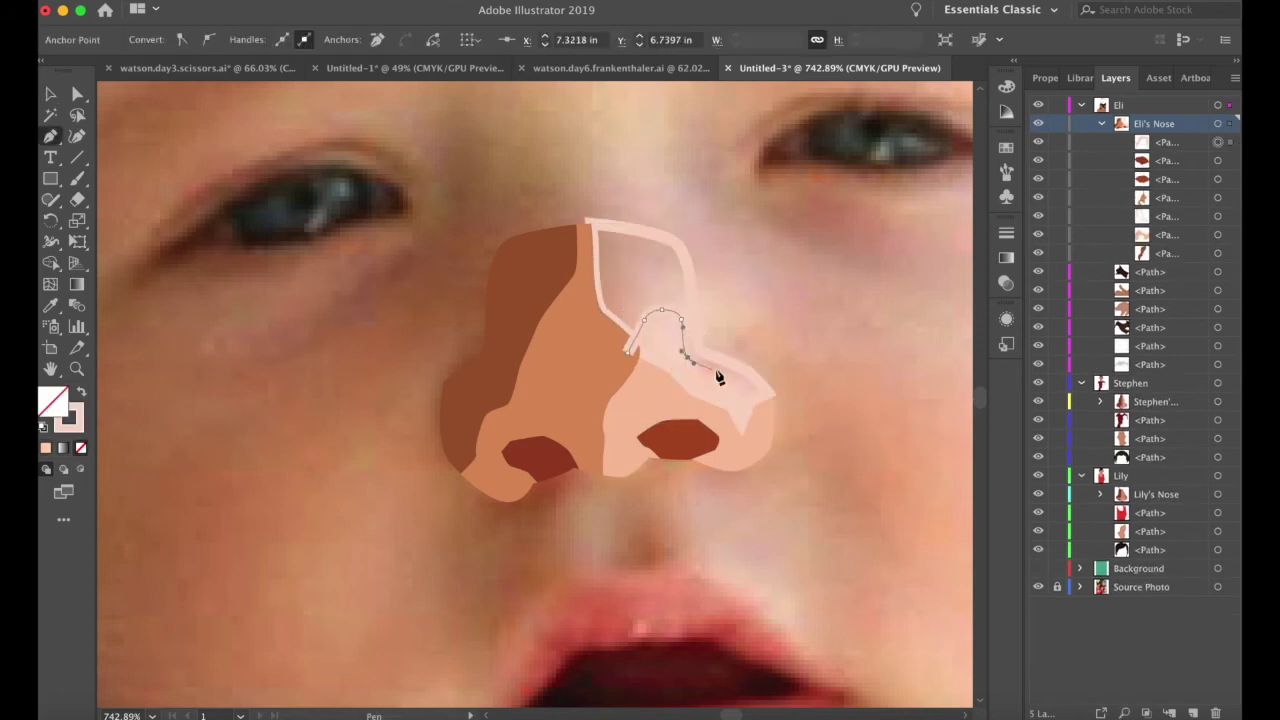
{"action": "left_click", "coordinate": [795, 384]}
- Split off the highlight with Shape Builder, fill it pale pink and the bridge area dusky pink, and delete leftover paths
{"action": "key", "text": "v"}
{"action": "left_click", "coordinate": [687, 262], "text": "shift"}
{"action": "key", "text": "shift+m"}
{"action": "key", "text": "v"}
{"action": "left_click", "coordinate": [808, 286]}
{"action": "left_click", "coordinate": [690, 345]}
{"action": "left_click", "coordinate": [788, 382], "text": "shift"}
{"action": "key", "text": "Delete"}
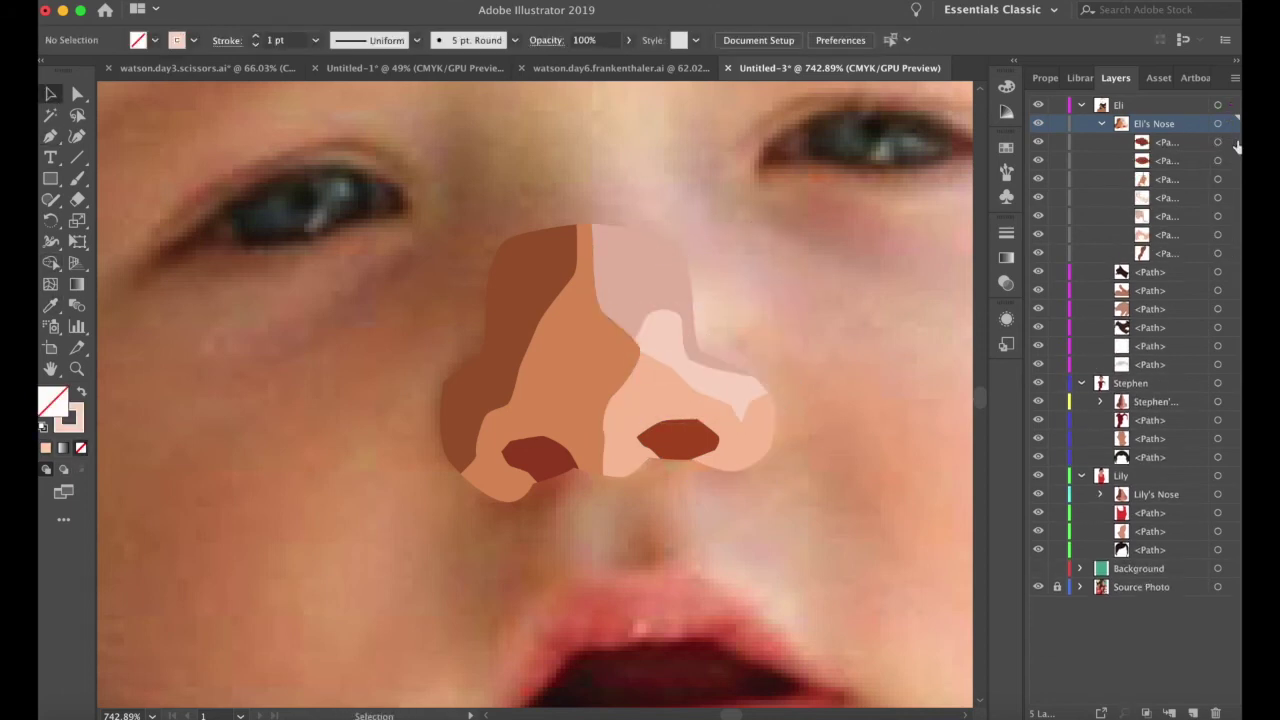
- Show the nose's orange middle section as an outline and trace an open curve arching over the left-hand nostril
{"action": "scroll", "coordinate": [689, 357], "scroll_direction": "down", "scroll_amount": 10}
{"action": "scroll", "coordinate": [689, 357], "scroll_direction": "up", "scroll_amount": 10}
{"action": "left_click", "coordinate": [580, 370]}
{"action": "key", "text": "shift+x"}
{"action": "key", "text": "p"}
{"action": "left_click", "coordinate": [446, 438]}
{"action": "left_click_drag", "start_coordinate": [484, 428], "coordinate": [520, 440]}
{"action": "left_click", "coordinate": [545, 452]}
{"action": "key", "text": "Escape"}
- Trace a dividing line down the nose's middle section past its base and select it together with the nostril curve and section outline
{"action": "left_click", "coordinate": [612, 254]}
{"action": "left_click_drag", "start_coordinate": [590, 355], "coordinate": [585, 401]}
{"action": "left_click_drag", "start_coordinate": [590, 502], "coordinate": [601, 563]}
{"action": "key", "text": "v"}
{"action": "left_click", "coordinate": [482, 517], "text": "shift"}
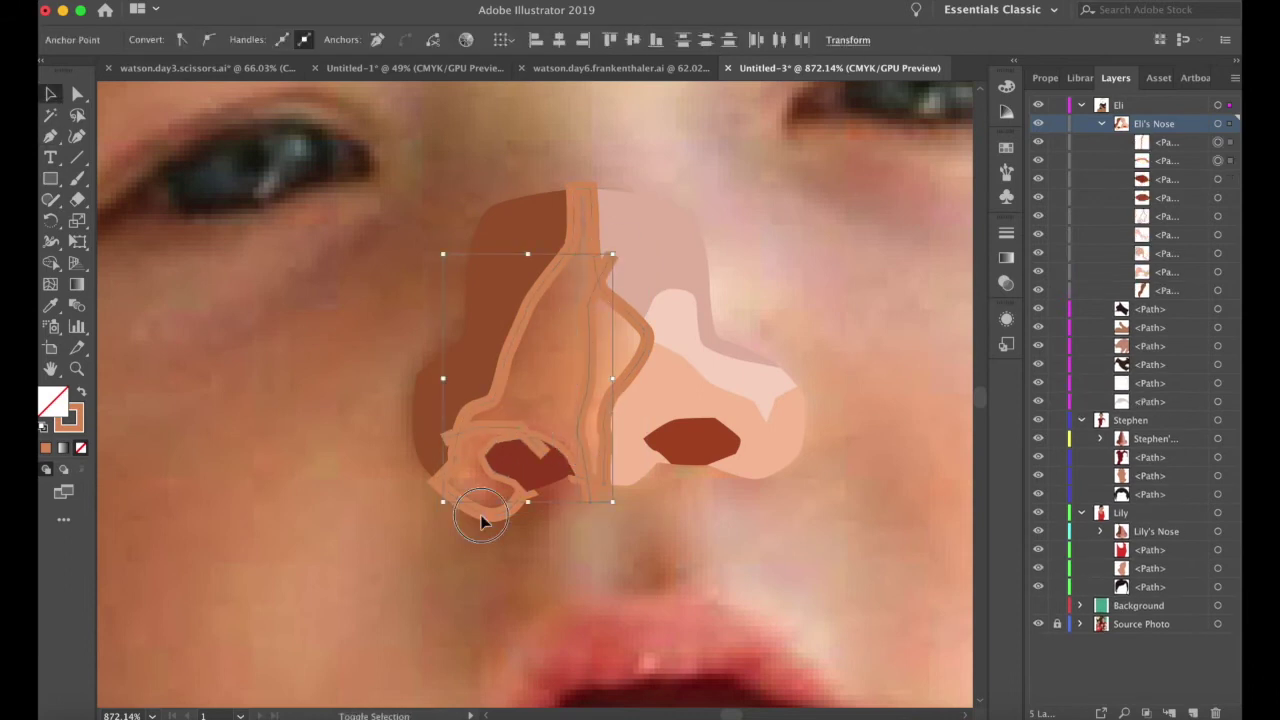
- Divide the baby's overlapping nose outlines into separate regions with Shape Builder and fill them with skin tones sampled from the photo
{"action": "key", "text": "shift+m"}
{"action": "key", "text": "v"}
{"action": "left_click", "coordinate": [475, 468]}
{"action": "key", "text": "i"}
{"action": "left_click", "coordinate": [477, 456]}
{"action": "left_click", "coordinate": [612, 357]}
{"action": "left_click", "coordinate": [557, 360]}
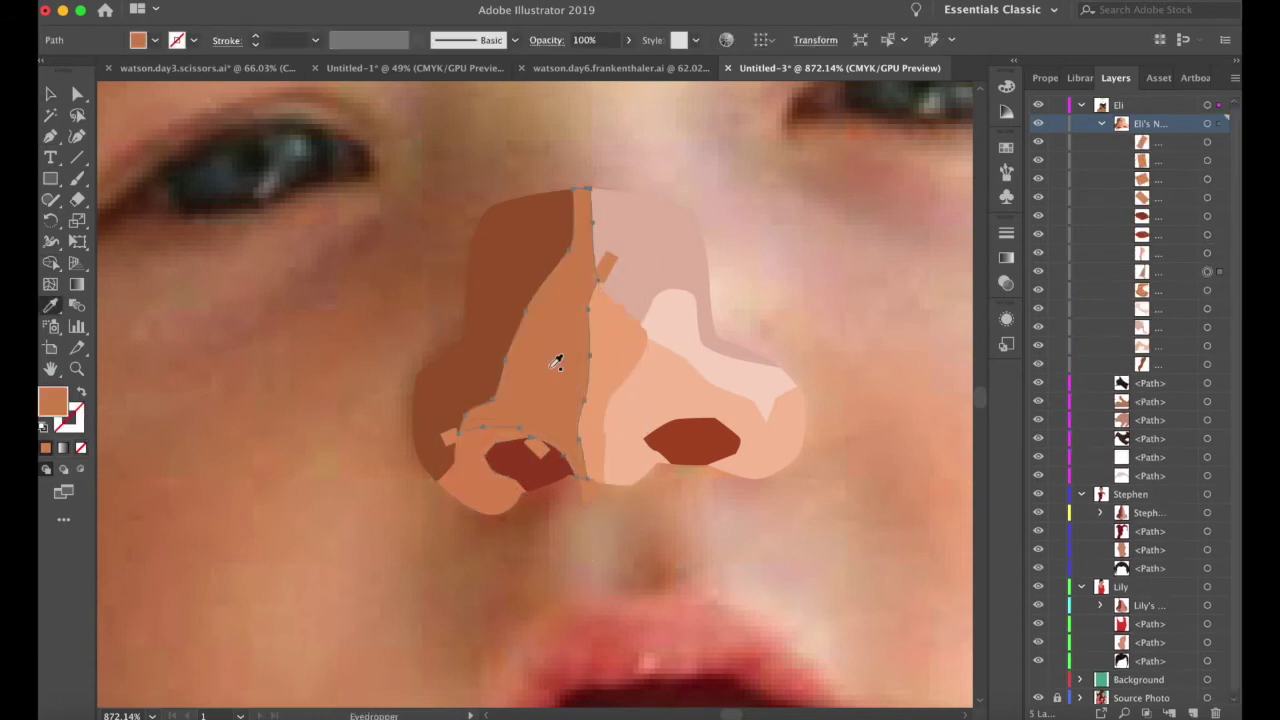
- Delete the leftover slivers sticking out around the baby's nose shapes
{"action": "key", "text": "v"}
{"action": "left_click", "coordinate": [497, 509]}
{"action": "left_click", "coordinate": [606, 266]}
{"action": "key", "text": "Delete"}
- Swap fill and stroke on the baby's face outline so it becomes a solid skin shape, and show the Background layer
{"action": "scroll", "coordinate": [640, 360], "scroll_direction": "down", "scroll_amount": 10}
{"action": "scroll", "coordinate": [641, 429], "scroll_direction": "down", "scroll_amount": 5}
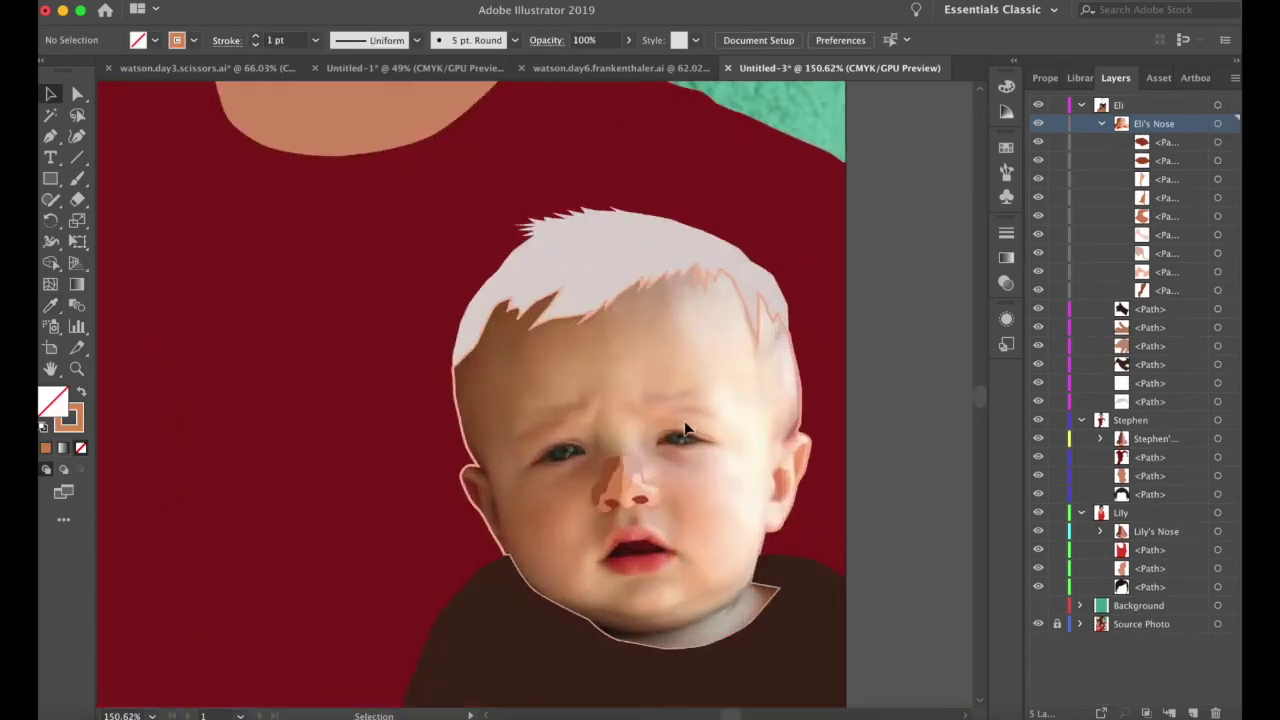
{"action": "left_click", "coordinate": [800, 500]}
{"action": "key", "text": "shift+x"}
{"action": "scroll", "coordinate": [634, 486], "scroll_direction": "down", "scroll_amount": 10}
{"action": "left_click", "coordinate": [829, 460]}
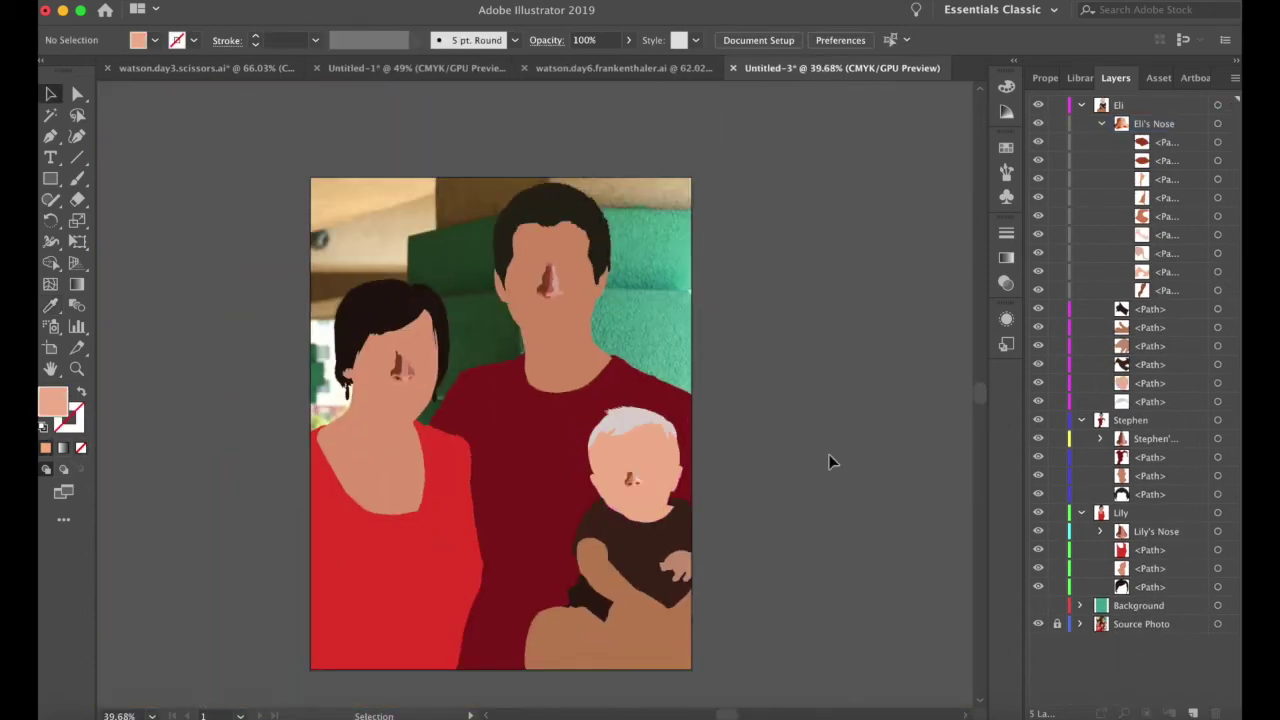
{"action": "left_click", "coordinate": [1038, 605]}
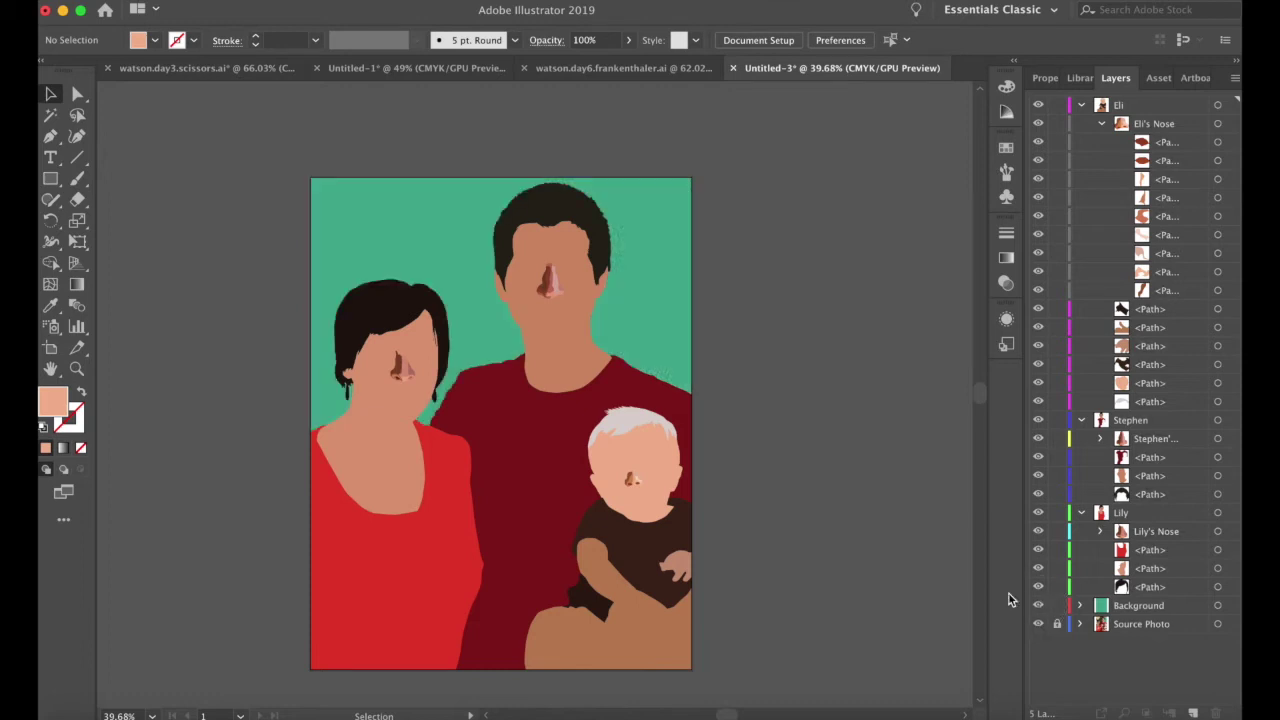
{"action": "scroll", "coordinate": [808, 488], "scroll_direction": "left", "scroll_amount": 4}
{"action": "scroll", "coordinate": [808, 488], "scroll_direction": "down", "scroll_amount": 2}
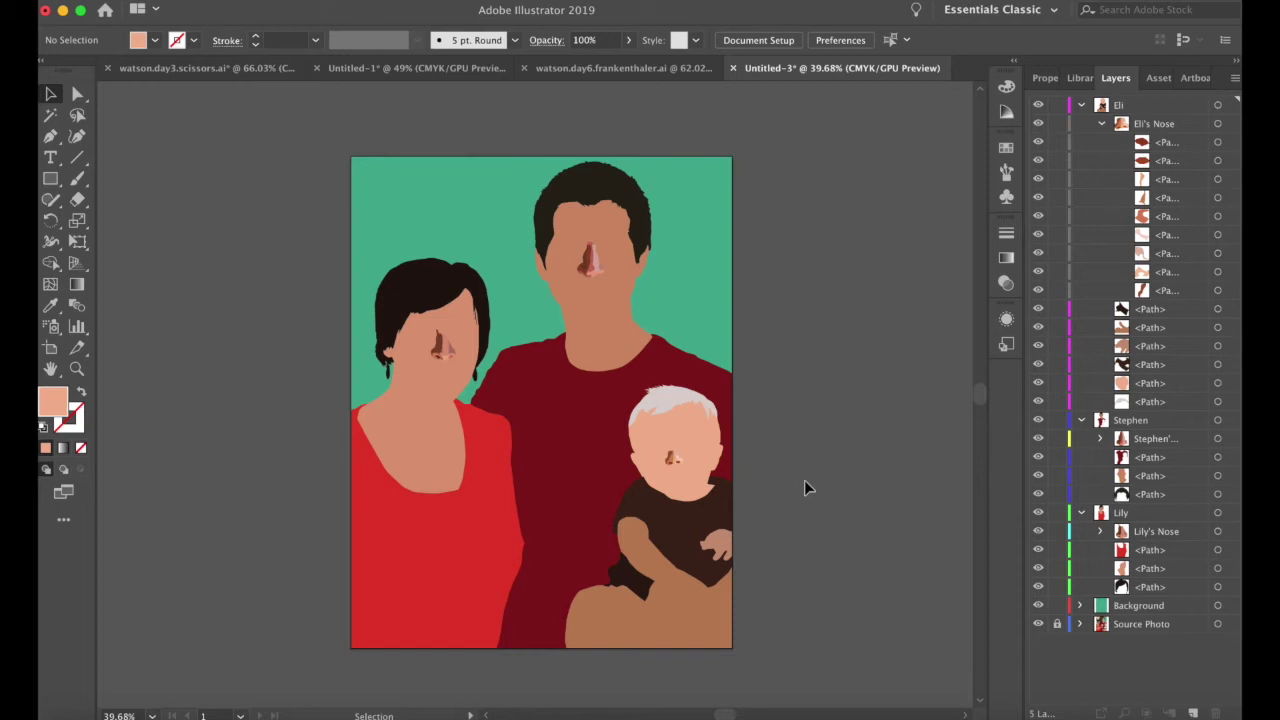
{"action": "scroll", "coordinate": [512, 372], "scroll_direction": "down", "scroll_amount": 2}
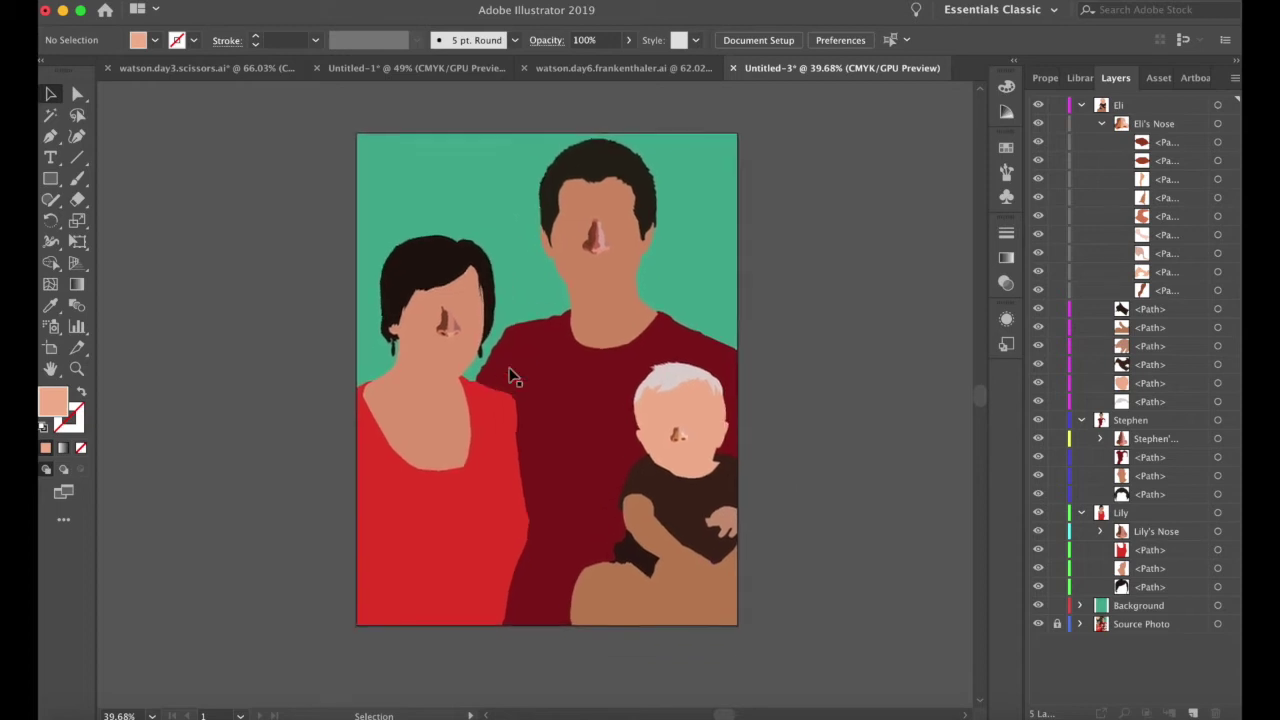
{"action": "scroll", "coordinate": [512, 376], "scroll_direction": "up", "scroll_amount": 2}
{"action": "scroll", "coordinate": [512, 376], "scroll_direction": "right", "scroll_amount": 1}
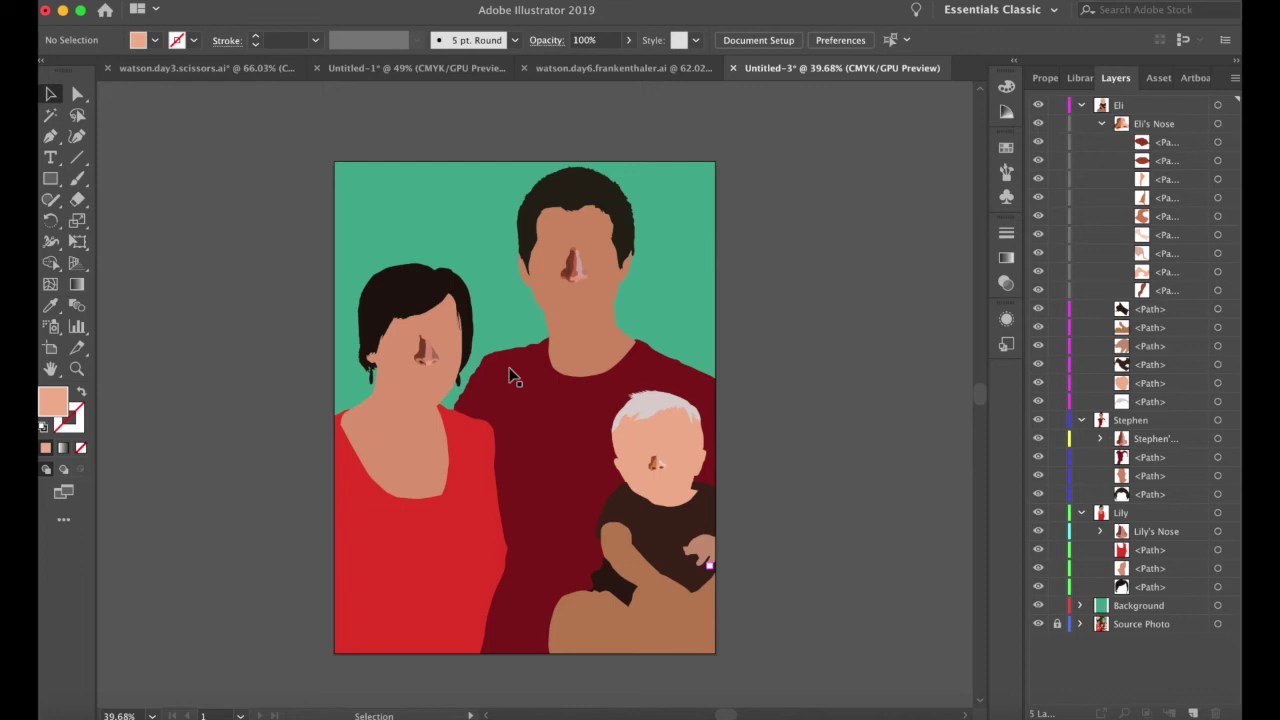
{"action": "scroll", "coordinate": [510, 376], "scroll_direction": "left", "scroll_amount": 1}
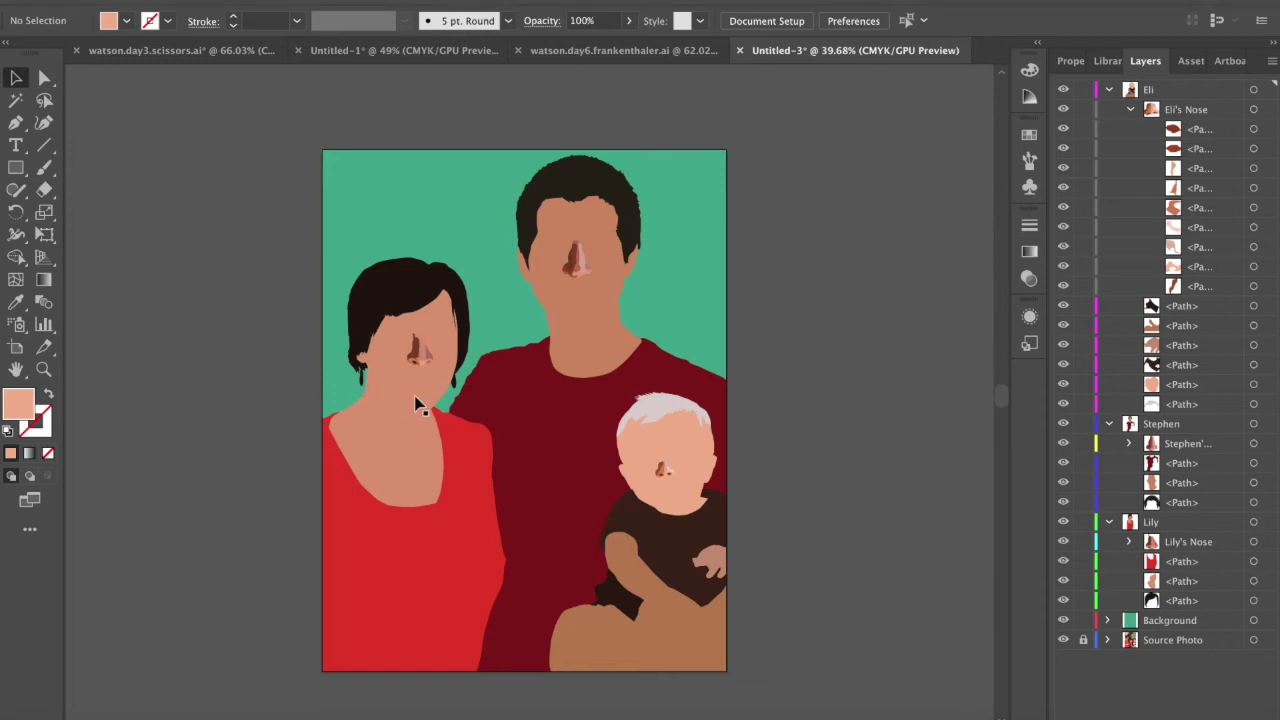
- Swap fill and stroke on the woman's face shape to leave only its outline, and hide the Background layer
{"action": "scroll", "coordinate": [420, 396], "scroll_direction": "up", "scroll_amount": 5, "text": "alt"}
{"action": "scroll", "coordinate": [435, 392], "scroll_direction": "up", "scroll_amount": 3, "text": "alt"}
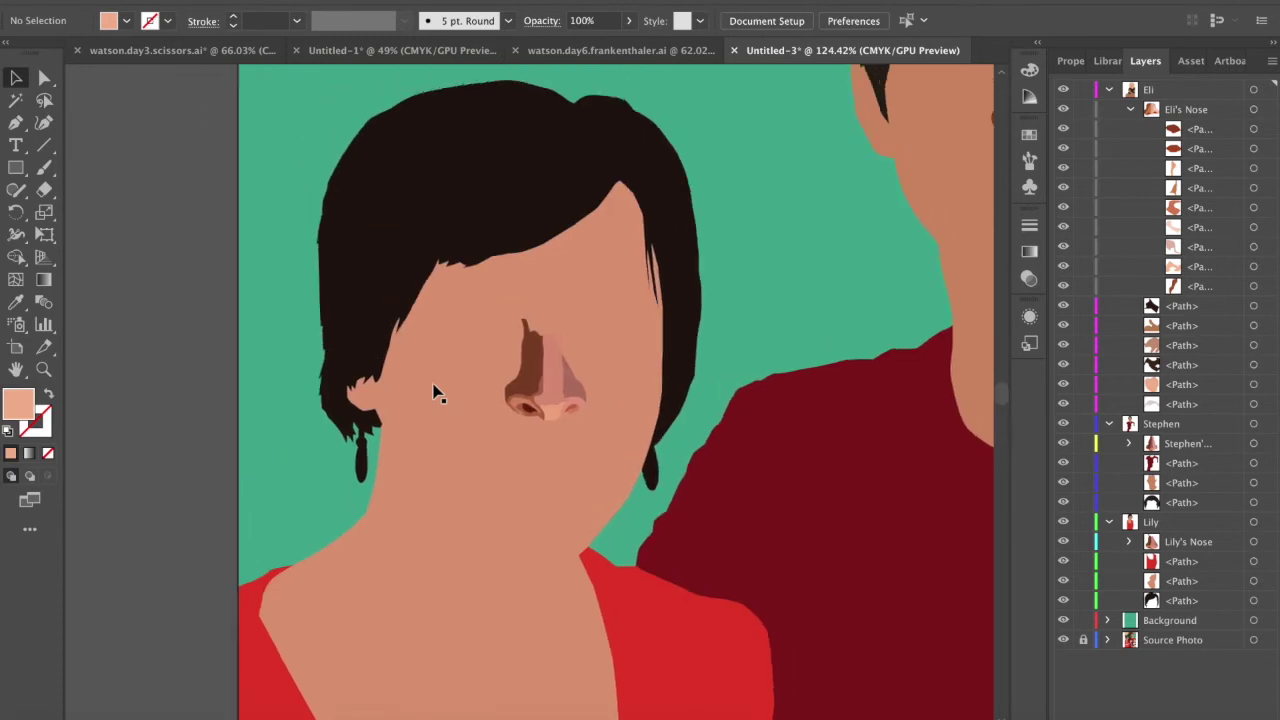
{"action": "scroll", "coordinate": [534, 486], "scroll_direction": "up", "scroll_amount": 1, "text": "alt"}
{"action": "left_click", "coordinate": [406, 408]}
{"action": "key", "text": "shift+x"}
{"action": "left_click", "coordinate": [1063, 620]}
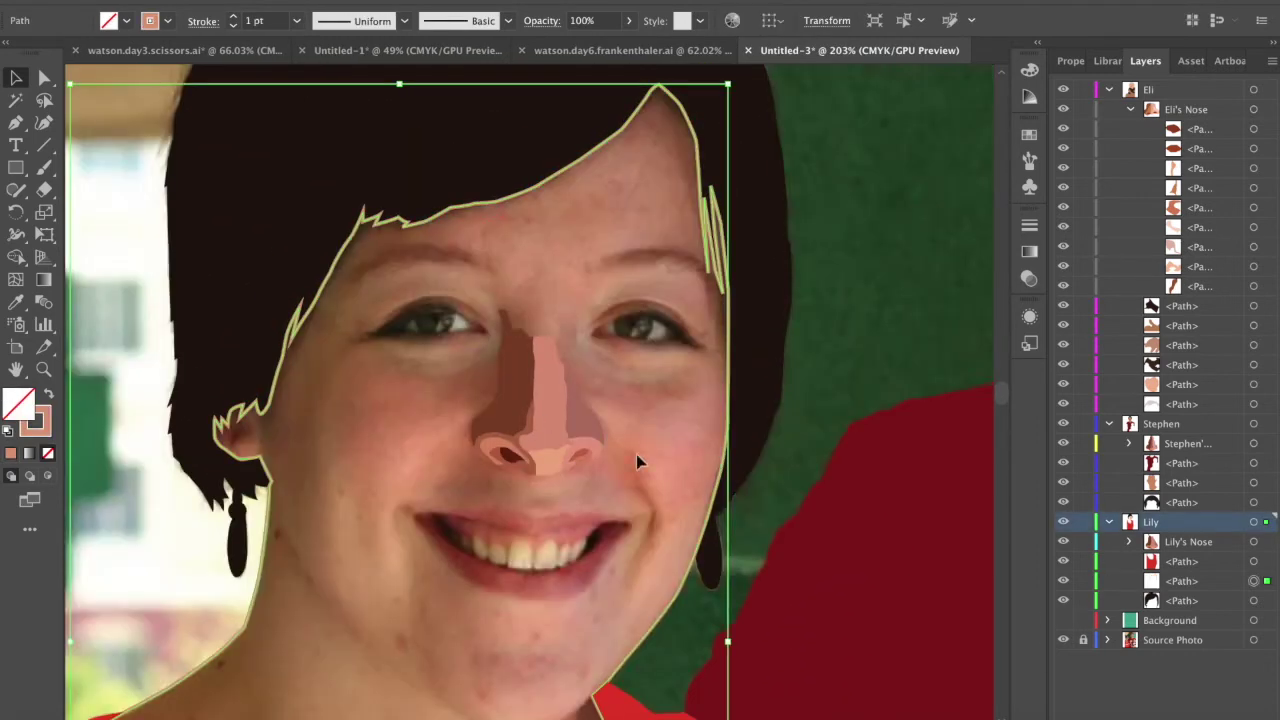
- Trace a closed Pen tool path around the outer edge of the woman's lips, from one mouth corner around and back
{"action": "scroll", "coordinate": [614, 432], "scroll_direction": "down", "scroll_amount": 3}
{"action": "scroll", "coordinate": [597, 345], "scroll_direction": "up", "scroll_amount": 5, "text": "alt"}
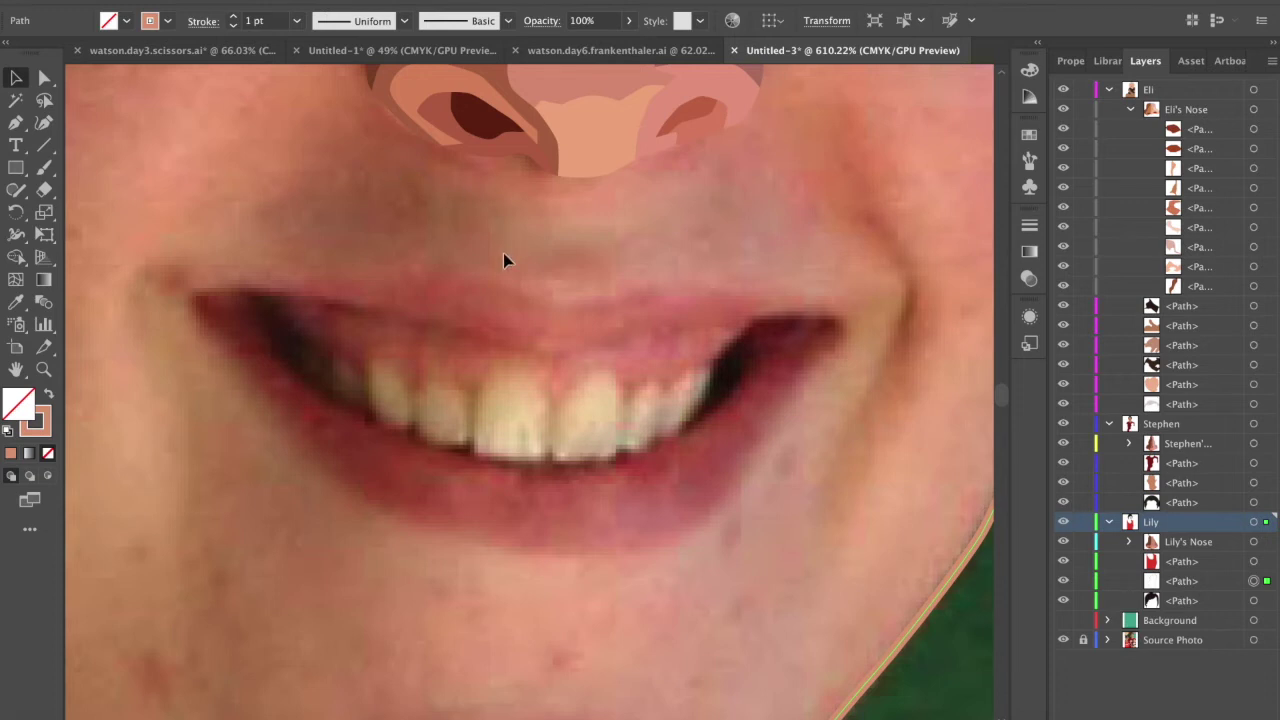
{"action": "scroll", "coordinate": [489, 337], "scroll_direction": "down", "scroll_amount": 2}
{"action": "scroll", "coordinate": [489, 337], "scroll_direction": "left", "scroll_amount": 1}
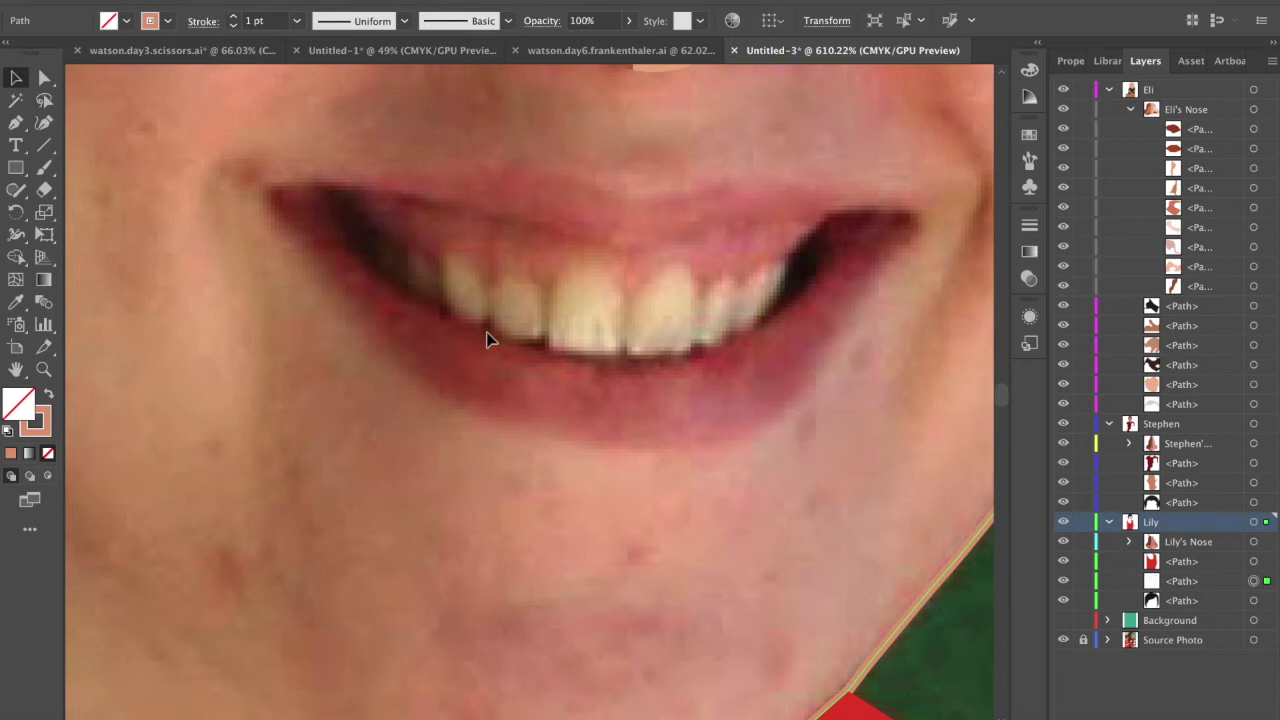
{"action": "scroll", "coordinate": [487, 340], "scroll_direction": "up", "scroll_amount": 1}
{"action": "scroll", "coordinate": [487, 340], "scroll_direction": "right", "scroll_amount": 1}
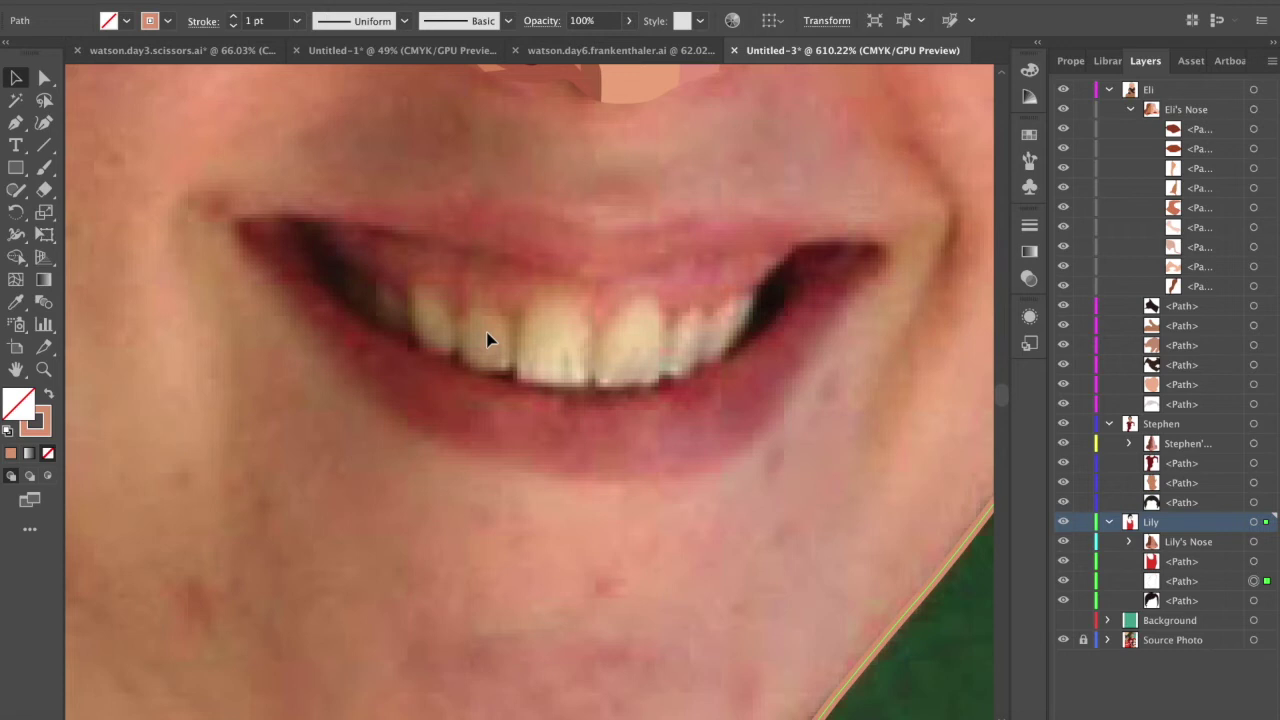
{"action": "scroll", "coordinate": [487, 340], "scroll_direction": "left", "scroll_amount": 3}
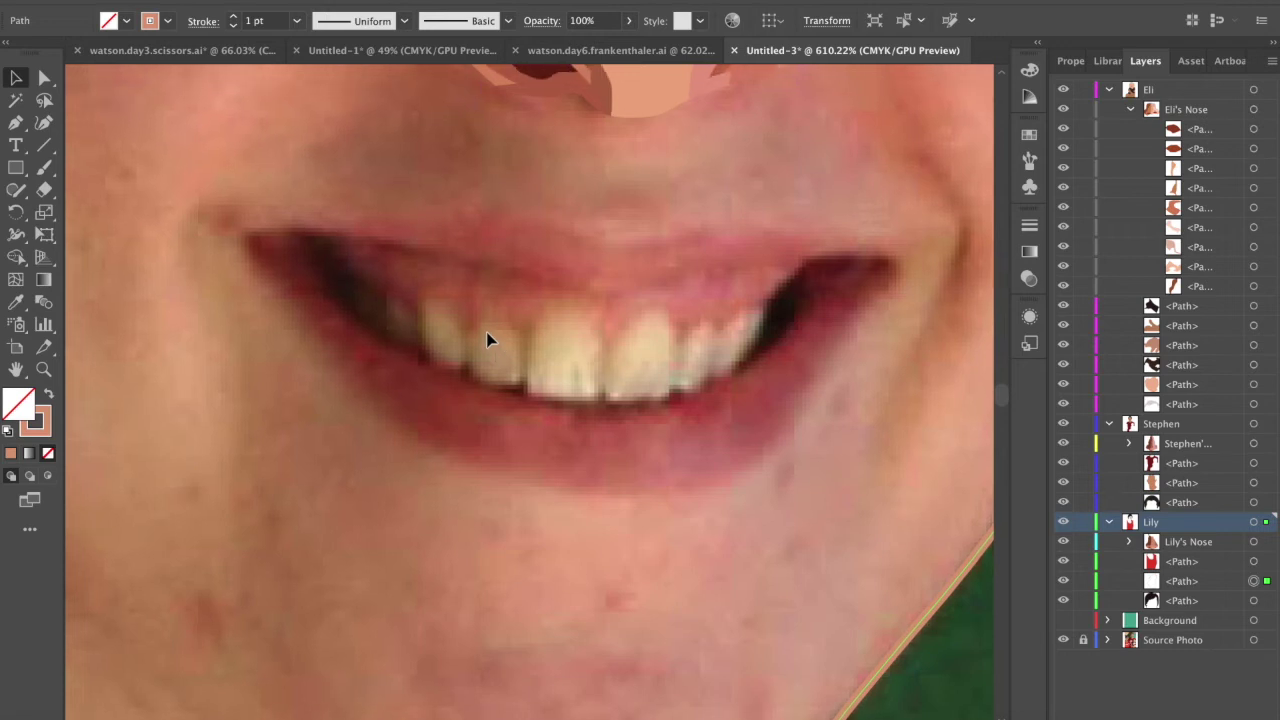
{"action": "key", "text": "p"}
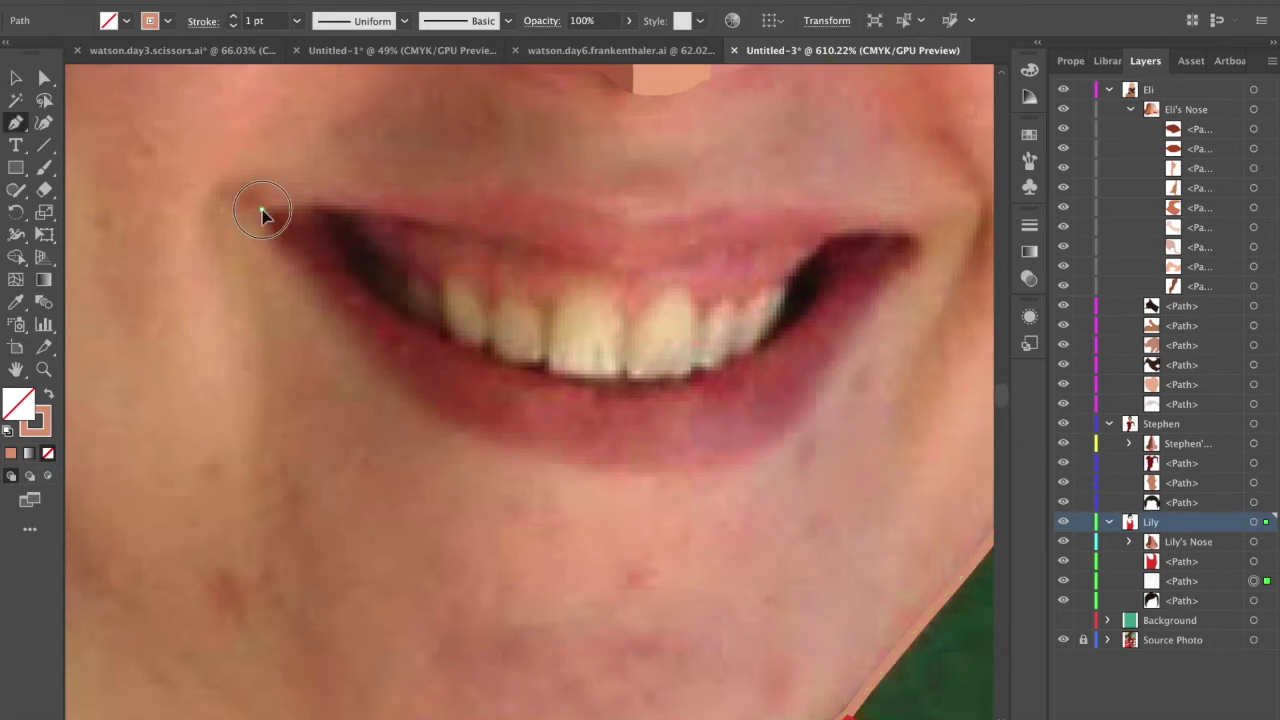
{"action": "left_click", "coordinate": [261, 209]}
{"action": "left_click", "coordinate": [337, 196]}
{"action": "left_click", "coordinate": [360, 191]}
{"action": "left_click", "coordinate": [434, 187]}
{"action": "left_click_drag", "start_coordinate": [434, 186], "coordinate": [458, 186]}
{"action": "left_click_drag", "start_coordinate": [554, 196], "coordinate": [571, 201]}
{"action": "left_click_drag", "start_coordinate": [661, 216], "coordinate": [675, 212]}
{"action": "left_click_drag", "start_coordinate": [766, 202], "coordinate": [788, 206]}
{"action": "left_click_drag", "start_coordinate": [871, 220], "coordinate": [923, 239]}
{"action": "left_click_drag", "start_coordinate": [914, 264], "coordinate": [911, 269]}
{"action": "left_click", "coordinate": [882, 289]}
{"action": "left_click", "coordinate": [839, 362]}
{"action": "left_click", "coordinate": [766, 451]}
{"action": "left_click", "coordinate": [638, 475]}
{"action": "left_click", "coordinate": [491, 443]}
{"action": "left_click", "coordinate": [398, 381]}
{"action": "left_click", "coordinate": [339, 313]}
{"action": "left_click", "coordinate": [262, 210]}
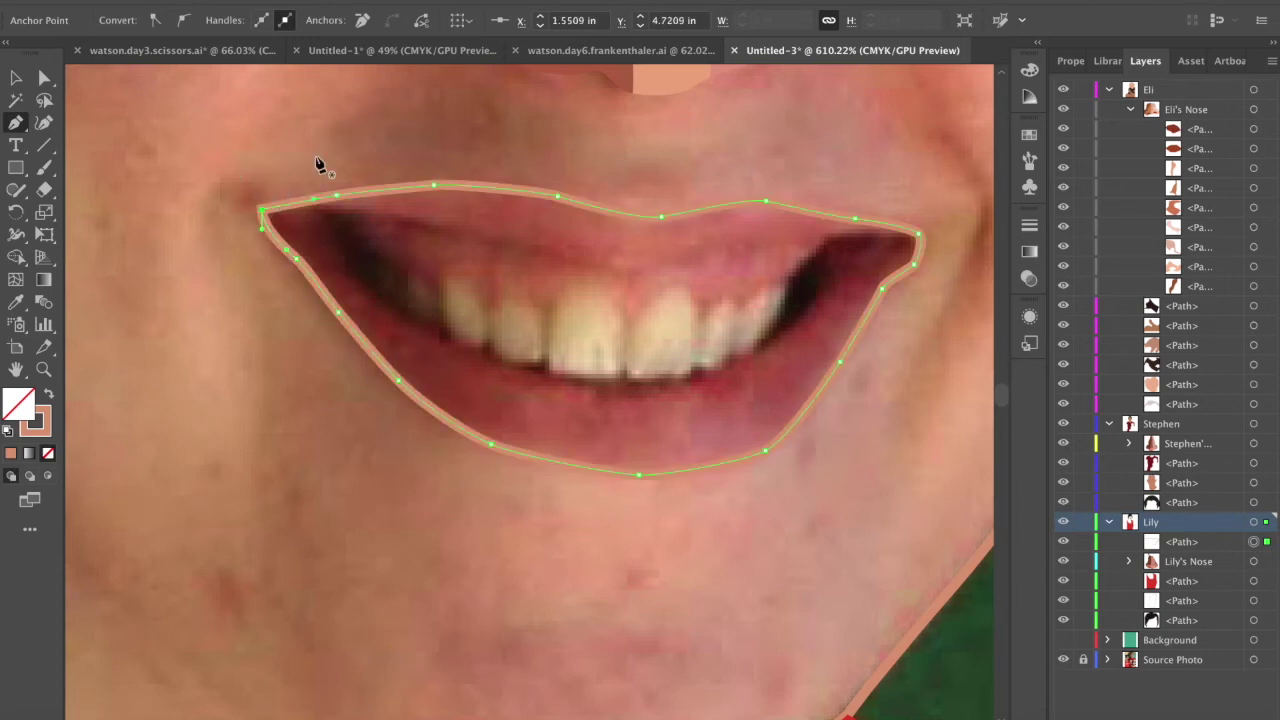
- Sample the lower lip's pink from the photo for the mouth shape and swap it to a stroke without fill
{"action": "key", "text": "i"}
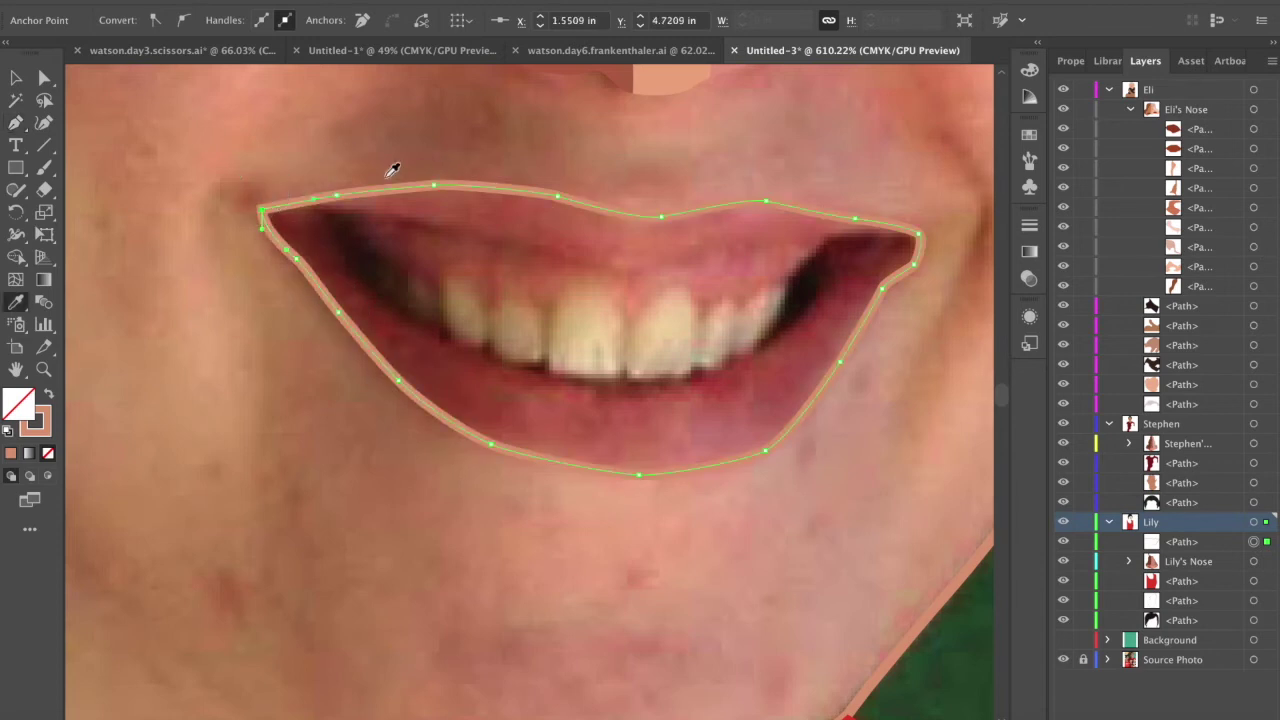
{"action": "left_click", "coordinate": [705, 418]}
{"action": "left_click", "coordinate": [15, 80]}
{"action": "left_click", "coordinate": [551, 352]}
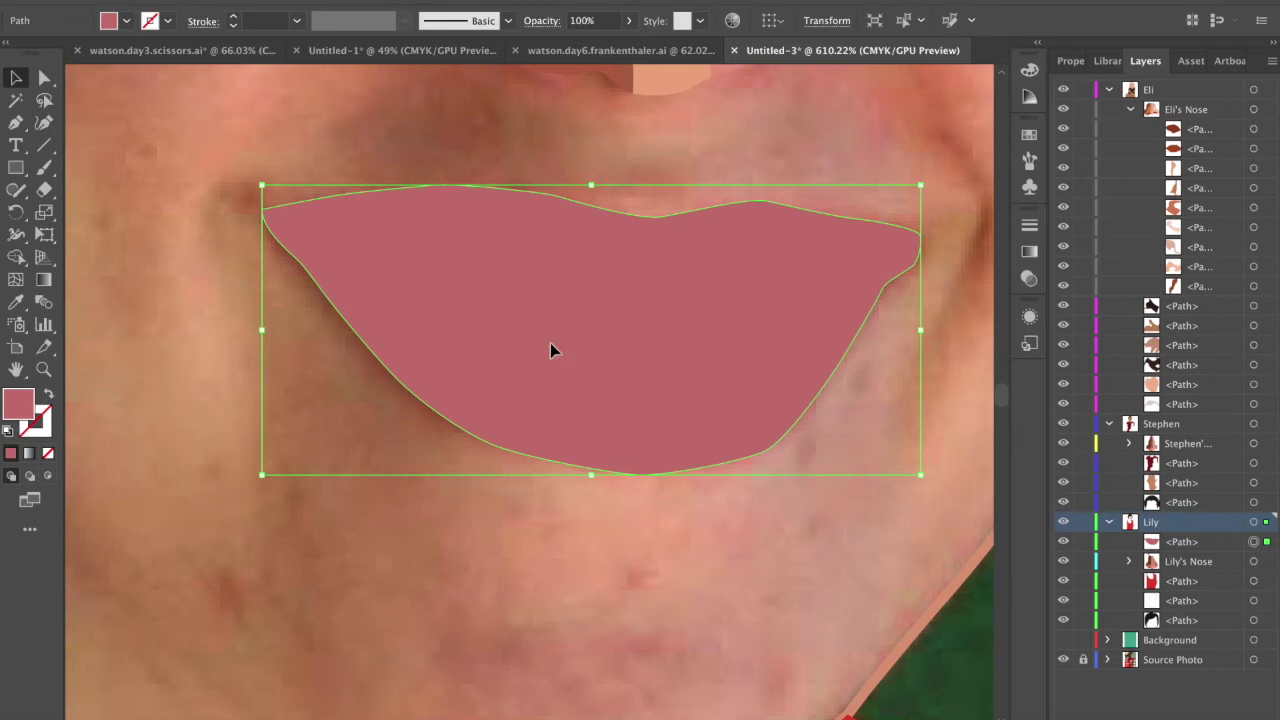
{"action": "key", "text": "shift+x"}
- Draw a curved Pen tool path along the lower lip's inner edge, extending slightly past both mouth corners
{"action": "key", "text": "p"}
{"action": "scroll", "coordinate": [468, 288], "scroll_direction": "up", "scroll_amount": 2}
{"action": "left_click", "coordinate": [212, 181]}
{"action": "left_click_drag", "start_coordinate": [280, 197], "coordinate": [298, 225]}
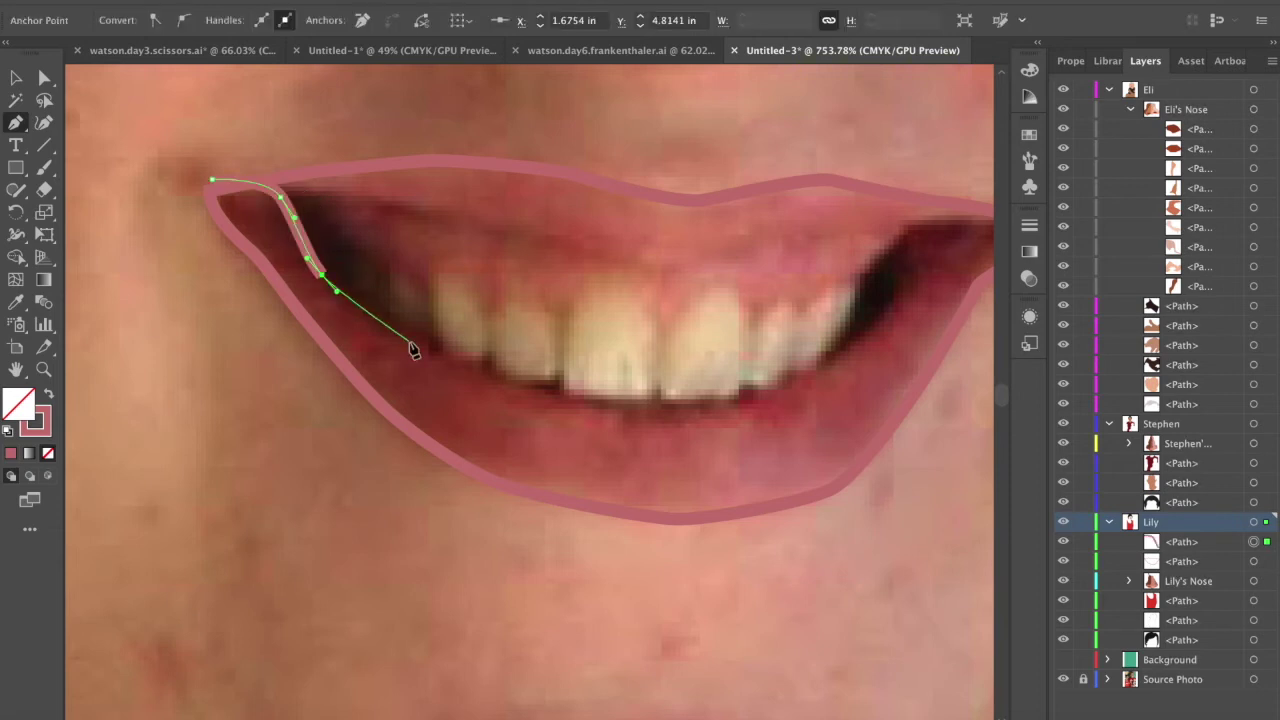
{"action": "left_click_drag", "start_coordinate": [693, 408], "coordinate": [827, 362]}
{"action": "left_click_drag", "start_coordinate": [863, 334], "coordinate": [905, 278]}
{"action": "left_click", "coordinate": [915, 224]}
{"action": "left_click_drag", "start_coordinate": [917, 226], "coordinate": [757, 240]}
{"action": "left_click_drag", "start_coordinate": [792, 231], "coordinate": [808, 230]}
{"action": "left_click", "coordinate": [896, 239]}
- Divide the mouth along the inner lip line with Shape Builder, filling the upper area pink and the lower lip dark red
{"action": "key", "text": "v"}
{"action": "left_click", "coordinate": [700, 489], "text": "shift"}
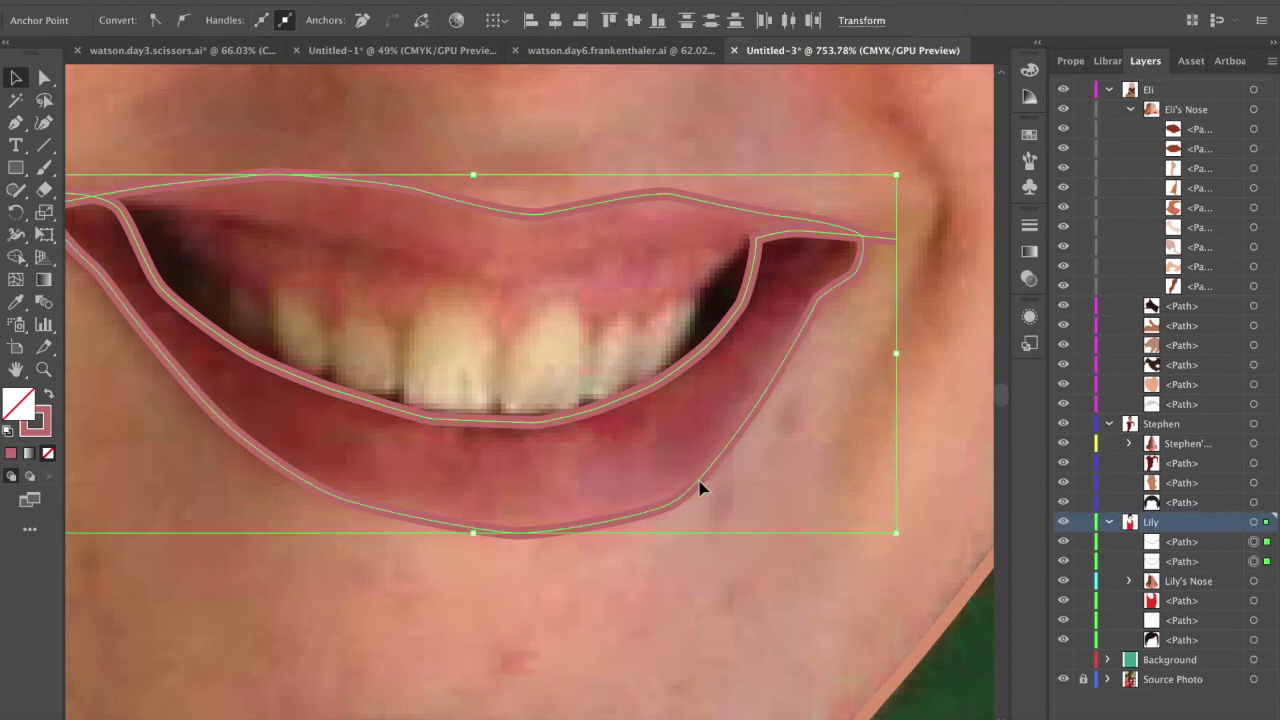
{"action": "scroll", "coordinate": [640, 400], "scroll_direction": "left", "scroll_amount": 3}
{"action": "key", "text": "shift+m"}
{"action": "left_click", "coordinate": [594, 193]}
{"action": "key", "text": "shift+x"}
{"action": "left_click", "coordinate": [500, 497]}
{"action": "key", "text": "shift+x"}
{"action": "left_click", "coordinate": [497, 530]}
{"action": "scroll", "coordinate": [509, 449], "scroll_direction": "down", "scroll_amount": 5}
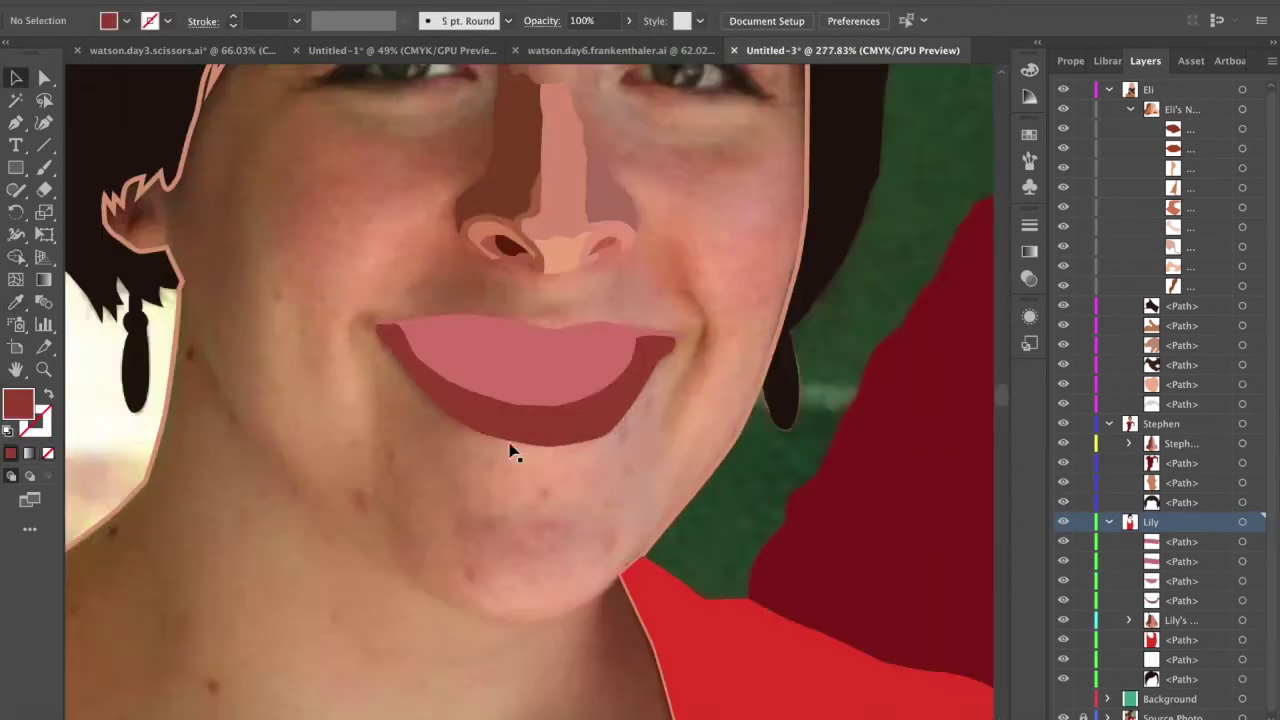
- Delete the two leftover paths at the top of the woman's layer
{"action": "scroll", "coordinate": [507, 449], "scroll_direction": "up", "scroll_amount": 4}
{"action": "left_click", "coordinate": [1253, 581]}
{"action": "left_click", "coordinate": [1242, 542]}
{"action": "left_click", "coordinate": [1242, 561], "text": "shift"}
{"action": "key", "text": "Delete"}
{"action": "scroll", "coordinate": [640, 400], "scroll_direction": "down", "scroll_amount": 1}
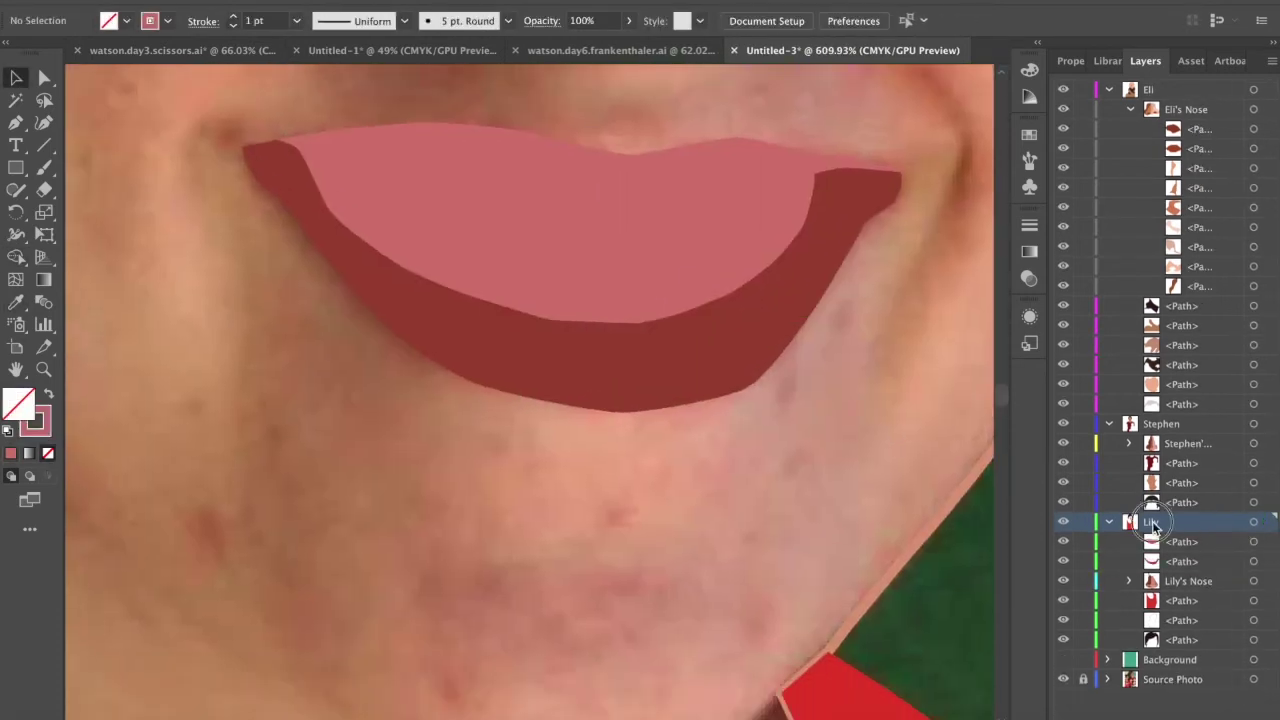
- Add a sublayer inside the woman's layer and name it as her mouth, following the naming of her nose sublayer
{"action": "left_click", "coordinate": [1202, 719]}
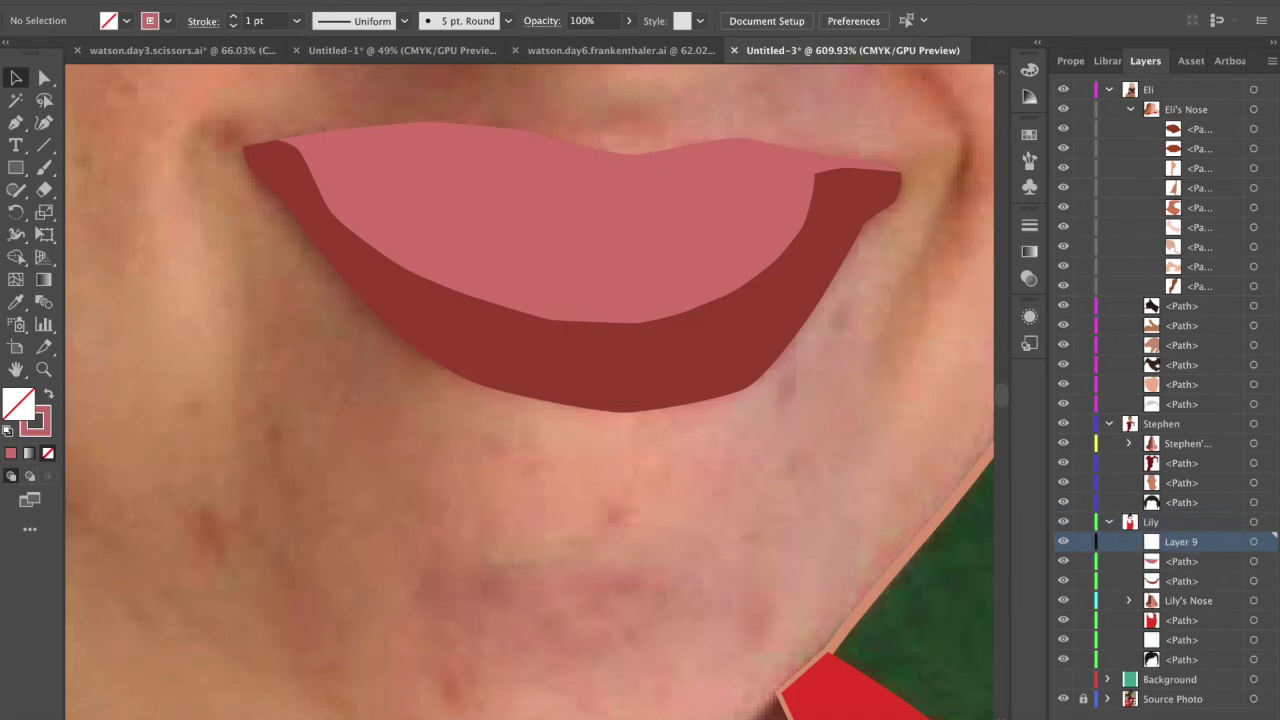
{"action": "key", "text": "i"}
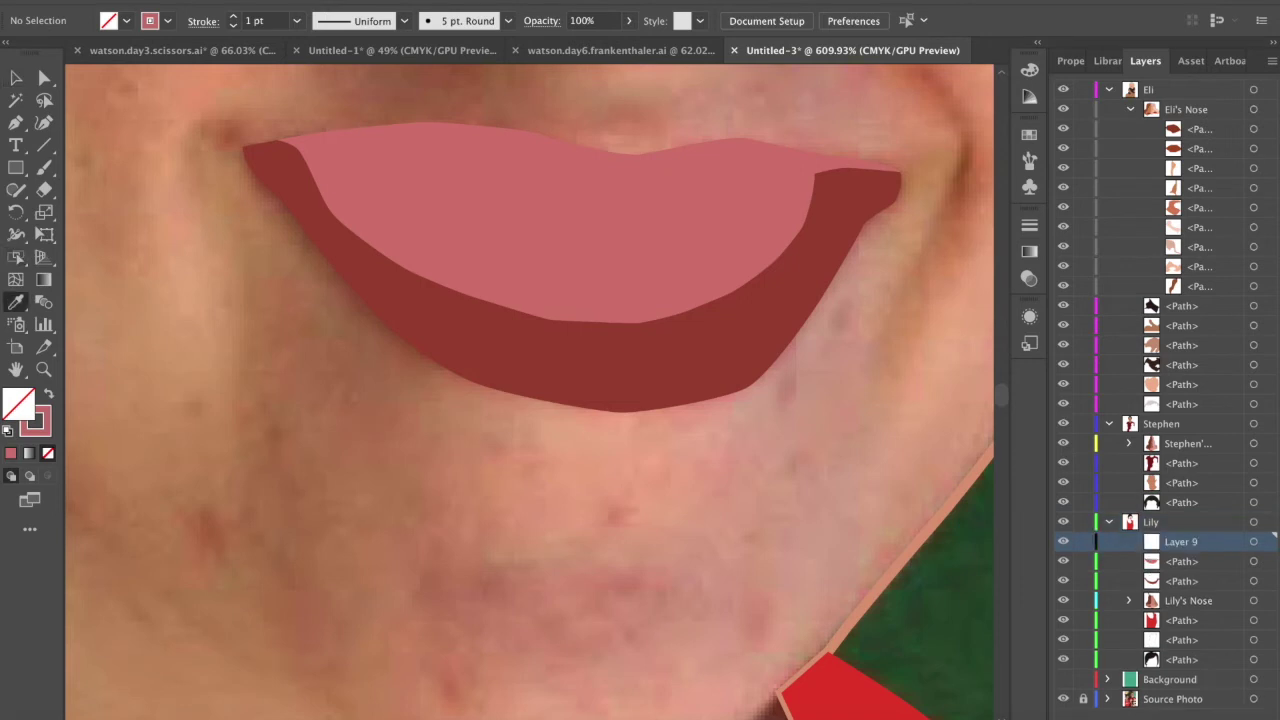
{"action": "double_click", "coordinate": [1178, 542]}
{"action": "type", "text": "L"}
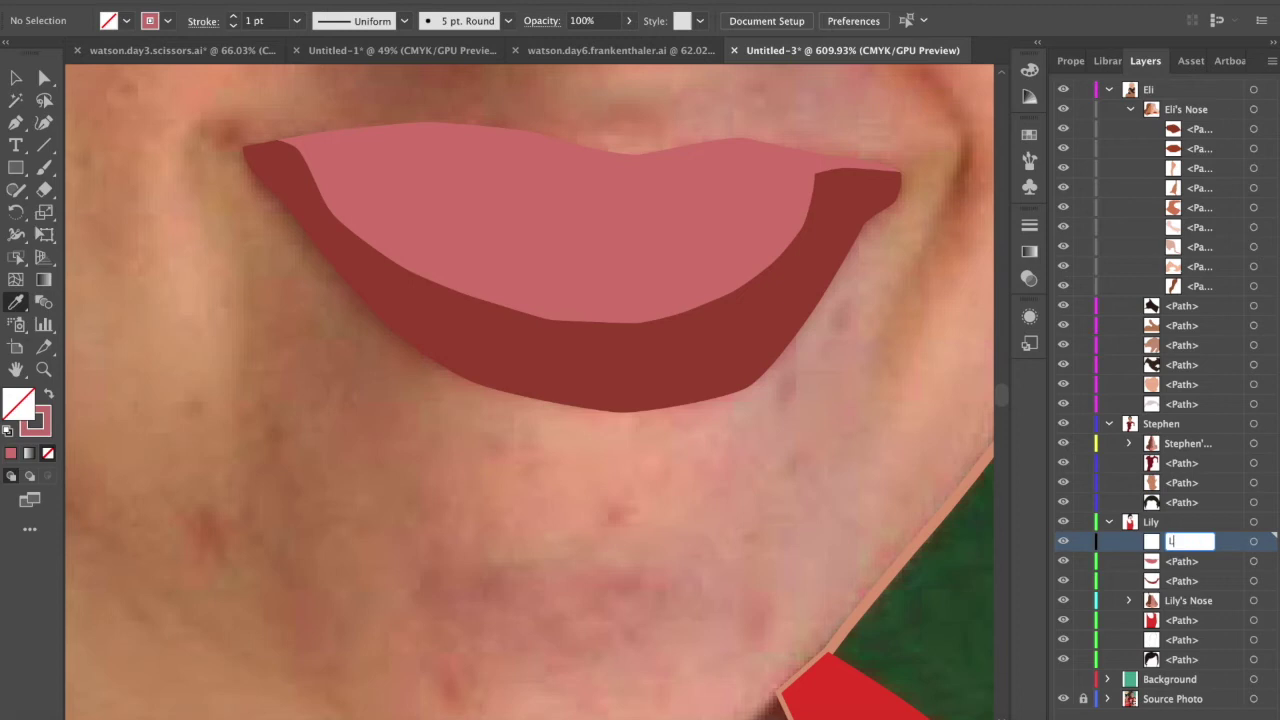
{"action": "type", "text": "ily's Mouth"}
{"action": "key", "text": "Return"}
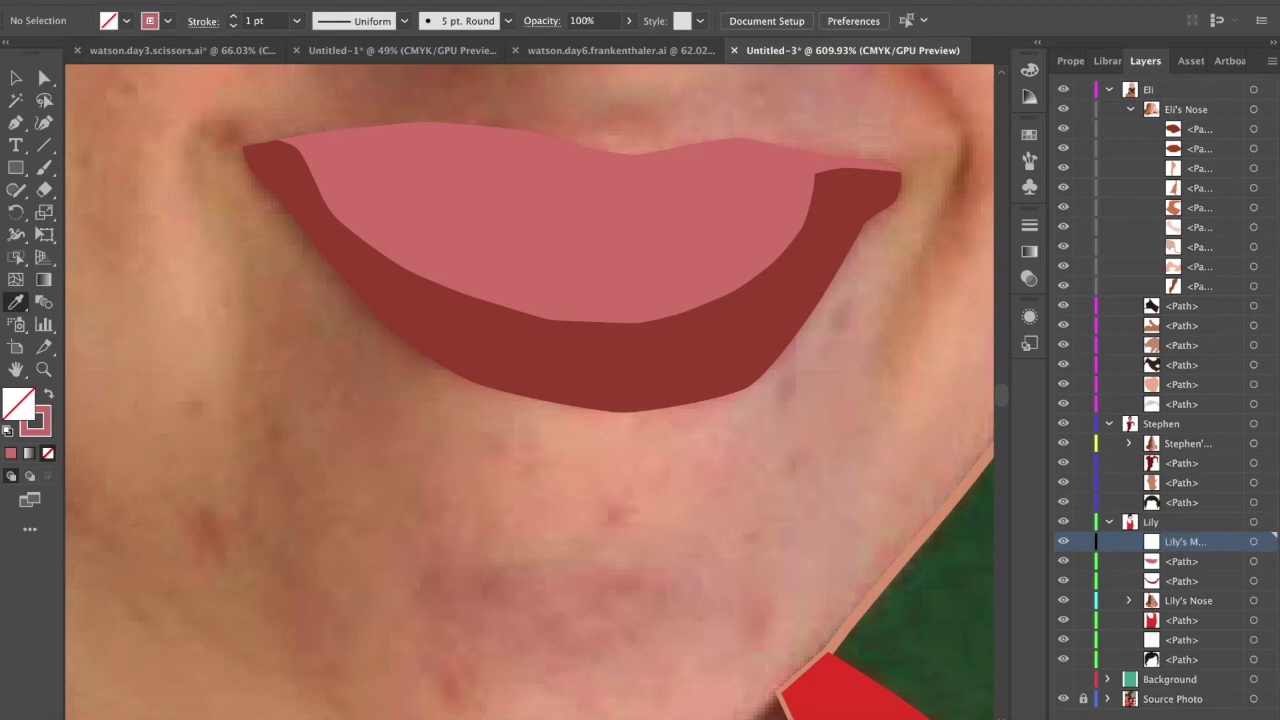
- Move the two mouth paths into the new mouth sublayer and turn the upper mouth shape into a pink outline without fill
{"action": "left_click", "coordinate": [1197, 562]}
{"action": "left_click", "coordinate": [1190, 582], "text": "shift"}
{"action": "left_click_drag", "start_coordinate": [1190, 582], "coordinate": [1186, 543]}
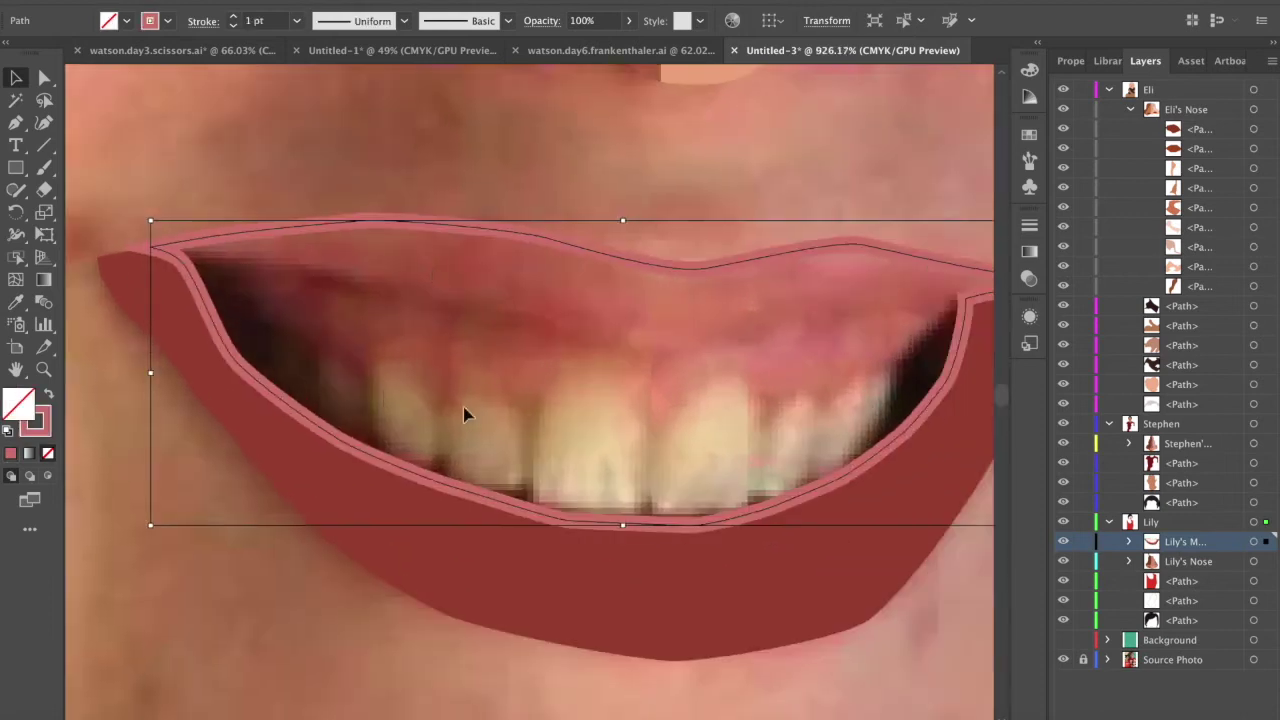
- Examine the lower lip shape and the individual colour pieces that make up the woman's nose
{"action": "scroll", "coordinate": [463, 407], "scroll_direction": "down", "scroll_amount": 3}
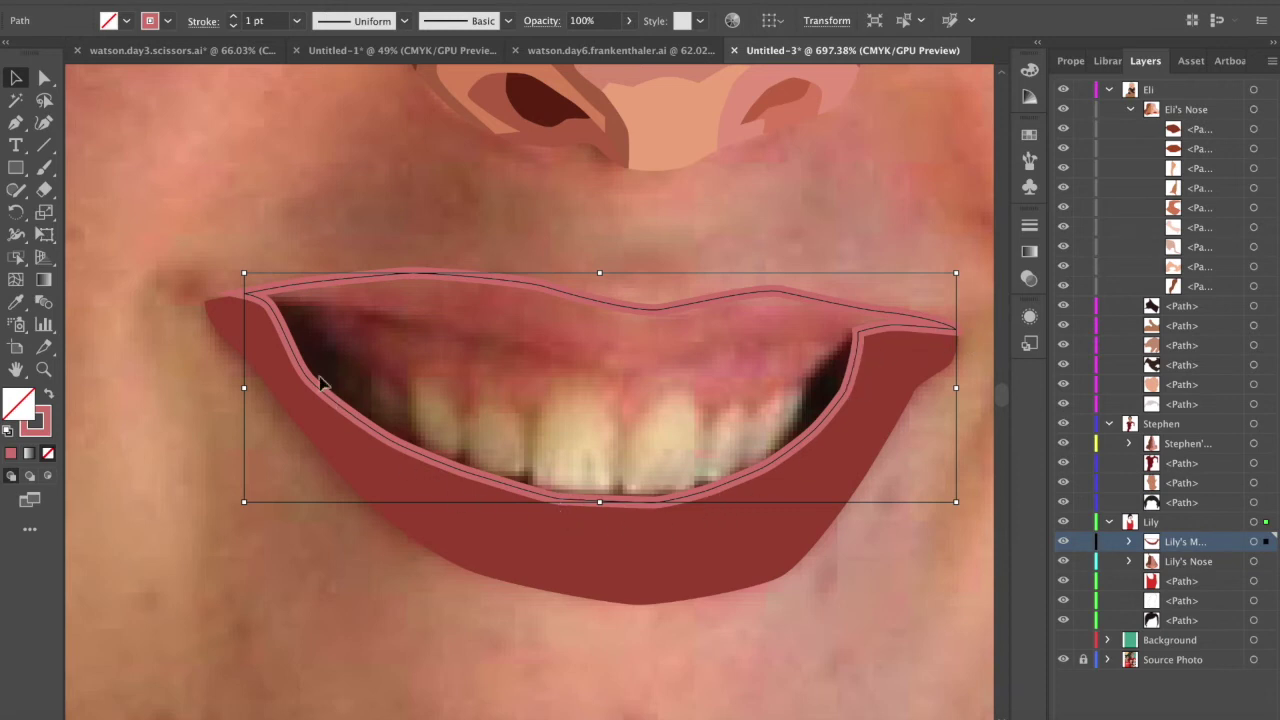
{"action": "left_click", "coordinate": [572, 573]}
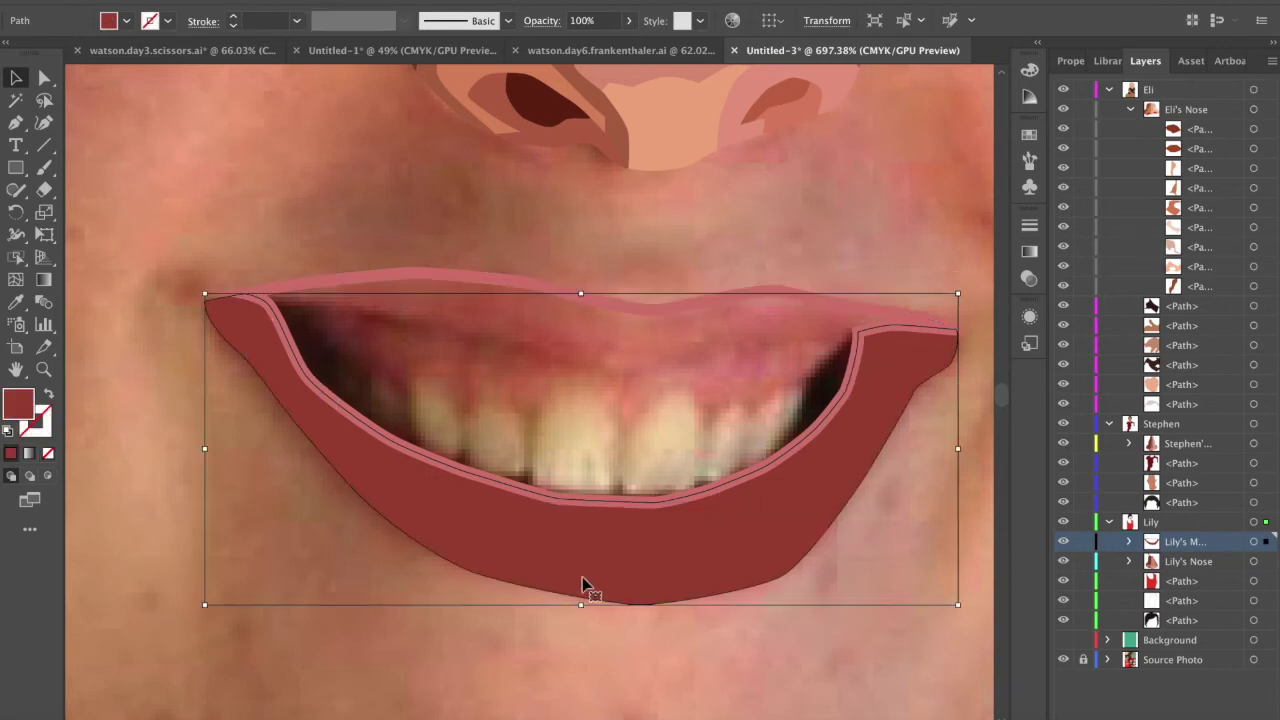
{"action": "scroll", "coordinate": [586, 586], "scroll_direction": "up", "scroll_amount": 3}
{"action": "left_click", "coordinate": [636, 248]}
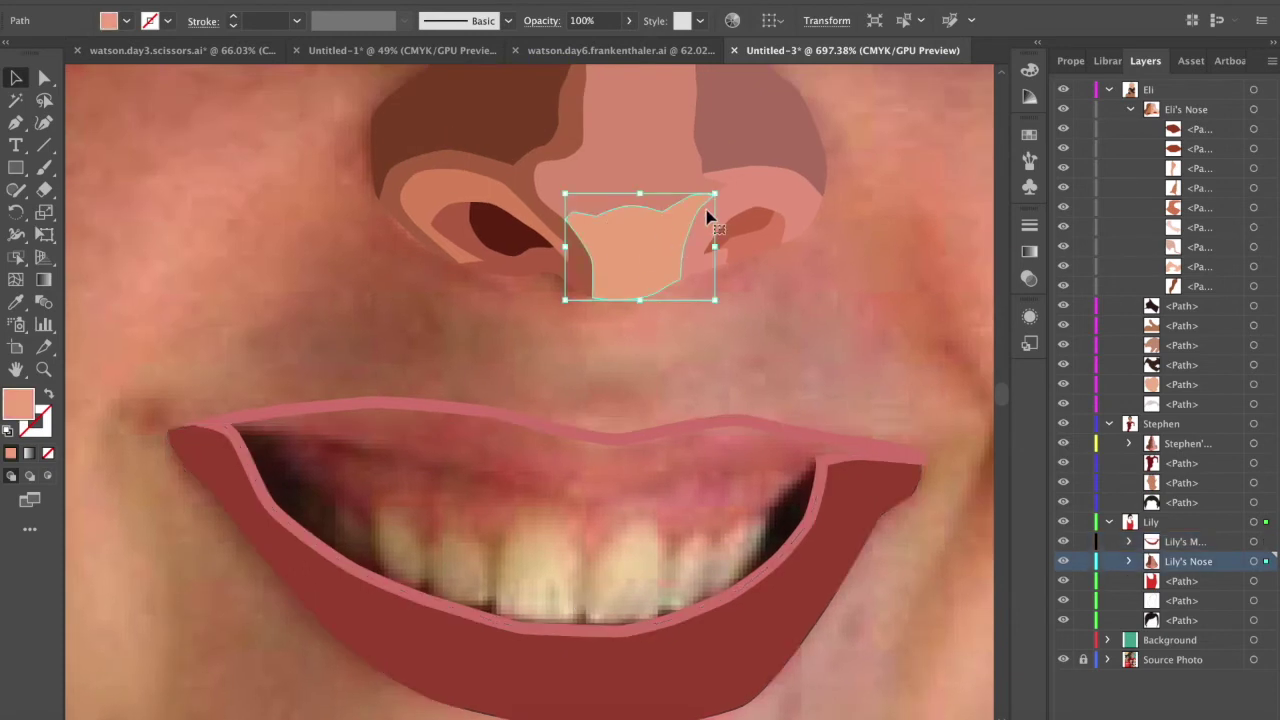
{"action": "left_click", "coordinate": [632, 150]}
{"action": "left_click", "coordinate": [468, 104]}
{"action": "scroll", "coordinate": [483, 351], "scroll_direction": "down", "scroll_amount": 5}
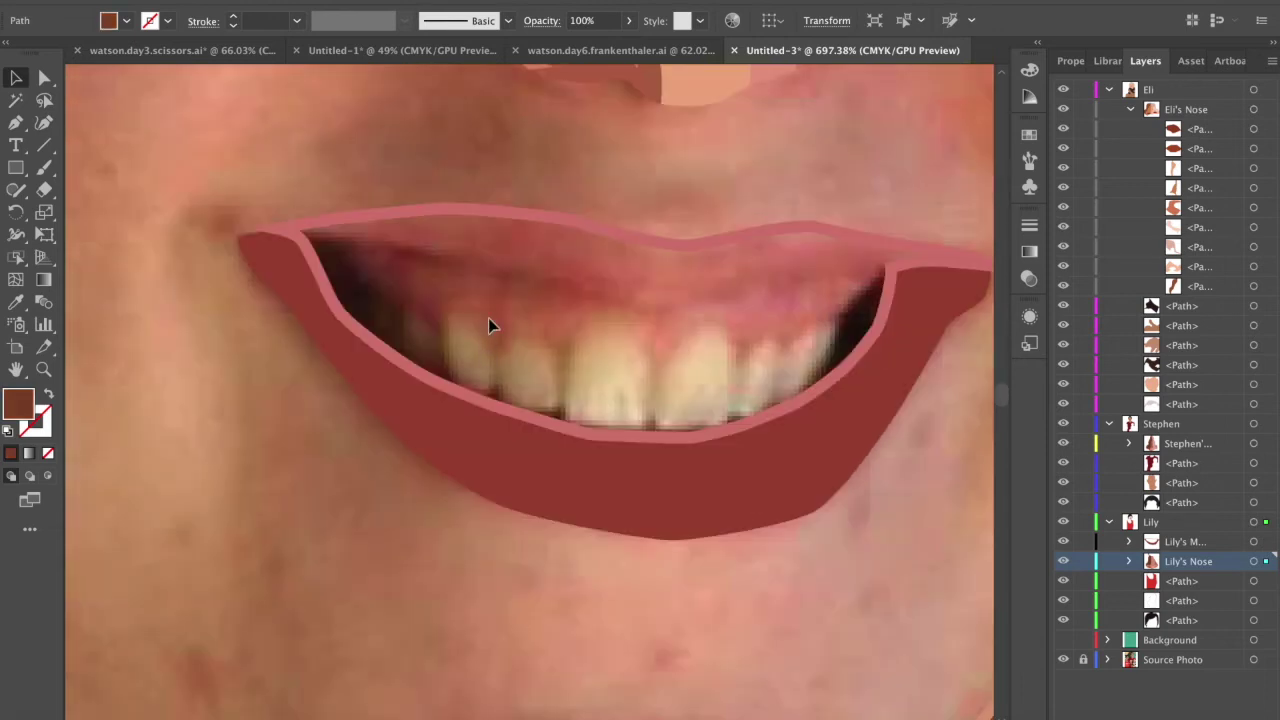
{"action": "scroll", "coordinate": [488, 318], "scroll_direction": "up", "scroll_amount": 3}
{"action": "scroll", "coordinate": [488, 319], "scroll_direction": "down", "scroll_amount": 3}
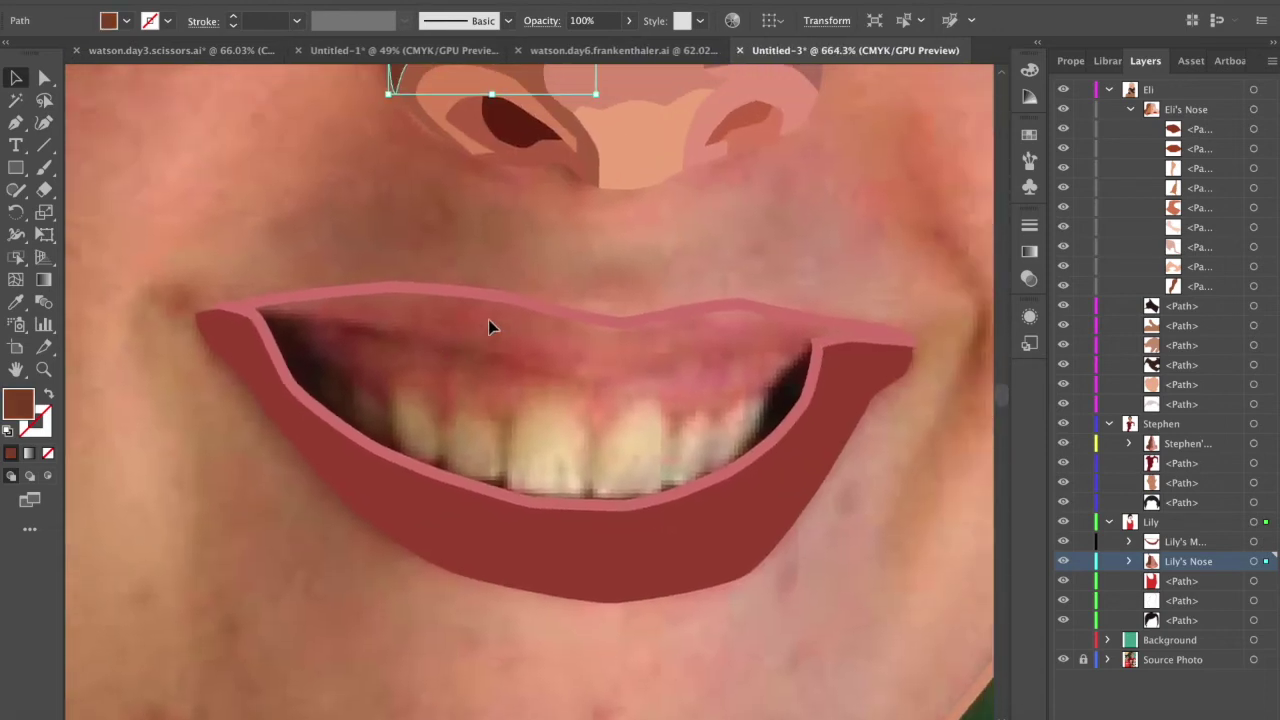
- Draw the upper lip's lower edge as an unfilled brown Pen line, running beyond both mouth corners
{"action": "key", "text": "p"}
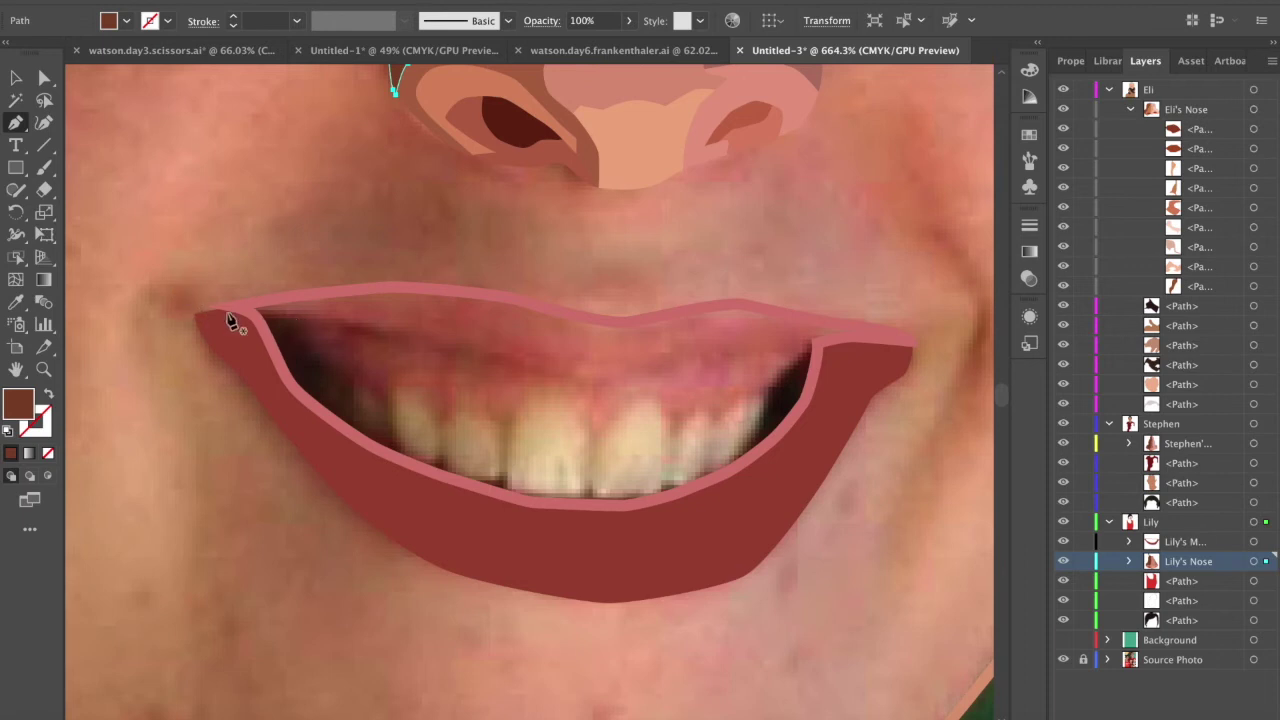
{"action": "left_click", "coordinate": [163, 290]}
{"action": "left_click", "coordinate": [232, 307]}
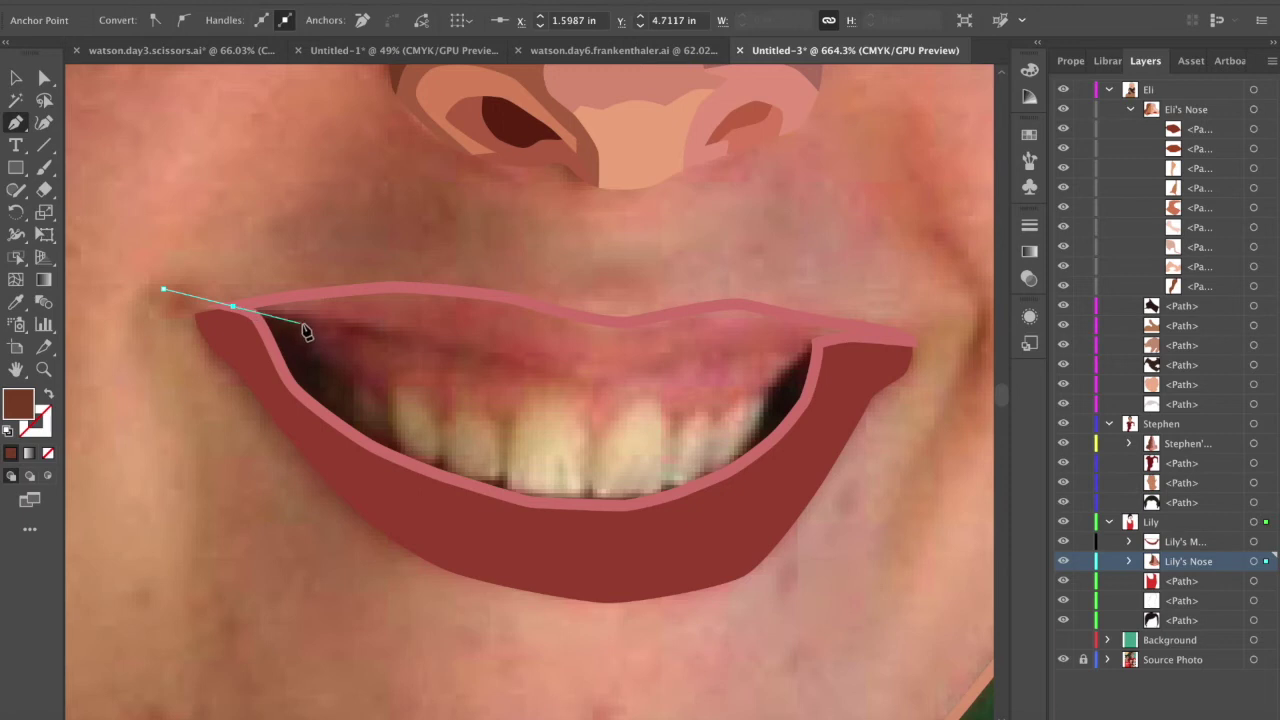
{"action": "left_click_drag", "start_coordinate": [328, 318], "coordinate": [358, 325]}
{"action": "left_click_drag", "start_coordinate": [445, 350], "coordinate": [467, 357]}
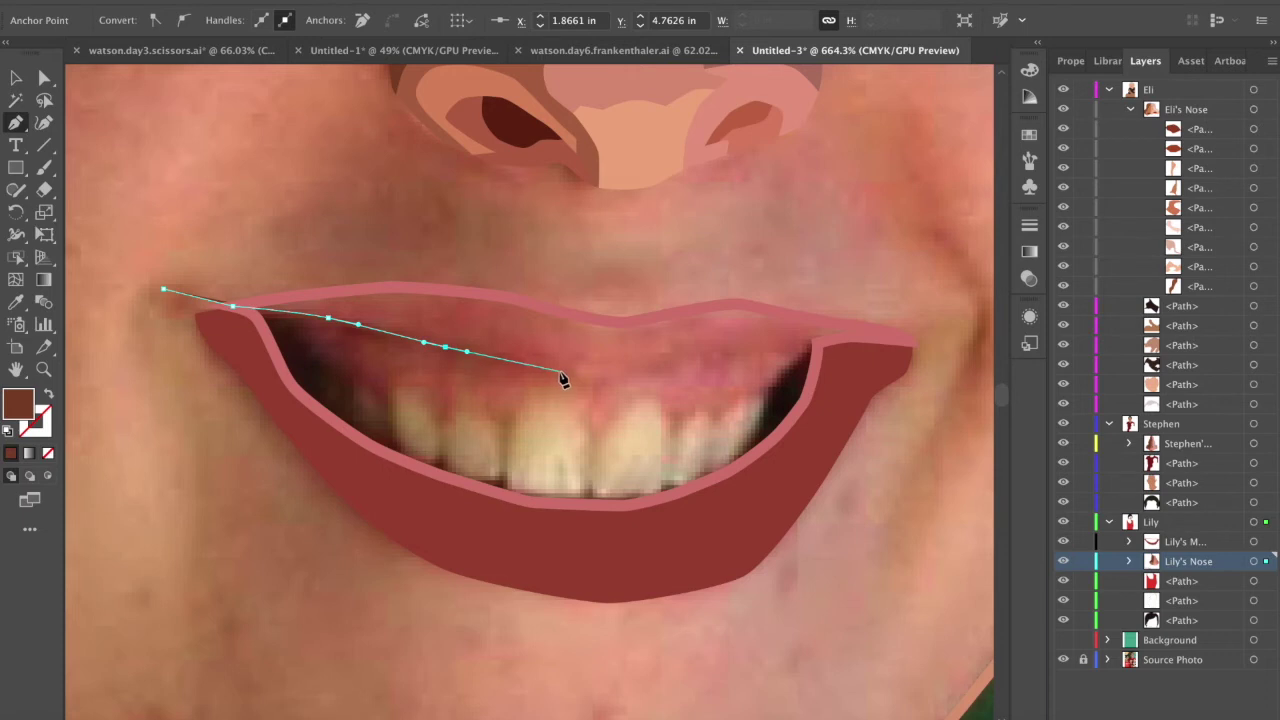
{"action": "left_click_drag", "start_coordinate": [558, 371], "coordinate": [654, 366]}
{"action": "left_click_drag", "start_coordinate": [712, 353], "coordinate": [725, 354]}
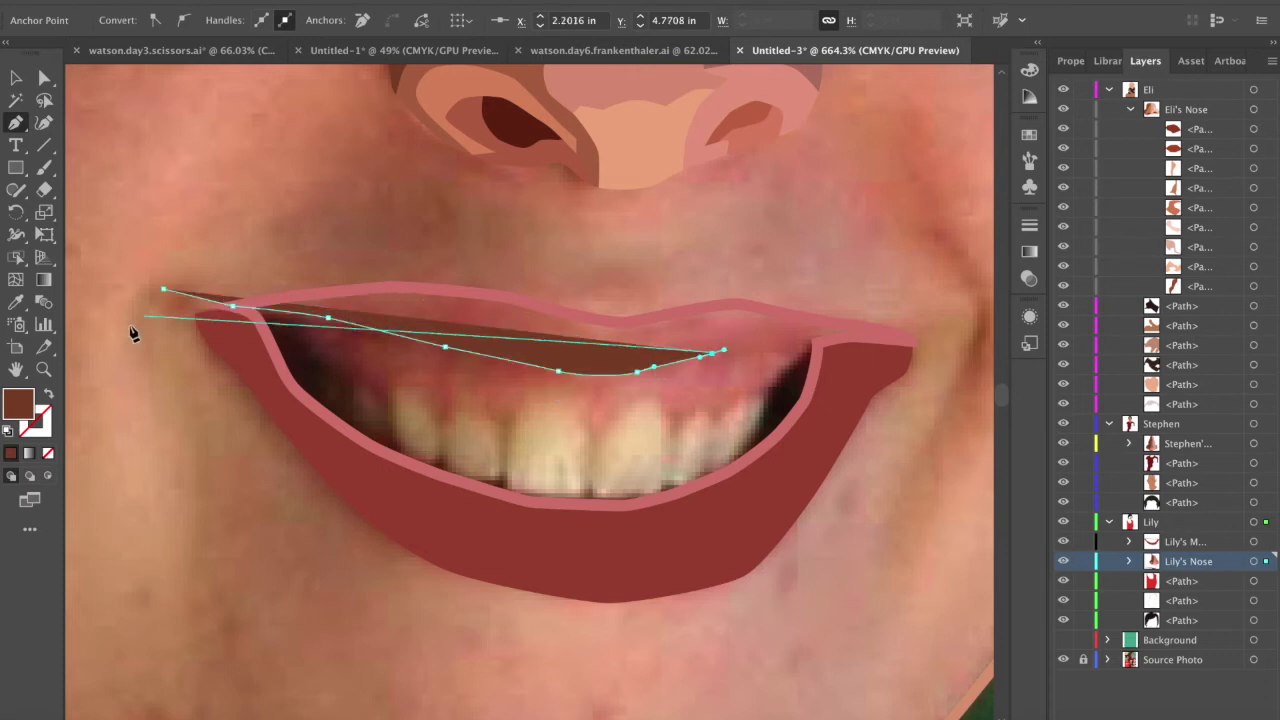
{"action": "left_click", "coordinate": [51, 395]}
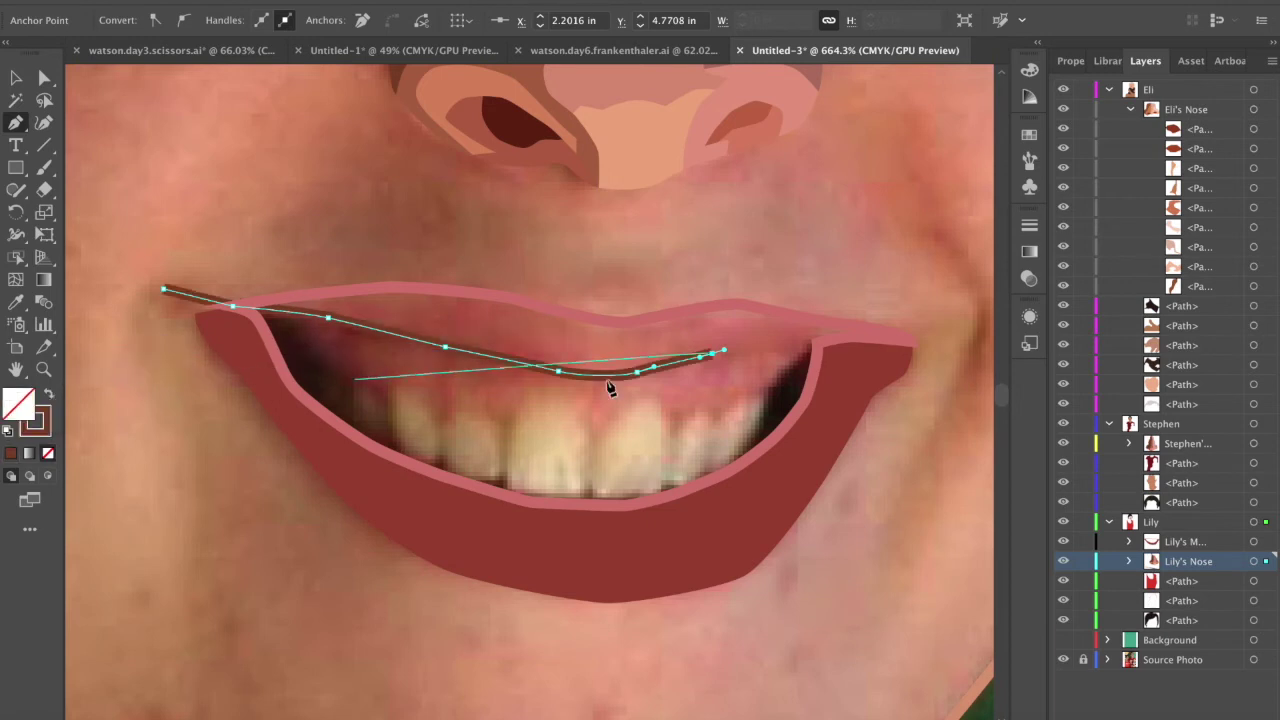
{"action": "left_click", "coordinate": [811, 342]}
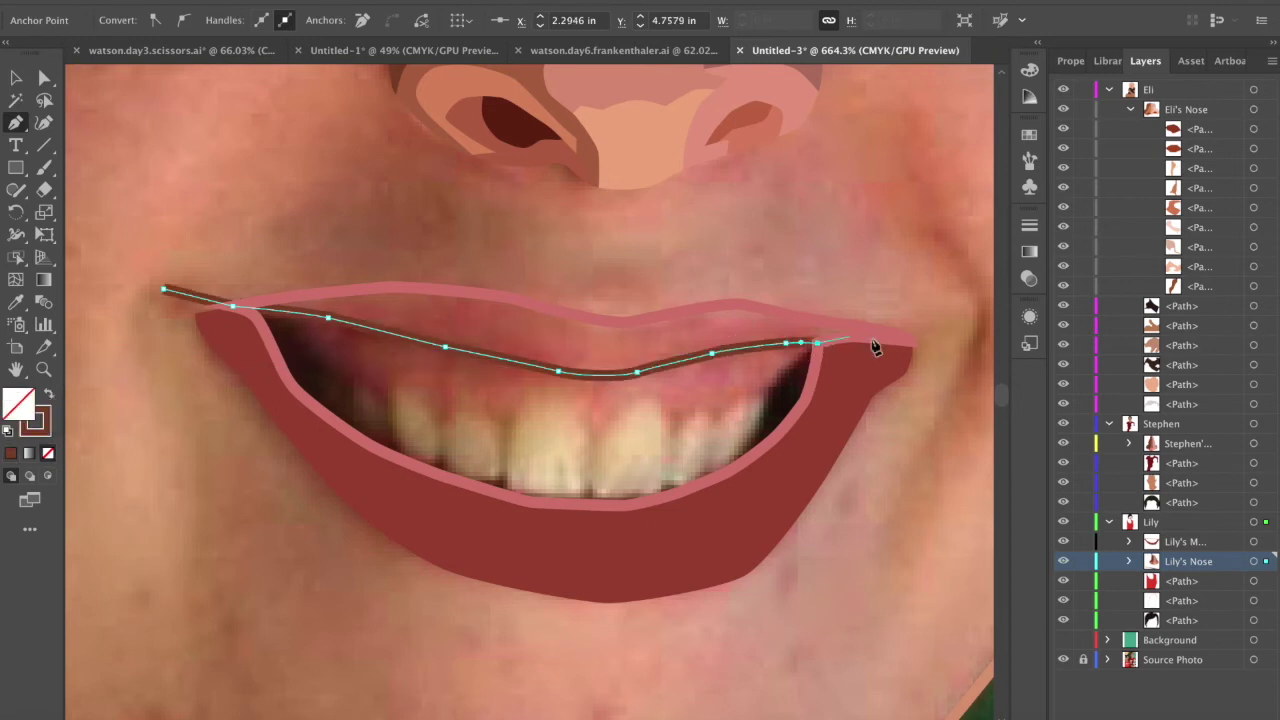
{"action": "left_click", "coordinate": [949, 393]}
- Divide the pink mouth outline along the brown line with Shape Builder, separating the upper lip from the mouth opening
{"action": "key", "text": "v"}
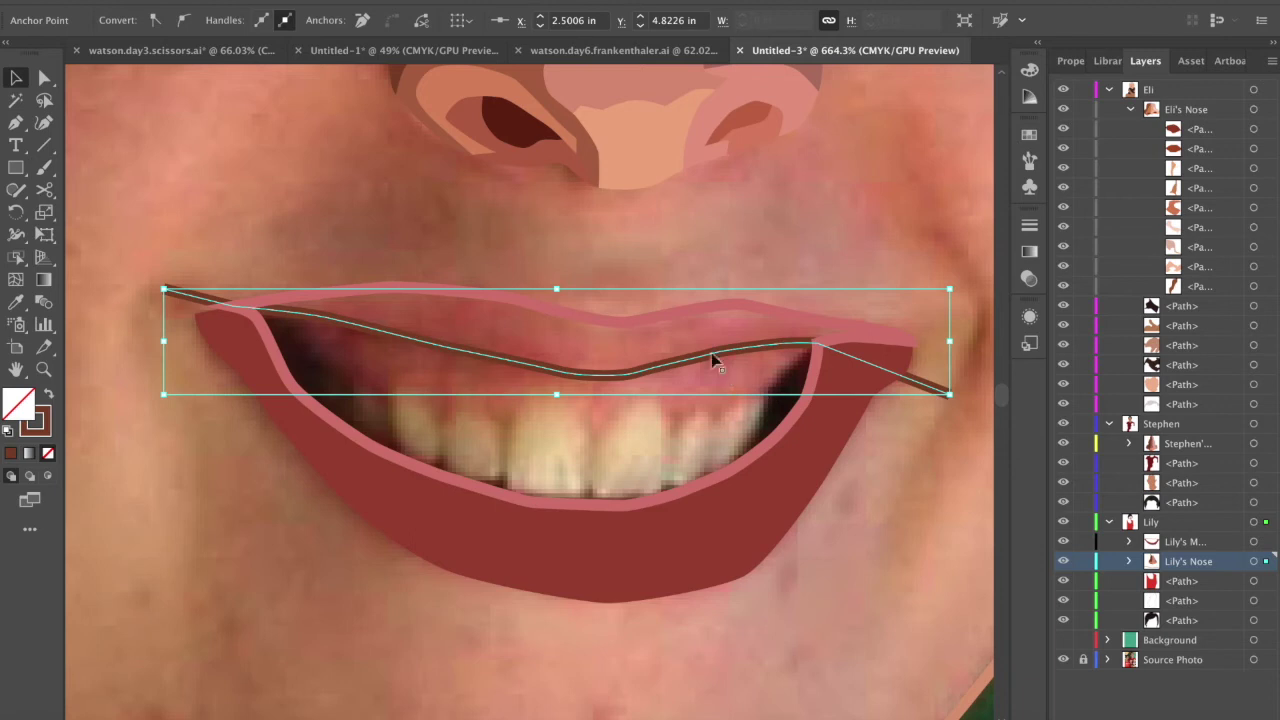
{"action": "left_click", "coordinate": [645, 330], "text": "shift"}
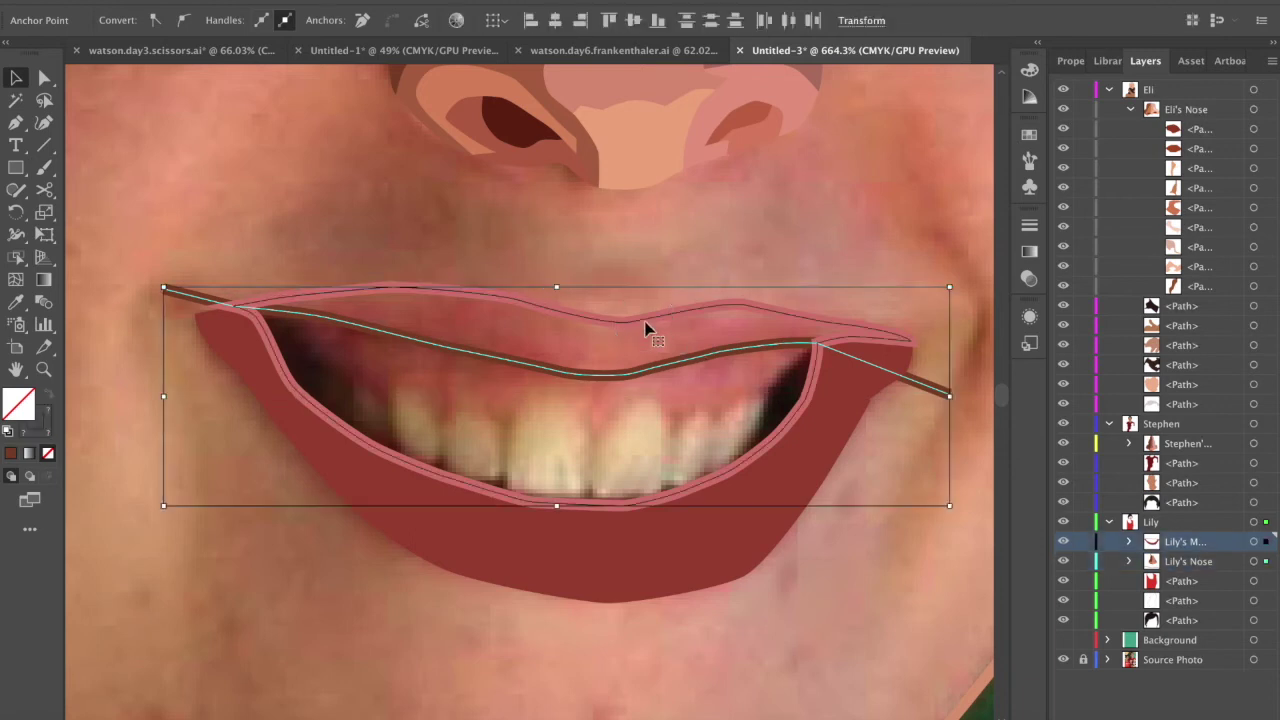
{"action": "key", "text": "shift+m"}
{"action": "left_click", "coordinate": [603, 343]}
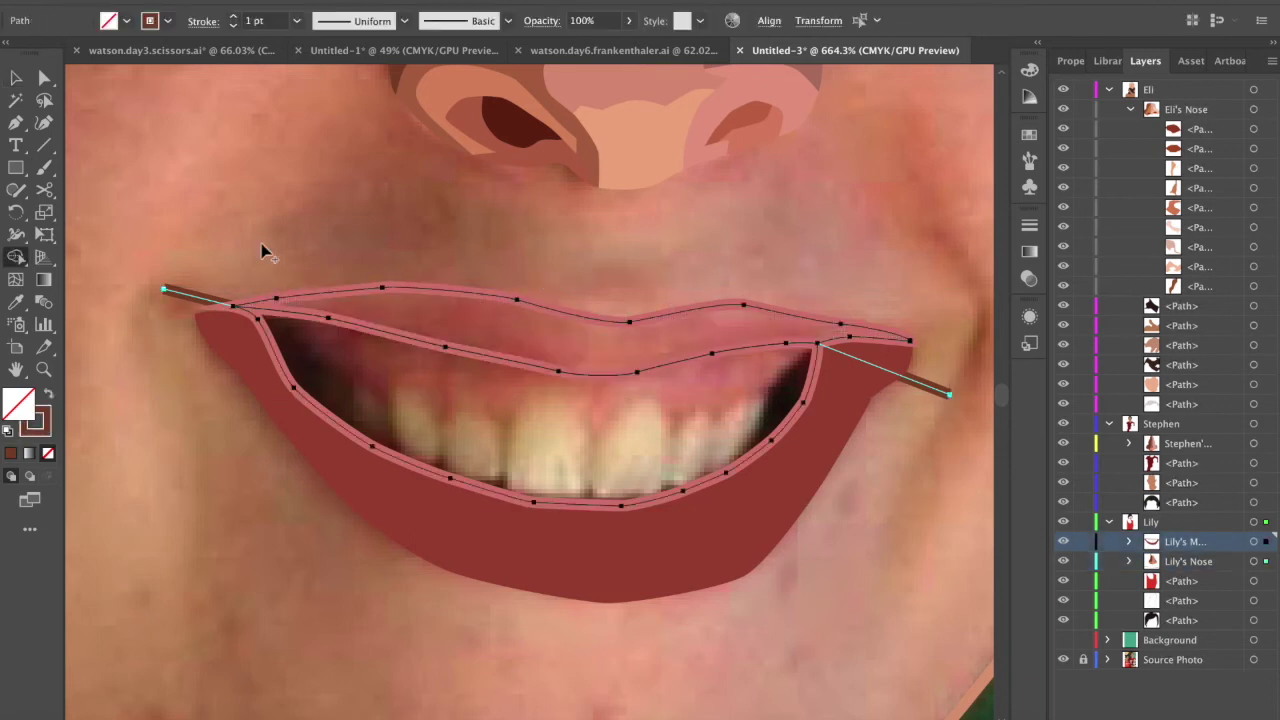
- Delete the two brown line ends protruding past the mouth corners and fill the upper lip with salmon without an outline
{"action": "key", "text": "v"}
{"action": "left_click", "coordinate": [240, 216]}
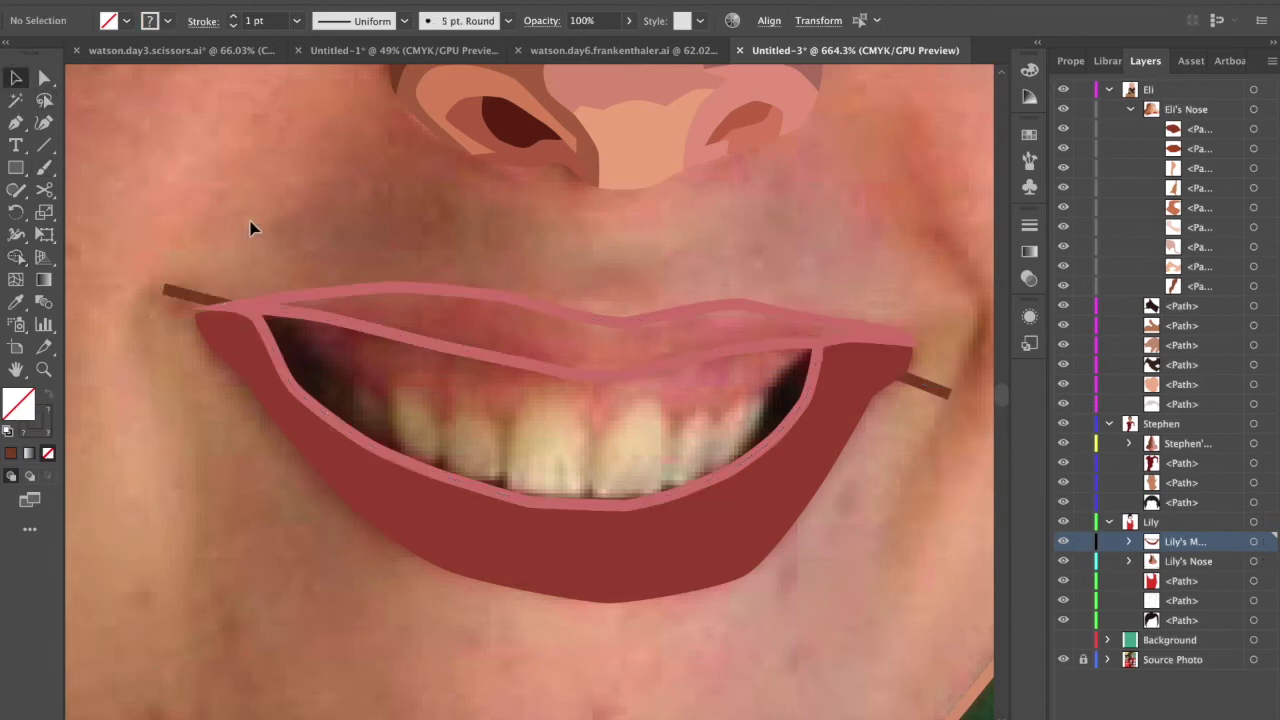
{"action": "left_click", "coordinate": [194, 292]}
{"action": "key", "text": "Delete"}
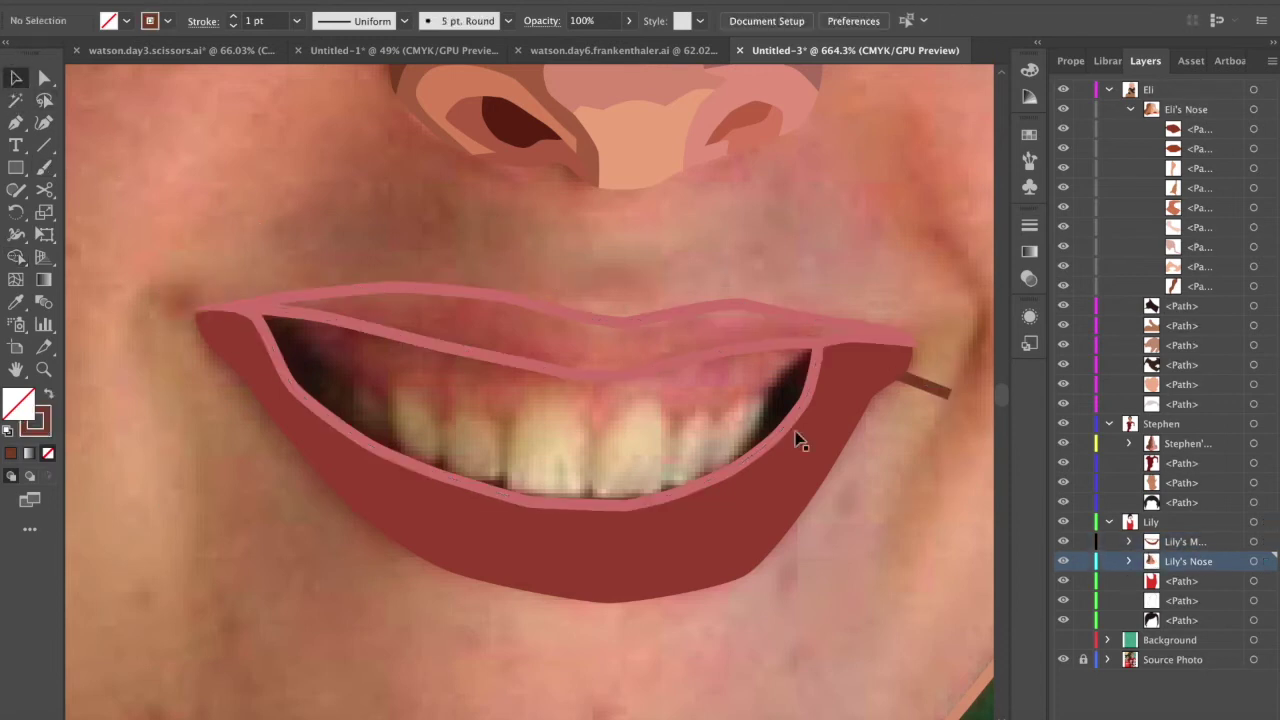
{"action": "left_click", "coordinate": [932, 395]}
{"action": "key", "text": "Delete"}
{"action": "left_click", "coordinate": [574, 313]}
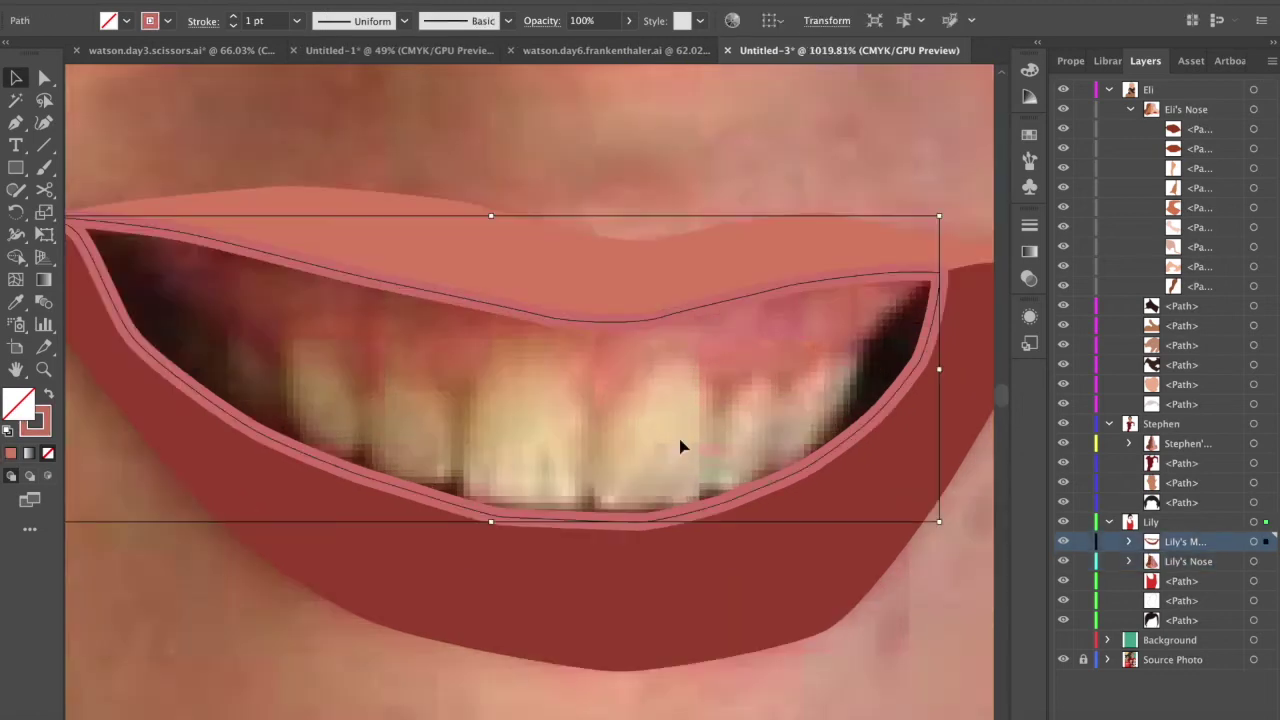
- Trace the outer edge of the rightmost tooth and the gum line leftward over the first front tooth with the Pen tool
{"action": "scroll", "coordinate": [680, 445], "scroll_direction": "up", "scroll_amount": 1}
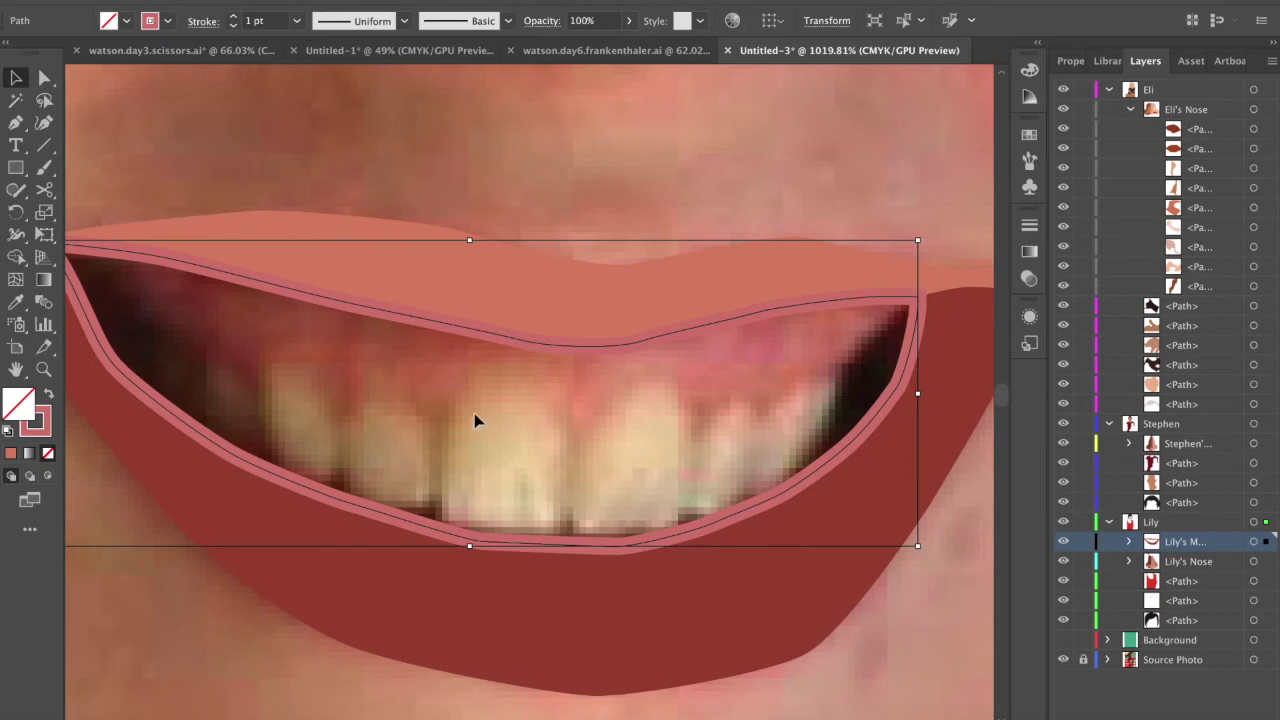
{"action": "scroll", "coordinate": [462, 558], "scroll_direction": "down", "scroll_amount": 2}
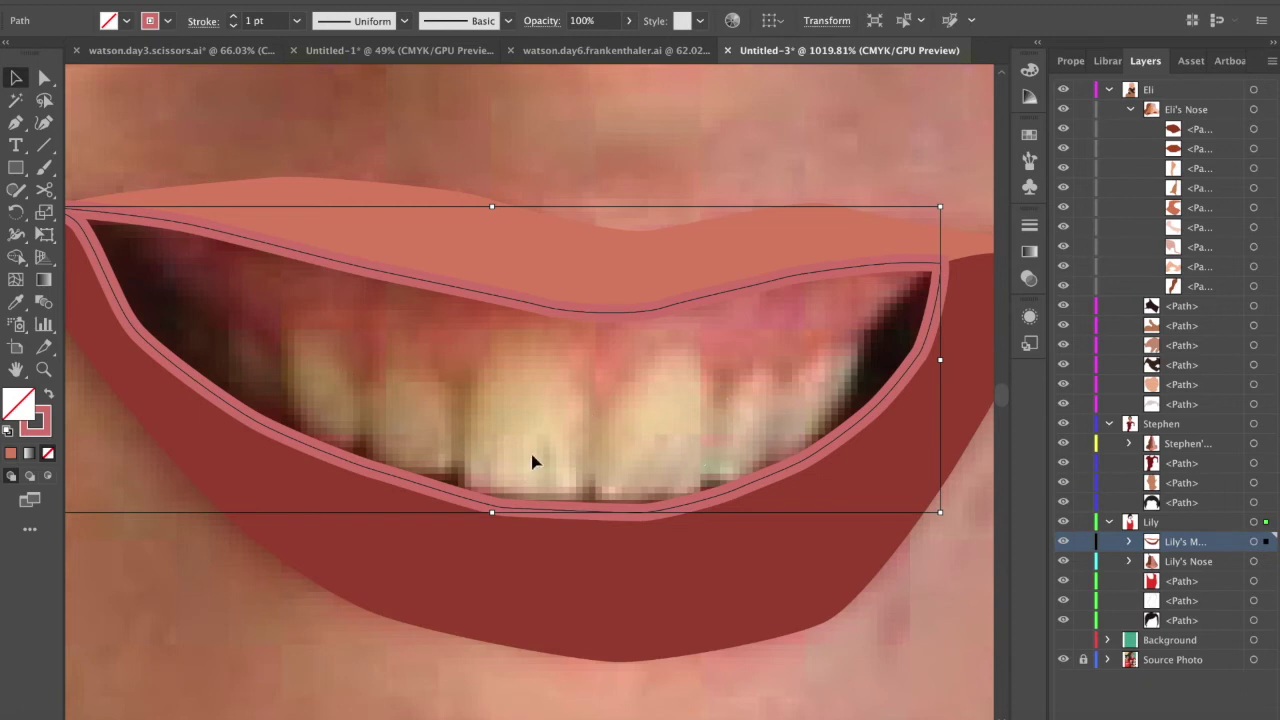
{"action": "scroll", "coordinate": [532, 461], "scroll_direction": "down", "scroll_amount": 5}
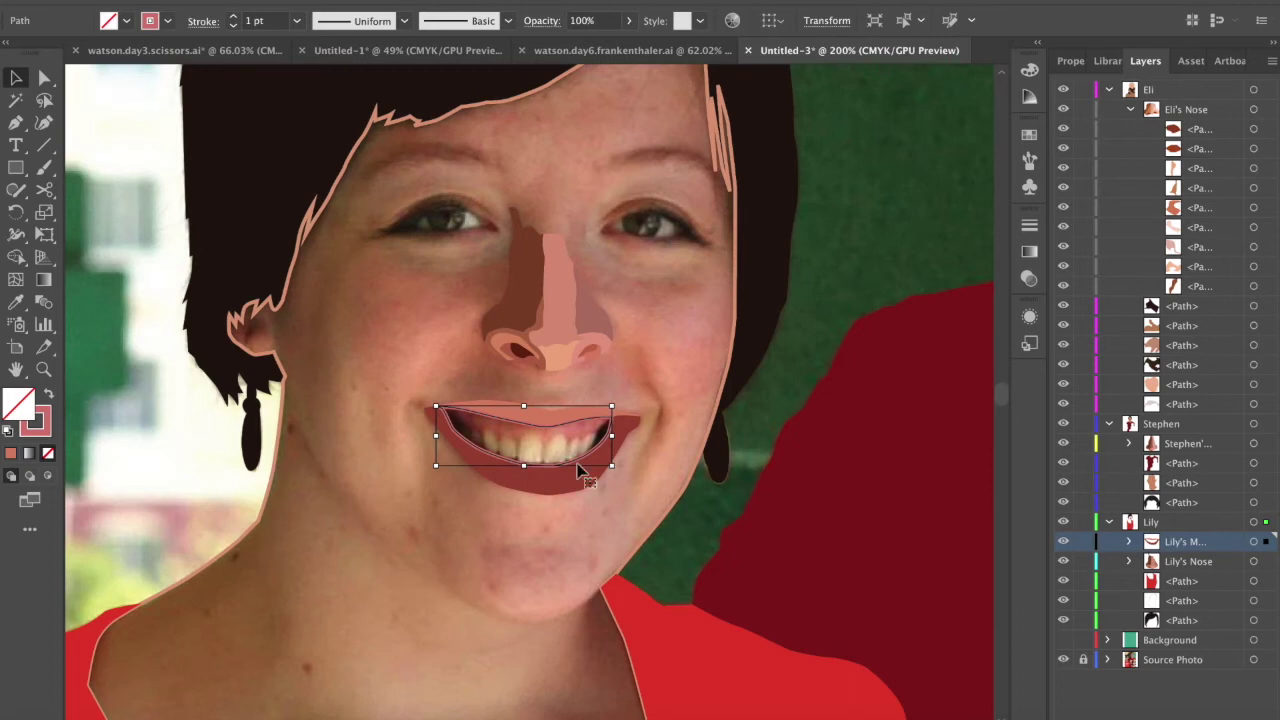
{"action": "scroll", "coordinate": [577, 470], "scroll_direction": "up", "scroll_amount": 5}
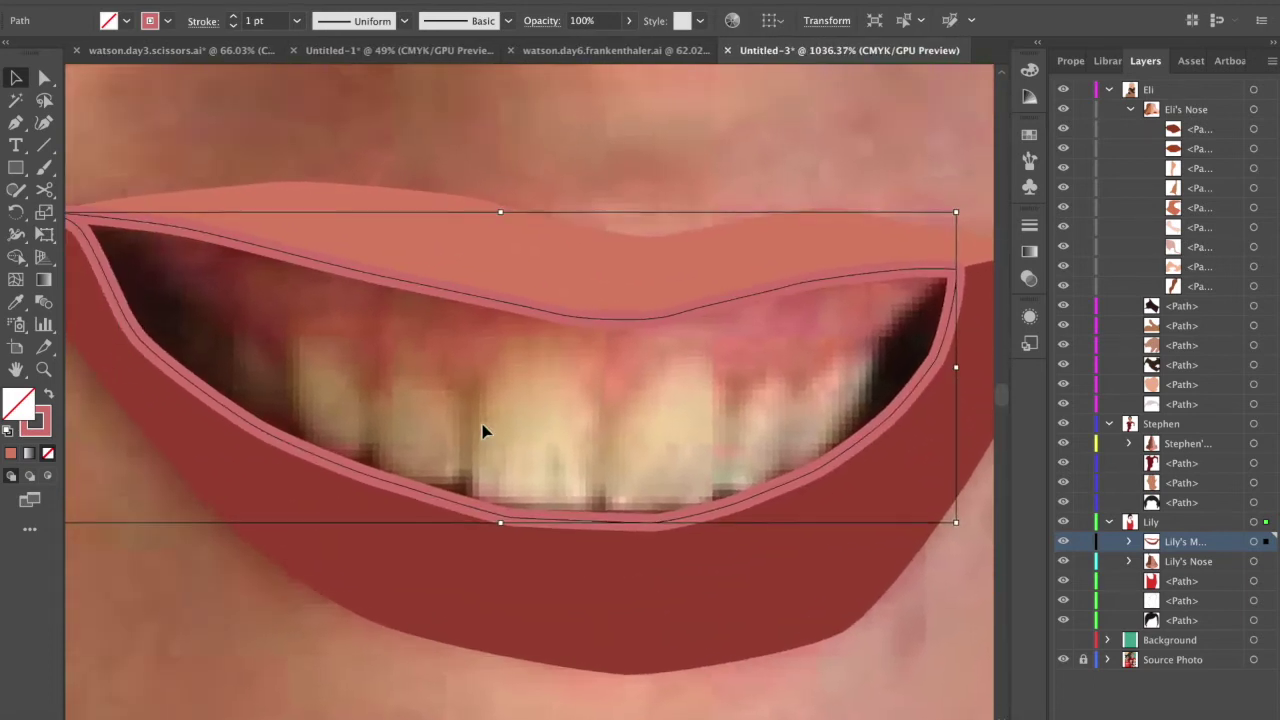
{"action": "key", "text": "p"}
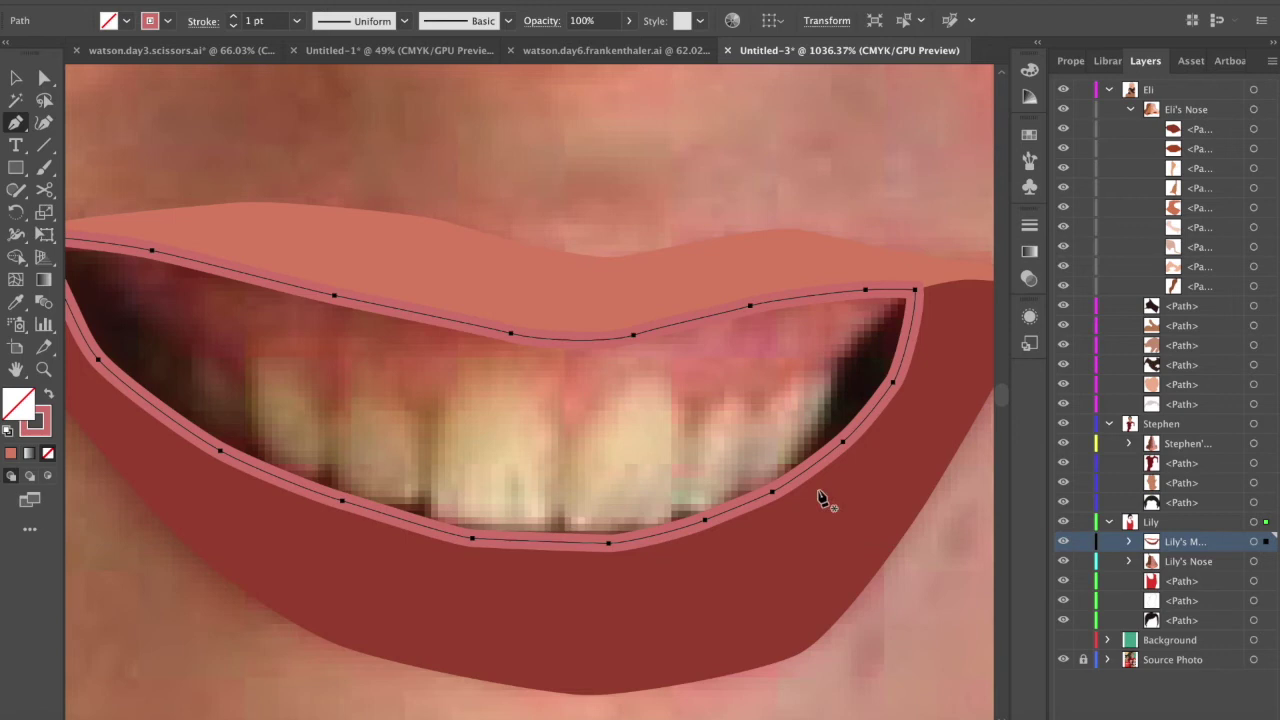
{"action": "left_click_drag", "start_coordinate": [732, 521], "coordinate": [812, 437]}
{"action": "left_click_drag", "start_coordinate": [832, 378], "coordinate": [681, 412]}
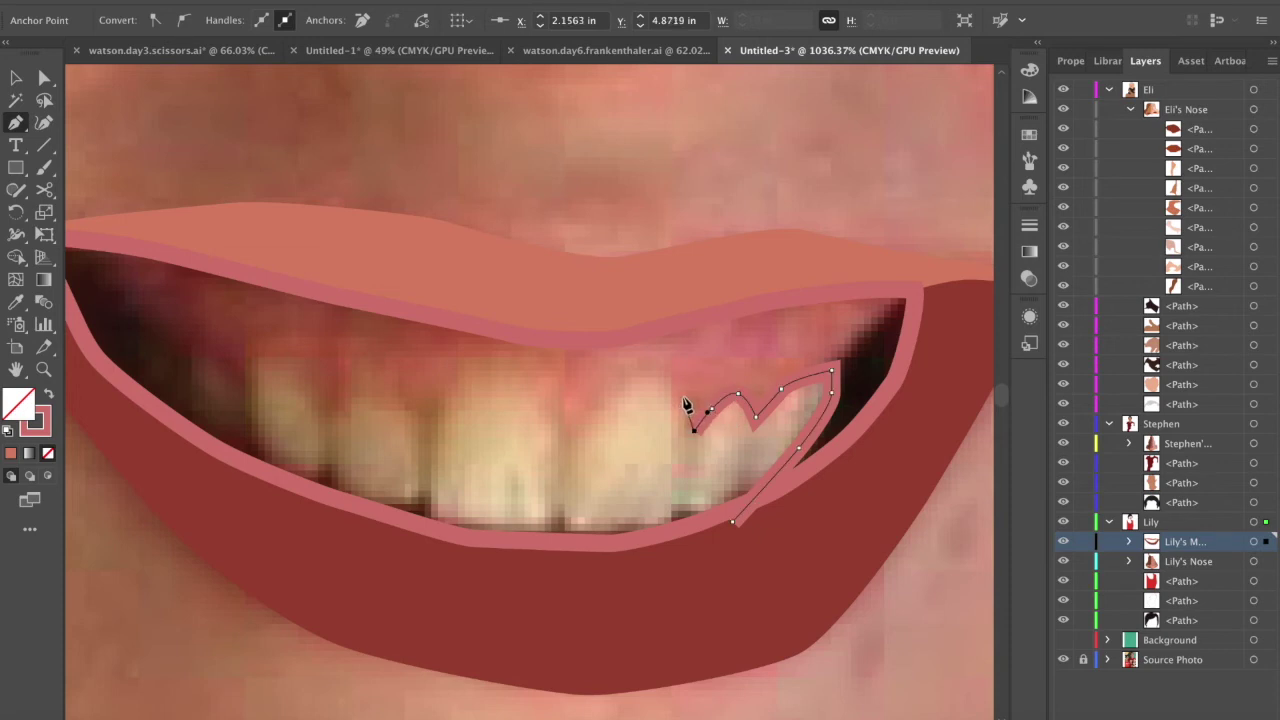
{"action": "left_click_drag", "start_coordinate": [648, 376], "coordinate": [605, 405]}
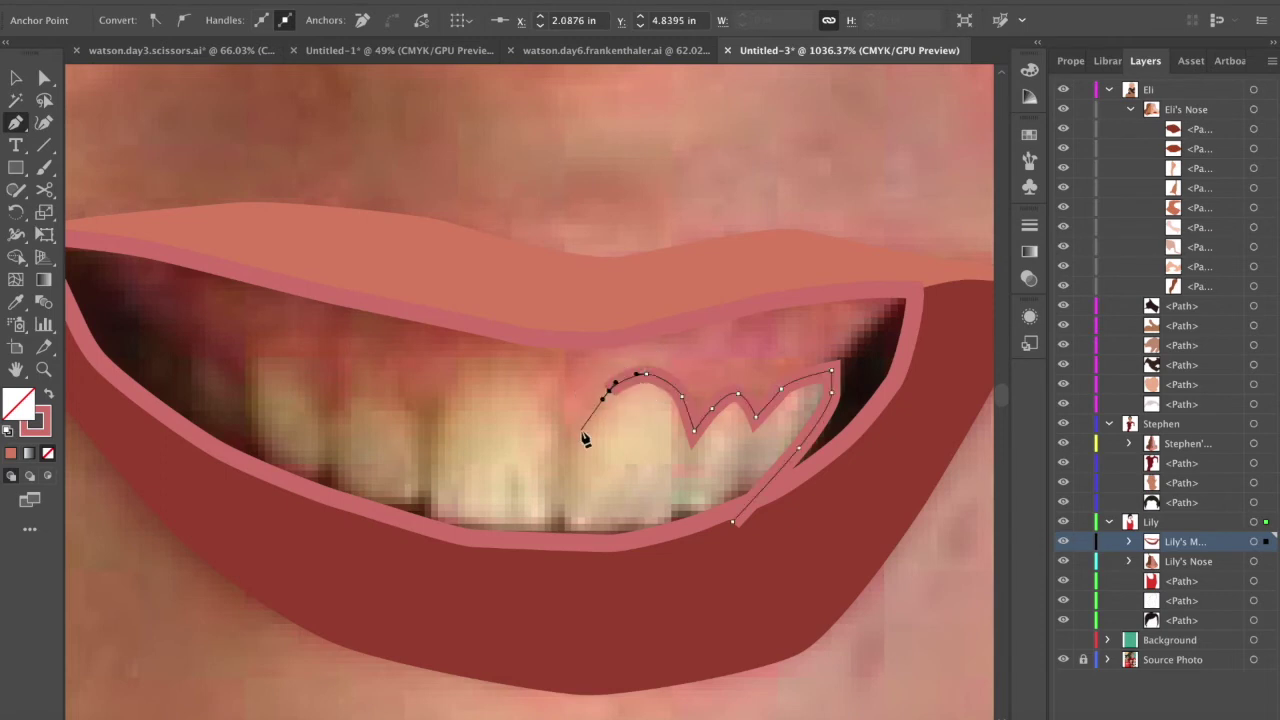
{"action": "left_click", "coordinate": [580, 428]}
{"action": "scroll", "coordinate": [563, 441], "scroll_direction": "up", "scroll_amount": 5}
{"action": "key", "text": "super+z"}
{"action": "left_click_drag", "start_coordinate": [590, 399], "coordinate": [569, 427]}
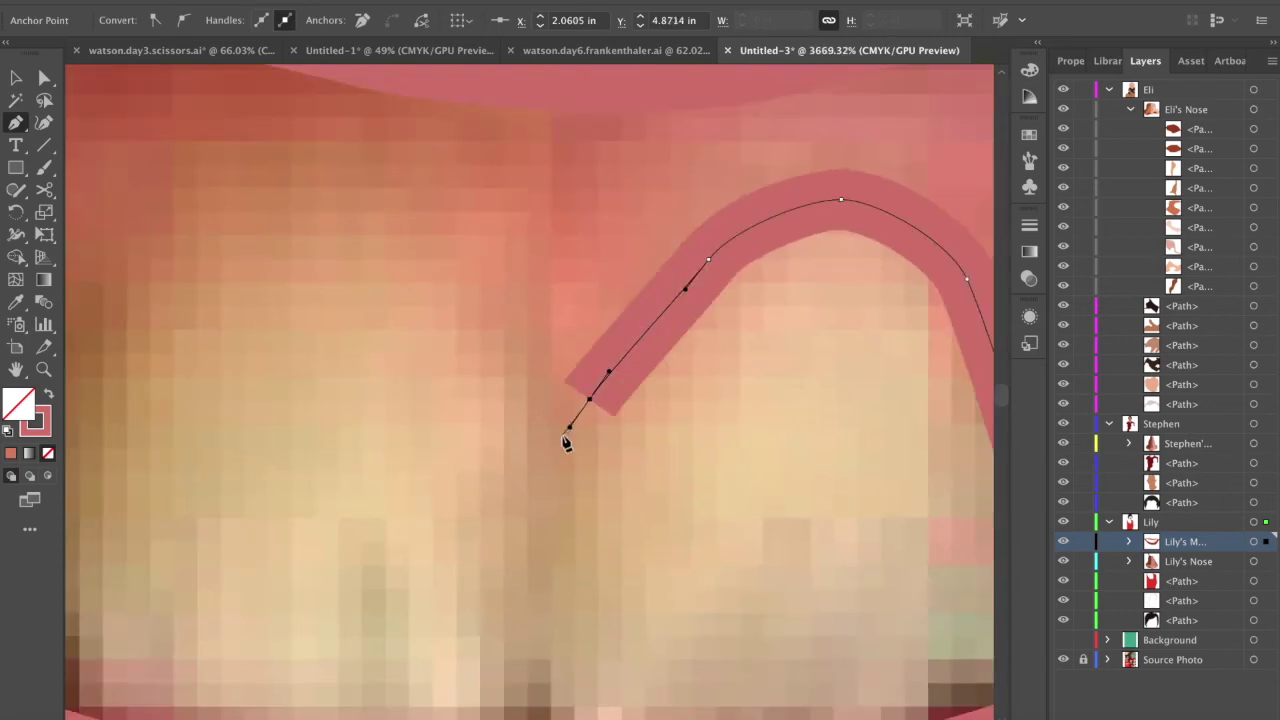
- Continue the gum line over the remaining teeth and around the top of the leftmost tooth
{"action": "left_click", "coordinate": [560, 439]}
{"action": "scroll", "coordinate": [560, 437], "scroll_direction": "down", "scroll_amount": 5}
{"action": "left_click", "coordinate": [497, 281]}
{"action": "left_click", "coordinate": [450, 262]}
{"action": "left_click", "coordinate": [401, 272]}
{"action": "left_click", "coordinate": [371, 306]}
{"action": "left_click", "coordinate": [357, 343]}
{"action": "left_click", "coordinate": [399, 277]}
{"action": "left_click", "coordinate": [370, 276]}
{"action": "left_click", "coordinate": [343, 313]}
{"action": "left_click", "coordinate": [330, 338]}
{"action": "left_click", "coordinate": [312, 290]}
{"action": "left_click", "coordinate": [297, 256]}
{"action": "left_click", "coordinate": [275, 242]}
{"action": "left_click", "coordinate": [236, 233]}
{"action": "left_click", "coordinate": [213, 258]}
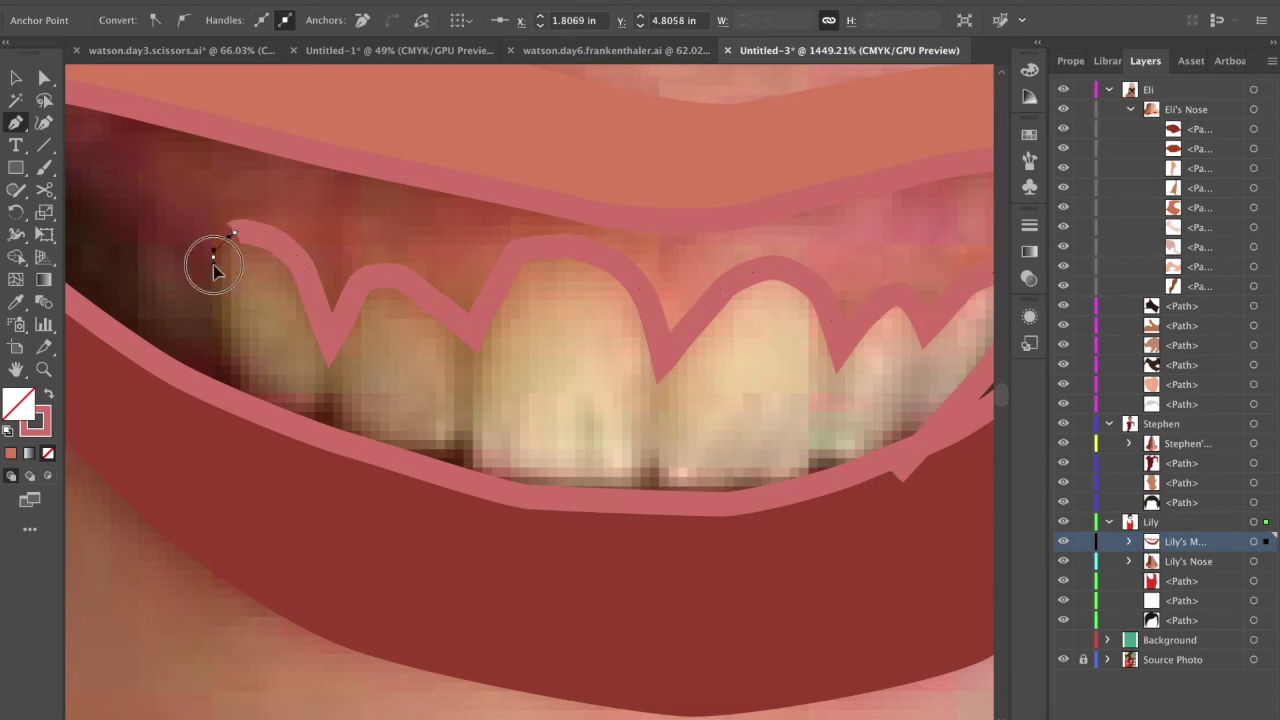
{"action": "left_click", "coordinate": [213, 279]}
- Extend the teeth outline down the outer side of the leftmost tooth toward the lower lip
{"action": "scroll", "coordinate": [215, 281], "scroll_direction": "left", "scroll_amount": 3}
{"action": "scroll", "coordinate": [320, 313], "scroll_direction": "down", "scroll_amount": 5}
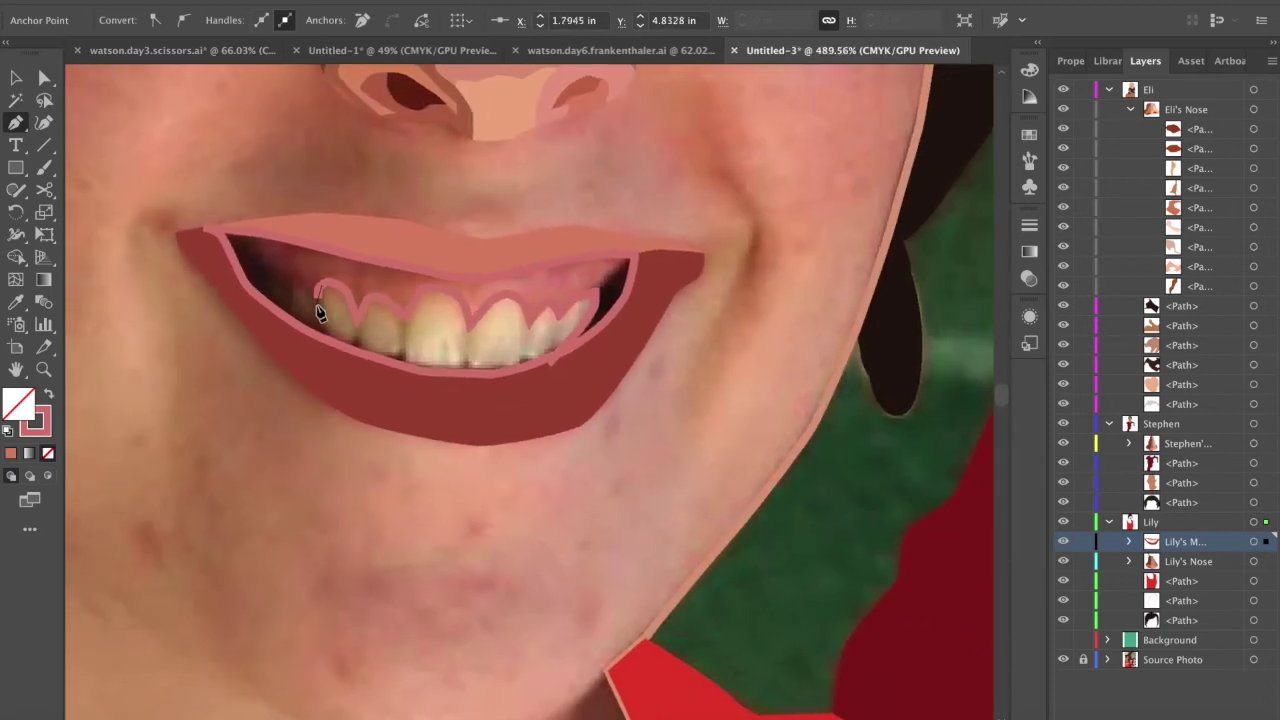
{"action": "scroll", "coordinate": [320, 313], "scroll_direction": "up", "scroll_amount": 3}
{"action": "scroll", "coordinate": [320, 313], "scroll_direction": "up", "scroll_amount": 2}
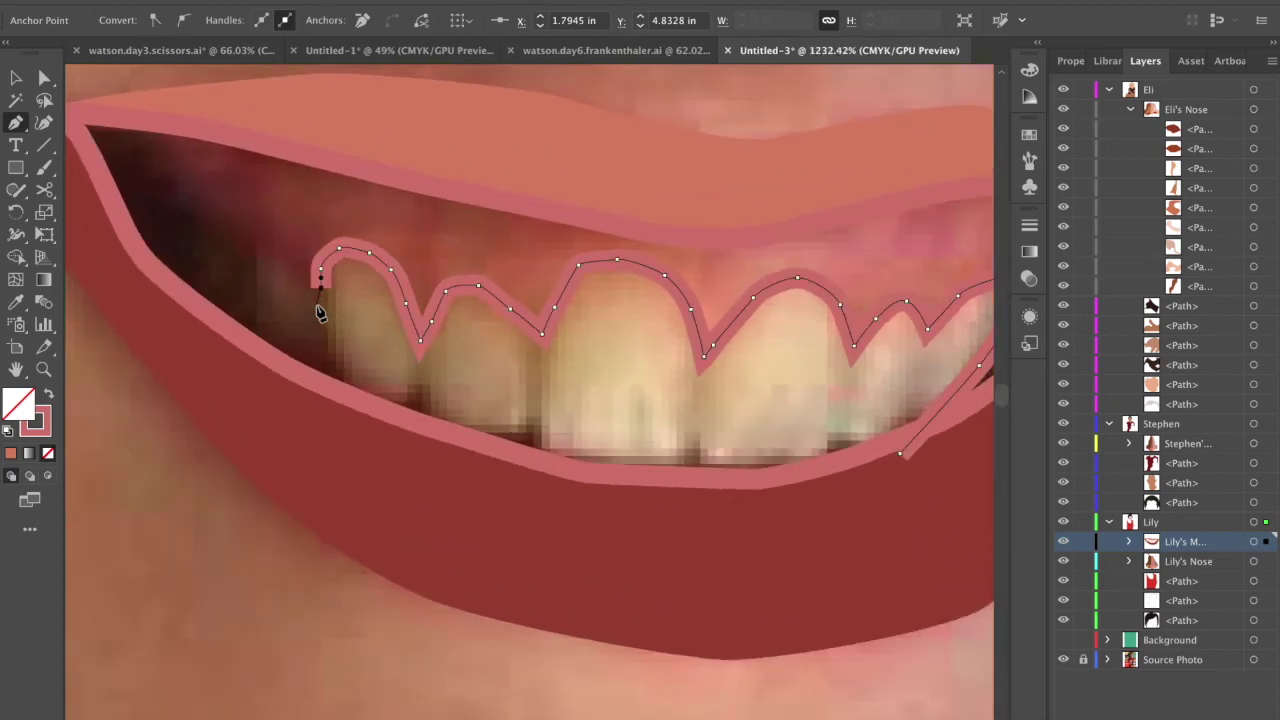
{"action": "scroll", "coordinate": [314, 309], "scroll_direction": "up", "scroll_amount": 1}
{"action": "left_click_drag", "start_coordinate": [331, 343], "coordinate": [361, 420]}
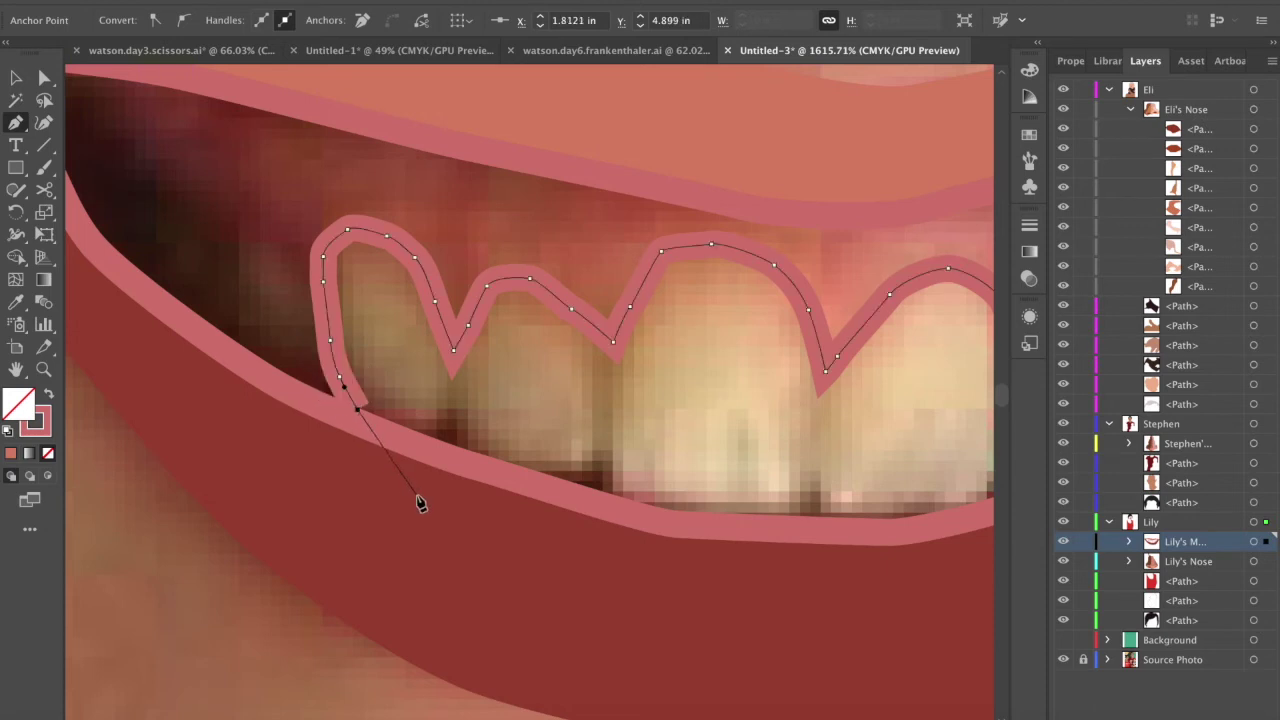
{"action": "scroll", "coordinate": [431, 434], "scroll_direction": "up", "scroll_amount": 2}
{"action": "scroll", "coordinate": [431, 434], "scroll_direction": "down", "scroll_amount": 3}
{"action": "left_click_drag", "start_coordinate": [445, 412], "coordinate": [479, 379]}
{"action": "left_click", "coordinate": [445, 412]}
{"action": "left_click_drag", "start_coordinate": [471, 449], "coordinate": [484, 461]}
{"action": "left_click_drag", "start_coordinate": [524, 460], "coordinate": [536, 419]}
{"action": "left_click", "coordinate": [578, 459]}
{"action": "scroll", "coordinate": [551, 460], "scroll_direction": "up", "scroll_amount": 2}
{"action": "scroll", "coordinate": [548, 440], "scroll_direction": "down", "scroll_amount": 3}
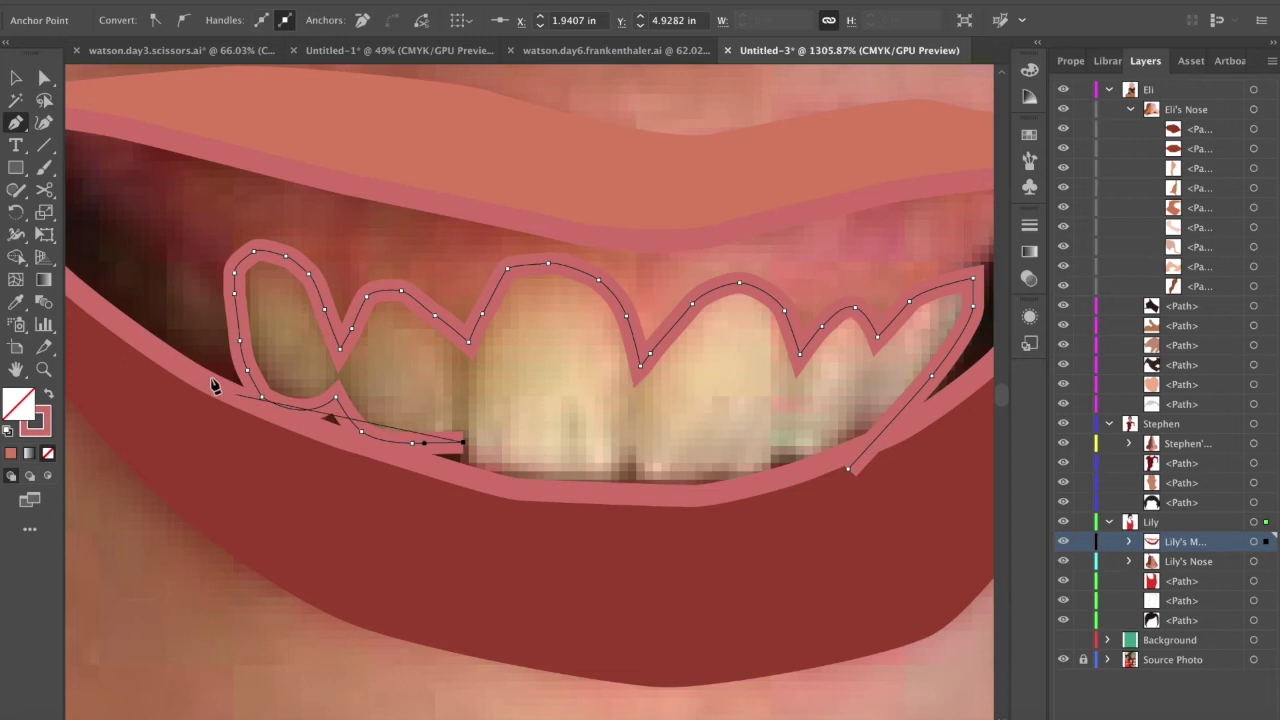
{"action": "key", "text": "ctrl+z"}
{"action": "key", "text": "ctrl+z"}
{"action": "key", "text": "ctrl+z"}
{"action": "key", "text": "ctrl+z"}
{"action": "key", "text": "ctrl+z"}
- Set the stroke of the mouth opening's outline to 0.25 pt
{"action": "key", "text": "v"}
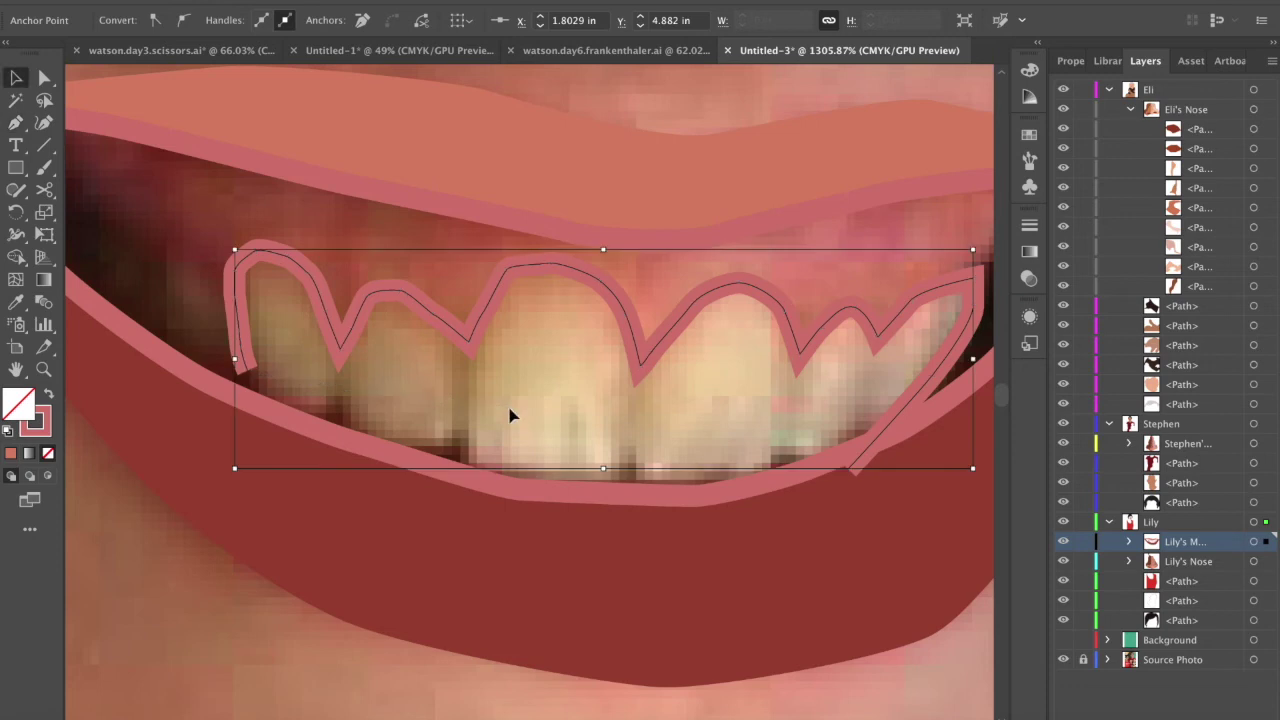
{"action": "left_click", "coordinate": [553, 494]}
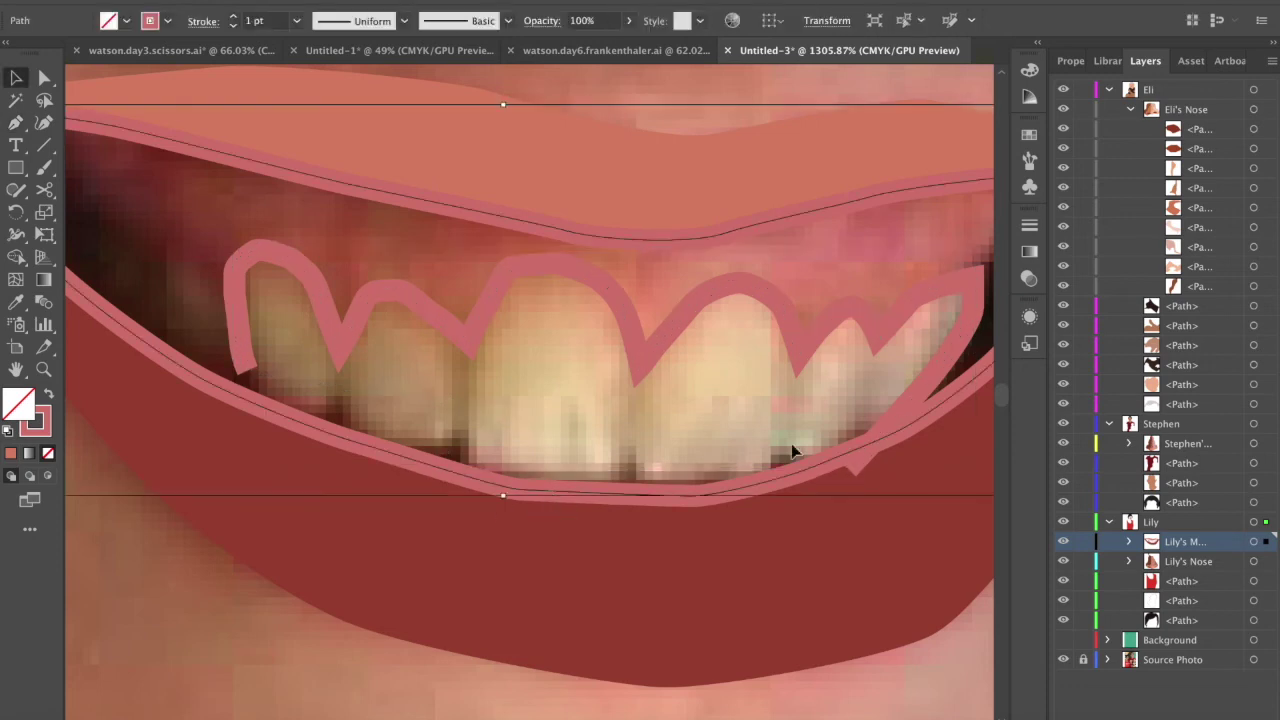
{"action": "left_click", "coordinate": [1073, 60]}
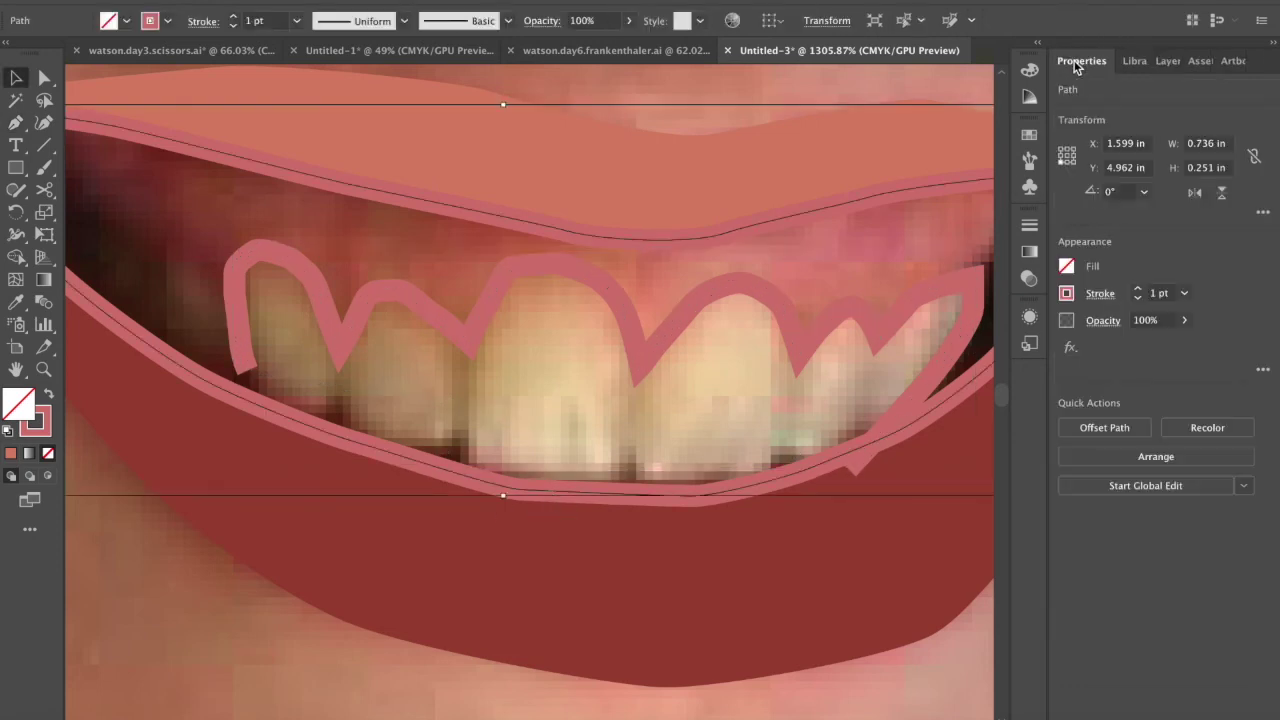
{"action": "left_click", "coordinate": [1143, 296]}
{"action": "left_click", "coordinate": [1143, 296]}
{"action": "left_click", "coordinate": [1143, 296]}
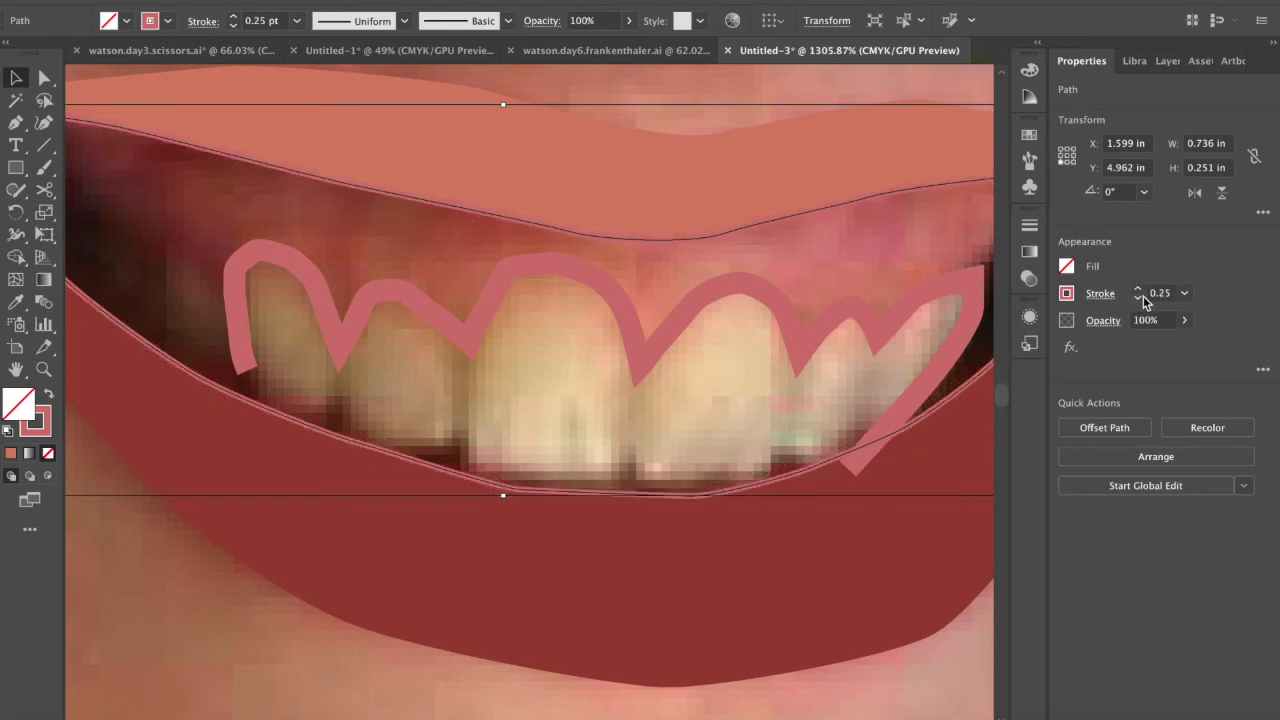
- Resume the teeth outline from its open end and trace the lower edges of the three leftmost teeth, with notches between them
{"action": "scroll", "coordinate": [271, 421], "scroll_direction": "up", "scroll_amount": 2}
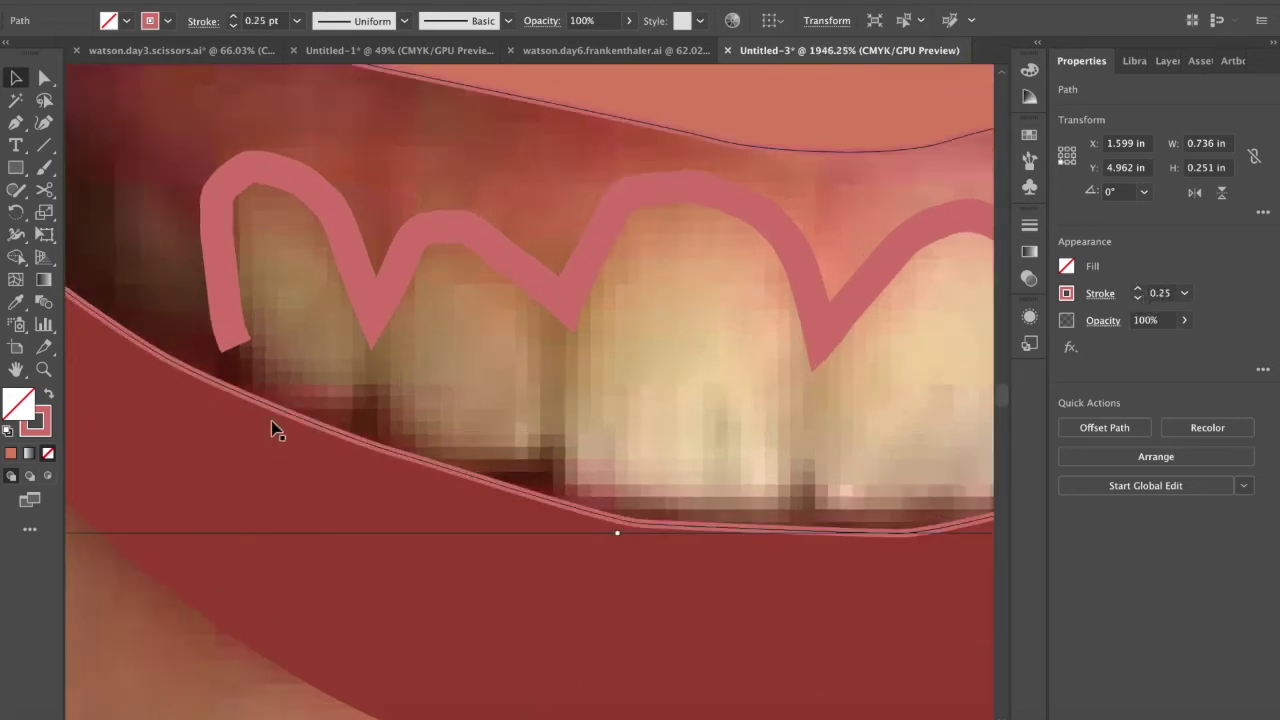
{"action": "left_click", "coordinate": [231, 331]}
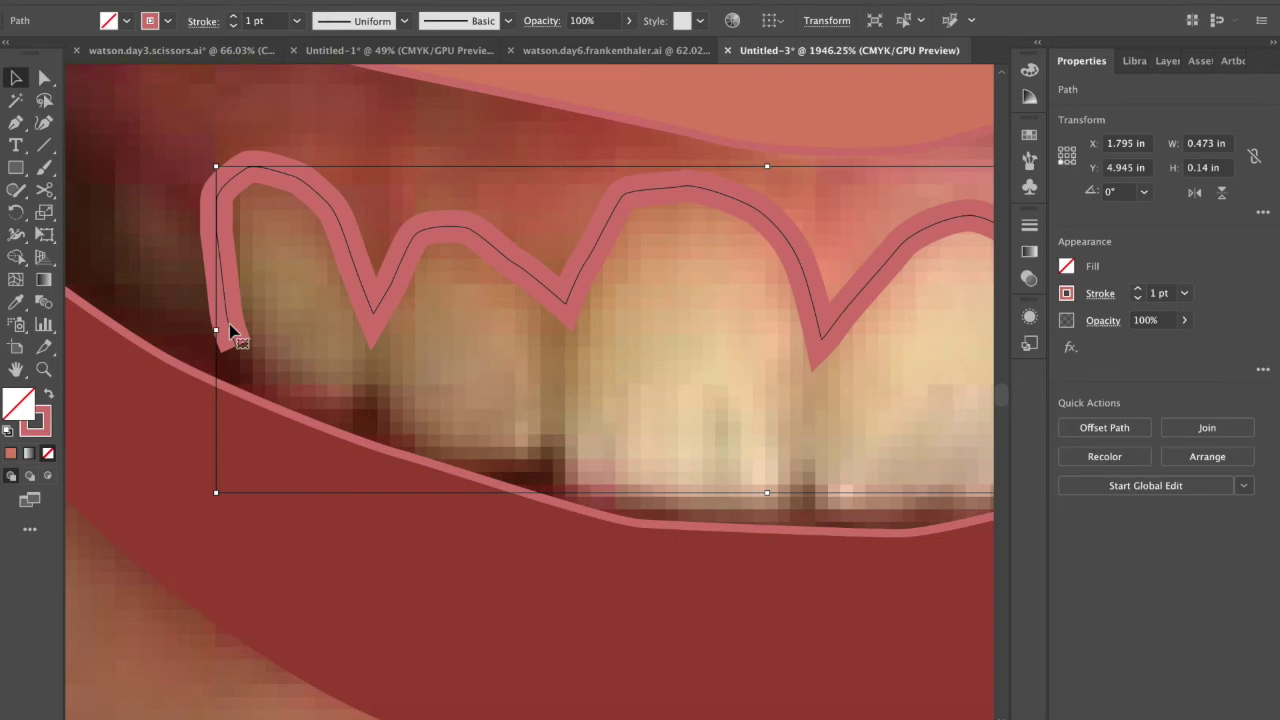
{"action": "key", "text": "p"}
{"action": "left_click", "coordinate": [236, 350]}
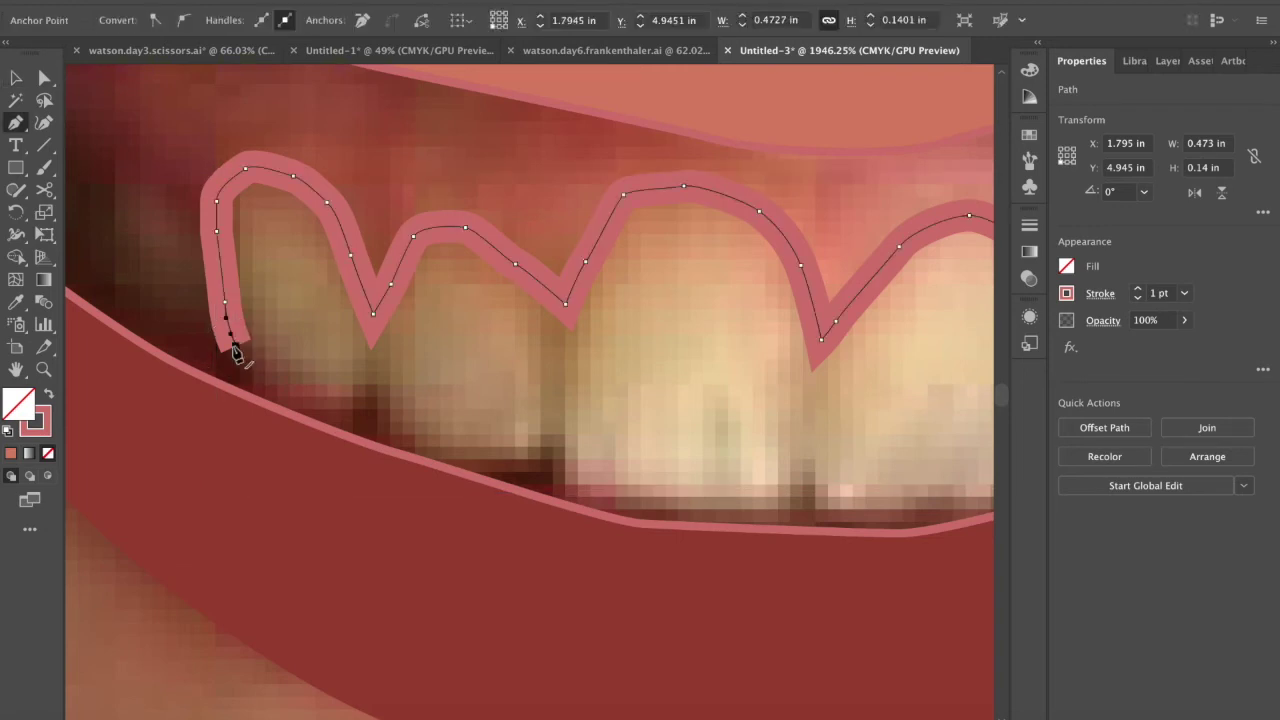
{"action": "left_click_drag", "start_coordinate": [277, 392], "coordinate": [300, 407]}
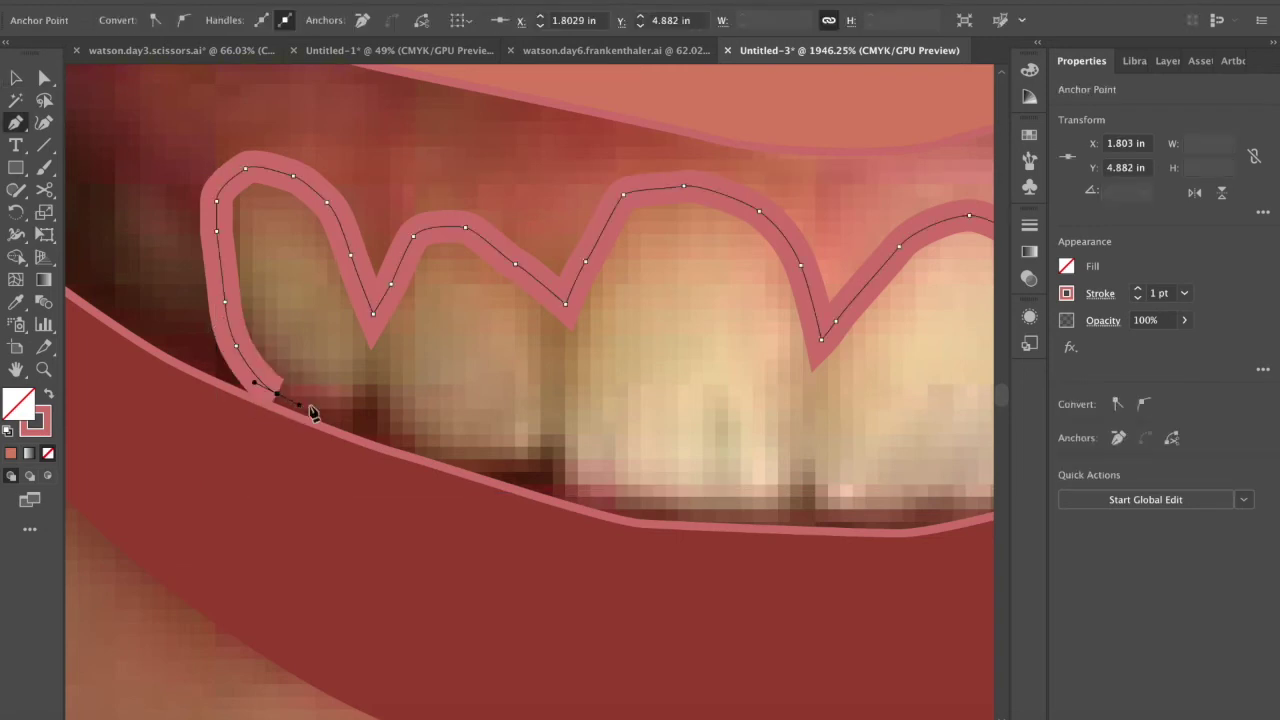
{"action": "left_click", "coordinate": [362, 405]}
{"action": "left_click", "coordinate": [373, 388]}
{"action": "left_click_drag", "start_coordinate": [401, 441], "coordinate": [414, 450]}
{"action": "left_click_drag", "start_coordinate": [475, 463], "coordinate": [493, 471]}
{"action": "left_click", "coordinate": [535, 462]}
{"action": "left_click", "coordinate": [558, 457]}
{"action": "left_click_drag", "start_coordinate": [596, 500], "coordinate": [722, 512]}
{"action": "left_click", "coordinate": [797, 508]}
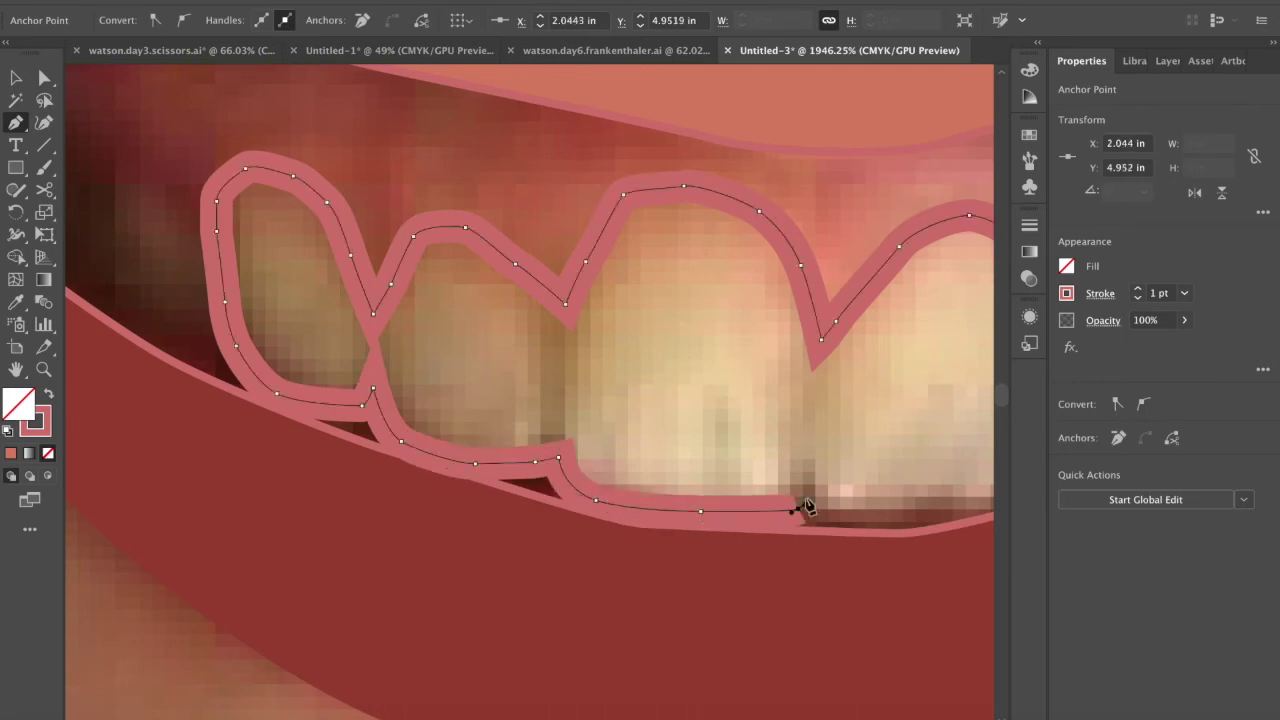
- Continue the teeth outline along the lower edges of the remaining teeth, notching between them, and extend it past the last tooth over the lower lip
{"action": "left_click", "coordinate": [812, 476]}
{"action": "left_click_drag", "start_coordinate": [843, 510], "coordinate": [862, 513]}
{"action": "left_click_drag", "start_coordinate": [797, 491], "coordinate": [831, 497]}
{"action": "left_click", "coordinate": [866, 443]}
{"action": "left_click", "coordinate": [824, 446]}
{"action": "left_click", "coordinate": [843, 421]}
{"action": "left_click_drag", "start_coordinate": [960, 405], "coordinate": [840, 413]}
{"action": "left_click", "coordinate": [874, 386]}
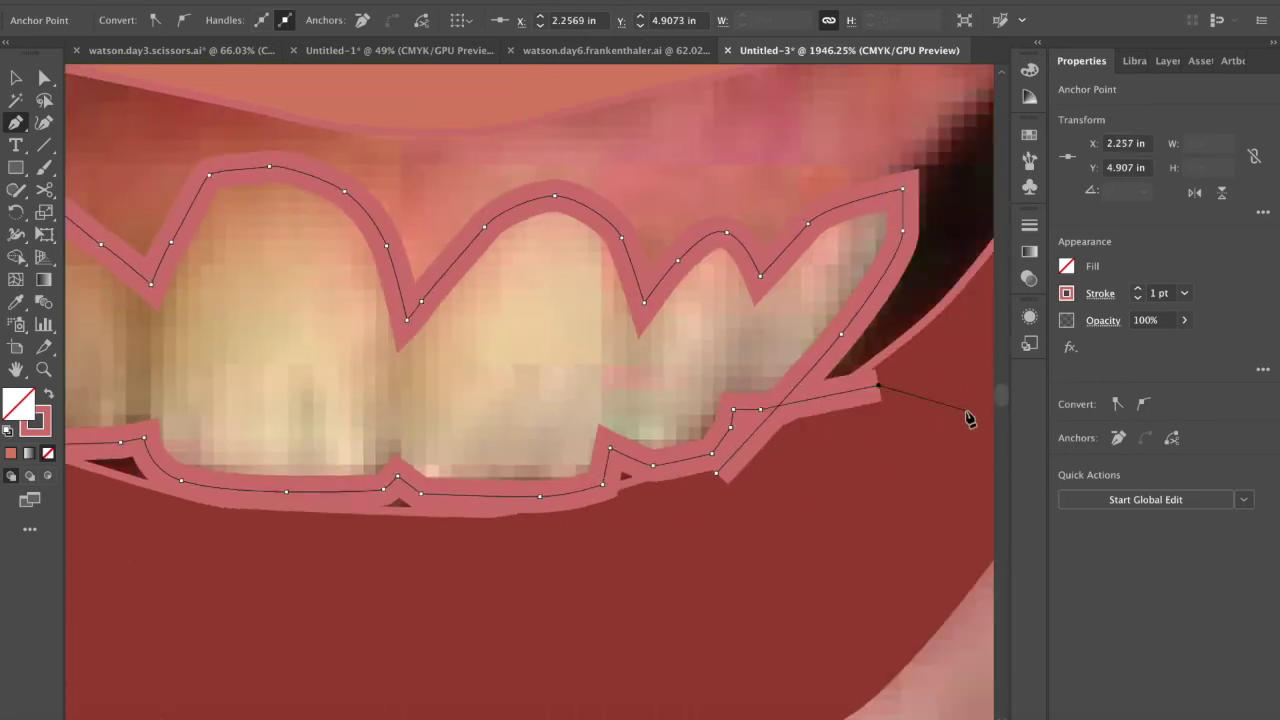
- Turn the traced teeth outline into a closed shape filled with cream sampled from the photo, with no stroke
{"action": "scroll", "coordinate": [888, 470], "scroll_direction": "down", "scroll_amount": 5}
{"action": "key", "text": "v"}
{"action": "left_click", "coordinate": [671, 437]}
{"action": "left_click", "coordinate": [667, 430]}
{"action": "key", "text": "i"}
{"action": "left_click", "coordinate": [600, 462]}
{"action": "scroll", "coordinate": [600, 460], "scroll_direction": "down", "scroll_amount": 5}
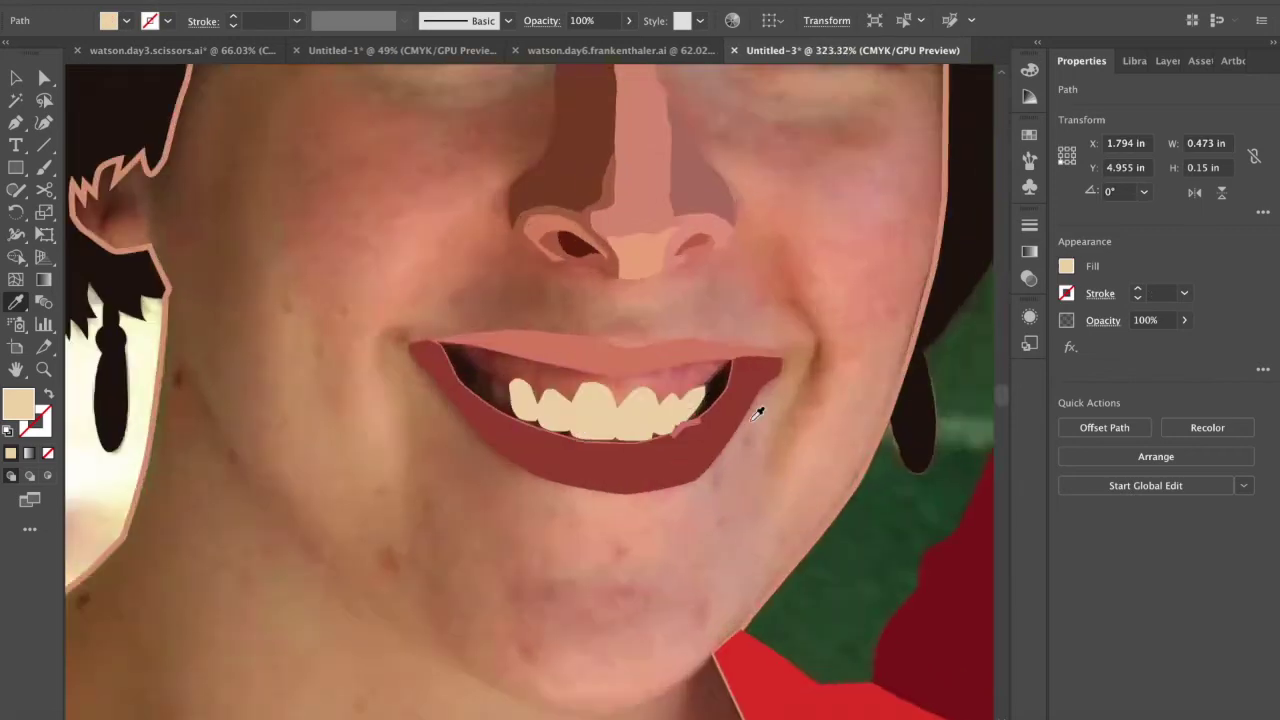
- Delete the leftover pink fragment of the teeth outline on the lower lip beside the last tooth
{"action": "scroll", "coordinate": [680, 420], "scroll_direction": "up", "scroll_amount": 10}
{"action": "key", "text": "v"}
{"action": "left_click", "coordinate": [840, 529]}
{"action": "left_click", "coordinate": [868, 450]}
{"action": "key", "text": "Delete"}
- Select the mouth-opening path in the layer list and draw a bent pink dividing line from between the front teeth up across the upper lip
{"action": "left_click", "coordinate": [1166, 61]}
{"action": "scroll", "coordinate": [1256, 567], "scroll_direction": "down", "scroll_amount": 1}
{"action": "left_click", "coordinate": [1242, 557]}
{"action": "scroll", "coordinate": [583, 449], "scroll_direction": "down", "scroll_amount": 6}
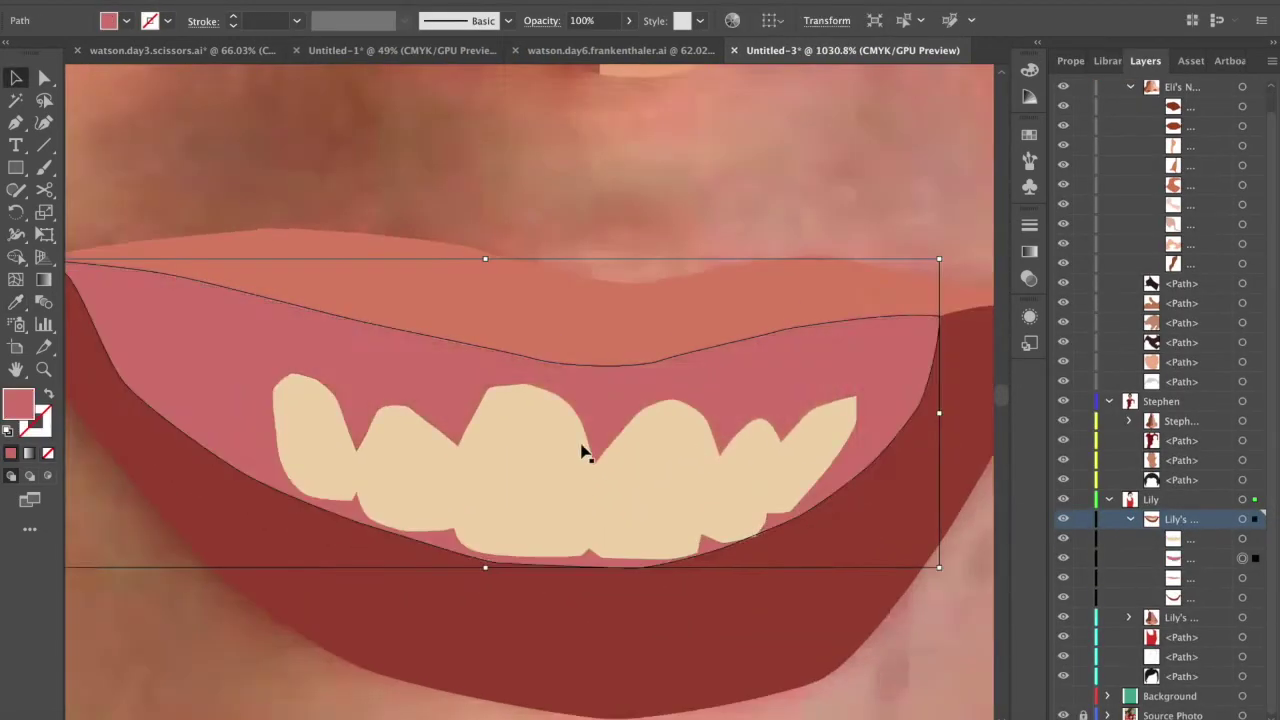
{"action": "scroll", "coordinate": [394, 409], "scroll_direction": "up", "scroll_amount": 5}
{"action": "key", "text": "p"}
{"action": "left_click", "coordinate": [630, 442]}
{"action": "left_click", "coordinate": [658, 377]}
{"action": "left_click", "coordinate": [679, 299]}
- Draw a second dividing line from the top of the rightmost tooth up through the mouth corner and across the upper lip
{"action": "key", "text": "v"}
{"action": "left_click", "coordinate": [573, 489]}
{"action": "left_click", "coordinate": [637, 427], "text": "shift"}
{"action": "left_click", "coordinate": [554, 546], "text": "shift"}
{"action": "scroll", "coordinate": [580, 558], "scroll_direction": "right", "scroll_amount": 3}
{"action": "left_click", "coordinate": [643, 189]}
{"action": "key", "text": "p"}
{"action": "left_click", "coordinate": [823, 401]}
{"action": "left_click", "coordinate": [834, 381]}
{"action": "left_click", "coordinate": [867, 344]}
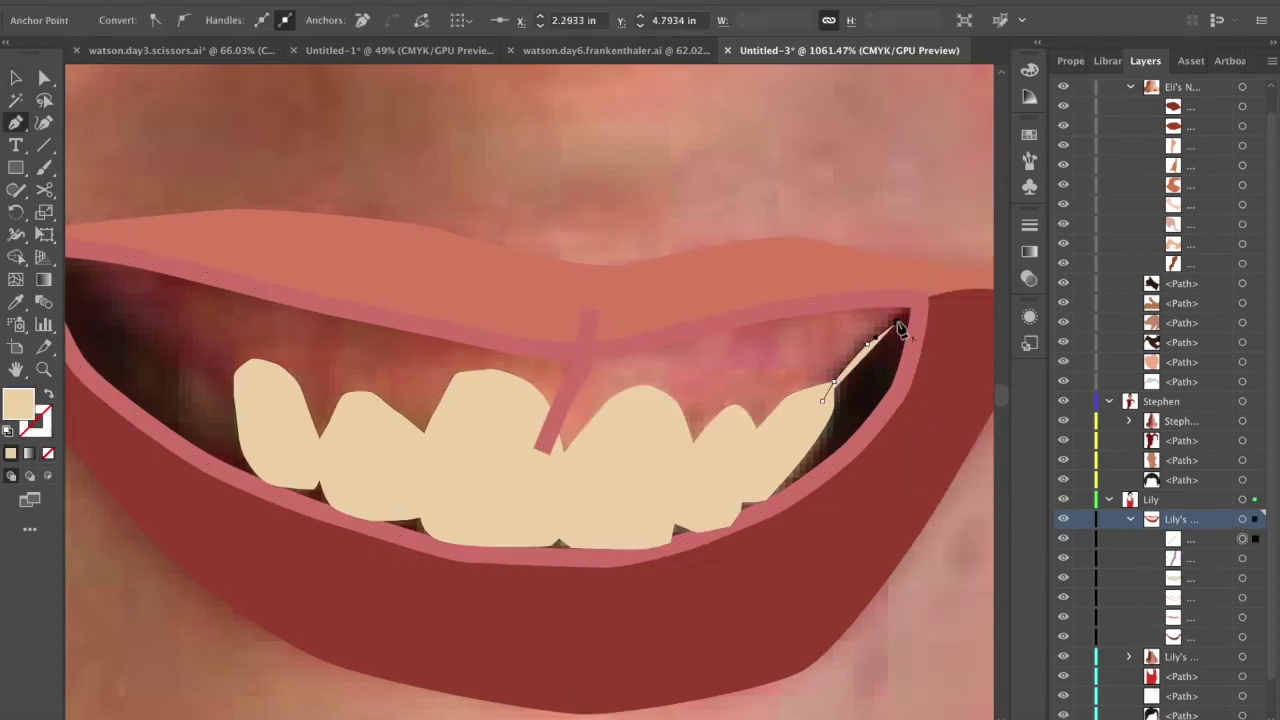
{"action": "left_click", "coordinate": [931, 259]}
{"action": "left_click", "coordinate": [941, 214]}
{"action": "key", "text": "shift+x"}
- Split the mouth opening along both dividing lines and the teeth with the Shape Builder, and delete the leftover line ends
{"action": "key", "text": "v"}
{"action": "scroll", "coordinate": [537, 149], "scroll_direction": "down", "scroll_amount": 3}
{"action": "left_click", "coordinate": [600, 284]}
{"action": "left_click", "coordinate": [886, 254], "text": "shift"}
{"action": "key", "text": "shift+m"}
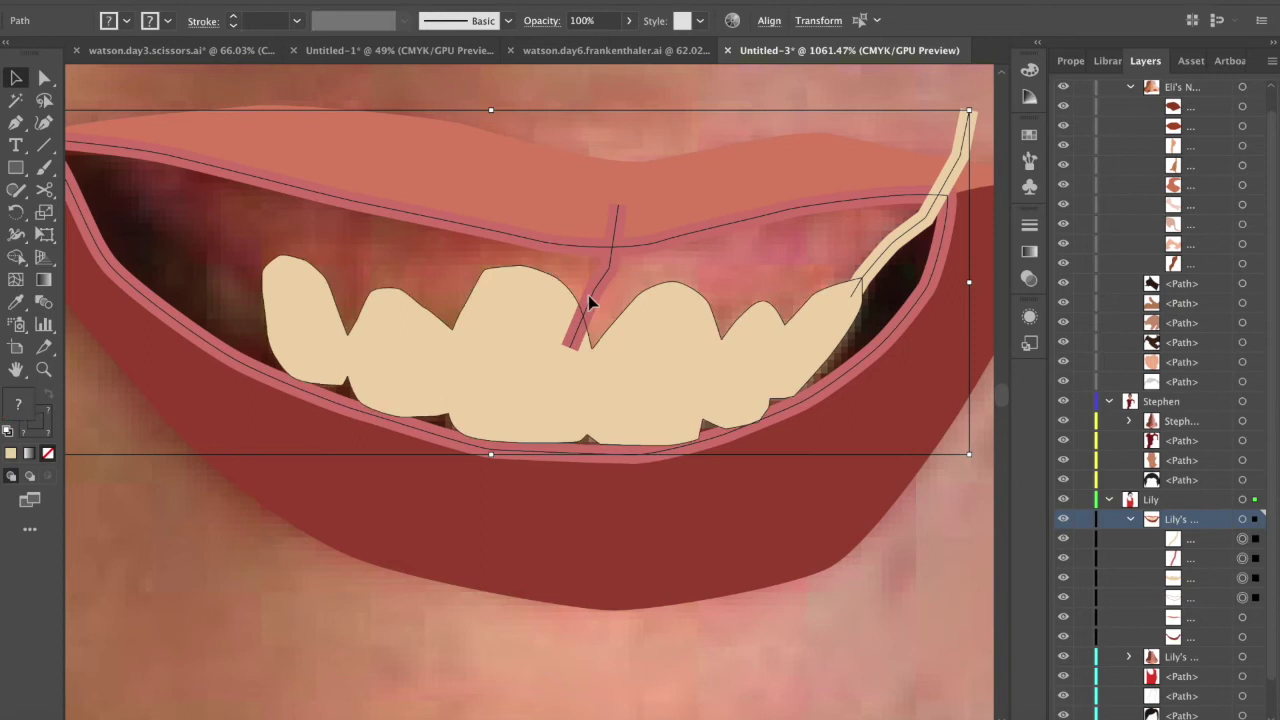
{"action": "key", "text": "shift+m"}
{"action": "key", "text": "v"}
{"action": "left_click", "coordinate": [940, 191]}
{"action": "key", "text": "Delete"}
{"action": "left_click", "coordinate": [1256, 538]}
{"action": "key", "text": "Delete"}
- Fill the left gum area with brick red and the right gum area with pink sampled from the photo
{"action": "scroll", "coordinate": [415, 238], "scroll_direction": "left", "scroll_amount": 3}
{"action": "left_click", "coordinate": [415, 232]}
{"action": "key", "text": "i"}
{"action": "left_click", "coordinate": [567, 292]}
{"action": "key", "text": "v"}
{"action": "scroll", "coordinate": [567, 292], "scroll_direction": "right", "scroll_amount": 3}
{"action": "left_click", "coordinate": [829, 354]}
{"action": "key", "text": "i"}
{"action": "left_click", "coordinate": [817, 345]}
{"action": "key", "text": "v"}
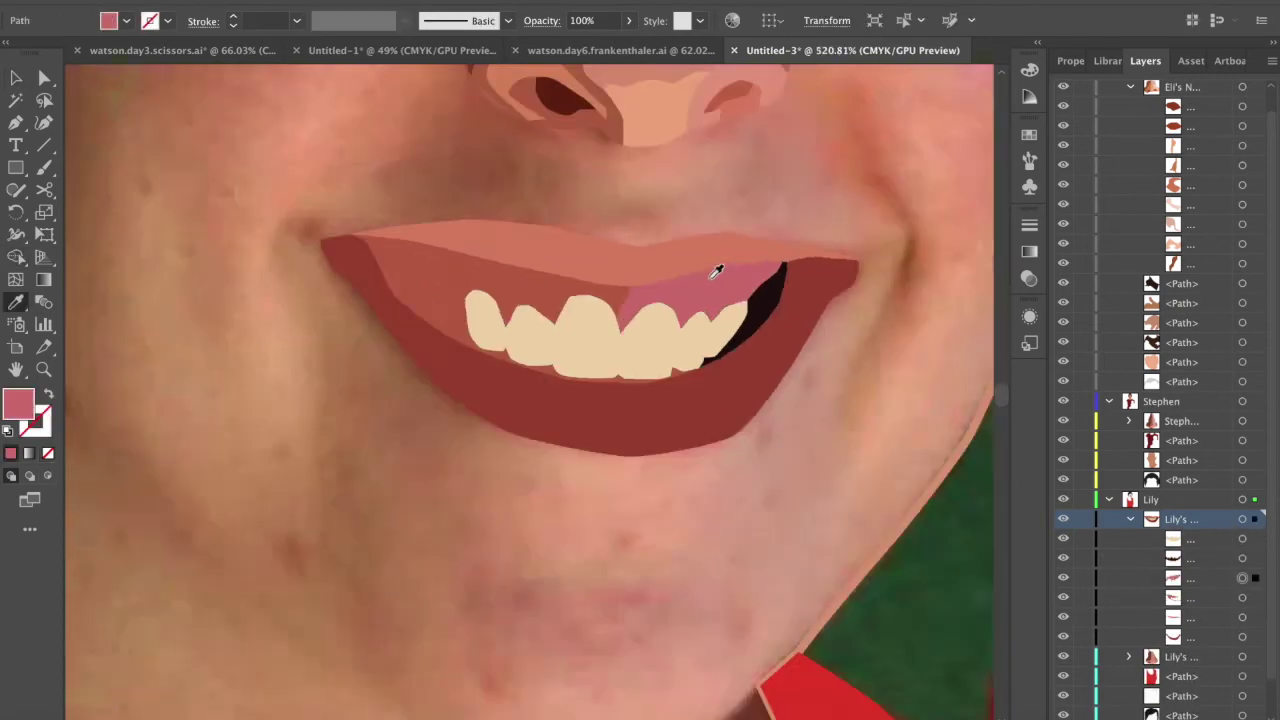
- Compare the dark shape in the right mouth corner with the photo by briefly swapping its fill and stroke and toggling its visibility
{"action": "key", "text": "v"}
{"action": "scroll", "coordinate": [716, 271], "scroll_direction": "down", "scroll_amount": 3}
{"action": "left_click", "coordinate": [380, 420]}
{"action": "scroll", "coordinate": [815, 388], "scroll_direction": "up", "scroll_amount": 10}
{"action": "left_click", "coordinate": [618, 444]}
{"action": "key", "text": "shift+x"}
{"action": "key", "text": "shift+x"}
{"action": "left_click", "coordinate": [1063, 559]}
{"action": "left_click", "coordinate": [1063, 559]}
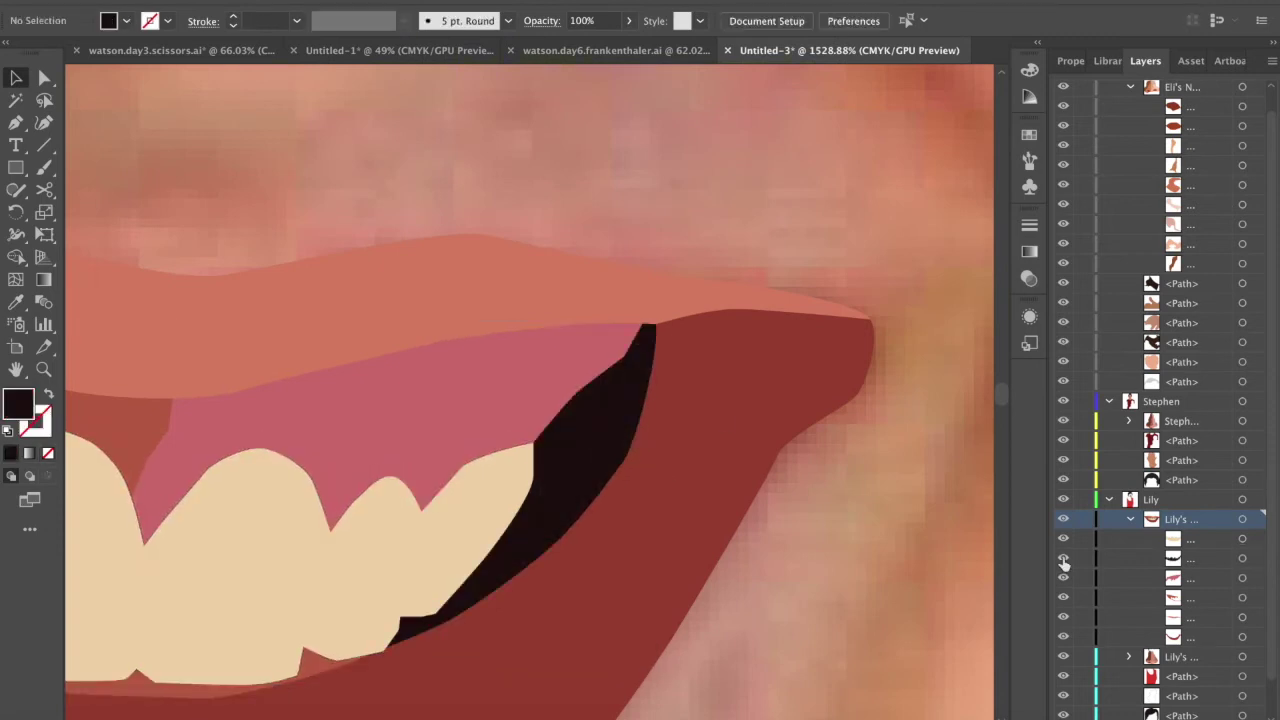
- Hide the lower lip and pull down the anchor on the upper lip's lower edge near the right mouth corner
{"action": "left_click", "coordinate": [1064, 638]}
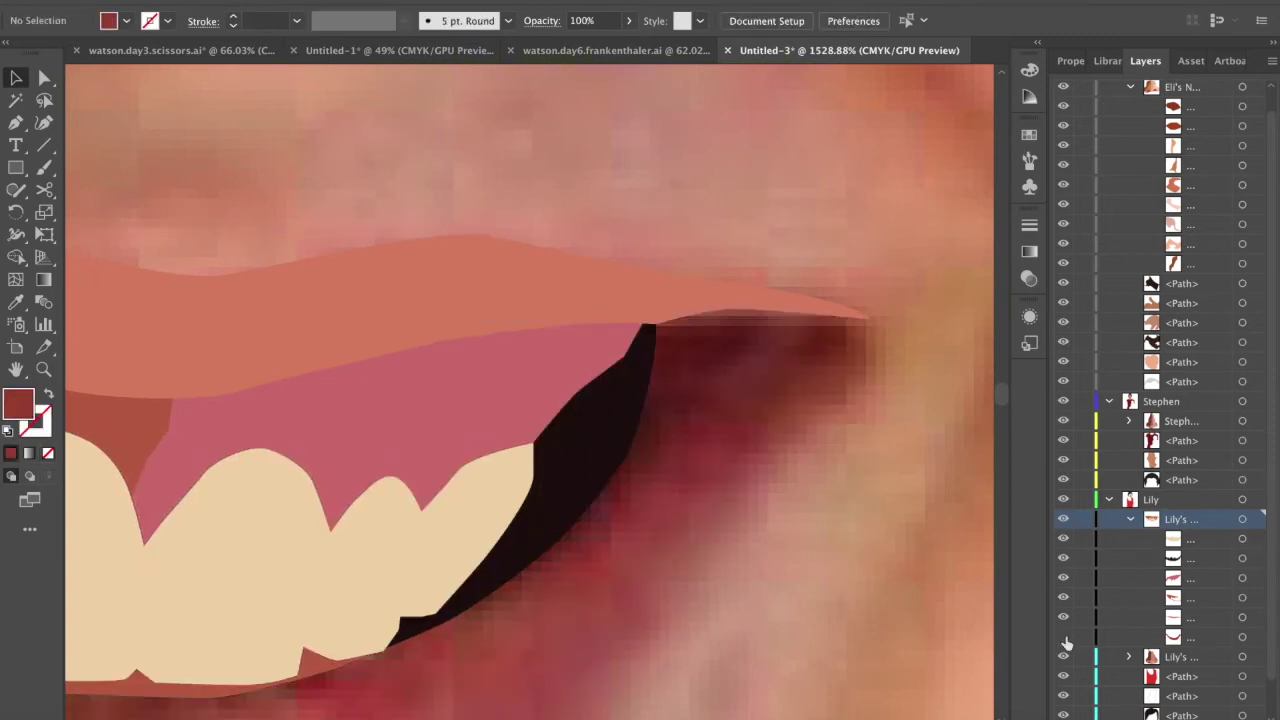
{"action": "left_click", "coordinate": [651, 324]}
{"action": "left_click", "coordinate": [643, 288]}
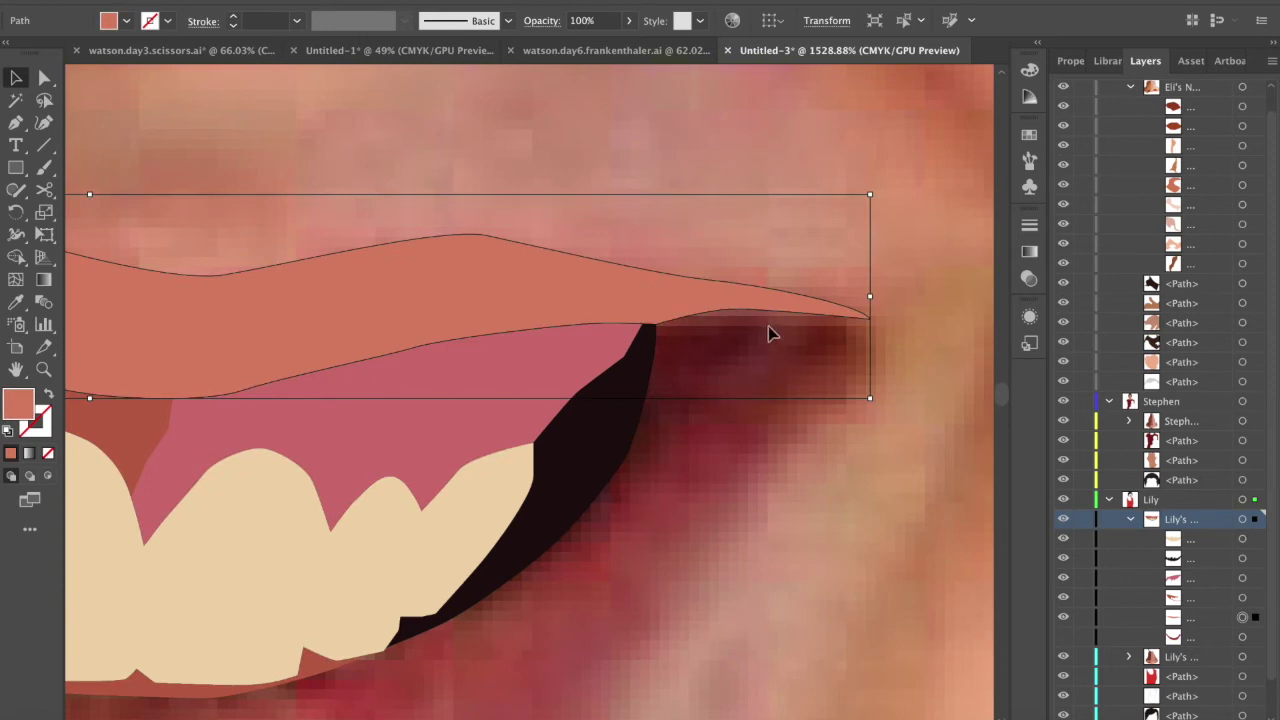
{"action": "scroll", "coordinate": [700, 347], "scroll_direction": "right", "scroll_amount": 3}
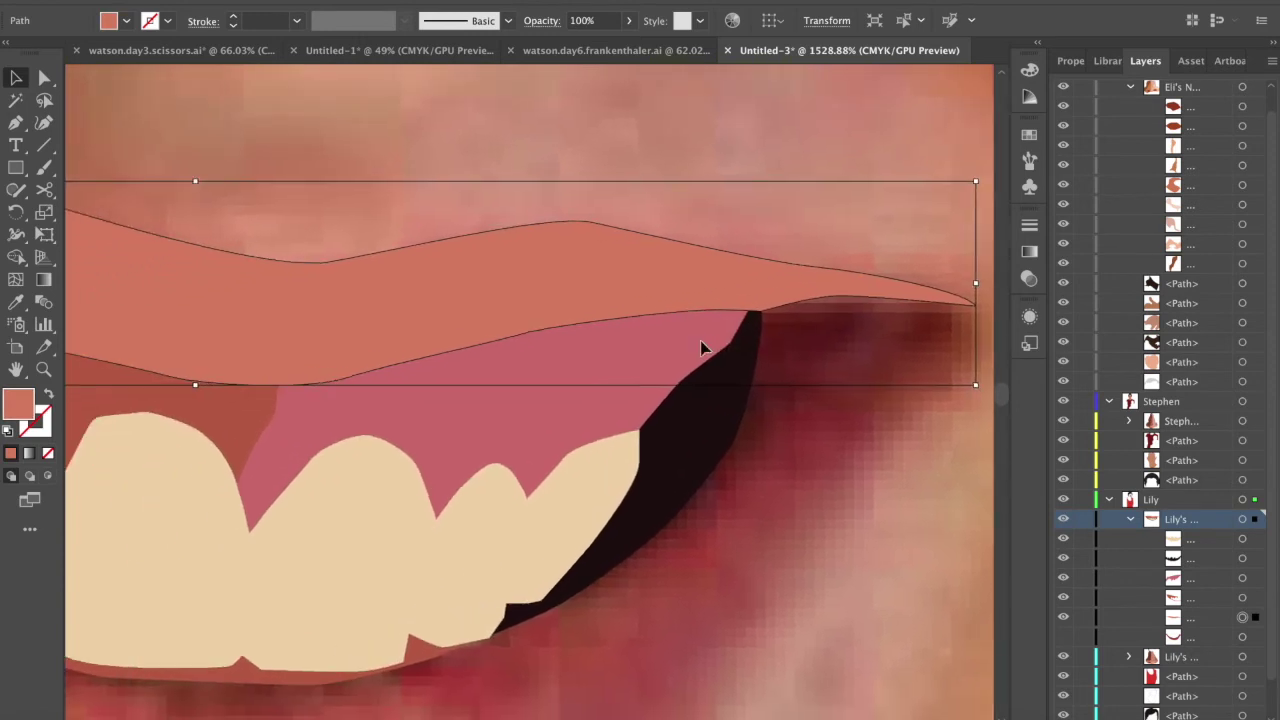
{"action": "scroll", "coordinate": [700, 347], "scroll_direction": "right", "scroll_amount": 3}
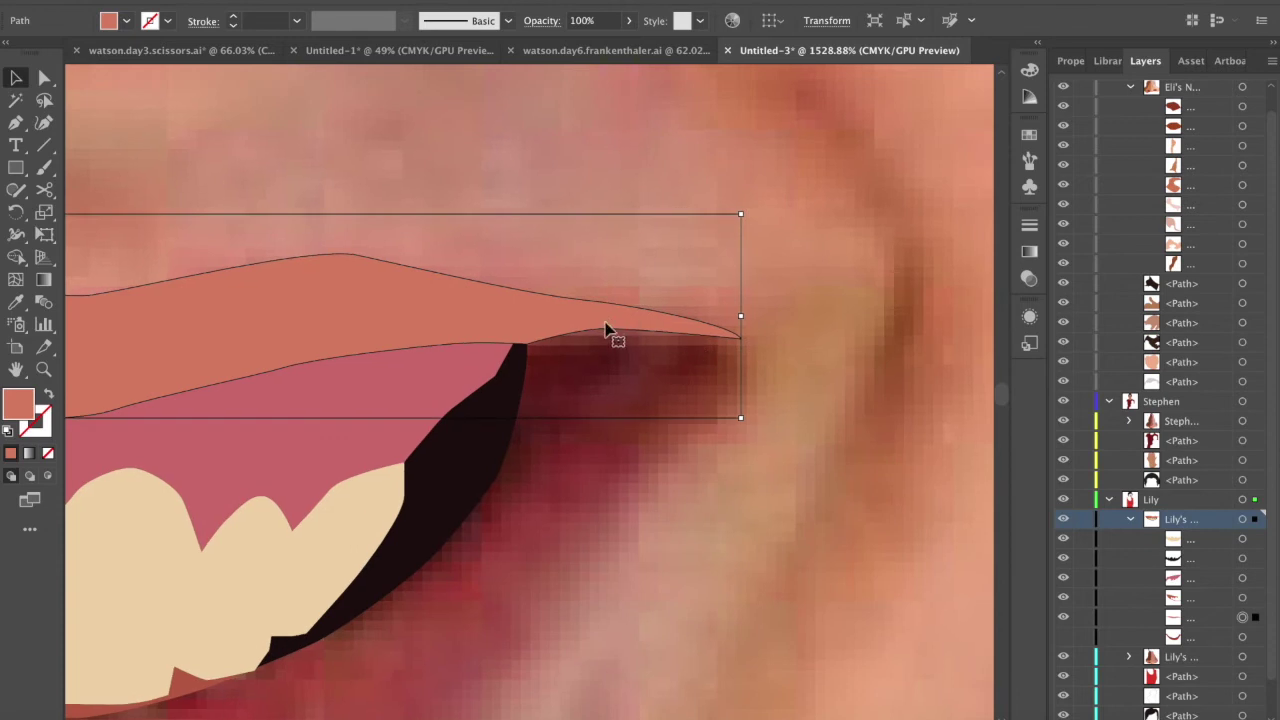
{"action": "key", "text": "a"}
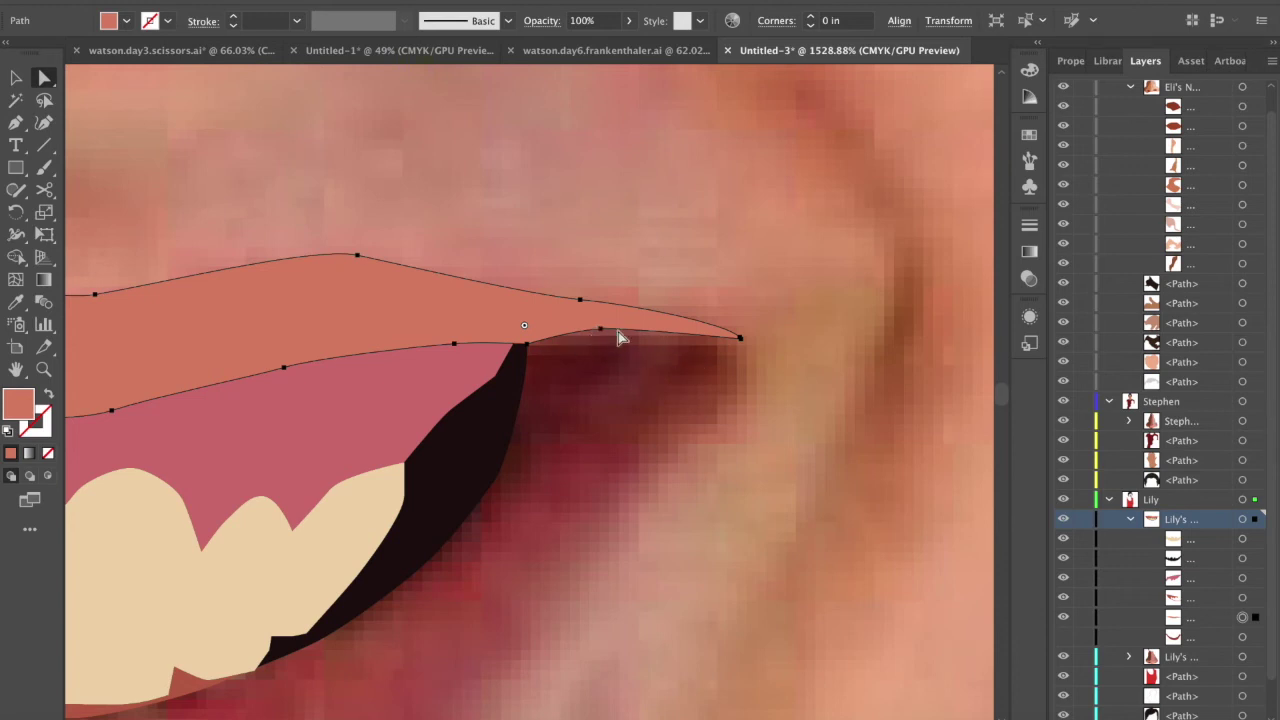
{"action": "left_click_drag", "start_coordinate": [604, 334], "coordinate": [616, 338]}
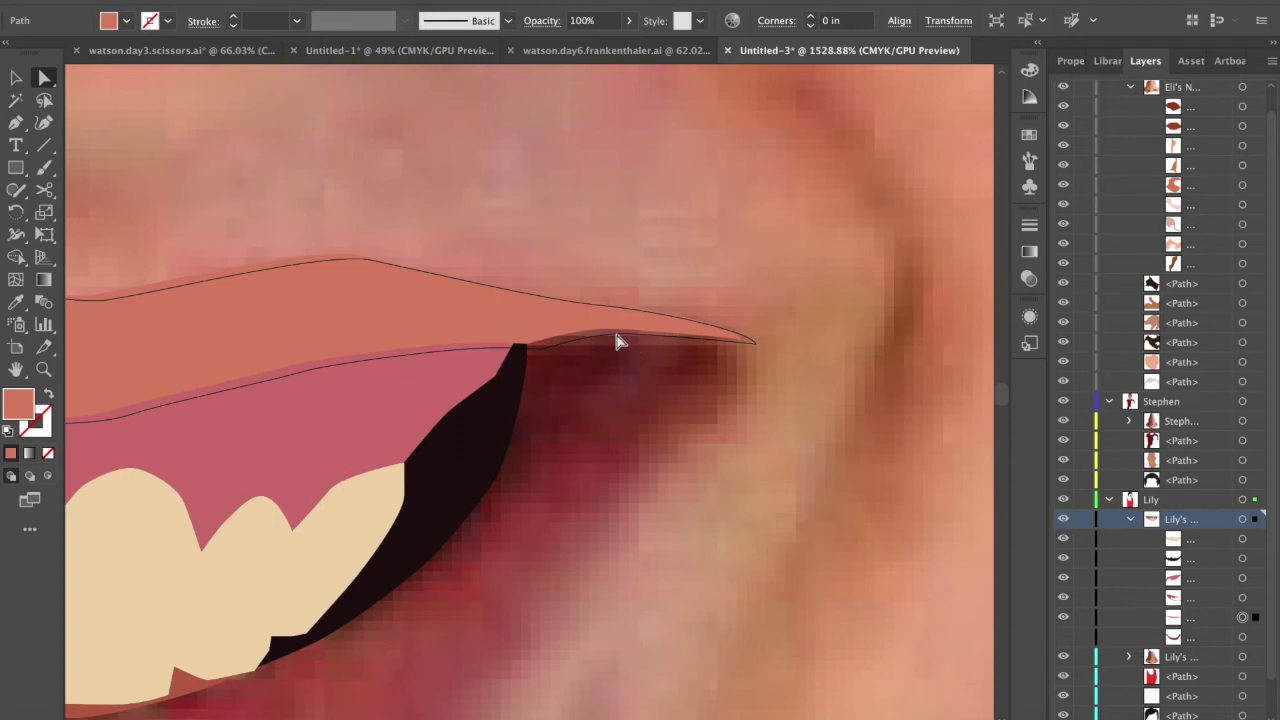
{"action": "left_click", "coordinate": [743, 213]}
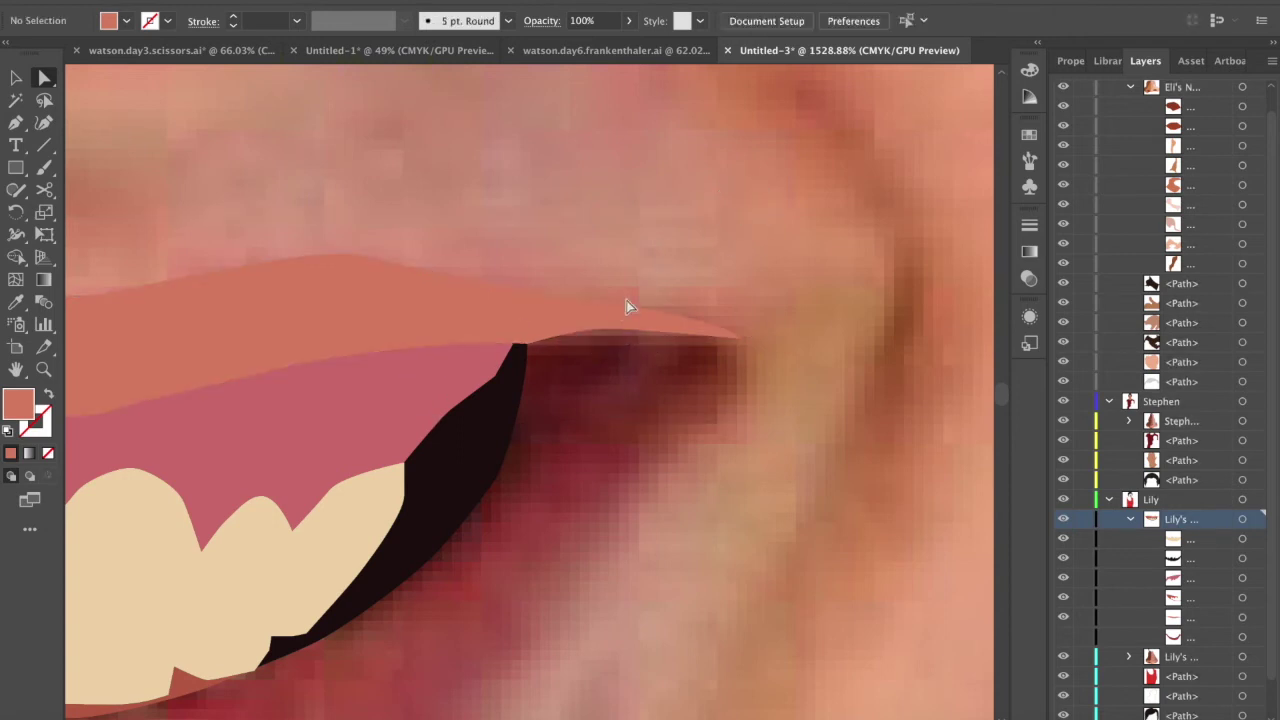
{"action": "left_click", "coordinate": [604, 334]}
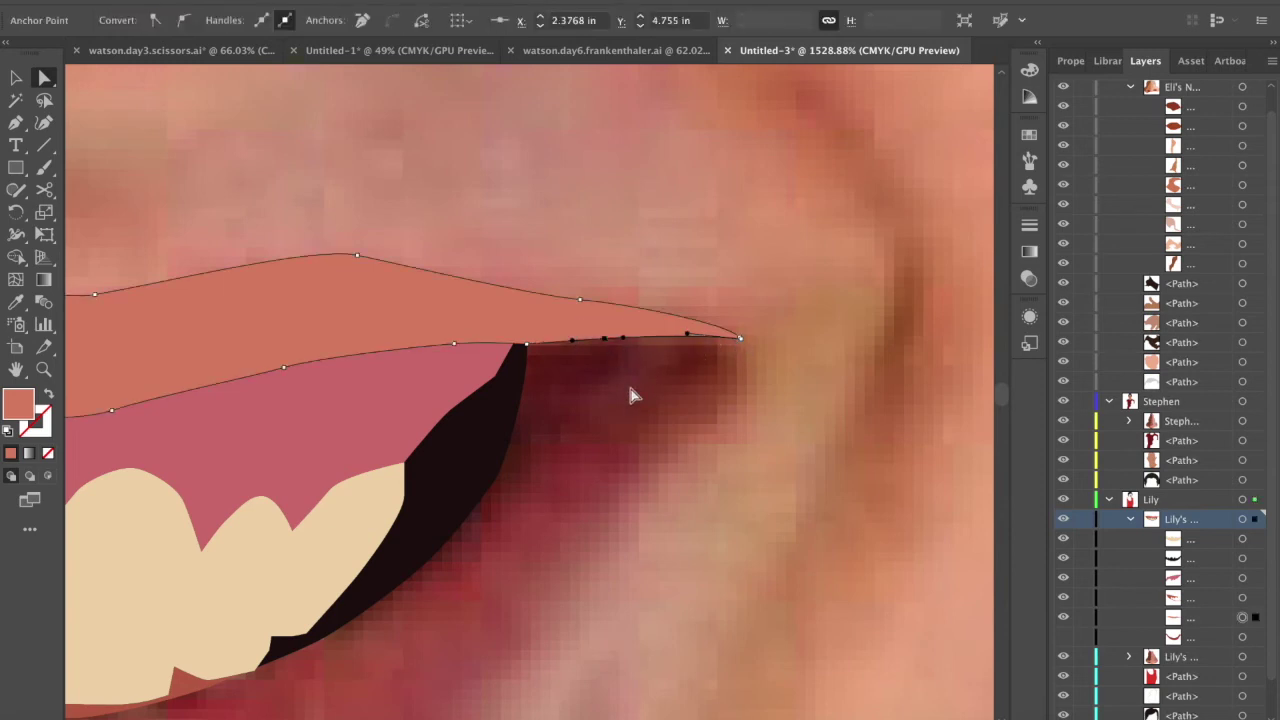
- Draw a dividing line from above the upper lip through the left mouth corner to the leftmost tooth, separating the dark corner from the gums
{"action": "scroll", "coordinate": [630, 395], "scroll_direction": "down", "scroll_amount": 5}
{"action": "scroll", "coordinate": [548, 435], "scroll_direction": "down", "scroll_amount": 5}
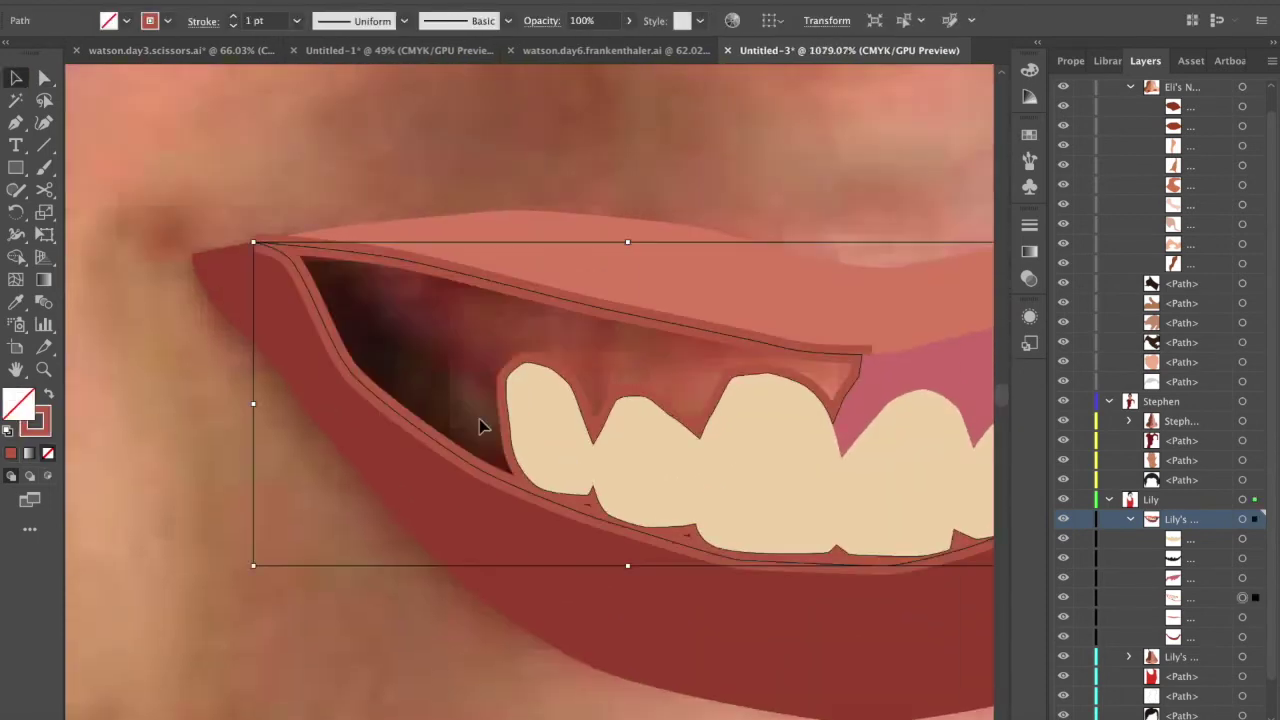
{"action": "key", "text": "p"}
{"action": "left_click", "coordinate": [336, 193]}
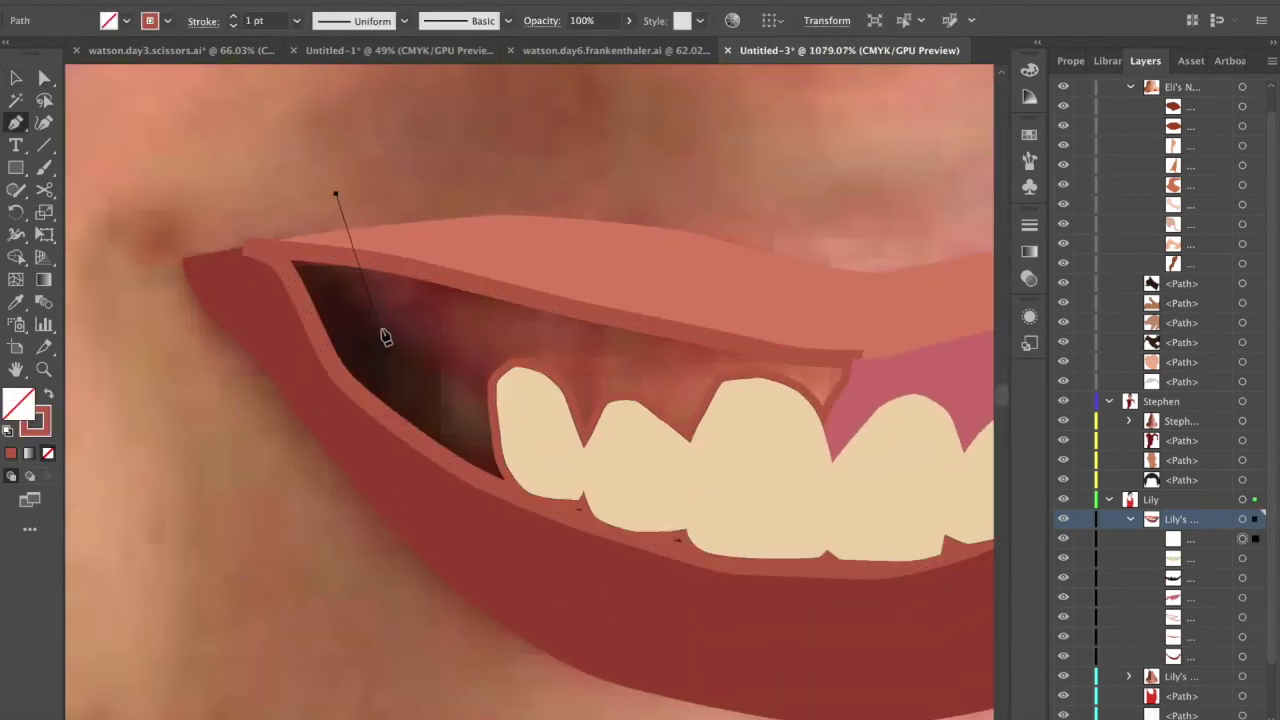
{"action": "left_click_drag", "start_coordinate": [382, 328], "coordinate": [394, 348]}
{"action": "left_click", "coordinate": [440, 386]}
{"action": "left_click", "coordinate": [450, 437]}
{"action": "left_click_drag", "start_coordinate": [520, 458], "coordinate": [551, 466]}
- Split off the dark left mouth corner along the dividing line with the Shape Builder and remove the leftover line ends
{"action": "key", "text": "shift+m"}
{"action": "left_click", "coordinate": [365, 348]}
{"action": "left_click", "coordinate": [365, 349]}
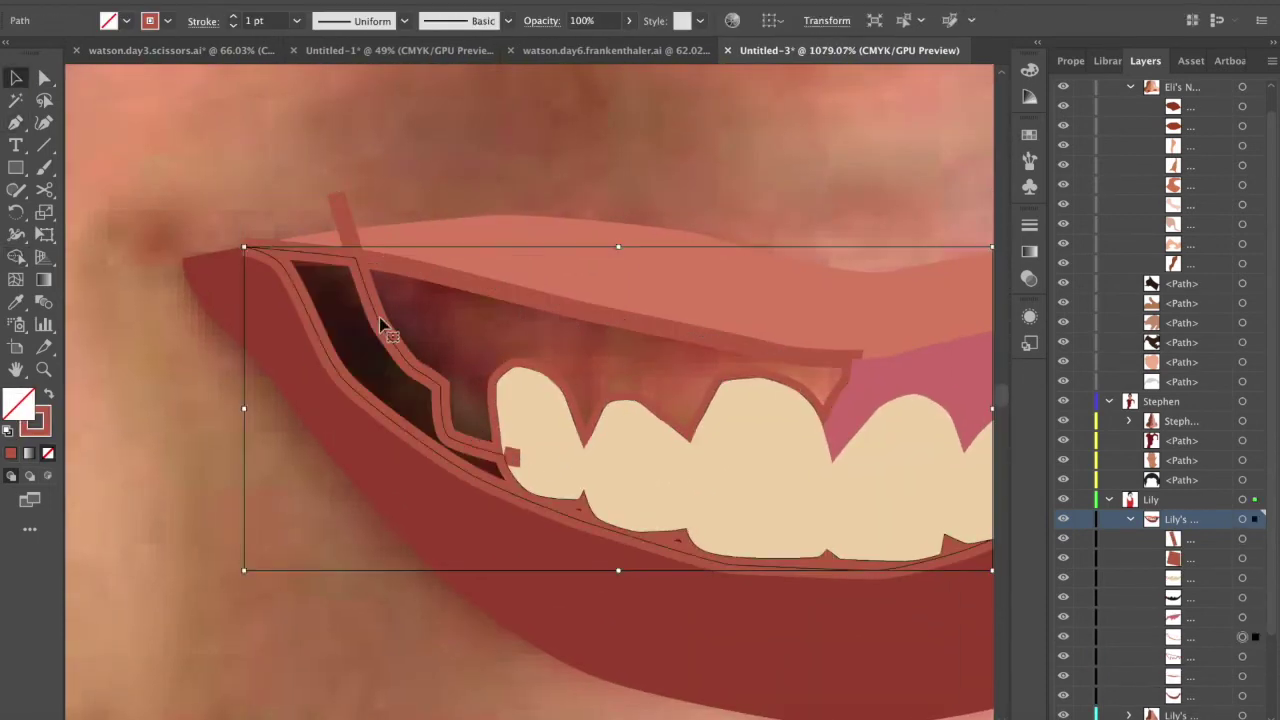
{"action": "left_click", "coordinate": [514, 457]}
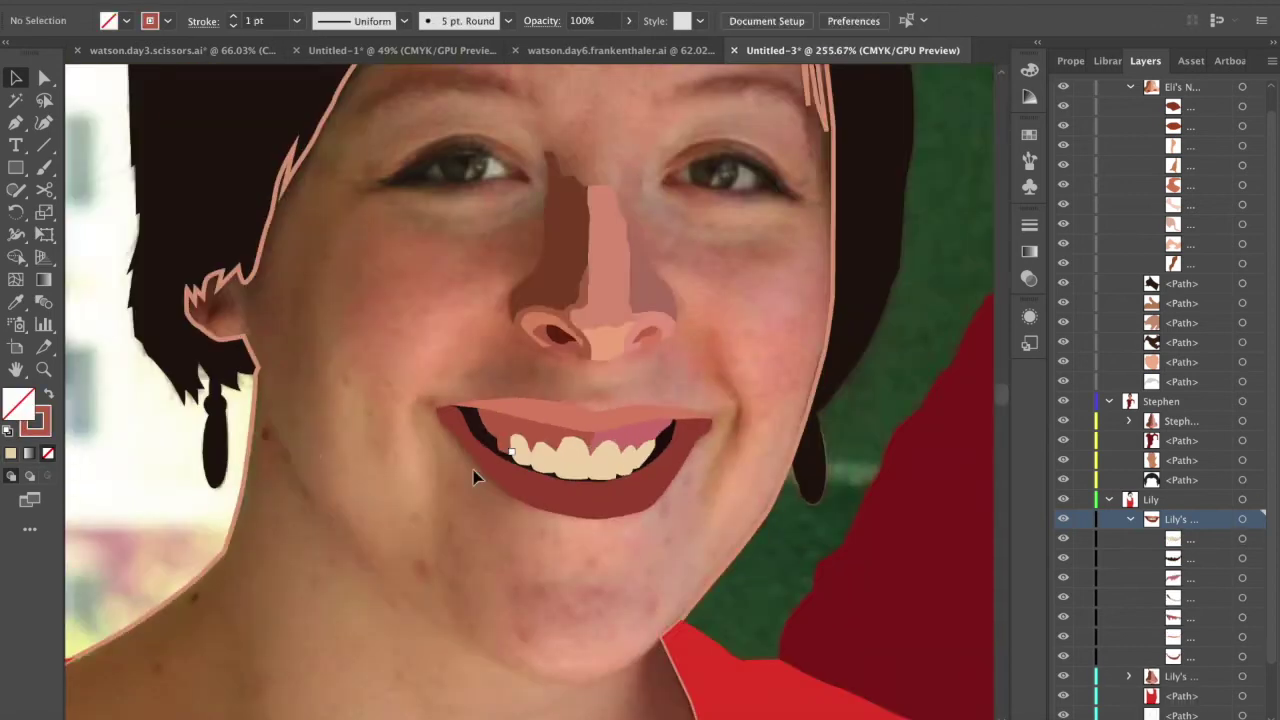
{"action": "scroll", "coordinate": [475, 478], "scroll_direction": "down", "scroll_amount": 3}
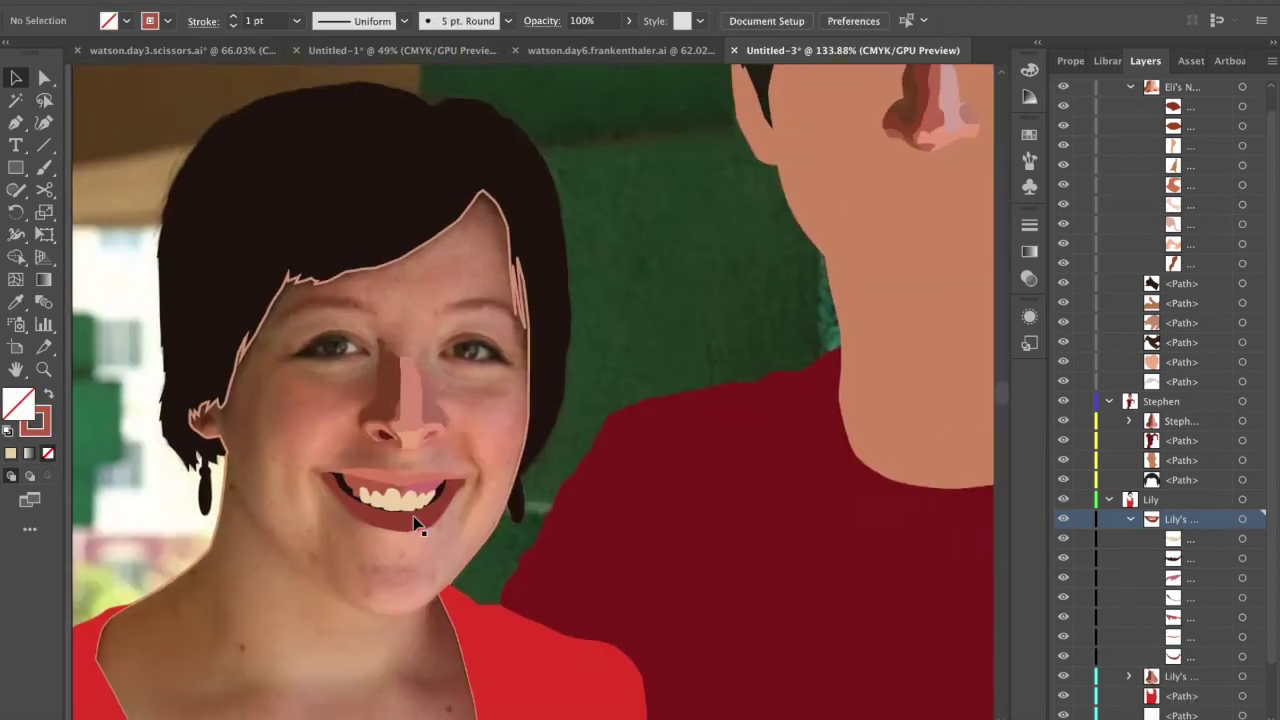
{"action": "scroll", "coordinate": [480, 508], "scroll_direction": "down", "scroll_amount": 3}
- Swap fill and stroke on the teeth and the dark shape behind them so both are unfilled outlines over the photo
{"action": "scroll", "coordinate": [450, 436], "scroll_direction": "up", "scroll_amount": 10}
{"action": "left_click", "coordinate": [429, 451]}
{"action": "key", "text": "shift+x"}
{"action": "scroll", "coordinate": [571, 469], "scroll_direction": "left", "scroll_amount": 2}
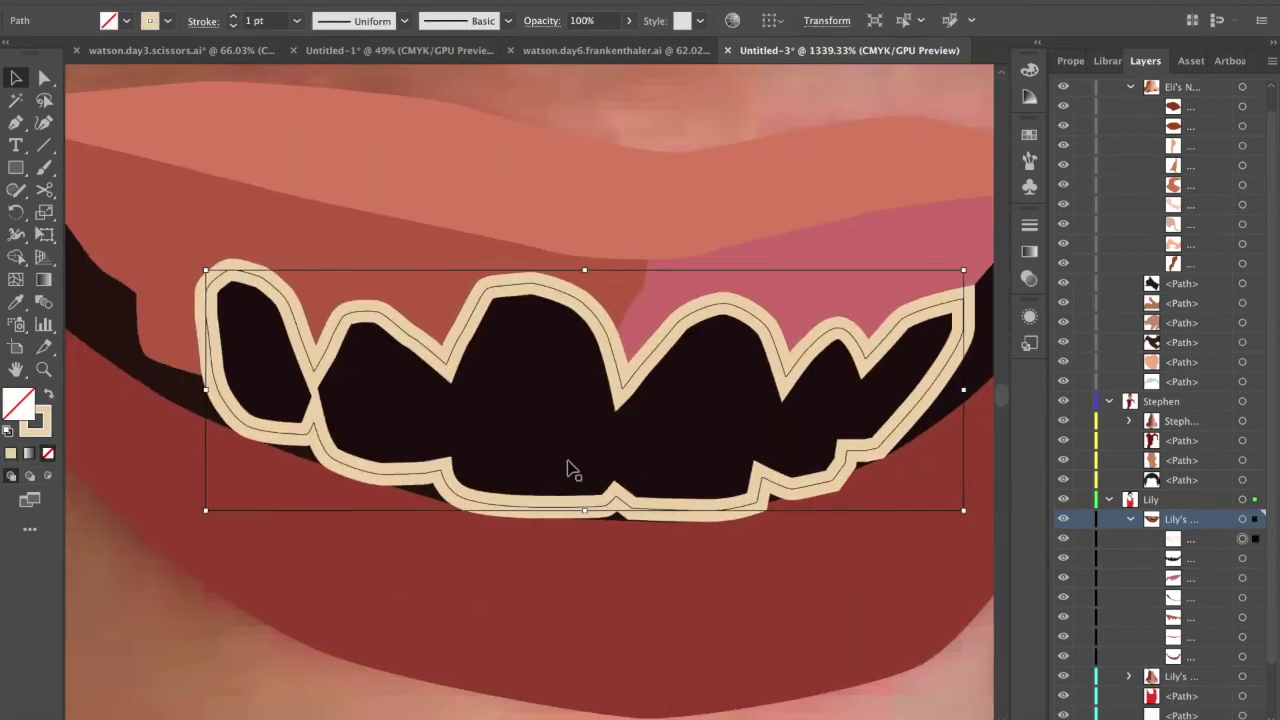
{"action": "scroll", "coordinate": [573, 467], "scroll_direction": "down", "scroll_amount": 2}
{"action": "left_click", "coordinate": [677, 438]}
{"action": "key", "text": "shift+x"}
{"action": "scroll", "coordinate": [735, 445], "scroll_direction": "right", "scroll_amount": 3}
{"action": "left_click", "coordinate": [714, 409], "text": "shift"}
{"action": "key", "text": "super+shift+a"}
{"action": "scroll", "coordinate": [465, 500], "scroll_direction": "up", "scroll_amount": 4}
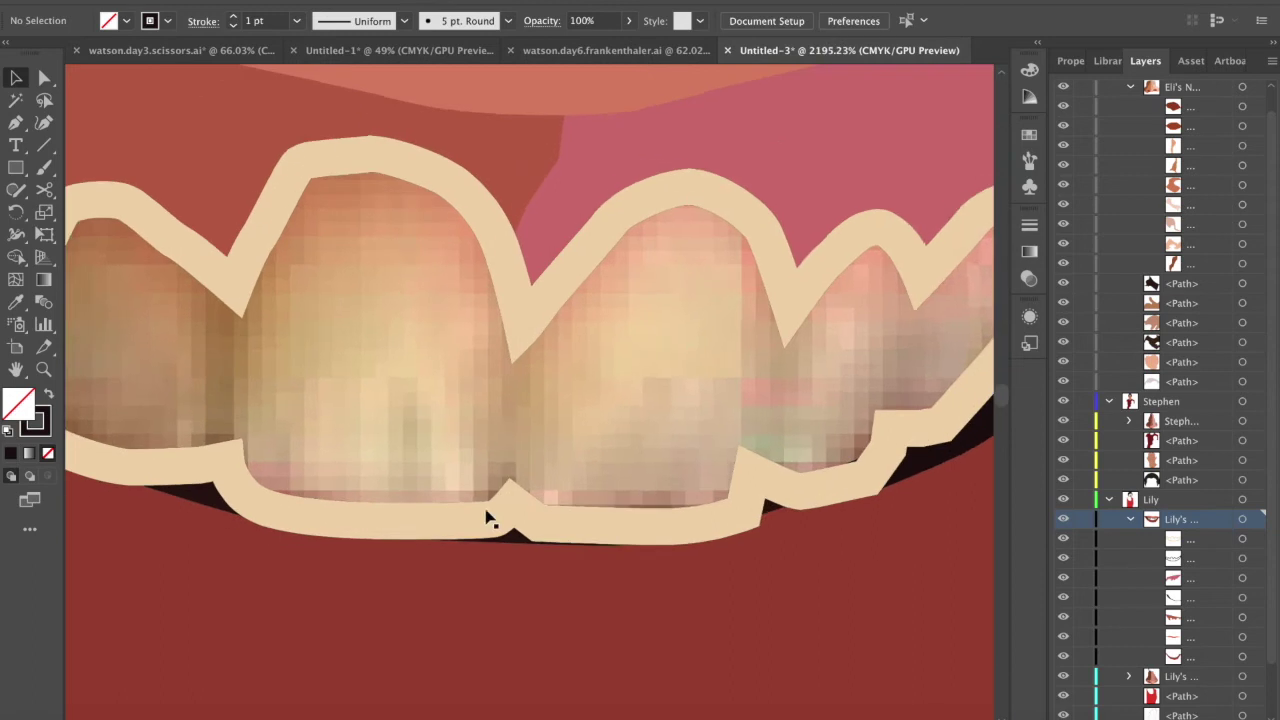
- Outline a stepped highlight shape on the left front tooth, ending both sides below its lower edge
{"action": "scroll", "coordinate": [484, 514], "scroll_direction": "left", "scroll_amount": 2}
{"action": "key", "text": "p"}
{"action": "left_click", "coordinate": [544, 578]}
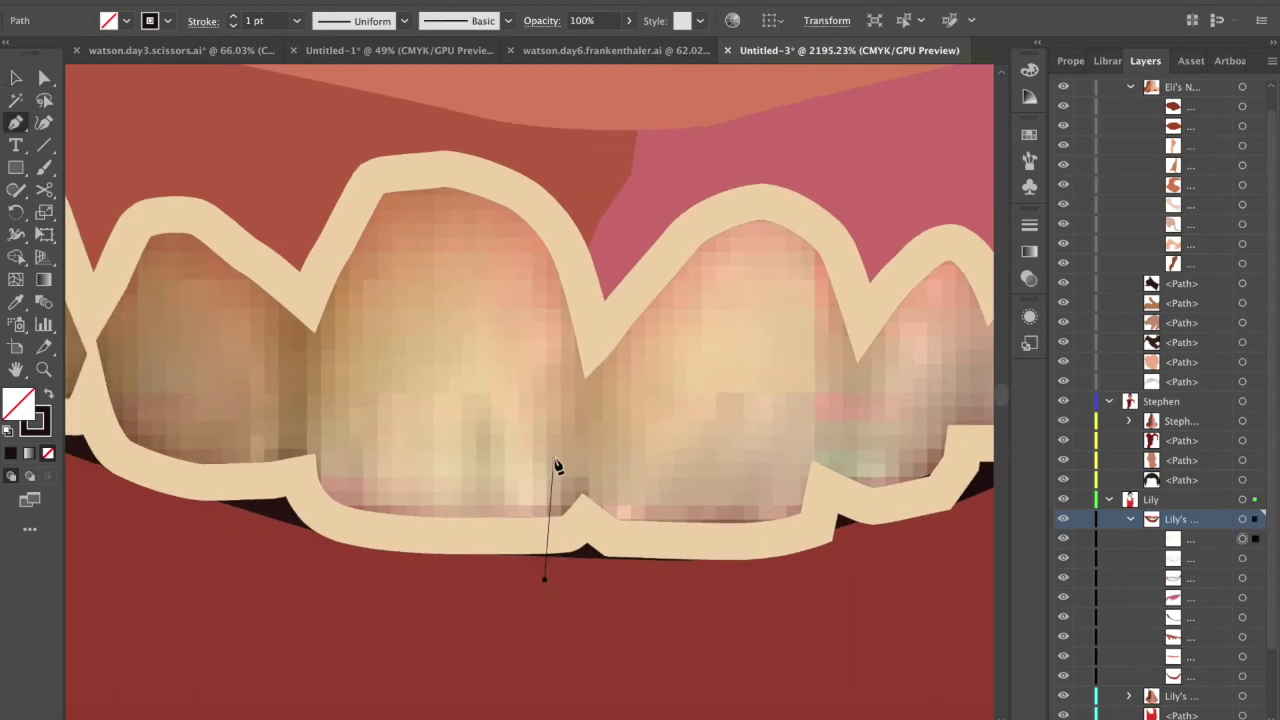
{"action": "left_click_drag", "start_coordinate": [551, 461], "coordinate": [549, 438]}
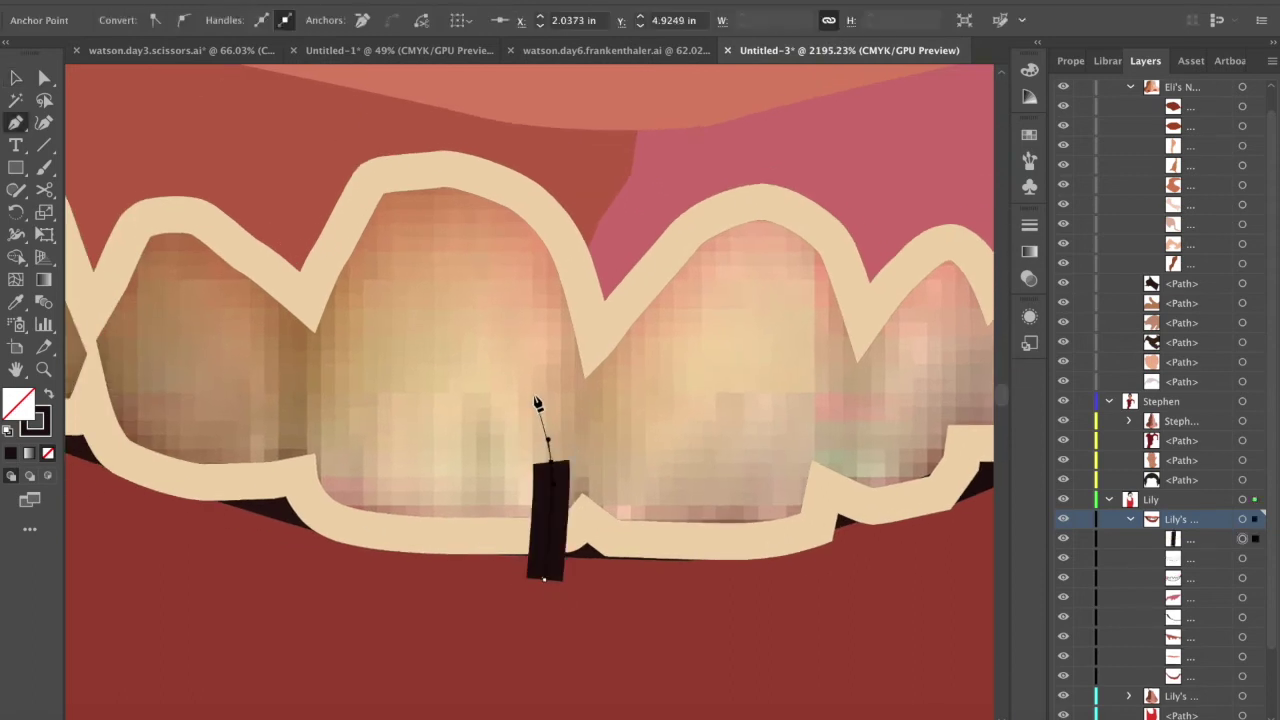
{"action": "left_click", "coordinate": [533, 394]}
{"action": "left_click", "coordinate": [508, 349]}
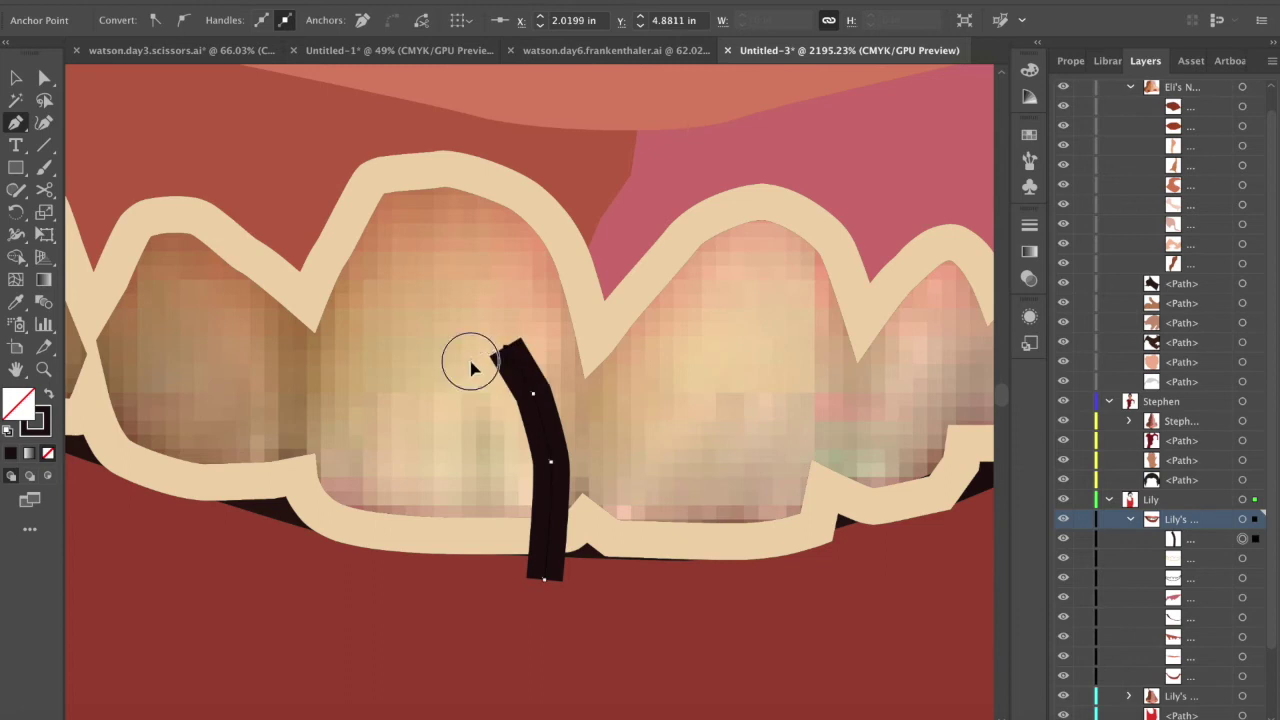
{"action": "left_click_drag", "start_coordinate": [468, 367], "coordinate": [397, 598]}
{"action": "key", "text": "Escape"}
- Outline a narrow highlight on the small tooth beside the right front tooth and a tall highlight on the right front tooth
{"action": "scroll", "coordinate": [754, 517], "scroll_direction": "left", "scroll_amount": 2}
{"action": "scroll", "coordinate": [754, 517], "scroll_direction": "right", "scroll_amount": 3}
{"action": "left_click", "coordinate": [841, 533]}
{"action": "left_click_drag", "start_coordinate": [856, 446], "coordinate": [858, 435]}
{"action": "left_click", "coordinate": [888, 340]}
{"action": "left_click", "coordinate": [881, 311]}
{"action": "left_click", "coordinate": [856, 326]}
{"action": "left_click", "coordinate": [839, 374]}
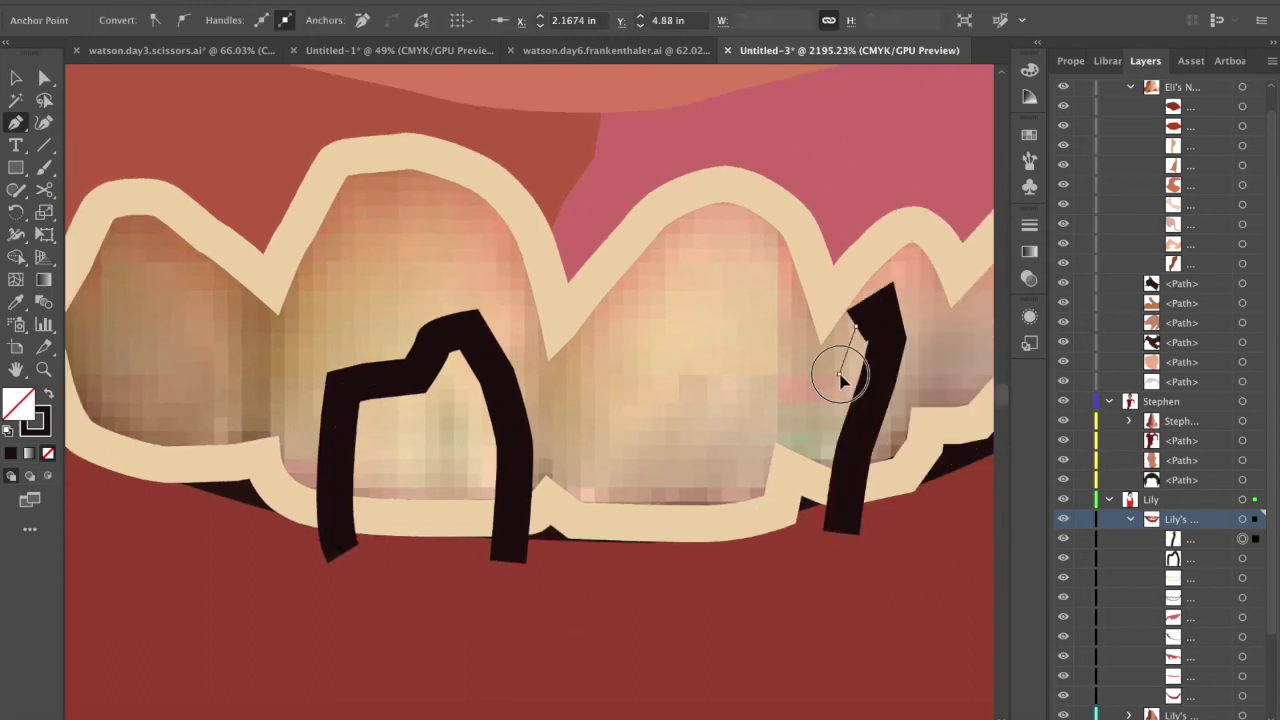
{"action": "left_click", "coordinate": [815, 447]}
{"action": "left_click", "coordinate": [803, 548]}
{"action": "key", "text": "Escape"}
{"action": "left_click", "coordinate": [591, 558]}
{"action": "left_click", "coordinate": [763, 592]}
- Select the highlight outlines together with the teeth outline and divide them along the teeth's lower edge with the Shape Builder
{"action": "key", "text": "v"}
{"action": "left_click", "coordinate": [520, 447], "text": "shift"}
{"action": "left_click", "coordinate": [691, 529], "text": "shift"}
{"action": "key", "text": "shift+m"}
{"action": "left_click", "coordinate": [428, 522]}
{"action": "left_click", "coordinate": [680, 525]}
- Fill the three tooth highlights with a light cream colour using the Eyedropper
{"action": "key", "text": "i"}
{"action": "left_click", "coordinate": [490, 473]}
{"action": "key", "text": "super+z"}
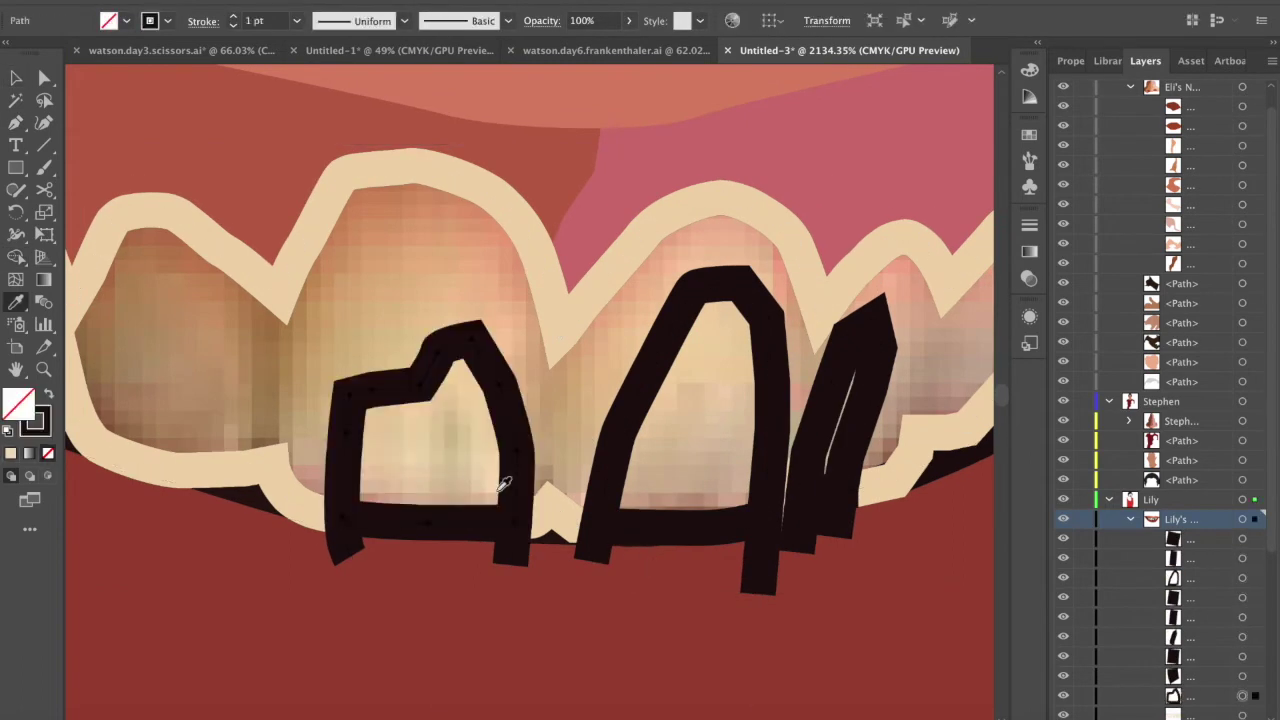
{"action": "left_click", "coordinate": [548, 500]}
{"action": "left_click", "coordinate": [606, 455], "text": "super"}
{"action": "left_click", "coordinate": [552, 488]}
{"action": "left_click", "coordinate": [820, 440], "text": "super"}
{"action": "left_click", "coordinate": [906, 490]}
- Delete the leftover black fragments of the highlight outlines that extend below the teeth, picking them from the layer list
{"action": "left_click", "coordinate": [1254, 540]}
{"action": "key", "text": "Delete"}
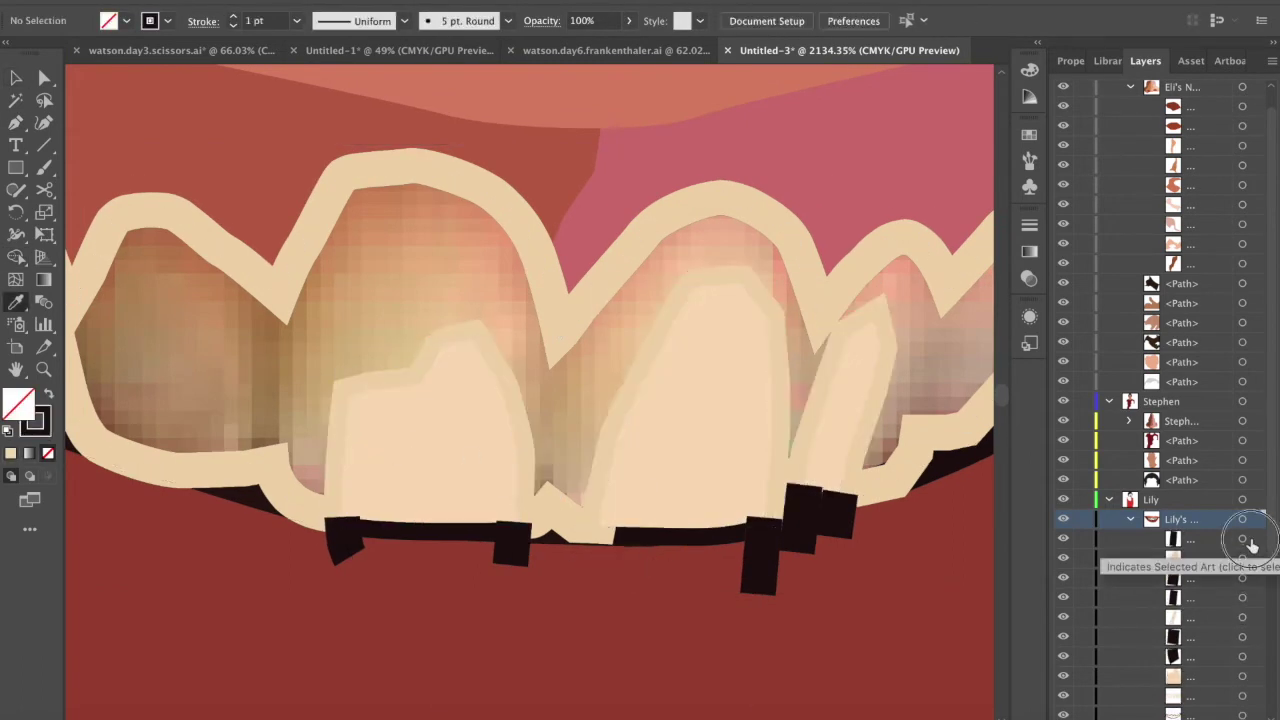
{"action": "left_click", "coordinate": [1252, 541]}
{"action": "key", "text": "Delete"}
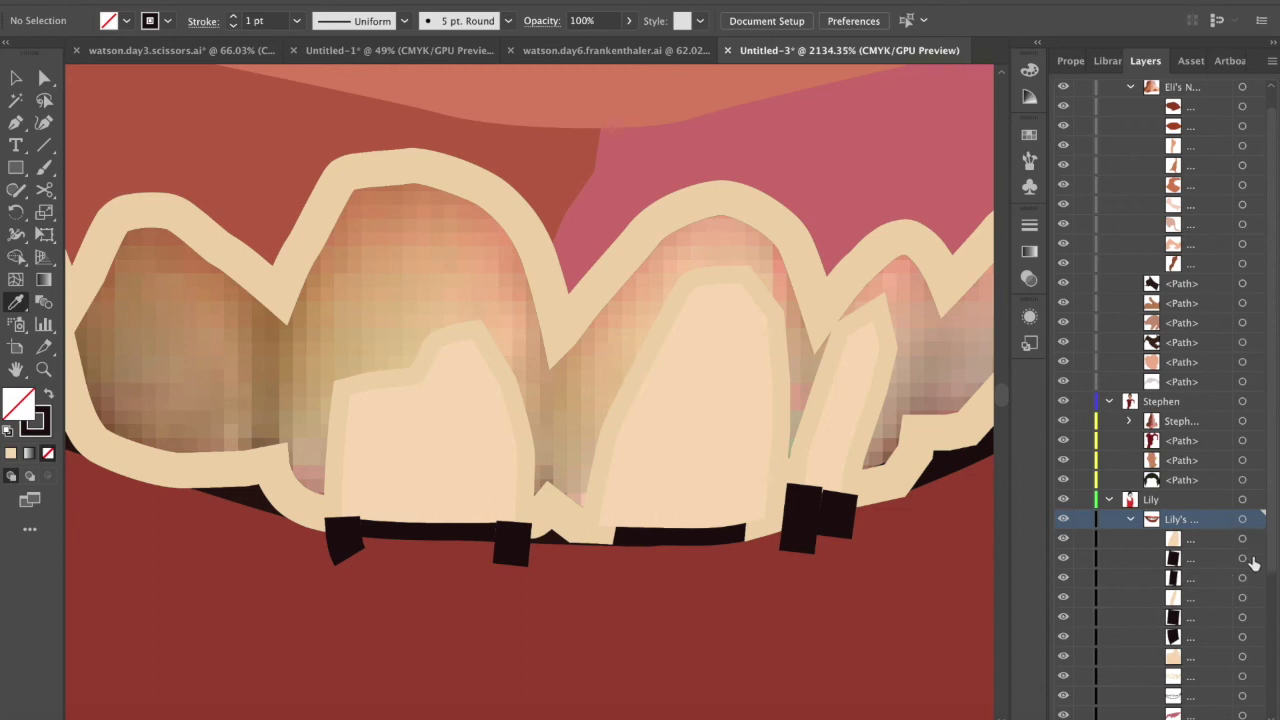
{"action": "key", "text": "ctrl+z"}
{"action": "key", "text": "ctrl+z"}
{"action": "key", "text": "ctrl+z"}
{"action": "key", "text": "ctrl+z"}
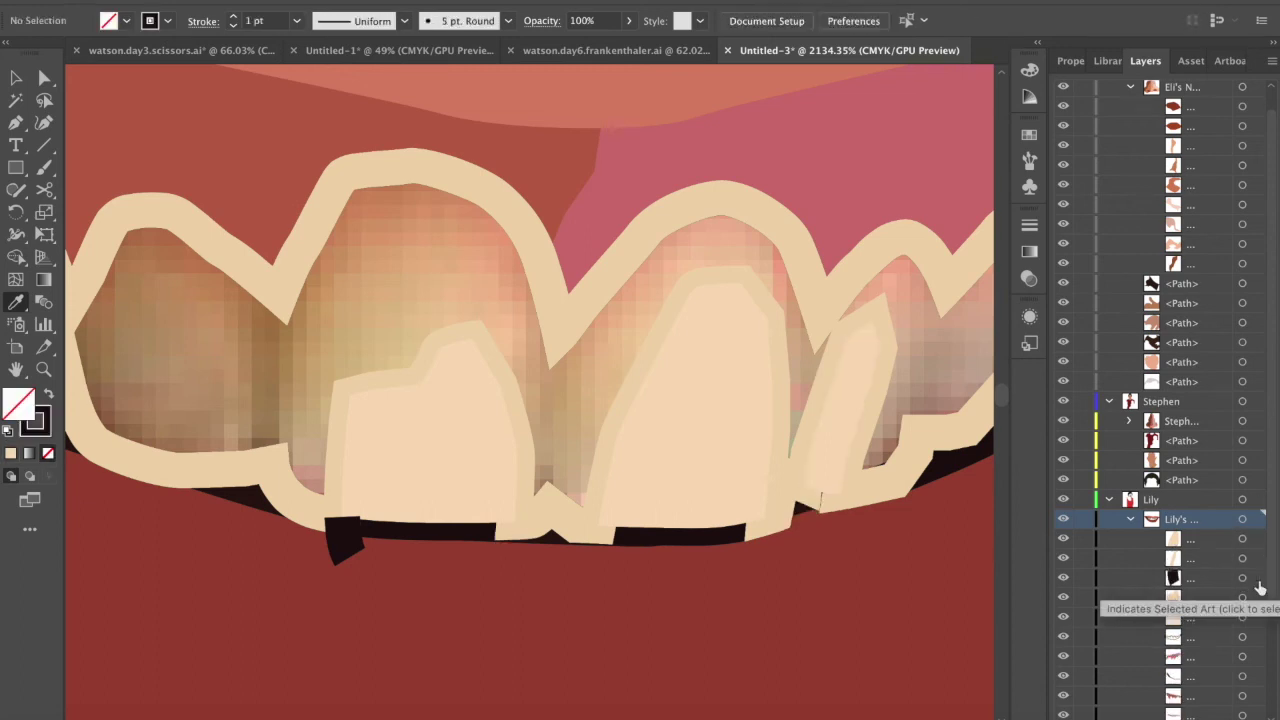
{"action": "key", "text": "ctrl+z"}
- Give the teeth shape a solid cream fill with no stroke again, and deselect it
{"action": "key", "text": "v"}
{"action": "left_click", "coordinate": [563, 324]}
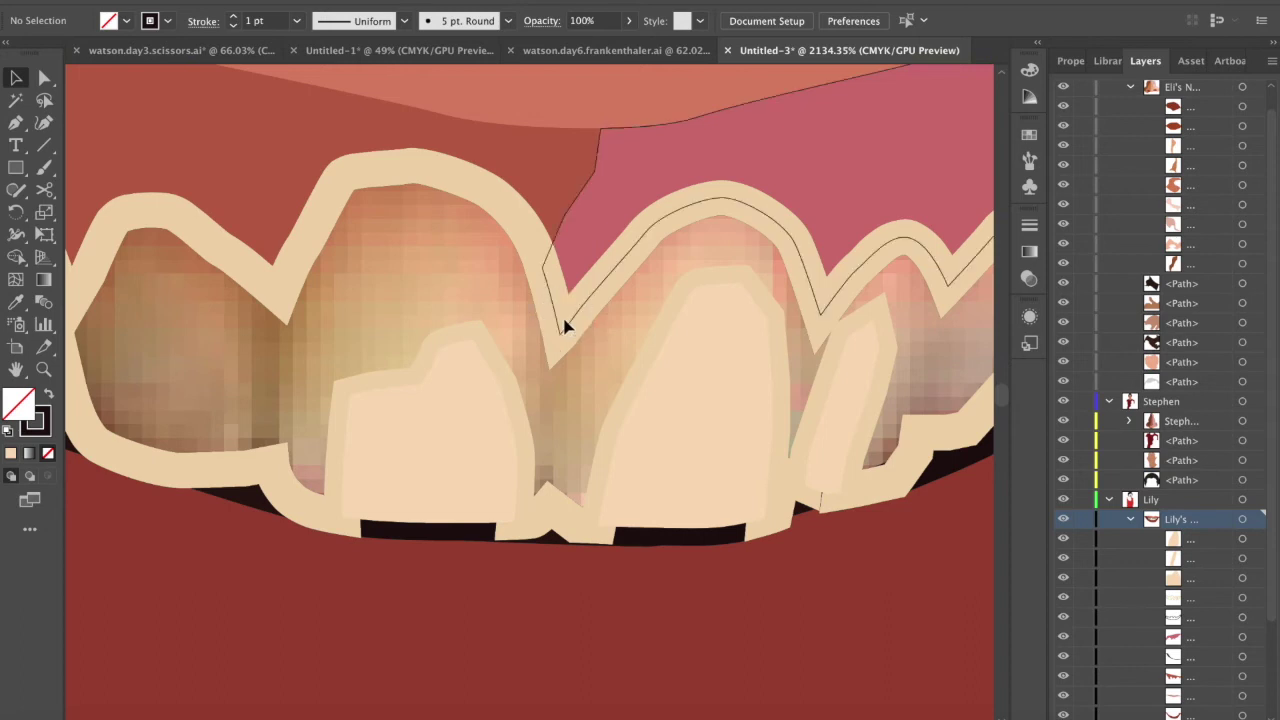
{"action": "left_click", "coordinate": [278, 486]}
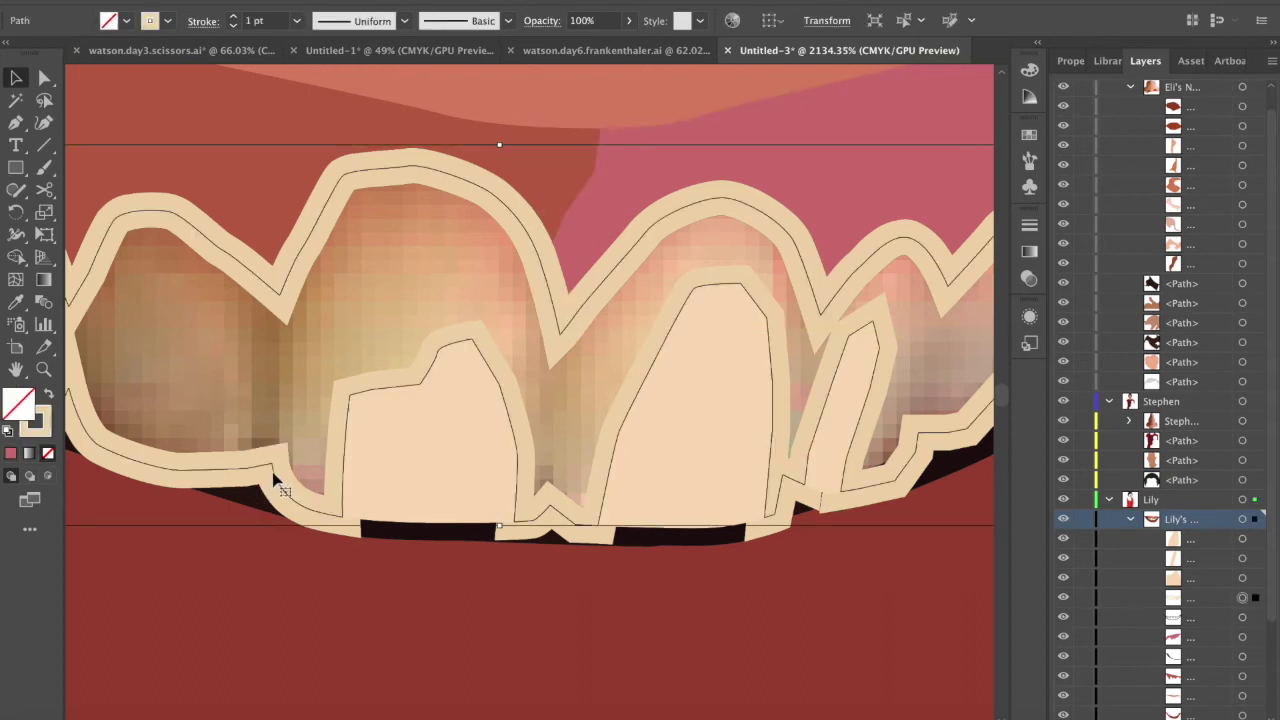
{"action": "scroll", "coordinate": [432, 484], "scroll_direction": "down", "scroll_amount": 10}
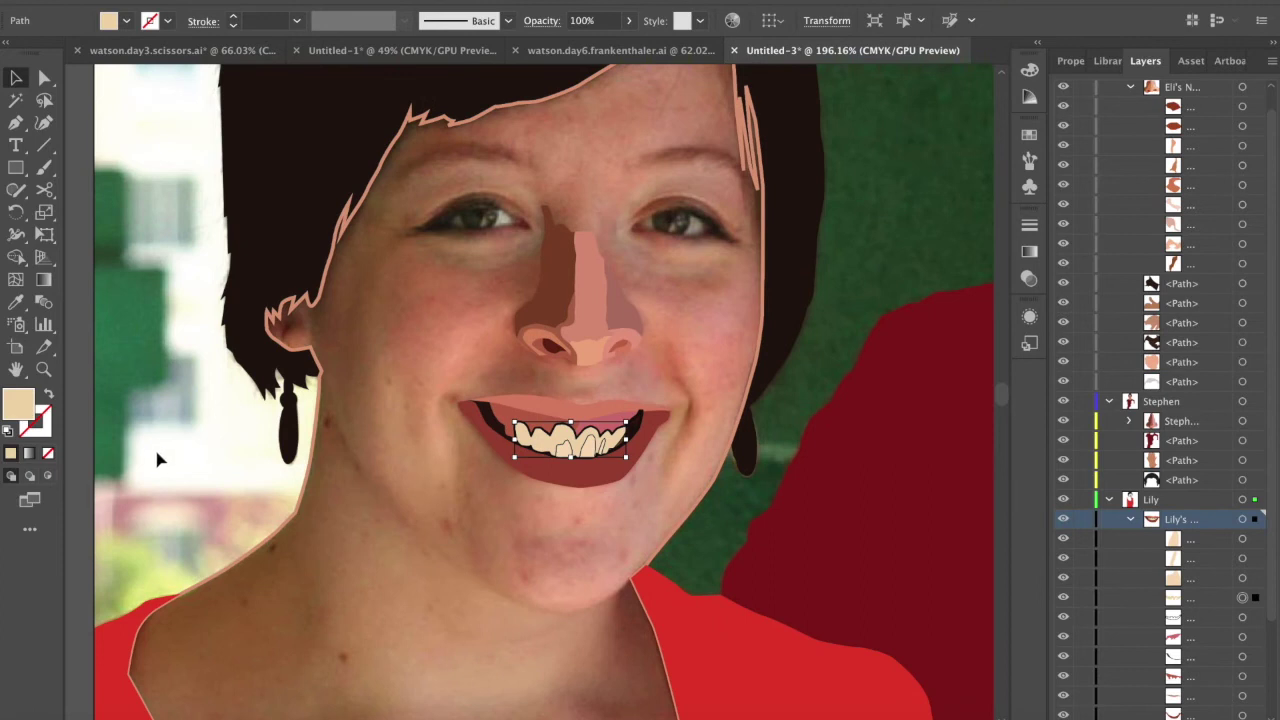
{"action": "left_click", "coordinate": [157, 459]}
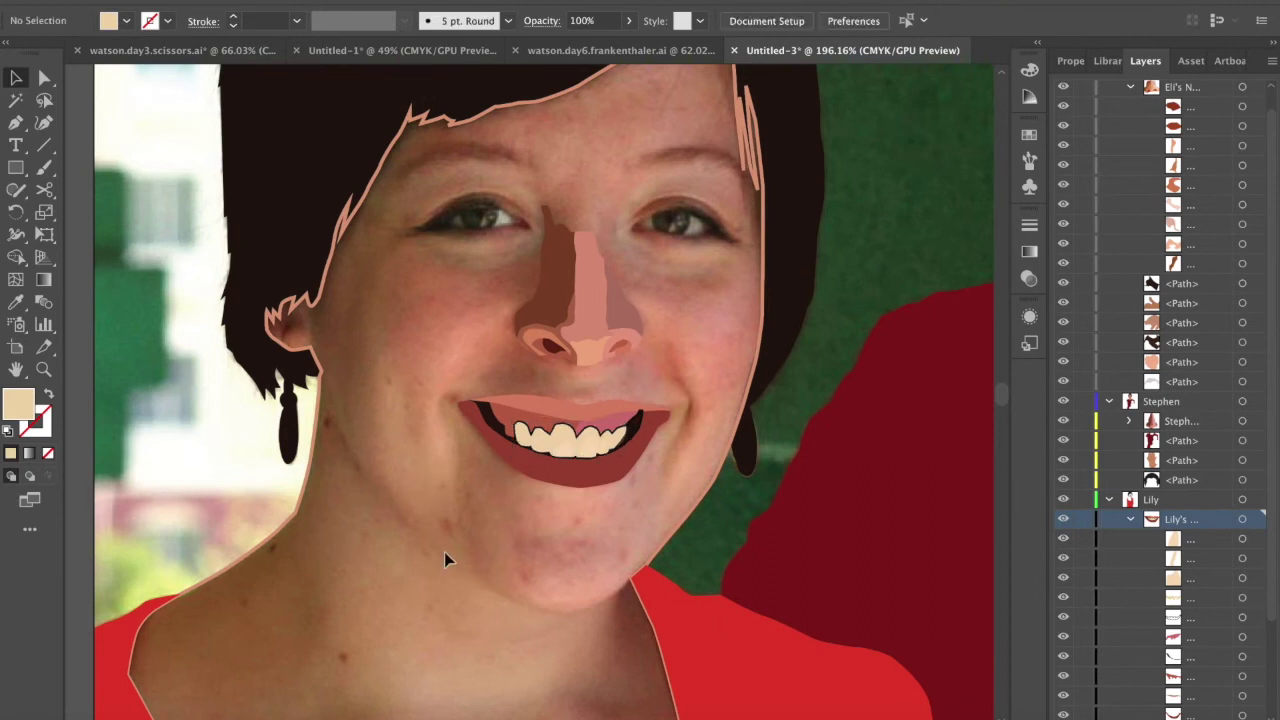
{"action": "scroll", "coordinate": [600, 551], "scroll_direction": "up", "scroll_amount": 2}
{"action": "scroll", "coordinate": [600, 551], "scroll_direction": "right", "scroll_amount": 2}
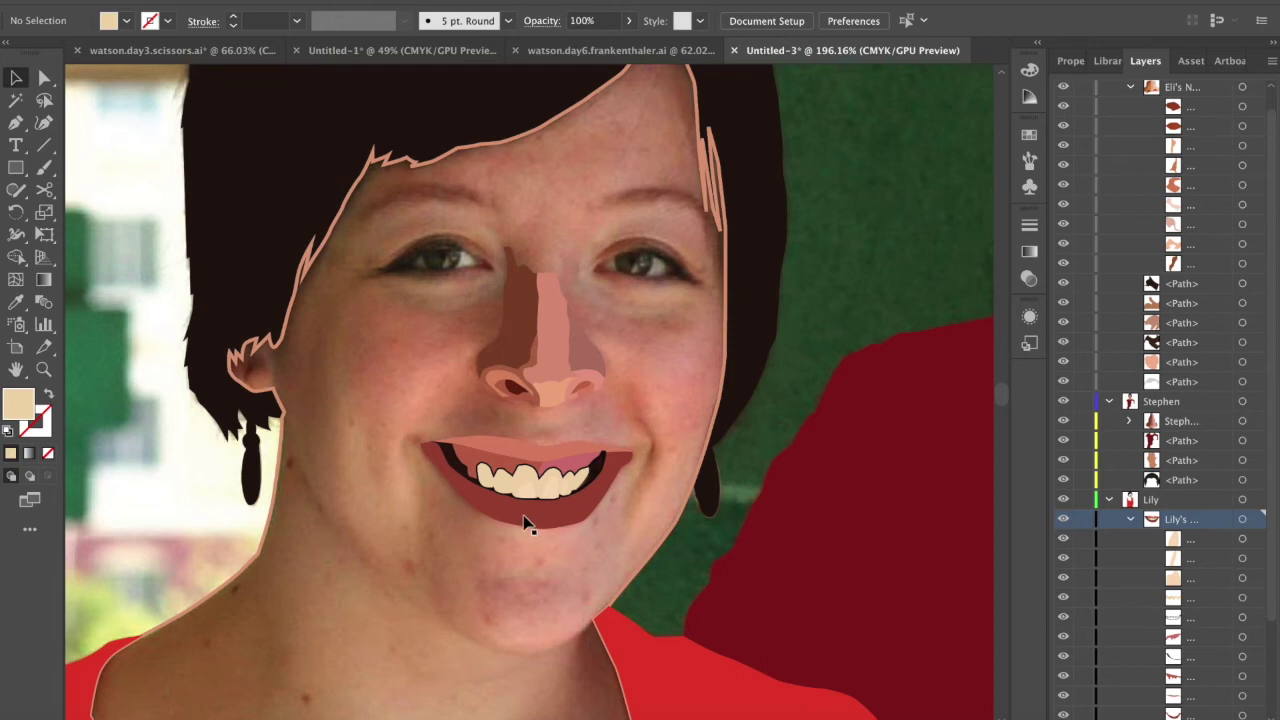
- Examine the woman's traced teeth, gums and lips against the photo at close range
{"action": "scroll", "coordinate": [524, 516], "scroll_direction": "up", "scroll_amount": 6}
{"action": "left_click", "coordinate": [831, 334]}
{"action": "key", "text": "shift+x"}
{"action": "scroll", "coordinate": [696, 368], "scroll_direction": "down", "scroll_amount": 6}
{"action": "left_click", "coordinate": [702, 345]}
{"action": "scroll", "coordinate": [702, 345], "scroll_direction": "up", "scroll_amount": 6}
{"action": "scroll", "coordinate": [468, 464], "scroll_direction": "down", "scroll_amount": 2}
{"action": "scroll", "coordinate": [468, 464], "scroll_direction": "left", "scroll_amount": 2}
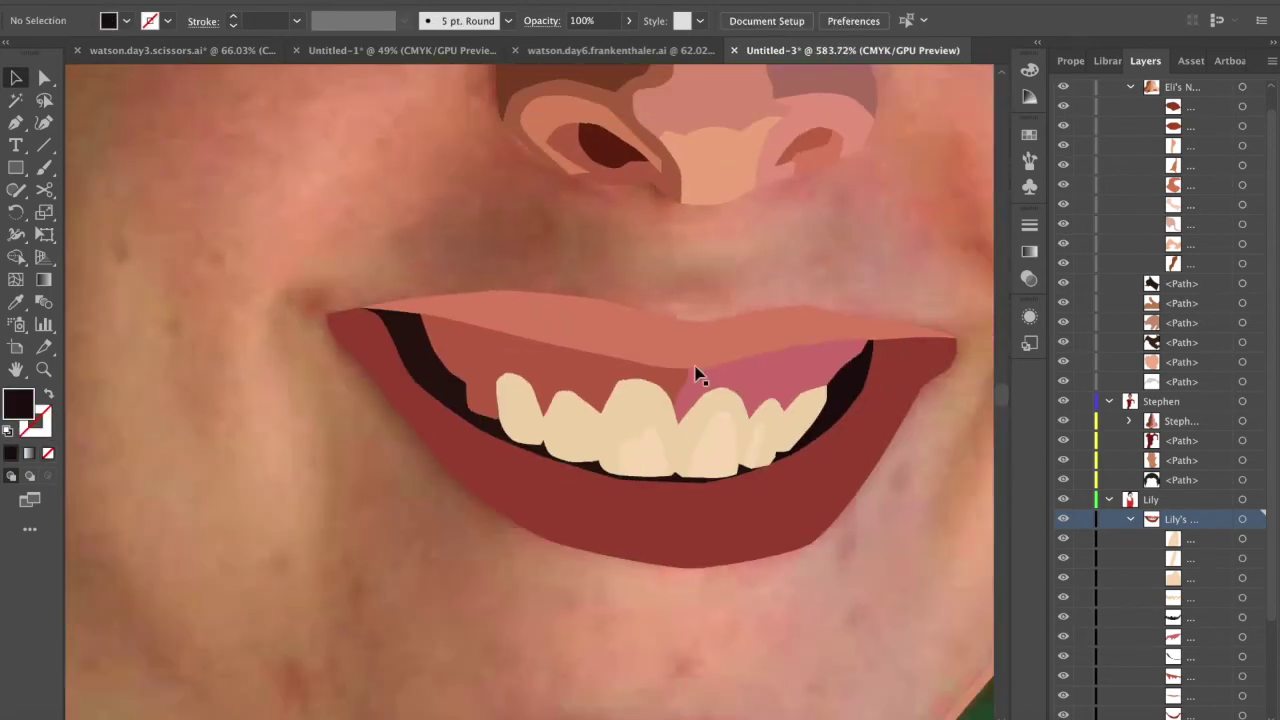
{"action": "scroll", "coordinate": [697, 373], "scroll_direction": "right", "scroll_amount": 2}
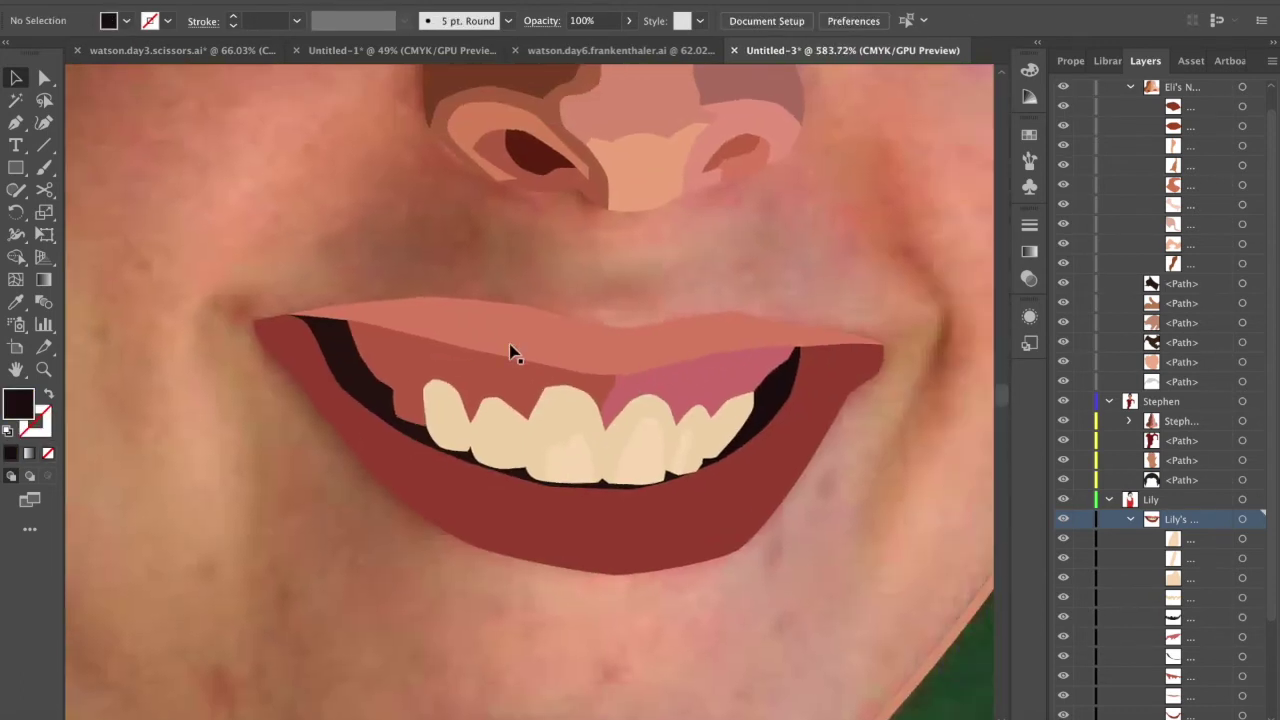
{"action": "scroll", "coordinate": [541, 450], "scroll_direction": "down", "scroll_amount": 2}
{"action": "scroll", "coordinate": [541, 450], "scroll_direction": "right", "scroll_amount": 1}
{"action": "scroll", "coordinate": [548, 500], "scroll_direction": "right", "scroll_amount": 1}
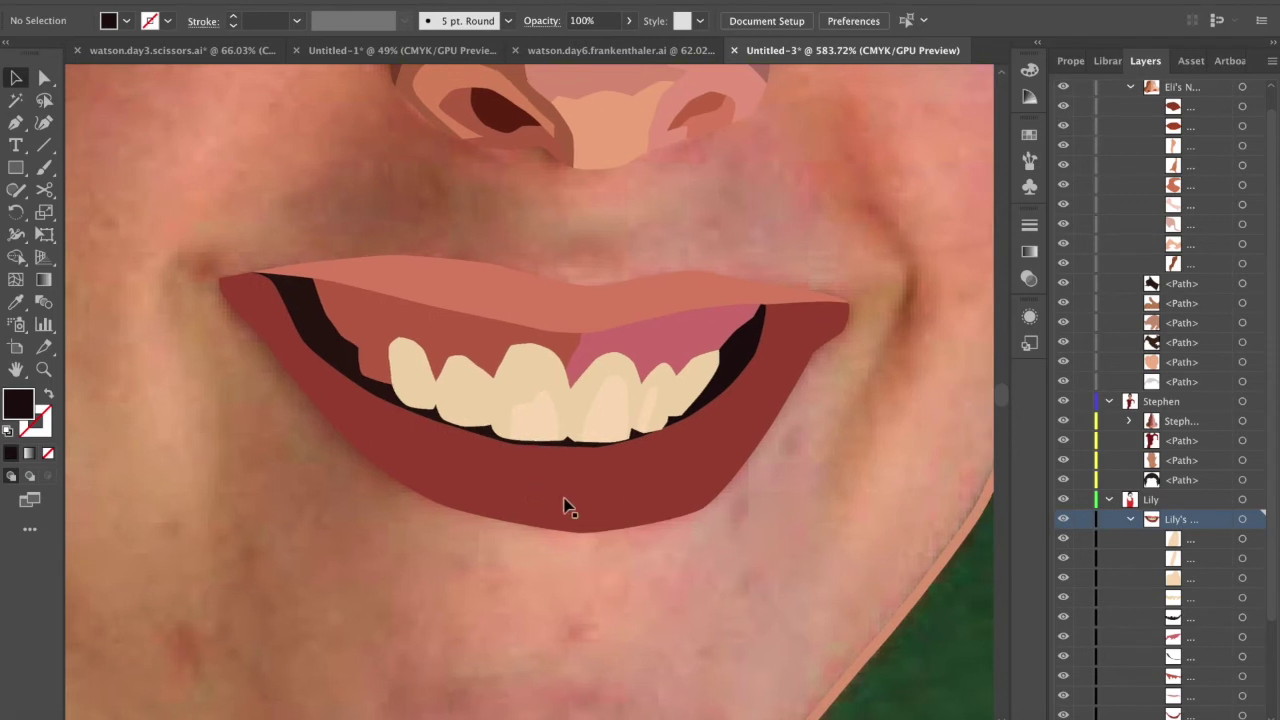
- Swap the woman's lower lip fill for a 1 pt dark red outline so the photo beneath can be traced
{"action": "left_click", "coordinate": [566, 507]}
{"action": "key", "text": "shift+x"}
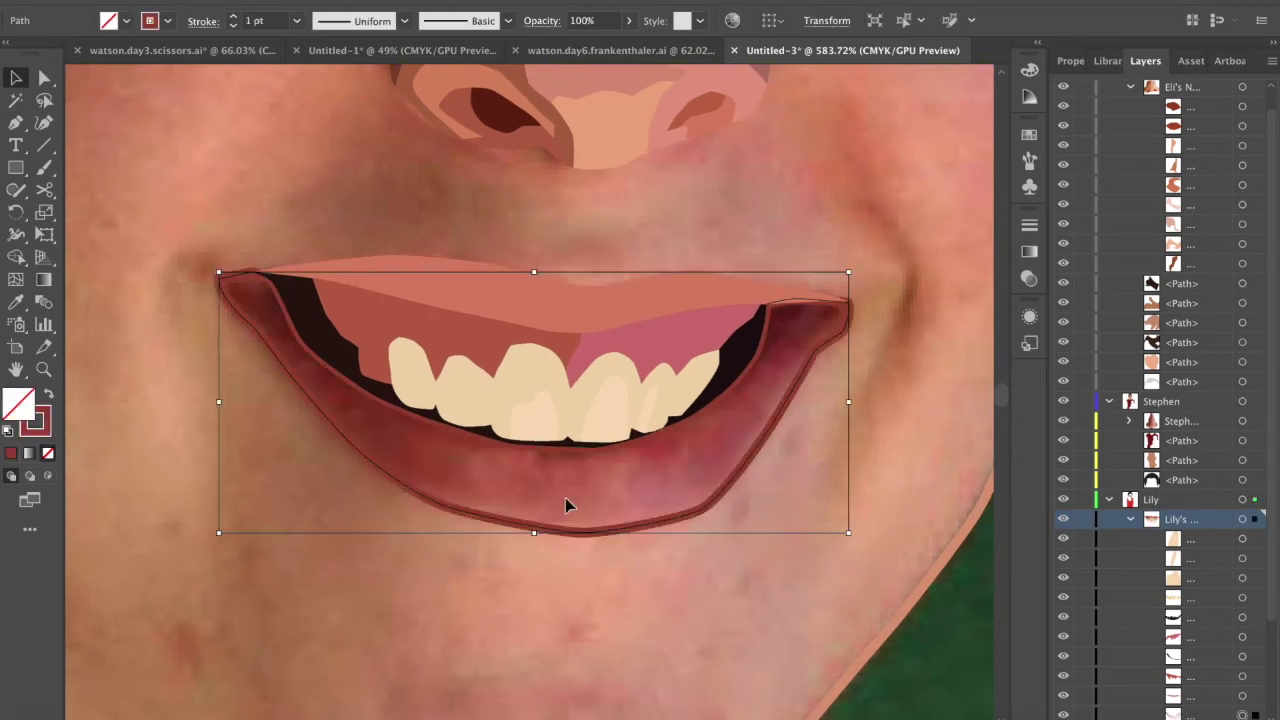
{"action": "key", "text": "shift+x"}
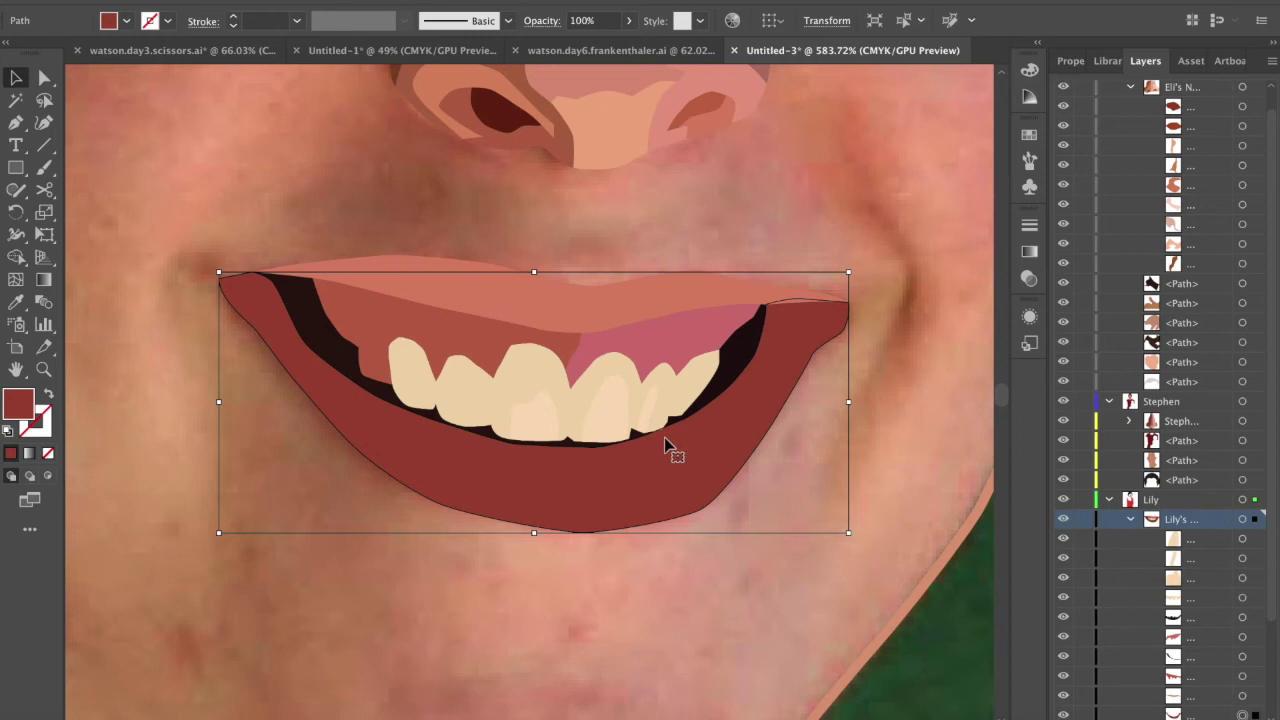
{"action": "left_click", "coordinate": [338, 176]}
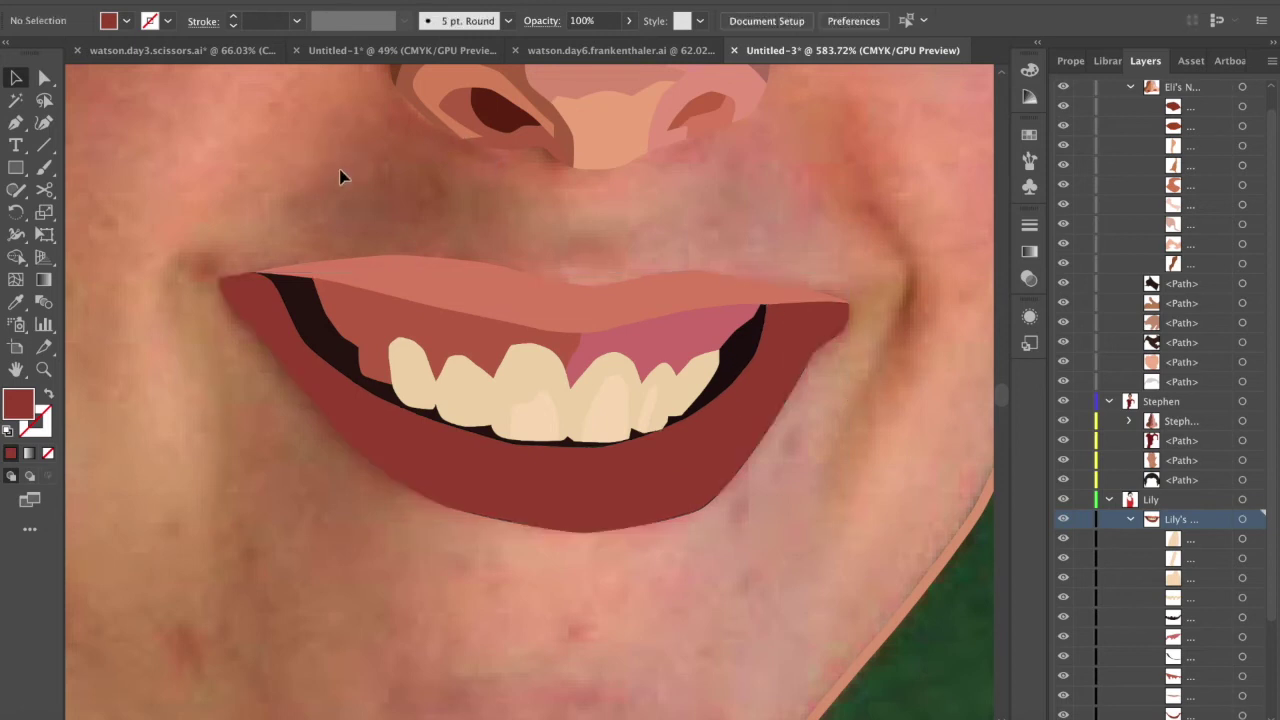
{"action": "left_click", "coordinate": [540, 510]}
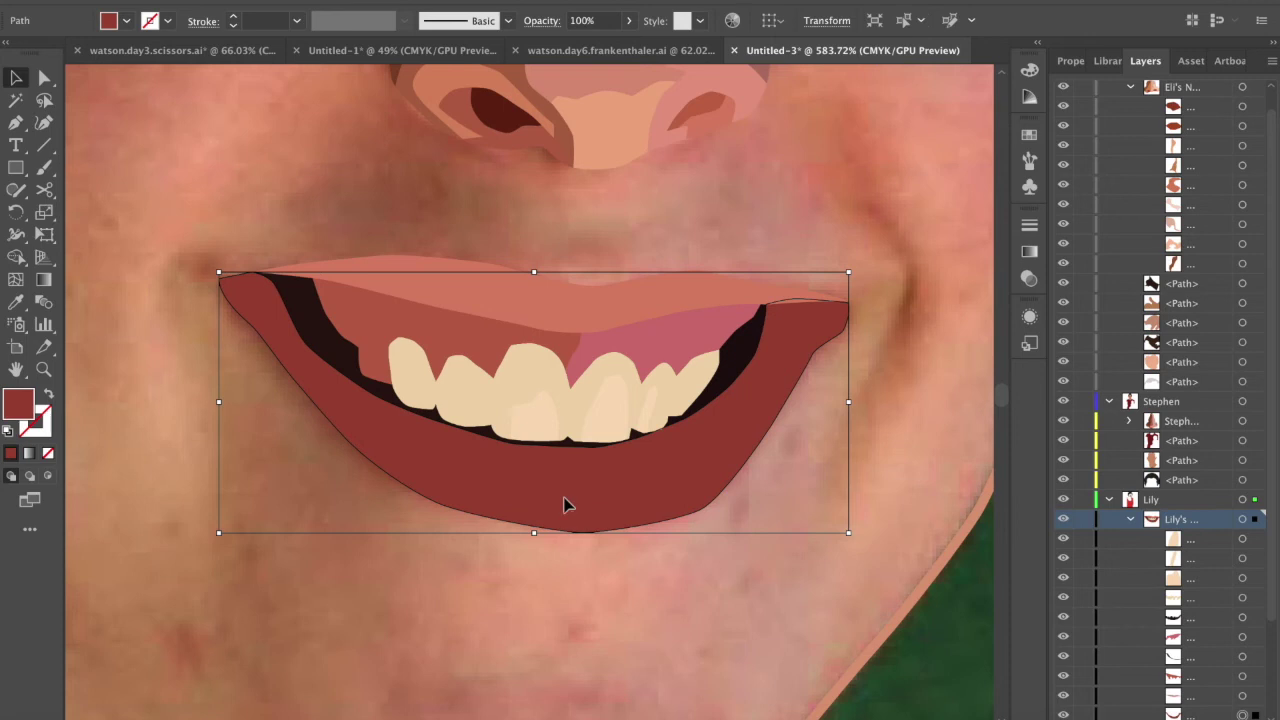
{"action": "key", "text": "shift+x"}
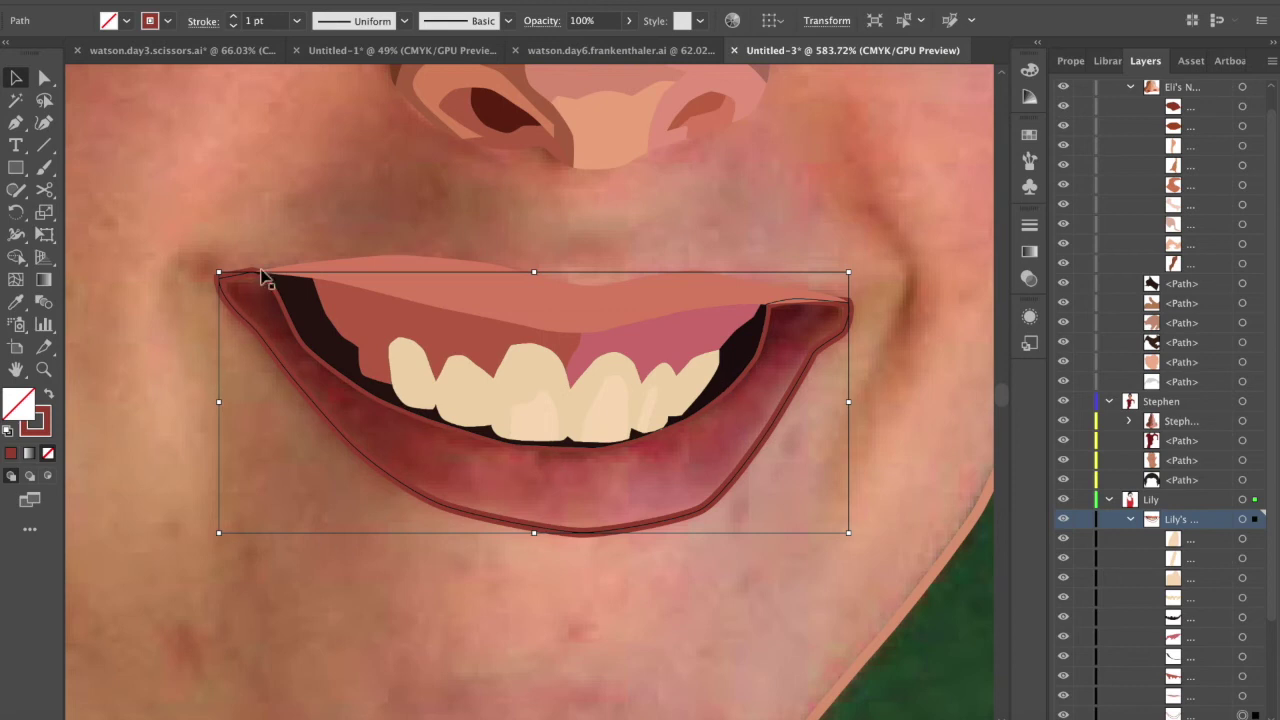
{"action": "key", "text": "shift+x"}
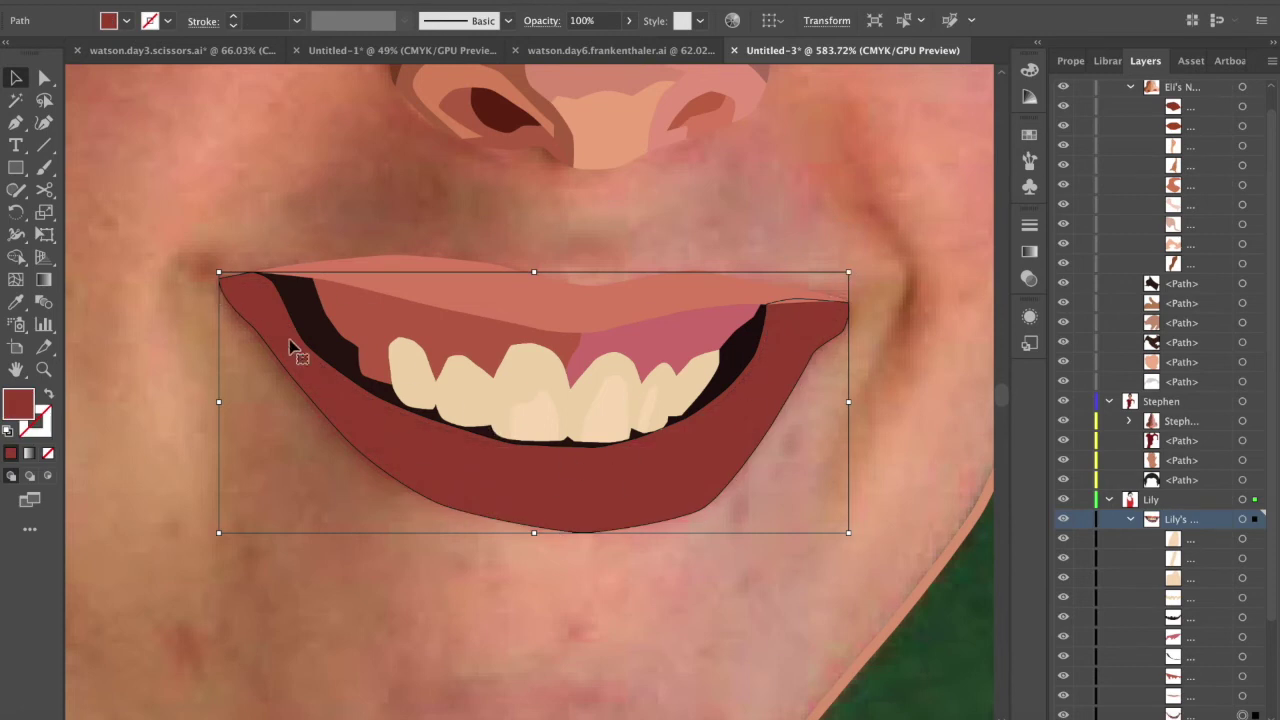
{"action": "key", "text": "shift+x"}
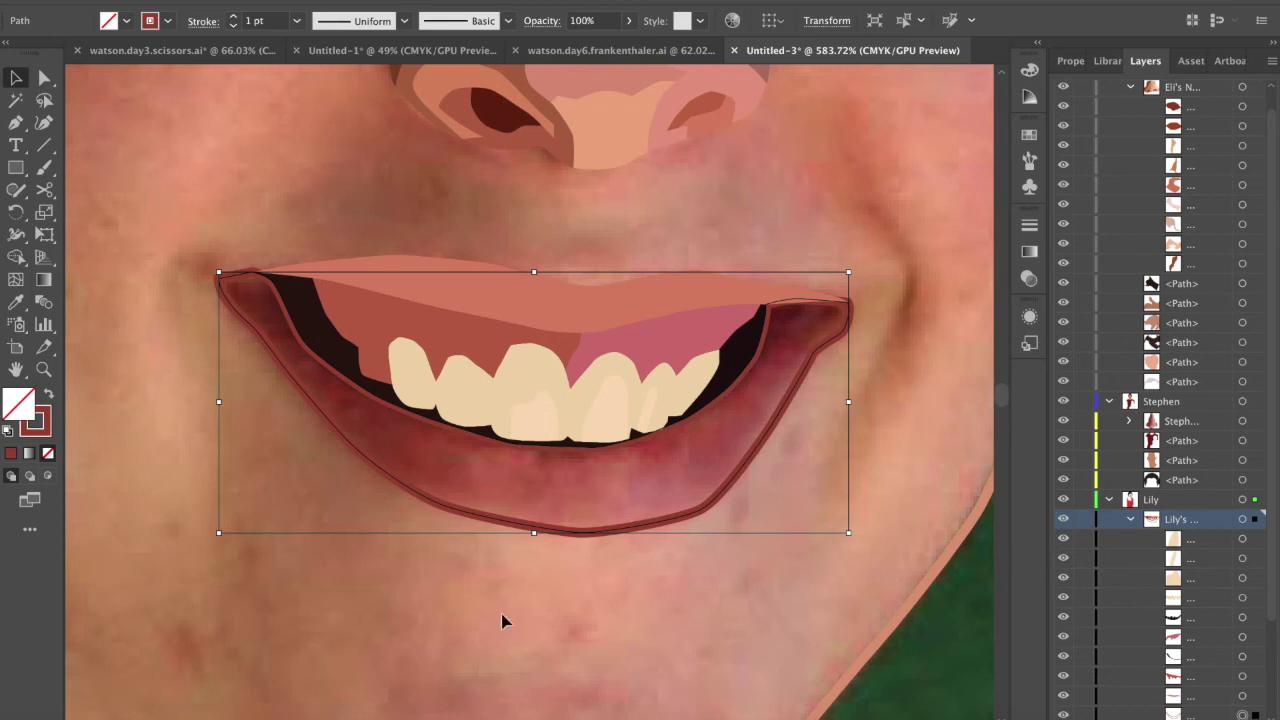
- Trace the upper edge of the woman's lower lip highlight with the Pen tool, extending both ends past the lip outline
{"action": "key", "text": "p"}
{"action": "left_click", "coordinate": [380, 478]}
{"action": "left_click", "coordinate": [477, 496]}
{"action": "left_click", "coordinate": [474, 451]}
{"action": "left_click_drag", "start_coordinate": [551, 461], "coordinate": [565, 461]}
{"action": "left_click", "coordinate": [655, 458]}
{"action": "left_click", "coordinate": [684, 447]}
{"action": "left_click", "coordinate": [692, 470]}
{"action": "left_click", "coordinate": [725, 469]}
{"action": "left_click", "coordinate": [768, 388]}
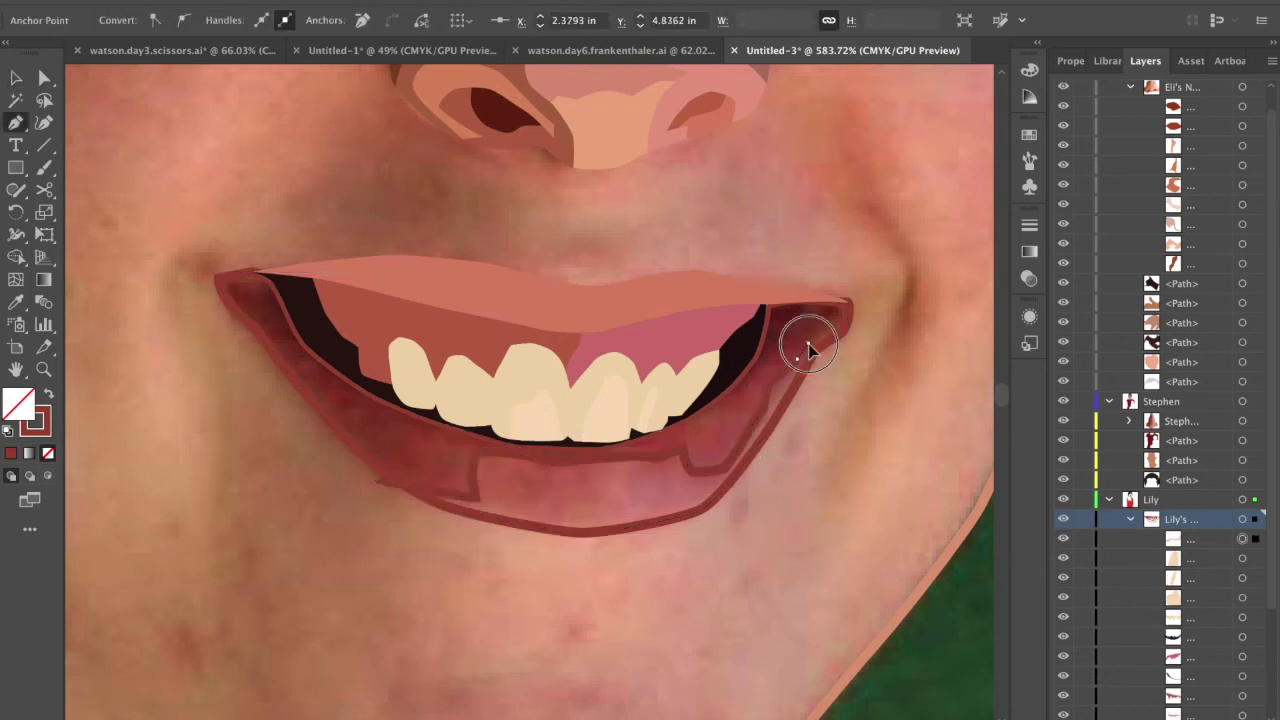
{"action": "left_click", "coordinate": [875, 325]}
- Divide the woman's lower lip along the highlight line and delete the leftover line ends outside the lip
{"action": "key", "text": "v"}
{"action": "left_click", "coordinate": [672, 518], "text": "shift"}
{"action": "left_click", "coordinate": [383, 484]}
{"action": "key", "text": "Delete"}
{"action": "left_click", "coordinate": [863, 329]}
{"action": "key", "text": "Delete"}
- Fill the lower lip highlight with a dusty pink sampled with the Eyedropper and give the rest of the lip its solid dark red fill
{"action": "left_click", "coordinate": [586, 532]}
{"action": "key", "text": "i"}
{"action": "left_click", "coordinate": [600, 503]}
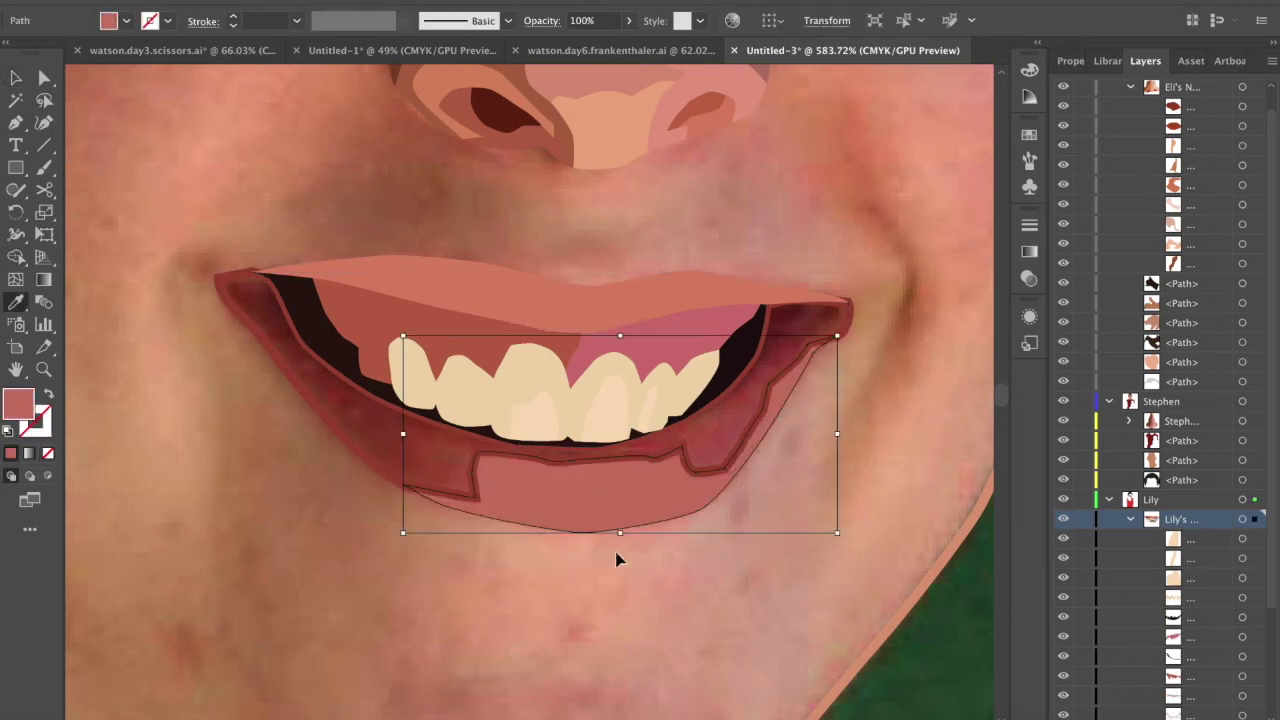
{"action": "left_click_drag", "start_coordinate": [463, 499], "coordinate": [294, 499]}
{"action": "left_click", "coordinate": [293, 495]}
{"action": "scroll", "coordinate": [567, 495], "scroll_direction": "down", "scroll_amount": 2}
{"action": "scroll", "coordinate": [543, 399], "scroll_direction": "up", "scroll_amount": 5}
{"action": "scroll", "coordinate": [543, 399], "scroll_direction": "left", "scroll_amount": 2}
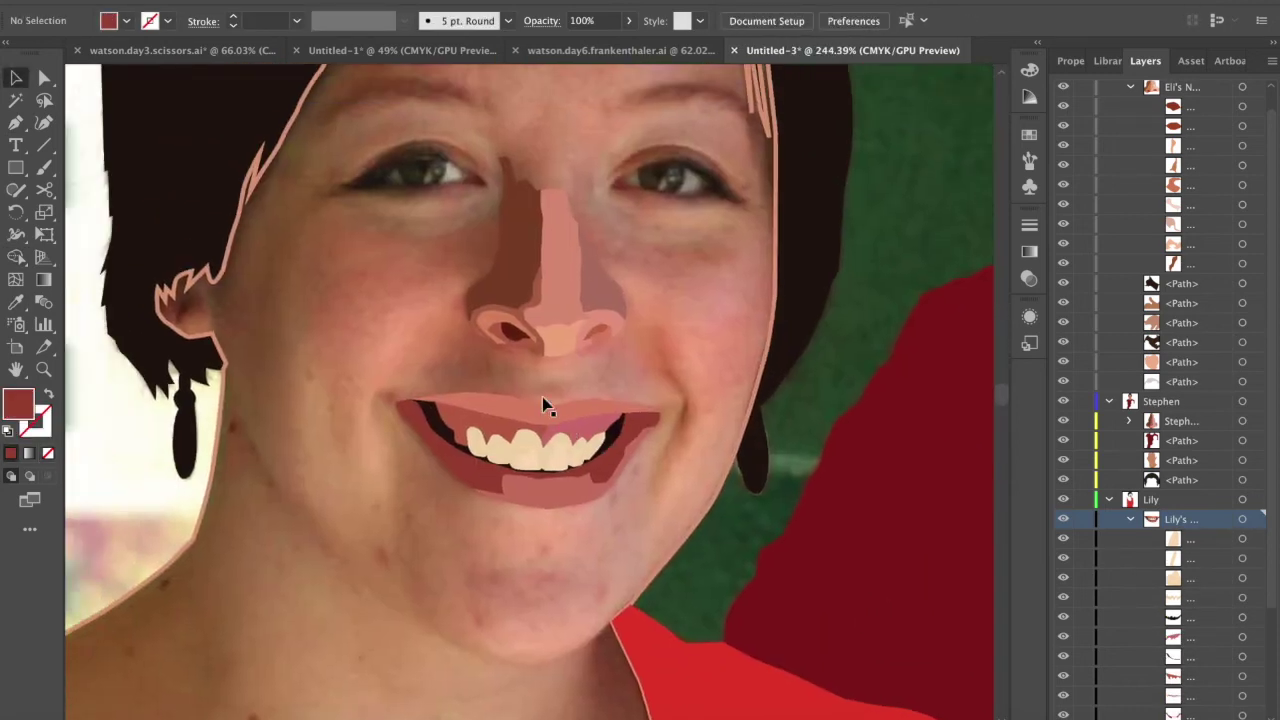
- Swap the woman's face and neck outline back to a solid skin-coloured fill and deselect it
{"action": "left_click", "coordinate": [194, 531]}
{"action": "key", "text": "shift+x"}
{"action": "scroll", "coordinate": [358, 523], "scroll_direction": "down", "scroll_amount": 5}
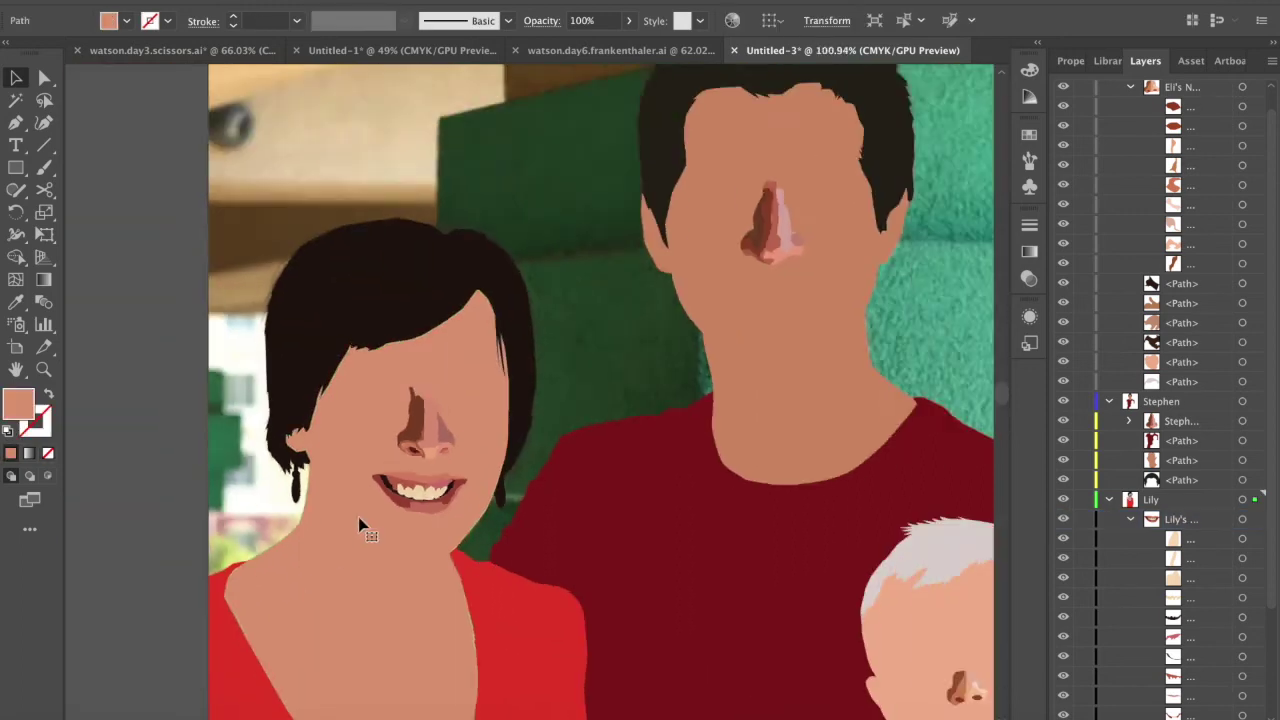
{"action": "scroll", "coordinate": [360, 525], "scroll_direction": "down", "scroll_amount": 3}
{"action": "left_click", "coordinate": [209, 516]}
{"action": "scroll", "coordinate": [422, 550], "scroll_direction": "down", "scroll_amount": 1}
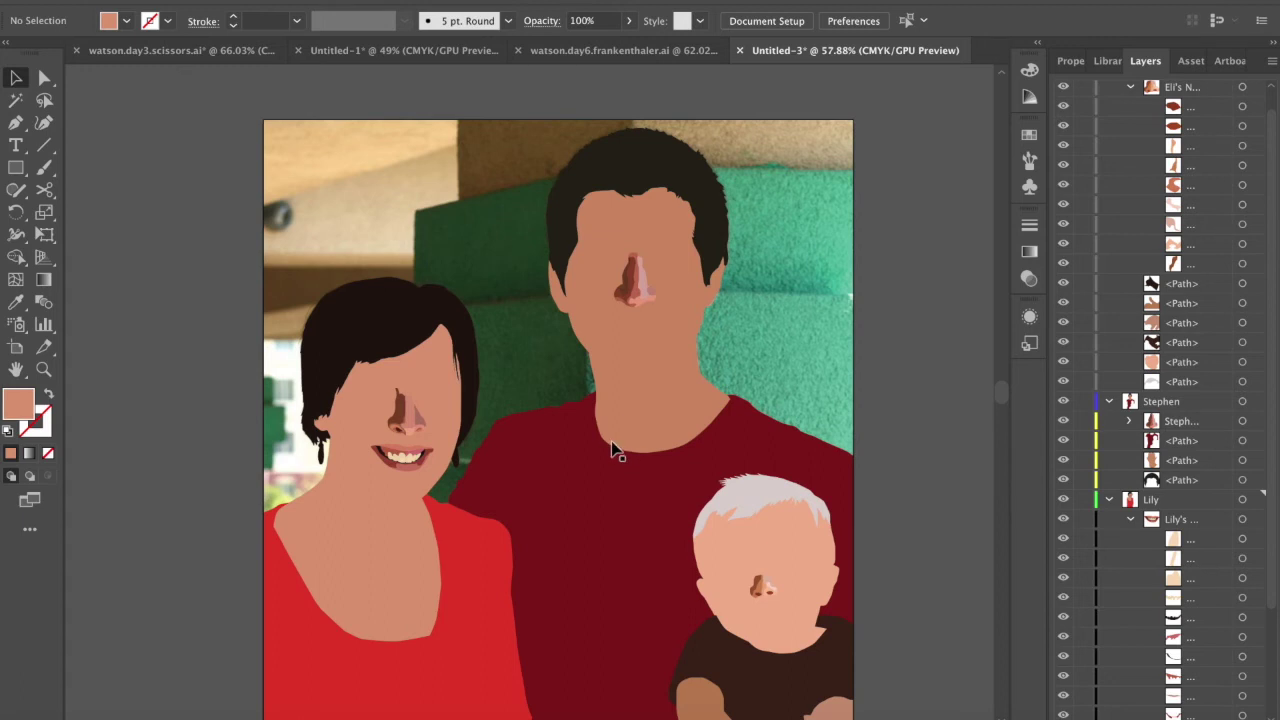
- Compare the baby's and the man's face shapes with the photo by switching them between outline and solid fill
{"action": "left_click", "coordinate": [729, 601]}
{"action": "key", "text": "shift+x"}
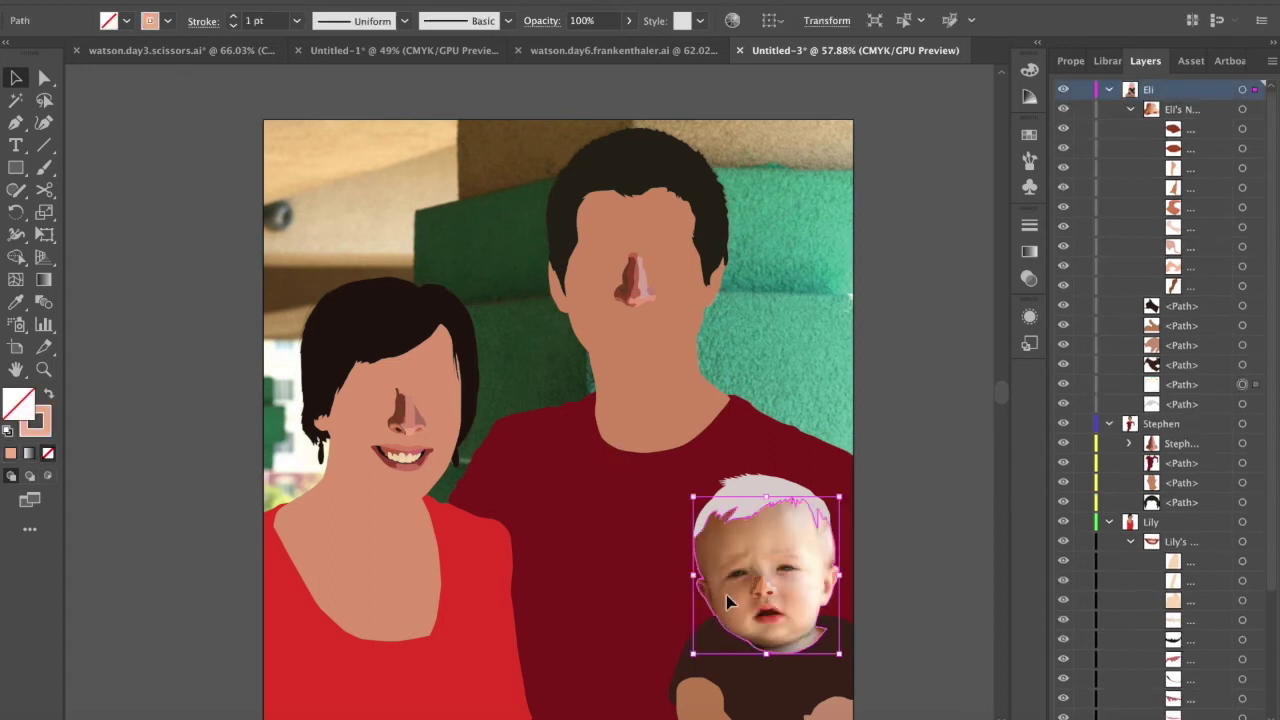
{"action": "key", "text": "shift+x"}
{"action": "key", "text": "shift+x"}
{"action": "key", "text": "shift+x"}
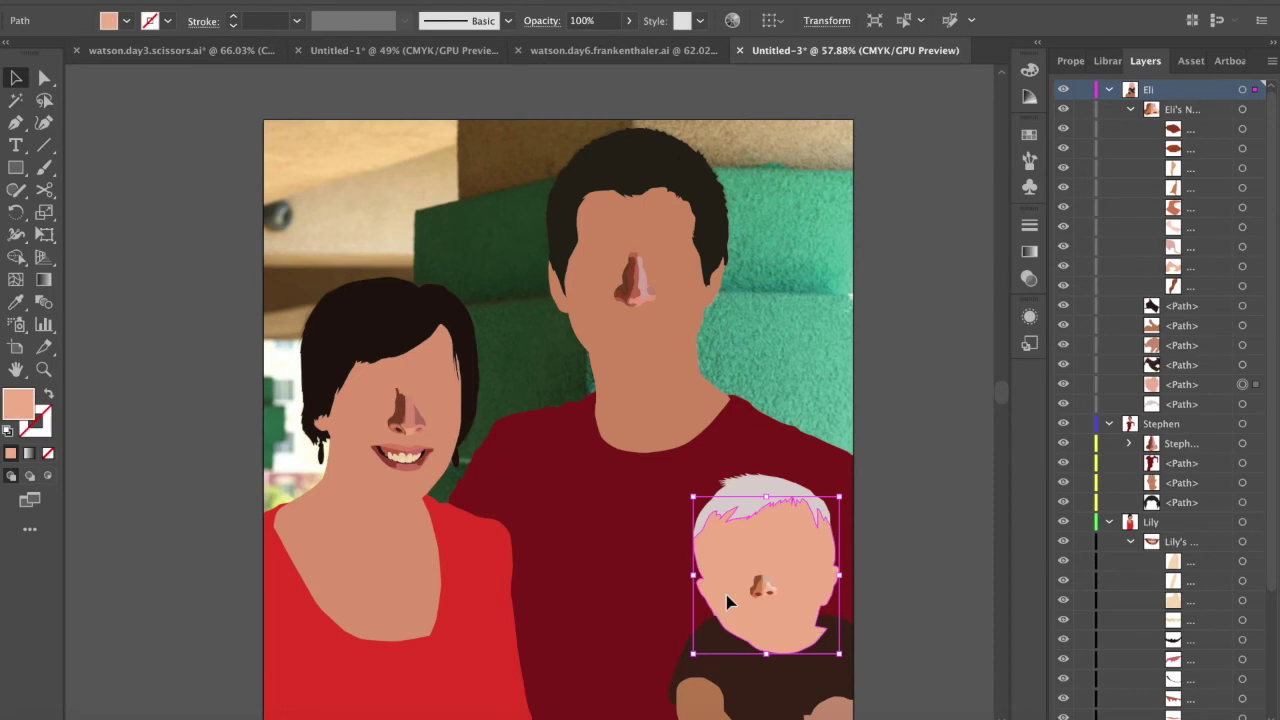
{"action": "left_click", "coordinate": [668, 424]}
{"action": "key", "text": "shift+x"}
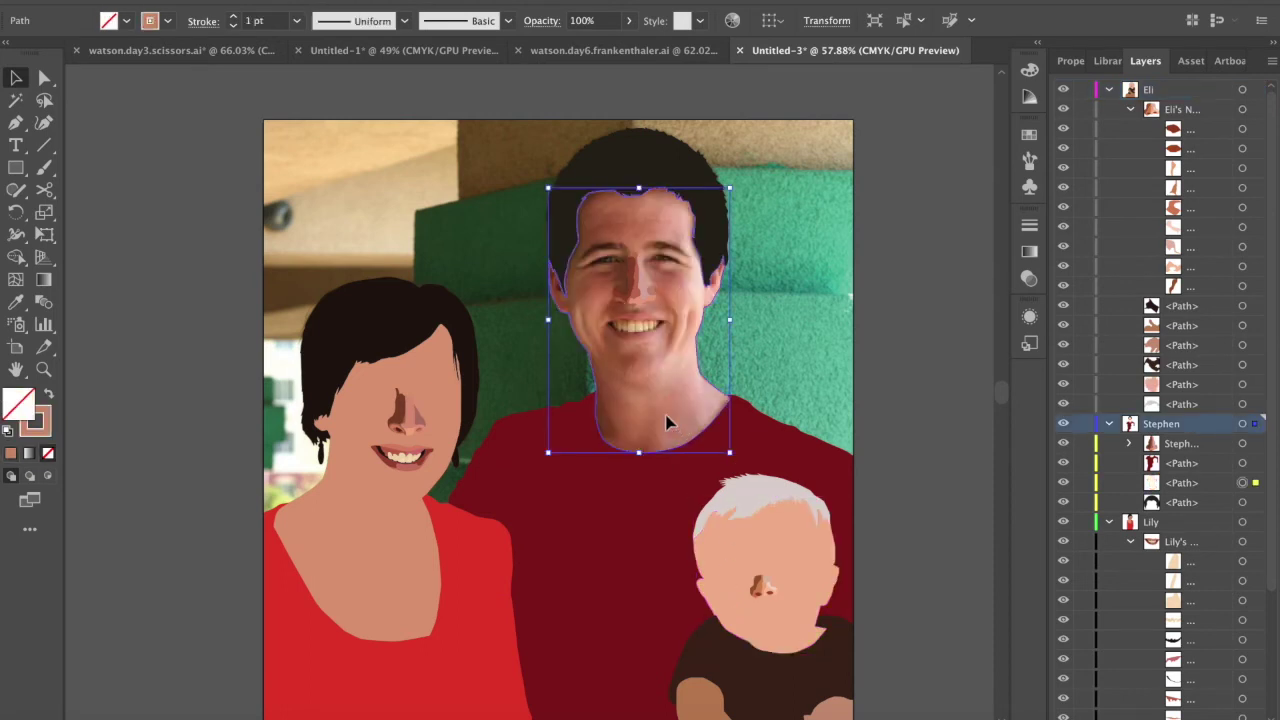
{"action": "scroll", "coordinate": [597, 462], "scroll_direction": "down", "scroll_amount": 4}
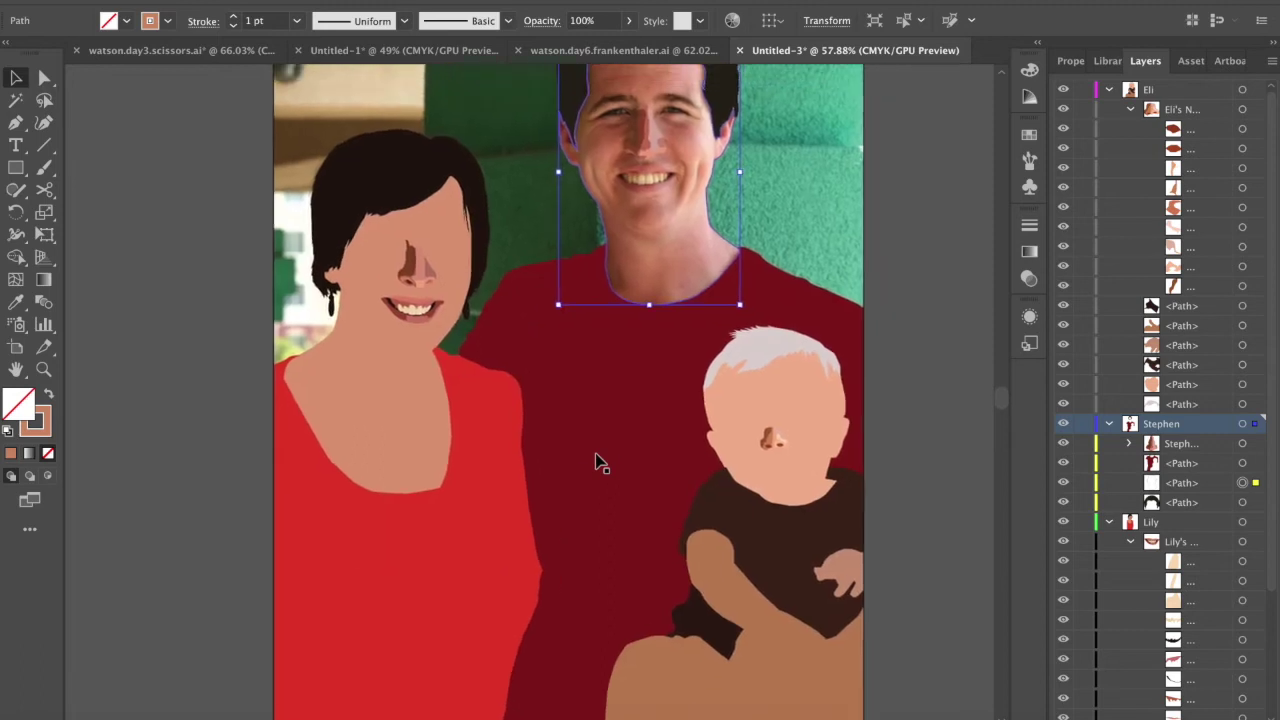
{"action": "scroll", "coordinate": [597, 462], "scroll_direction": "right", "scroll_amount": 5}
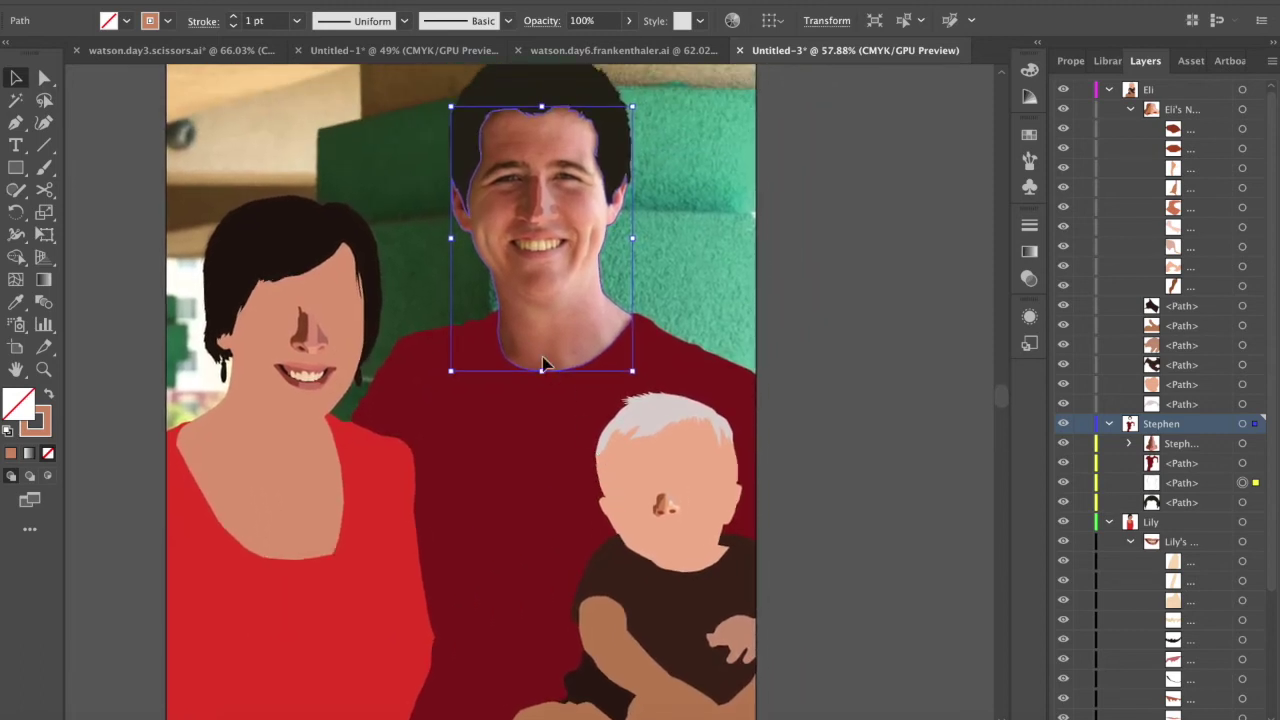
{"action": "key", "text": "shift+x"}
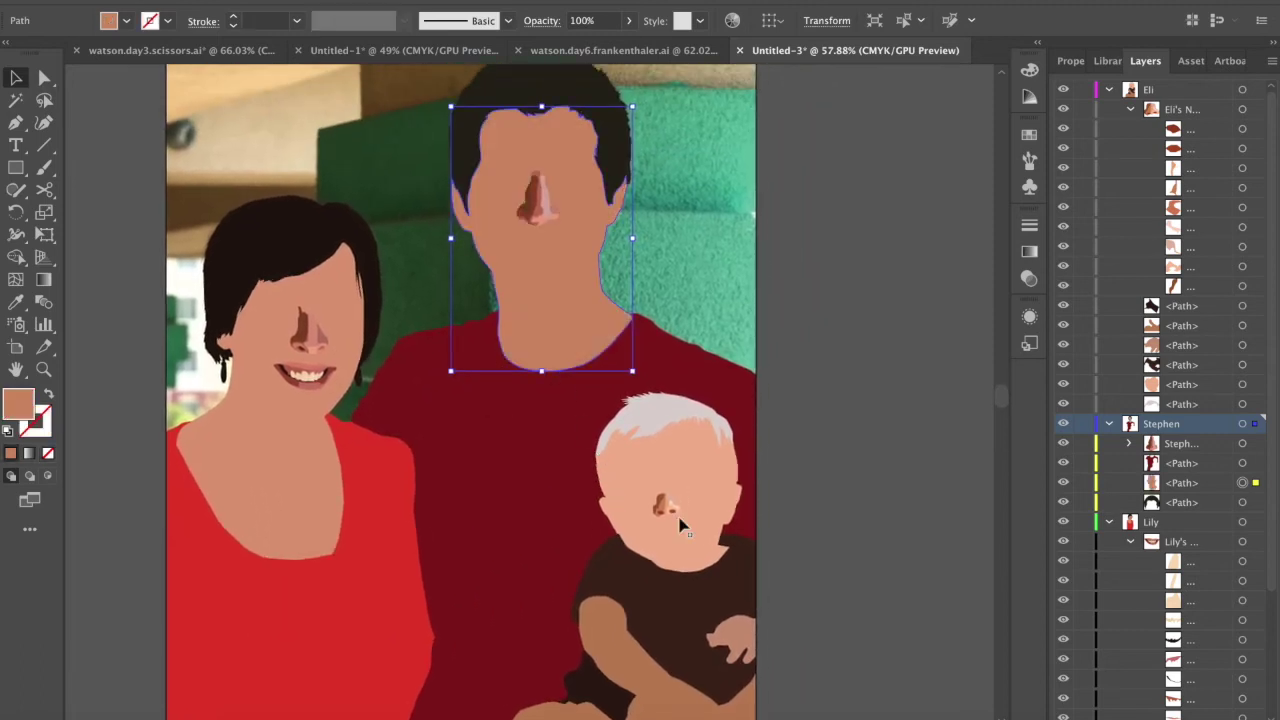
- Compare the woman's traced nose and mouth with the photo by switching her face shape between fill and outline
{"action": "scroll", "coordinate": [423, 331], "scroll_direction": "left", "scroll_amount": 3}
{"action": "scroll", "coordinate": [423, 331], "scroll_direction": "up", "scroll_amount": 10}
{"action": "scroll", "coordinate": [423, 331], "scroll_direction": "up", "scroll_amount": 3}
{"action": "scroll", "coordinate": [423, 331], "scroll_direction": "left", "scroll_amount": 2}
{"action": "scroll", "coordinate": [423, 331], "scroll_direction": "down", "scroll_amount": 4}
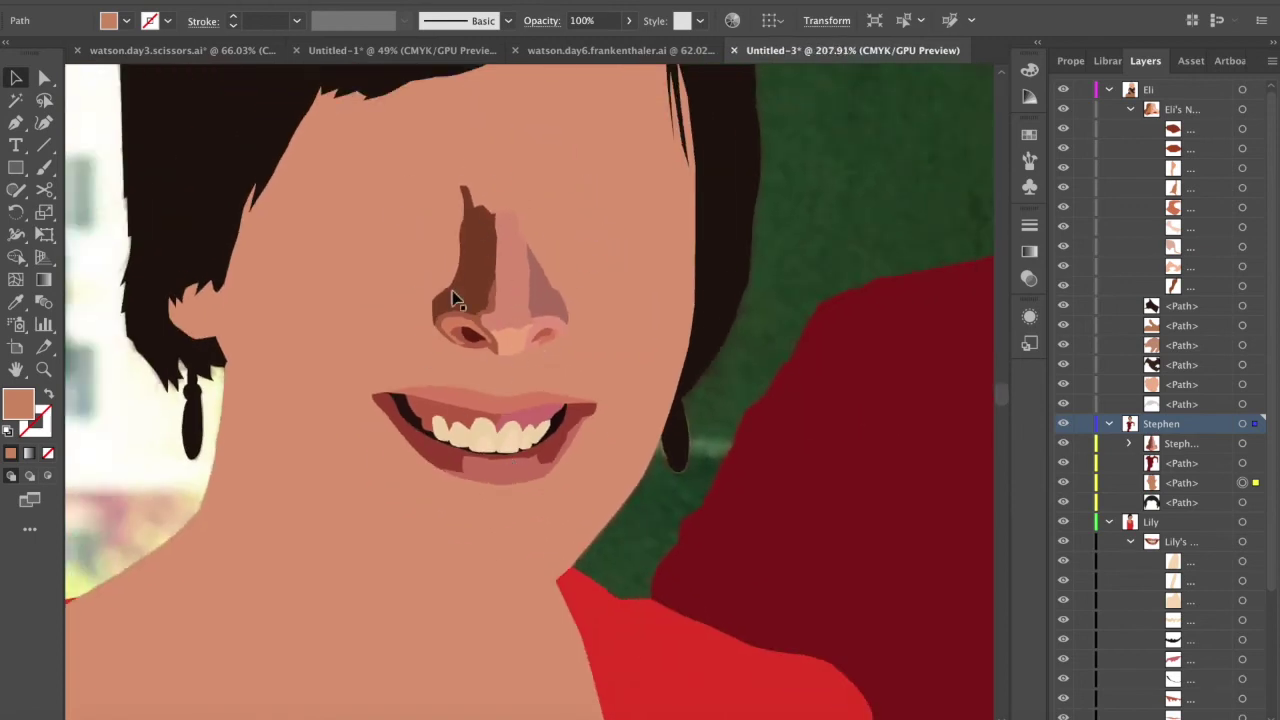
{"action": "left_click", "coordinate": [358, 316]}
{"action": "key", "text": "shift+x"}
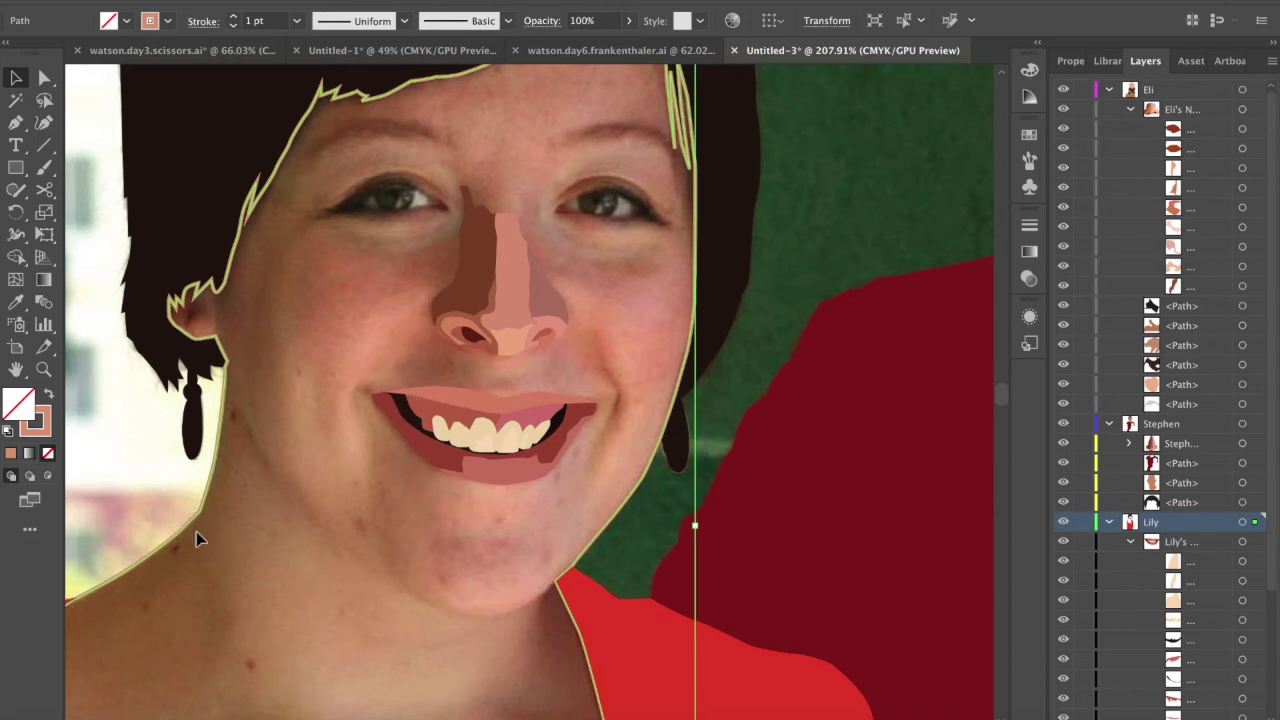
{"action": "key", "text": "shift+x"}
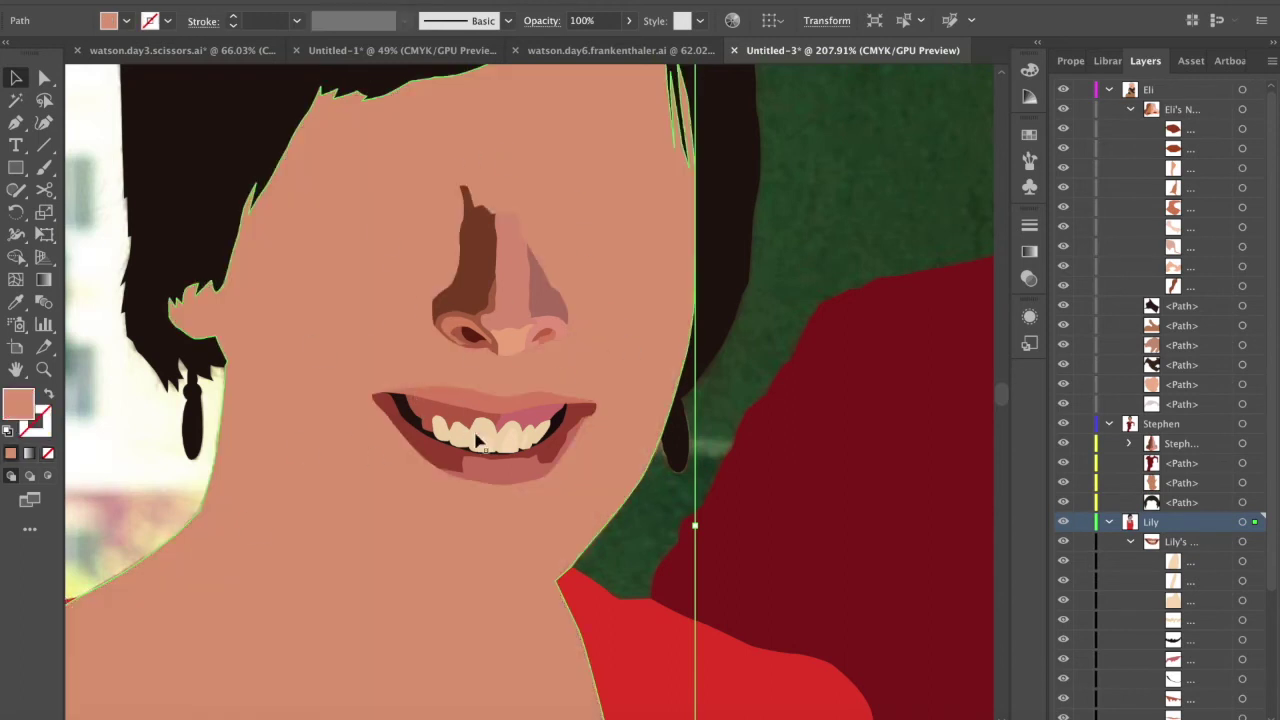
{"action": "key", "text": "shift+x"}
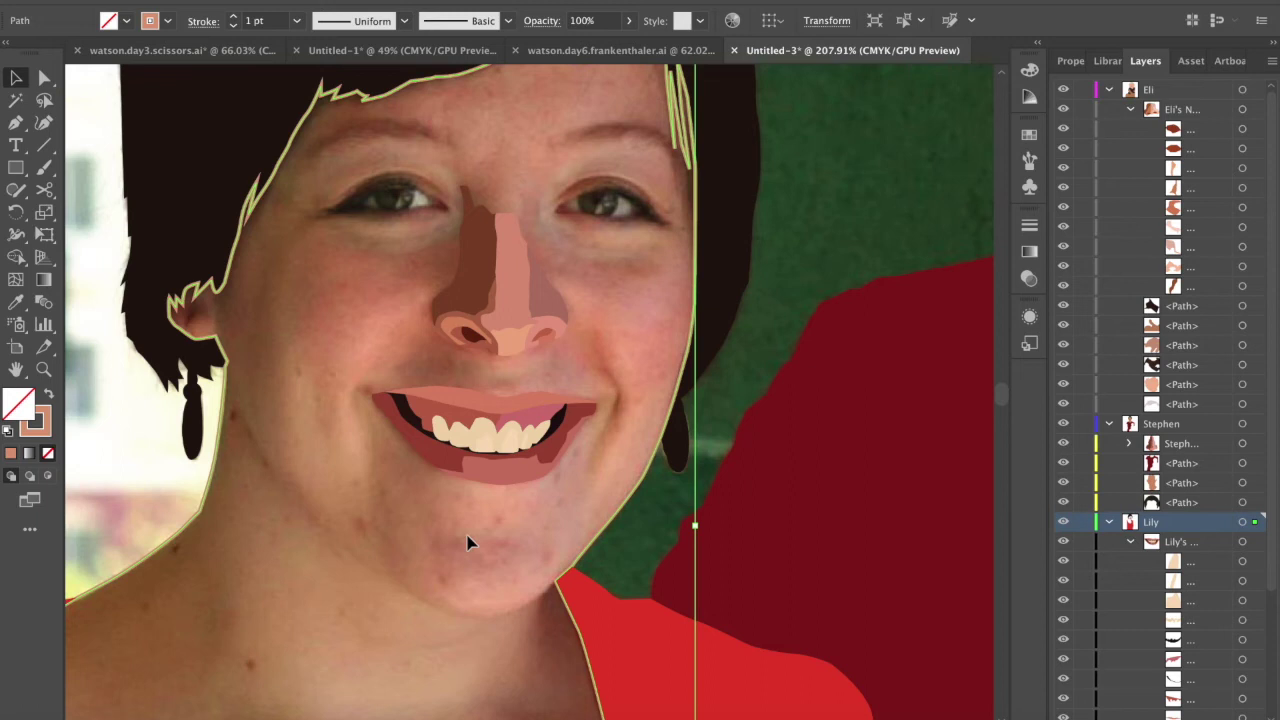
{"action": "key", "text": "shift+x"}
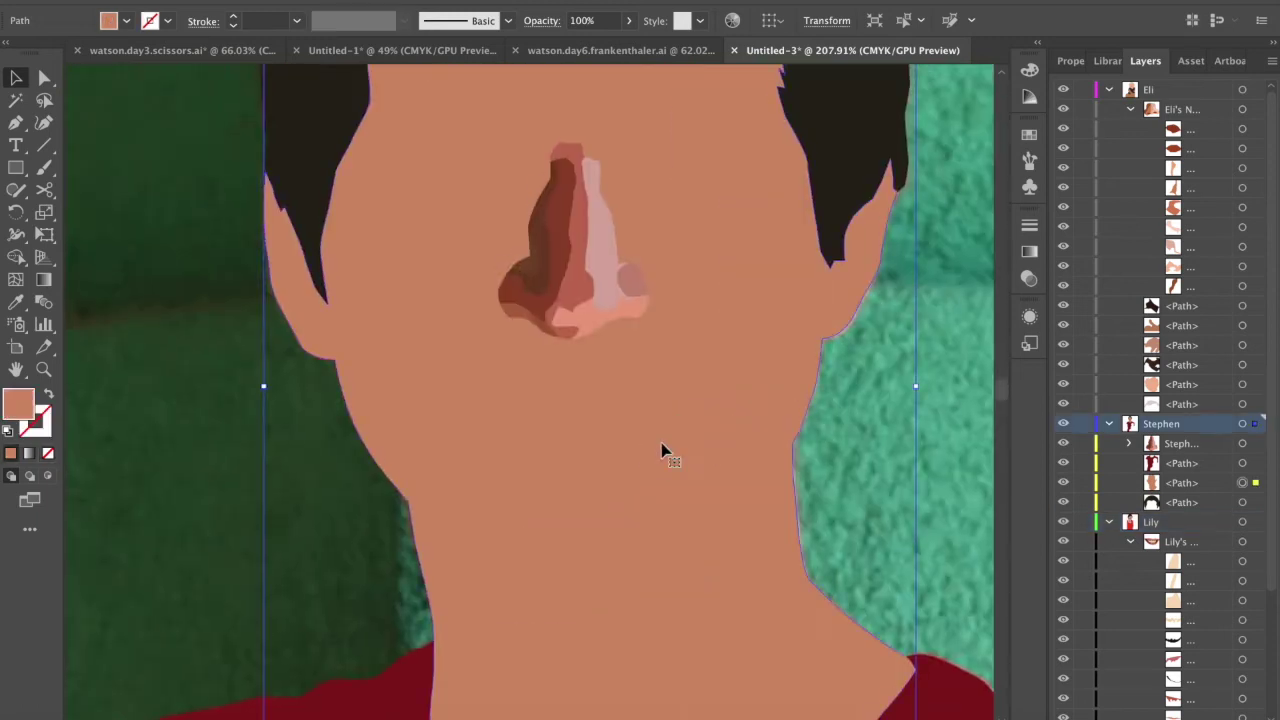
- Show the photo beneath the face fills and trace the outer contour of the baby's lips as a closed Pen path
{"action": "key", "text": "shift+x"}
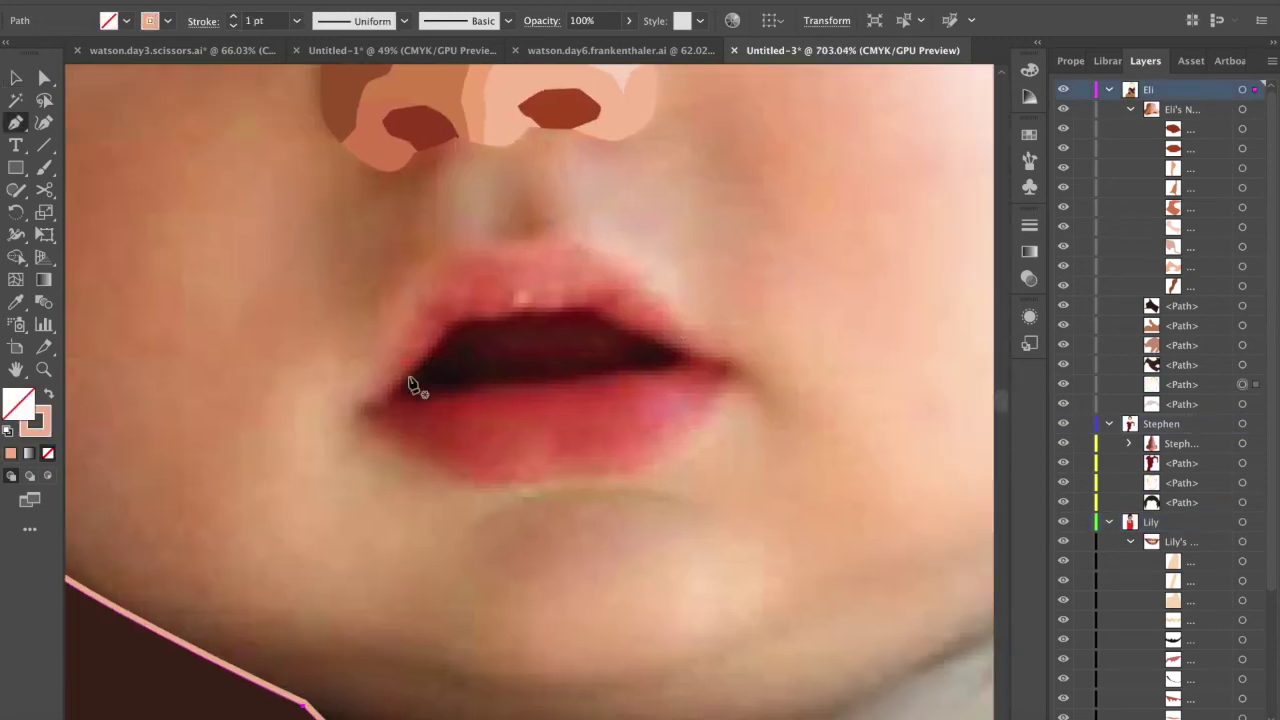
{"action": "mouse_move", "coordinate": [353, 403]}
{"action": "left_mouse_down"}
{"action": "mouse_move", "coordinate": [386, 370]}
{"action": "mouse_move", "coordinate": [414, 300]}
{"action": "mouse_move", "coordinate": [465, 249]}
{"action": "mouse_move", "coordinate": [553, 235]}
{"action": "mouse_move", "coordinate": [663, 300]}
{"action": "left_mouse_up"}
{"action": "left_click_drag", "start_coordinate": [695, 340], "coordinate": [707, 346]}
{"action": "left_click_drag", "start_coordinate": [737, 363], "coordinate": [742, 366]}
{"action": "left_click", "coordinate": [753, 383]}
{"action": "left_click", "coordinate": [725, 388]}
{"action": "left_click_drag", "start_coordinate": [709, 416], "coordinate": [703, 426]}
{"action": "left_click_drag", "start_coordinate": [654, 461], "coordinate": [580, 474]}
{"action": "left_click_drag", "start_coordinate": [539, 477], "coordinate": [428, 464]}
{"action": "left_click_drag", "start_coordinate": [400, 447], "coordinate": [385, 440]}
{"action": "left_click", "coordinate": [368, 427]}
{"action": "left_click", "coordinate": [351, 431]}
{"action": "left_click", "coordinate": [354, 403]}
- Sample a red from the baby's lips for the new path and swap it to a 1 pt outline
{"action": "key", "text": "i"}
{"action": "left_click", "coordinate": [578, 391]}
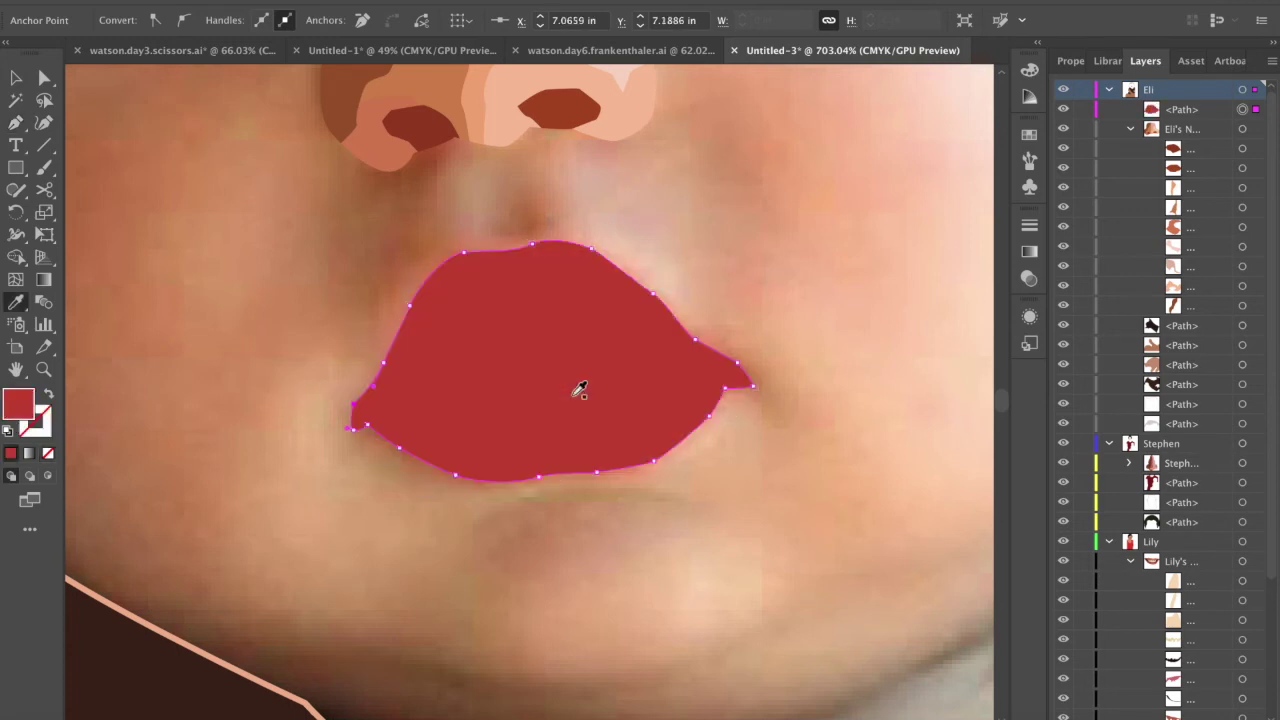
{"action": "key", "text": "v"}
{"action": "key", "text": "shift+x"}
- Create a sublayer in the baby's layer, name it for the baby's mouth, and move the lip outline into it
{"action": "left_click", "coordinate": [1173, 109]}
{"action": "left_click", "coordinate": [1157, 716]}
{"action": "double_click", "coordinate": [1181, 109]}
{"action": "type", "text": "Eli"}
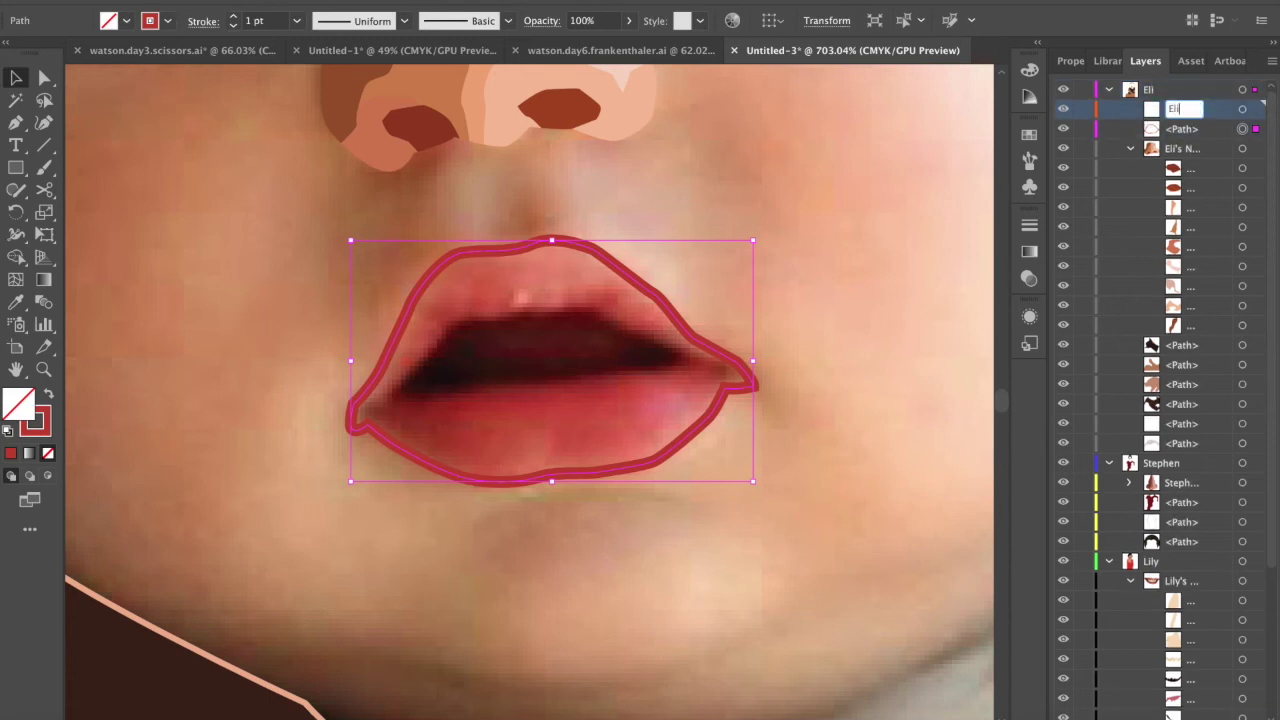
{"action": "key", "text": "Return"}
{"action": "left_click_drag", "start_coordinate": [1181, 129], "coordinate": [1179, 110]}
{"action": "left_click", "coordinate": [337, 470]}
- Trace the lower edge of the baby's upper lip with the Pen tool from one mouth corner to the other
{"action": "key", "text": "p"}
{"action": "left_click", "coordinate": [368, 425]}
{"action": "left_click_drag", "start_coordinate": [382, 396], "coordinate": [437, 346]}
{"action": "left_click", "coordinate": [452, 322]}
{"action": "left_click", "coordinate": [516, 311]}
{"action": "left_click", "coordinate": [561, 308]}
{"action": "left_click", "coordinate": [600, 313]}
{"action": "left_click", "coordinate": [648, 334]}
{"action": "left_click", "coordinate": [708, 359]}
{"action": "key", "text": "super+z"}
{"action": "key", "text": "super+z"}
{"action": "left_click", "coordinate": [697, 358]}
{"action": "left_click", "coordinate": [734, 370]}
{"action": "left_click", "coordinate": [733, 394]}
- Divide the baby's lip outline along that edge with the Shape Builder and fill the upper lip with a sampled coral red
{"action": "key", "text": "v"}
{"action": "left_click_drag", "start_coordinate": [717, 565], "coordinate": [556, 272]}
{"action": "key", "text": "shift+m"}
{"action": "left_click", "coordinate": [553, 267]}
{"action": "key", "text": "v"}
{"action": "left_click", "coordinate": [608, 262]}
{"action": "key", "text": "i"}
{"action": "key", "text": "v"}
{"action": "left_click", "coordinate": [1246, 188]}
{"action": "left_click", "coordinate": [1129, 109]}
{"action": "left_click", "coordinate": [318, 684]}
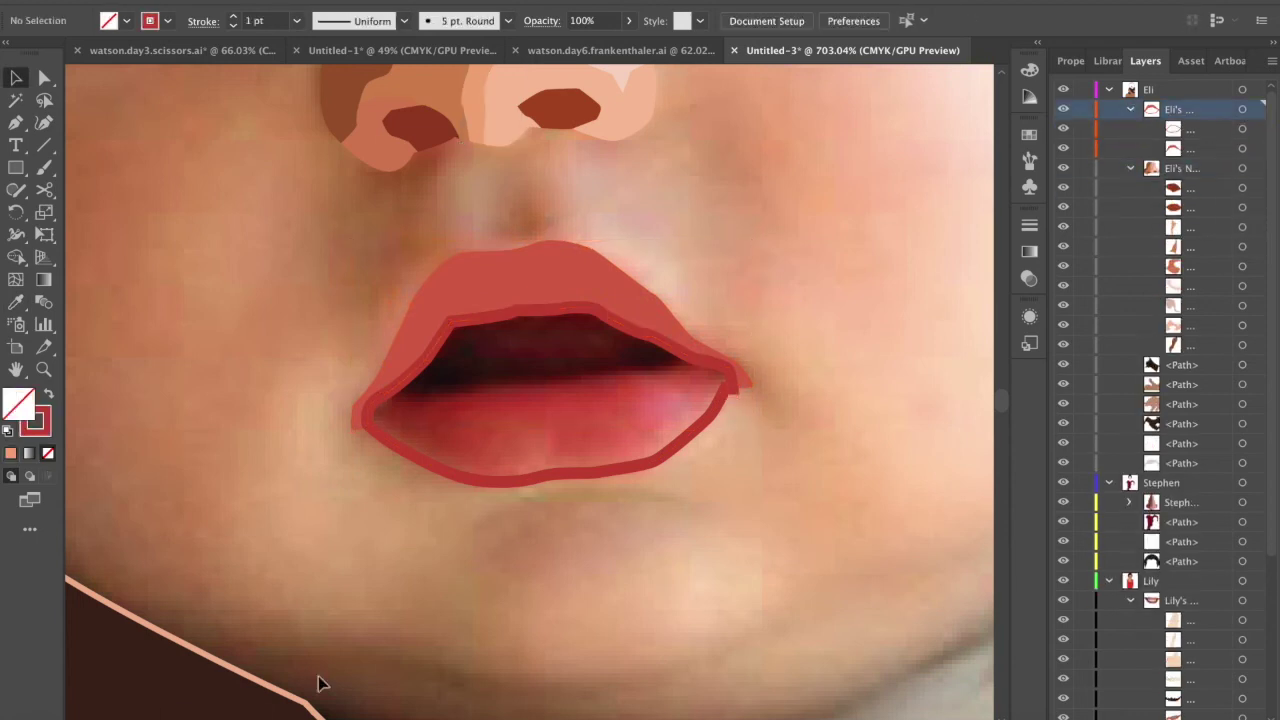
- Draw a Pen line along the upper edge of the baby's lower lip, extending past both mouth corners
{"action": "key", "text": "p"}
{"action": "left_click", "coordinate": [346, 390]}
{"action": "left_click", "coordinate": [381, 400]}
{"action": "left_click", "coordinate": [434, 397]}
{"action": "left_click", "coordinate": [482, 390]}
{"action": "left_click", "coordinate": [546, 383]}
{"action": "left_click", "coordinate": [660, 374]}
{"action": "left_click_drag", "start_coordinate": [713, 336], "coordinate": [731, 304]}
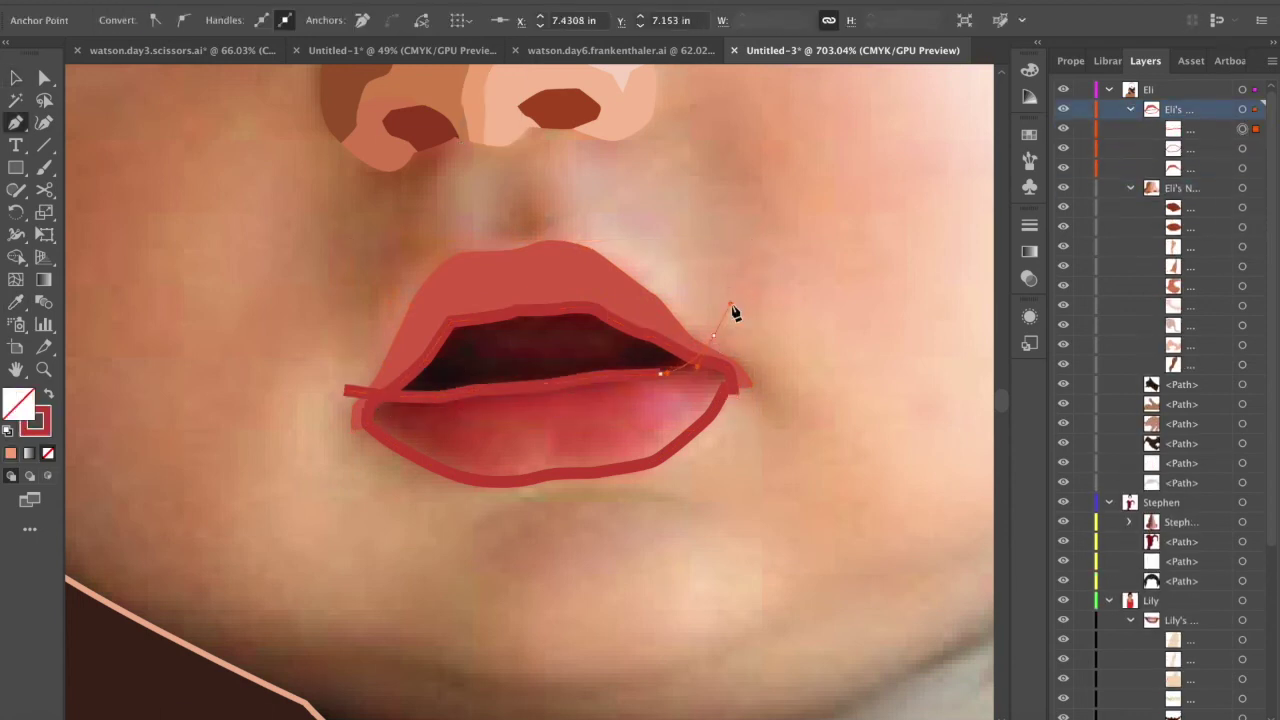
- Divide the baby's lower mouth shape along the line with the Shape Builder and fill the mouth opening with dark maroon
{"action": "key", "text": "v"}
{"action": "left_click", "coordinate": [652, 462], "text": "shift"}
{"action": "key", "text": "shift+m"}
{"action": "left_click", "coordinate": [566, 350]}
{"action": "left_click", "coordinate": [851, 280]}
{"action": "key", "text": "i"}
{"action": "left_click", "coordinate": [610, 469]}
- Give the baby's lower lip a red sampled from the photo and delete the leftover line pieces beyond the mouth corners
{"action": "key", "text": "i"}
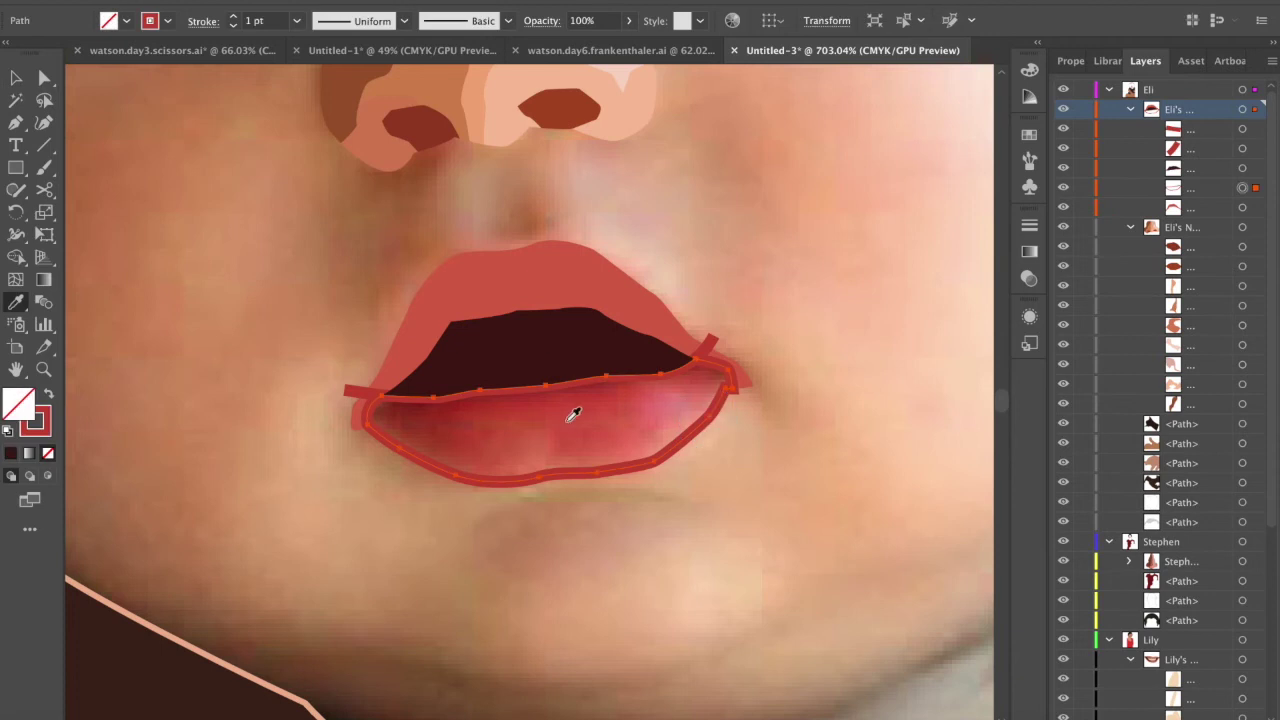
{"action": "left_click", "coordinate": [573, 414]}
{"action": "left_click", "coordinate": [1256, 129]}
{"action": "key", "text": "Delete"}
- Trace the wavy upper edge of the highlight on the baby's lower lip with the Pen tool, ending outside the lip outline
{"action": "scroll", "coordinate": [660, 417], "scroll_direction": "down", "scroll_amount": 5}
{"action": "scroll", "coordinate": [583, 443], "scroll_direction": "up", "scroll_amount": 5}
{"action": "left_click", "coordinate": [583, 443]}
{"action": "key", "text": "p"}
{"action": "left_click", "coordinate": [424, 508]}
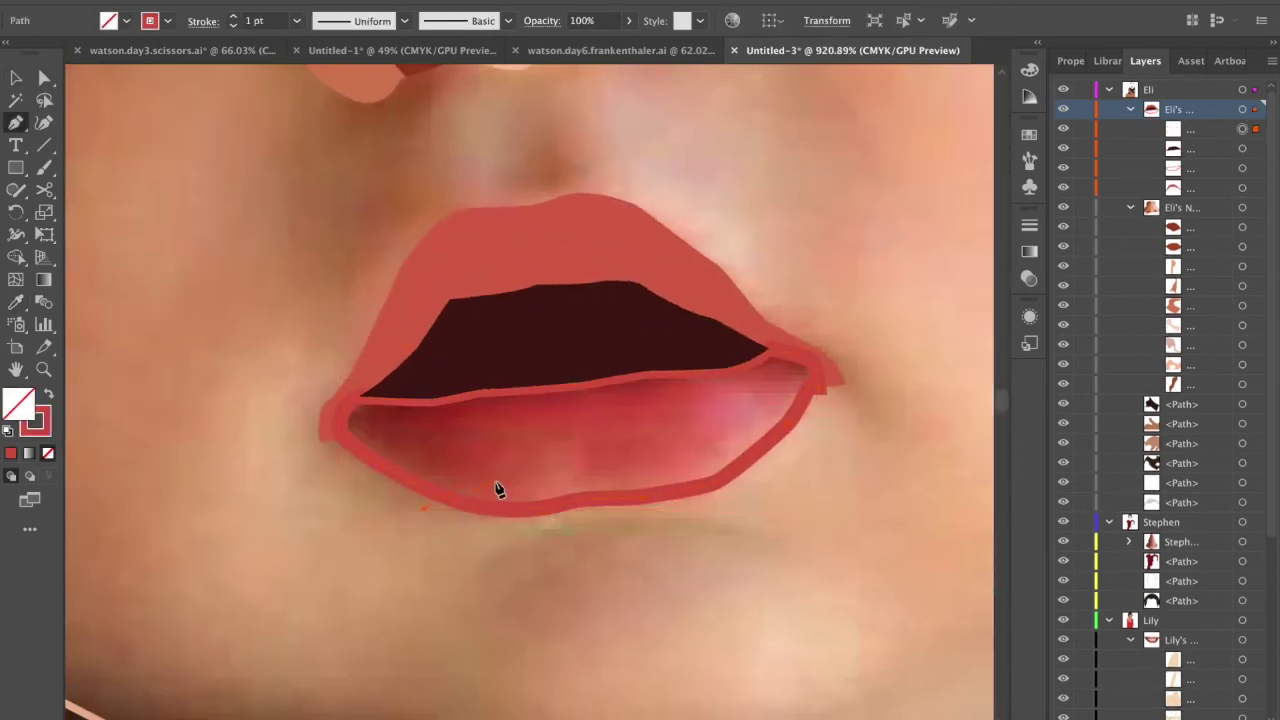
{"action": "left_click", "coordinate": [498, 481]}
{"action": "left_click", "coordinate": [538, 433]}
{"action": "left_click", "coordinate": [616, 471]}
{"action": "left_click", "coordinate": [698, 453]}
{"action": "left_click", "coordinate": [715, 426]}
{"action": "left_click", "coordinate": [716, 389]}
{"action": "left_click", "coordinate": [758, 389]}
{"action": "left_click", "coordinate": [808, 386]}
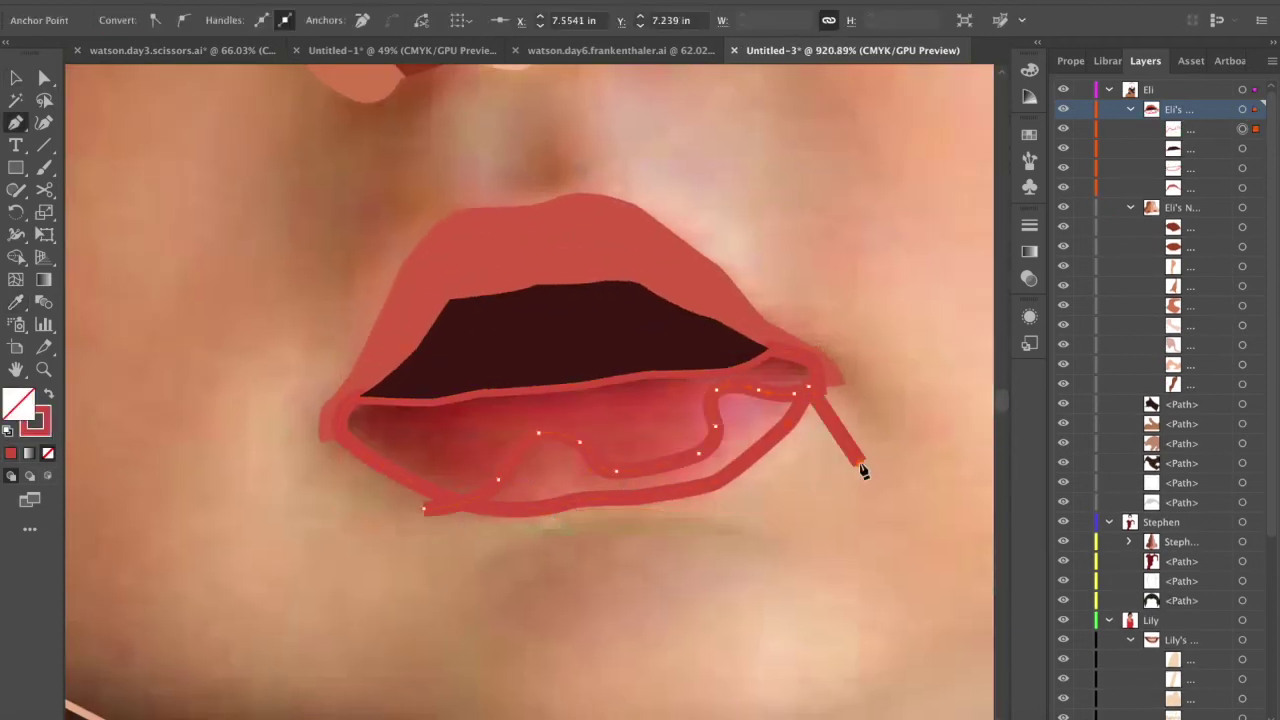
- Divide the baby's lower lip along the highlight line with the Shape Builder and fill the highlight with light pink
{"action": "key", "text": "v"}
{"action": "left_click", "coordinate": [760, 458]}
{"action": "left_click", "coordinate": [699, 453], "text": "shift"}
{"action": "key", "text": "shift+m"}
{"action": "left_click", "coordinate": [697, 473]}
{"action": "key", "text": "v"}
{"action": "left_click", "coordinate": [778, 510]}
{"action": "left_click", "coordinate": [751, 467]}
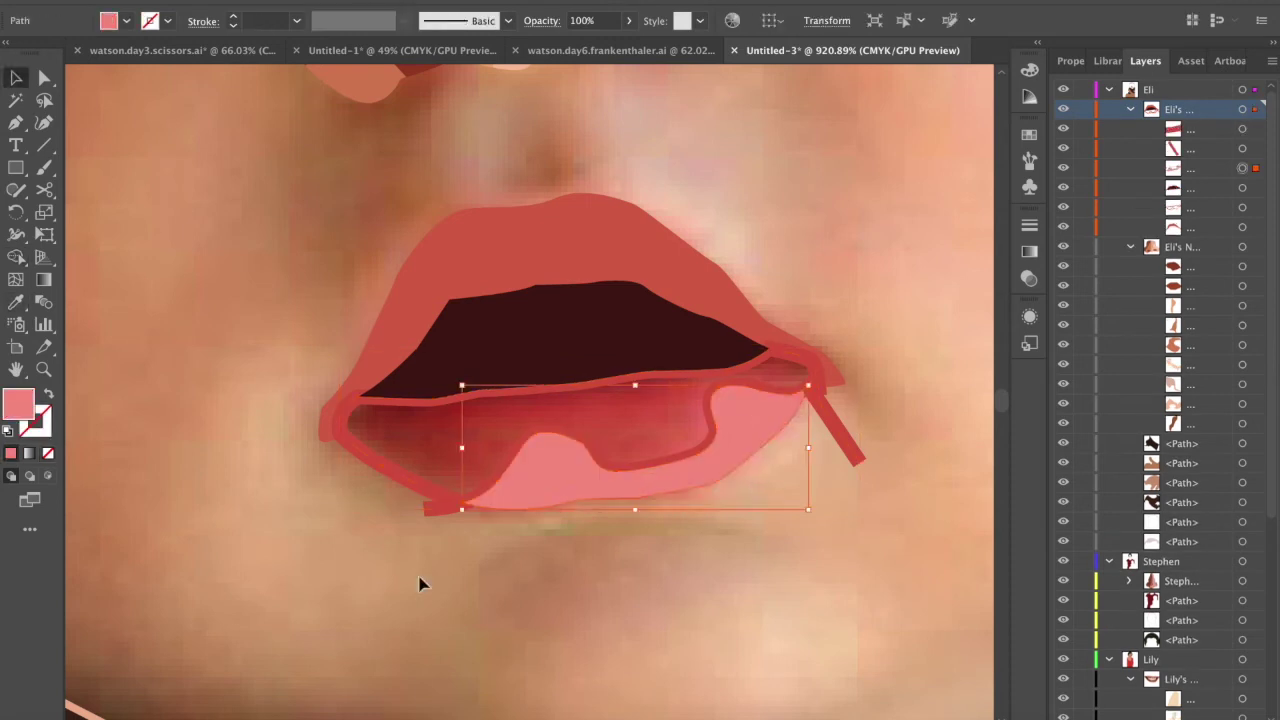
- Fill the baby's lower lip with dark red and delete the leftover line pieces beyond its lower edge and mouth corner
{"action": "left_click", "coordinate": [399, 477]}
{"action": "left_click", "coordinate": [438, 507]}
{"action": "key", "text": "Delete"}
{"action": "left_click", "coordinate": [846, 449]}
{"action": "key", "text": "Delete"}
{"action": "scroll", "coordinate": [677, 453], "scroll_direction": "down", "scroll_amount": 5}
{"action": "scroll", "coordinate": [677, 453], "scroll_direction": "up", "scroll_amount": 5}
- Switch the pink lower-lip highlight to an outline and trace a curve through its outer lower part with the Pen tool
{"action": "left_click", "coordinate": [592, 453]}
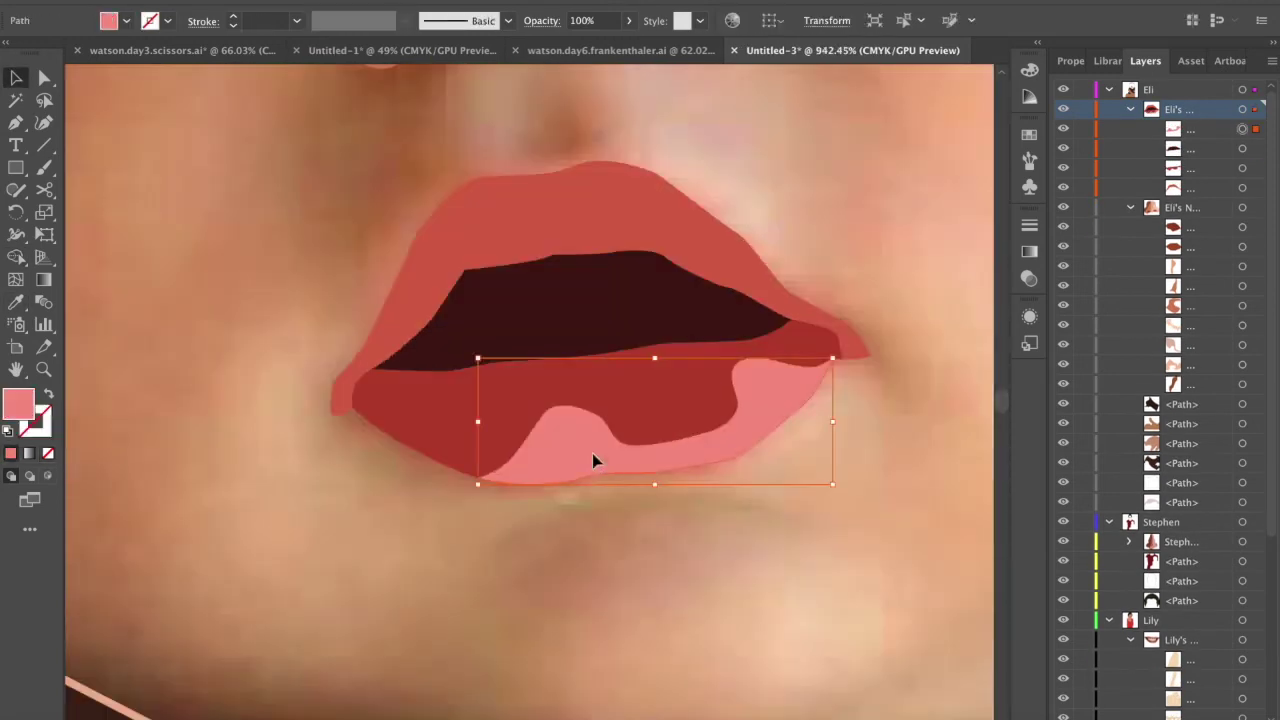
{"action": "key", "text": "shift+x"}
{"action": "key", "text": "p"}
{"action": "left_click", "coordinate": [662, 479]}
{"action": "left_click", "coordinate": [733, 442]}
{"action": "left_click", "coordinate": [756, 409]}
{"action": "left_click", "coordinate": [781, 393]}
{"action": "left_click", "coordinate": [862, 380]}
- Divide the lower-lip highlight along the curve with the Shape Builder, filling the main part salmon and the outer edge light pink
{"action": "key", "text": "shift+m"}
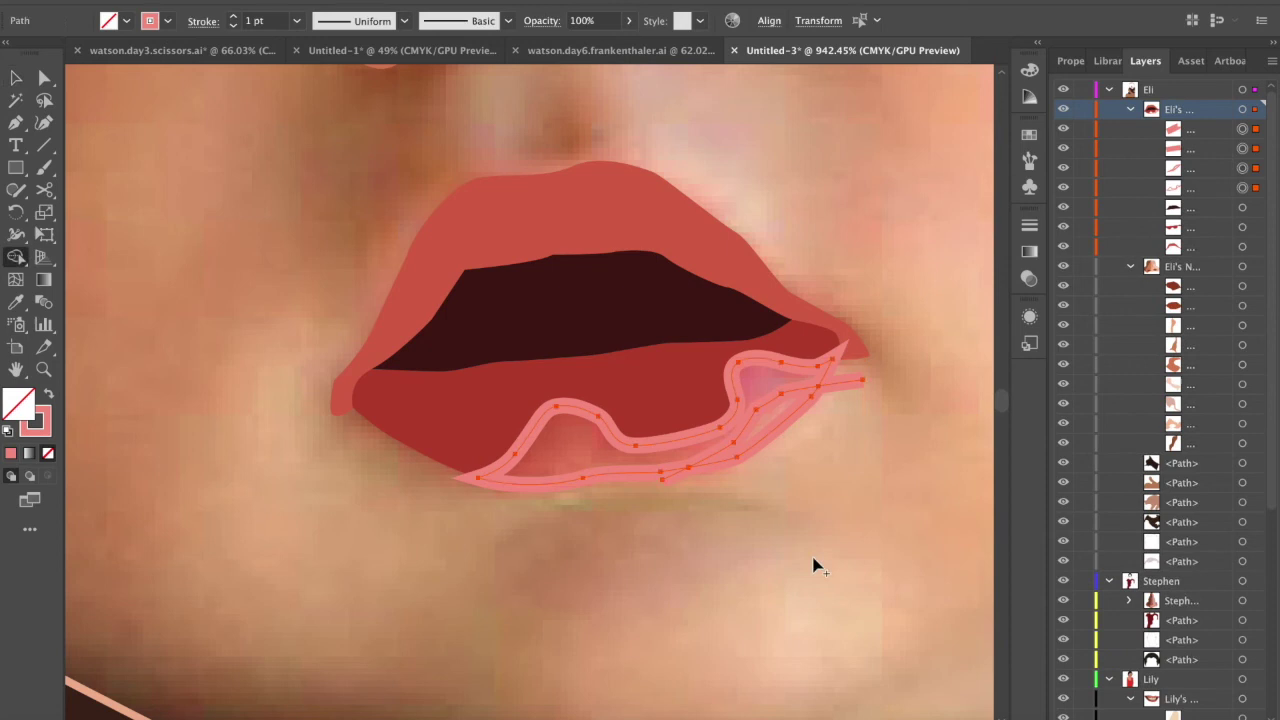
{"action": "left_click", "coordinate": [765, 424]}
{"action": "key", "text": "v"}
{"action": "key", "text": "i"}
{"action": "left_click", "coordinate": [771, 414]}
{"action": "key", "text": "v"}
{"action": "left_click", "coordinate": [723, 506]}
{"action": "key", "text": "i"}
{"action": "key", "text": "Delete"}
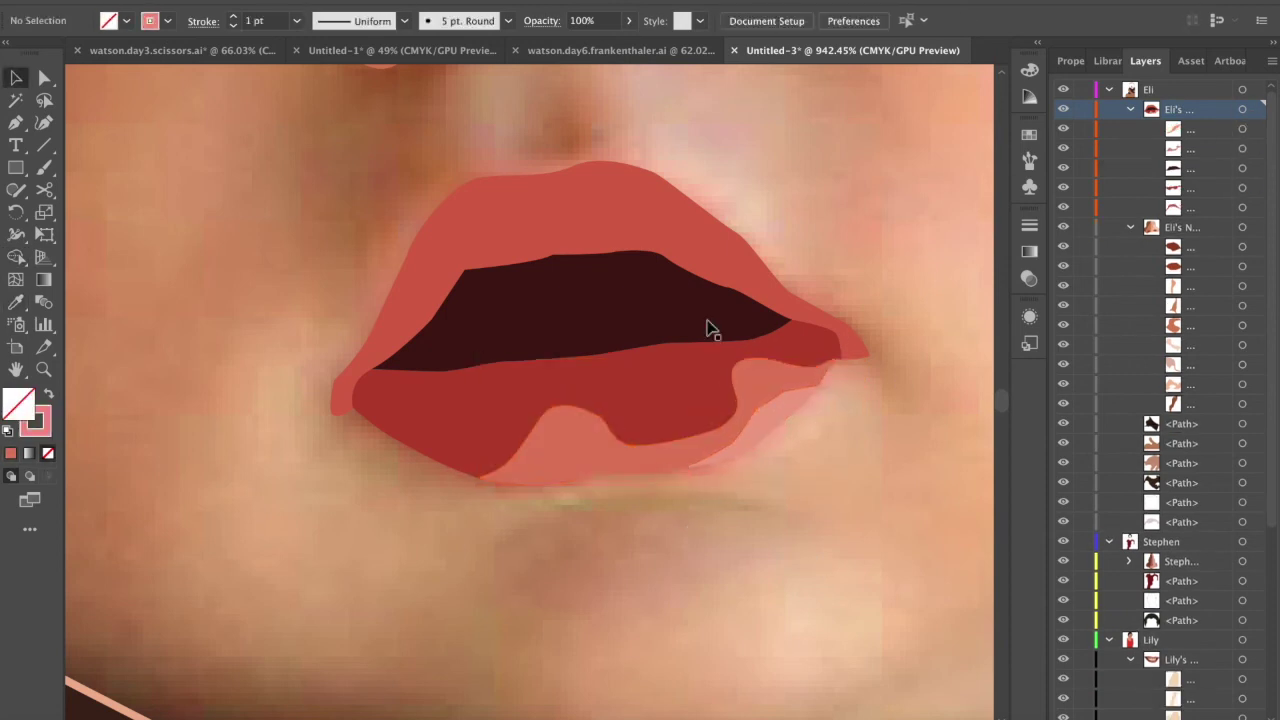
{"action": "scroll", "coordinate": [690, 330], "scroll_direction": "down", "scroll_amount": 5}
{"action": "scroll", "coordinate": [588, 336], "scroll_direction": "up", "scroll_amount": 5}
- Switch the dark red lower-lip shape to an outline and trace its shadow boundary with the Pen tool, curving up to the mouth opening
{"action": "left_click", "coordinate": [551, 478]}
{"action": "key", "text": "shift+x"}
{"action": "key", "text": "shift+x"}
{"action": "left_click", "coordinate": [452, 445]}
{"action": "key", "text": "shift+x"}
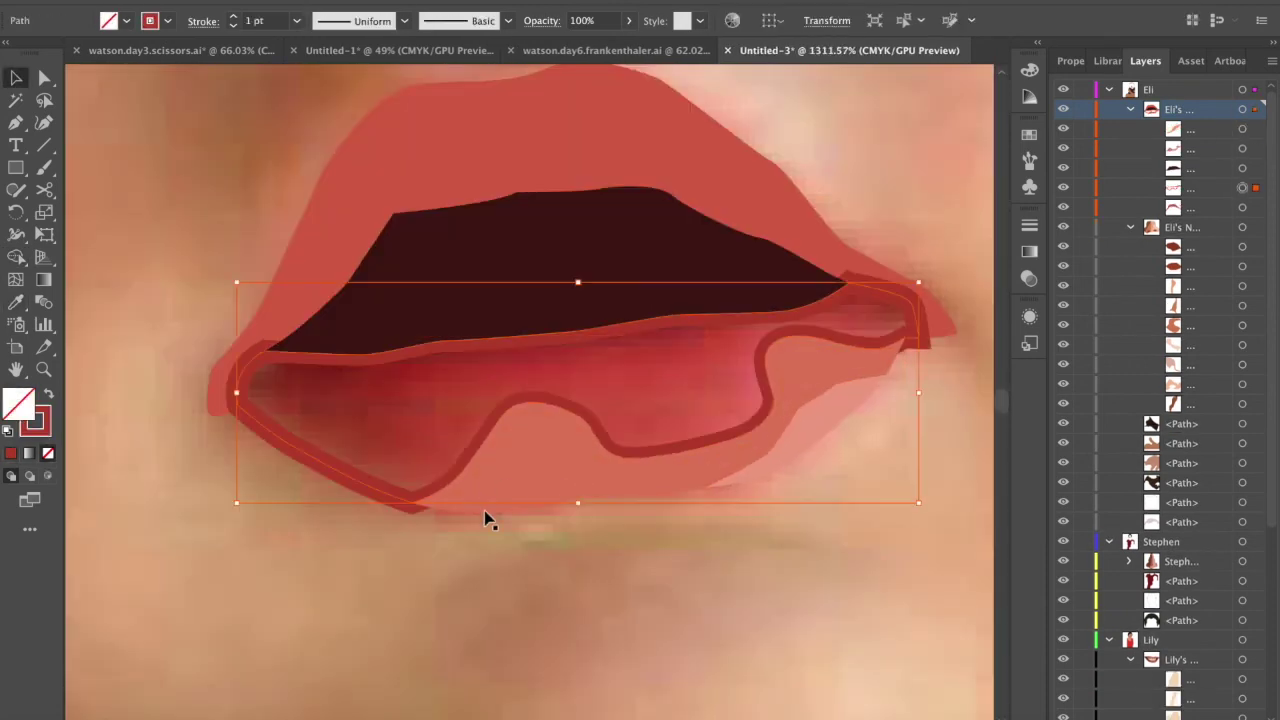
{"action": "key", "text": "p"}
{"action": "left_click", "coordinate": [412, 423]}
{"action": "left_click", "coordinate": [722, 335]}
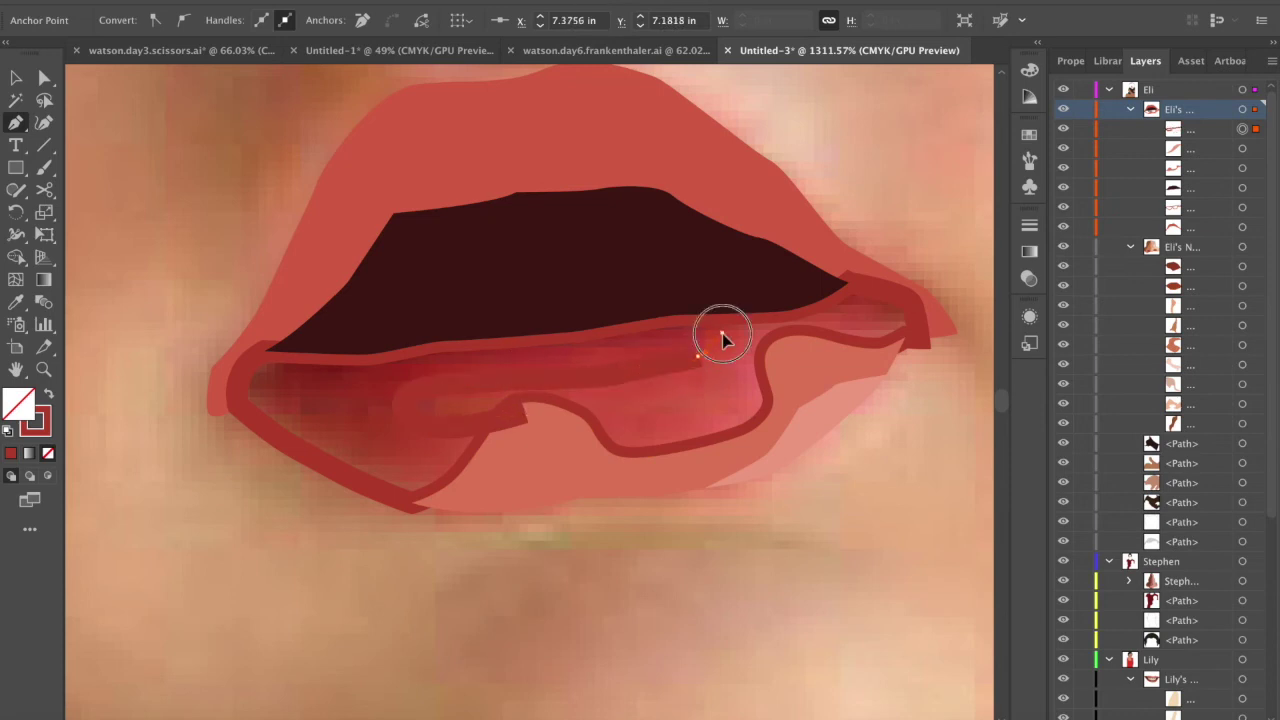
- Fill the lower lip's shadow part with dark red and the remaining part with a brighter red sampled from the photo
{"action": "key", "text": "v"}
{"action": "key", "text": "shift+x"}
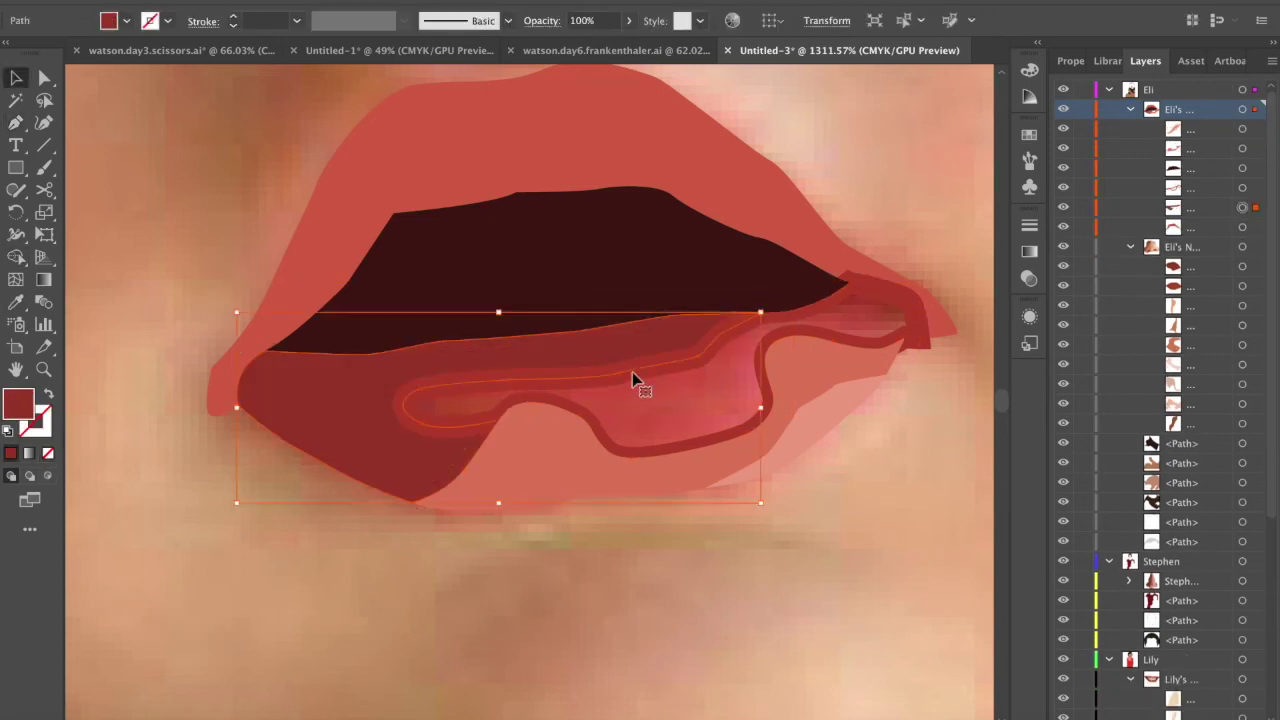
{"action": "left_click", "coordinate": [749, 431]}
{"action": "key", "text": "i"}
{"action": "left_click", "coordinate": [686, 382]}
{"action": "key", "text": "shift+x"}
{"action": "key", "text": "v"}
{"action": "scroll", "coordinate": [620, 515], "scroll_direction": "down", "scroll_amount": 10}
{"action": "scroll", "coordinate": [600, 460], "scroll_direction": "up", "scroll_amount": 8}
- Switch the baby's upper lip to an outline and trace the edge of its central highlight with the Pen tool from corner to corner
{"action": "left_click", "coordinate": [504, 258]}
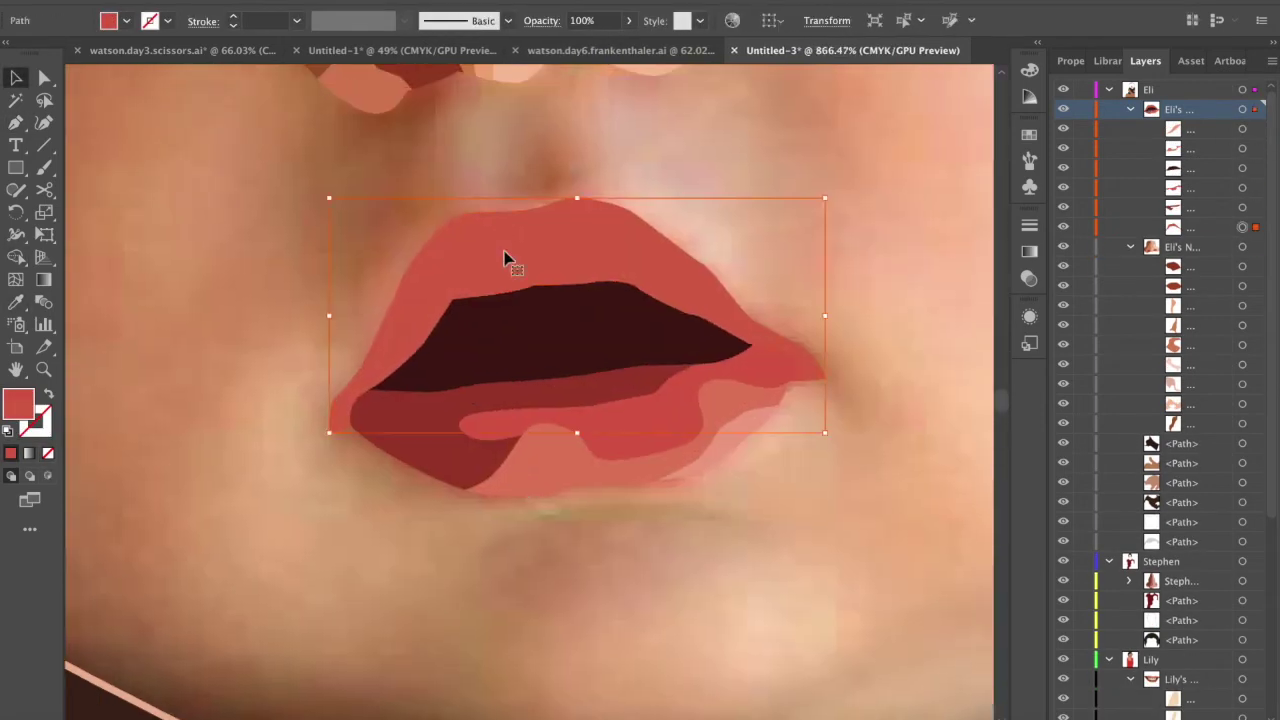
{"action": "key", "text": "shift+x"}
{"action": "scroll", "coordinate": [530, 300], "scroll_direction": "up", "scroll_amount": 2}
{"action": "key", "text": "p"}
{"action": "left_click", "coordinate": [398, 265]}
{"action": "left_click", "coordinate": [481, 262]}
{"action": "left_click", "coordinate": [526, 287]}
{"action": "left_click", "coordinate": [533, 328]}
{"action": "left_click", "coordinate": [575, 324]}
{"action": "left_click_drag", "start_coordinate": [606, 289], "coordinate": [626, 277]}
{"action": "left_click_drag", "start_coordinate": [655, 297], "coordinate": [667, 310]}
{"action": "left_click", "coordinate": [688, 312]}
{"action": "left_click", "coordinate": [709, 333]}
{"action": "left_click_drag", "start_coordinate": [793, 367], "coordinate": [828, 357]}
- Divide the upper lip along the traced highlight line and delete the leftover piece hanging into the mouth opening
{"action": "key", "text": "v"}
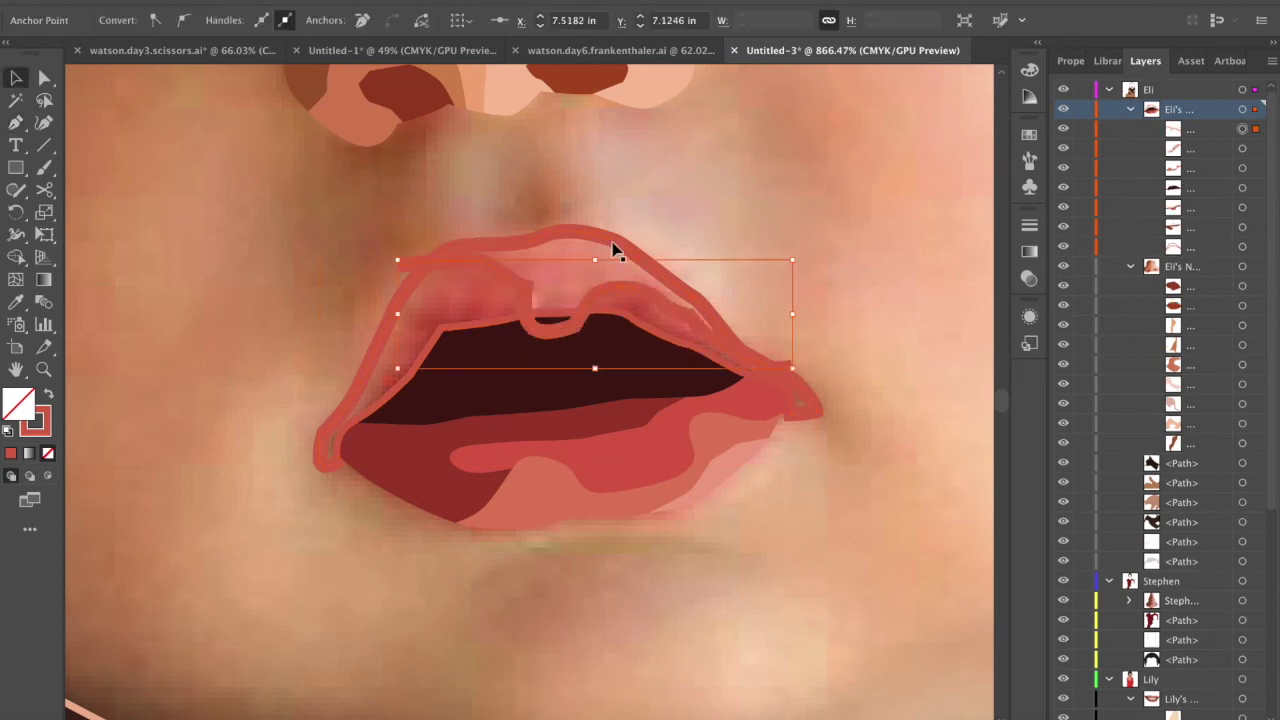
{"action": "left_click", "coordinate": [616, 243], "text": "shift"}
{"action": "left_click", "coordinate": [552, 331]}
{"action": "key", "text": "Delete"}
- Fill the upper lip's central highlight with light pink and its two side parts with reds sampled from the photo
{"action": "left_click", "coordinate": [600, 235]}
{"action": "key", "text": "i"}
{"action": "left_click", "coordinate": [482, 264]}
{"action": "key", "text": "i"}
{"action": "left_click", "coordinate": [477, 300]}
{"action": "key", "text": "v"}
{"action": "left_click", "coordinate": [675, 300]}
{"action": "key", "text": "i"}
{"action": "left_click", "coordinate": [671, 314]}
{"action": "scroll", "coordinate": [567, 345], "scroll_direction": "down", "scroll_amount": 8}
{"action": "key", "text": "v"}
{"action": "left_click", "coordinate": [873, 350]}
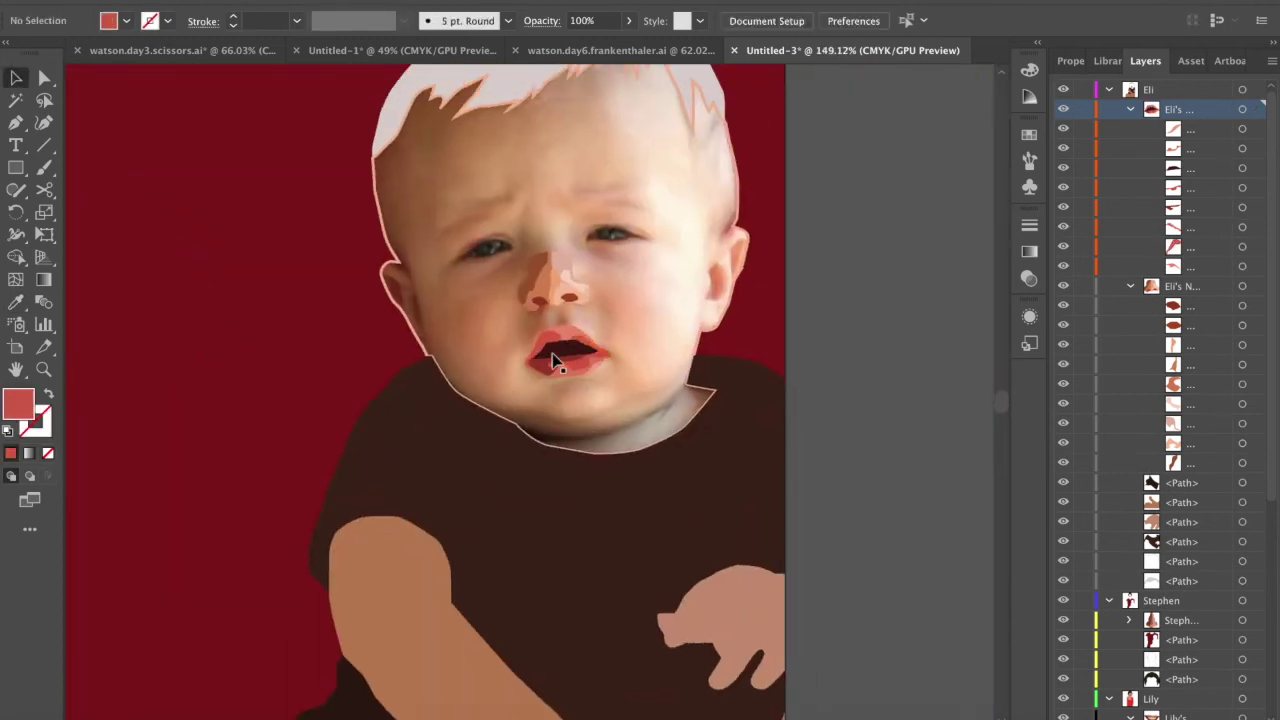
- Switch the upper lip's left red part to an outline and trace its shadow along the mouth opening with the Pen tool
{"action": "scroll", "coordinate": [552, 353], "scroll_direction": "up", "scroll_amount": 8}
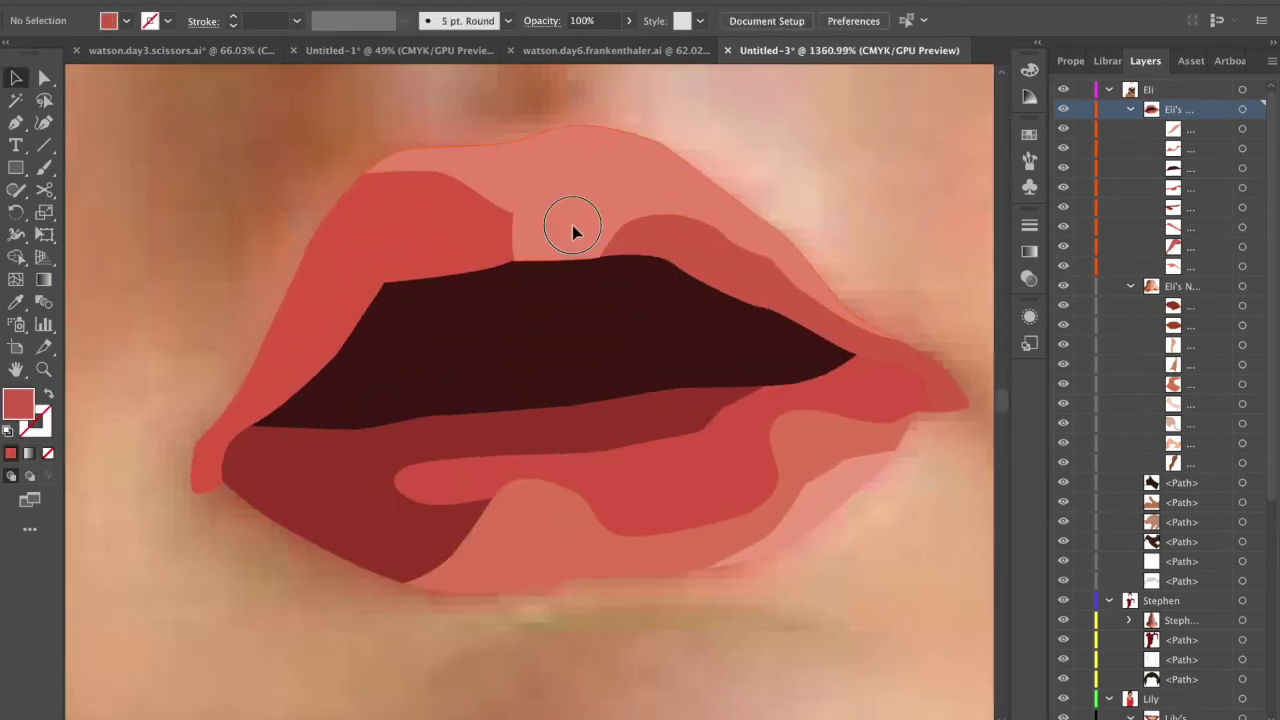
{"action": "left_click", "coordinate": [572, 232]}
{"action": "key", "text": "shift+x"}
{"action": "key", "text": "shift+x"}
{"action": "left_click", "coordinate": [417, 236]}
{"action": "key", "text": "shift+x"}
{"action": "scroll", "coordinate": [400, 260], "scroll_direction": "left", "scroll_amount": 3}
{"action": "key", "text": "p"}
{"action": "left_click", "coordinate": [393, 407]}
{"action": "left_click", "coordinate": [414, 363]}
{"action": "left_click", "coordinate": [453, 311]}
{"action": "left_click", "coordinate": [482, 243]}
{"action": "left_click", "coordinate": [519, 252]}
{"action": "left_click_drag", "start_coordinate": [621, 261], "coordinate": [648, 278]}
- Divide off the upper lip's shadow with the Shape Builder, fill it with dark red sampled from the photo, and delete the leftover pieces
{"action": "key", "text": "shift+m"}
{"action": "left_click", "coordinate": [478, 280]}
{"action": "key", "text": "v"}
{"action": "key", "text": "i"}
{"action": "left_click", "coordinate": [491, 262]}
{"action": "left_click", "coordinate": [582, 173], "text": "super"}
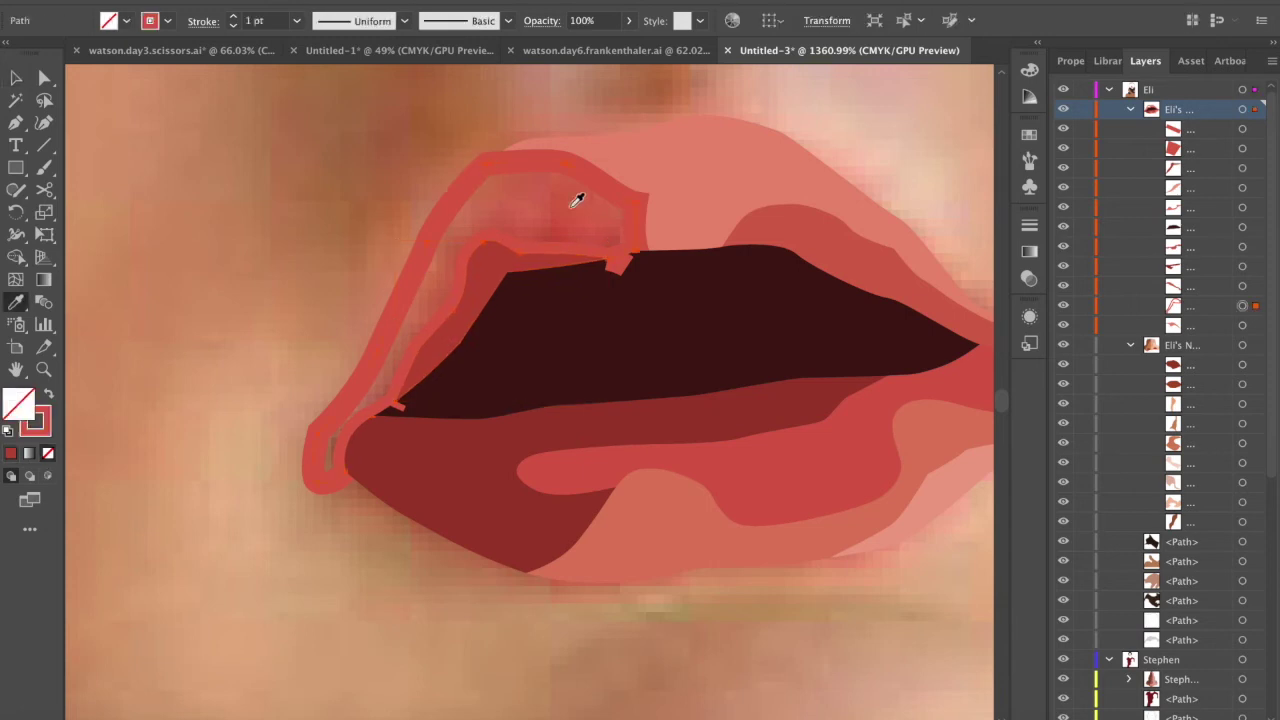
{"action": "left_click", "coordinate": [577, 202]}
{"action": "left_click", "coordinate": [628, 264], "text": "super"}
{"action": "key", "text": "Delete"}
{"action": "scroll", "coordinate": [480, 630], "scroll_direction": "down", "scroll_amount": 10}
{"action": "scroll", "coordinate": [595, 505], "scroll_direction": "up", "scroll_amount": 6}
- Turn the baby's face outline into a solid peach fill
{"action": "key", "text": "v"}
{"action": "left_click", "coordinate": [412, 573]}
{"action": "key", "text": "shift+x"}
{"action": "scroll", "coordinate": [425, 477], "scroll_direction": "down", "scroll_amount": 8}
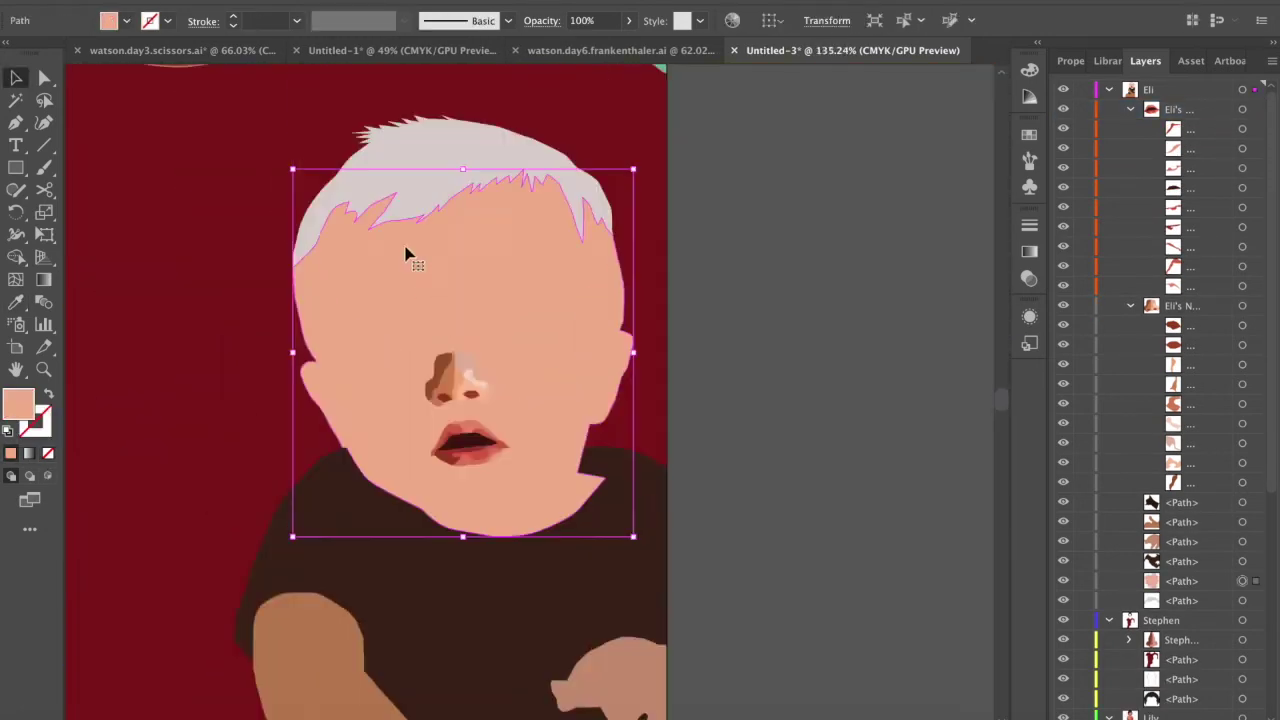
{"action": "scroll", "coordinate": [406, 257], "scroll_direction": "down", "scroll_amount": 5}
{"action": "left_click", "coordinate": [733, 343]}
- Select the father's face outline and activate the Ellipse tool
{"action": "scroll", "coordinate": [733, 343], "scroll_direction": "left", "scroll_amount": 5}
{"action": "scroll", "coordinate": [735, 343], "scroll_direction": "up", "scroll_amount": 5}
{"action": "left_click", "coordinate": [631, 161]}
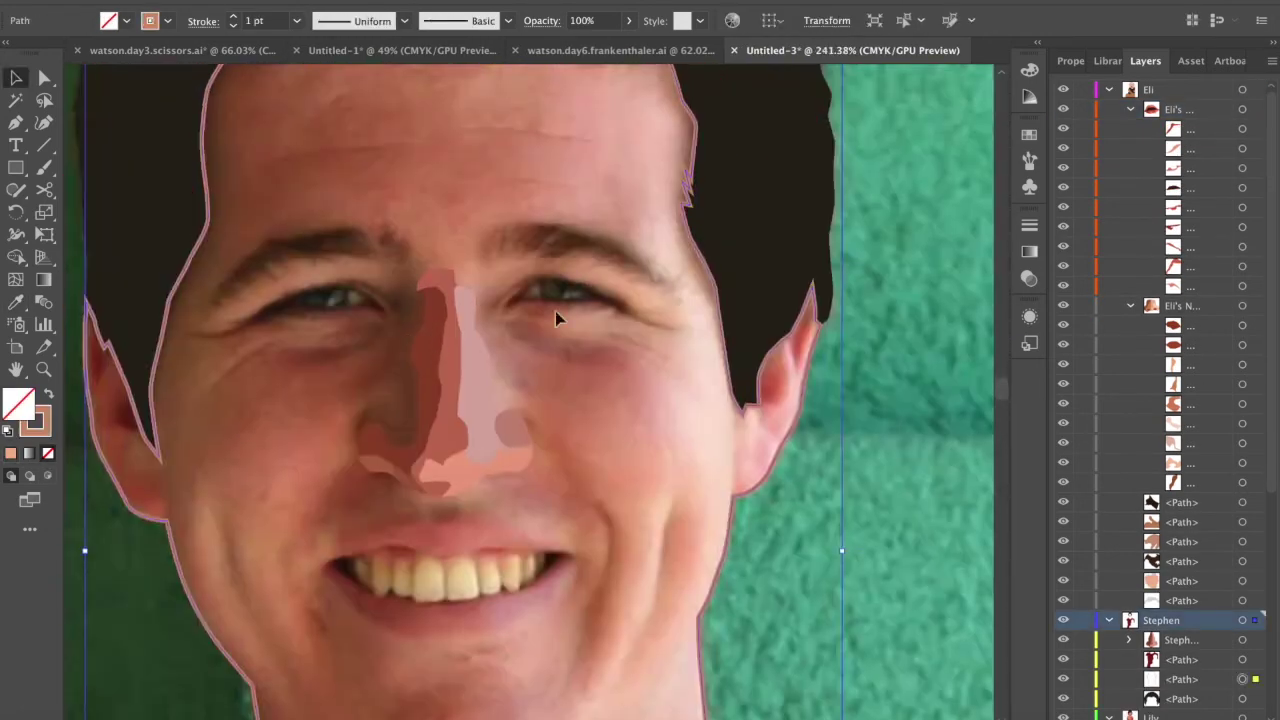
{"action": "left_click_drag", "start_coordinate": [15, 167], "coordinate": [80, 214]}
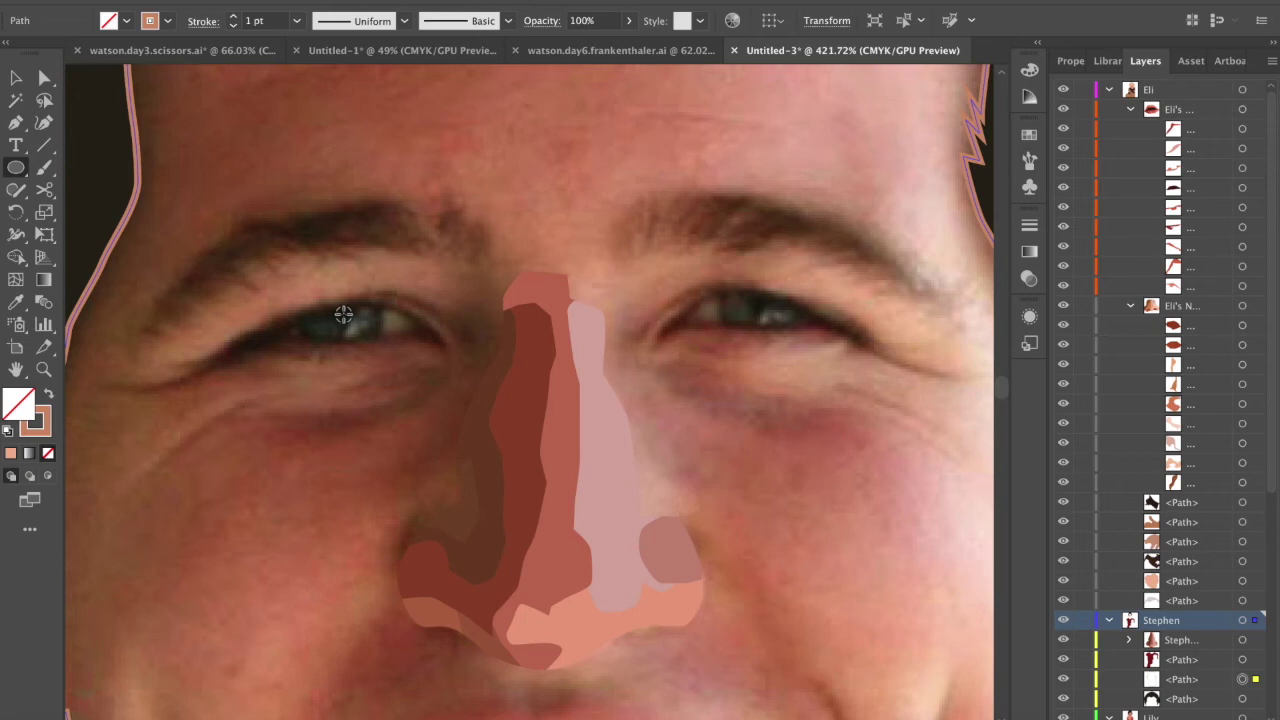
{"action": "left_click", "coordinate": [350, 325]}
{"action": "mouse_move", "coordinate": [350, 325]}
{"action": "left_mouse_down"}
{"action": "mouse_move", "coordinate": [462, 433]}
{"action": "mouse_move", "coordinate": [551, 417]}
{"action": "mouse_move", "coordinate": [523, 323]}
{"action": "mouse_move", "coordinate": [406, 306]}
{"action": "mouse_move", "coordinate": [404, 262]}
{"action": "mouse_move", "coordinate": [586, 109]}
{"action": "mouse_move", "coordinate": [578, 130]}
{"action": "left_mouse_up"}
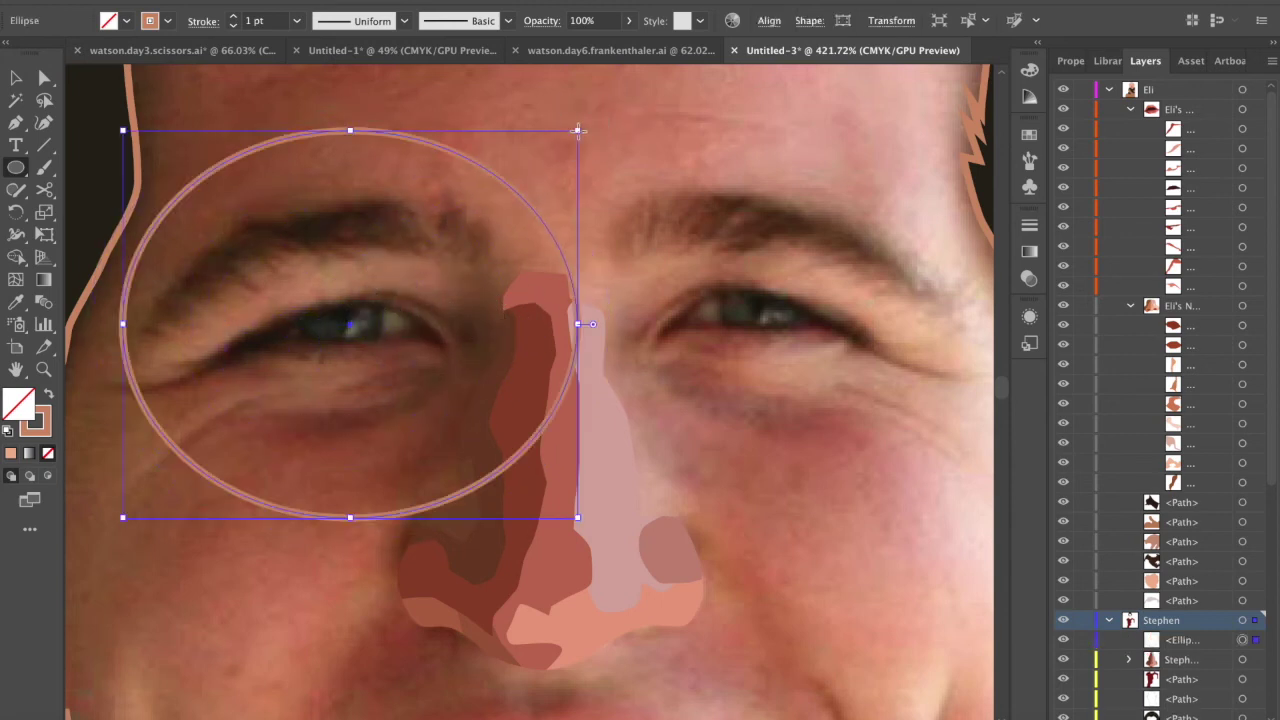
{"action": "key", "text": "ctrl+z"}
{"action": "left_click_drag", "start_coordinate": [247, 232], "coordinate": [88, 416]}
{"action": "scroll", "coordinate": [346, 418], "scroll_direction": "left", "scroll_amount": 3}
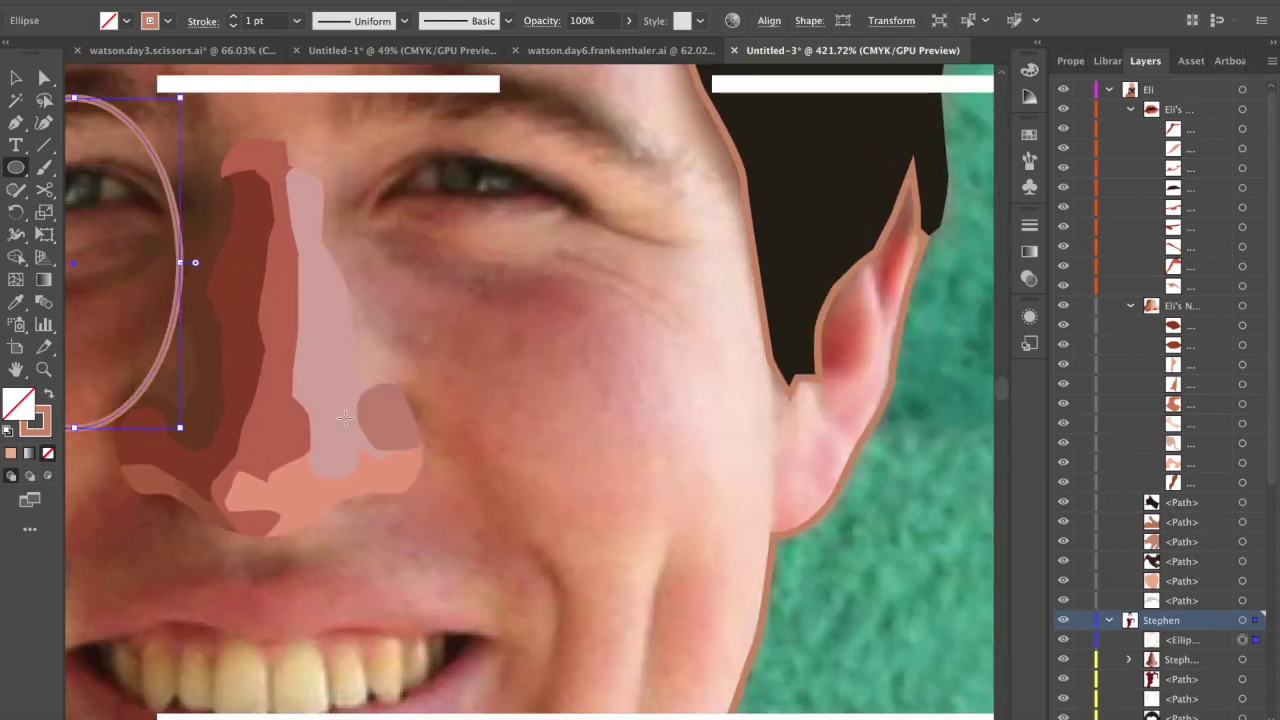
{"action": "key", "text": "Delete"}
- Draw an unfilled circle around the iris of the father's eye on the photo's left side
{"action": "scroll", "coordinate": [711, 331], "scroll_direction": "down", "scroll_amount": 4}
{"action": "scroll", "coordinate": [460, 275], "scroll_direction": "up", "scroll_amount": 6}
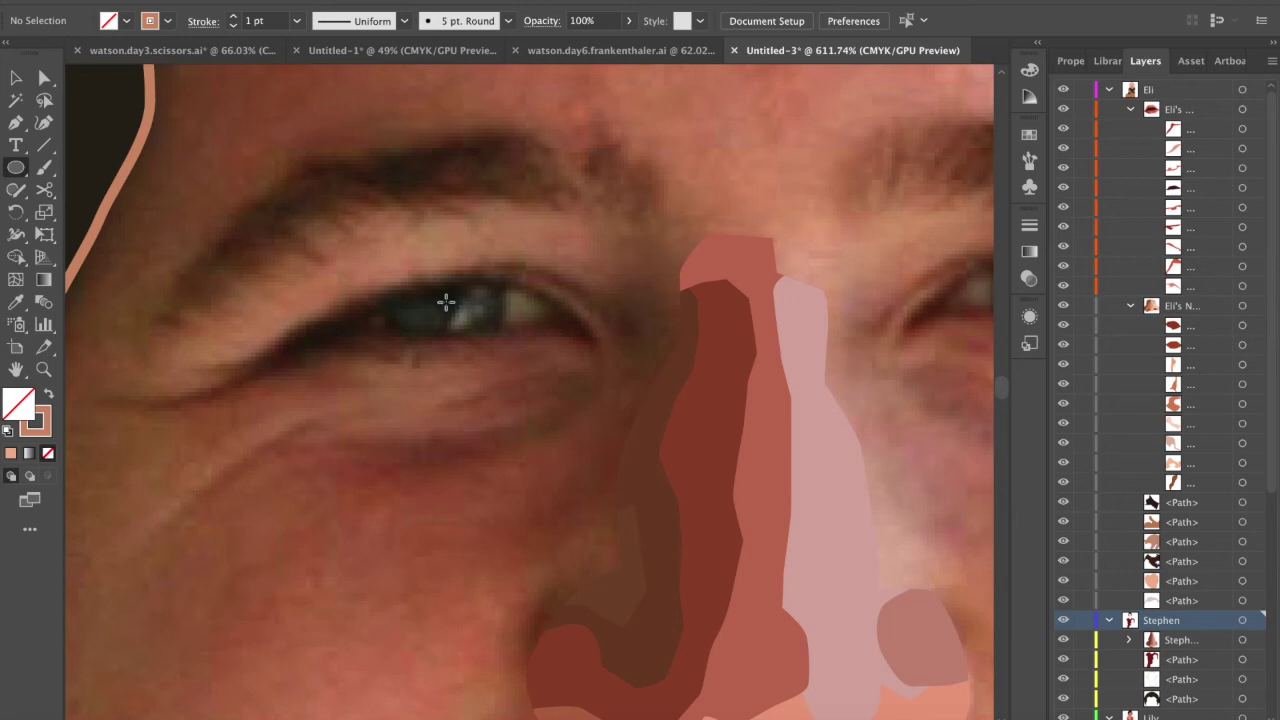
{"action": "scroll", "coordinate": [537, 295], "scroll_direction": "down", "scroll_amount": 2}
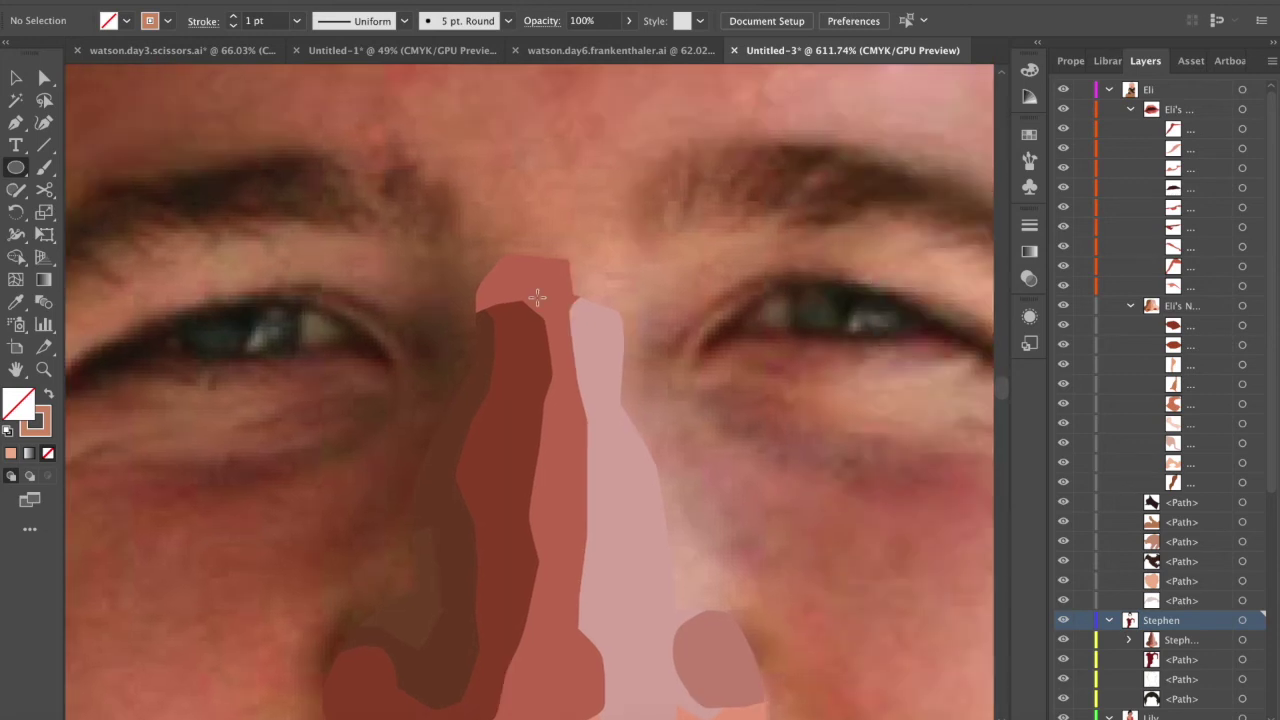
{"action": "scroll", "coordinate": [537, 295], "scroll_direction": "up", "scroll_amount": 2}
{"action": "scroll", "coordinate": [537, 297], "scroll_direction": "left", "scroll_amount": 4}
{"action": "scroll", "coordinate": [537, 297], "scroll_direction": "up", "scroll_amount": 2}
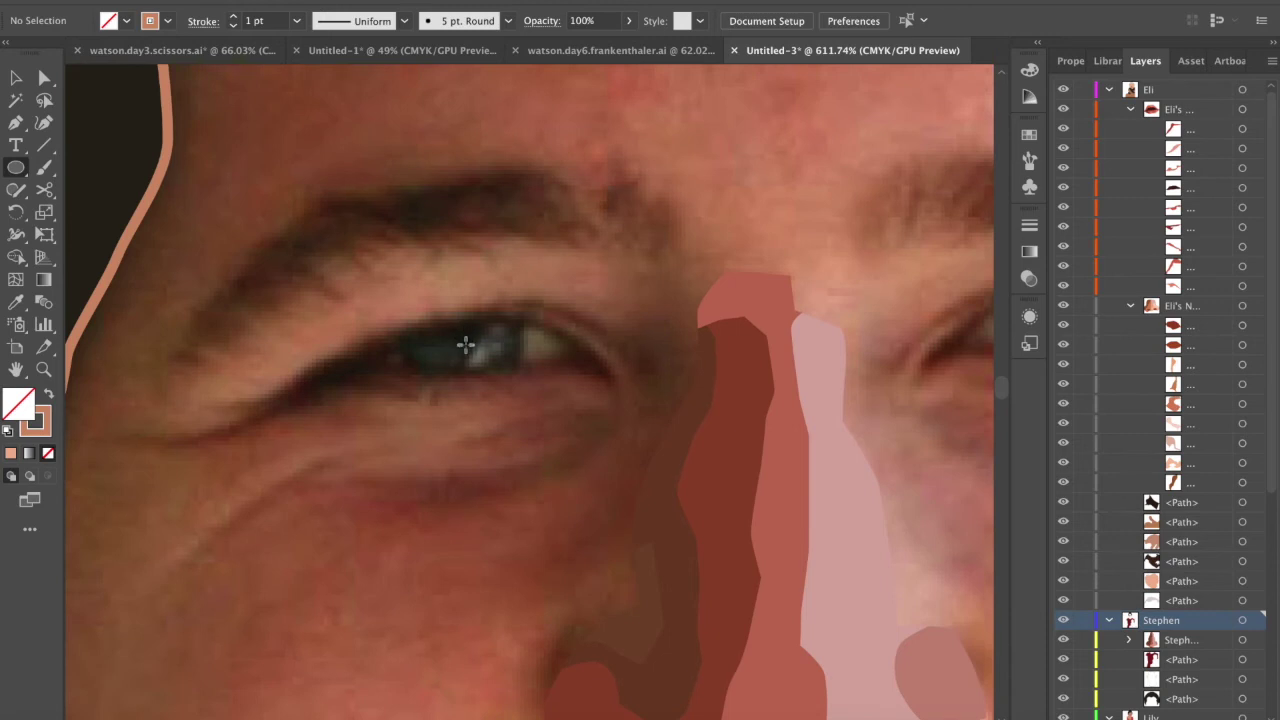
{"action": "scroll", "coordinate": [466, 345], "scroll_direction": "up", "scroll_amount": 5}
{"action": "scroll", "coordinate": [495, 342], "scroll_direction": "down", "scroll_amount": 2}
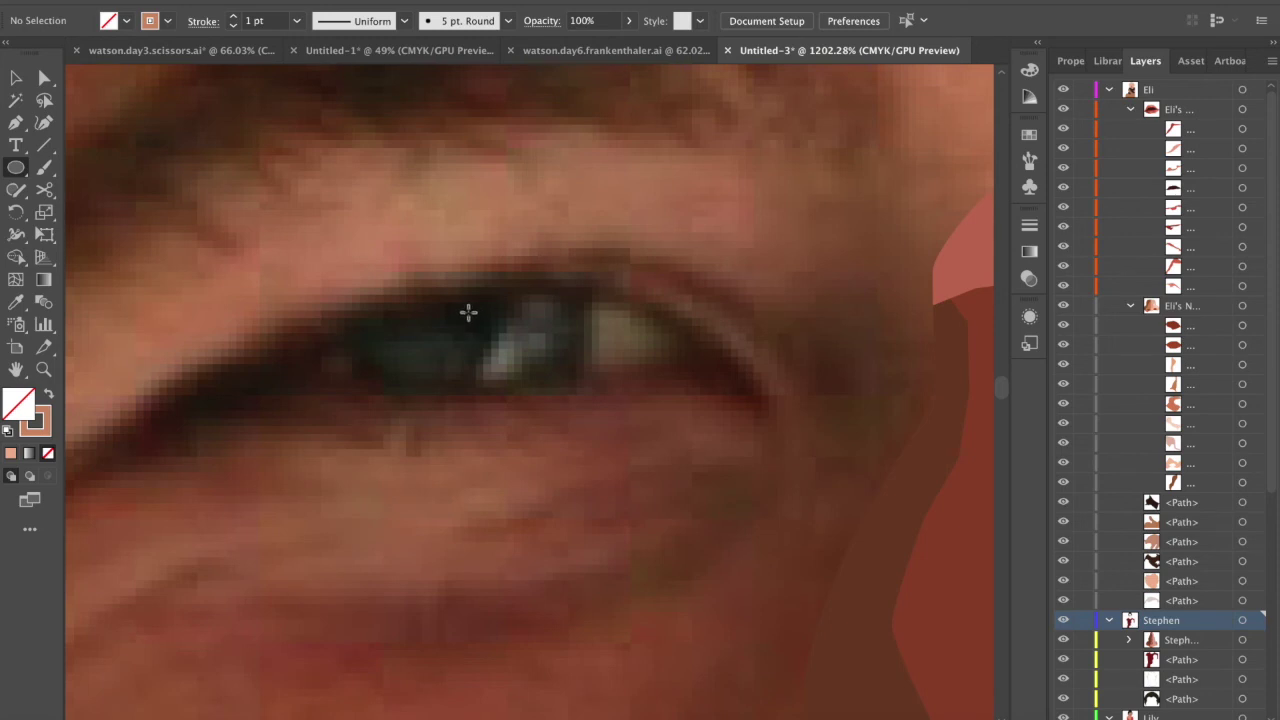
{"action": "scroll", "coordinate": [468, 312], "scroll_direction": "down", "scroll_amount": 2}
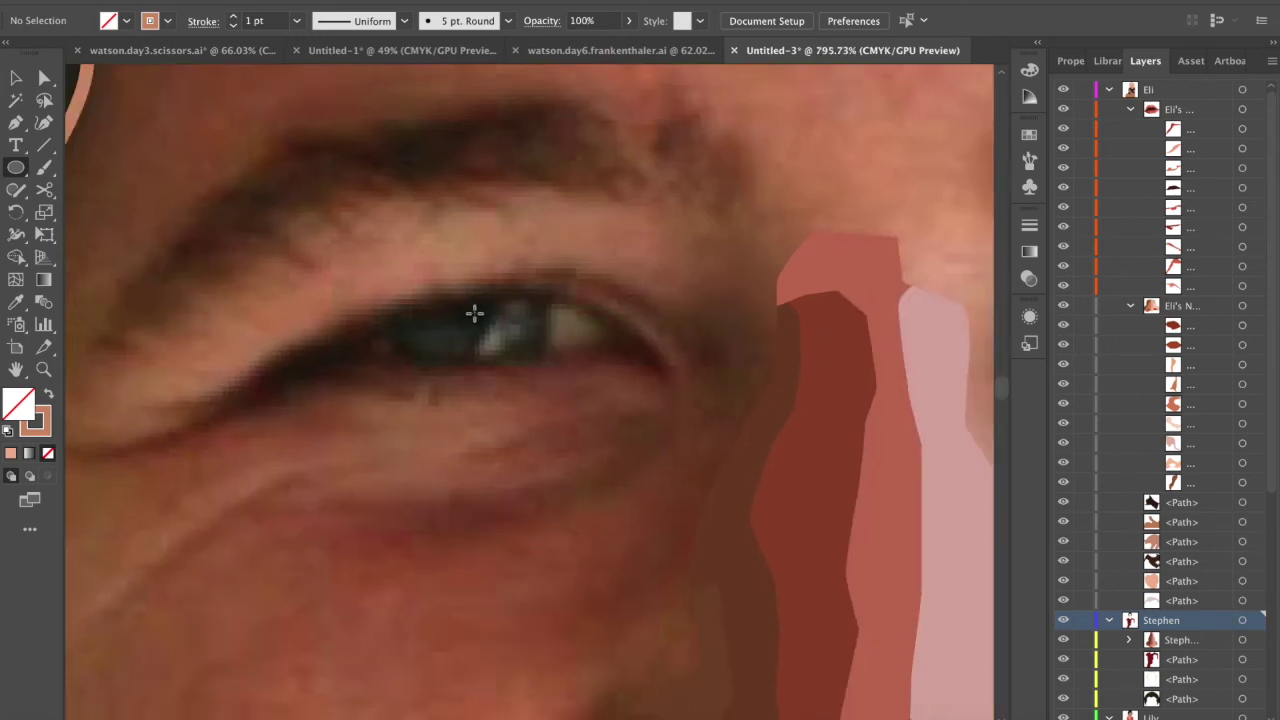
{"action": "left_click", "coordinate": [474, 314]}
{"action": "left_click_drag", "start_coordinate": [474, 314], "coordinate": [554, 352]}
{"action": "key", "text": "v"}
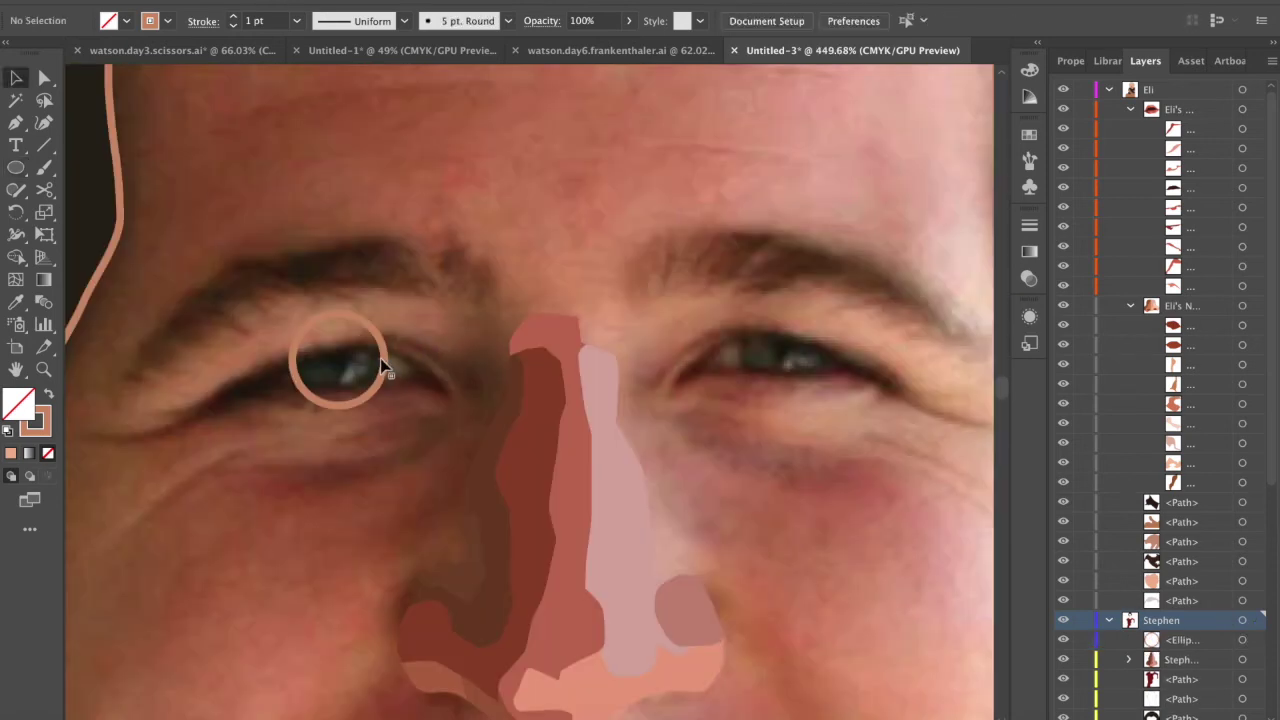
- Duplicate the iris circle onto the father's other eye and shift the copy slightly upward to fit around the iris
{"action": "left_click_drag", "start_coordinate": [385, 365], "coordinate": [385, 366]}
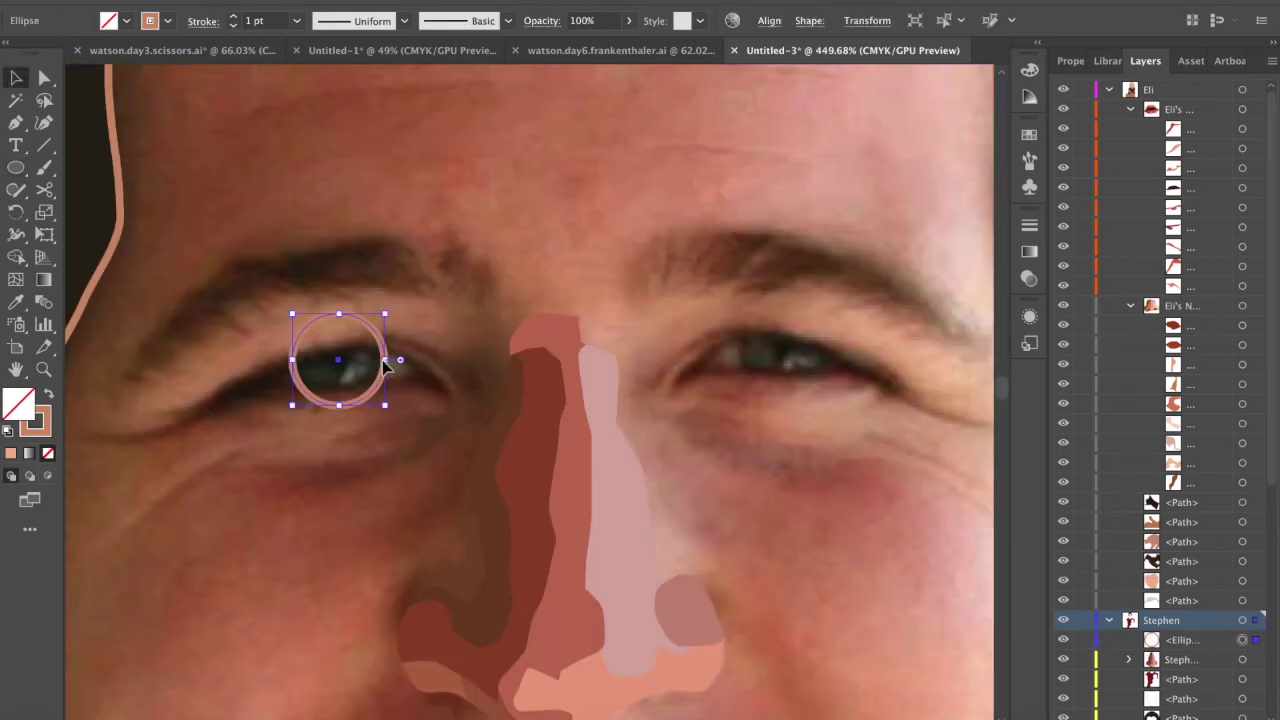
{"action": "left_click", "coordinate": [385, 364]}
{"action": "left_click_drag", "start_coordinate": [385, 364], "coordinate": [442, 362]}
{"action": "key", "text": "ctrl+z"}
{"action": "left_click_drag", "start_coordinate": [368, 325], "coordinate": [813, 335]}
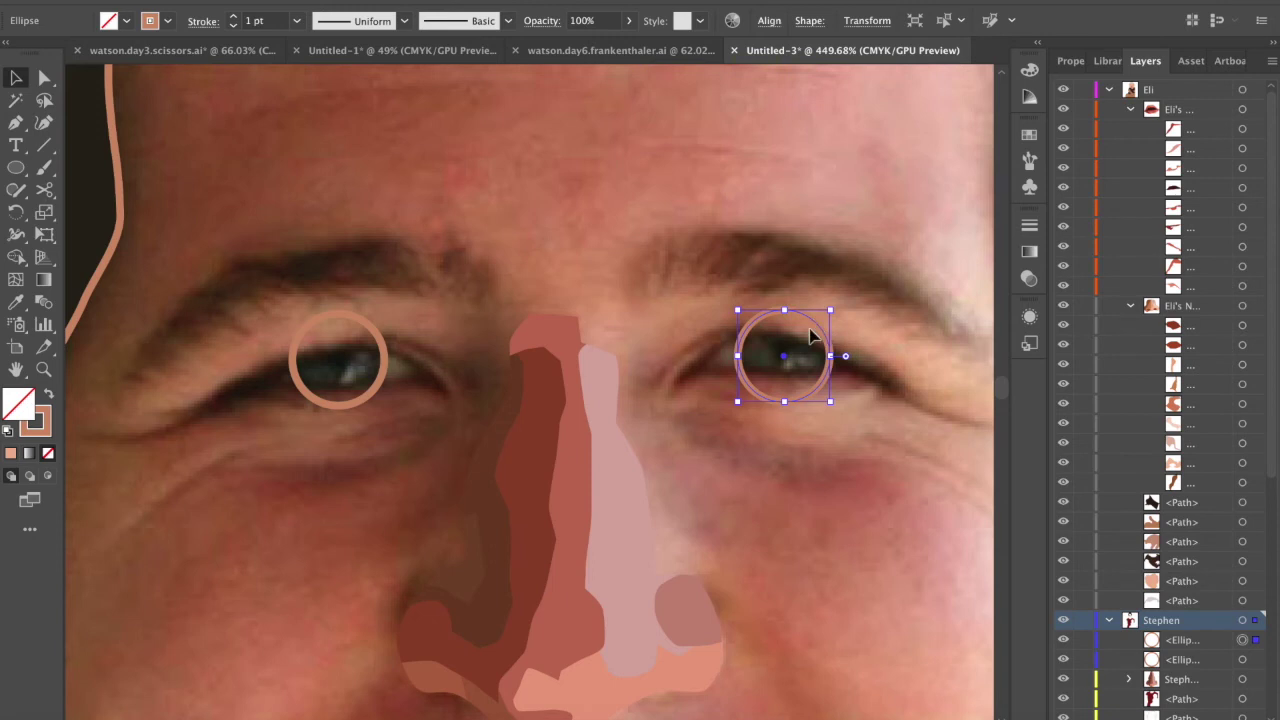
{"action": "left_click_drag", "start_coordinate": [820, 327], "coordinate": [820, 319]}
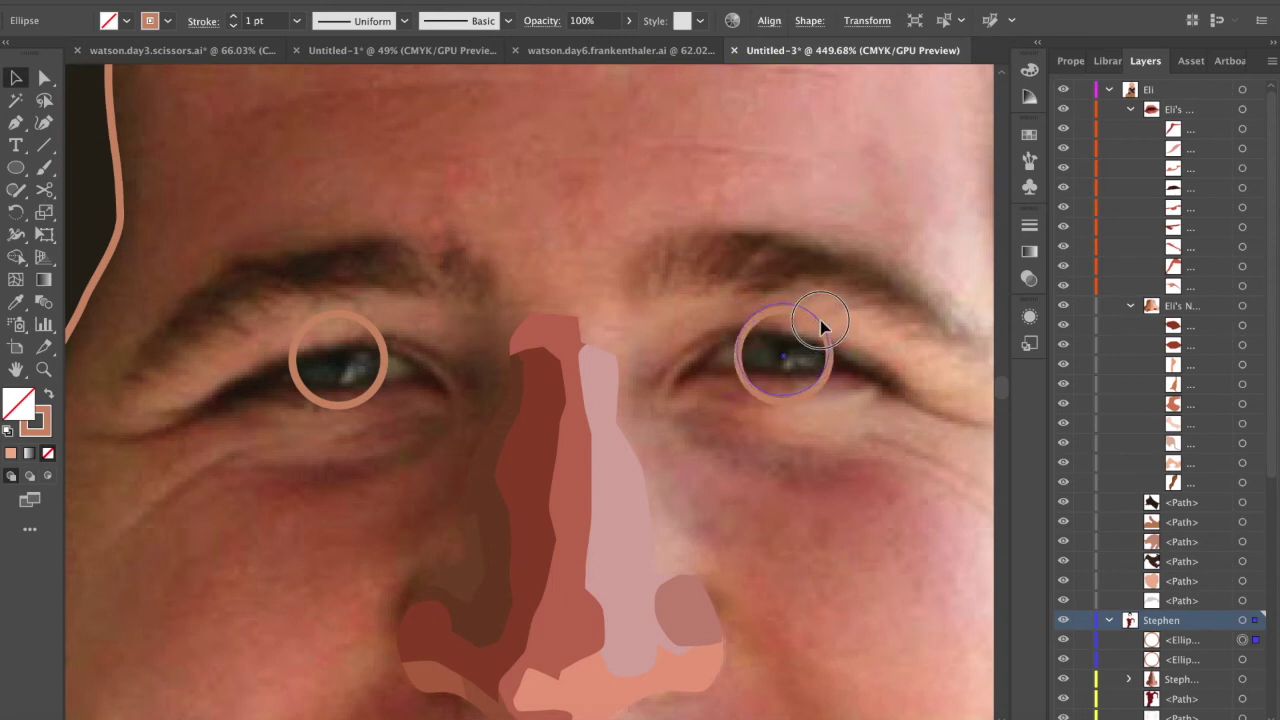
{"action": "left_click", "coordinate": [820, 325]}
{"action": "key", "text": "ctrl+shift+a"}
{"action": "left_click", "coordinate": [819, 332]}
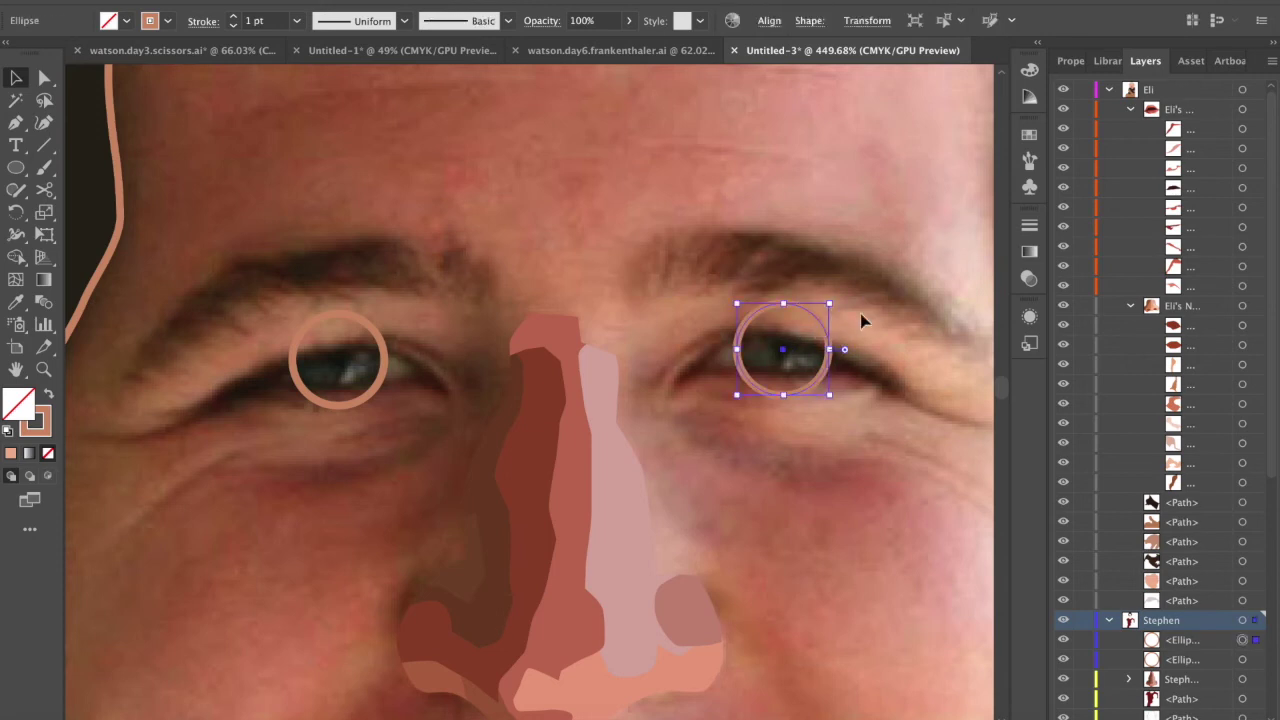
{"action": "key", "text": "ctrl+shift+a"}
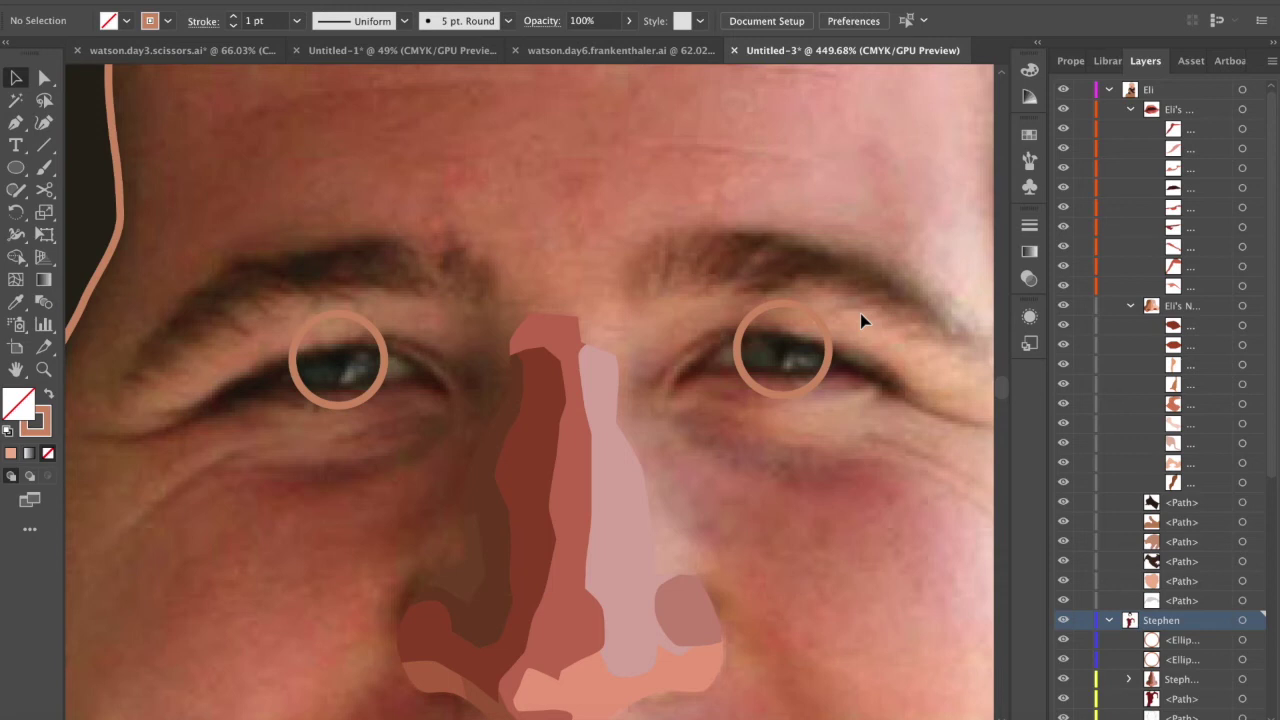
{"action": "left_click", "coordinate": [372, 329]}
{"action": "left_click", "coordinate": [401, 361]}
{"action": "scroll", "coordinate": [454, 383], "scroll_direction": "down", "scroll_amount": 5}
{"action": "scroll", "coordinate": [454, 383], "scroll_direction": "down", "scroll_amount": 2}
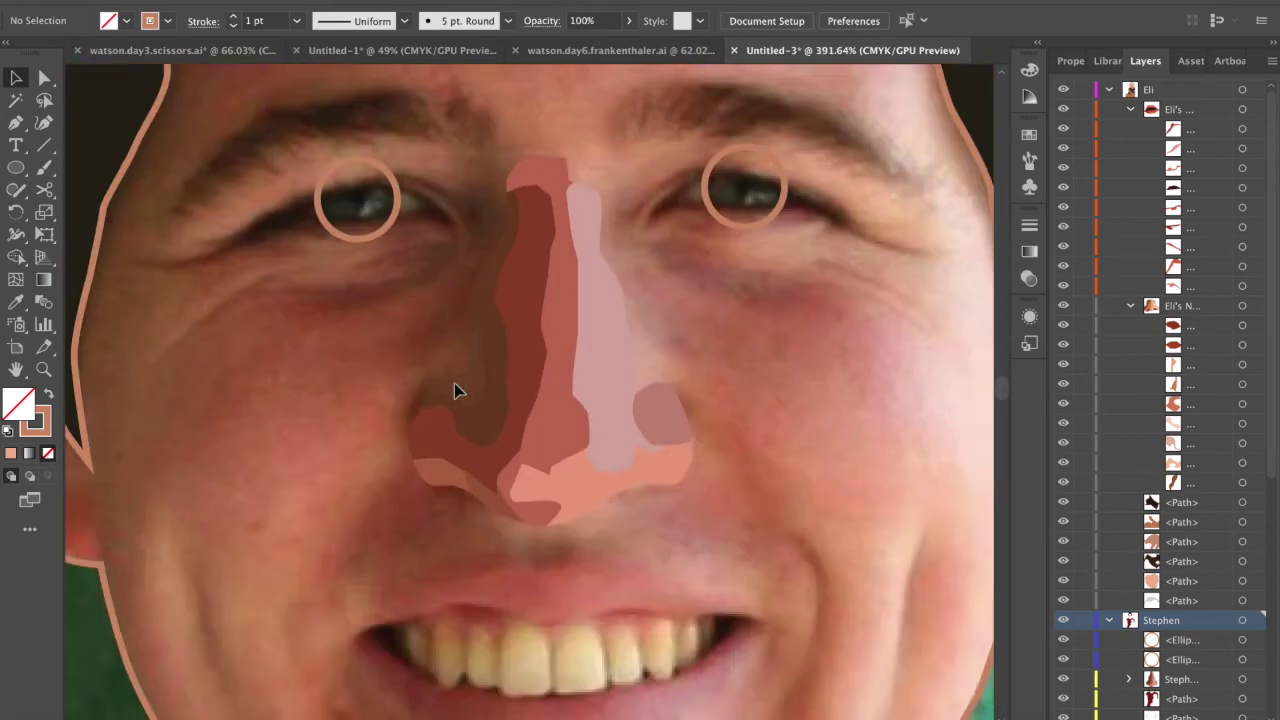
- Fill the father's left iris circle with dark grey and the right one with dark olive, both sampled from the photo
{"action": "scroll", "coordinate": [454, 383], "scroll_direction": "up", "scroll_amount": 2}
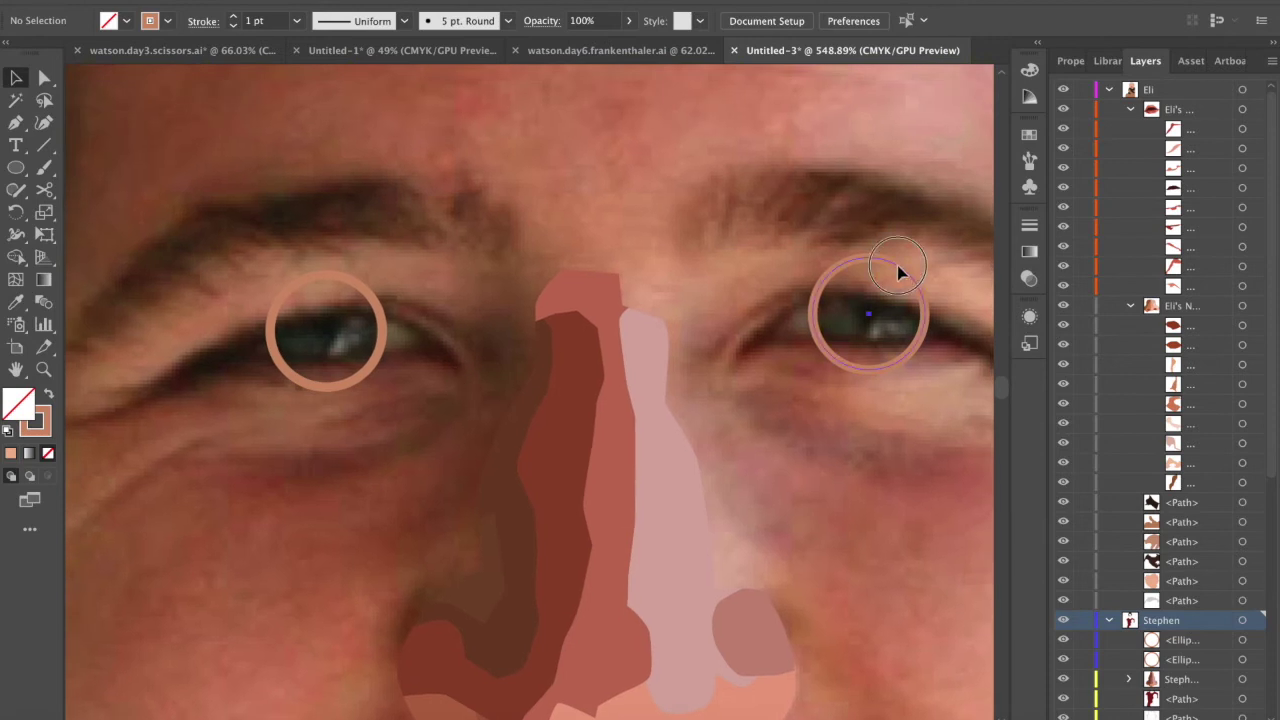
{"action": "left_click", "coordinate": [374, 299]}
{"action": "key", "text": "i"}
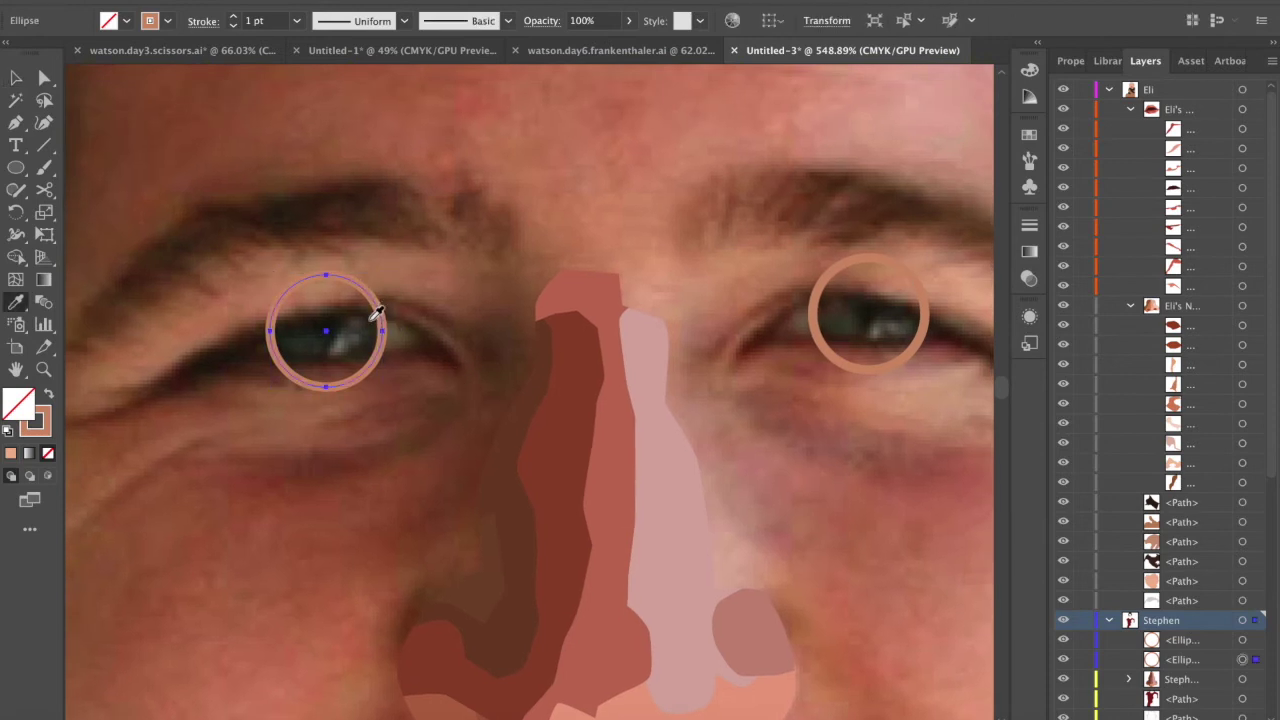
{"action": "left_click", "coordinate": [363, 331]}
{"action": "scroll", "coordinate": [370, 345], "scroll_direction": "right", "scroll_amount": 2}
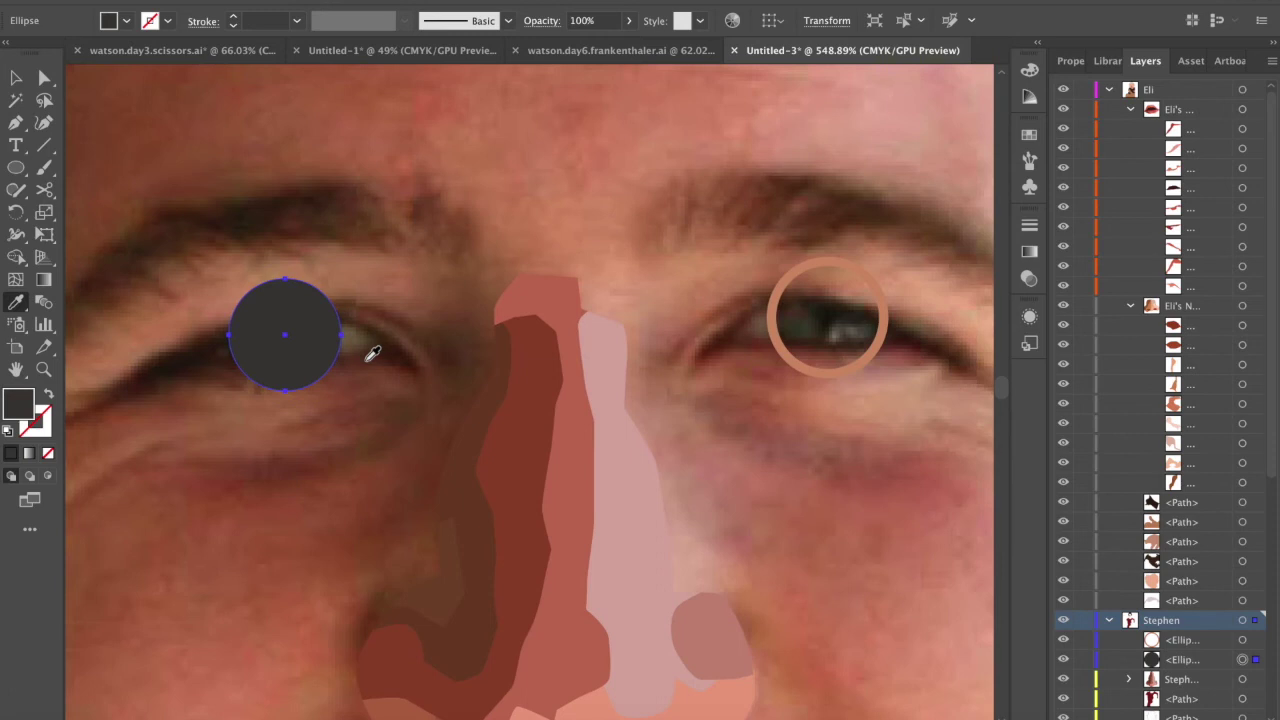
{"action": "left_click", "coordinate": [873, 290], "text": "ctrl"}
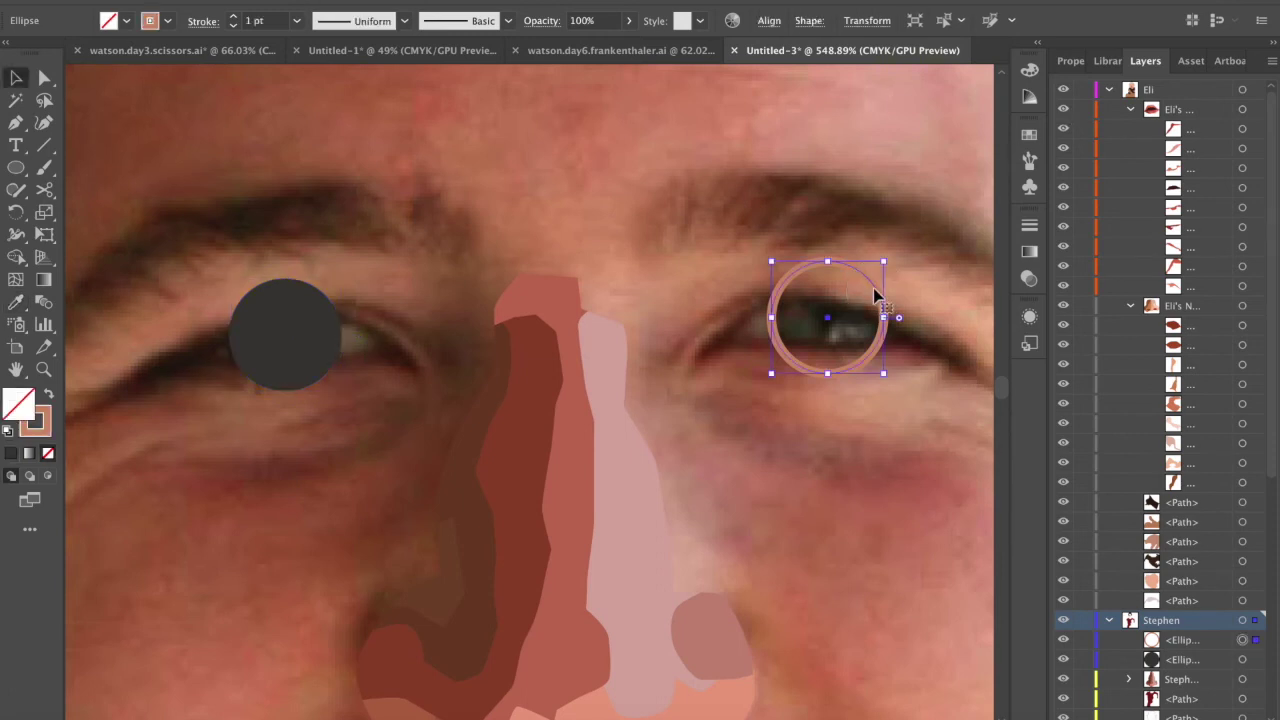
{"action": "left_click", "coordinate": [814, 312]}
{"action": "key", "text": "v"}
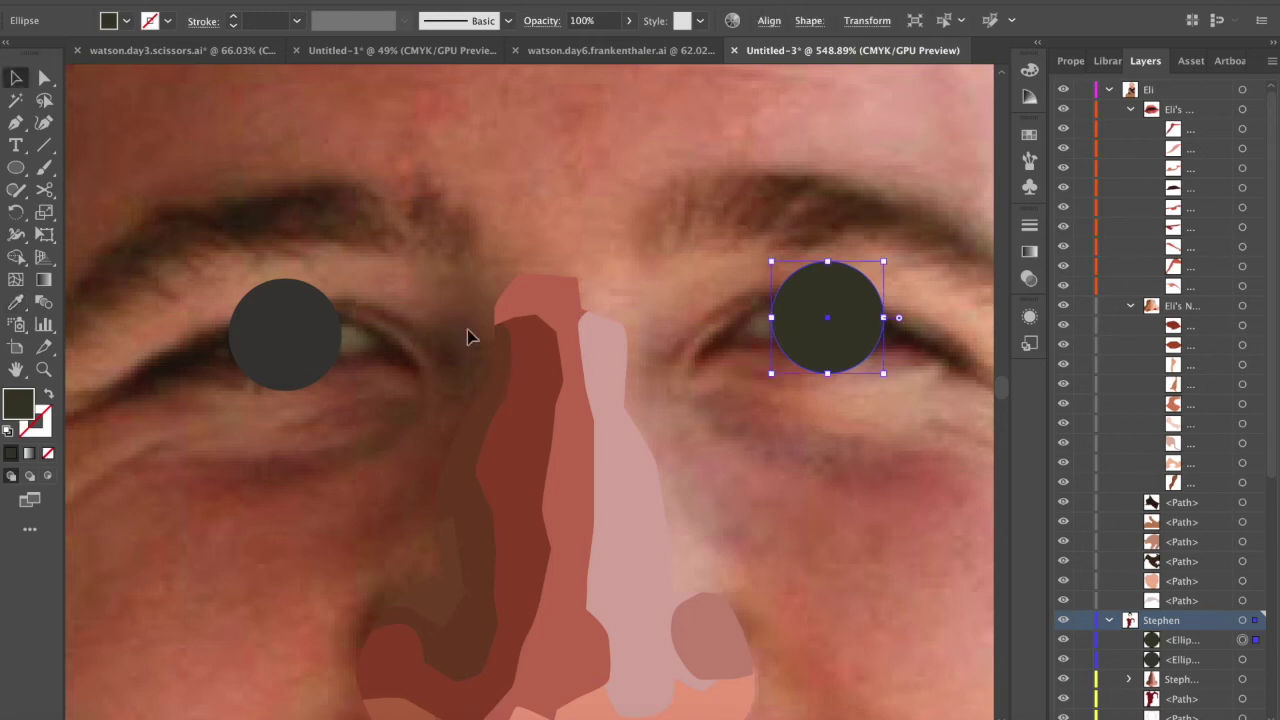
{"action": "left_click", "coordinate": [463, 216]}
{"action": "scroll", "coordinate": [374, 231], "scroll_direction": "left", "scroll_amount": 5}
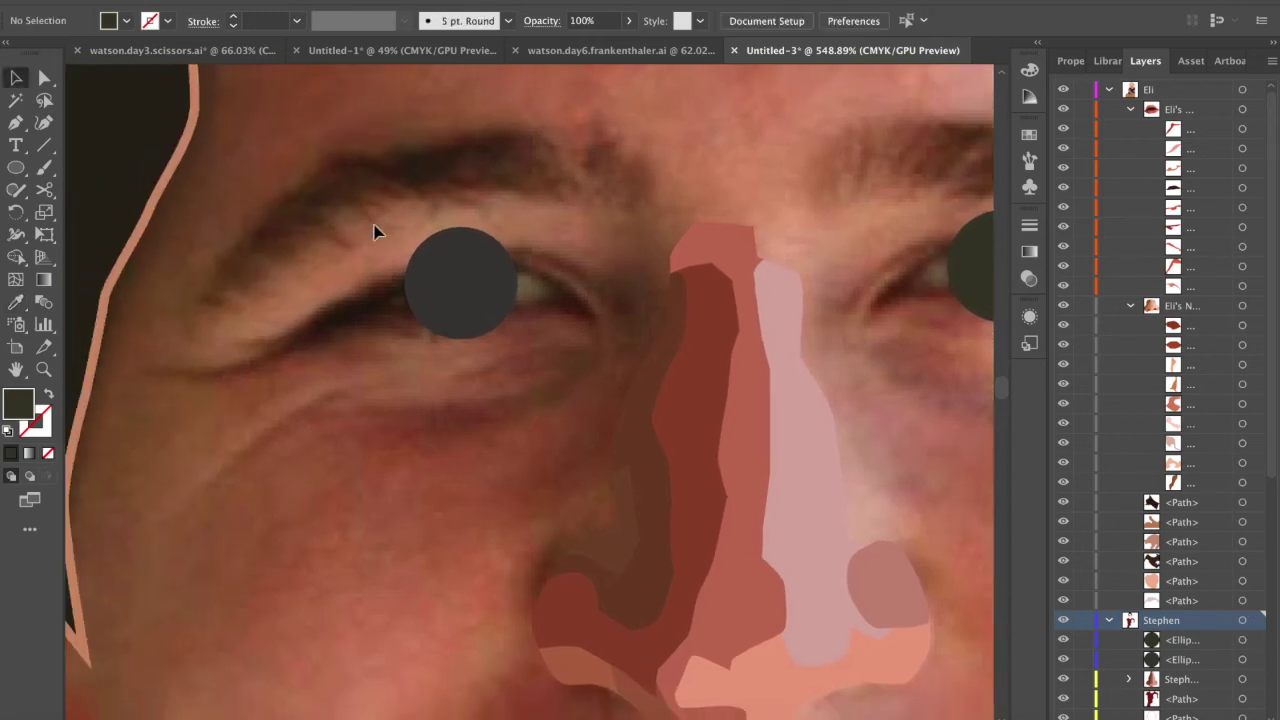
- Swap fill and stroke on both iris circles to show them as dark outlines
{"action": "left_click", "coordinate": [457, 289]}
{"action": "key", "text": "shift+x"}
{"action": "scroll", "coordinate": [492, 319], "scroll_direction": "right", "scroll_amount": 3}
{"action": "scroll", "coordinate": [432, 346], "scroll_direction": "up", "scroll_amount": 1}
{"action": "scroll", "coordinate": [432, 346], "scroll_direction": "down", "scroll_amount": 3}
{"action": "left_click", "coordinate": [815, 270]}
{"action": "key", "text": "shift+x"}
{"action": "scroll", "coordinate": [657, 275], "scroll_direction": "up", "scroll_amount": 1}
{"action": "left_click", "coordinate": [437, 448]}
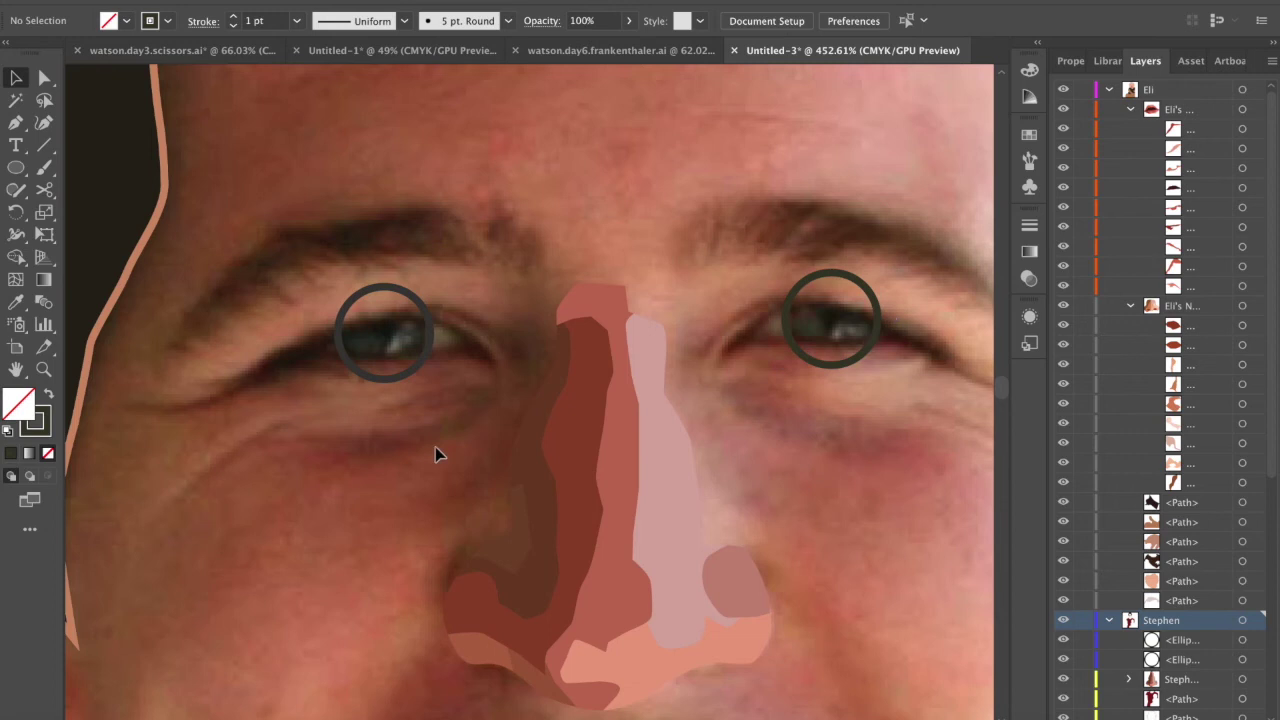
- Trace the upper lid of the father's eye on the photo's left side with the Pen tool, from the outer lashes towards the inner corner
{"action": "scroll", "coordinate": [437, 448], "scroll_direction": "right", "scroll_amount": 1}
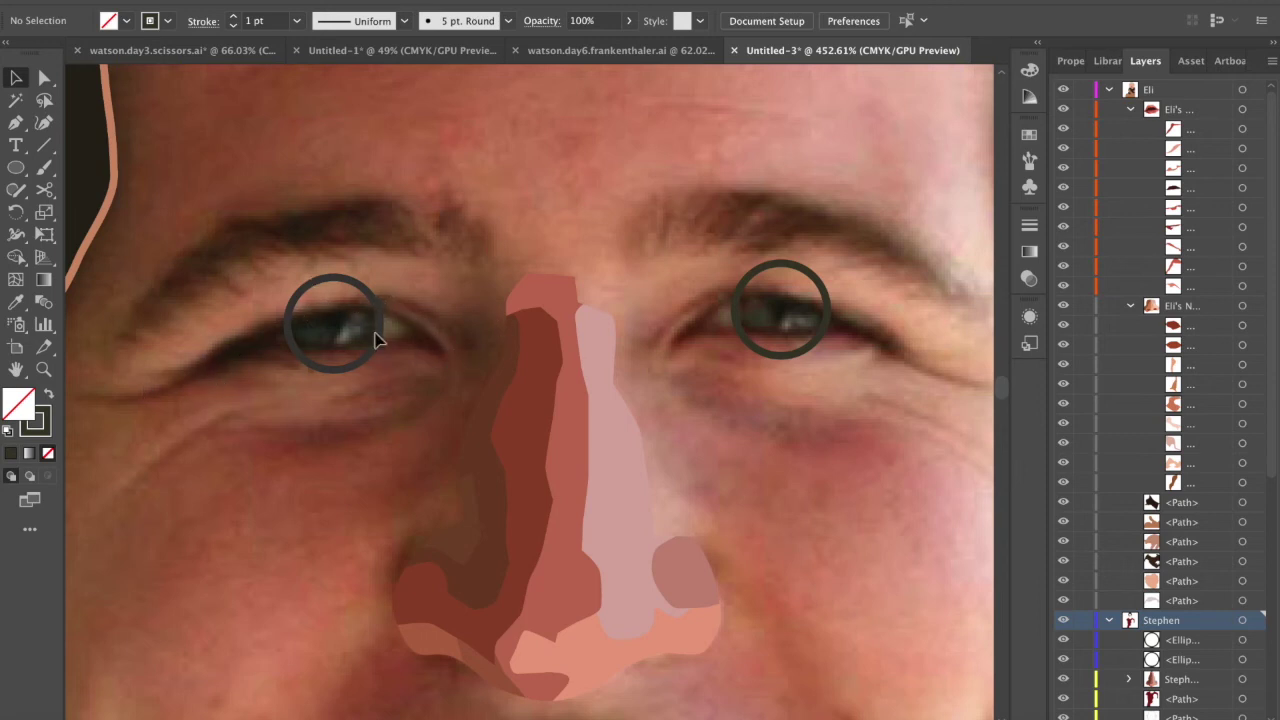
{"action": "scroll", "coordinate": [291, 405], "scroll_direction": "left", "scroll_amount": 3}
{"action": "scroll", "coordinate": [333, 362], "scroll_direction": "up", "scroll_amount": 6}
{"action": "scroll", "coordinate": [333, 362], "scroll_direction": "down", "scroll_amount": 4}
{"action": "key", "text": "p"}
{"action": "left_click", "coordinate": [258, 426]}
{"action": "left_click_drag", "start_coordinate": [321, 419], "coordinate": [388, 380]}
{"action": "left_click", "coordinate": [361, 400]}
{"action": "left_click", "coordinate": [322, 396]}
{"action": "left_click", "coordinate": [412, 361]}
{"action": "left_click", "coordinate": [456, 338]}
{"action": "left_click_drag", "start_coordinate": [489, 320], "coordinate": [508, 318]}
- Continue the outline along the lower lid with its jagged lashes and close it at the outer tip
{"action": "left_click_drag", "start_coordinate": [600, 307], "coordinate": [543, 398]}
{"action": "scroll", "coordinate": [514, 369], "scroll_direction": "up", "scroll_amount": 5}
{"action": "left_click", "coordinate": [511, 414]}
{"action": "left_click_drag", "start_coordinate": [428, 394], "coordinate": [384, 398]}
{"action": "left_click", "coordinate": [354, 401]}
{"action": "left_click", "coordinate": [391, 457]}
{"action": "left_click", "coordinate": [323, 457]}
{"action": "scroll", "coordinate": [263, 452], "scroll_direction": "down", "scroll_amount": 4}
{"action": "left_click", "coordinate": [191, 506]}
{"action": "left_click", "coordinate": [128, 497]}
{"action": "scroll", "coordinate": [493, 493], "scroll_direction": "down", "scroll_amount": 1}
{"action": "key", "text": "v"}
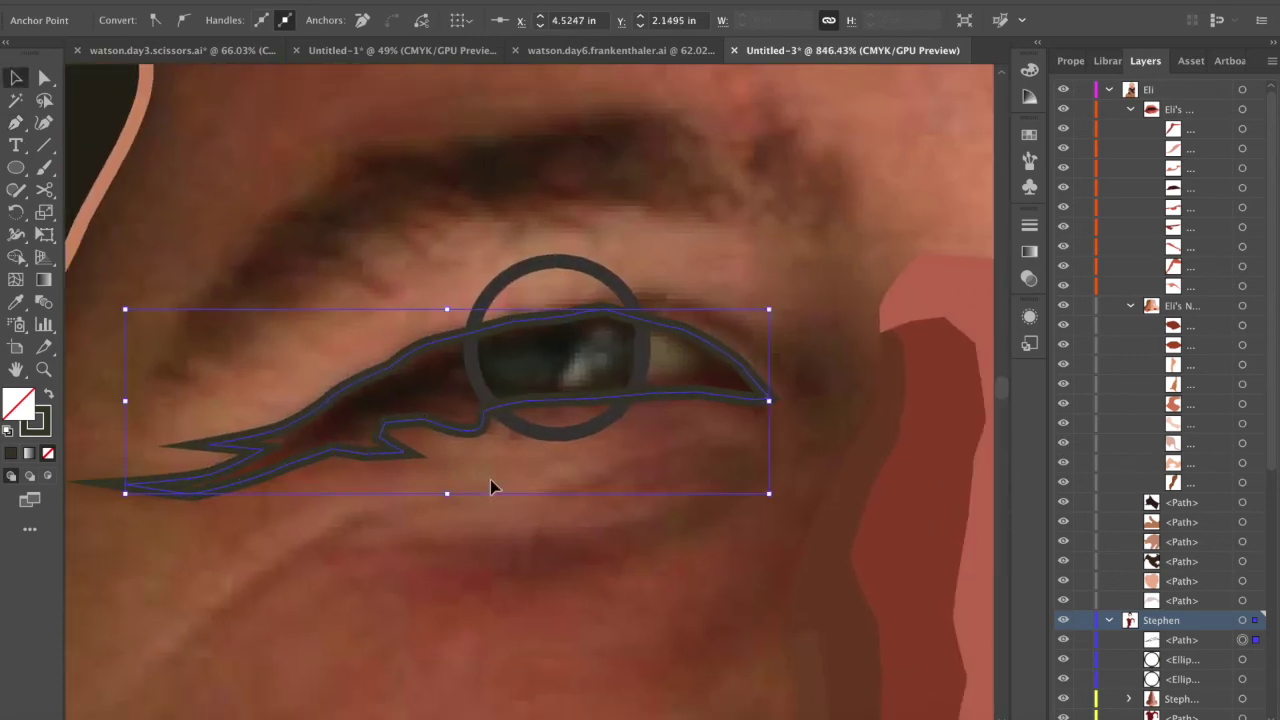
- Split the eye outline and the overlapping iris circle into separate pieces with the Shape Builder
{"action": "left_click", "coordinate": [585, 267], "text": "shift"}
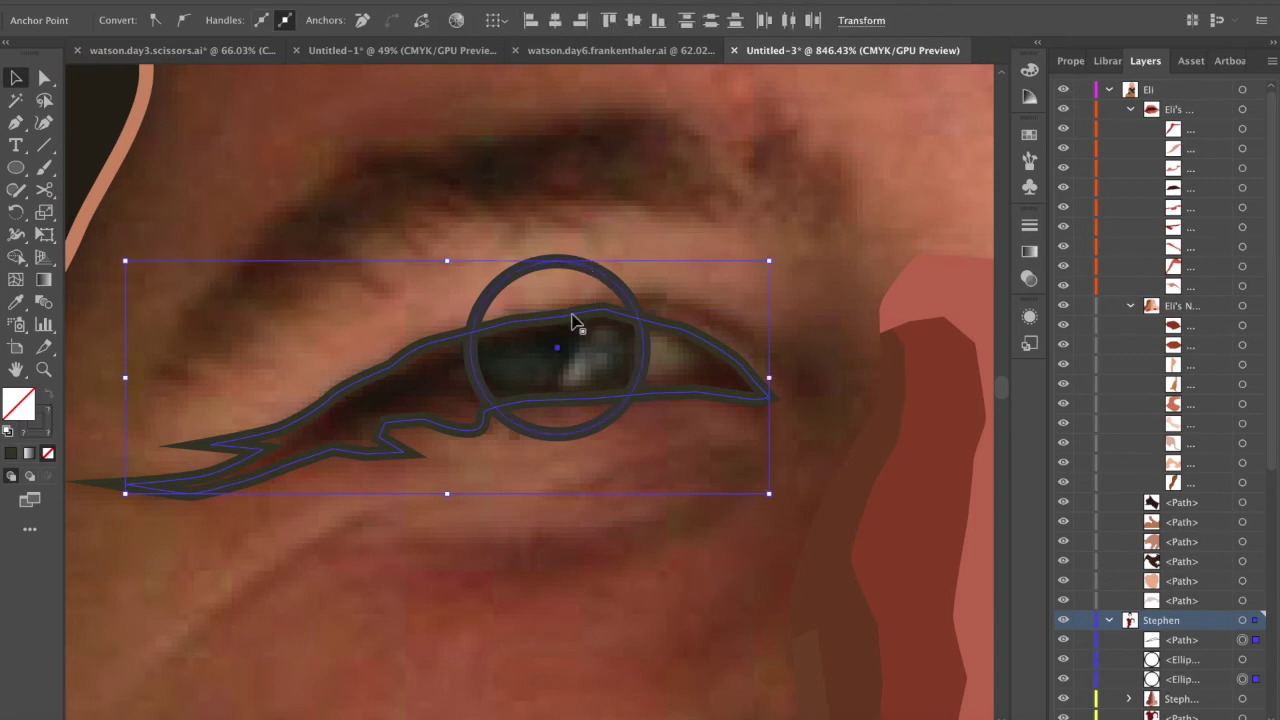
{"action": "key", "text": "shift+m"}
{"action": "left_click", "coordinate": [593, 347]}
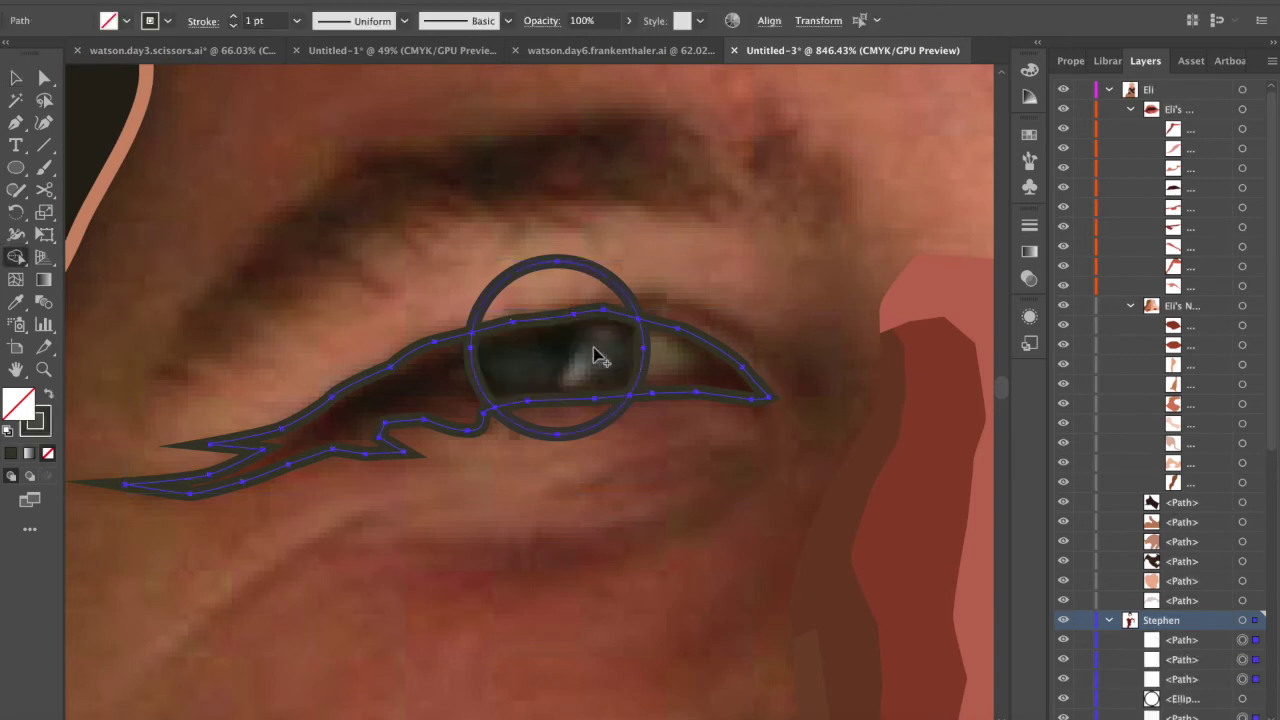
{"action": "left_click", "coordinate": [494, 437]}
{"action": "key", "text": "v"}
{"action": "left_click", "coordinate": [376, 256]}
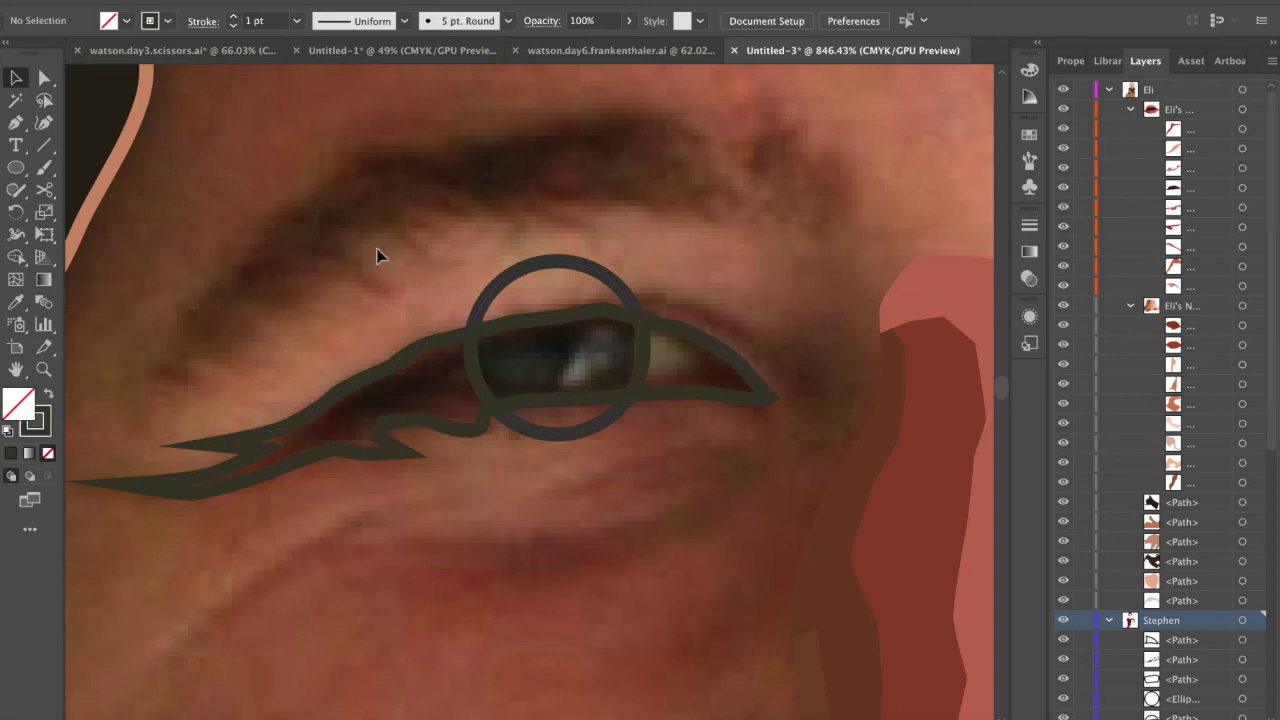
- Delete the leftover iris circle arcs above and below the eye on the photo's left side
{"action": "left_click", "coordinate": [528, 266]}
{"action": "key", "text": "Delete"}
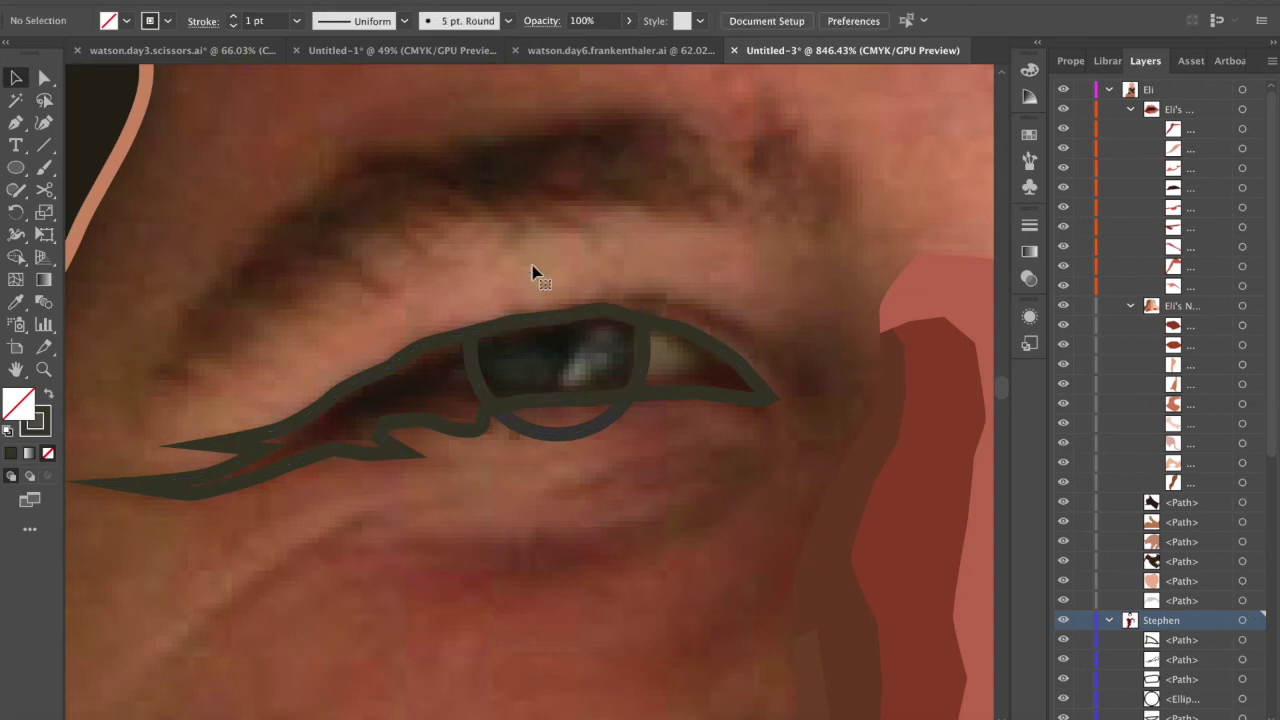
{"action": "left_click", "coordinate": [600, 428]}
{"action": "key", "text": "Delete"}
- Fill this eye's pieces: olive sampled from the photo for the inner corner, near-black for the outer corner and dark olive for the iris
{"action": "left_click", "coordinate": [684, 331]}
{"action": "key", "text": "i"}
{"action": "left_click", "coordinate": [682, 348]}
{"action": "key", "text": "v"}
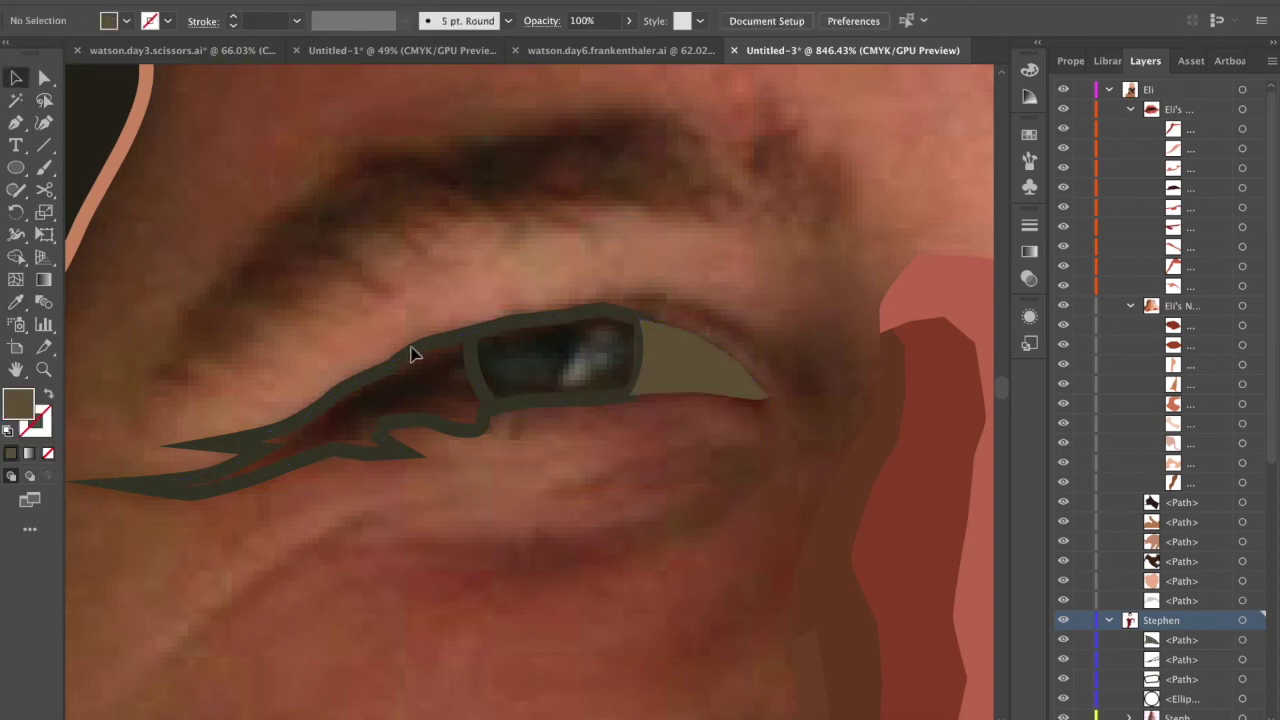
{"action": "left_click", "coordinate": [413, 348]}
{"action": "left_click", "coordinate": [567, 383]}
{"action": "key", "text": "shift+x"}
- Start an unfilled dark outline on the father's eye on the photo's right side, tracing the fold at its inner corner
{"action": "key", "text": "p"}
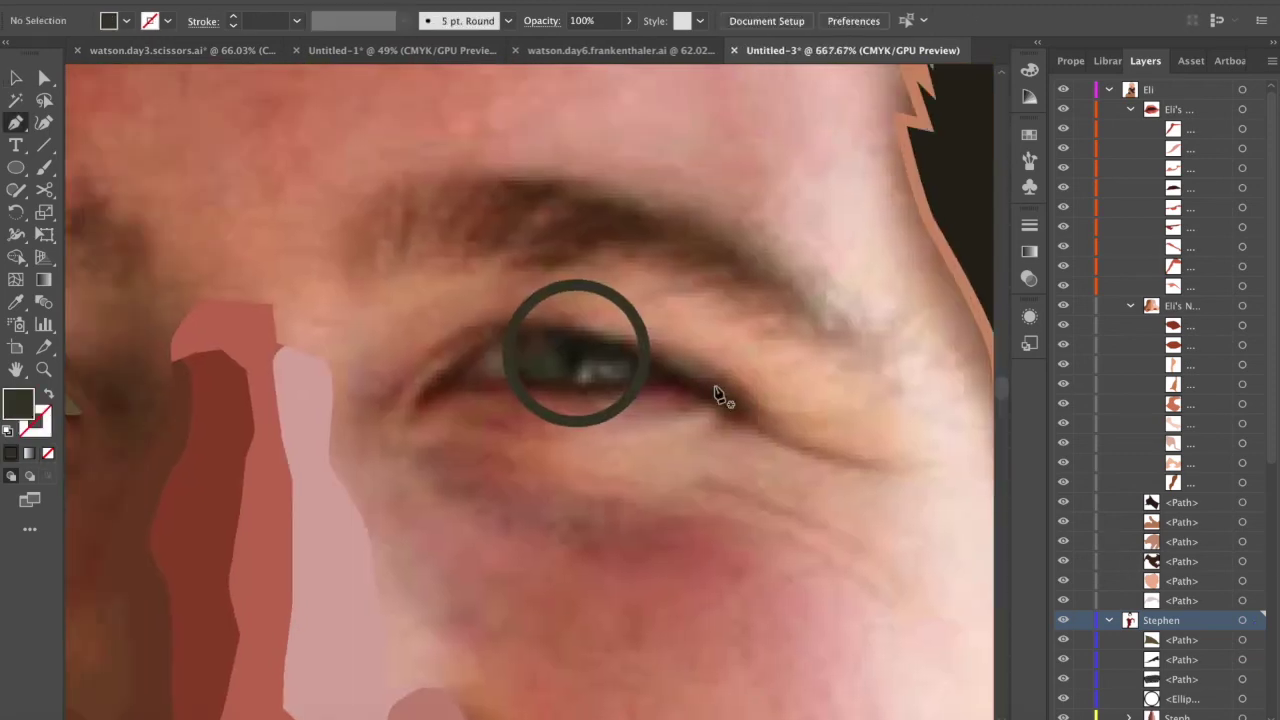
{"action": "left_click", "coordinate": [373, 401]}
{"action": "left_click", "coordinate": [409, 364]}
{"action": "left_click", "coordinate": [446, 331]}
{"action": "left_click", "coordinate": [408, 345]}
{"action": "left_click", "coordinate": [415, 322]}
{"action": "left_click", "coordinate": [440, 306]}
{"action": "left_click", "coordinate": [489, 294]}
{"action": "left_click", "coordinate": [48, 393]}
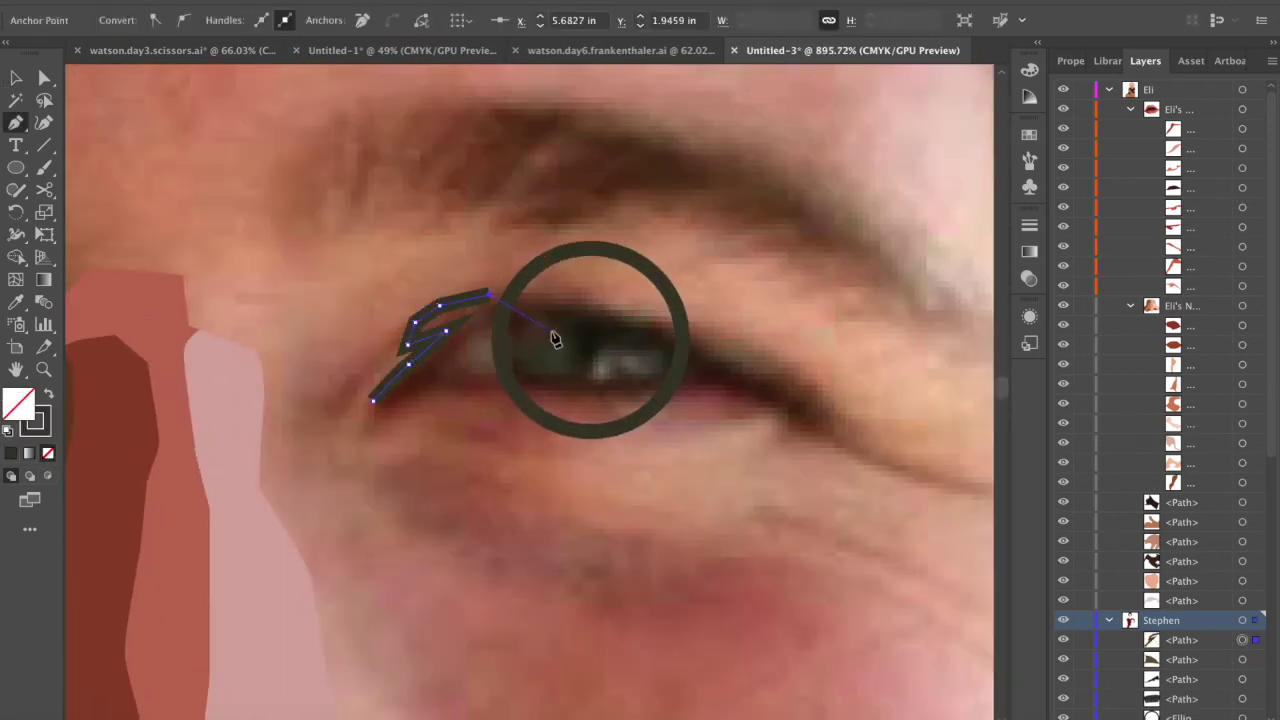
- Extend the outline along the upper lid, across the iris circle to the outer corner of the eye
{"action": "left_click", "coordinate": [578, 298]}
{"action": "left_click_drag", "start_coordinate": [578, 297], "coordinate": [601, 301]}
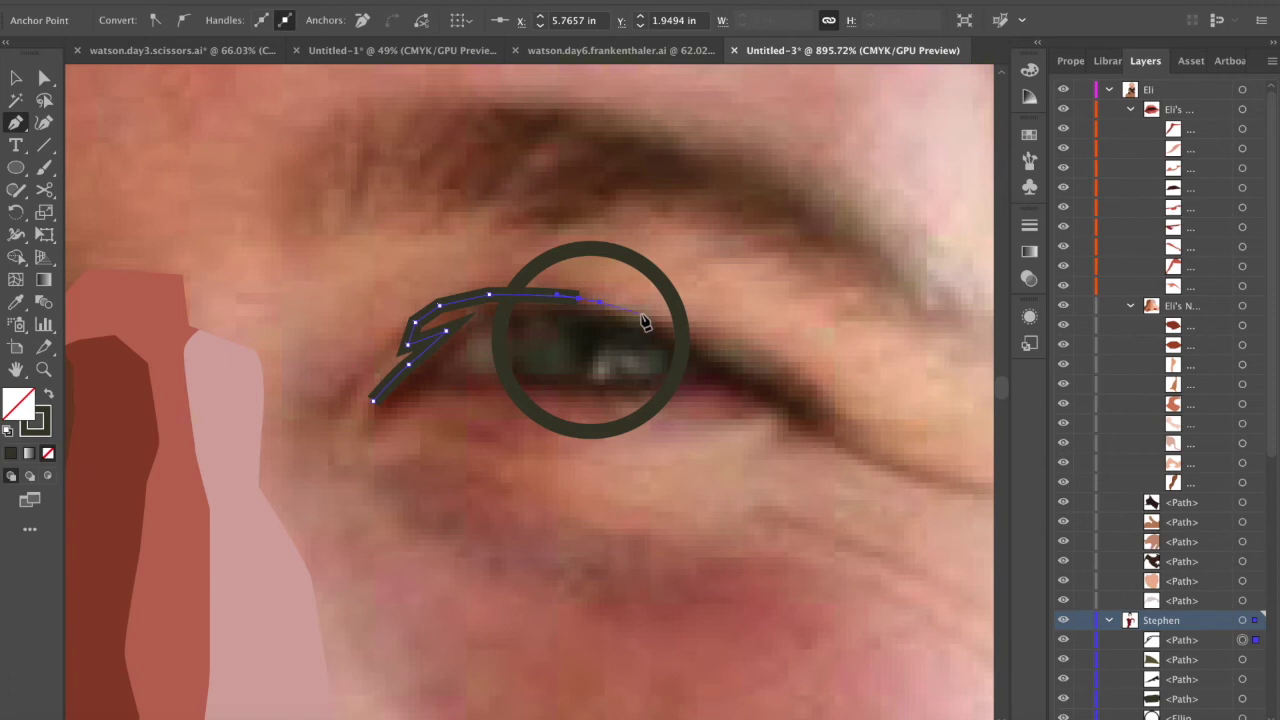
{"action": "left_click", "coordinate": [645, 318]}
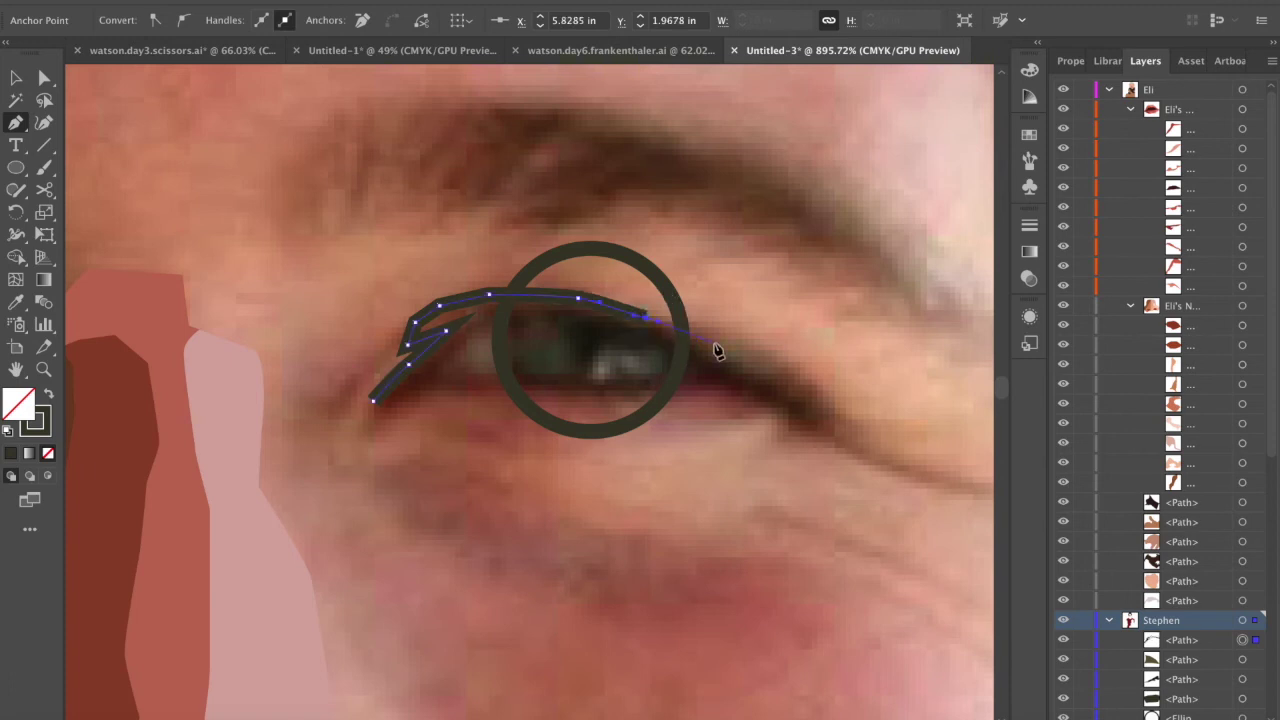
{"action": "left_click_drag", "start_coordinate": [721, 353], "coordinate": [808, 381]}
{"action": "left_click", "coordinate": [823, 396]}
{"action": "left_click", "coordinate": [853, 425]}
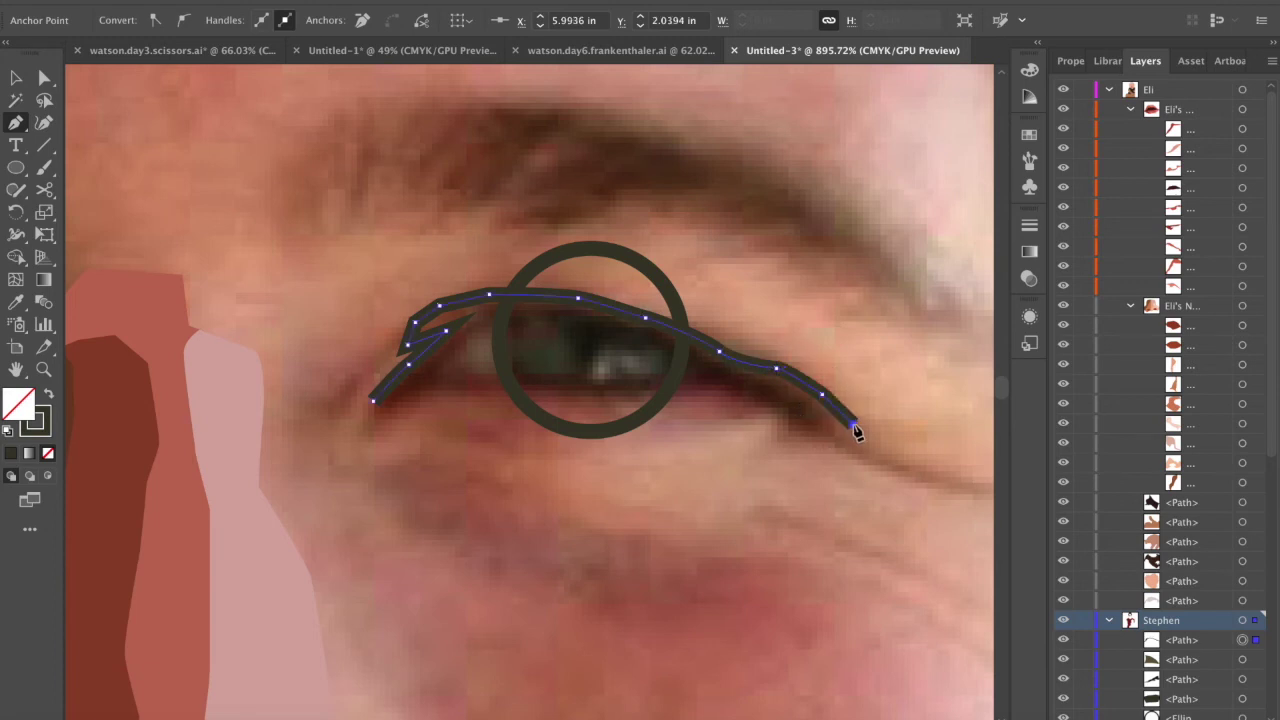
{"action": "left_click_drag", "start_coordinate": [840, 432], "coordinate": [843, 436]}
- Add the pointed outer lash tip, trace back along the lower lid and close the outline at the inner corner
{"action": "scroll", "coordinate": [847, 443], "scroll_direction": "left", "scroll_amount": 10}
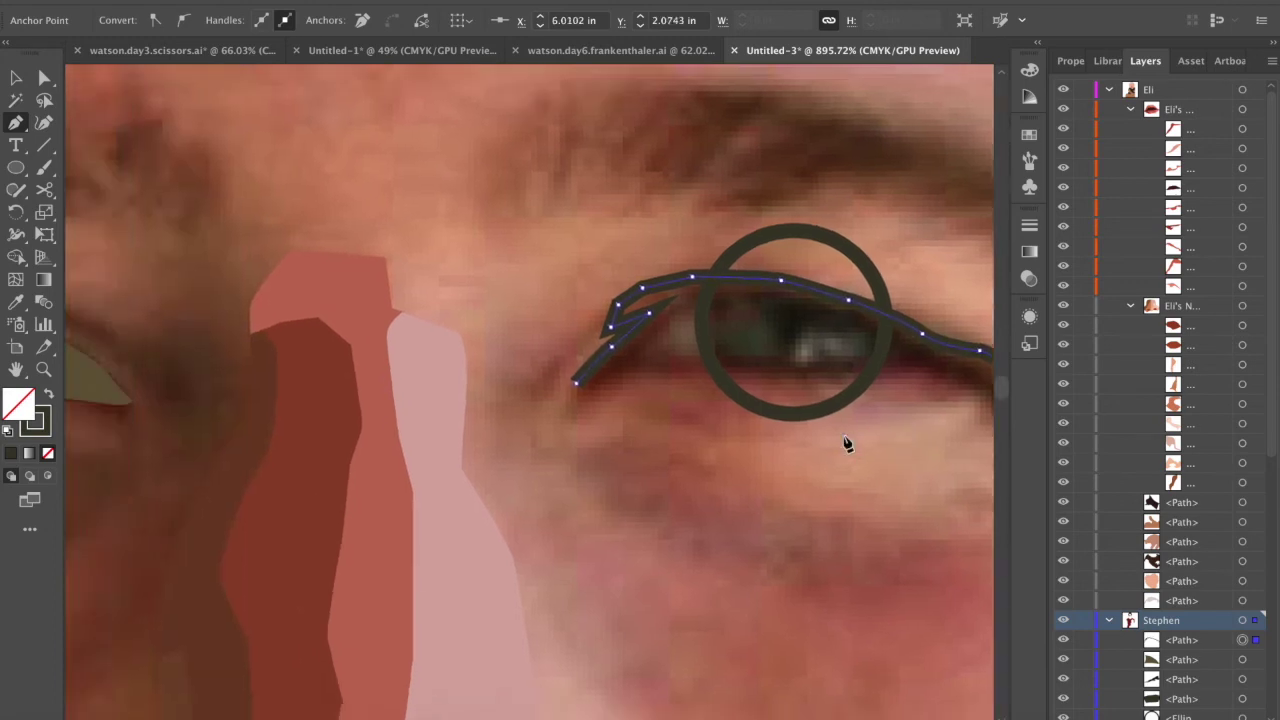
{"action": "scroll", "coordinate": [847, 443], "scroll_direction": "left", "scroll_amount": 3}
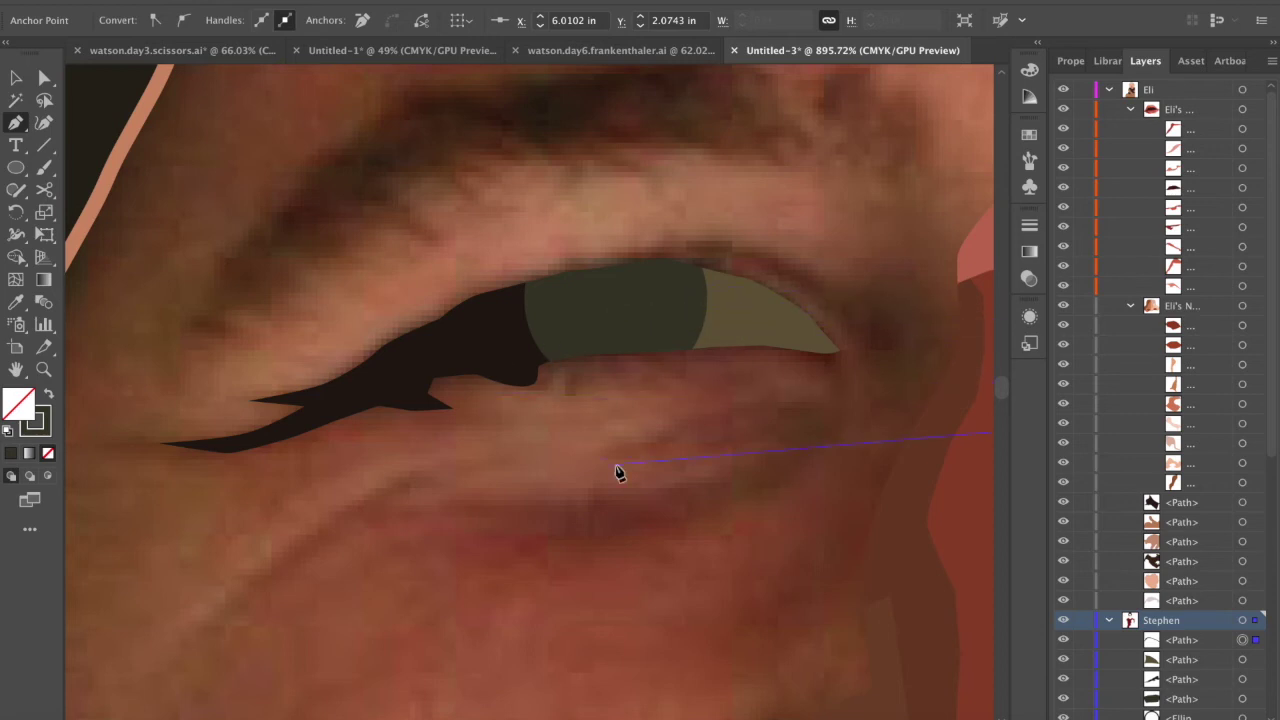
{"action": "scroll", "coordinate": [784, 400], "scroll_direction": "right", "scroll_amount": 3}
{"action": "scroll", "coordinate": [785, 407], "scroll_direction": "right", "scroll_amount": 1}
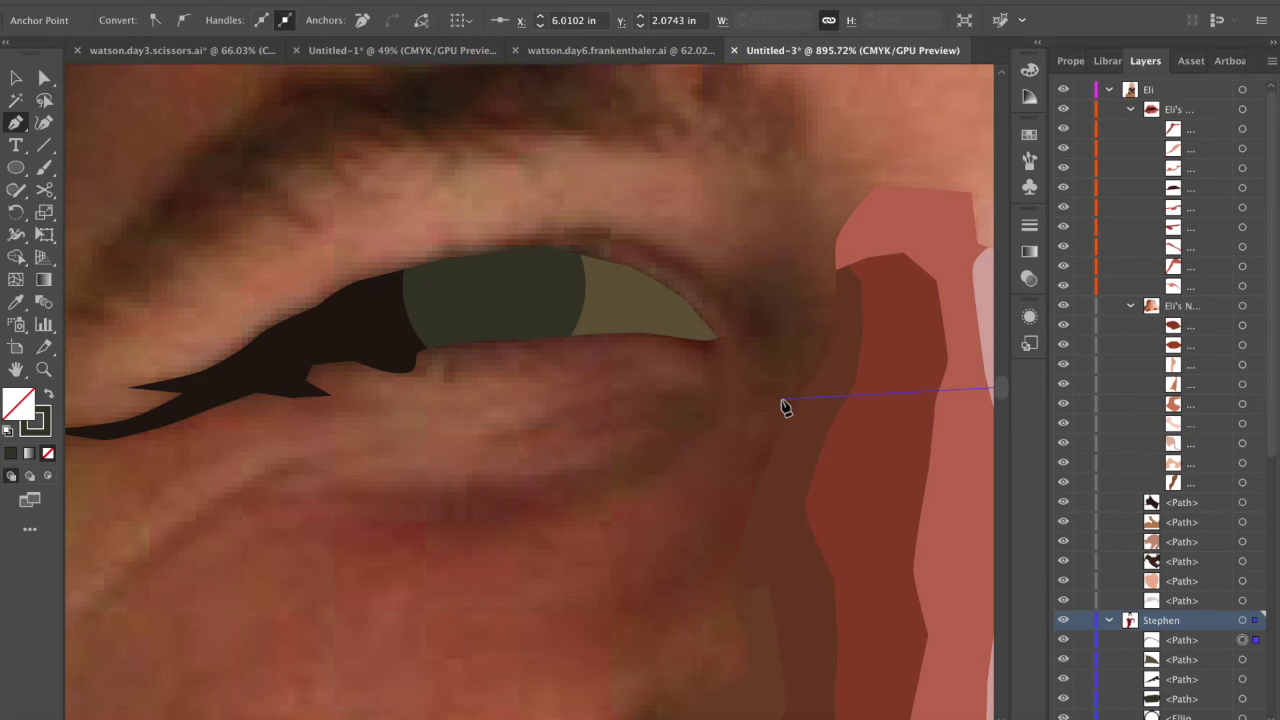
{"action": "scroll", "coordinate": [785, 407], "scroll_direction": "right", "scroll_amount": 20}
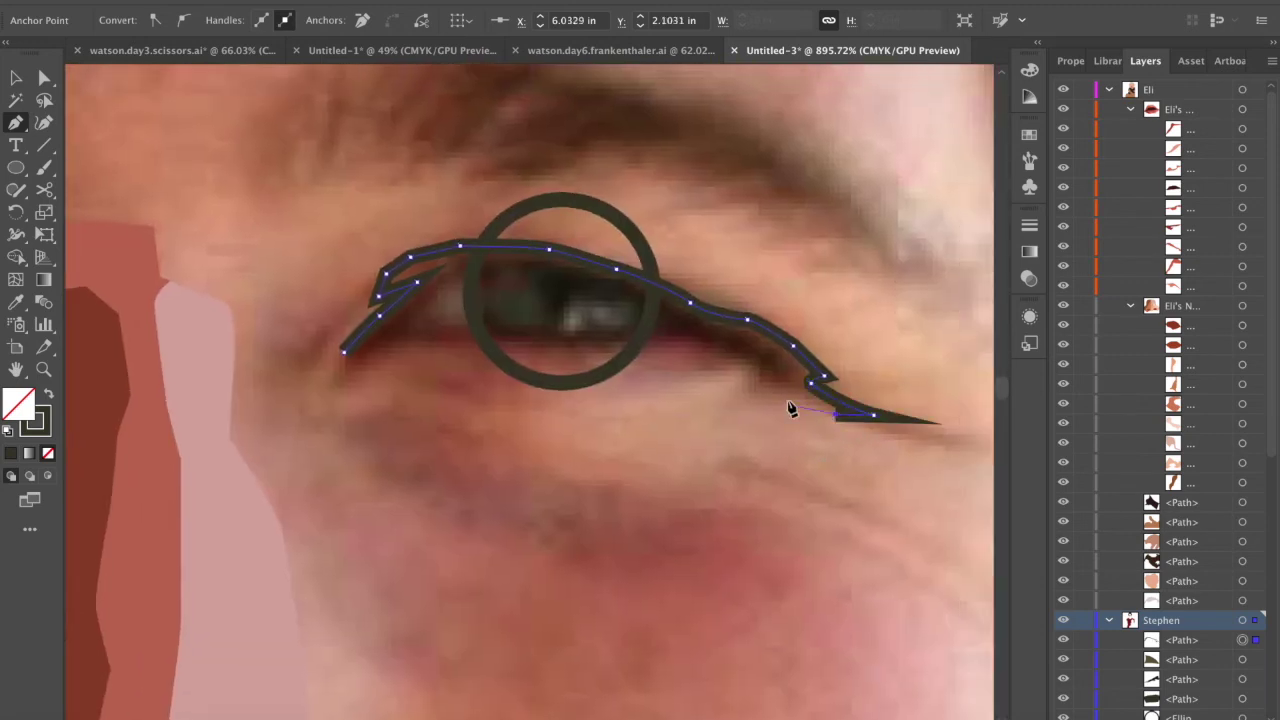
{"action": "left_click", "coordinate": [784, 389]}
{"action": "left_click", "coordinate": [743, 362]}
{"action": "left_click", "coordinate": [716, 365]}
{"action": "left_click", "coordinate": [657, 345]}
{"action": "left_click", "coordinate": [595, 354]}
{"action": "left_click", "coordinate": [544, 348]}
{"action": "left_click", "coordinate": [446, 344]}
{"action": "left_click", "coordinate": [402, 347]}
{"action": "left_click", "coordinate": [337, 385]}
{"action": "left_click", "coordinate": [344, 352]}
{"action": "scroll", "coordinate": [448, 418], "scroll_direction": "left", "scroll_amount": 3}
{"action": "key", "text": "v"}
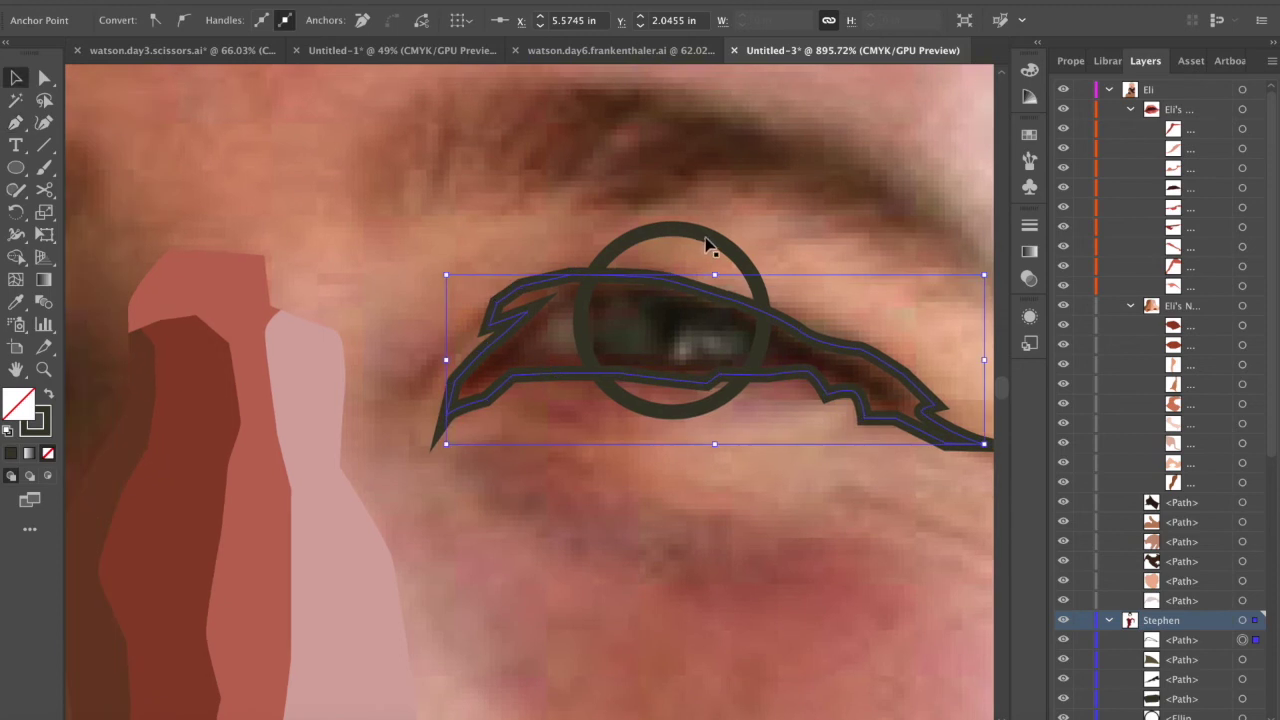
- Use the Shape Builder to divide the second eye's outline and its iris circle into separate pieces
{"action": "left_click", "coordinate": [706, 243], "text": "shift"}
{"action": "key", "text": "shift+m"}
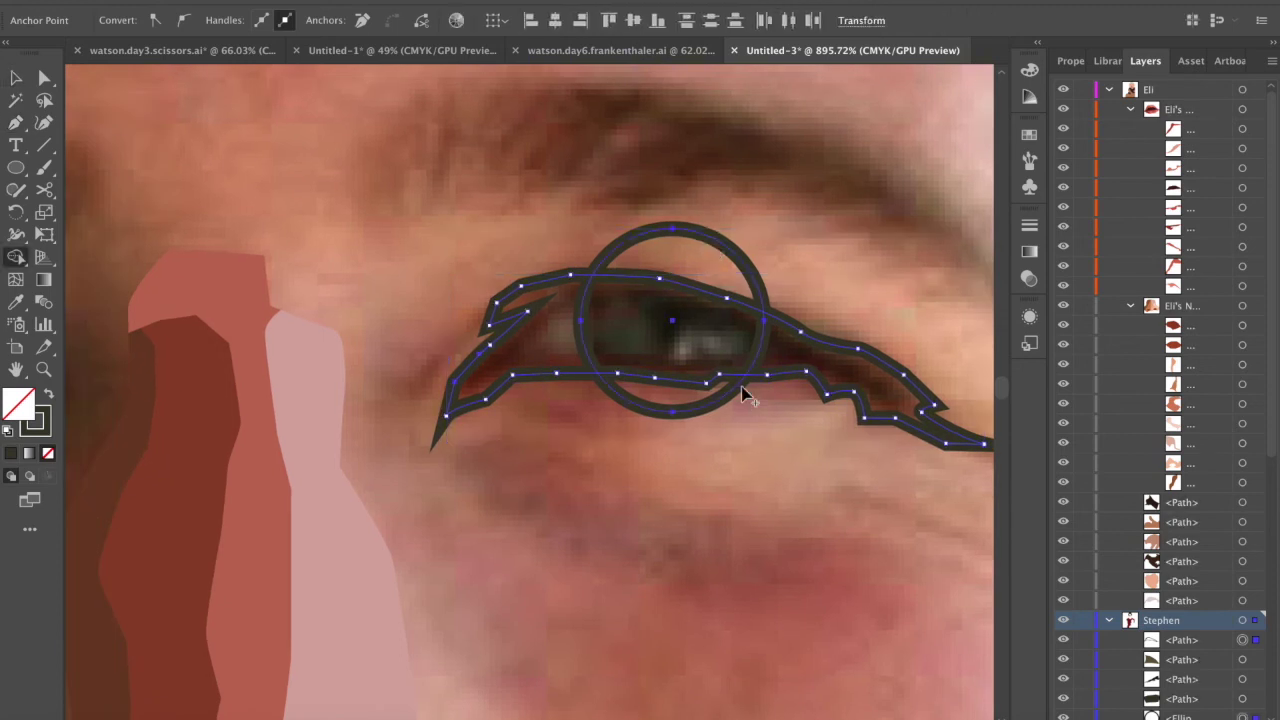
{"action": "left_click", "coordinate": [640, 338]}
{"action": "key", "text": "v"}
{"action": "left_click", "coordinate": [450, 248]}
- Delete the iris circle arcs sticking out above and below the second eye
{"action": "left_click", "coordinate": [670, 232]}
{"action": "key", "text": "Delete"}
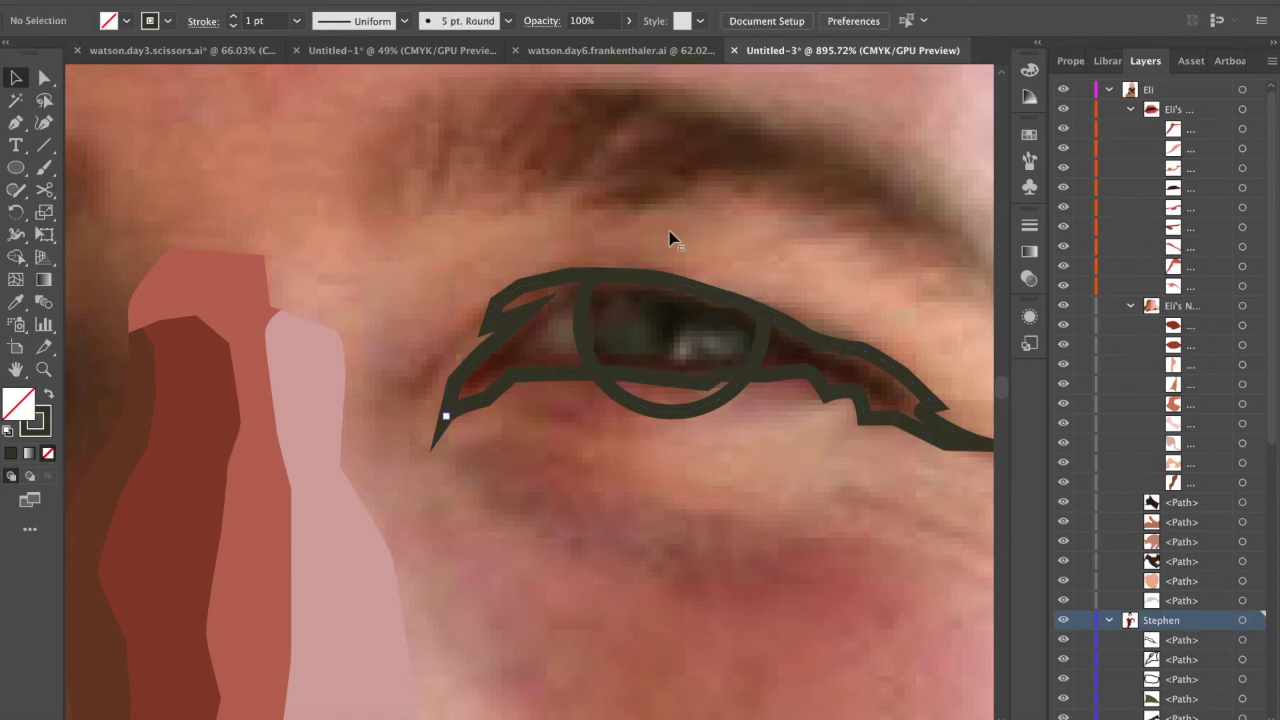
{"action": "left_click", "coordinate": [644, 405]}
{"action": "key", "text": "Delete"}
- Fill the second eye's inner corner piece with a greyish brown sampled from the photo
{"action": "scroll", "coordinate": [644, 405], "scroll_direction": "right", "scroll_amount": 2}
{"action": "scroll", "coordinate": [644, 405], "scroll_direction": "down", "scroll_amount": 1}
{"action": "left_click", "coordinate": [451, 297]}
{"action": "key", "text": "i"}
{"action": "left_click", "coordinate": [501, 297]}
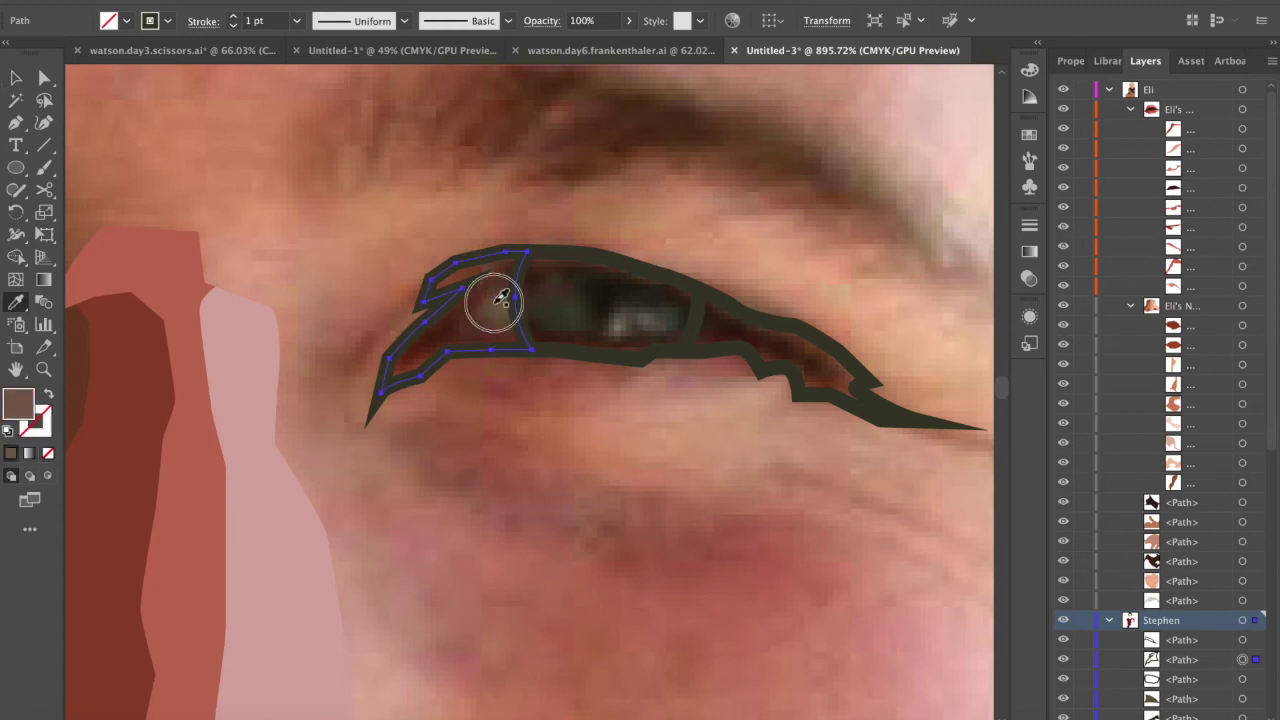
{"action": "key", "text": "v"}
- Fill the second eye's outer corner with near-black sampled from the photo and turn the iris outline into a dark olive fill
{"action": "left_click", "coordinate": [750, 328]}
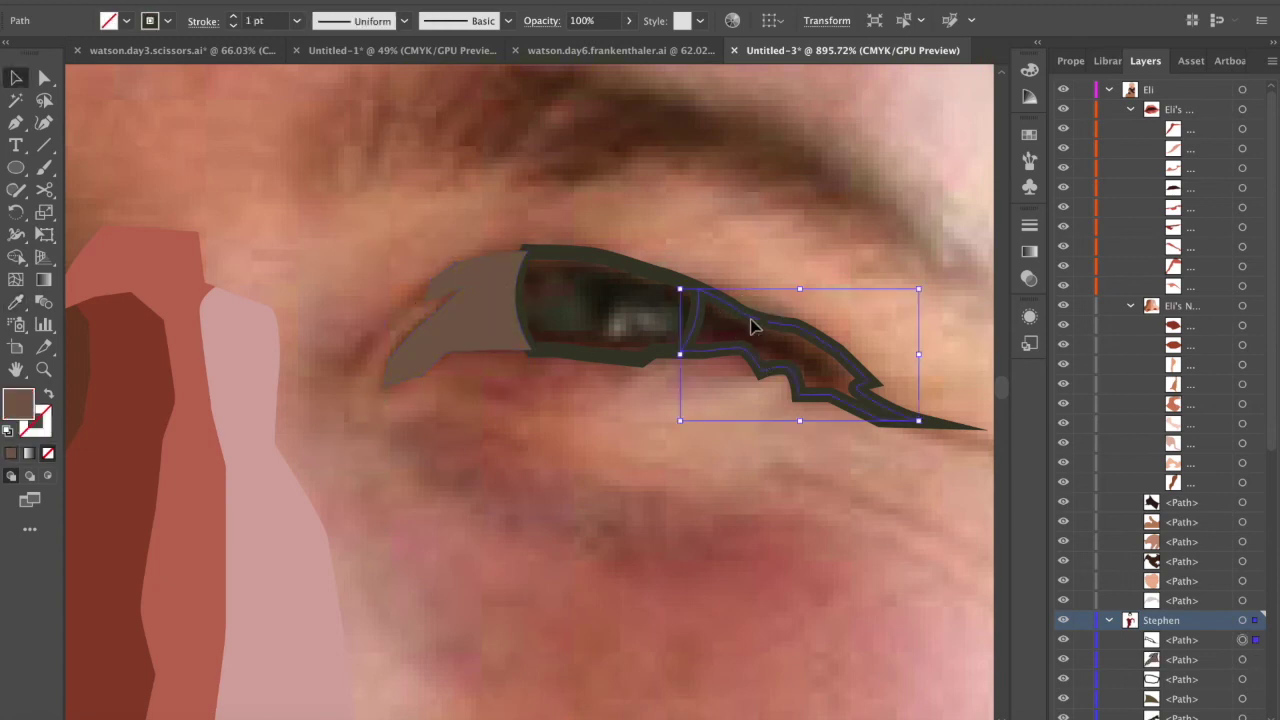
{"action": "key", "text": "i"}
{"action": "left_click", "coordinate": [741, 392]}
{"action": "key", "text": "v"}
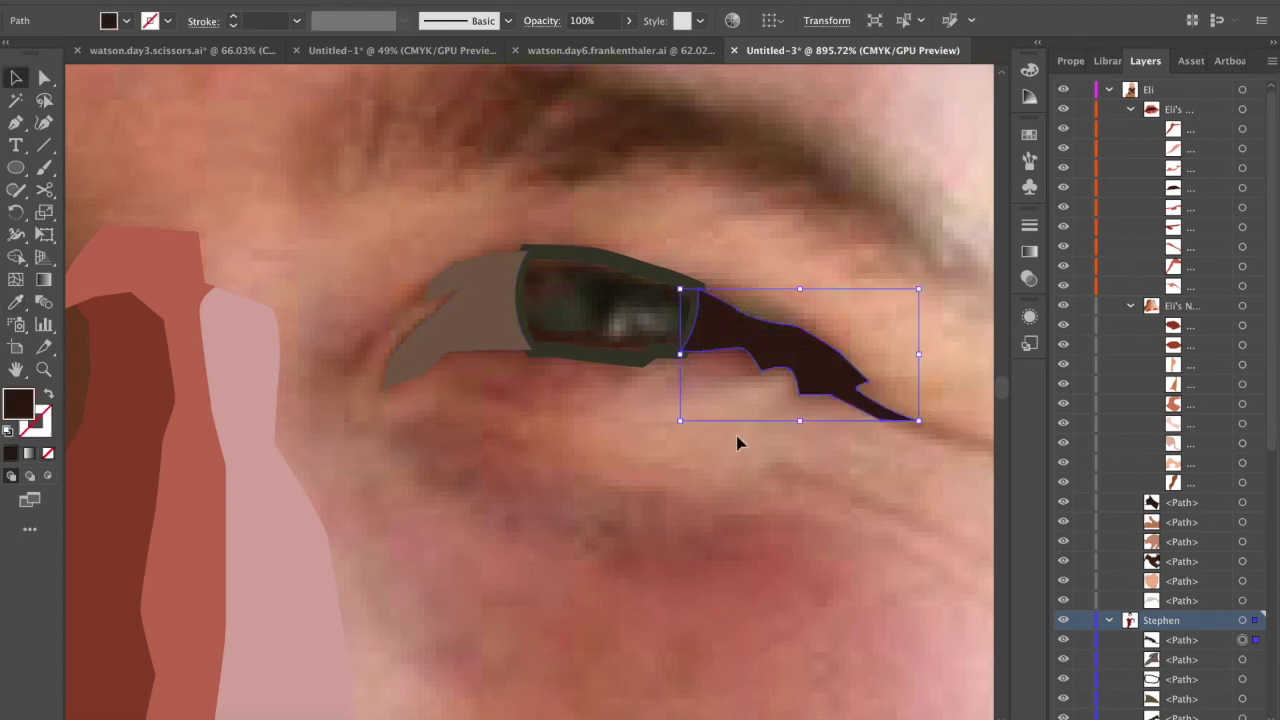
{"action": "left_click", "coordinate": [607, 268]}
{"action": "key", "text": "shift+x"}
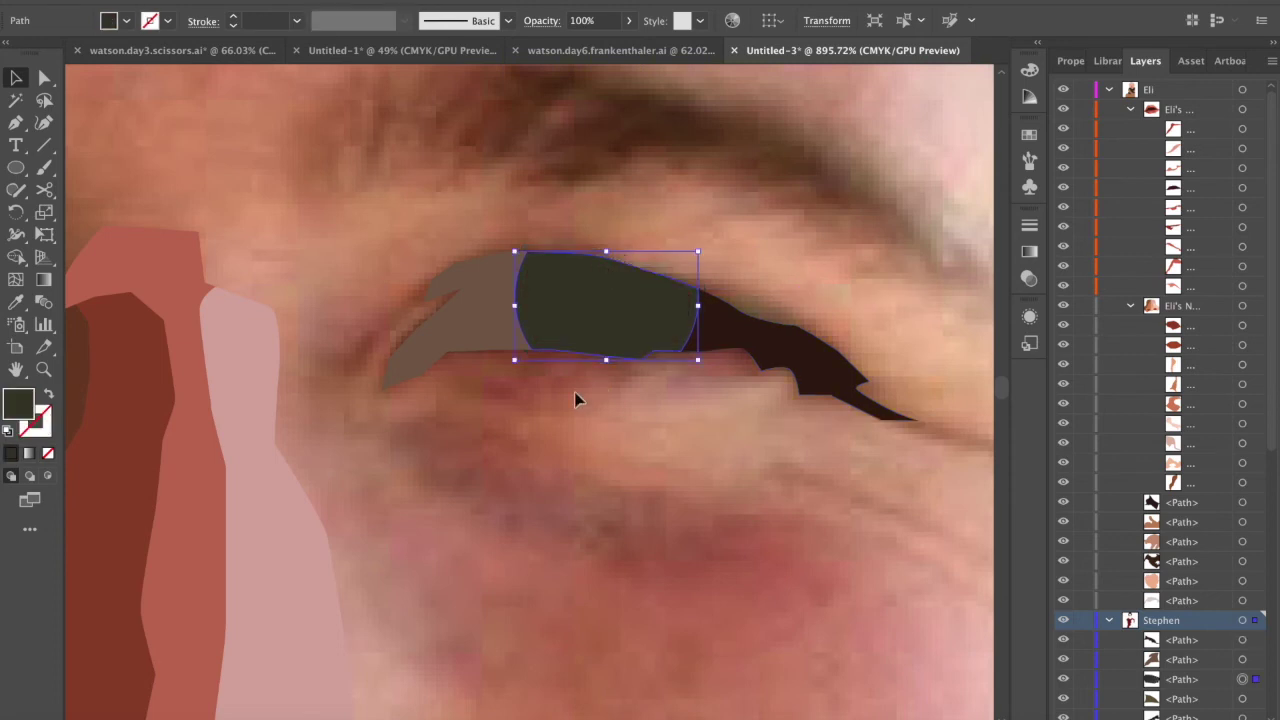
- Create a sublayer in the father's layer and name it after him and his eyes
{"action": "scroll", "coordinate": [575, 400], "scroll_direction": "down", "scroll_amount": 10}
{"action": "scroll", "coordinate": [575, 400], "scroll_direction": "left", "scroll_amount": 2}
{"action": "left_click", "coordinate": [741, 462]}
{"action": "scroll", "coordinate": [741, 462], "scroll_direction": "left", "scroll_amount": 1}
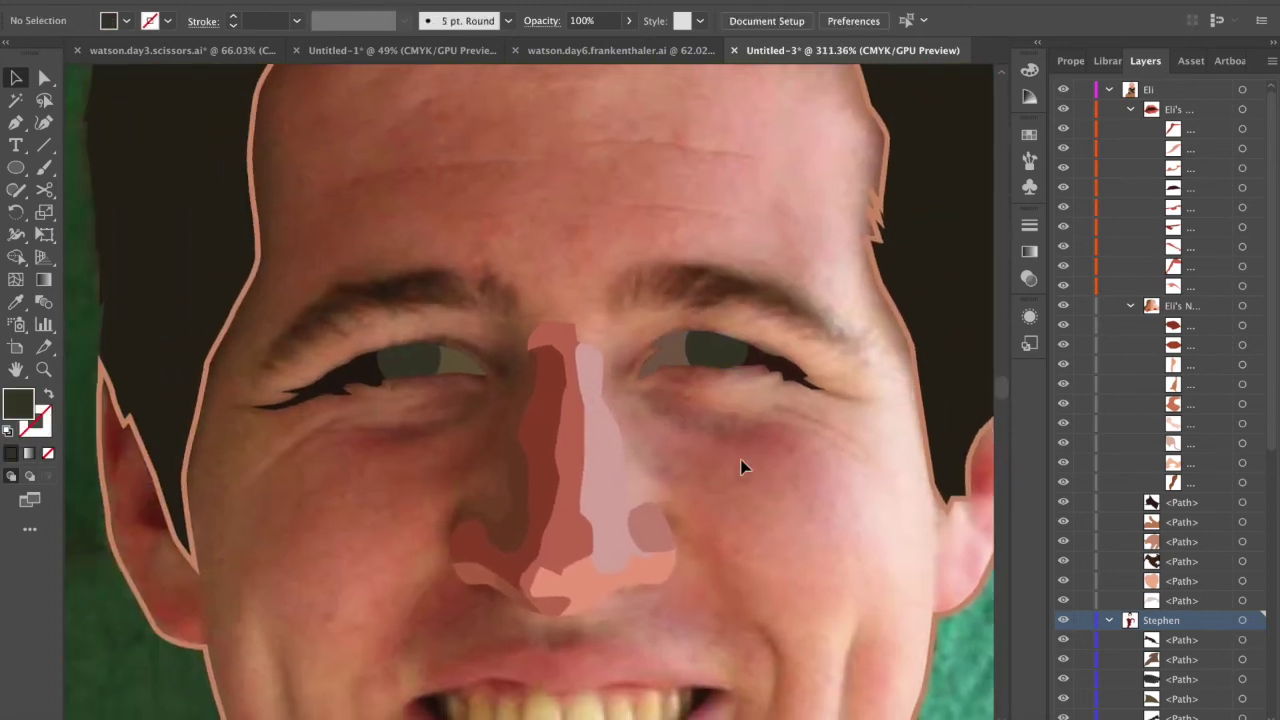
{"action": "scroll", "coordinate": [742, 464], "scroll_direction": "left", "scroll_amount": 1}
{"action": "scroll", "coordinate": [1224, 553], "scroll_direction": "down", "scroll_amount": 5}
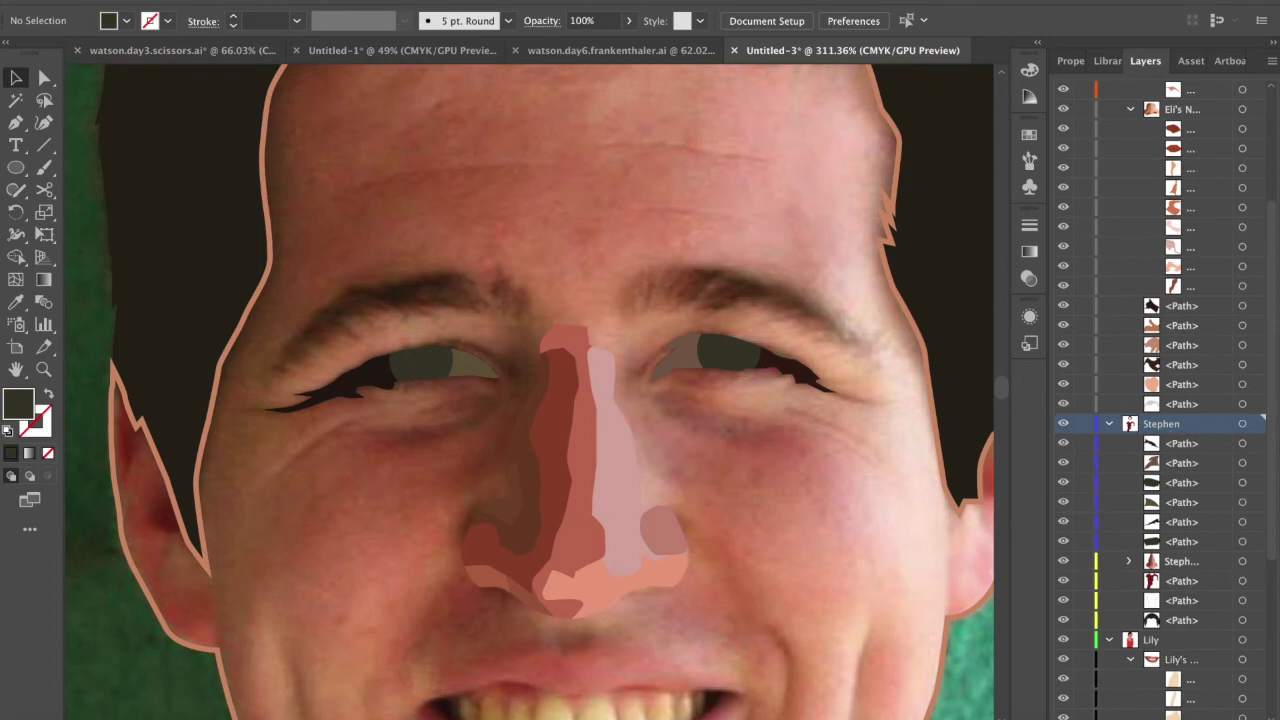
{"action": "left_click", "coordinate": [1195, 718]}
{"action": "double_click", "coordinate": [1186, 443]}
{"action": "type", "text": "Stephen"}
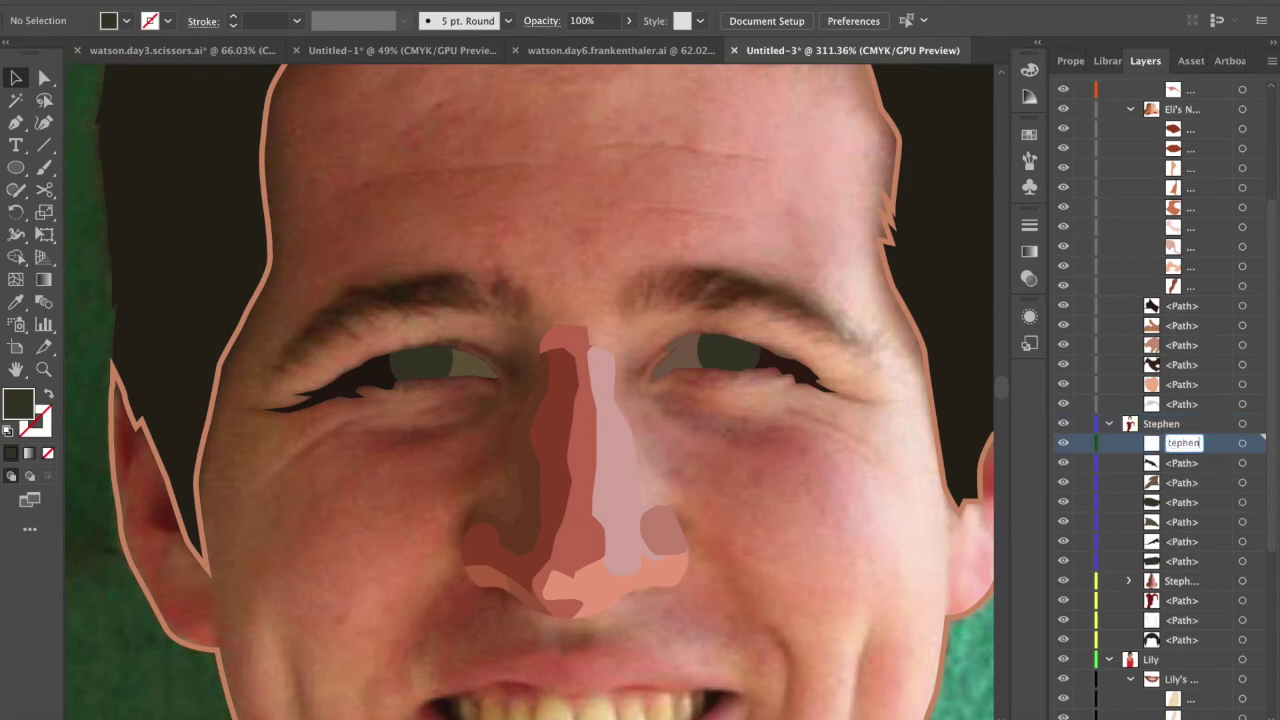
{"action": "type", "text": "'s Eye"}
{"action": "key", "text": "Return"}
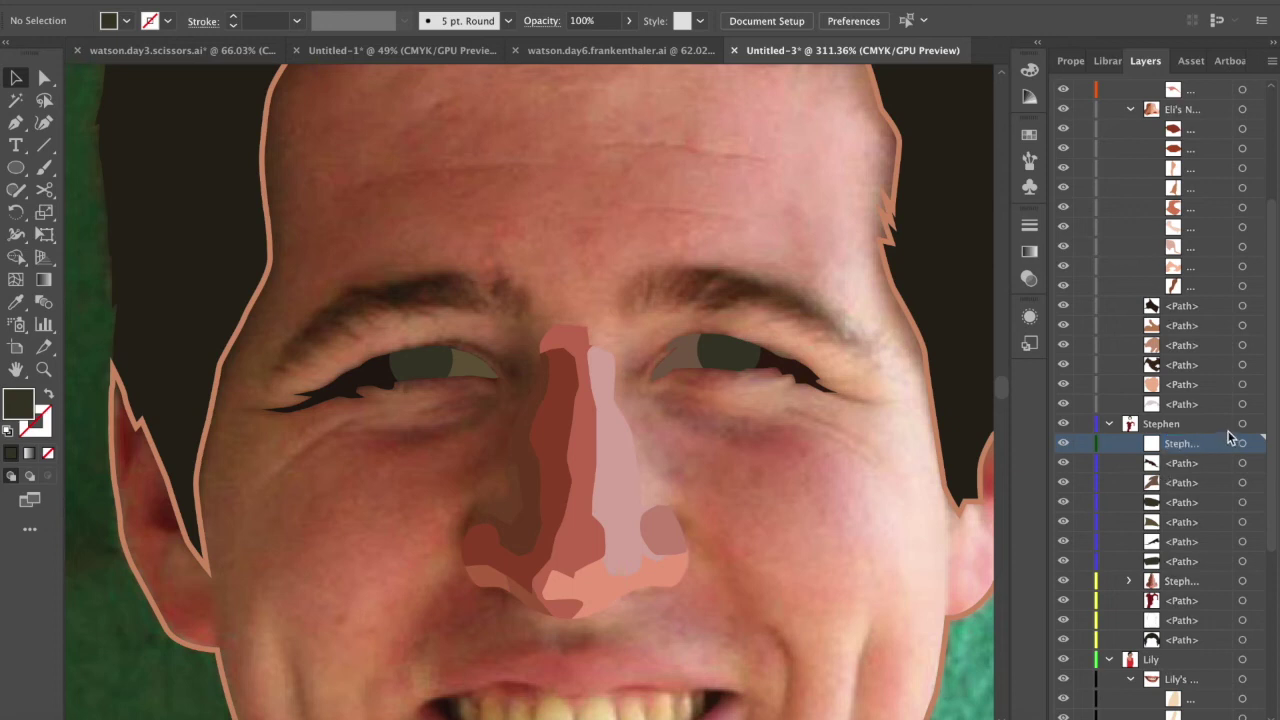
- Move the six eye paths into the new eye sublayer
{"action": "left_click", "coordinate": [1172, 466]}
{"action": "left_click", "coordinate": [1176, 563], "text": "shift"}
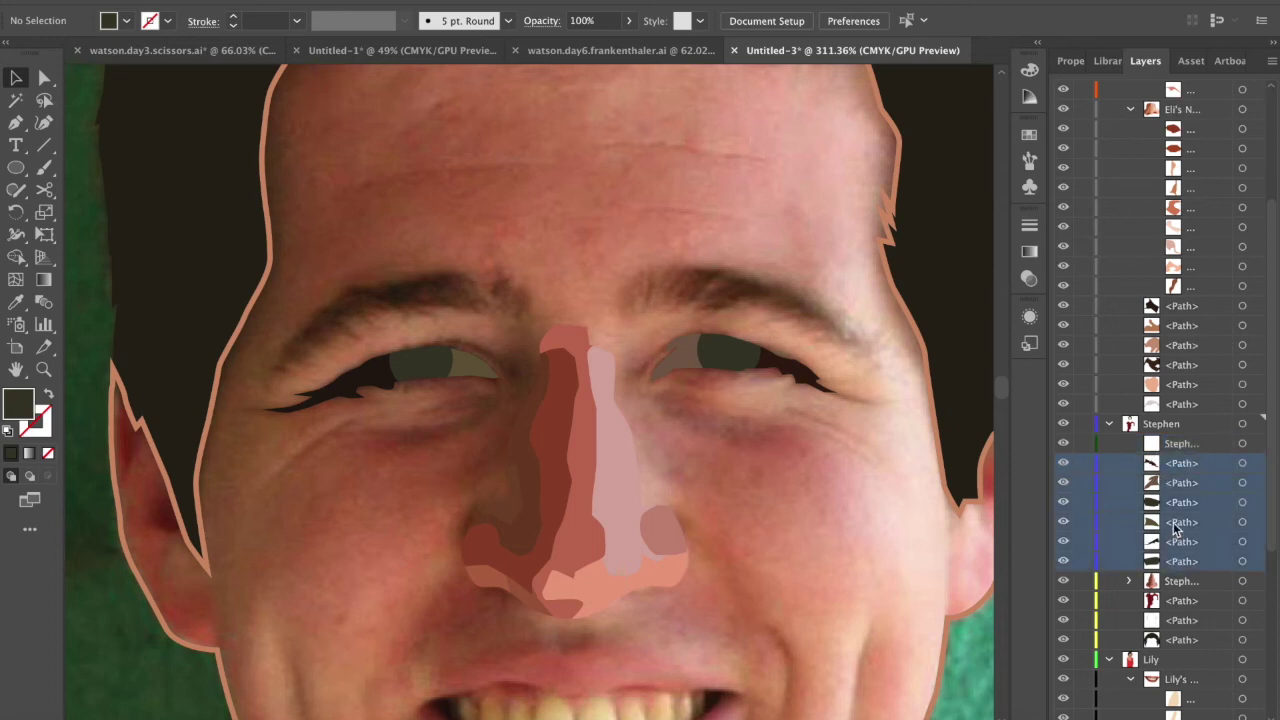
{"action": "left_click_drag", "start_coordinate": [1187, 466], "coordinate": [1181, 445]}
- Fill the father's face shape with its skin colour to check the eyes against it, and switch it back to an outline
{"action": "scroll", "coordinate": [775, 484], "scroll_direction": "down", "scroll_amount": 5}
{"action": "left_click", "coordinate": [836, 524]}
{"action": "key", "text": "shift+x"}
{"action": "left_click", "coordinate": [924, 545]}
{"action": "scroll", "coordinate": [637, 303], "scroll_direction": "up", "scroll_amount": 5}
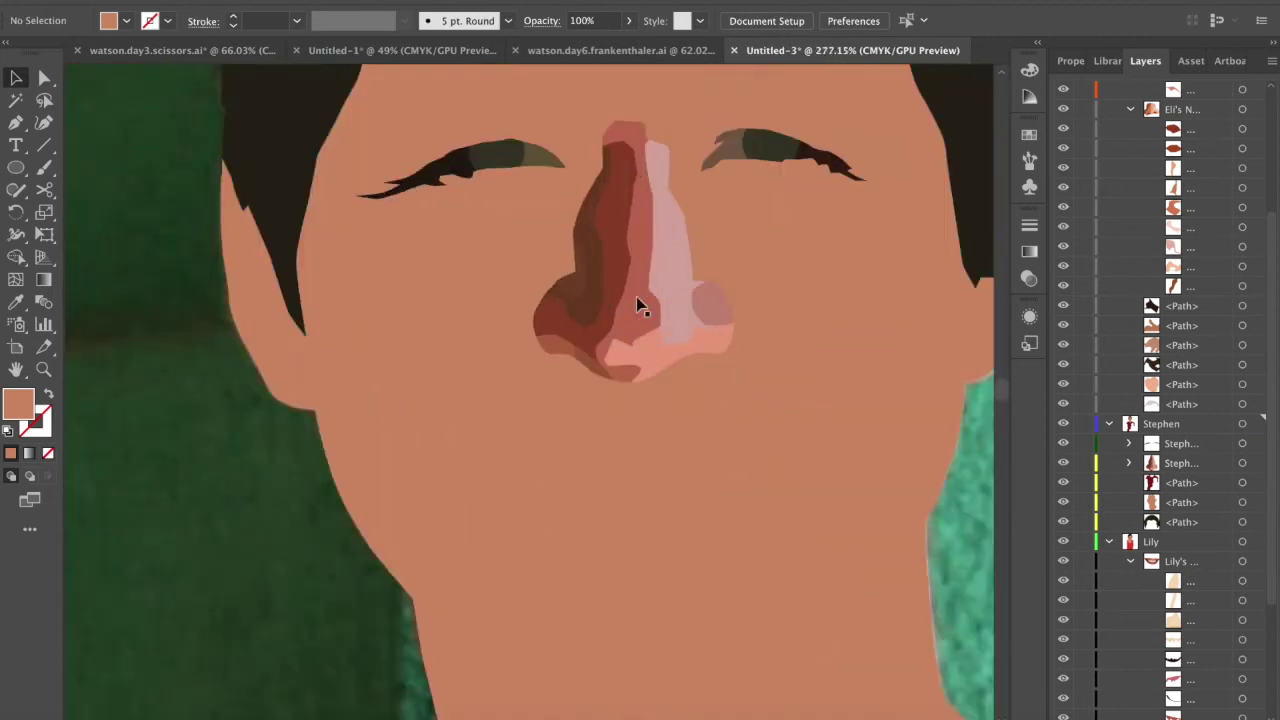
{"action": "left_click", "coordinate": [672, 398]}
{"action": "key", "text": "shift+x"}
- Swap fill and stroke on the inner corner piece of the eye on the photo's left side to reveal the photo beneath
{"action": "scroll", "coordinate": [678, 394], "scroll_direction": "up", "scroll_amount": 5}
{"action": "left_click", "coordinate": [488, 390]}
{"action": "key", "text": "shift+x"}
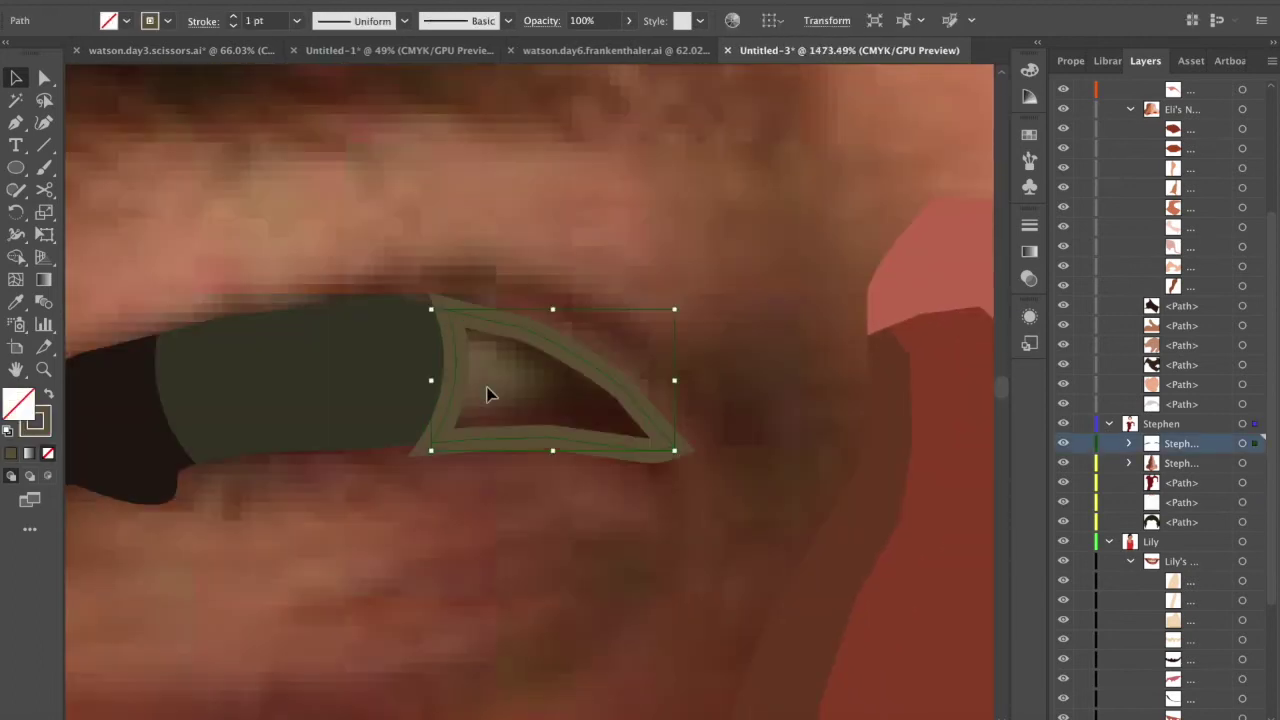
{"action": "scroll", "coordinate": [514, 460], "scroll_direction": "left", "scroll_amount": 1}
{"action": "scroll", "coordinate": [513, 467], "scroll_direction": "left", "scroll_amount": 2}
- Draw an unfilled outline around the lighter patch of the eye white, starting and ending inside the iris
{"action": "key", "text": "p"}
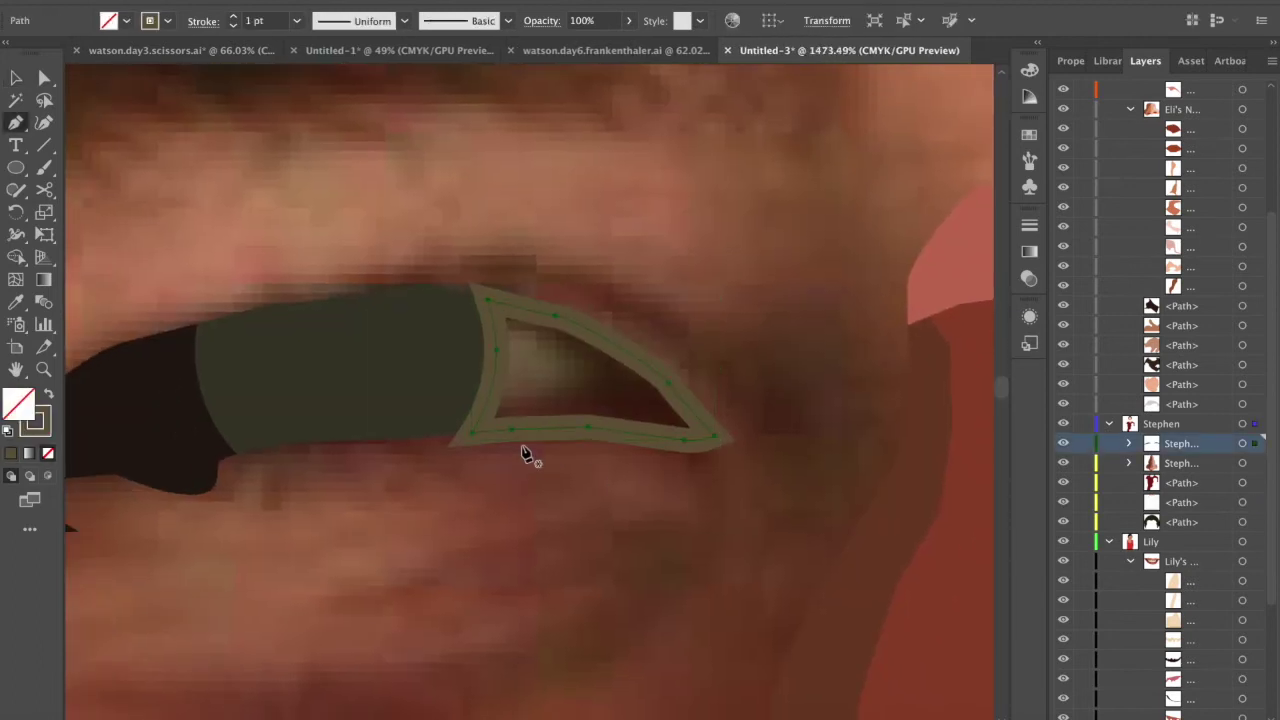
{"action": "scroll", "coordinate": [523, 451], "scroll_direction": "up", "scroll_amount": 3}
{"action": "left_click", "coordinate": [418, 420]}
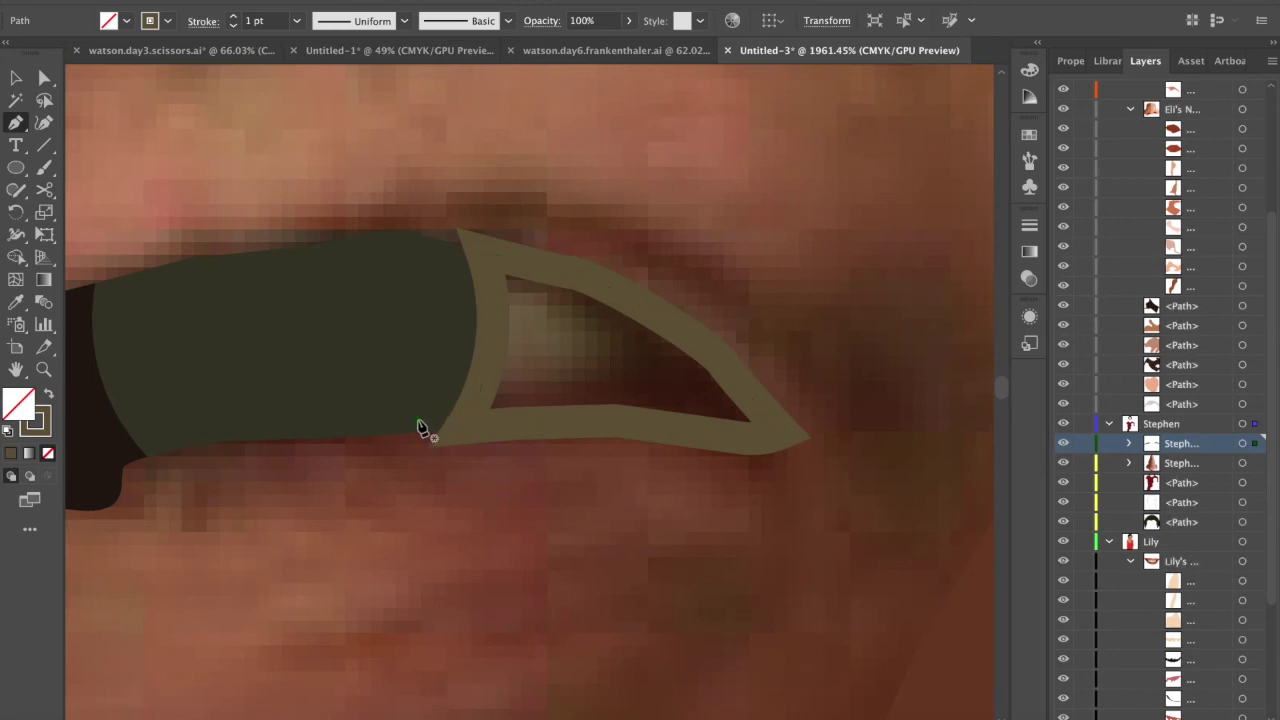
{"action": "left_click", "coordinate": [541, 375]}
{"action": "left_click", "coordinate": [592, 367]}
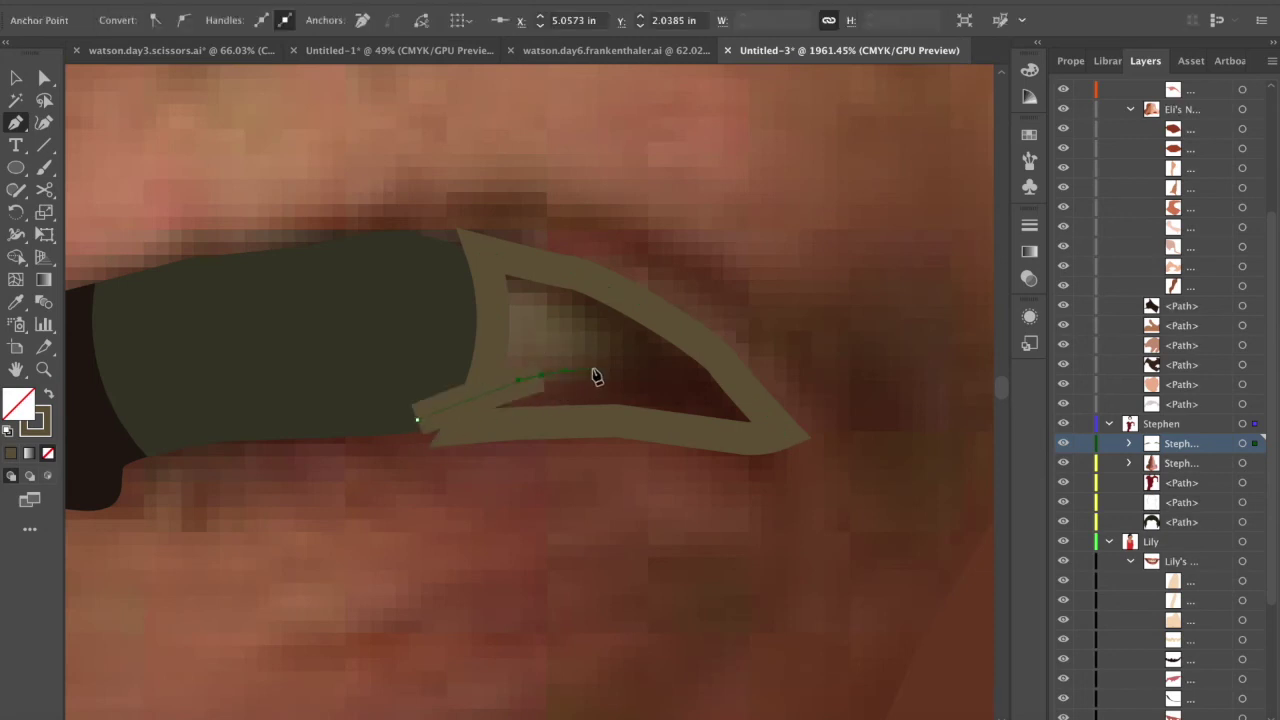
{"action": "left_click", "coordinate": [594, 328]}
{"action": "left_click_drag", "start_coordinate": [594, 330], "coordinate": [558, 313]}
{"action": "left_click", "coordinate": [549, 296]}
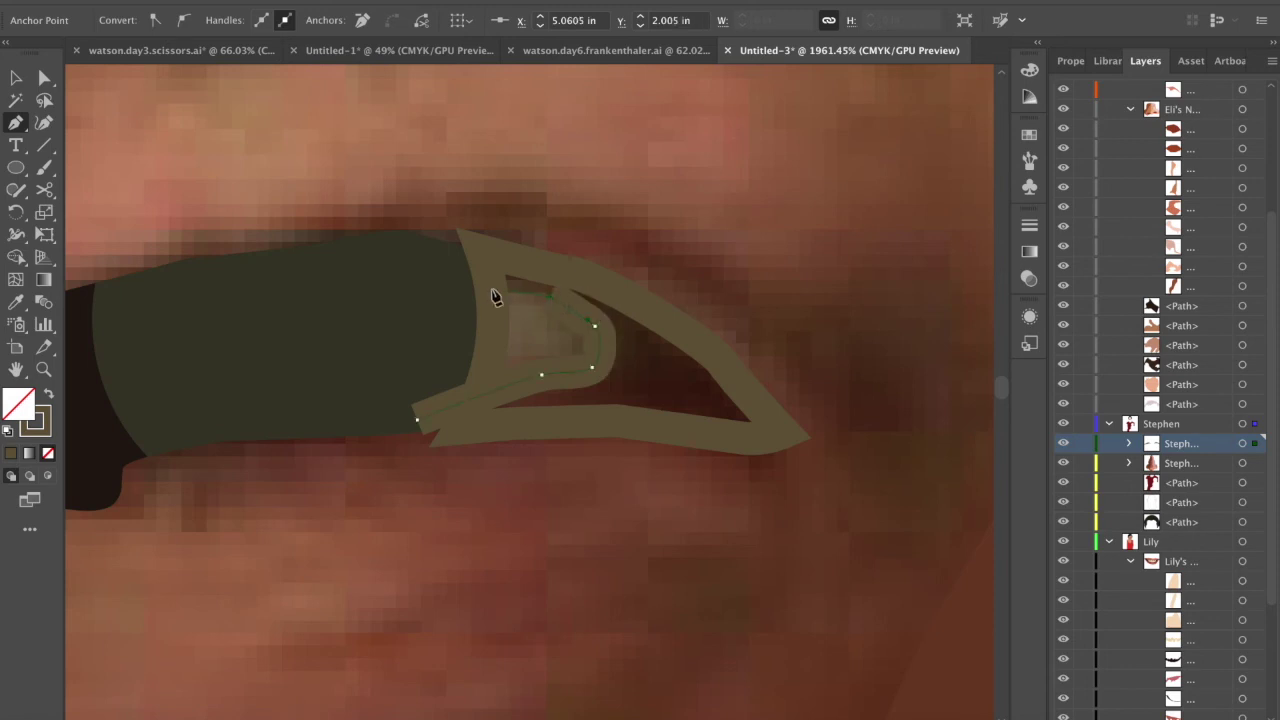
{"action": "left_click", "coordinate": [427, 281]}
{"action": "key", "text": "v"}
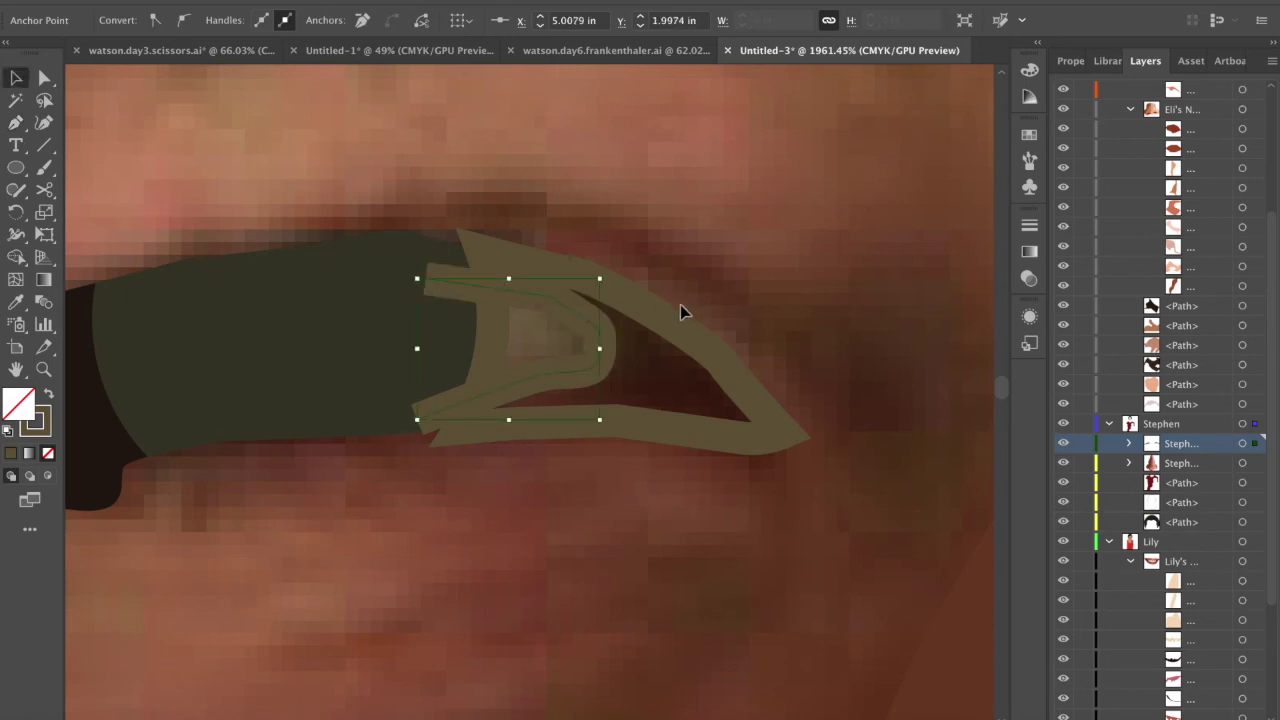
- Split the lighter eye-white patch along the iris edge with Shape Builder and delete the two leftover pieces over the iris
{"action": "left_click", "coordinate": [685, 338], "text": "shift"}
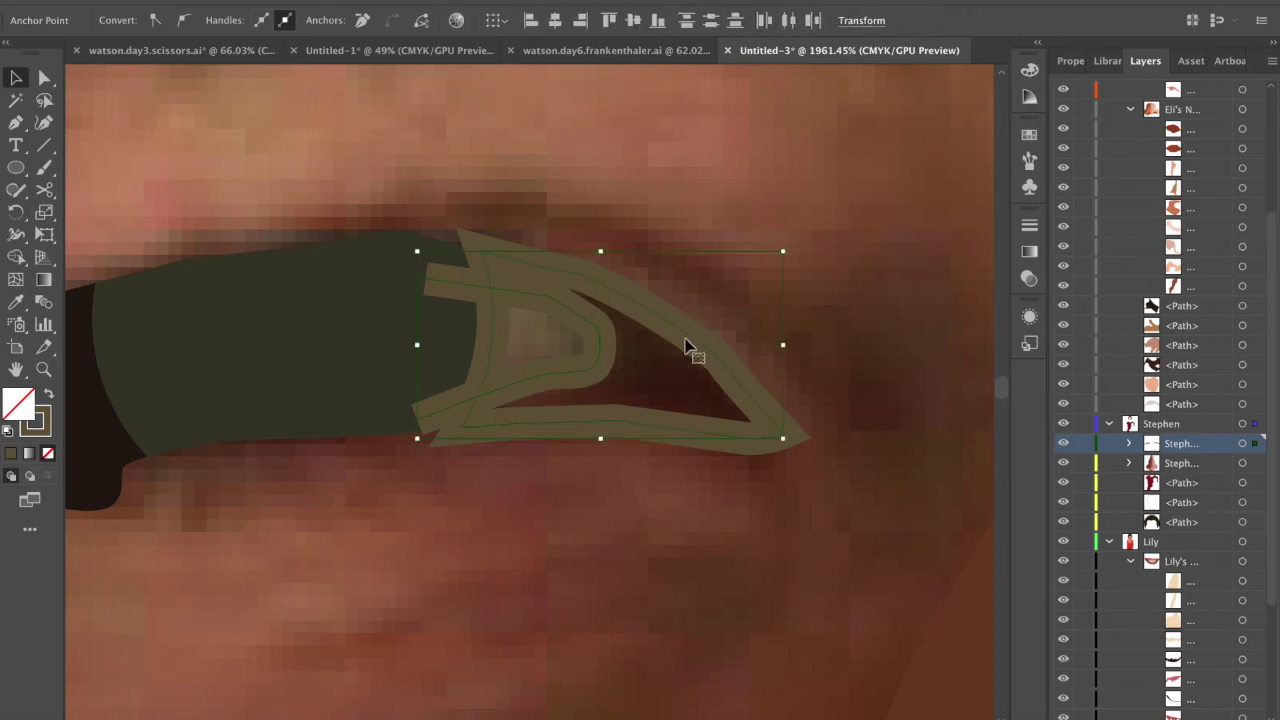
{"action": "key", "text": "shift+m"}
{"action": "left_click", "coordinate": [544, 340]}
{"action": "key", "text": "v"}
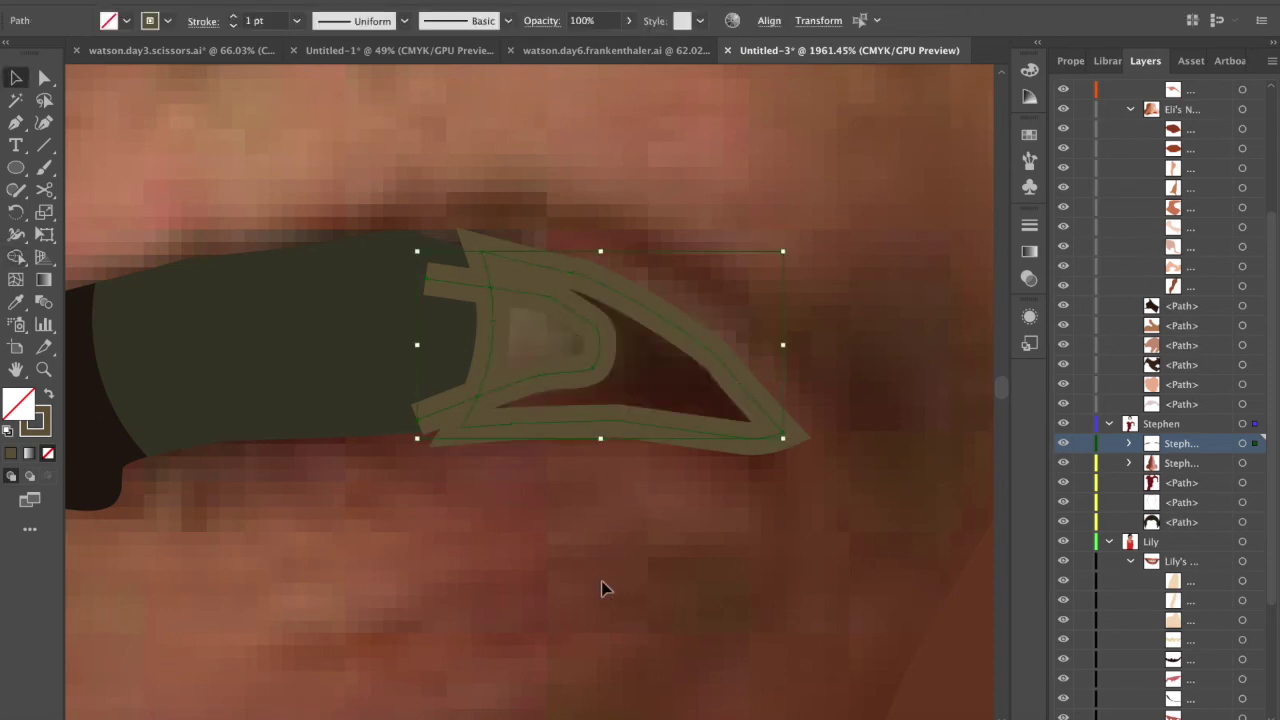
{"action": "left_click", "coordinate": [600, 586]}
{"action": "left_click", "coordinate": [434, 419]}
{"action": "key", "text": "Delete"}
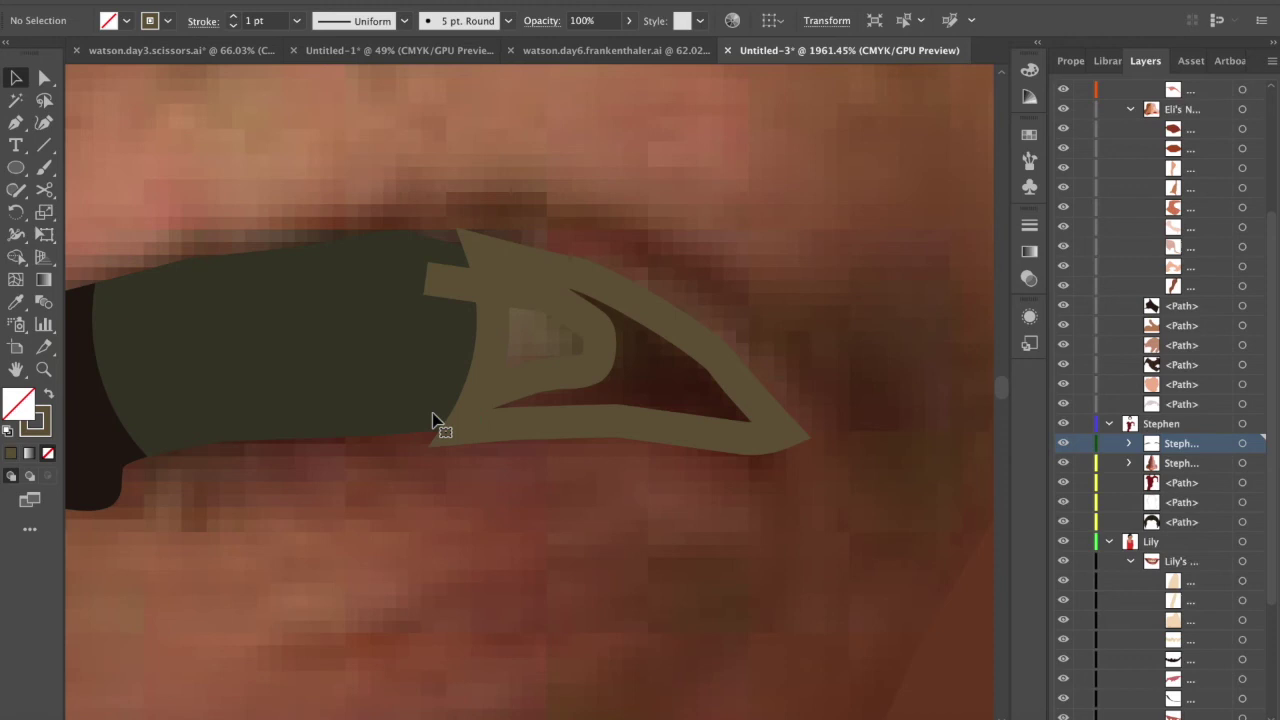
{"action": "left_click", "coordinate": [447, 277]}
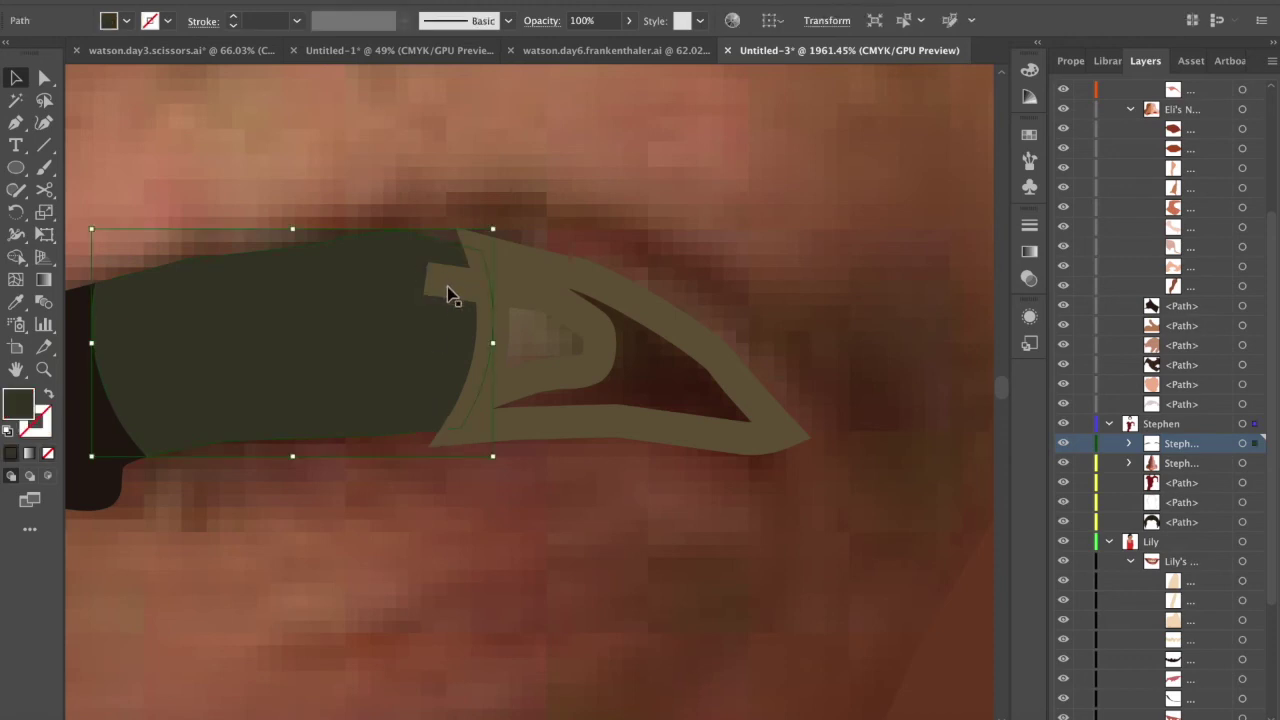
{"action": "left_click", "coordinate": [451, 280]}
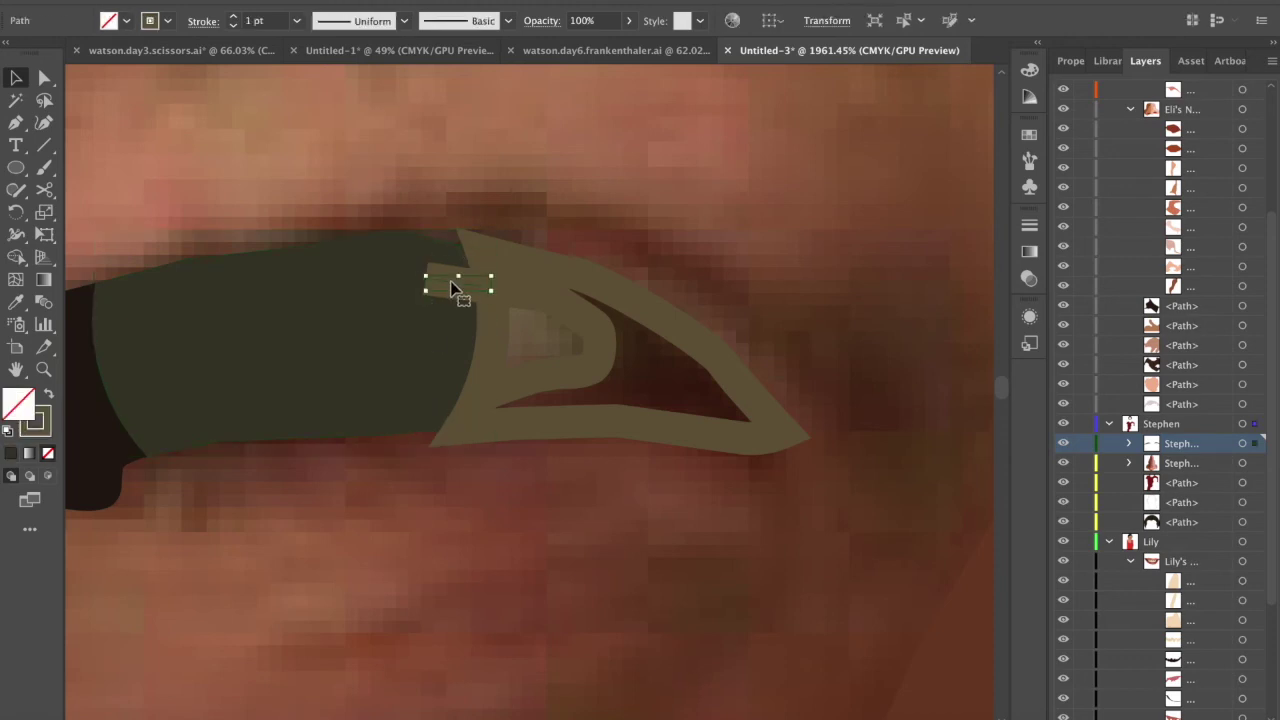
{"action": "key", "text": "Delete"}
- Fill the lighter eye-white patch with the light olive colour sampled from the photo inside its outline
{"action": "left_click", "coordinate": [593, 333]}
{"action": "key", "text": "i"}
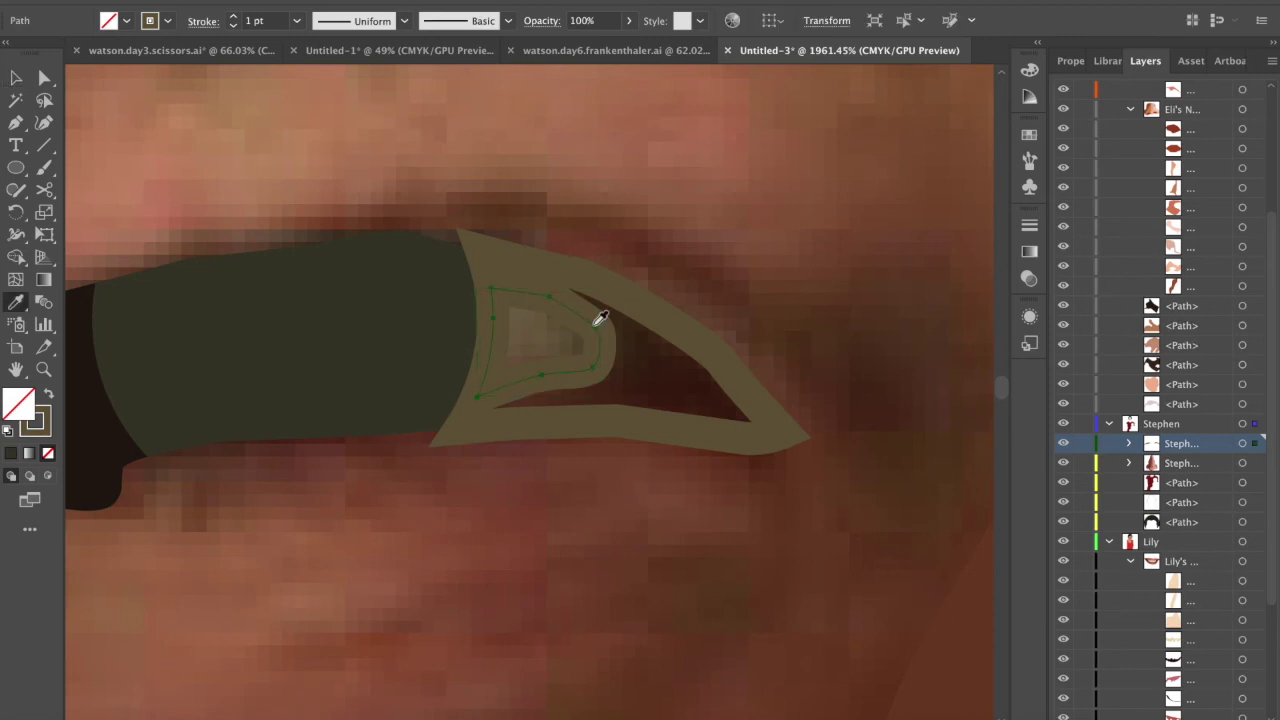
{"action": "left_click", "coordinate": [528, 313]}
{"action": "key", "text": "v"}
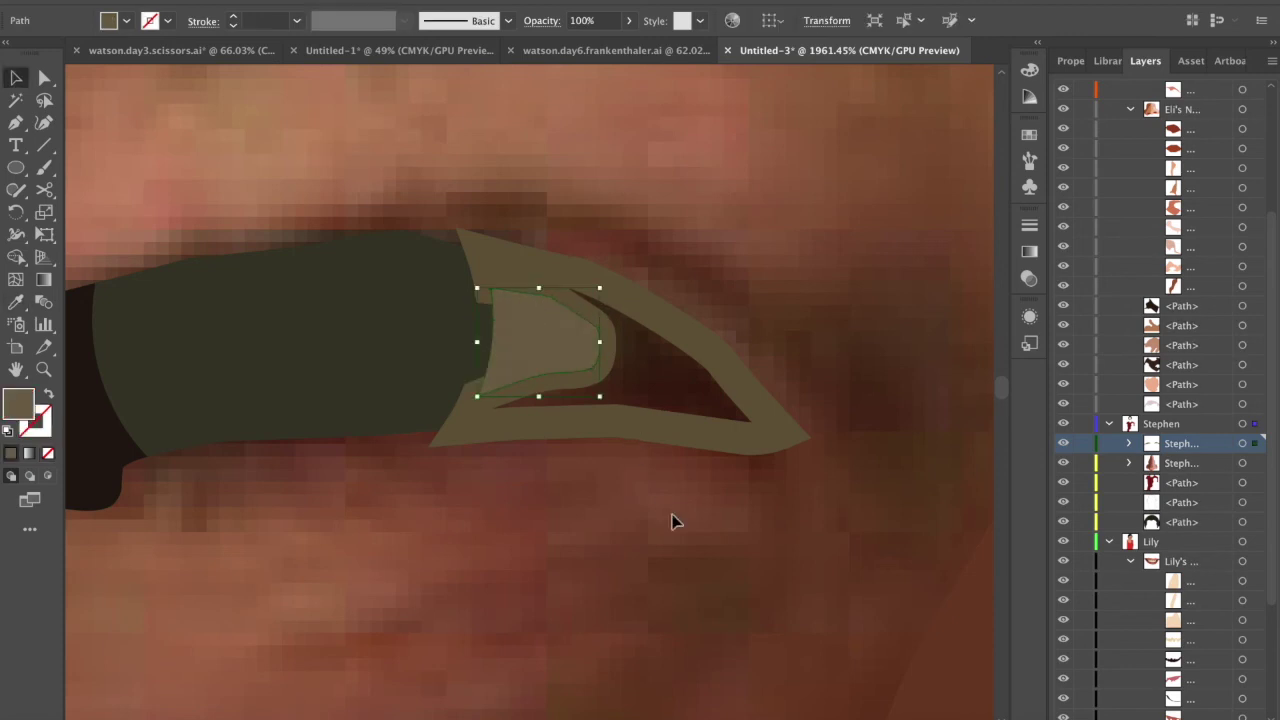
- Fill the inner corner piece of the eye with the dark reddish brown sampled from the photo
{"action": "left_click", "coordinate": [740, 408]}
{"action": "left_click", "coordinate": [763, 420]}
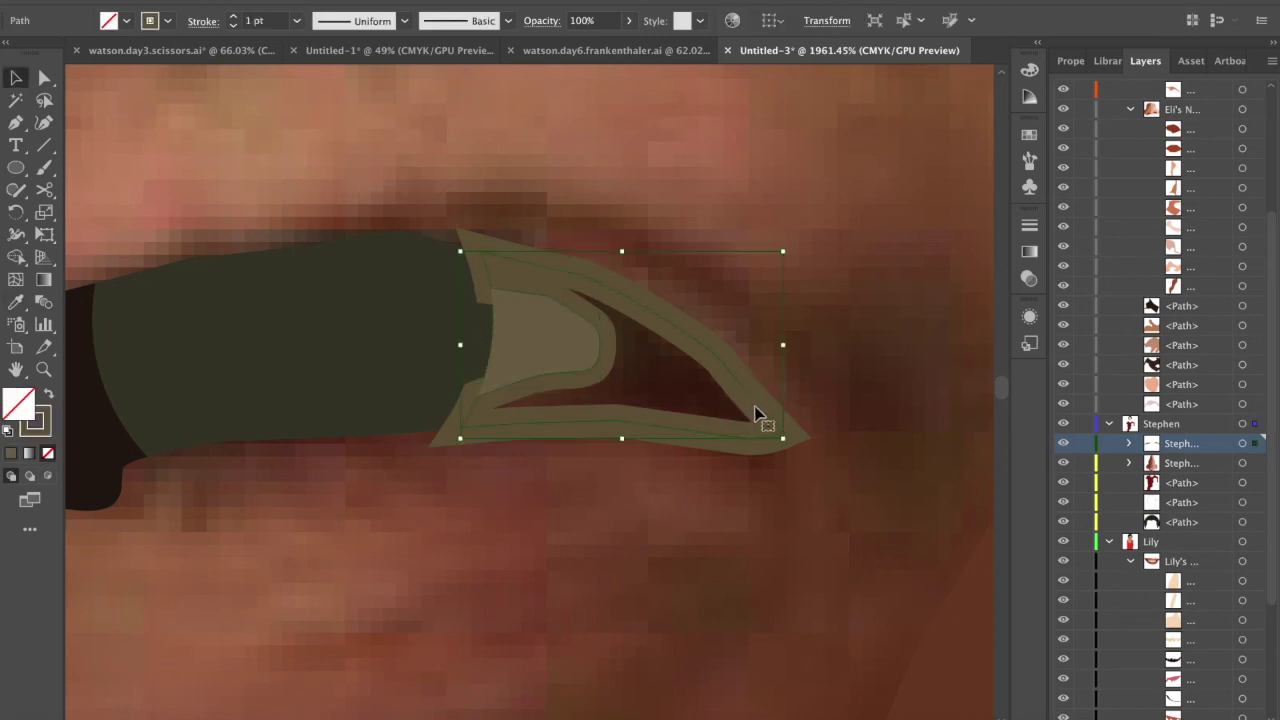
{"action": "key", "text": "i"}
{"action": "left_click", "coordinate": [663, 371]}
{"action": "scroll", "coordinate": [663, 423], "scroll_direction": "down", "scroll_amount": 8}
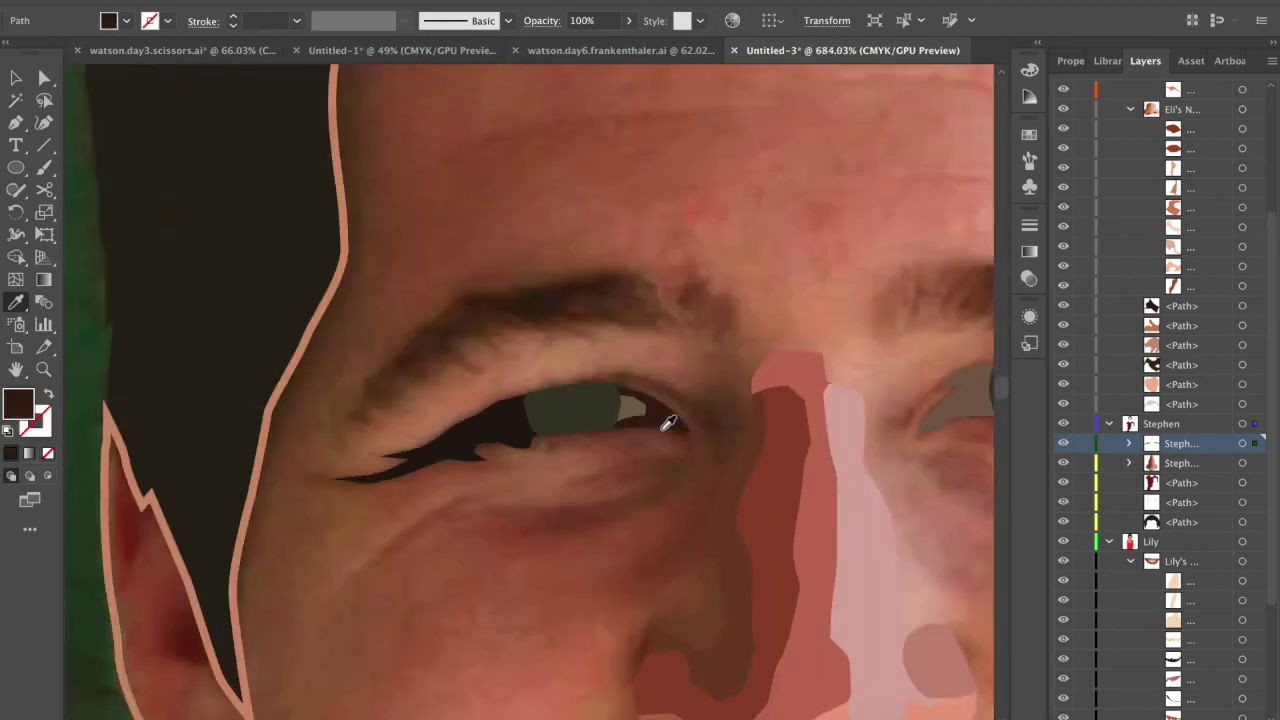
{"action": "scroll", "coordinate": [668, 423], "scroll_direction": "down", "scroll_amount": 1}
- Turn the dark outer corner shape of the eye into an outline and draw a small triangular patch inside it beside the iris
{"action": "scroll", "coordinate": [500, 445], "scroll_direction": "up", "scroll_amount": 5}
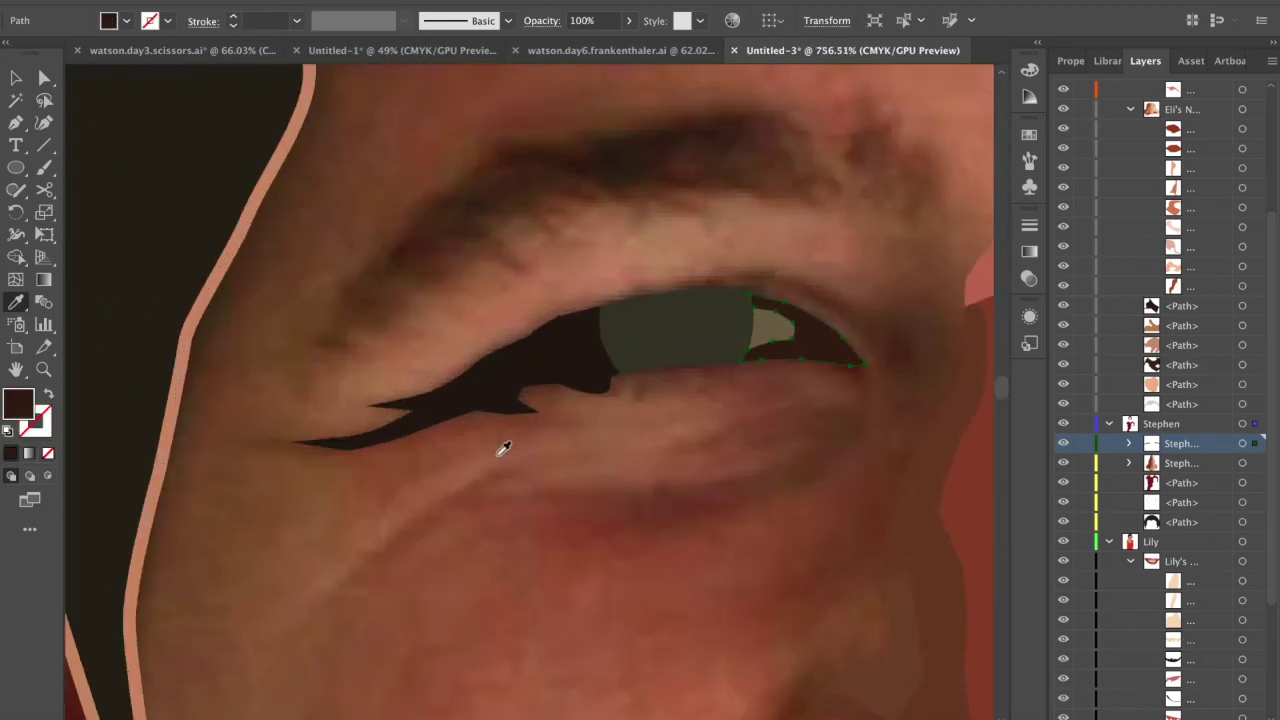
{"action": "scroll", "coordinate": [717, 428], "scroll_direction": "up", "scroll_amount": 2}
{"action": "key", "text": "v"}
{"action": "left_click", "coordinate": [540, 390]}
{"action": "key", "text": "shift+x"}
{"action": "scroll", "coordinate": [503, 526], "scroll_direction": "up", "scroll_amount": 2}
{"action": "key", "text": "p"}
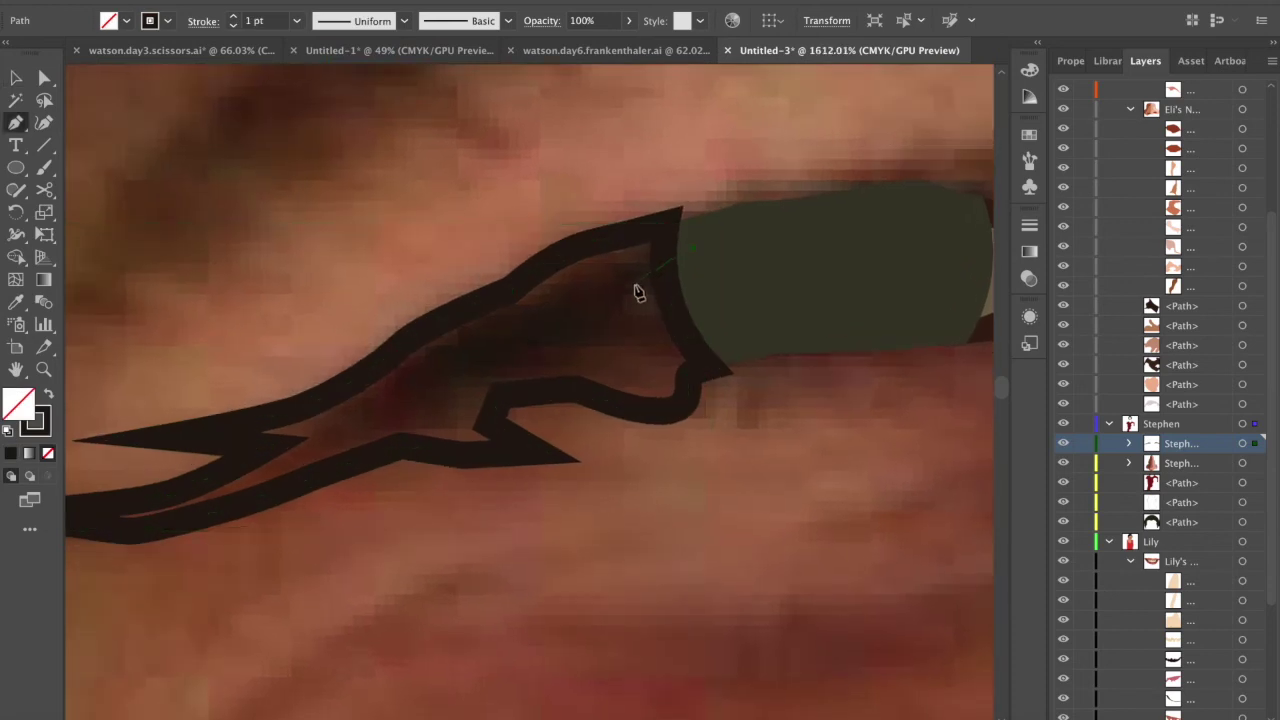
{"action": "left_click", "coordinate": [693, 248]}
{"action": "left_click", "coordinate": [628, 295]}
- Trim the triangular patch against the outer corner shape with Shape Builder and delete the leftover piece
{"action": "key", "text": "v"}
{"action": "left_click", "coordinate": [659, 412], "text": "shift"}
{"action": "key", "text": "shift+m"}
{"action": "key", "text": "v"}
{"action": "left_click", "coordinate": [1130, 443]}
{"action": "key", "text": "Delete"}
{"action": "left_click", "coordinate": [652, 321]}
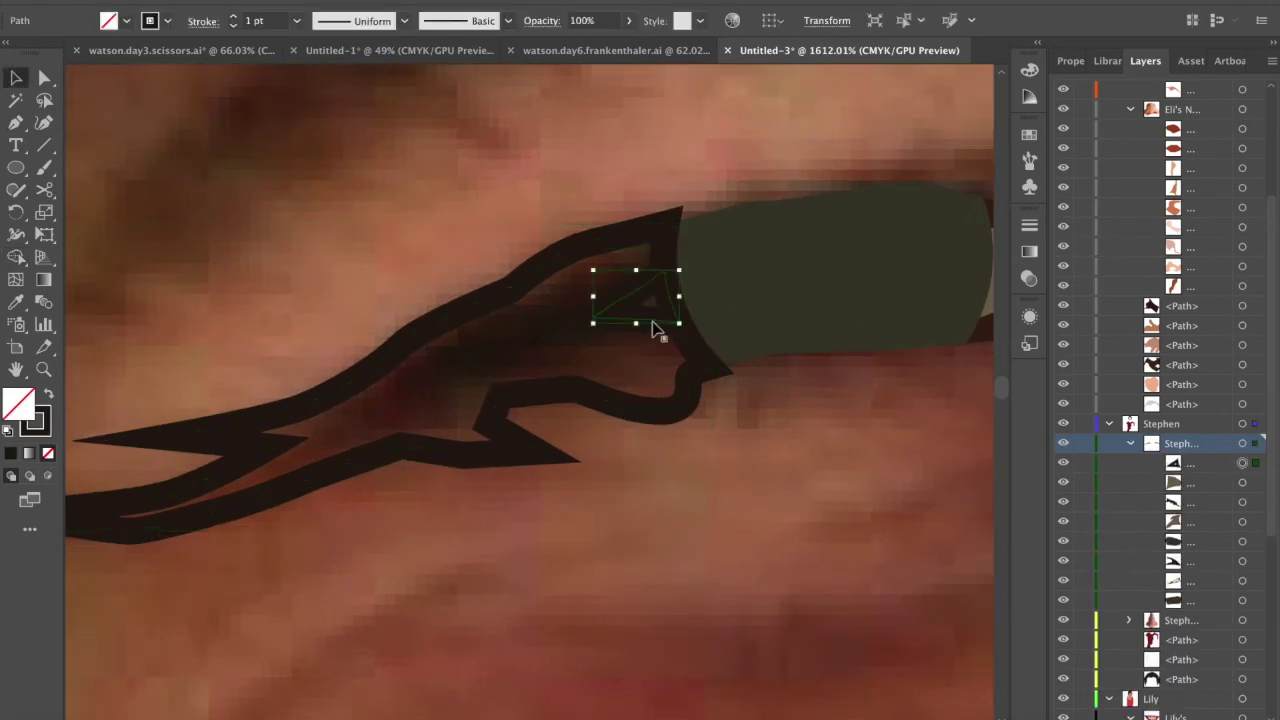
- Return the outer corner shape to a solid dark fill and turn the iris into an outline to reveal the photo beneath
{"action": "scroll", "coordinate": [493, 457], "scroll_direction": "down", "scroll_amount": 2}
{"action": "left_click", "coordinate": [562, 420]}
{"action": "key", "text": "shift+x"}
{"action": "left_click", "coordinate": [527, 386]}
{"action": "key", "text": "shift+x"}
{"action": "scroll", "coordinate": [545, 380], "scroll_direction": "up", "scroll_amount": 4}
{"action": "key", "text": "p"}
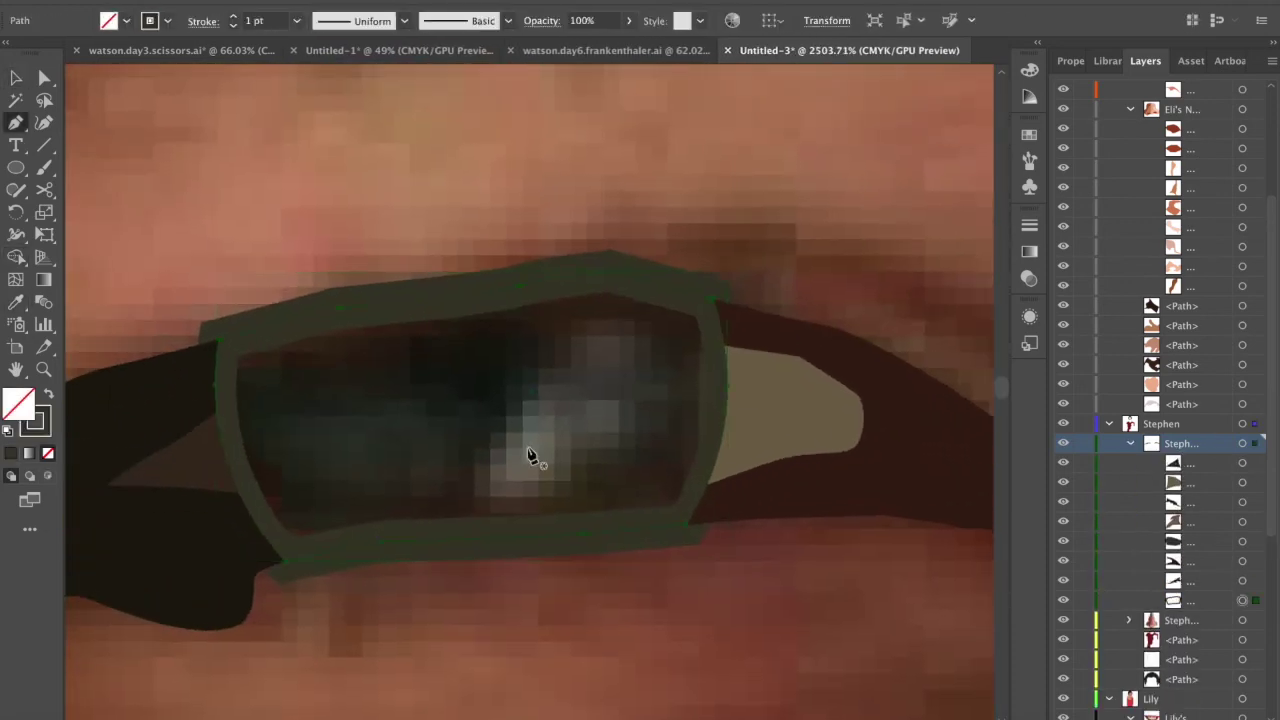
- Draw a closed slanted highlight shape around the light reflection in the iris and colour it with grey sampled from the photo
{"action": "left_click", "coordinate": [532, 391]}
{"action": "left_click", "coordinate": [540, 503]}
{"action": "left_click", "coordinate": [591, 450]}
{"action": "left_click", "coordinate": [630, 412]}
{"action": "left_click", "coordinate": [643, 368]}
{"action": "left_click", "coordinate": [630, 326]}
{"action": "left_click", "coordinate": [575, 330]}
{"action": "left_click", "coordinate": [554, 370]}
{"action": "left_click", "coordinate": [532, 391]}
{"action": "key", "text": "i"}
{"action": "left_click", "coordinate": [562, 423]}
{"action": "key", "text": "v"}
{"action": "scroll", "coordinate": [543, 467], "scroll_direction": "up", "scroll_amount": 4}
{"action": "left_click", "coordinate": [1063, 464]}
{"action": "left_click", "coordinate": [1063, 464]}
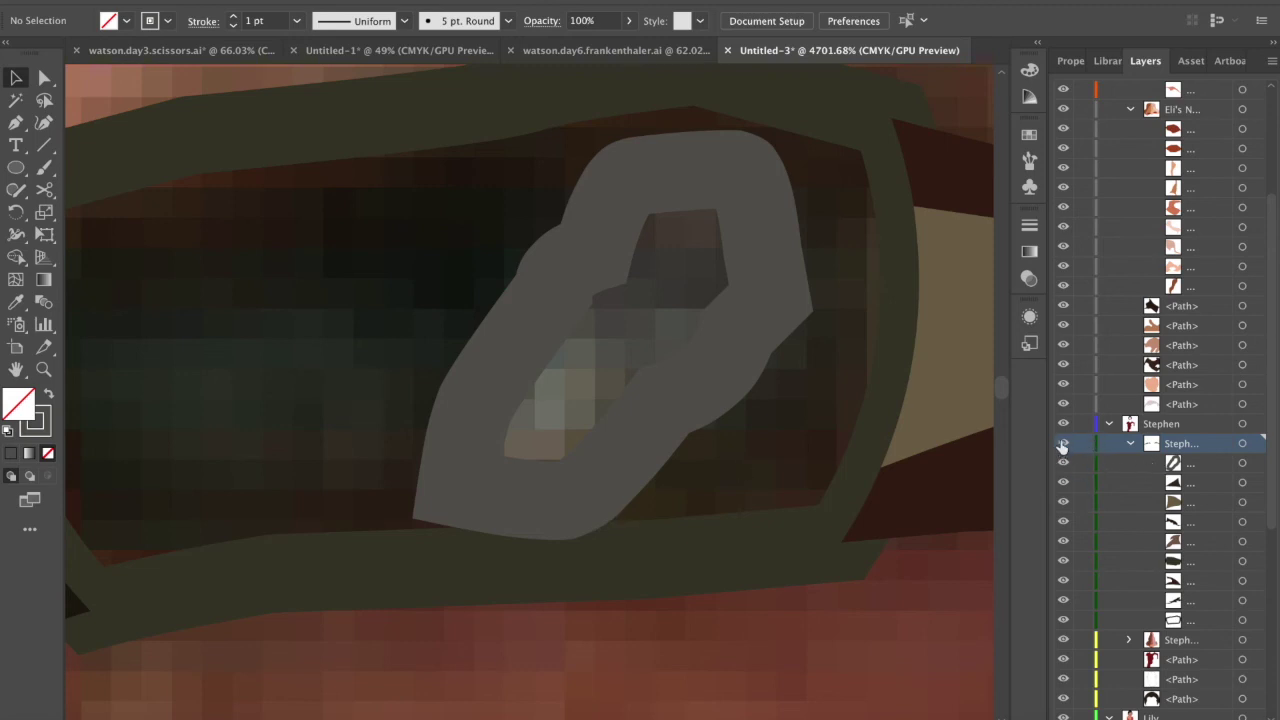
- Start a small pen path at the lower corner of the brightest pixels inside the iris highlight
{"action": "scroll", "coordinate": [525, 432], "scroll_direction": "up", "scroll_amount": 2}
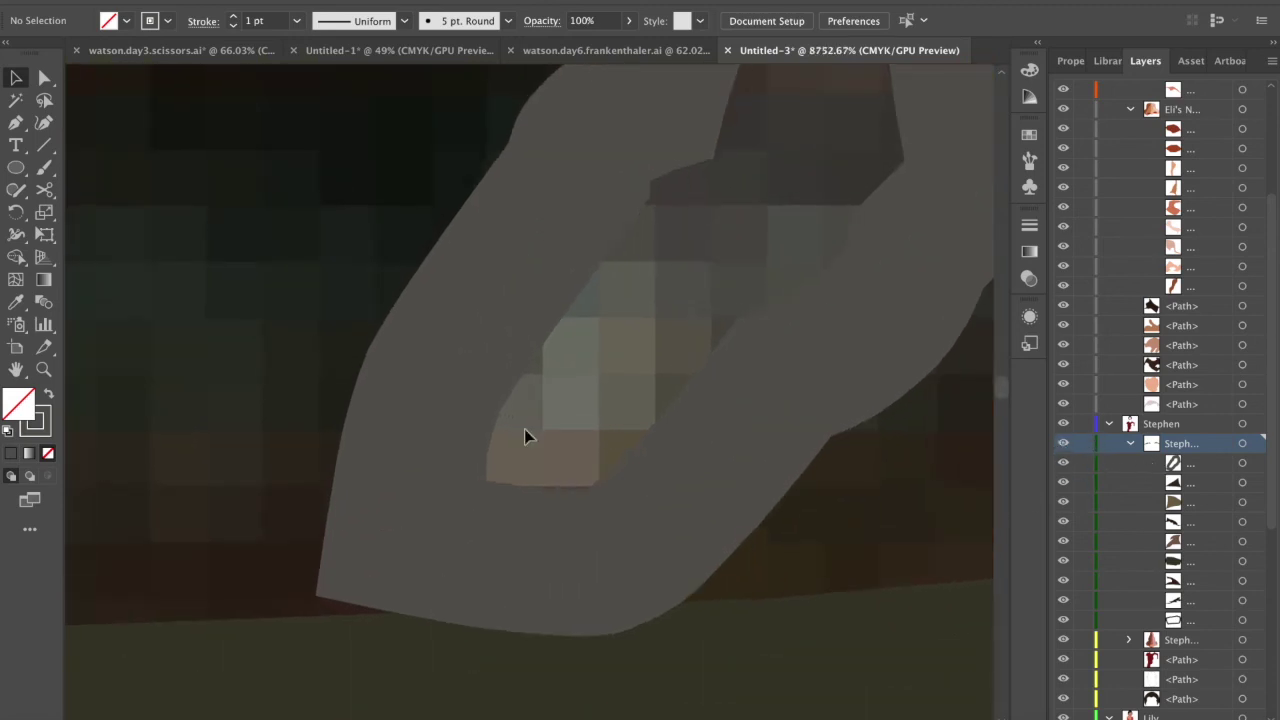
{"action": "key", "text": "p"}
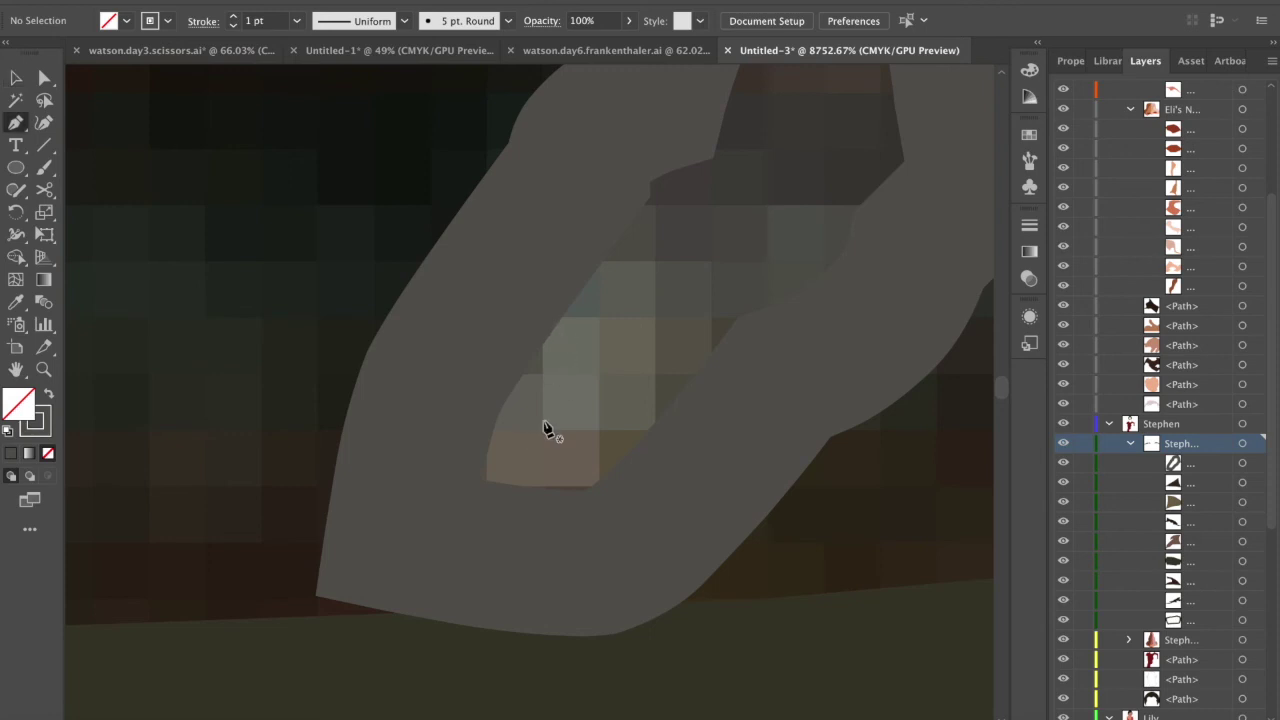
{"action": "left_click", "coordinate": [541, 430]}
{"action": "left_click", "coordinate": [648, 430]}
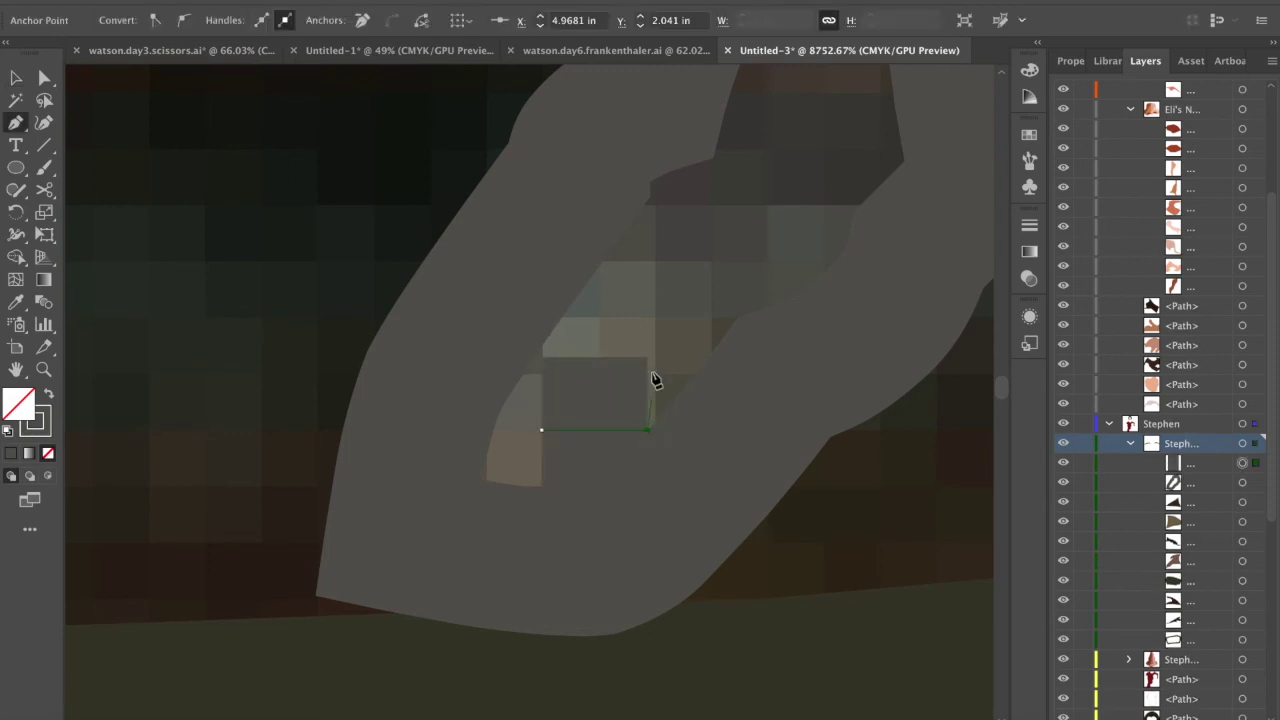
{"action": "left_click", "coordinate": [654, 316]}
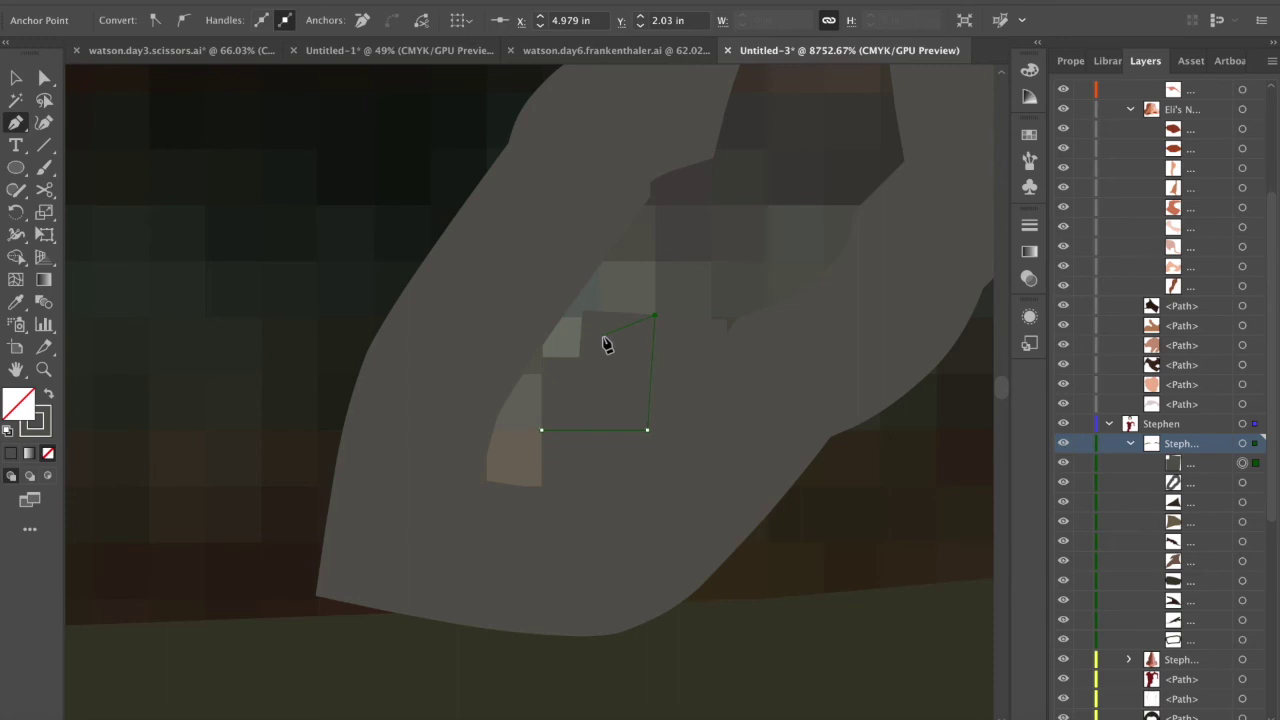
{"action": "key", "text": "super+z"}
{"action": "key", "text": "super+z"}
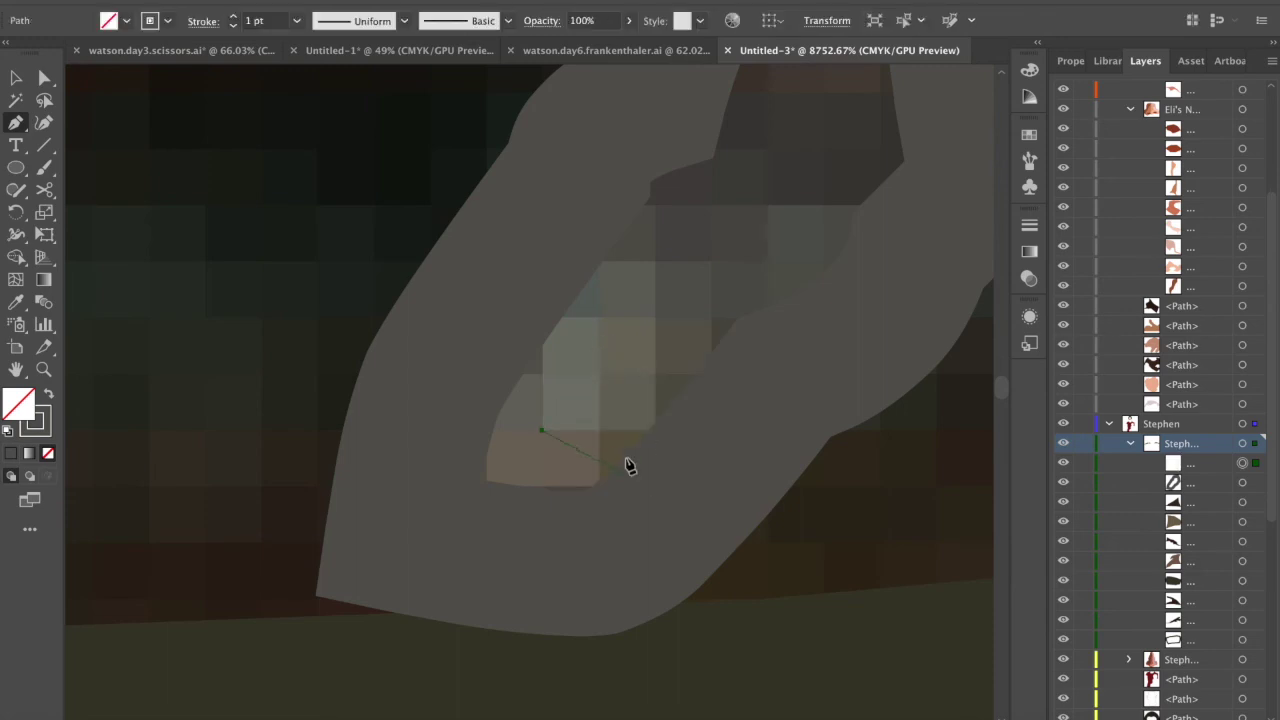
- Continue the path with curved segments around the brightest spot of the iris highlight and close it into a small rounded shape
{"action": "left_click", "coordinate": [650, 428]}
{"action": "left_click_drag", "start_coordinate": [658, 427], "coordinate": [658, 322]}
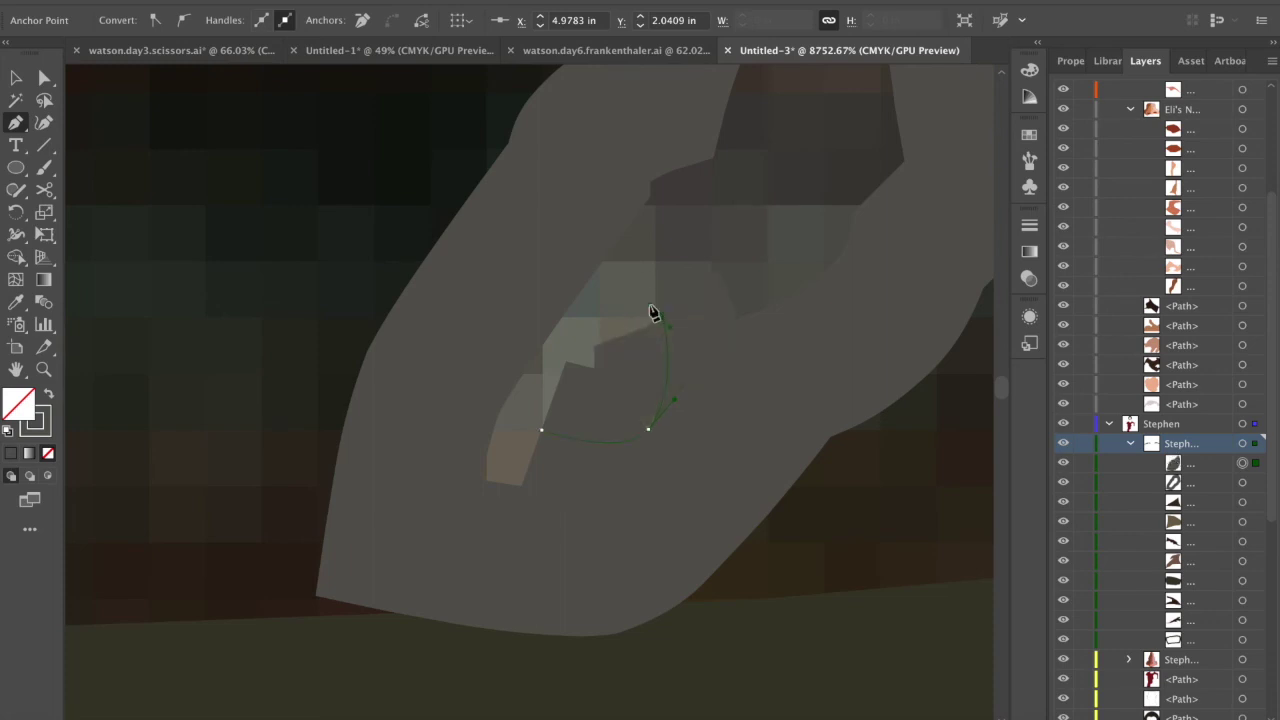
{"action": "left_click_drag", "start_coordinate": [546, 316], "coordinate": [533, 340]}
{"action": "left_click_drag", "start_coordinate": [527, 393], "coordinate": [557, 445]}
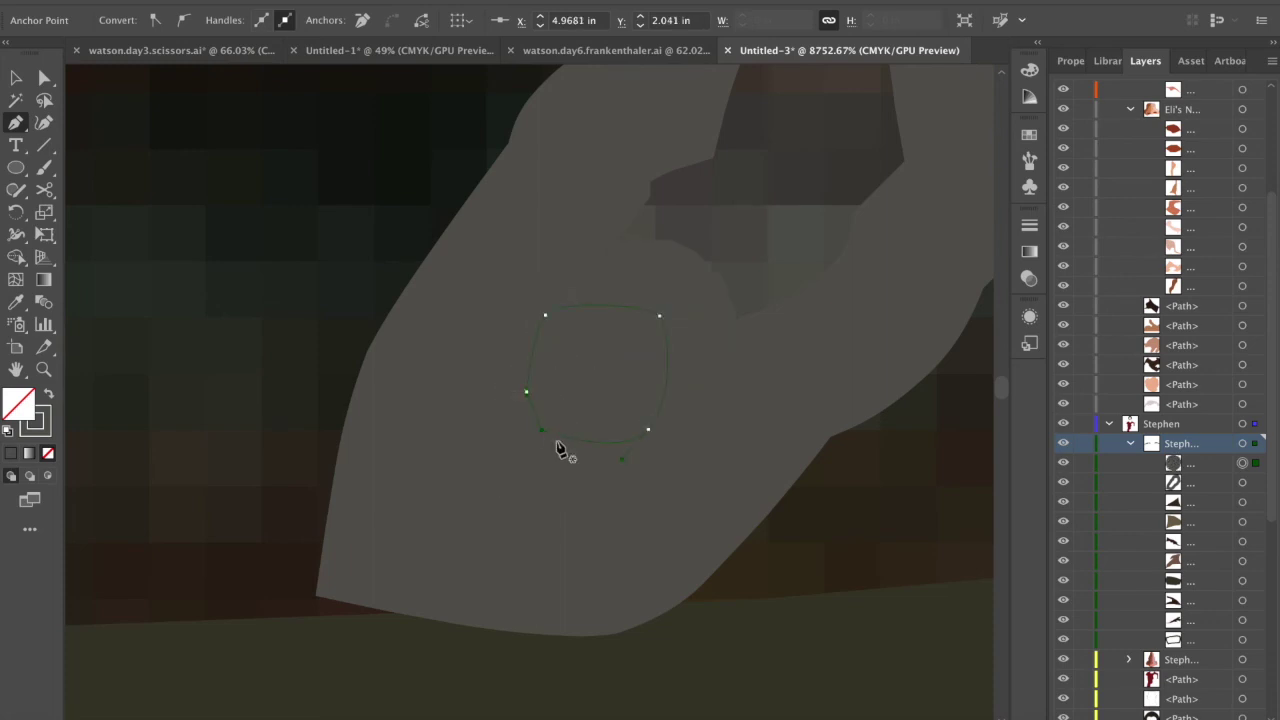
{"action": "scroll", "coordinate": [557, 445], "scroll_direction": "down", "scroll_amount": 5}
{"action": "key", "text": "v"}
{"action": "scroll", "coordinate": [579, 467], "scroll_direction": "up", "scroll_amount": 3}
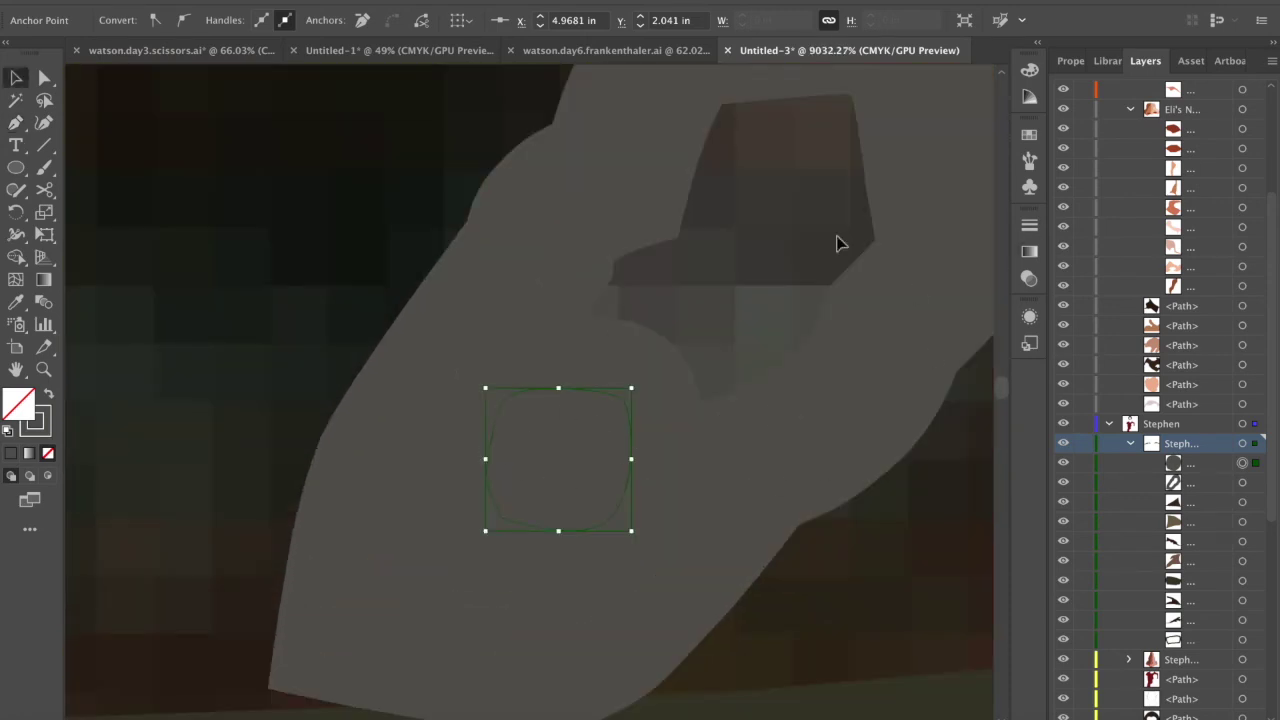
- Thin the small rounded shape's stroke to 0.5 pt and recolour it as a light grey fill sampled from the photo
{"action": "left_click", "coordinate": [1070, 60]}
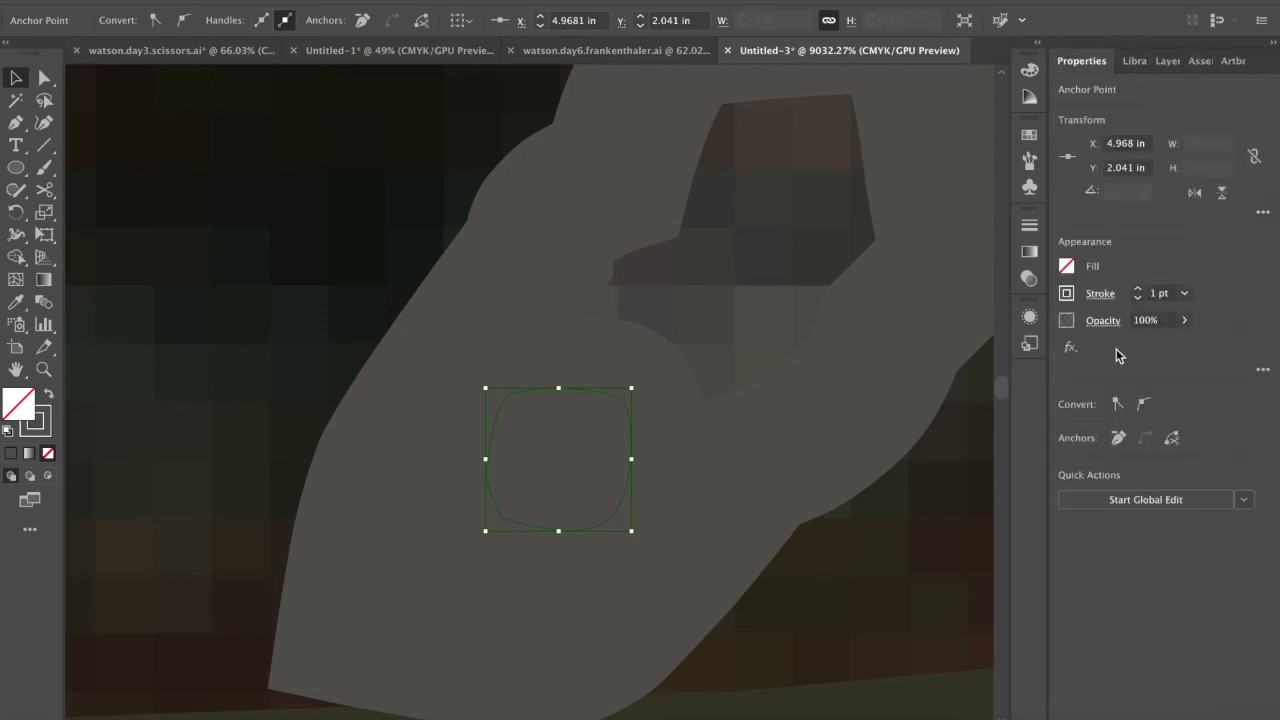
{"action": "left_click", "coordinate": [1138, 298]}
{"action": "key", "text": "i"}
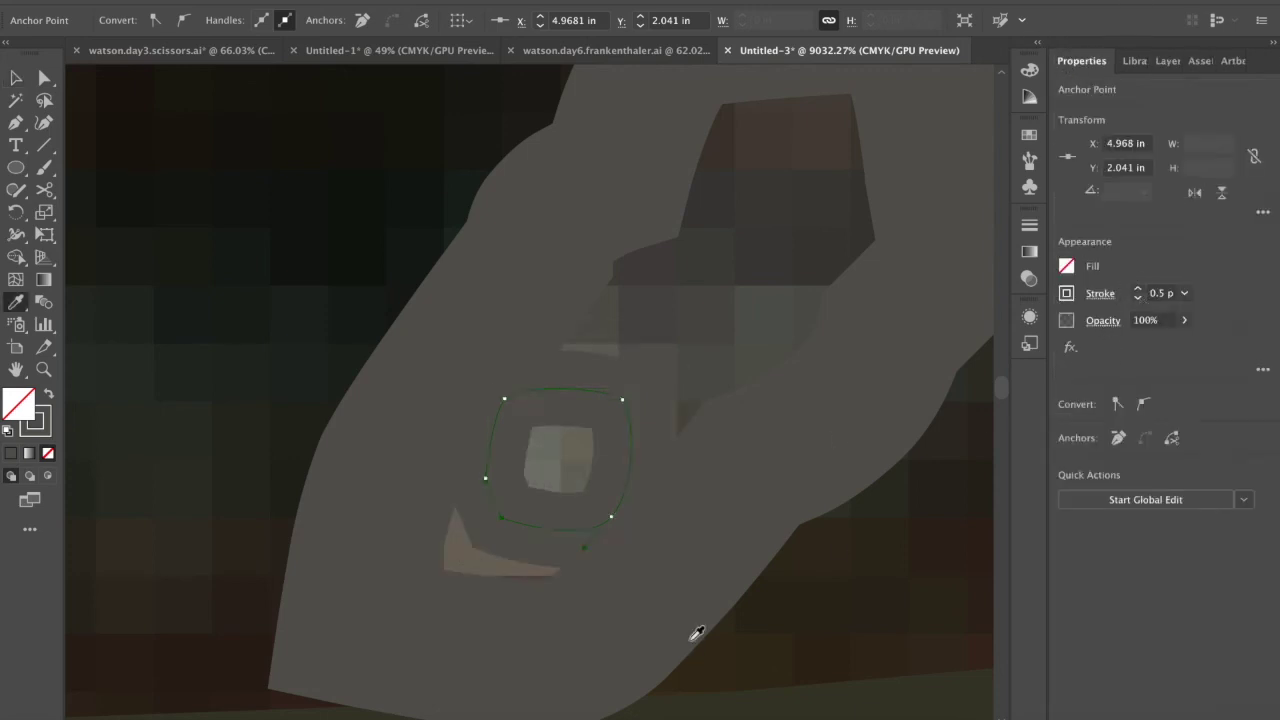
{"action": "left_click", "coordinate": [548, 458]}
{"action": "key", "text": "v"}
- Draw a closed patch around the faint reflection on the outer side of the iris and fill it with sampled dark green
{"action": "scroll", "coordinate": [586, 471], "scroll_direction": "down", "scroll_amount": 5}
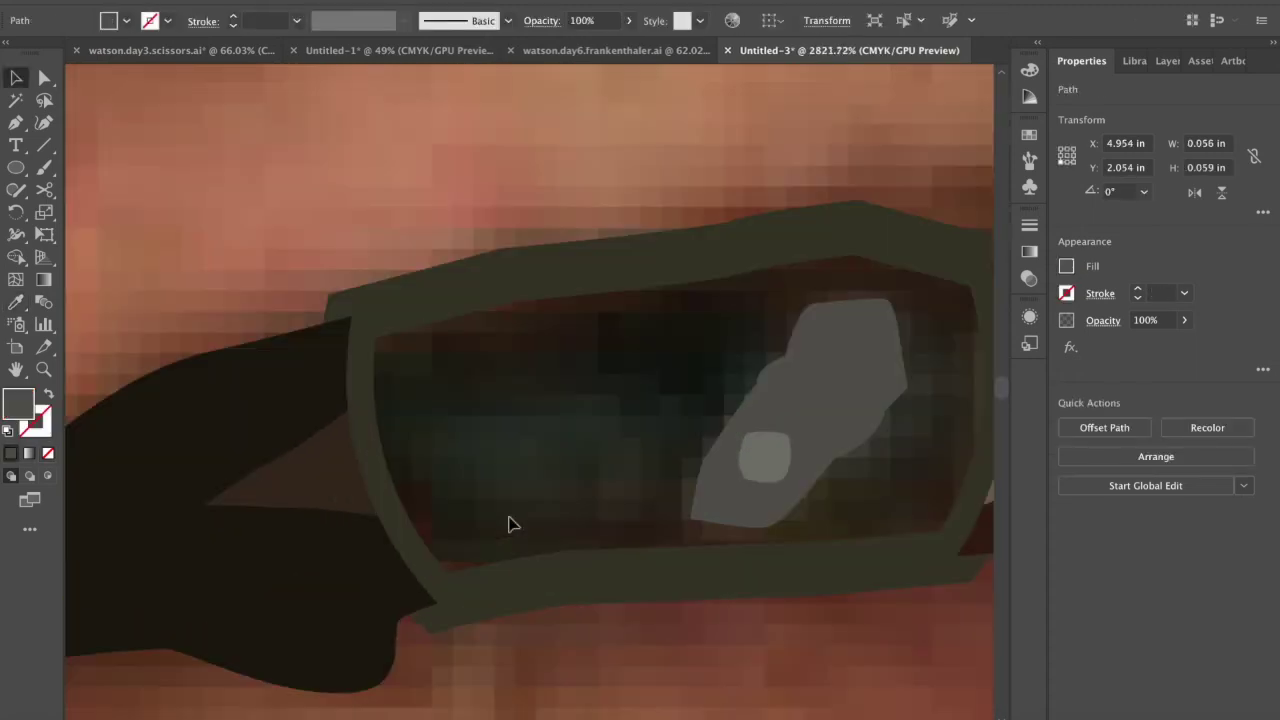
{"action": "key", "text": "p"}
{"action": "left_click", "coordinate": [389, 425]}
{"action": "left_click_drag", "start_coordinate": [516, 437], "coordinate": [530, 438]}
{"action": "left_click", "coordinate": [620, 455]}
{"action": "left_click", "coordinate": [598, 522]}
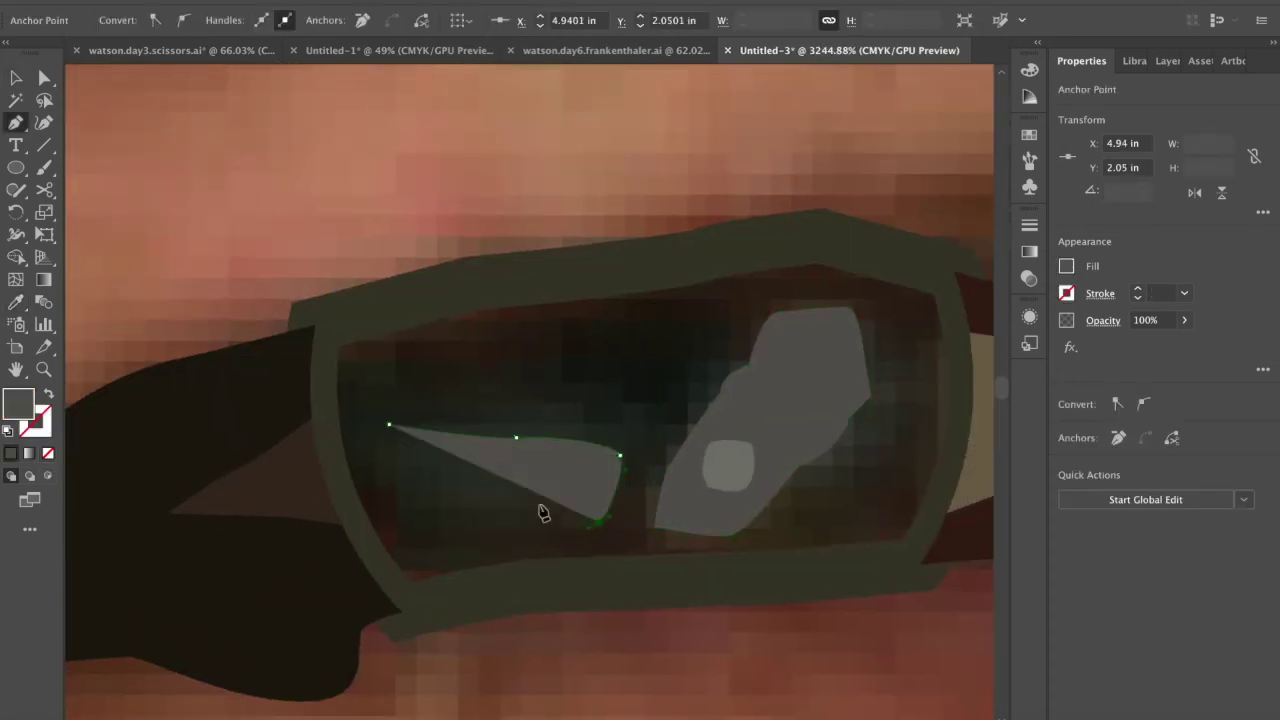
{"action": "left_click", "coordinate": [533, 503]}
{"action": "key", "text": "shift+x"}
{"action": "left_click", "coordinate": [472, 525]}
{"action": "left_click", "coordinate": [510, 483]}
{"action": "scroll", "coordinate": [495, 376], "scroll_direction": "down", "scroll_amount": 5}
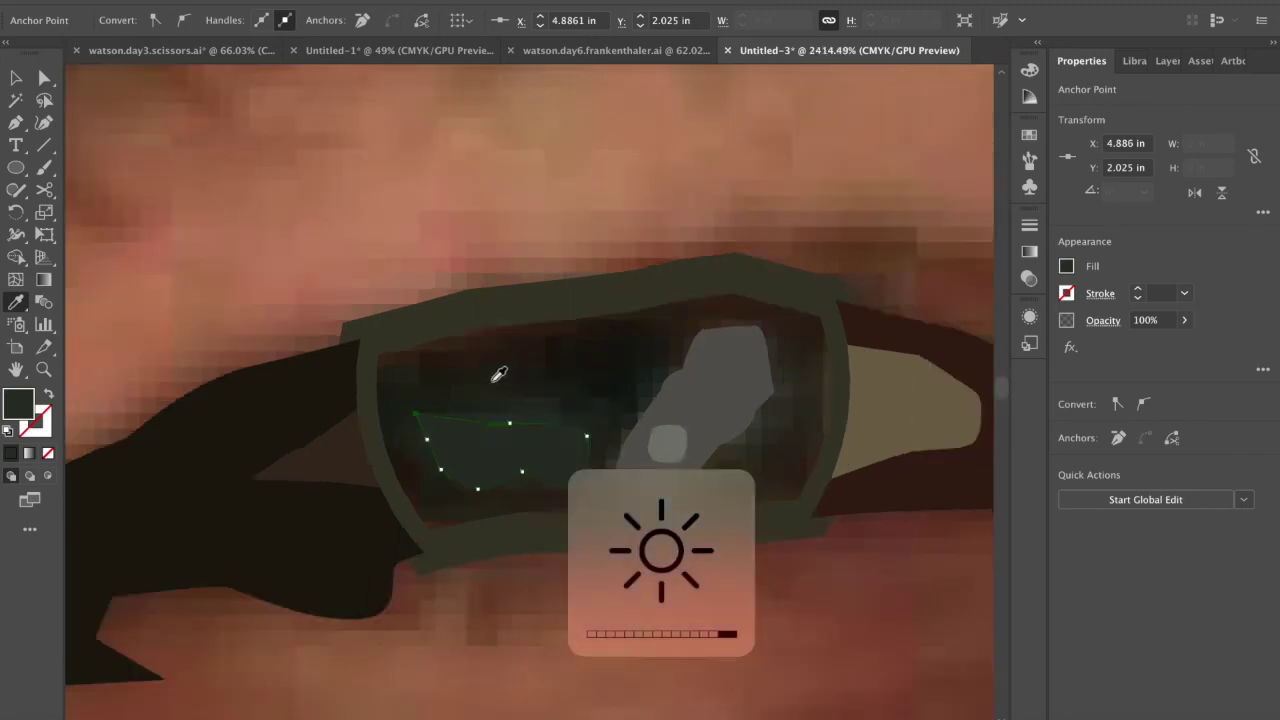
- Turn the iris outline back into a solid shape and fill it with the near-black colour sampled from the photo
{"action": "key", "text": "v"}
{"action": "left_click", "coordinate": [720, 500]}
{"action": "key", "text": "shift+x"}
{"action": "scroll", "coordinate": [716, 498], "scroll_direction": "up", "scroll_amount": 3}
{"action": "key", "text": "shift+x"}
{"action": "key", "text": "i"}
{"action": "left_click", "coordinate": [581, 447]}
{"action": "scroll", "coordinate": [595, 498], "scroll_direction": "down", "scroll_amount": 10}
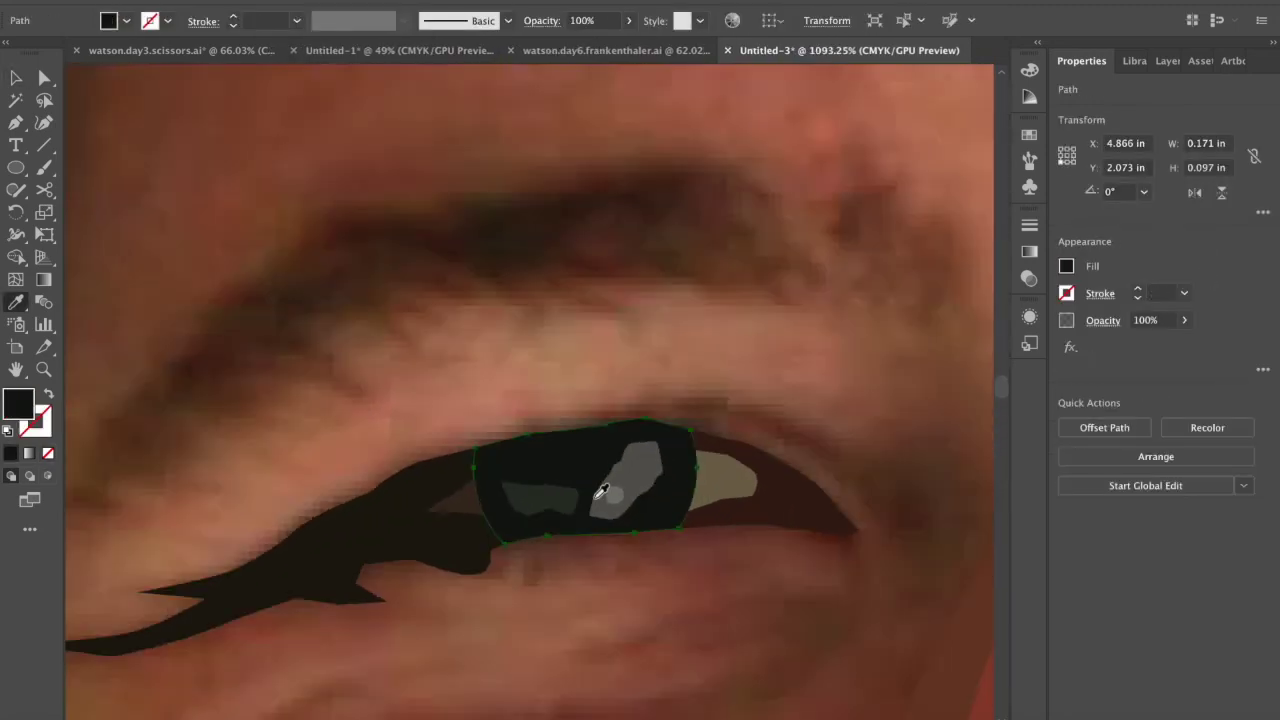
- Deselect the iris and examine the detailed eye both close up and within the father's whole face
{"action": "scroll", "coordinate": [601, 491], "scroll_direction": "down", "scroll_amount": 2}
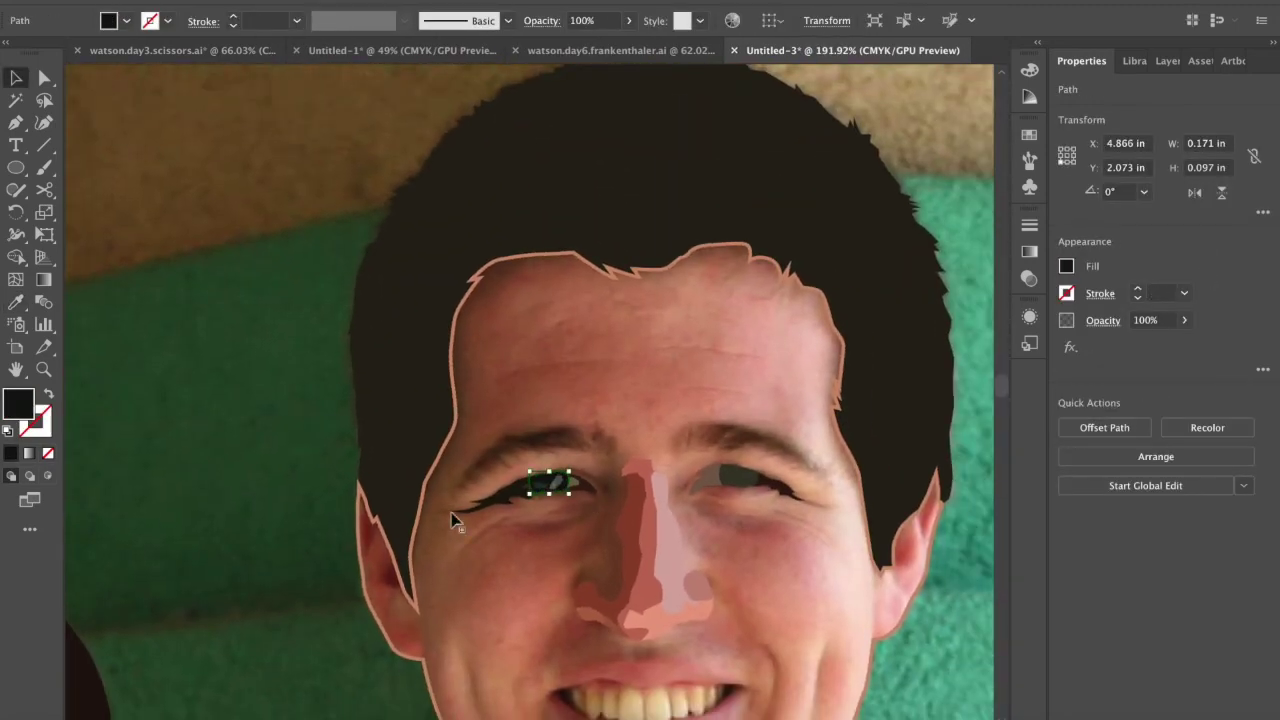
{"action": "key", "text": "v"}
{"action": "left_click", "coordinate": [337, 521]}
{"action": "scroll", "coordinate": [234, 547], "scroll_direction": "down", "scroll_amount": 3}
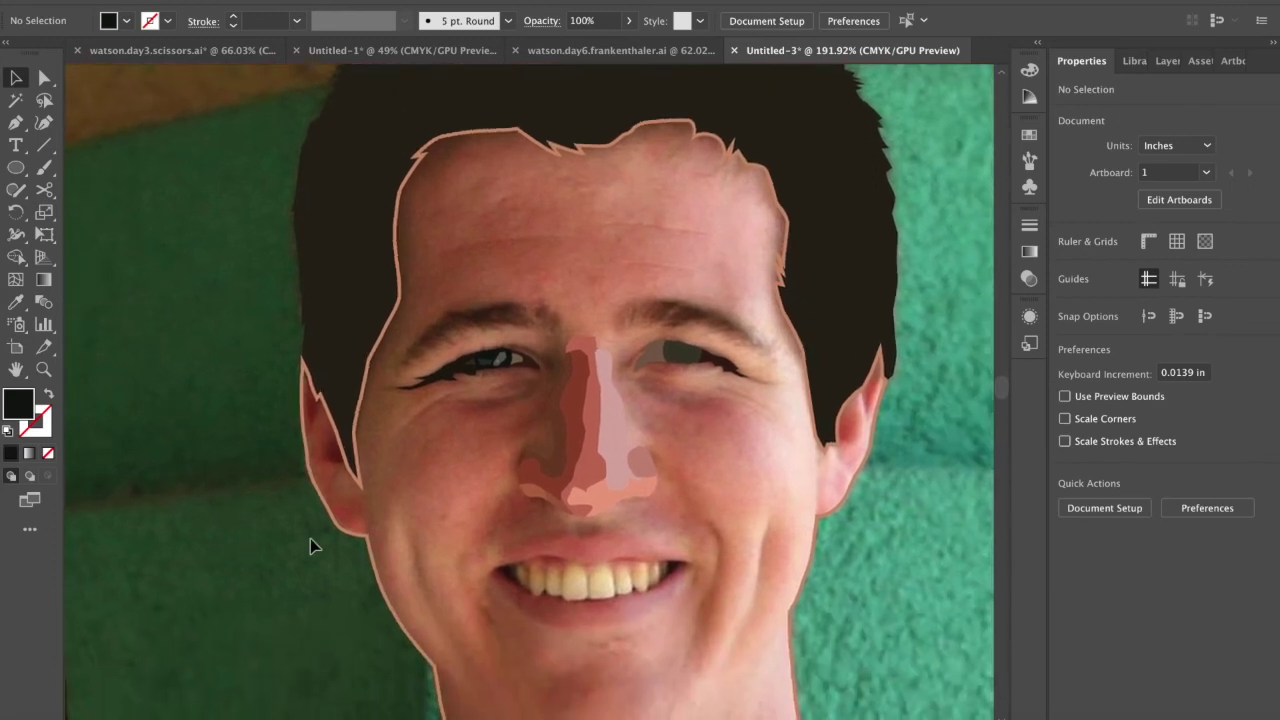
{"action": "scroll", "coordinate": [311, 540], "scroll_direction": "left", "scroll_amount": 3}
{"action": "scroll", "coordinate": [521, 402], "scroll_direction": "up", "scroll_amount": 1}
{"action": "scroll", "coordinate": [521, 407], "scroll_direction": "up", "scroll_amount": 2}
{"action": "scroll", "coordinate": [669, 368], "scroll_direction": "up", "scroll_amount": 2}
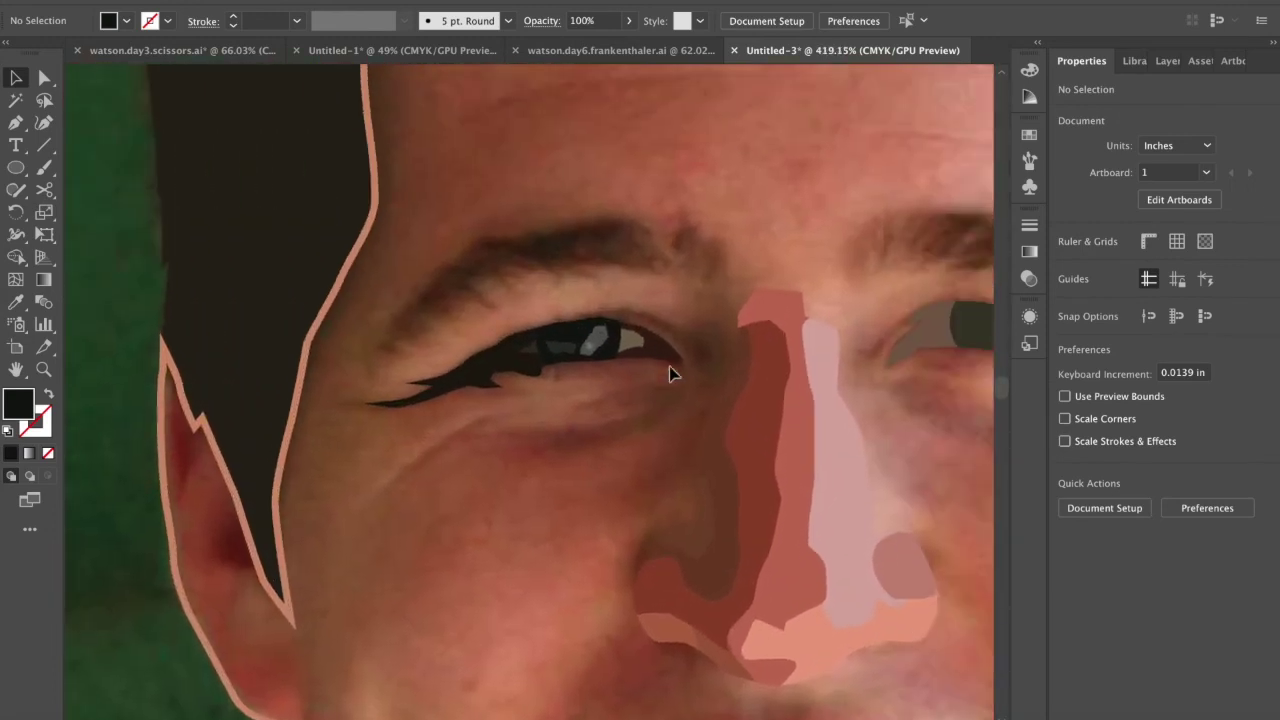
{"action": "scroll", "coordinate": [603, 386], "scroll_direction": "up", "scroll_amount": 2}
{"action": "scroll", "coordinate": [600, 388], "scroll_direction": "down", "scroll_amount": 6}
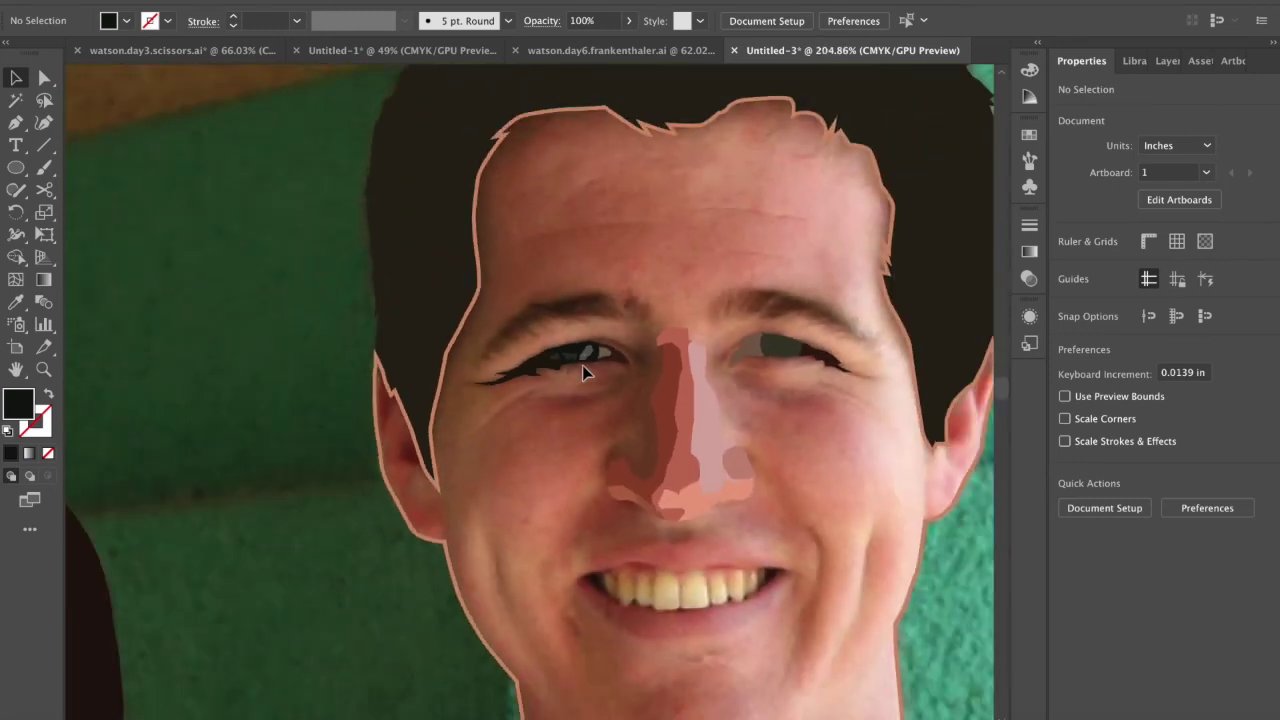
- Inspect the father's other eye up close, and review the whole family portrait
{"action": "scroll", "coordinate": [582, 365], "scroll_direction": "down", "scroll_amount": 2}
{"action": "scroll", "coordinate": [587, 428], "scroll_direction": "right", "scroll_amount": 3}
{"action": "scroll", "coordinate": [587, 428], "scroll_direction": "up", "scroll_amount": 6}
{"action": "left_click", "coordinate": [503, 423]}
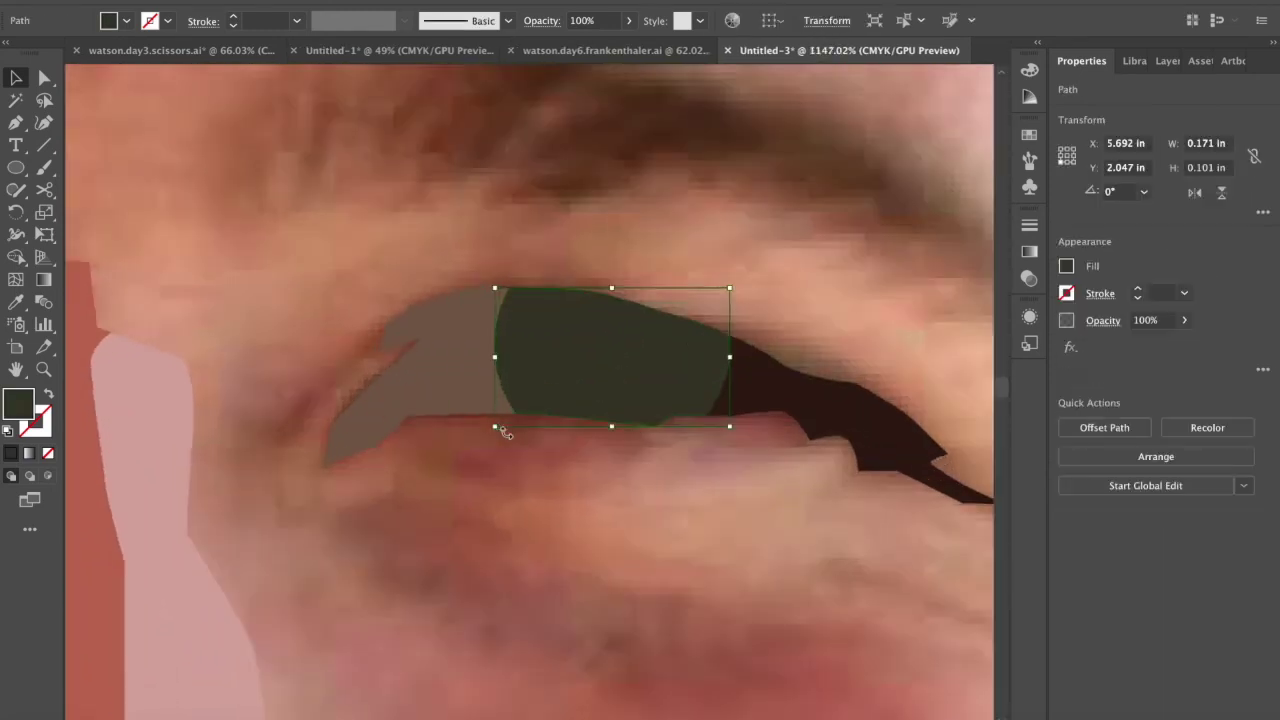
{"action": "left_click", "coordinate": [512, 469]}
{"action": "scroll", "coordinate": [512, 469], "scroll_direction": "down", "scroll_amount": 6}
{"action": "scroll", "coordinate": [512, 469], "scroll_direction": "left", "scroll_amount": 3}
{"action": "scroll", "coordinate": [512, 469], "scroll_direction": "down", "scroll_amount": 3}
{"action": "scroll", "coordinate": [512, 469], "scroll_direction": "down", "scroll_amount": 3}
{"action": "scroll", "coordinate": [512, 469], "scroll_direction": "down", "scroll_amount": 8}
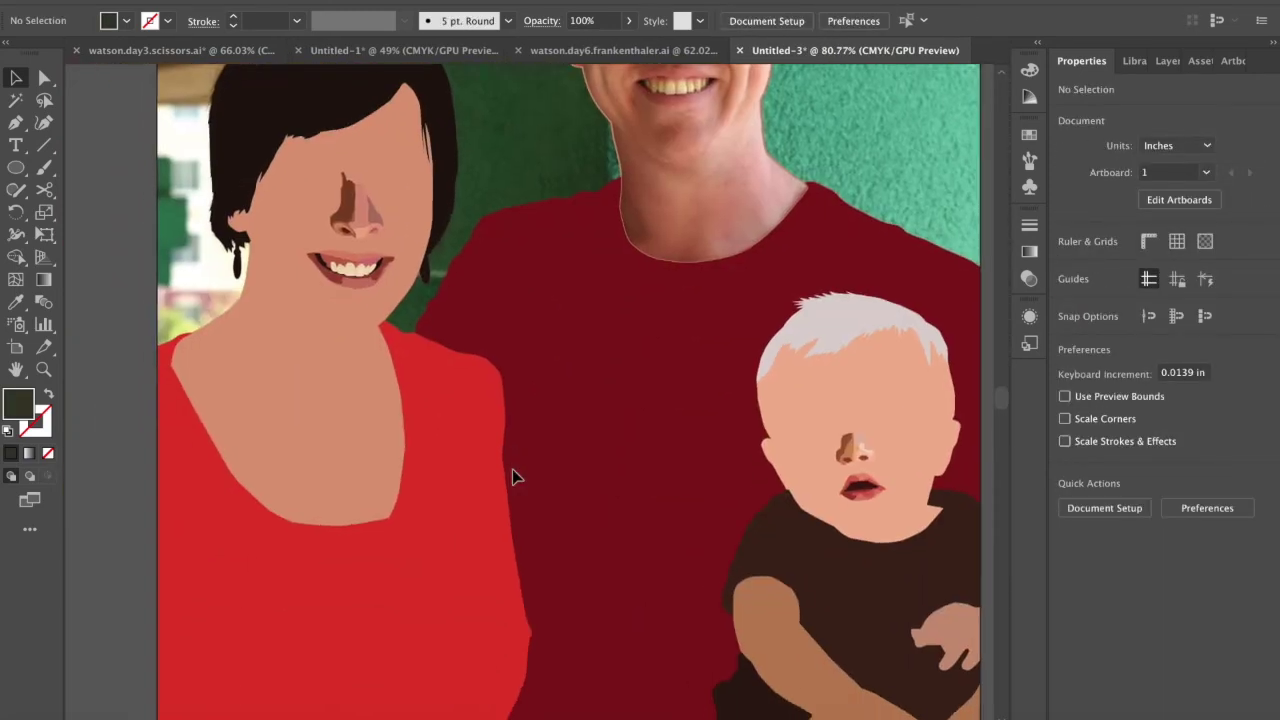
{"action": "scroll", "coordinate": [512, 469], "scroll_direction": "up", "scroll_amount": 3}
{"action": "scroll", "coordinate": [512, 469], "scroll_direction": "down", "scroll_amount": 3}
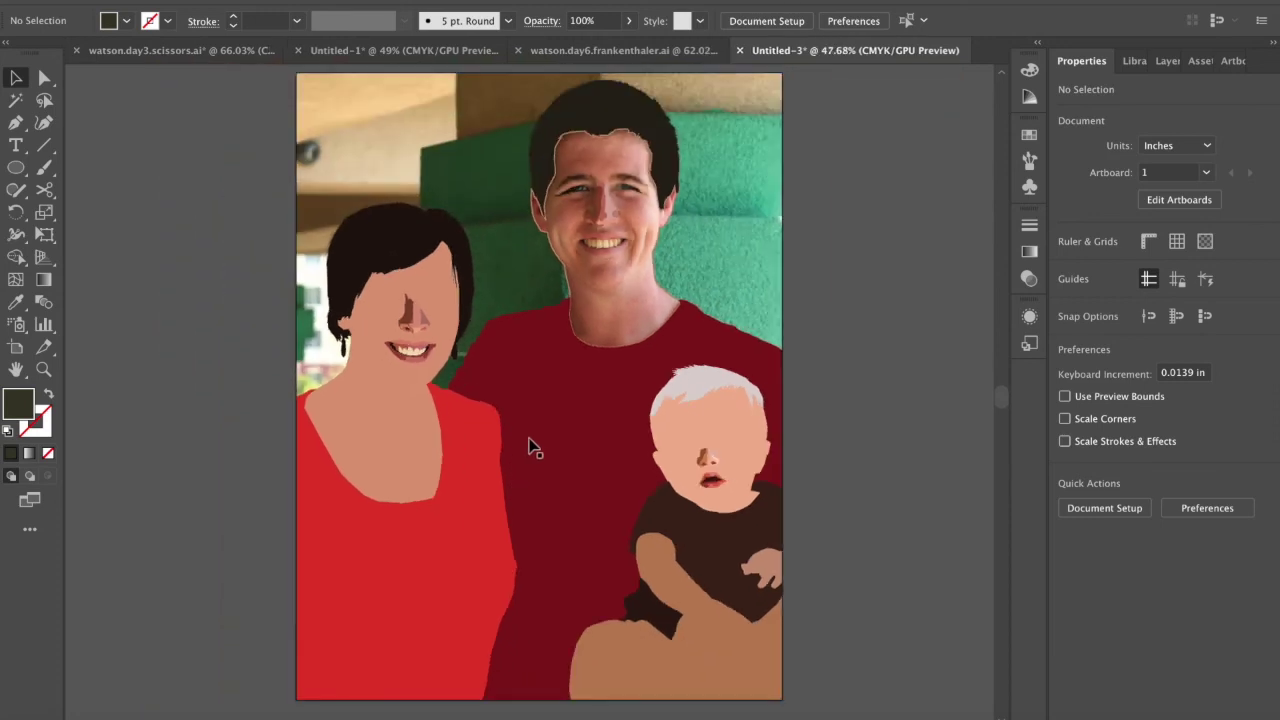
- Select the shape covering the baby's arm and legs and turn its solid fill into an outline
{"action": "scroll", "coordinate": [621, 393], "scroll_direction": "down", "scroll_amount": 2}
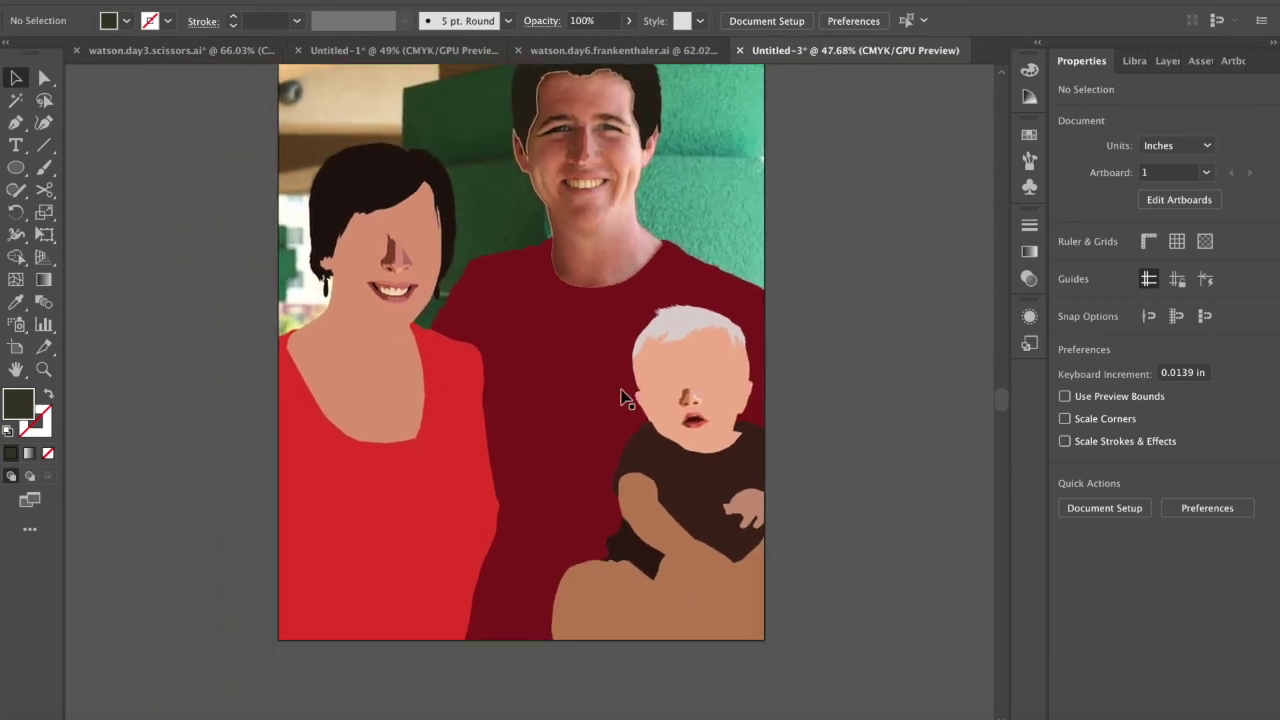
{"action": "left_click", "coordinate": [619, 615]}
{"action": "key", "text": "shift+x"}
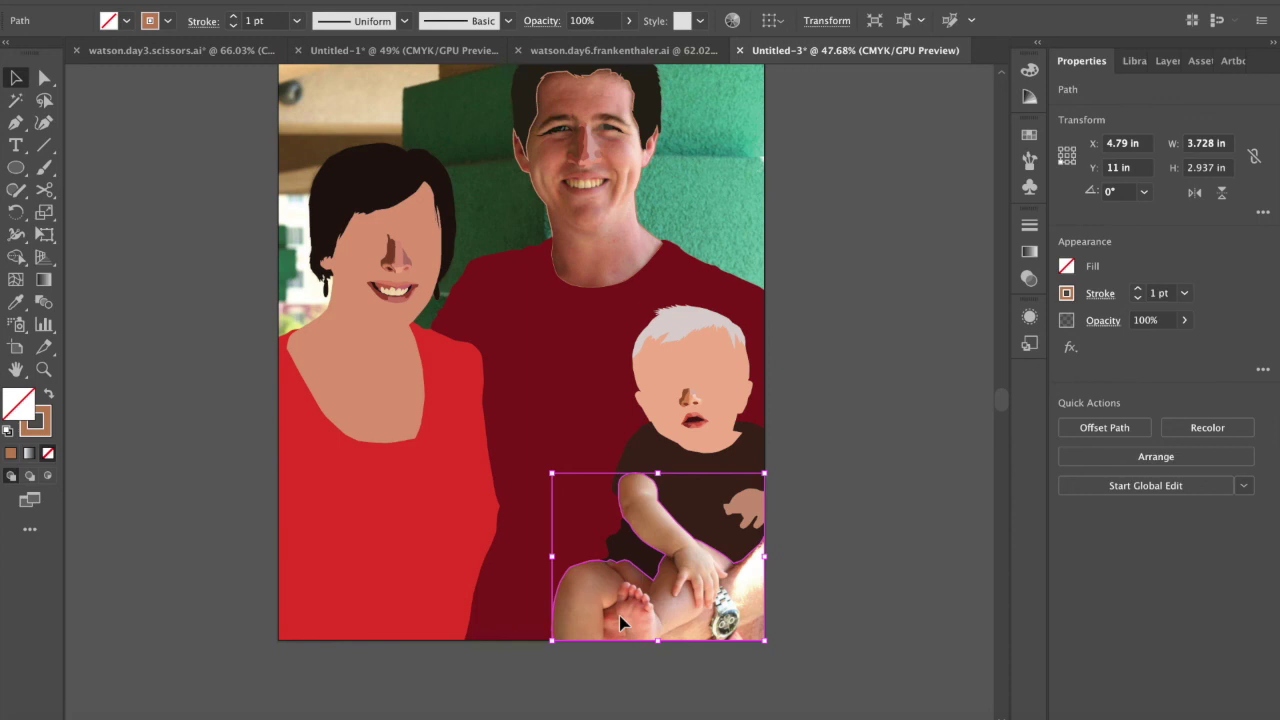
- Examine the baby's legs, hand and foot in the photo up close
{"action": "scroll", "coordinate": [660, 655], "scroll_direction": "up", "scroll_amount": 5}
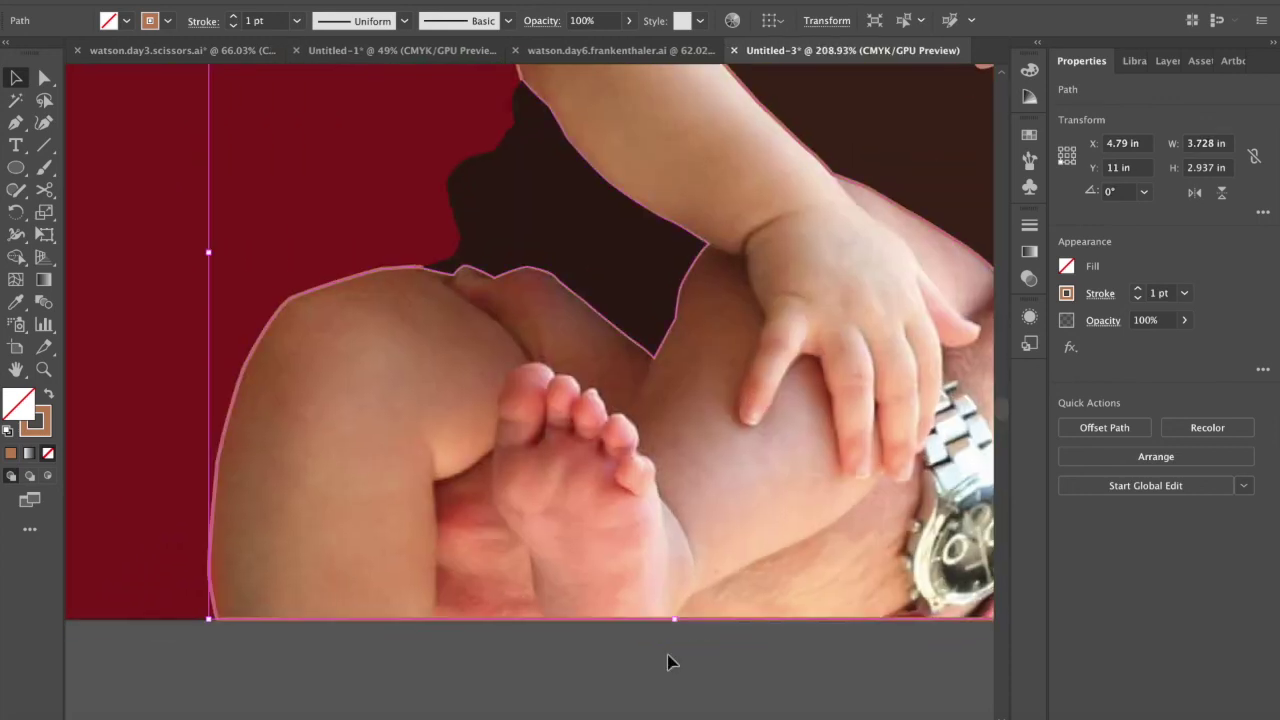
{"action": "scroll", "coordinate": [668, 648], "scroll_direction": "down", "scroll_amount": 3}
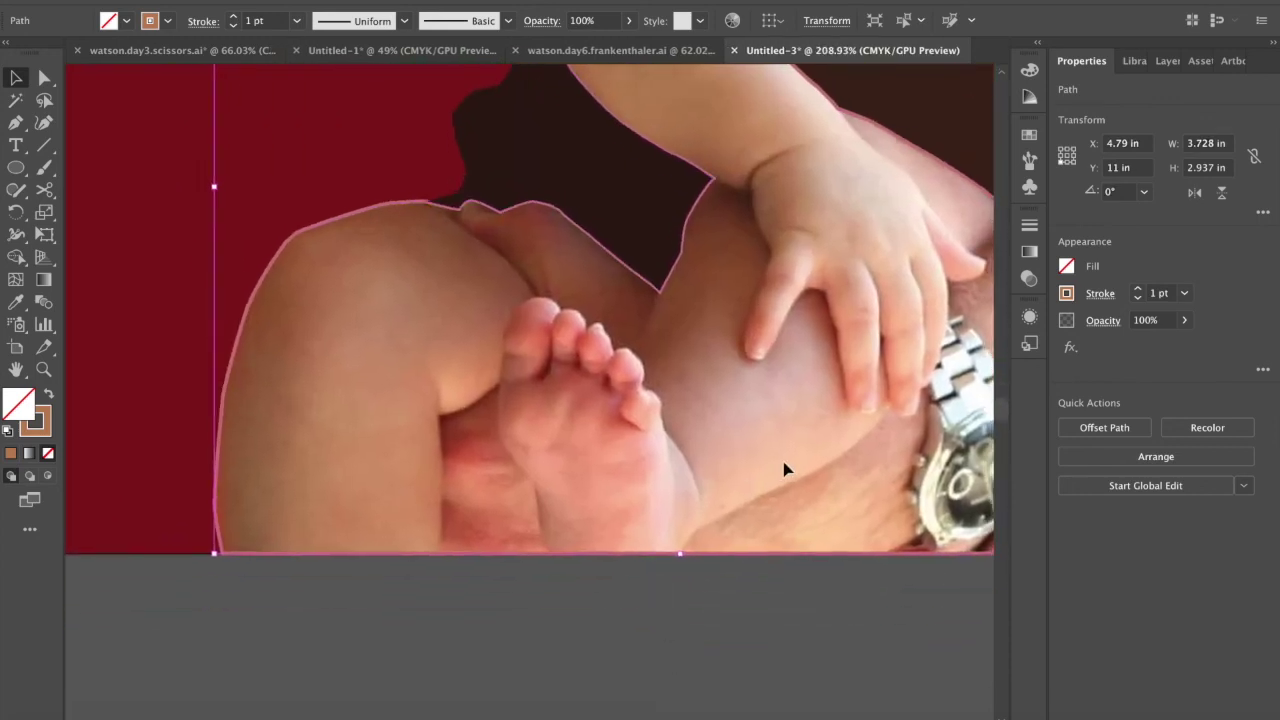
{"action": "scroll", "coordinate": [785, 468], "scroll_direction": "right", "scroll_amount": 3}
{"action": "scroll", "coordinate": [790, 450], "scroll_direction": "up", "scroll_amount": 1}
{"action": "scroll", "coordinate": [829, 338], "scroll_direction": "right", "scroll_amount": 2}
{"action": "scroll", "coordinate": [829, 338], "scroll_direction": "up", "scroll_amount": 1}
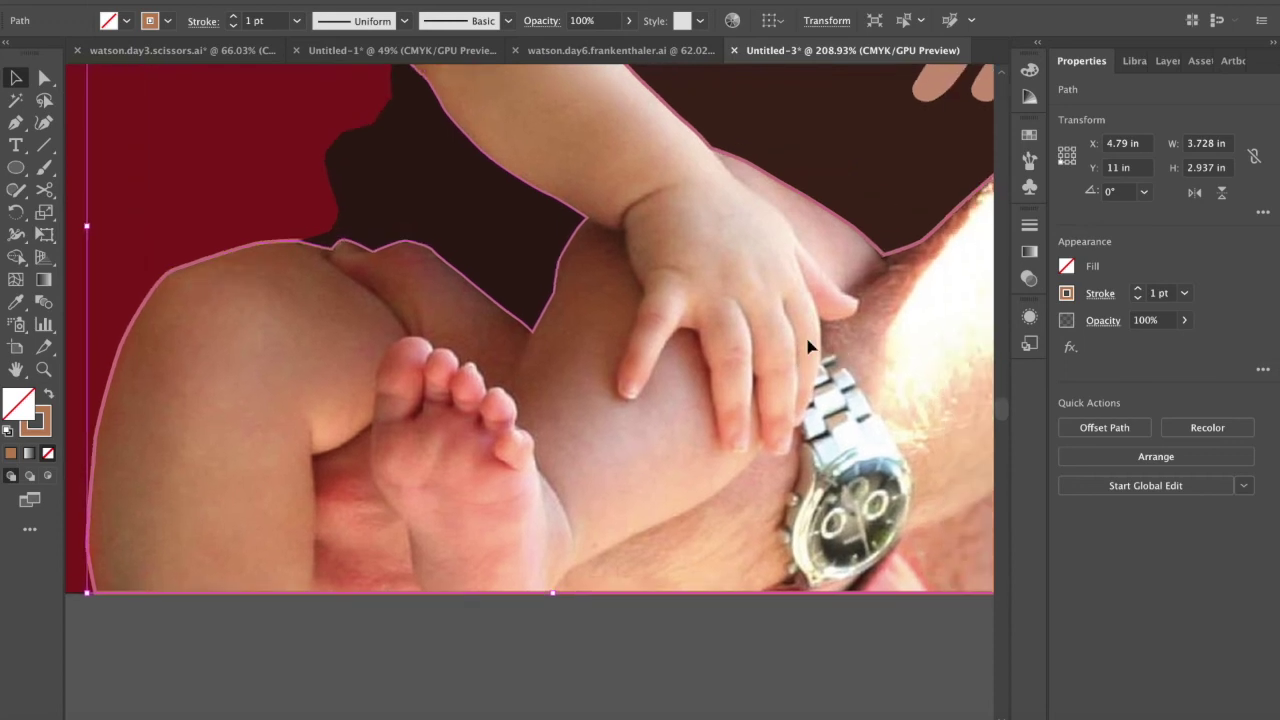
{"action": "scroll", "coordinate": [808, 346], "scroll_direction": "right", "scroll_amount": 3}
{"action": "scroll", "coordinate": [808, 346], "scroll_direction": "up", "scroll_amount": 1}
{"action": "scroll", "coordinate": [672, 355], "scroll_direction": "up", "scroll_amount": 5}
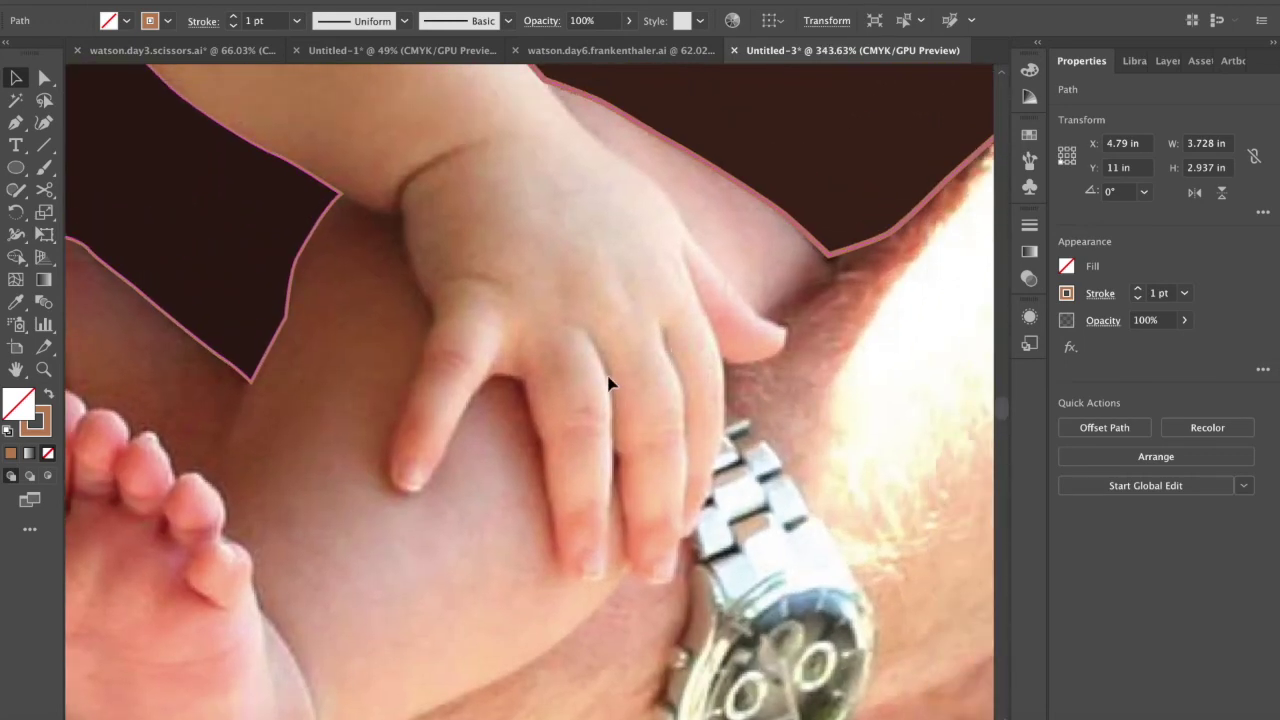
{"action": "scroll", "coordinate": [609, 383], "scroll_direction": "down", "scroll_amount": 3}
{"action": "scroll", "coordinate": [609, 383], "scroll_direction": "left", "scroll_amount": 4}
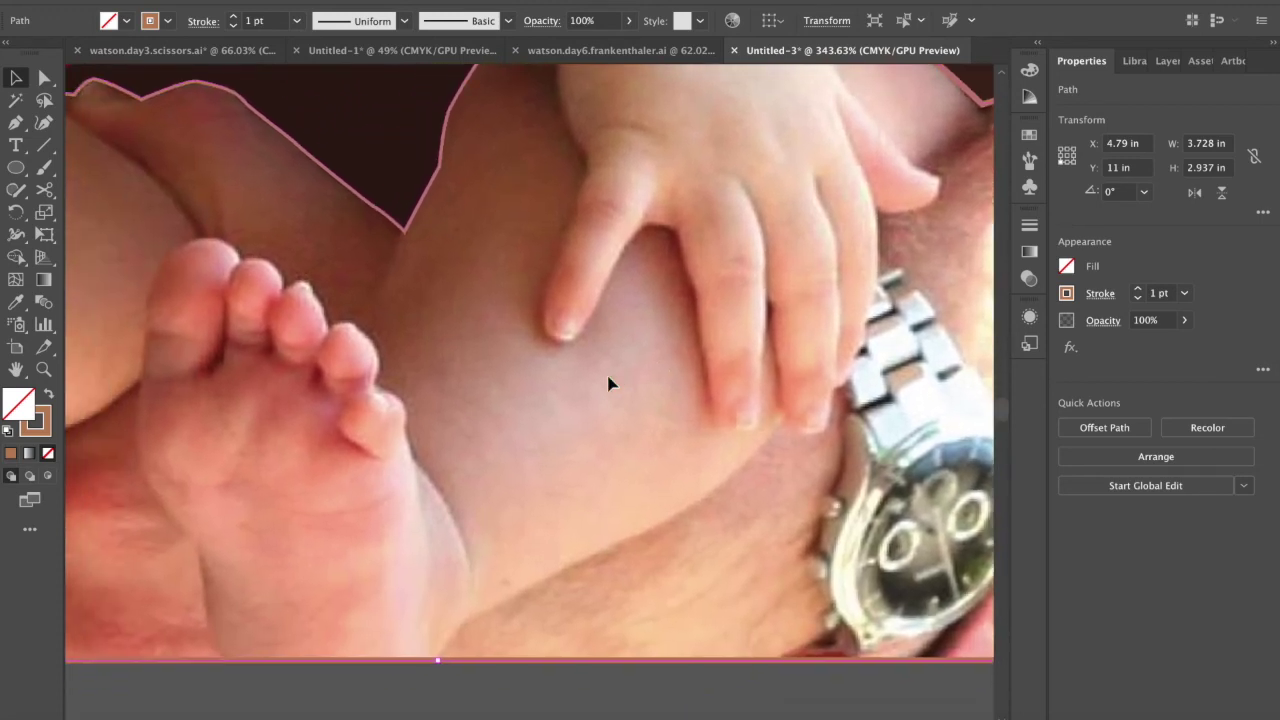
{"action": "scroll", "coordinate": [609, 383], "scroll_direction": "down", "scroll_amount": 2}
{"action": "scroll", "coordinate": [609, 383], "scroll_direction": "left", "scroll_amount": 8}
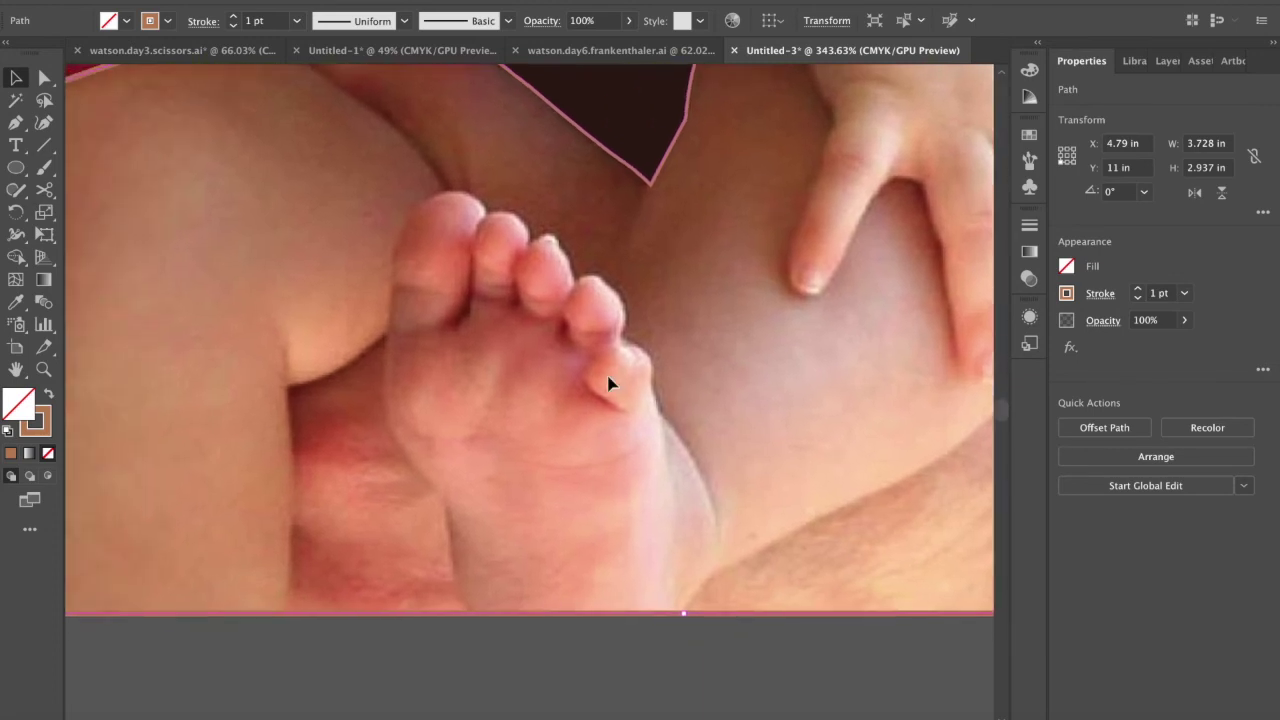
- Trace the baby's foot from below the artboard's bottom edge up its inner side and around the big toe
{"action": "key", "text": "p"}
{"action": "scroll", "coordinate": [590, 572], "scroll_direction": "up", "scroll_amount": 1}
{"action": "left_click_drag", "start_coordinate": [548, 679], "coordinate": [492, 527]}
{"action": "left_click", "coordinate": [488, 509]}
{"action": "left_click", "coordinate": [441, 451]}
{"action": "left_click", "coordinate": [423, 367]}
{"action": "left_click", "coordinate": [429, 302]}
{"action": "left_click", "coordinate": [433, 265]}
{"action": "left_click", "coordinate": [443, 204]}
{"action": "left_click", "coordinate": [454, 190]}
{"action": "left_click", "coordinate": [472, 171]}
{"action": "left_click", "coordinate": [489, 162]}
{"action": "left_click", "coordinate": [529, 176]}
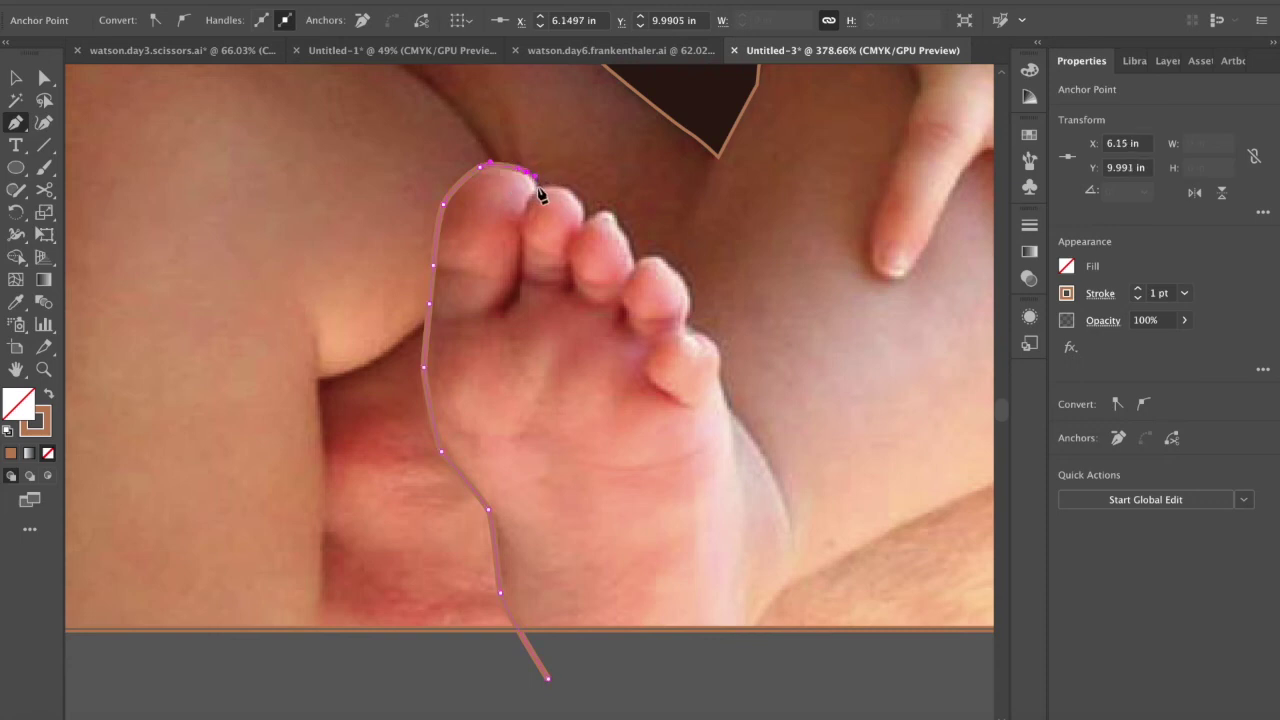
- Continue the foot outline around the four smaller toes to just below the little toe
{"action": "left_click_drag", "start_coordinate": [575, 198], "coordinate": [587, 218]}
{"action": "left_click", "coordinate": [603, 211]}
{"action": "left_click", "coordinate": [615, 218]}
{"action": "left_click", "coordinate": [628, 242]}
{"action": "left_click", "coordinate": [635, 262]}
{"action": "left_click", "coordinate": [666, 261]}
{"action": "left_click", "coordinate": [684, 280]}
{"action": "left_click", "coordinate": [690, 306]}
{"action": "left_click", "coordinate": [684, 325]}
{"action": "left_click", "coordinate": [705, 333]}
{"action": "left_click", "coordinate": [719, 355]}
{"action": "left_click", "coordinate": [719, 377]}
{"action": "left_click", "coordinate": [729, 410]}
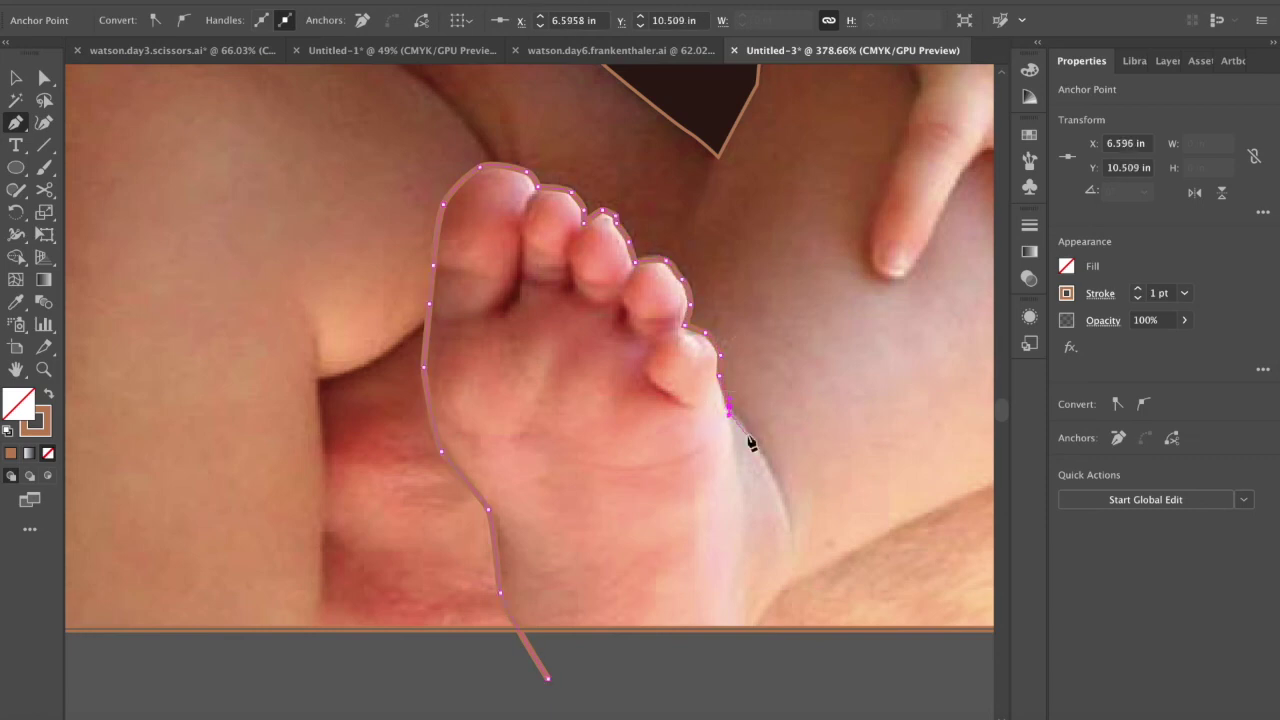
- Carry the foot outline down the heel side past the artboard edge and remove the two overhanging ends
{"action": "left_click_drag", "start_coordinate": [763, 457], "coordinate": [790, 512]}
{"action": "left_click", "coordinate": [787, 585]}
{"action": "left_click", "coordinate": [762, 610]}
{"action": "left_click", "coordinate": [750, 652]}
{"action": "key", "text": "v"}
{"action": "key", "text": "super+a"}
{"action": "left_click", "coordinate": [532, 654]}
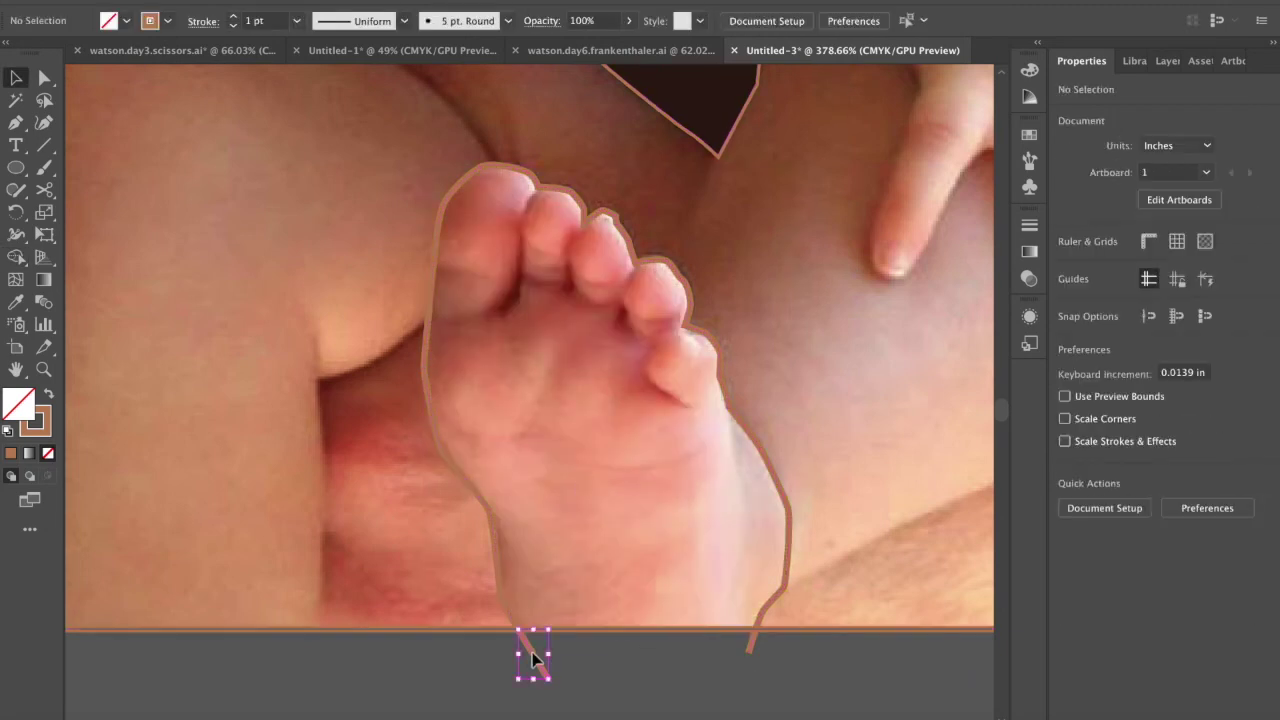
{"action": "left_click", "coordinate": [1160, 60]}
{"action": "left_click", "coordinate": [752, 648]}
{"action": "key", "text": "Delete"}
- Place the foot outline in its own sublayer within the baby's layer, named after the baby's foot
{"action": "left_click", "coordinate": [698, 330]}
{"action": "double_click", "coordinate": [1182, 109]}
{"action": "type", "text": "Eli's F"}
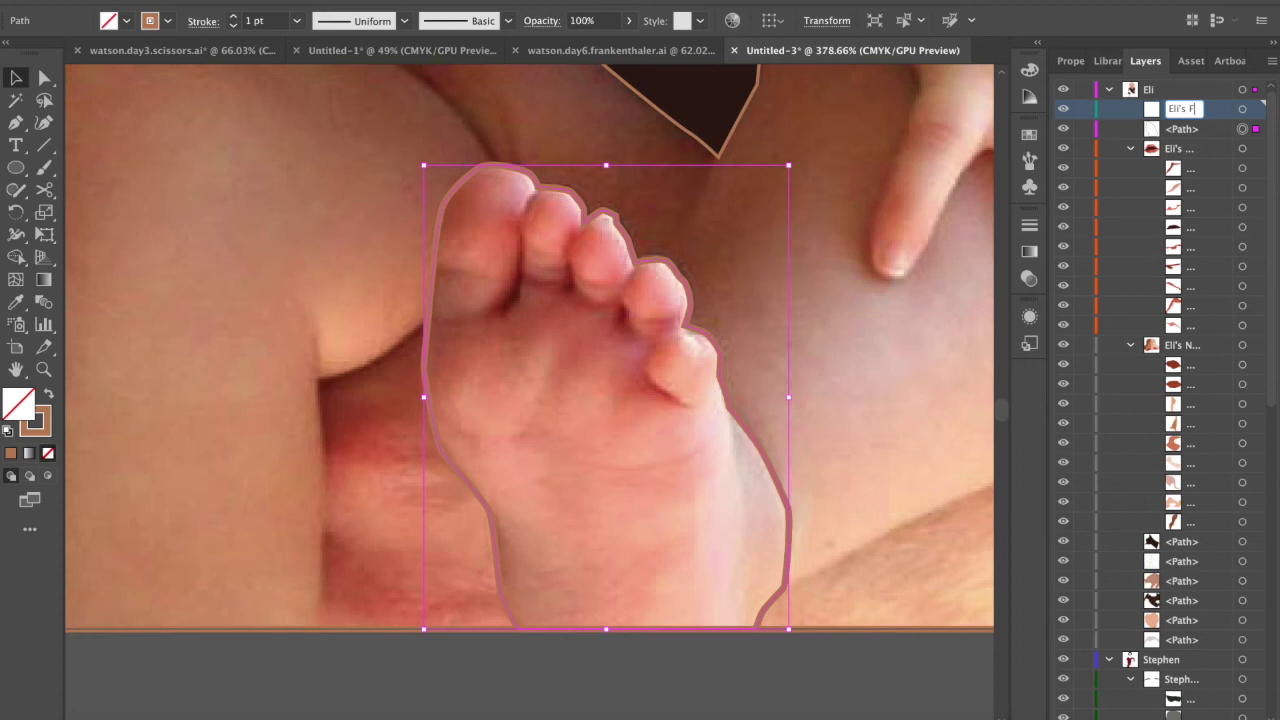
{"action": "key", "text": "Return"}
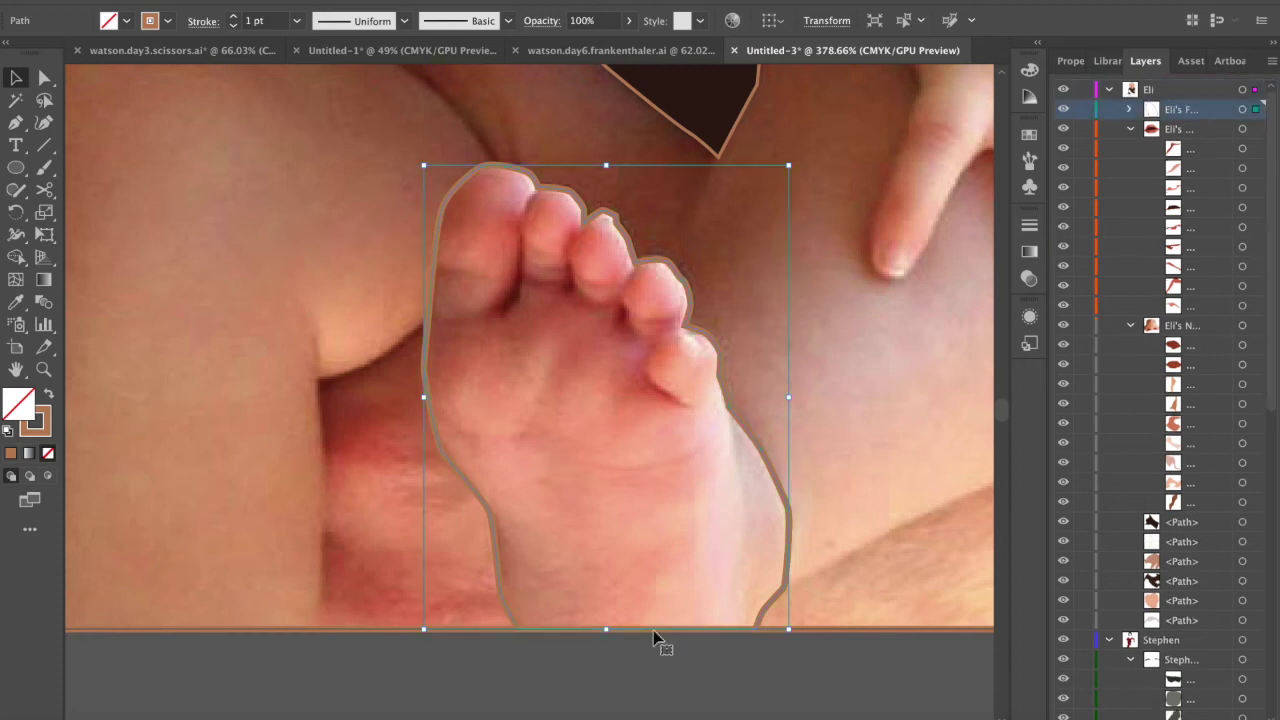
- Fill the foot with a salmon pink sampled from the photo, deselect it and review the result
{"action": "key", "text": "i"}
{"action": "left_click", "coordinate": [512, 458]}
{"action": "key", "text": "v"}
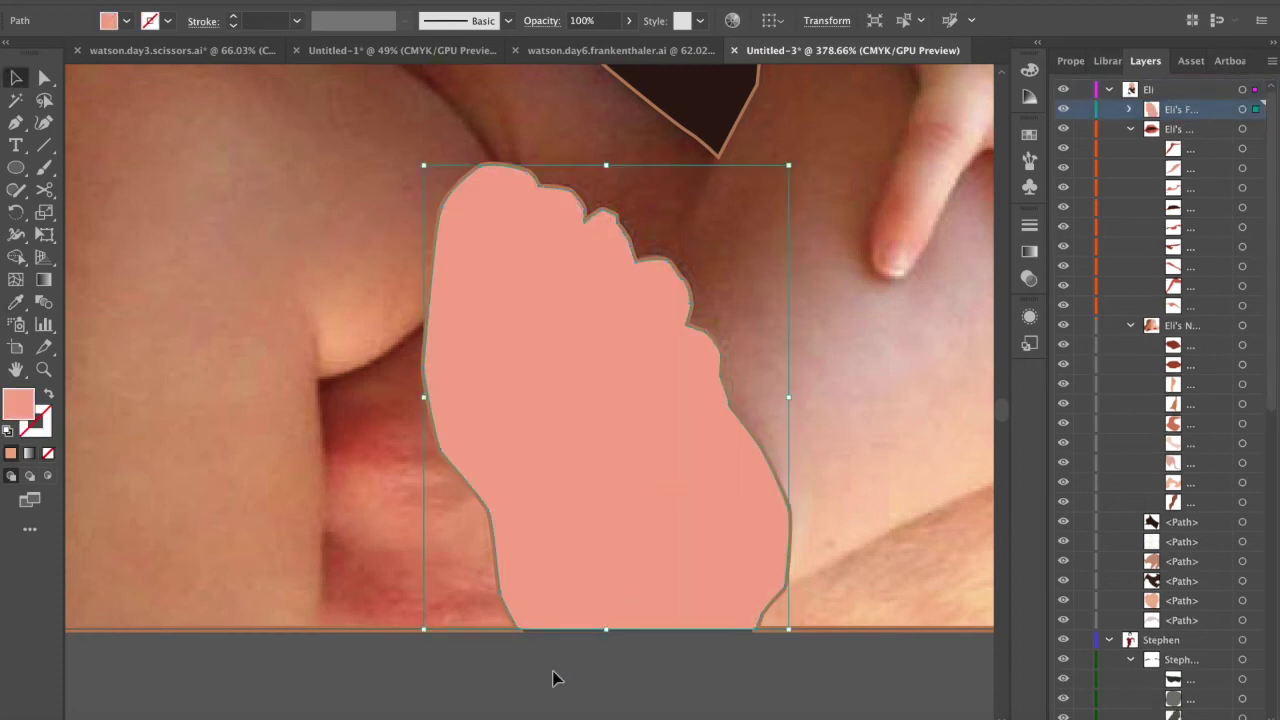
{"action": "left_click", "coordinate": [554, 677]}
{"action": "scroll", "coordinate": [562, 660], "scroll_direction": "down", "scroll_amount": 10}
{"action": "scroll", "coordinate": [586, 609], "scroll_direction": "up", "scroll_amount": 10}
- Turn the foot shape back into an unfilled outline and examine the toes up close
{"action": "left_click", "coordinate": [587, 411]}
{"action": "key", "text": "shift+x"}
{"action": "scroll", "coordinate": [632, 478], "scroll_direction": "up", "scroll_amount": 3}
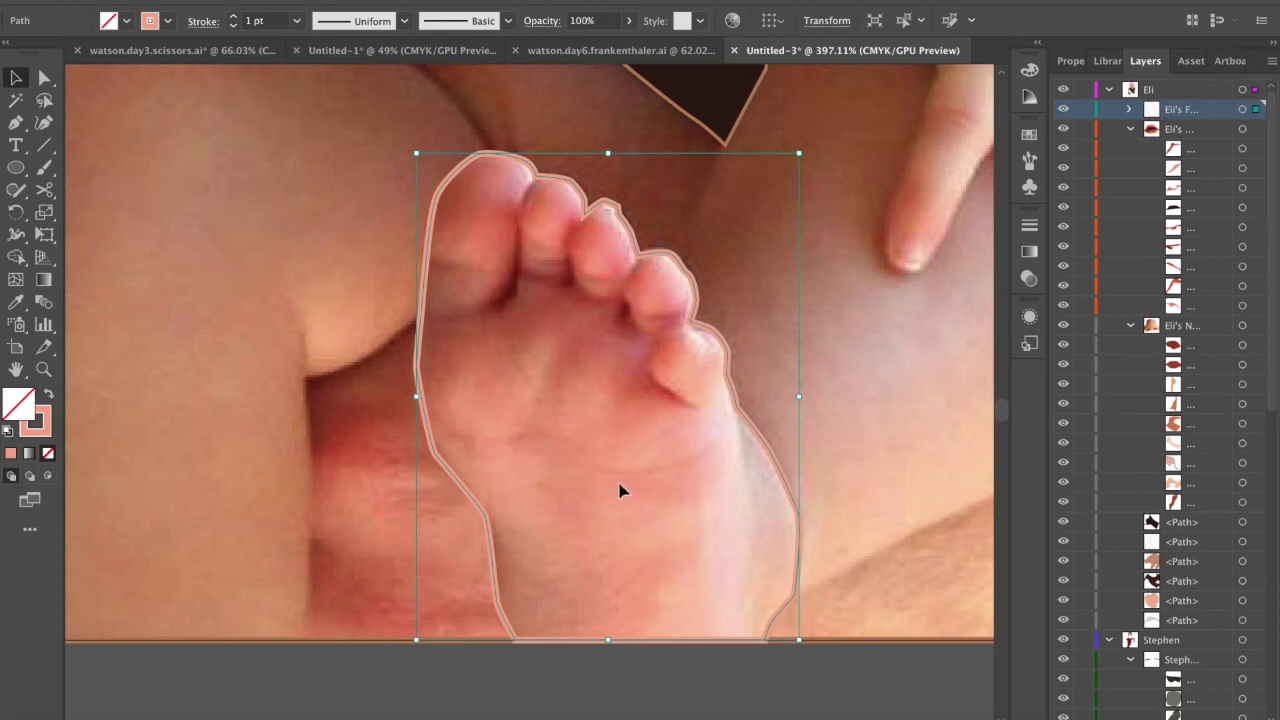
{"action": "scroll", "coordinate": [642, 550], "scroll_direction": "right", "scroll_amount": 3}
{"action": "scroll", "coordinate": [642, 550], "scroll_direction": "down", "scroll_amount": 1}
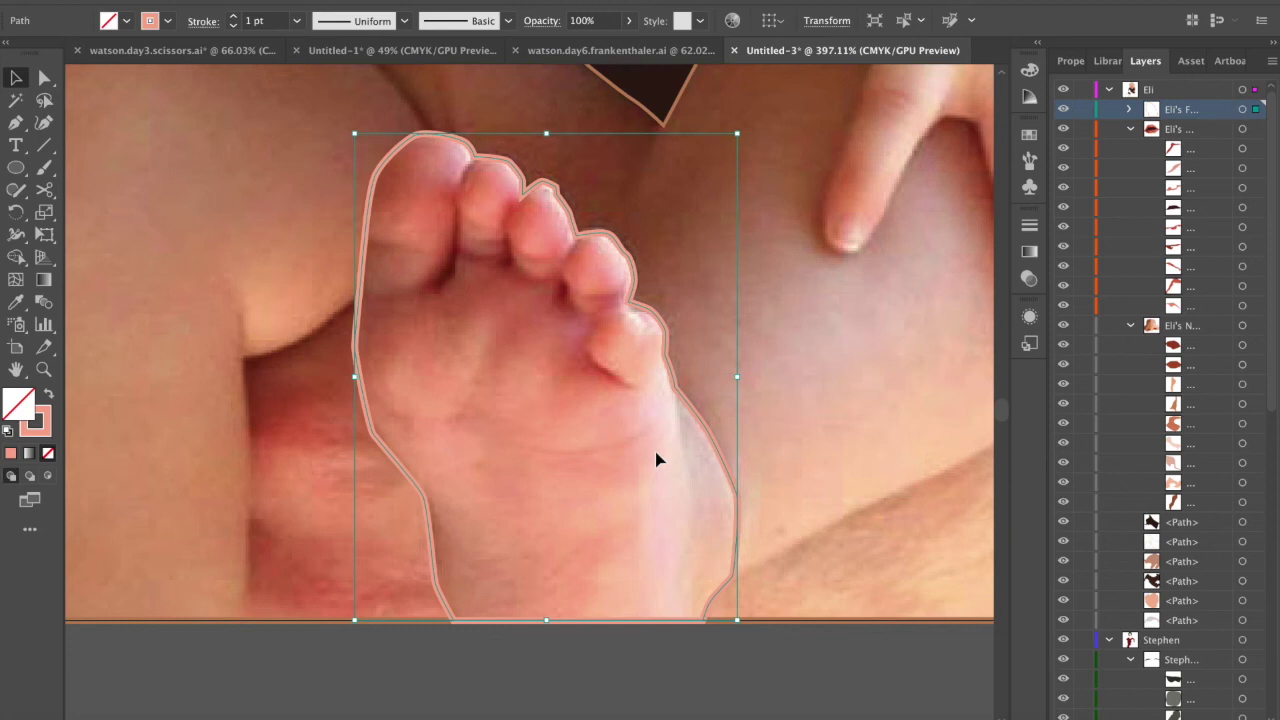
{"action": "scroll", "coordinate": [656, 459], "scroll_direction": "down", "scroll_amount": 3}
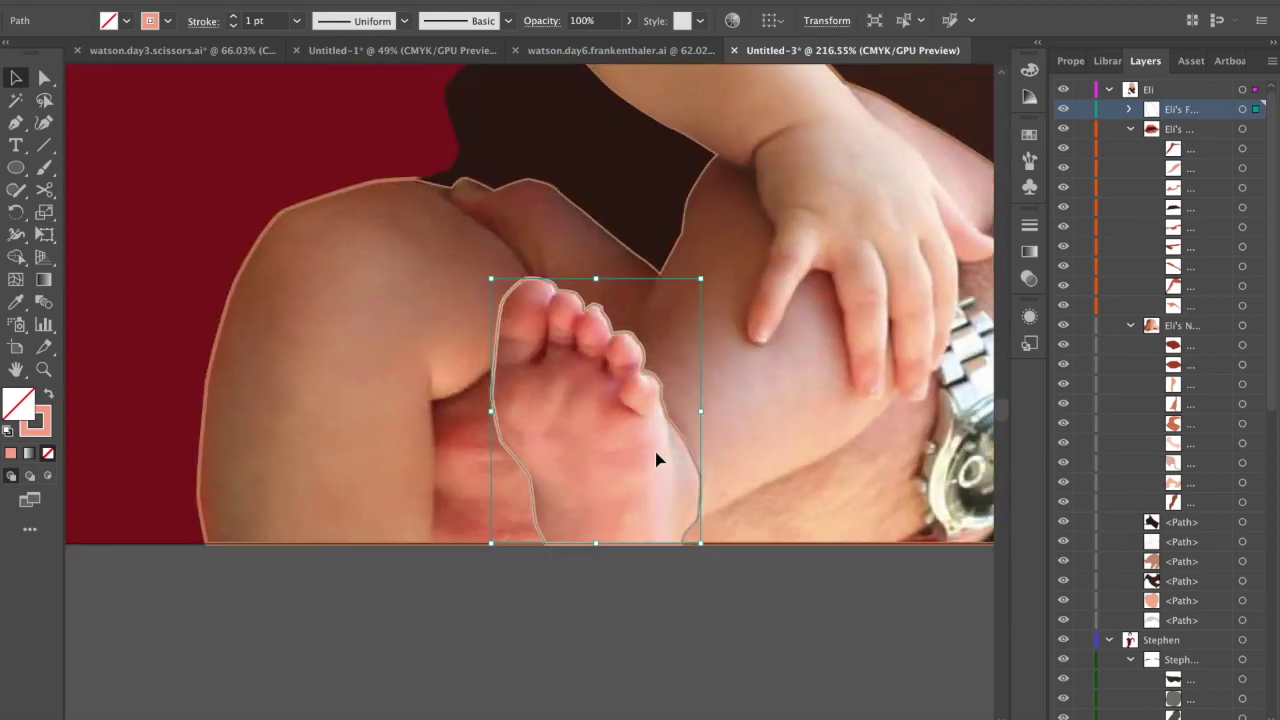
{"action": "scroll", "coordinate": [551, 518], "scroll_direction": "down", "scroll_amount": 4}
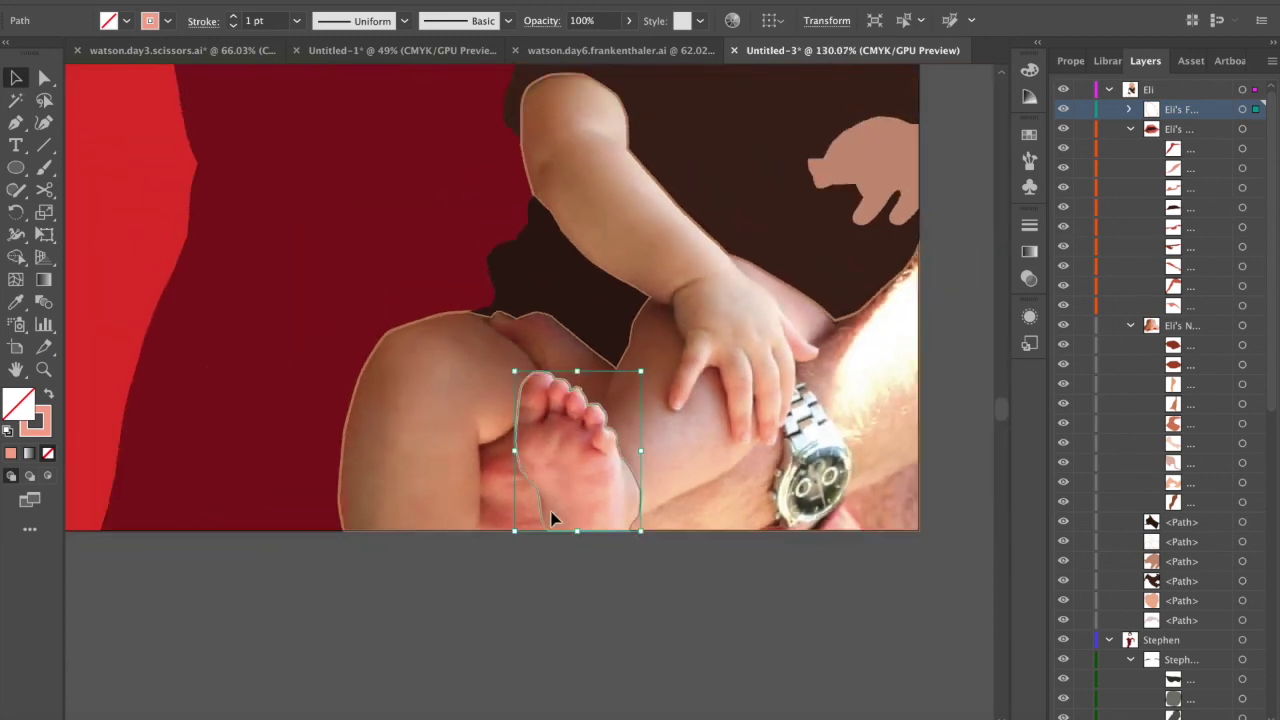
{"action": "scroll", "coordinate": [546, 440], "scroll_direction": "up", "scroll_amount": 3}
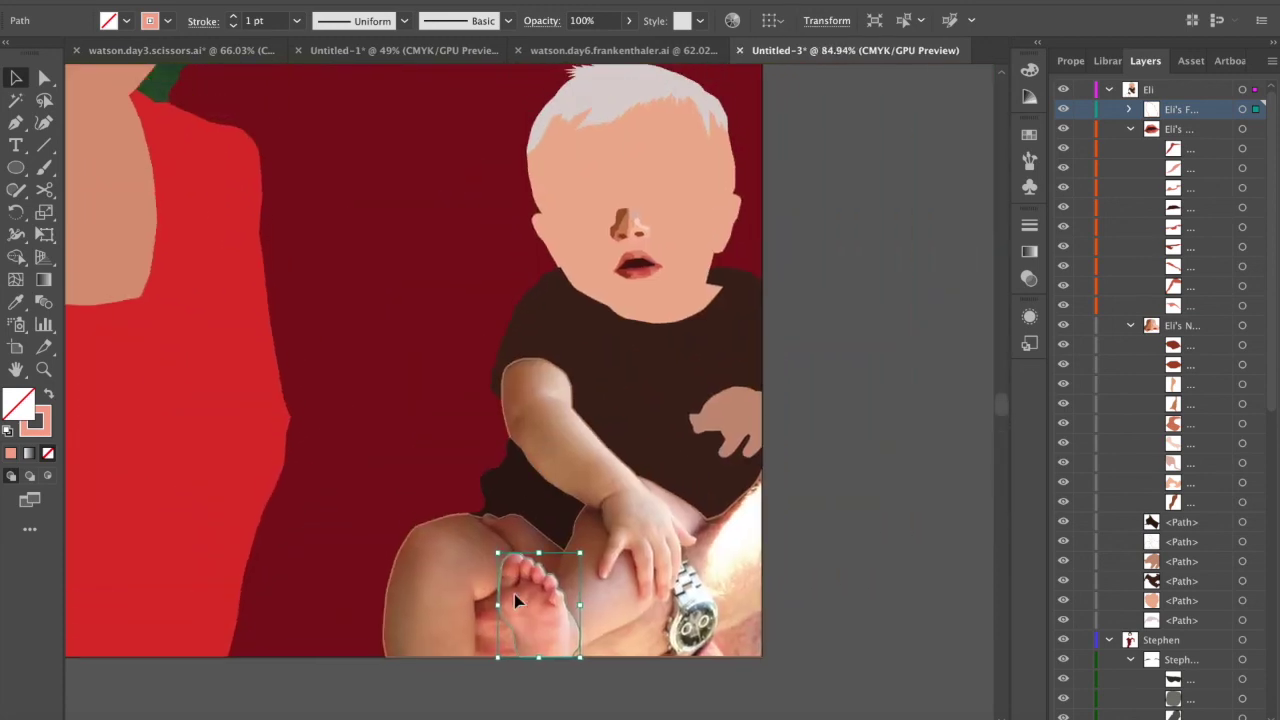
{"action": "scroll", "coordinate": [521, 635], "scroll_direction": "up", "scroll_amount": 7}
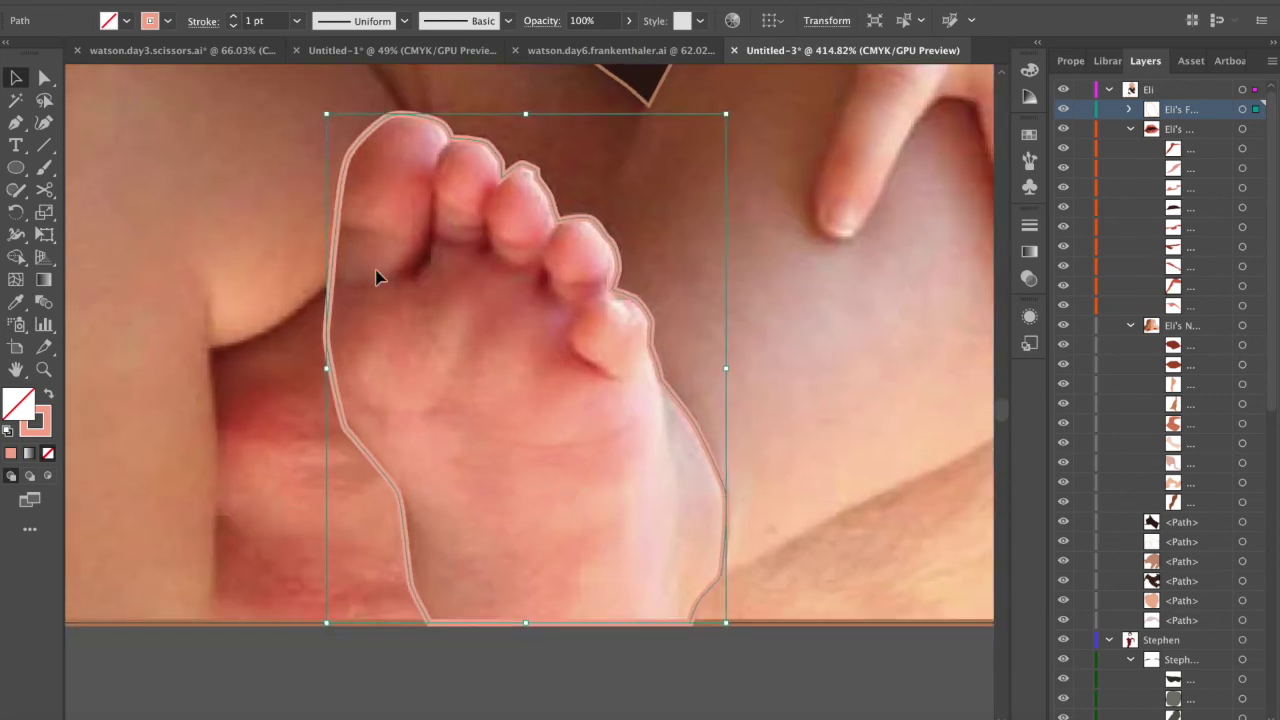
{"action": "scroll", "coordinate": [441, 230], "scroll_direction": "up", "scroll_amount": 3}
{"action": "scroll", "coordinate": [441, 245], "scroll_direction": "up", "scroll_amount": 3}
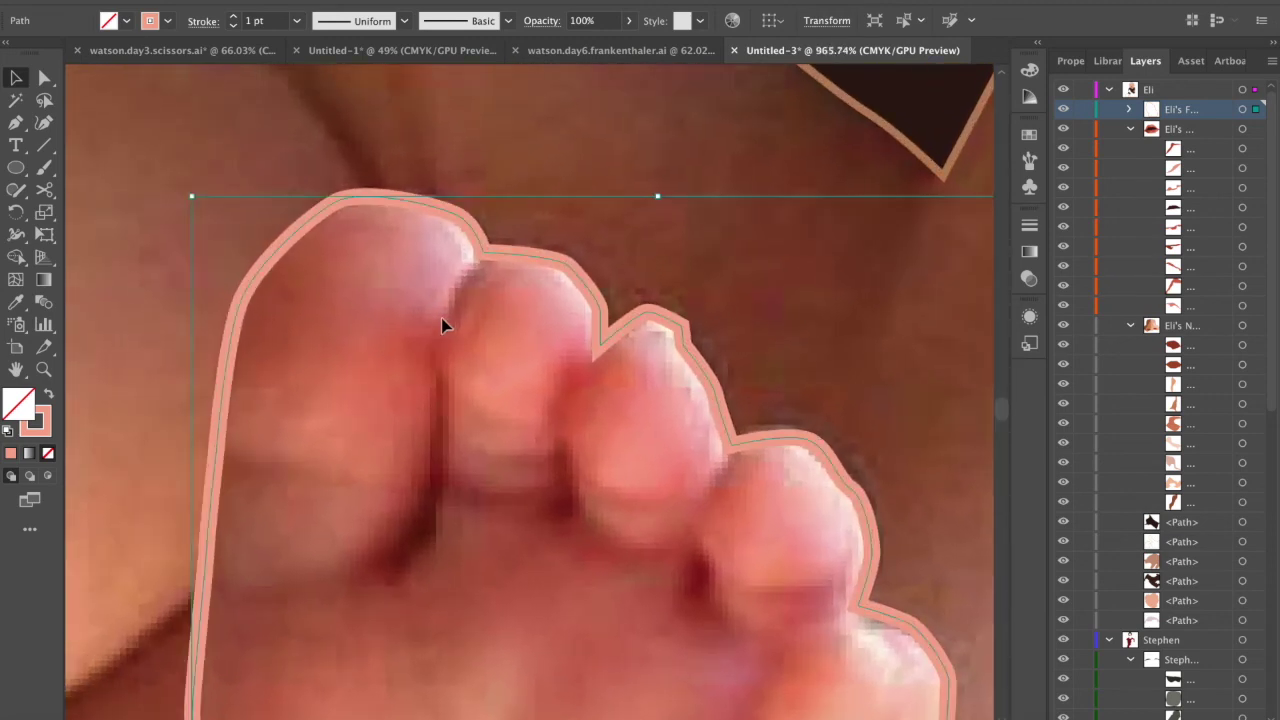
{"action": "key", "text": "p"}
{"action": "left_click", "coordinate": [293, 150]}
{"action": "left_click", "coordinate": [402, 211]}
{"action": "key", "text": "super+z"}
{"action": "key", "text": "super+z"}
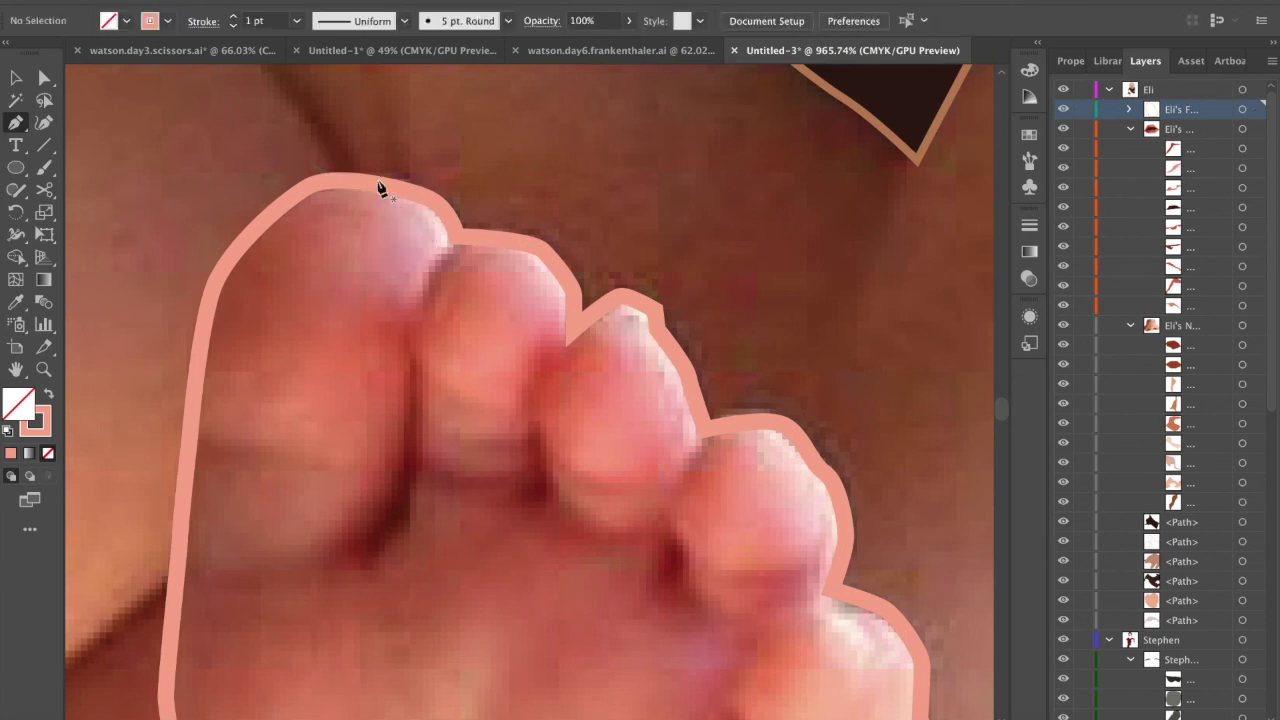
- Trace the inner boundary of the highlights on the big, second and third toes, ending the path outside the foot
{"action": "left_click", "coordinate": [351, 162]}
{"action": "left_click", "coordinate": [375, 216]}
{"action": "left_click", "coordinate": [382, 272]}
{"action": "left_click", "coordinate": [412, 317]}
{"action": "left_click", "coordinate": [422, 275]}
{"action": "left_click", "coordinate": [455, 246]}
{"action": "left_click", "coordinate": [519, 254]}
{"action": "left_click", "coordinate": [543, 285]}
{"action": "left_click", "coordinate": [556, 314]}
{"action": "left_click", "coordinate": [561, 329]}
{"action": "left_click", "coordinate": [608, 331]}
{"action": "left_click", "coordinate": [638, 362]}
{"action": "left_click", "coordinate": [676, 400]}
{"action": "left_click", "coordinate": [677, 450]}
{"action": "left_click", "coordinate": [675, 485]}
{"action": "left_click", "coordinate": [710, 431]}
{"action": "left_click", "coordinate": [745, 392]}
{"action": "key", "text": "Escape"}
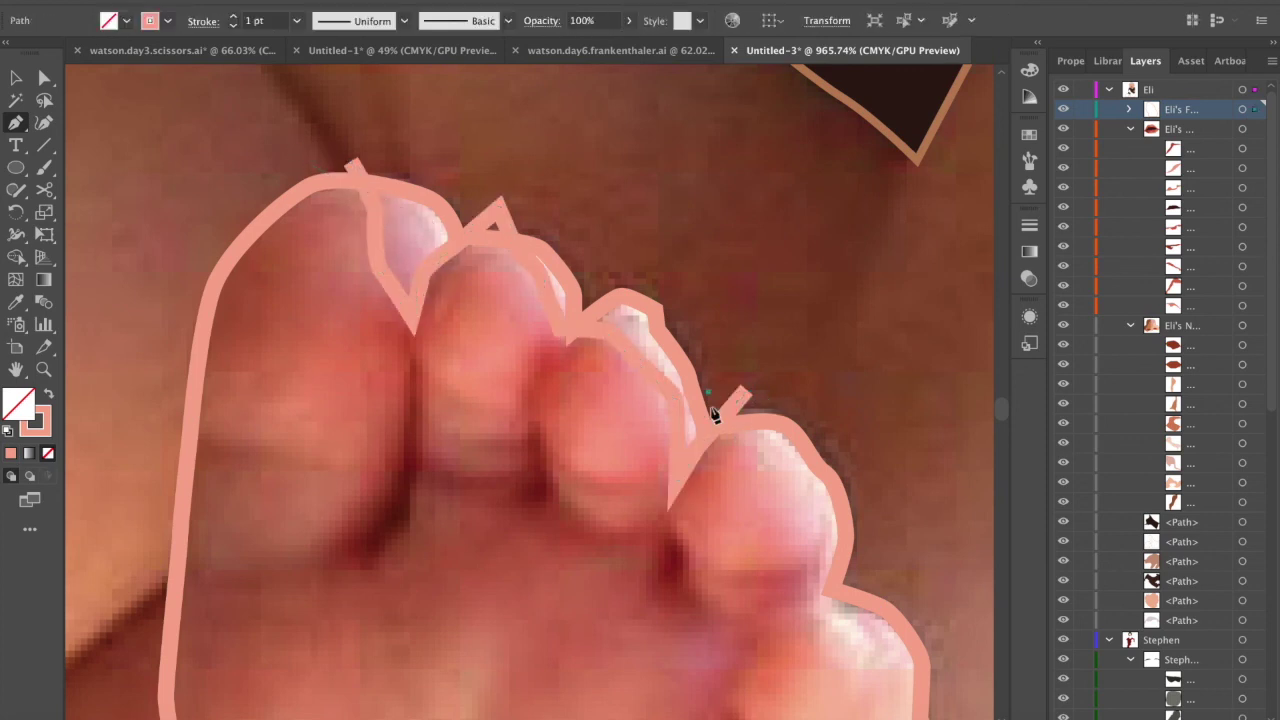
- Start a second boundary path along the highlights on the fourth and little toes
{"action": "left_click", "coordinate": [708, 392]}
{"action": "left_click", "coordinate": [746, 443]}
{"action": "left_click", "coordinate": [771, 466]}
{"action": "left_click", "coordinate": [787, 513]}
{"action": "scroll", "coordinate": [818, 581], "scroll_direction": "down", "scroll_amount": 3}
{"action": "left_click", "coordinate": [735, 500]}
{"action": "left_click", "coordinate": [743, 522]}
{"action": "left_click", "coordinate": [753, 551]}
{"action": "left_click", "coordinate": [793, 561]}
{"action": "scroll", "coordinate": [791, 606], "scroll_direction": "down", "scroll_amount": 4}
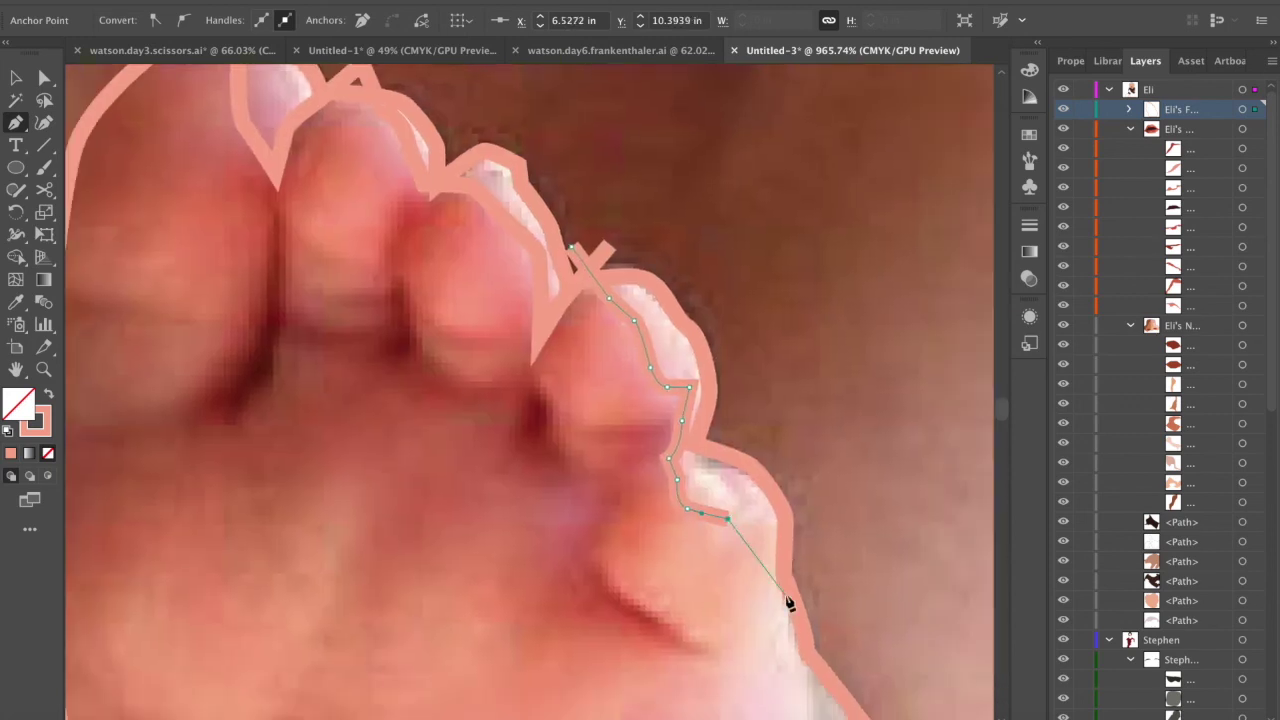
- Extend the highlight boundary in a jagged line below the little toe and down the sole past the artboard edge
{"action": "left_click", "coordinate": [765, 415]}
{"action": "left_click", "coordinate": [765, 464]}
{"action": "scroll", "coordinate": [722, 529], "scroll_direction": "down", "scroll_amount": 3}
{"action": "left_click", "coordinate": [743, 466]}
{"action": "scroll", "coordinate": [754, 534], "scroll_direction": "down", "scroll_amount": 3}
{"action": "left_click", "coordinate": [760, 371]}
{"action": "left_click", "coordinate": [737, 397]}
{"action": "scroll", "coordinate": [781, 416], "scroll_direction": "down", "scroll_amount": 3}
{"action": "left_click", "coordinate": [779, 309]}
{"action": "left_click", "coordinate": [770, 441]}
{"action": "left_click", "coordinate": [757, 524]}
{"action": "left_click", "coordinate": [735, 590]}
{"action": "left_click", "coordinate": [687, 695]}
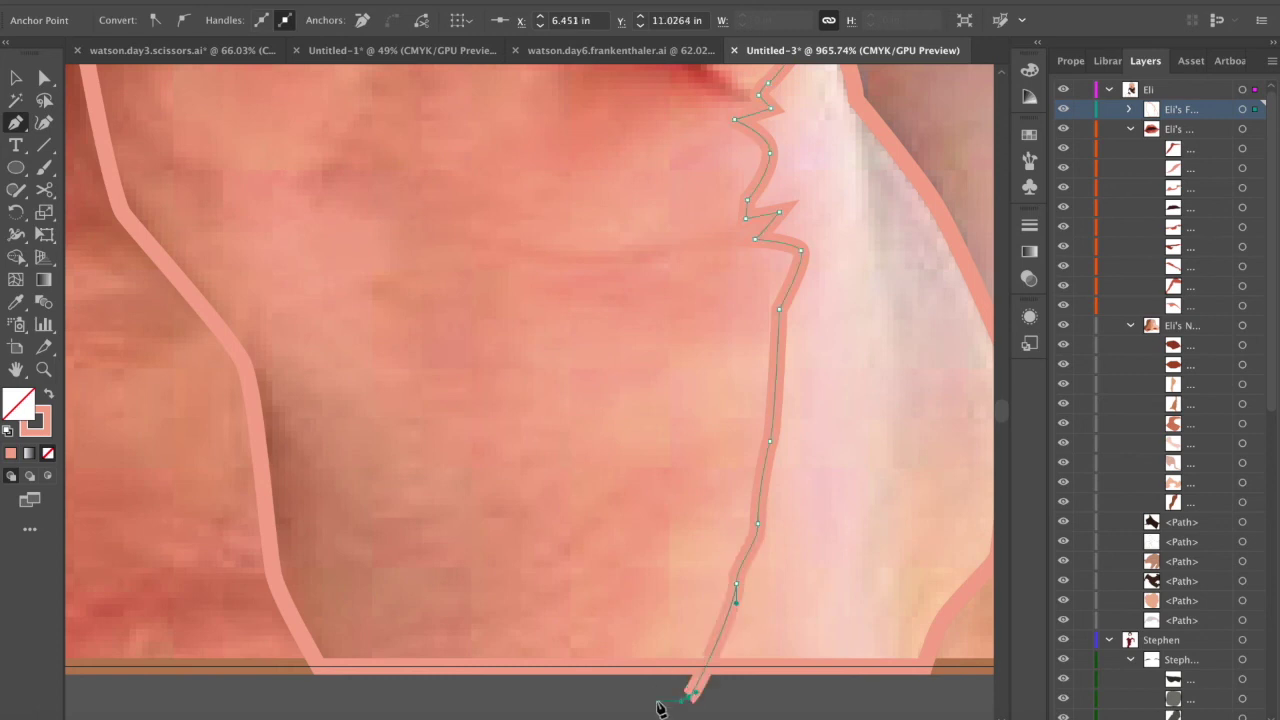
- Select the foot outline with the traced highlight lines and divide them into separate regions with Shape Builder
{"action": "scroll", "coordinate": [630, 700], "scroll_direction": "down", "scroll_amount": 5}
{"action": "key", "text": "v"}
{"action": "left_click", "coordinate": [643, 338], "text": "shift"}
{"action": "left_click", "coordinate": [614, 360], "text": "shift"}
{"action": "key", "text": "shift+m"}
{"action": "left_click", "coordinate": [577, 463]}
- Fill the highlight regions on the outer foot and toes with a pale pink sampled from the photo
{"action": "key", "text": "v"}
{"action": "left_click", "coordinate": [757, 566]}
{"action": "key", "text": "i"}
{"action": "left_click", "coordinate": [722, 580]}
{"action": "scroll", "coordinate": [644, 466], "scroll_direction": "up", "scroll_amount": 5}
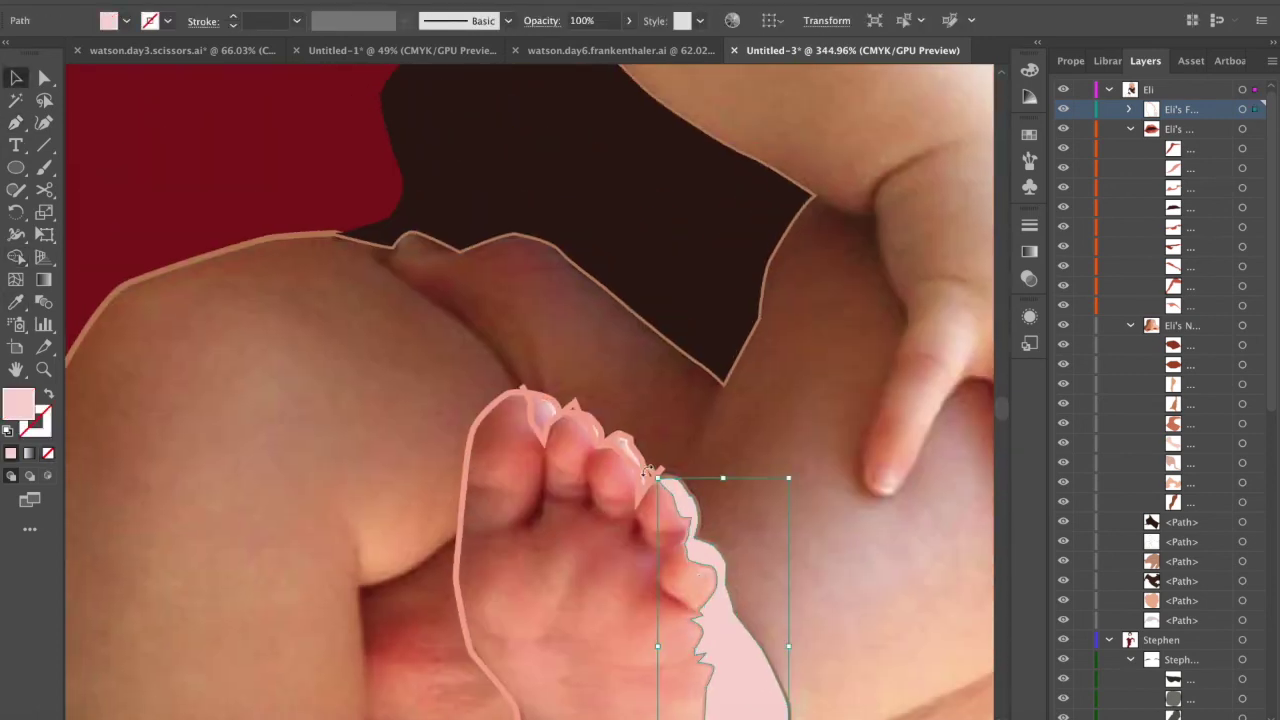
{"action": "left_click", "coordinate": [420, 263]}
{"action": "left_click", "coordinate": [293, 237]}
{"action": "scroll", "coordinate": [294, 236], "scroll_direction": "down", "scroll_amount": 5}
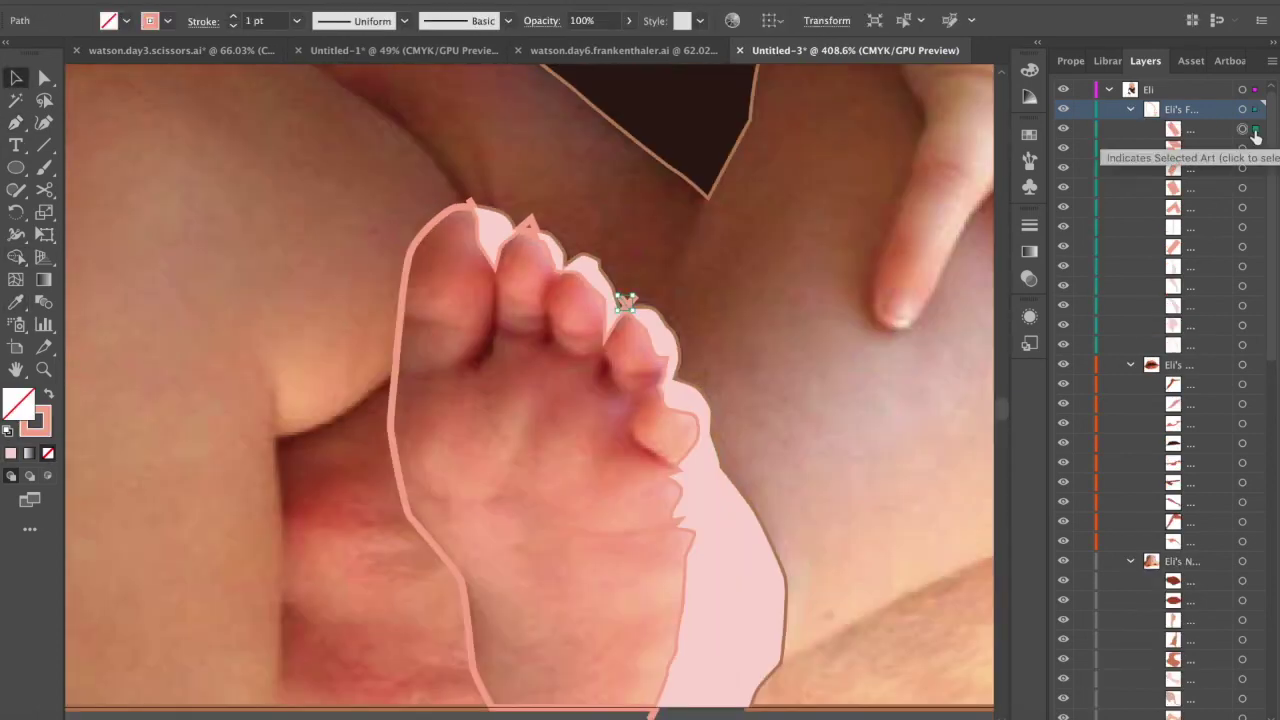
- Clear the leftover line fragments, turn the main foot shape back into a solid fill, and review the portrait
{"action": "left_click", "coordinate": [785, 395]}
{"action": "left_click", "coordinate": [608, 339]}
{"action": "key", "text": "shift+x"}
{"action": "scroll", "coordinate": [605, 339], "scroll_direction": "down", "scroll_amount": 5}
{"action": "left_click", "coordinate": [598, 645]}
{"action": "scroll", "coordinate": [600, 640], "scroll_direction": "down", "scroll_amount": 8}
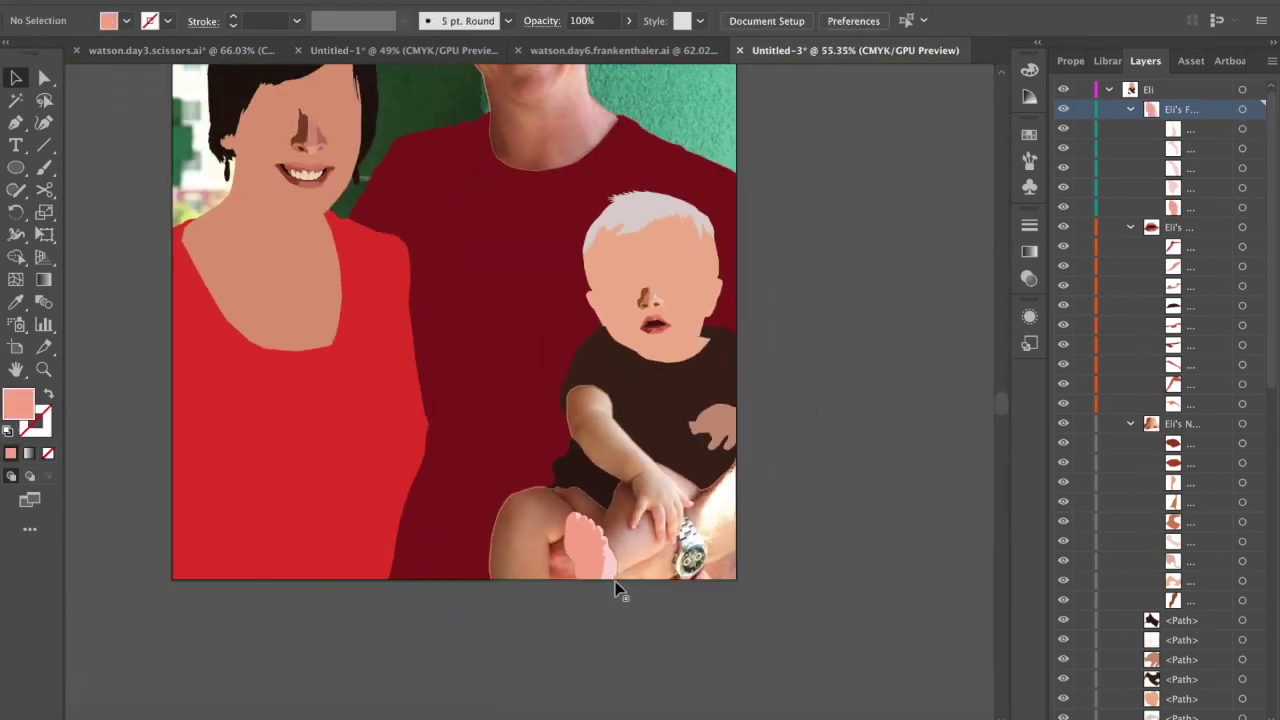
- Turn the main foot shape back into an outline to expose the sole in the photo for tracing with the Pen tool
{"action": "scroll", "coordinate": [609, 586], "scroll_direction": "up", "scroll_amount": 4}
{"action": "scroll", "coordinate": [623, 549], "scroll_direction": "up", "scroll_amount": 1}
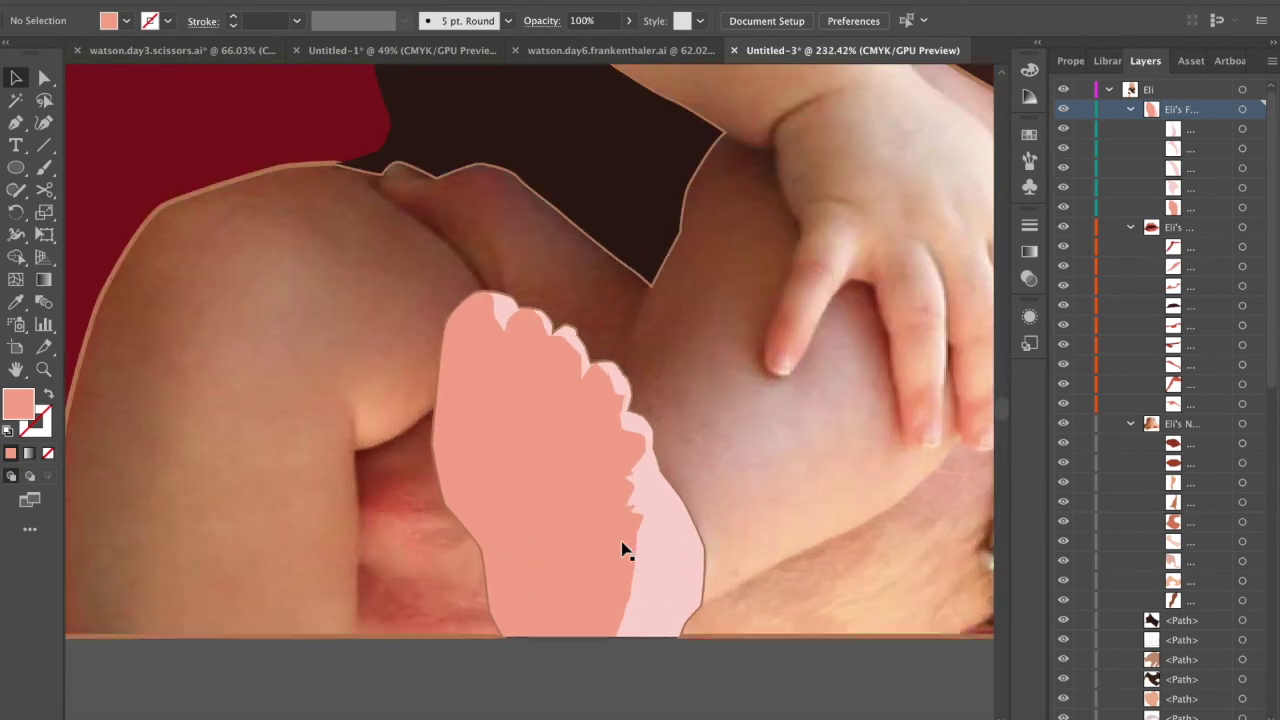
{"action": "left_click", "coordinate": [545, 497]}
{"action": "scroll", "coordinate": [635, 535], "scroll_direction": "up", "scroll_amount": 2}
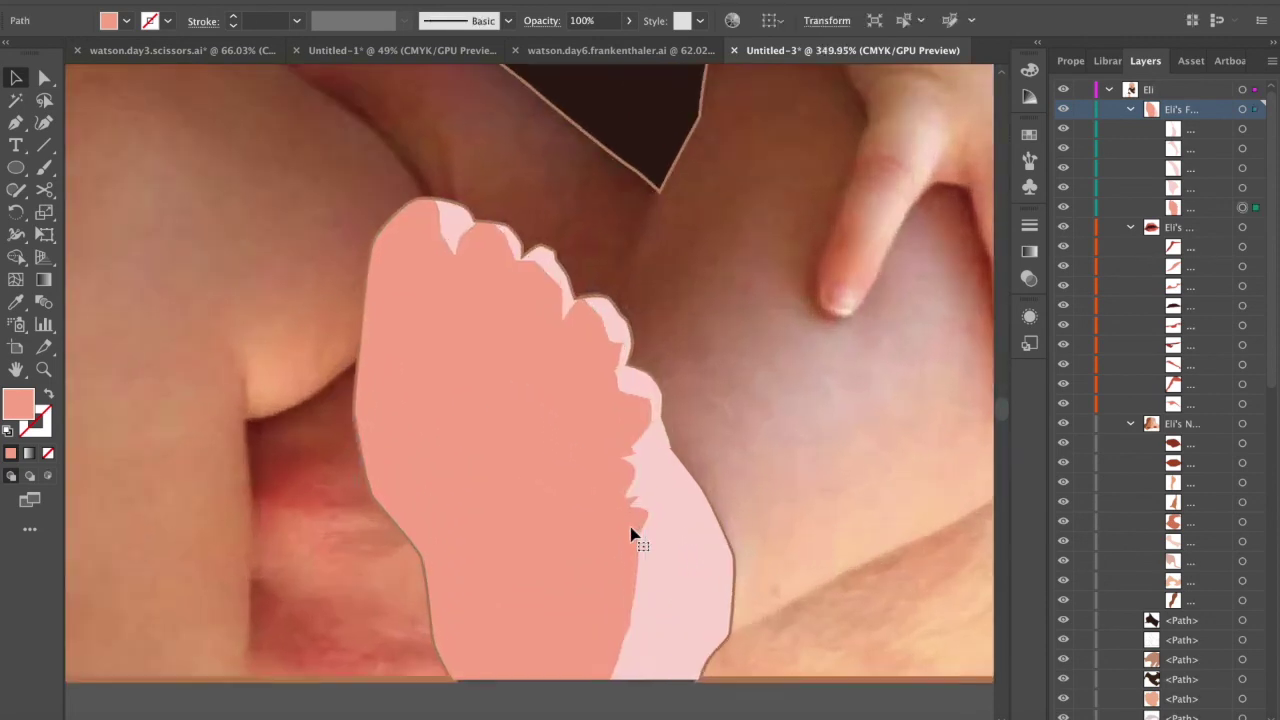
{"action": "key", "text": "shift+x"}
{"action": "key", "text": "p"}
{"action": "scroll", "coordinate": [516, 532], "scroll_direction": "down", "scroll_amount": 3}
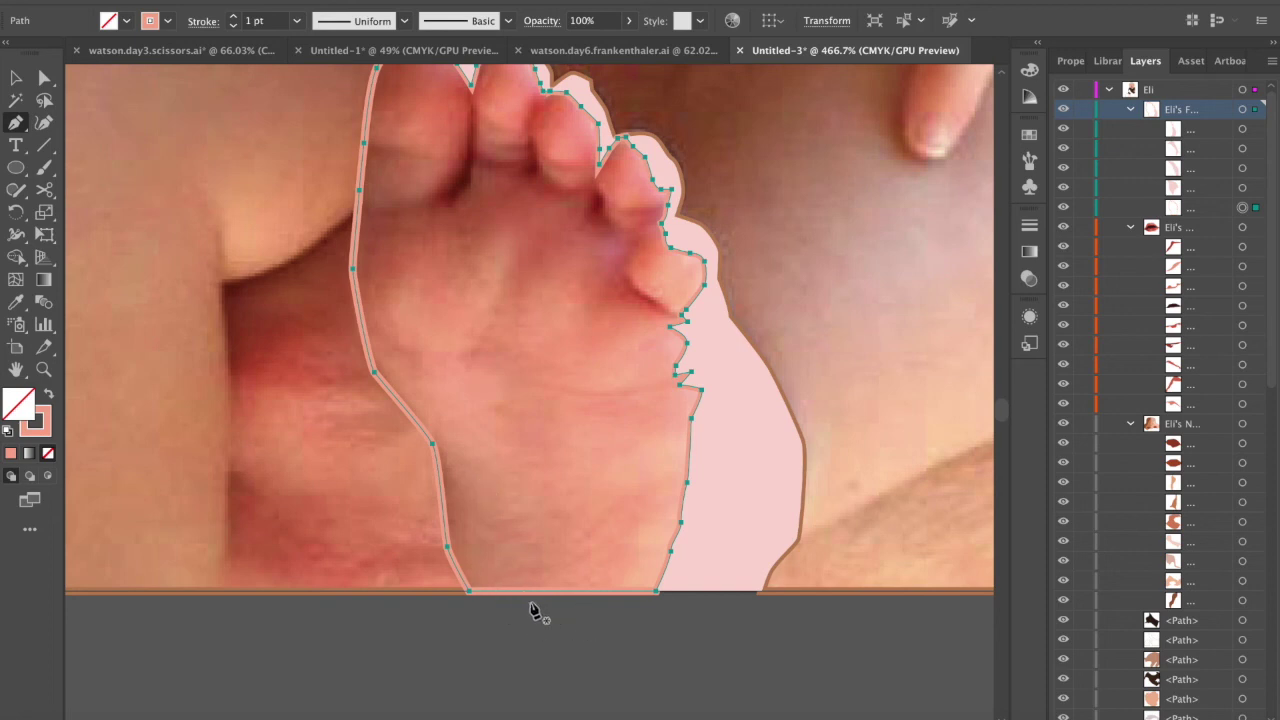
- Trace the edge between the shadowed and lit parts of the sole with the Pen tool, from the heel to around the little toe
{"action": "left_click", "coordinate": [499, 608]}
{"action": "left_click_drag", "start_coordinate": [565, 572], "coordinate": [576, 561]}
{"action": "left_click", "coordinate": [547, 519]}
{"action": "left_click_drag", "start_coordinate": [489, 496], "coordinate": [473, 492]}
{"action": "left_click", "coordinate": [452, 462]}
{"action": "left_click", "coordinate": [419, 412]}
{"action": "left_click", "coordinate": [387, 364]}
{"action": "left_click", "coordinate": [411, 364]}
{"action": "left_click", "coordinate": [432, 357]}
{"action": "left_click", "coordinate": [397, 334]}
{"action": "left_click", "coordinate": [397, 281]}
{"action": "left_click", "coordinate": [427, 262]}
{"action": "left_click", "coordinate": [449, 290]}
{"action": "left_click", "coordinate": [549, 279]}
{"action": "left_click", "coordinate": [573, 267]}
{"action": "left_click", "coordinate": [583, 290]}
{"action": "left_click", "coordinate": [585, 333]}
{"action": "left_click", "coordinate": [610, 313]}
{"action": "left_click", "coordinate": [642, 314]}
{"action": "left_click", "coordinate": [671, 316]}
{"action": "left_click", "coordinate": [654, 297]}
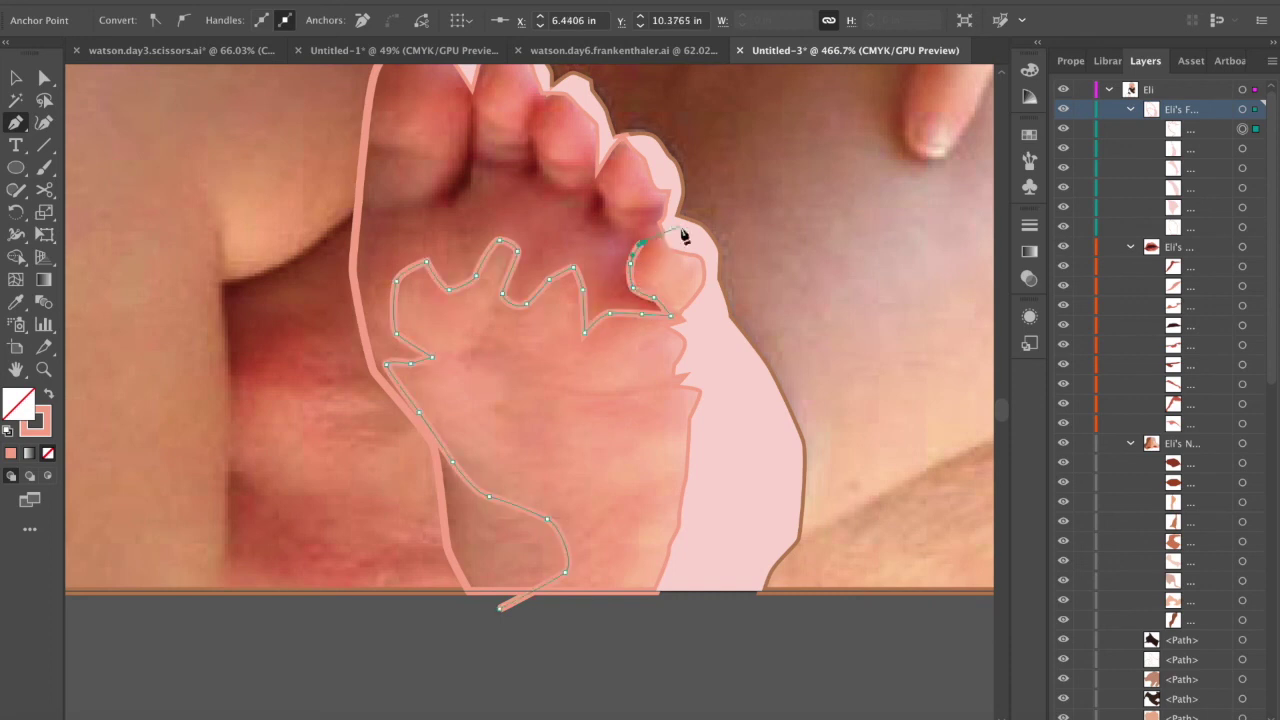
{"action": "left_click", "coordinate": [682, 229]}
{"action": "left_click_drag", "start_coordinate": [682, 229], "coordinate": [740, 311]}
{"action": "key", "text": "v"}
{"action": "scroll", "coordinate": [722, 259], "scroll_direction": "up", "scroll_amount": 5}
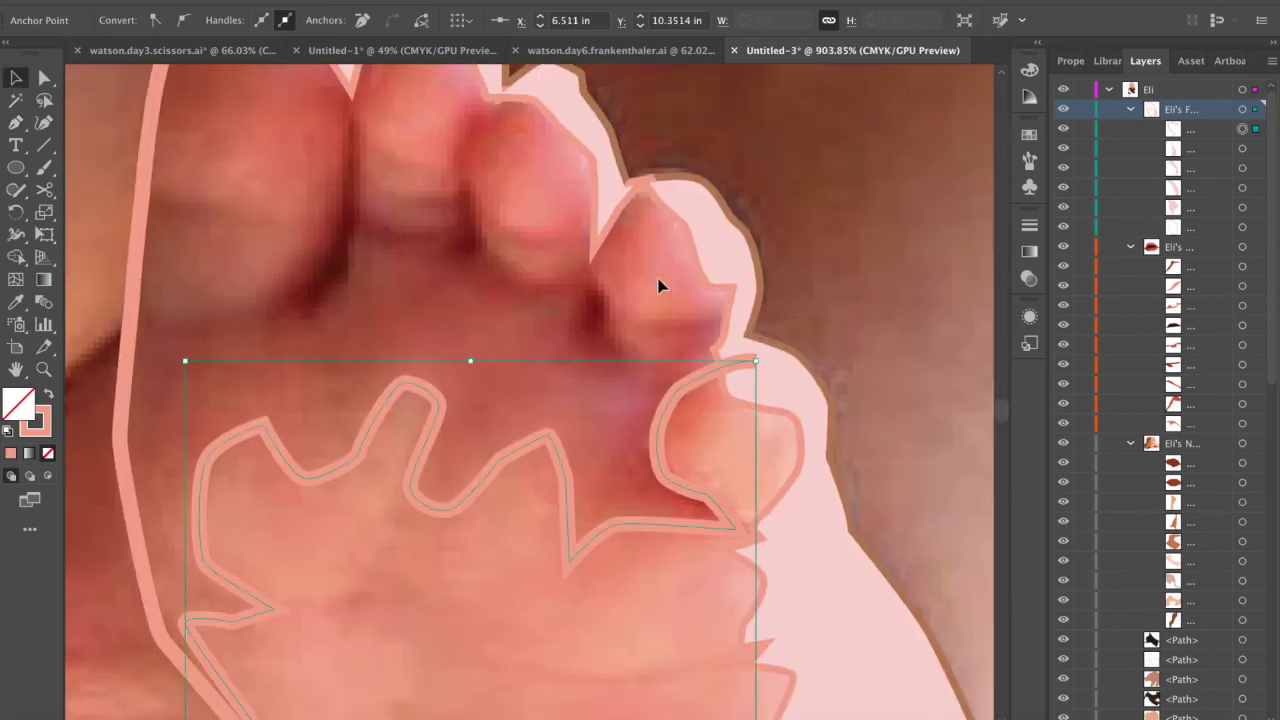
- Start a second Pen path at the fourth toe and trace the lower contours of the smaller toes up to the big toe
{"action": "scroll", "coordinate": [660, 283], "scroll_direction": "up", "scroll_amount": 1}
{"action": "key", "text": "p"}
{"action": "left_click", "coordinate": [736, 325]}
{"action": "left_click", "coordinate": [640, 351]}
{"action": "left_click", "coordinate": [656, 384]}
{"action": "left_click_drag", "start_coordinate": [605, 337], "coordinate": [586, 304]}
{"action": "left_click", "coordinate": [580, 291]}
{"action": "left_click", "coordinate": [559, 300]}
{"action": "left_click", "coordinate": [523, 302]}
{"action": "left_click", "coordinate": [482, 275]}
{"action": "left_click", "coordinate": [471, 244]}
{"action": "left_click", "coordinate": [464, 208]}
{"action": "scroll", "coordinate": [466, 212], "scroll_direction": "left", "scroll_amount": 1}
{"action": "left_click", "coordinate": [473, 240]}
{"action": "left_click", "coordinate": [381, 241]}
{"action": "scroll", "coordinate": [383, 243], "scroll_direction": "up", "scroll_amount": 1}
{"action": "left_click", "coordinate": [419, 237]}
{"action": "left_click", "coordinate": [411, 201]}
- Continue the toe path around the shaded areas of the big toe and end it beyond the top of the foot outline
{"action": "left_click", "coordinate": [406, 220]}
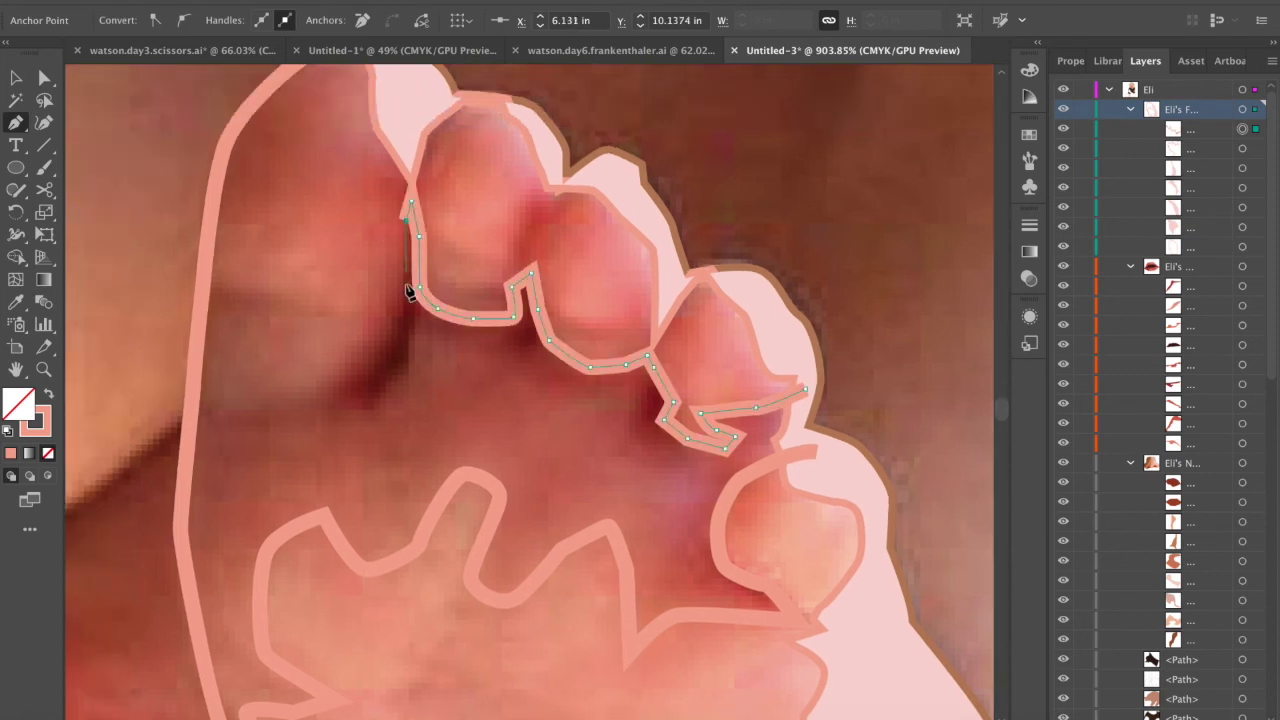
{"action": "left_click", "coordinate": [400, 303]}
{"action": "left_click", "coordinate": [369, 351]}
{"action": "left_click", "coordinate": [338, 376]}
{"action": "left_click", "coordinate": [234, 285]}
{"action": "scroll", "coordinate": [234, 285], "scroll_direction": "up", "scroll_amount": 1}
{"action": "left_click", "coordinate": [292, 290]}
{"action": "left_click", "coordinate": [361, 281]}
{"action": "left_click", "coordinate": [414, 130]}
{"action": "key", "text": "v"}
{"action": "scroll", "coordinate": [438, 228], "scroll_direction": "down", "scroll_amount": 5}
{"action": "scroll", "coordinate": [457, 423], "scroll_direction": "down", "scroll_amount": 1}
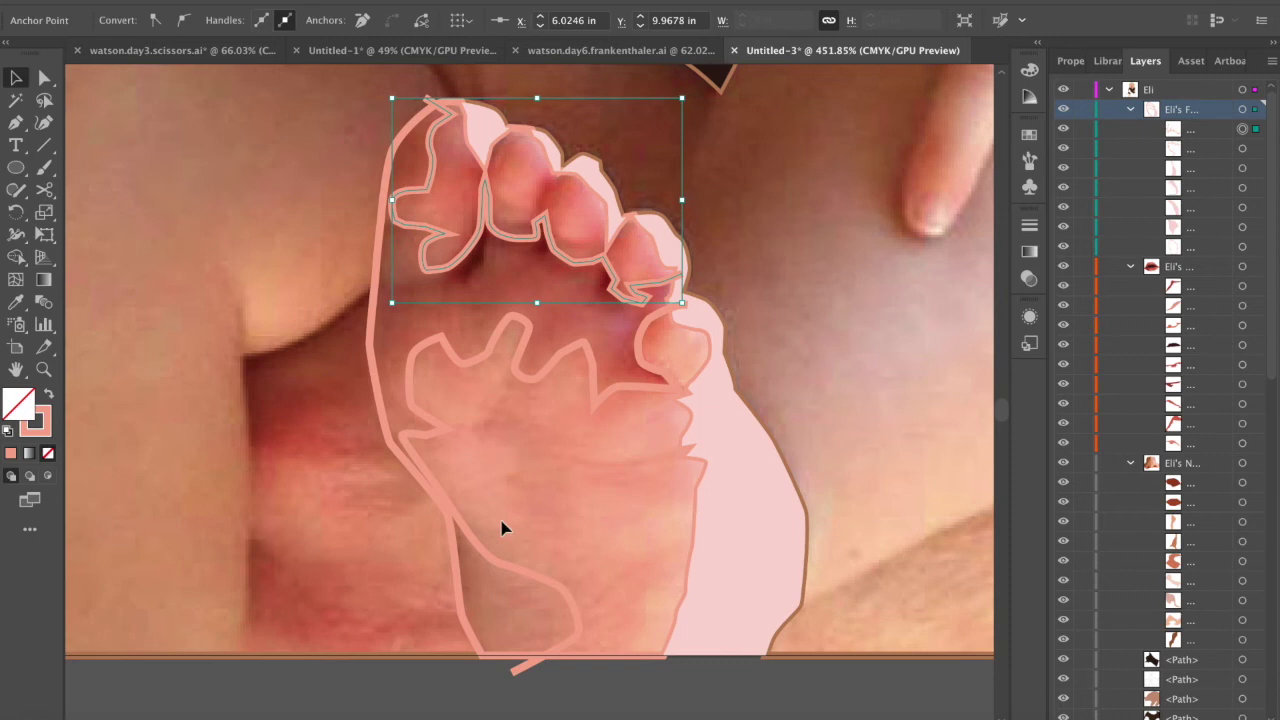
- Try to divide the foot outline along the newly traced lines with the Shape Builder tool
{"action": "left_click", "coordinate": [458, 587]}
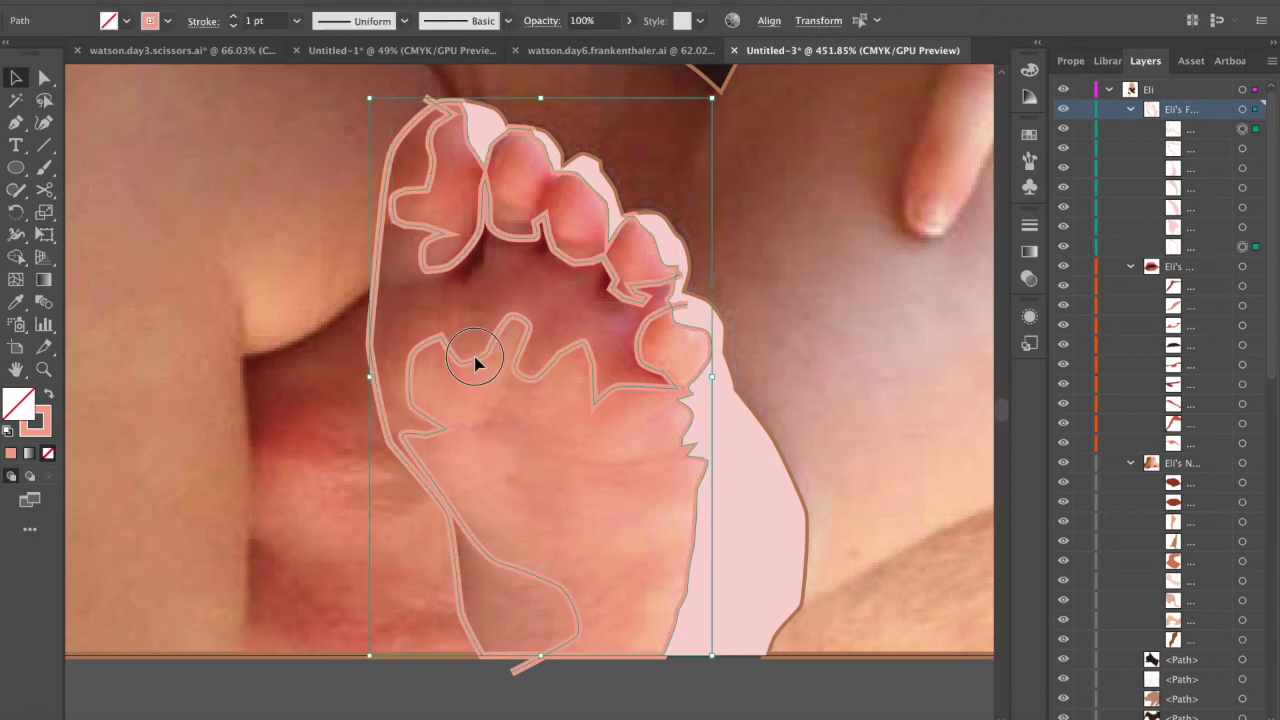
{"action": "key", "text": "shift+m"}
{"action": "left_click", "coordinate": [482, 277]}
{"action": "key", "text": "v"}
{"action": "left_click", "coordinate": [470, 657]}
{"action": "scroll", "coordinate": [468, 291], "scroll_direction": "right", "scroll_amount": 1}
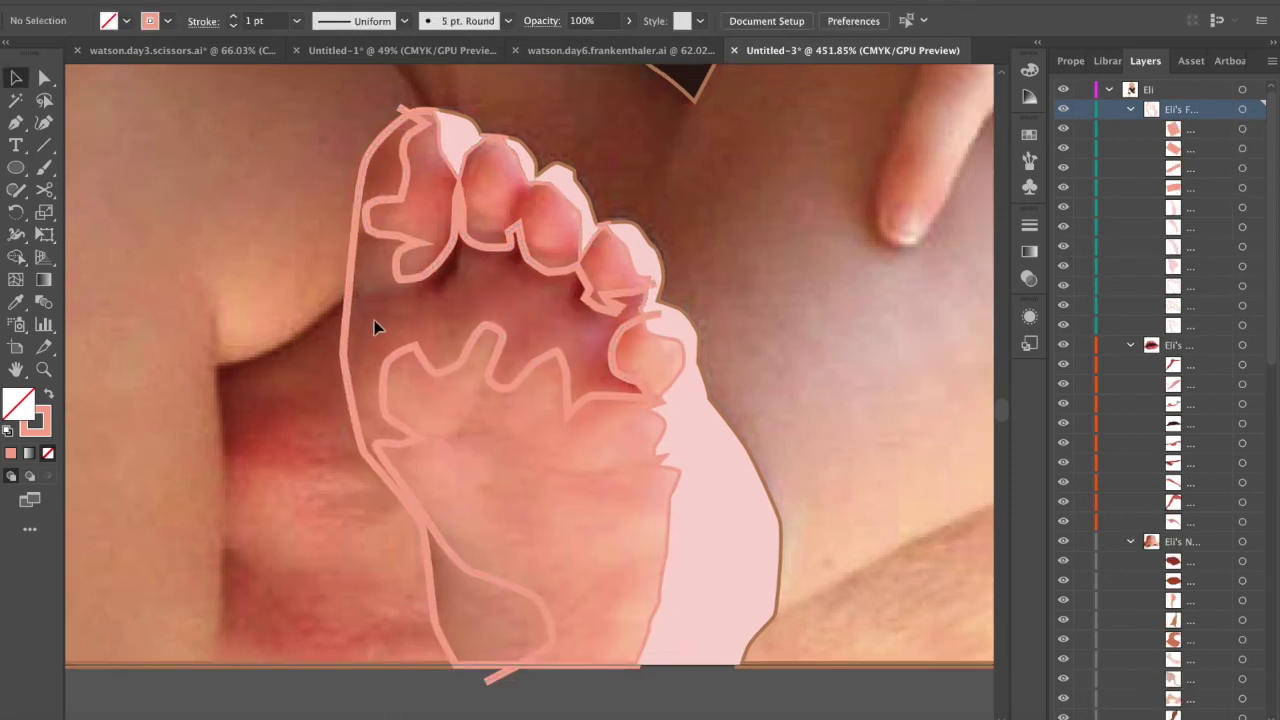
{"action": "left_click", "coordinate": [345, 328]}
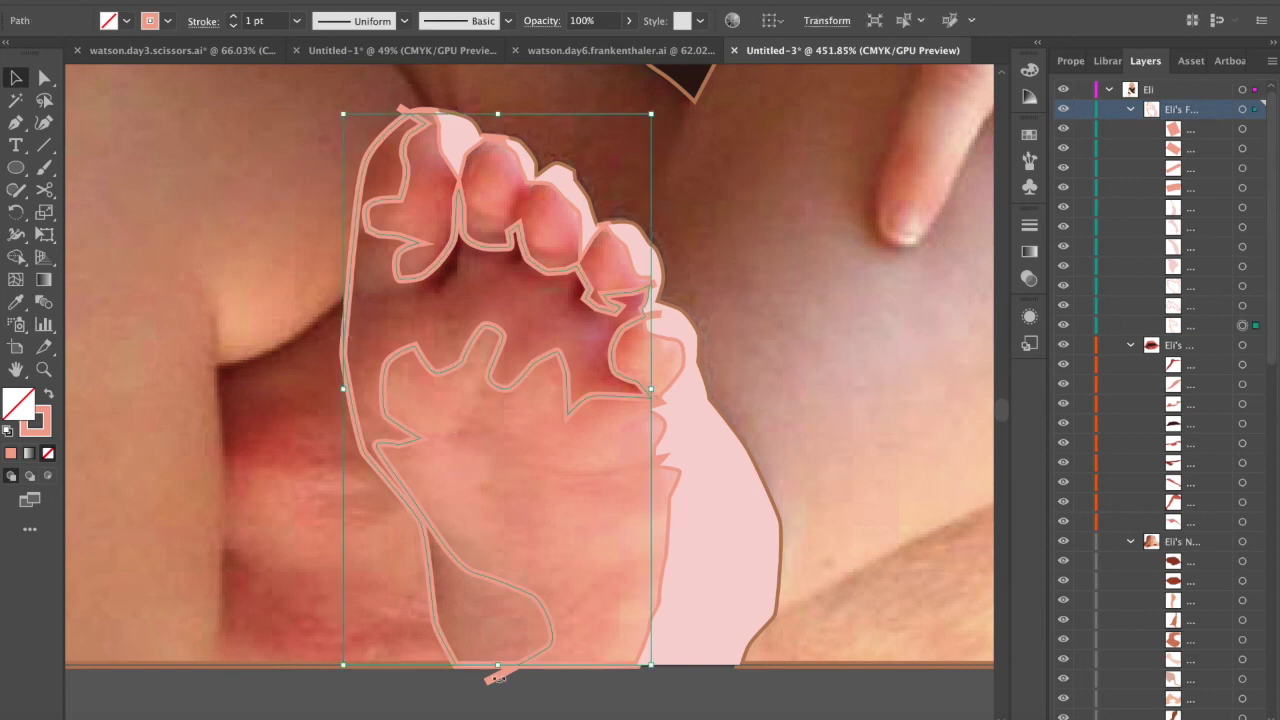
{"action": "key", "text": "shift+m"}
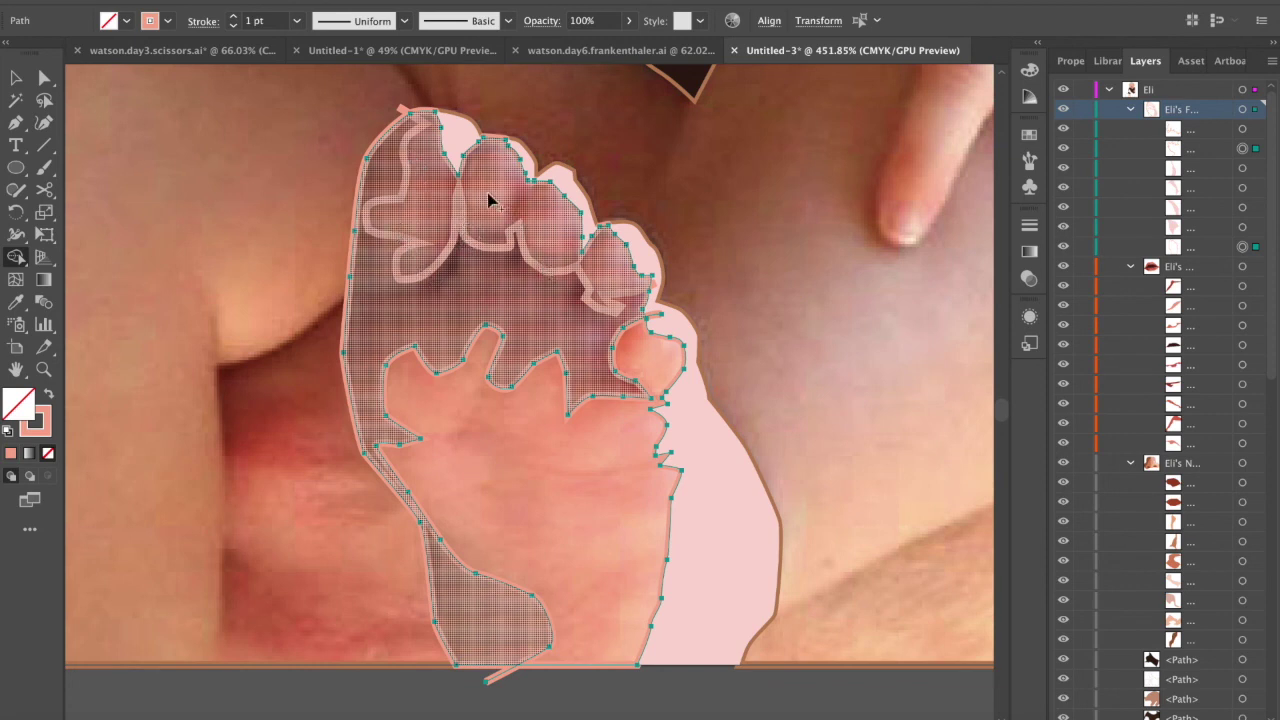
- Examine the foot's paths in outline view, checking where the traced toe and sole lines meet the foot edge
{"action": "scroll", "coordinate": [406, 122], "scroll_direction": "up", "scroll_amount": 5}
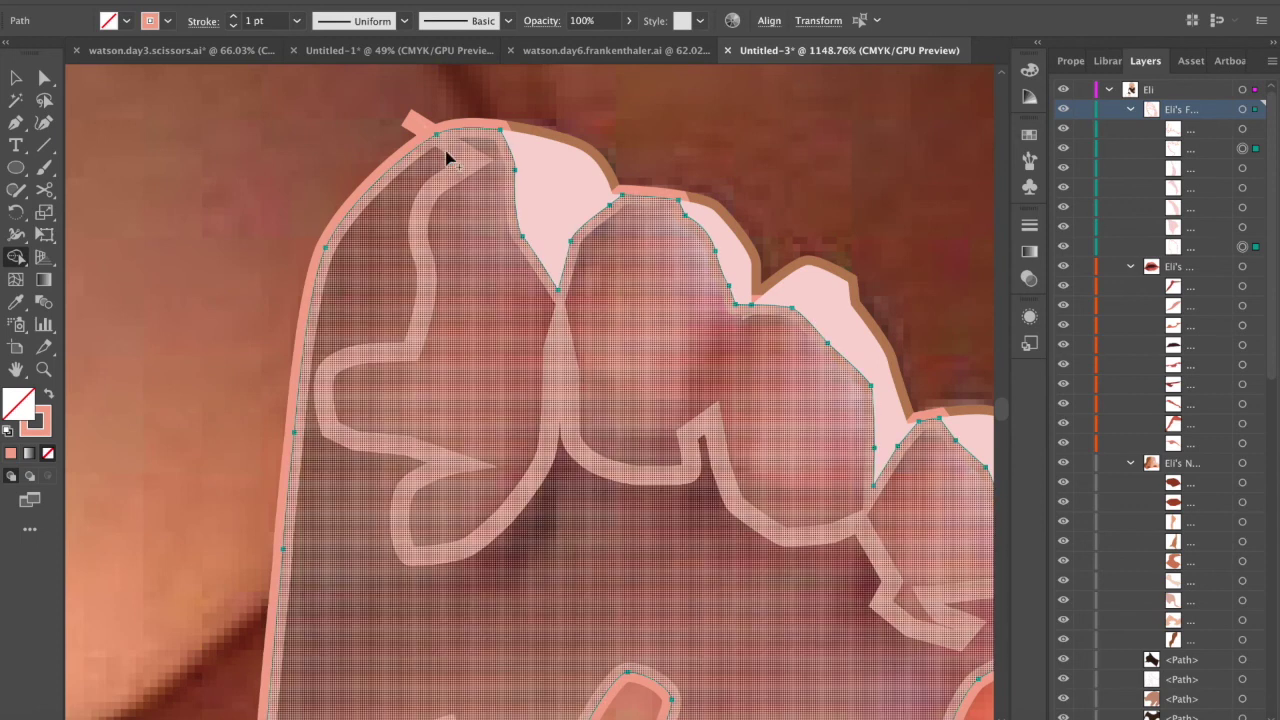
{"action": "scroll", "coordinate": [447, 145], "scroll_direction": "up", "scroll_amount": 5}
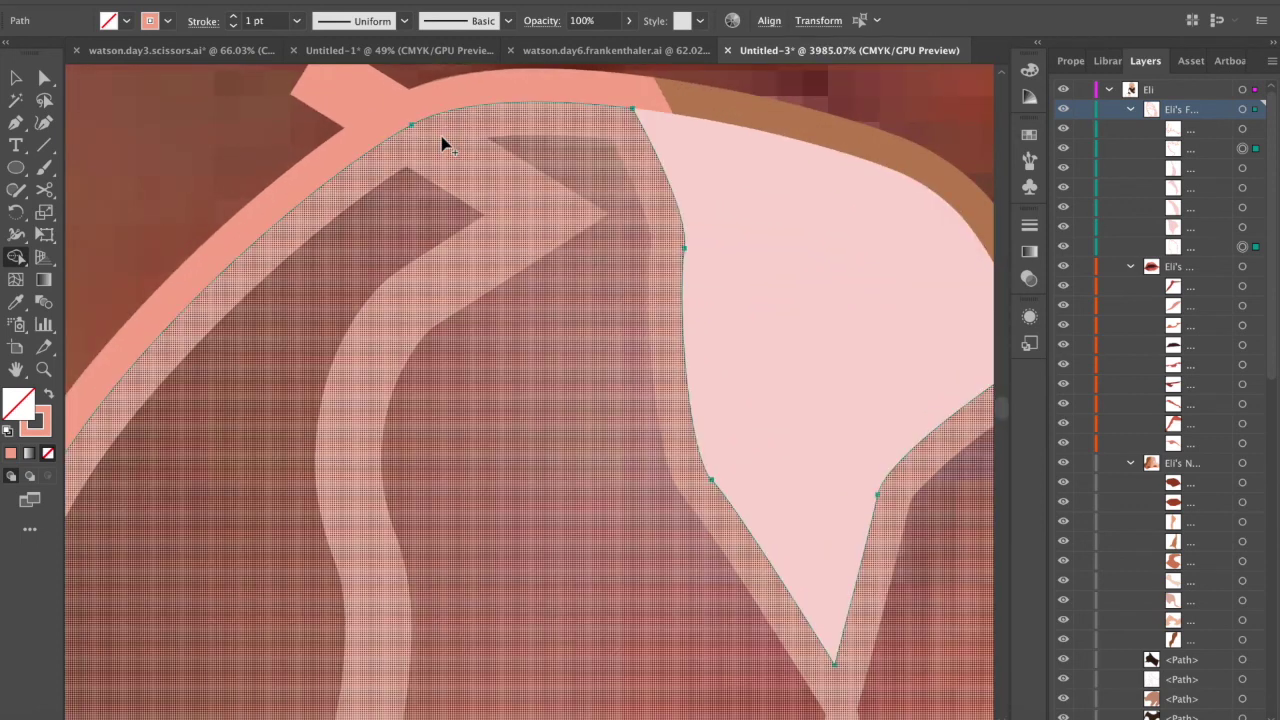
{"action": "key", "text": "ctrl+y"}
{"action": "scroll", "coordinate": [522, 265], "scroll_direction": "down", "scroll_amount": 3}
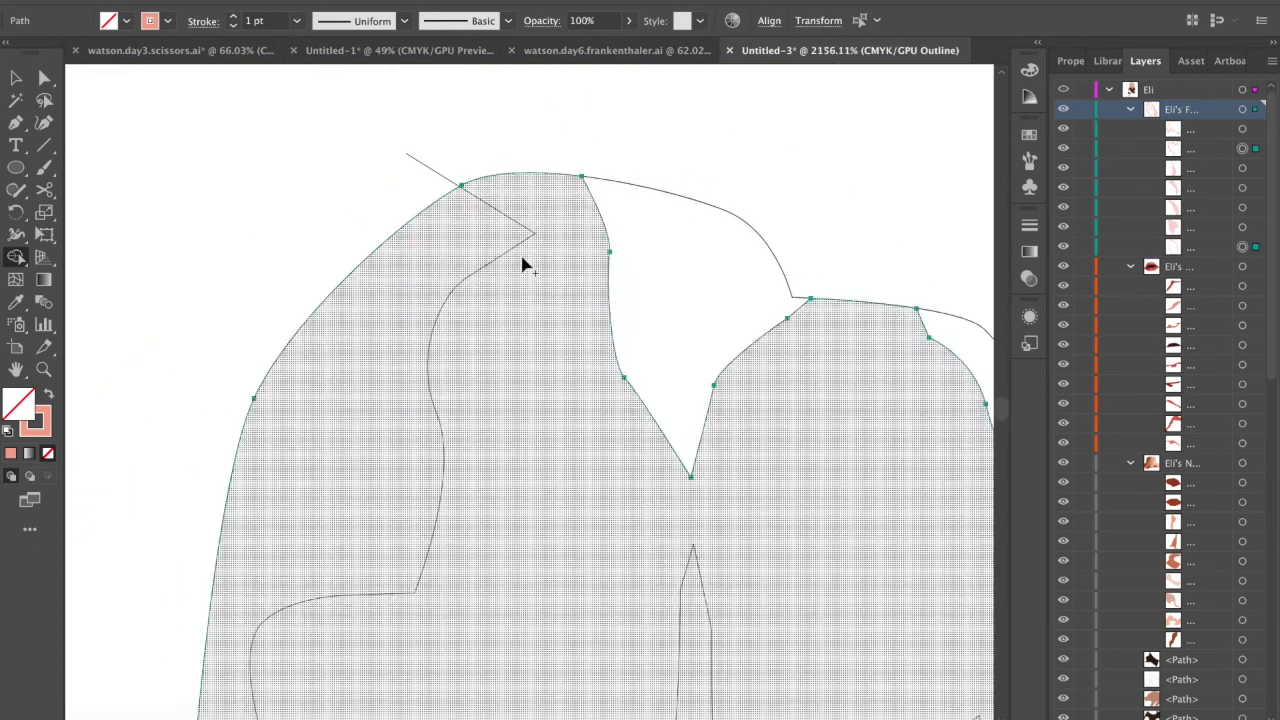
{"action": "scroll", "coordinate": [522, 265], "scroll_direction": "down", "scroll_amount": 9}
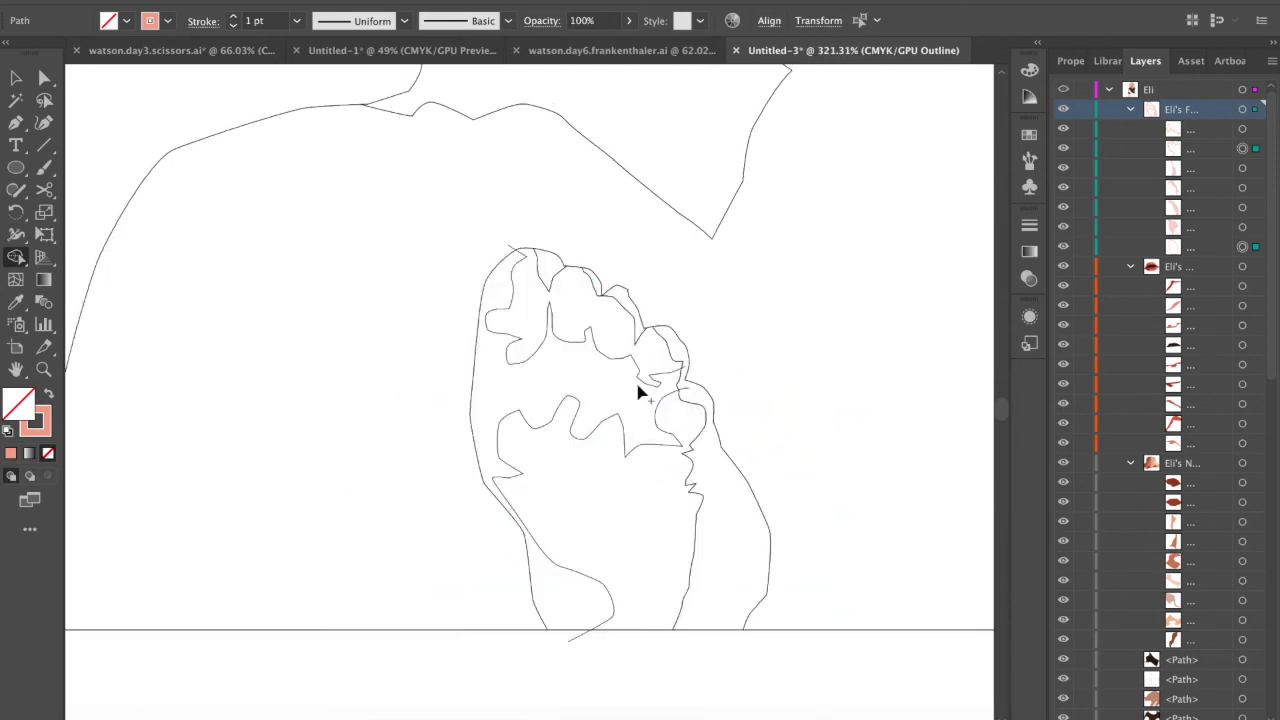
{"action": "scroll", "coordinate": [640, 388], "scroll_direction": "down", "scroll_amount": 2}
{"action": "left_click", "coordinate": [660, 393]}
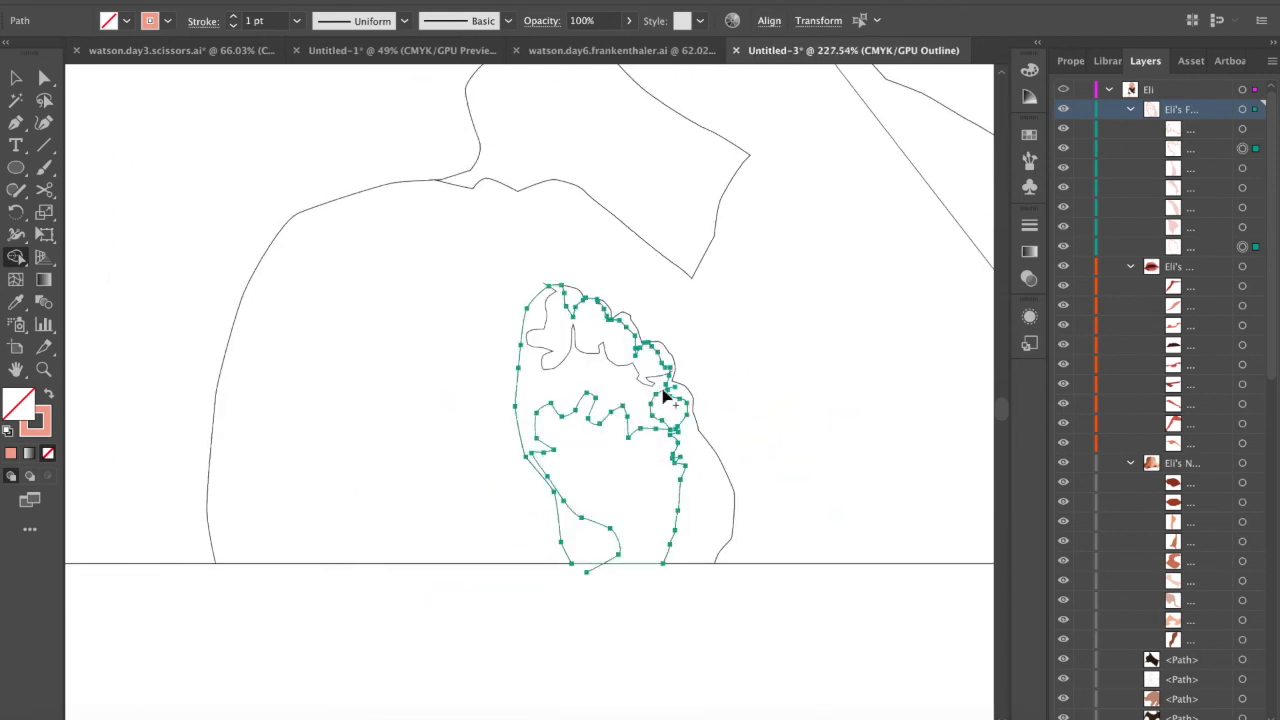
{"action": "scroll", "coordinate": [634, 380], "scroll_direction": "up", "scroll_amount": 8}
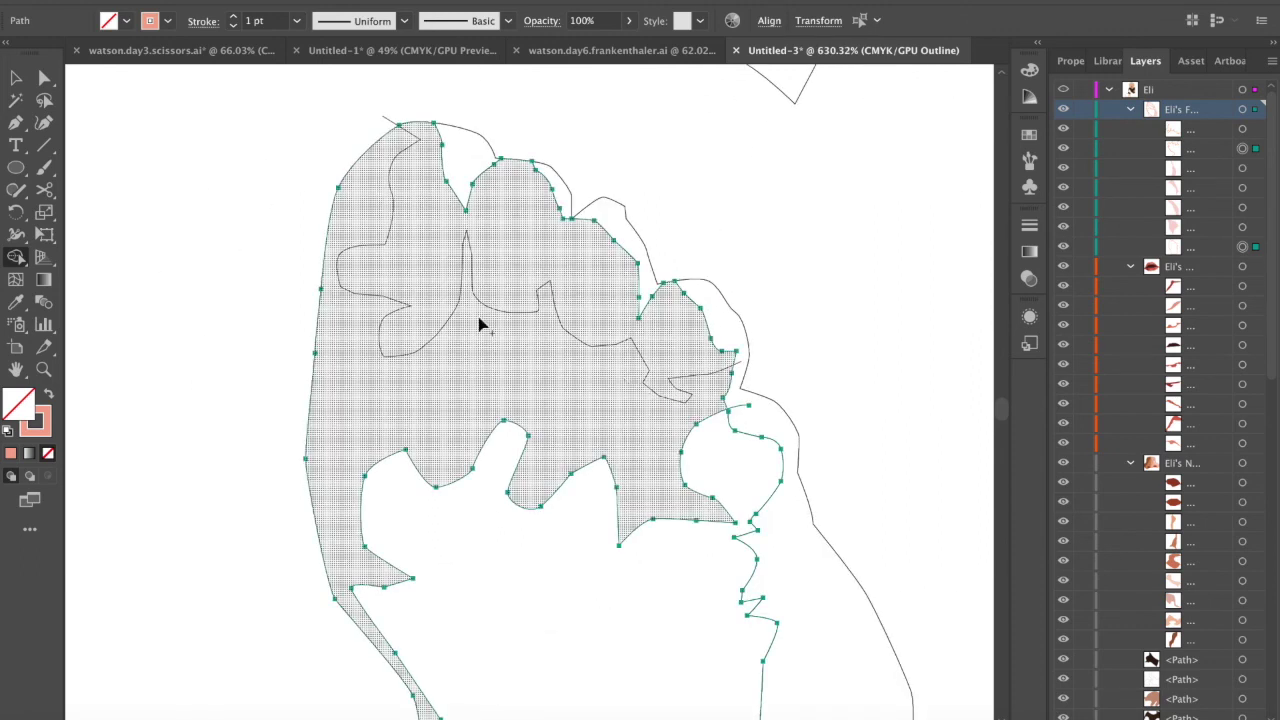
{"action": "scroll", "coordinate": [545, 342], "scroll_direction": "down", "scroll_amount": 3}
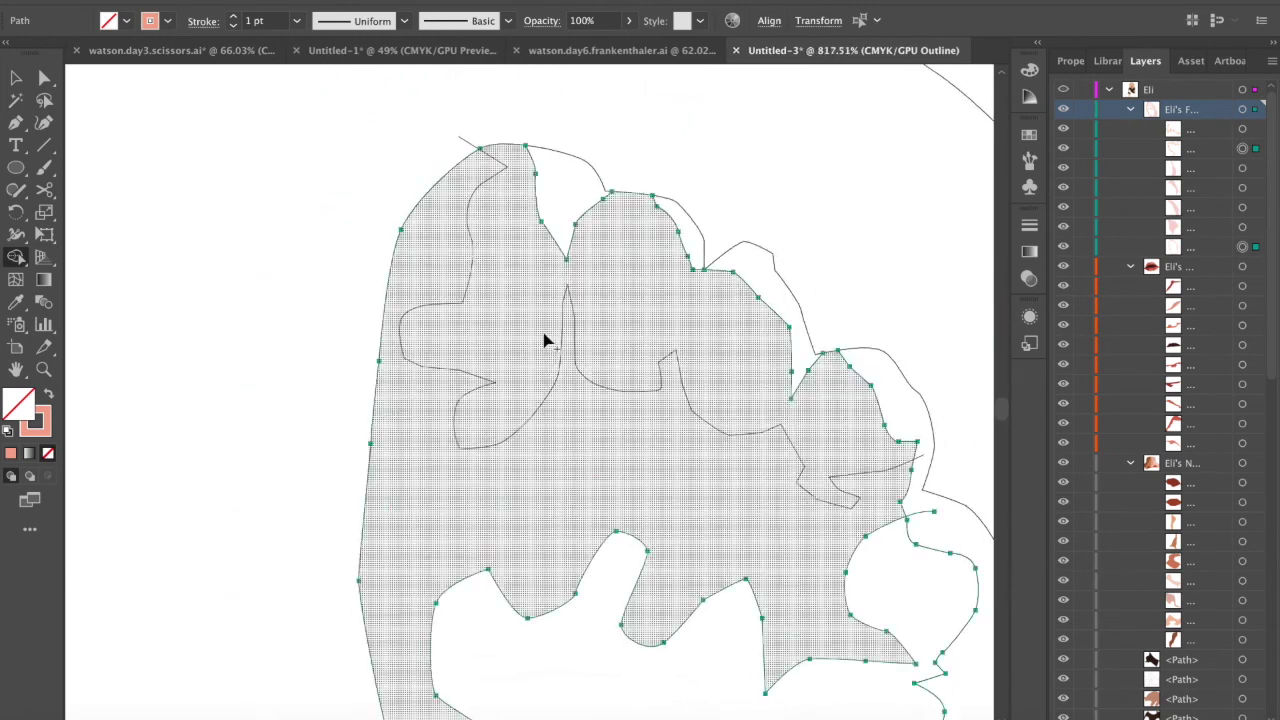
{"action": "scroll", "coordinate": [548, 409], "scroll_direction": "down", "scroll_amount": 10}
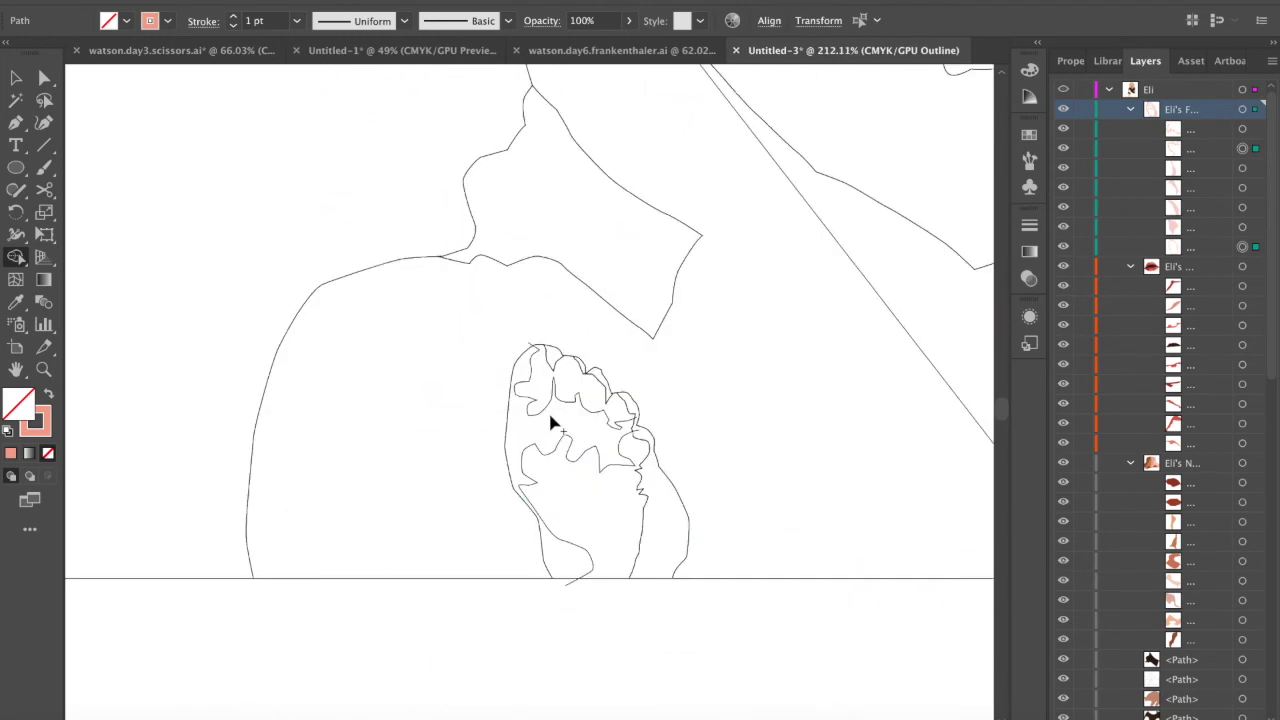
{"action": "scroll", "coordinate": [551, 420], "scroll_direction": "up", "scroll_amount": 7}
{"action": "scroll", "coordinate": [564, 334], "scroll_direction": "left", "scroll_amount": 10}
{"action": "scroll", "coordinate": [564, 334], "scroll_direction": "down", "scroll_amount": 8}
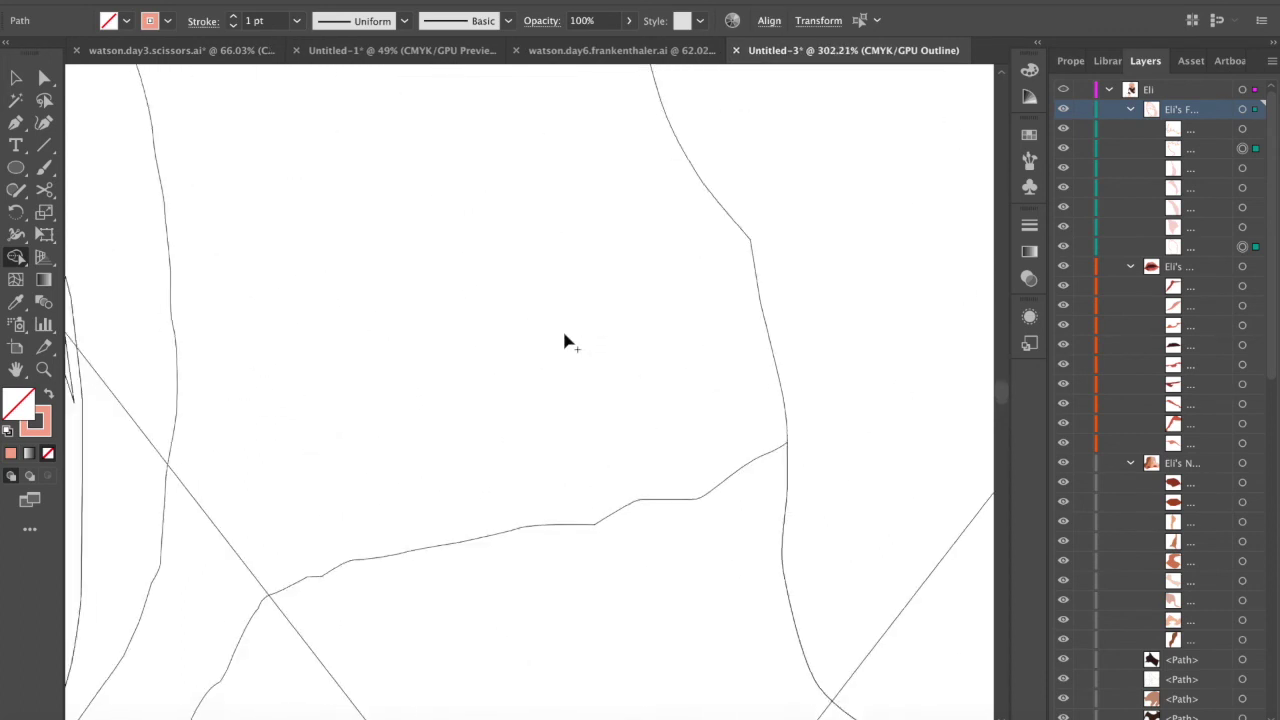
{"action": "scroll", "coordinate": [565, 342], "scroll_direction": "down", "scroll_amount": 6}
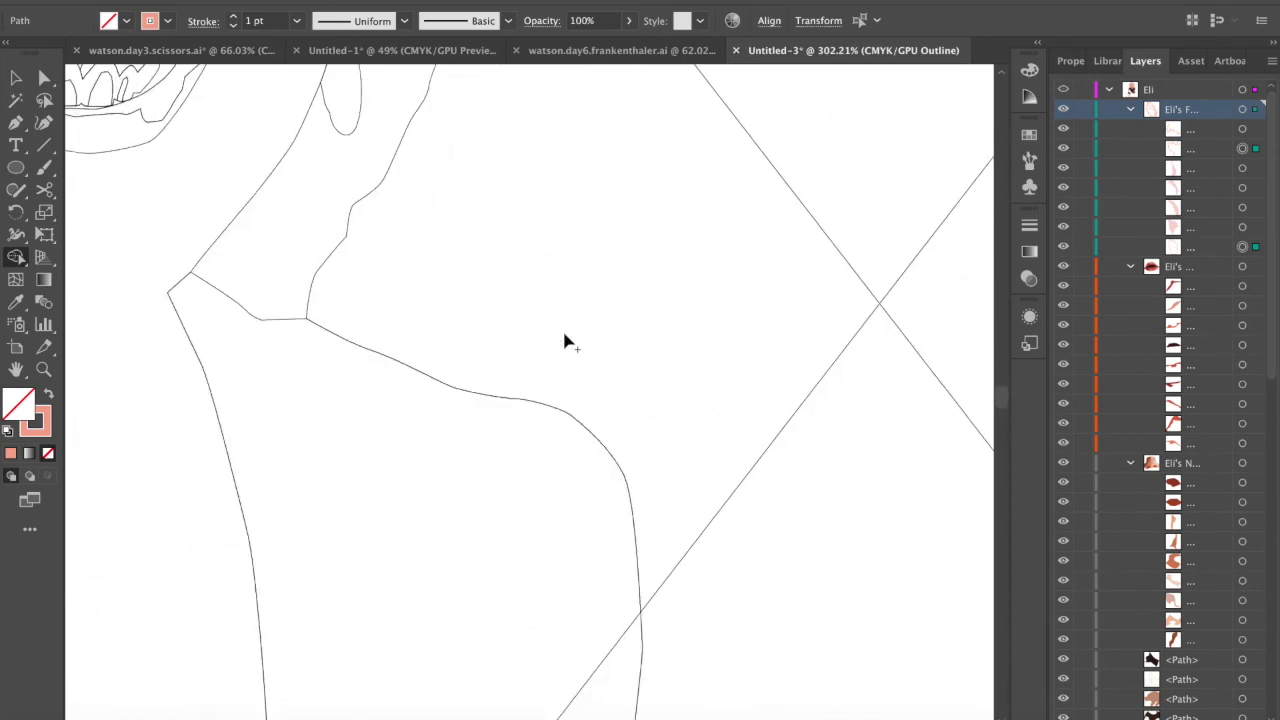
{"action": "scroll", "coordinate": [565, 342], "scroll_direction": "down", "scroll_amount": 5}
{"action": "scroll", "coordinate": [500, 449], "scroll_direction": "up", "scroll_amount": 3}
{"action": "scroll", "coordinate": [686, 480], "scroll_direction": "up", "scroll_amount": 3}
{"action": "scroll", "coordinate": [685, 483], "scroll_direction": "up", "scroll_amount": 3}
{"action": "key", "text": "ctrl+y"}
{"action": "key", "text": "v"}
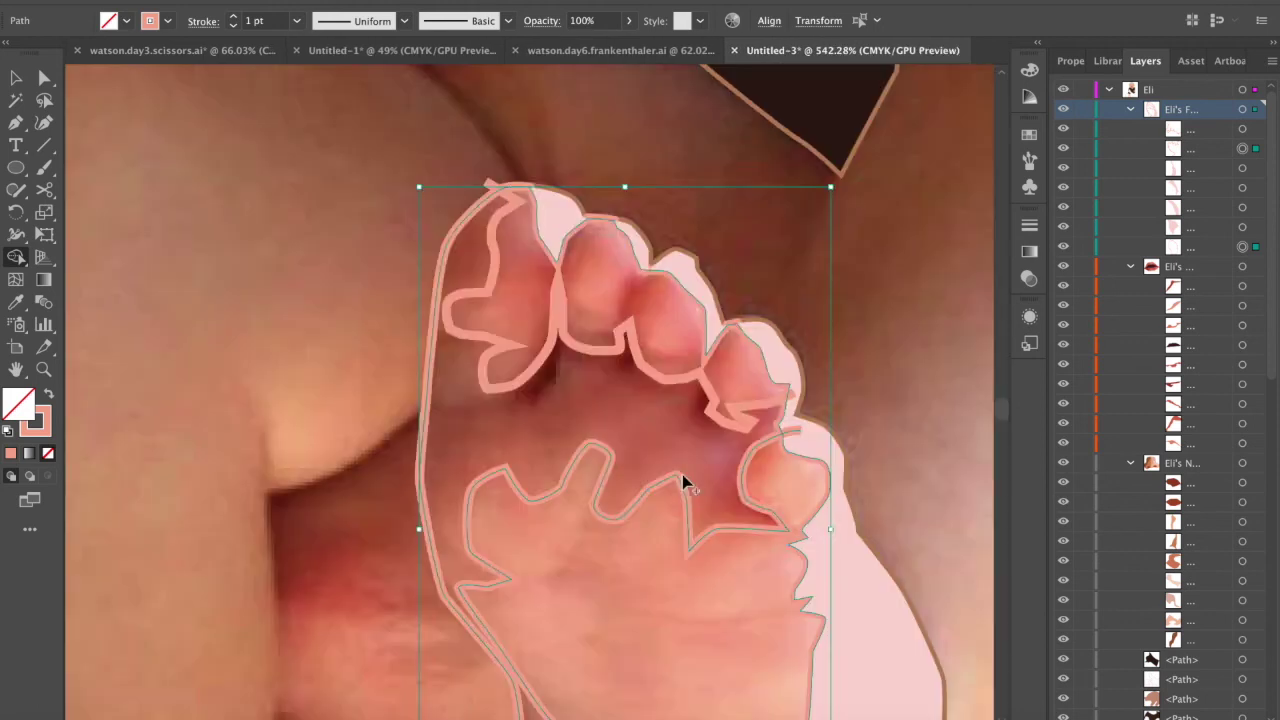
- Fill the foot's shadow region with dark reddish brown, and colour the toes coral and the sole salmon pink
{"action": "scroll", "coordinate": [540, 402], "scroll_direction": "down", "scroll_amount": 3}
{"action": "left_click", "coordinate": [490, 669]}
{"action": "scroll", "coordinate": [581, 538], "scroll_direction": "down", "scroll_amount": 2}
{"action": "key", "text": "i"}
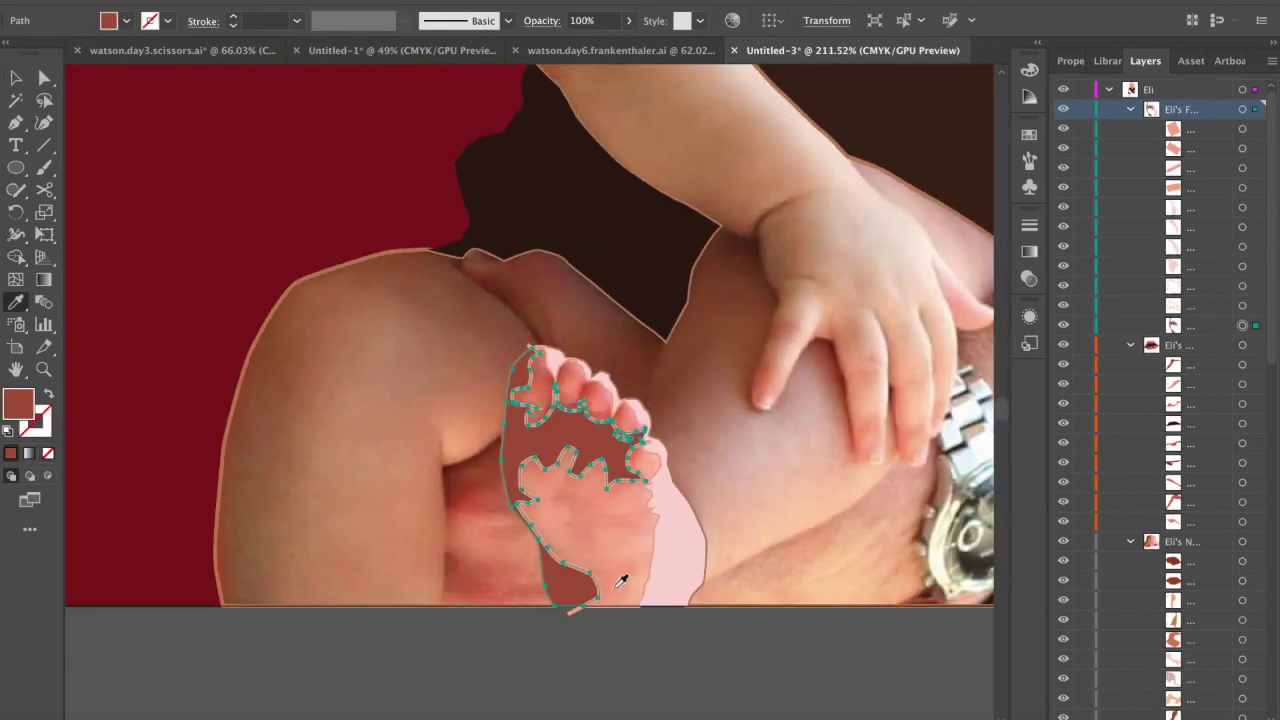
{"action": "key", "text": "v"}
{"action": "left_click", "coordinate": [623, 577]}
{"action": "left_click", "coordinate": [589, 409]}
{"action": "key", "text": "i"}
{"action": "key", "text": "v"}
- Delete the leftover line fragments from the foot group
{"action": "left_click", "coordinate": [1242, 129]}
{"action": "key", "text": "Delete"}
{"action": "left_click", "coordinate": [1242, 129]}
{"action": "left_click", "coordinate": [661, 665]}
- Turn the outline of the baby's arm and legs back into a solid brown fill
{"action": "scroll", "coordinate": [728, 576], "scroll_direction": "down", "scroll_amount": 3}
{"action": "left_click", "coordinate": [769, 597]}
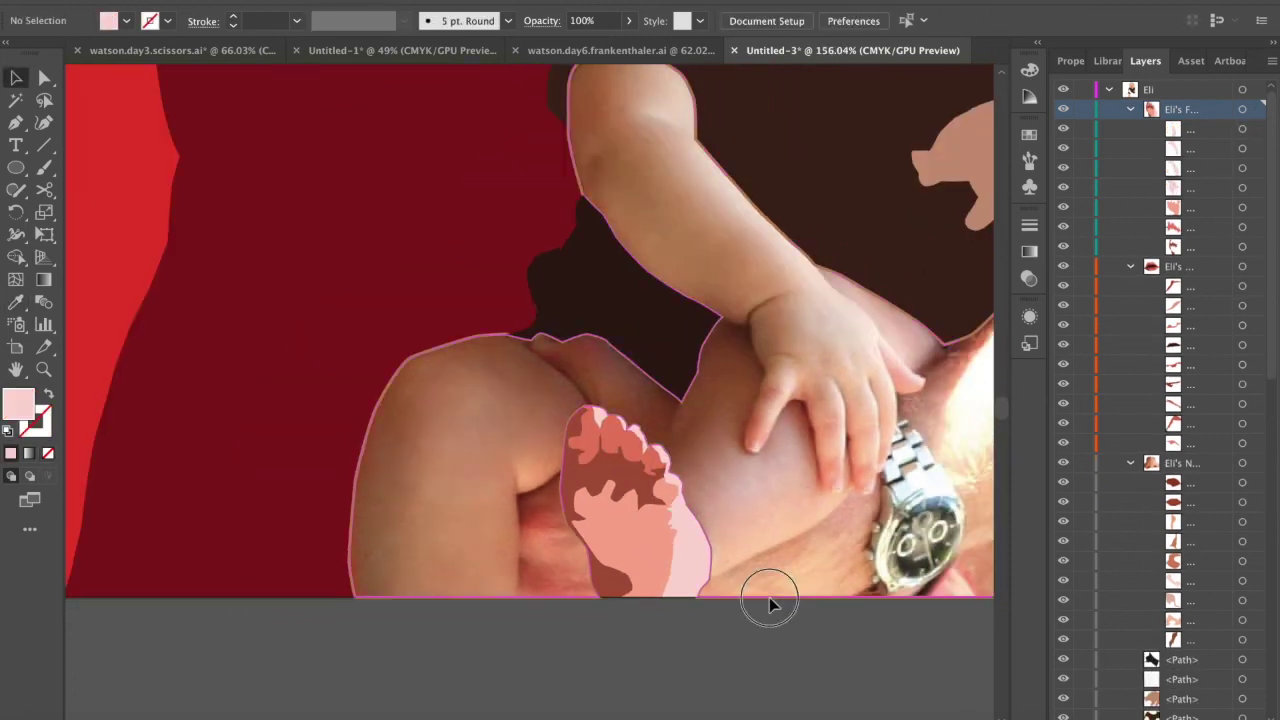
{"action": "key", "text": "shift+x"}
{"action": "scroll", "coordinate": [719, 580], "scroll_direction": "down", "scroll_amount": 3}
{"action": "scroll", "coordinate": [717, 623], "scroll_direction": "down", "scroll_amount": 1}
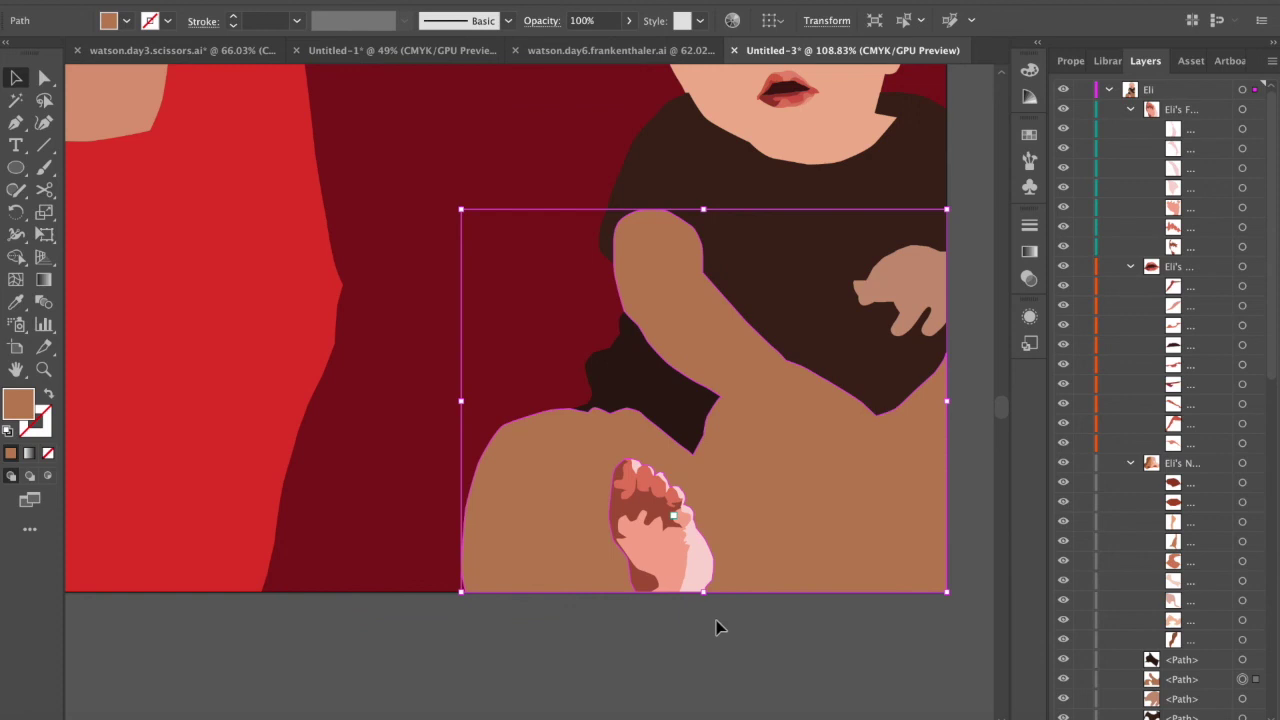
{"action": "left_click", "coordinate": [717, 623]}
{"action": "scroll", "coordinate": [717, 623], "scroll_direction": "down", "scroll_amount": 2}
{"action": "scroll", "coordinate": [717, 665], "scroll_direction": "down", "scroll_amount": 3}
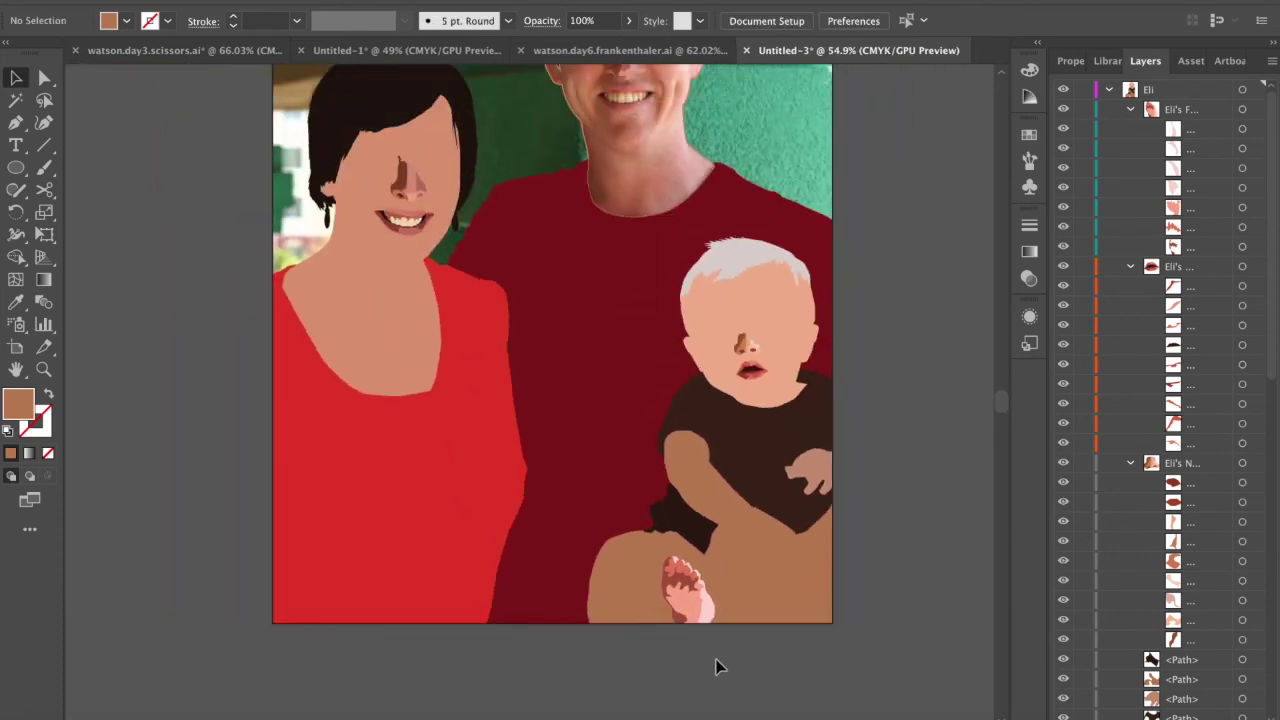
- Recolour the foot's shadow shape to a slightly lighter, less saturated reddish brown in the Color Picker
{"action": "scroll", "coordinate": [830, 540], "scroll_direction": "up", "scroll_amount": 2}
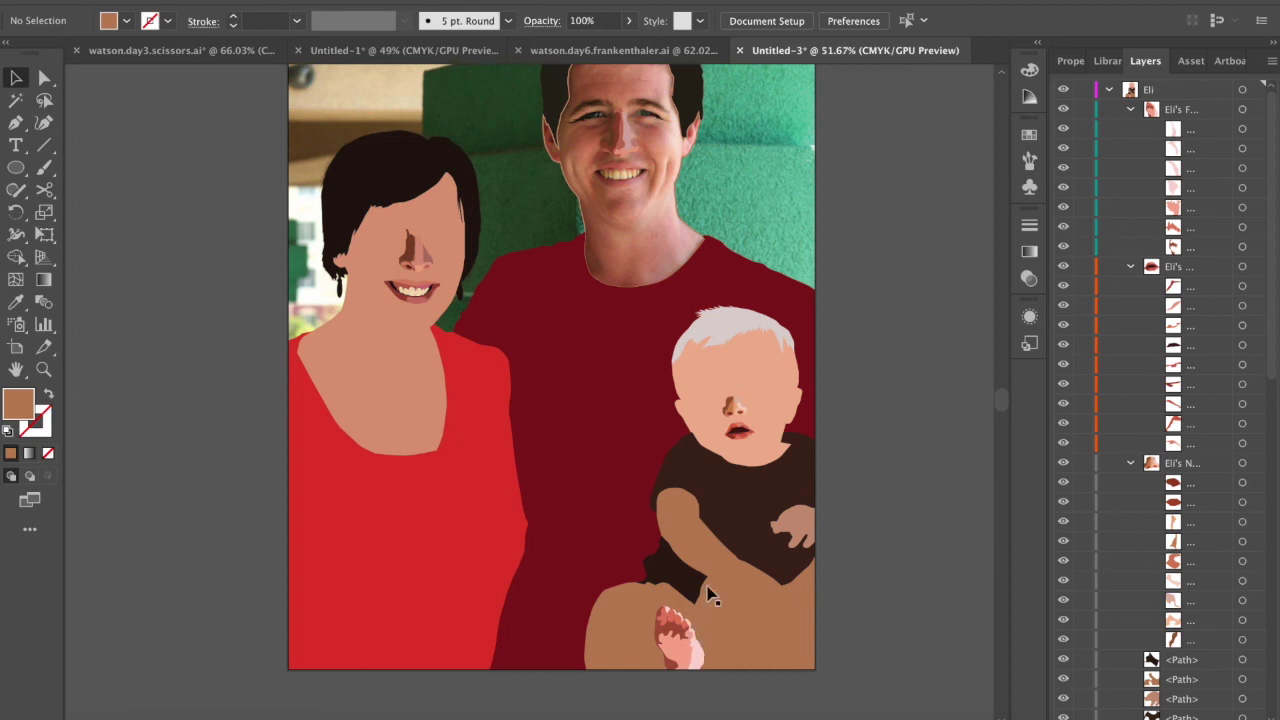
{"action": "scroll", "coordinate": [661, 632], "scroll_direction": "down", "scroll_amount": 3}
{"action": "scroll", "coordinate": [661, 632], "scroll_direction": "right", "scroll_amount": 2}
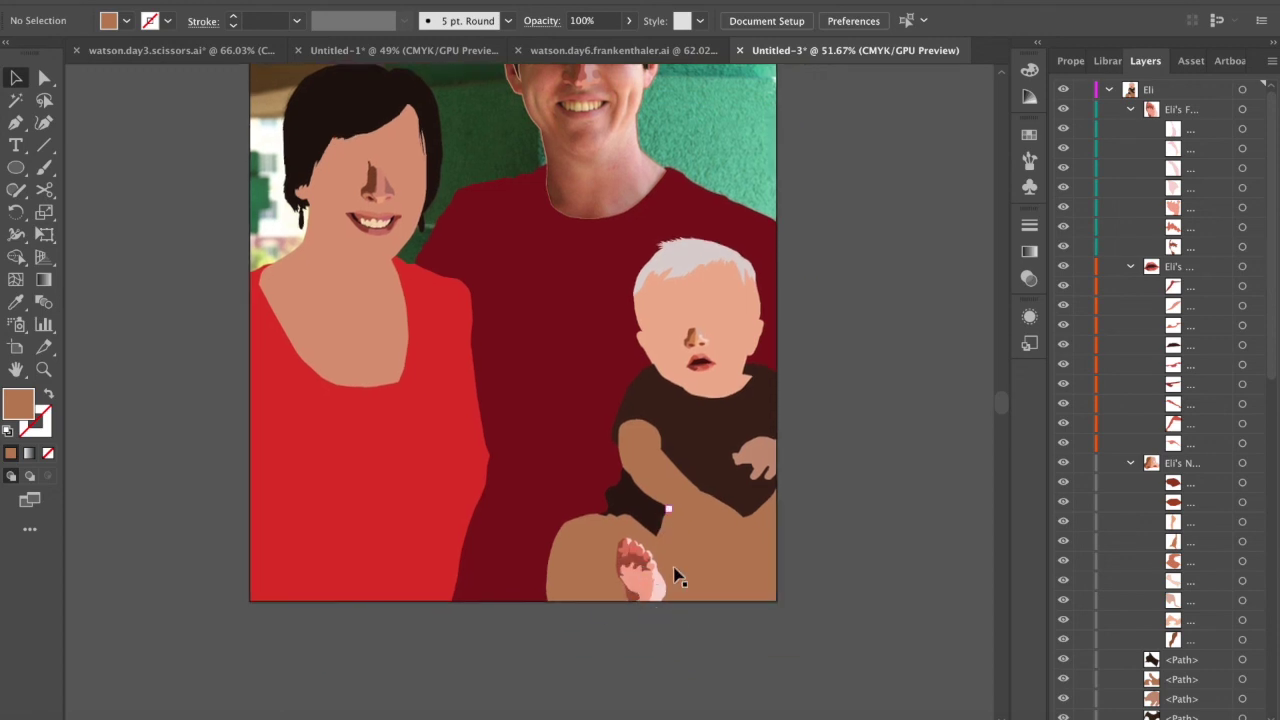
{"action": "key", "text": "ctrl+equal"}
{"action": "key", "text": "ctrl+equal"}
{"action": "key", "text": "ctrl+equal"}
{"action": "key", "text": "ctrl+equal"}
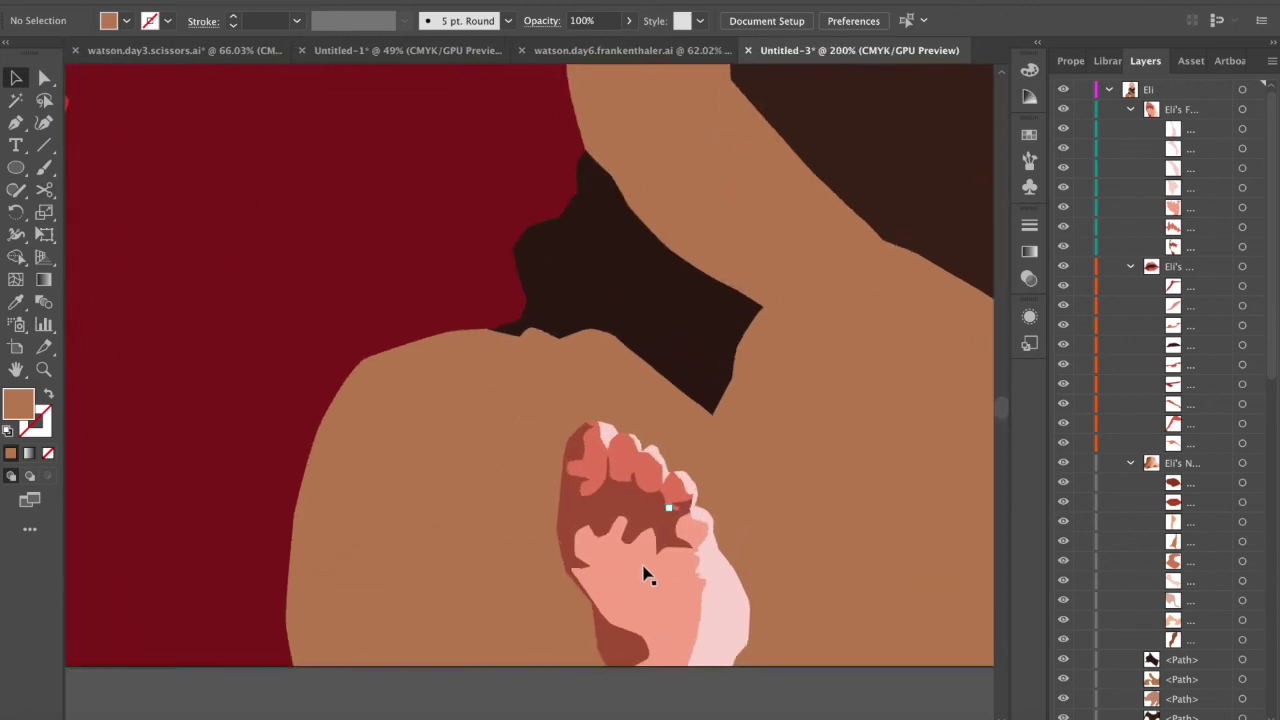
{"action": "scroll", "coordinate": [660, 572], "scroll_direction": "up", "scroll_amount": 2}
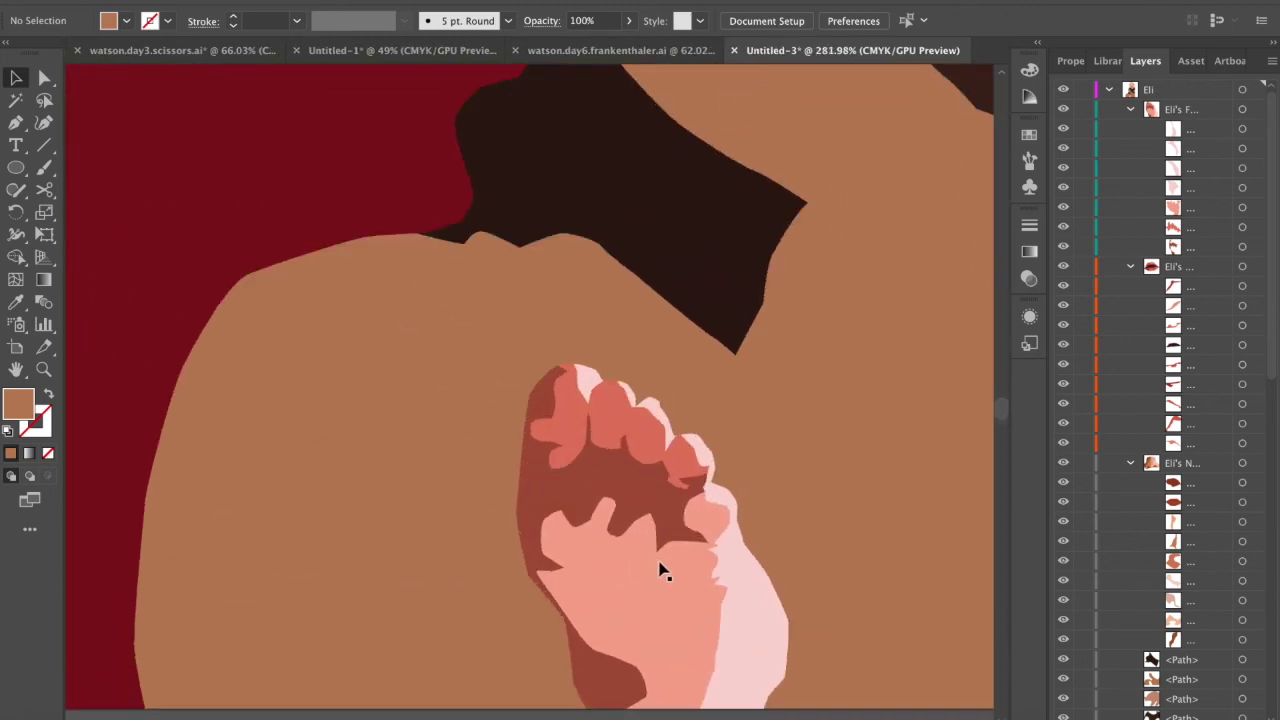
{"action": "left_click", "coordinate": [575, 495]}
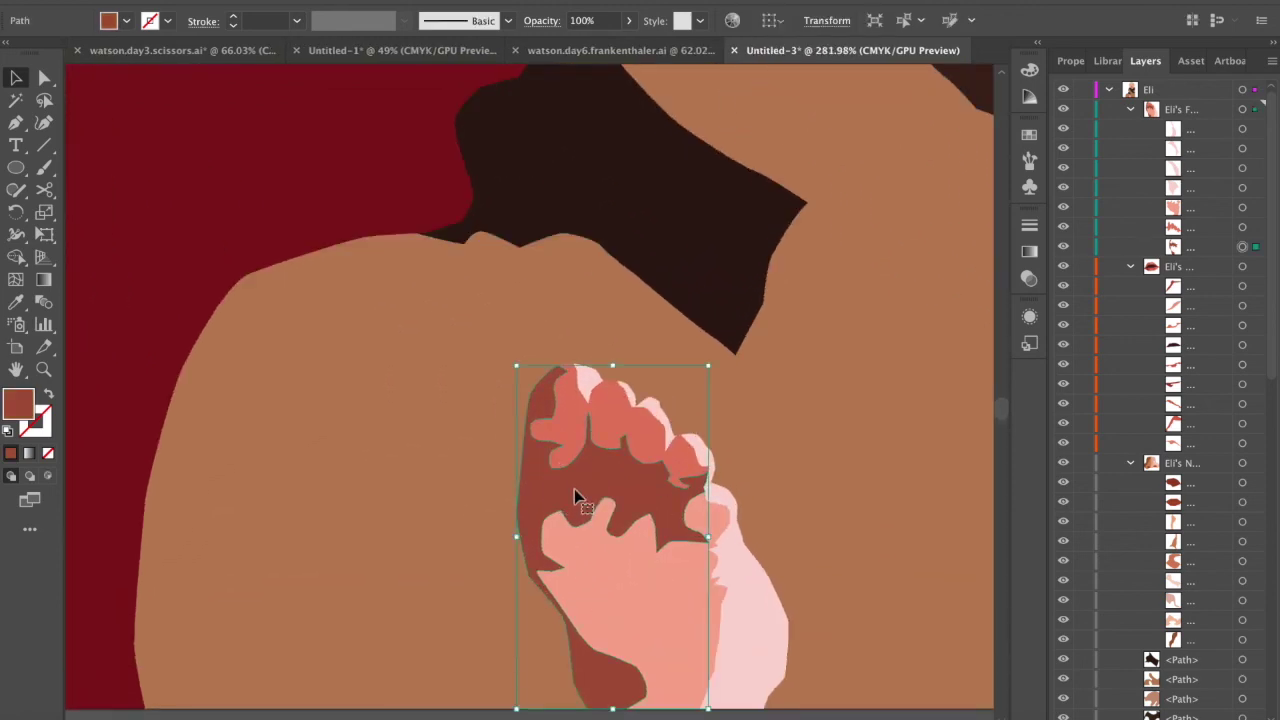
{"action": "double_click", "coordinate": [27, 405]}
{"action": "left_click_drag", "start_coordinate": [899, 395], "coordinate": [880, 399]}
{"action": "left_click", "coordinate": [1216, 327]}
{"action": "scroll", "coordinate": [848, 438], "scroll_direction": "down", "scroll_amount": 4}
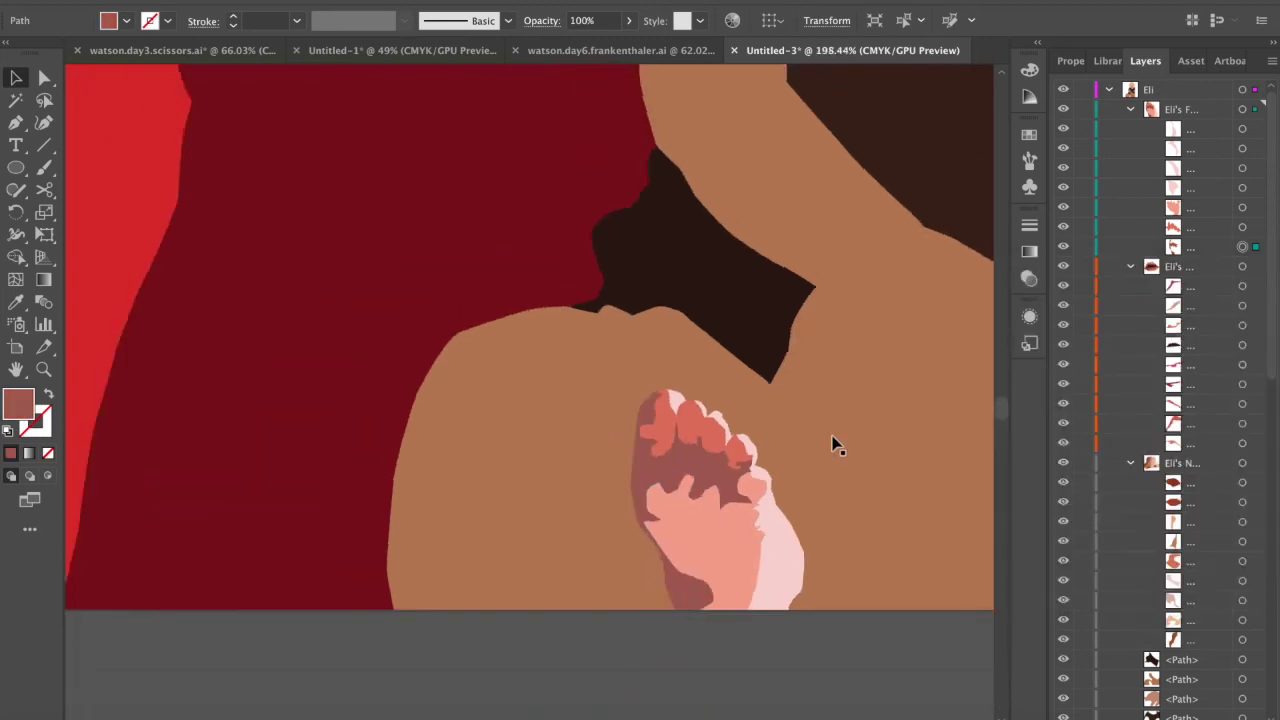
{"action": "left_click", "coordinate": [814, 601]}
- Turn the father's face and neck outline back into a solid skin-tone fill and show the green background behind the family
{"action": "scroll", "coordinate": [814, 601], "scroll_direction": "down", "scroll_amount": 2}
{"action": "scroll", "coordinate": [814, 608], "scroll_direction": "up", "scroll_amount": 3}
{"action": "scroll", "coordinate": [814, 608], "scroll_direction": "right", "scroll_amount": 3}
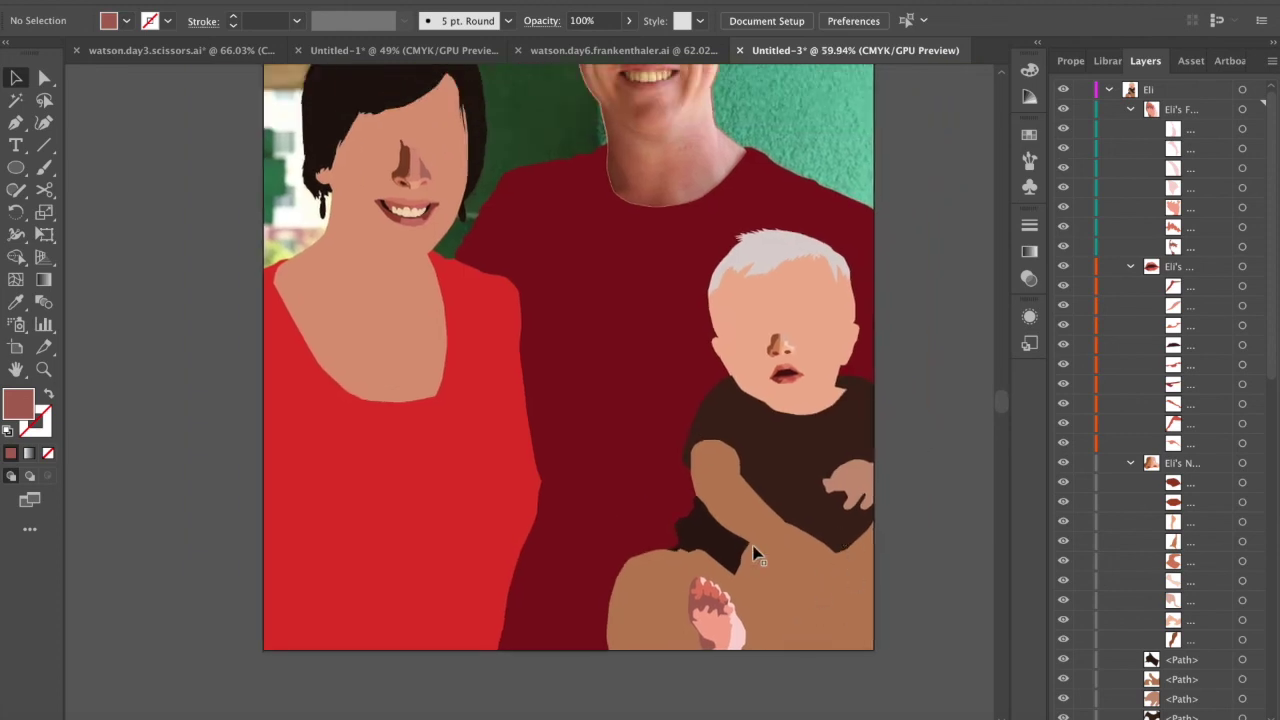
{"action": "scroll", "coordinate": [714, 534], "scroll_direction": "up", "scroll_amount": 6}
{"action": "scroll", "coordinate": [714, 534], "scroll_direction": "right", "scroll_amount": 3}
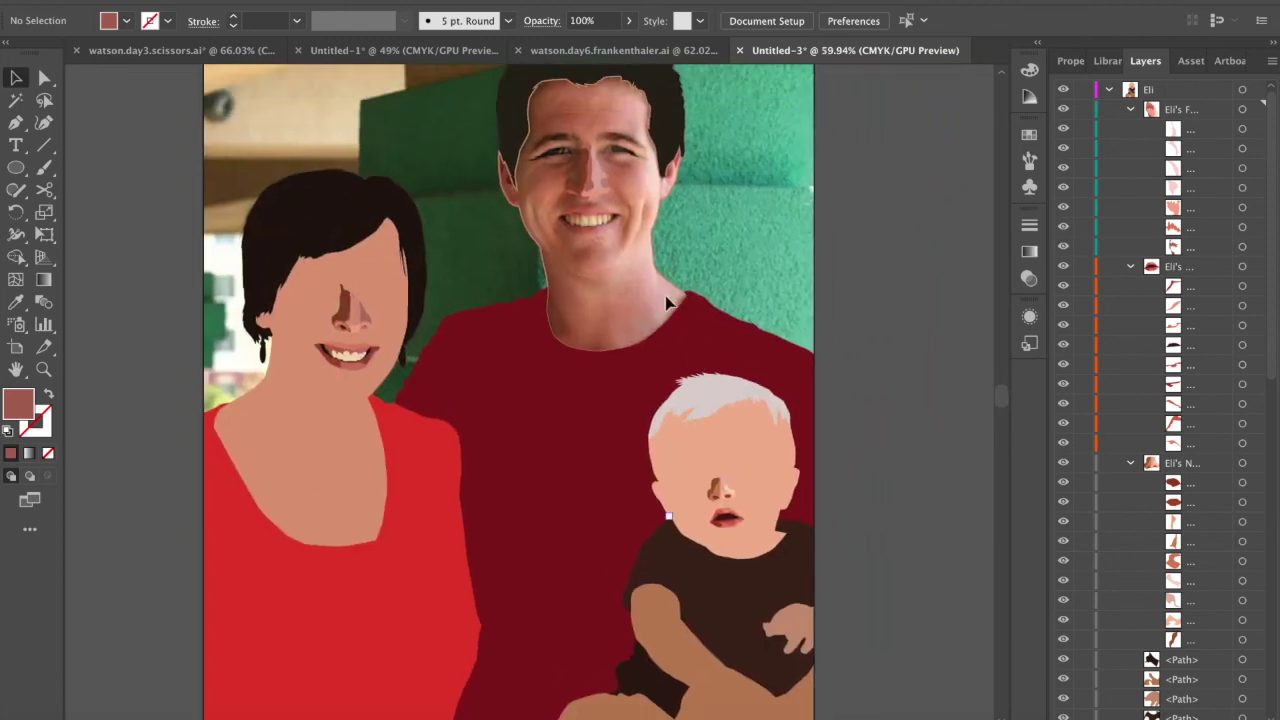
{"action": "left_click", "coordinate": [672, 287]}
{"action": "scroll", "coordinate": [1127, 705], "scroll_direction": "down", "scroll_amount": 5}
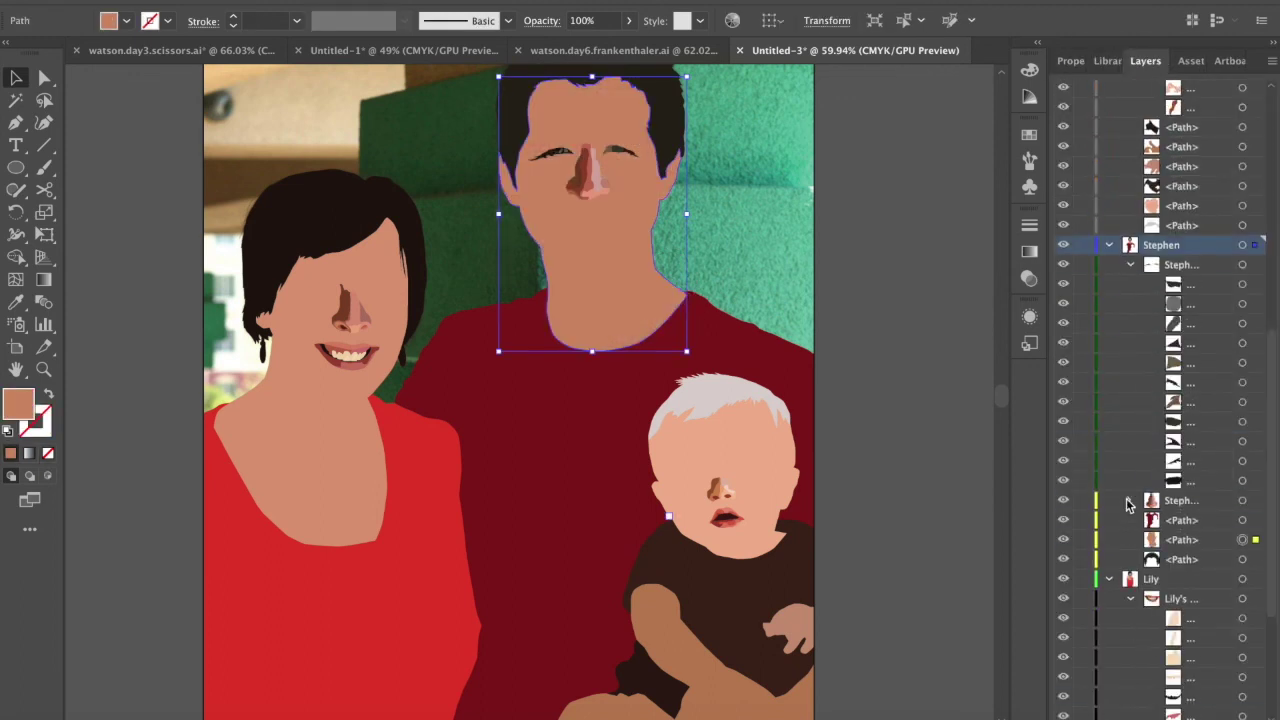
{"action": "left_click", "coordinate": [894, 483]}
{"action": "key", "text": "ctrl+0"}
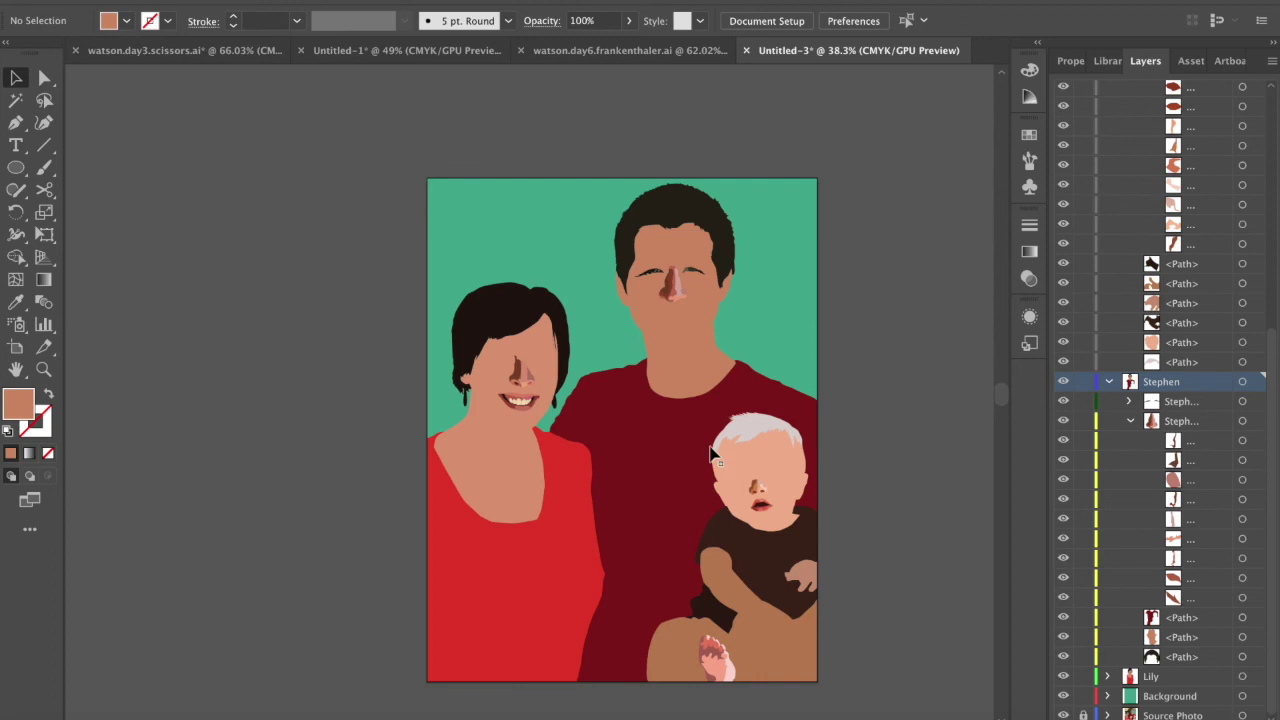
- Hide the green background layer to reveal the photo and turn the father's hair shape into an unfilled outline
{"action": "scroll", "coordinate": [630, 352], "scroll_direction": "up", "scroll_amount": 2}
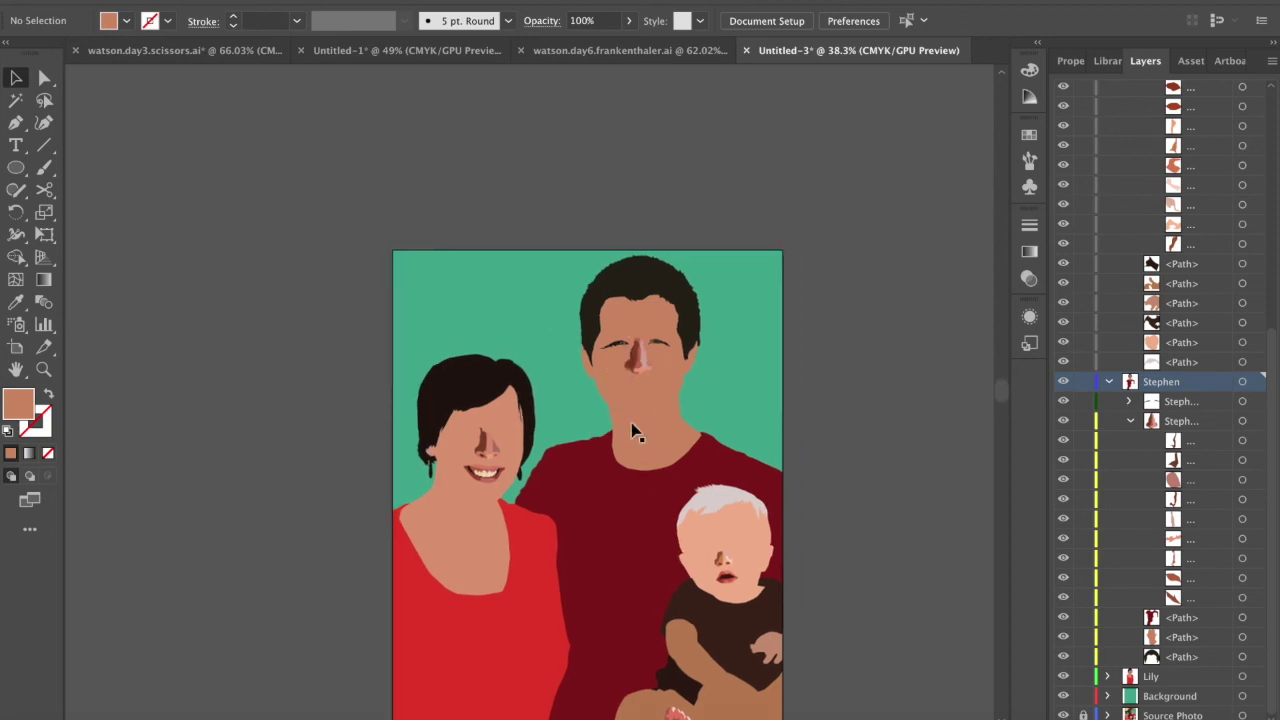
{"action": "scroll", "coordinate": [694, 492], "scroll_direction": "up", "scroll_amount": 3}
{"action": "scroll", "coordinate": [676, 396], "scroll_direction": "up", "scroll_amount": 3}
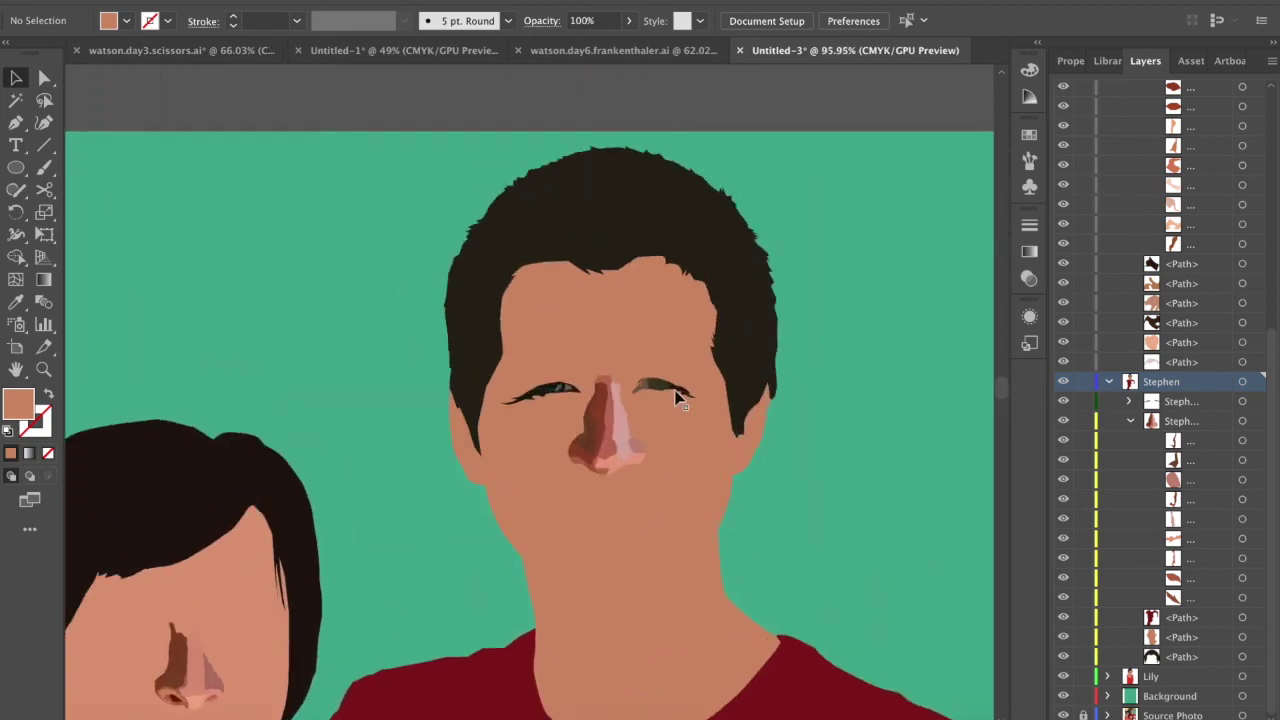
{"action": "scroll", "coordinate": [678, 400], "scroll_direction": "up", "scroll_amount": 2}
{"action": "left_click", "coordinate": [1063, 696]}
{"action": "left_click", "coordinate": [562, 254]}
{"action": "key", "text": "shift+x"}
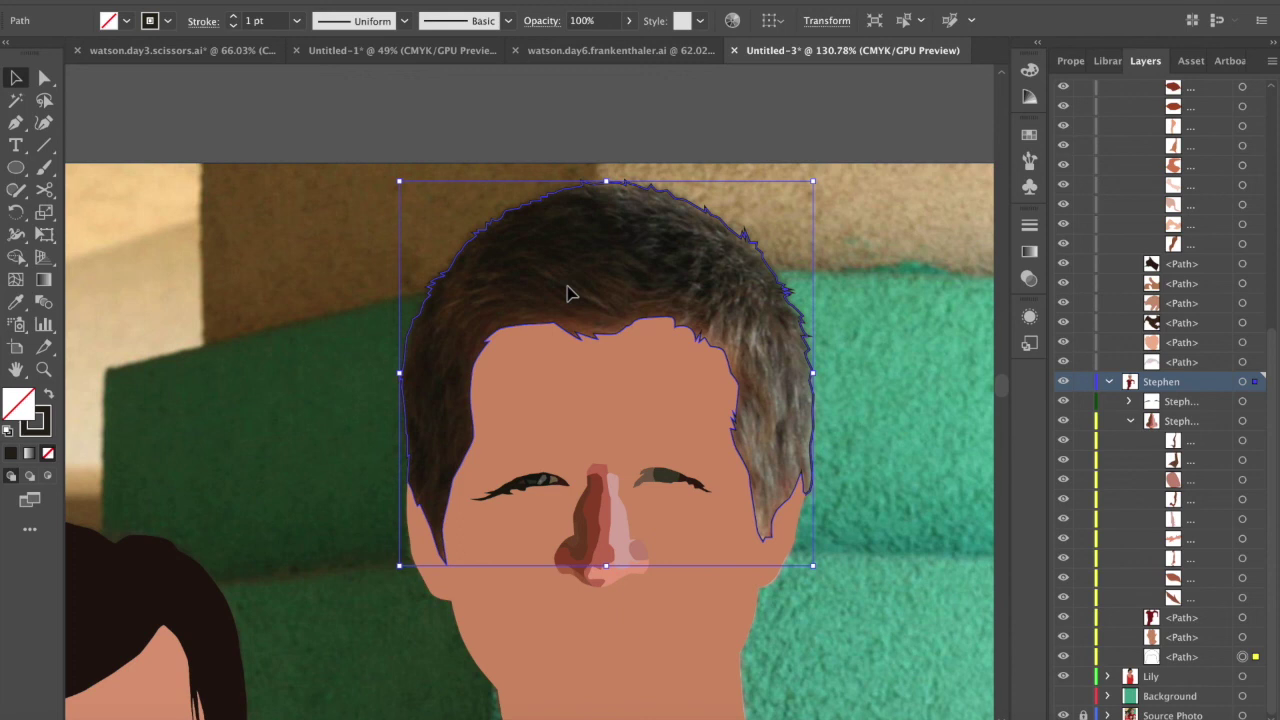
- Start a jagged Pen path at the crown of the father's hair, tracing the edge between the dark and grey hair
{"action": "scroll", "coordinate": [555, 333], "scroll_direction": "right", "scroll_amount": 5}
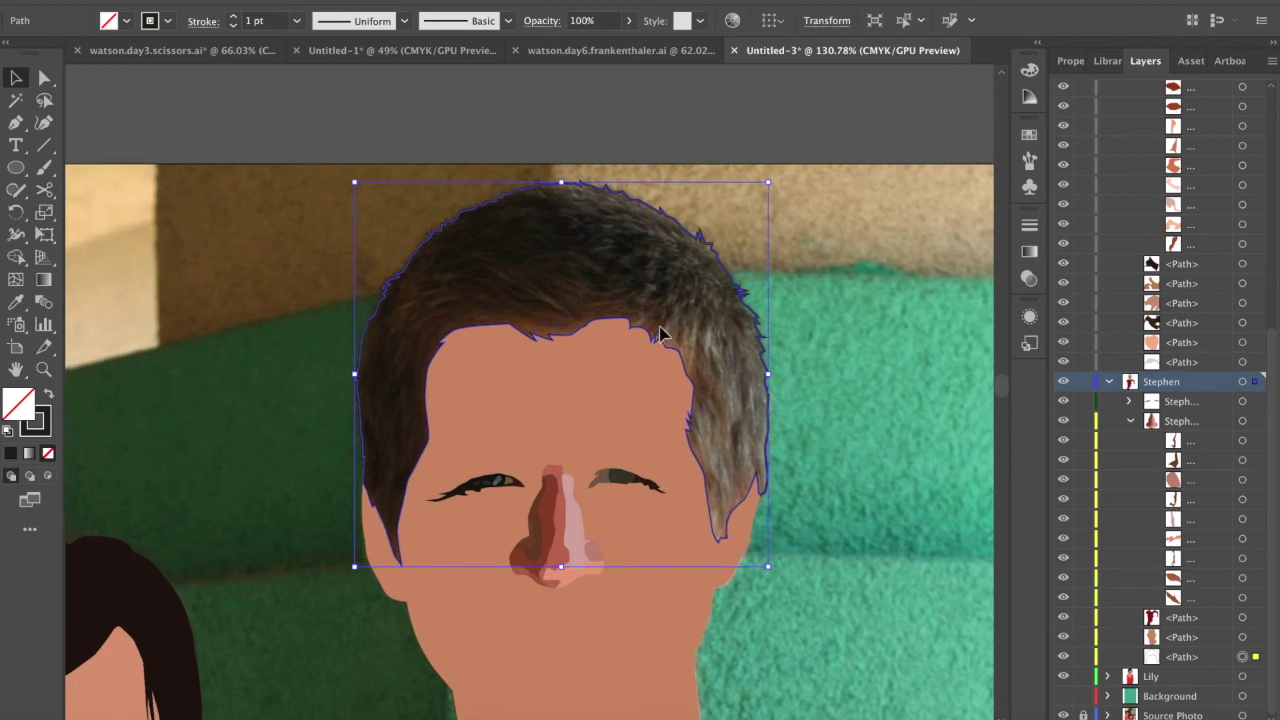
{"action": "scroll", "coordinate": [683, 415], "scroll_direction": "up", "scroll_amount": 3}
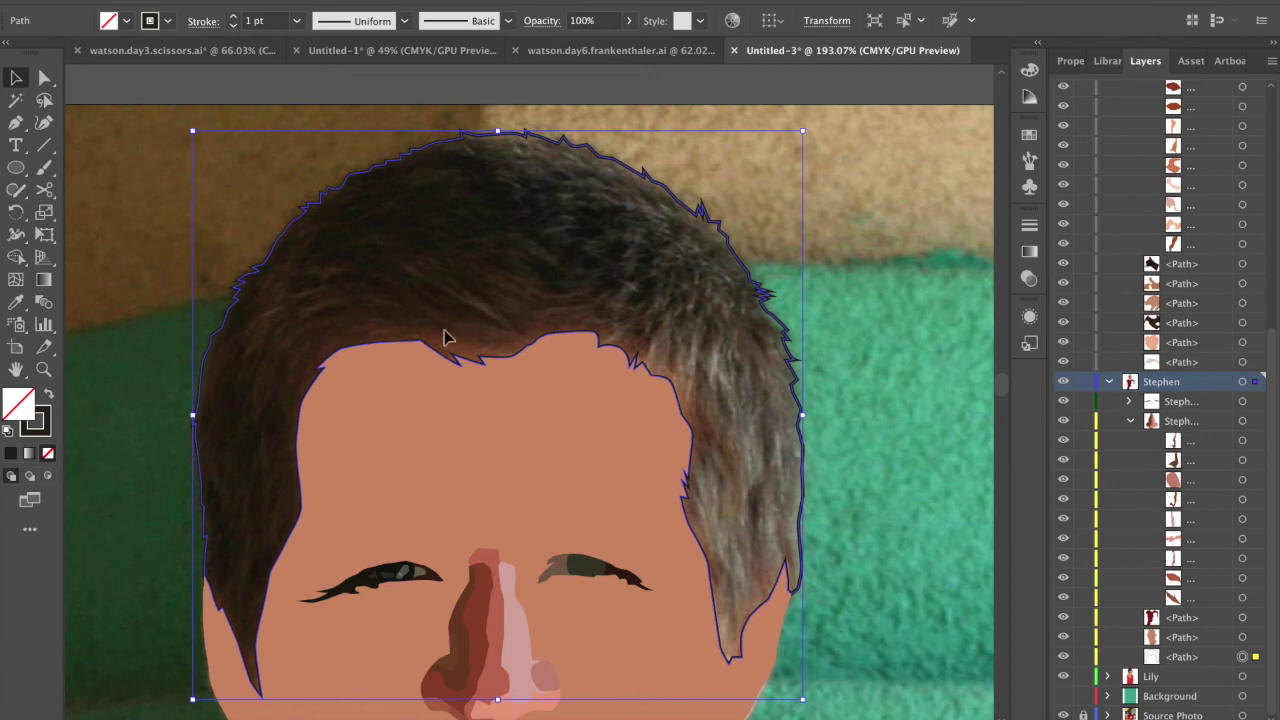
{"action": "scroll", "coordinate": [549, 235], "scroll_direction": "up", "scroll_amount": 2}
{"action": "scroll", "coordinate": [573, 349], "scroll_direction": "left", "scroll_amount": 1}
{"action": "scroll", "coordinate": [573, 349], "scroll_direction": "down", "scroll_amount": 1}
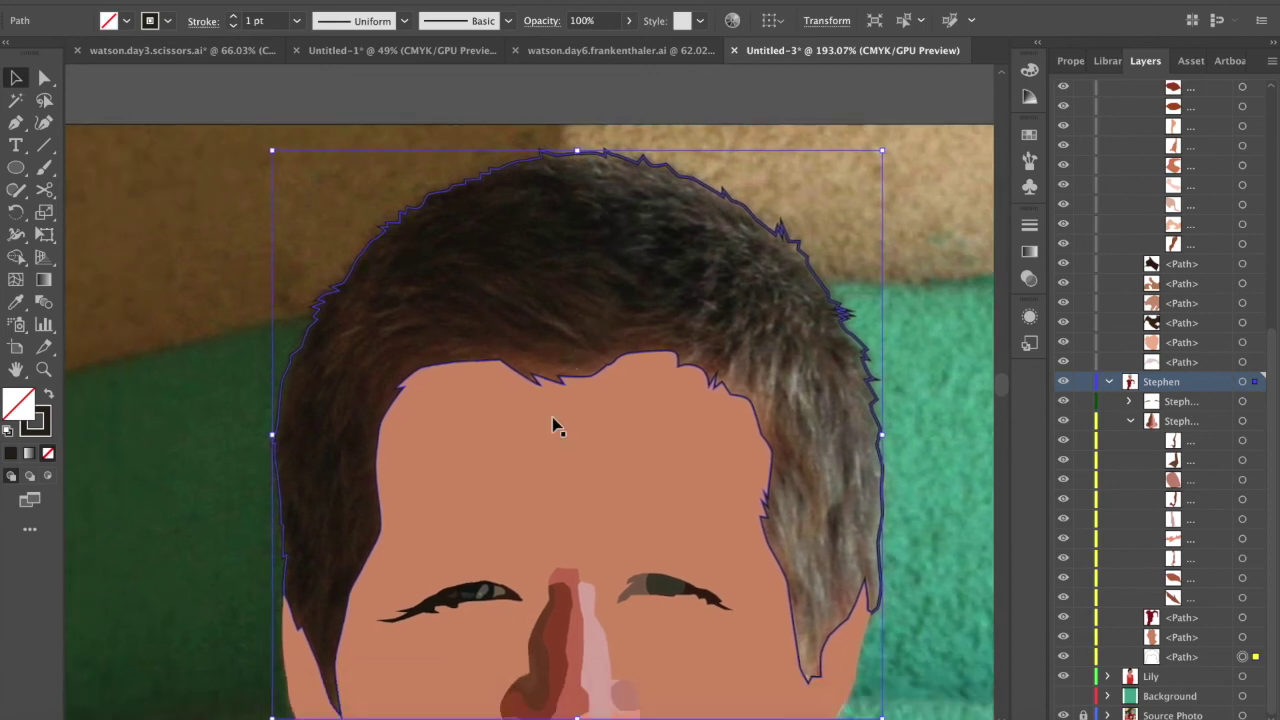
{"action": "scroll", "coordinate": [603, 490], "scroll_direction": "down", "scroll_amount": 1}
{"action": "scroll", "coordinate": [603, 490], "scroll_direction": "left", "scroll_amount": 1}
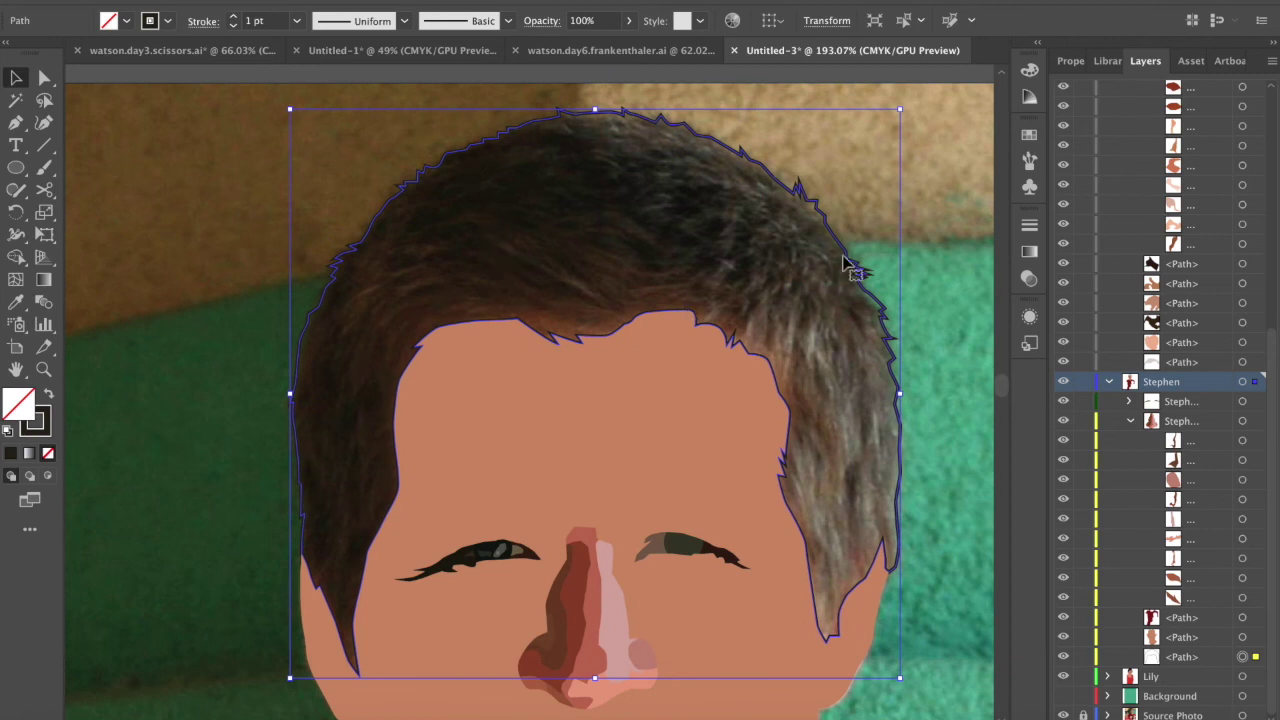
{"action": "scroll", "coordinate": [787, 415], "scroll_direction": "down", "scroll_amount": 1}
{"action": "scroll", "coordinate": [787, 415], "scroll_direction": "left", "scroll_amount": 1}
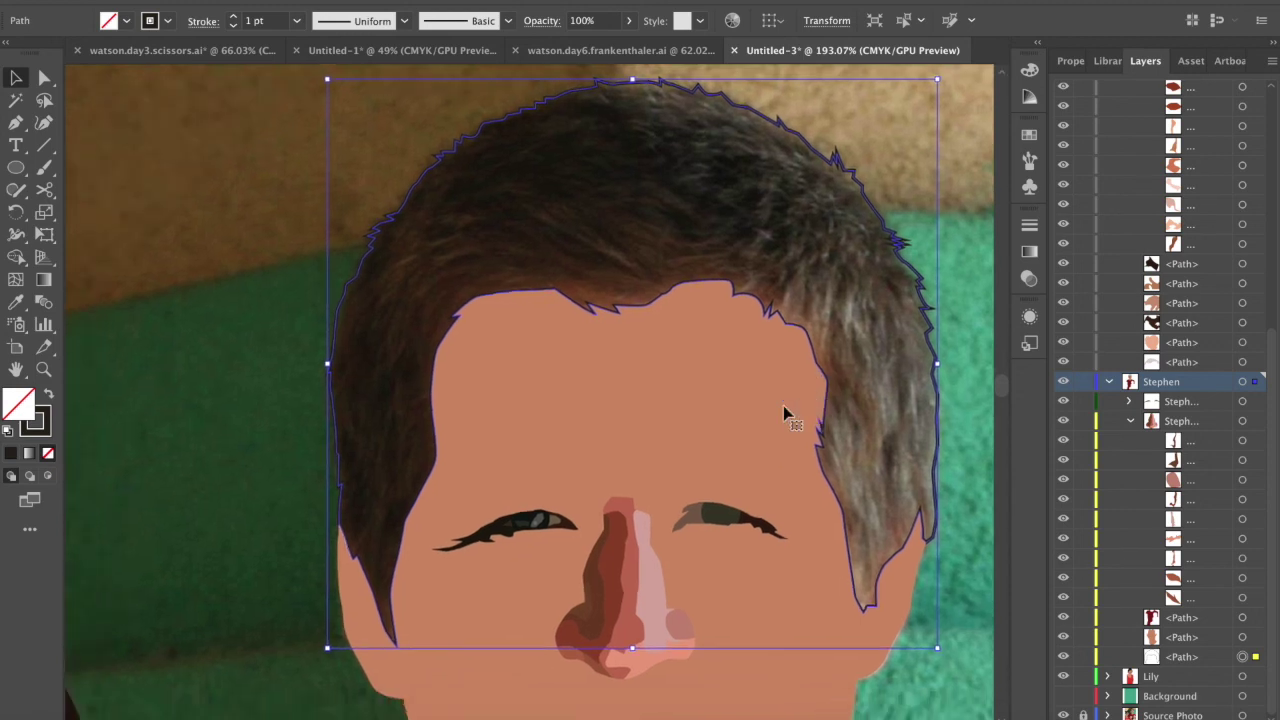
{"action": "scroll", "coordinate": [789, 417], "scroll_direction": "up", "scroll_amount": 3}
{"action": "scroll", "coordinate": [789, 417], "scroll_direction": "right", "scroll_amount": 3}
{"action": "scroll", "coordinate": [708, 357], "scroll_direction": "up", "scroll_amount": 3}
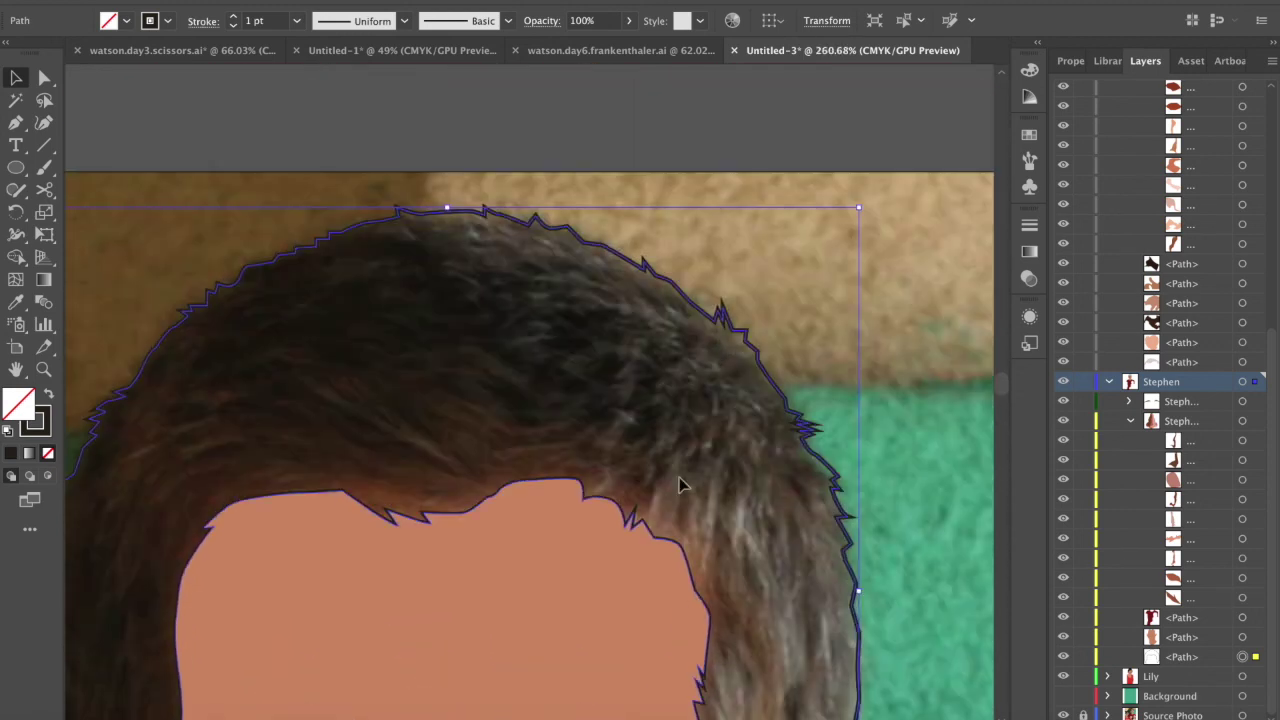
{"action": "key", "text": "p"}
{"action": "left_click", "coordinate": [346, 204]}
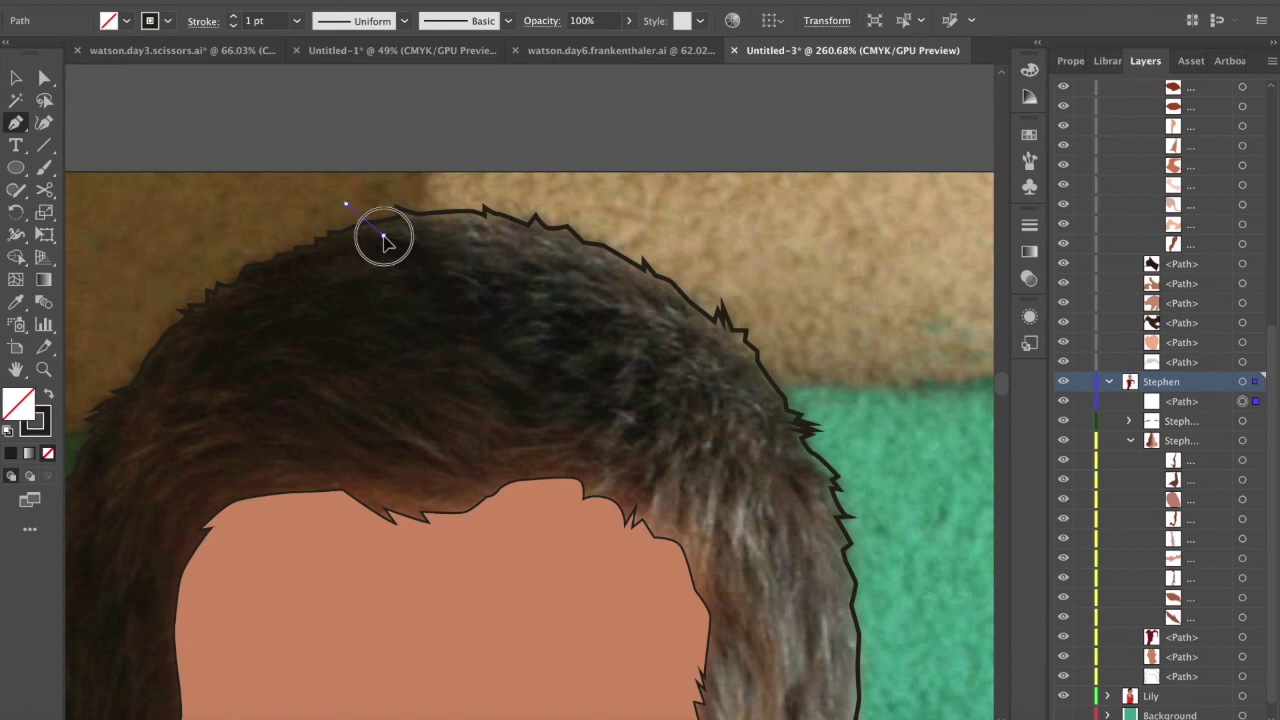
{"action": "left_click_drag", "start_coordinate": [383, 236], "coordinate": [397, 241]}
{"action": "left_click", "coordinate": [429, 250]}
{"action": "left_click", "coordinate": [456, 250]}
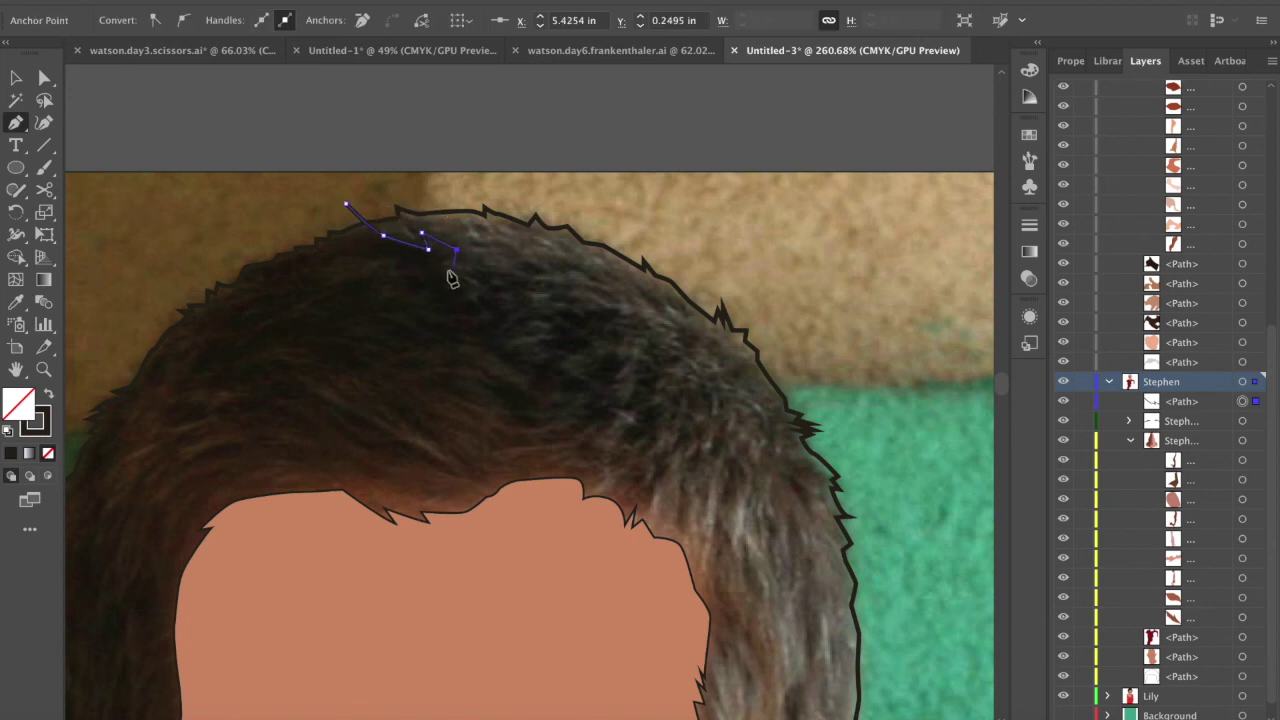
{"action": "scroll", "coordinate": [447, 262], "scroll_direction": "up", "scroll_amount": 3}
{"action": "left_click", "coordinate": [442, 253]}
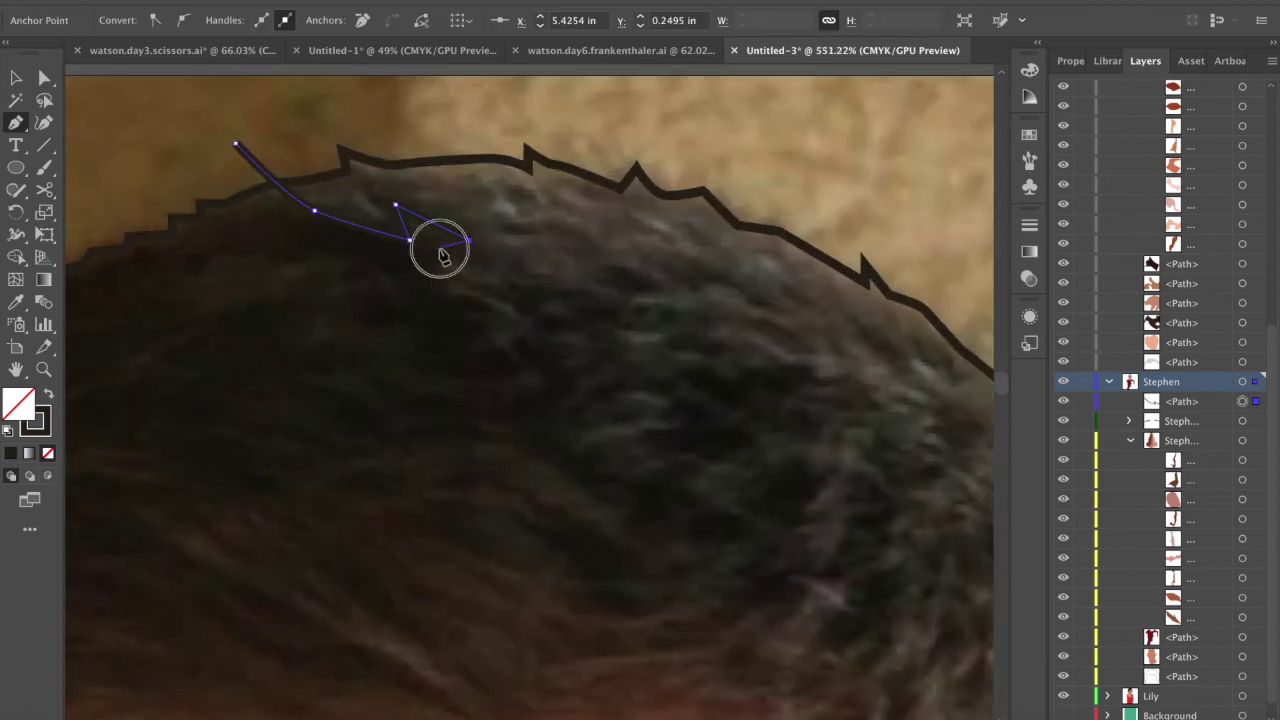
{"action": "left_click", "coordinate": [443, 271]}
{"action": "left_click", "coordinate": [510, 289]}
{"action": "left_click", "coordinate": [508, 307]}
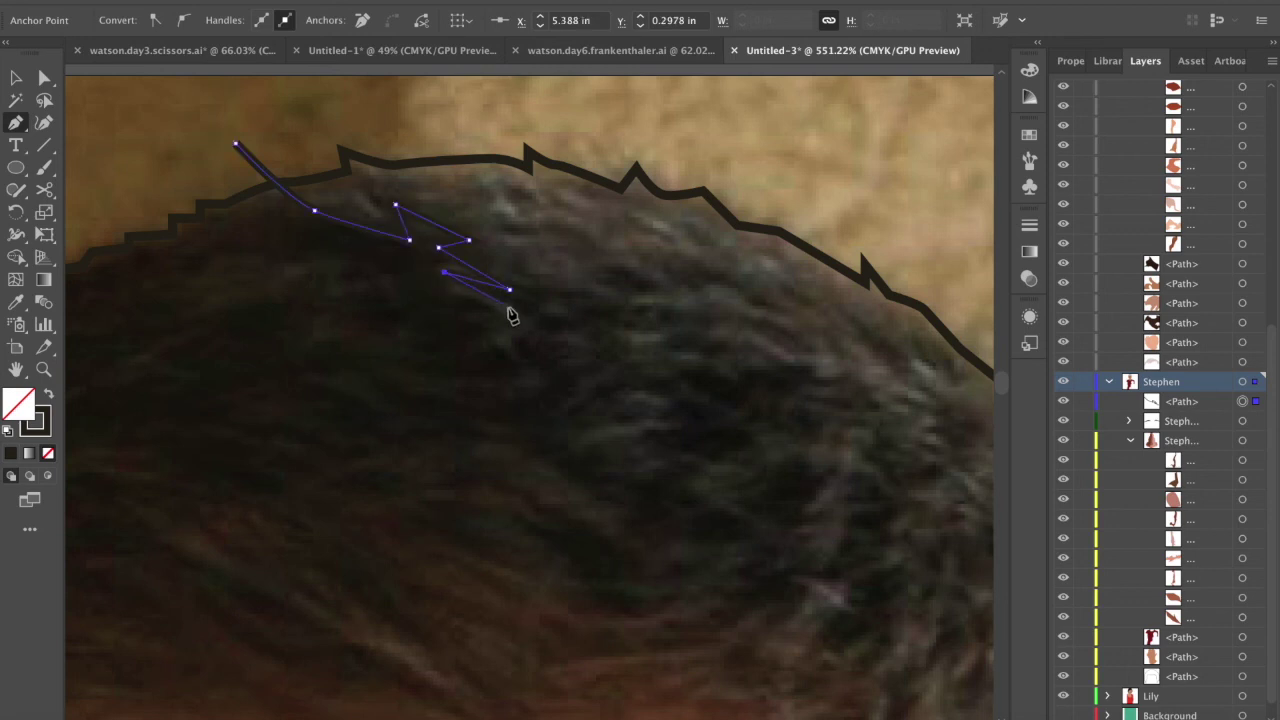
{"action": "scroll", "coordinate": [585, 343], "scroll_direction": "down", "scroll_amount": 1}
{"action": "scroll", "coordinate": [520, 318], "scroll_direction": "down", "scroll_amount": 1}
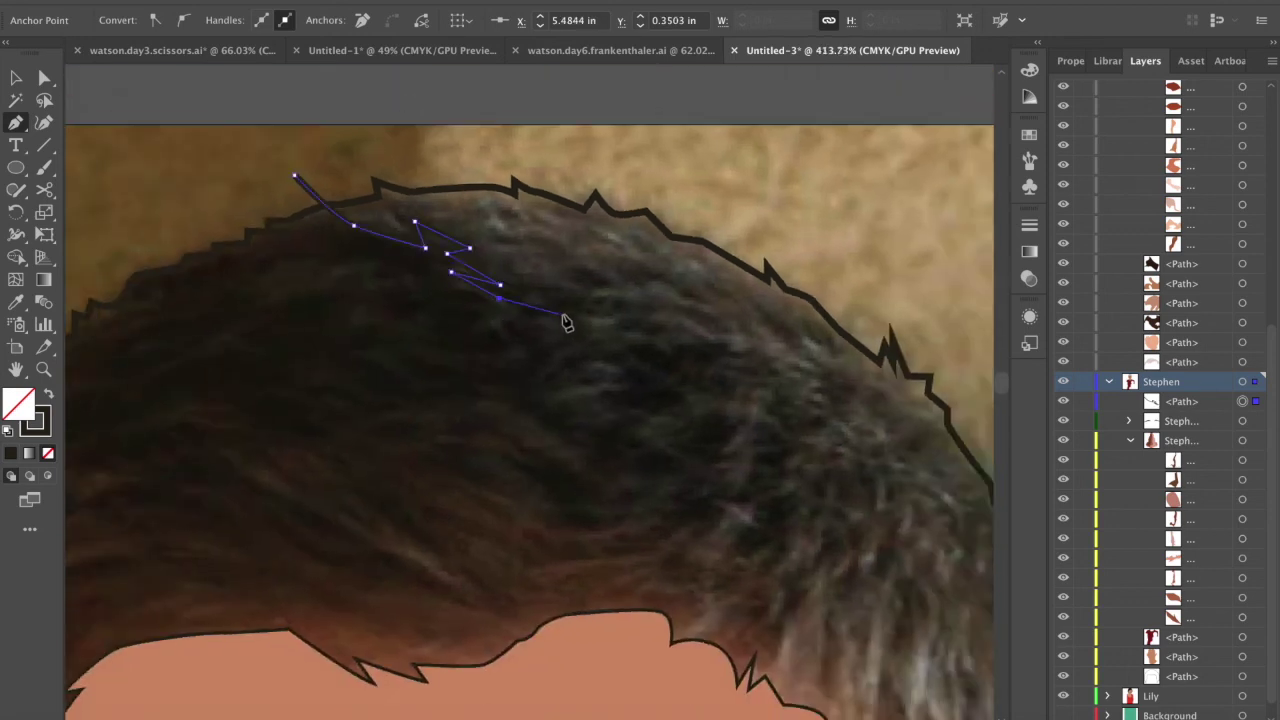
{"action": "left_click", "coordinate": [548, 311]}
{"action": "left_click", "coordinate": [536, 295]}
{"action": "left_click", "coordinate": [586, 297]}
{"action": "left_click", "coordinate": [635, 309]}
{"action": "left_click", "coordinate": [592, 318]}
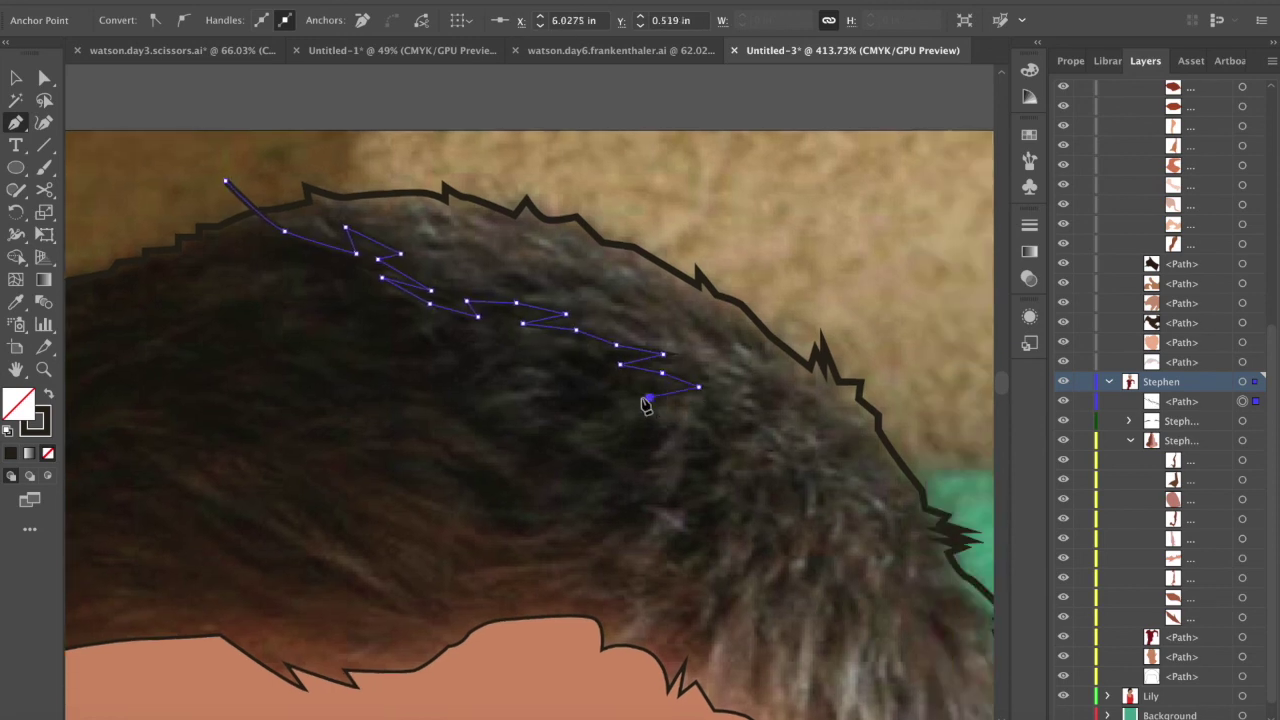
- Continue the jagged hair path with narrow zigzag strands reaching into the dark hair and back towards the grey side
{"action": "left_click", "coordinate": [618, 401]}
{"action": "left_click", "coordinate": [626, 412]}
{"action": "left_click", "coordinate": [603, 415]}
{"action": "left_click", "coordinate": [543, 413]}
{"action": "left_click", "coordinate": [571, 406]}
{"action": "left_click", "coordinate": [525, 405]}
{"action": "left_click", "coordinate": [565, 396]}
{"action": "left_click", "coordinate": [528, 392]}
{"action": "left_click", "coordinate": [490, 400]}
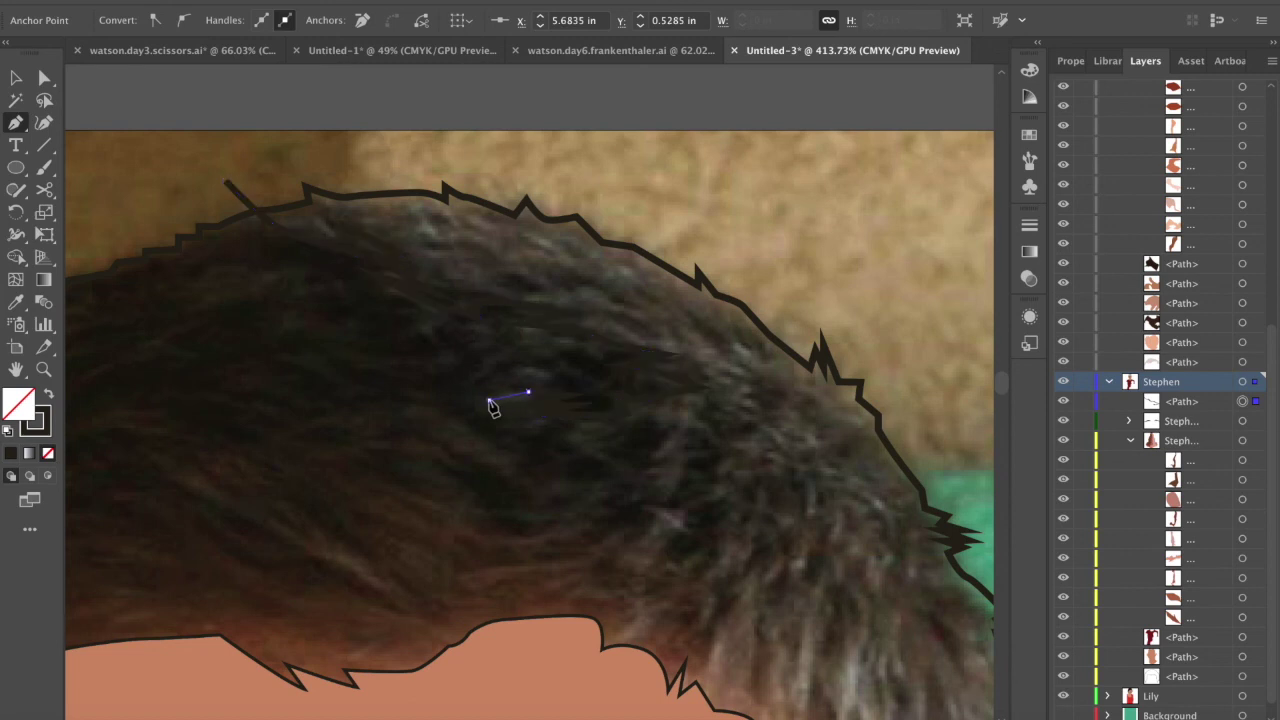
{"action": "left_click", "coordinate": [508, 409]}
{"action": "left_click", "coordinate": [492, 420]}
{"action": "left_click", "coordinate": [530, 420]}
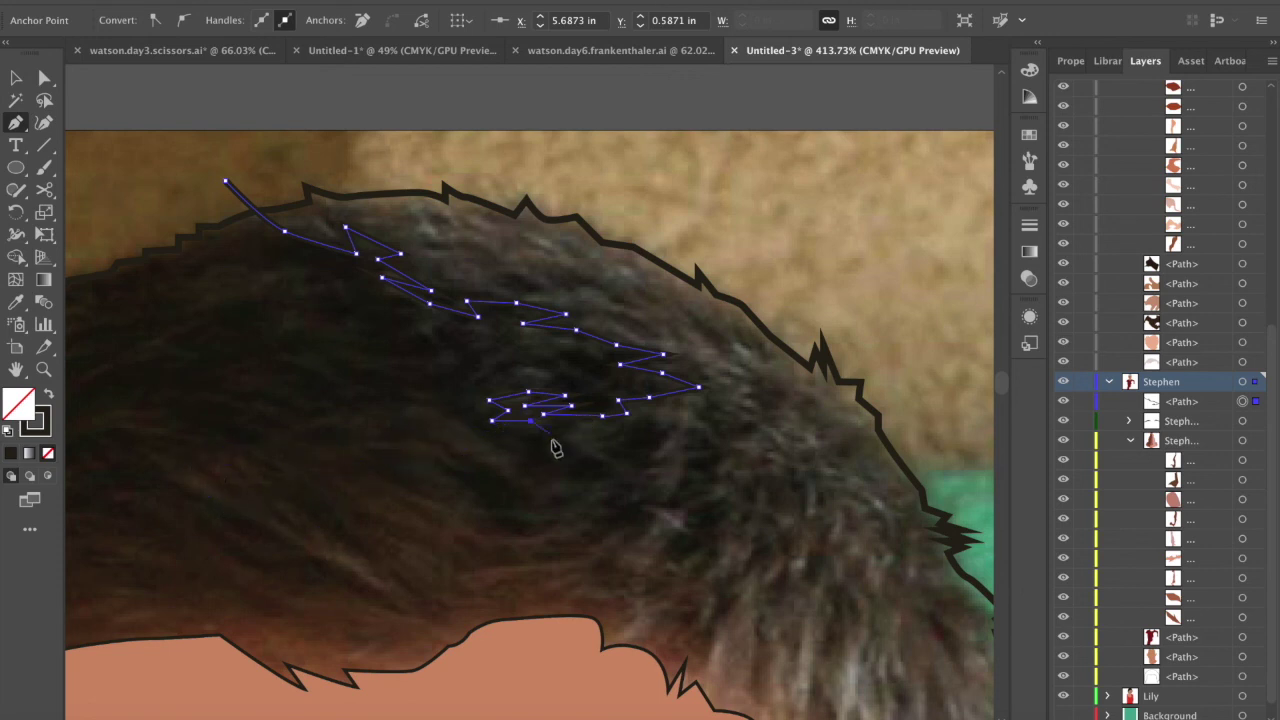
{"action": "left_click", "coordinate": [510, 433]}
{"action": "left_click", "coordinate": [573, 433]}
{"action": "left_click", "coordinate": [554, 440]}
{"action": "left_click", "coordinate": [620, 455]}
{"action": "left_click", "coordinate": [604, 440]}
{"action": "left_click", "coordinate": [645, 427]}
{"action": "left_click", "coordinate": [652, 424]}
{"action": "left_click", "coordinate": [696, 442]}
- Extend the jagged hair path down the border of the grey hair and past the hairline onto the forehead
{"action": "left_click", "coordinate": [648, 476]}
{"action": "left_click", "coordinate": [668, 472]}
{"action": "left_click", "coordinate": [631, 497]}
{"action": "left_click", "coordinate": [664, 497]}
{"action": "left_click_drag", "start_coordinate": [665, 500], "coordinate": [664, 497]}
{"action": "left_click", "coordinate": [642, 510]}
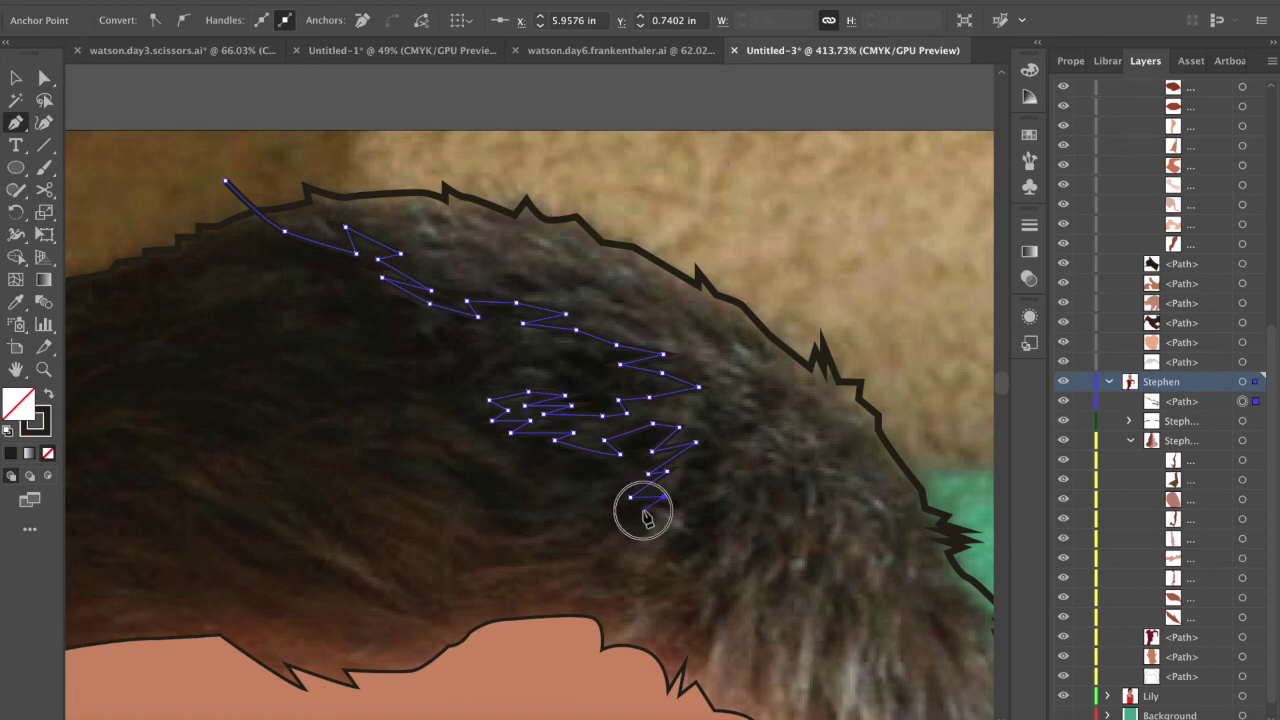
{"action": "left_click", "coordinate": [664, 517]}
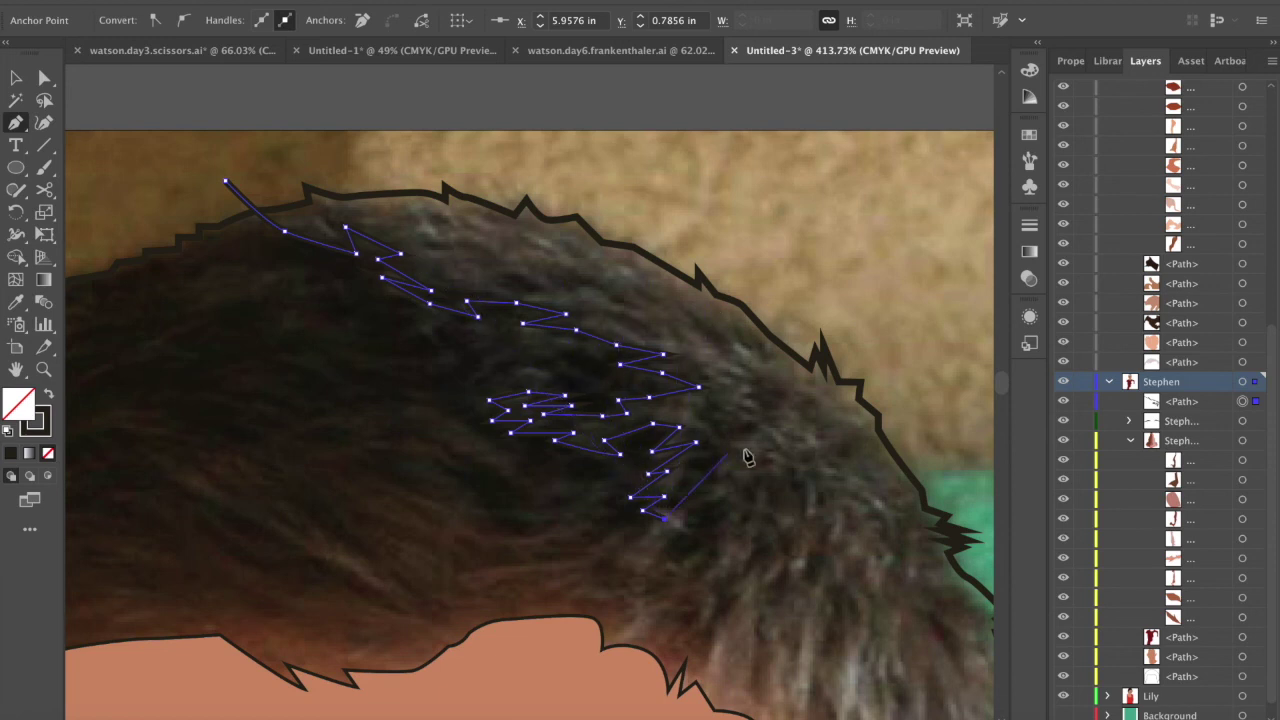
{"action": "left_click", "coordinate": [634, 548]}
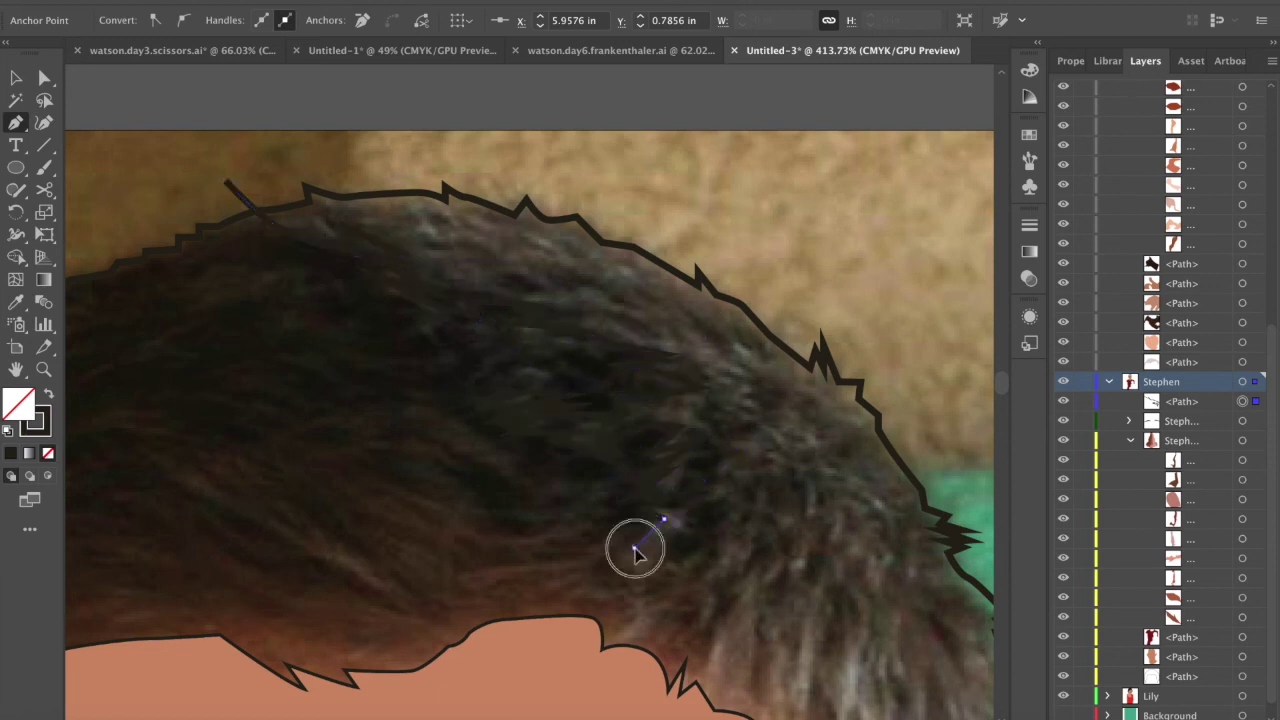
{"action": "left_click", "coordinate": [664, 543]}
{"action": "left_click", "coordinate": [688, 530]}
{"action": "left_click", "coordinate": [706, 503]}
{"action": "left_click", "coordinate": [713, 499]}
{"action": "left_click", "coordinate": [731, 499]}
{"action": "left_click", "coordinate": [714, 536]}
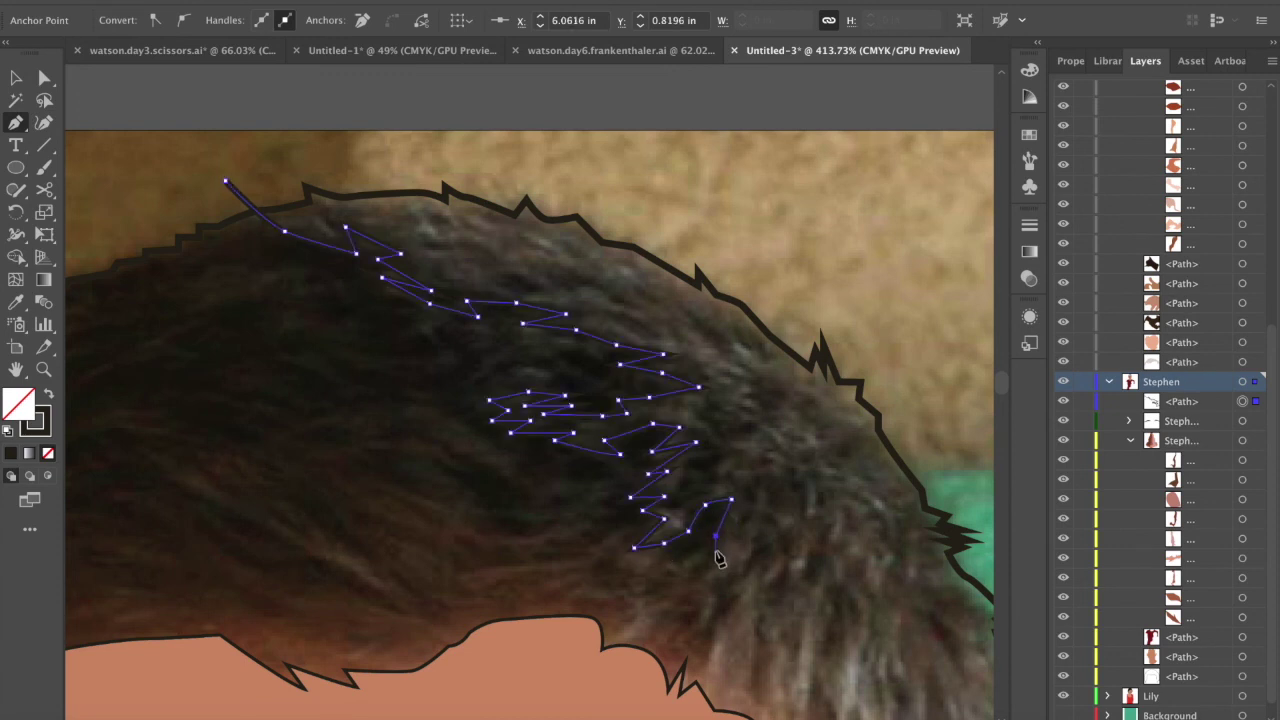
{"action": "left_click", "coordinate": [710, 567]}
{"action": "scroll", "coordinate": [710, 567], "scroll_direction": "down", "scroll_amount": 4}
{"action": "scroll", "coordinate": [710, 567], "scroll_direction": "right", "scroll_amount": 3}
{"action": "left_click", "coordinate": [668, 489]}
{"action": "left_click", "coordinate": [655, 543]}
{"action": "left_click", "coordinate": [641, 561]}
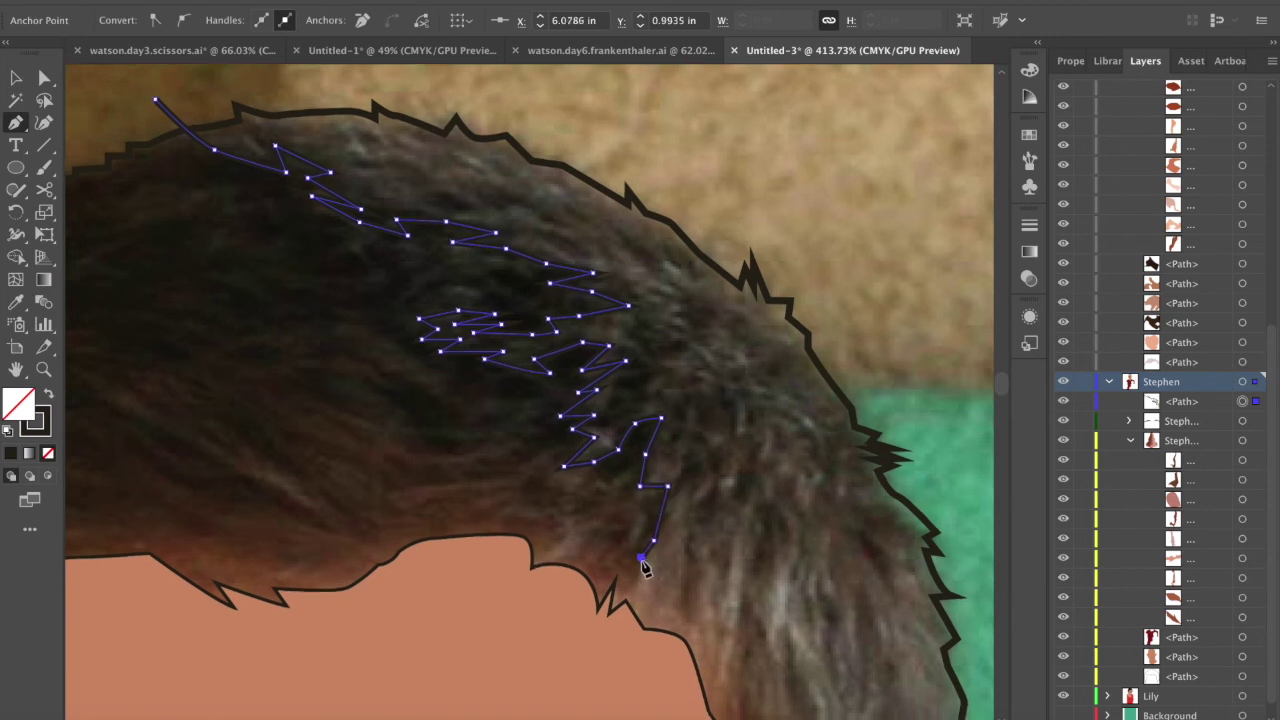
{"action": "scroll", "coordinate": [645, 563], "scroll_direction": "down", "scroll_amount": 5}
{"action": "scroll", "coordinate": [645, 563], "scroll_direction": "right", "scroll_amount": 5}
{"action": "left_click", "coordinate": [524, 488]}
{"action": "left_click", "coordinate": [497, 563]}
{"action": "scroll", "coordinate": [546, 600], "scroll_direction": "down", "scroll_amount": 8}
{"action": "scroll", "coordinate": [536, 598], "scroll_direction": "down", "scroll_amount": 5}
{"action": "scroll", "coordinate": [536, 598], "scroll_direction": "left", "scroll_amount": 2}
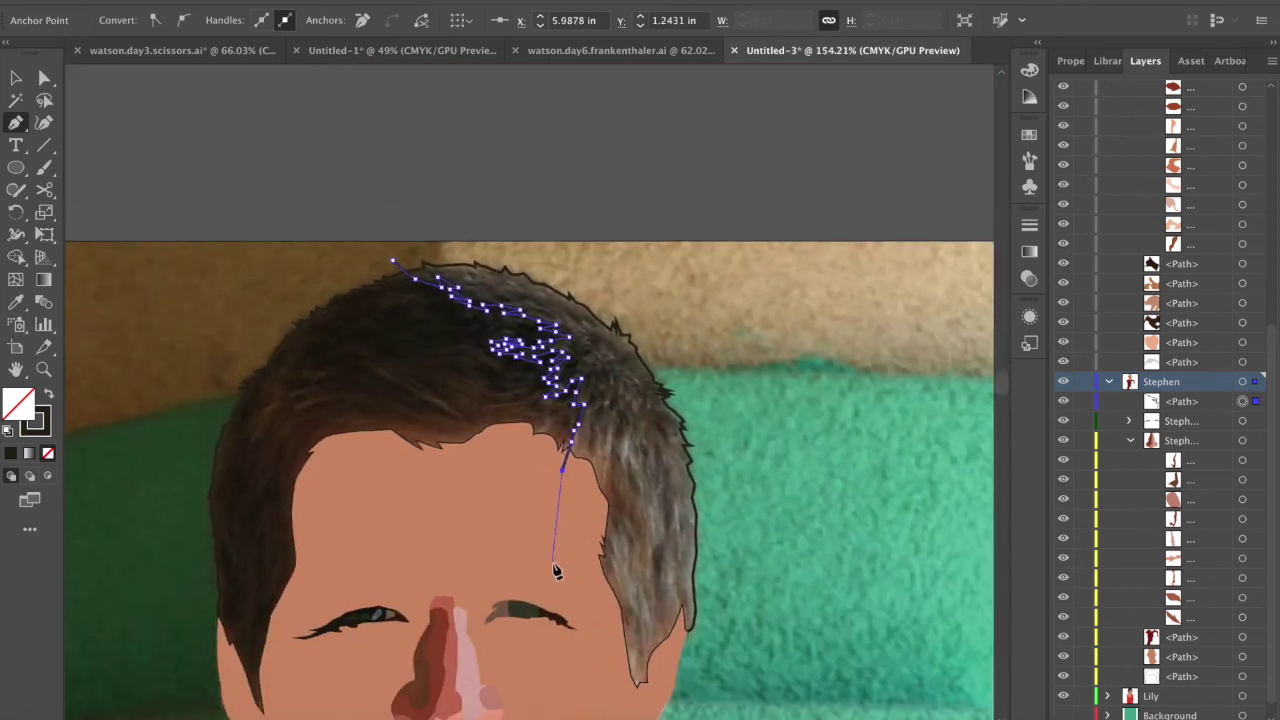
- Split the father's hair outline along the jagged path with Shape Builder to make a separate grey-side shape
{"action": "key", "text": "v"}
{"action": "left_click", "coordinate": [675, 420], "text": "shift"}
{"action": "key", "text": "shift+m"}
{"action": "left_click", "coordinate": [660, 425]}
{"action": "left_click", "coordinate": [683, 428]}
- Fill the shaded side of the father's hair near-black and the lit side grey, and delete the leftover path
{"action": "key", "text": "i"}
{"action": "left_click", "coordinate": [297, 311]}
{"action": "left_click", "coordinate": [565, 465]}
{"action": "key", "text": "Delete"}
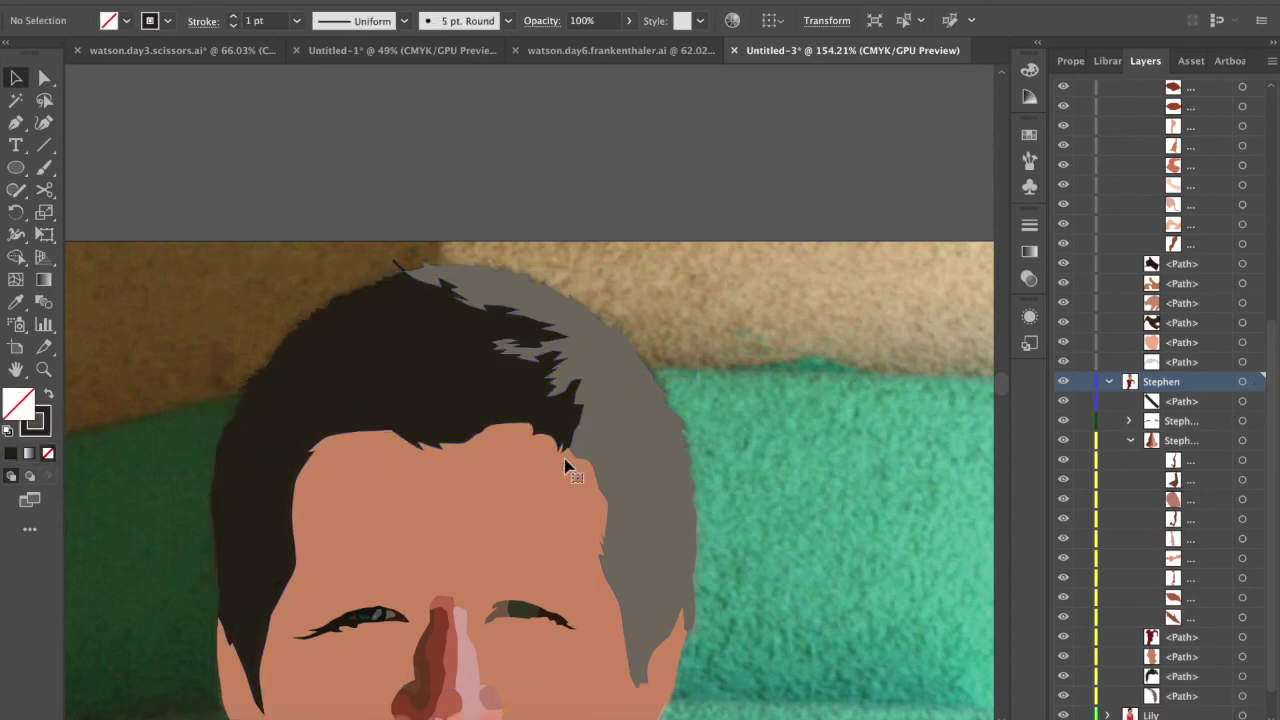
{"action": "left_click", "coordinate": [389, 320]}
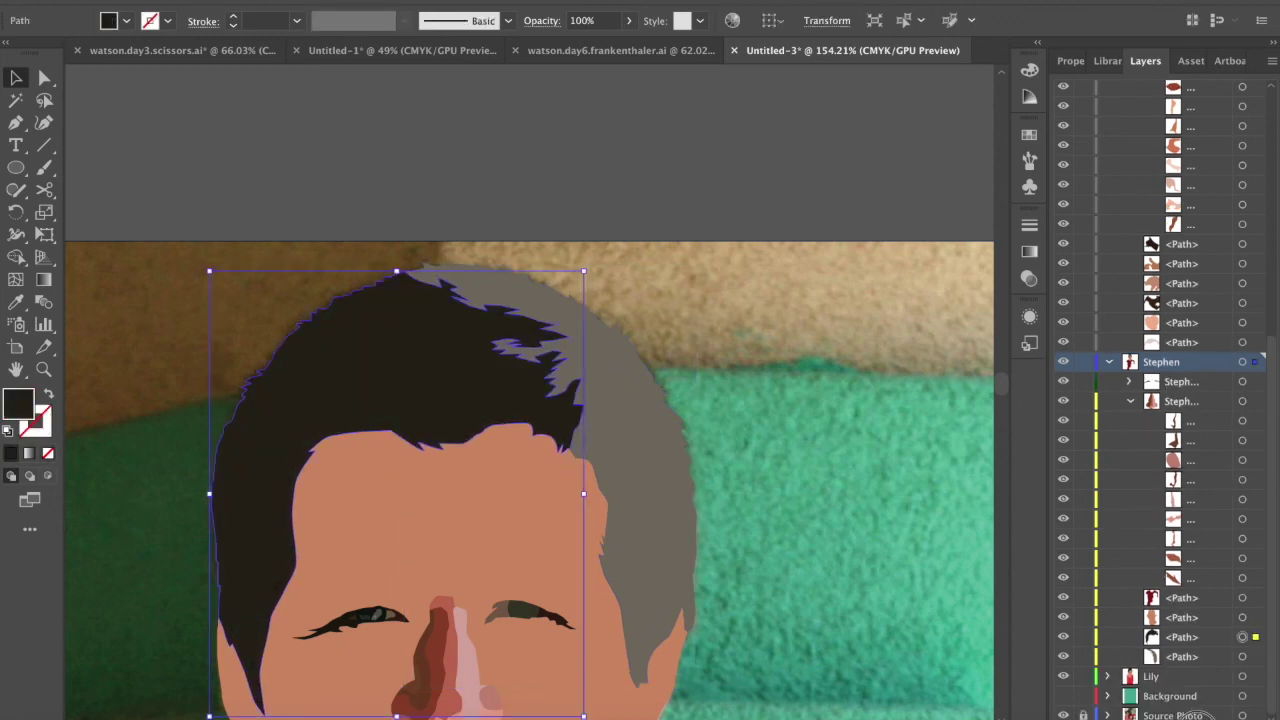
- Add a new sublayer inside the father's layer and name it as his hair
{"action": "left_click", "coordinate": [1199, 718]}
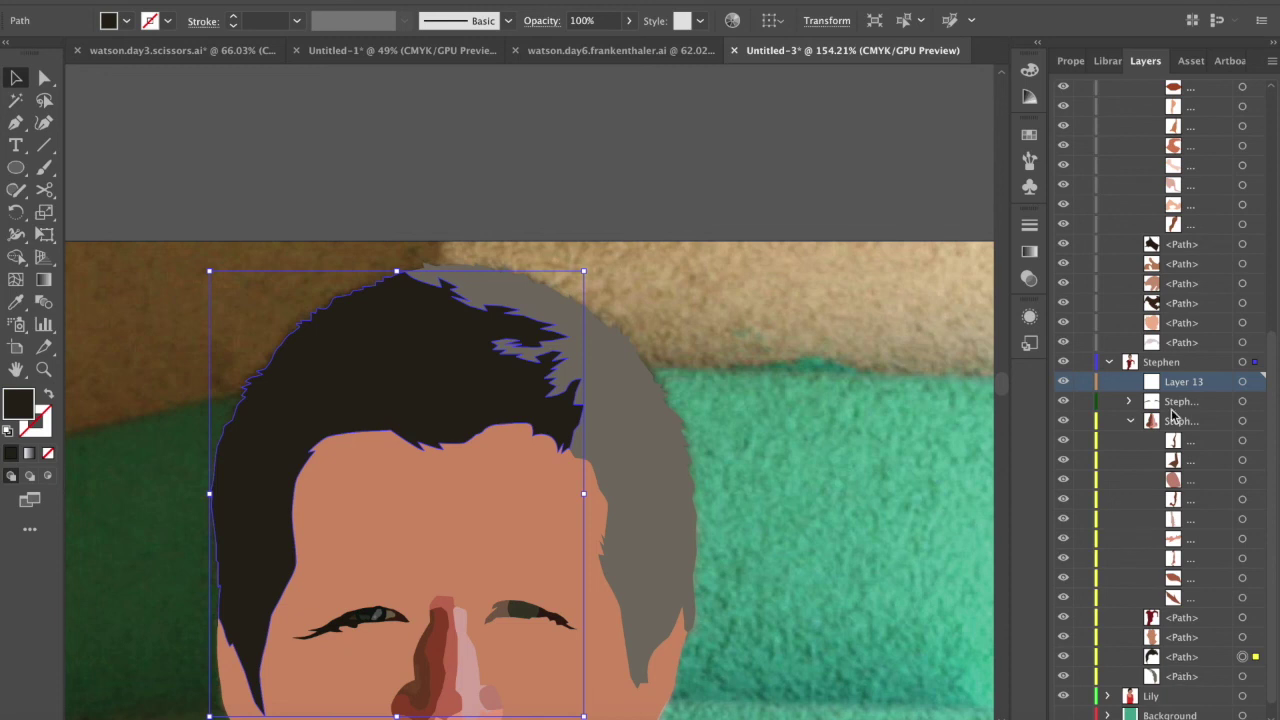
{"action": "double_click", "coordinate": [1203, 389]}
{"action": "type", "text": "St"}
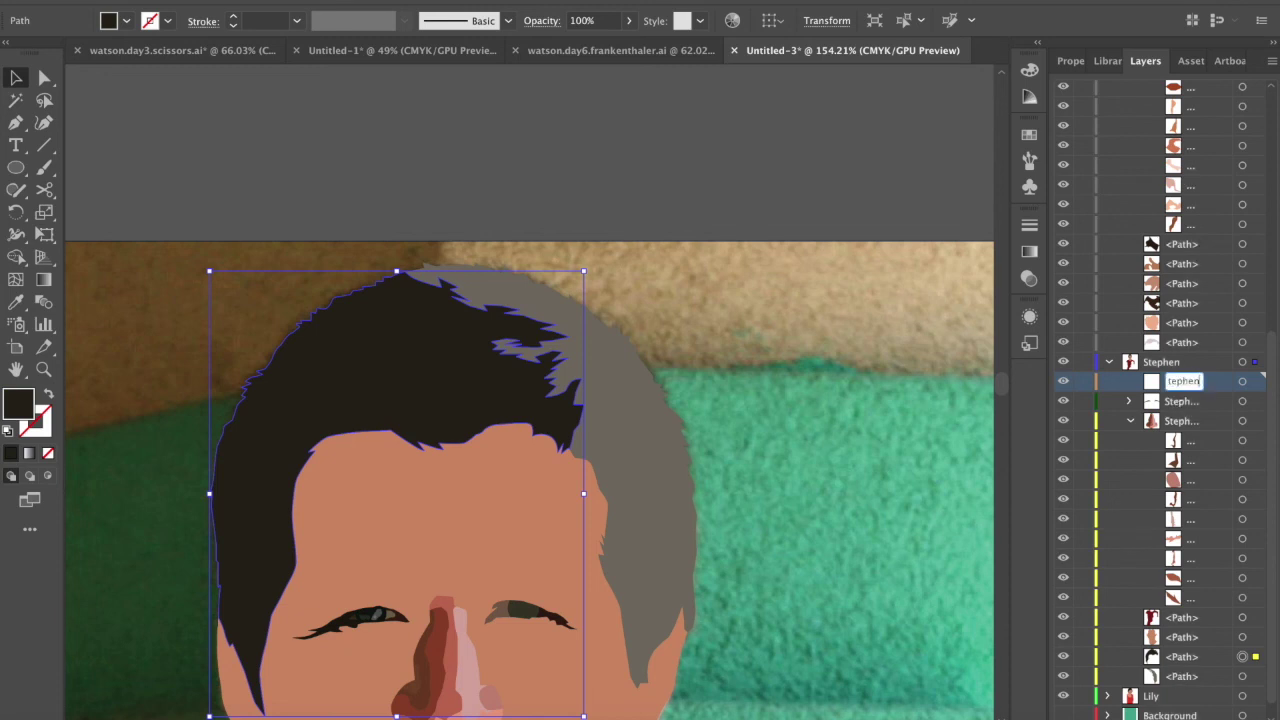
{"action": "type", "text": "ephen's Hair"}
{"action": "key", "text": "Return"}
- Move the dark and grey hair paths up in the father's layer to directly beneath the new hair sublayer
{"action": "left_click", "coordinate": [1178, 657]}
{"action": "left_click", "coordinate": [1180, 677], "text": "shift"}
{"action": "left_click_drag", "start_coordinate": [1180, 675], "coordinate": [1188, 392]}
{"action": "scroll", "coordinate": [687, 270], "scroll_direction": "down", "scroll_amount": 5}
{"action": "left_click", "coordinate": [827, 442]}
- Turn the dark part of the father's hair into an unfilled outline so the photo shows through
{"action": "scroll", "coordinate": [640, 318], "scroll_direction": "up", "scroll_amount": 4}
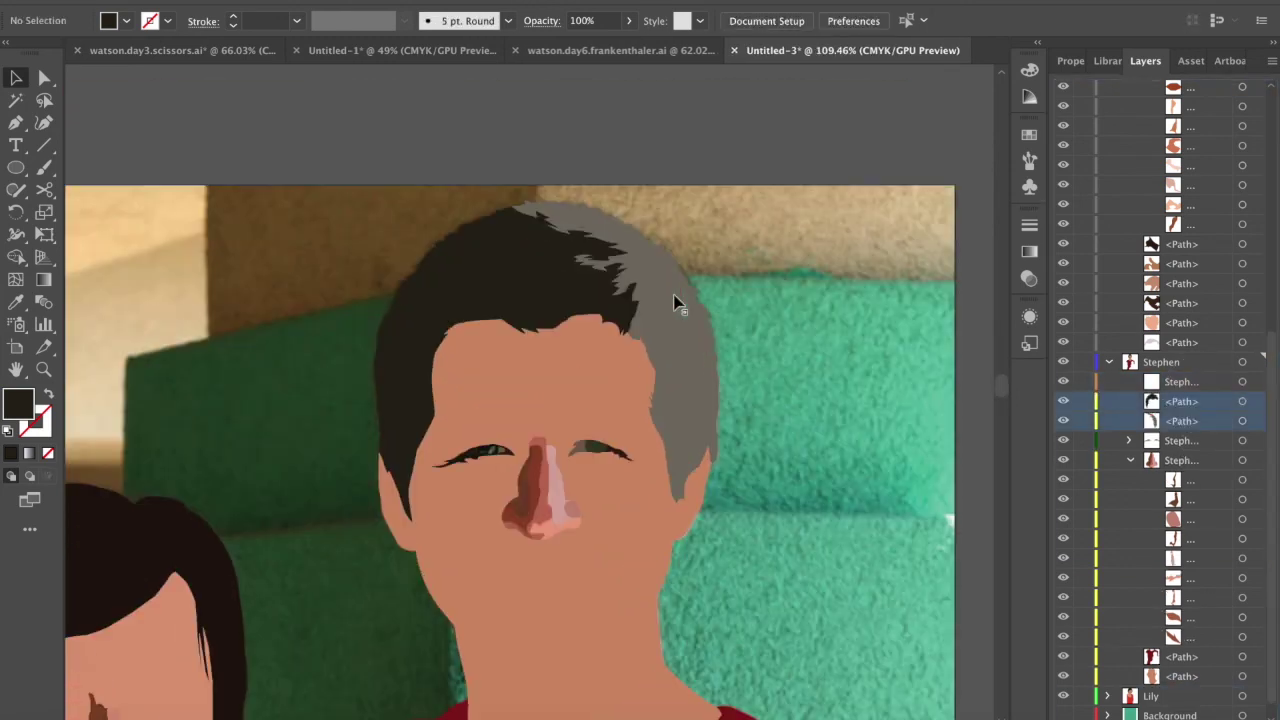
{"action": "scroll", "coordinate": [537, 302], "scroll_direction": "up", "scroll_amount": 3}
{"action": "left_click", "coordinate": [537, 300]}
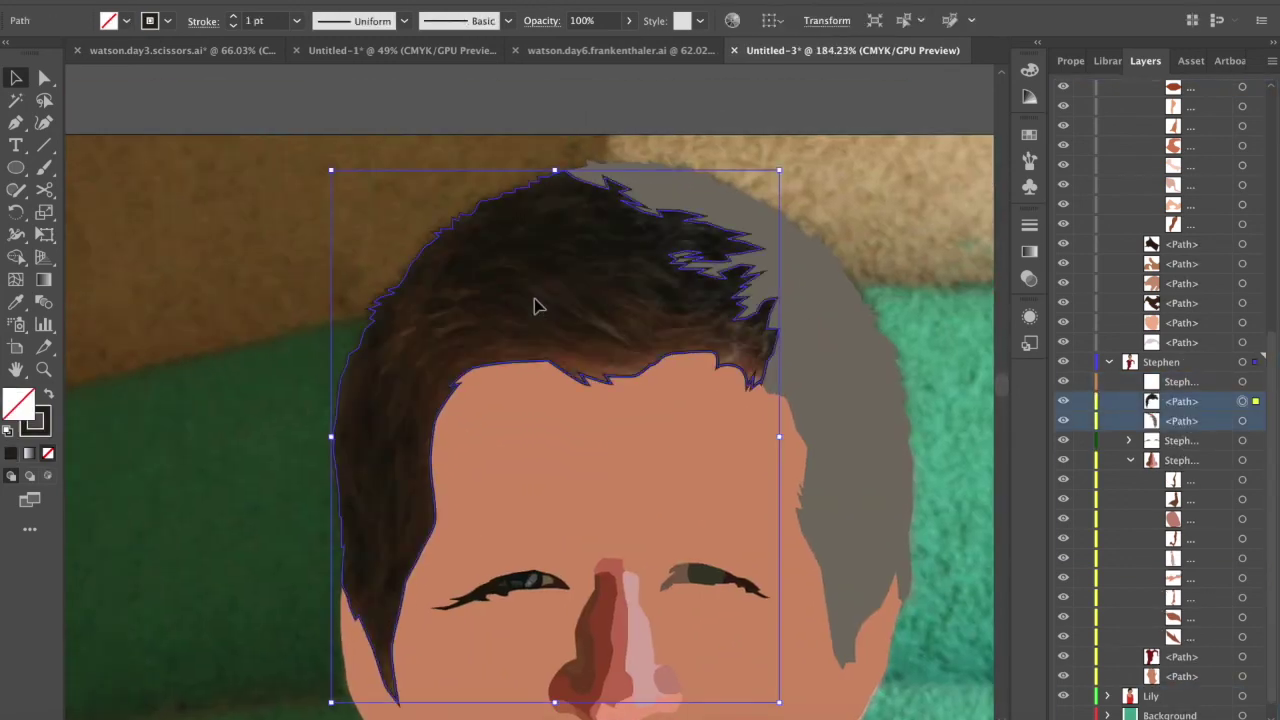
- Draw an open jagged Pen path across the hair beside the temple, from outside its outer edge onto the forehead
{"action": "scroll", "coordinate": [549, 400], "scroll_direction": "left", "scroll_amount": 3}
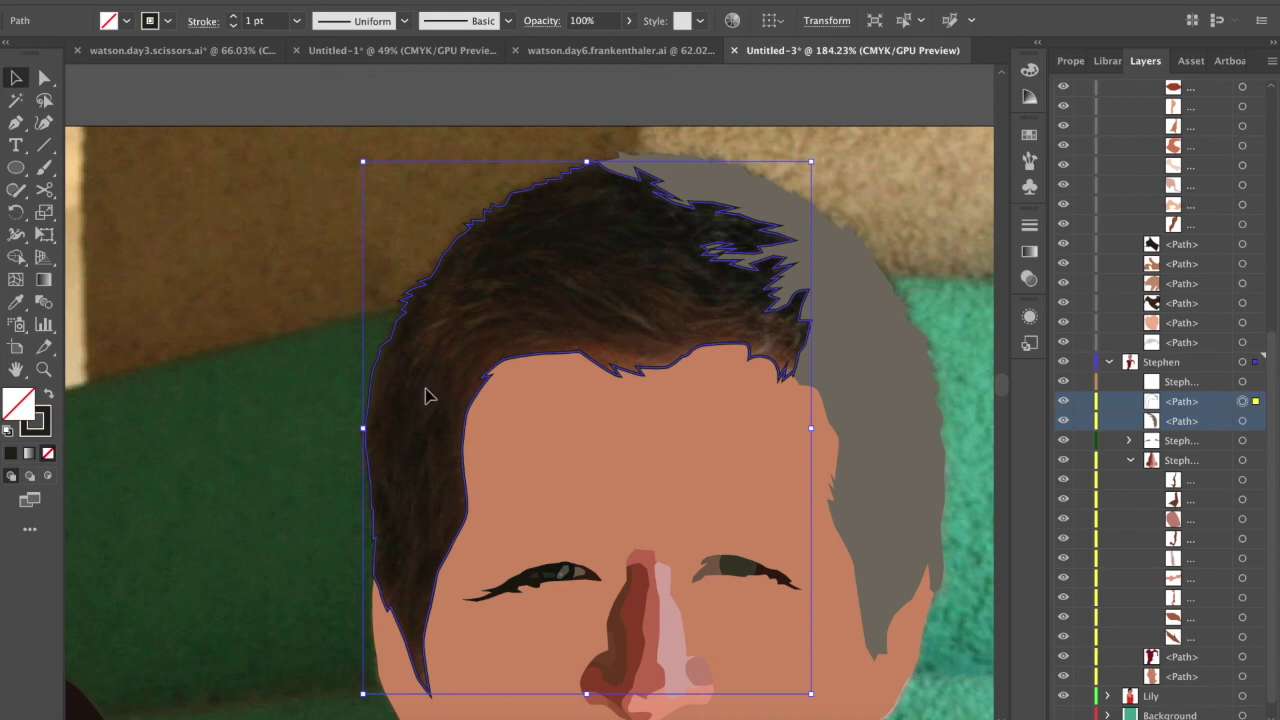
{"action": "key", "text": "p"}
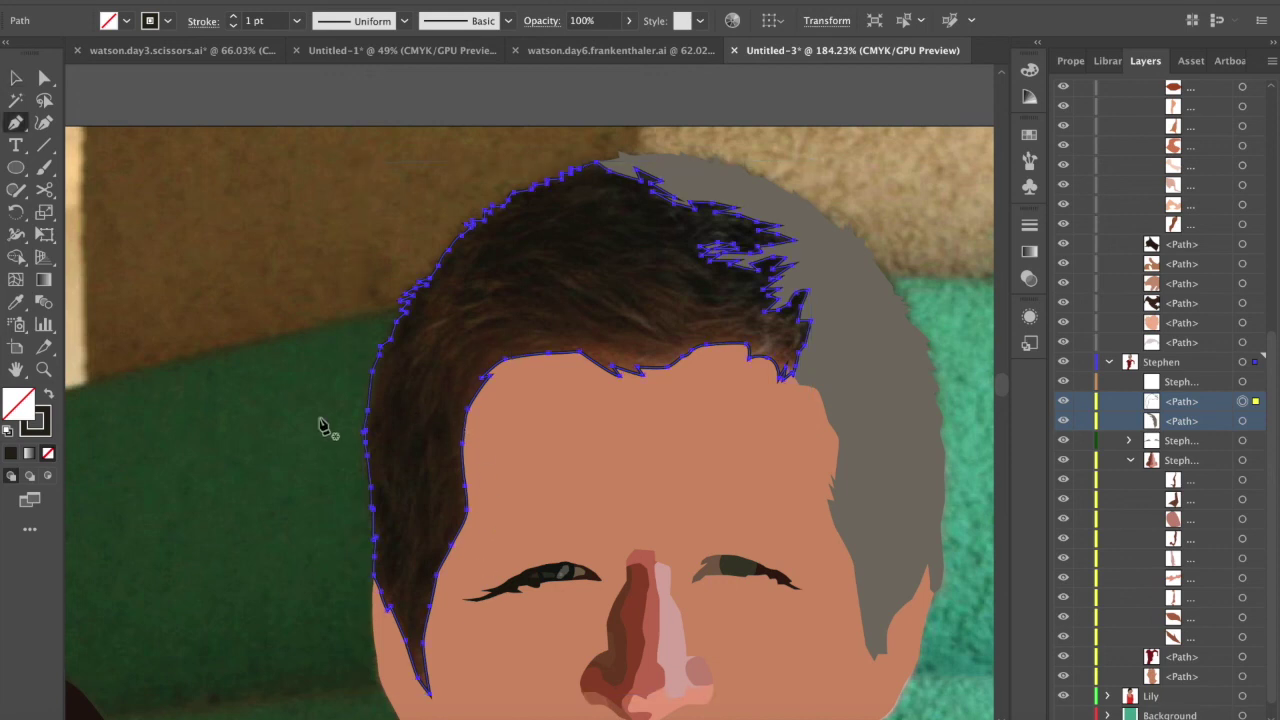
{"action": "left_click", "coordinate": [355, 383]}
{"action": "left_click_drag", "start_coordinate": [408, 335], "coordinate": [426, 329]}
{"action": "left_click", "coordinate": [408, 358]}
{"action": "left_click", "coordinate": [406, 383]}
{"action": "left_click", "coordinate": [427, 358]}
{"action": "left_click", "coordinate": [420, 405]}
{"action": "left_click", "coordinate": [420, 433]}
{"action": "left_click", "coordinate": [436, 403]}
{"action": "left_click", "coordinate": [438, 432]}
{"action": "left_click", "coordinate": [446, 428]}
{"action": "left_click", "coordinate": [452, 444]}
{"action": "key", "text": "Escape"}
- Start a second jagged Pen path outside the upper hair edge, zigzagging strands towards the middle of the dark hair
{"action": "scroll", "coordinate": [444, 270], "scroll_direction": "up", "scroll_amount": 5}
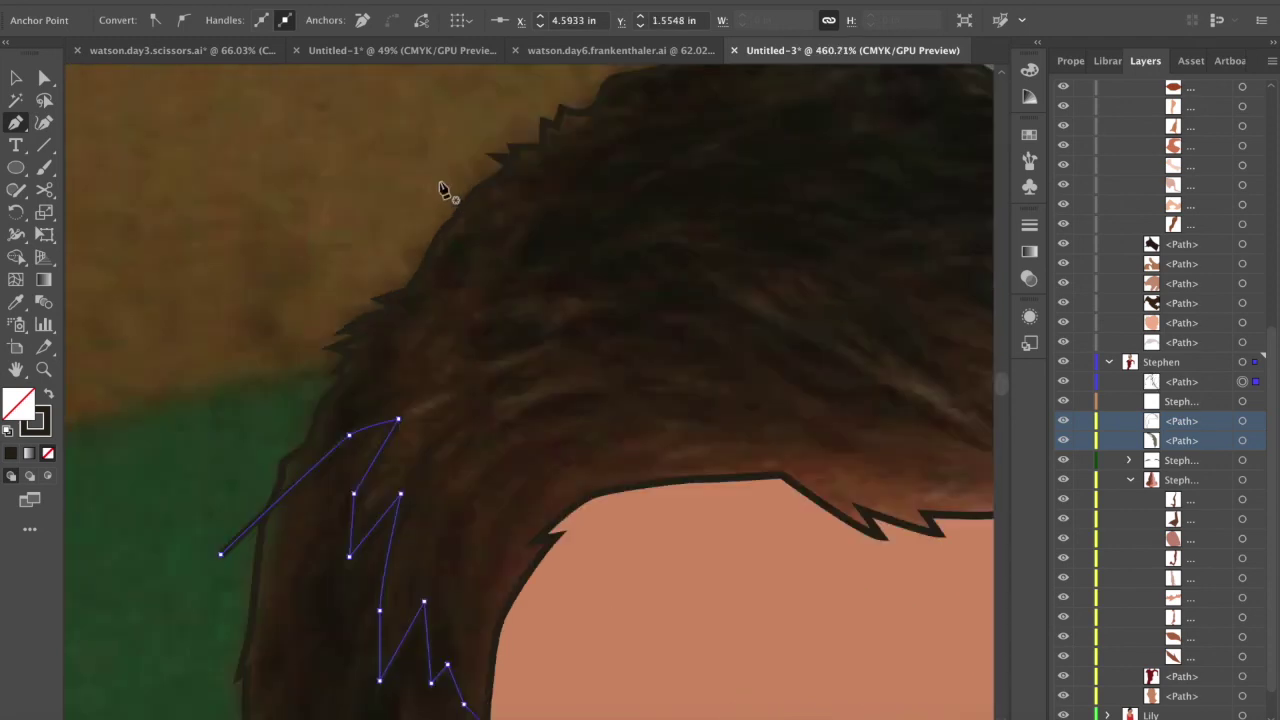
{"action": "left_click", "coordinate": [421, 210]}
{"action": "left_click", "coordinate": [557, 194]}
{"action": "left_click_drag", "start_coordinate": [605, 298], "coordinate": [621, 306]}
{"action": "left_click", "coordinate": [605, 298]}
{"action": "left_click_drag", "start_coordinate": [556, 331], "coordinate": [547, 342]}
{"action": "left_click", "coordinate": [555, 332]}
{"action": "left_click", "coordinate": [643, 337]}
{"action": "left_click", "coordinate": [725, 362]}
{"action": "left_click_drag", "start_coordinate": [694, 326], "coordinate": [711, 291]}
{"action": "left_click", "coordinate": [746, 338]}
{"action": "left_click", "coordinate": [762, 320]}
{"action": "left_click", "coordinate": [682, 273]}
{"action": "scroll", "coordinate": [739, 270], "scroll_direction": "right", "scroll_amount": 3}
{"action": "left_click", "coordinate": [636, 260]}
{"action": "left_click", "coordinate": [590, 234]}
- Continue the second path through the middle of the dark hair with long pointed strands towards the grey side
{"action": "left_click_drag", "start_coordinate": [666, 200], "coordinate": [684, 203]}
{"action": "left_click", "coordinate": [758, 261]}
{"action": "left_click", "coordinate": [774, 288]}
{"action": "left_click", "coordinate": [651, 224]}
{"action": "left_click", "coordinate": [600, 219]}
{"action": "left_click", "coordinate": [731, 317]}
{"action": "left_click", "coordinate": [760, 312]}
{"action": "left_click", "coordinate": [868, 283]}
{"action": "left_click", "coordinate": [850, 317]}
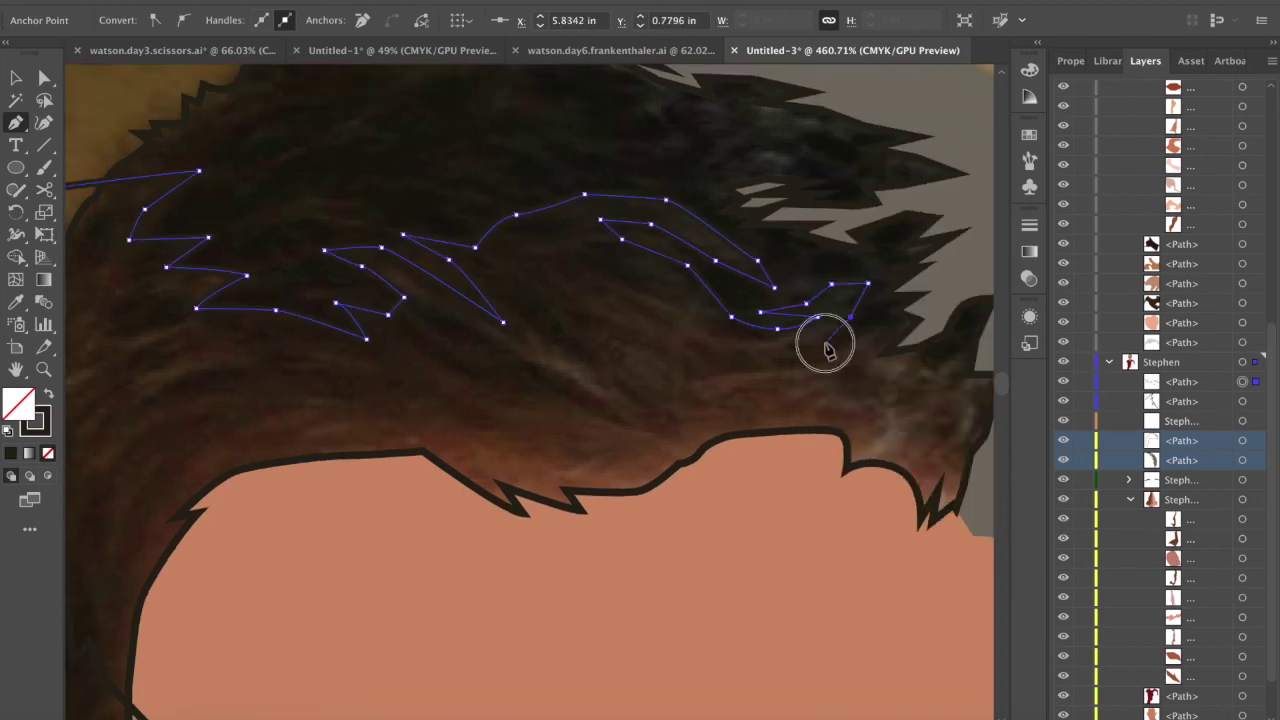
{"action": "left_click", "coordinate": [826, 343]}
{"action": "scroll", "coordinate": [826, 343], "scroll_direction": "right", "scroll_amount": 3}
{"action": "left_click", "coordinate": [824, 349]}
{"action": "left_click", "coordinate": [738, 420]}
{"action": "left_click", "coordinate": [885, 398]}
{"action": "left_click", "coordinate": [916, 405]}
{"action": "key", "text": "super+z"}
{"action": "key", "text": "super+z"}
{"action": "key", "text": "super+z"}
- Finish the second jagged path beyond the dark hair's grey-side edge and split the dark hair outline along it with Shape Builder
{"action": "left_click", "coordinate": [909, 313]}
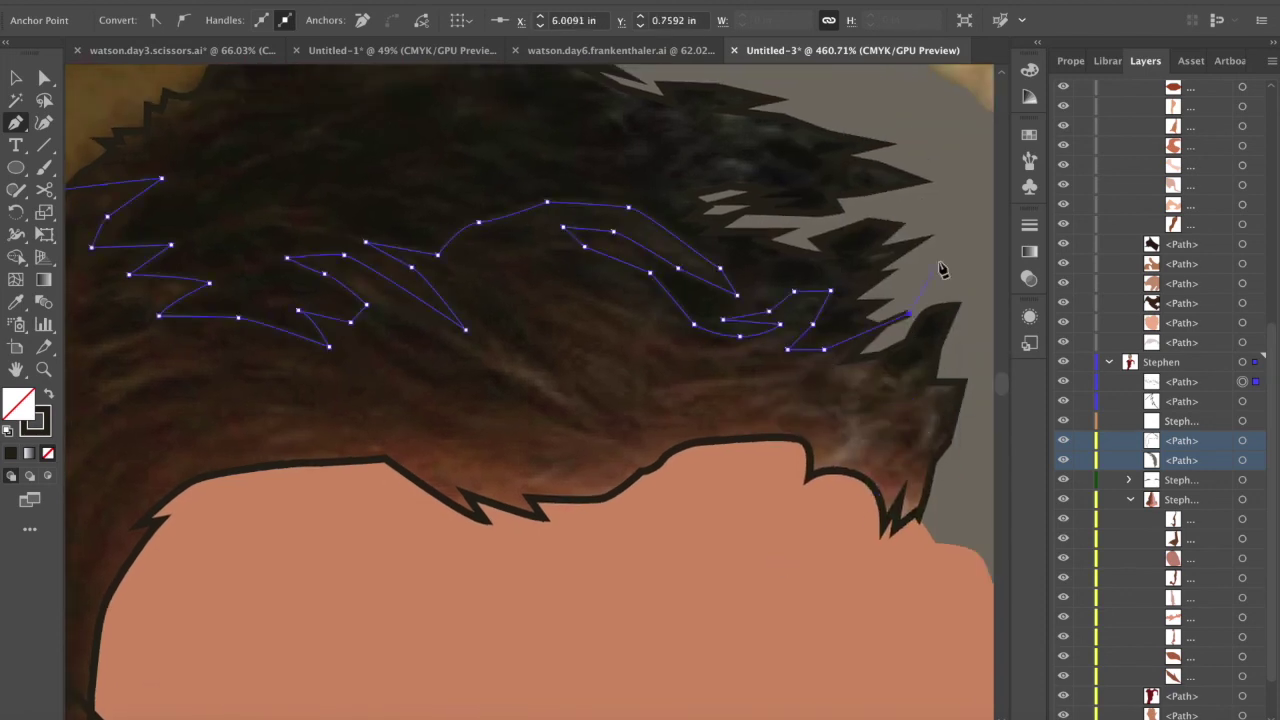
{"action": "scroll", "coordinate": [733, 342], "scroll_direction": "down", "scroll_amount": 5}
{"action": "key", "text": "v"}
{"action": "left_click", "coordinate": [491, 173], "text": "shift"}
{"action": "key", "text": "shift+m"}
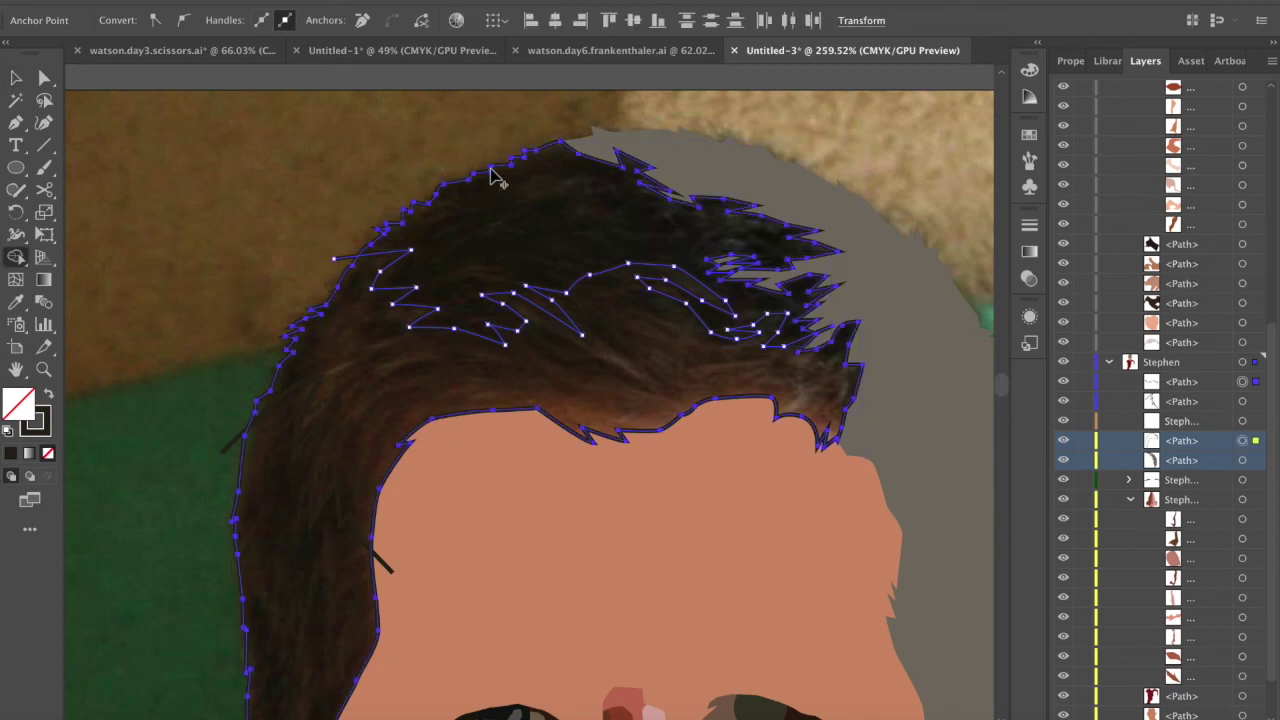
{"action": "scroll", "coordinate": [391, 423], "scroll_direction": "down", "scroll_amount": 3}
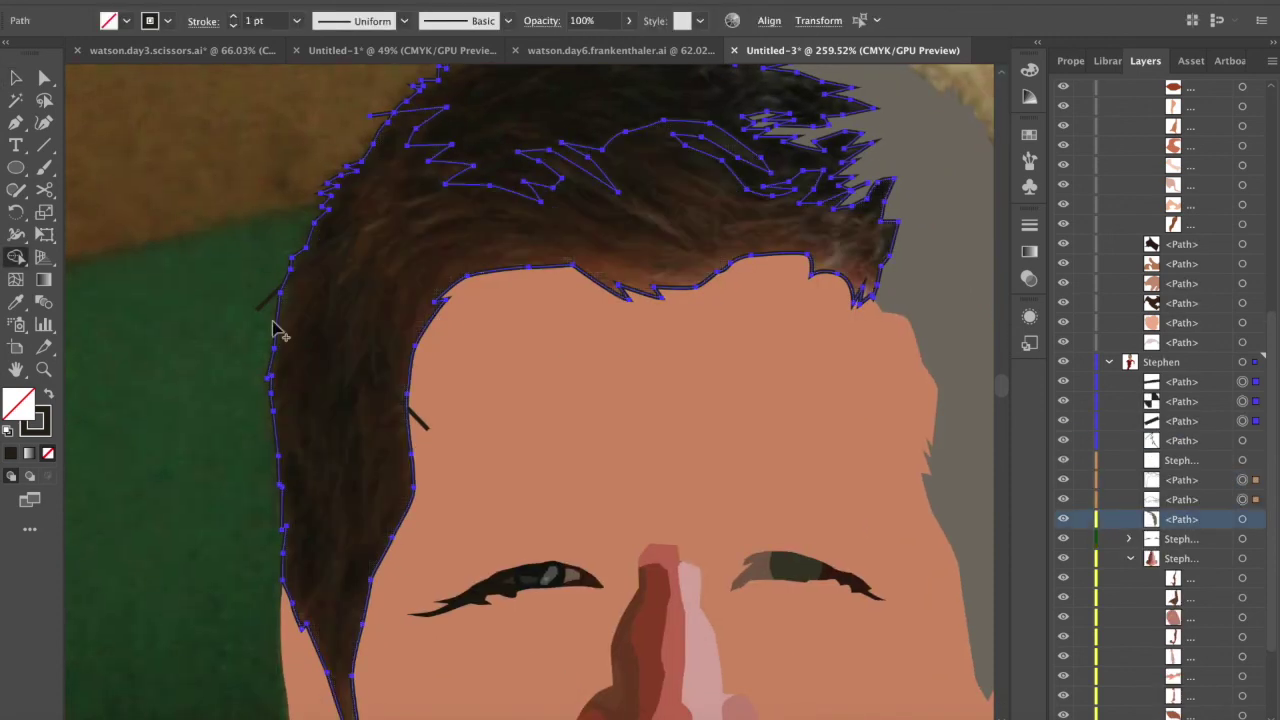
- Split the lower dark hair section along the jagged temple path with Shape Builder to separate the side hair
{"action": "key", "text": "v"}
{"action": "left_click", "coordinate": [393, 398]}
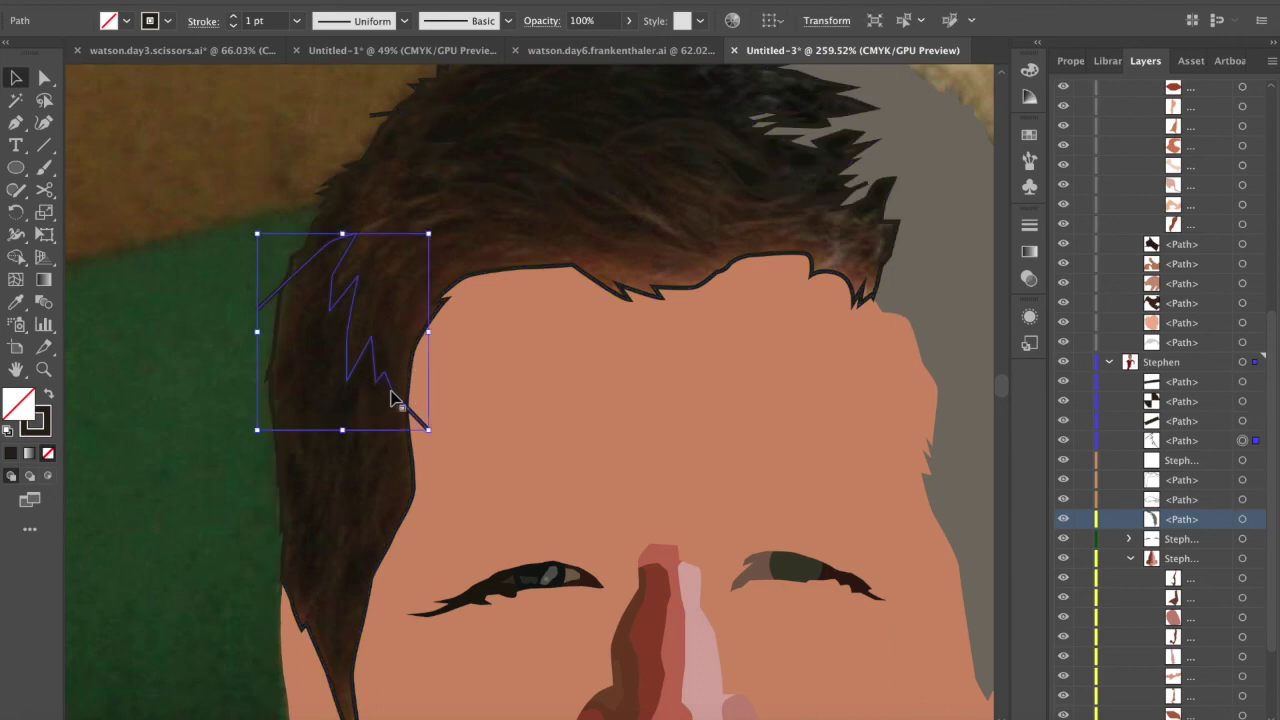
{"action": "left_click", "coordinate": [281, 481], "text": "shift"}
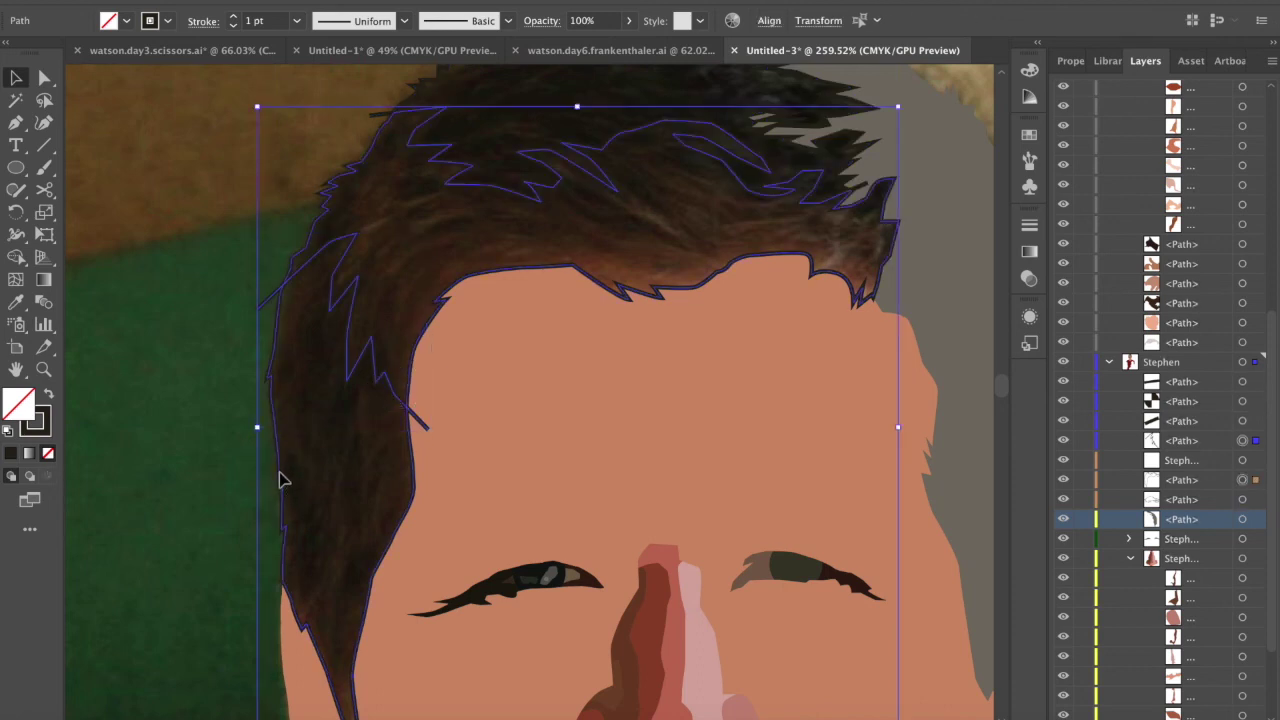
{"action": "key", "text": "shift+m"}
{"action": "left_click", "coordinate": [411, 264]}
{"action": "key", "text": "v"}
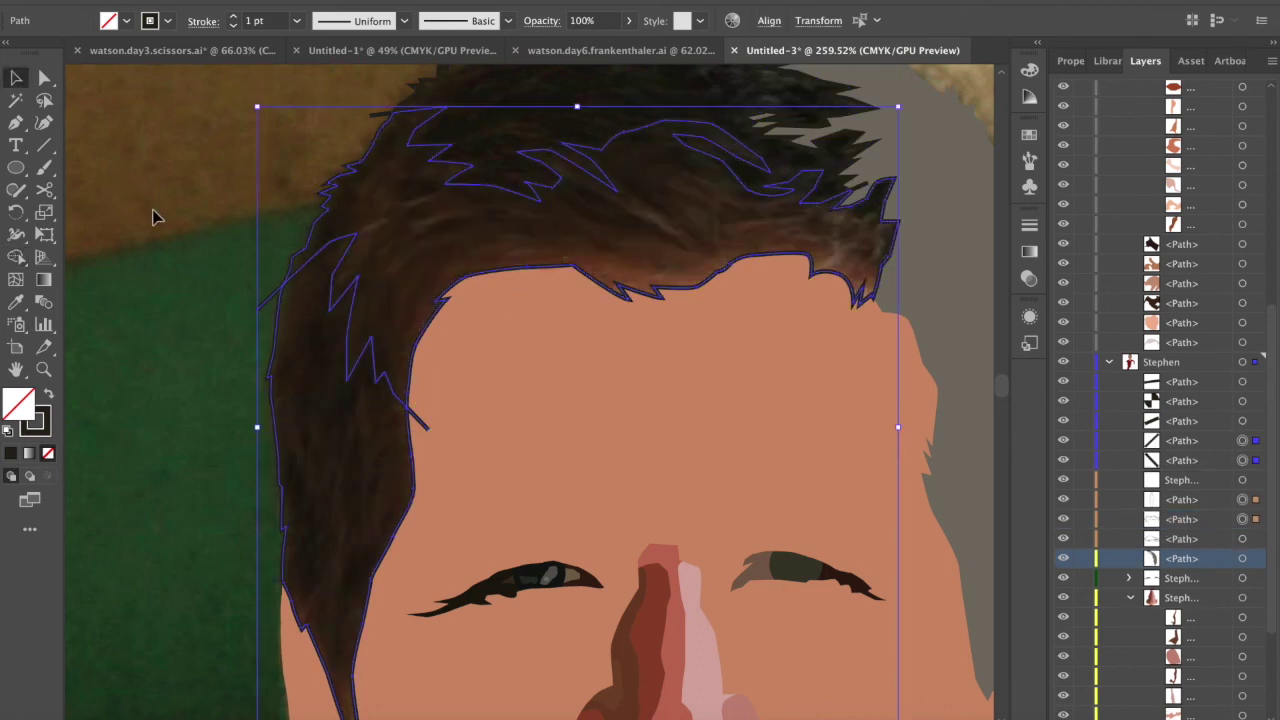
- Delete the leftover path fragments that splitting the hair left outside and between its sections
{"action": "left_click", "coordinate": [1255, 382]}
{"action": "key", "text": "Delete"}
{"action": "left_click", "coordinate": [1255, 382]}
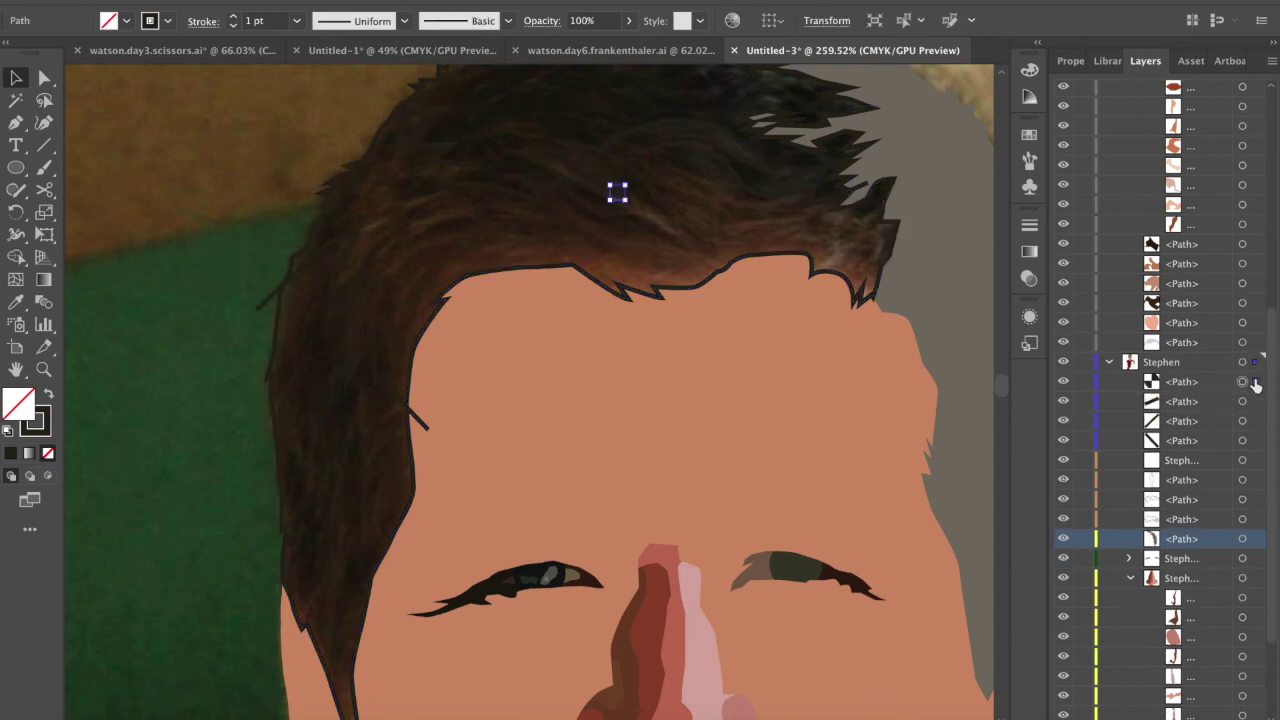
{"action": "key", "text": "Delete"}
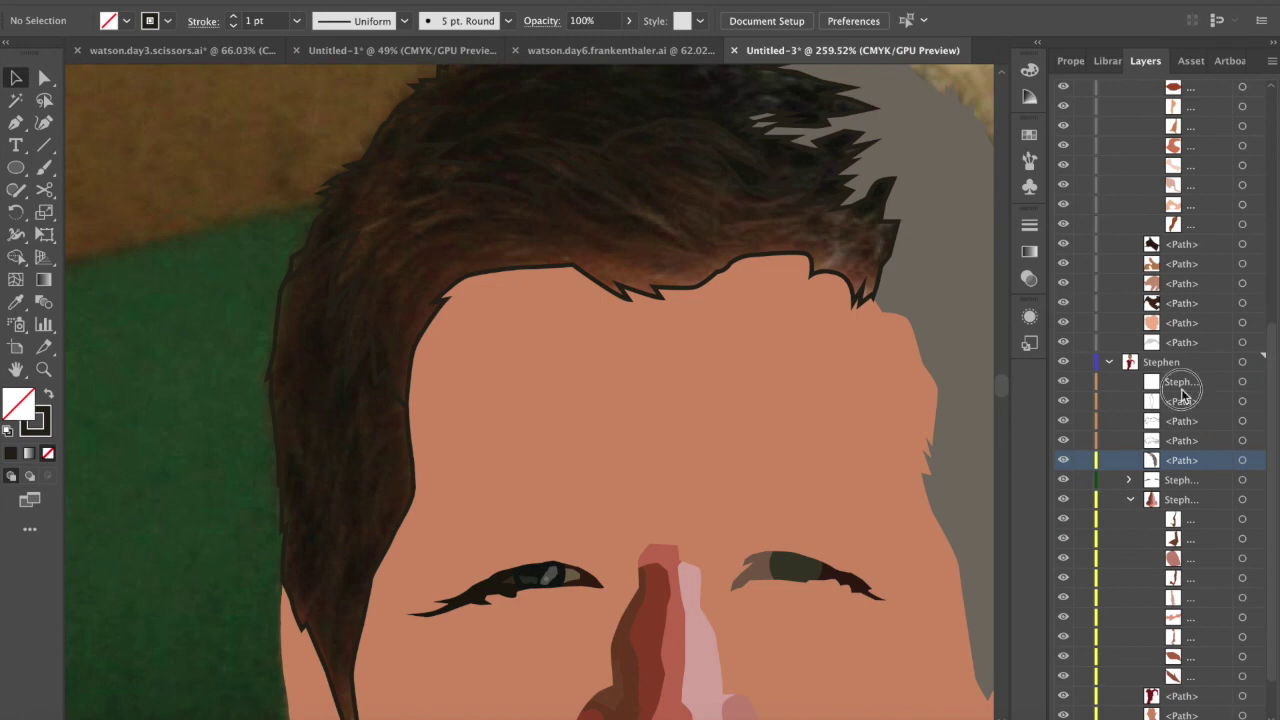
- Turn the middle, top and side sections of the dark hair from outlines back into solid dark fills without a stroke
{"action": "left_click", "coordinate": [1182, 389]}
{"action": "scroll", "coordinate": [640, 400], "scroll_direction": "down", "scroll_amount": 2}
{"action": "left_click", "coordinate": [785, 321]}
{"action": "scroll", "coordinate": [1184, 391], "scroll_direction": "down", "scroll_amount": 2}
{"action": "scroll", "coordinate": [1182, 392], "scroll_direction": "up", "scroll_amount": 2}
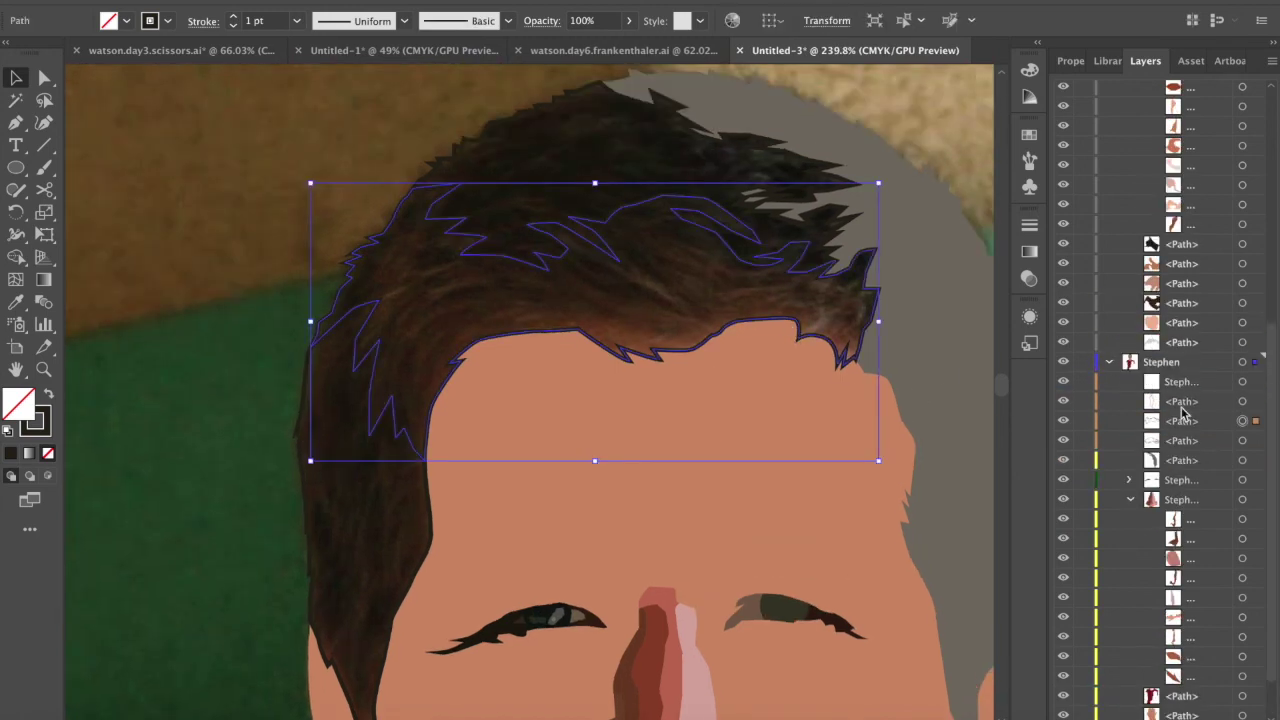
{"action": "key", "text": "shift+x"}
{"action": "left_click", "coordinate": [508, 109]}
{"action": "key", "text": "shift+x"}
{"action": "left_click", "coordinate": [309, 404]}
{"action": "key", "text": "shift+x"}
{"action": "scroll", "coordinate": [424, 367], "scroll_direction": "down", "scroll_amount": 10}
{"action": "left_click", "coordinate": [771, 416]}
{"action": "scroll", "coordinate": [771, 416], "scroll_direction": "down", "scroll_amount": 1}
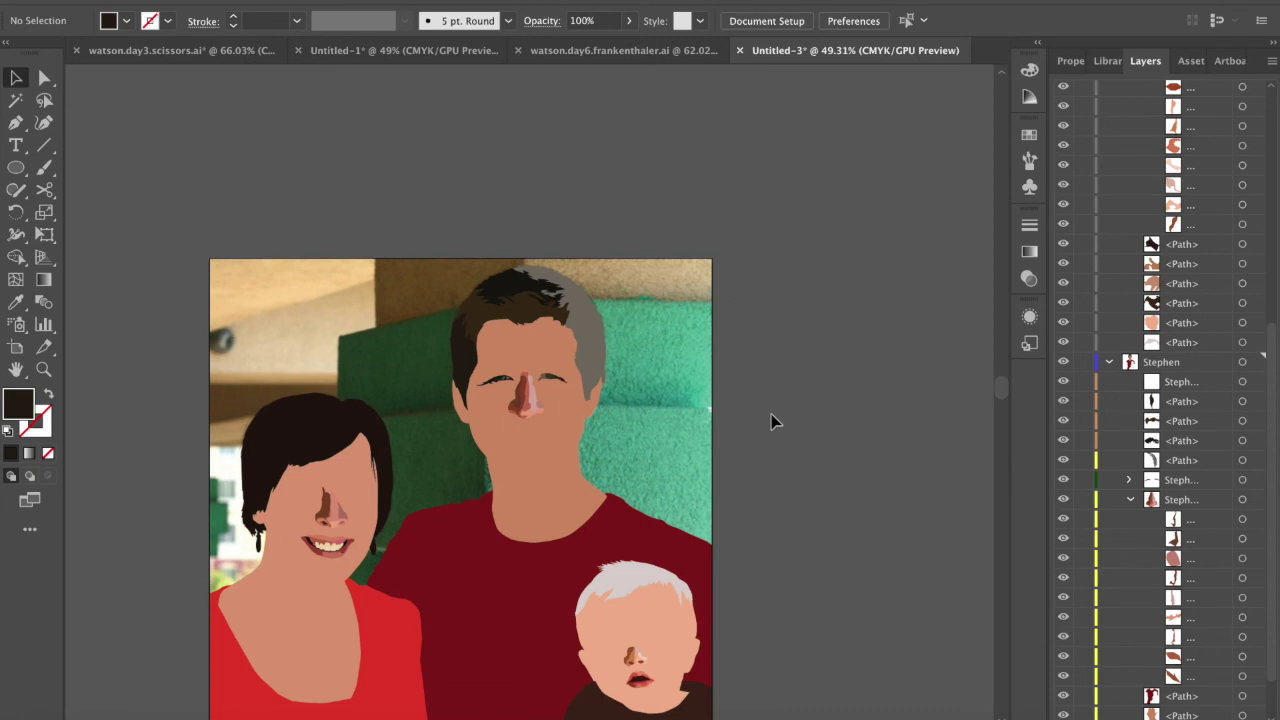
- Turn the grey part of the father's hair into an unfilled outline so the photo shows through
{"action": "scroll", "coordinate": [329, 571], "scroll_direction": "up", "scroll_amount": 6}
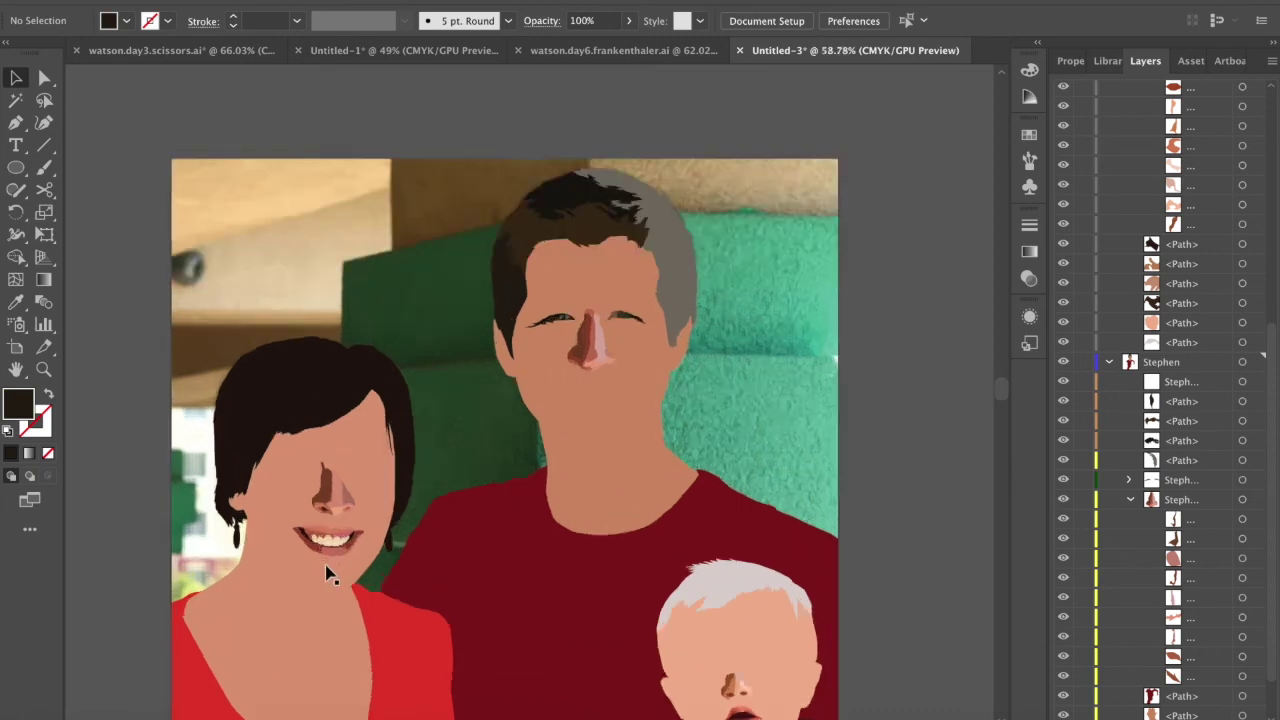
{"action": "scroll", "coordinate": [698, 208], "scroll_direction": "up", "scroll_amount": 5}
{"action": "scroll", "coordinate": [698, 208], "scroll_direction": "right", "scroll_amount": 4}
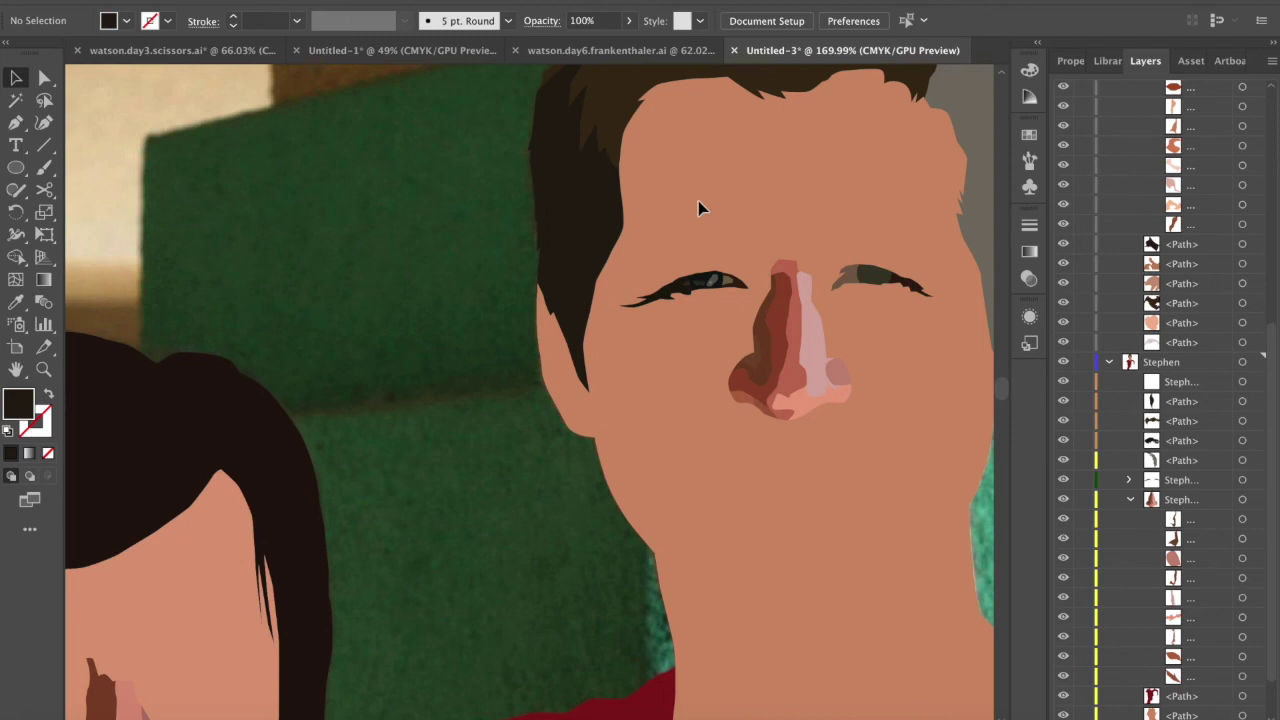
{"action": "left_click", "coordinate": [937, 248]}
{"action": "key", "text": "slash"}
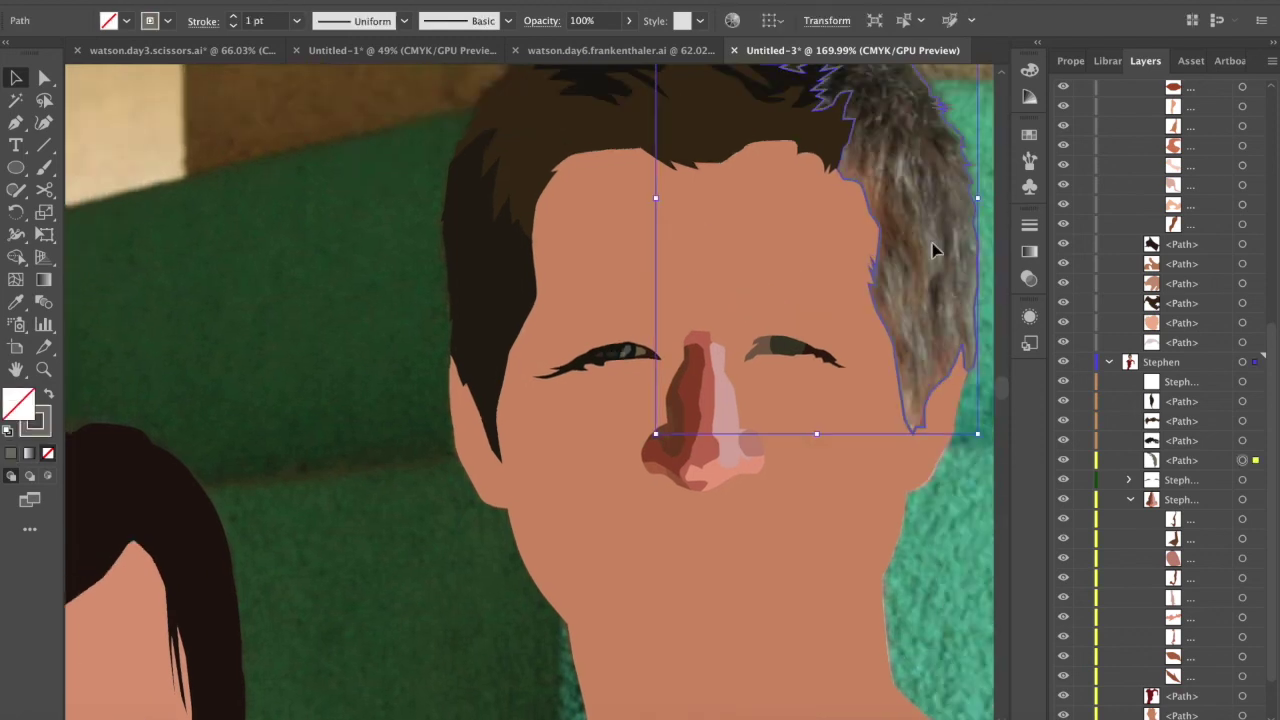
- Examine the layered shading shapes of the mother's teeth, lips and nose up close
{"action": "scroll", "coordinate": [457, 557], "scroll_direction": "down", "scroll_amount": 4}
{"action": "scroll", "coordinate": [457, 557], "scroll_direction": "left", "scroll_amount": 3}
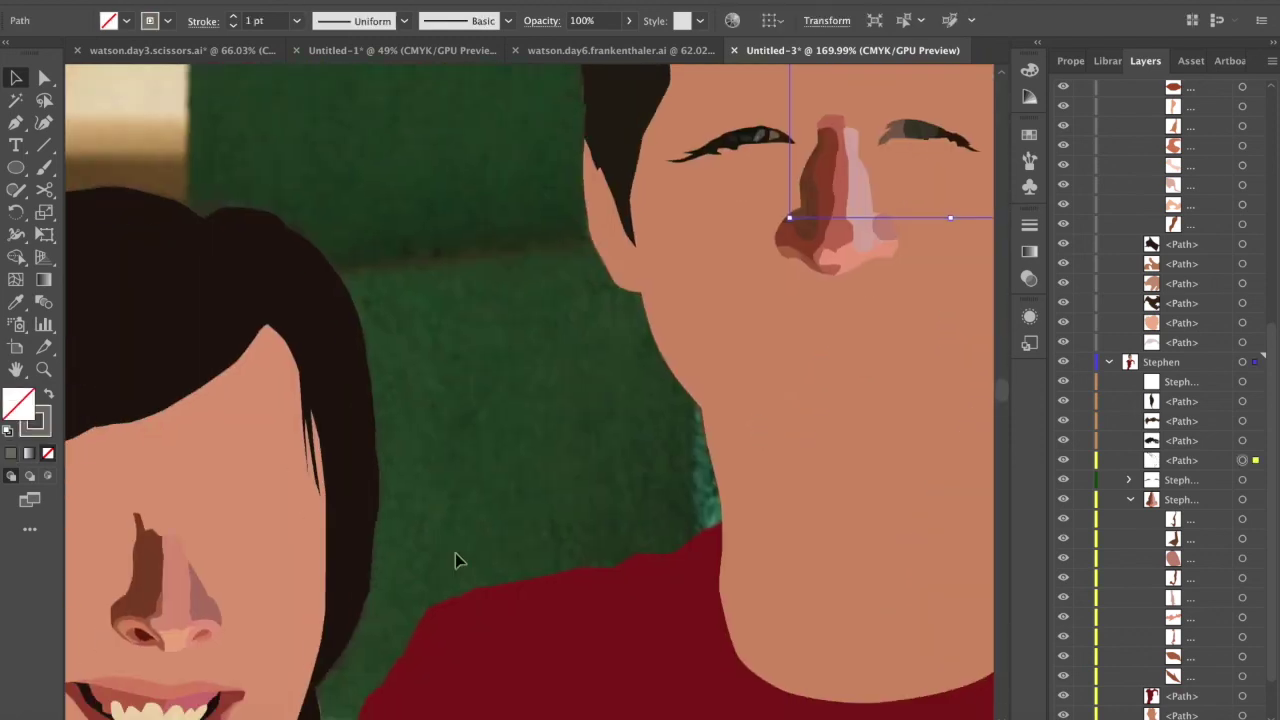
{"action": "scroll", "coordinate": [266, 649], "scroll_direction": "down", "scroll_amount": 3}
{"action": "scroll", "coordinate": [300, 593], "scroll_direction": "up", "scroll_amount": 6}
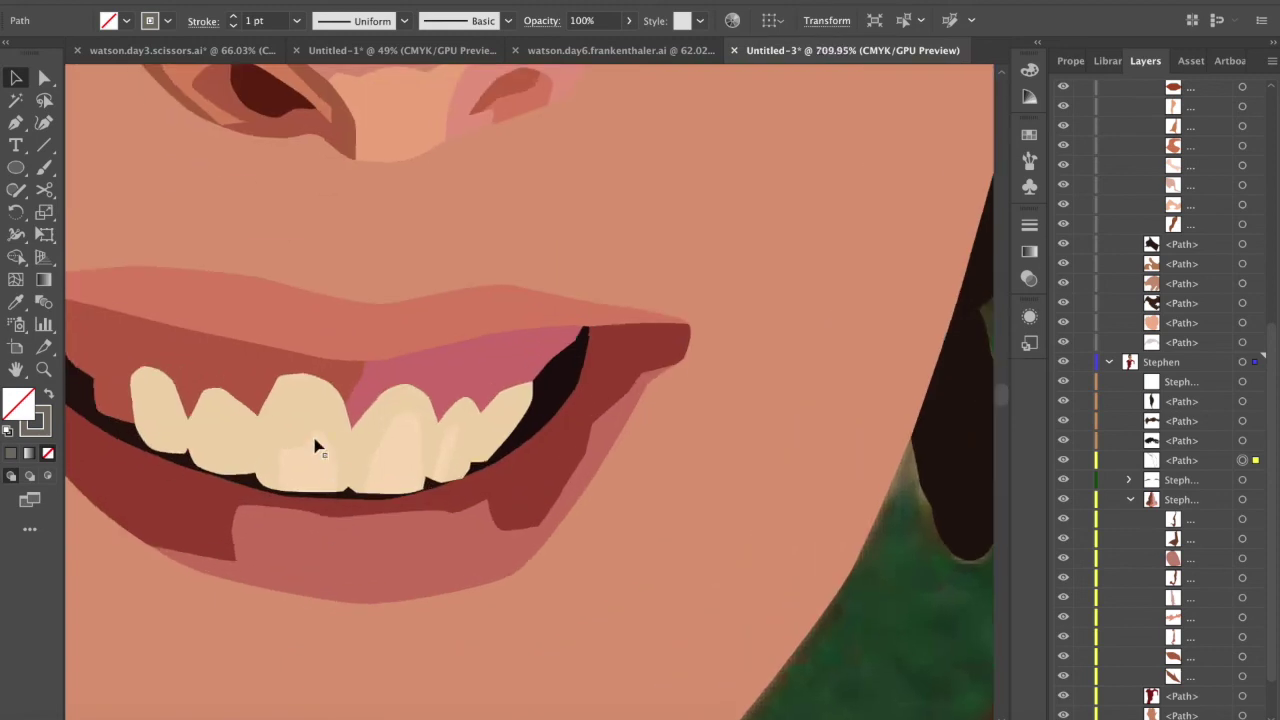
{"action": "scroll", "coordinate": [477, 503], "scroll_direction": "down", "scroll_amount": 7}
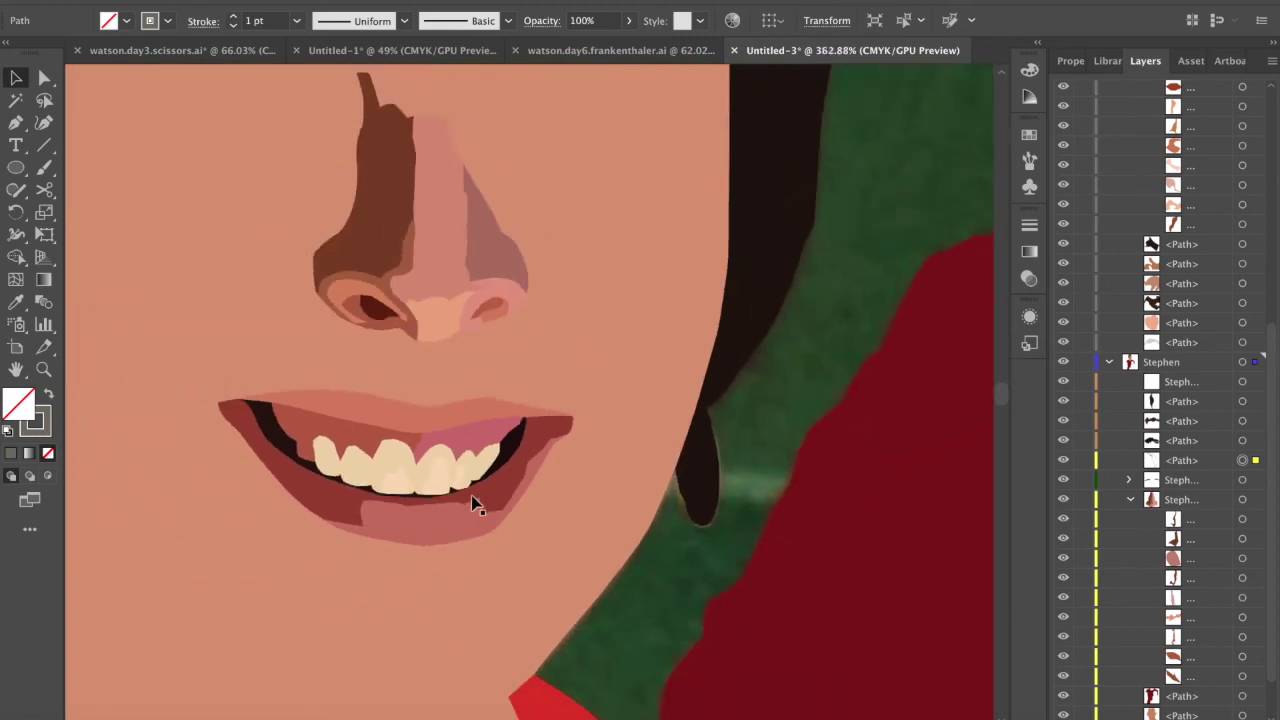
{"action": "scroll", "coordinate": [470, 510], "scroll_direction": "up", "scroll_amount": 3}
{"action": "scroll", "coordinate": [460, 515], "scroll_direction": "right", "scroll_amount": 3}
{"action": "scroll", "coordinate": [640, 395], "scroll_direction": "up", "scroll_amount": 5}
{"action": "scroll", "coordinate": [640, 395], "scroll_direction": "right", "scroll_amount": 6}
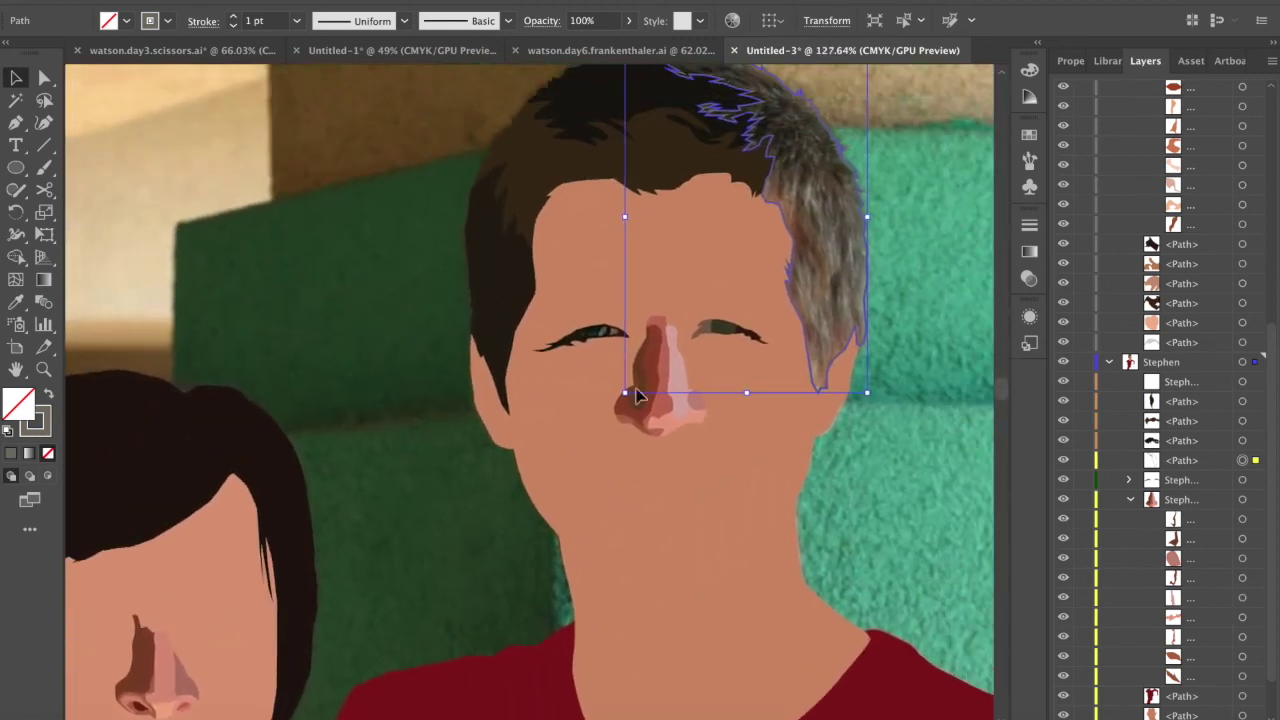
- Restore the solid grey fill of the father's grey hair section
{"action": "scroll", "coordinate": [648, 263], "scroll_direction": "up", "scroll_amount": 3}
{"action": "scroll", "coordinate": [648, 263], "scroll_direction": "right", "scroll_amount": 3}
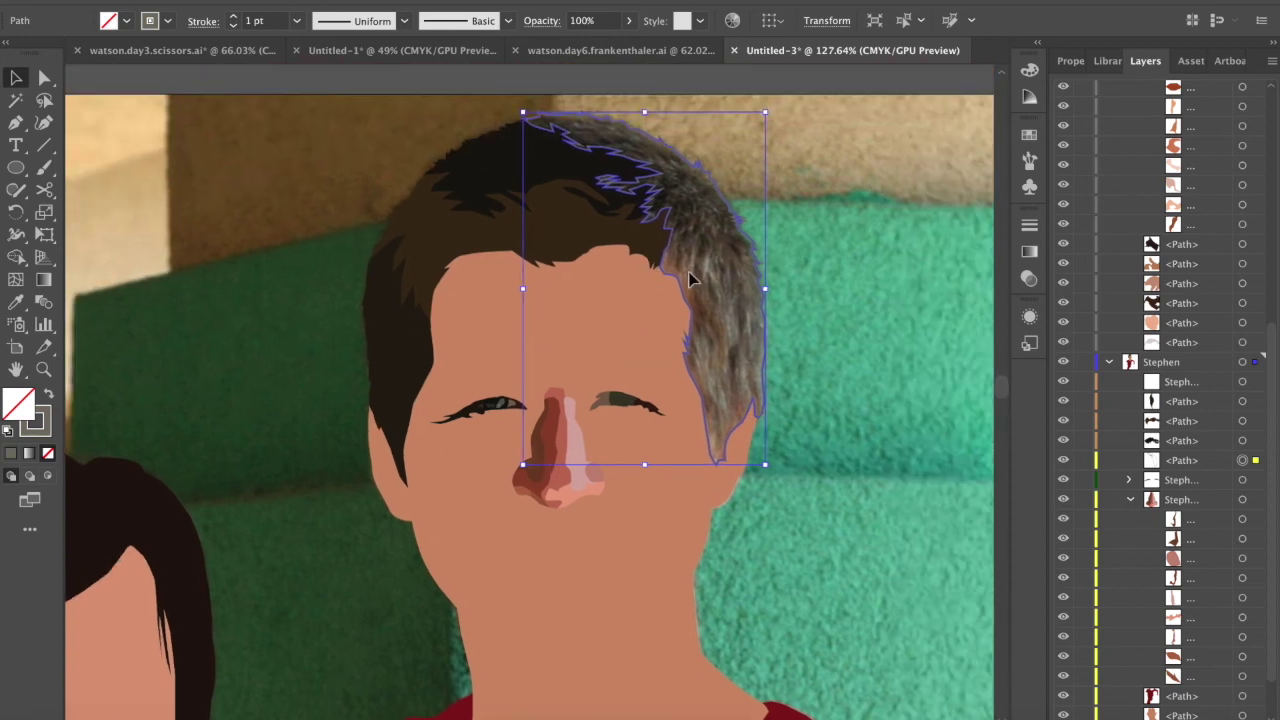
{"action": "scroll", "coordinate": [546, 346], "scroll_direction": "up", "scroll_amount": 3}
{"action": "scroll", "coordinate": [546, 346], "scroll_direction": "right", "scroll_amount": 1}
{"action": "key", "text": "shift+x"}
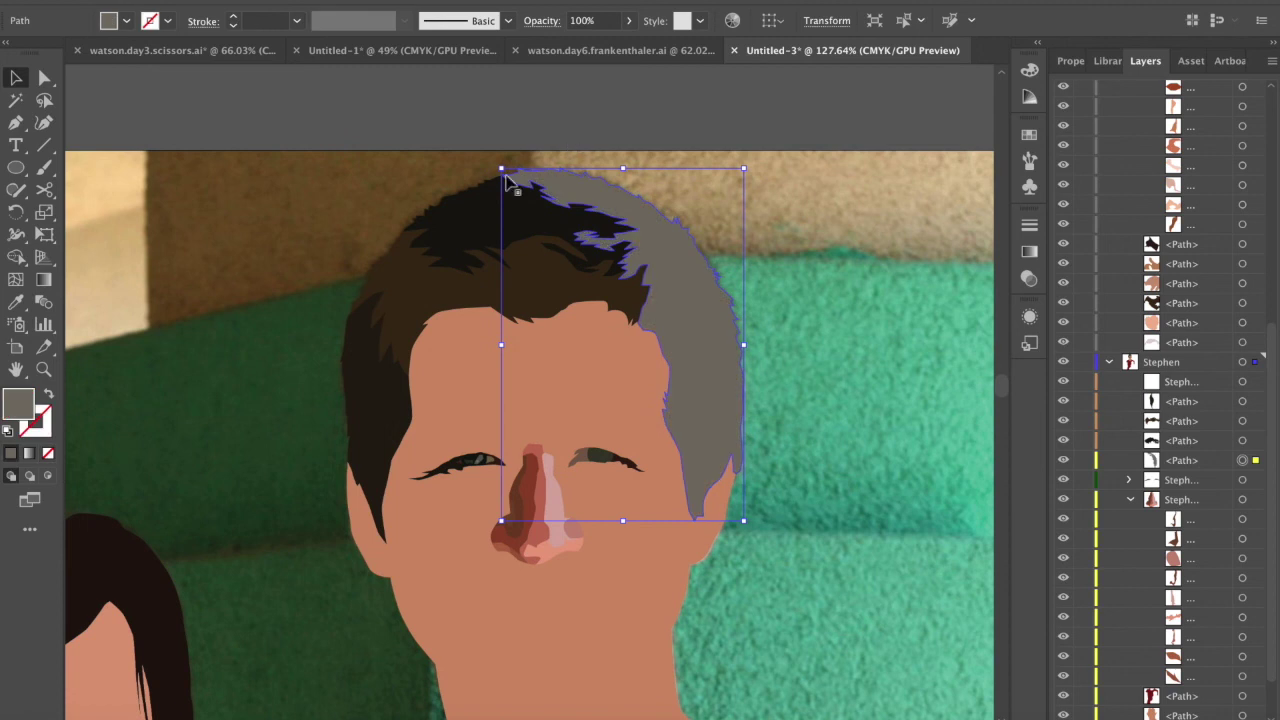
- Move the father's grey and dark hair paths into the empty hair sublayer and clear the selection
{"action": "left_click", "coordinate": [478, 216]}
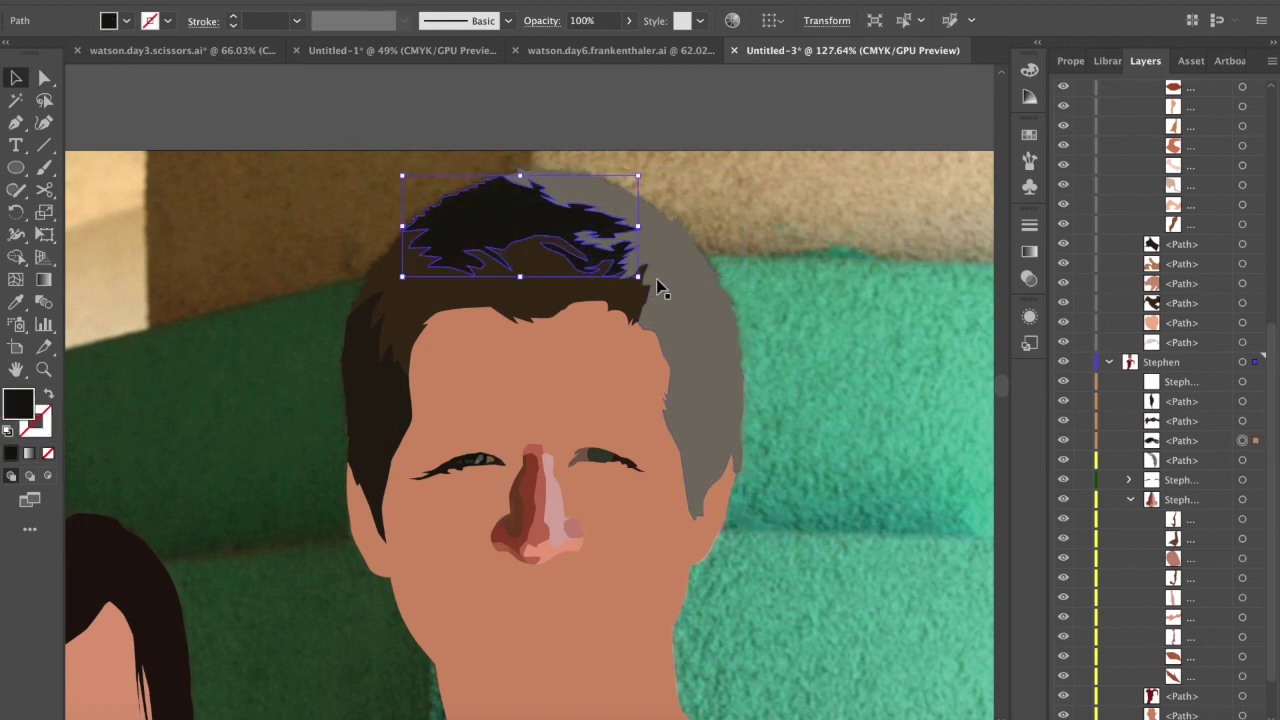
{"action": "scroll", "coordinate": [1130, 445], "scroll_direction": "down", "scroll_amount": 1}
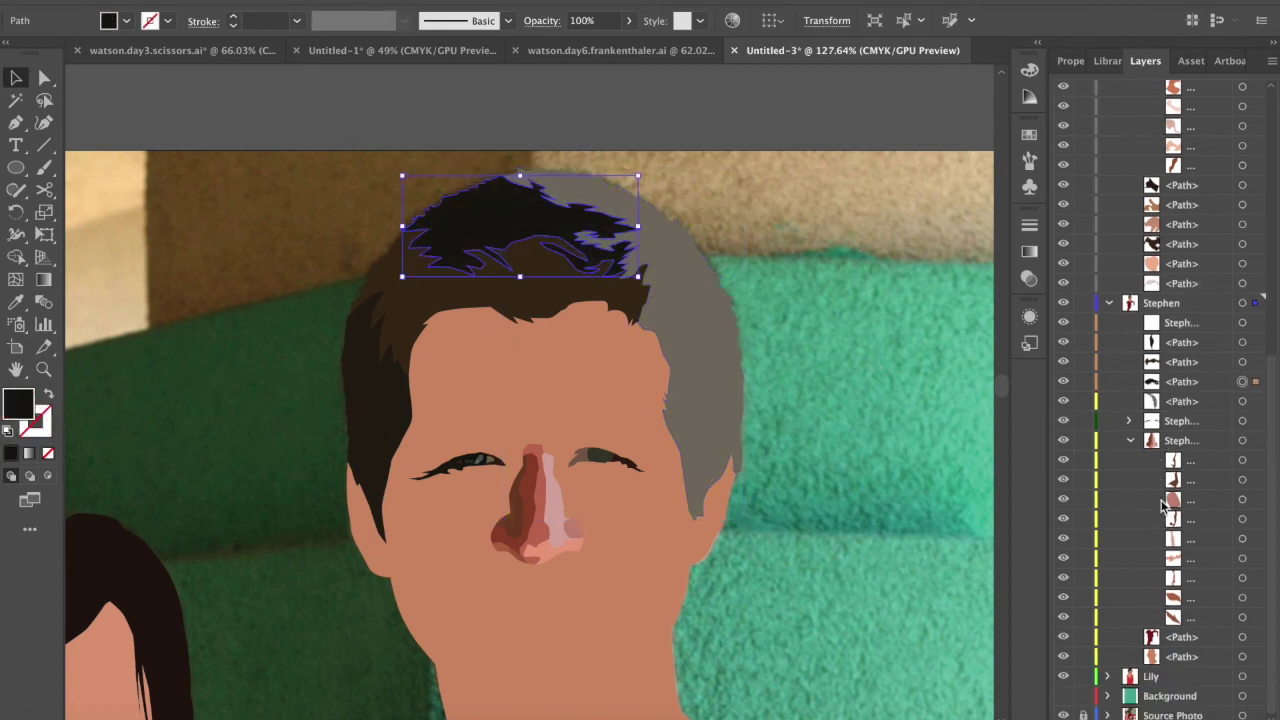
{"action": "left_click", "coordinate": [1190, 368]}
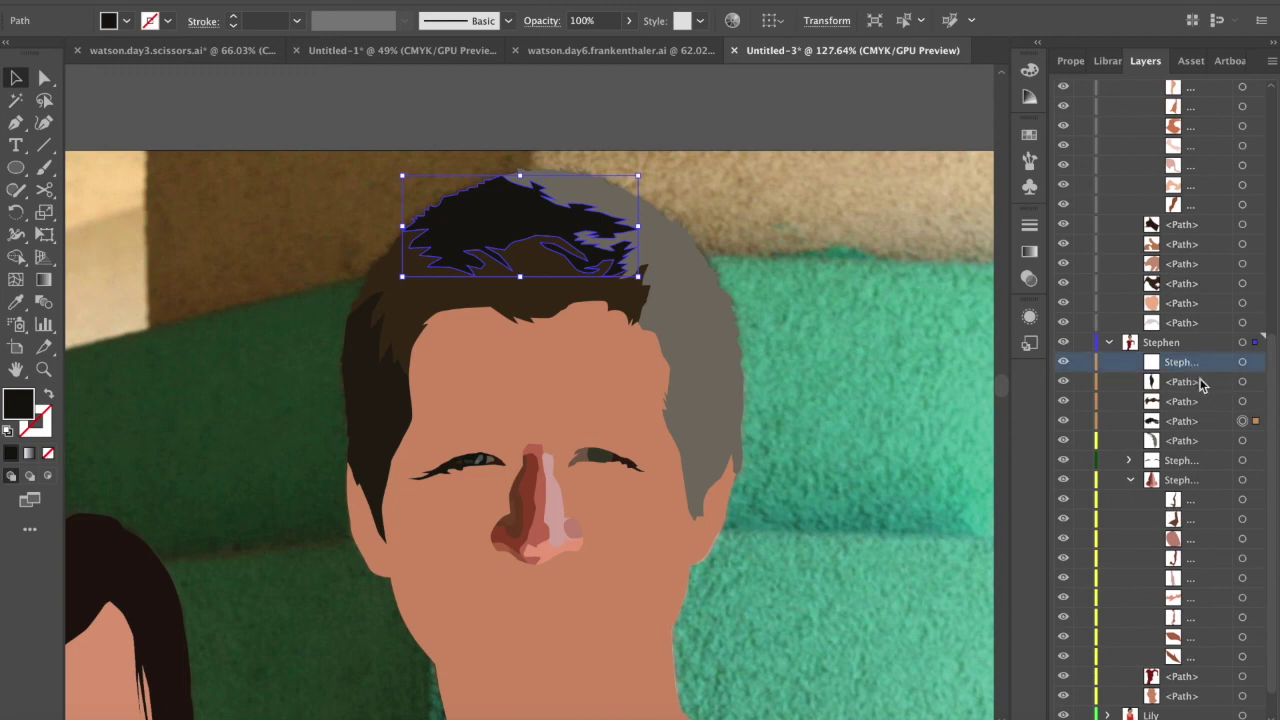
{"action": "mouse_move", "coordinate": [1170, 385]}
{"action": "left_mouse_down"}
{"action": "mouse_move", "coordinate": [1182, 364]}
{"action": "mouse_move", "coordinate": [1175, 394]}
{"action": "mouse_move", "coordinate": [1177, 380]}
{"action": "left_mouse_up"}
{"action": "scroll", "coordinate": [643, 488], "scroll_direction": "down", "scroll_amount": 5}
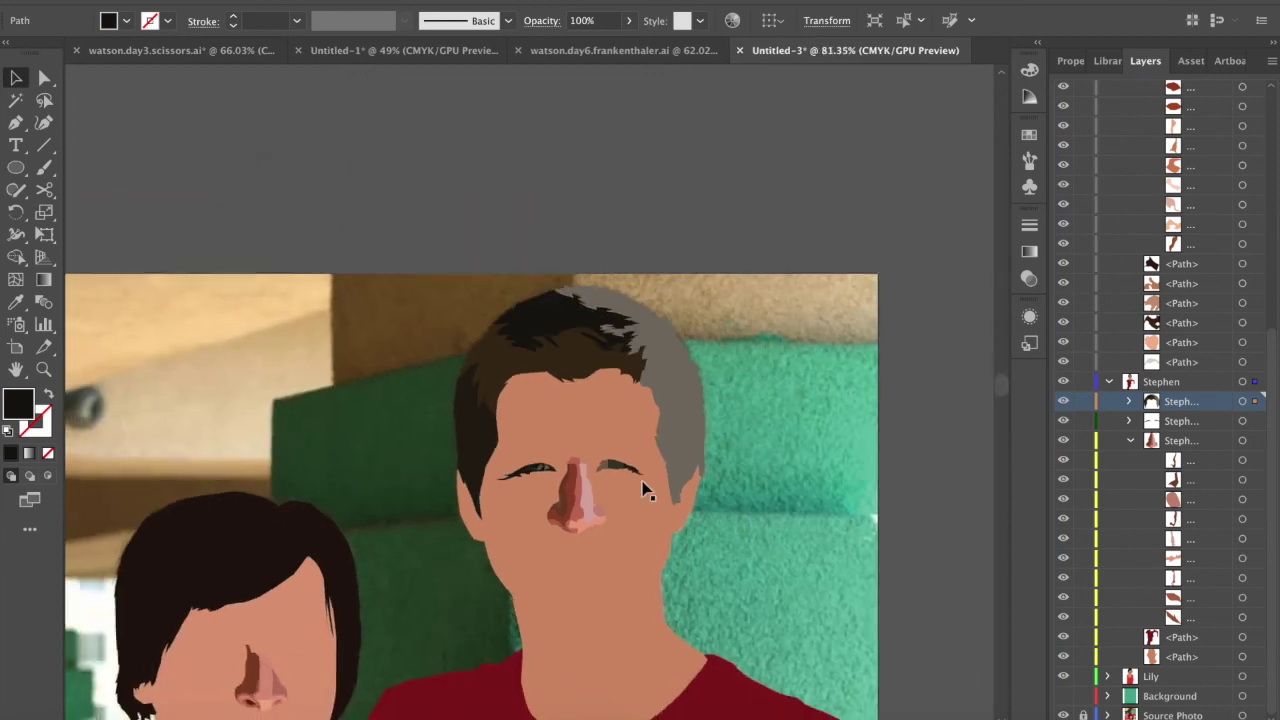
{"action": "left_click", "coordinate": [889, 478]}
- Show the solid green Background layer over the source photo and review the whole portrait
{"action": "scroll", "coordinate": [889, 478], "scroll_direction": "down", "scroll_amount": 3}
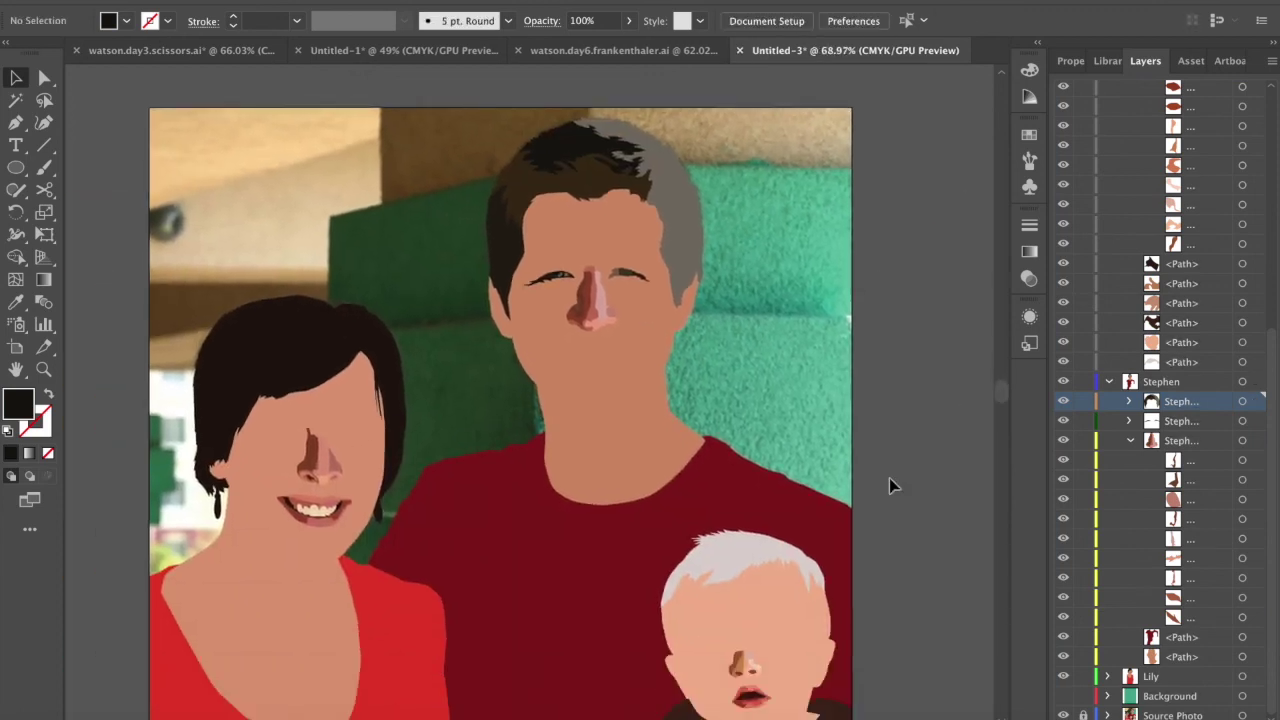
{"action": "scroll", "coordinate": [889, 478], "scroll_direction": "down", "scroll_amount": 3}
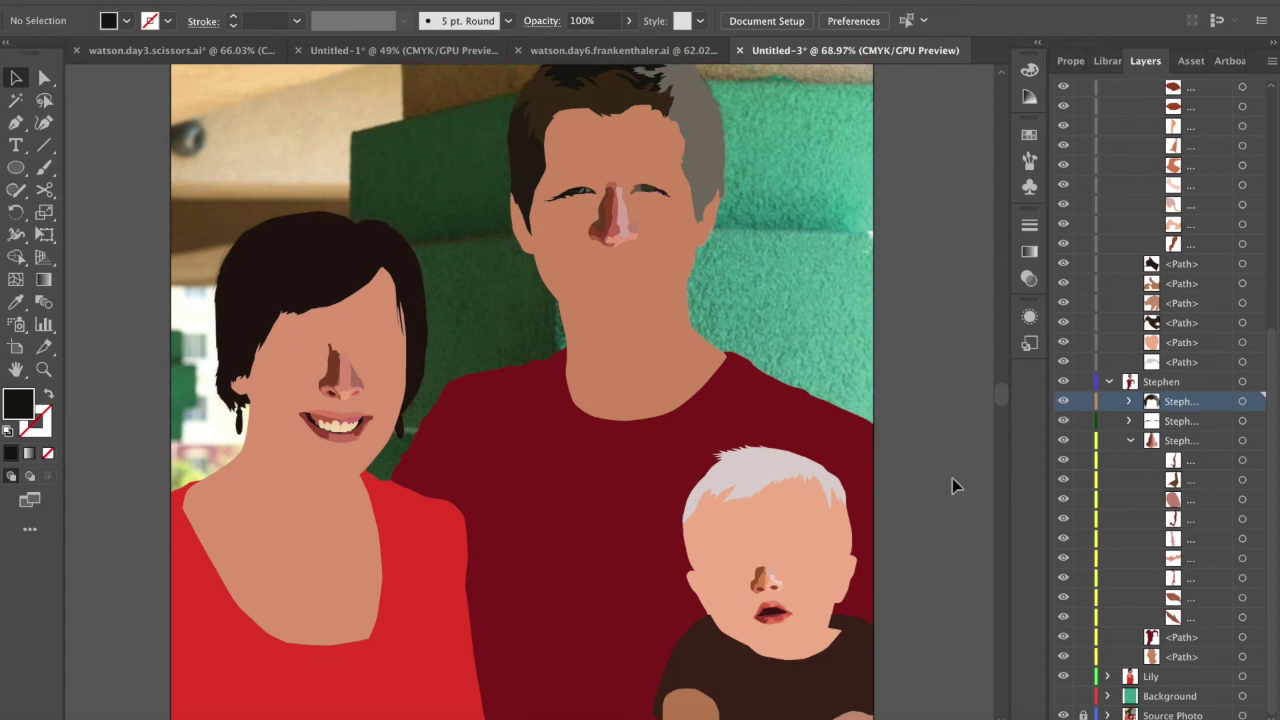
{"action": "left_click", "coordinate": [1062, 699]}
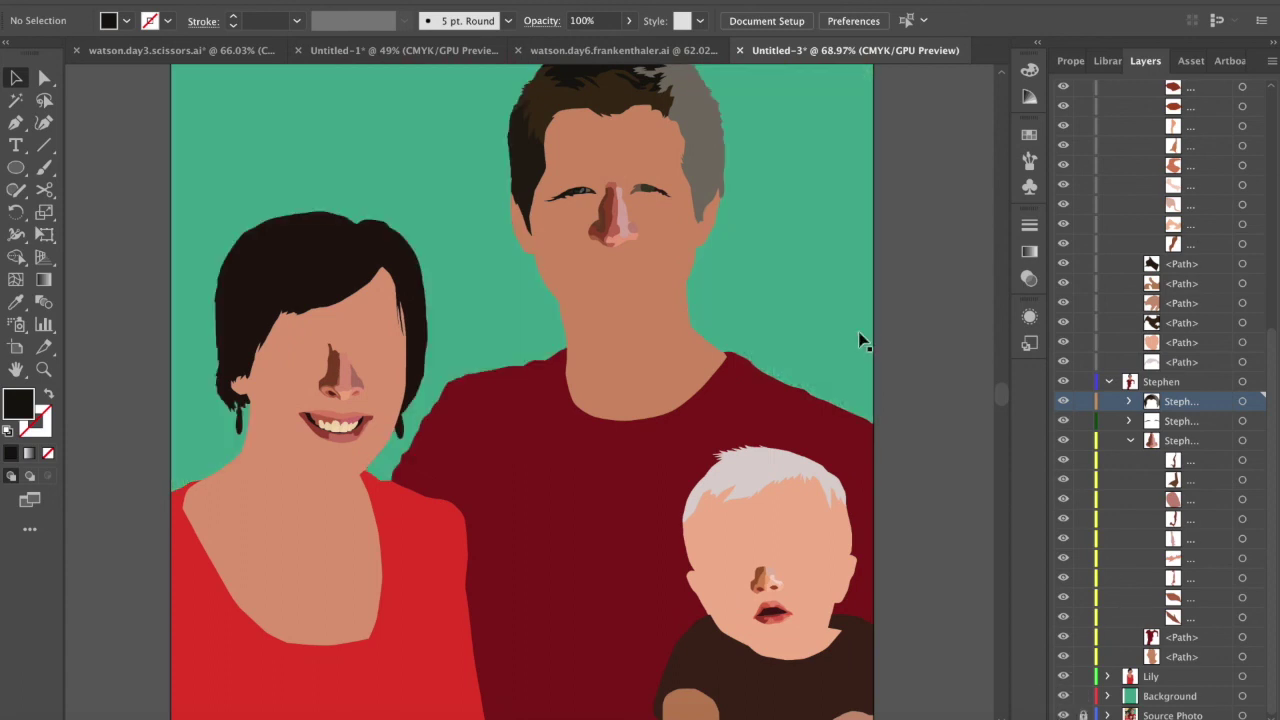
{"action": "scroll", "coordinate": [866, 365], "scroll_direction": "down", "scroll_amount": 3}
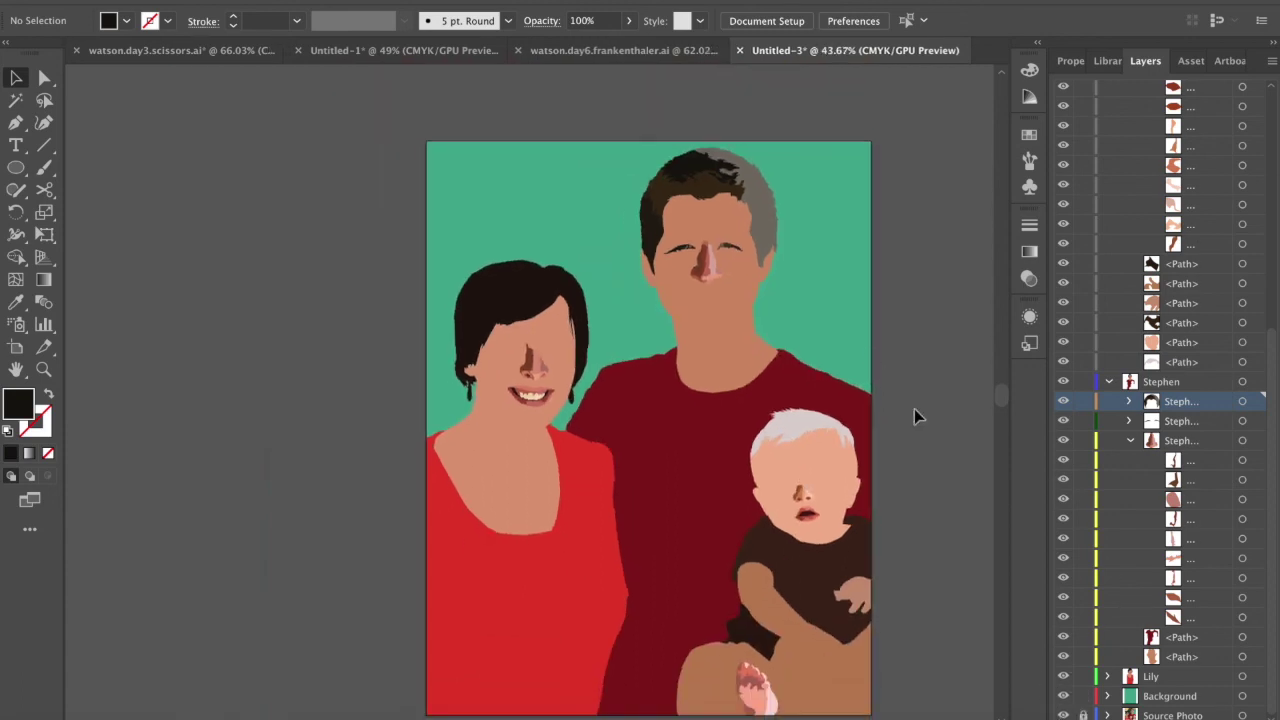
{"action": "scroll", "coordinate": [914, 409], "scroll_direction": "right", "scroll_amount": 3}
{"action": "scroll", "coordinate": [914, 409], "scroll_direction": "down", "scroll_amount": 2}
{"action": "scroll", "coordinate": [899, 410], "scroll_direction": "up", "scroll_amount": 2}
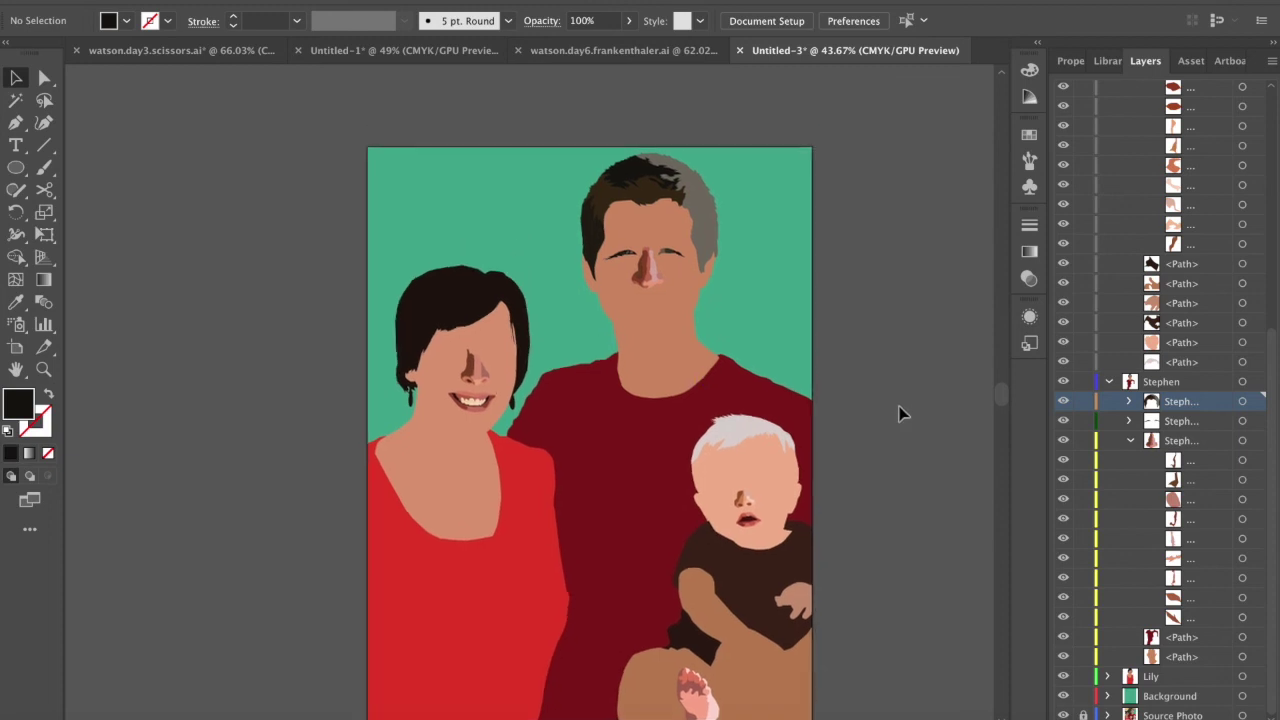
{"action": "scroll", "coordinate": [899, 410], "scroll_direction": "left", "scroll_amount": 1}
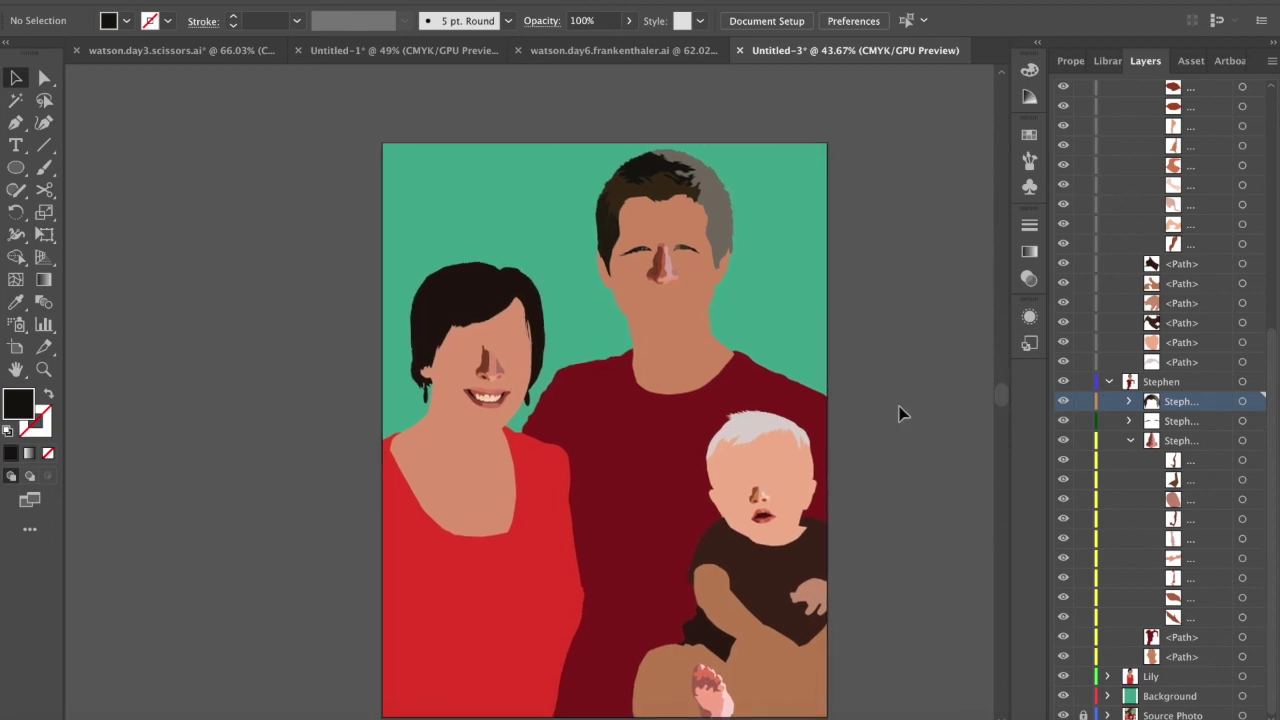